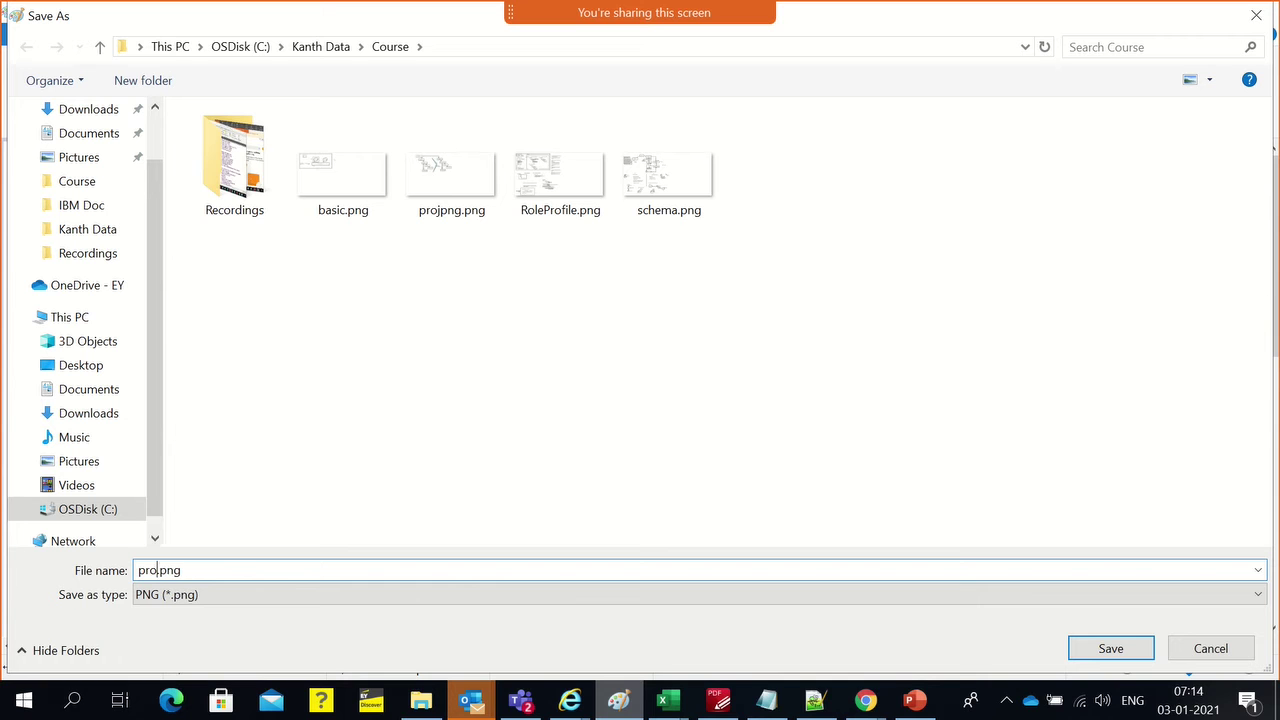
Save the Paint drawing as 'sf clouds flow' in the Course folder
type("e")
key("BackSpace")
key("BackSpace")
key("BackSpace")
key("BackSpace")
key("BackSpace")
type("sf clouds flow")
key("Return")
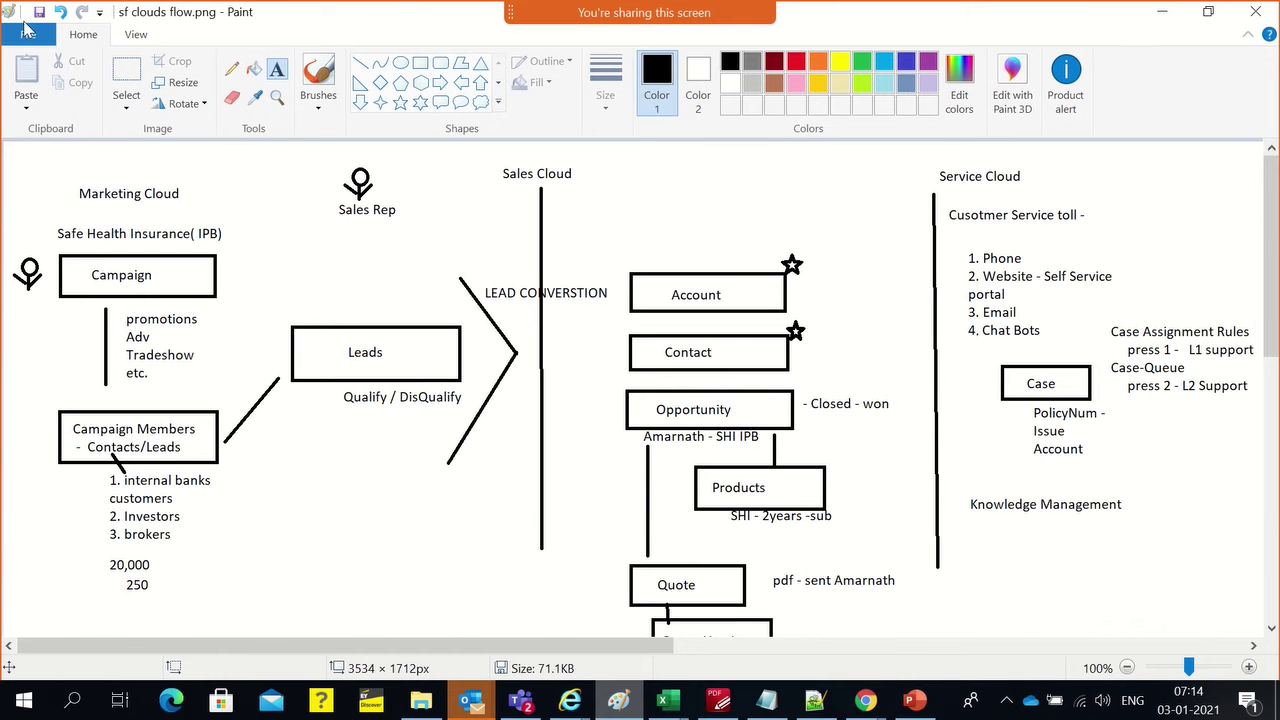
Open schema.png from the Course folder in Paint
left_click(28, 34)
left_click(30, 115)
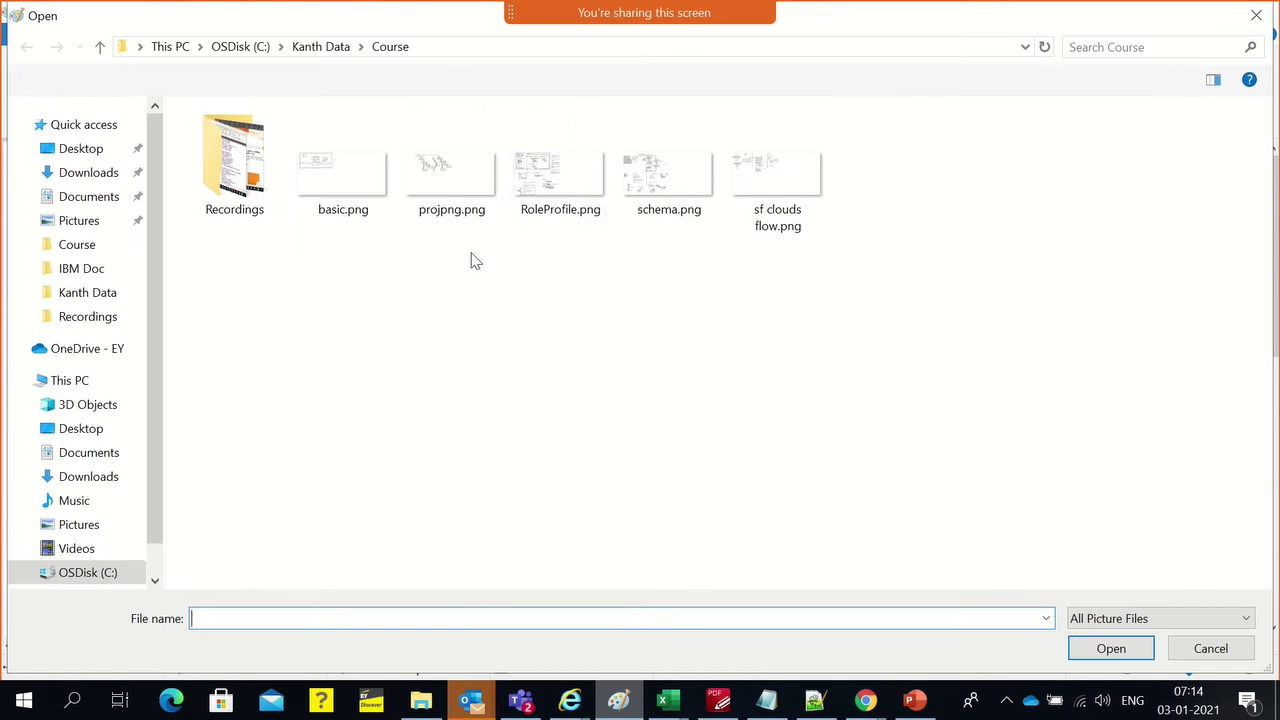
left_click(676, 196)
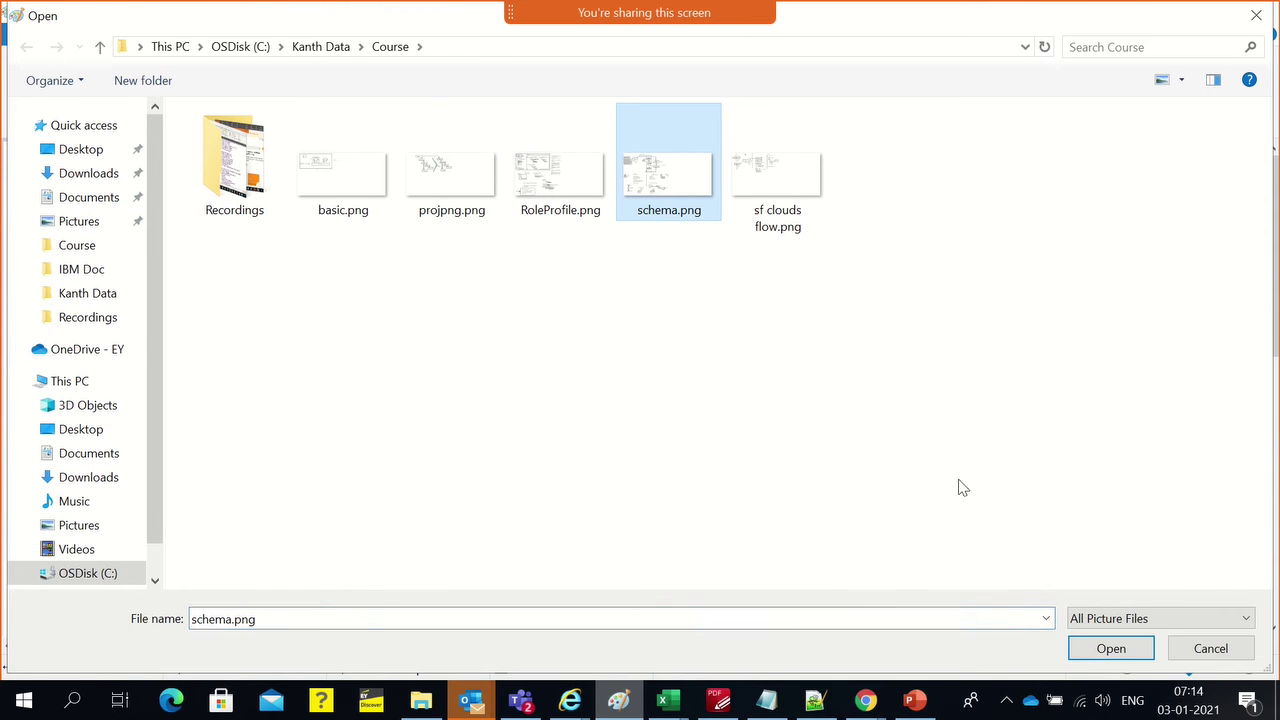
left_click(1120, 648)
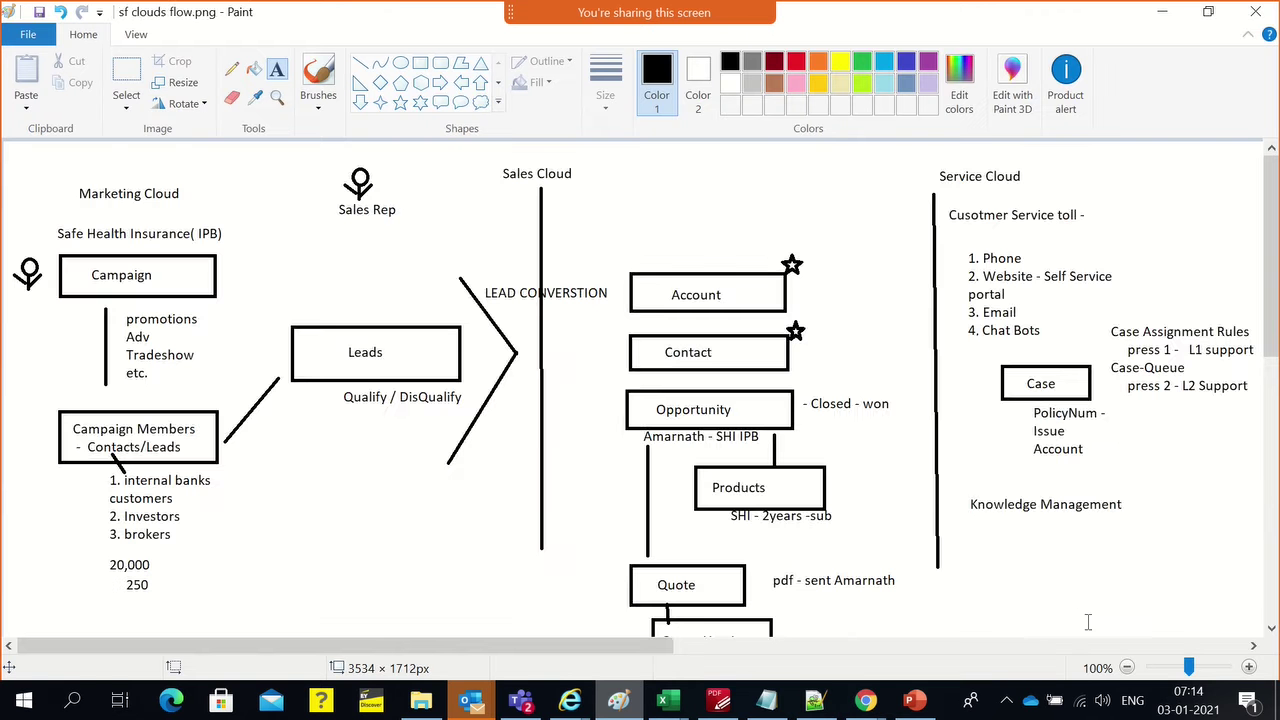
scroll(655, 340, "down", 6)
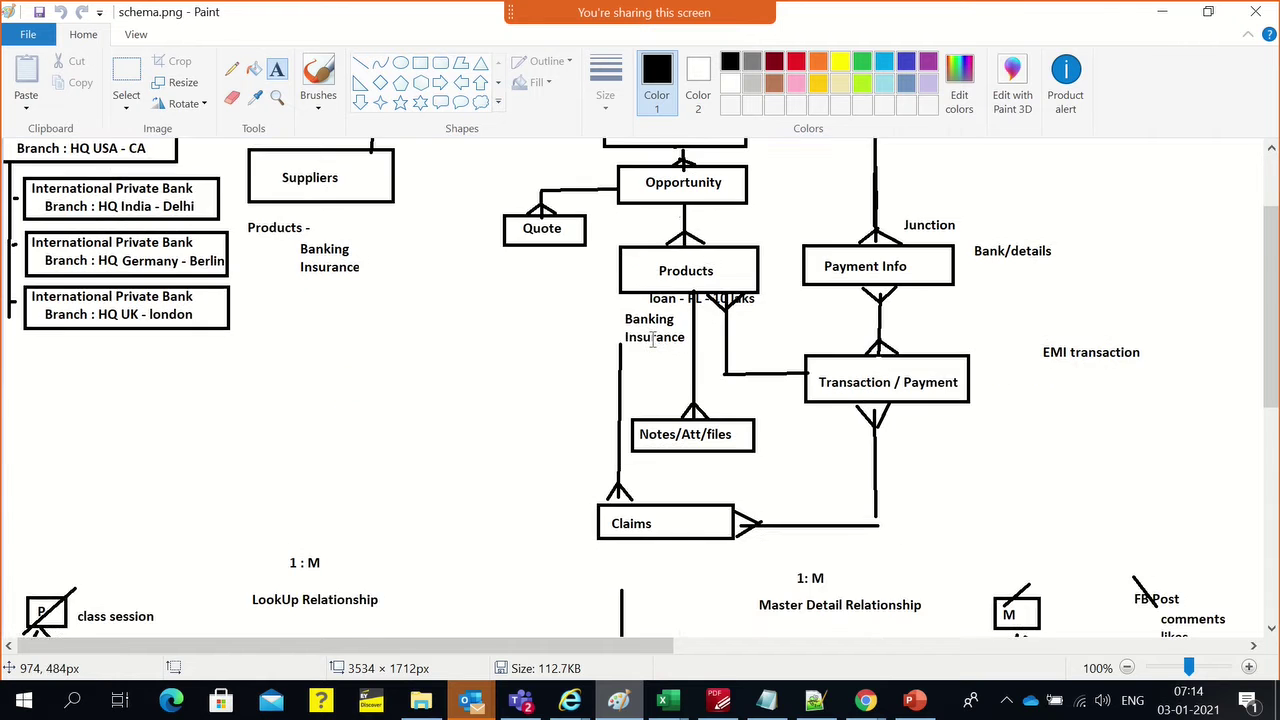
scroll(662, 355, "up", 6)
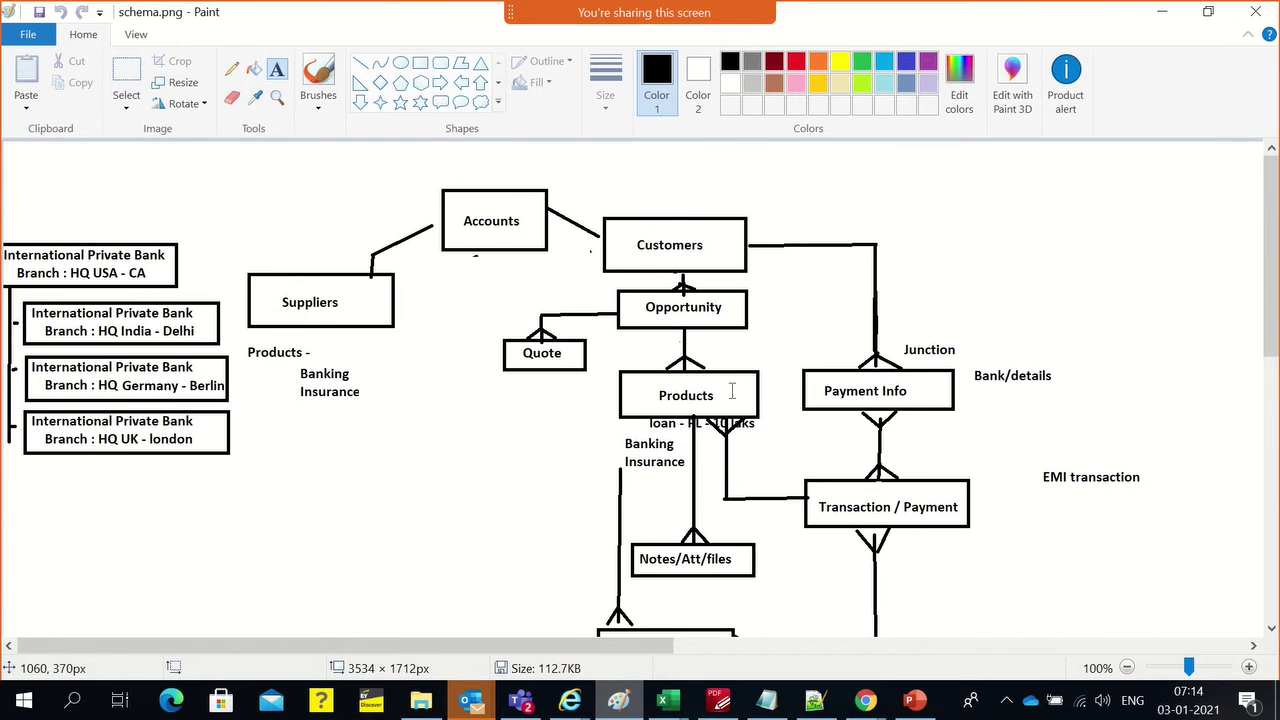
scroll(800, 400, "down", 4)
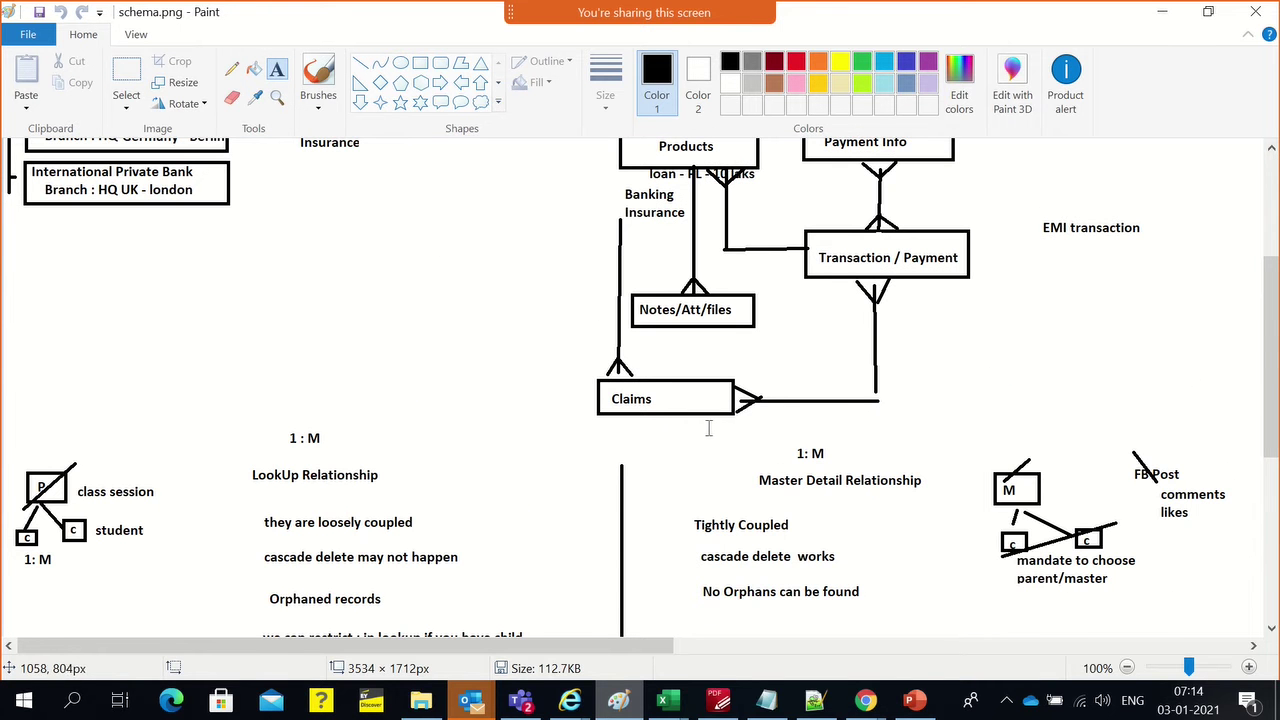
scroll(710, 427, "up", 2)
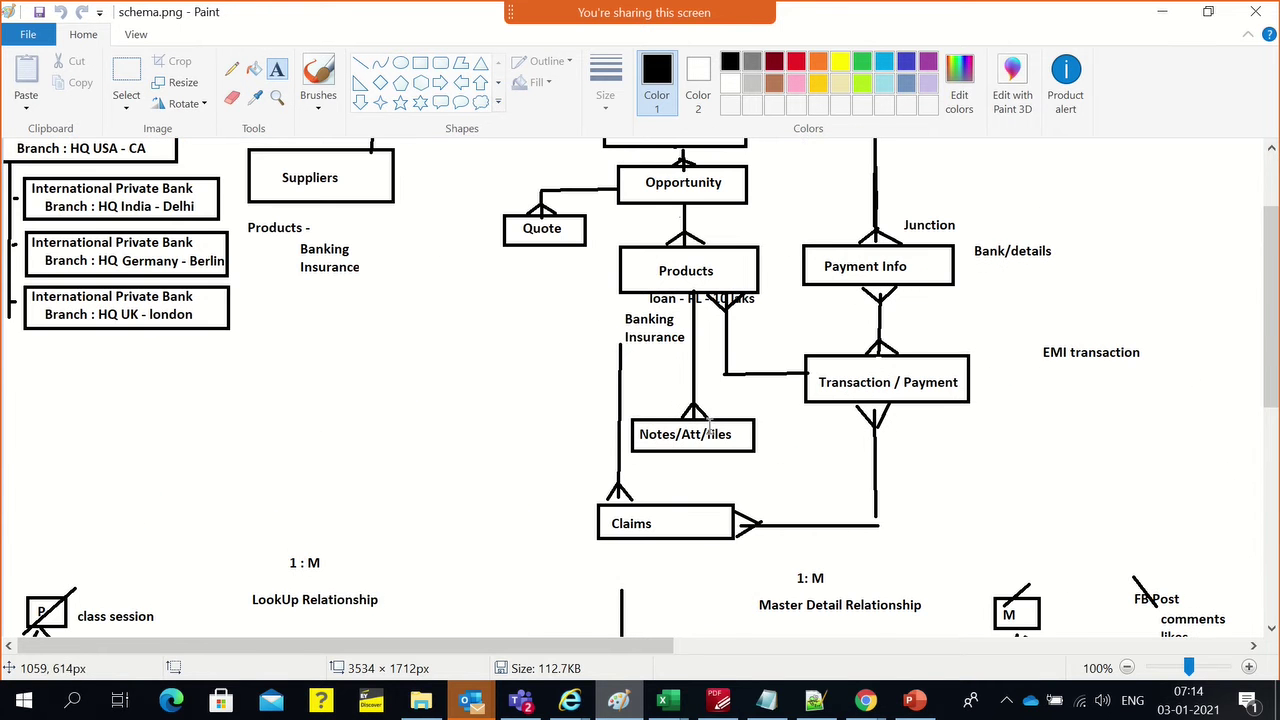
scroll(710, 430, "up", 2)
scroll(711, 465, "down", 2)
Switch to Chrome's Health Insurance Claims Data Model page and scroll through the diagram
key("alt+Tab")
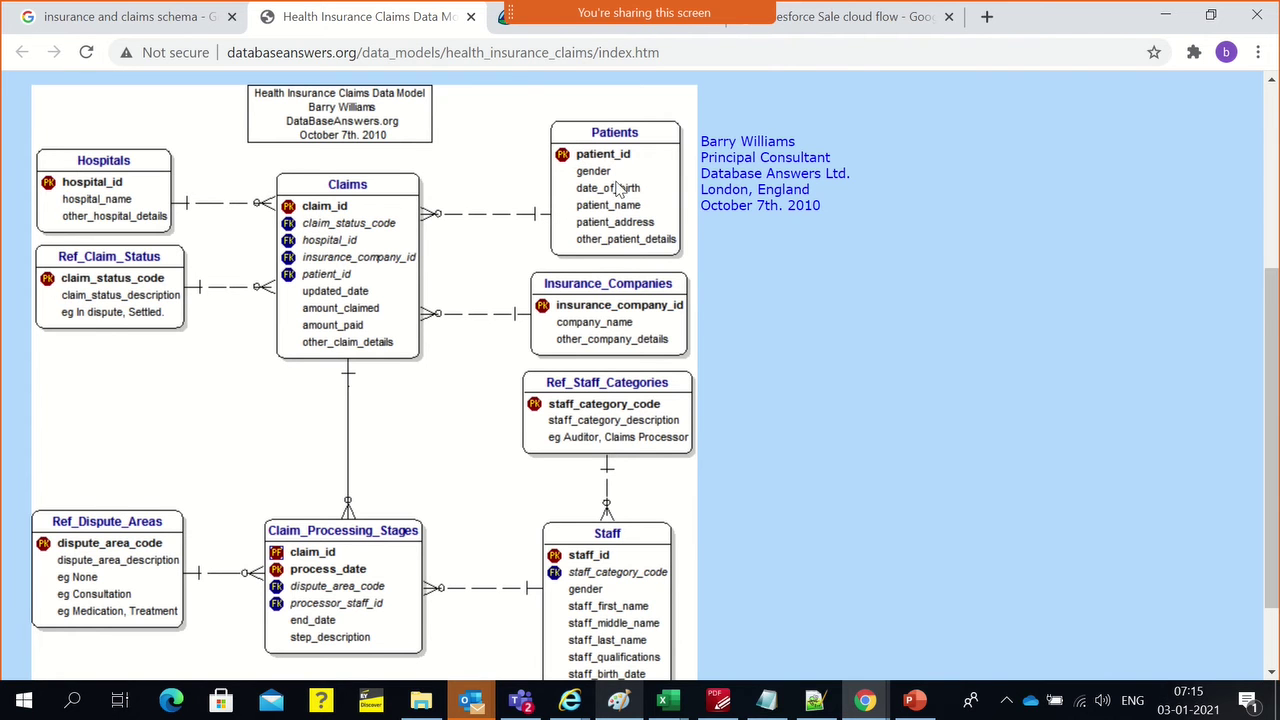
scroll(370, 437, "down", 1)
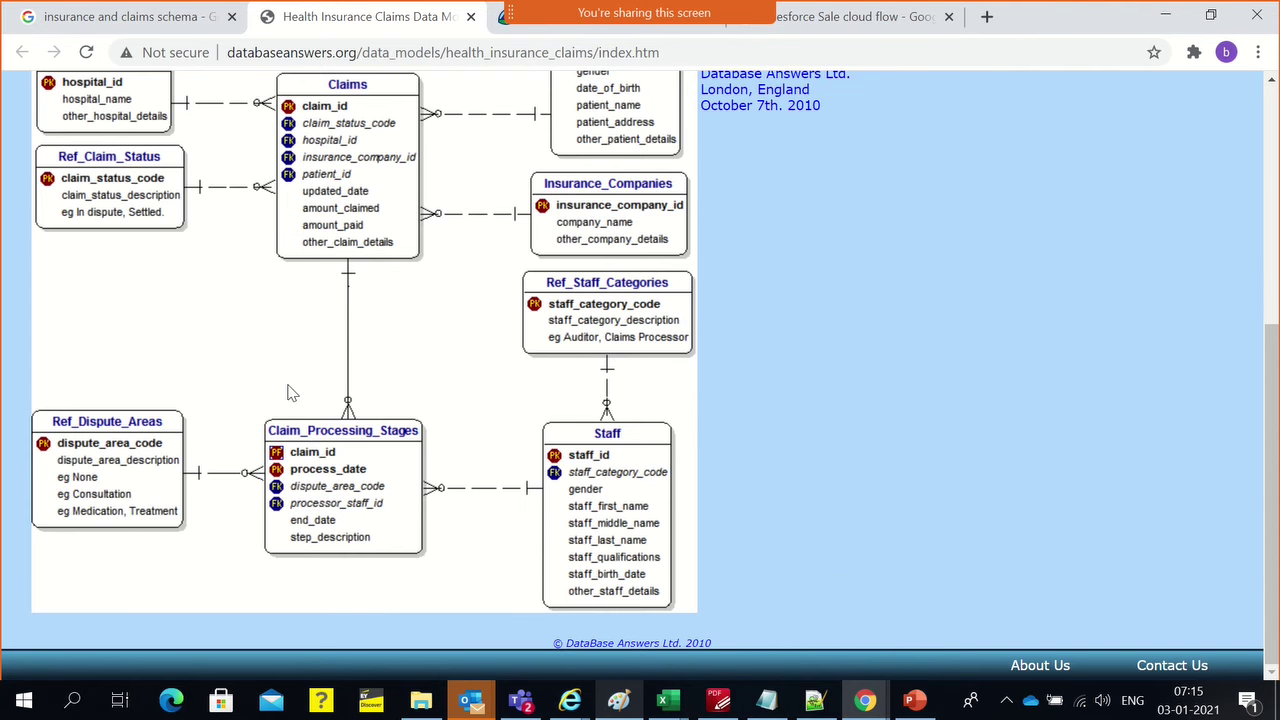
scroll(134, 391, "up", 1)
scroll(336, 350, "up", 1)
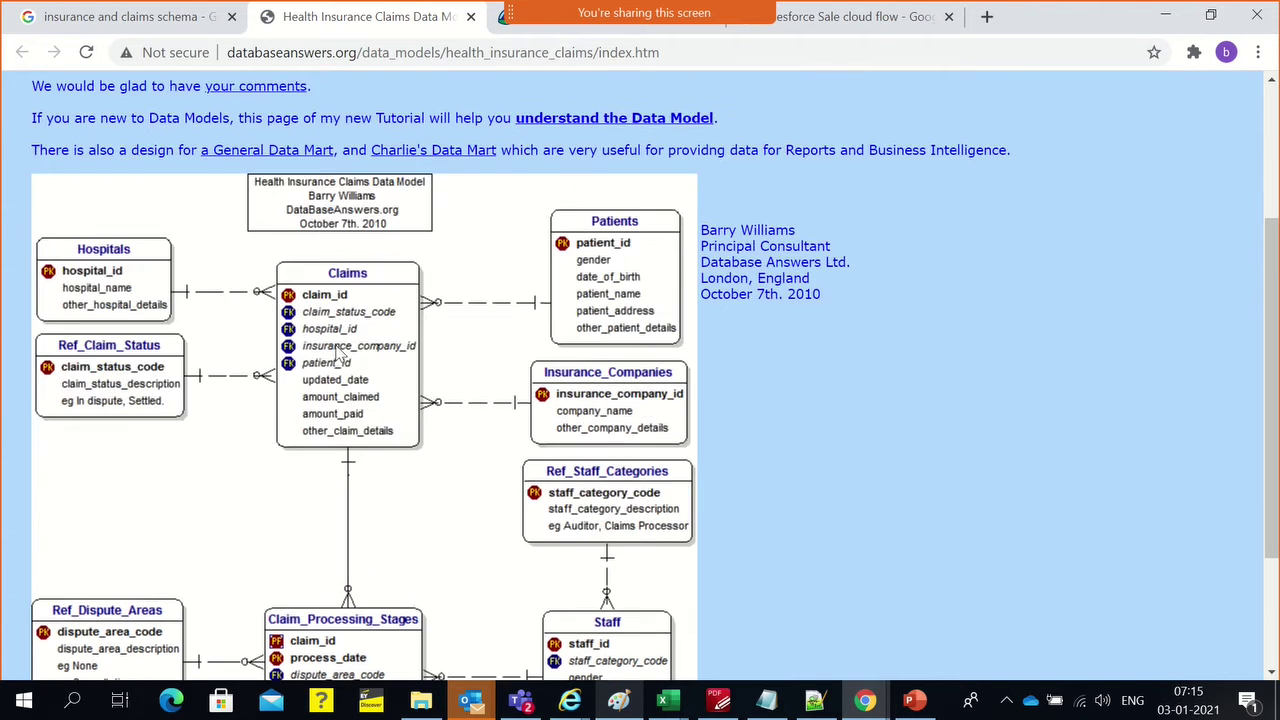
scroll(336, 350, "up", 1)
scroll(312, 355, "down", 1)
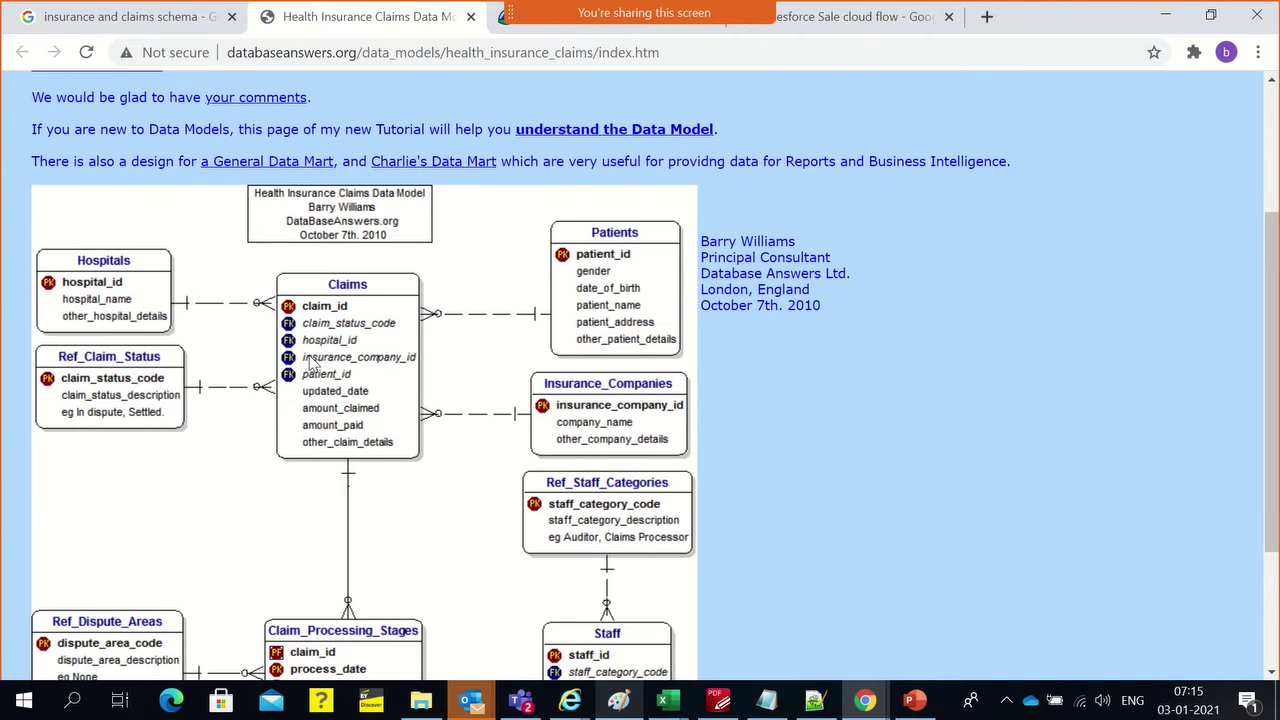
scroll(313, 364, "down", 1)
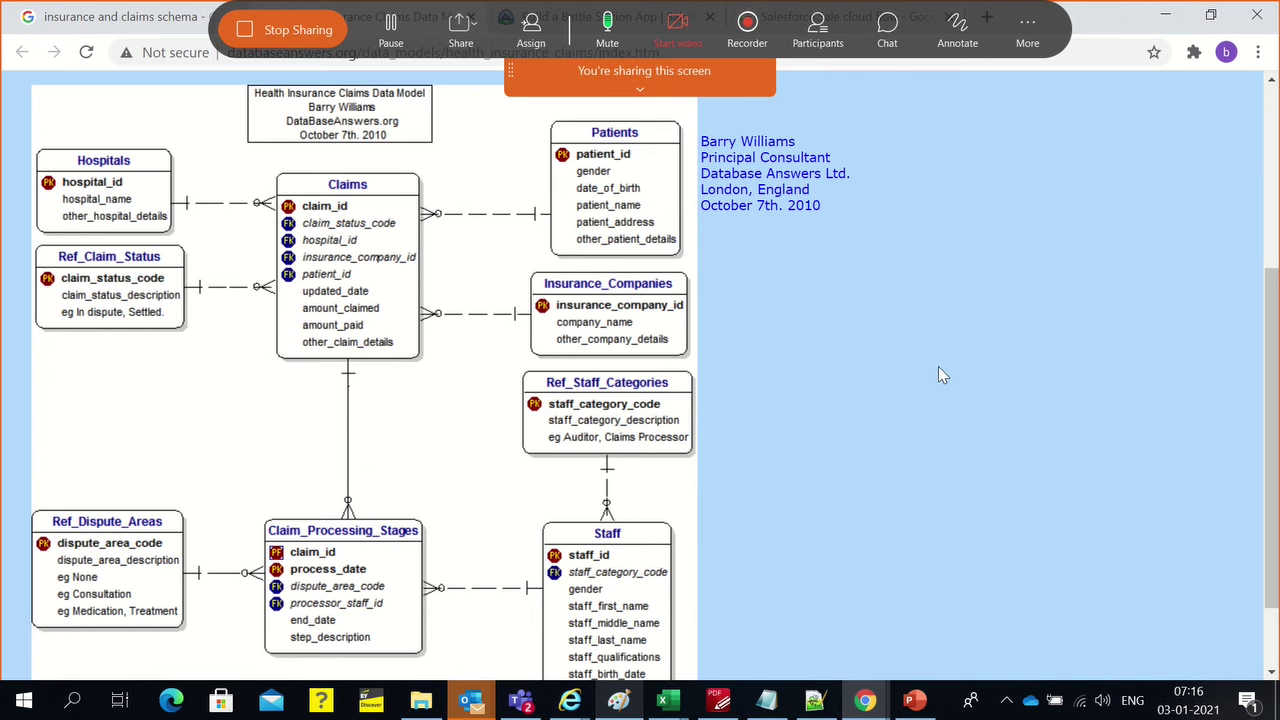
key("alt+Tab")
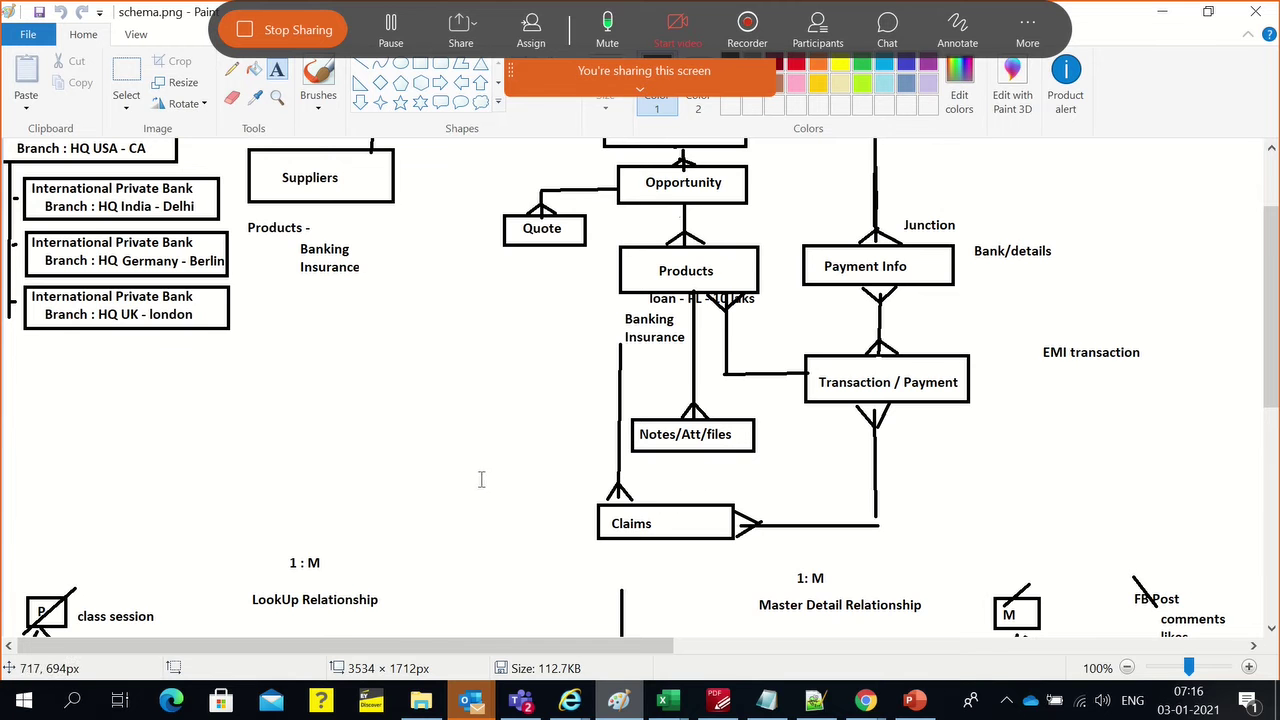
scroll(676, 486, "down", 3)
scroll(676, 486, "up", 6)
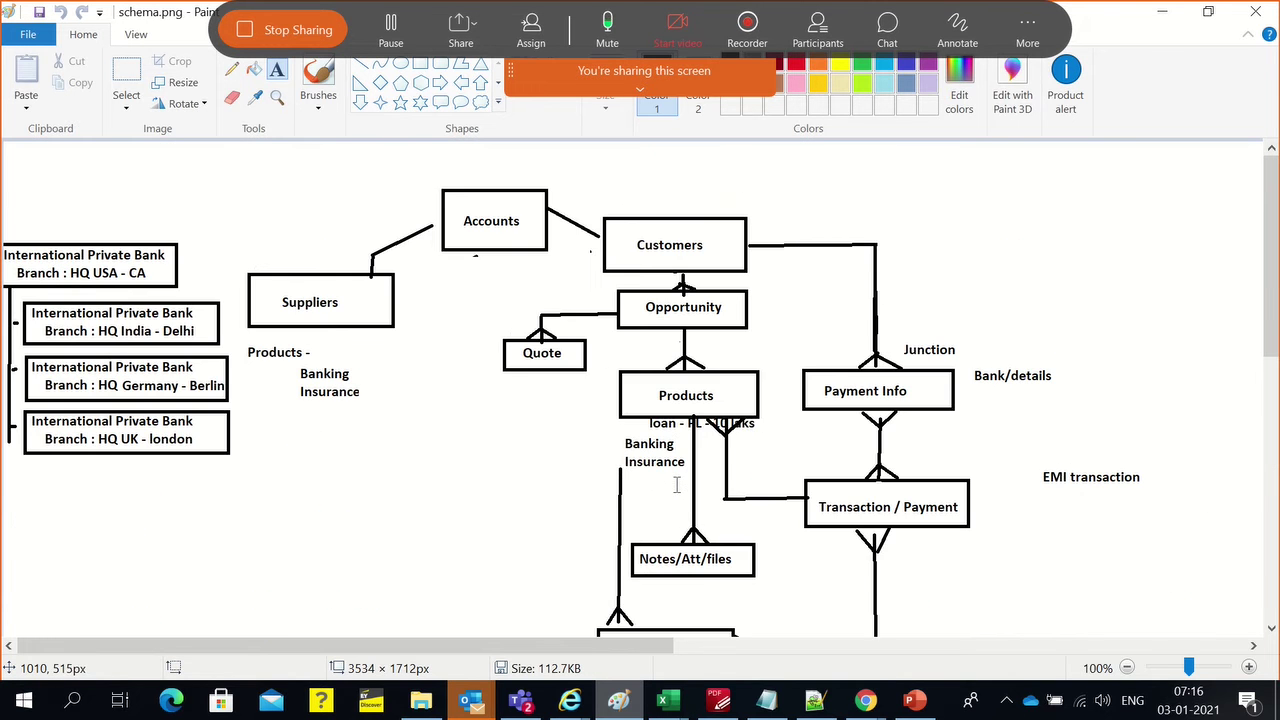
key("alt+Tab")
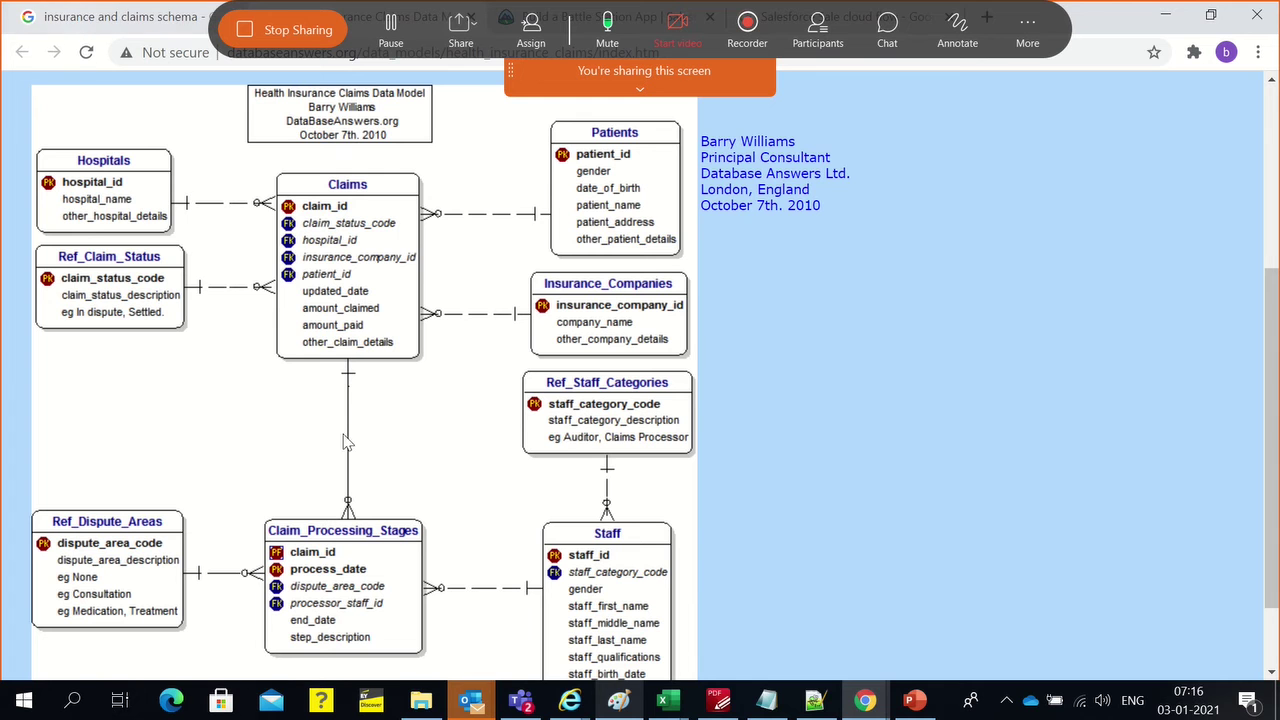
Bring up the 'Login | Salesforce' Chrome window and focus the password field
mouse_move(865, 703)
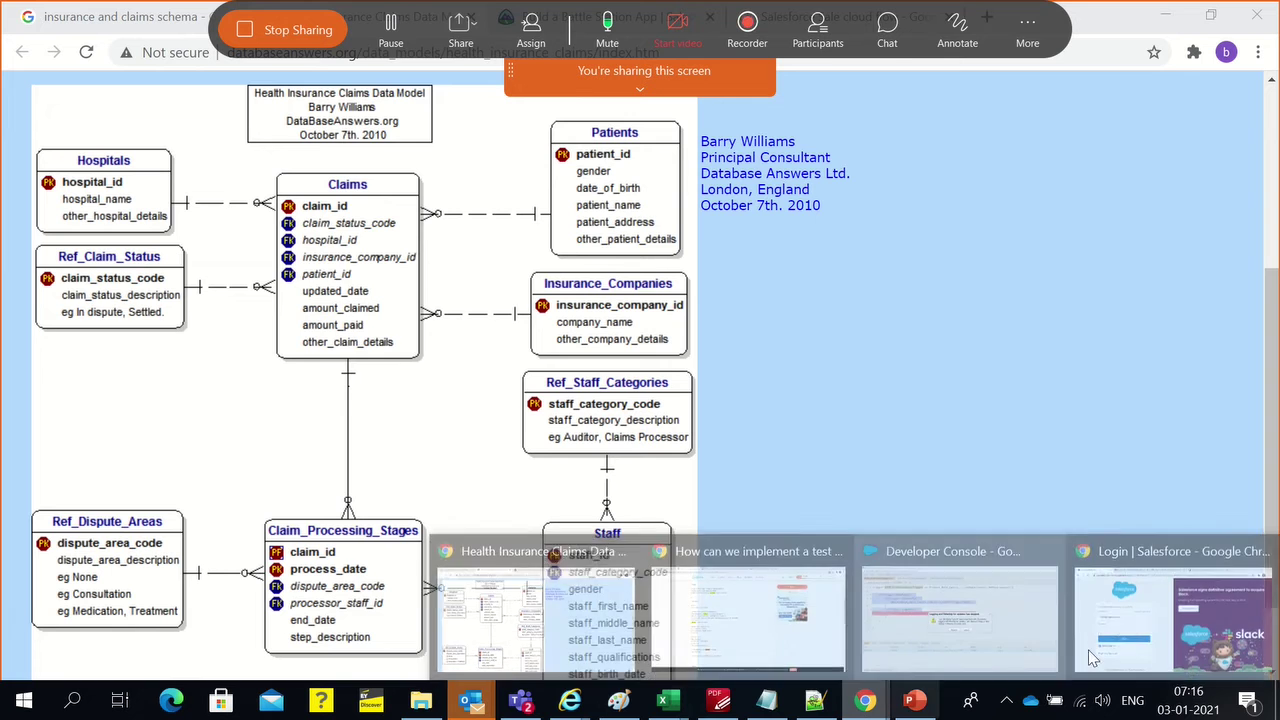
left_click(1120, 640)
left_click(168, 371)
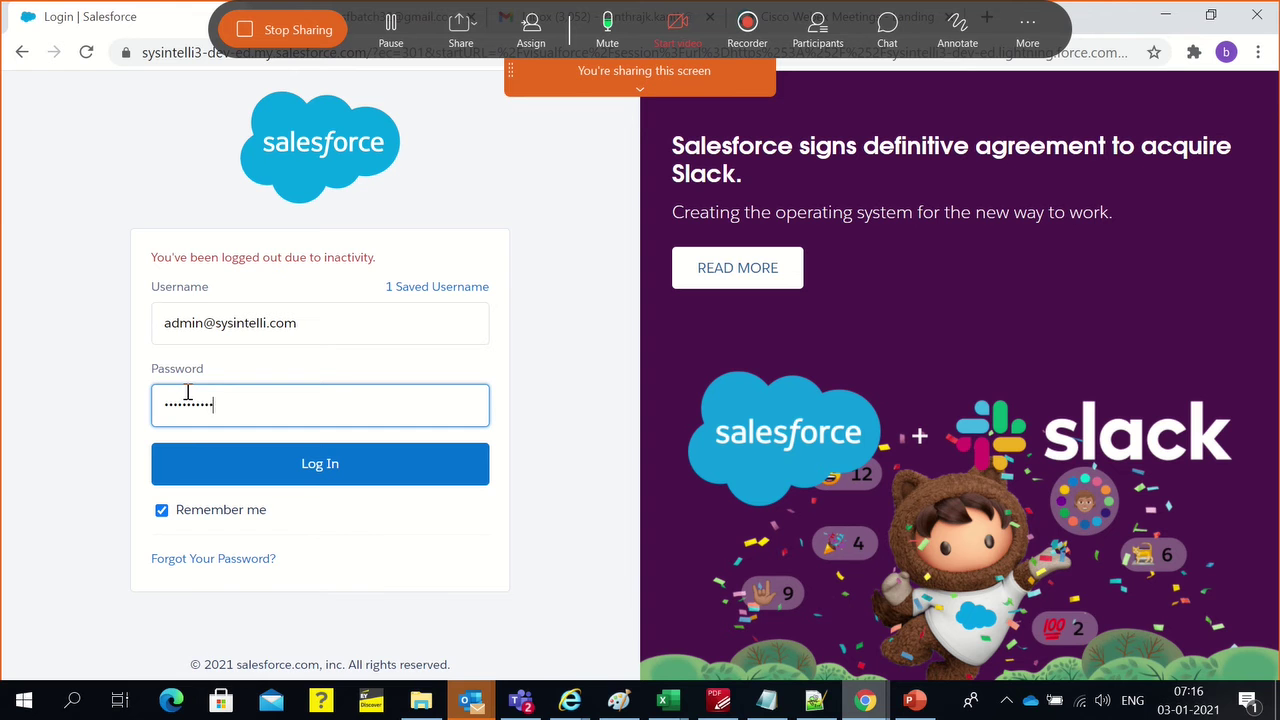
Submit the Salesforce login and close the Webex Meetings tab
key("Return")
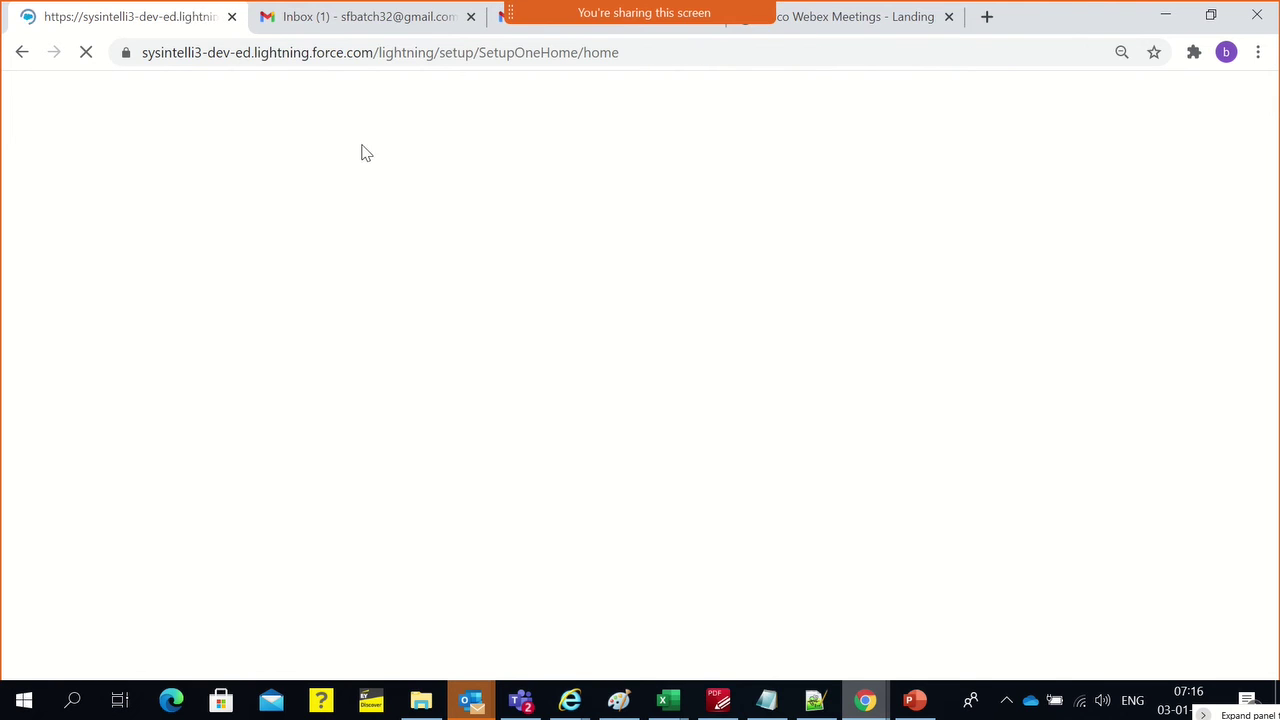
left_click(949, 17)
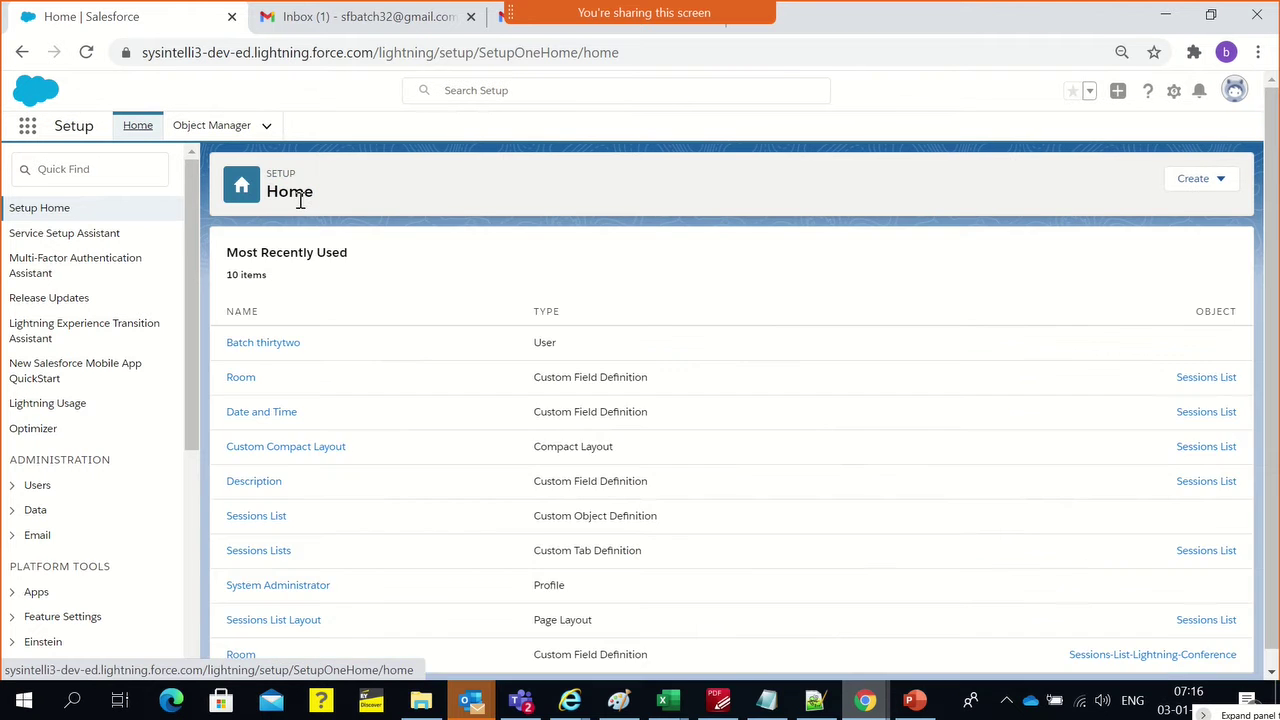
Dismiss the notification prompt and filter Object Manager for 'claim', finding no match
scroll(524, 332, "down", 1)
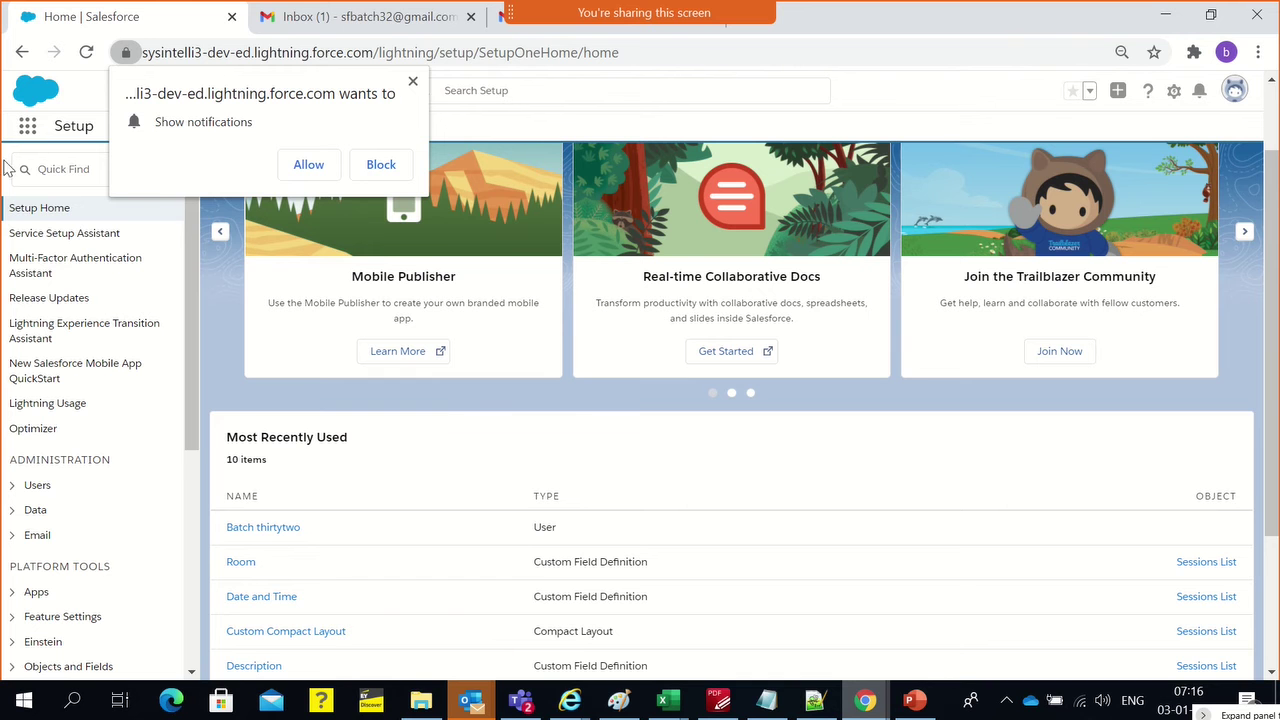
left_click(413, 82)
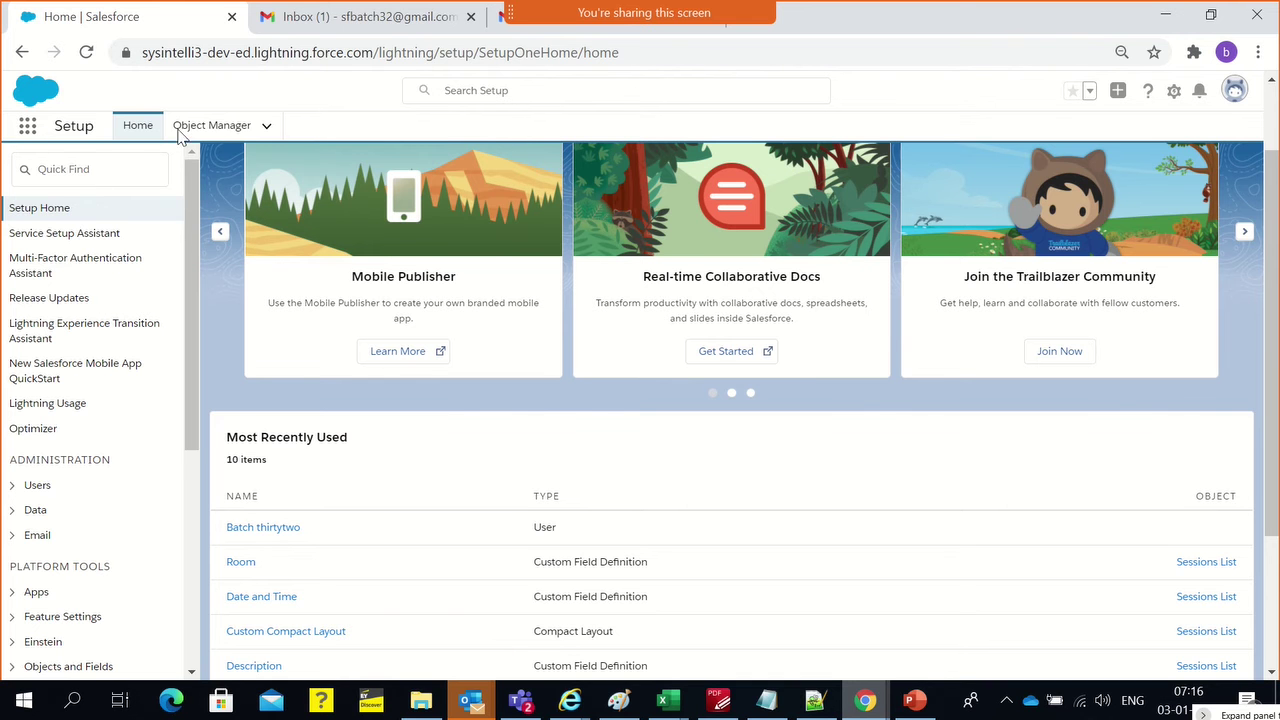
left_click(243, 128)
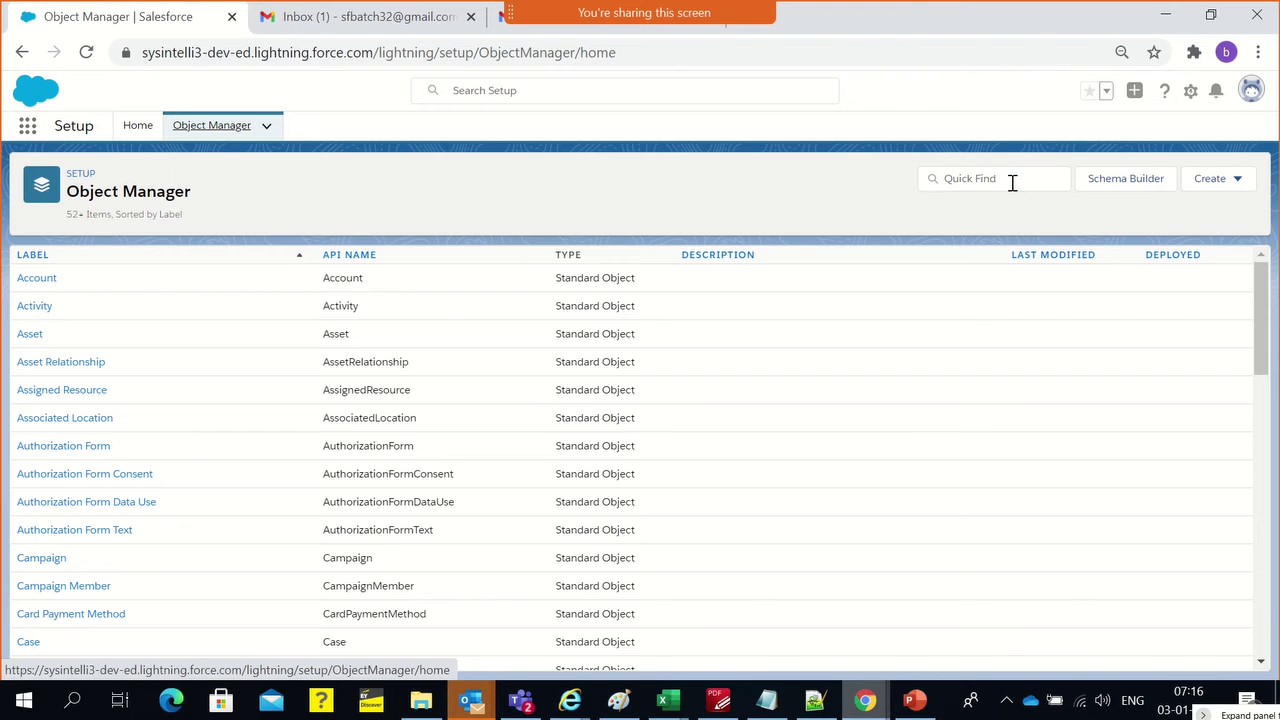
left_click(1012, 183)
type("claim")
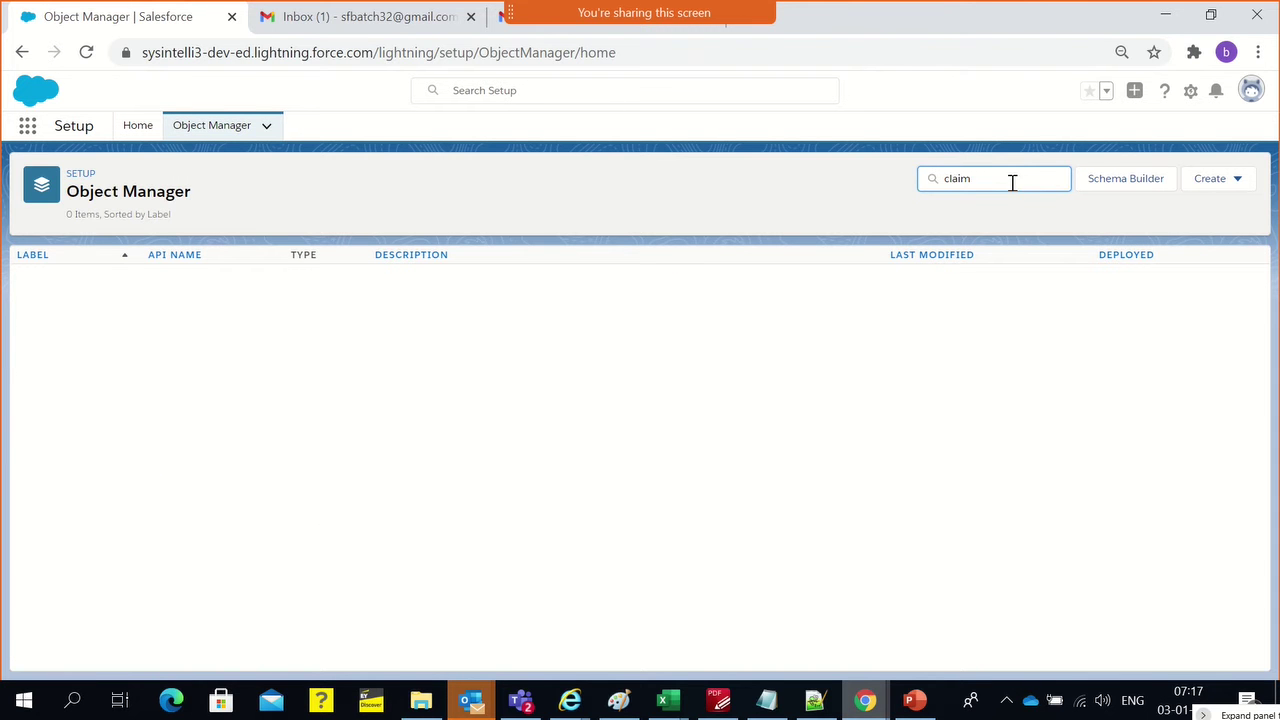
left_click(714, 182)
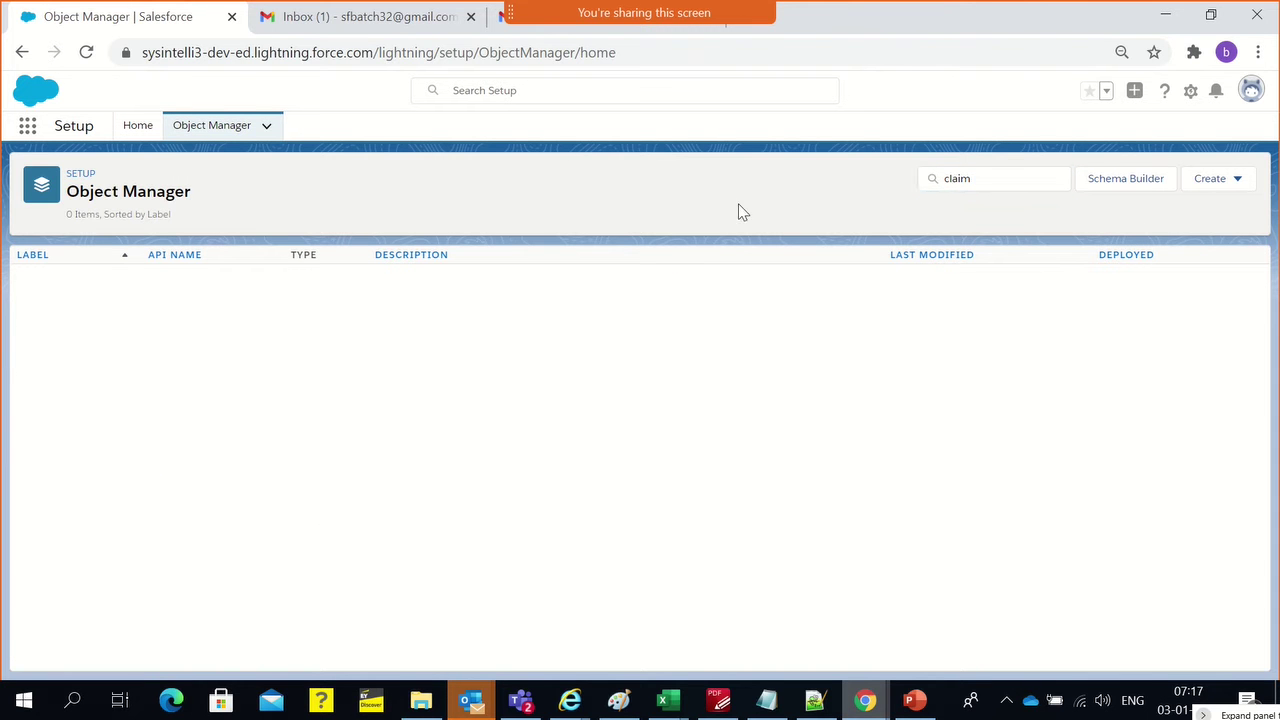
left_click(1233, 184)
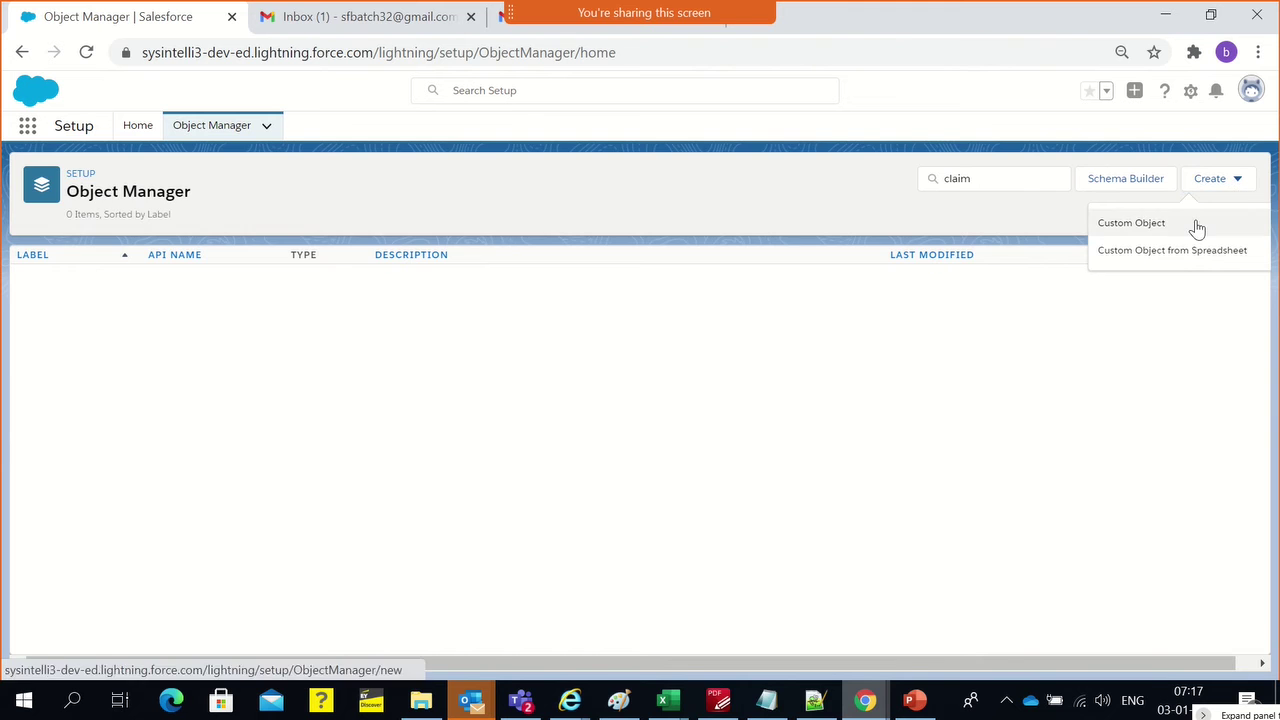
Start a new custom object with Label Claim, Plural Label Claims and Object Name Claim
left_click(1196, 226)
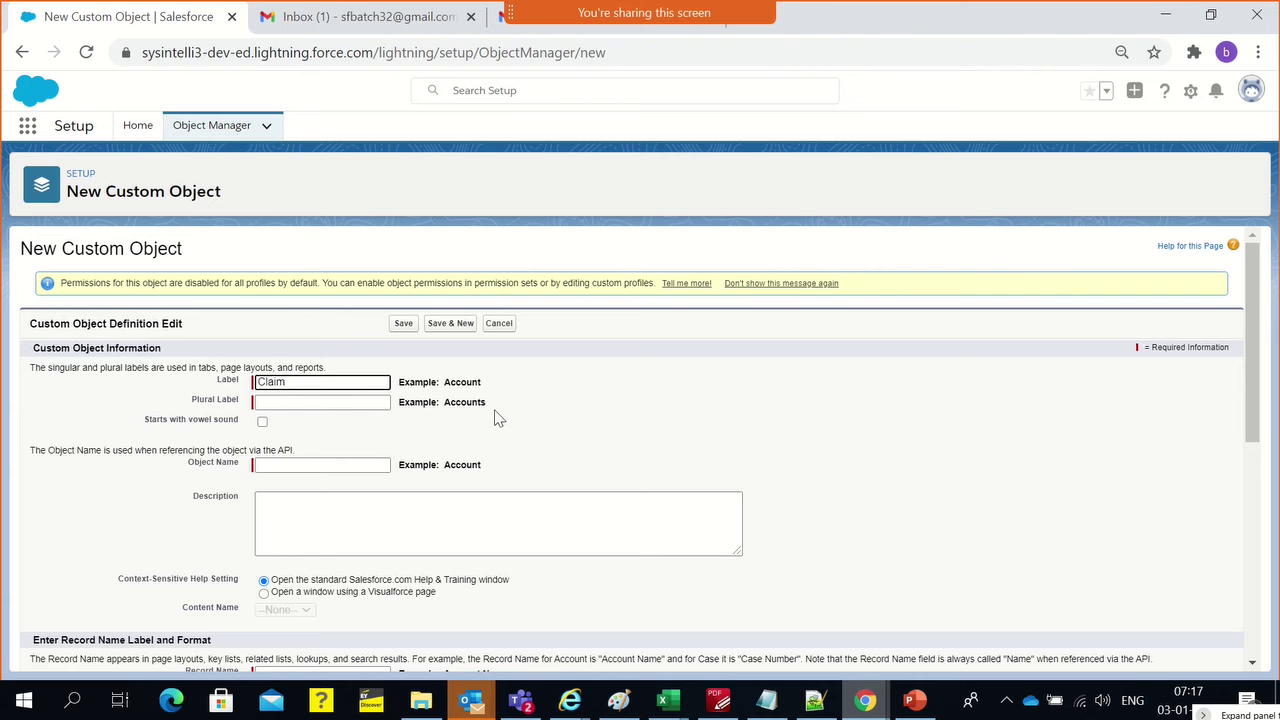
left_click(548, 418)
left_click(325, 400)
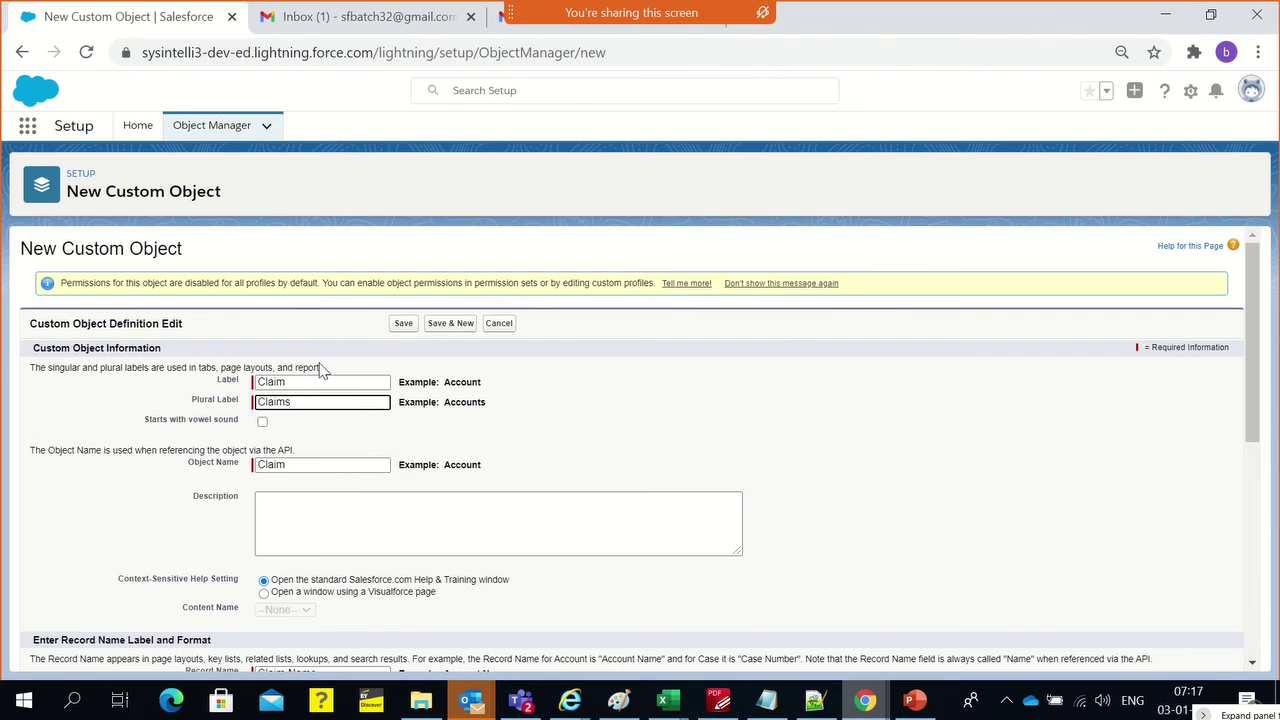
mouse_move(660, 15)
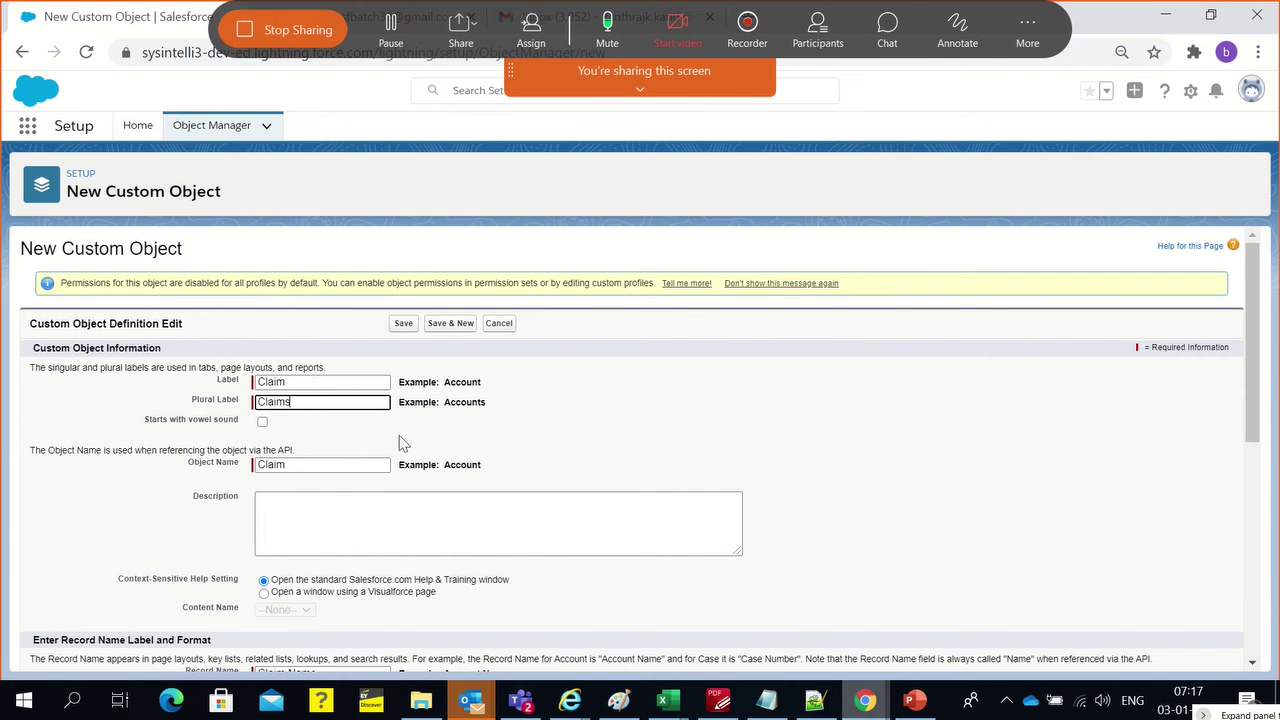
scroll(548, 457, "down", 2)
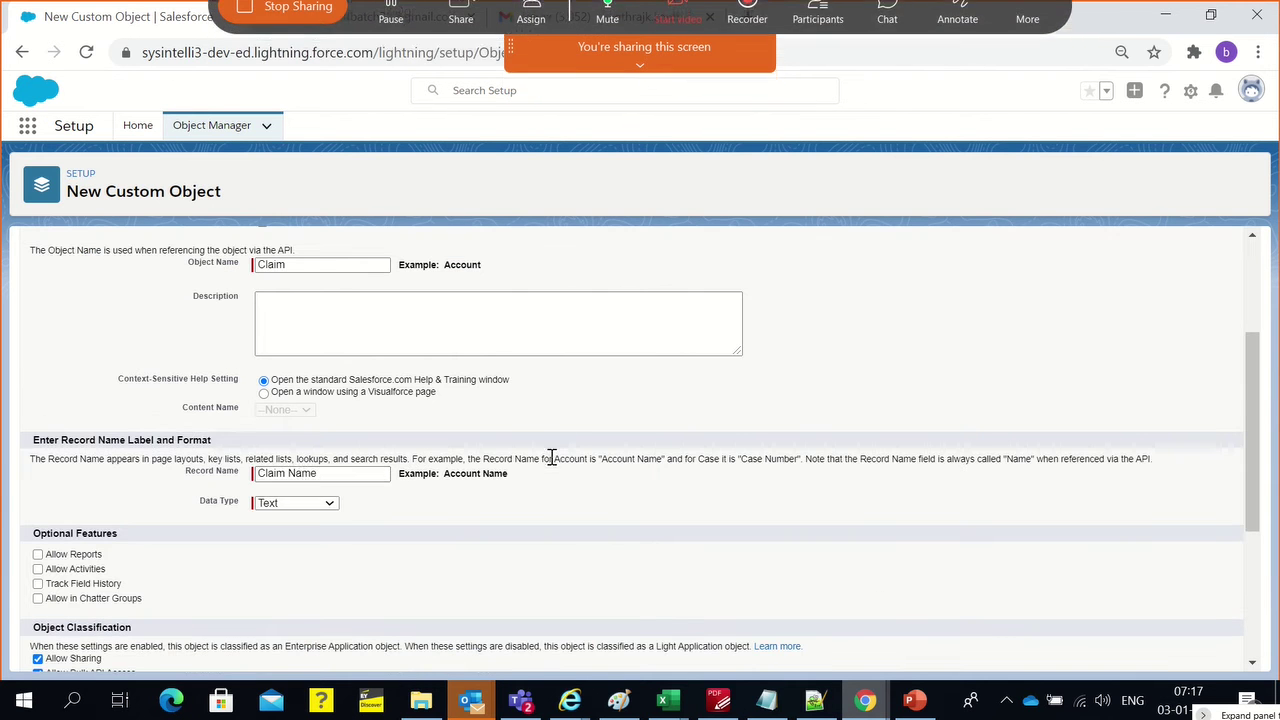
Rename the record name to Claim ID and make its data type Auto Number
double_click(302, 474)
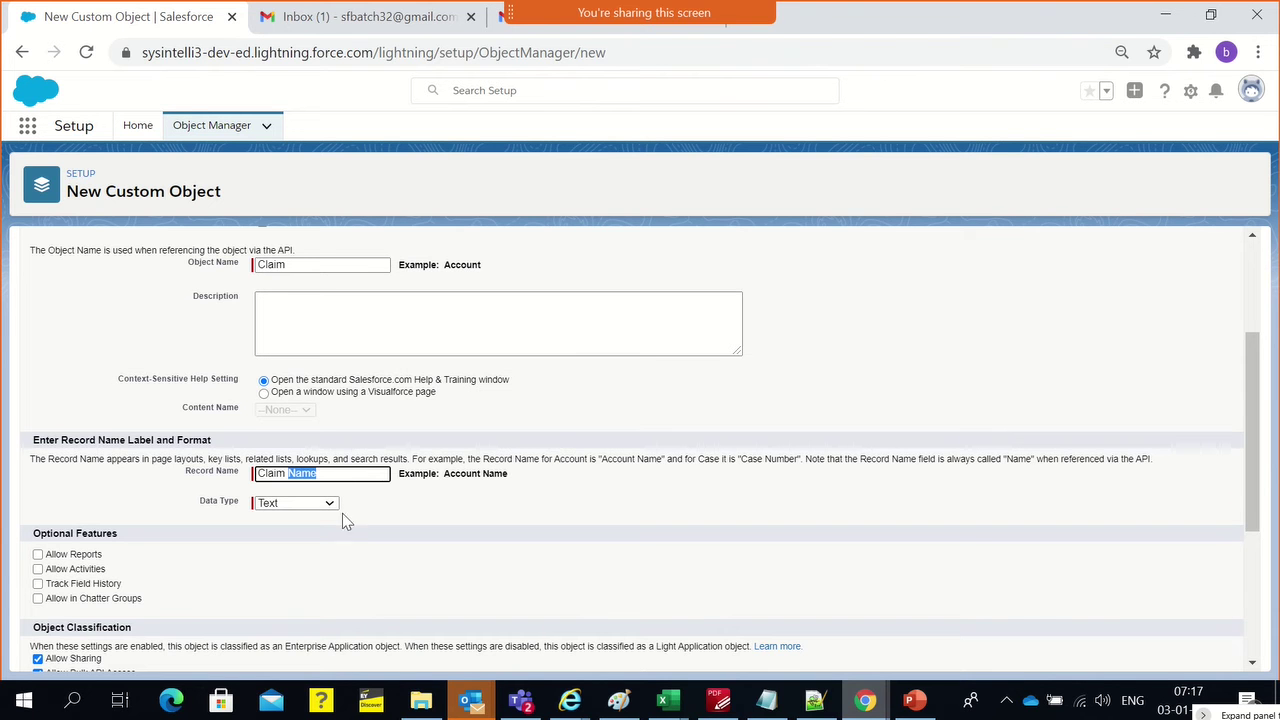
left_click(328, 505)
left_click(288, 529)
left_click(315, 473)
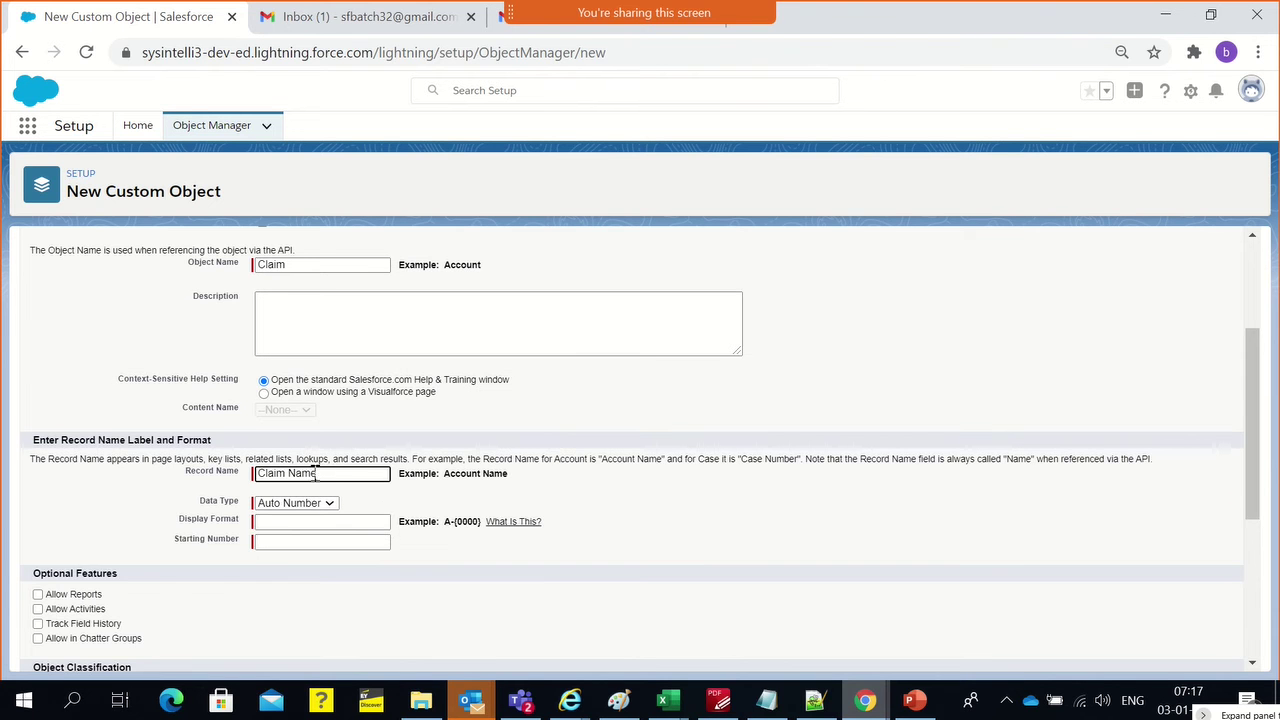
double_click(315, 473)
type("ID")
Set the display format to CID-{0000} with starting number 1
left_click(296, 547)
left_click(287, 524)
type("CID")
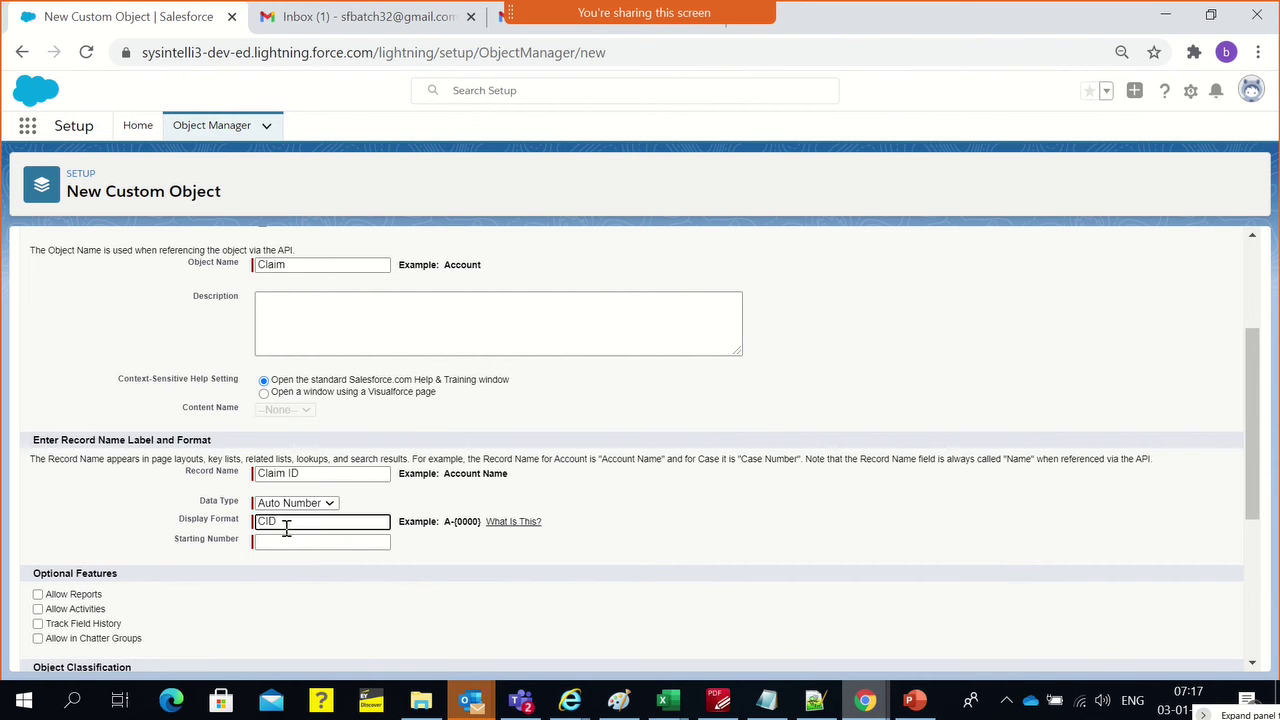
type("-{0000}")
left_click_drag(283, 521, 310, 538)
left_click(334, 546)
double_click(301, 519)
left_click(270, 542)
type("1")
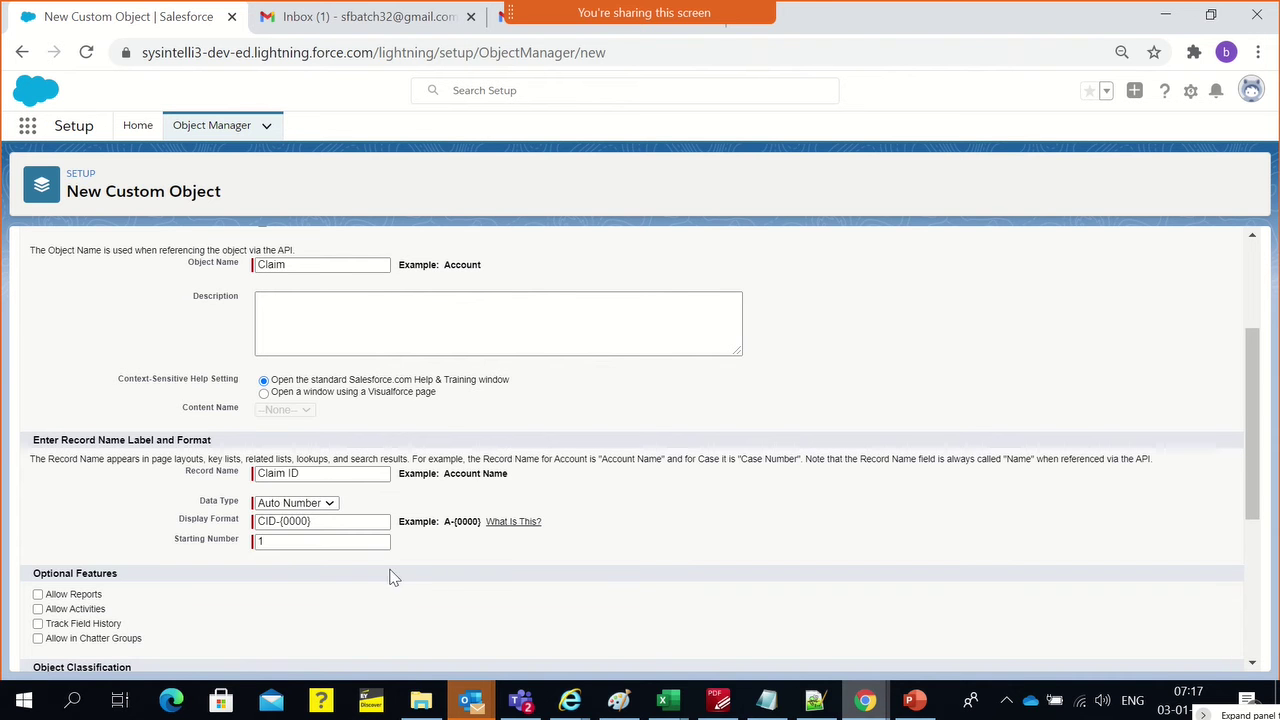
Enable Allow Reports, Allow Activities, Track Field History and Allow in Chatter Groups
left_click(63, 594)
left_click(62, 609)
scroll(95, 560, "down", 2)
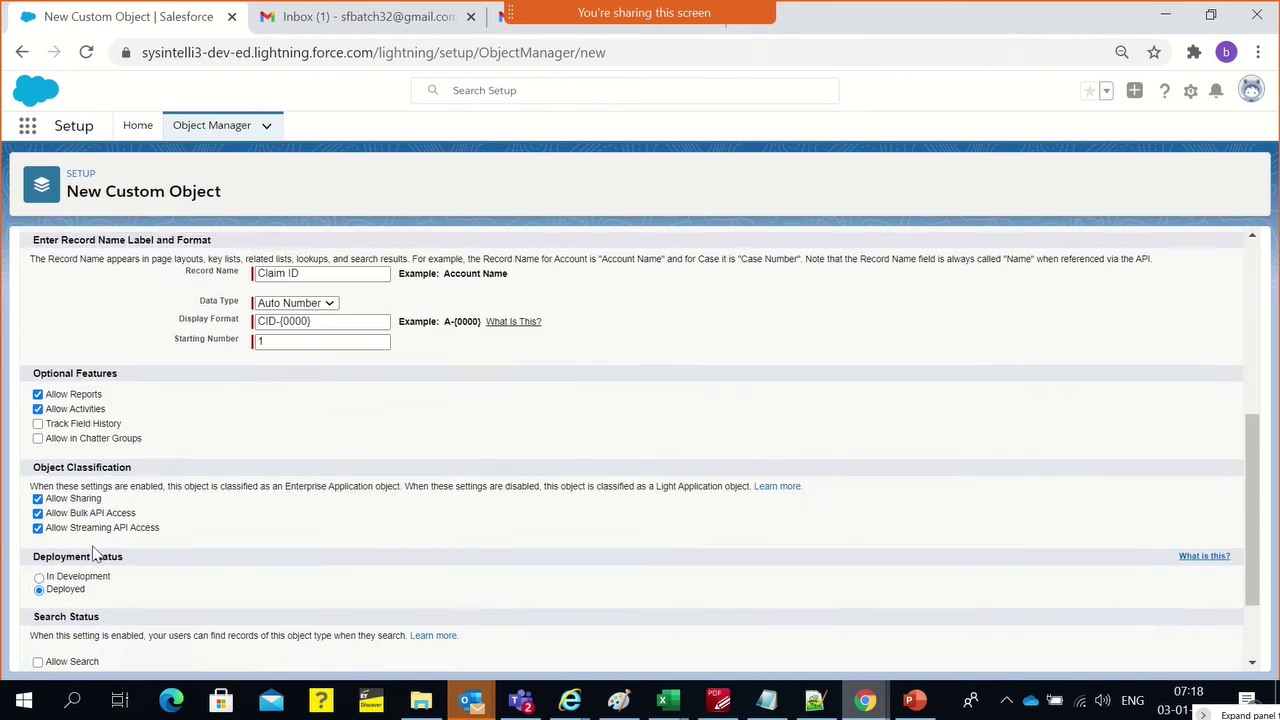
left_click(108, 424)
left_click(135, 441)
scroll(297, 443, "down", 2)
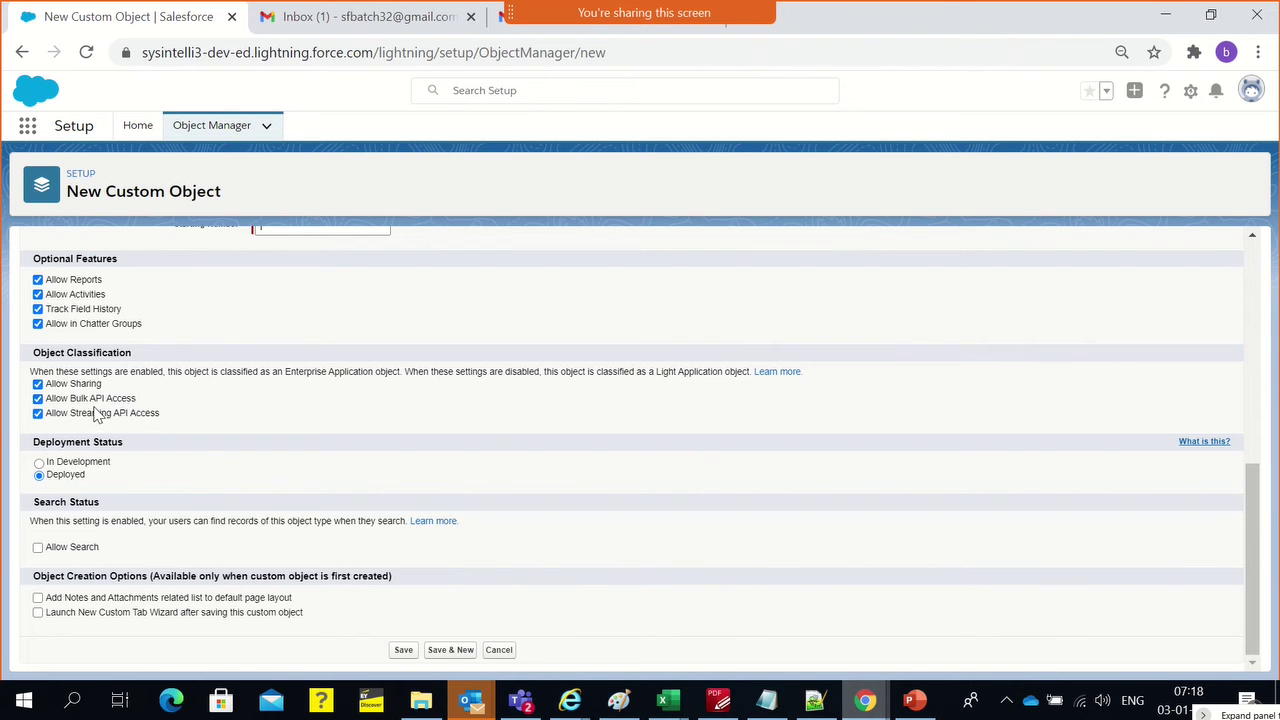
scroll(664, 401, "up", 1)
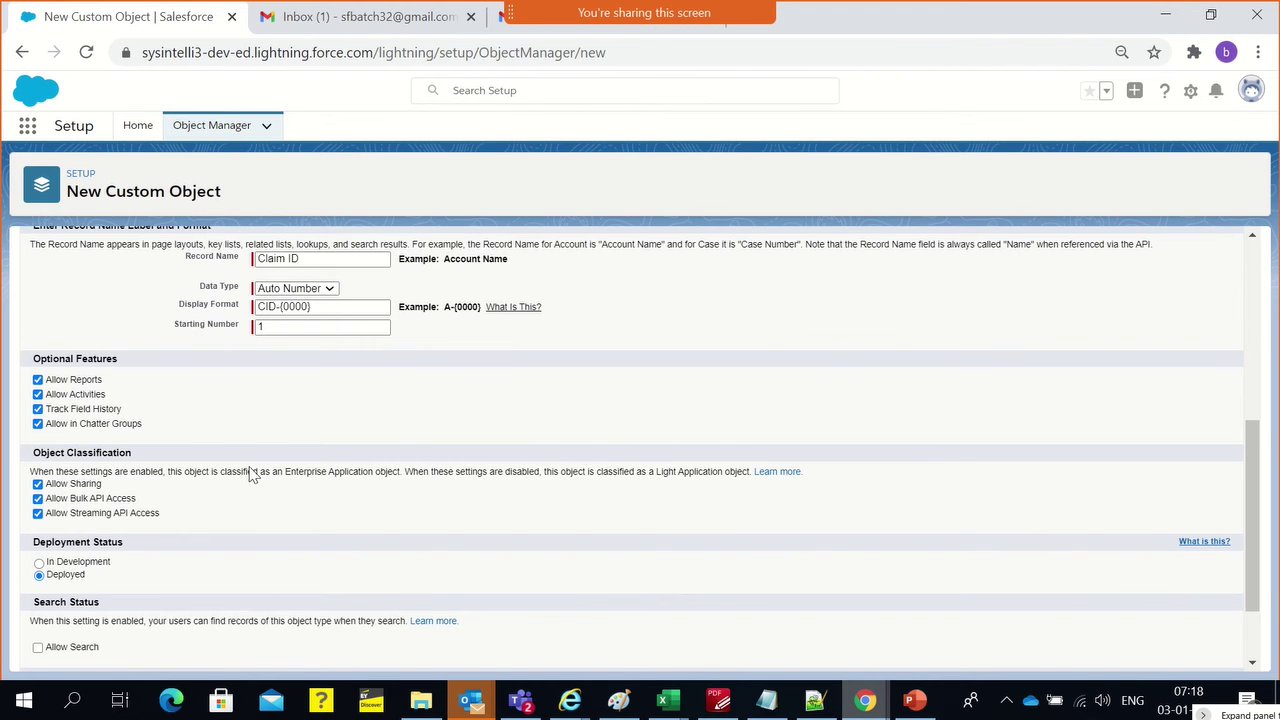
scroll(248, 468, "up", 2)
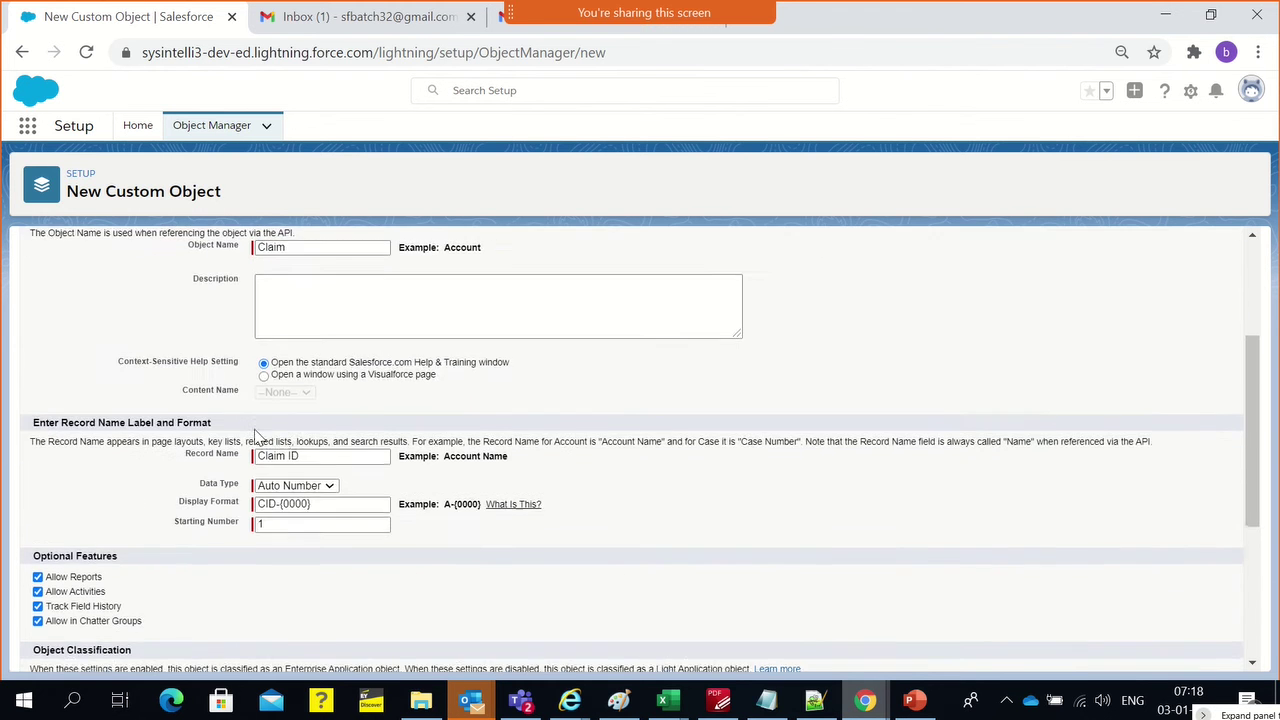
scroll(270, 430, "up", 1)
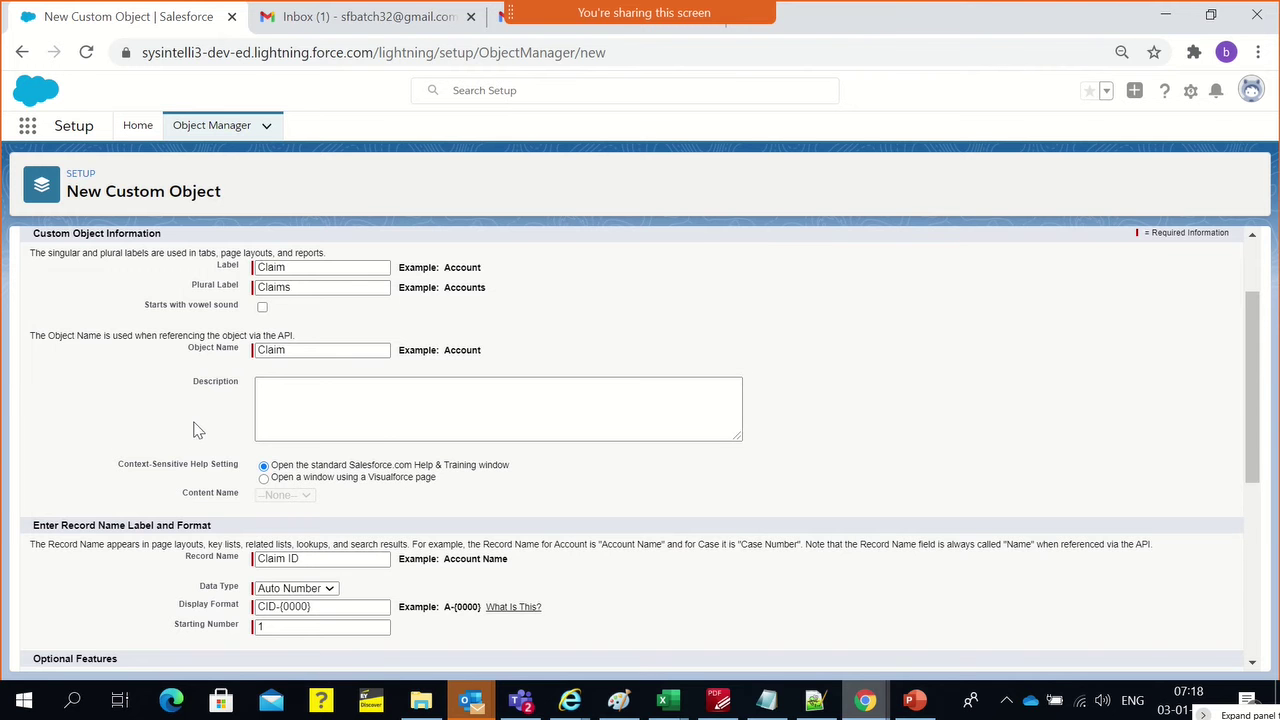
scroll(197, 430, "down", 2)
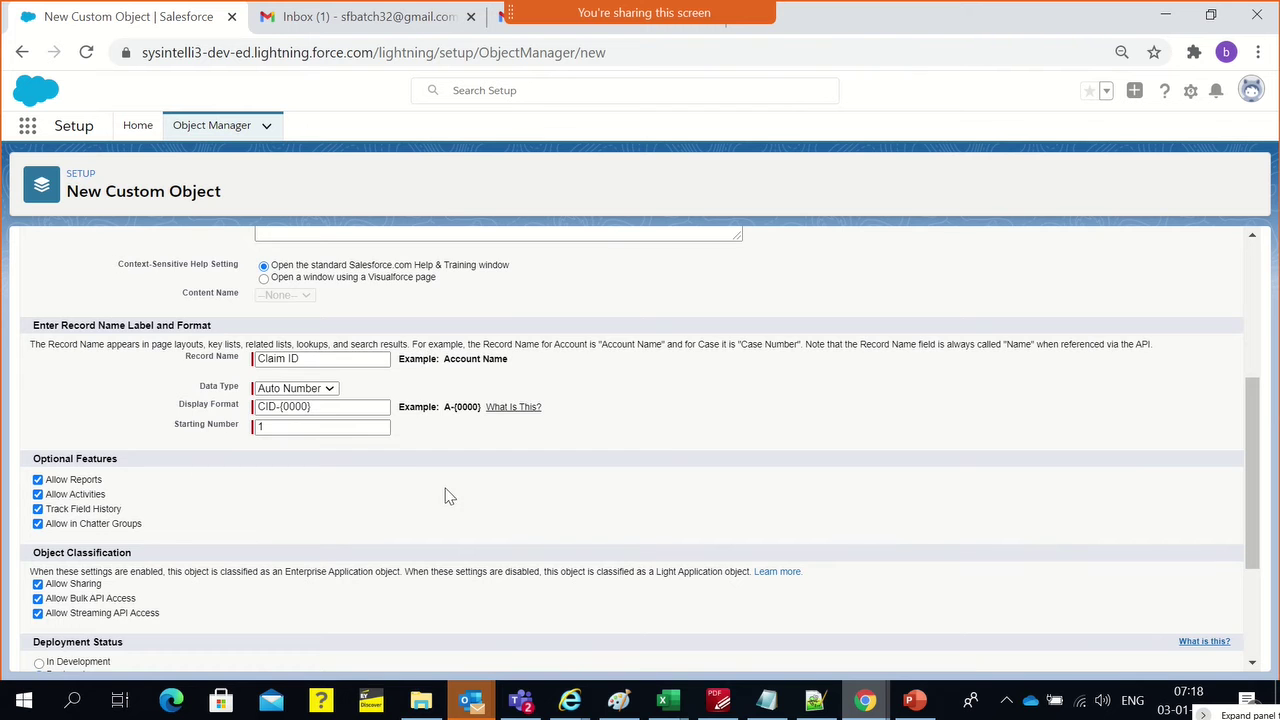
scroll(448, 500, "down", 2)
scroll(448, 500, "down", 1)
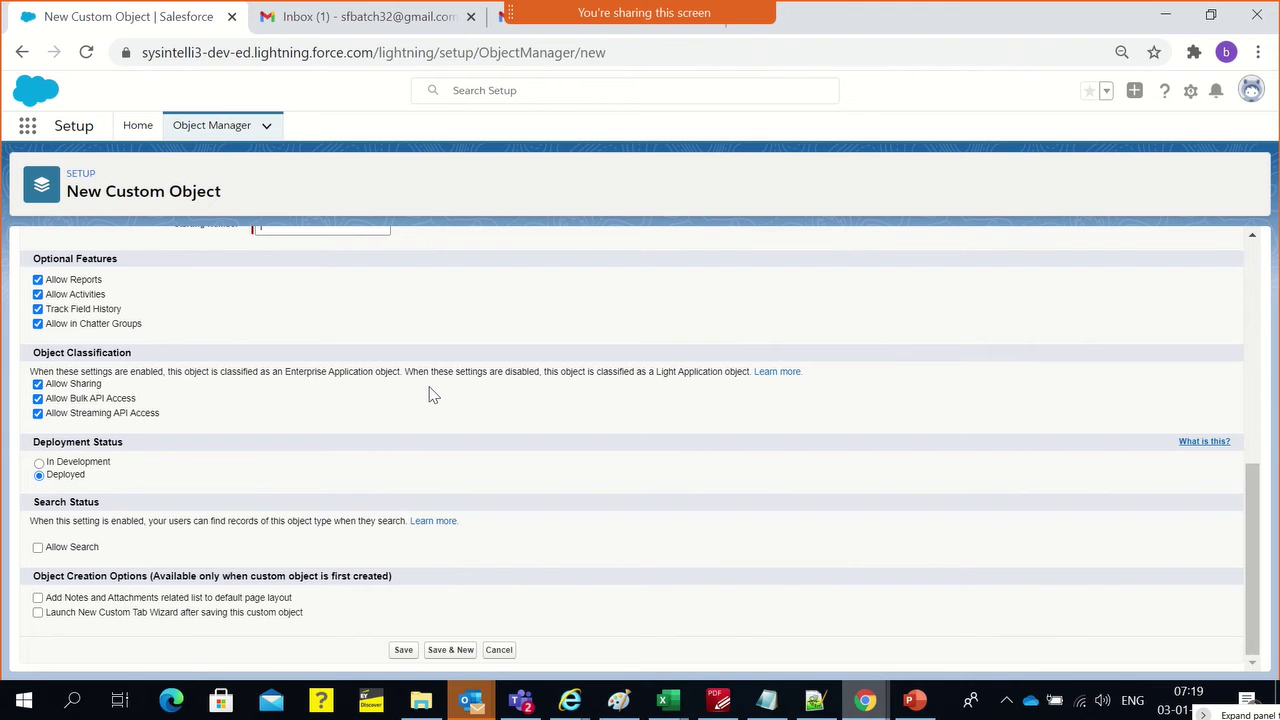
Tick Allow Search for Claim records, then go to the Profiles setup page
left_click(590, 700)
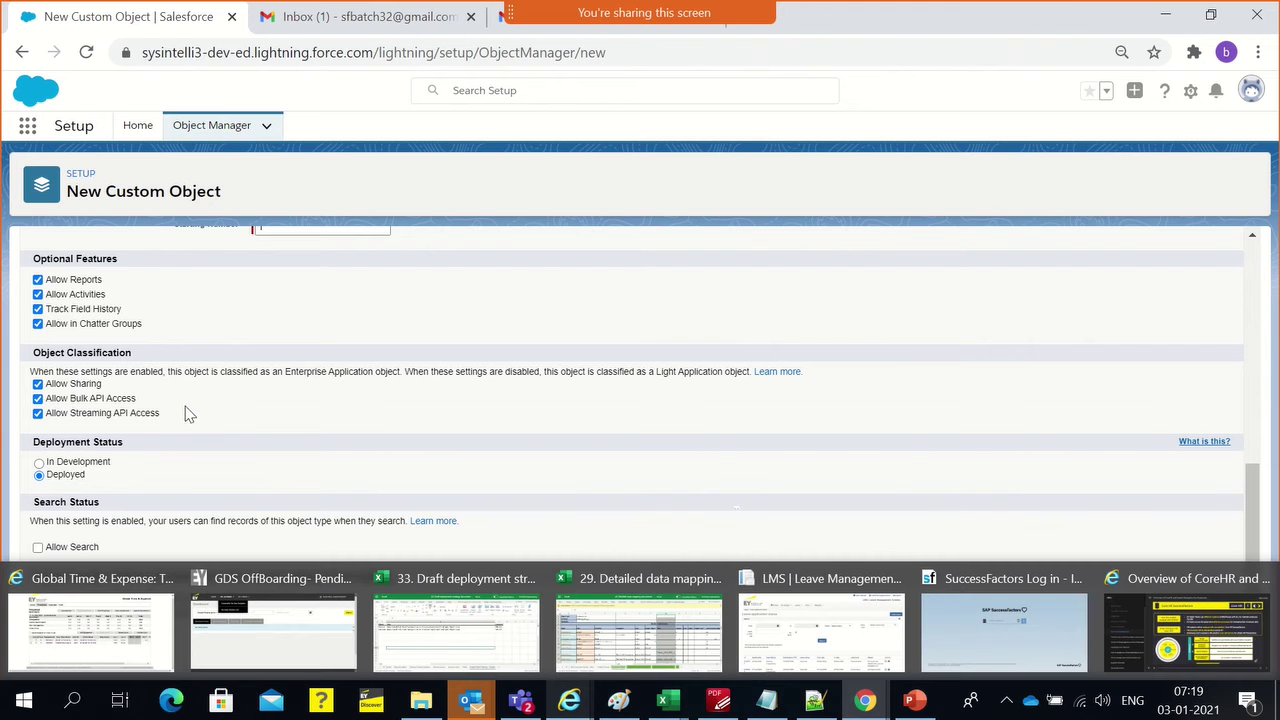
left_click_drag(176, 418, 72, 418)
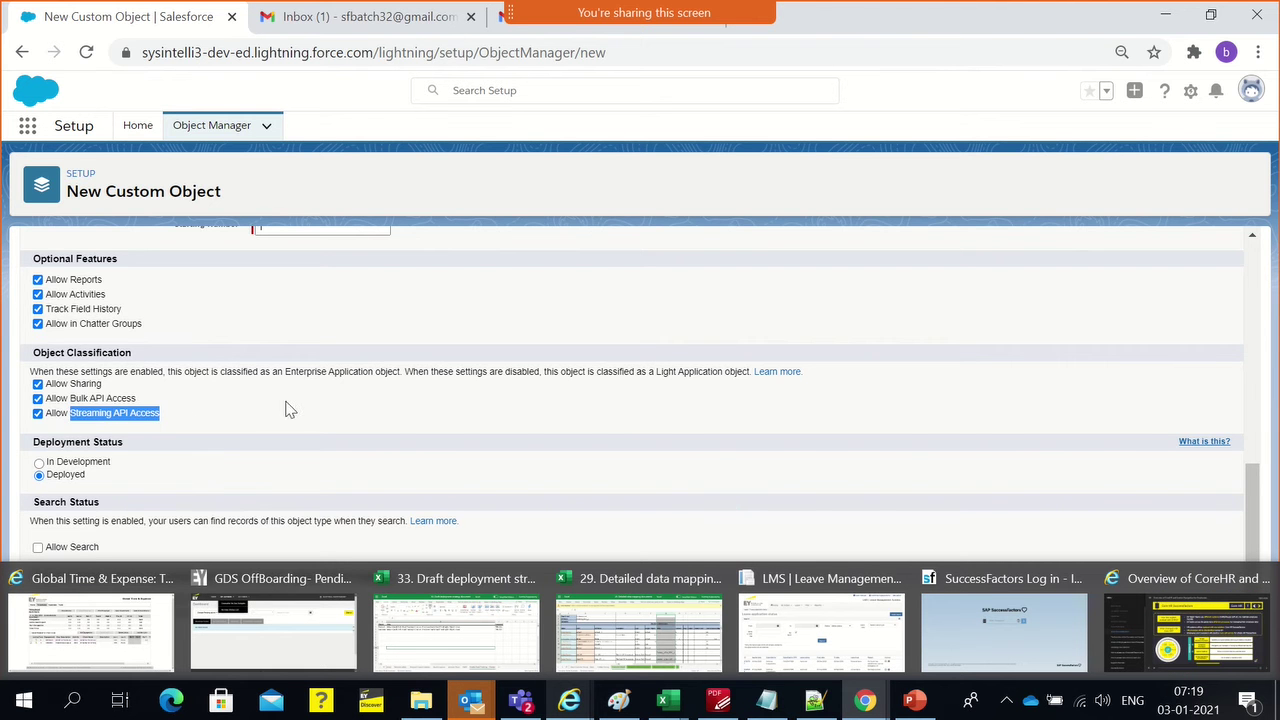
scroll(287, 408, "up", 3)
scroll(287, 408, "up", 3)
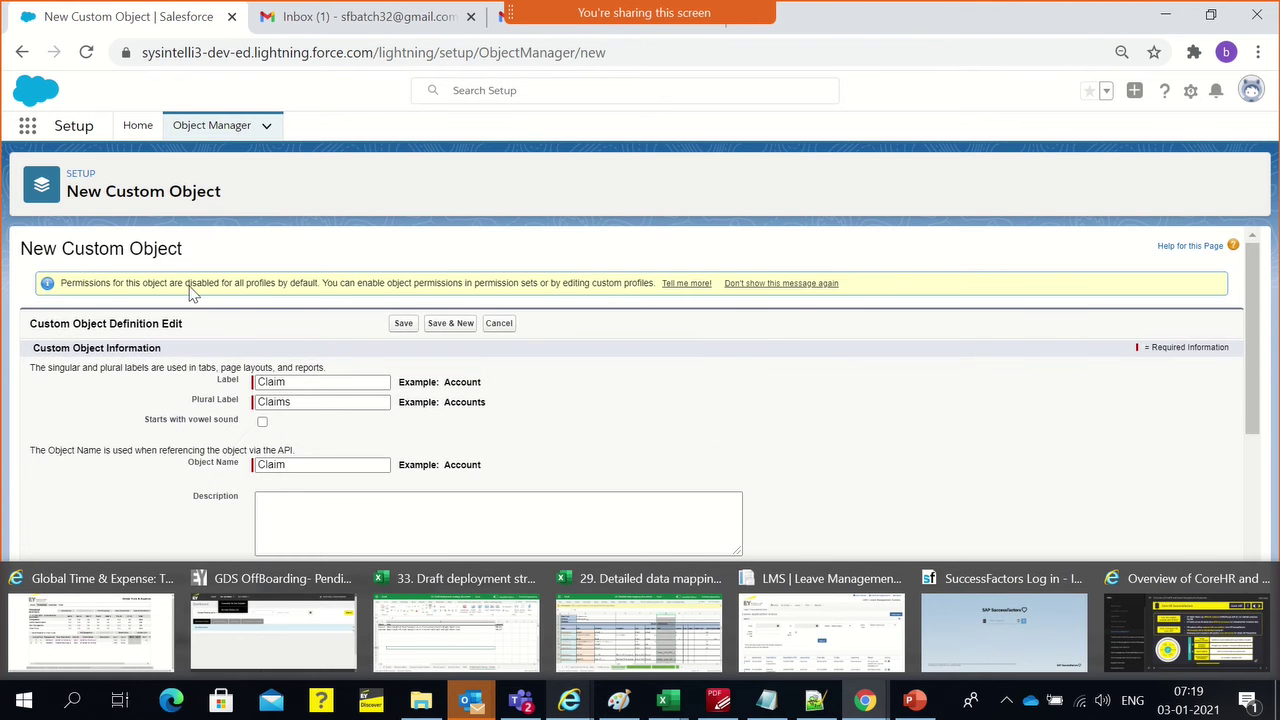
scroll(514, 271, "down", 3)
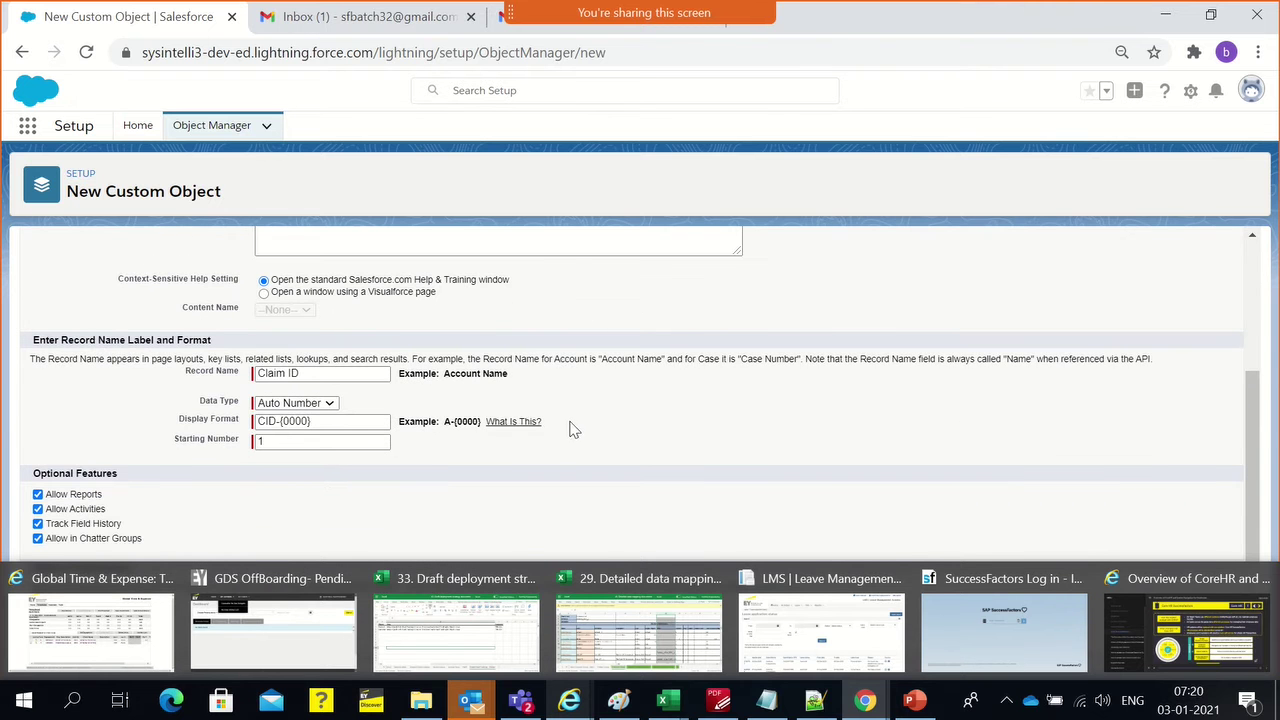
scroll(150, 470, "down", 2)
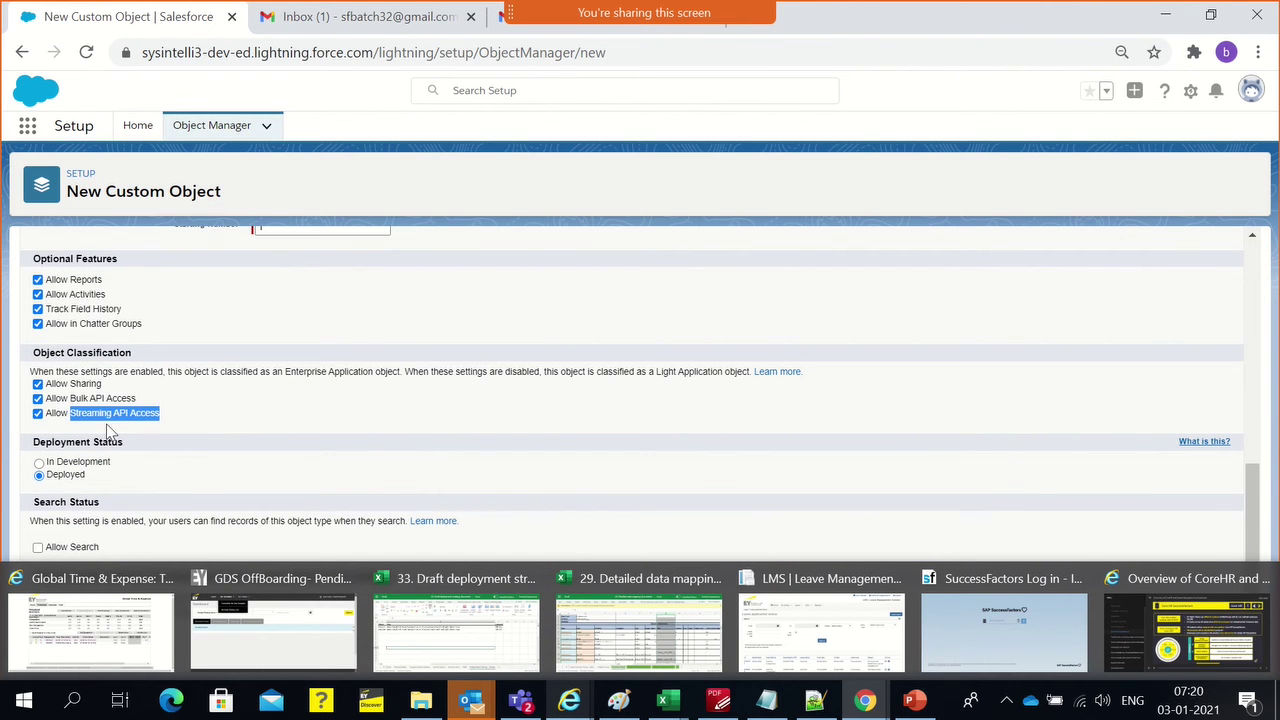
left_click(248, 409)
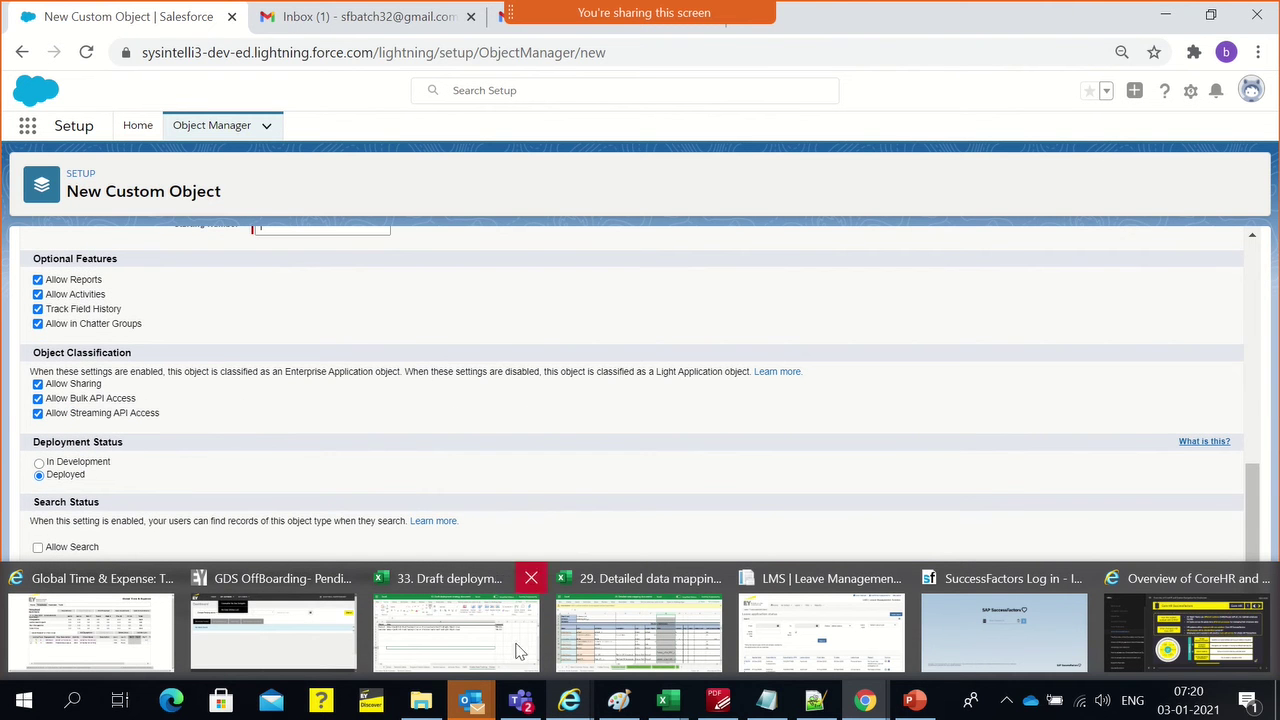
mouse_move(489, 694)
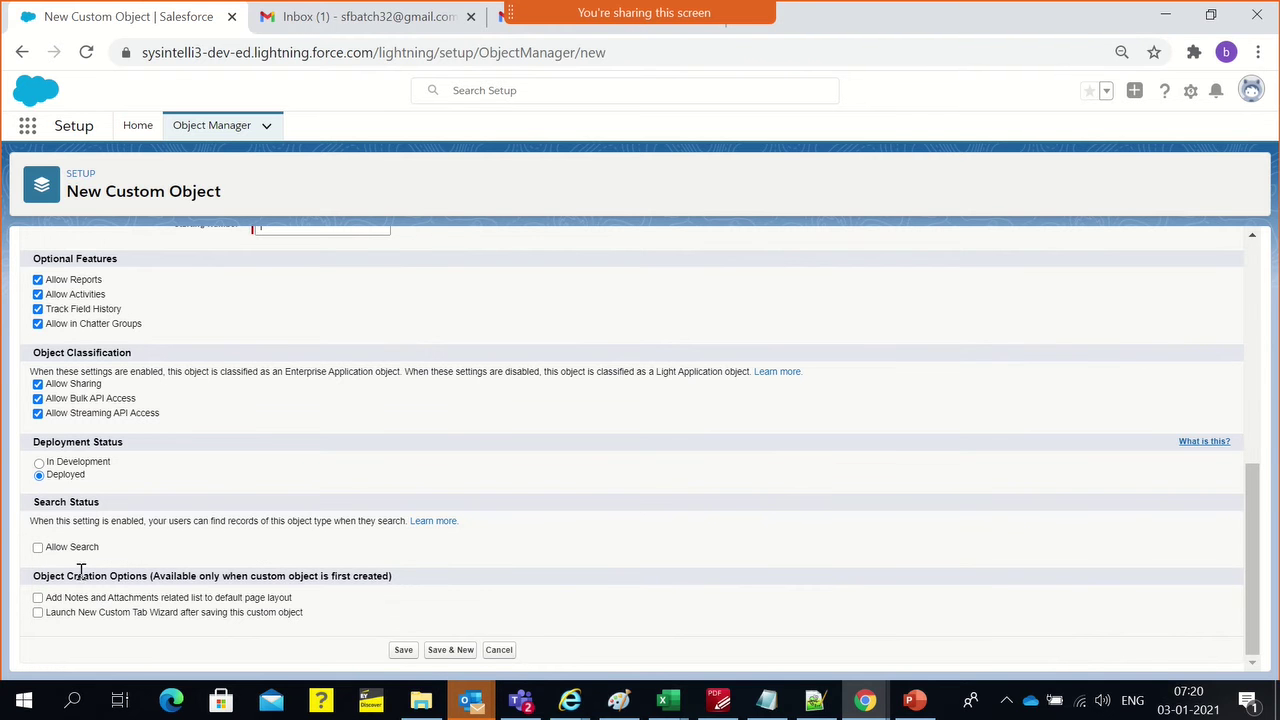
left_click(38, 547)
left_click(492, 91)
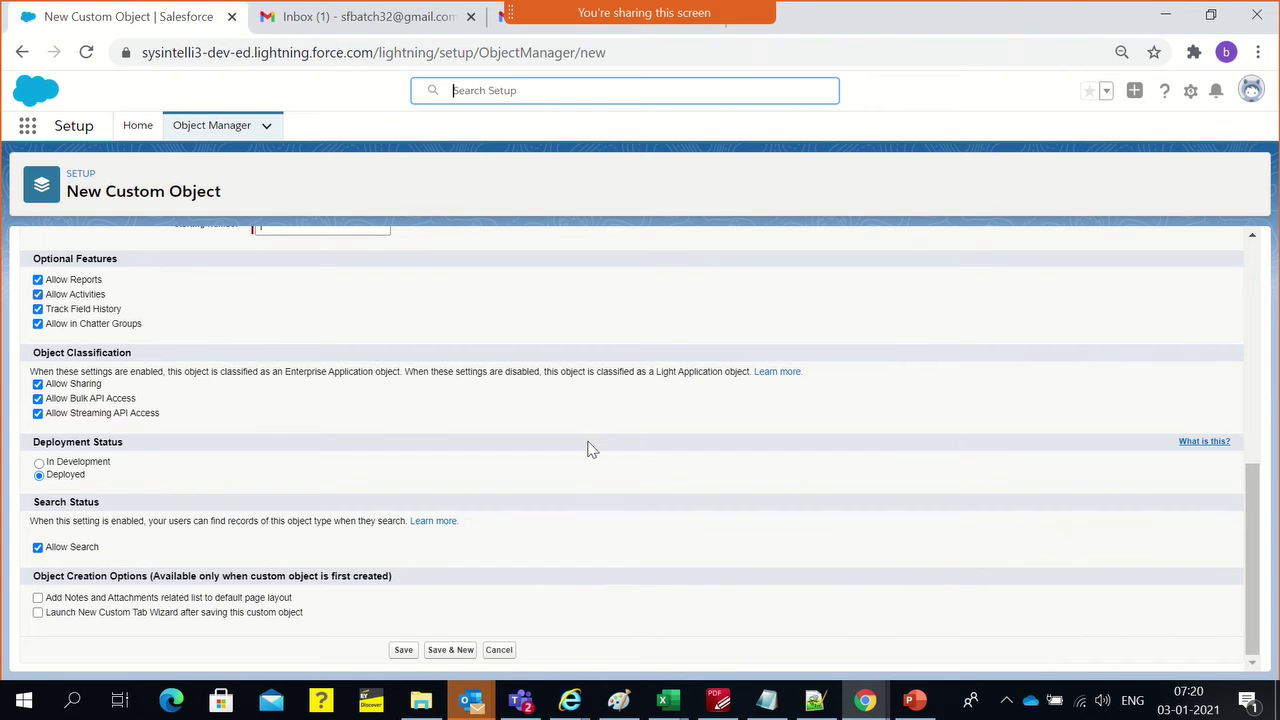
left_click(200, 522)
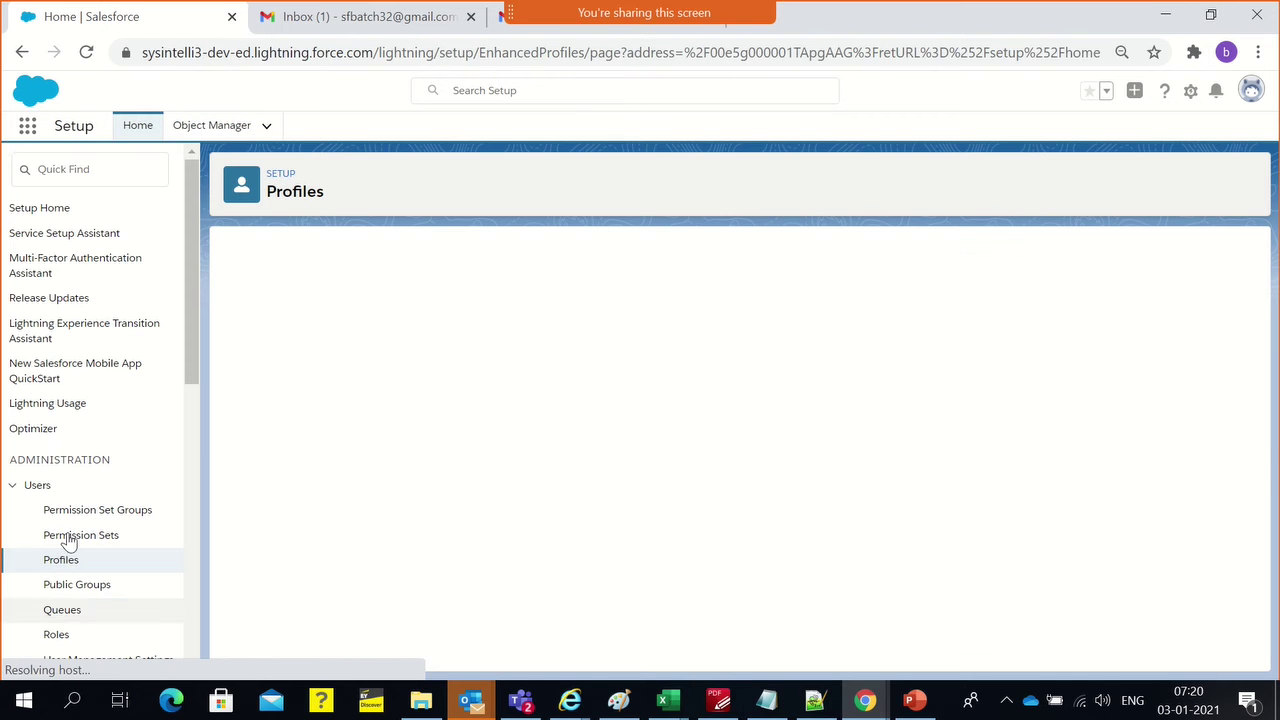
left_click(19, 54)
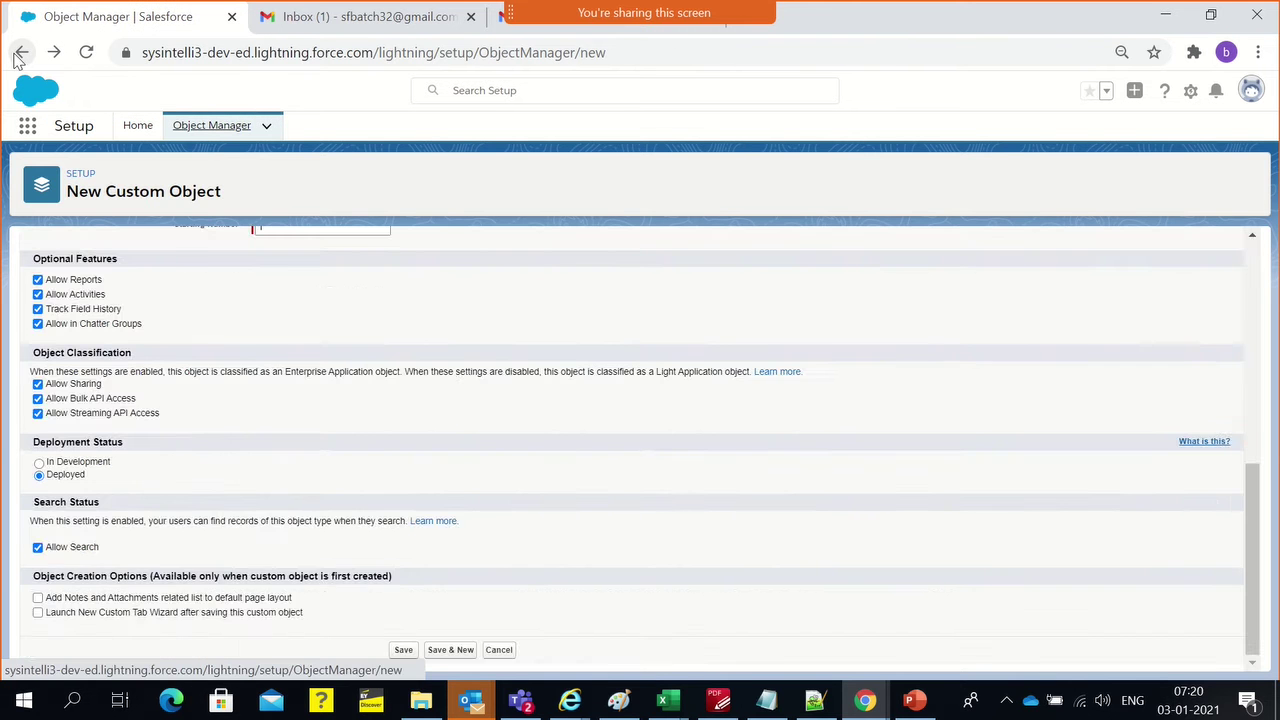
scroll(455, 415, "down", 4)
scroll(455, 415, "down", 3)
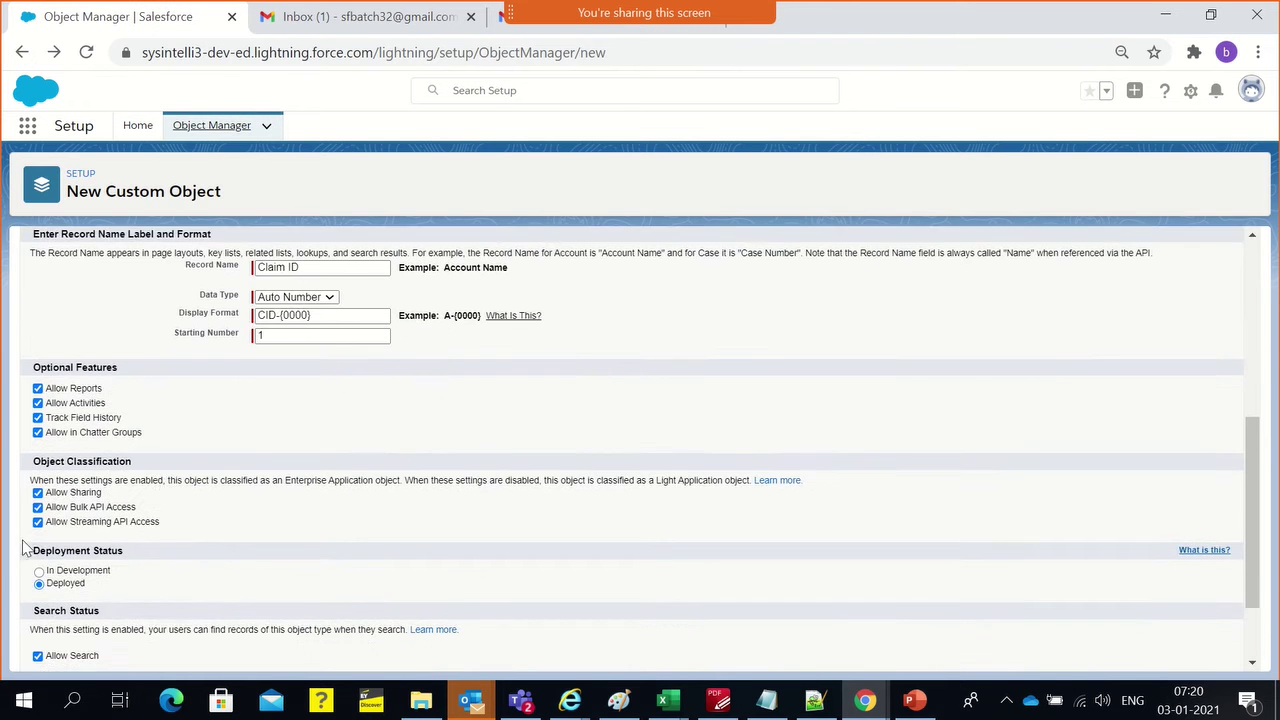
left_click(38, 598)
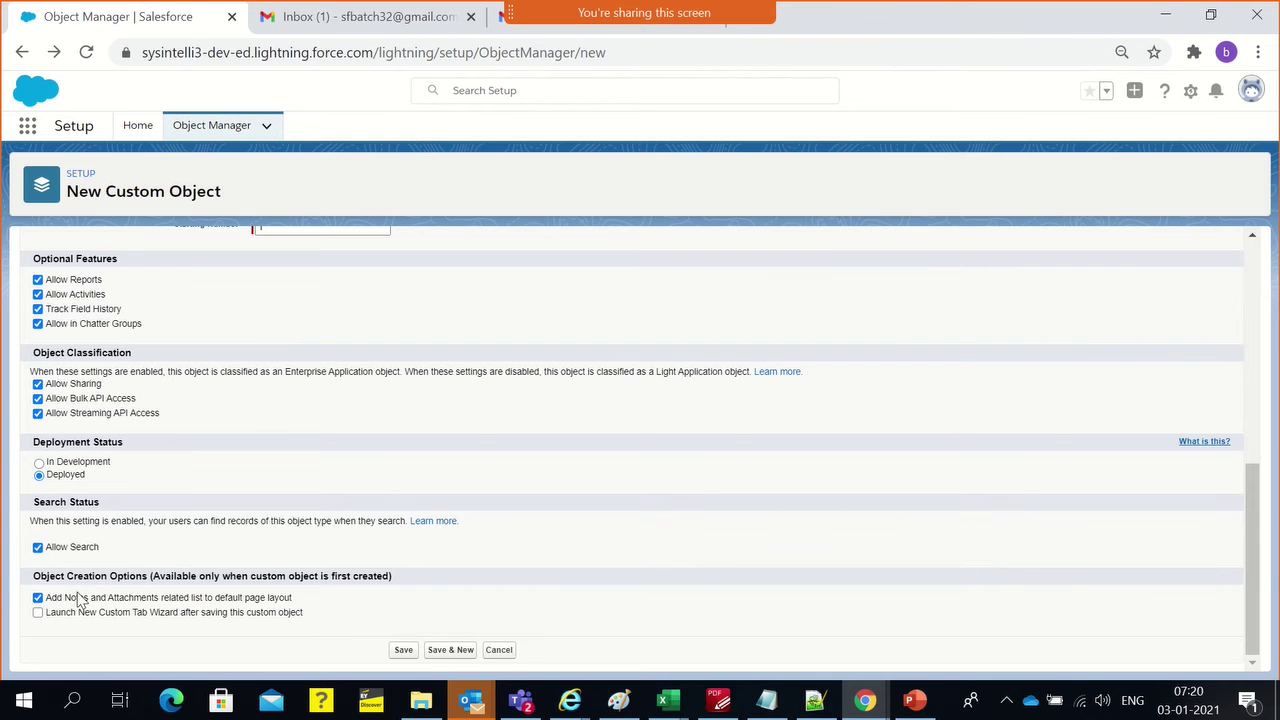
triple_click(110, 578)
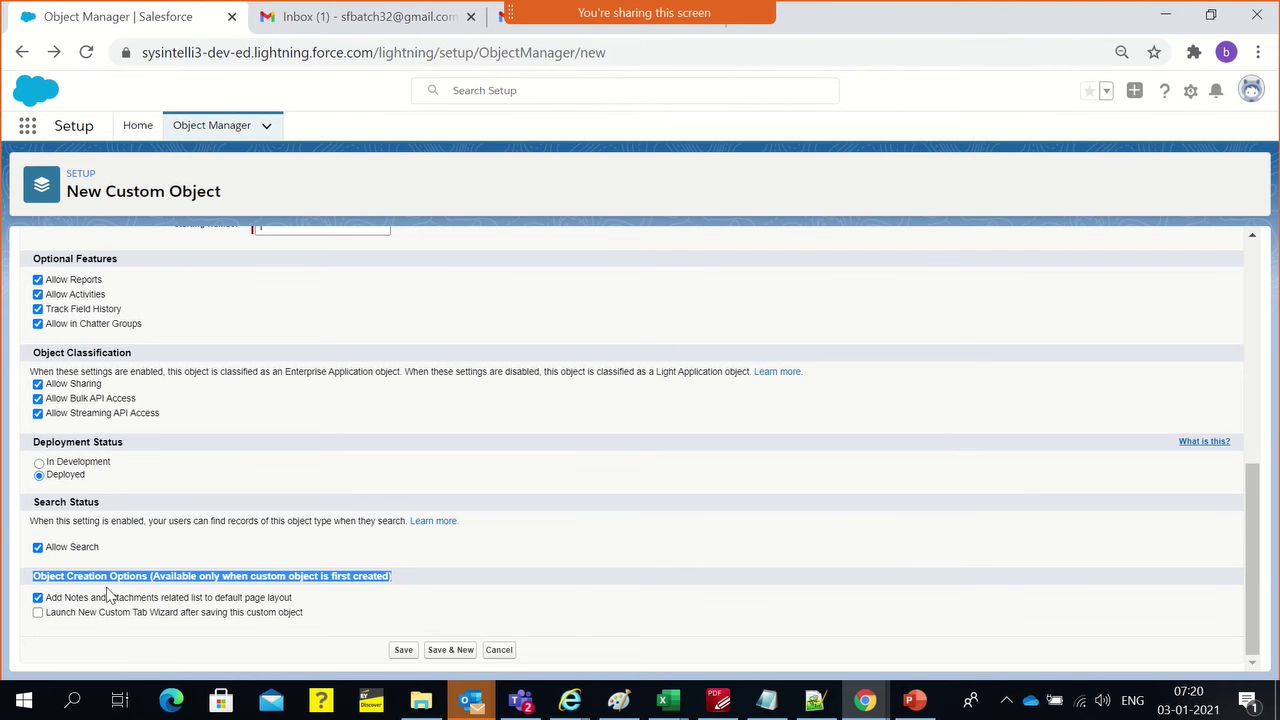
left_click_drag(380, 628, 50, 622)
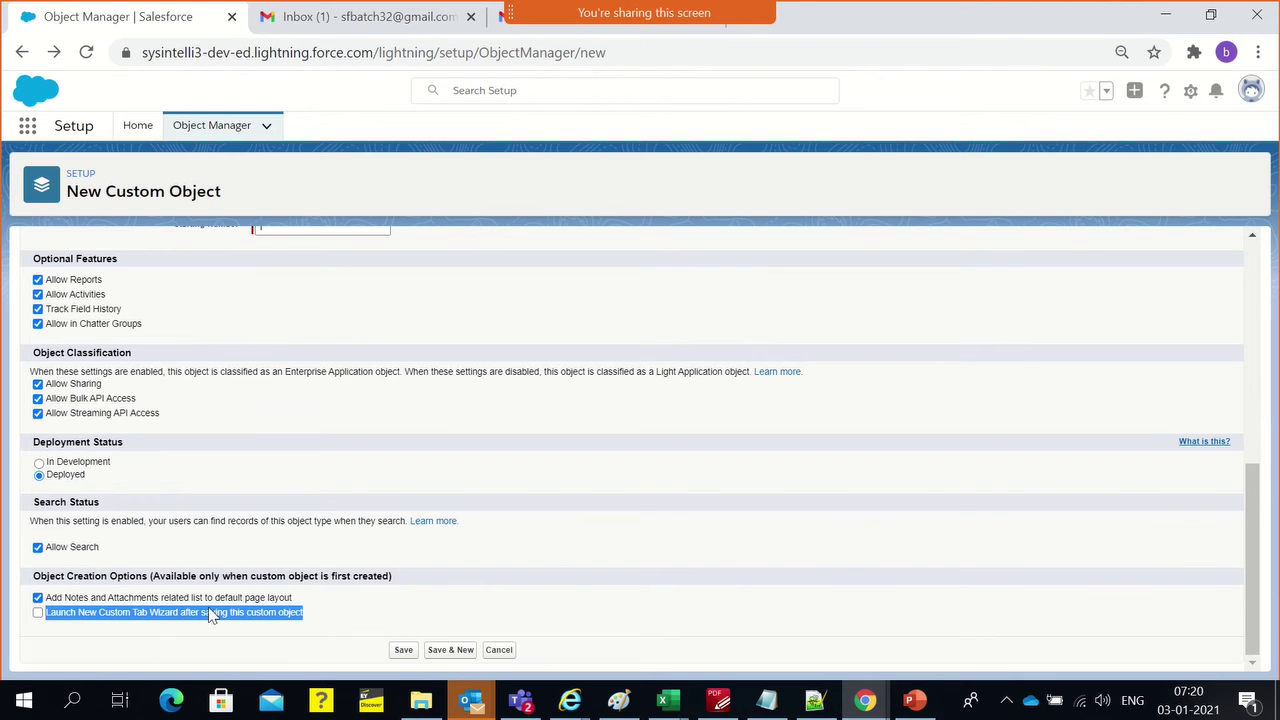
left_click(248, 541)
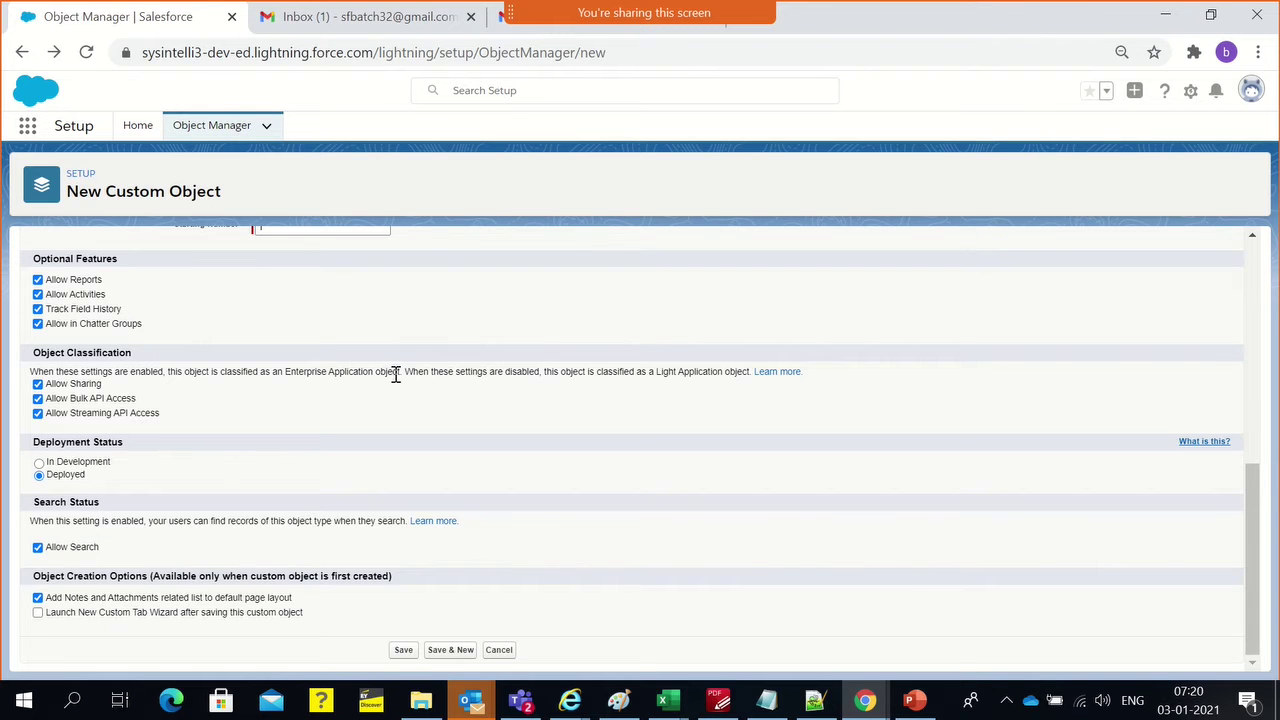
scroll(394, 371, "up", 10)
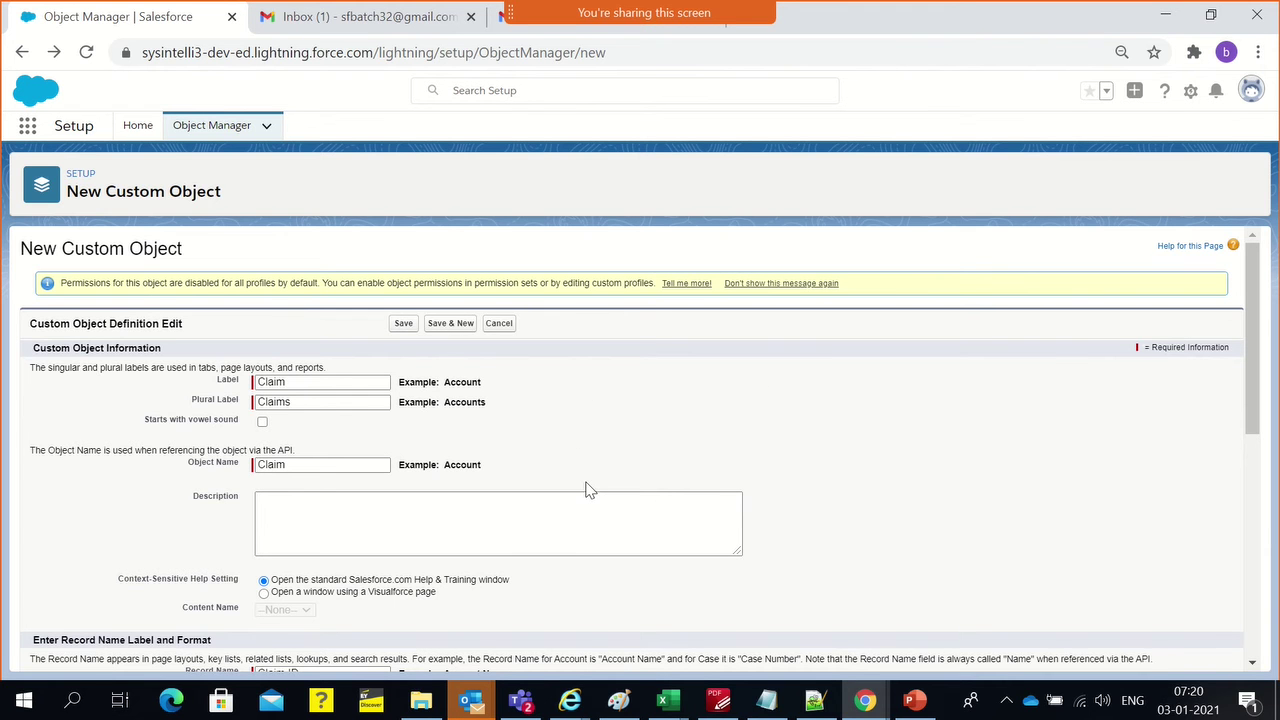
scroll(564, 471, "down", 5)
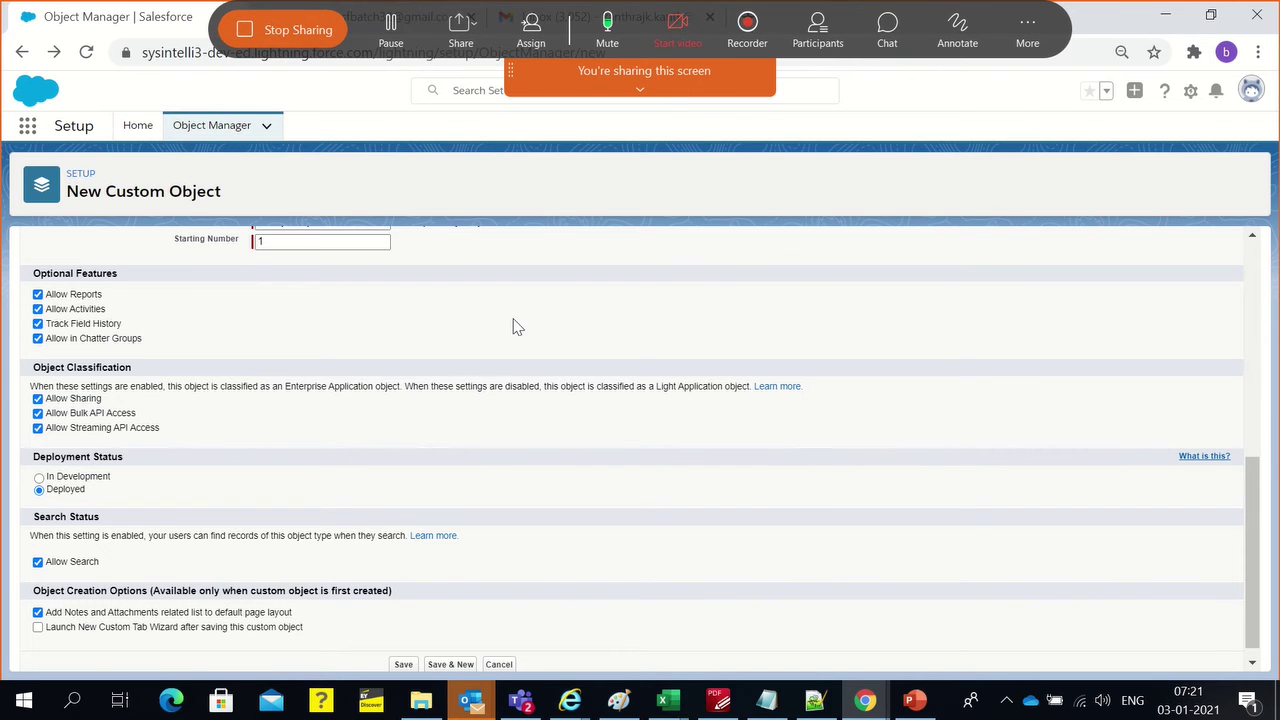
Scroll the Claim form to Object Creation Options and the Launch New Custom Tab Wizard option
scroll(518, 335, "down", 1)
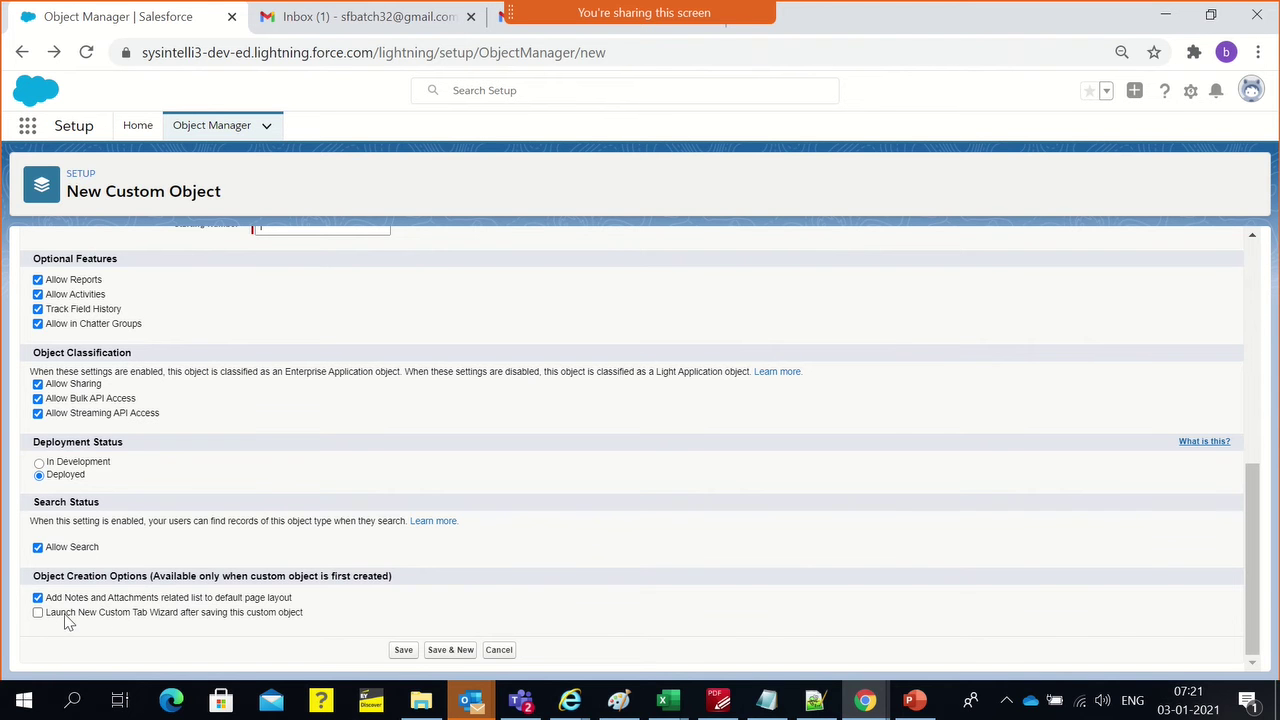
scroll(168, 590, "up", 10)
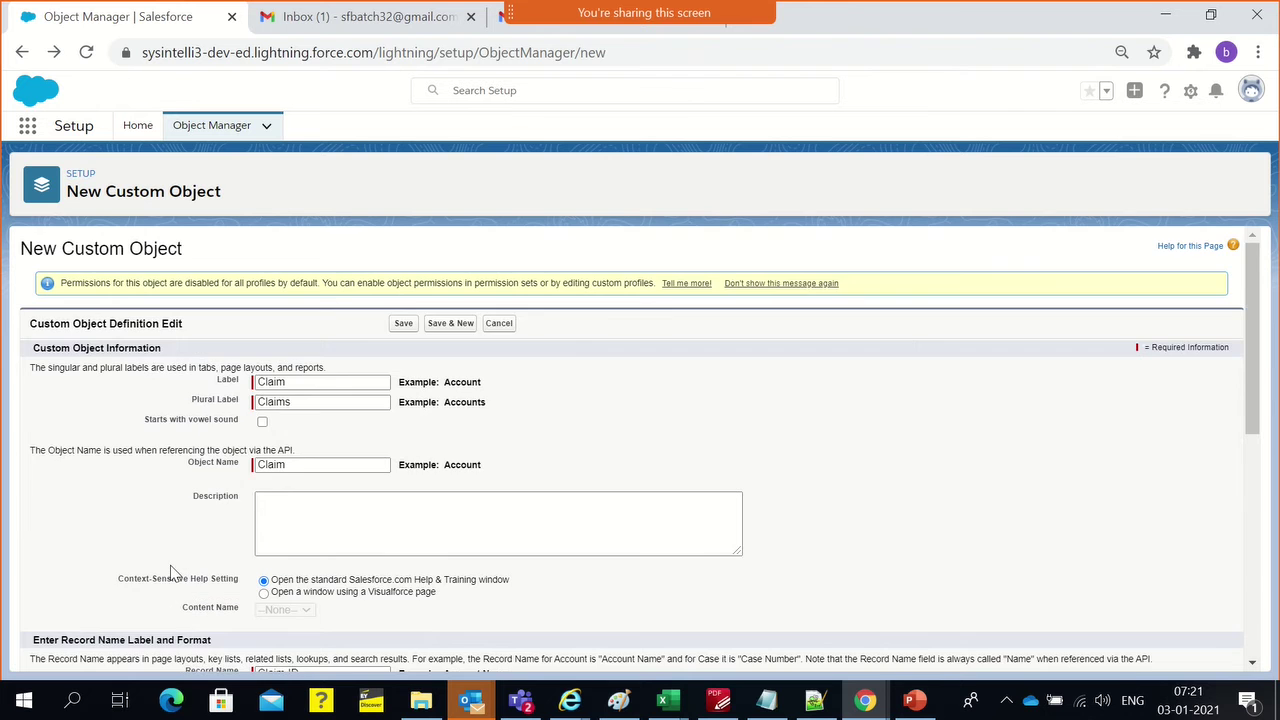
scroll(172, 572, "down", 1)
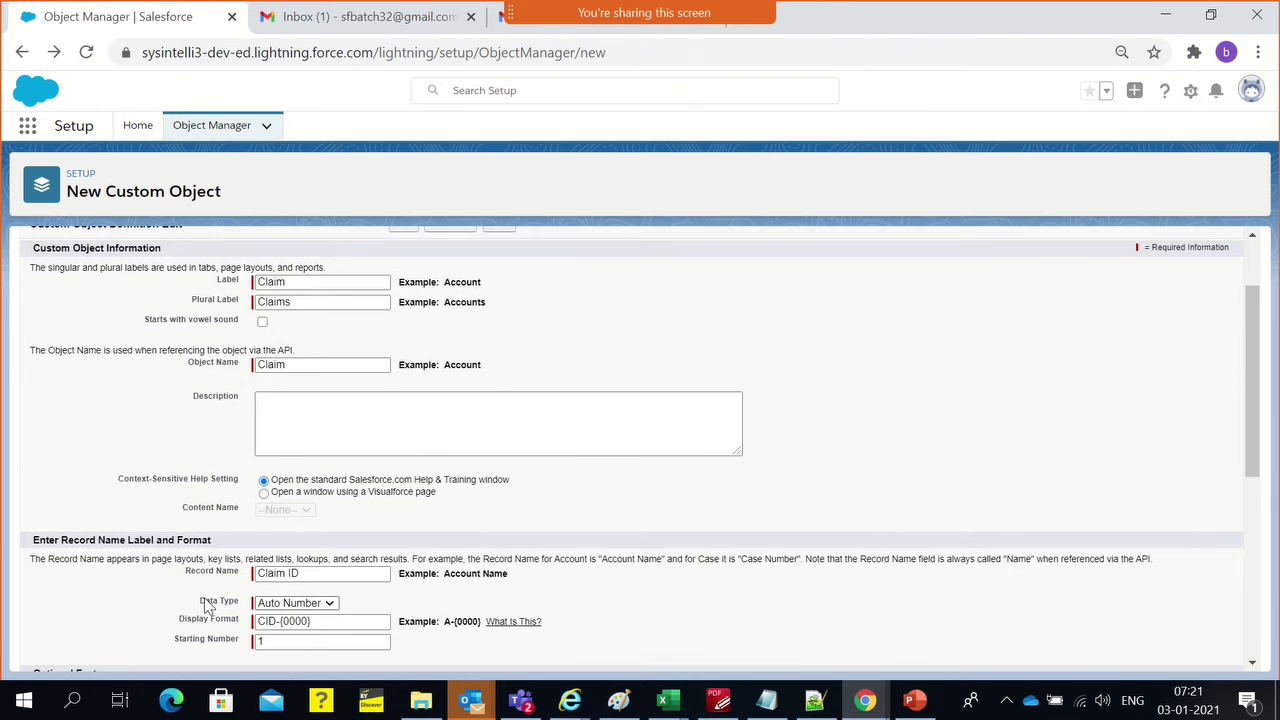
scroll(207, 606, "down", 4)
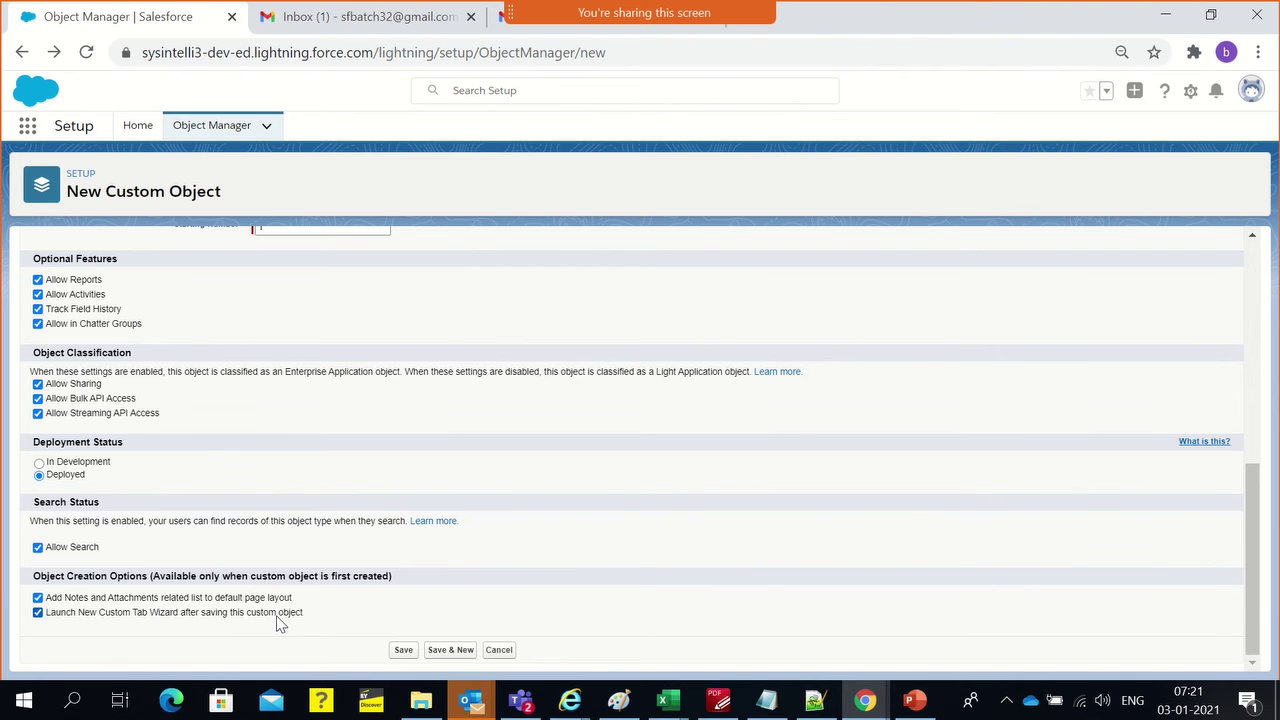
scroll(310, 505, "up", 10)
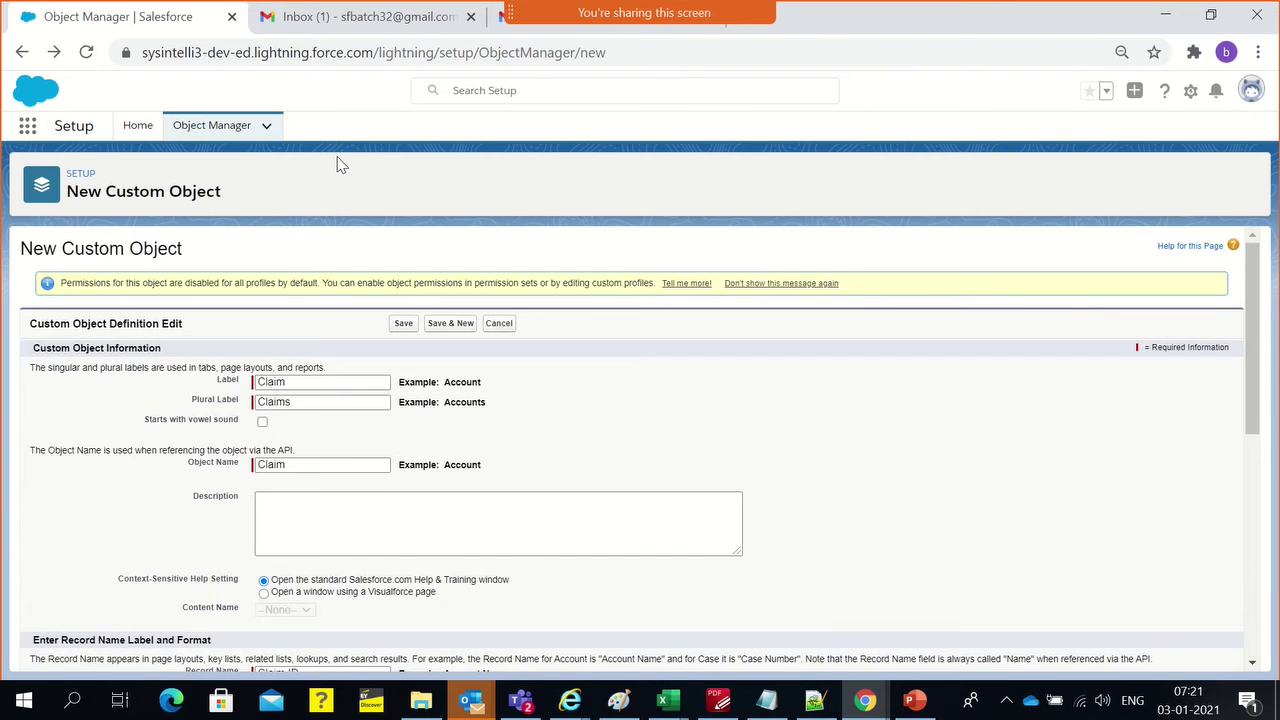
scroll(643, 451, "down", 10)
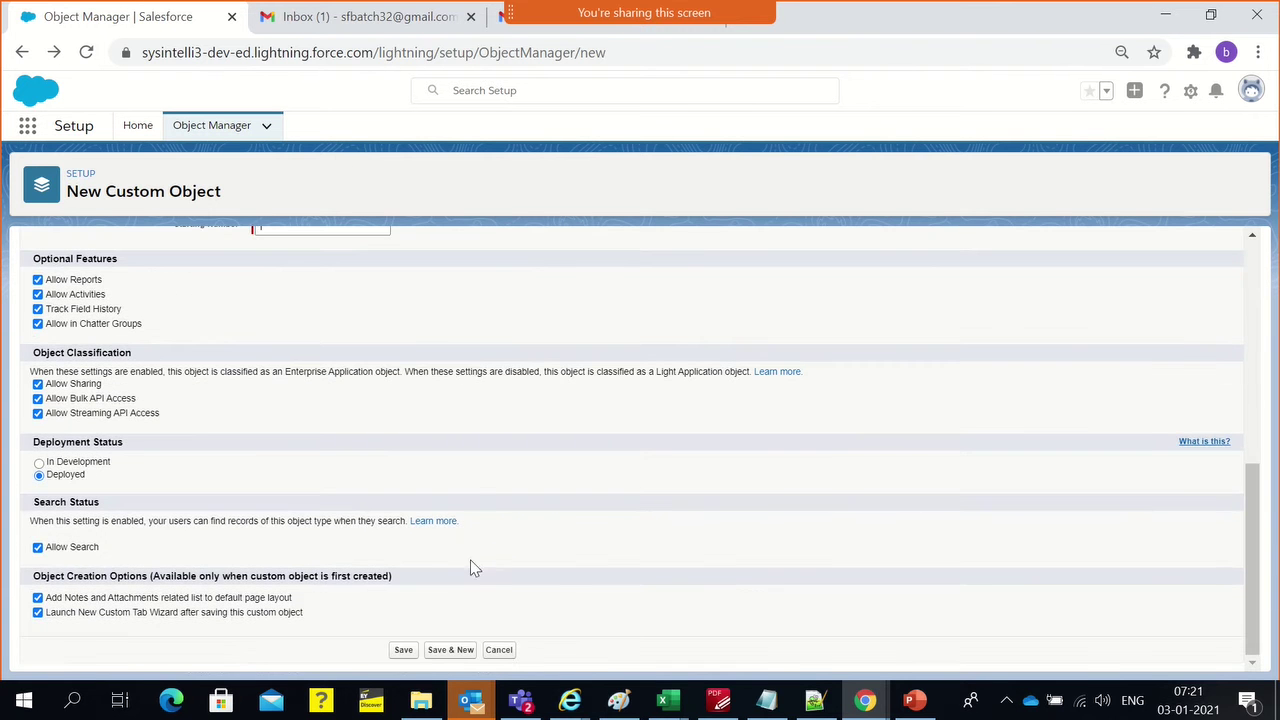
Save the Claim object, landing on Step 1 of the New Custom Object Tab wizard
left_click(403, 651)
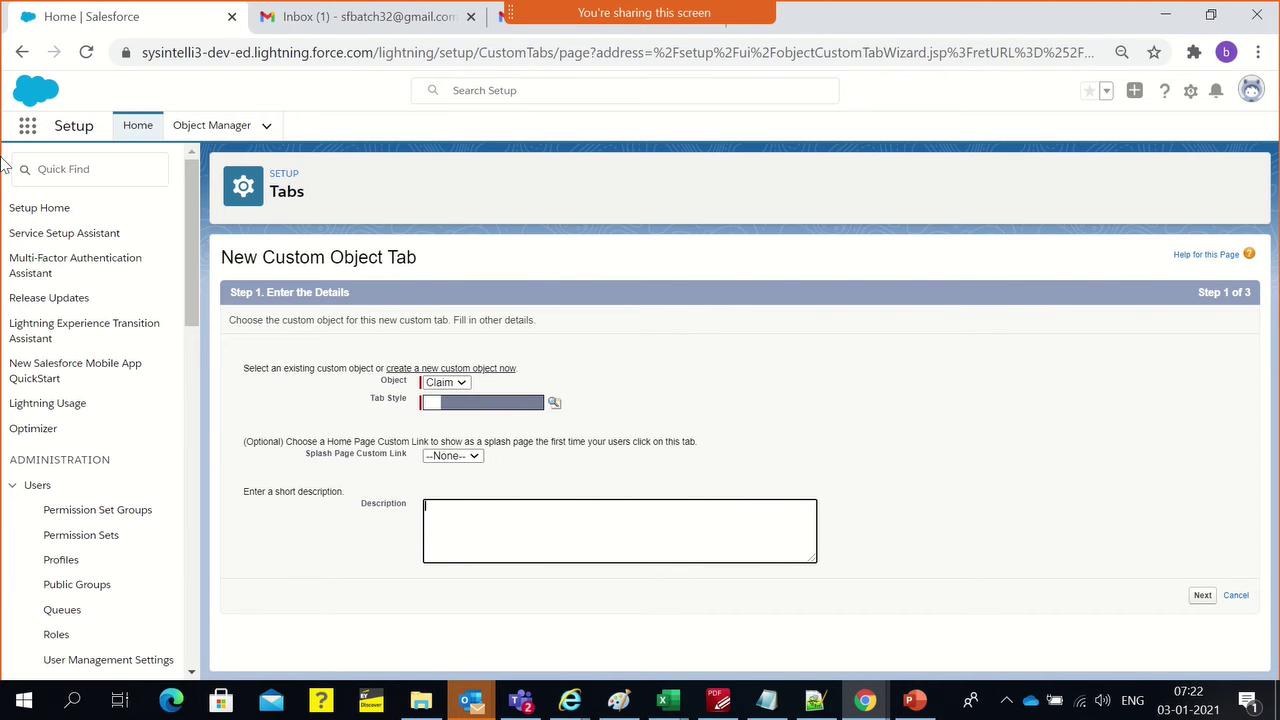
left_click(33, 170)
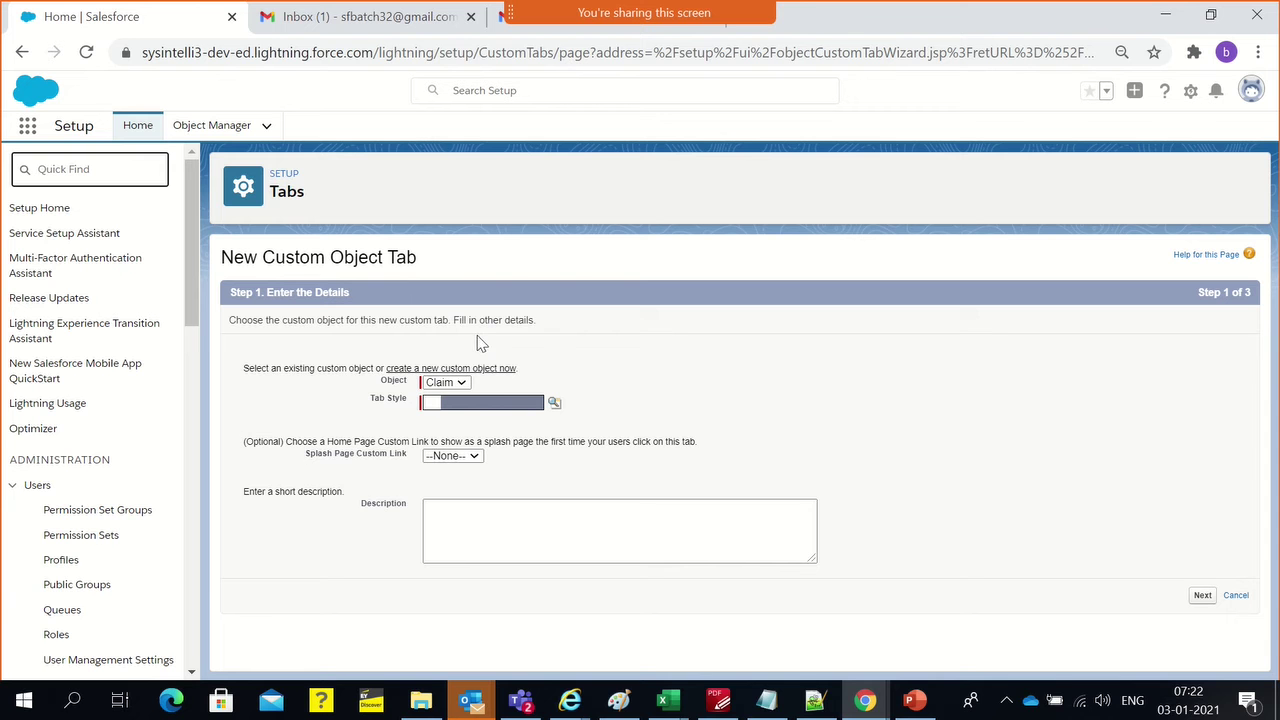
left_click(504, 348)
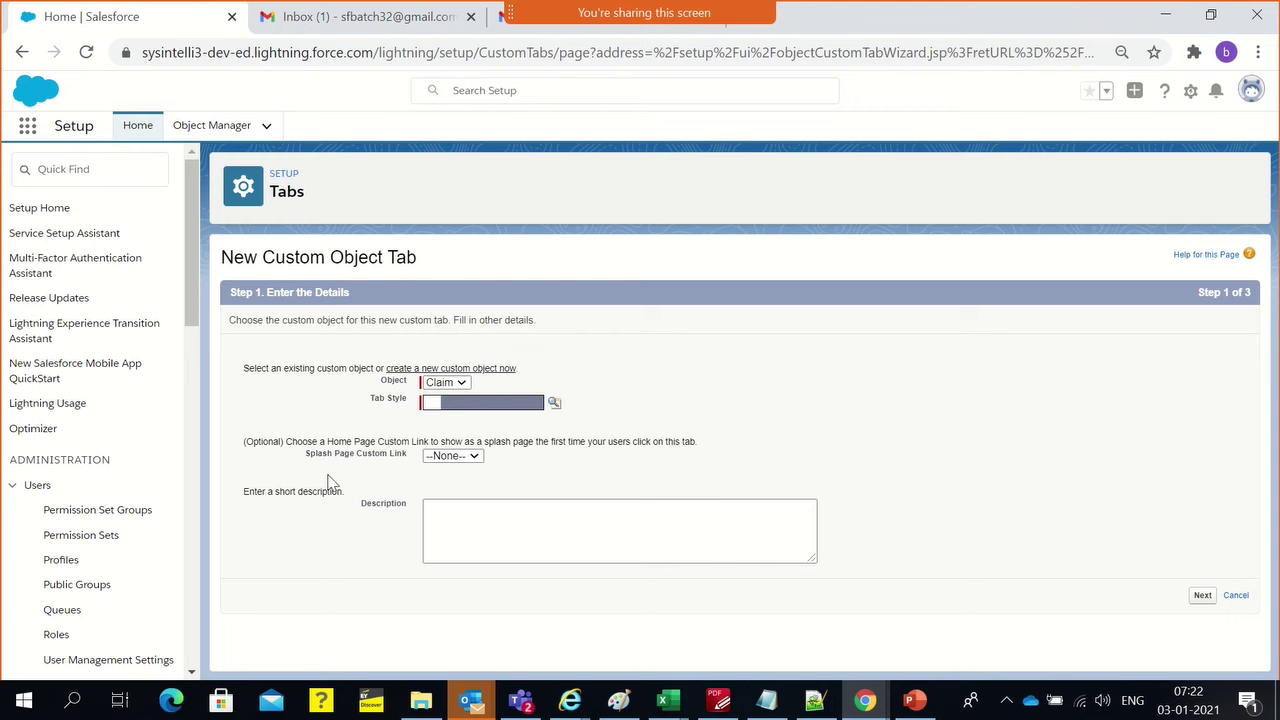
Choose Books as the Claim tab style and advance to the profile visibility step
left_click(470, 401)
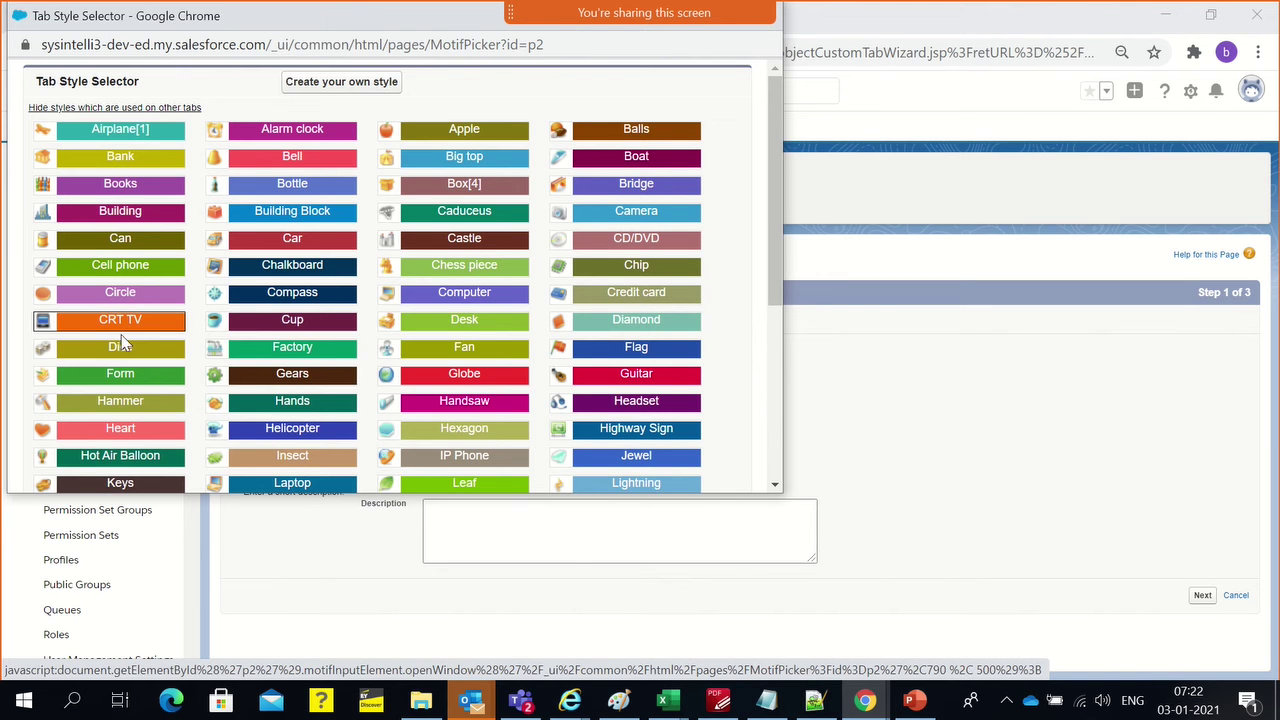
left_click(65, 186)
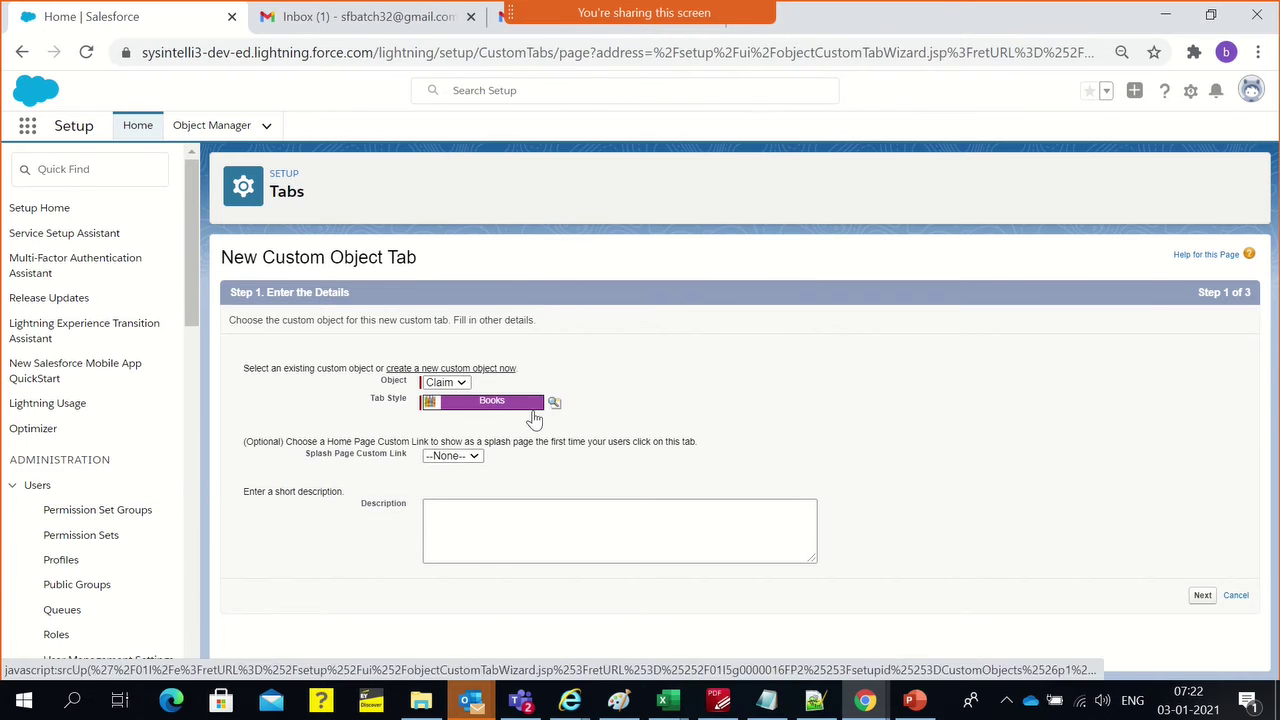
left_click(1202, 595)
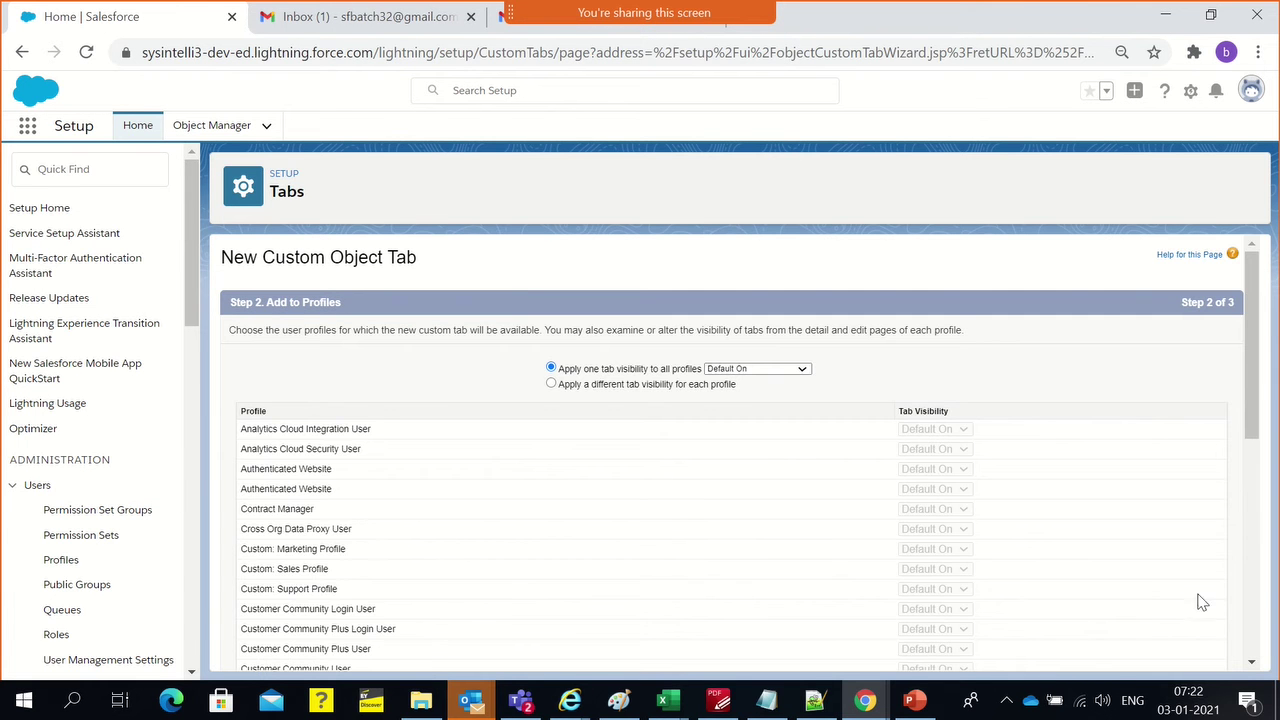
scroll(797, 383, "down", 5)
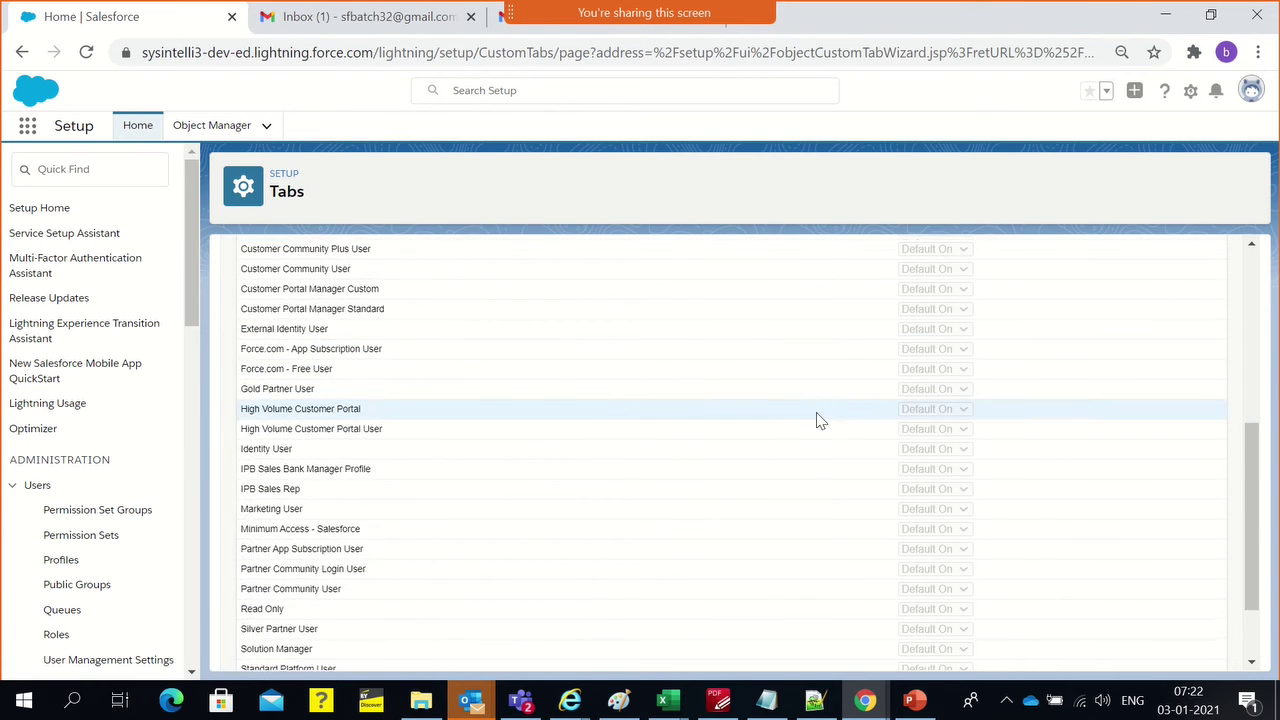
Set all profiles to Default Off, allow per-profile visibility, and make System Administrator Default On
scroll(829, 486, "up", 4)
scroll(822, 457, "up", 2)
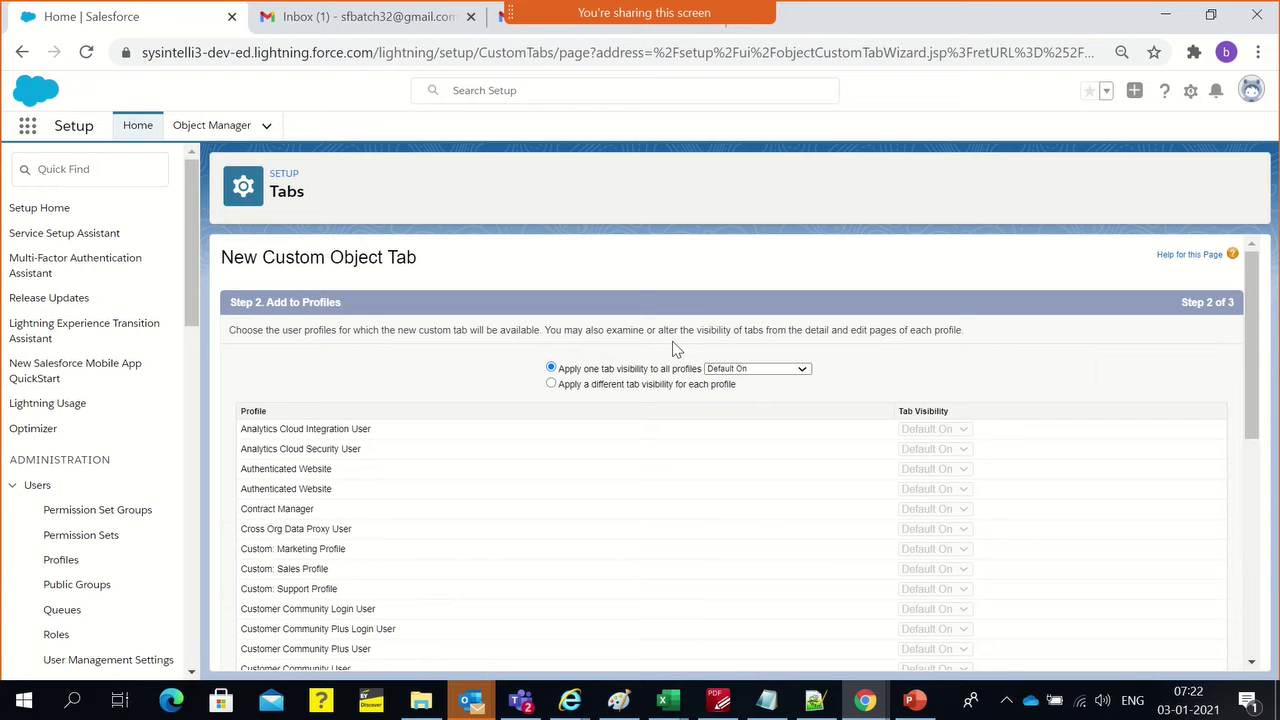
left_click(745, 369)
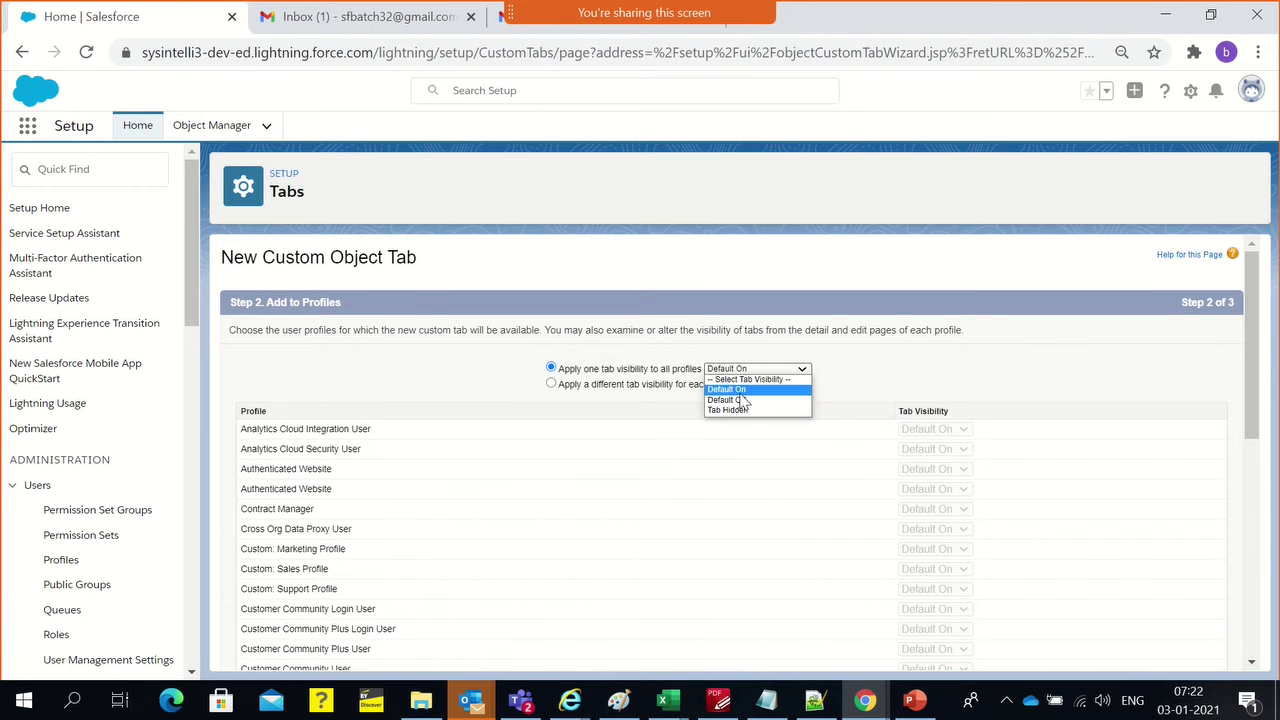
left_click(740, 400)
left_click(597, 390)
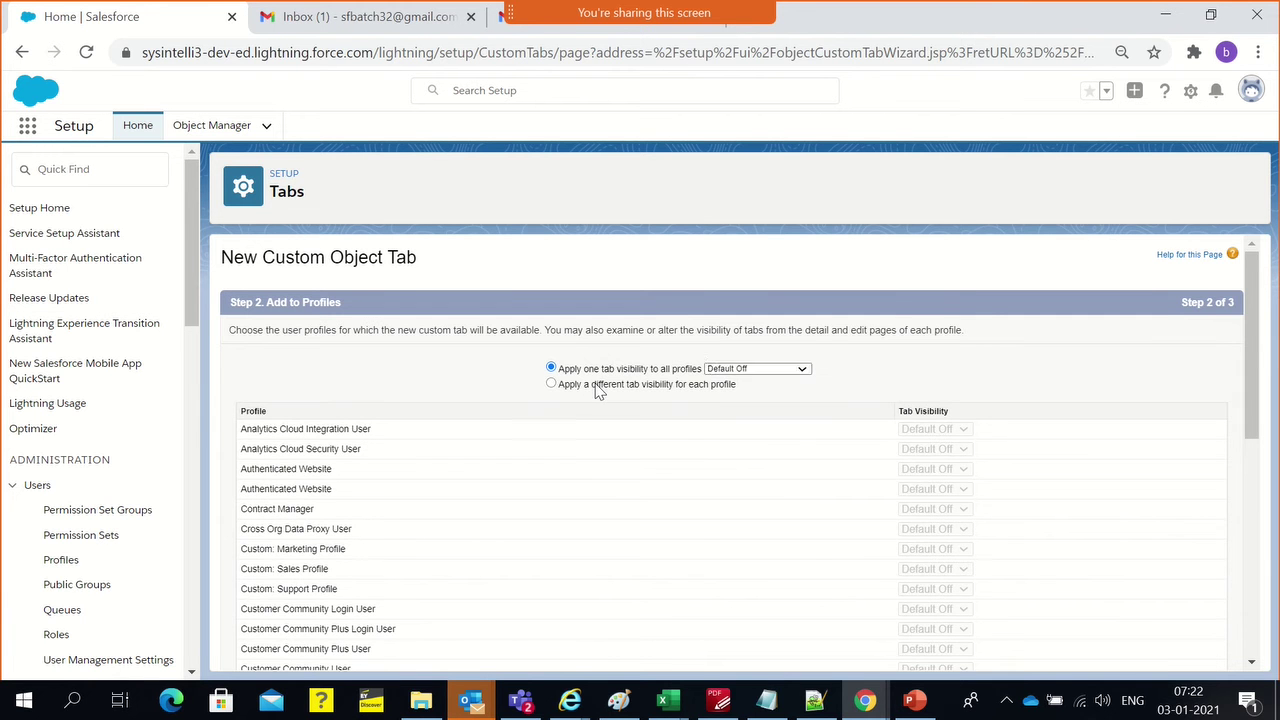
scroll(880, 480, "down", 10)
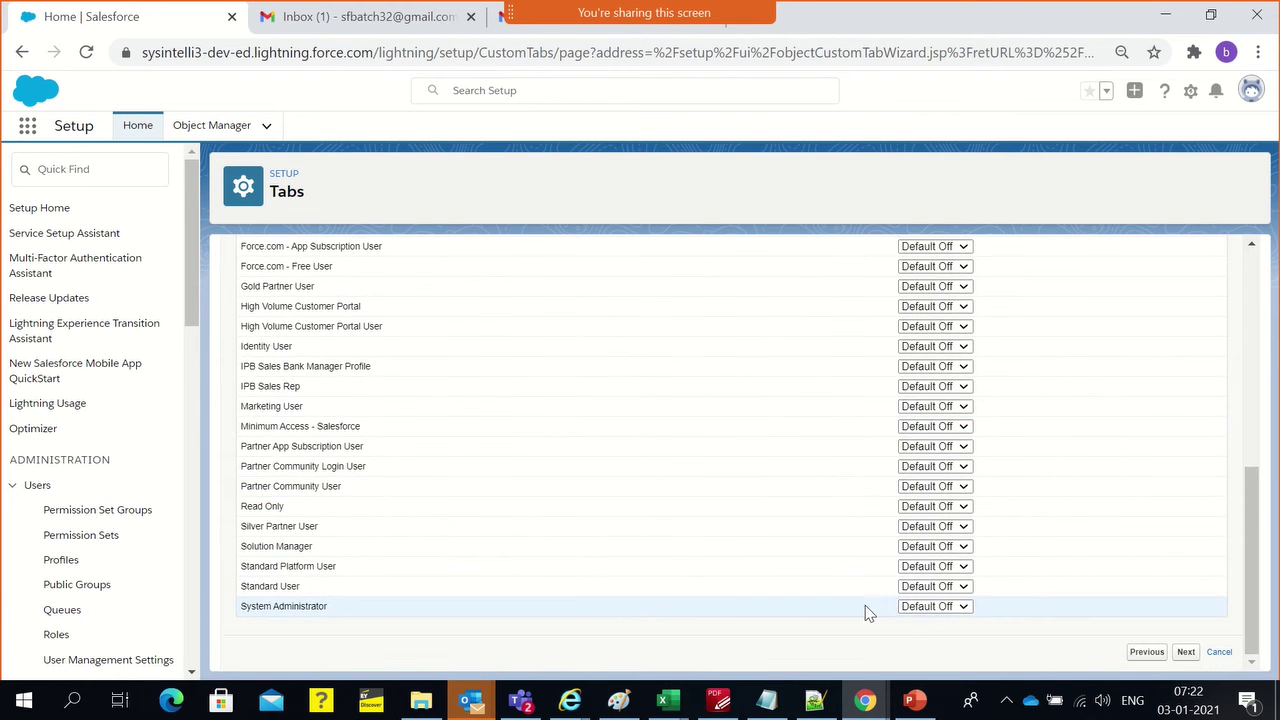
left_click(926, 606)
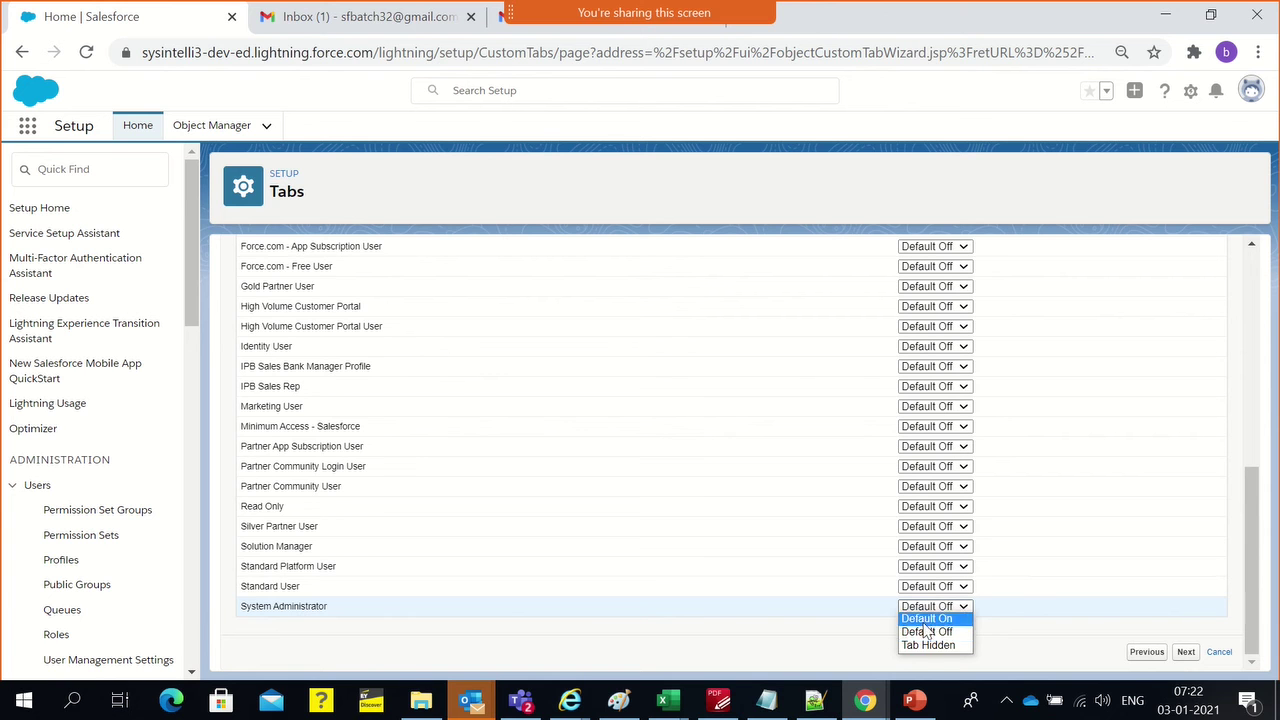
left_click(926, 619)
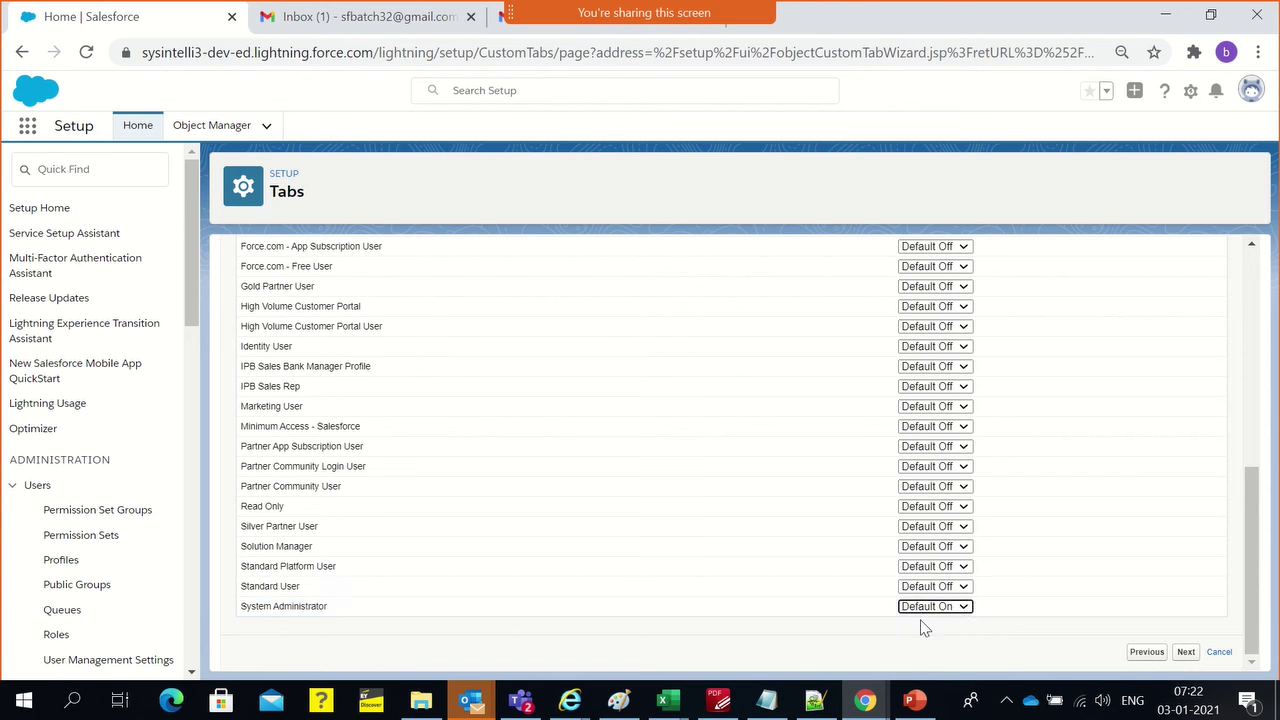
Make the tab Default On for IPB Sales Bank Manager Profile and IPB Sales Rep, then continue
scroll(762, 581, "up", 2)
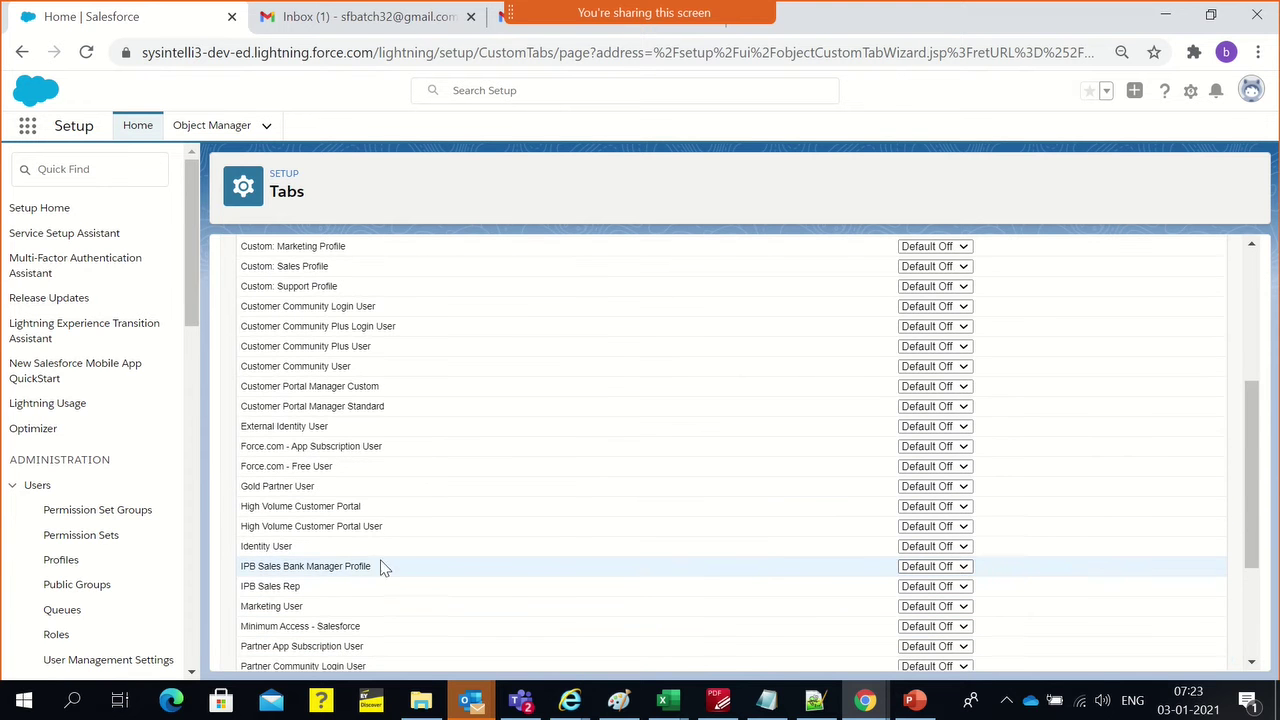
left_click(955, 567)
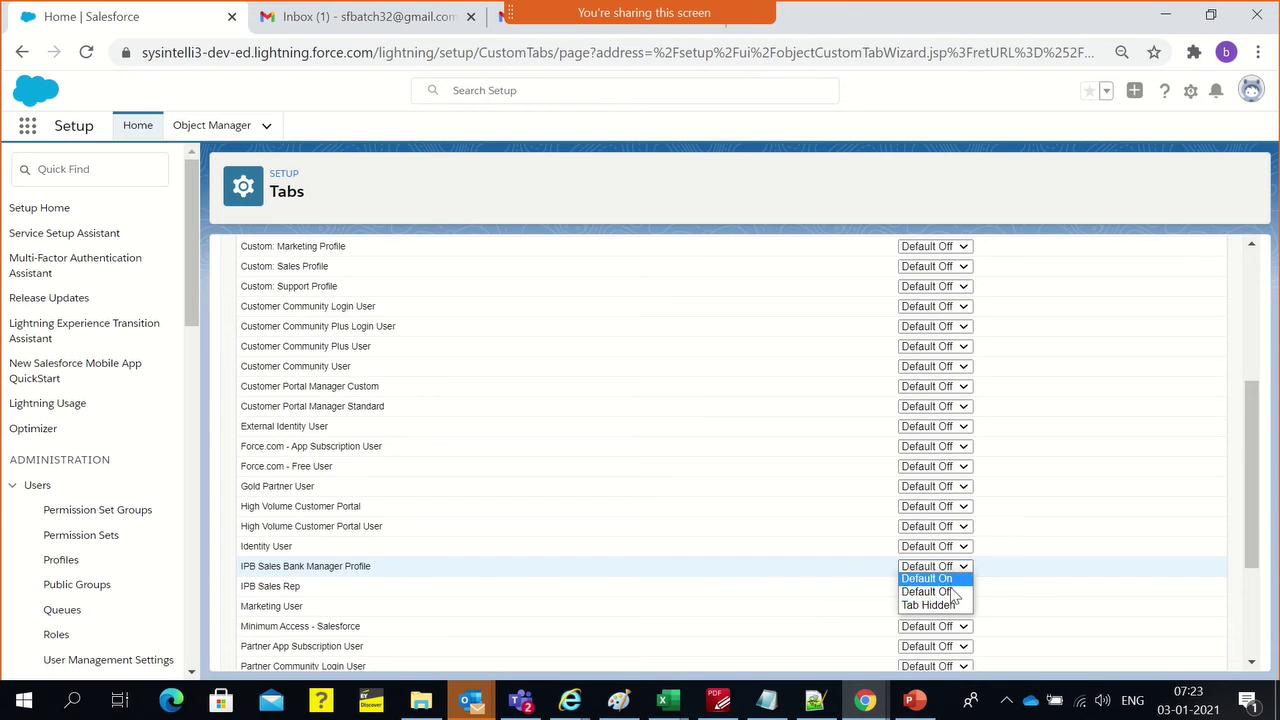
left_click(951, 605)
left_click(951, 590)
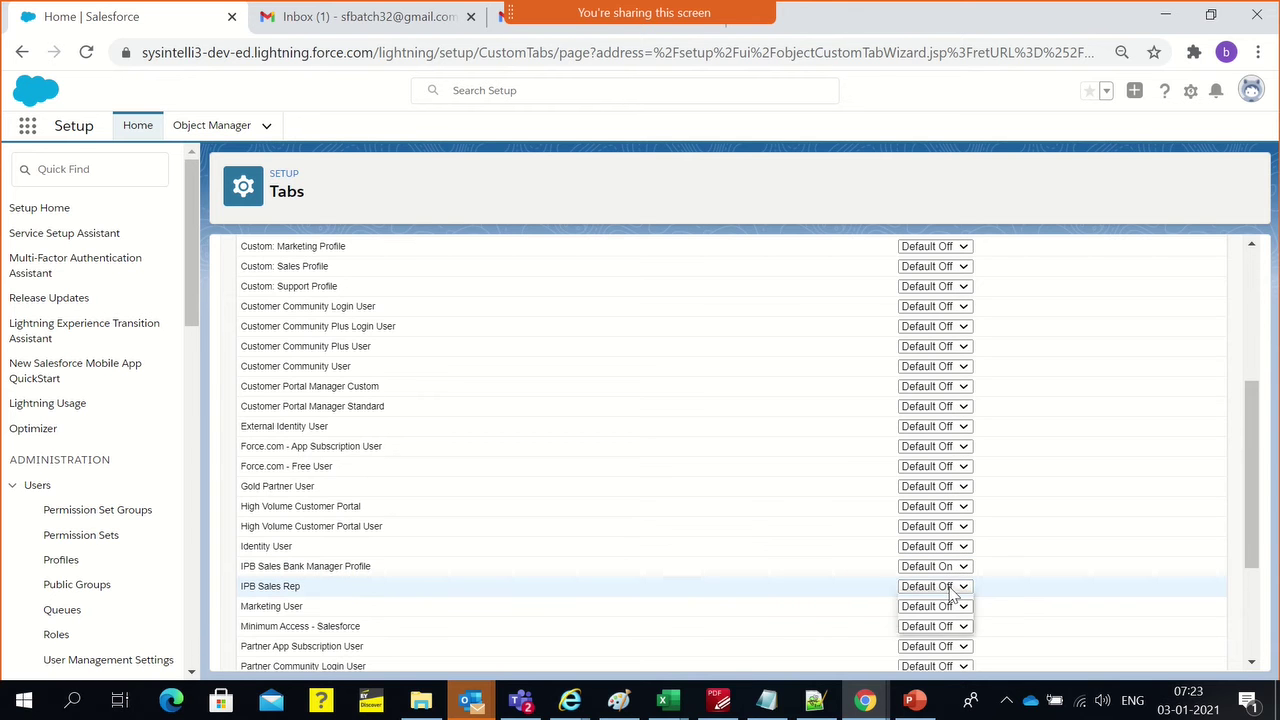
left_click(940, 607)
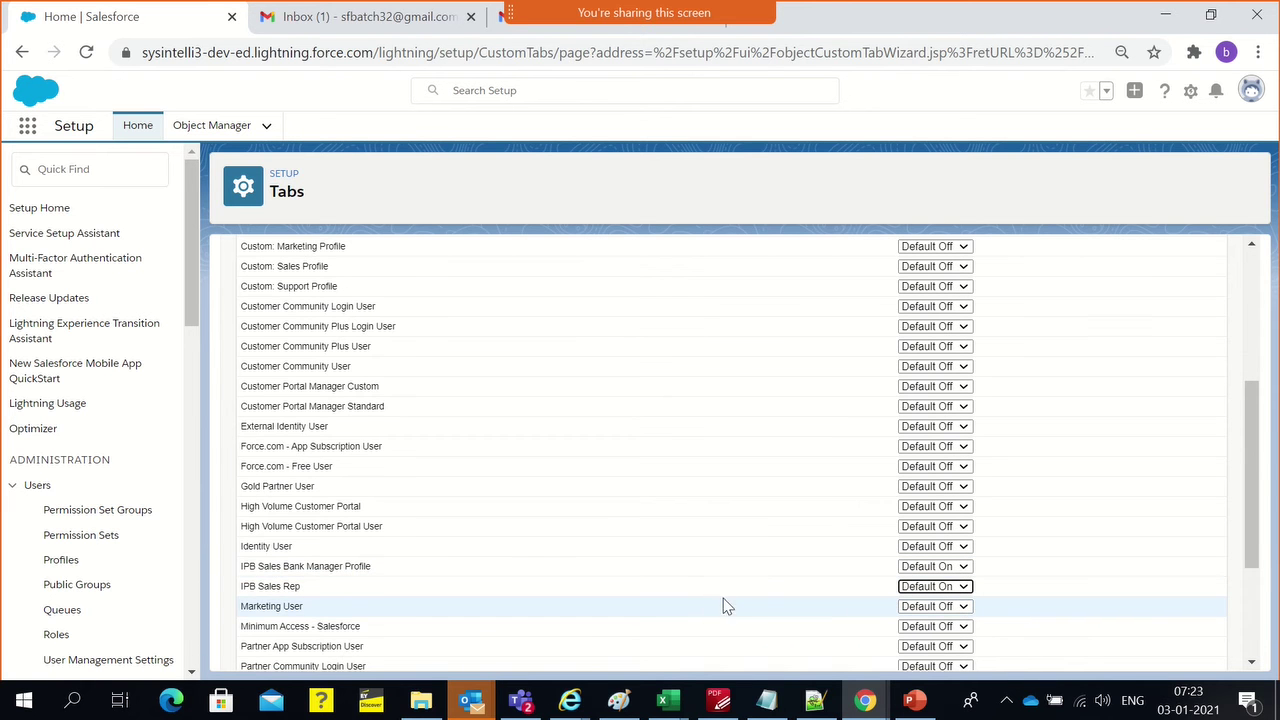
scroll(722, 588, "up", 4)
scroll(800, 424, "down", 10)
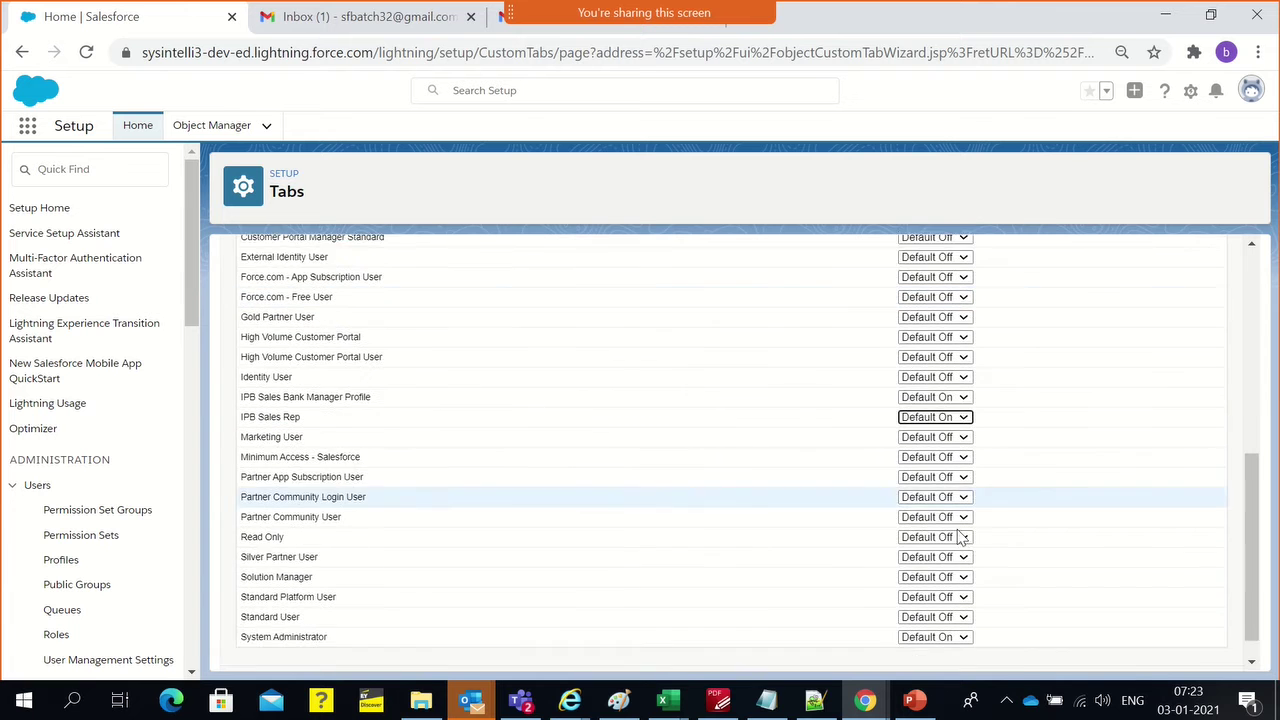
left_click(1184, 652)
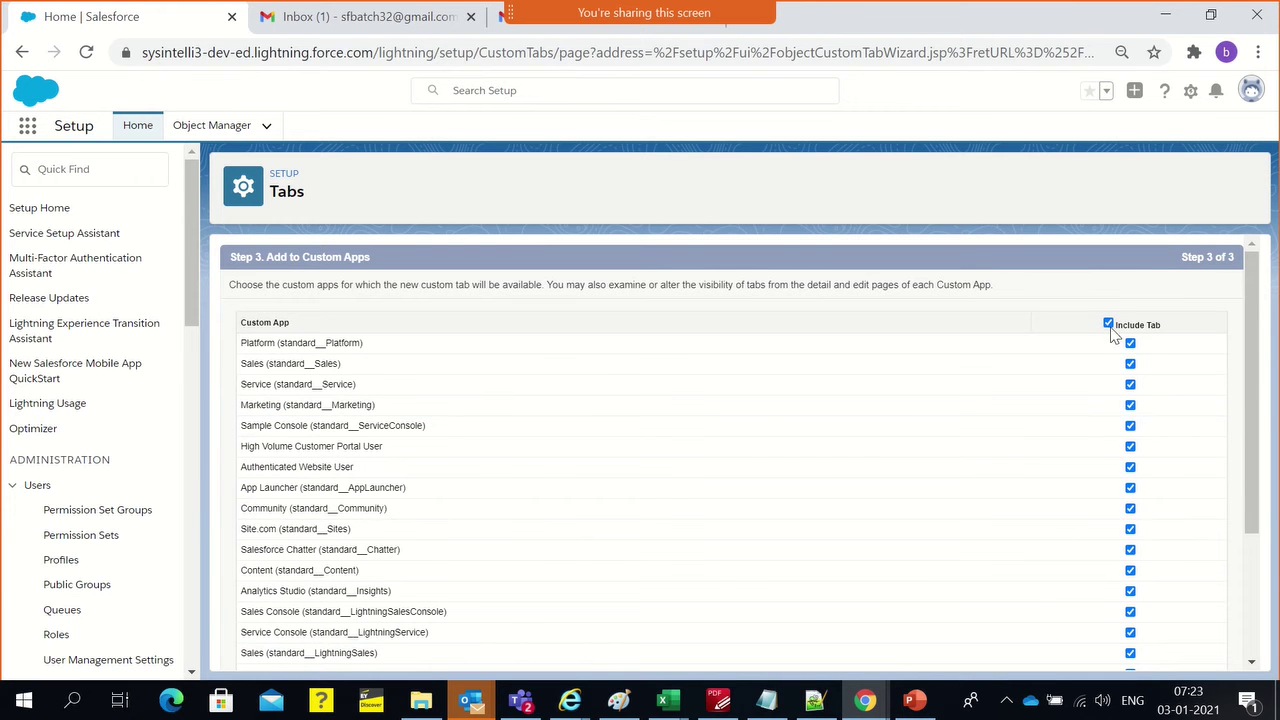
Include the Claim tab only in the International Private Bank (IPB) app and save it
left_click(1108, 324)
scroll(843, 549, "down", 2)
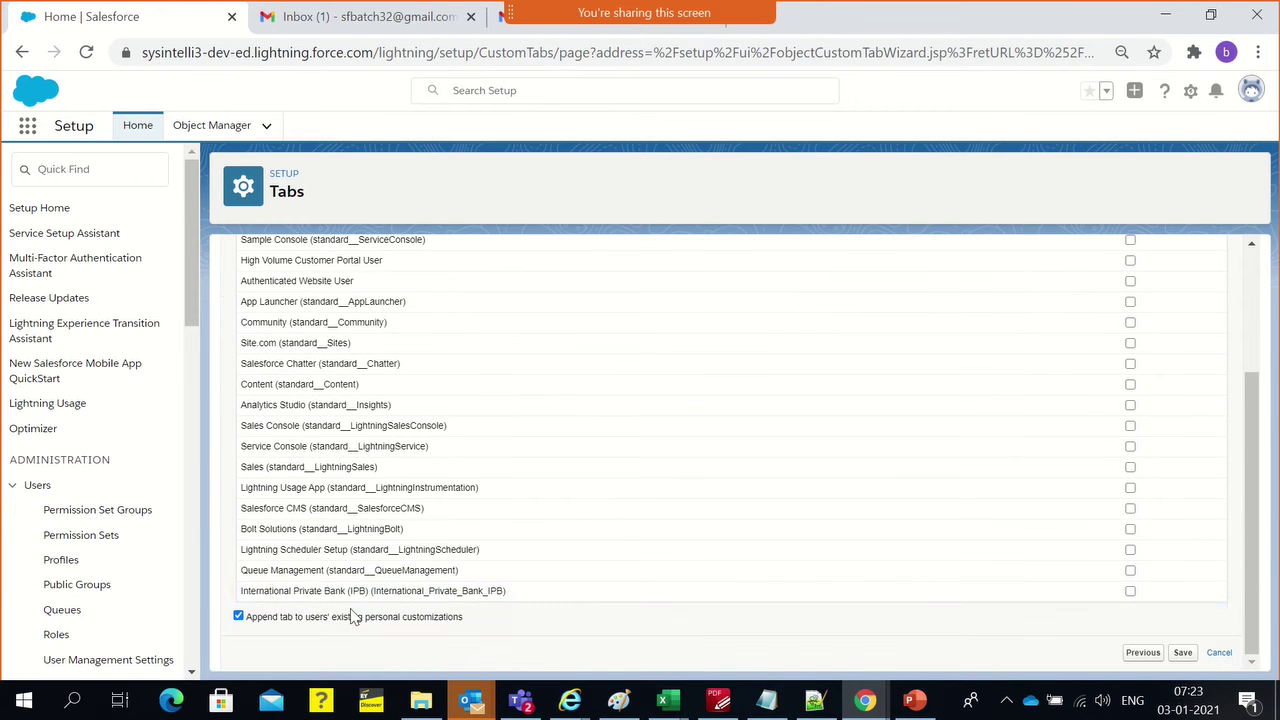
left_click(1131, 592)
left_click(1182, 653)
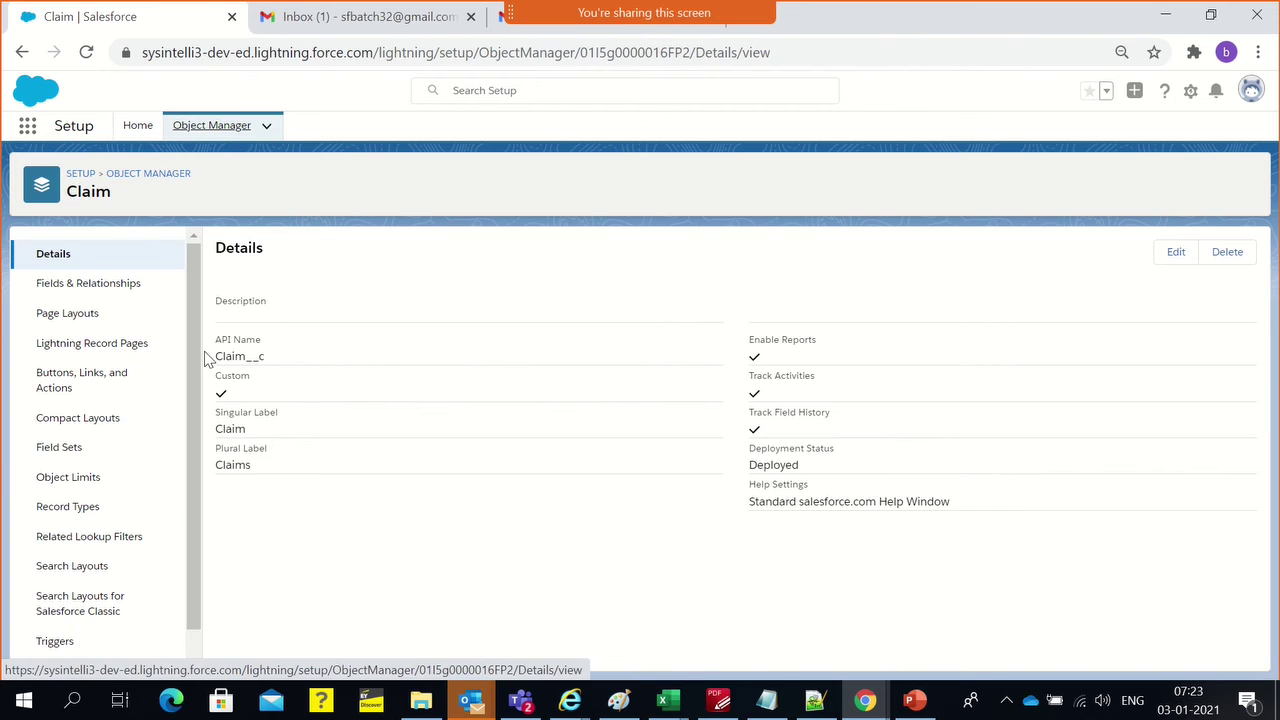
List Claim's fields and relationships, and open the IPB app in a second browser tab
left_click(114, 288)
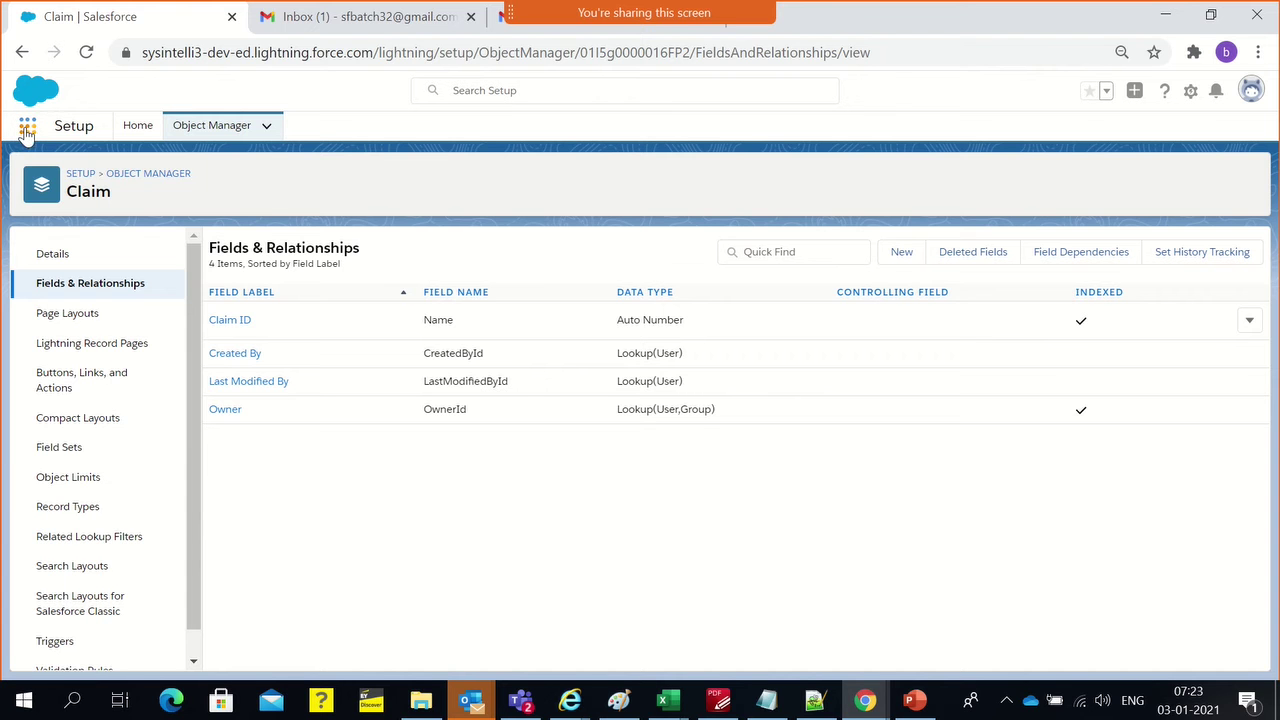
left_click(27, 127)
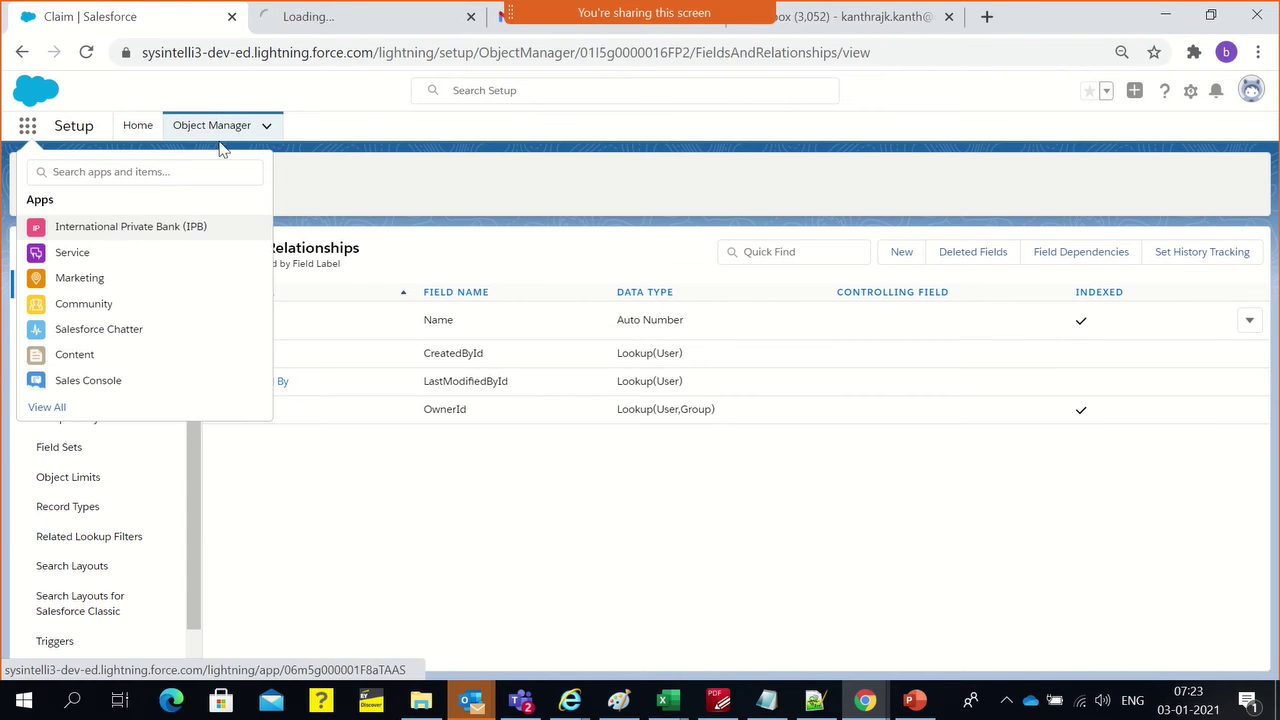
left_click(310, 18)
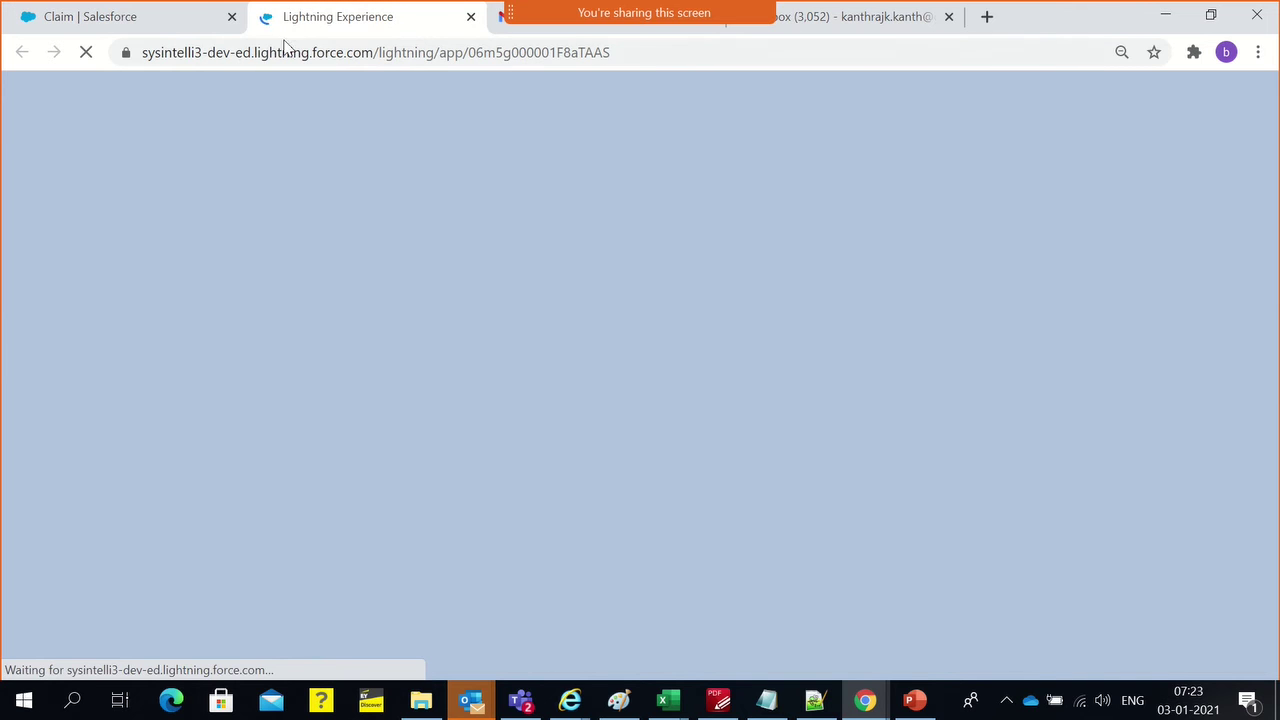
left_click(97, 11)
left_click(27, 125)
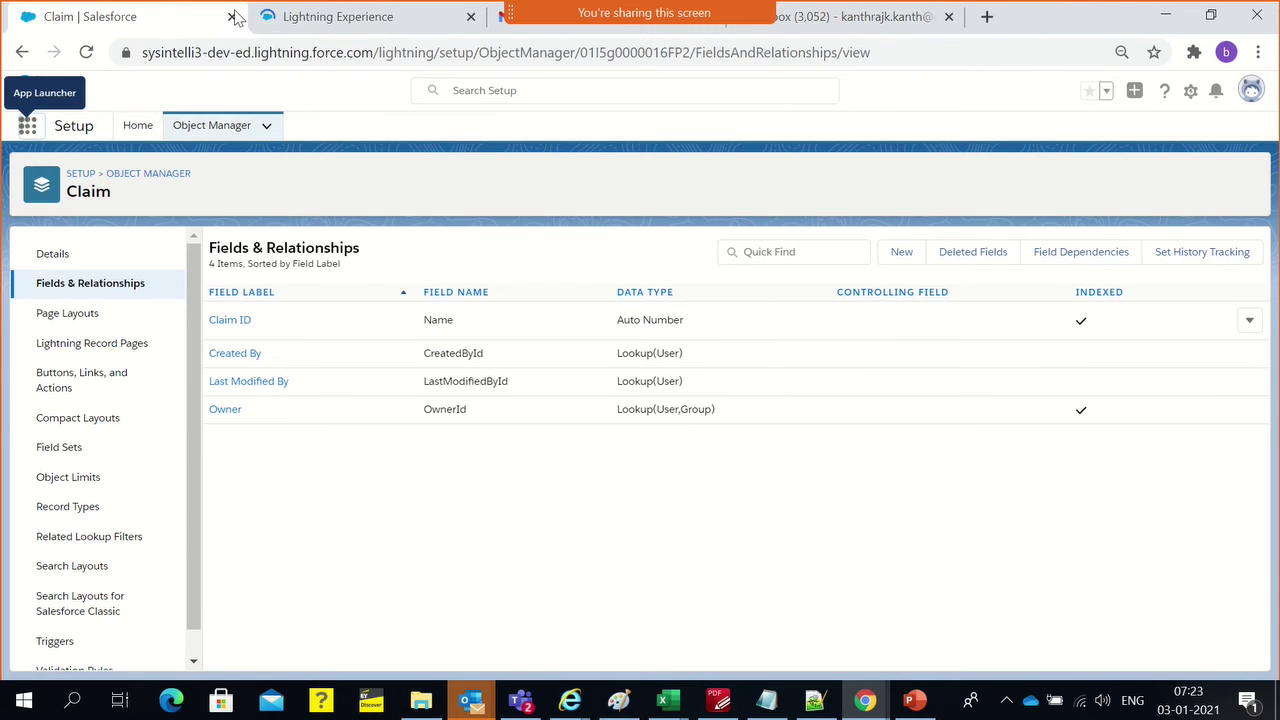
left_click(323, 22)
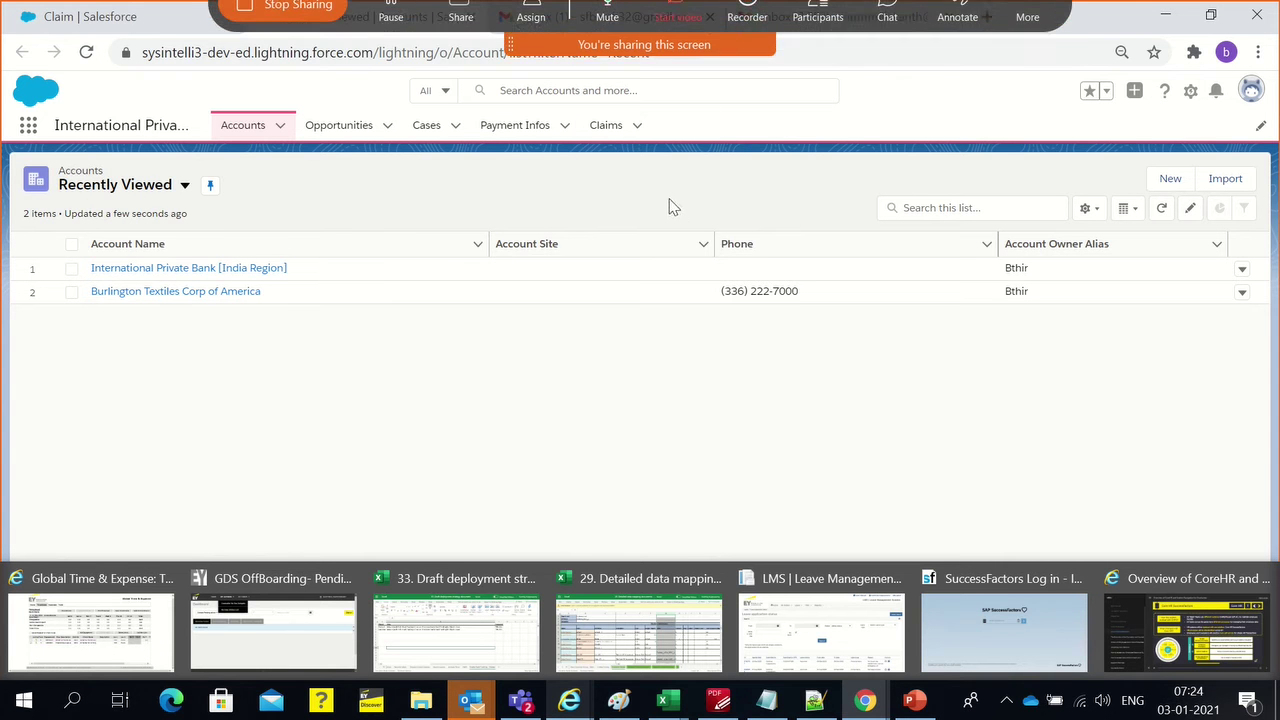
left_click(98, 16)
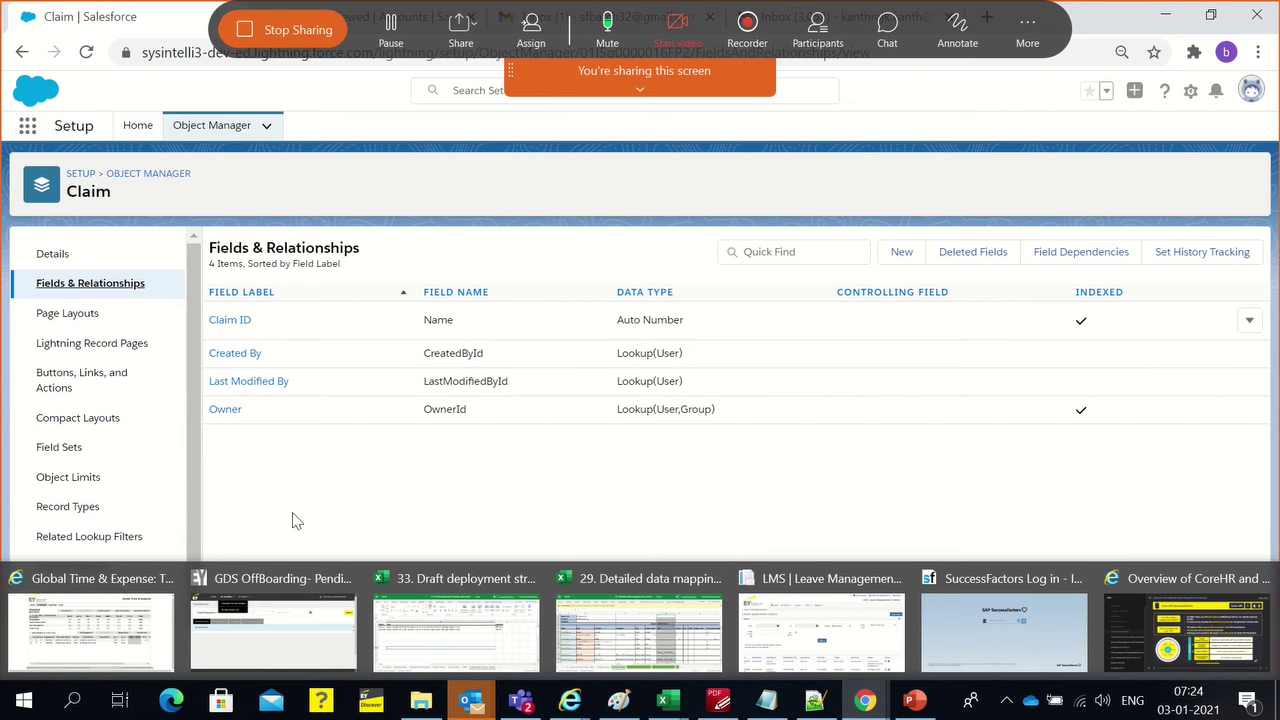
Highlight the Name field of Claim ID in the Claim fields list
double_click(425, 322)
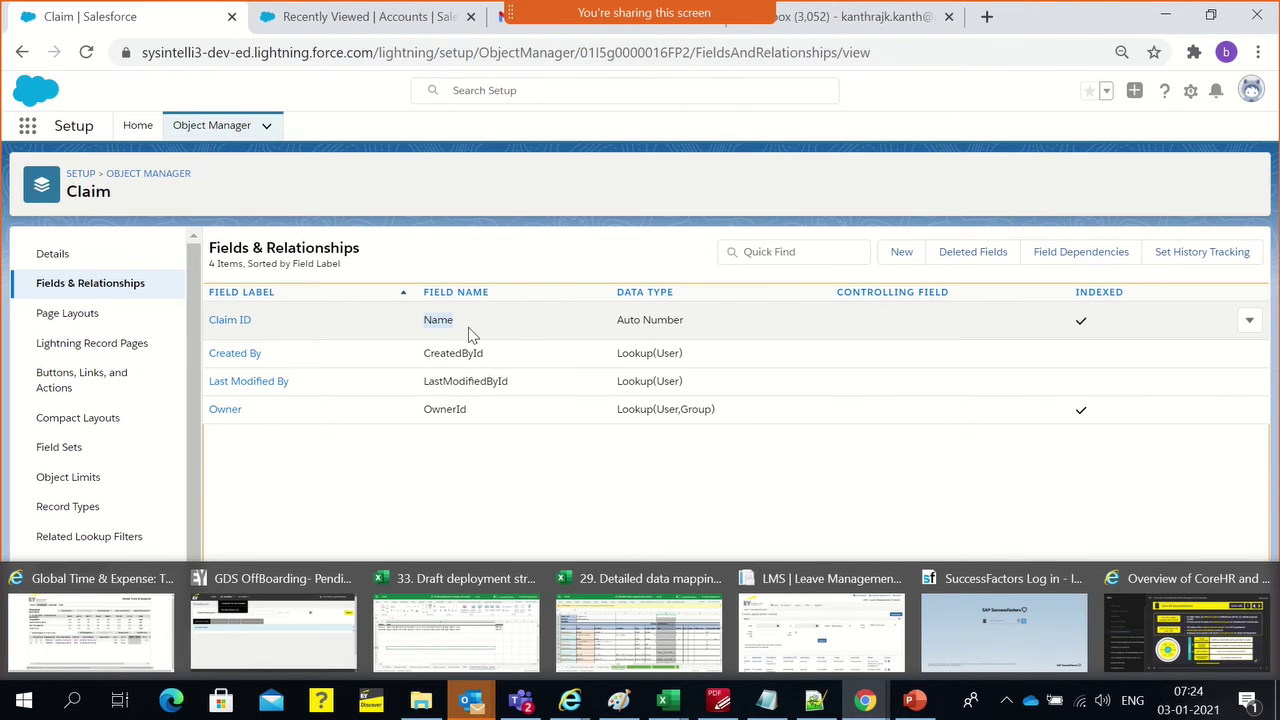
left_click(468, 484)
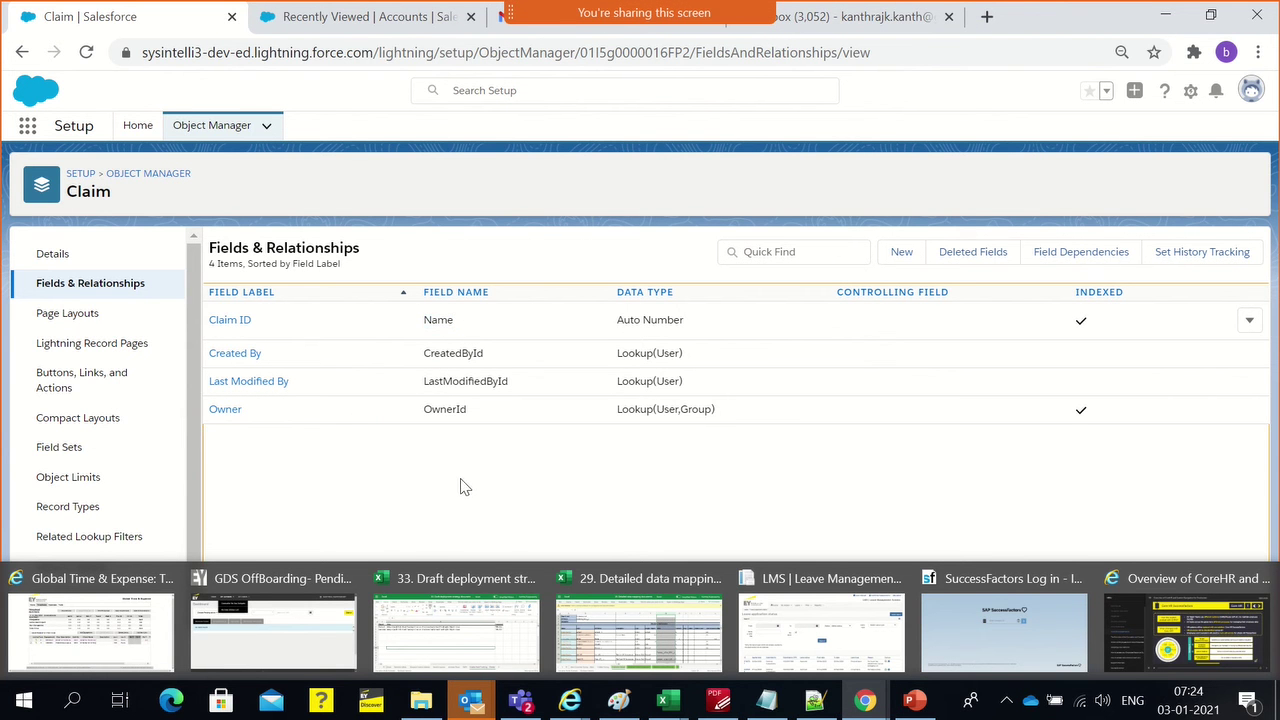
double_click(443, 320)
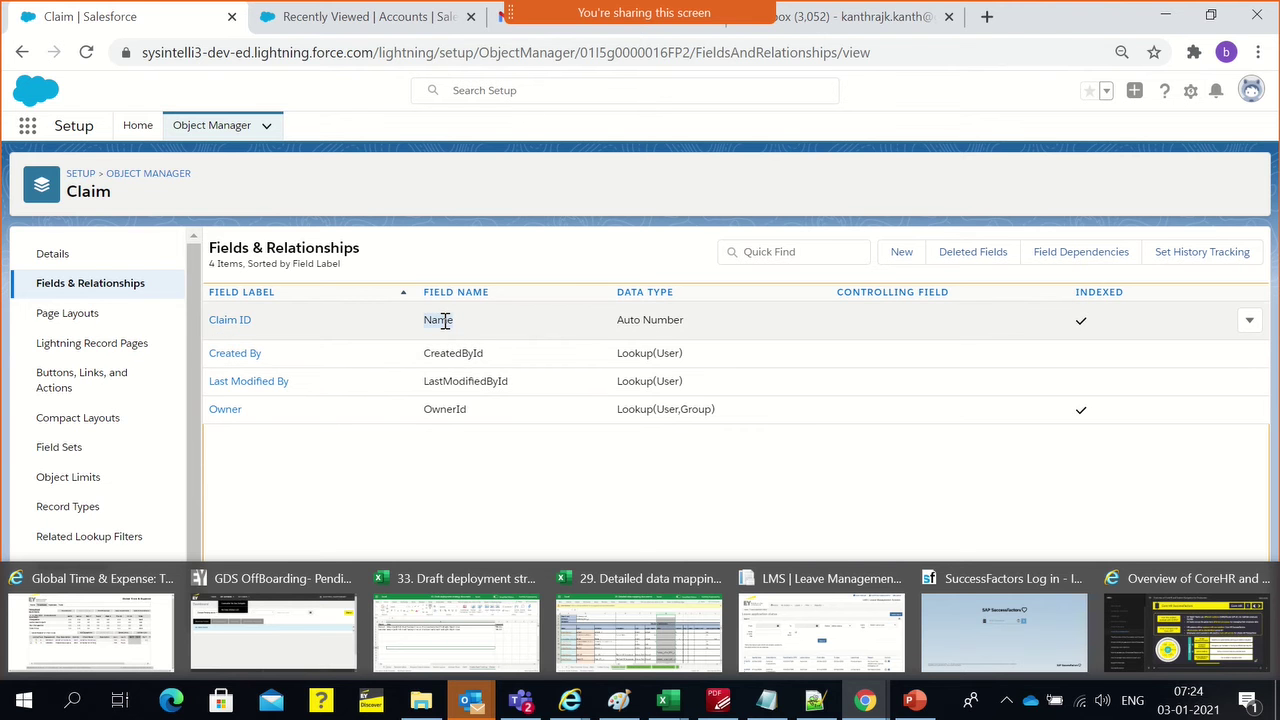
mouse_move(480, 705)
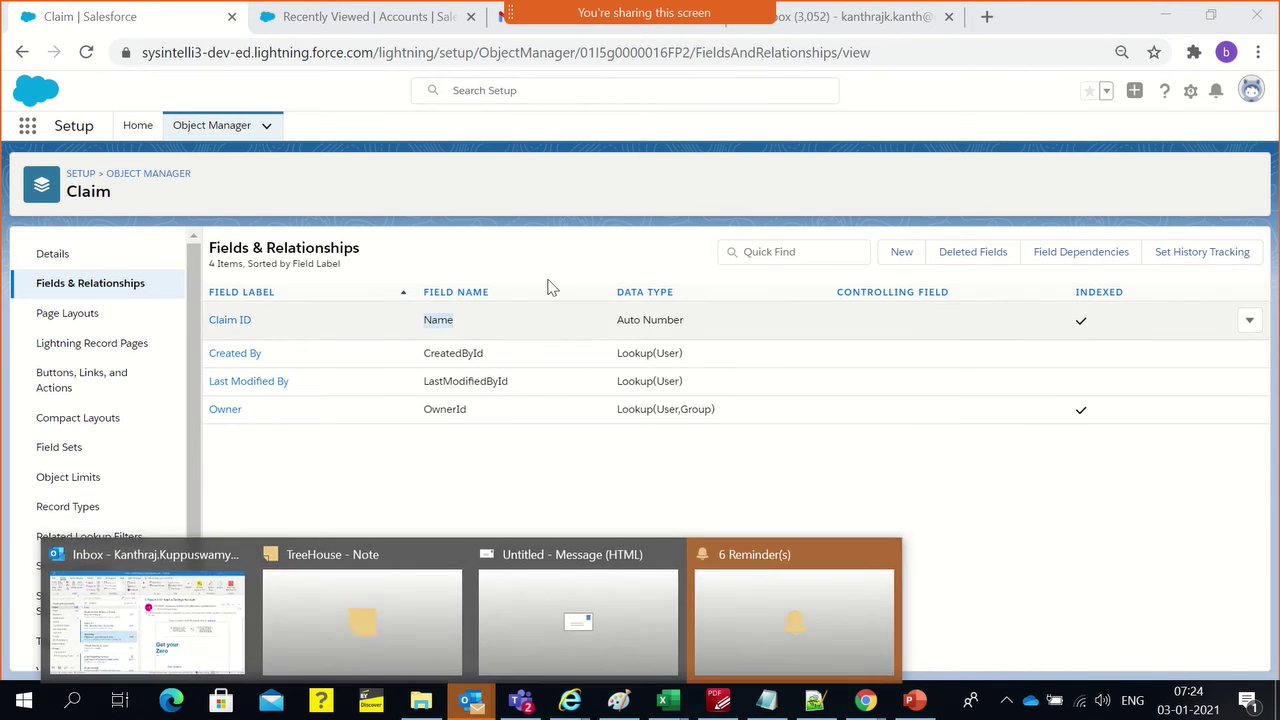
left_click(551, 288)
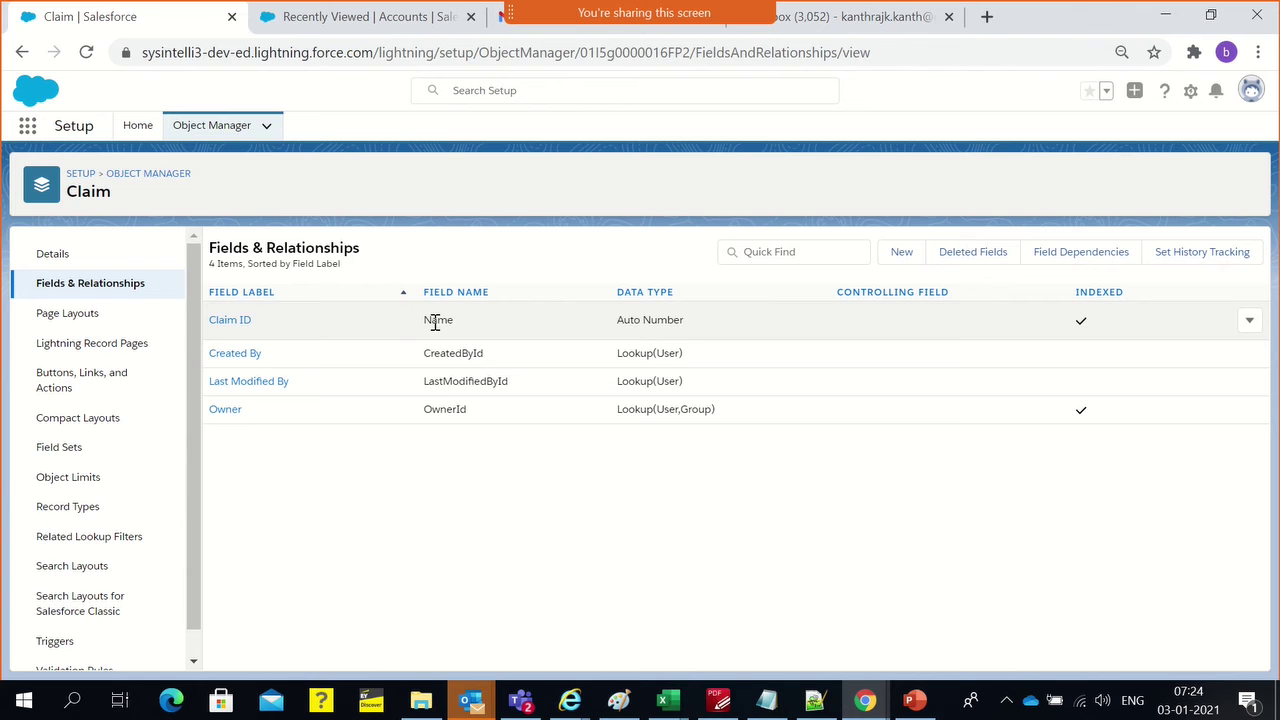
left_click(431, 507)
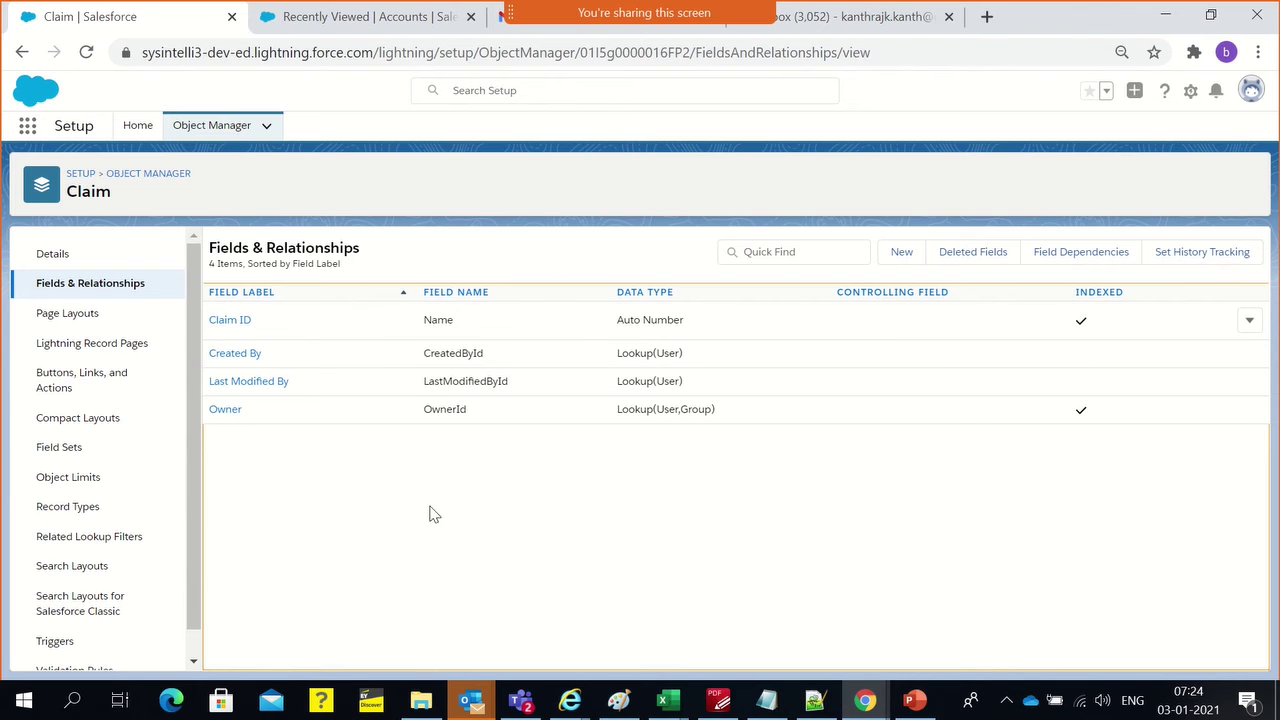
View Field Dependencies, return to Claim's fields, and start a new custom field
left_click(1097, 258)
left_click(22, 52)
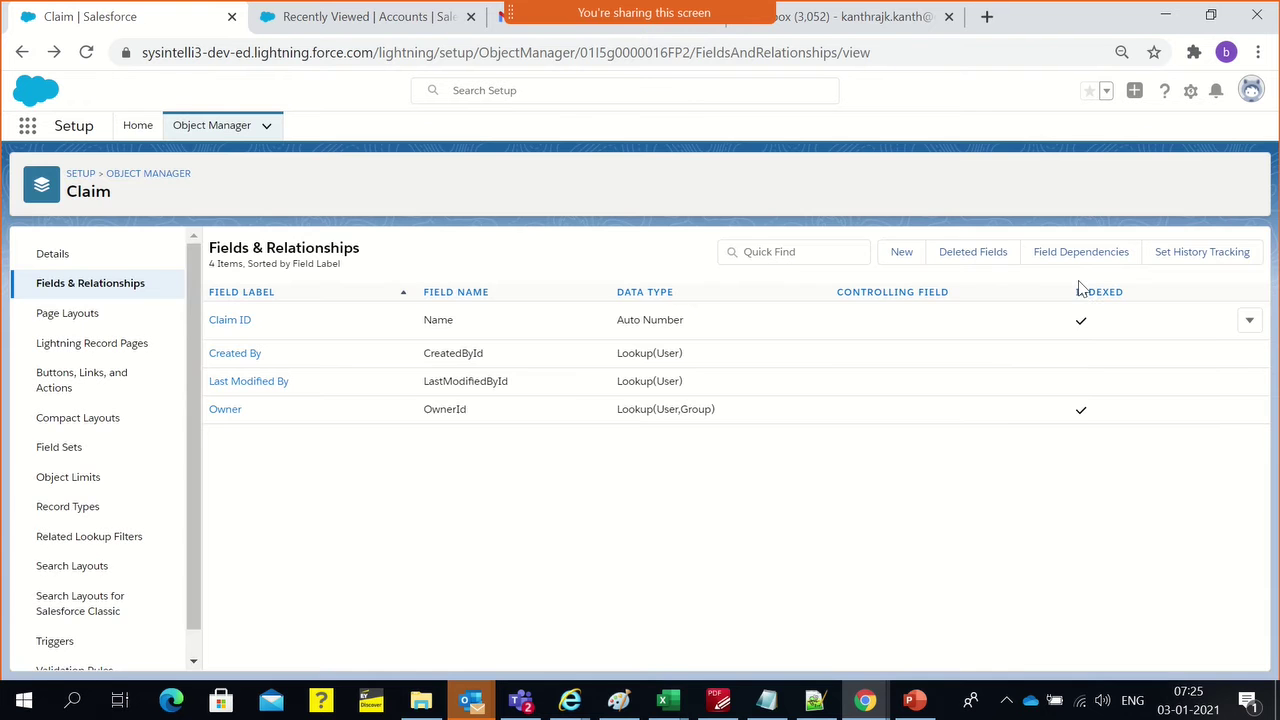
left_click(904, 260)
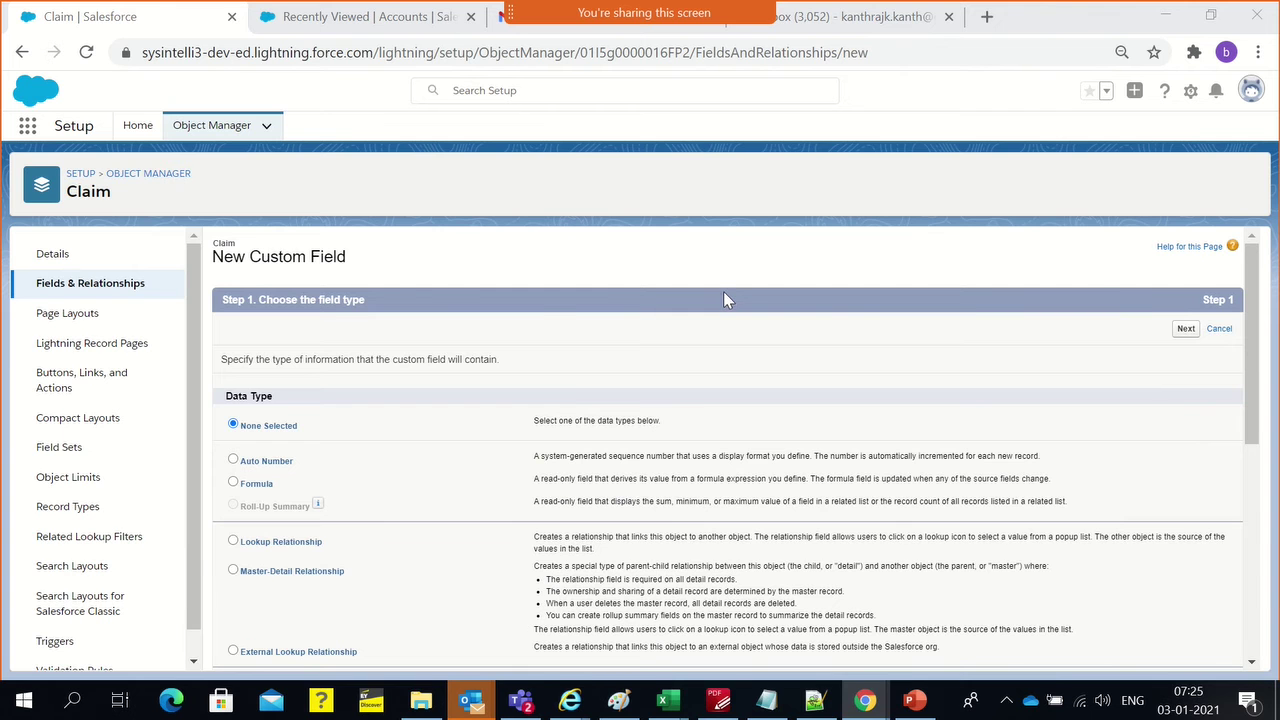
Switch to the Health Insurance Claims Data Model Chrome window with Alt+Tab
key("alt+Tab")
left_click(830, 215)
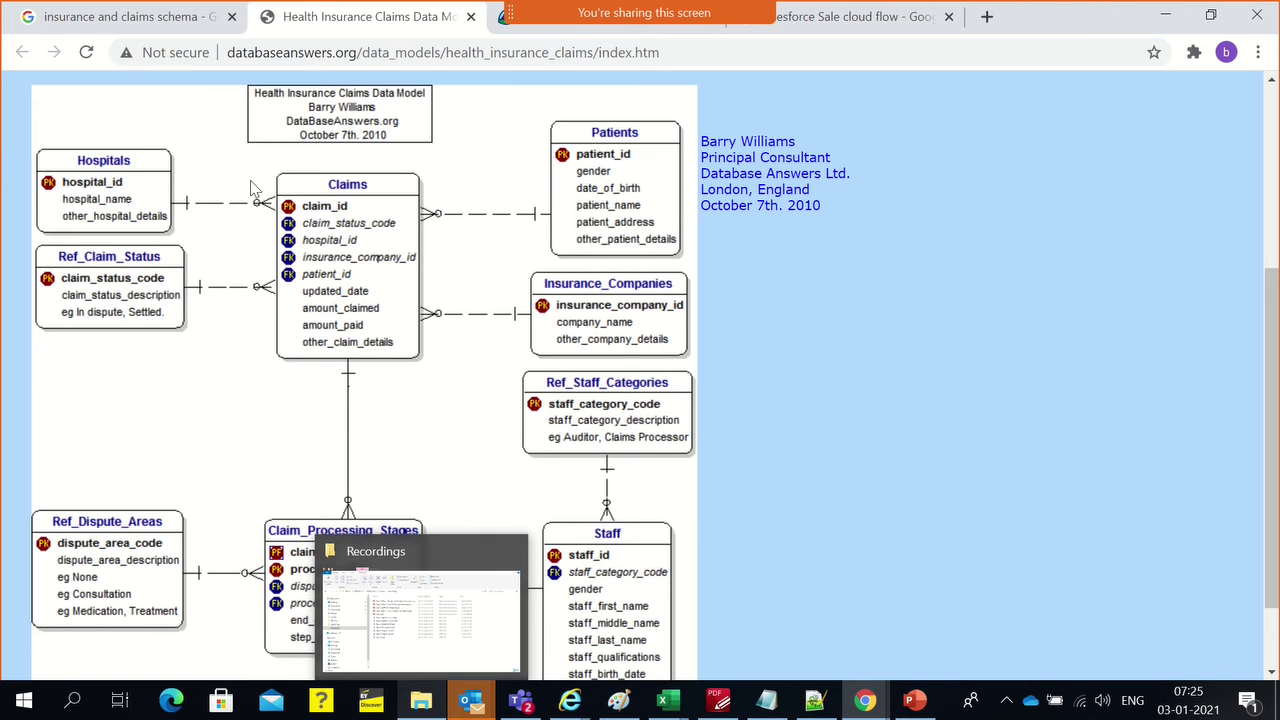
scroll(735, 379, "down", 1)
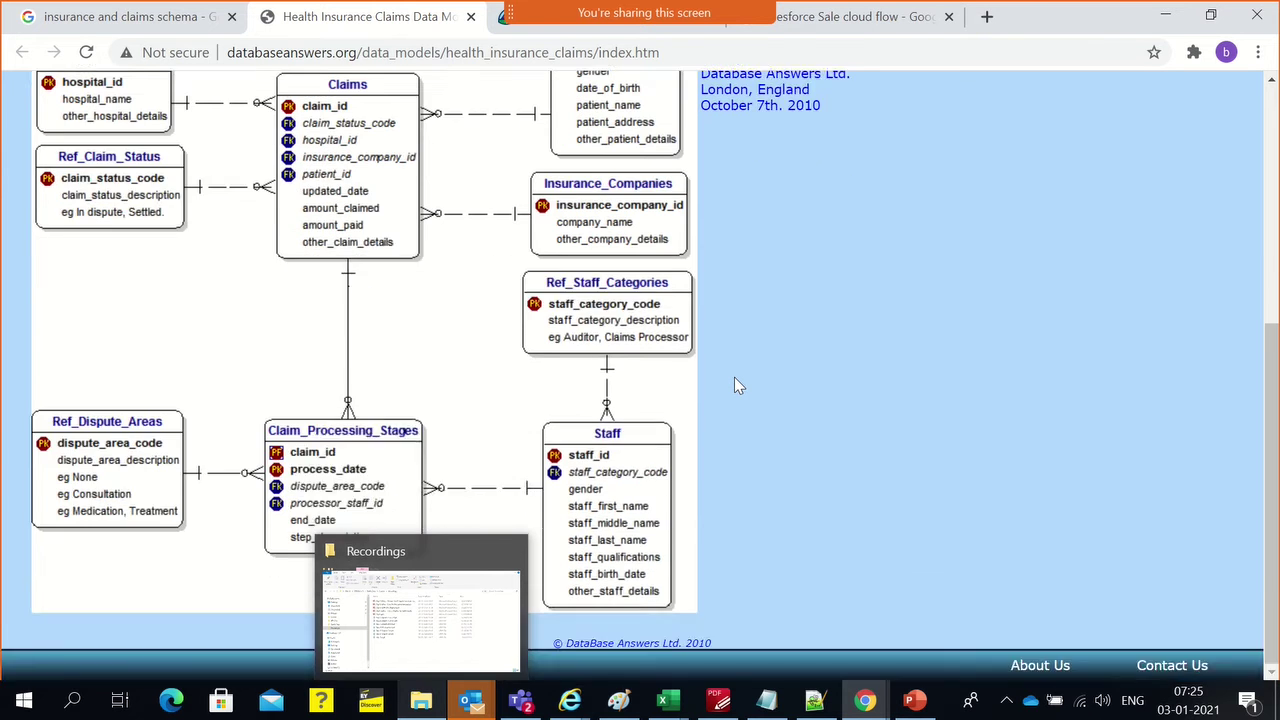
scroll(735, 379, "up", 1)
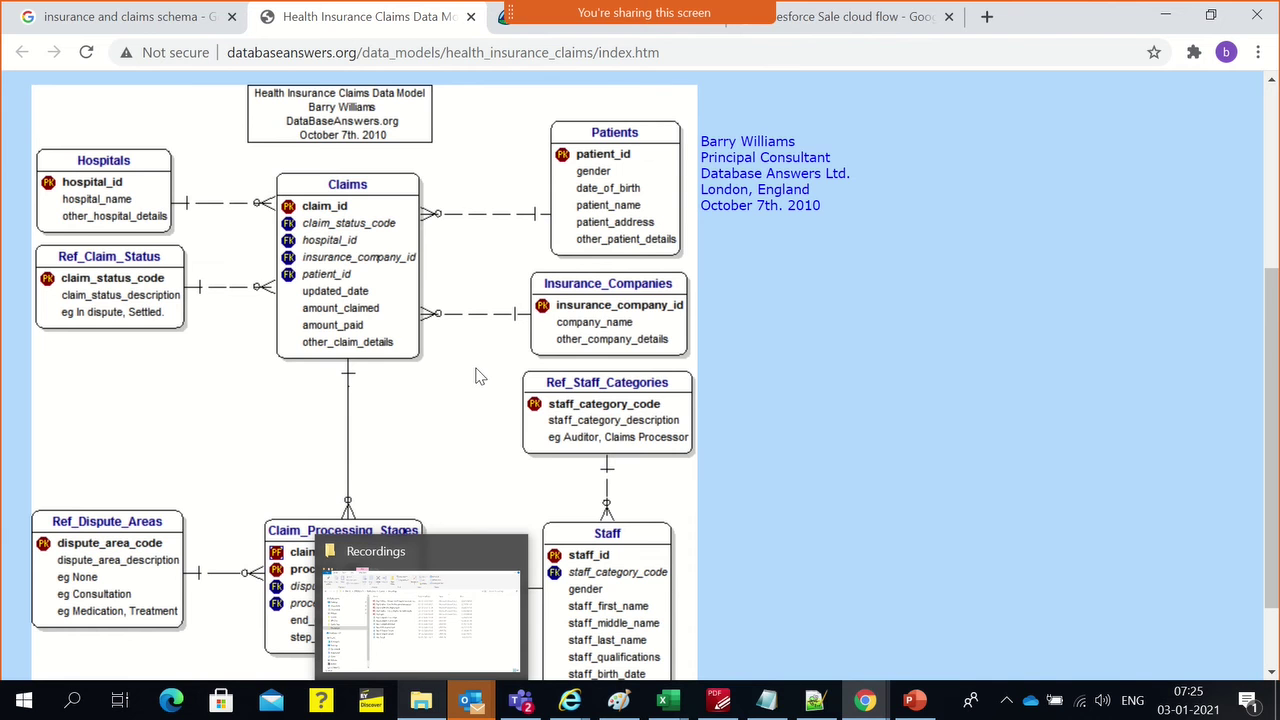
key("alt+Tab")
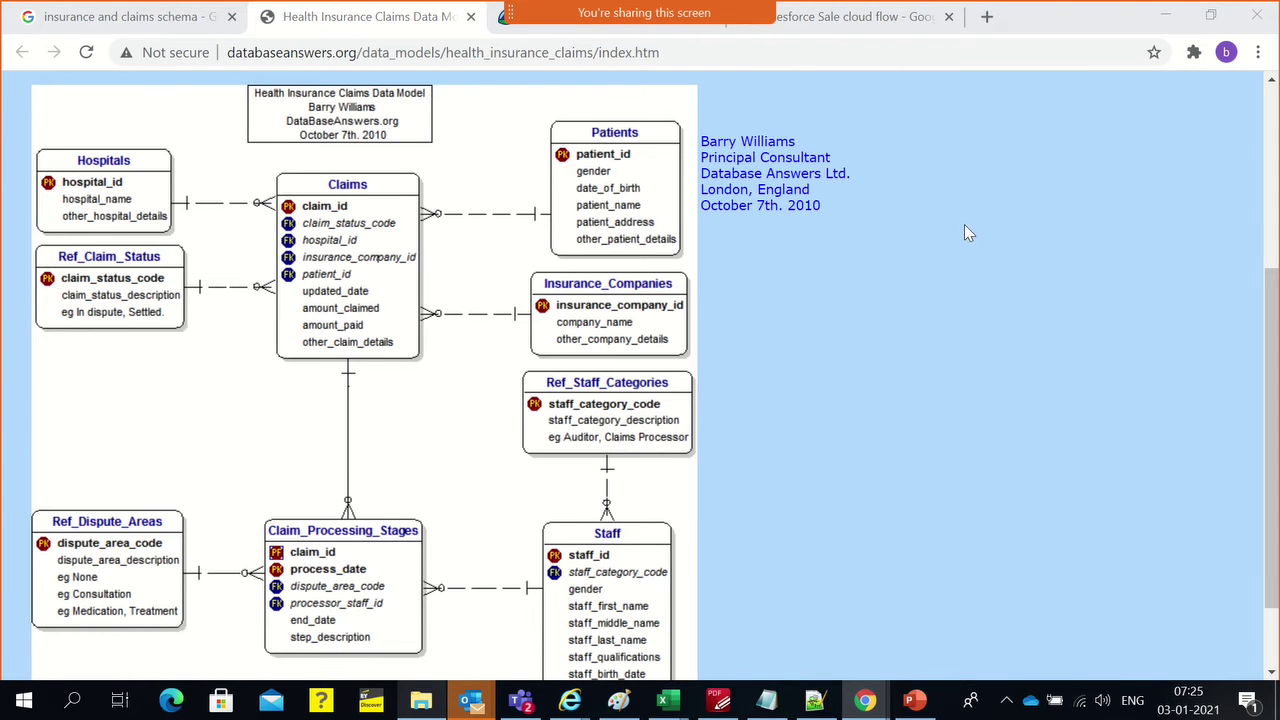
key("alt+Tab")
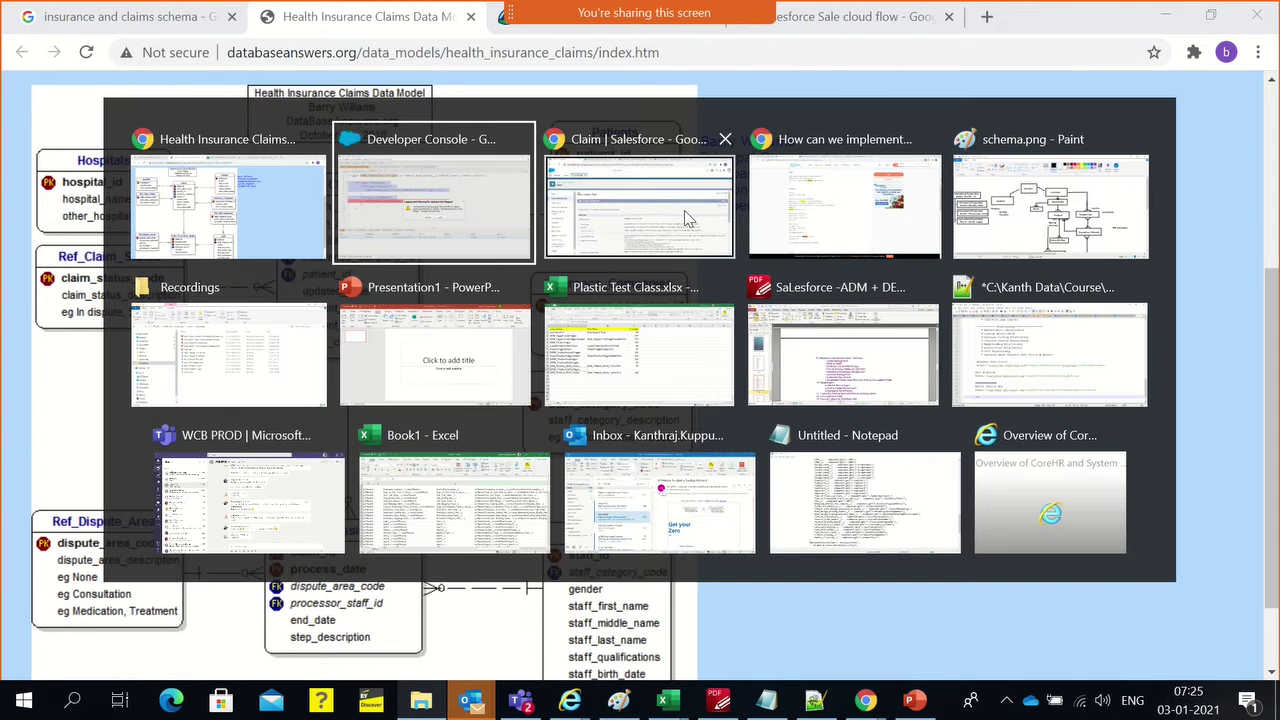
left_click(684, 210)
key("alt+Tab")
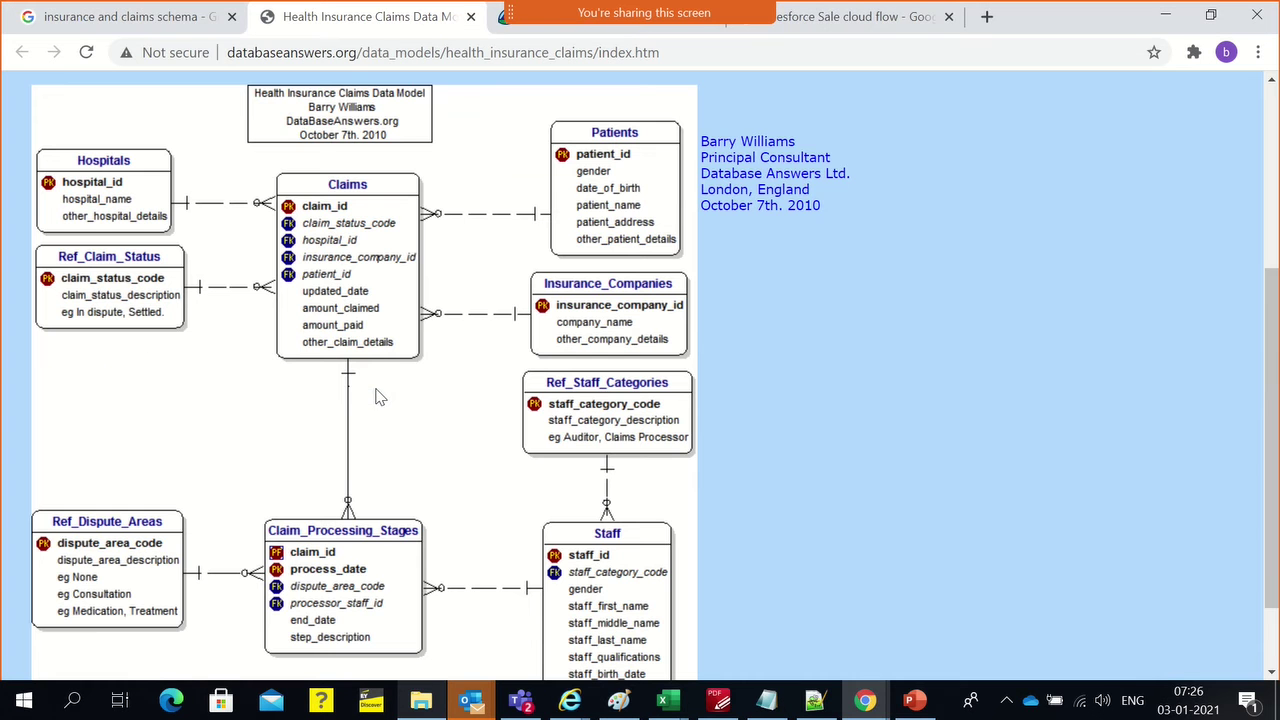
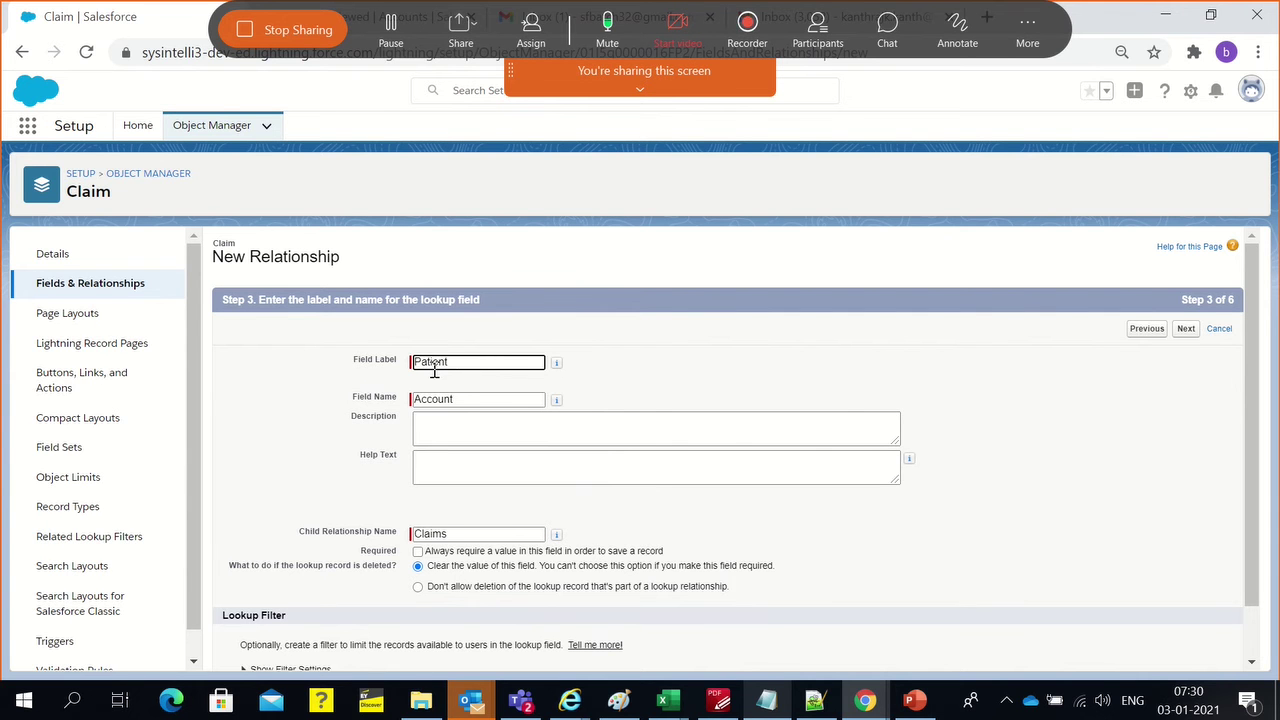
Change the Field Name from Account to Patients by pasting the label Patient and adding an s
double_click(470, 399)
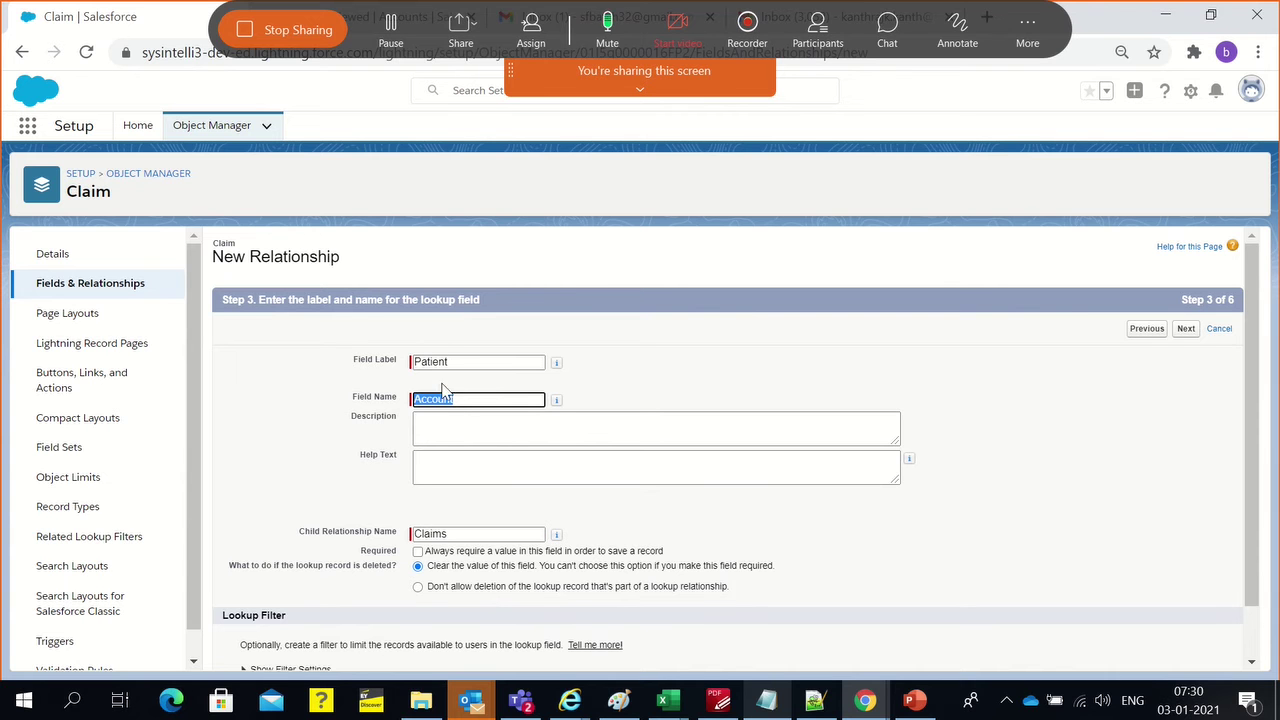
left_click(462, 402)
double_click(433, 363)
key("ctrl+c")
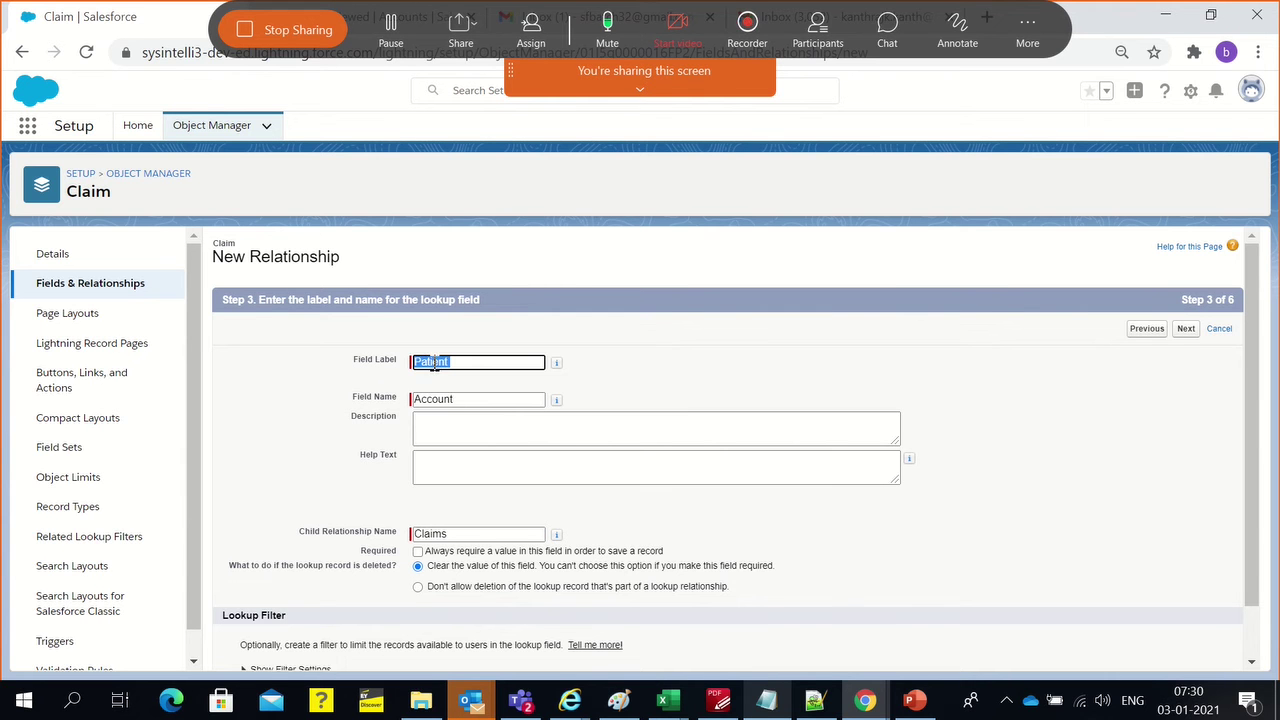
double_click(449, 400)
key("ctrl+v")
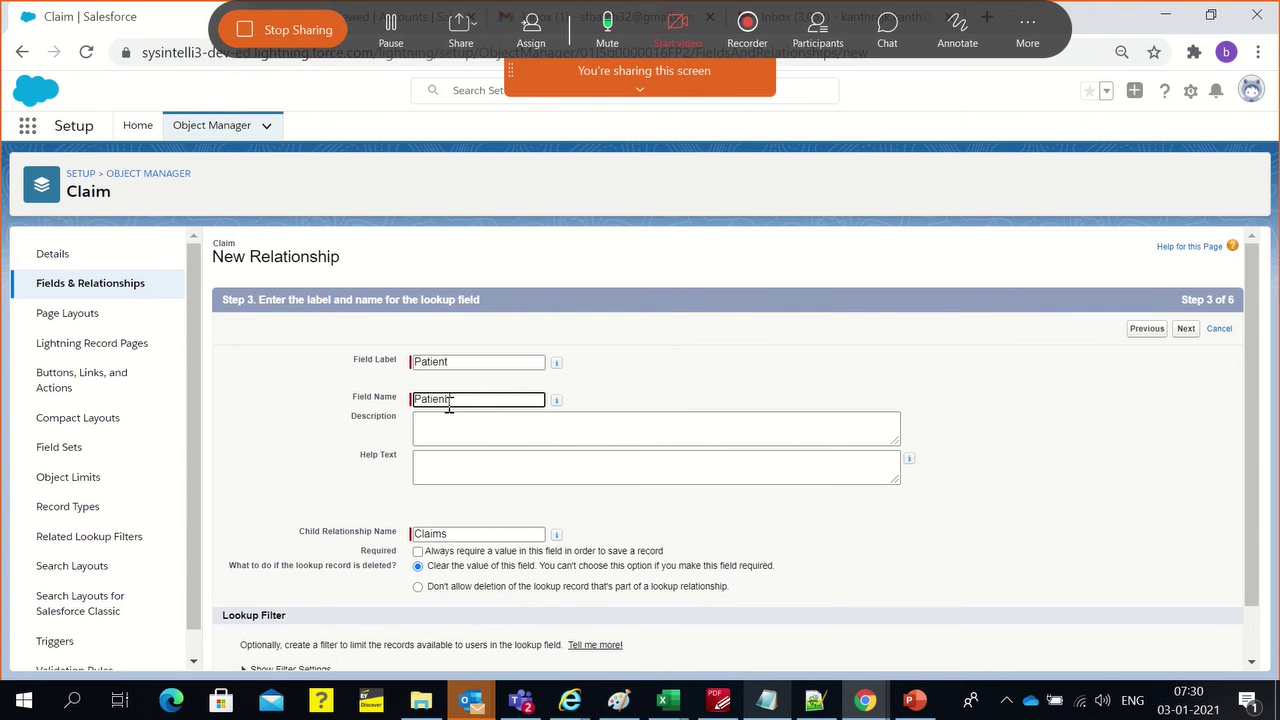
type("s")
left_click(643, 400)
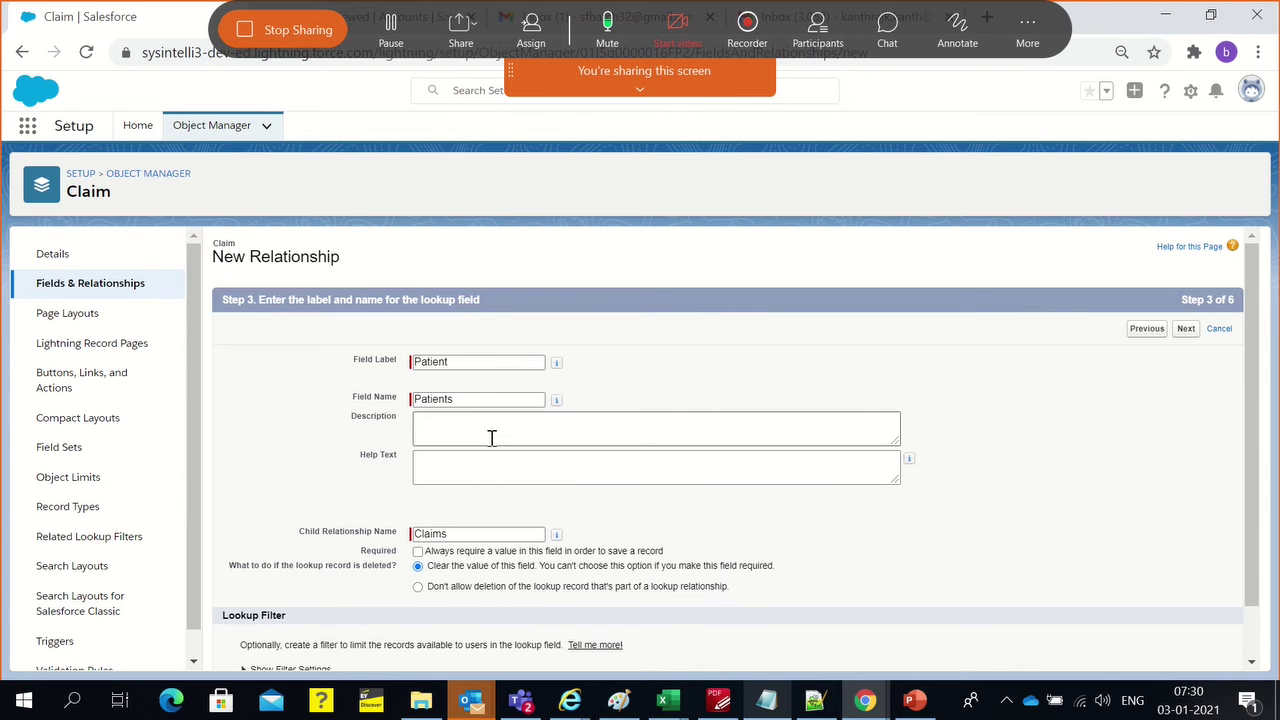
Expand the lookup filter settings and pick Account as the first criterion field
scroll(474, 444, "down", 1)
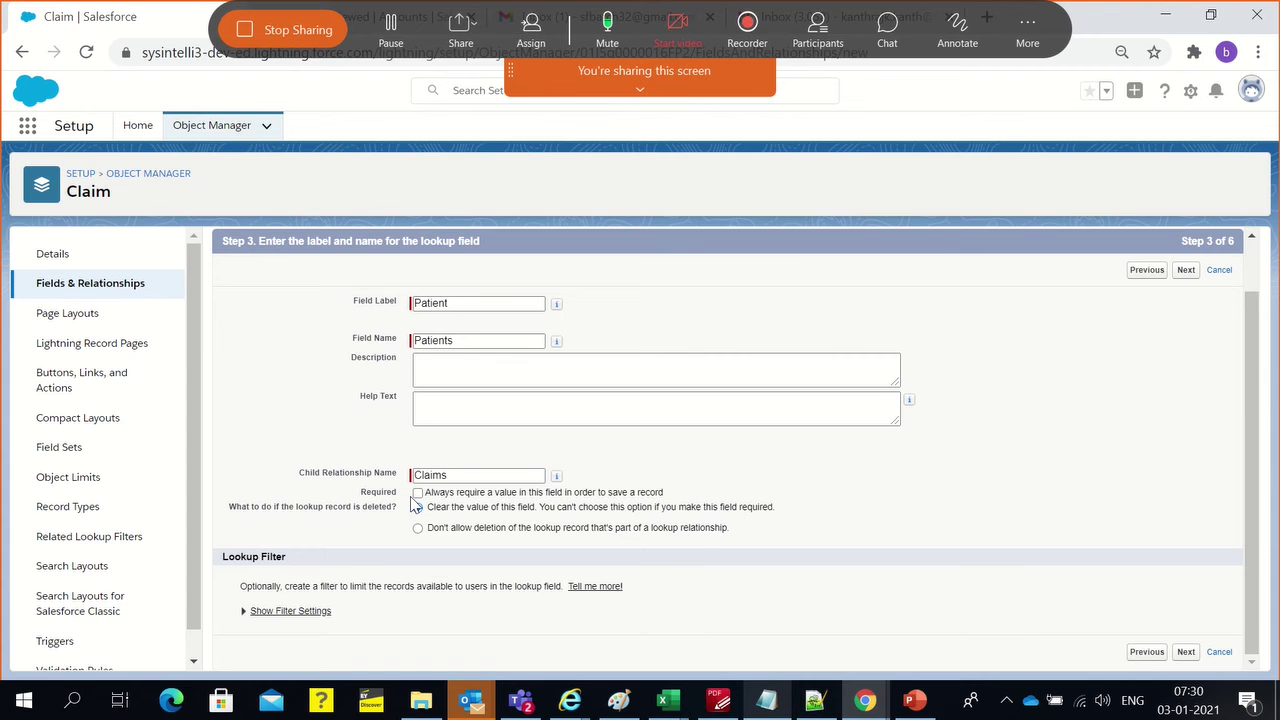
left_click(300, 611)
scroll(500, 535, "down", 3)
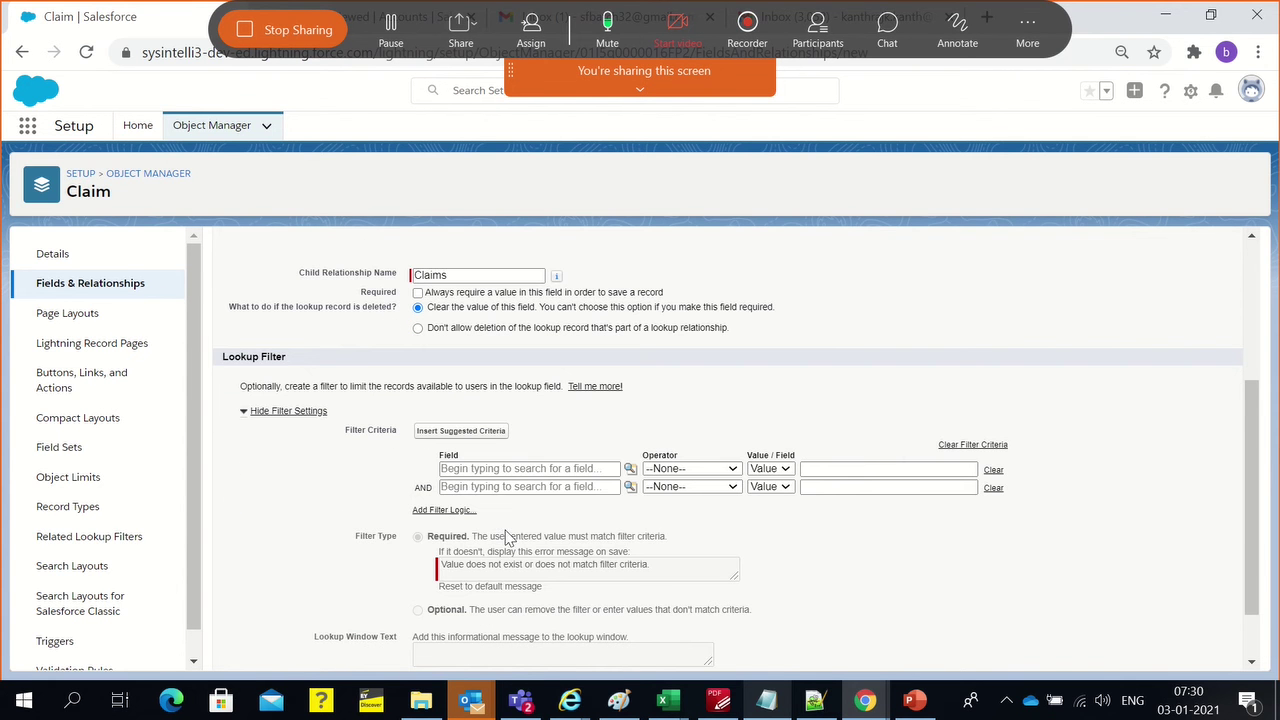
left_click(500, 470)
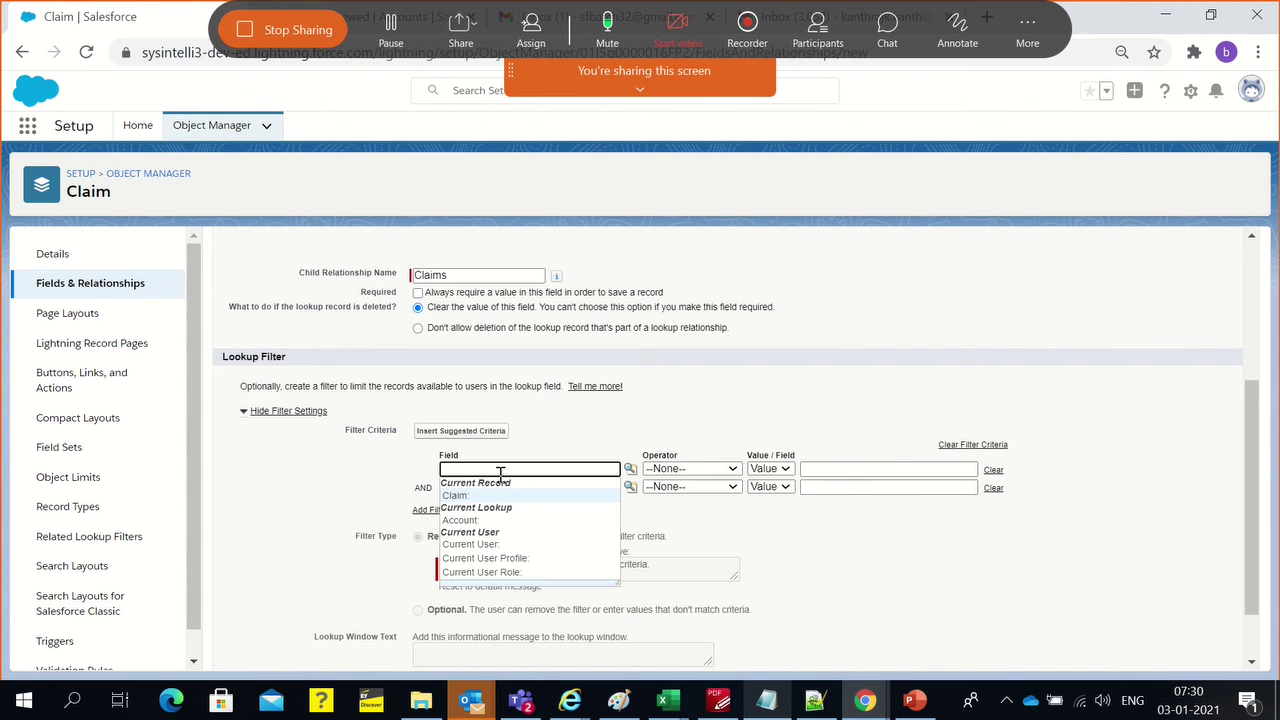
left_click(500, 521)
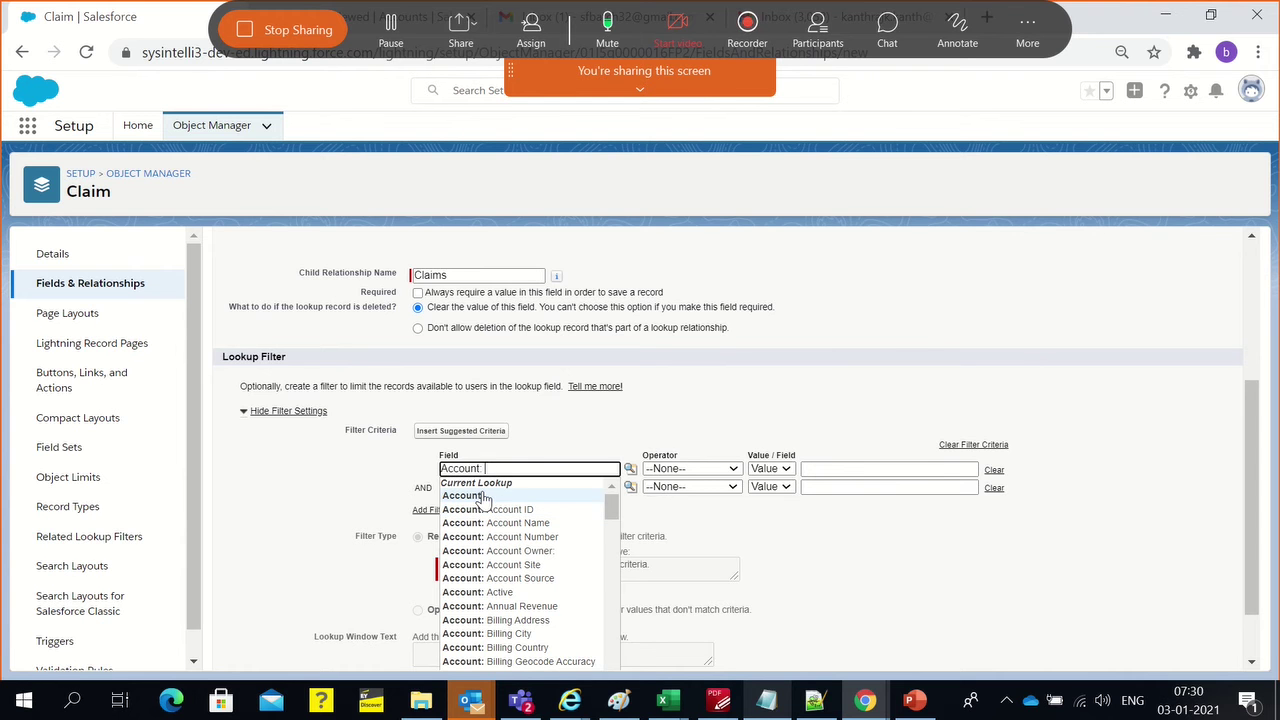
Delete the Account filter entry so the lookup filter criteria stay empty
scroll(555, 576, "down", 2)
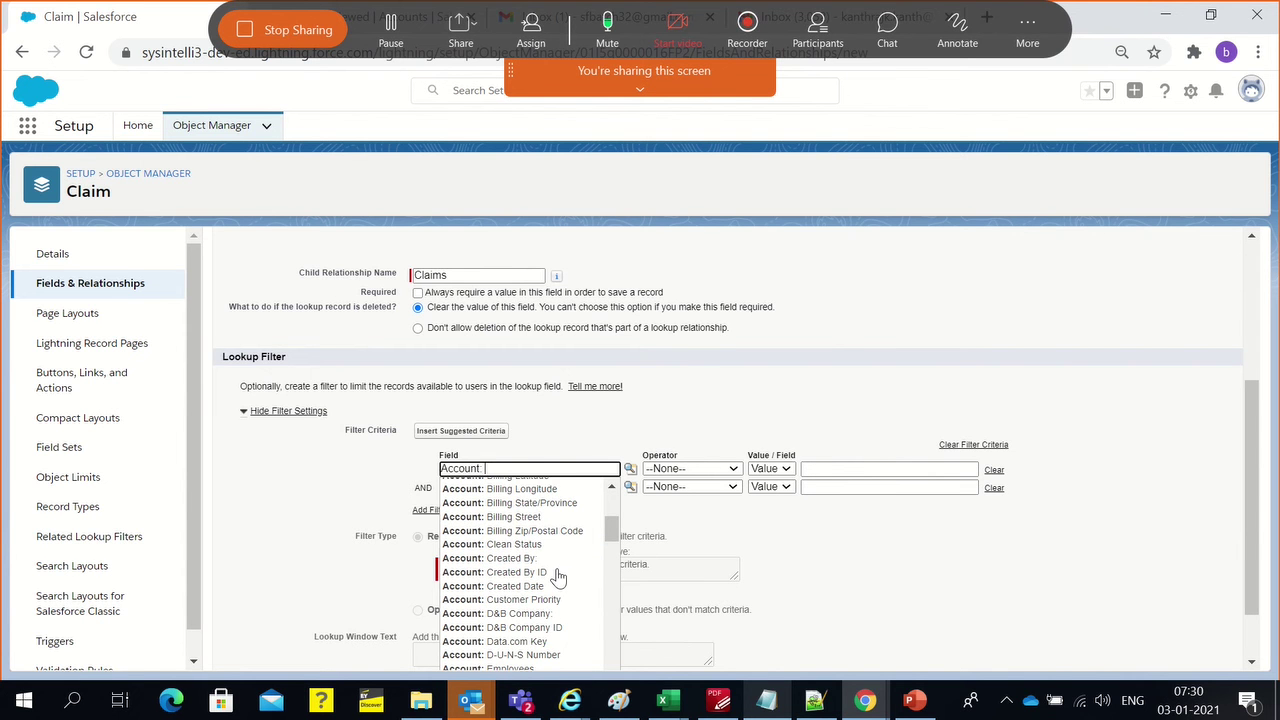
scroll(558, 575, "down", 2)
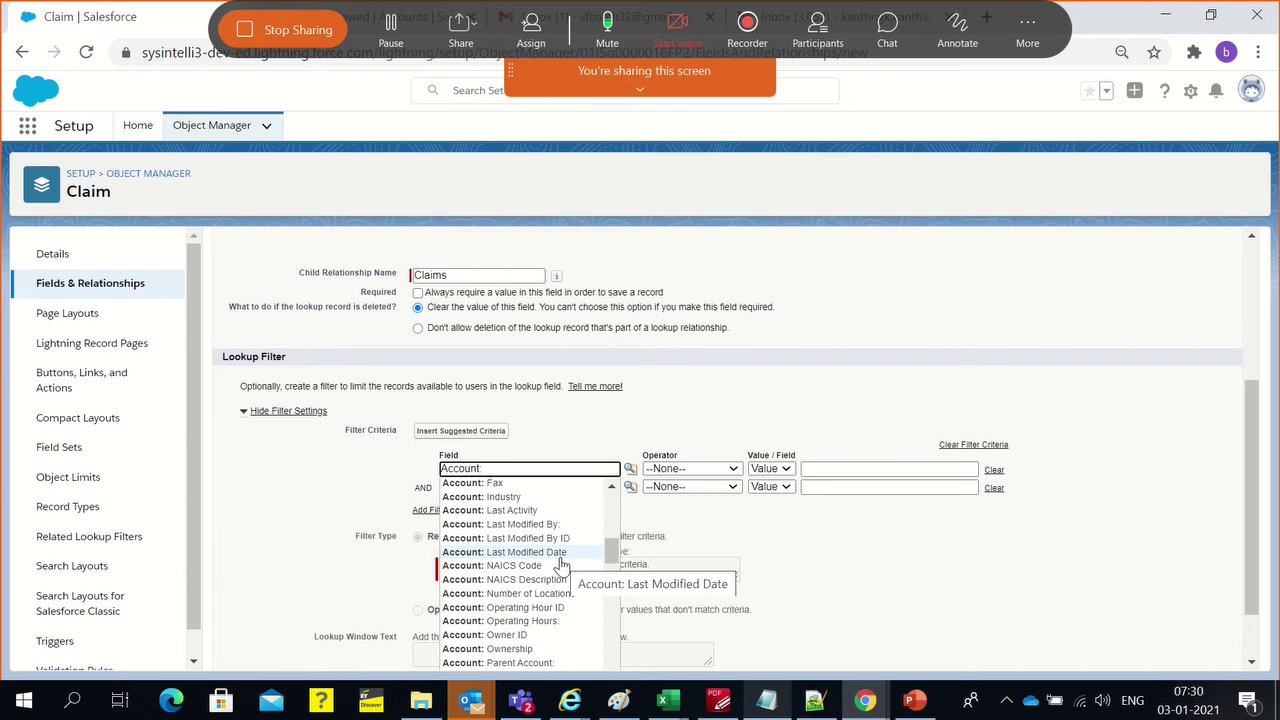
scroll(565, 572, "down", 4)
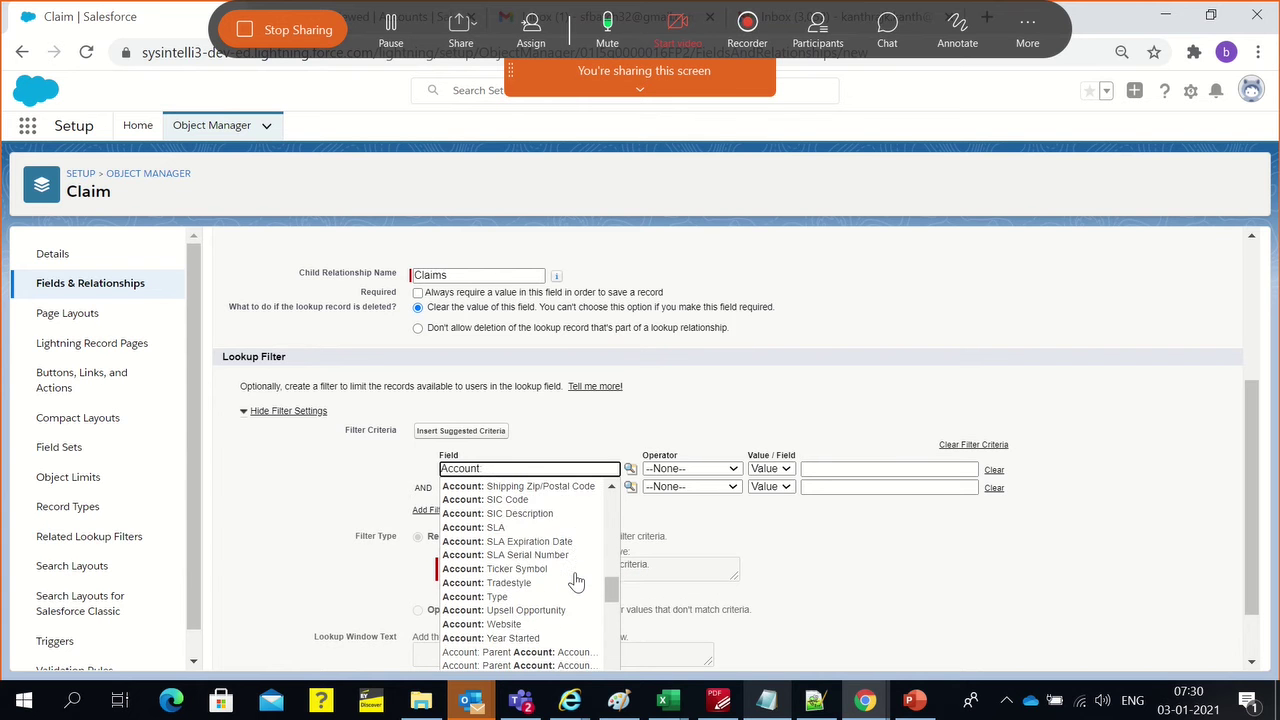
scroll(576, 582, "down", 1)
scroll(576, 582, "down", 5)
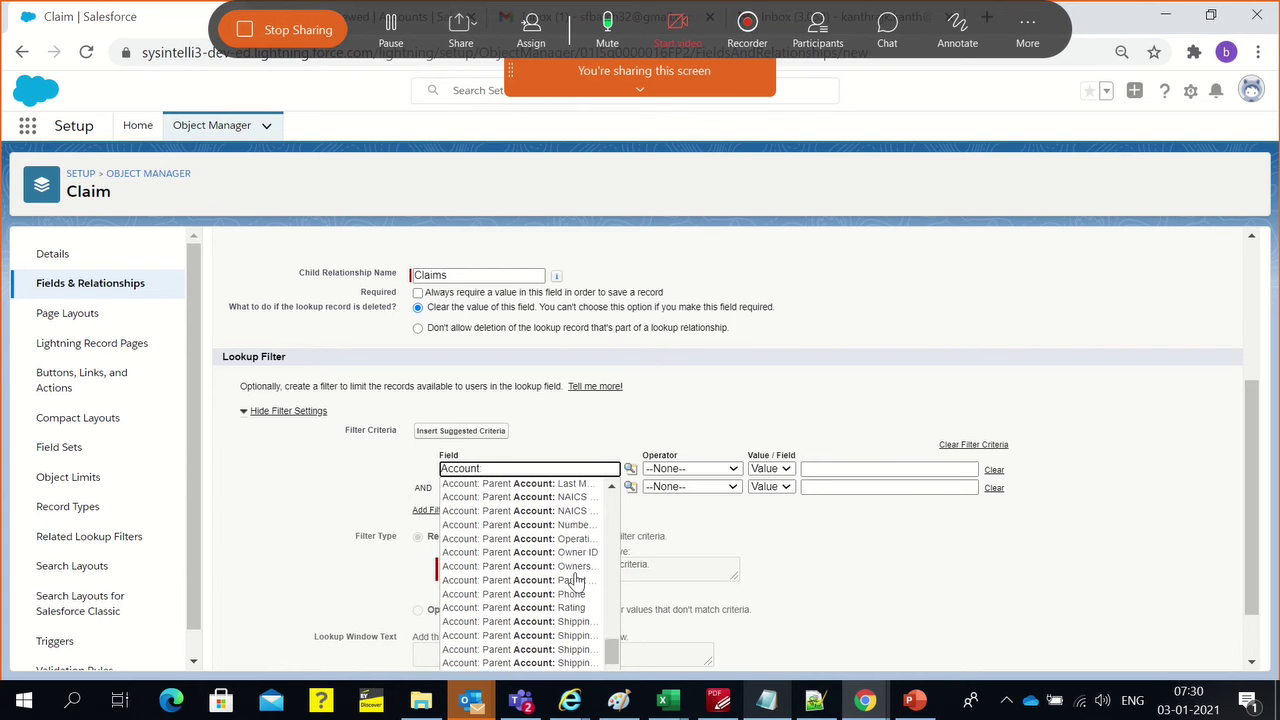
left_click(680, 443)
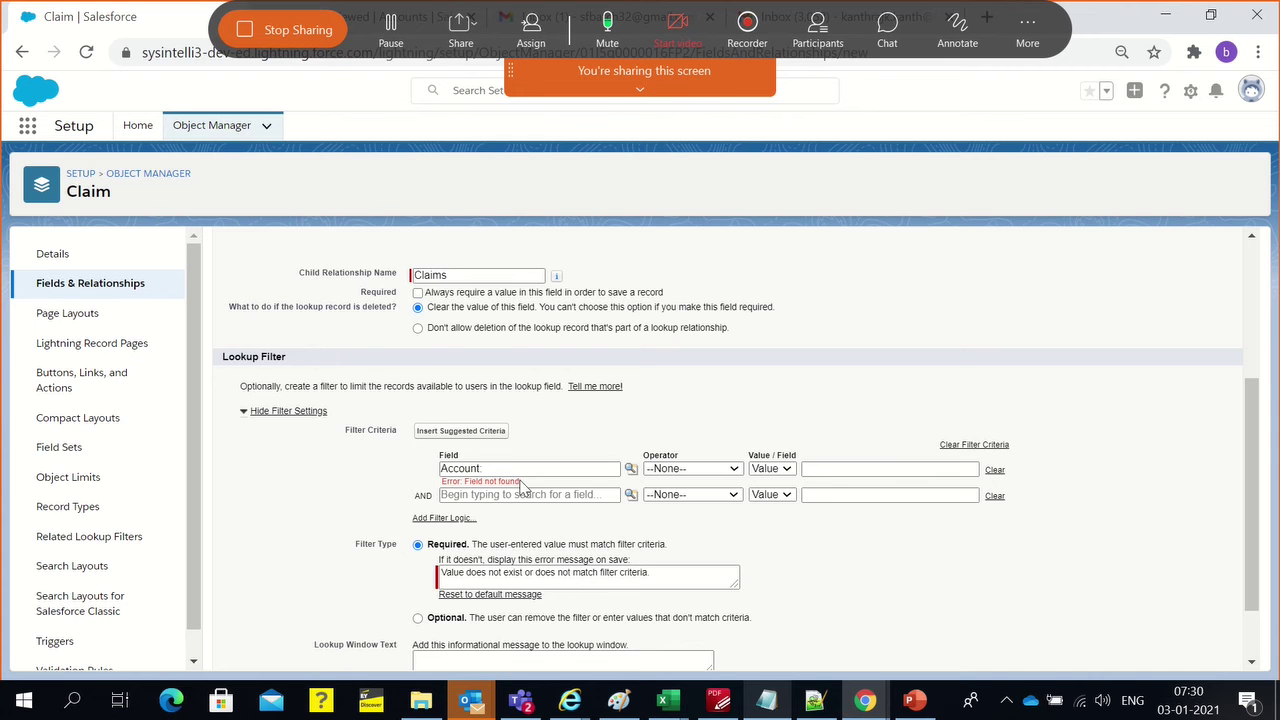
scroll(494, 474, "down", 2)
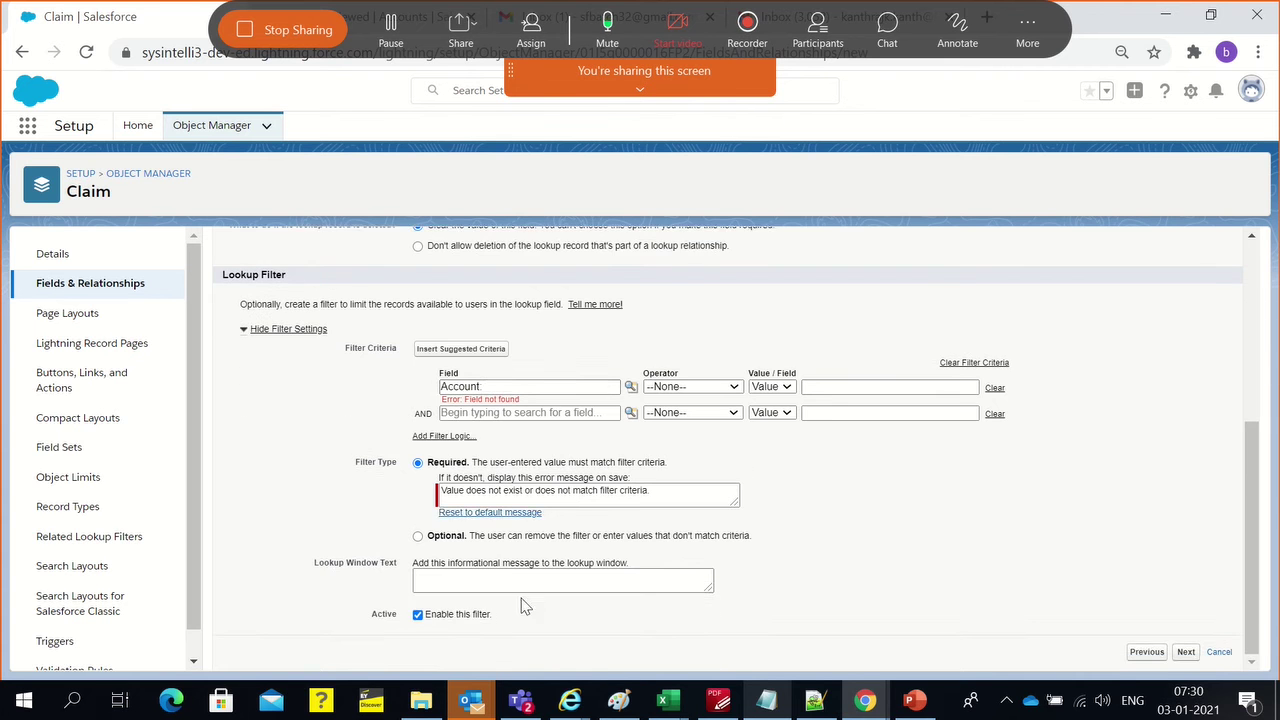
scroll(563, 585, "up", 3)
left_click(485, 590)
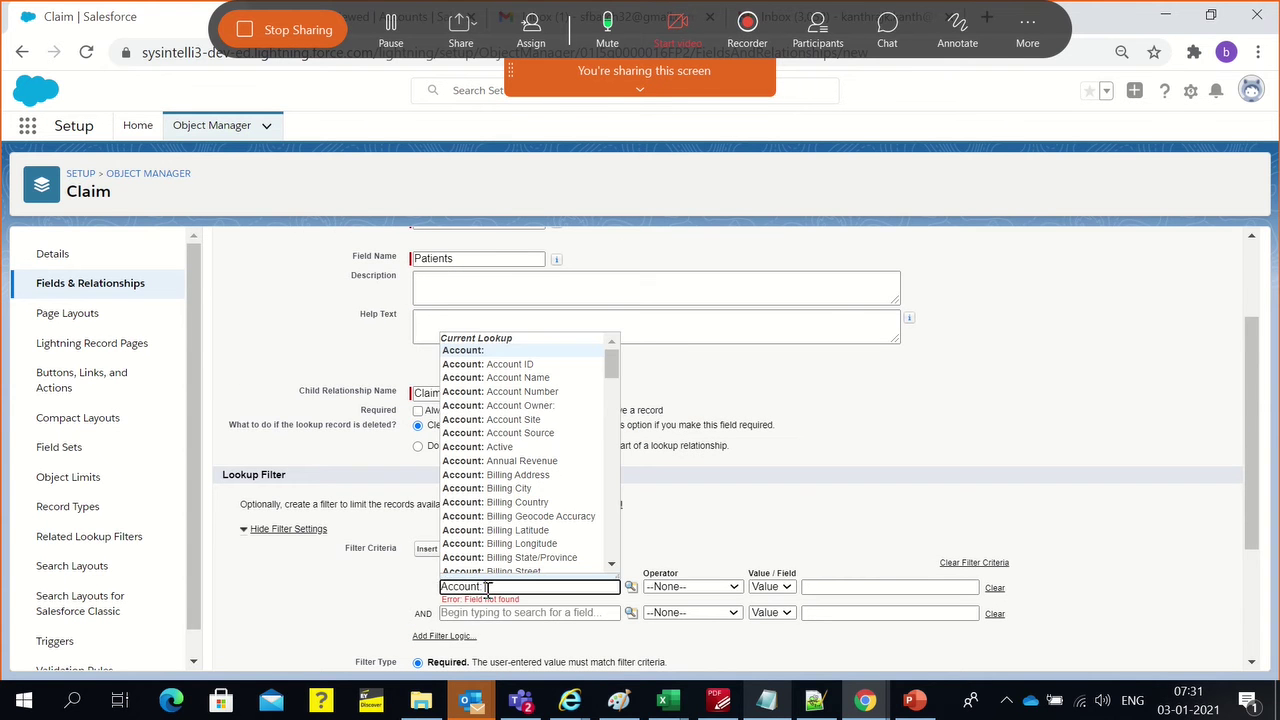
key("BackSpace")
Leave the filter empty and check the Field Label Patient and Field Name Patients
left_click(816, 457)
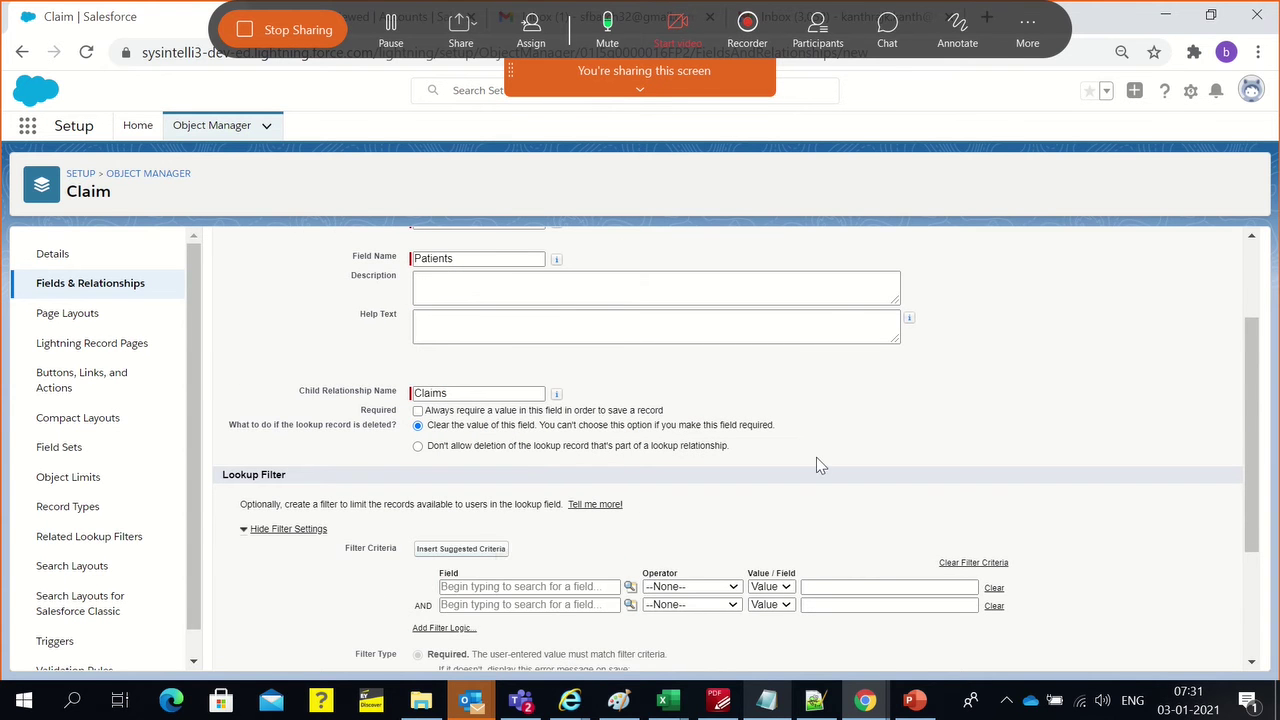
scroll(522, 561, "up", 3)
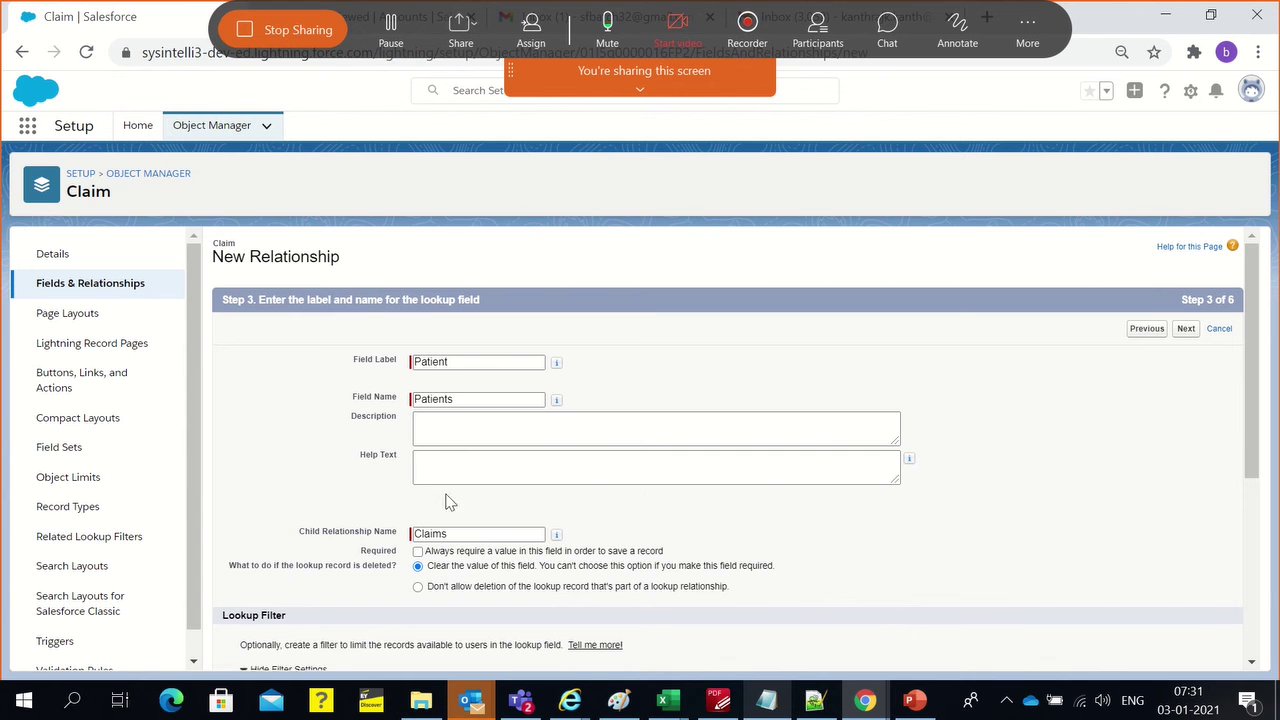
left_click(460, 366)
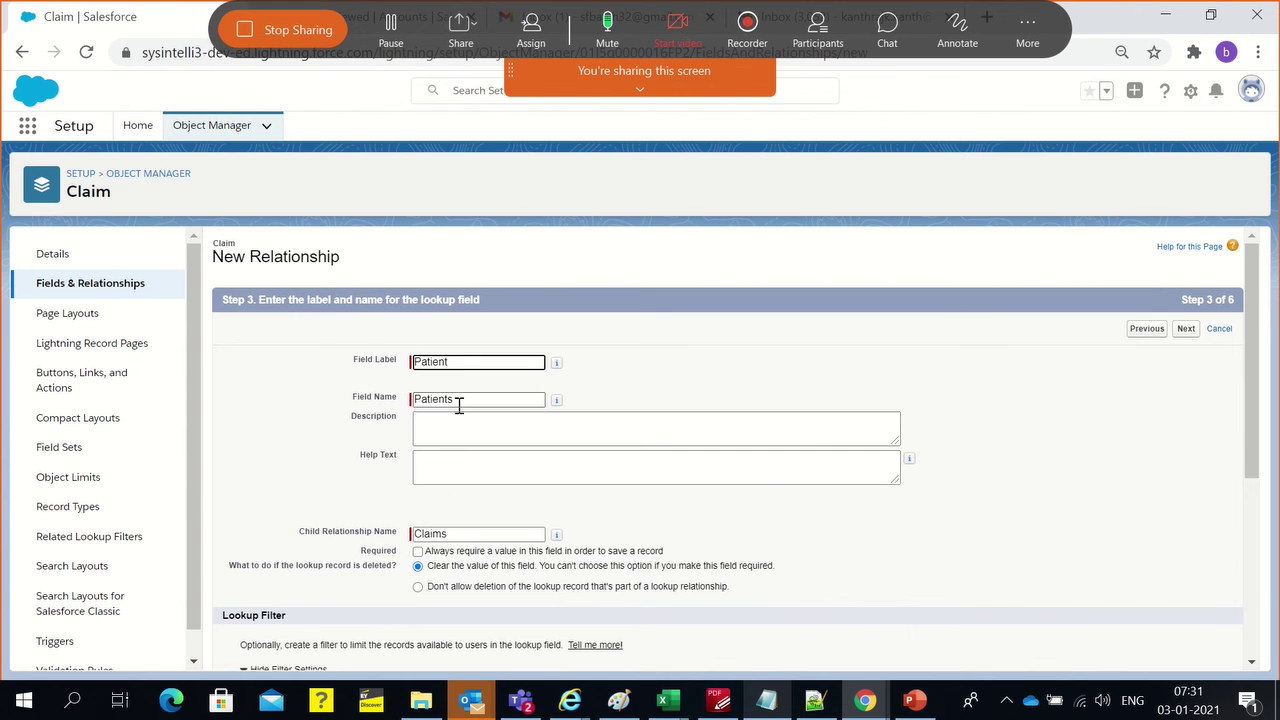
left_click(460, 402)
Look over the rest of the Step 3 form, then bring up schema.png in Paint
scroll(440, 540, "down", 1)
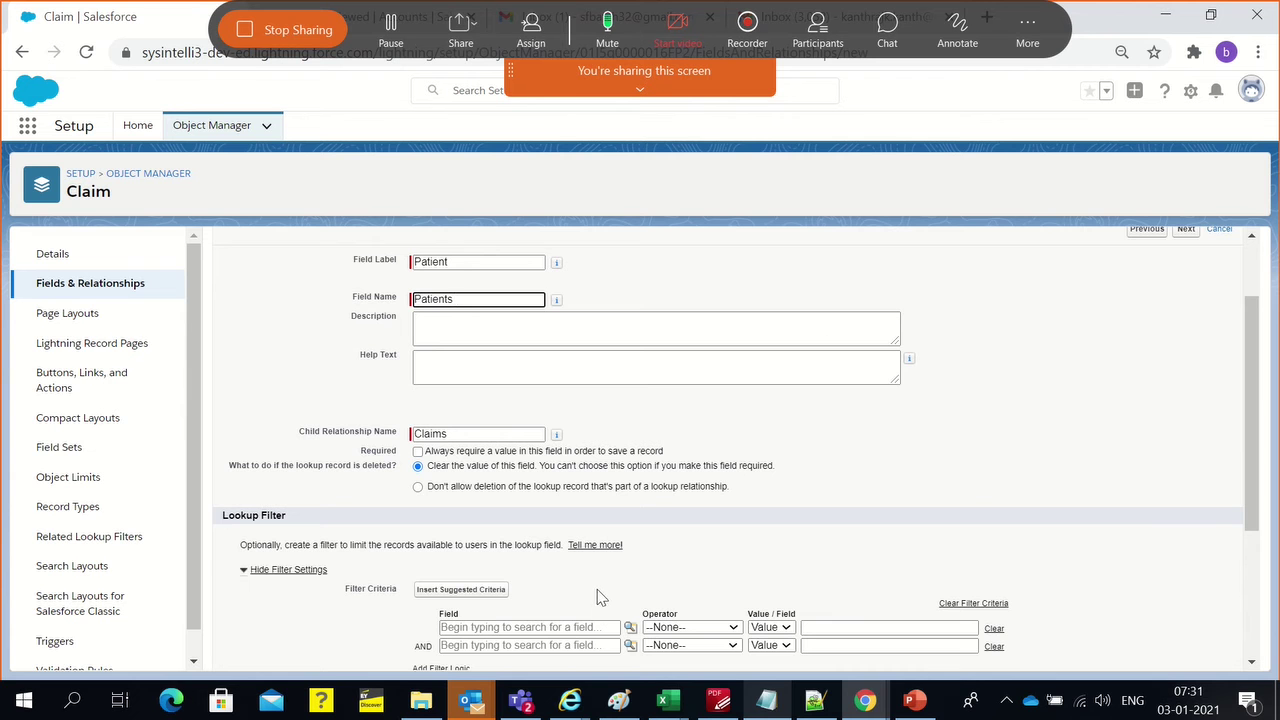
scroll(590, 586, "down", 2)
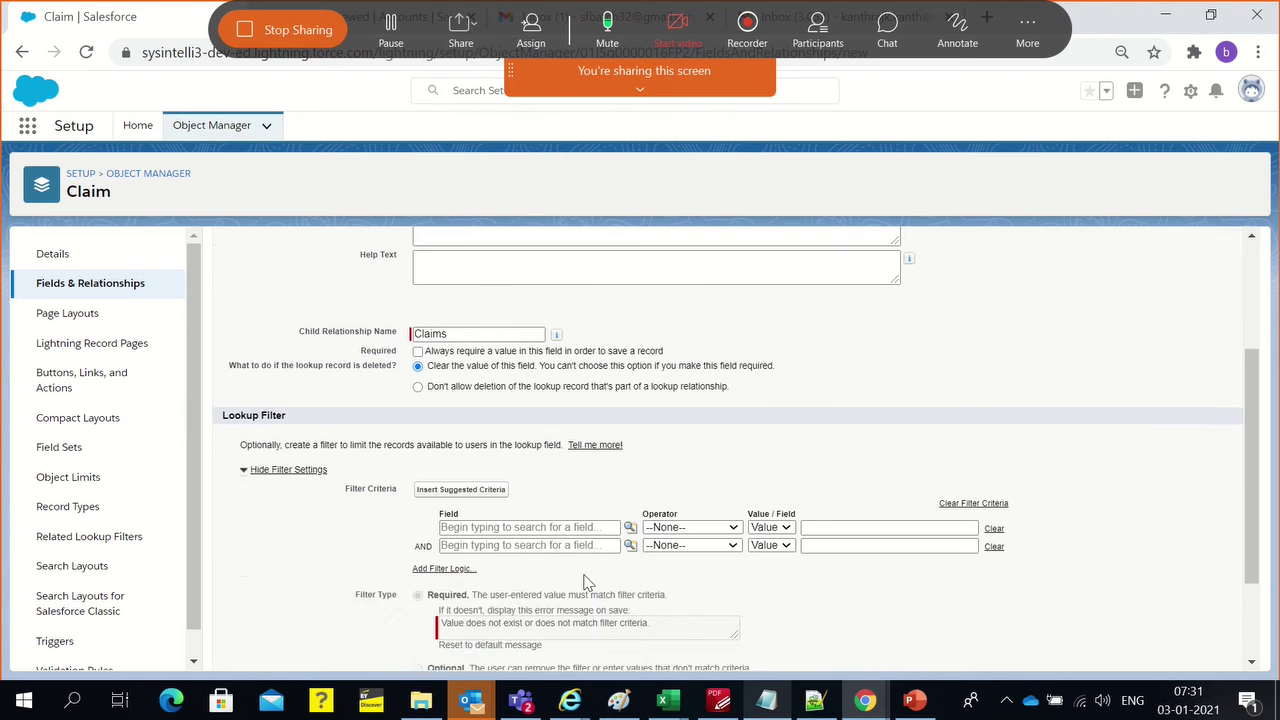
scroll(489, 403, "up", 2)
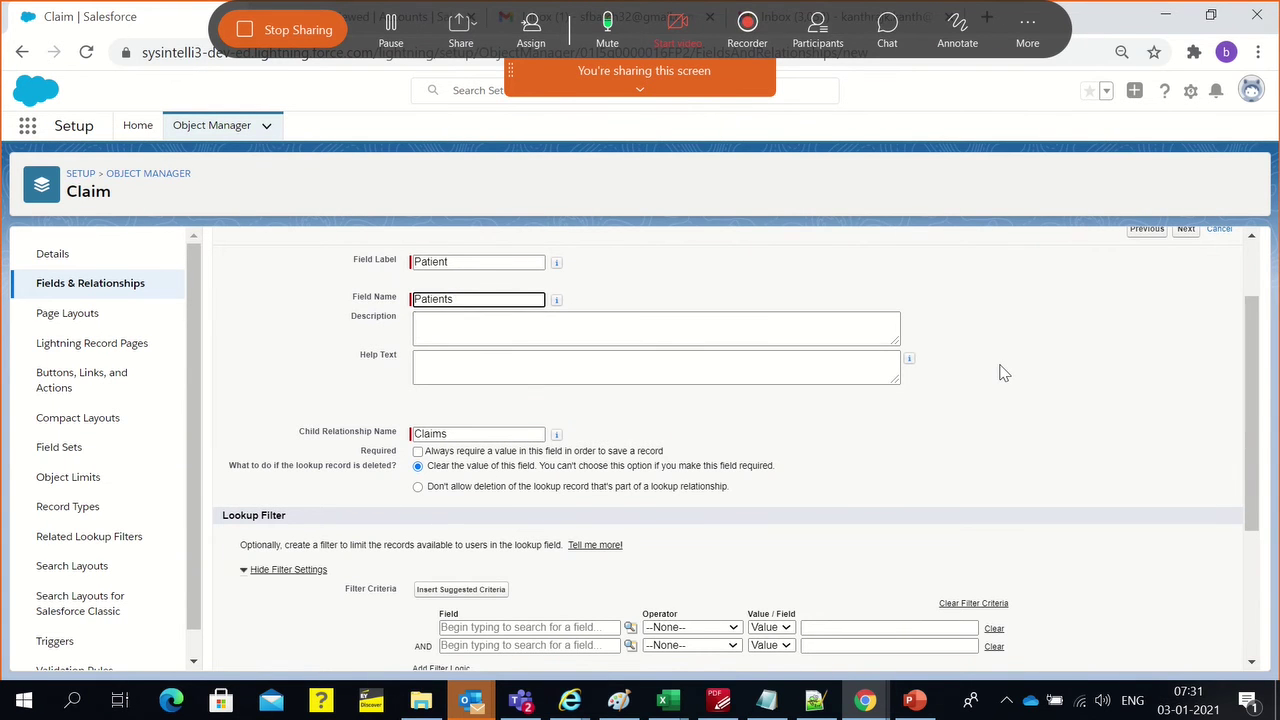
scroll(775, 456, "down", 1)
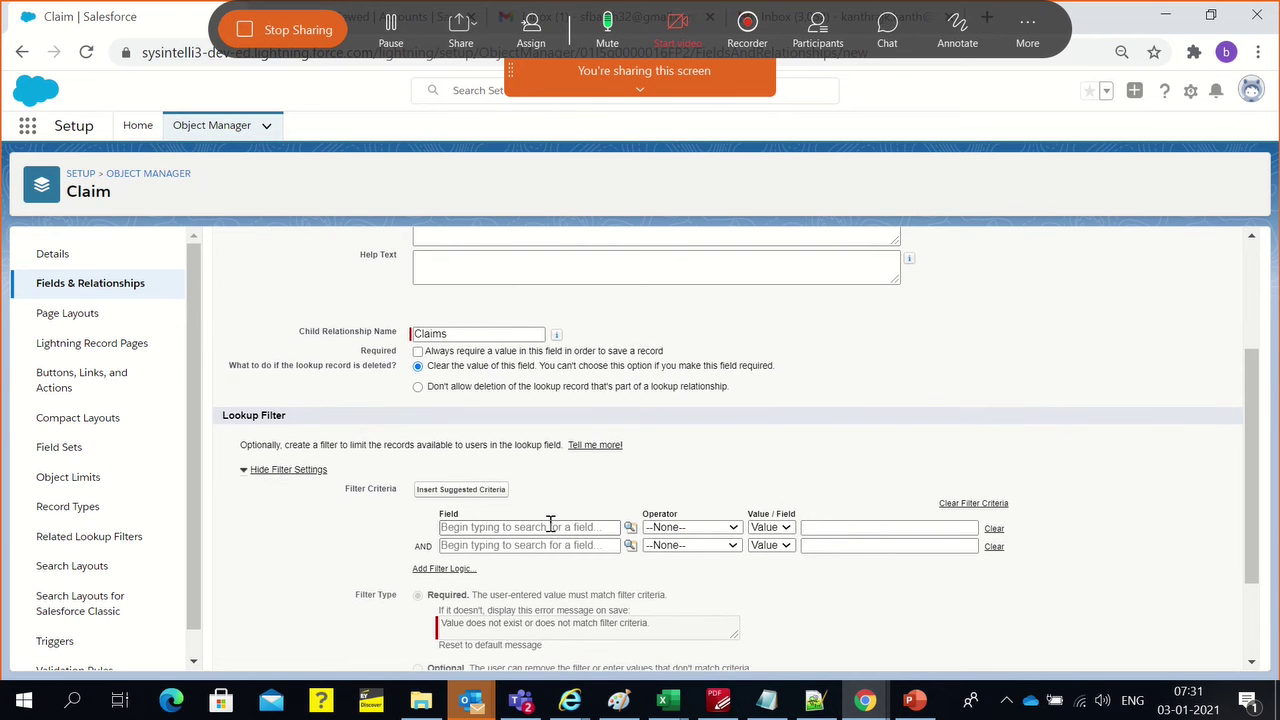
left_click(618, 700)
scroll(555, 308, "up", 2)
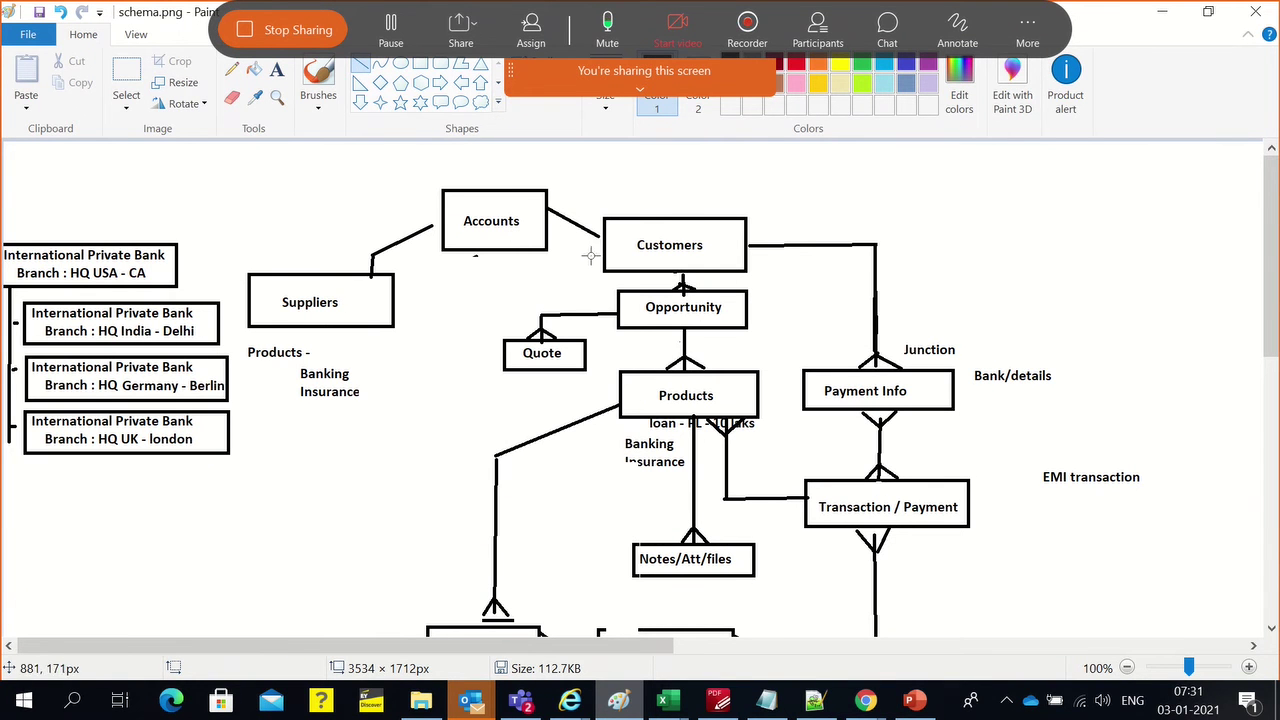
Scroll schema.png to the Register Claim section, then return to the Salesforce form
scroll(654, 374, "down", 3)
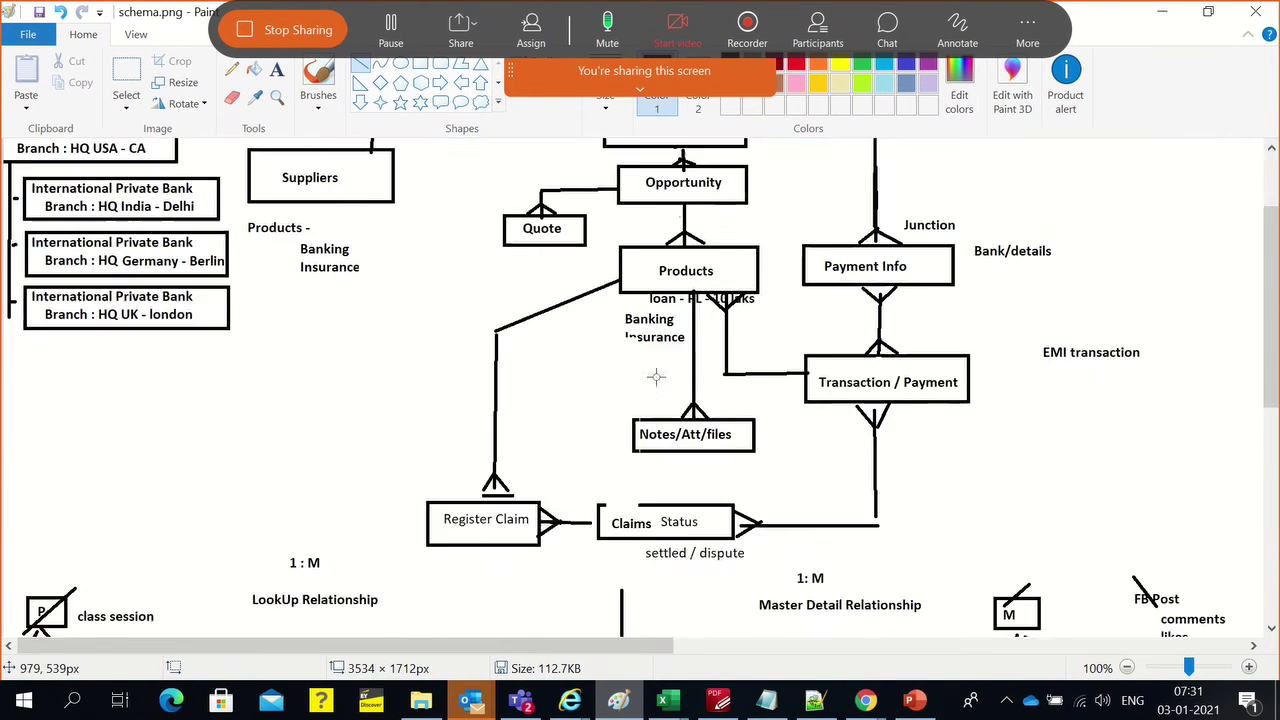
scroll(657, 378, "up", 3)
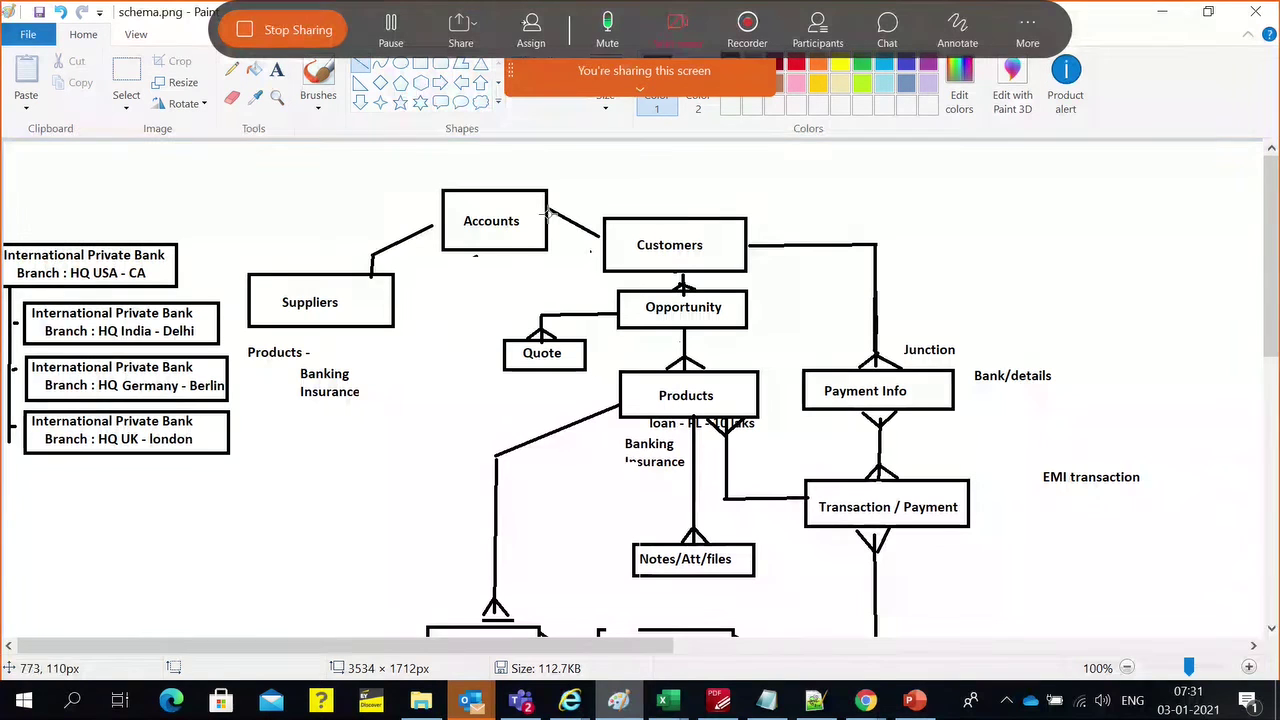
key("alt+Tab")
Tick Required on the Patient lookup so referenced Account records cannot be deleted
scroll(656, 494, "down", 2)
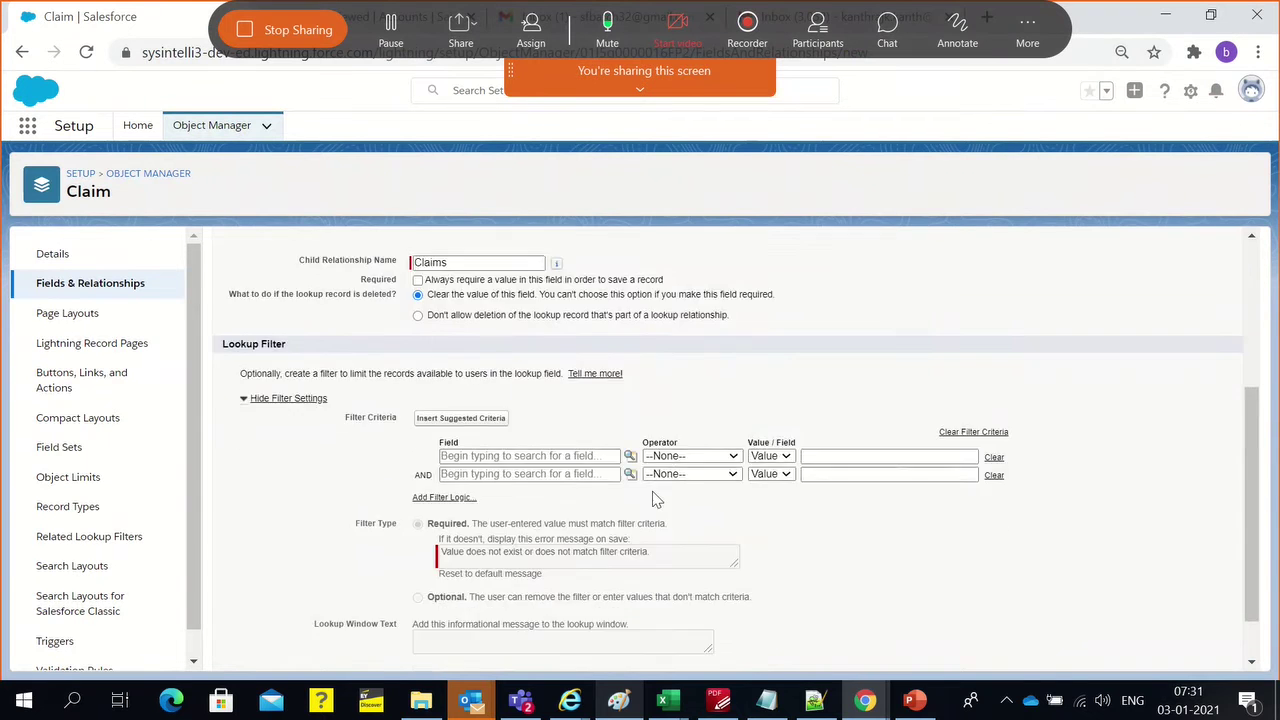
scroll(542, 479, "up", 1)
scroll(541, 479, "up", 3)
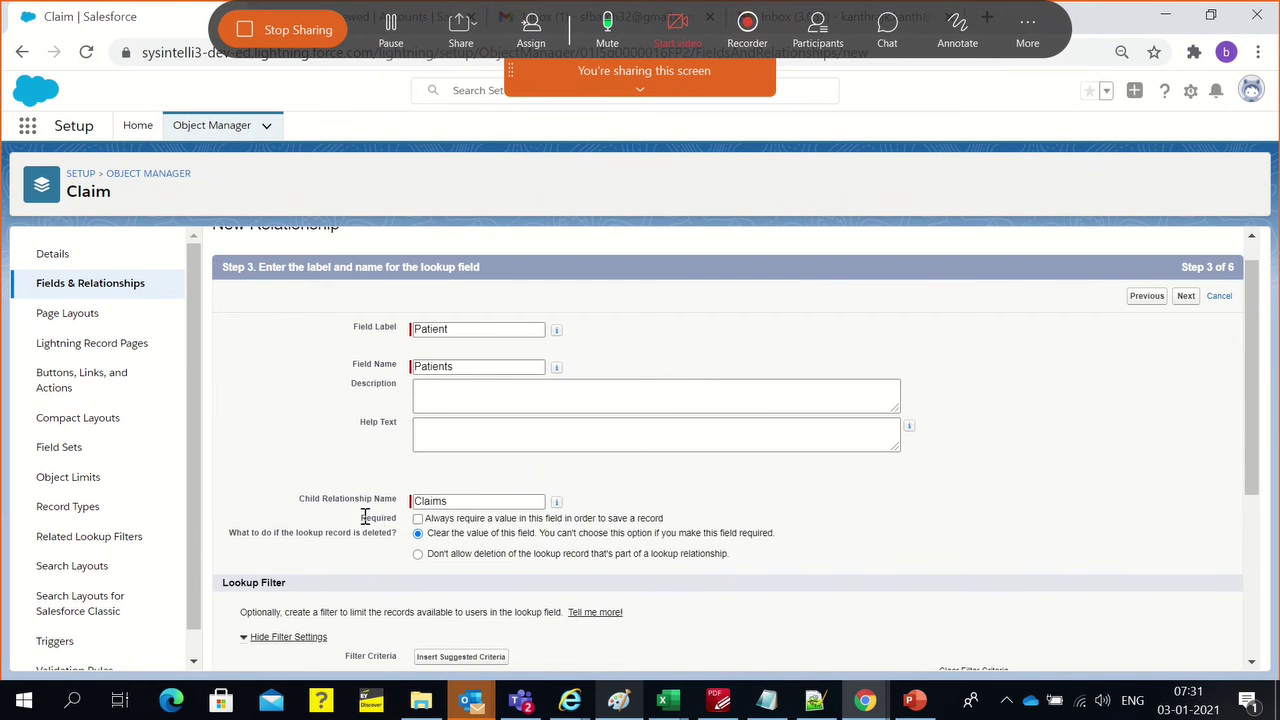
left_click_drag(426, 518, 683, 530)
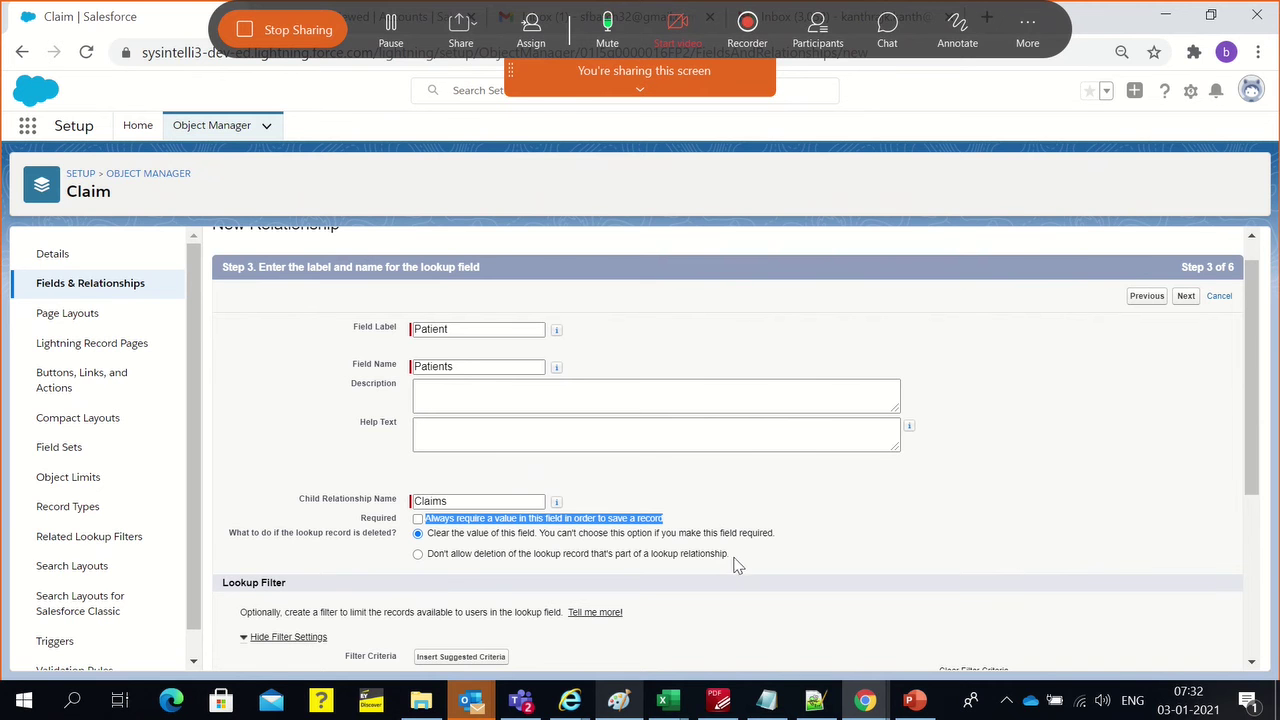
left_click(706, 520)
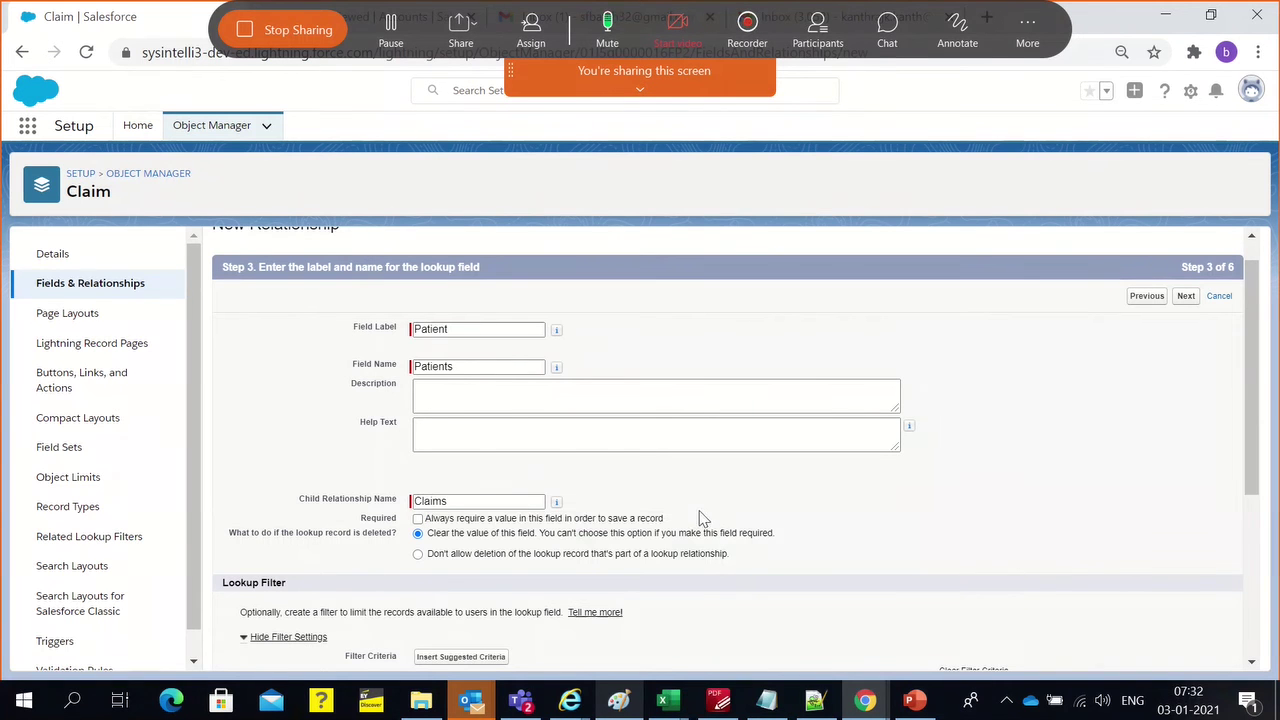
triple_click(594, 521)
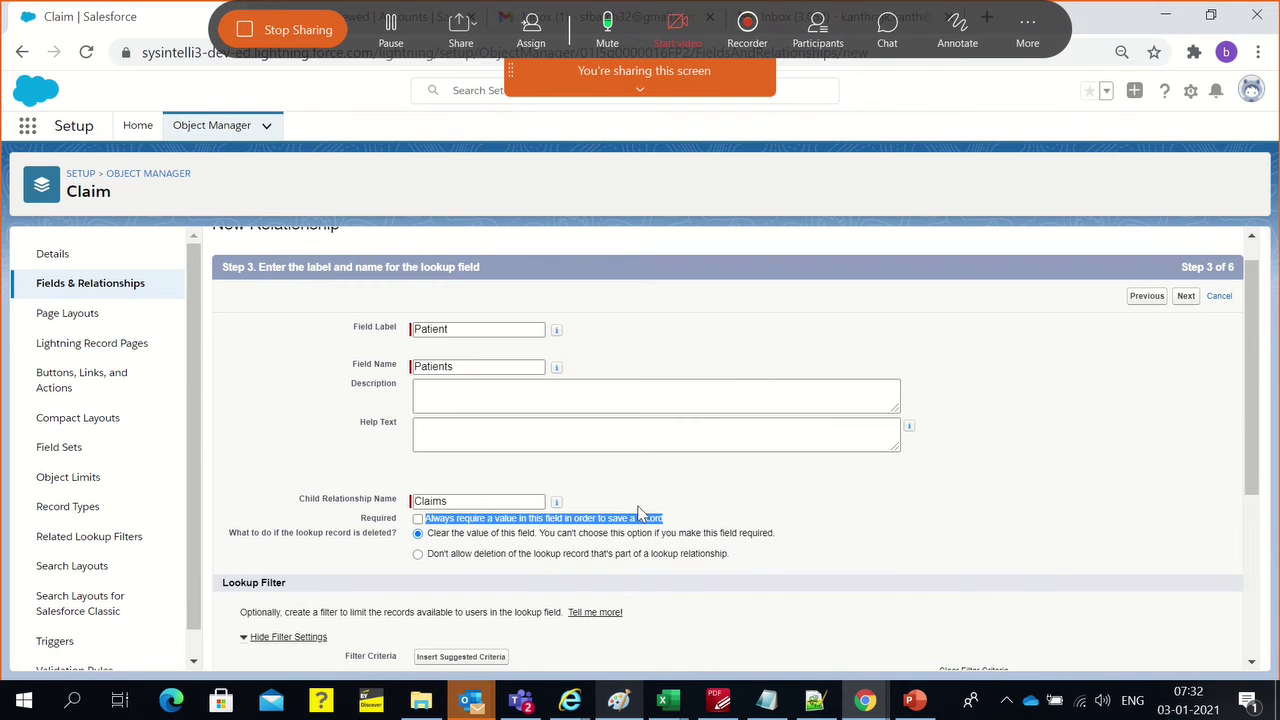
scroll(311, 381, "up", 1)
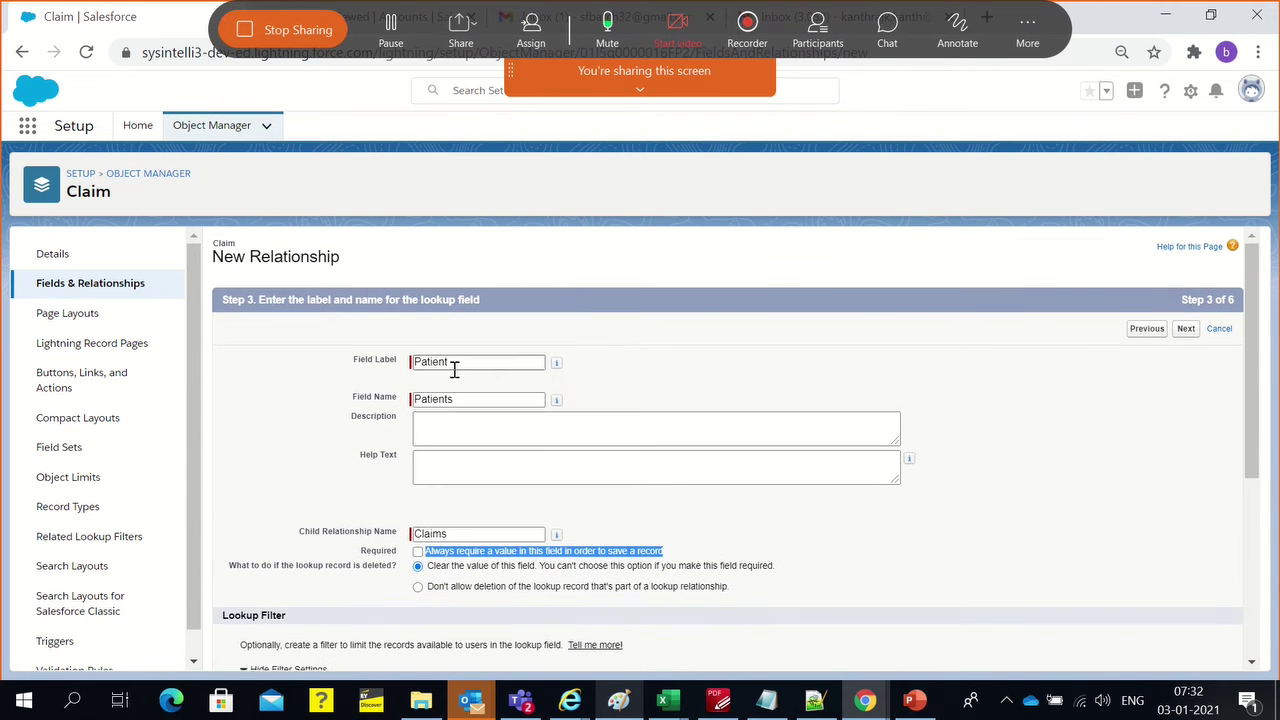
left_click(427, 551)
left_click(240, 483)
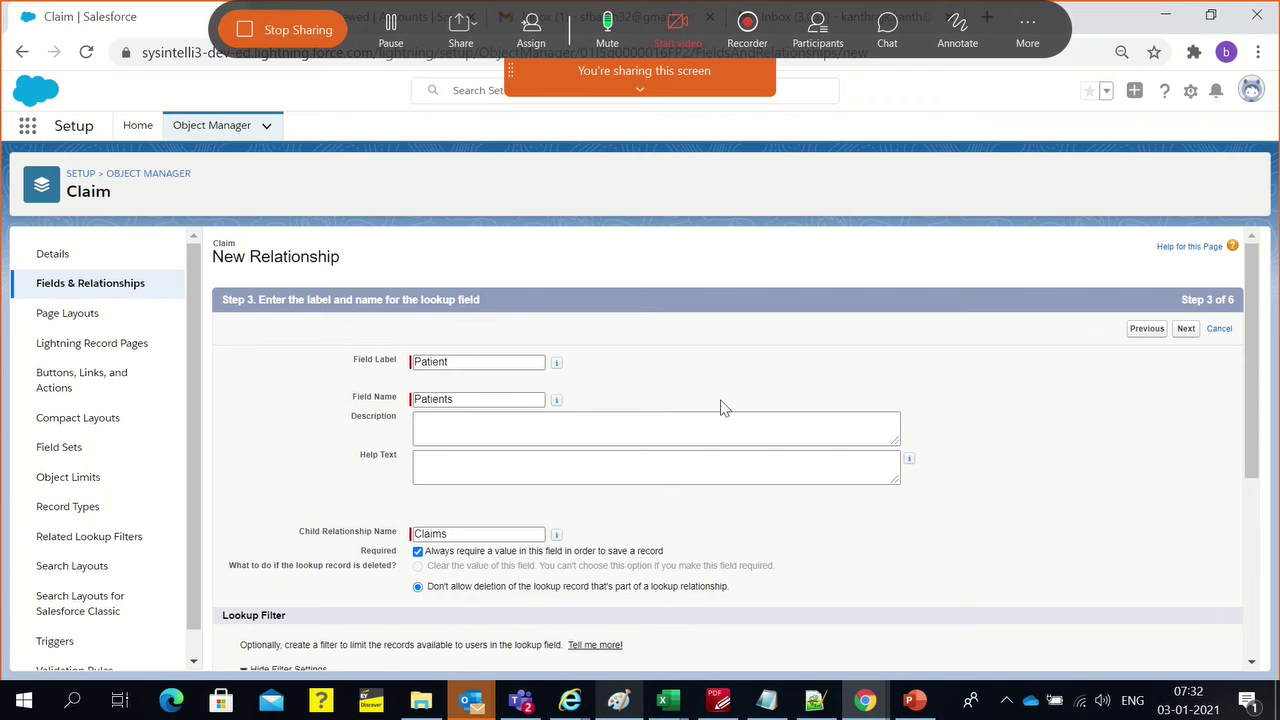
scroll(568, 546, "down", 2)
double_click(374, 353)
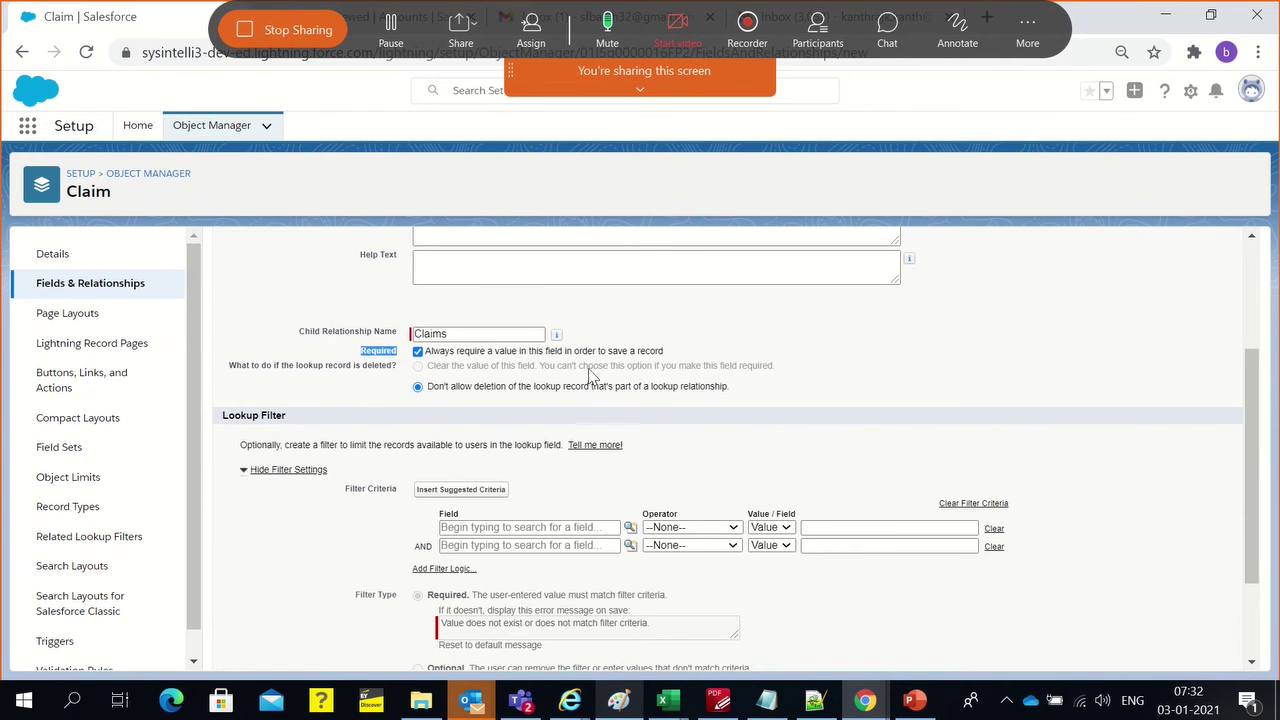
scroll(486, 378, "up", 3)
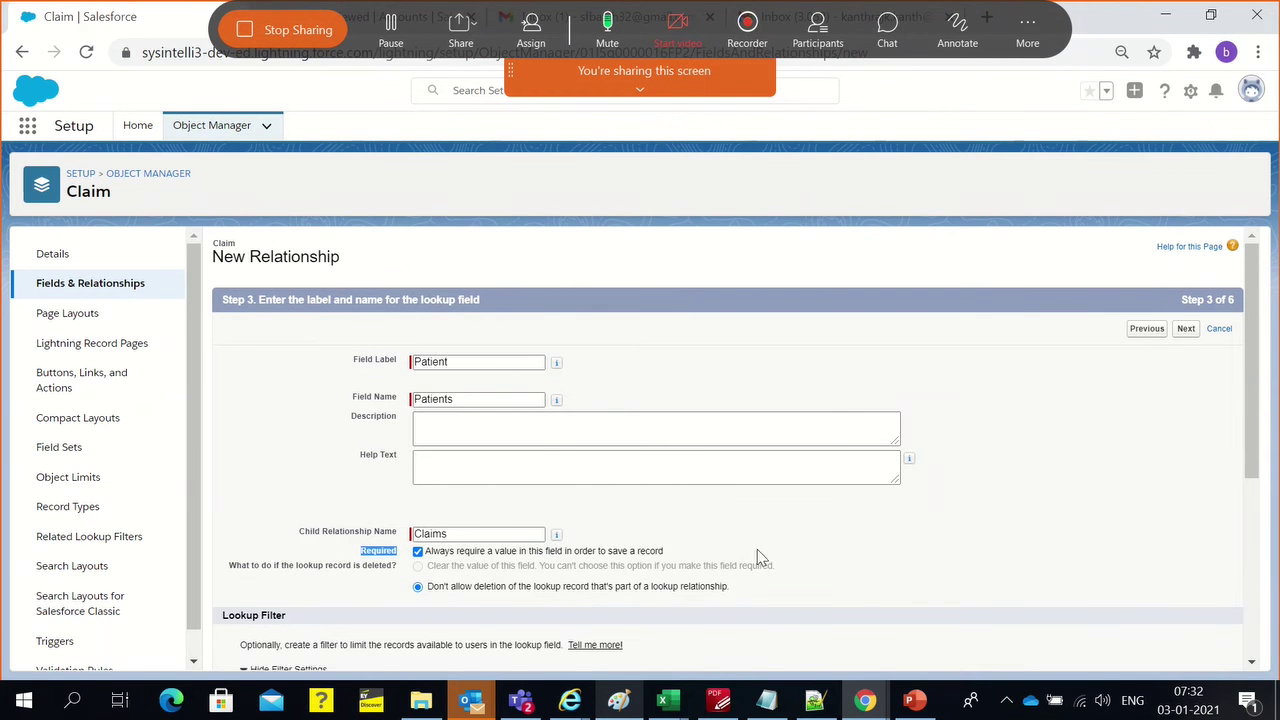
Read the lookup versus master-detail notes in Paint, then return to the Salesforce wizard
left_click(618, 700)
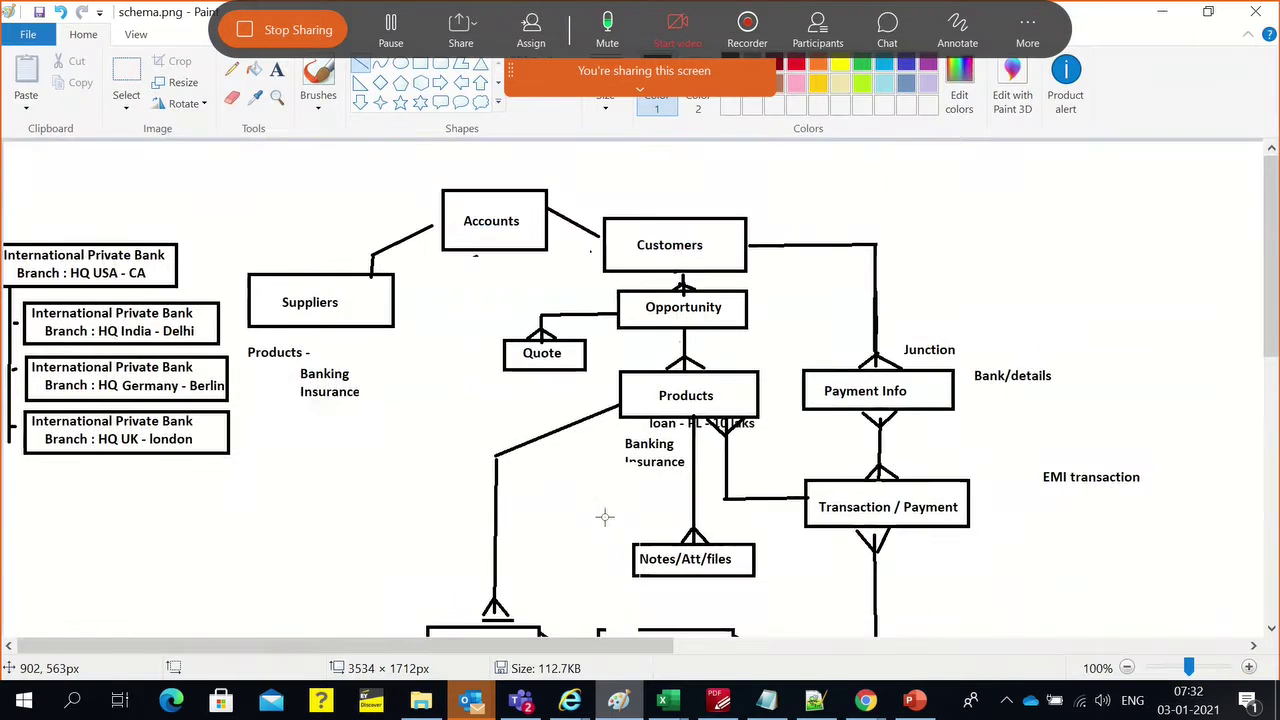
scroll(604, 517, "up", 10)
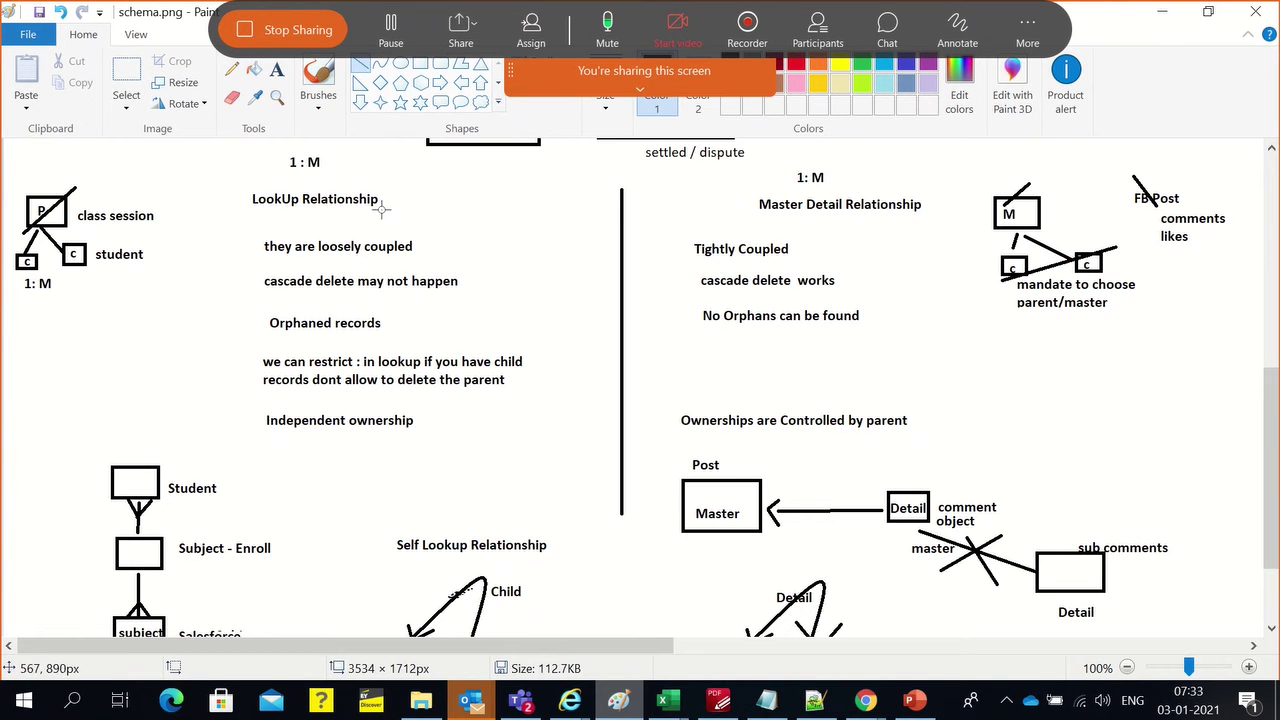
key("alt+Tab")
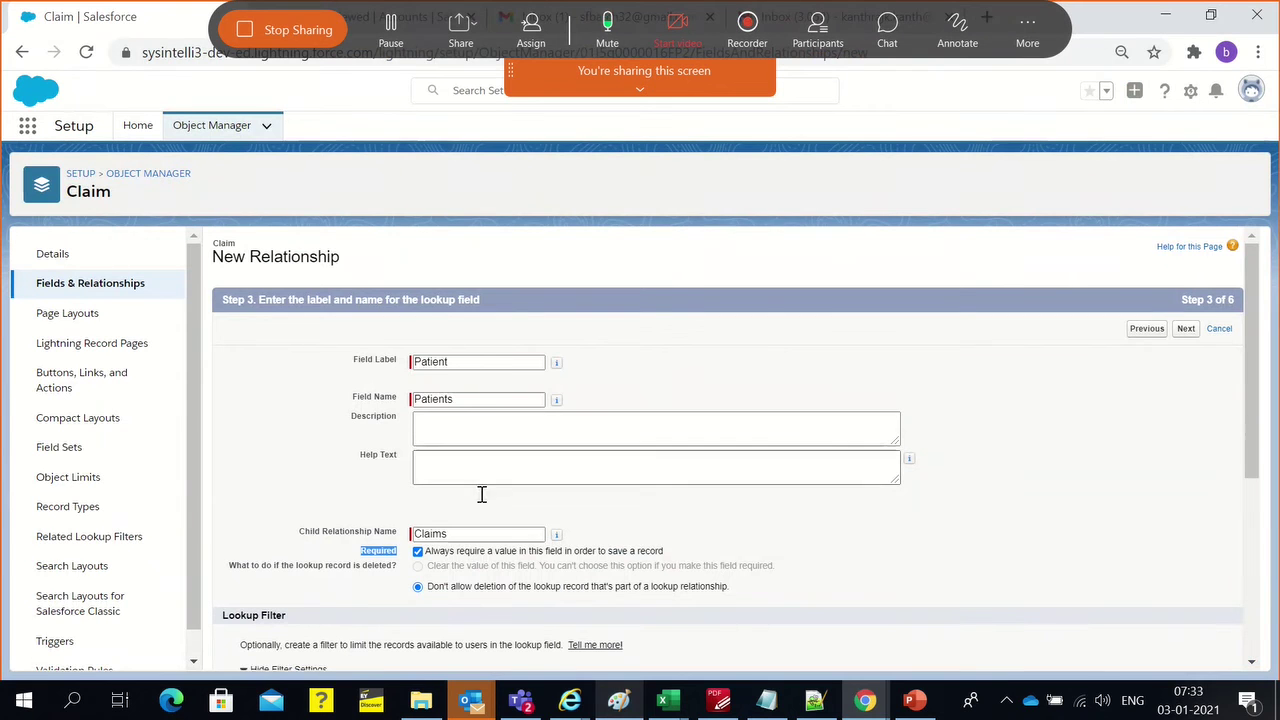
Step the Claim relationship wizard back from Step 3 to Step 1
triple_click(552, 551)
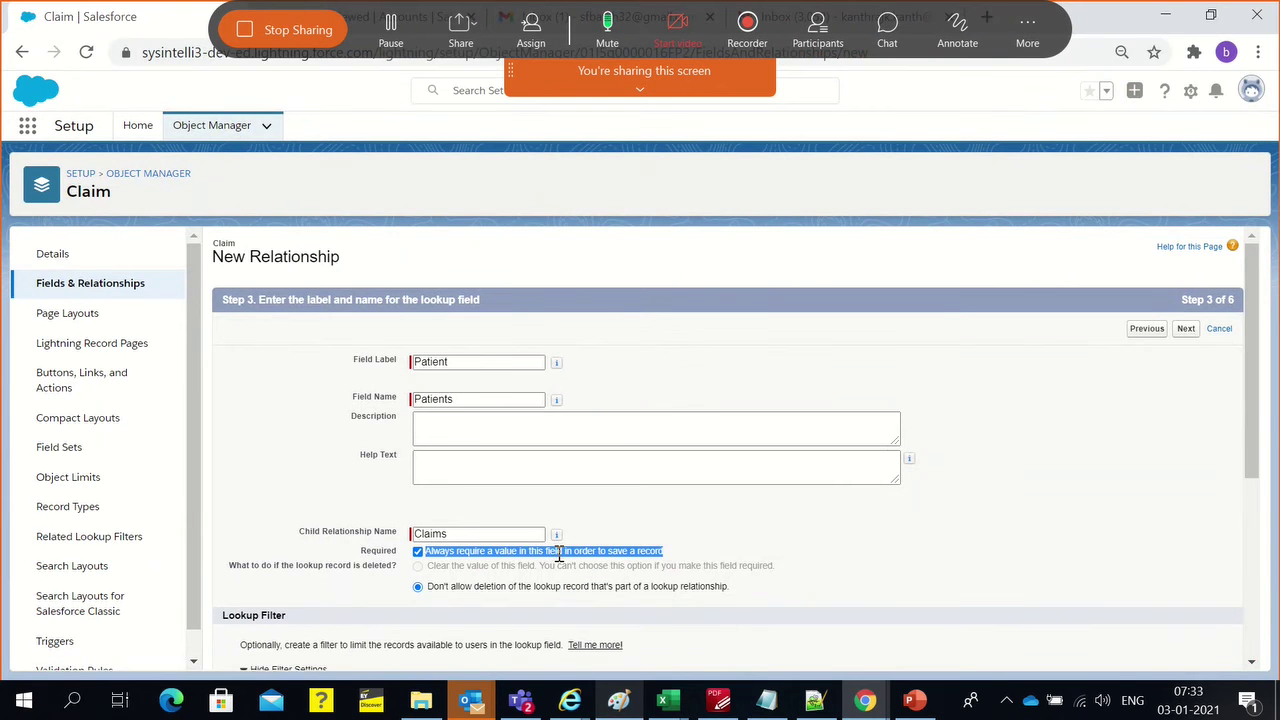
left_click(704, 537)
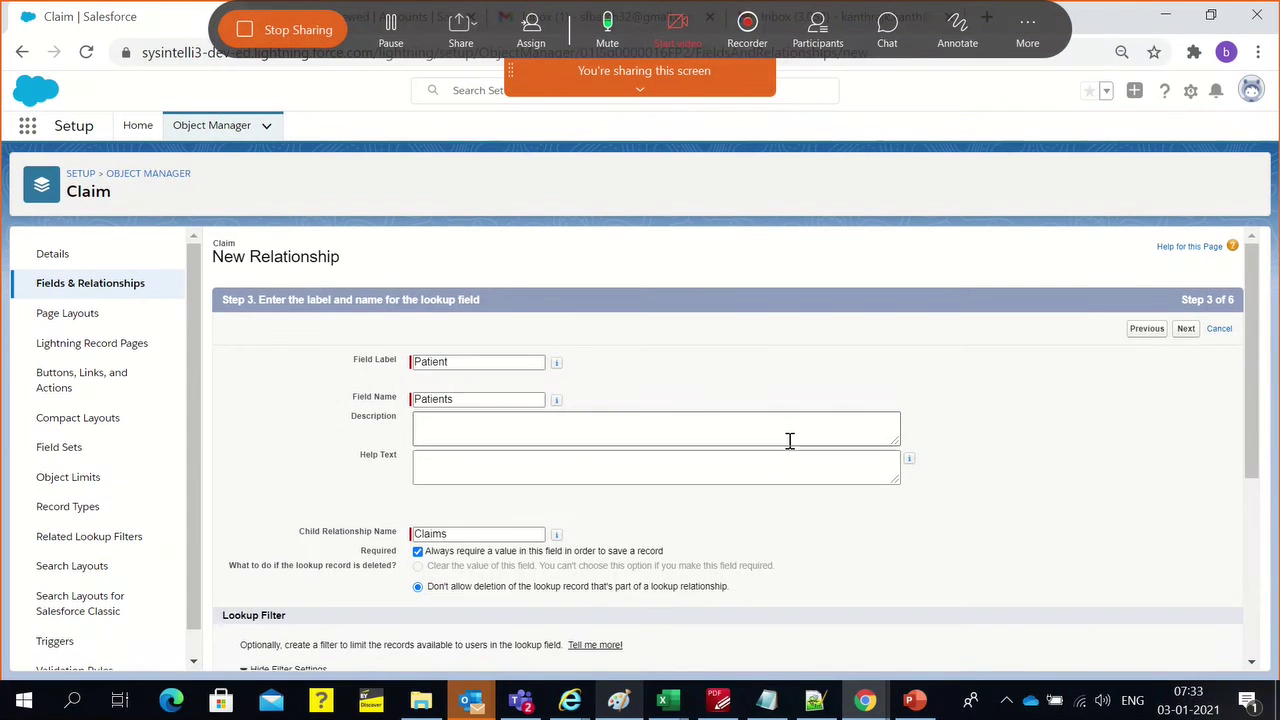
left_click(1146, 328)
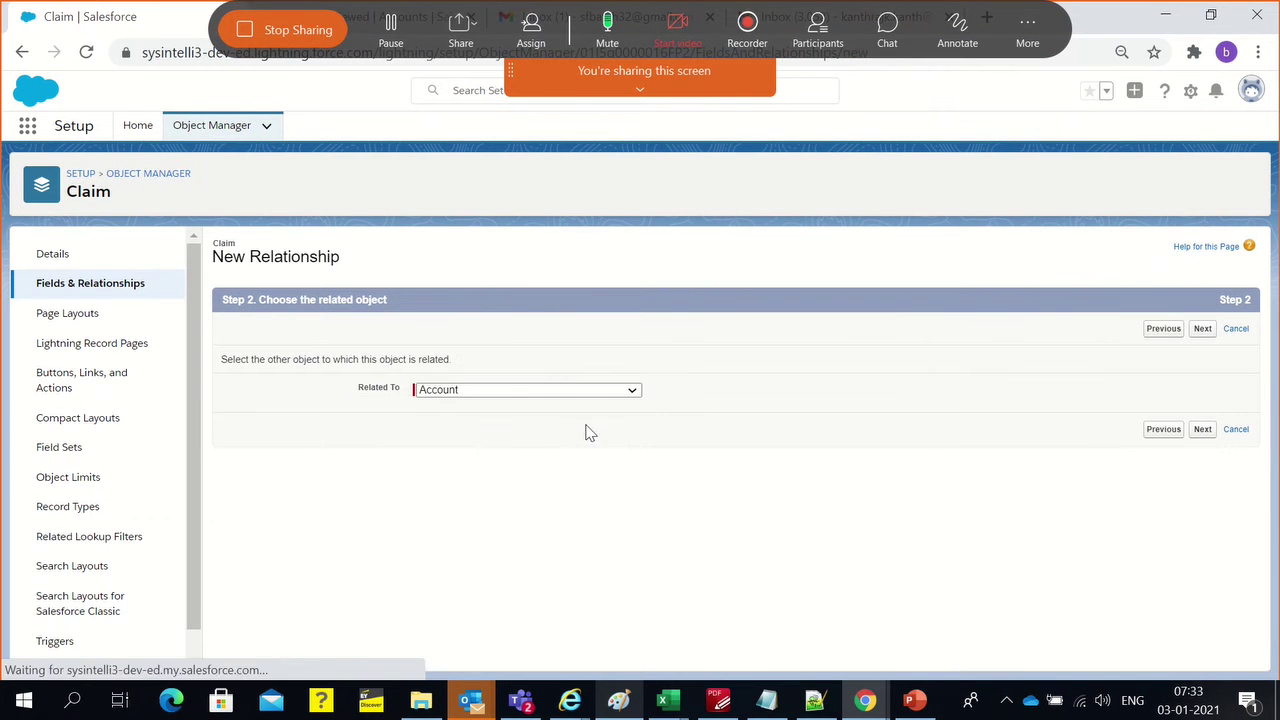
left_click(466, 393)
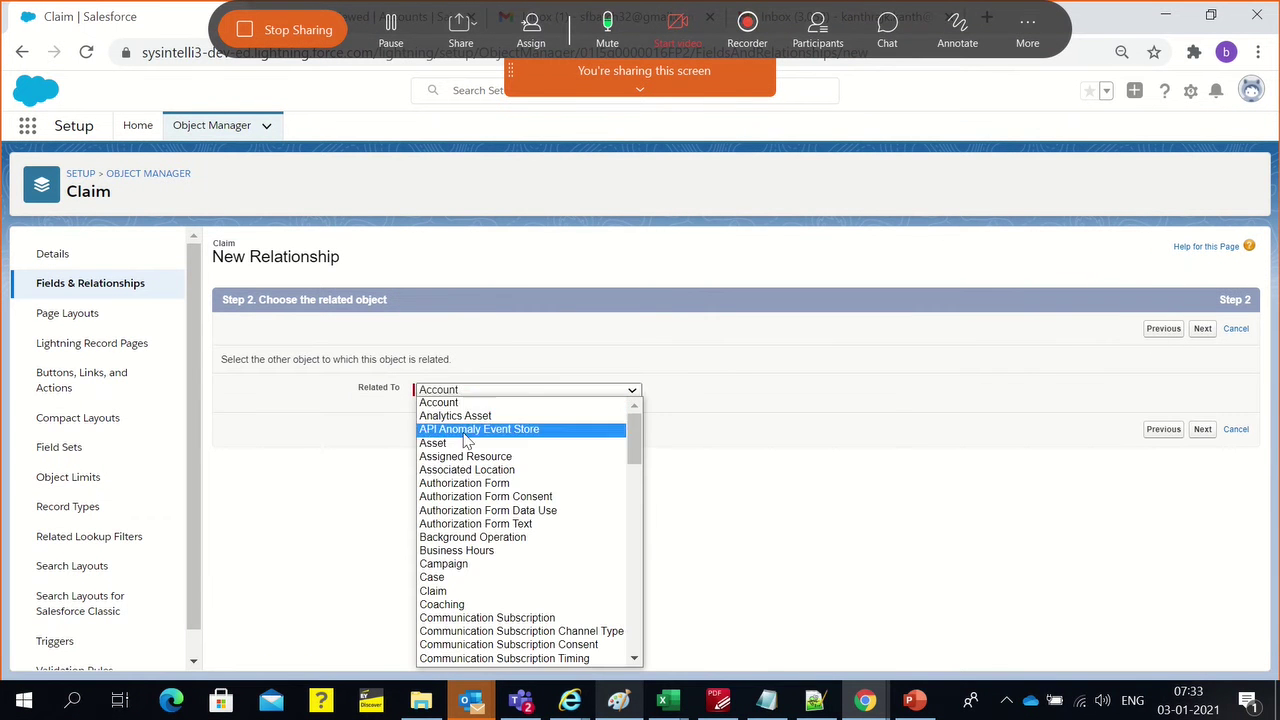
left_click(1180, 333)
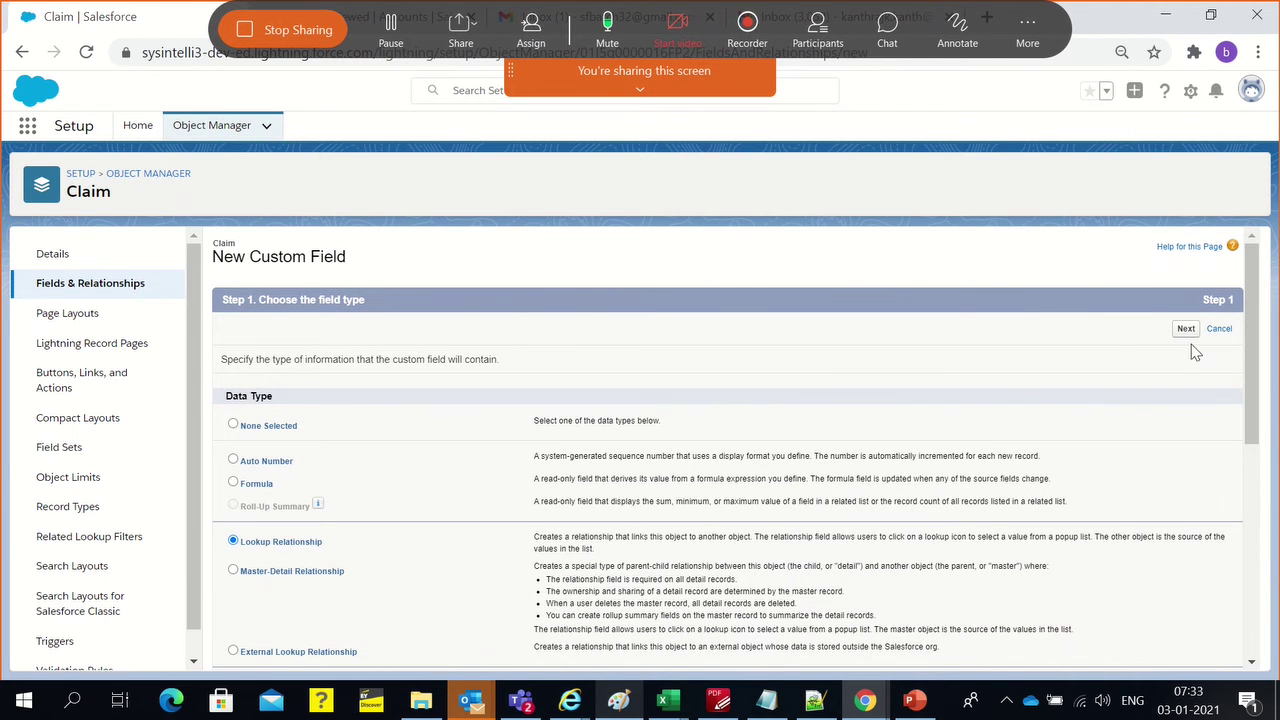
Review the Lookup Relationship description, keep it selected, and continue to Step 2
double_click(102, 192)
left_click_drag(531, 542, 1096, 540)
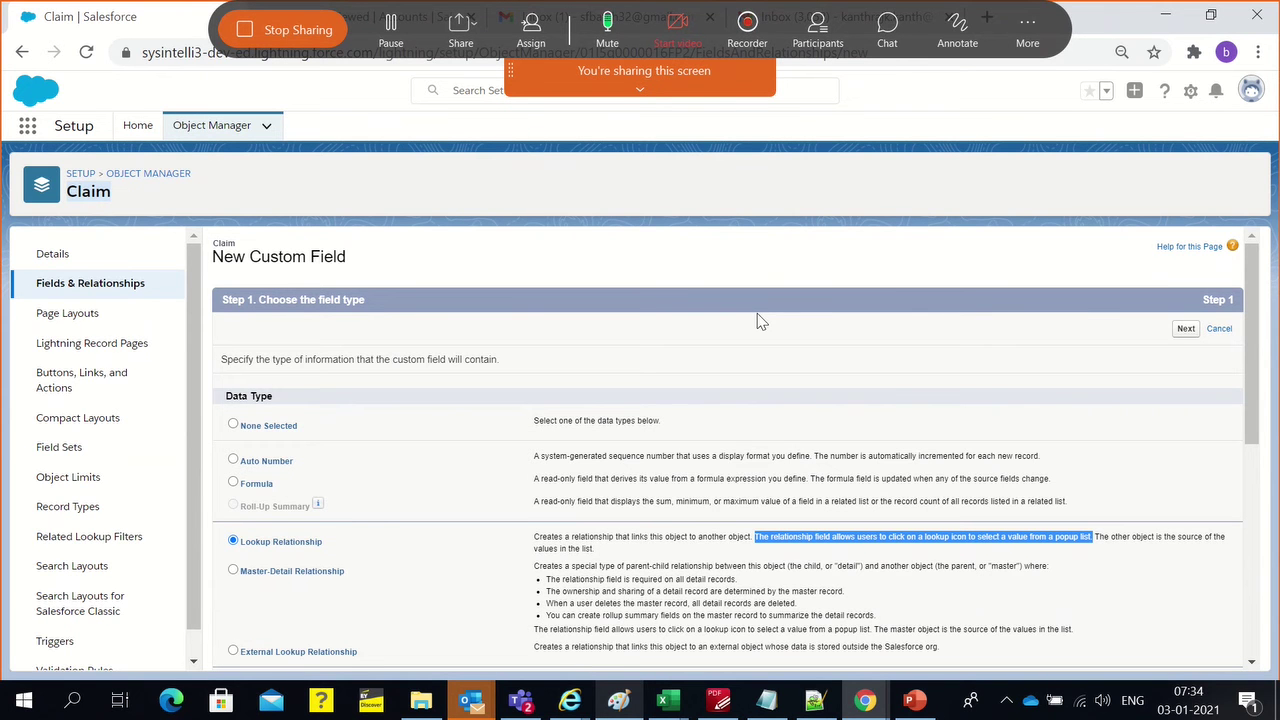
left_click(1102, 538)
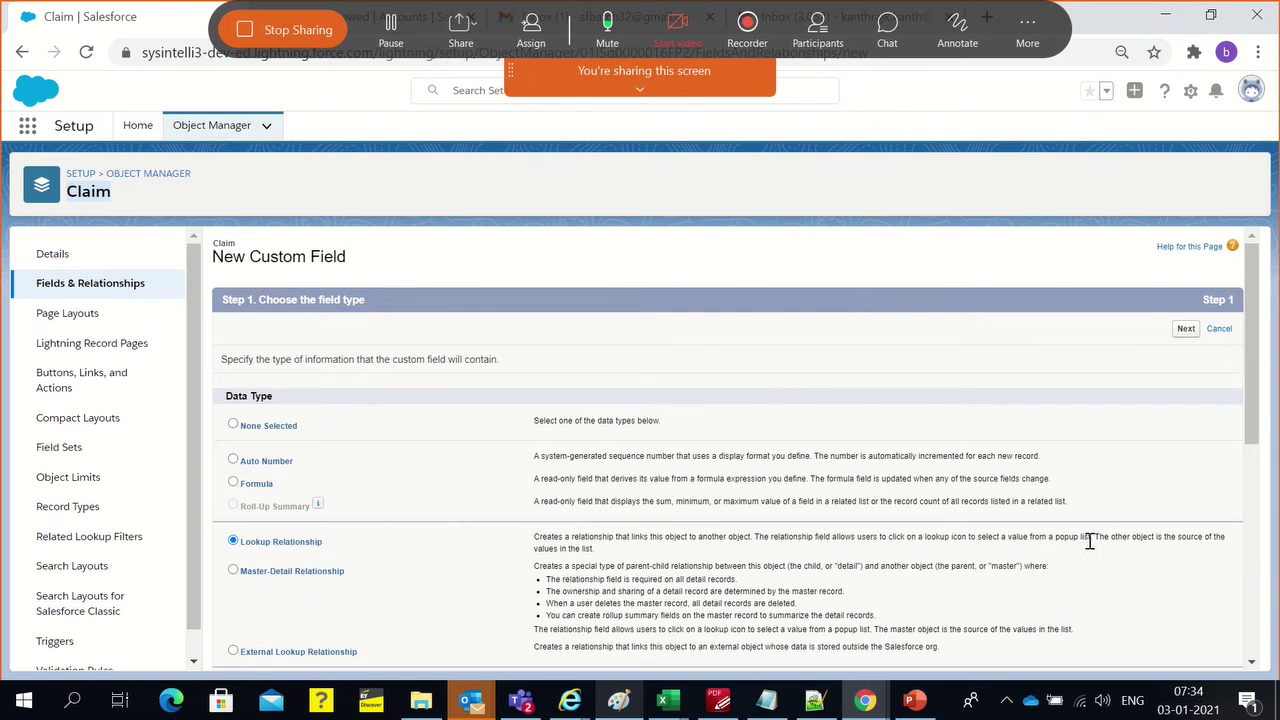
double_click(552, 551)
left_click(553, 555)
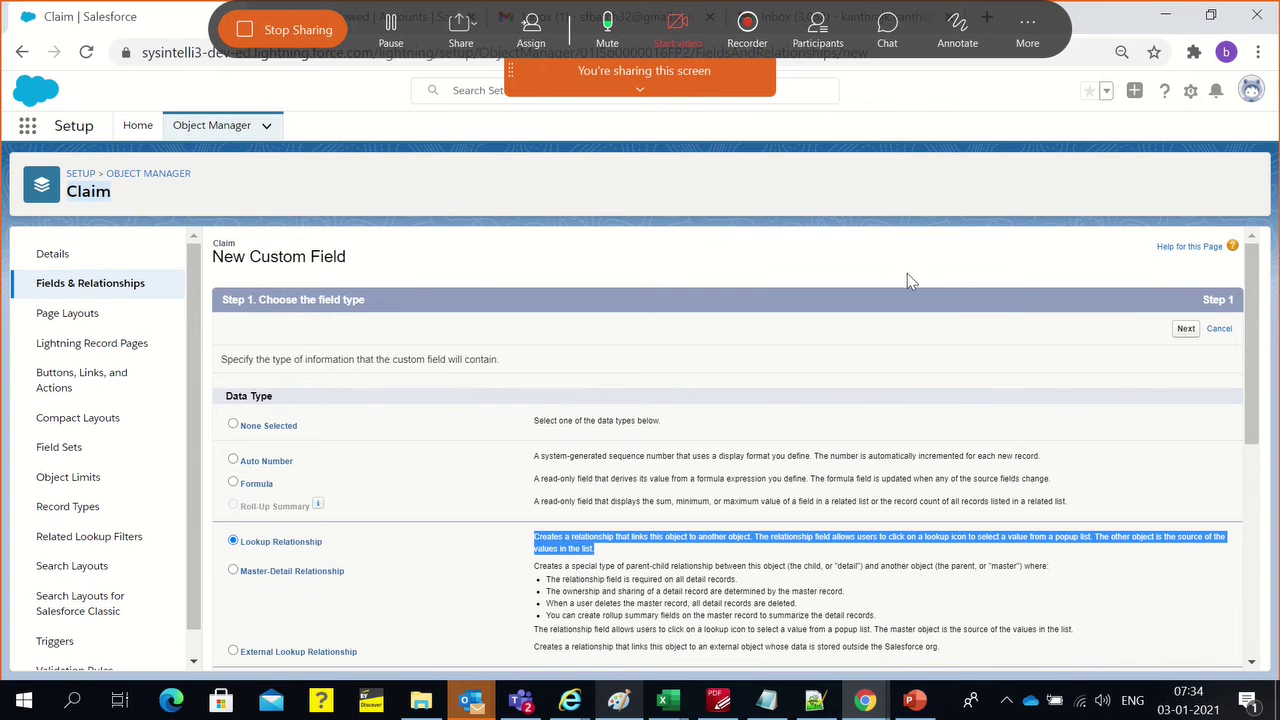
left_click(761, 415)
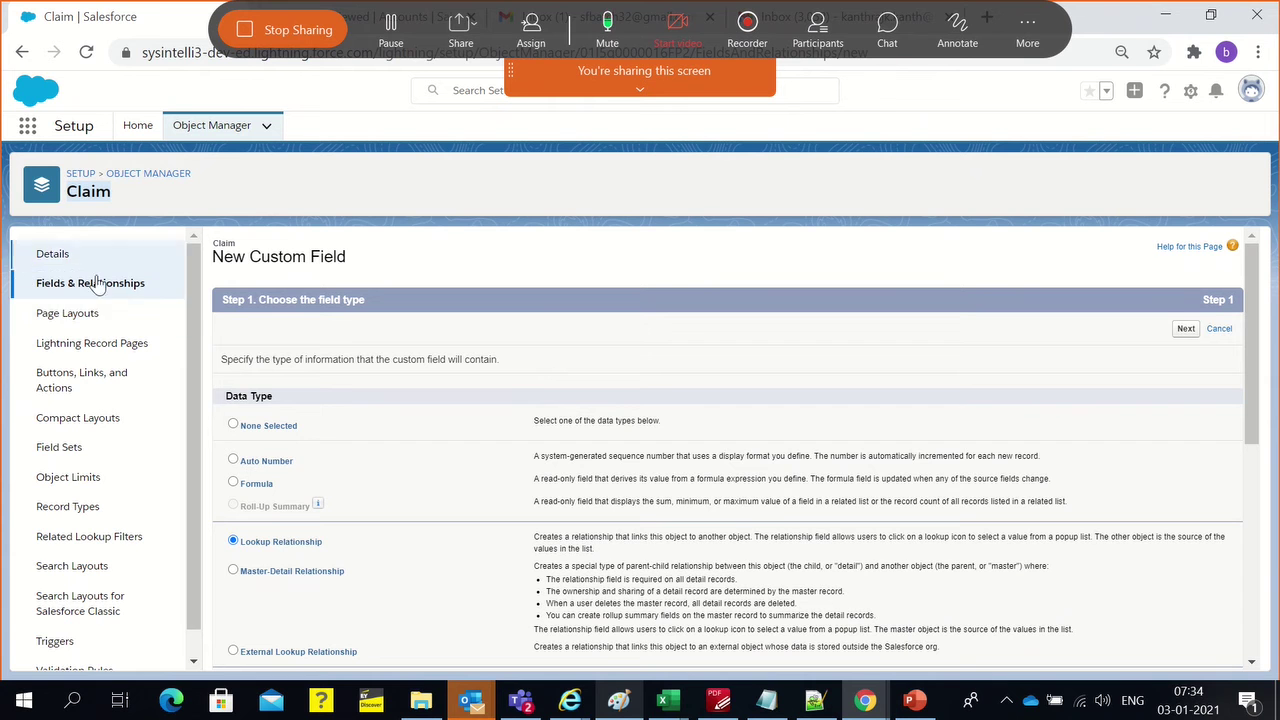
left_click(1184, 331)
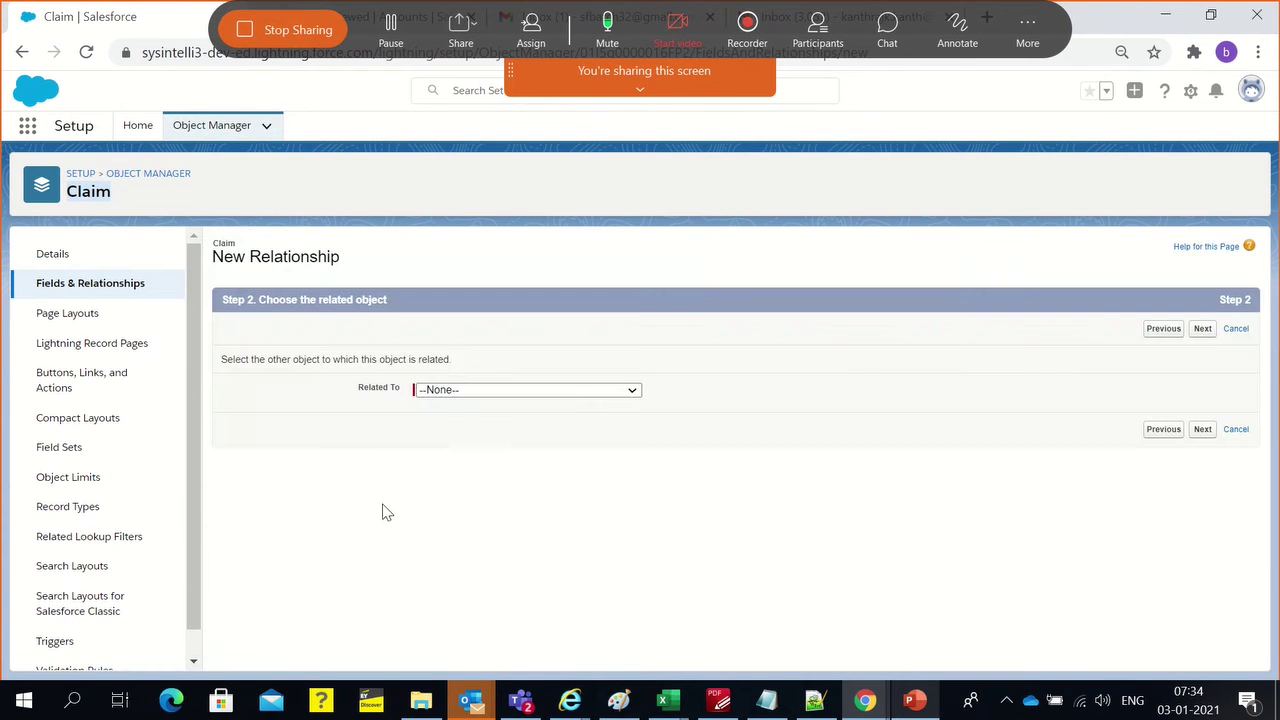
Set Related To to Account and continue to Step 3 with label Patient
left_click(448, 391)
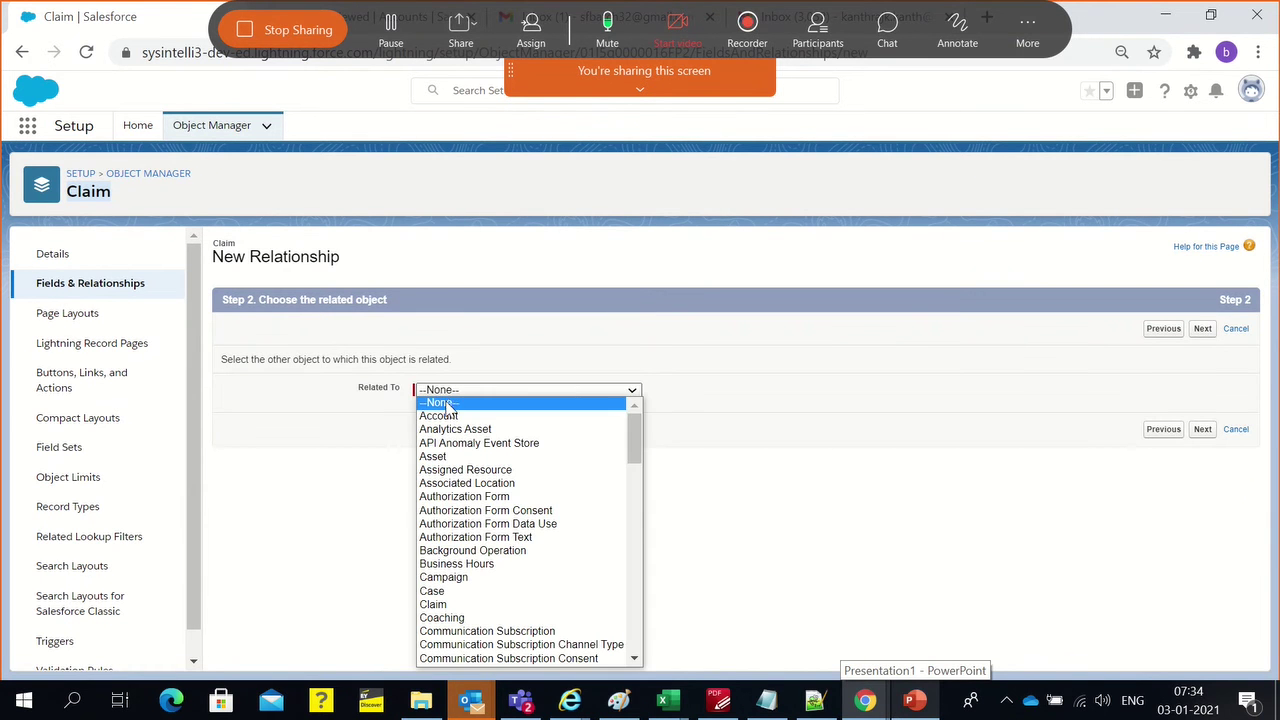
left_click(447, 418)
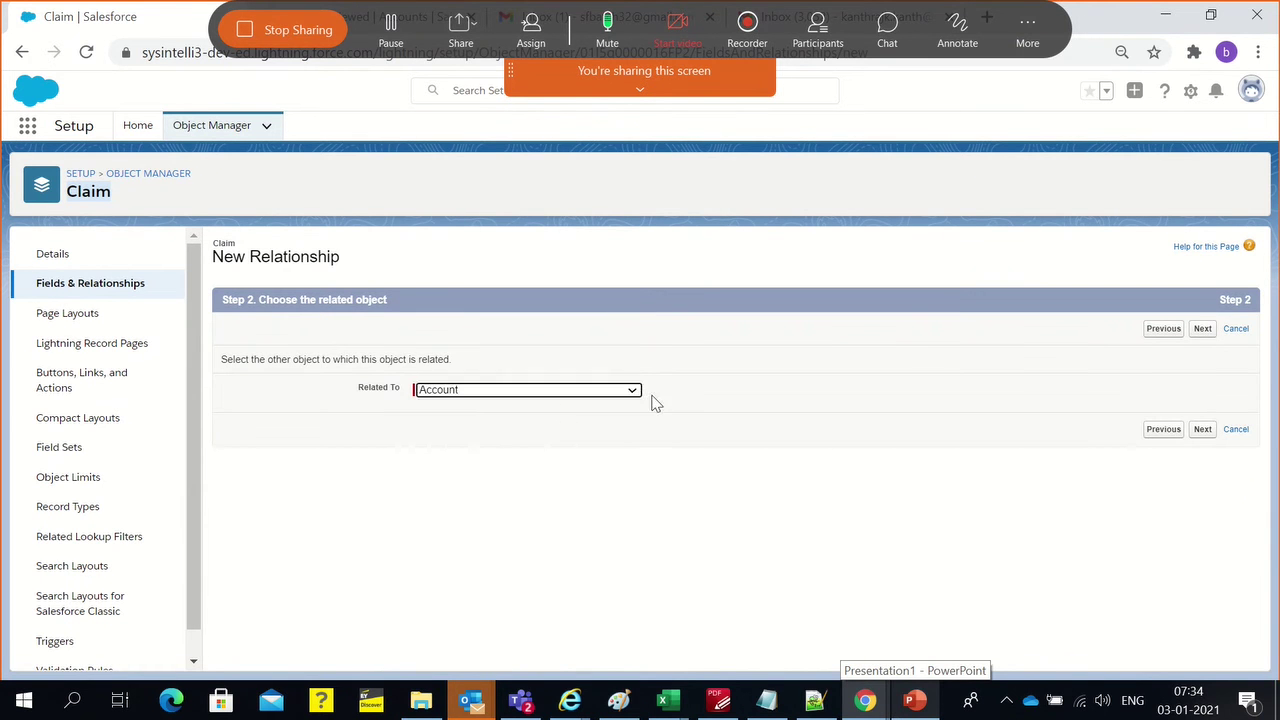
left_click(1203, 330)
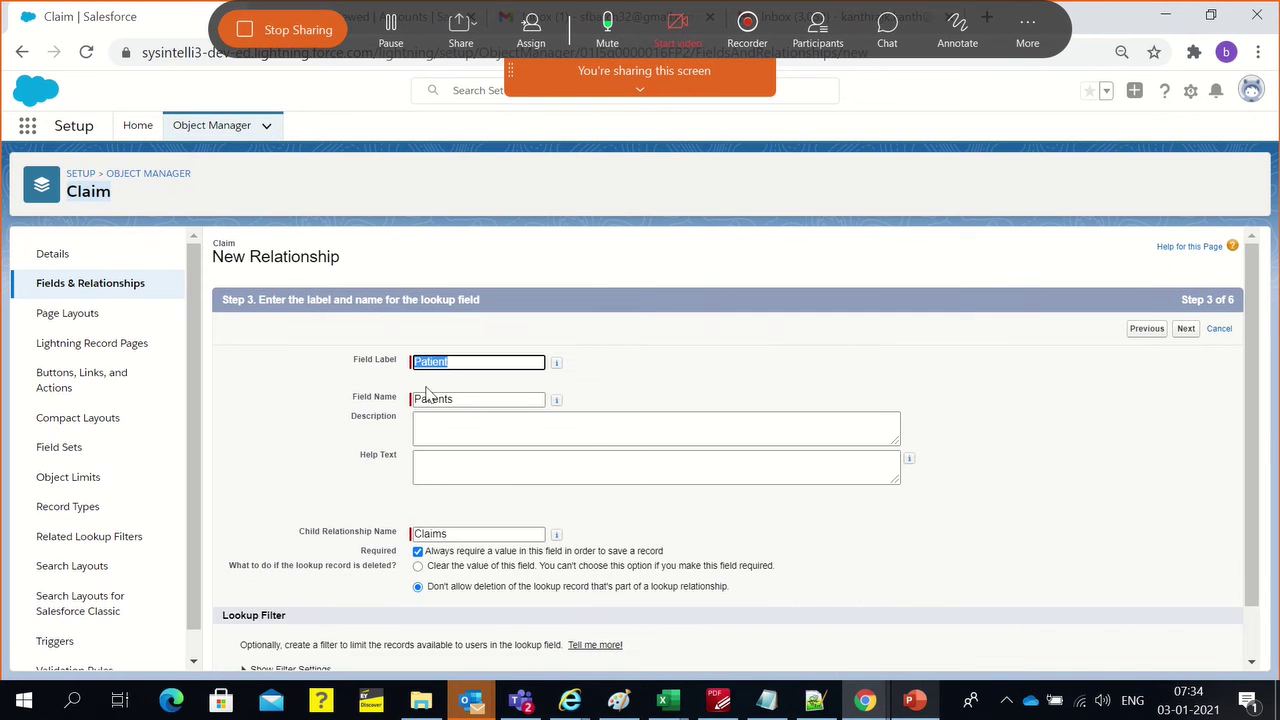
double_click(467, 366)
left_click(796, 338)
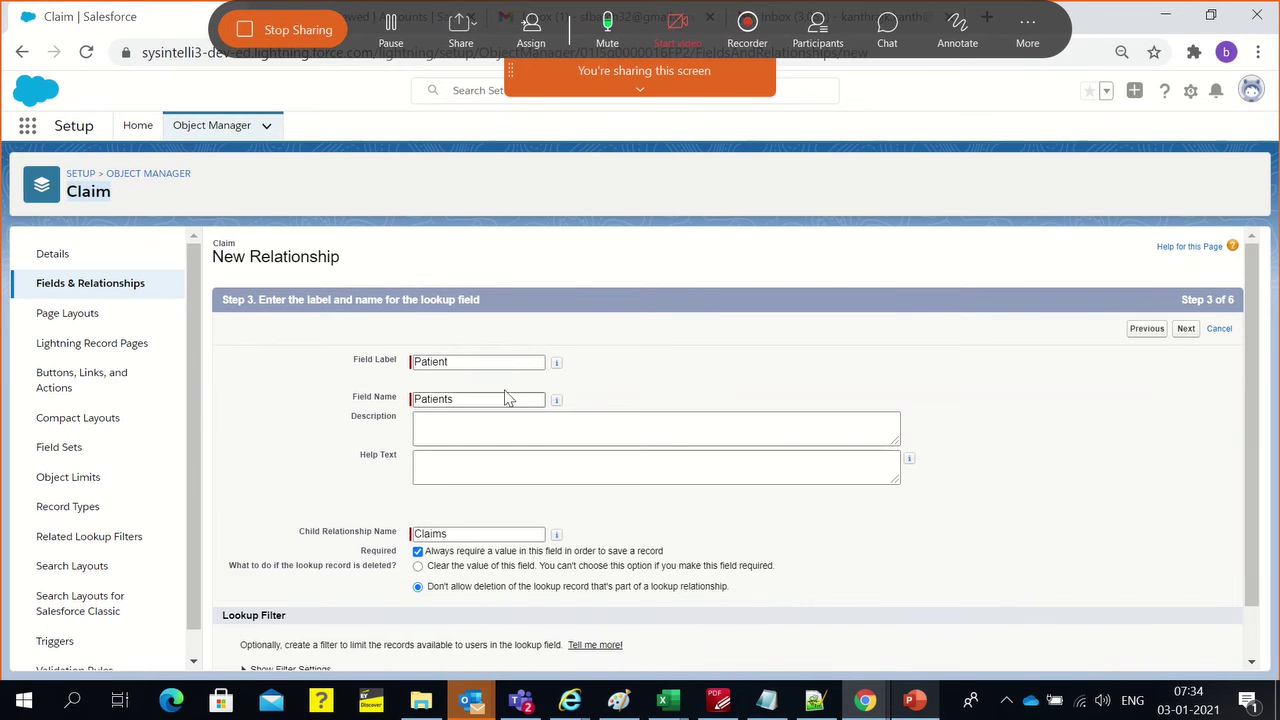
Review the Step 3 details while muting and unmuting the meeting microphone
scroll(546, 430, "down", 1)
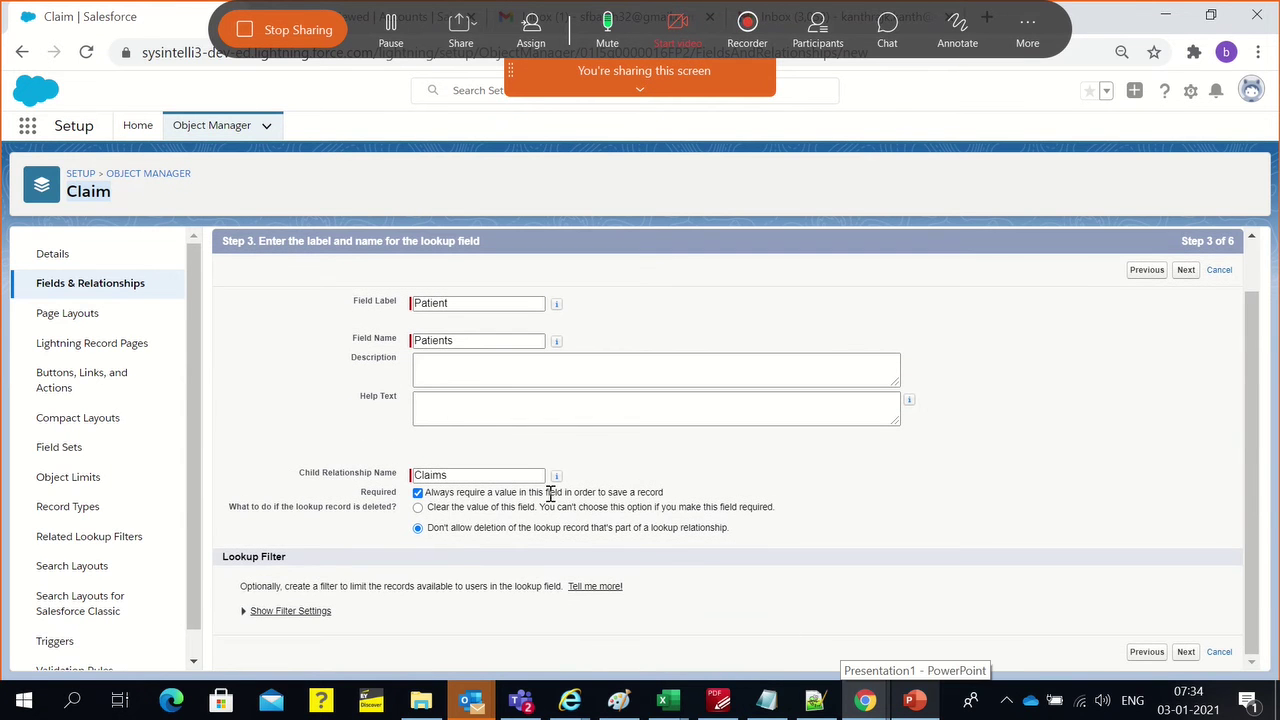
scroll(580, 480, "up", 1)
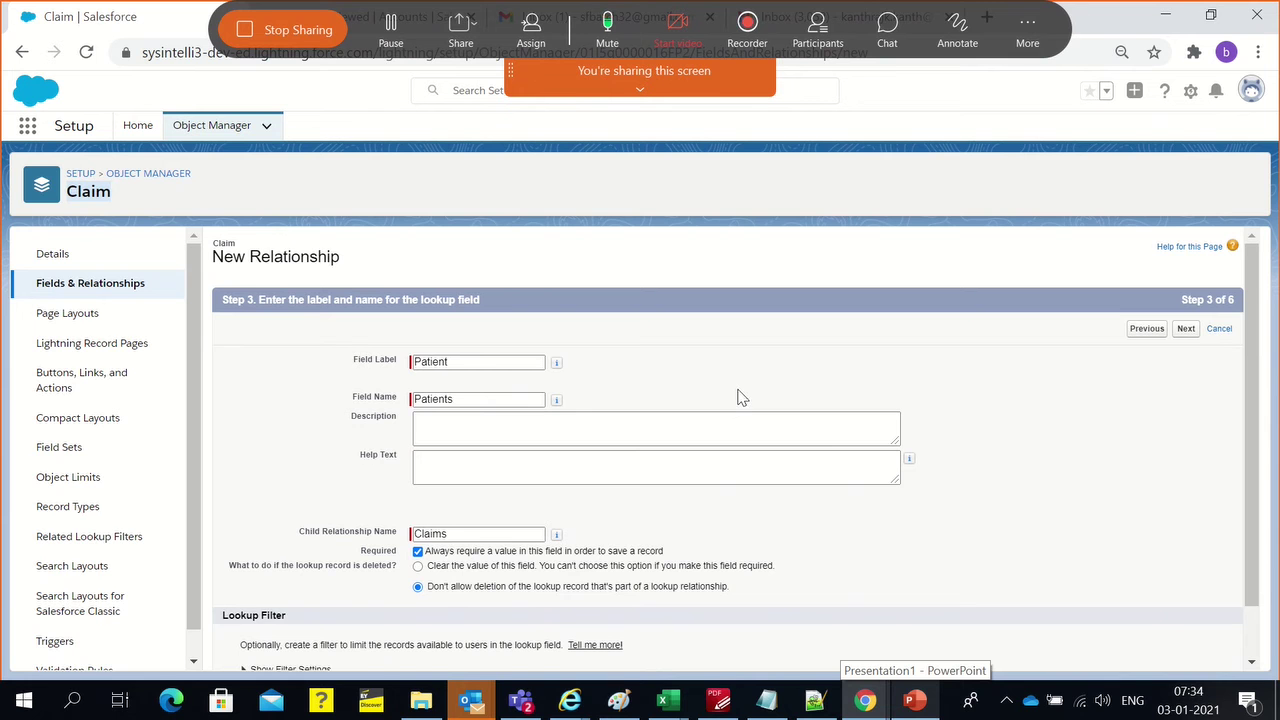
scroll(910, 593, "down", 1)
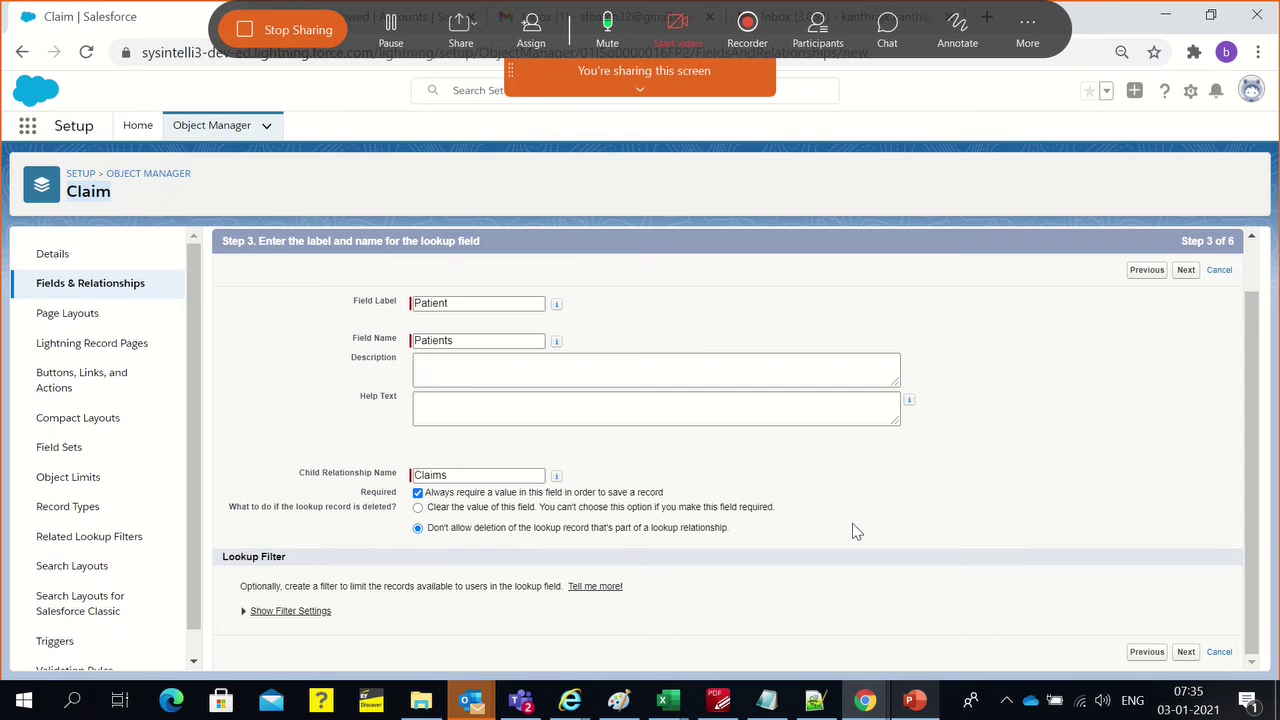
key("alt+a")
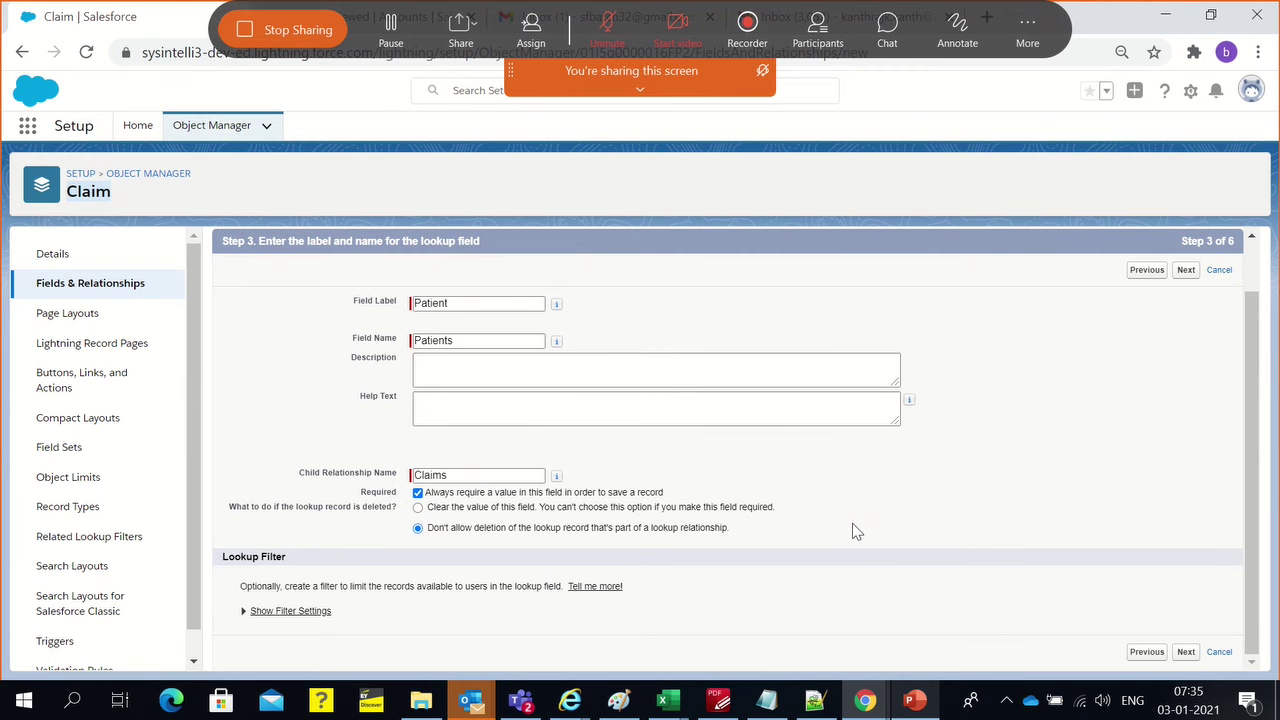
key("ctrl+m")
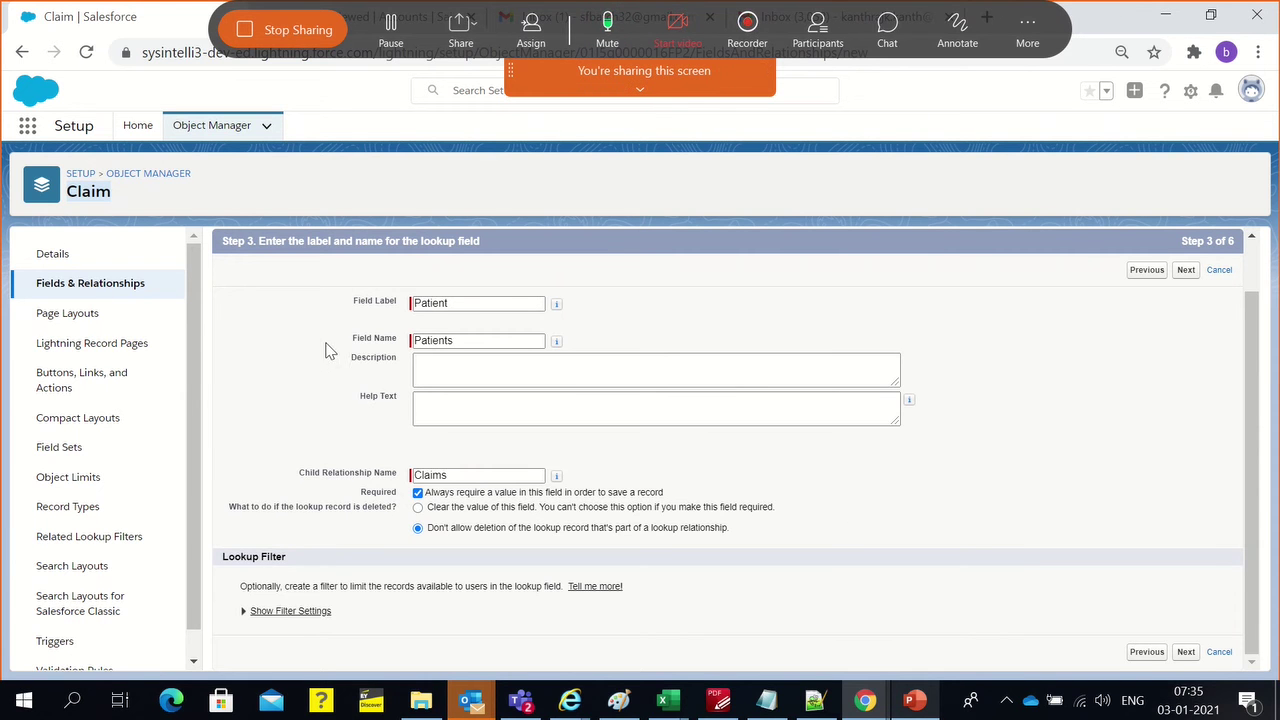
scroll(318, 345, "up", 1)
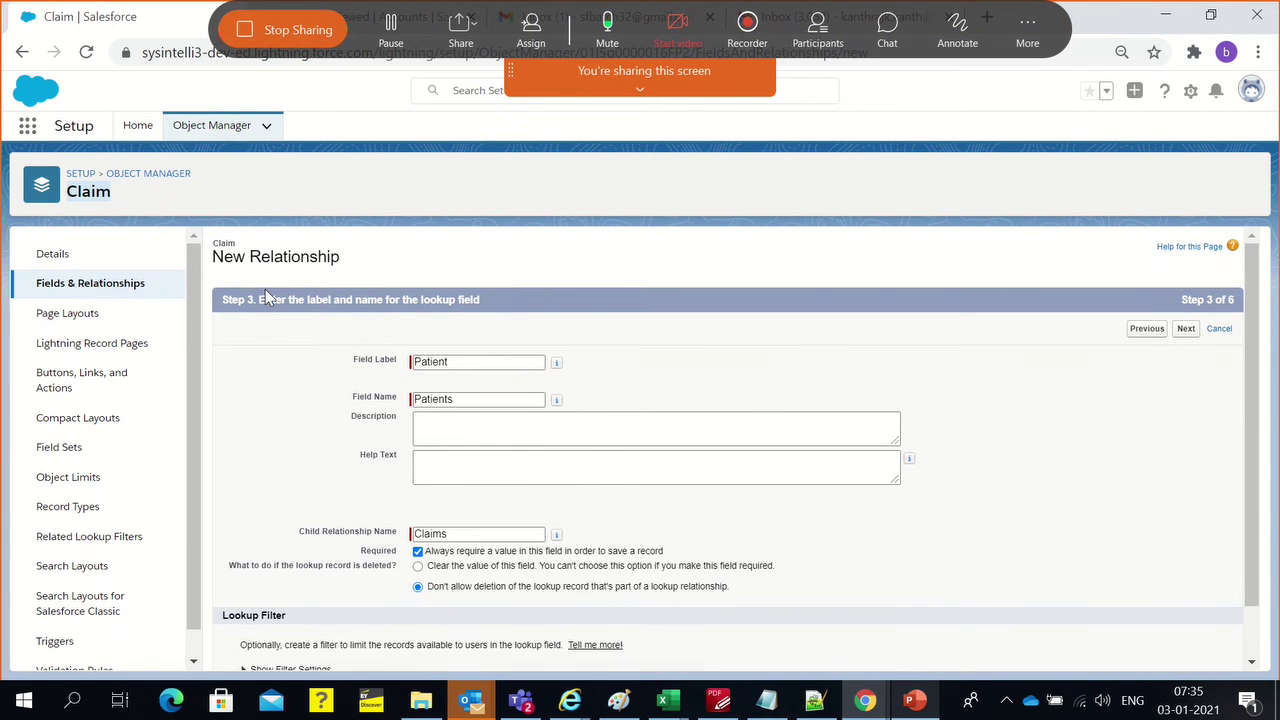
double_click(480, 365)
left_click(648, 337)
double_click(421, 366)
left_click(680, 380)
left_click(490, 367)
scroll(823, 306, "down", 2)
scroll(823, 308, "up", 2)
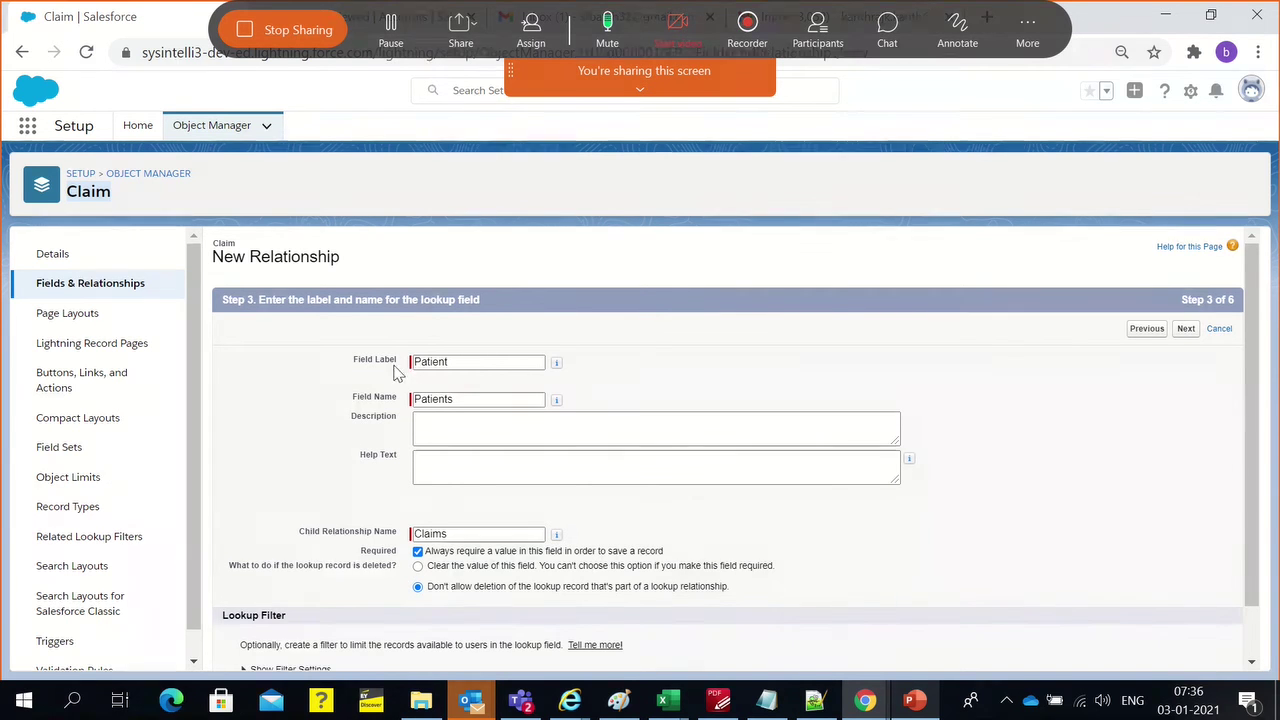
double_click(446, 365)
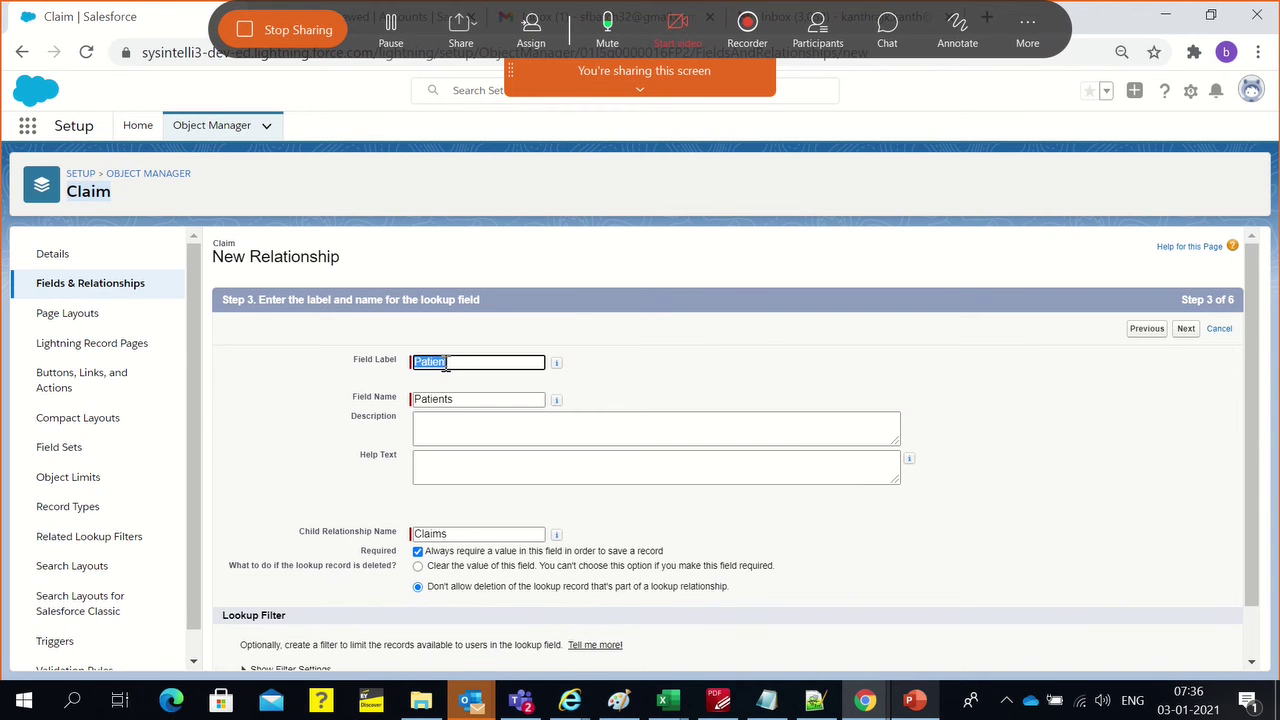
left_click(762, 352)
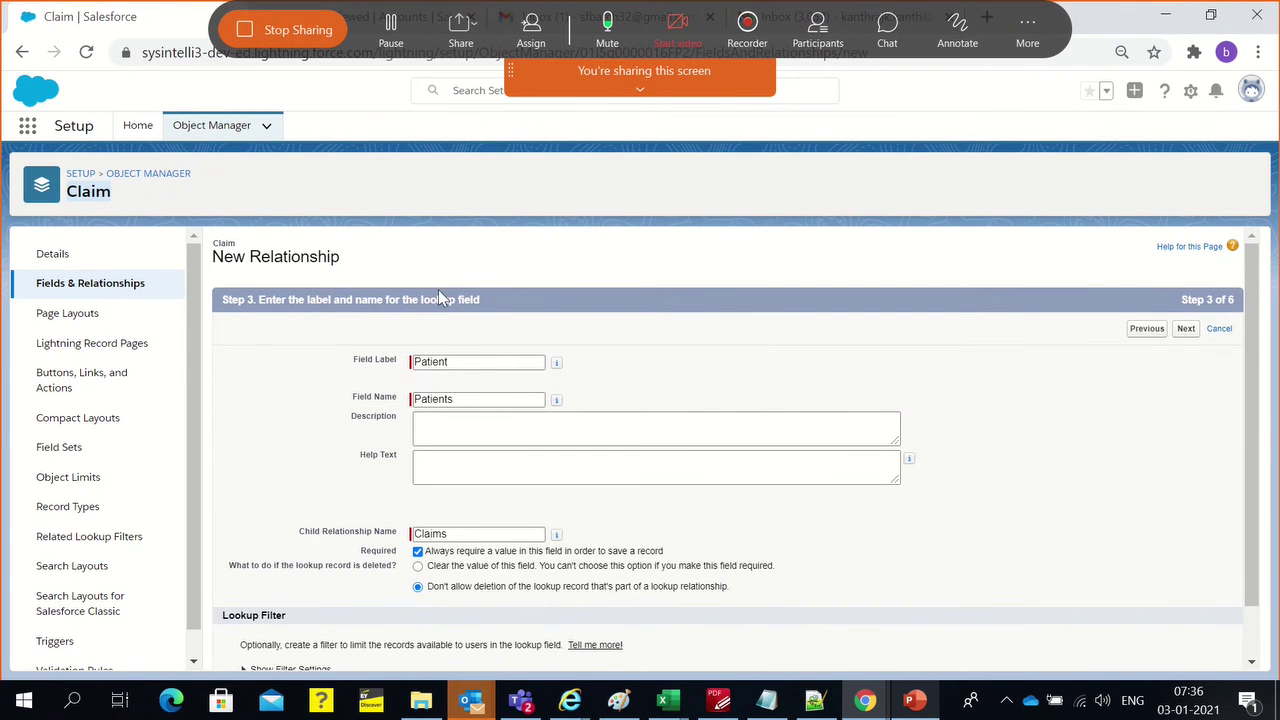
scroll(438, 289, "down", 2)
left_click(1146, 272)
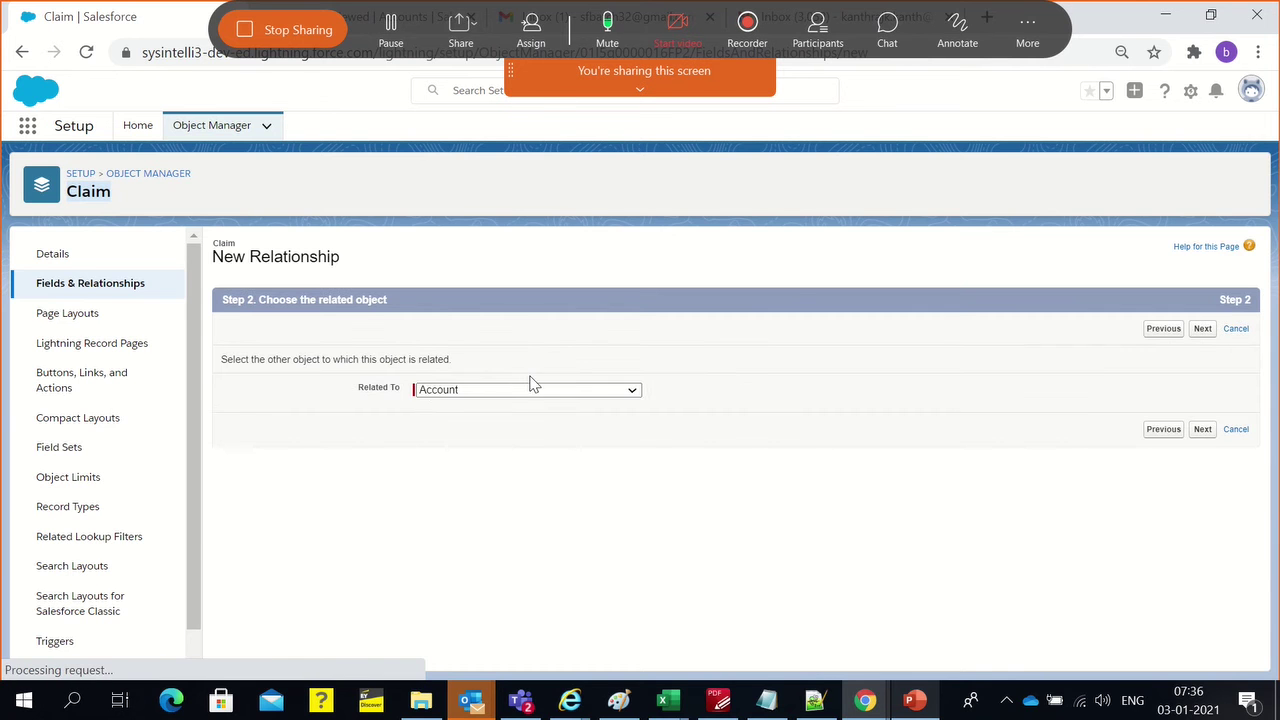
double_click(375, 391)
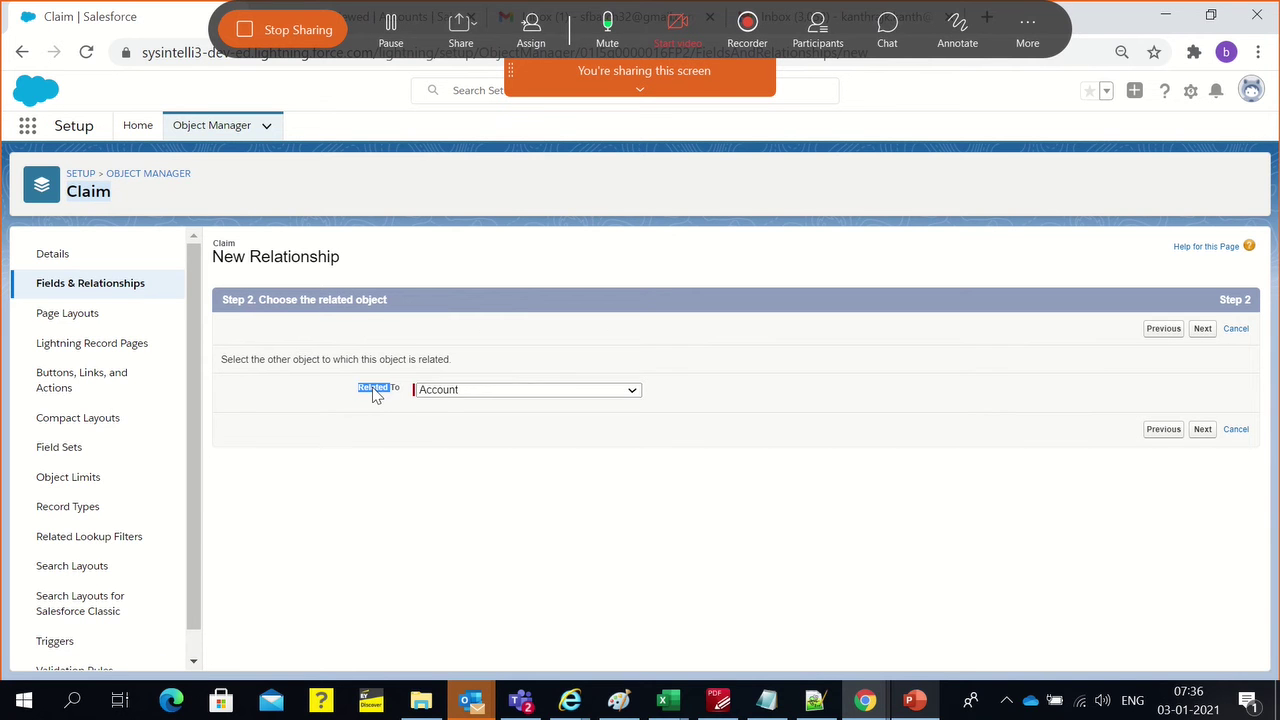
left_click(376, 393)
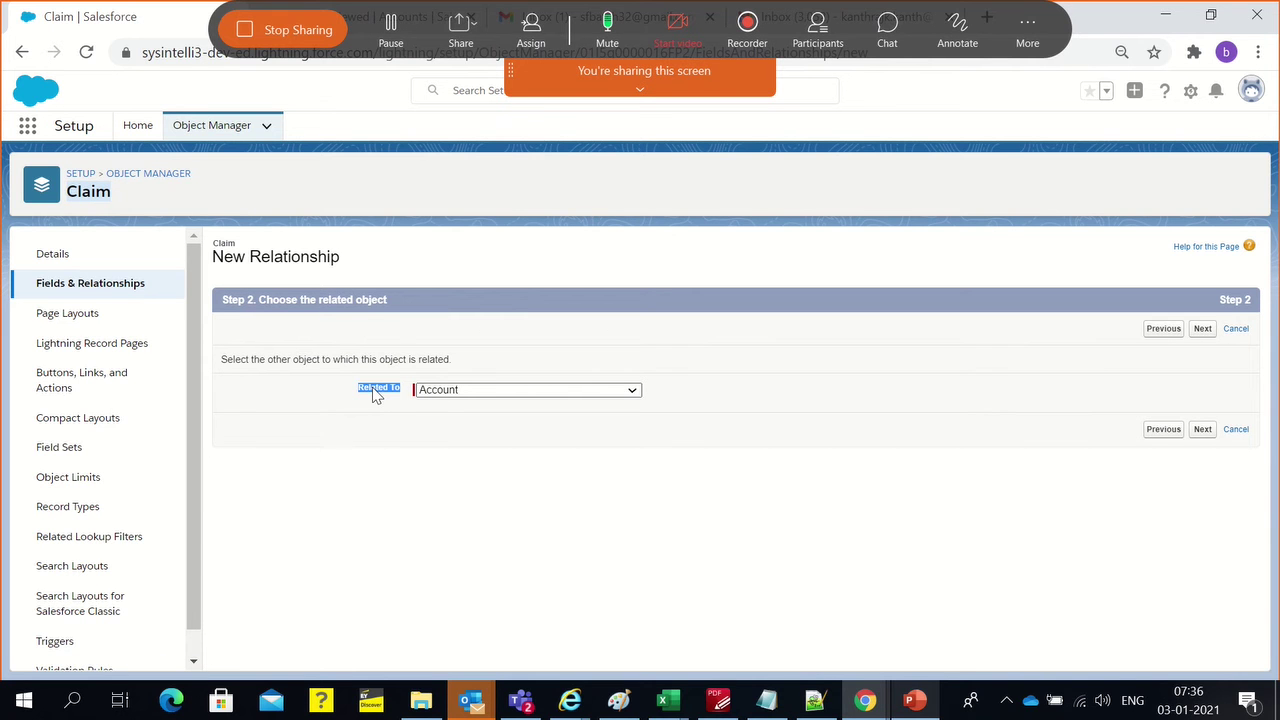
double_click(225, 243)
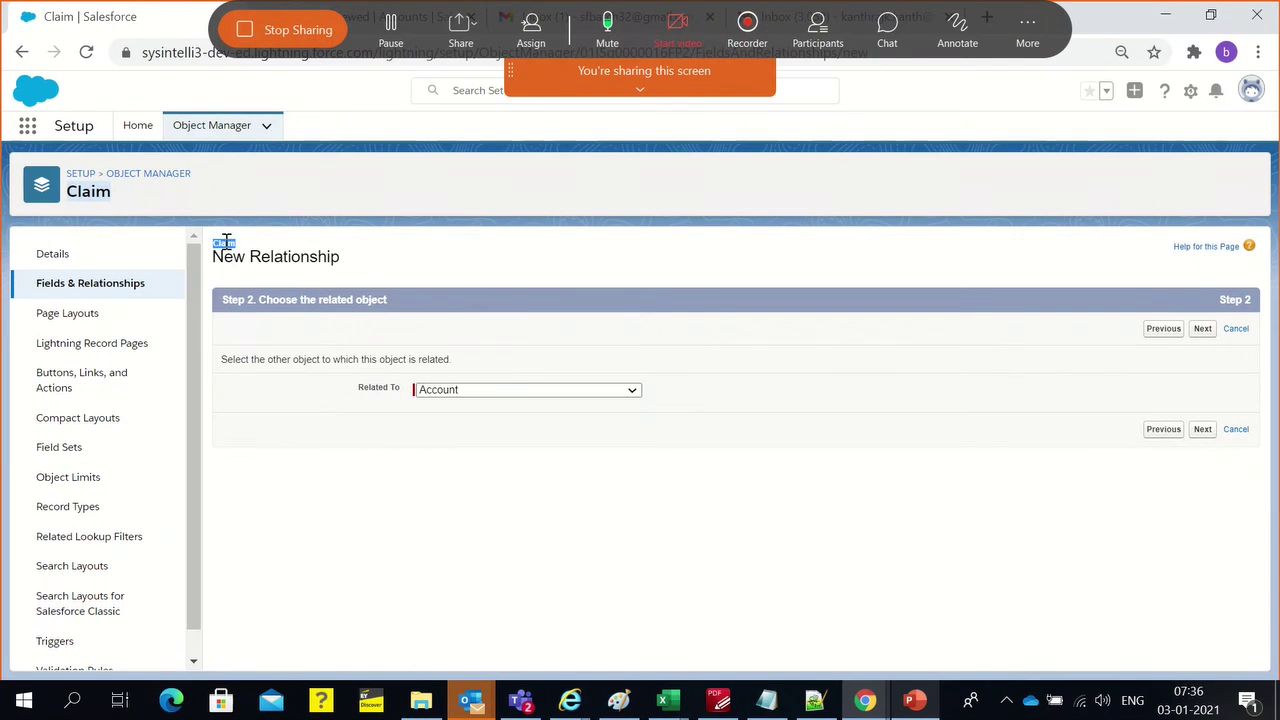
left_click(363, 395)
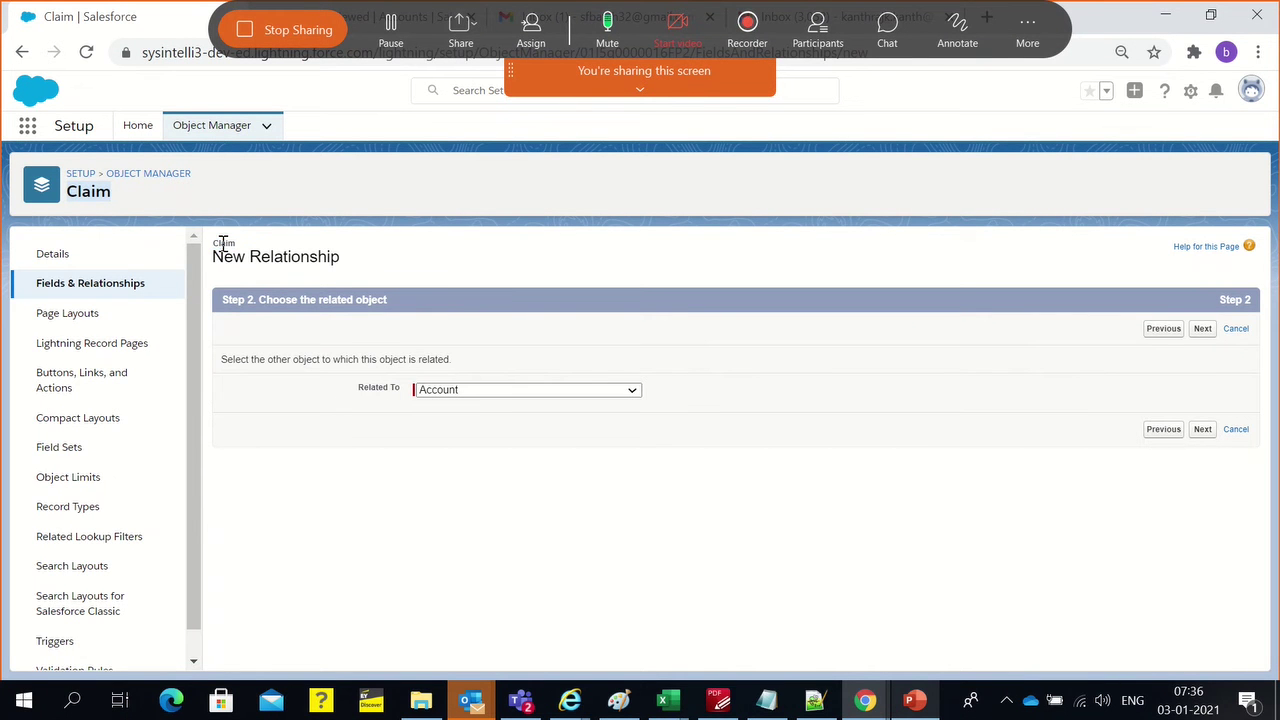
triple_click(381, 396)
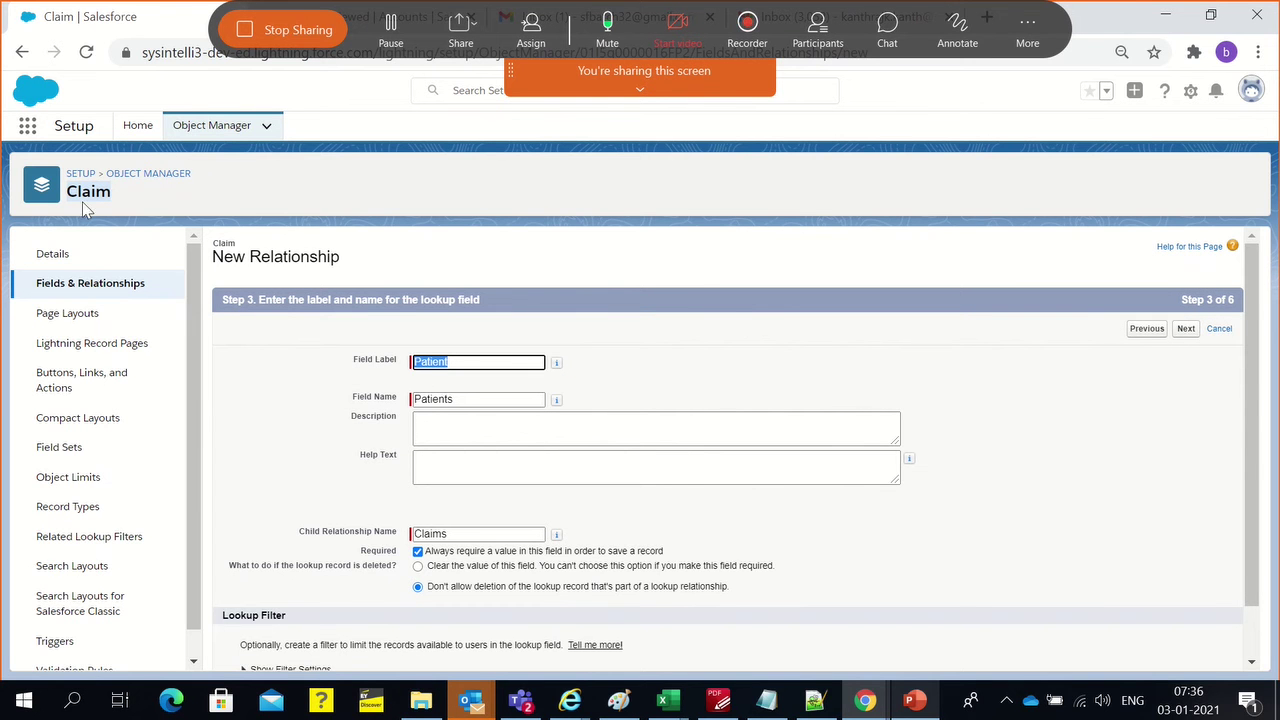
left_click(686, 292)
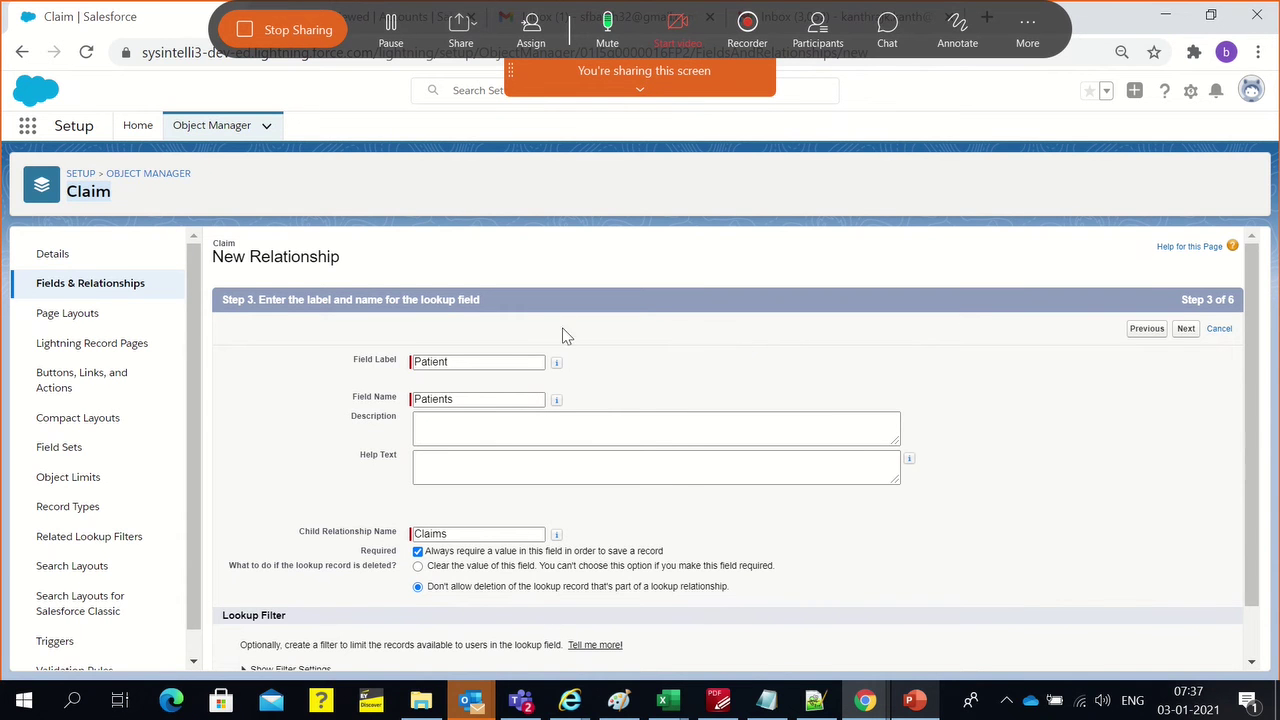
left_click(534, 362)
double_click(427, 363)
left_click(672, 333)
scroll(654, 386, "down", 1)
double_click(457, 481)
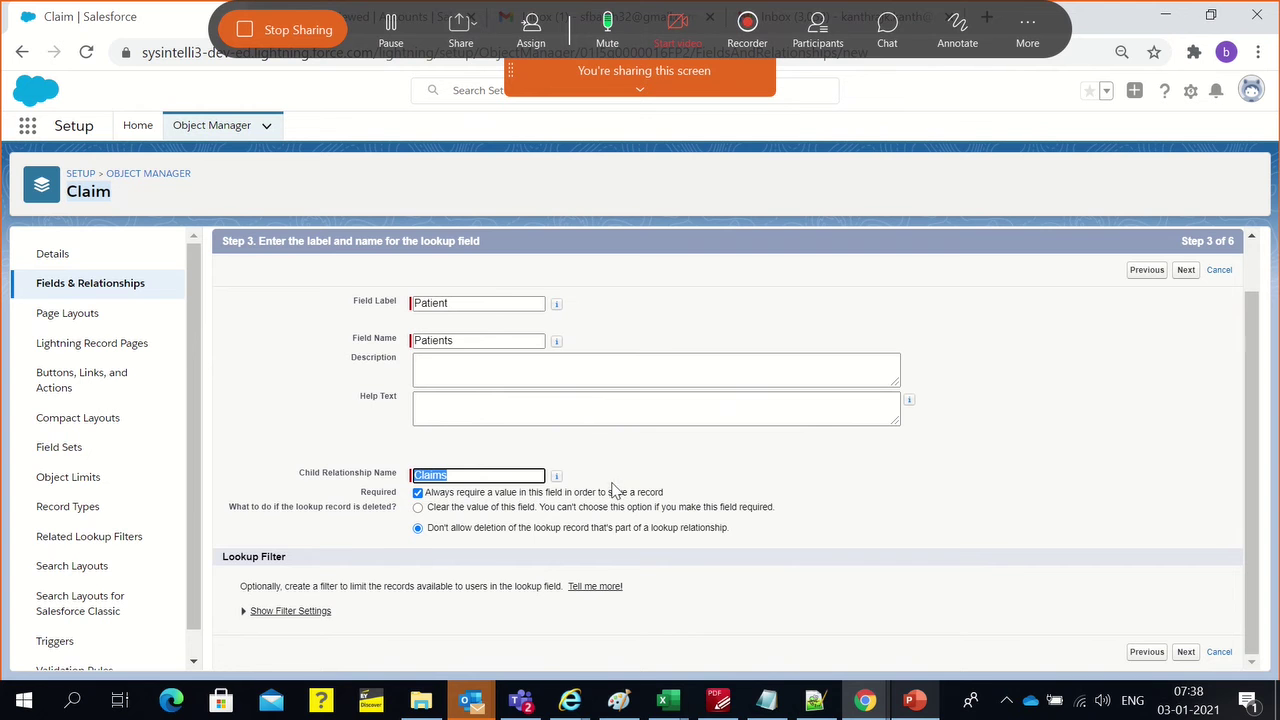
scroll(613, 490, "up", 1)
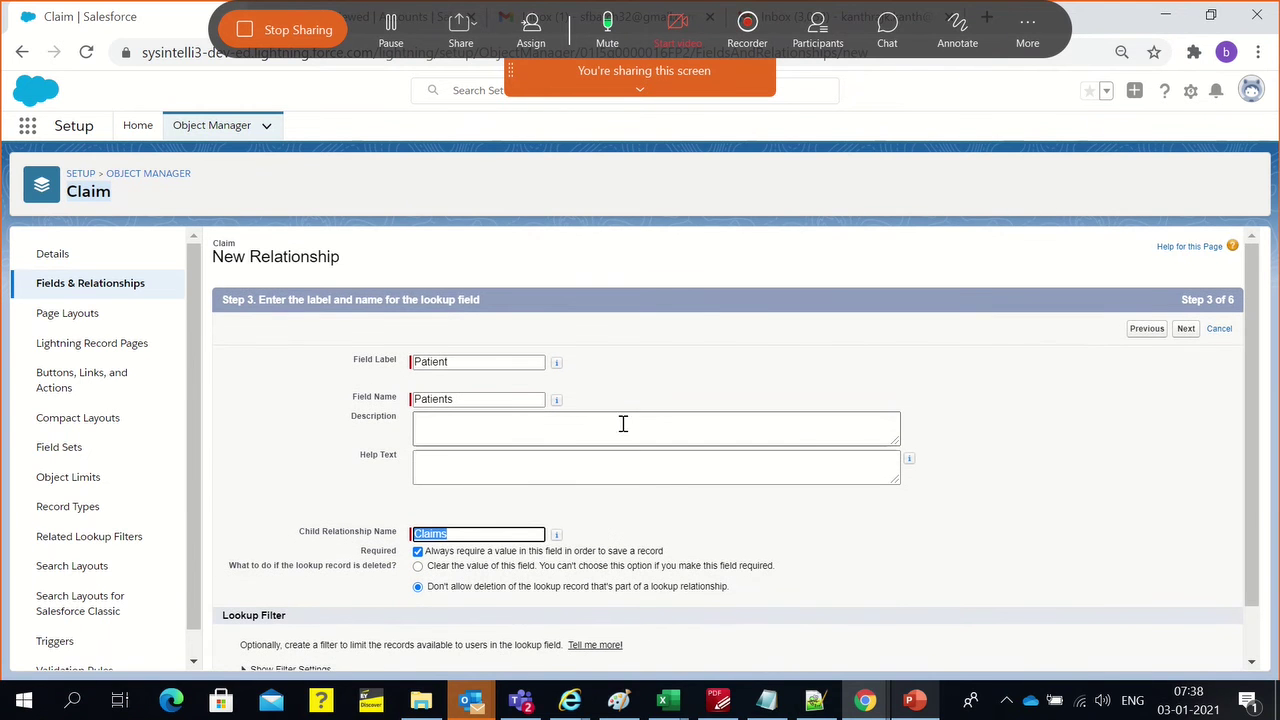
scroll(614, 546, "down", 1)
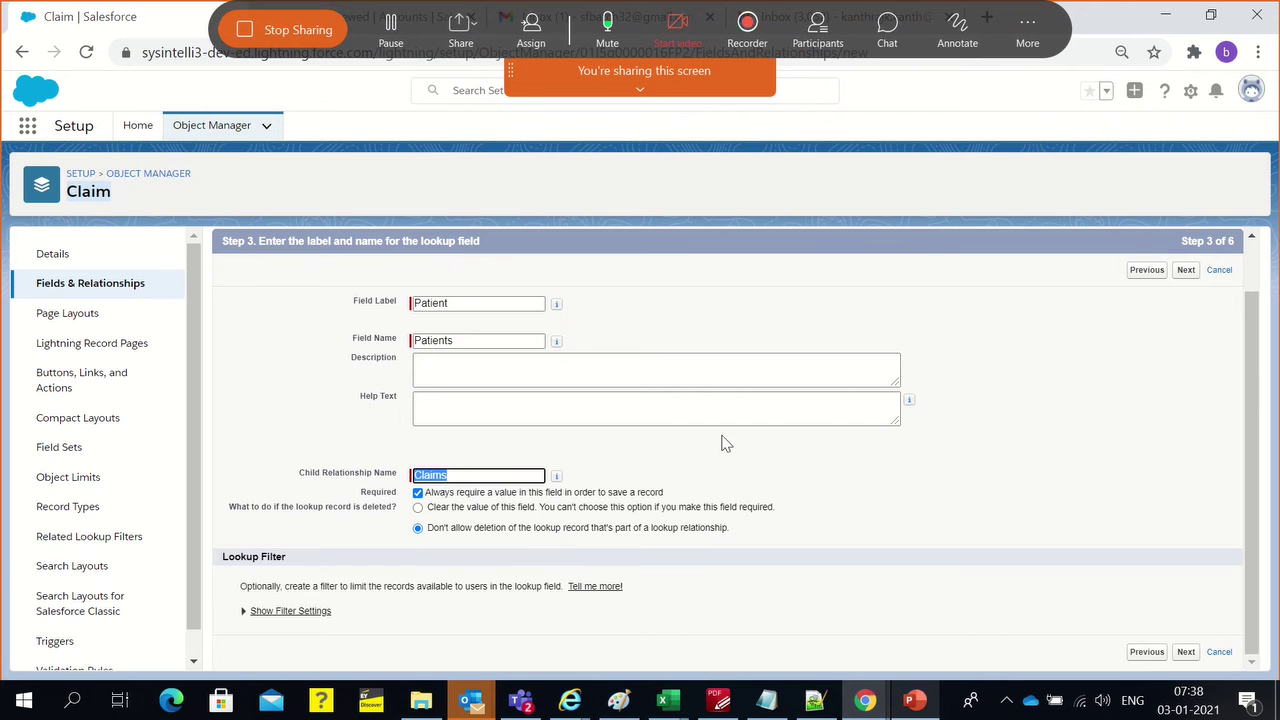
scroll(474, 366, "up", 1)
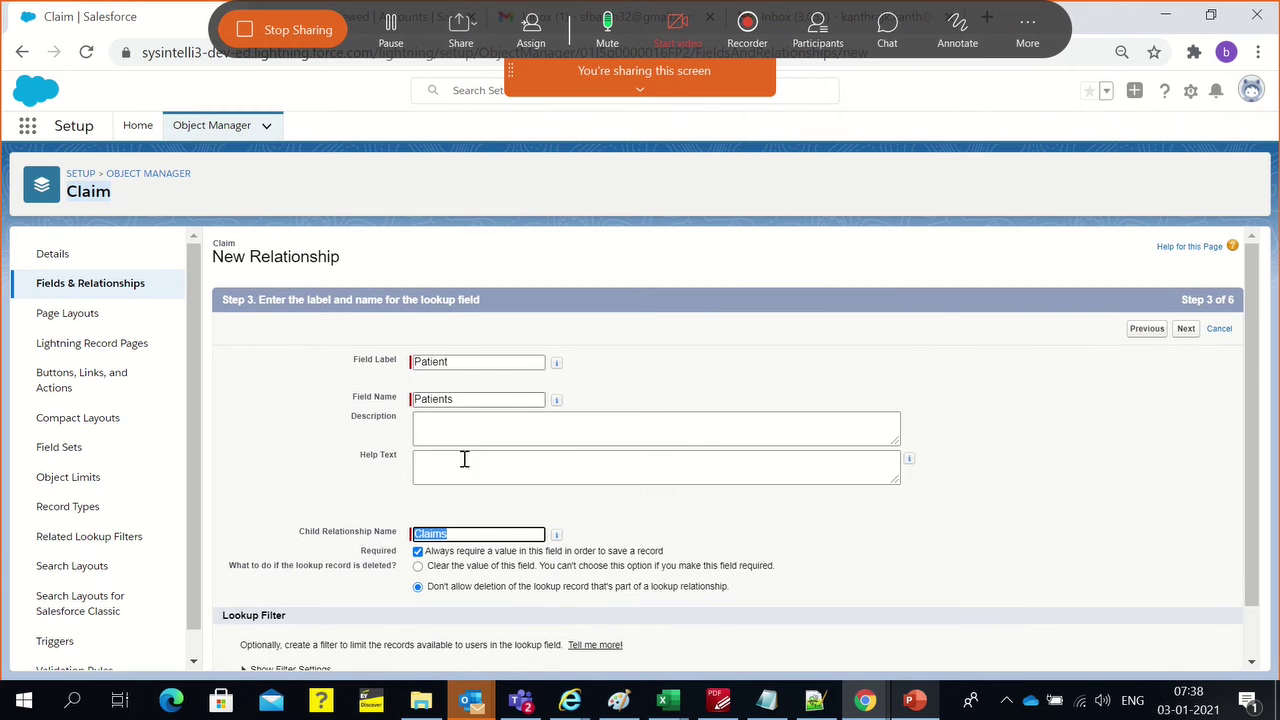
scroll(935, 366, "down", 1)
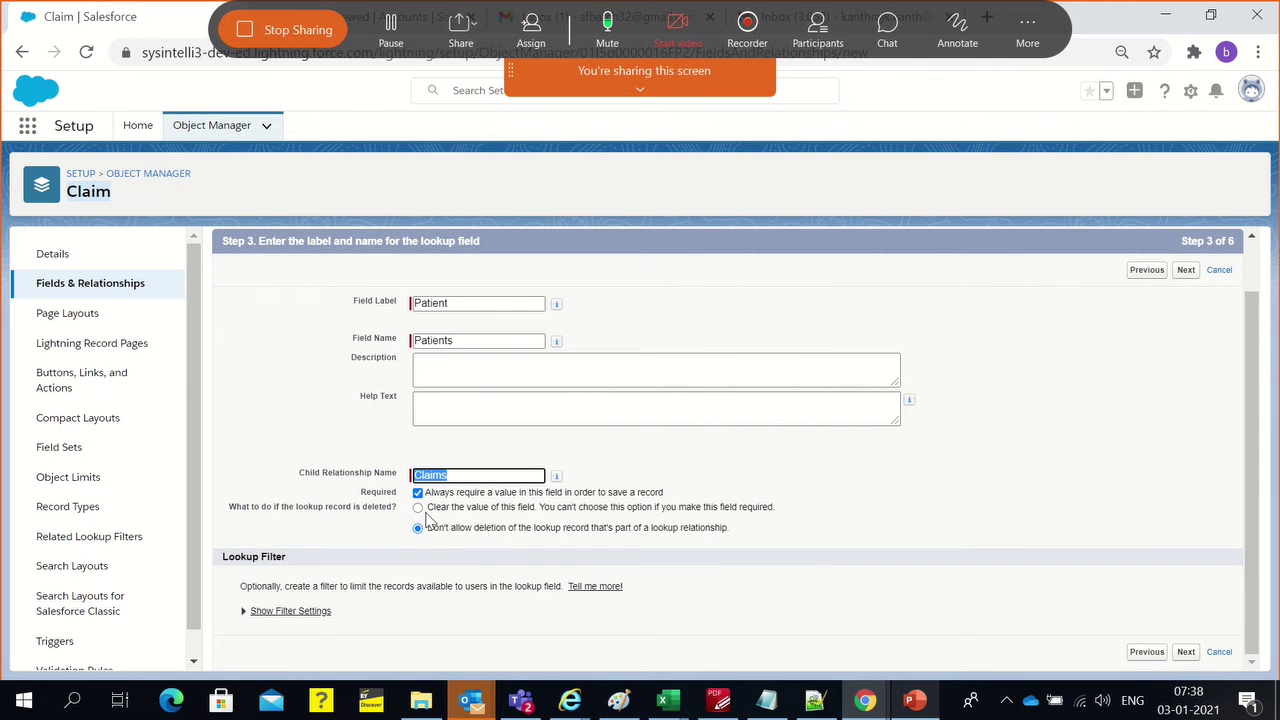
scroll(1062, 395, "up", 1)
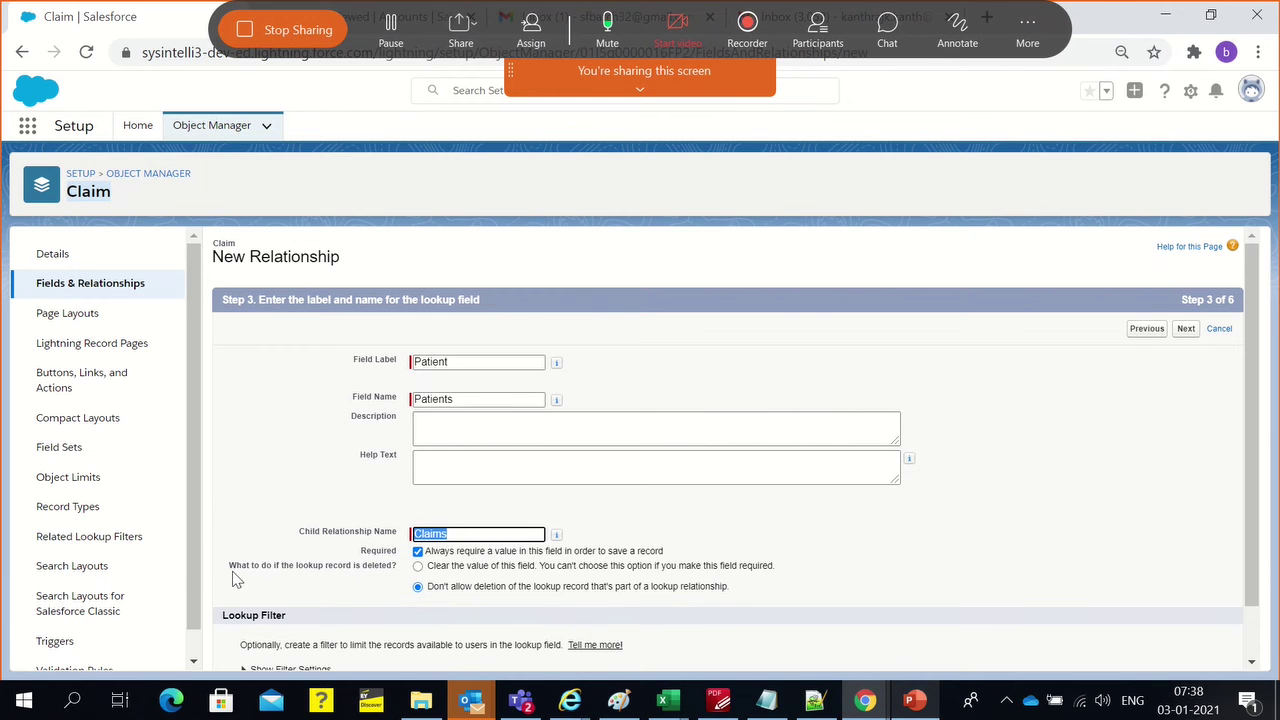
left_click_drag(232, 571, 803, 578)
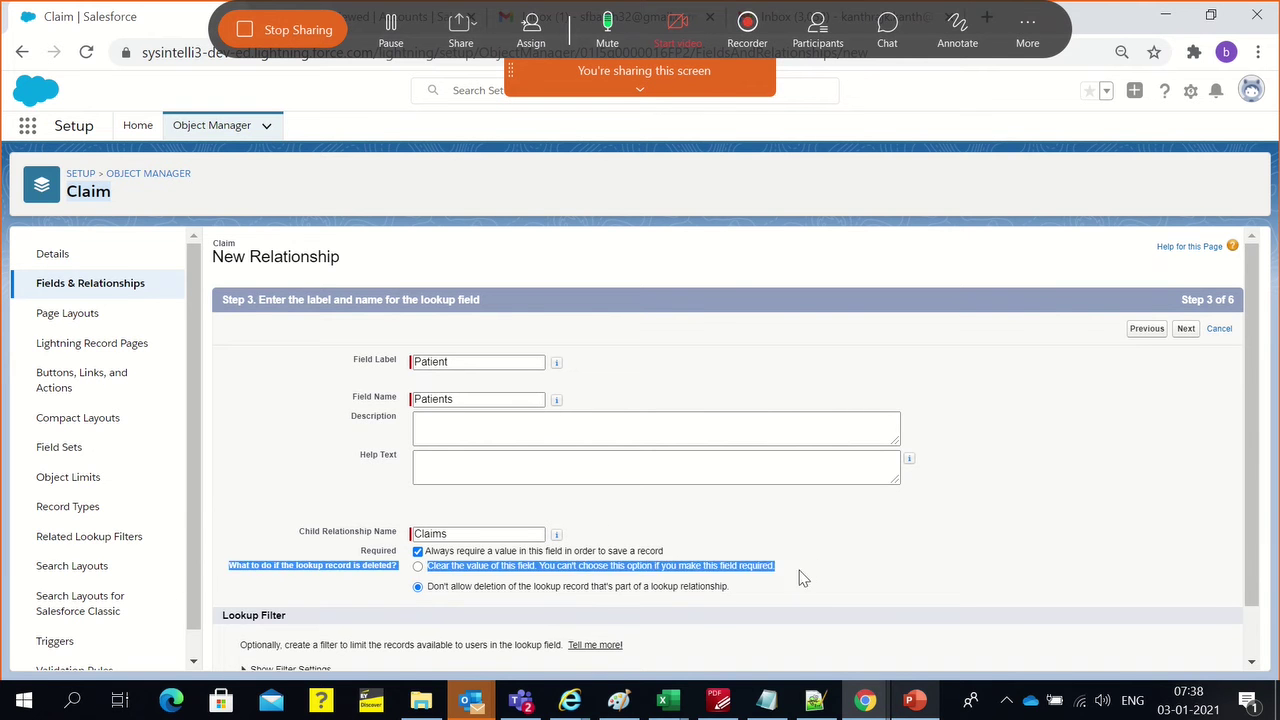
left_click(805, 577)
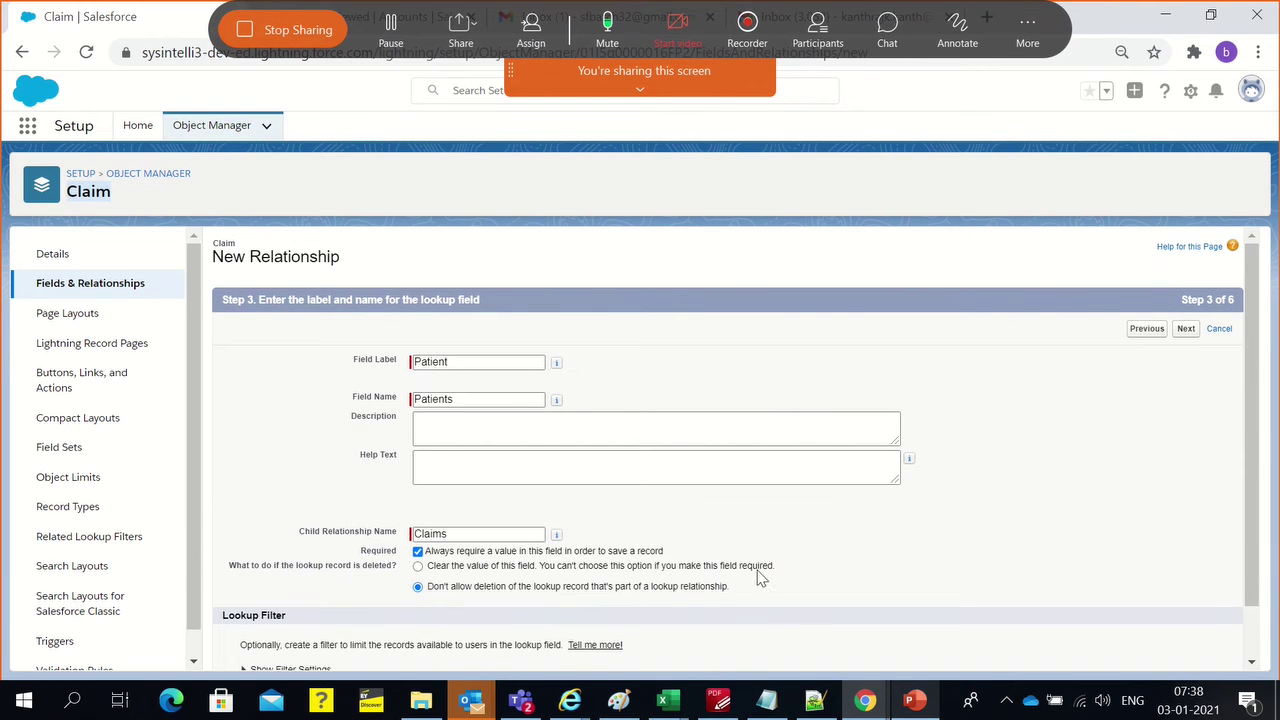
triple_click(428, 573)
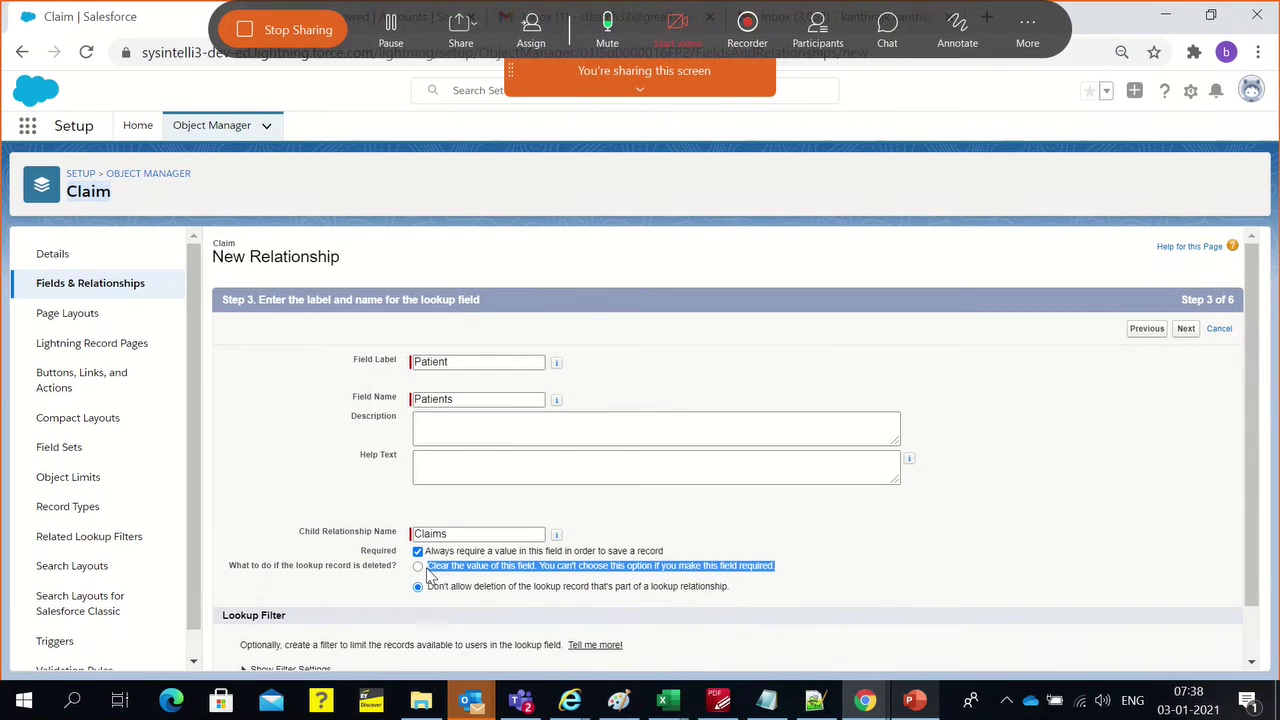
left_click(1038, 557)
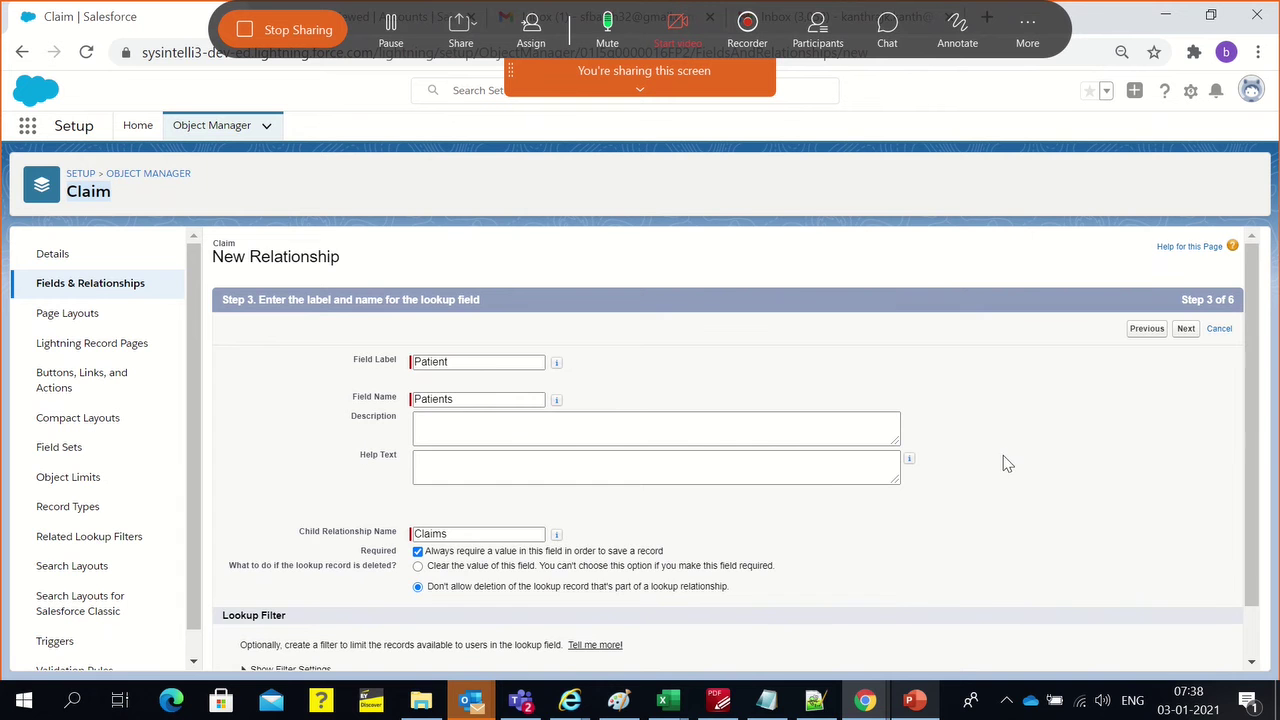
scroll(890, 587, "down", 2)
On field-level security, confirm Visible is checked and Read-Only unchecked for every profile
left_click(1186, 271)
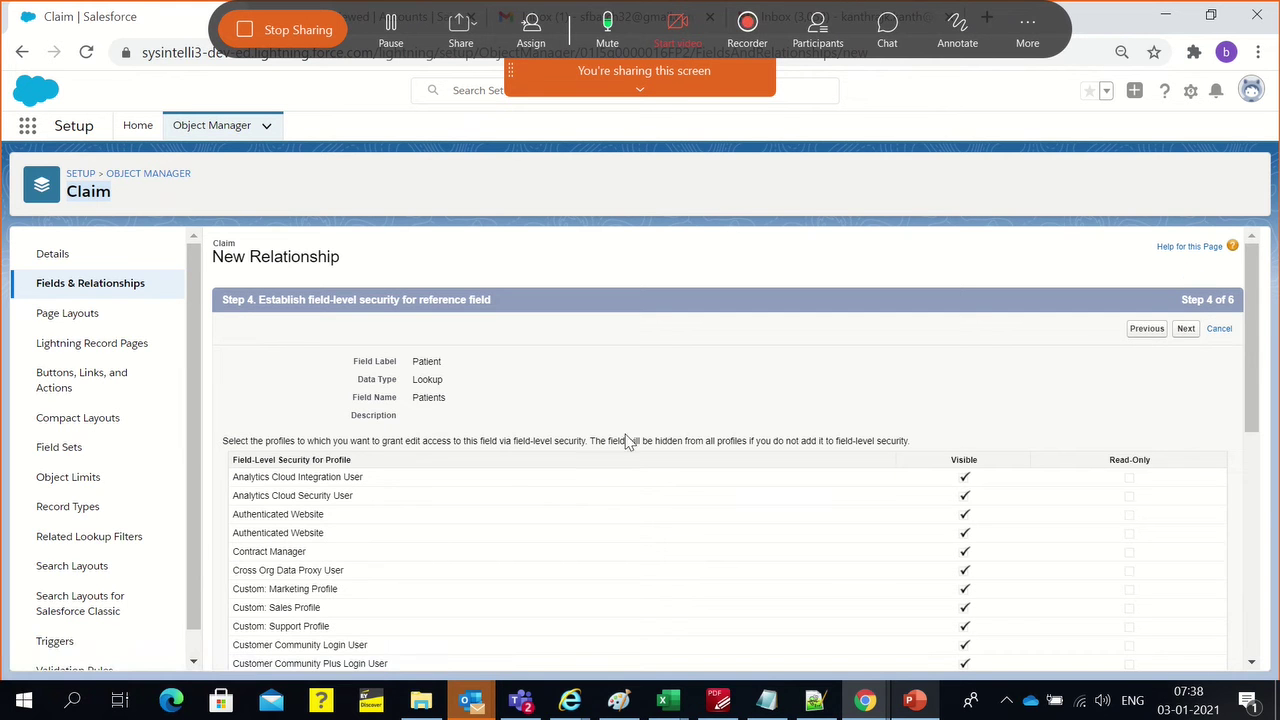
scroll(952, 436, "down", 4)
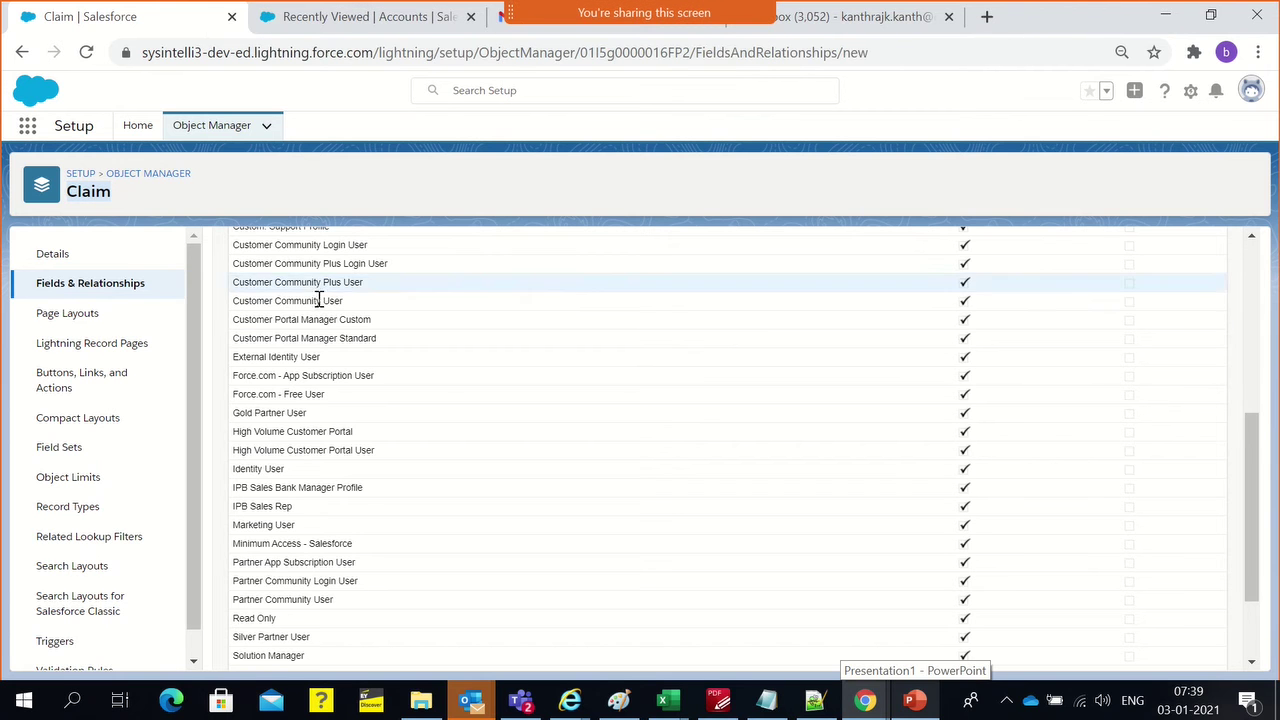
scroll(318, 300, "up", 3)
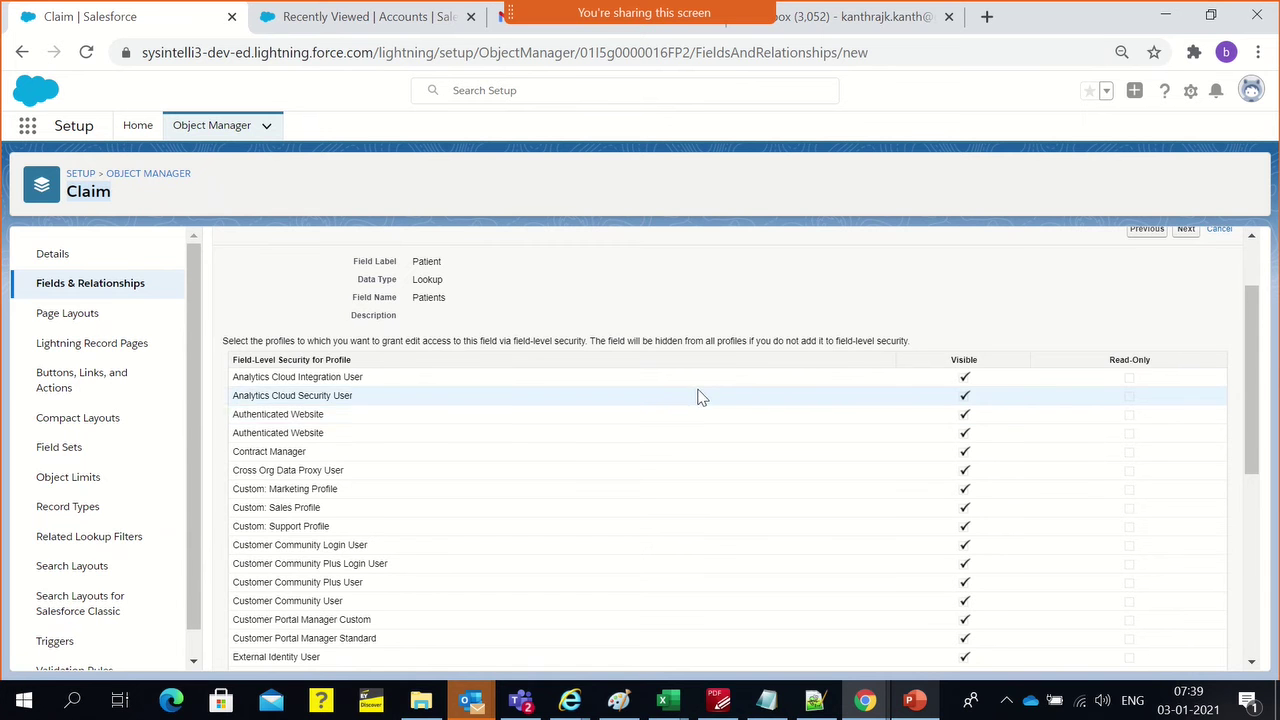
scroll(698, 394, "down", 5)
scroll(383, 426, "up", 6)
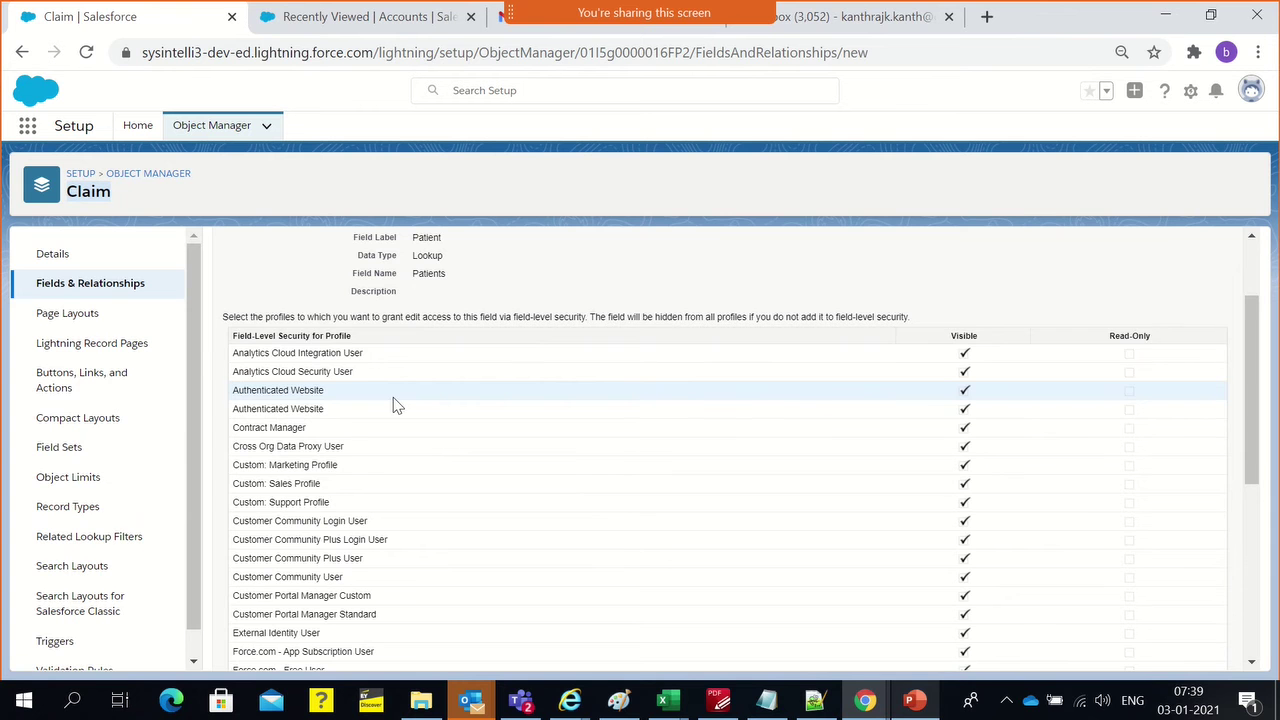
scroll(394, 430, "down", 6)
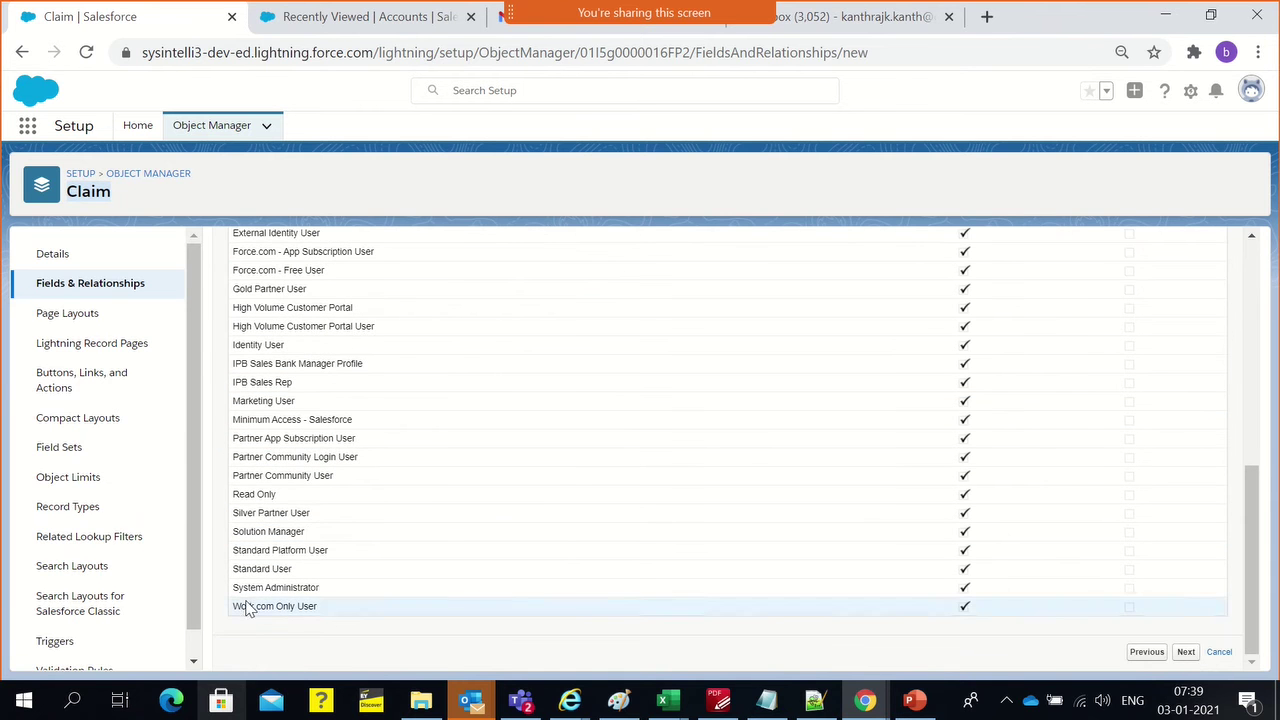
scroll(974, 409, "up", 6)
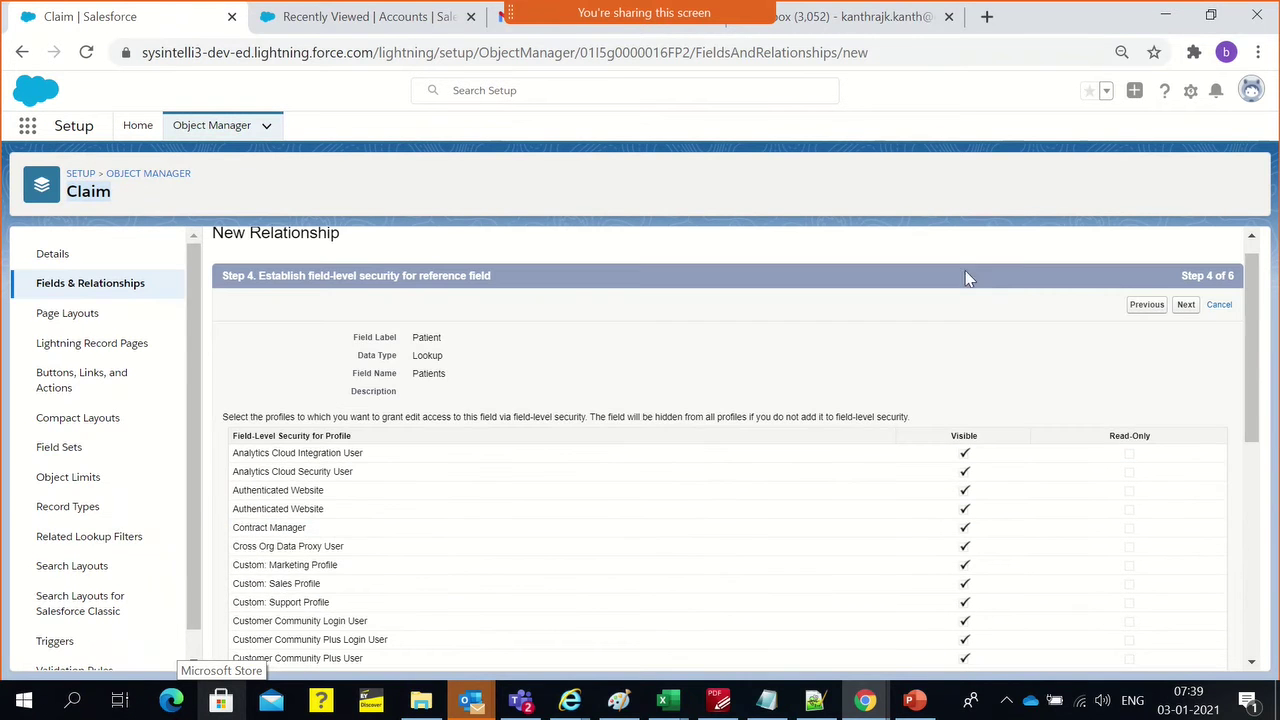
scroll(962, 540, "down", 4)
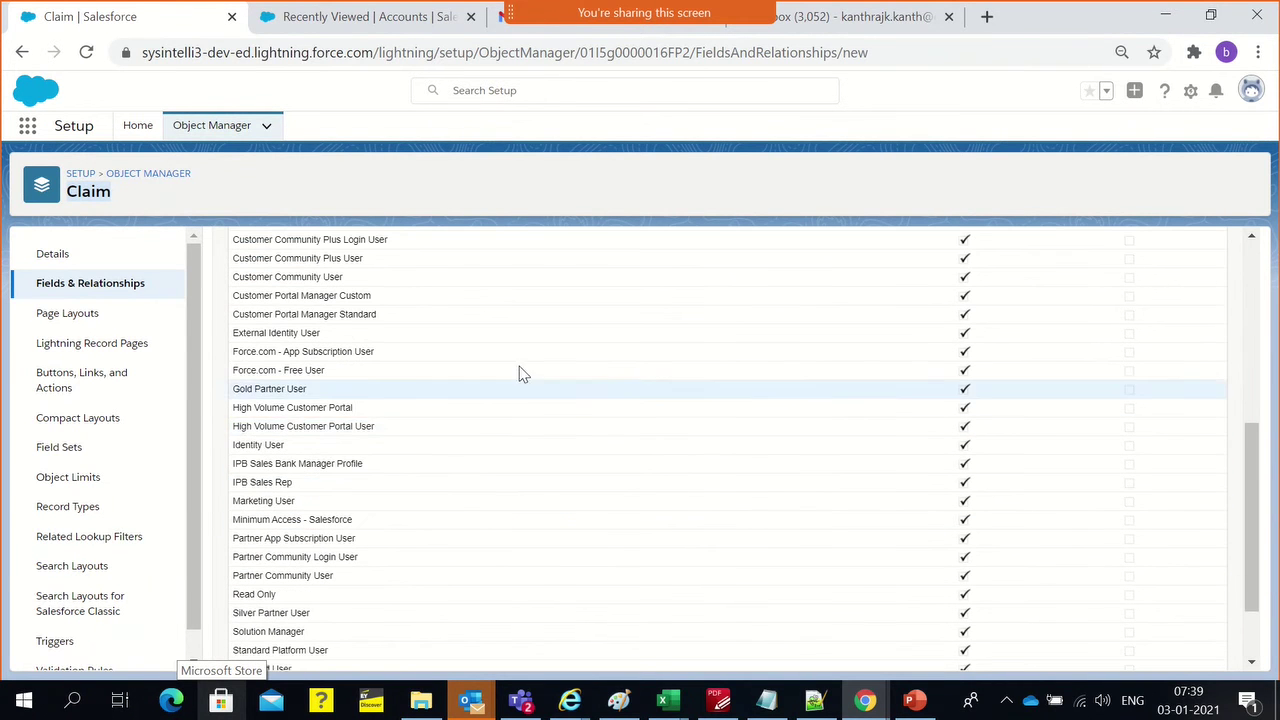
scroll(478, 430, "down", 2)
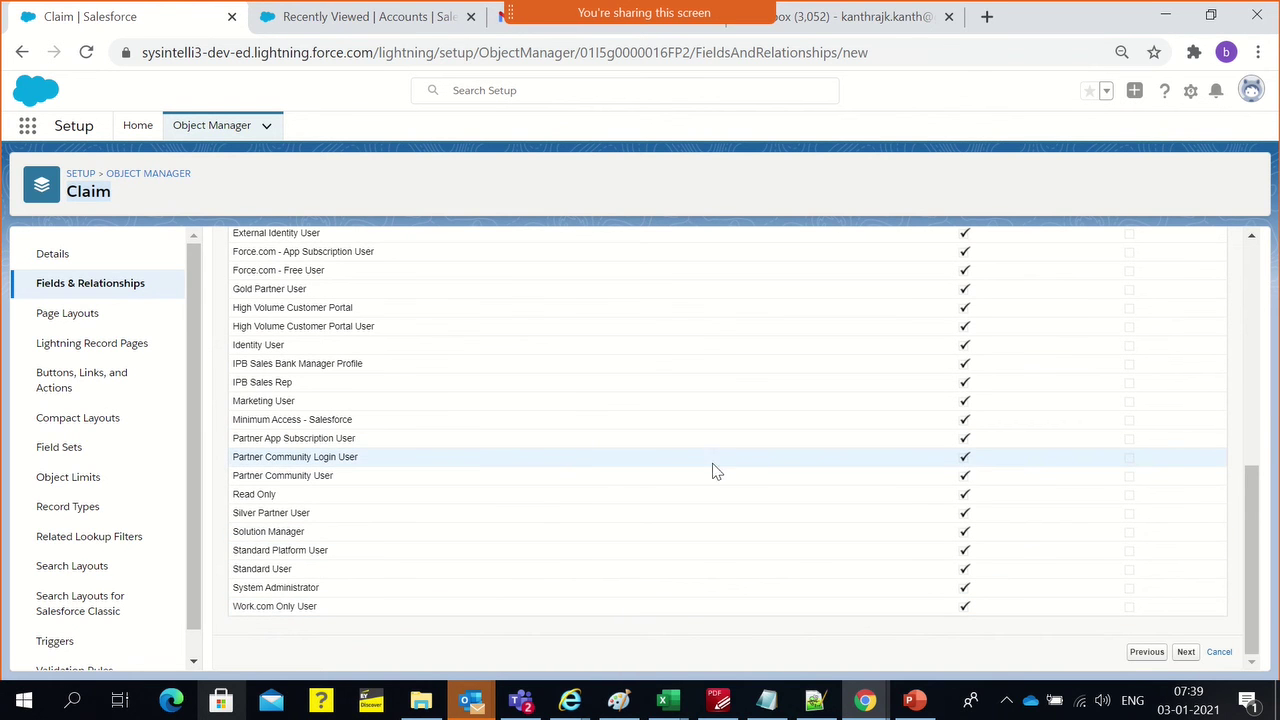
scroll(1051, 460, "up", 5)
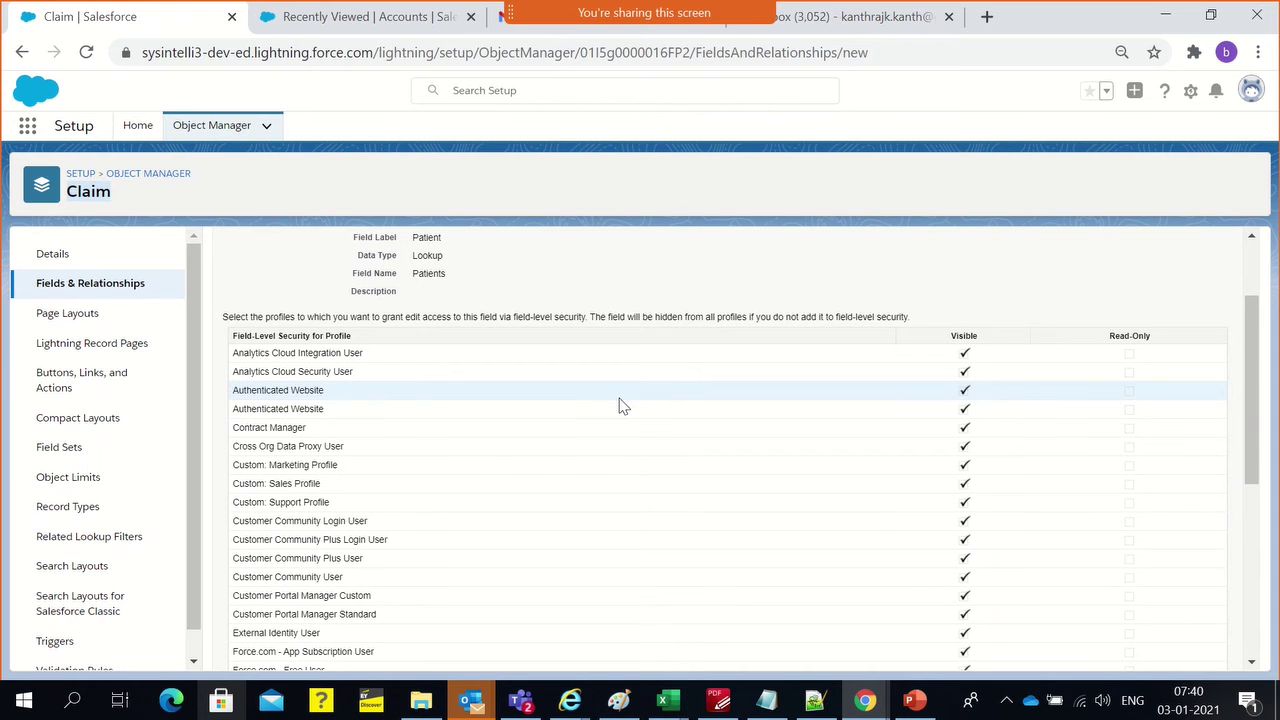
scroll(590, 390, "up", 2)
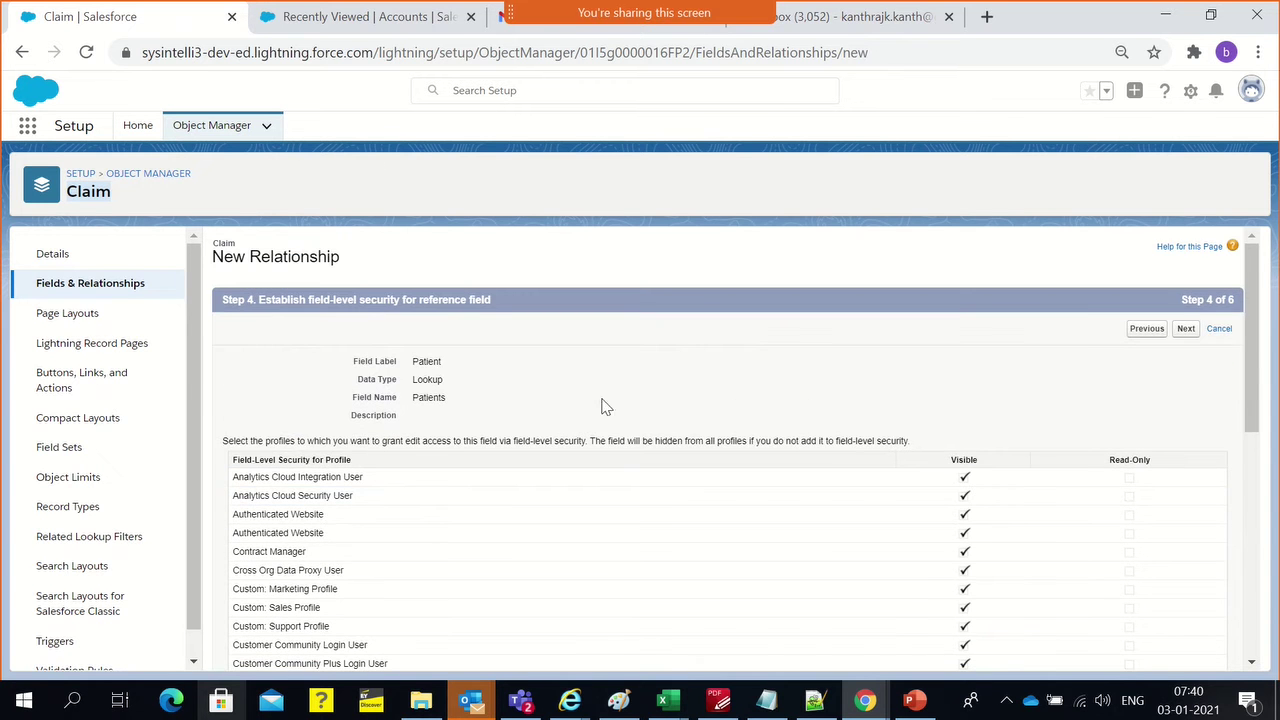
scroll(778, 372, "down", 2)
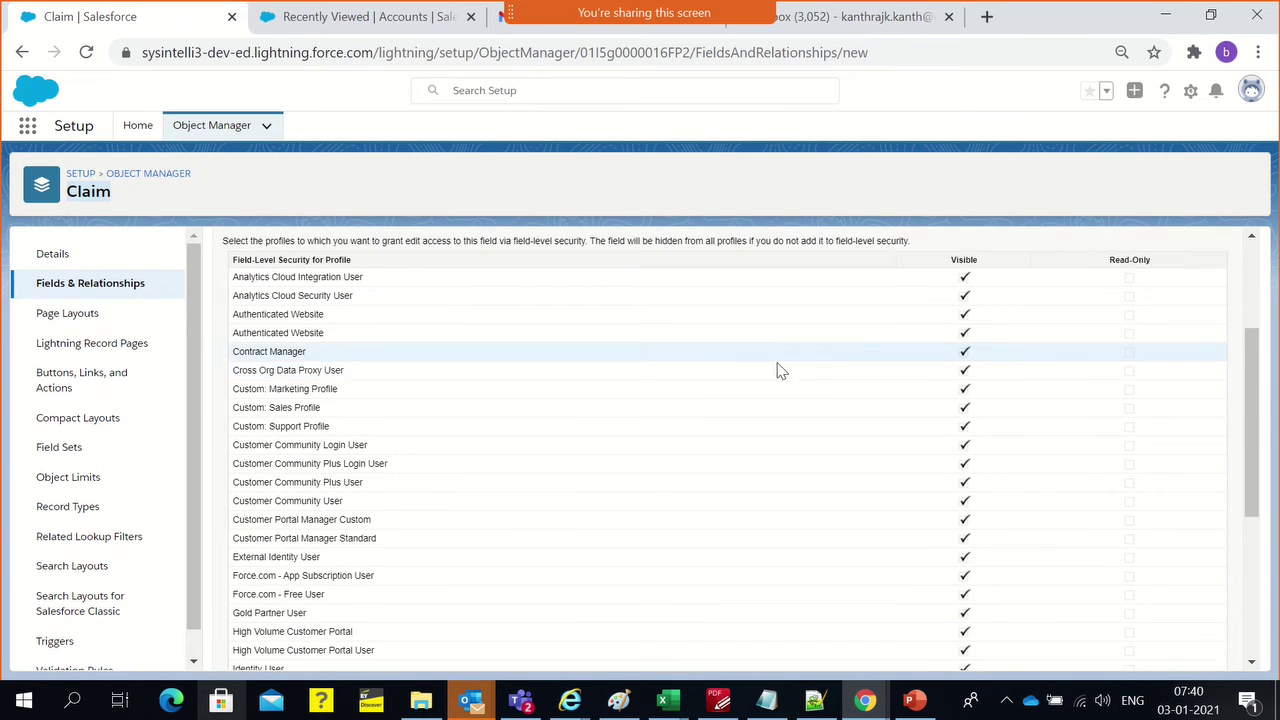
scroll(765, 381, "down", 4)
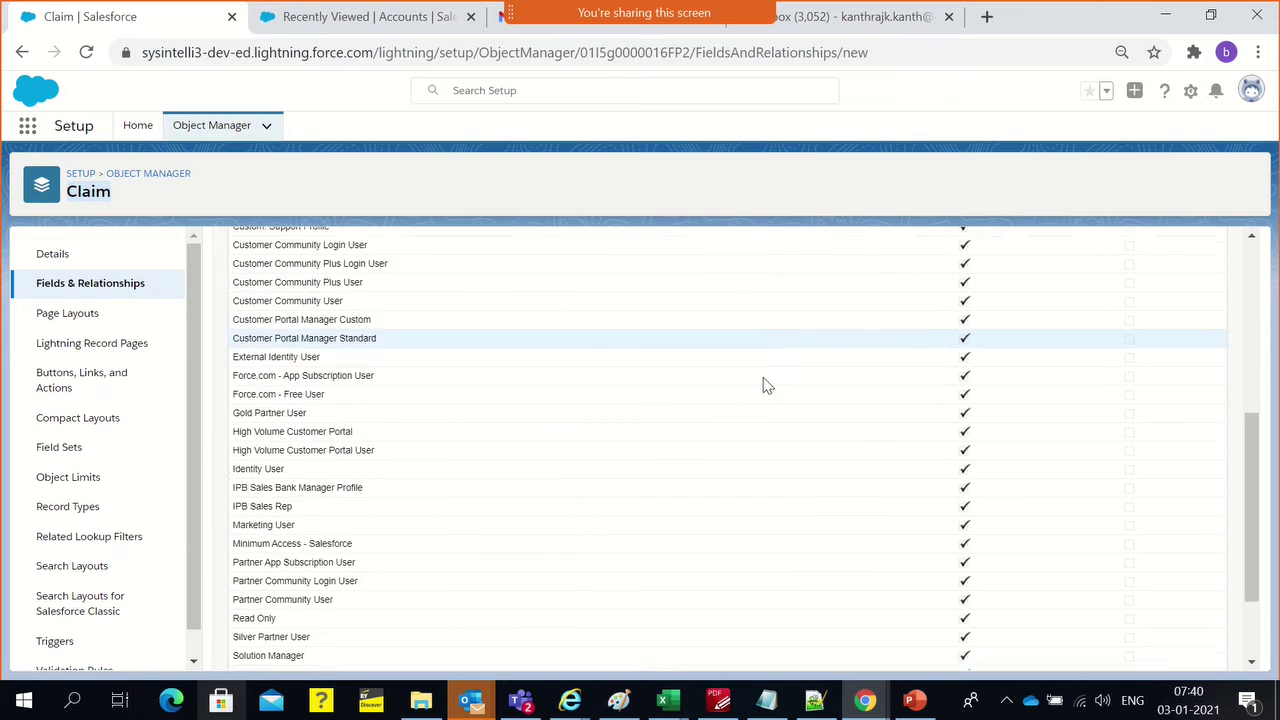
scroll(814, 403, "up", 5)
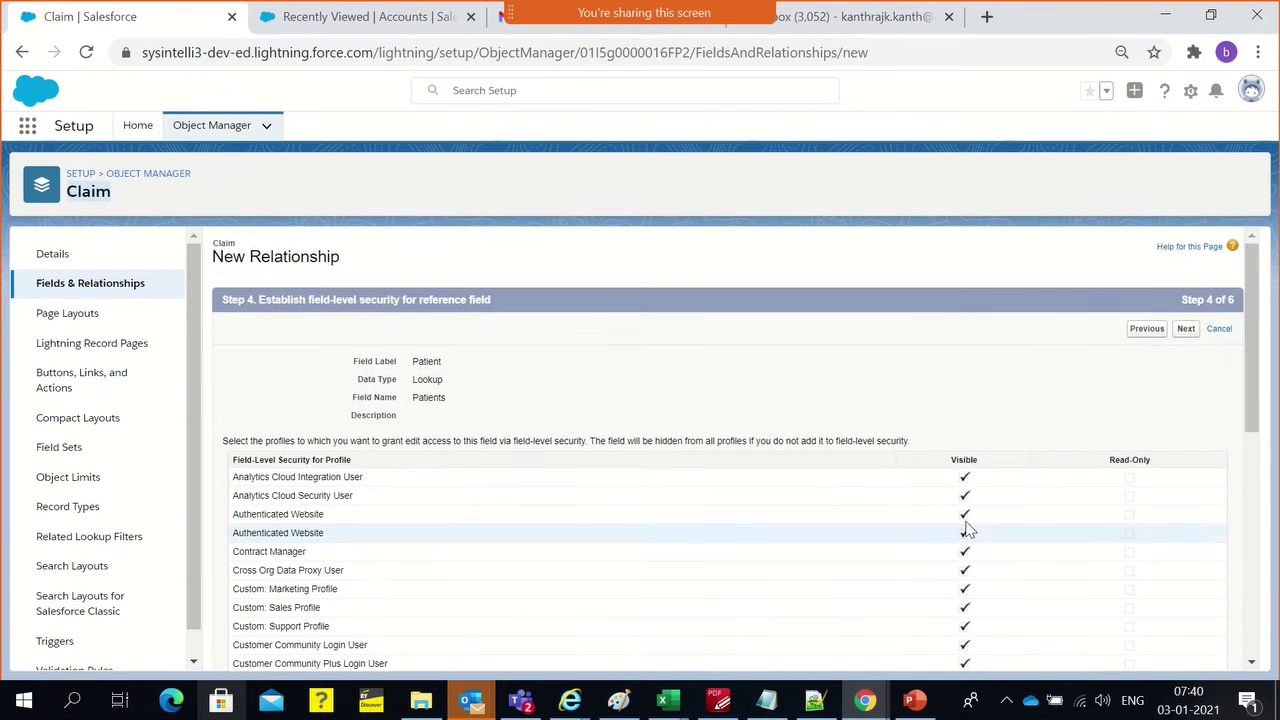
scroll(966, 491, "down", 1)
scroll(966, 487, "down", 3)
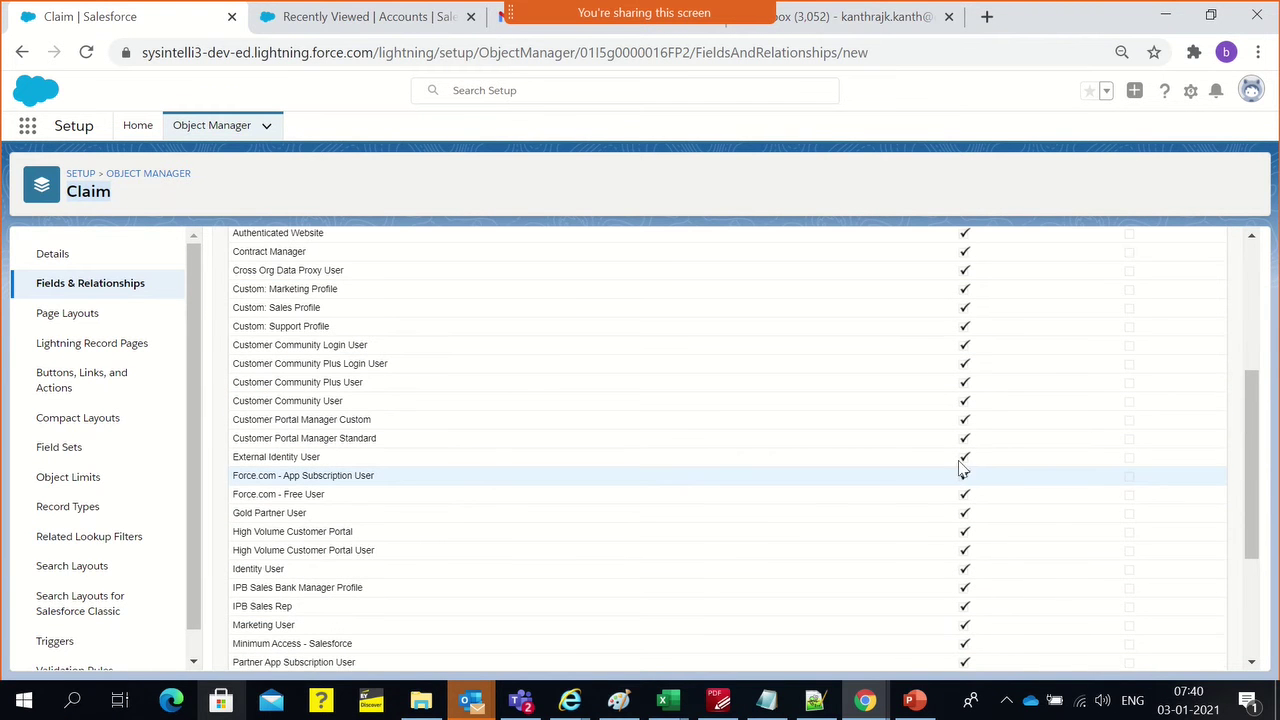
scroll(931, 363, "down", 3)
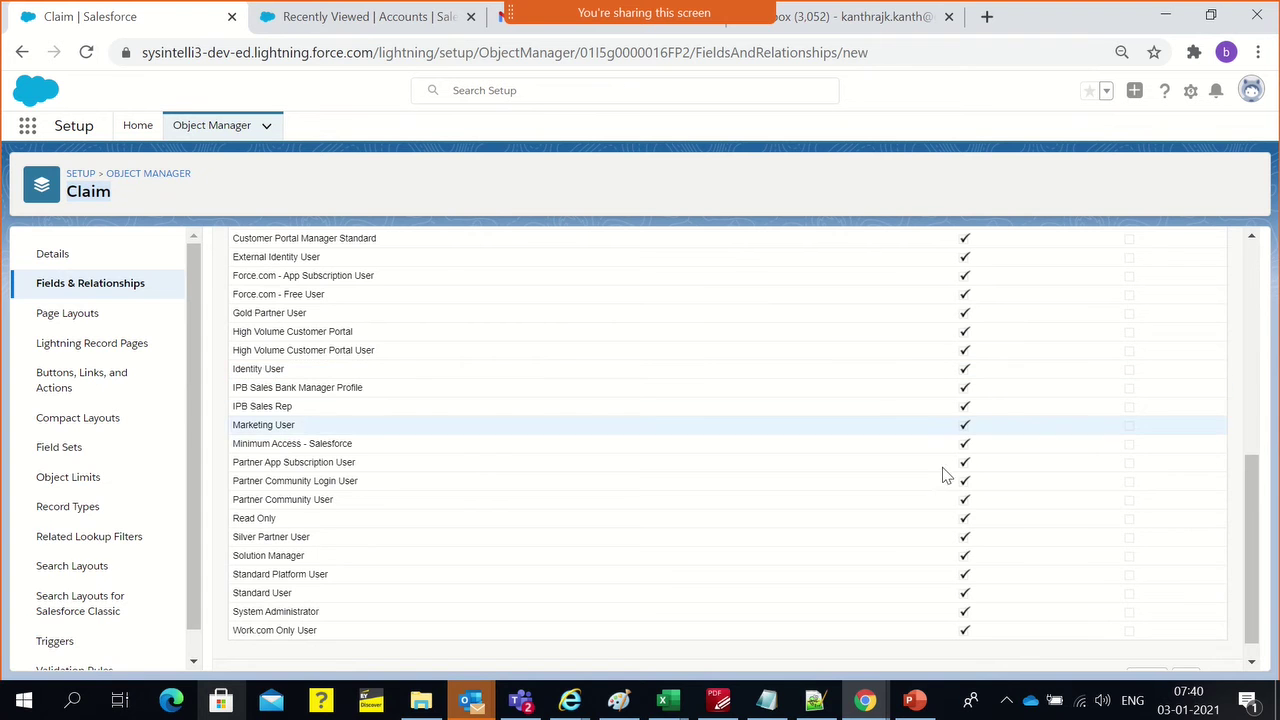
scroll(961, 590, "up", 3)
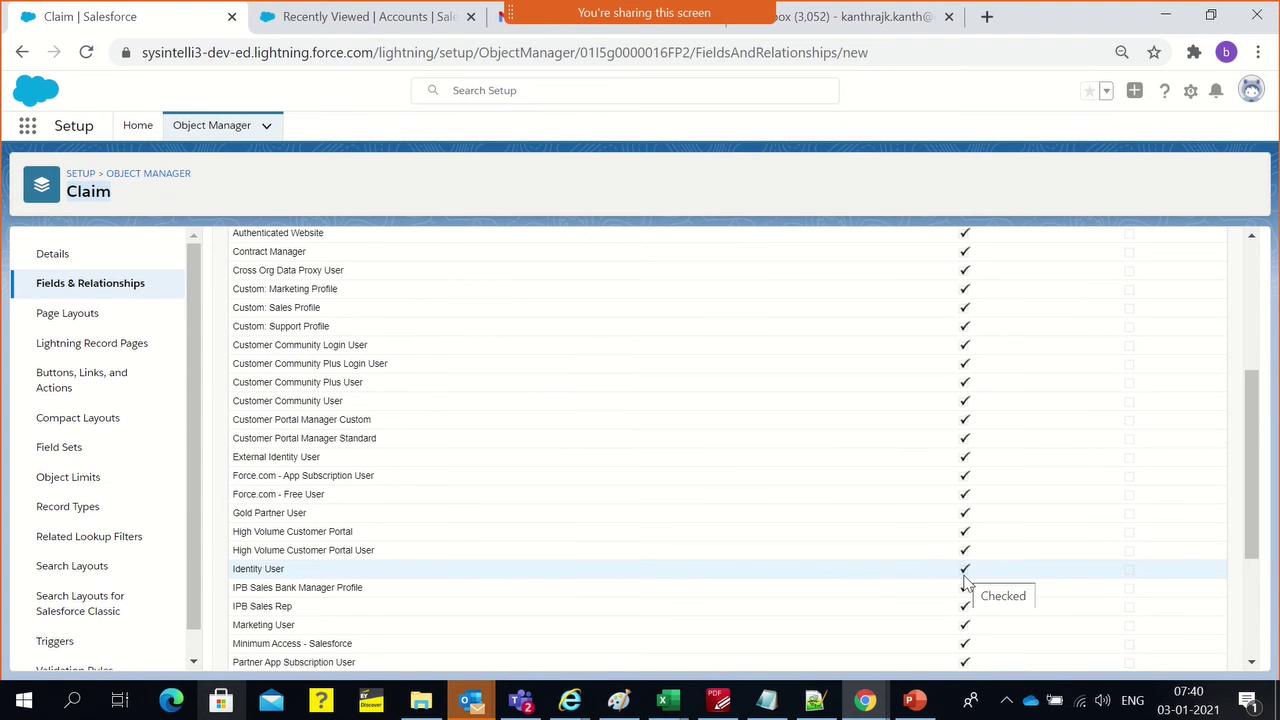
scroll(955, 500, "up", 3)
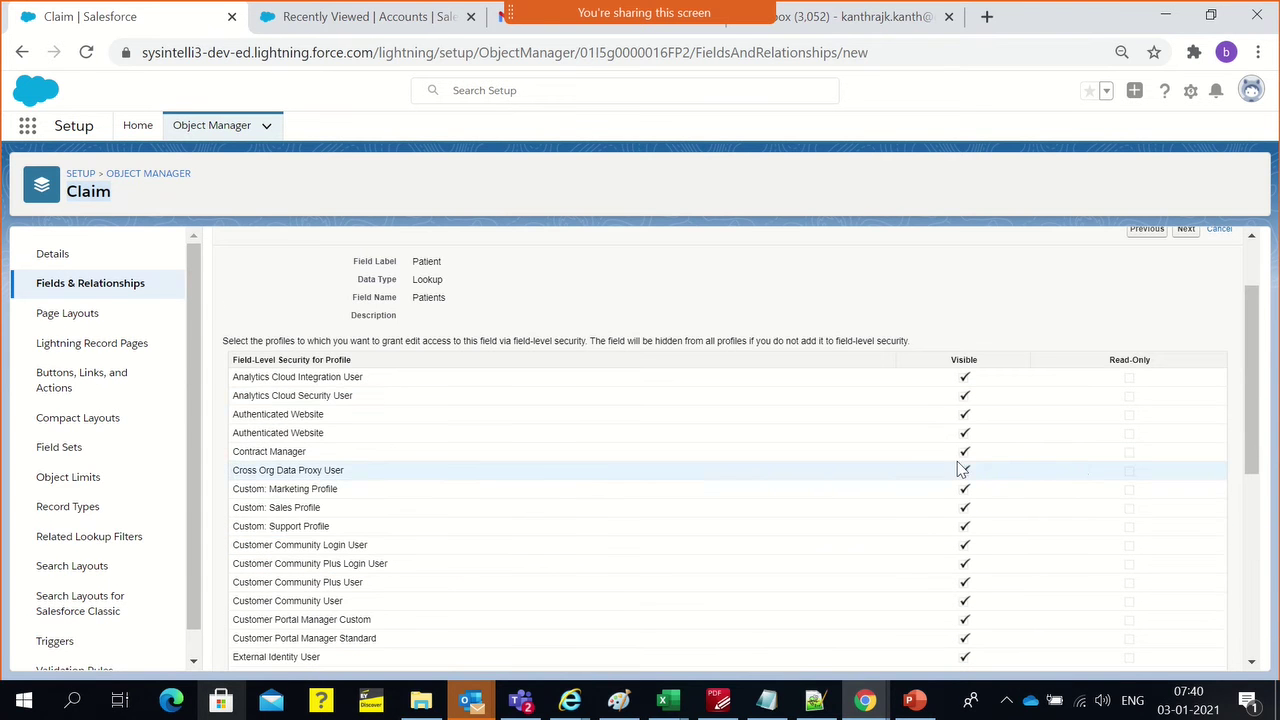
scroll(934, 460, "up", 2)
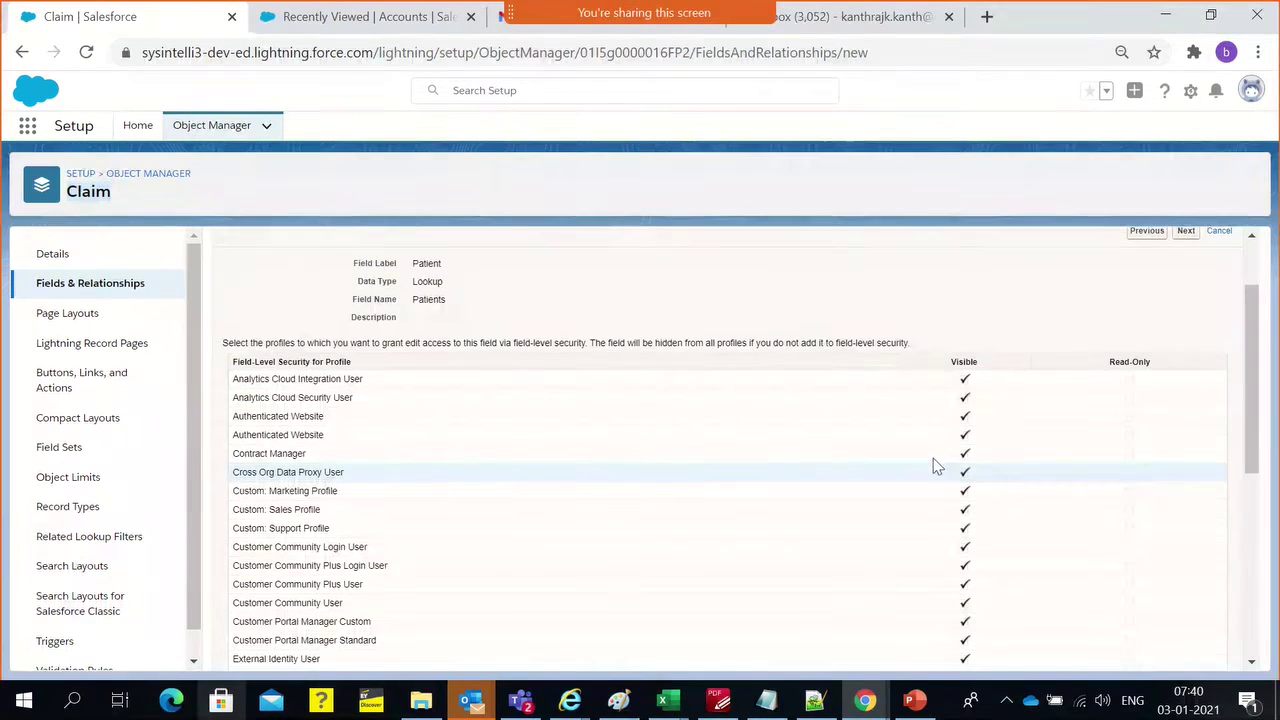
Add the Patient field to Claim Layout and confirm the Claims related list label
left_click(1186, 330)
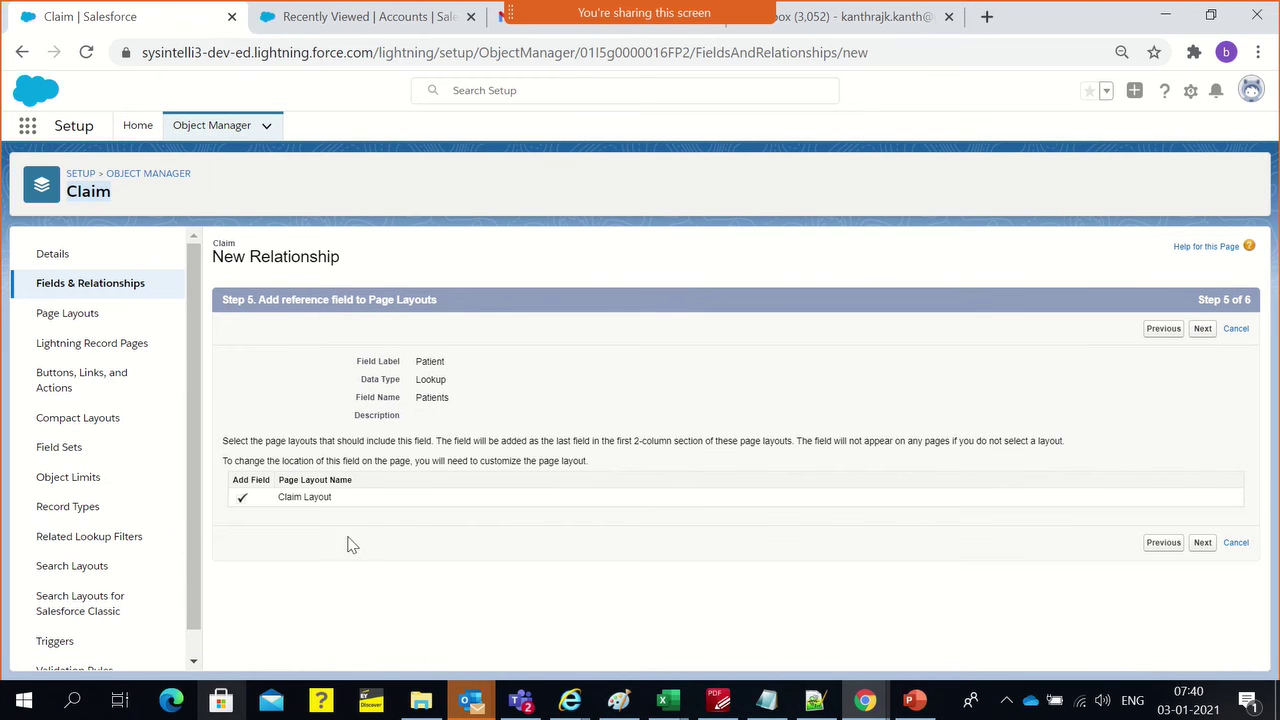
double_click(430, 360)
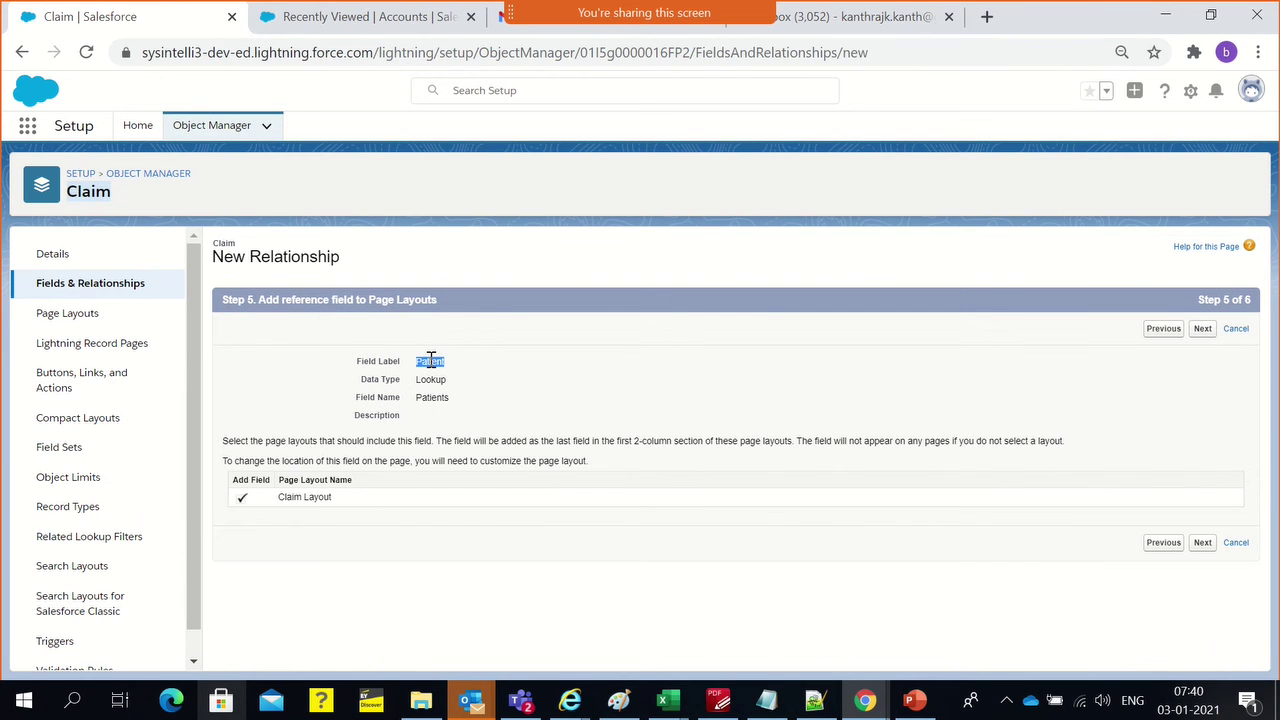
triple_click(284, 504)
left_click(1202, 329)
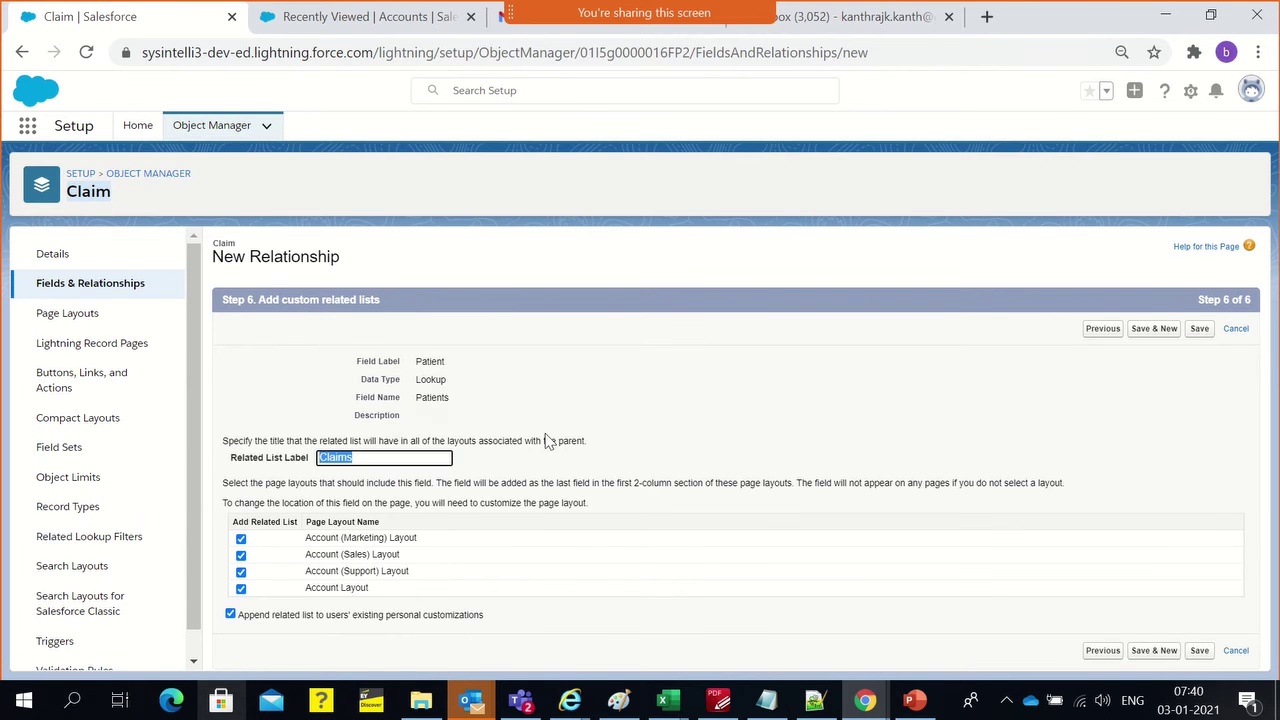
left_click(403, 457)
left_click(310, 22)
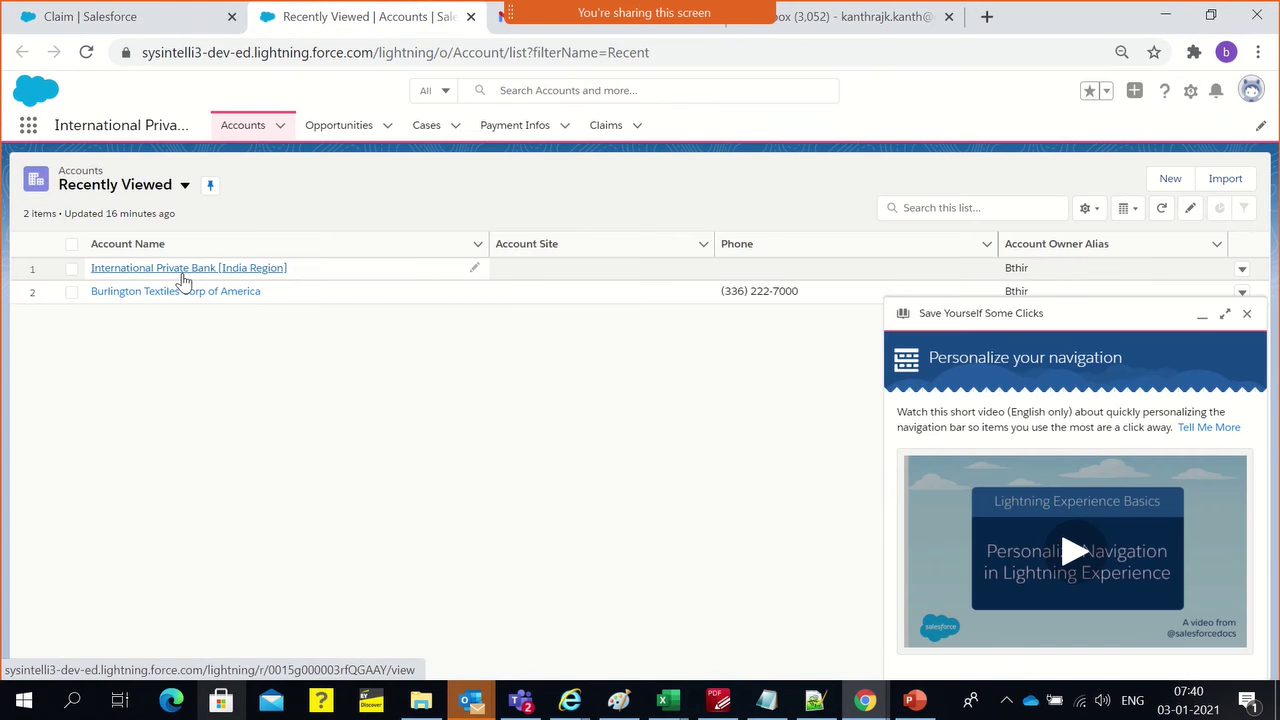
left_click(183, 268)
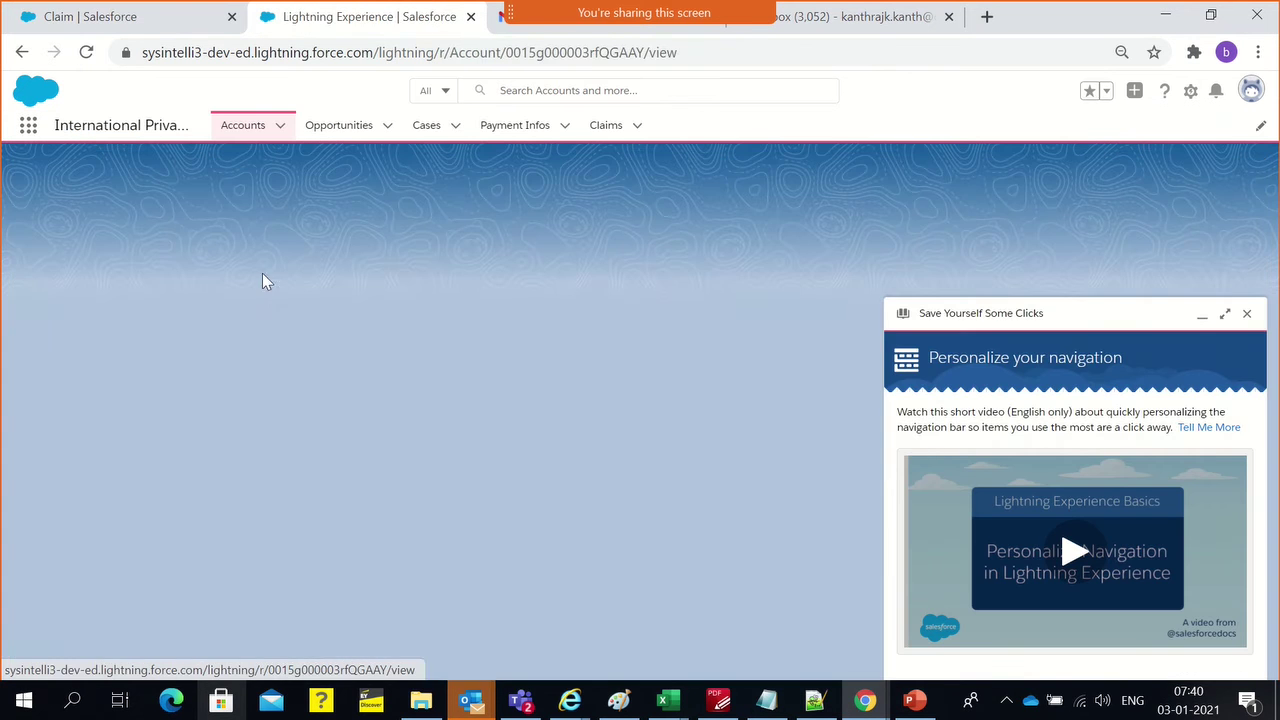
left_click(1200, 318)
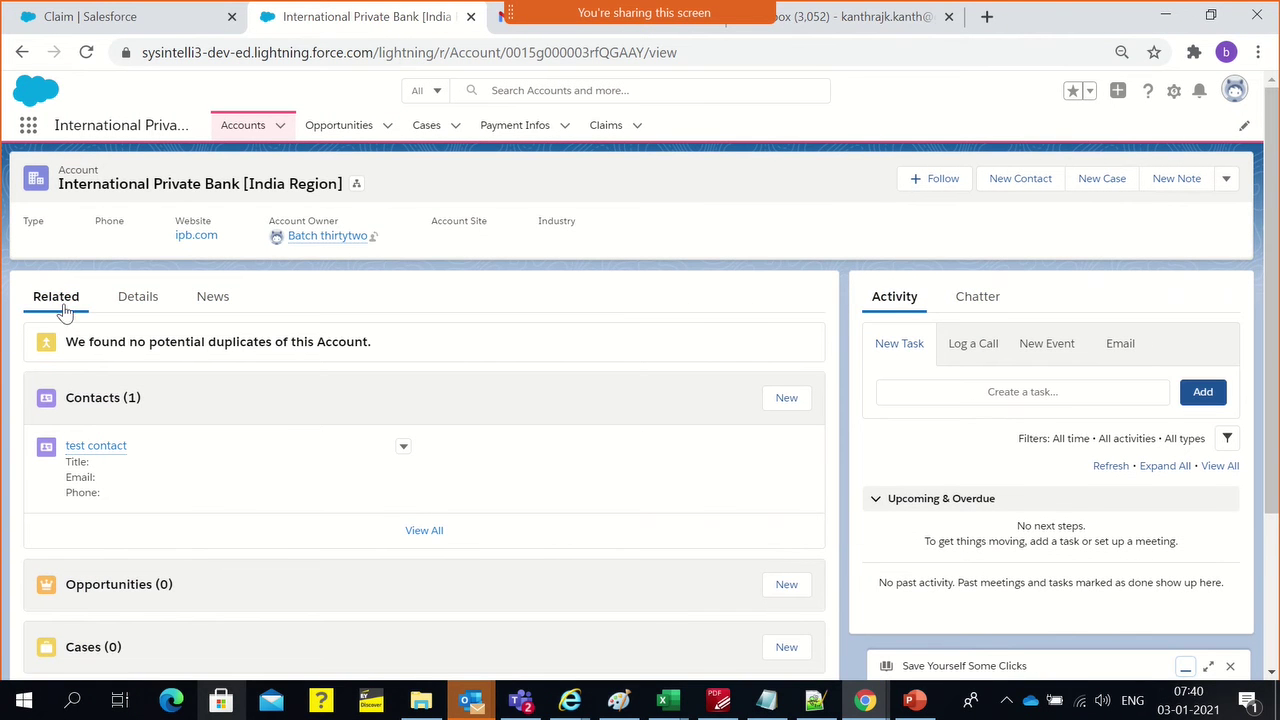
scroll(142, 504, "down", 3)
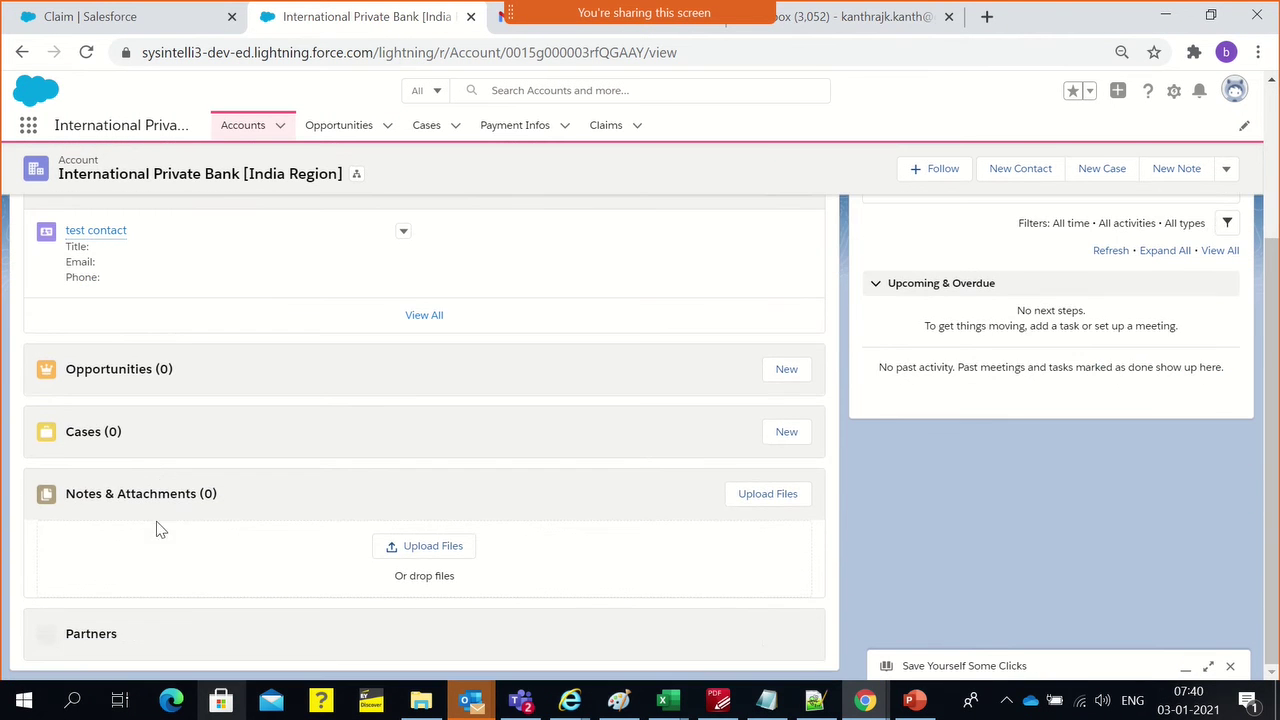
scroll(226, 607, "up", 1)
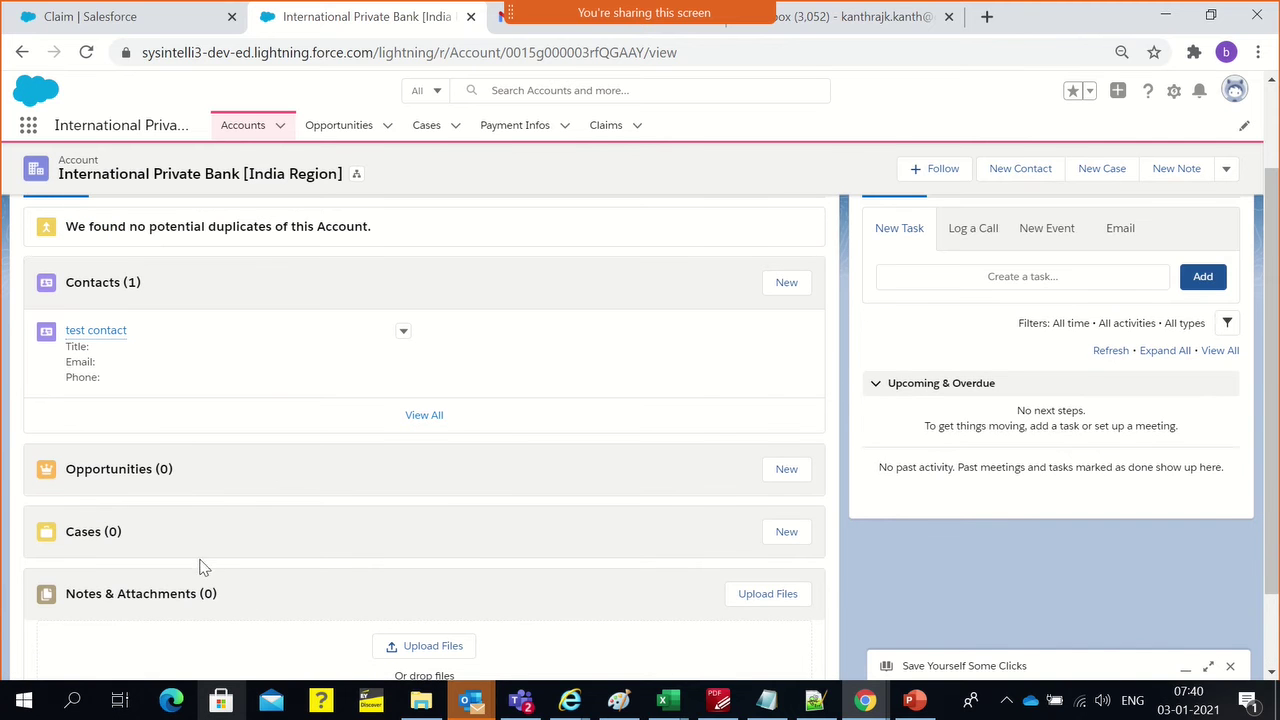
left_click(110, 28)
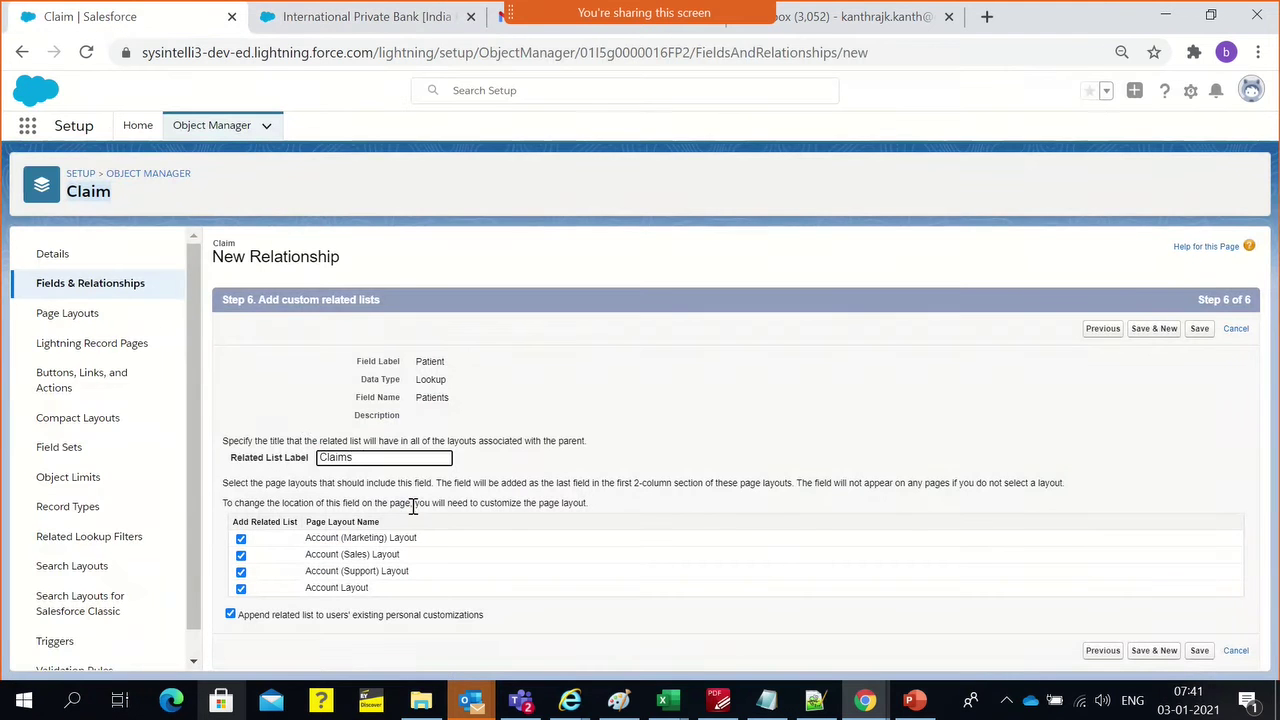
left_click(292, 421)
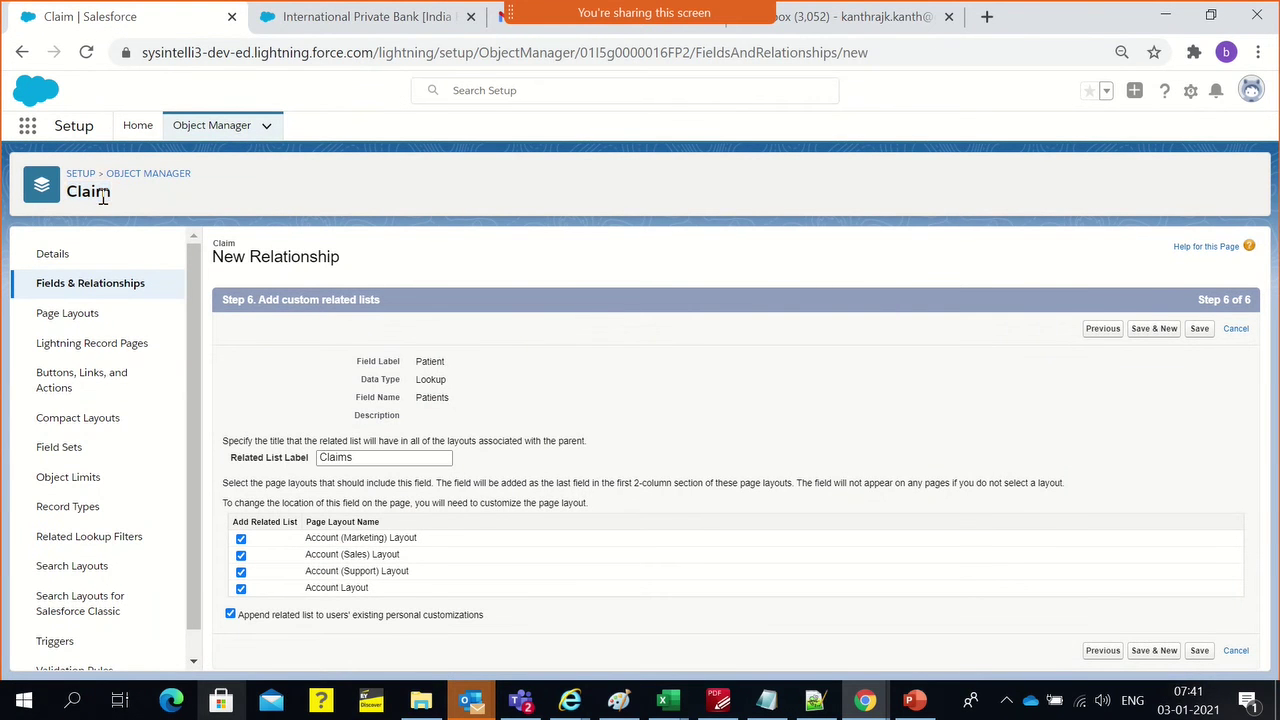
double_click(103, 197)
left_click(370, 20)
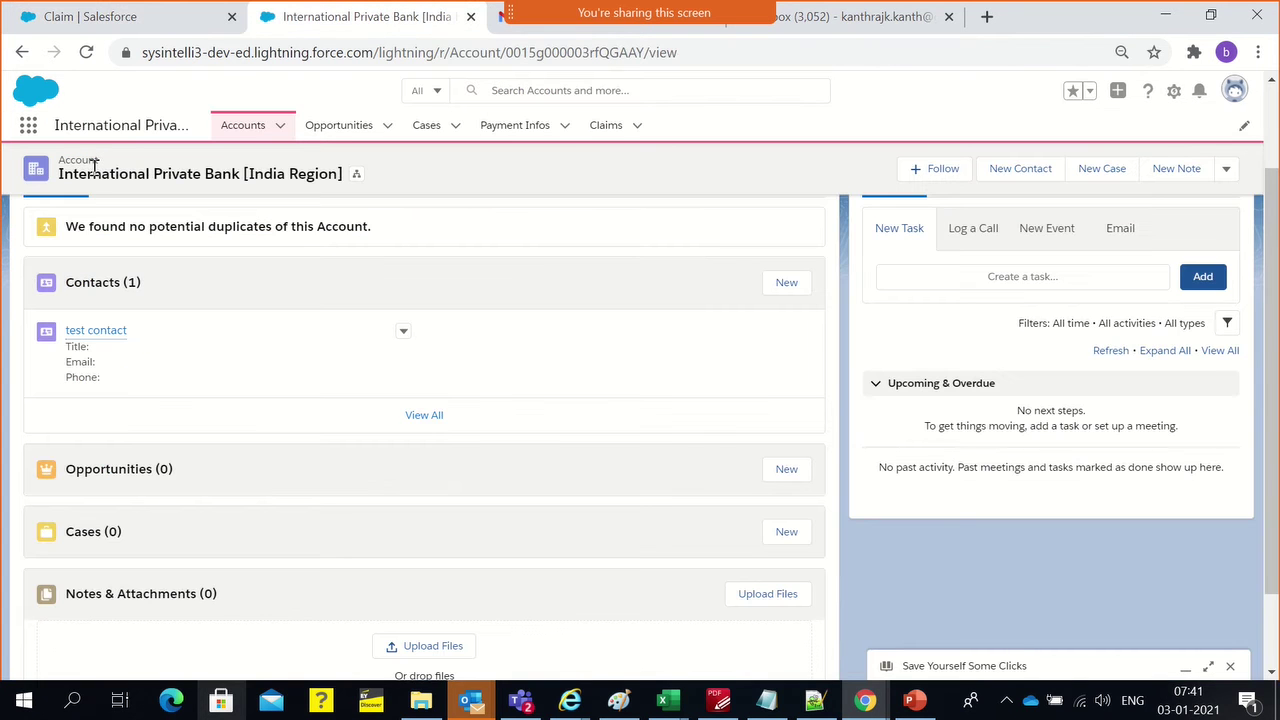
scroll(228, 585, "down", 1)
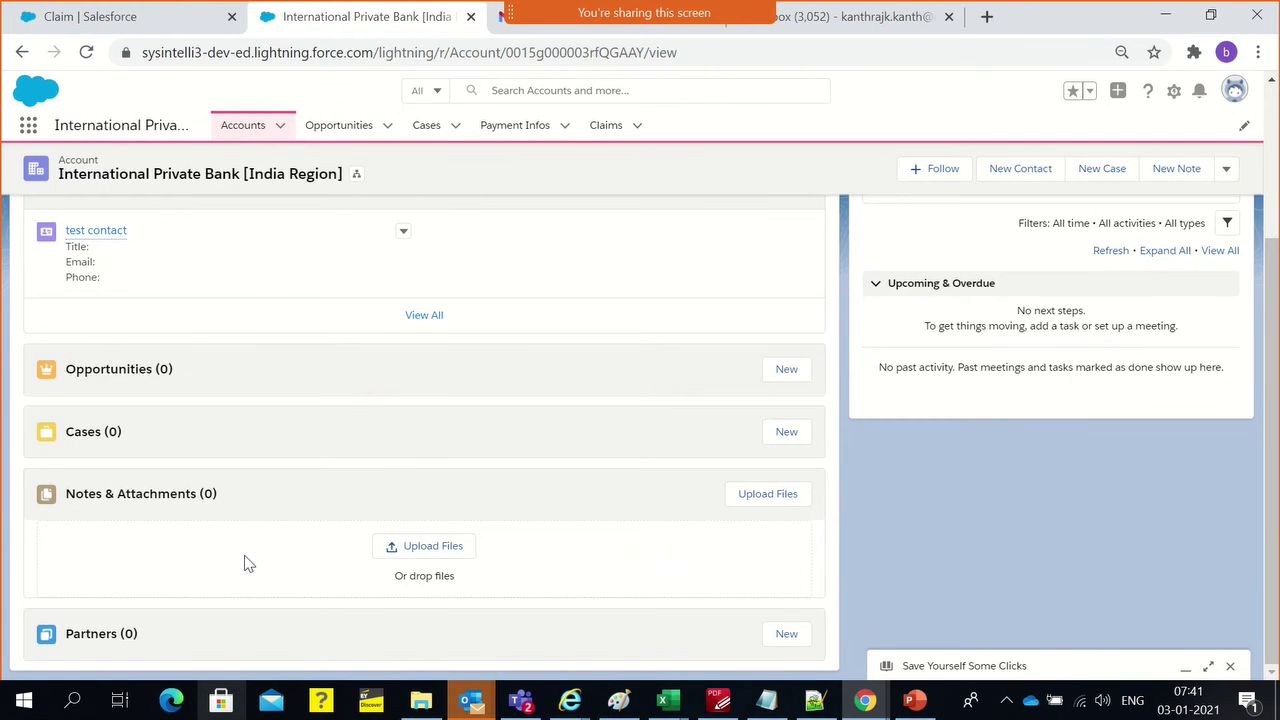
scroll(10, 370, "up", 3)
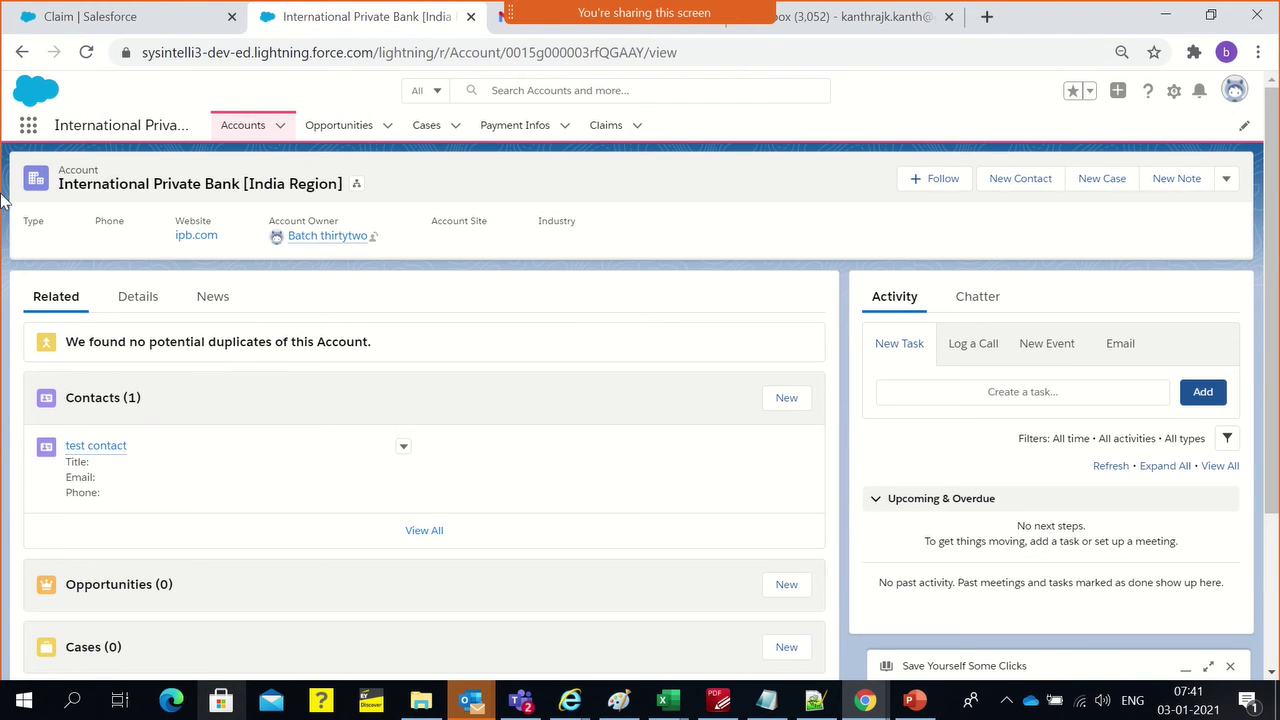
double_click(82, 170)
scroll(91, 374, "down", 2)
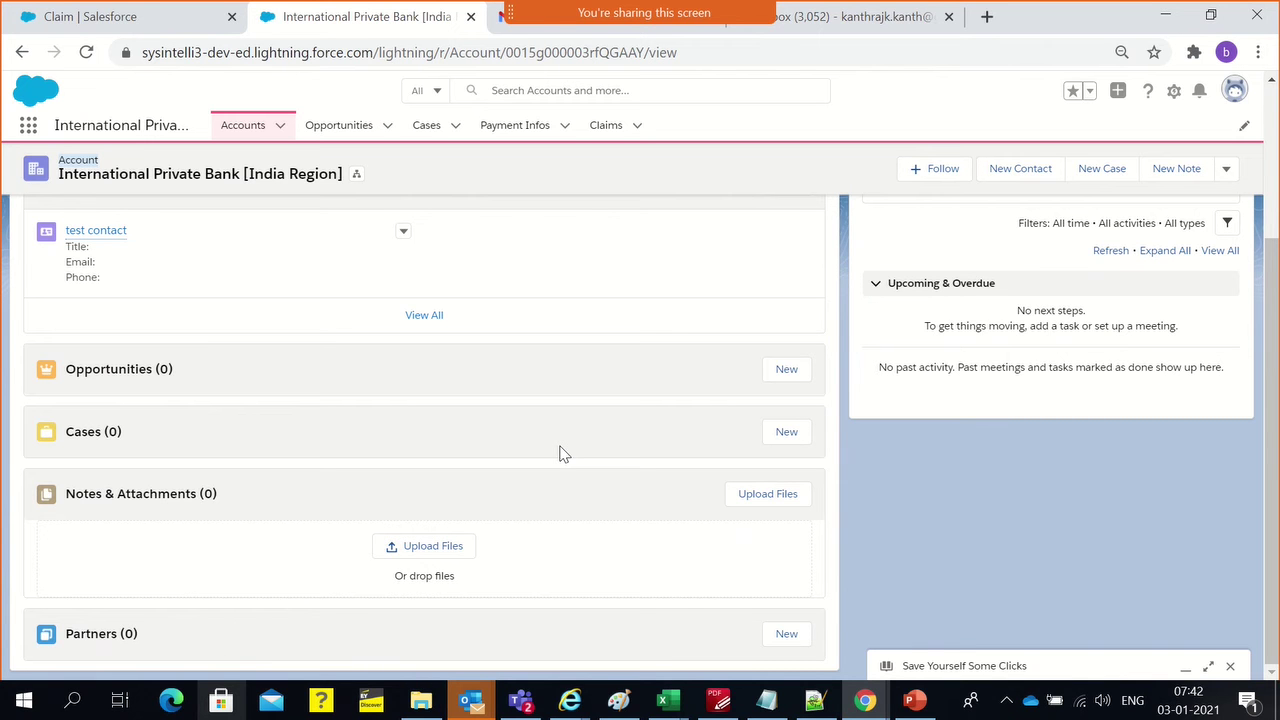
left_click(95, 16)
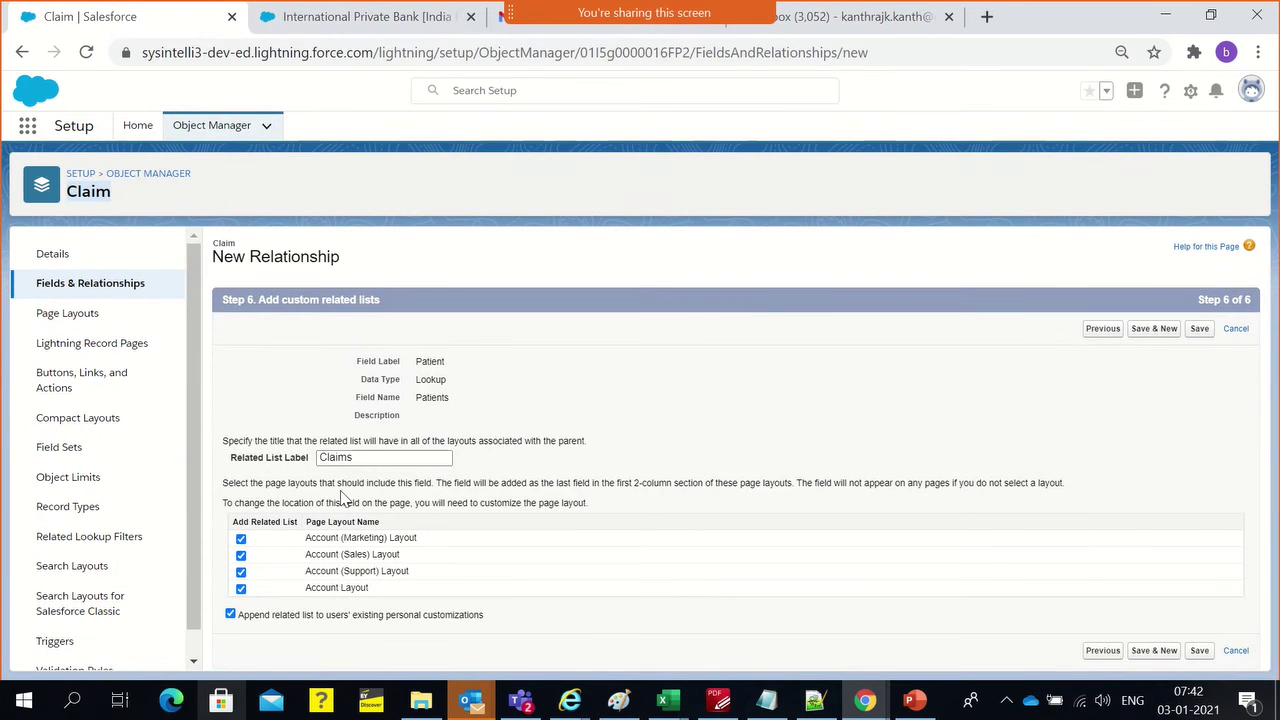
Save the Patient lookup, then reload the International Private Bank account page
left_click(1200, 336)
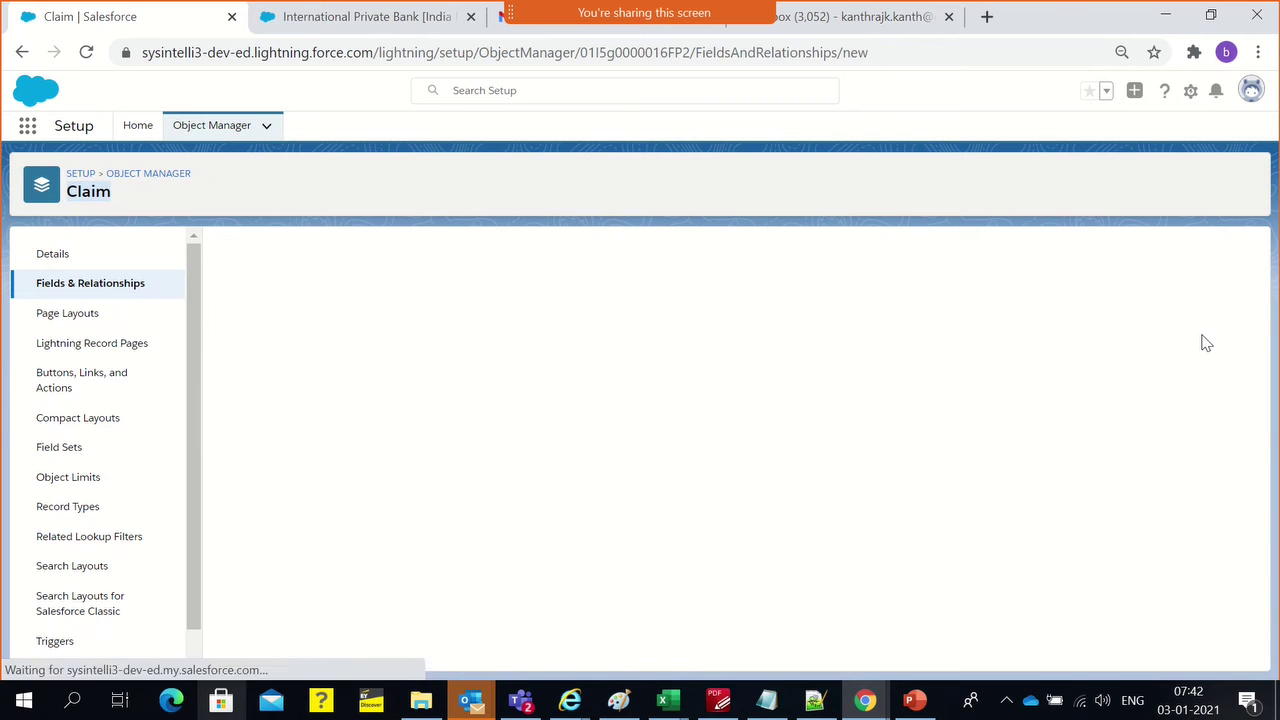
left_click(405, 20)
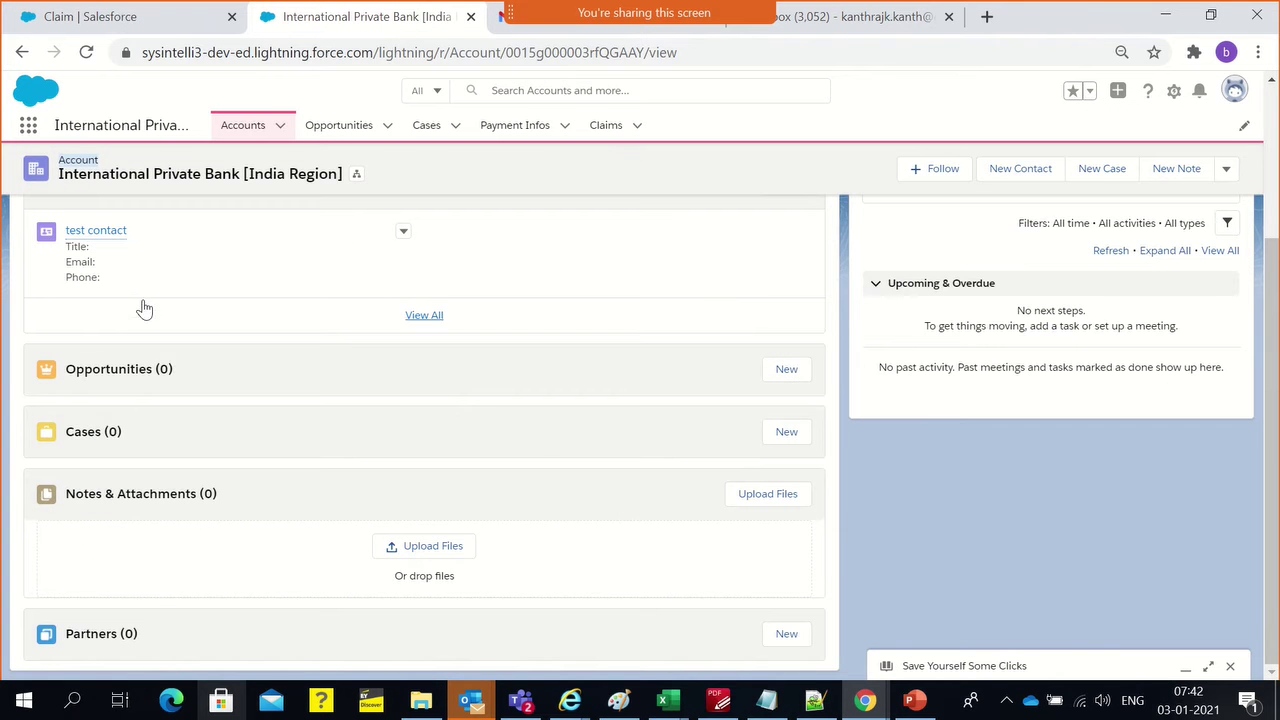
scroll(140, 306, "up", 3)
left_click(268, 58)
key("Return")
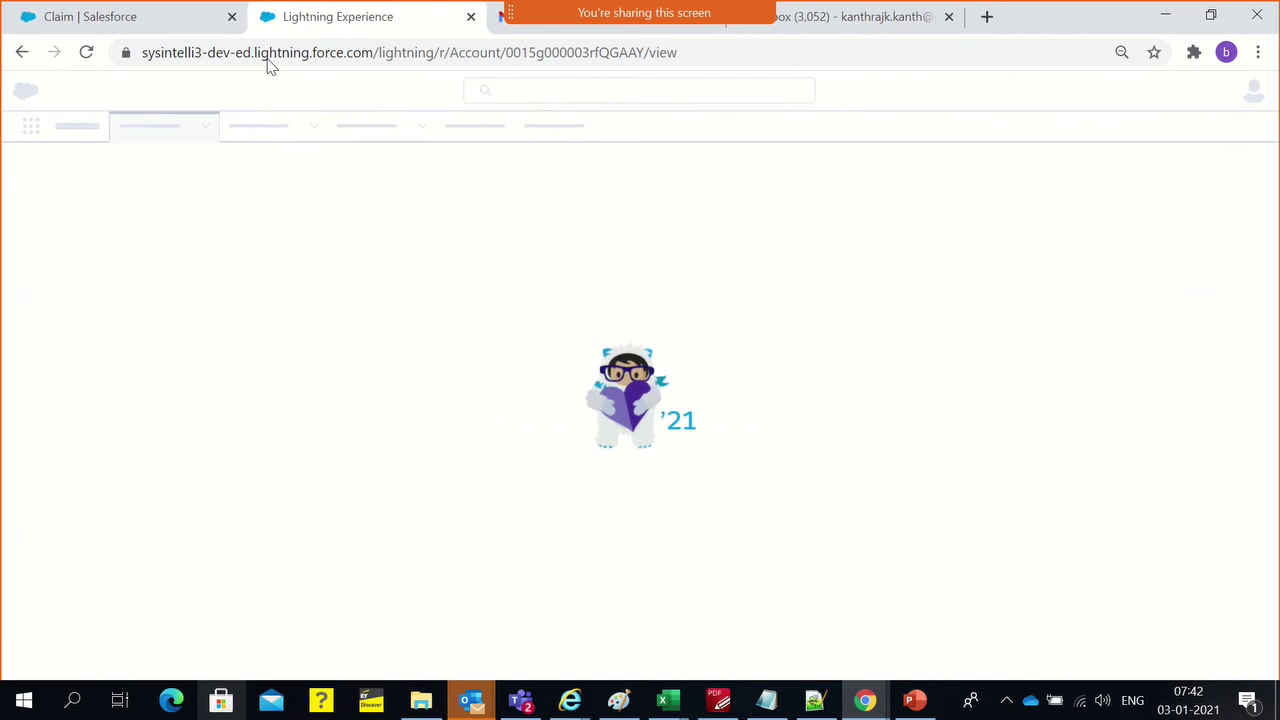
Return to the reloaded International Private Bank account and scroll down to the Claims (0) list
left_click(57, 21)
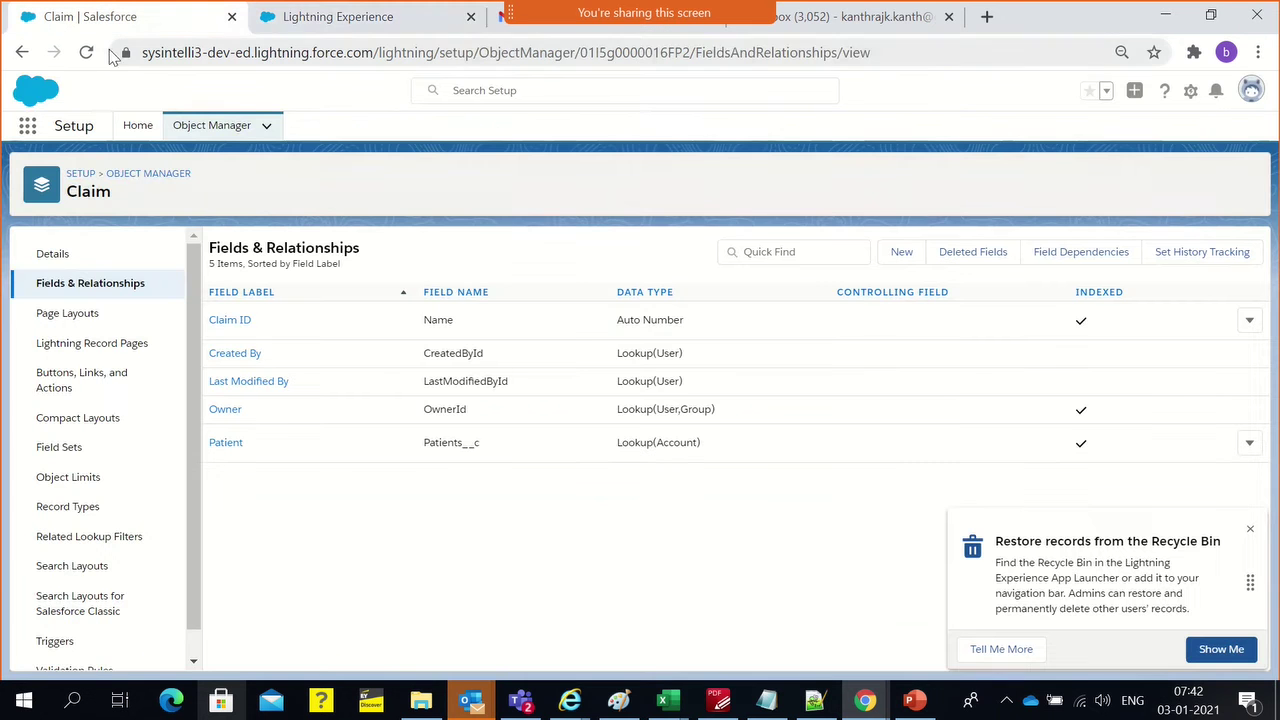
left_click(360, 28)
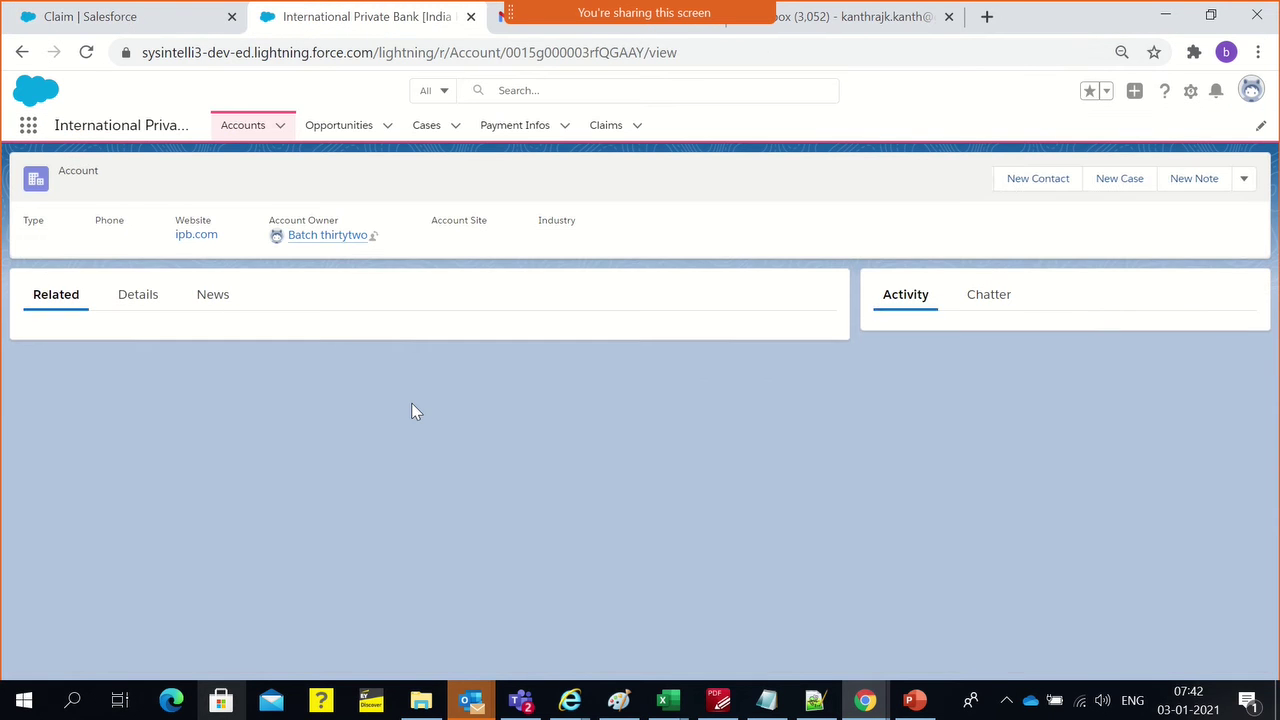
scroll(380, 412, "down", 2)
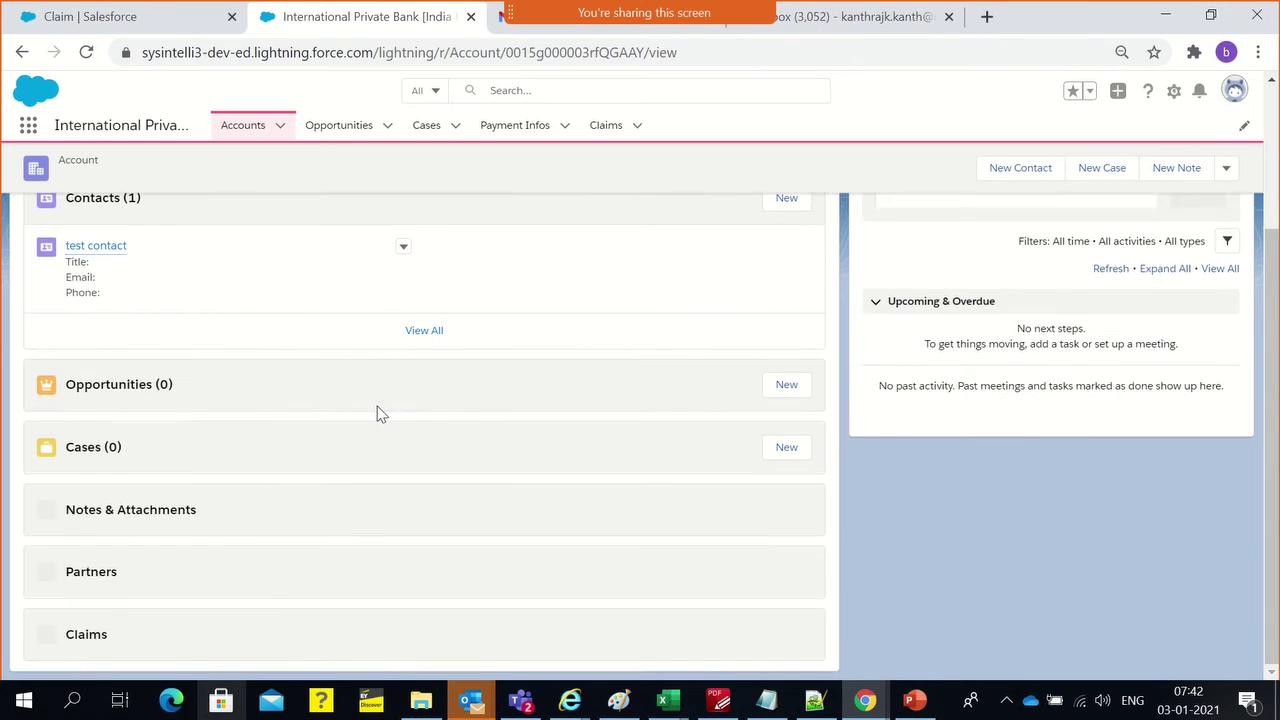
scroll(66, 648, "down", 1)
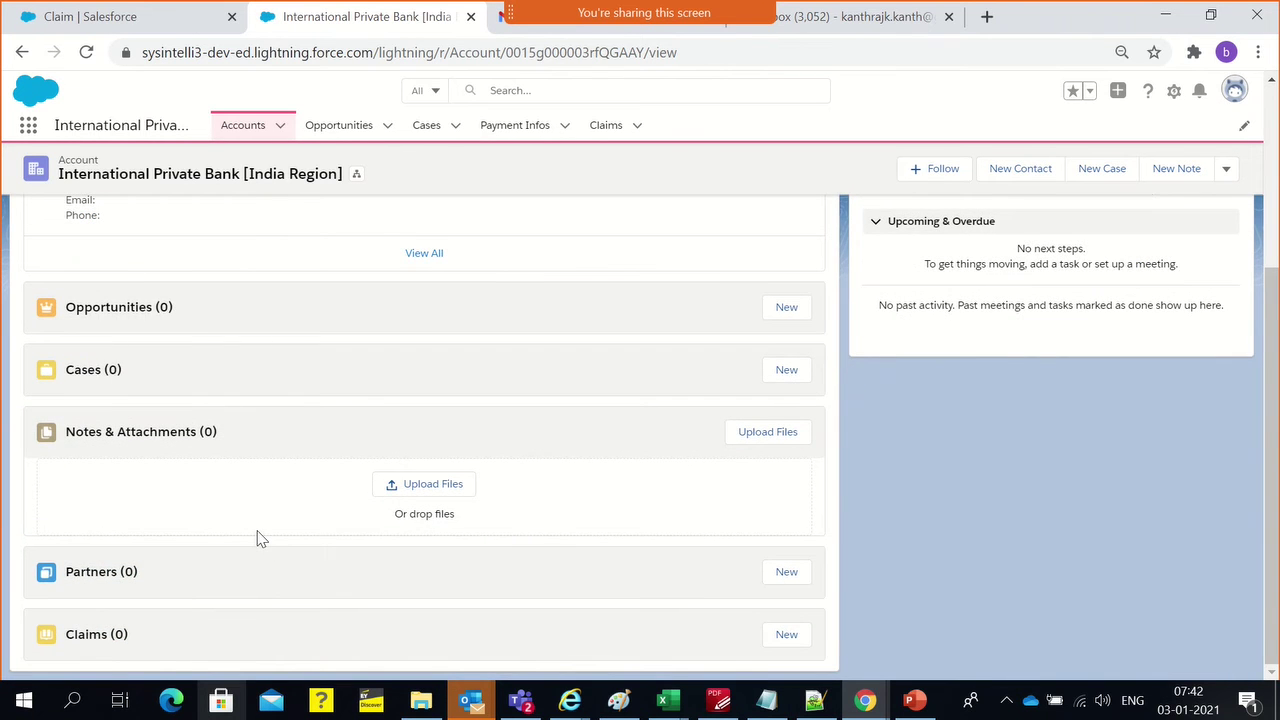
scroll(256, 536, "up", 4)
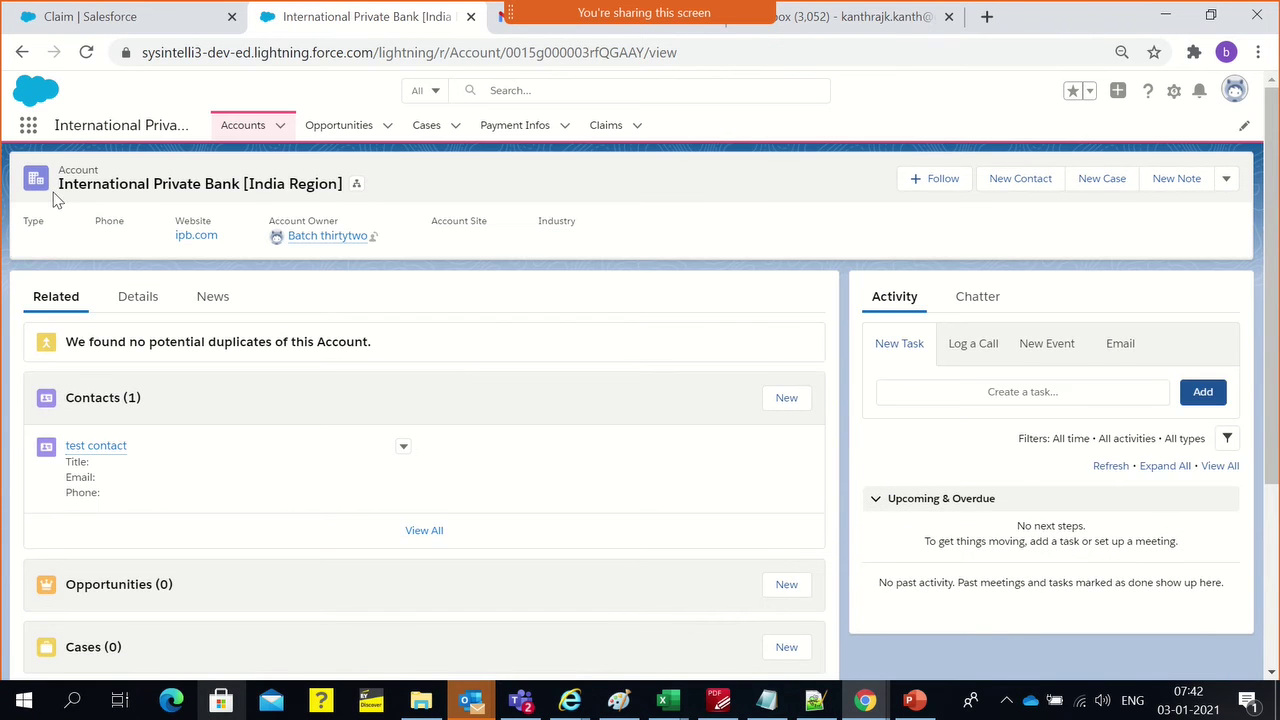
scroll(566, 323, "down", 4)
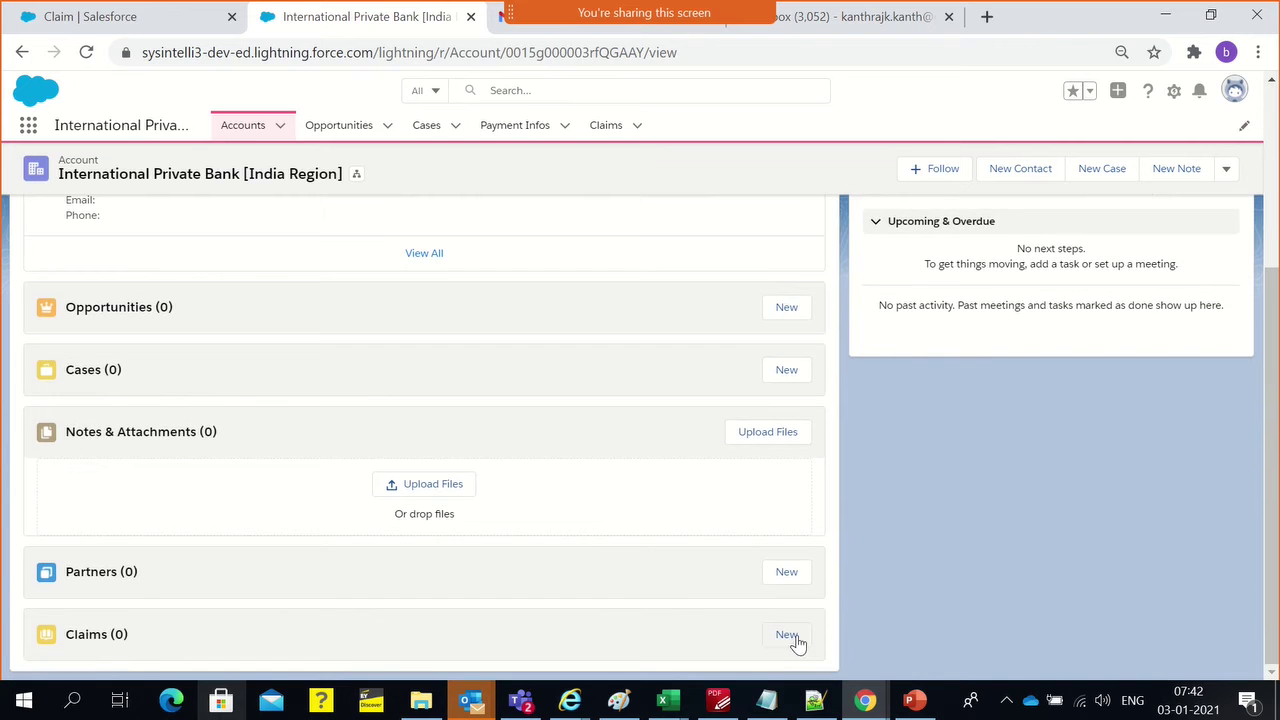
left_click(795, 638)
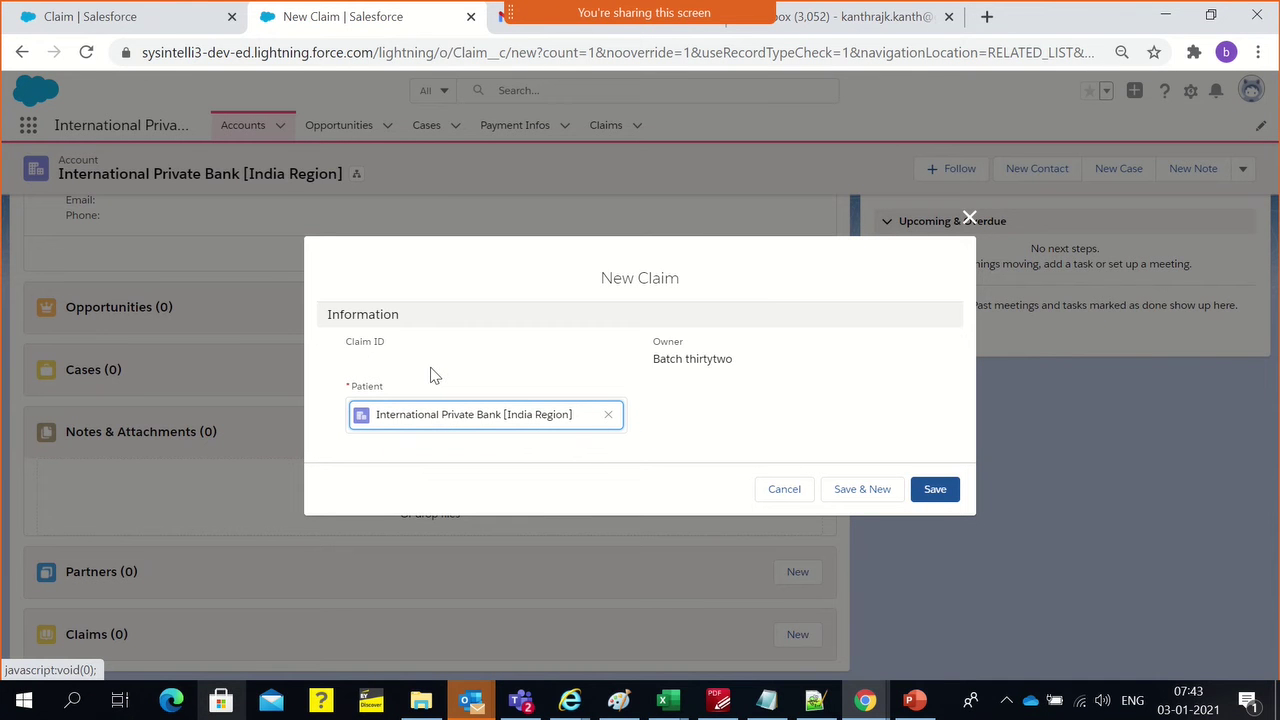
left_click(608, 416)
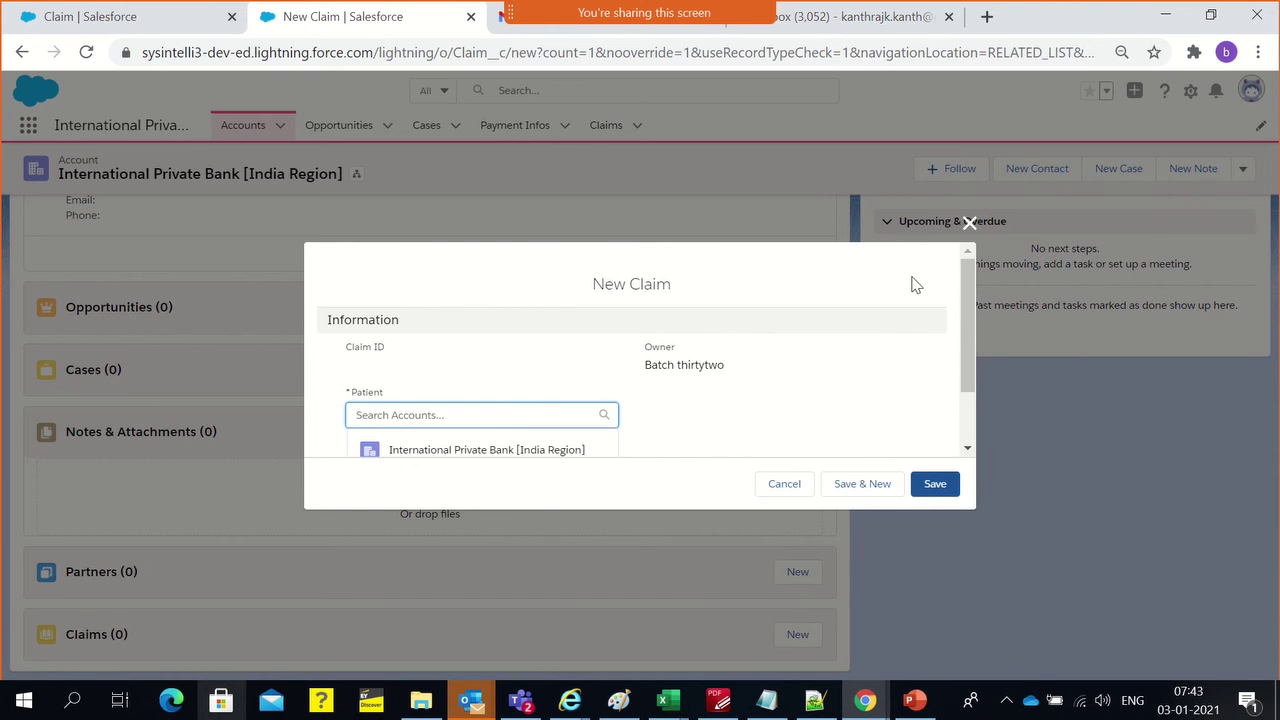
left_click(969, 222)
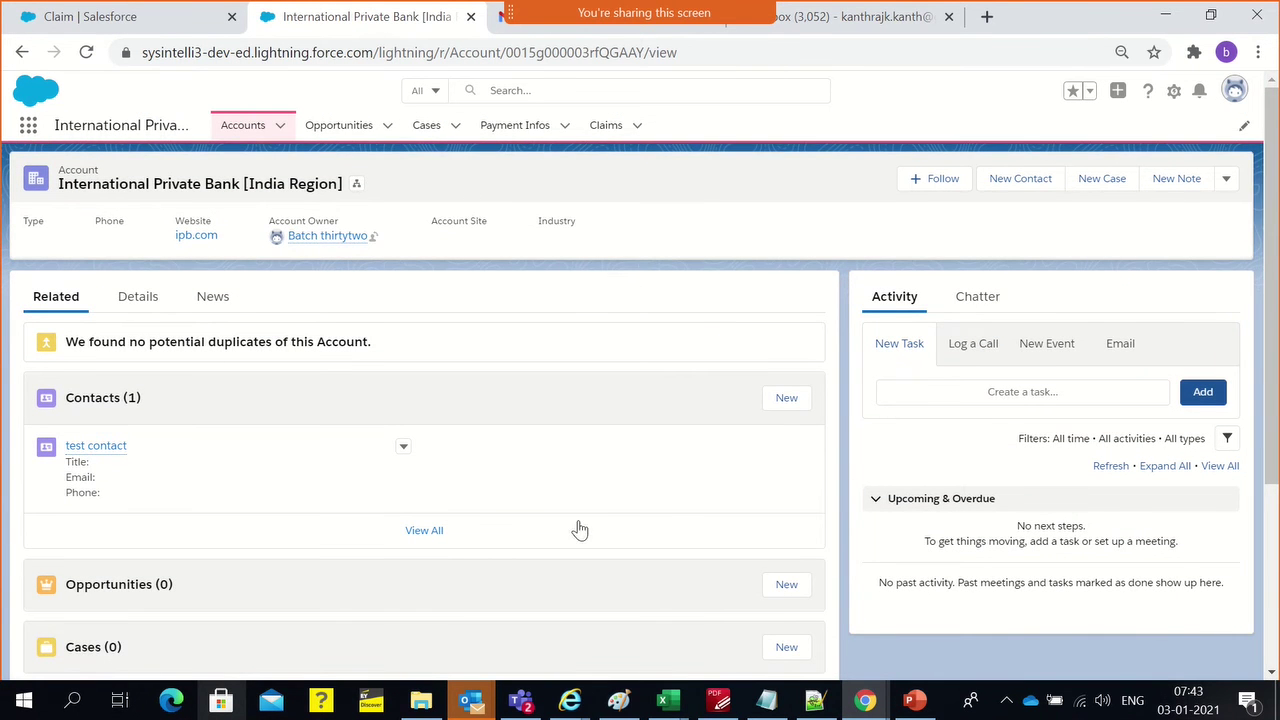
scroll(578, 527, "down", 2)
scroll(577, 525, "down", 1)
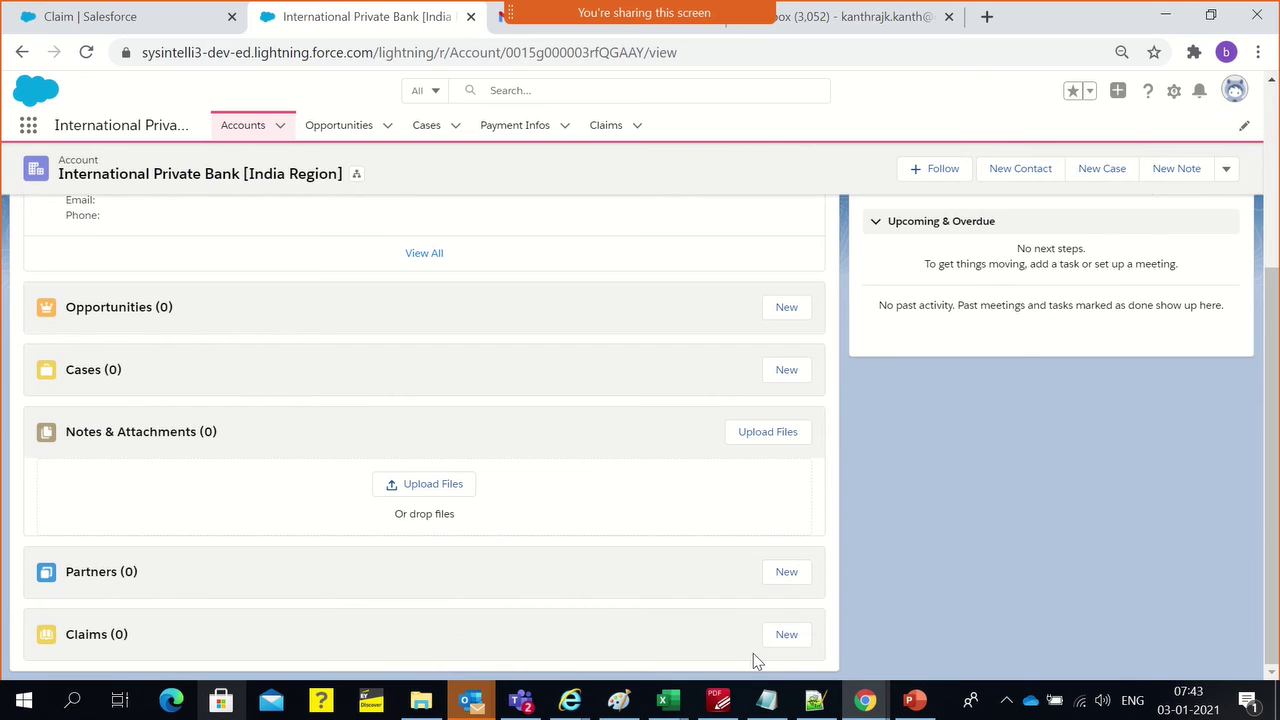
Open a New Claim form, then check the health insurance claims data model in another window
left_click(799, 642)
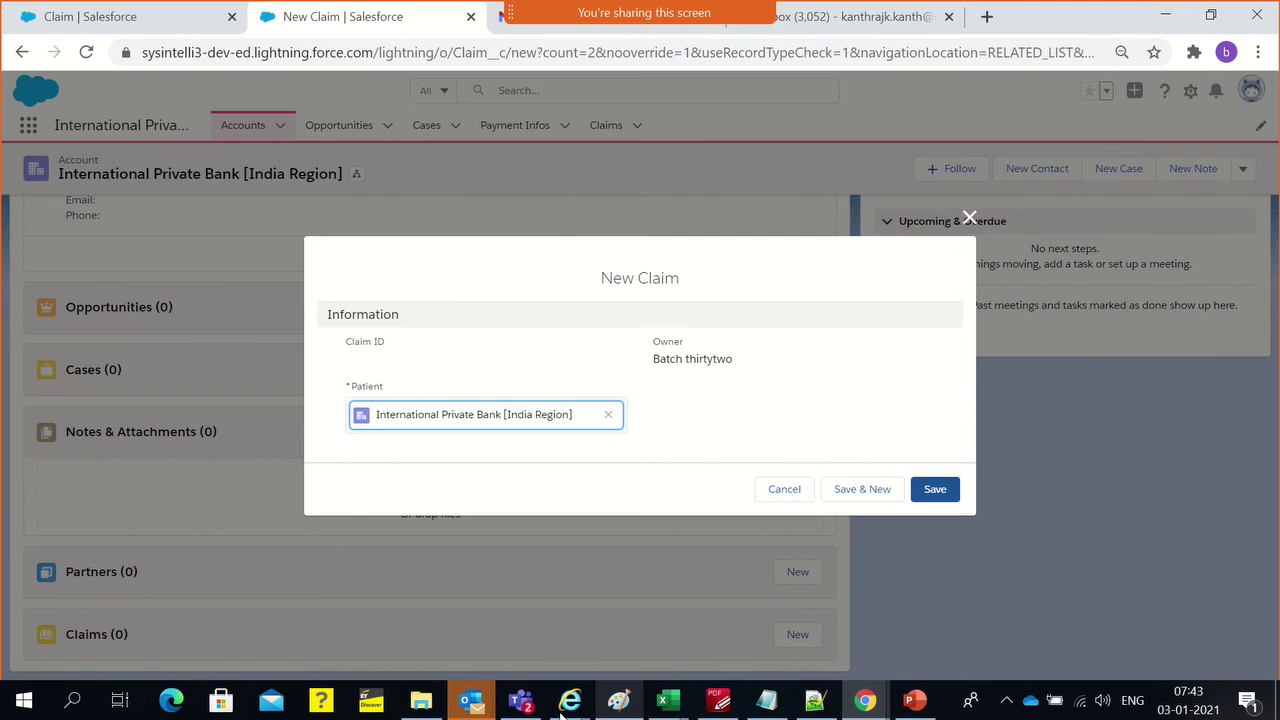
left_click(865, 702)
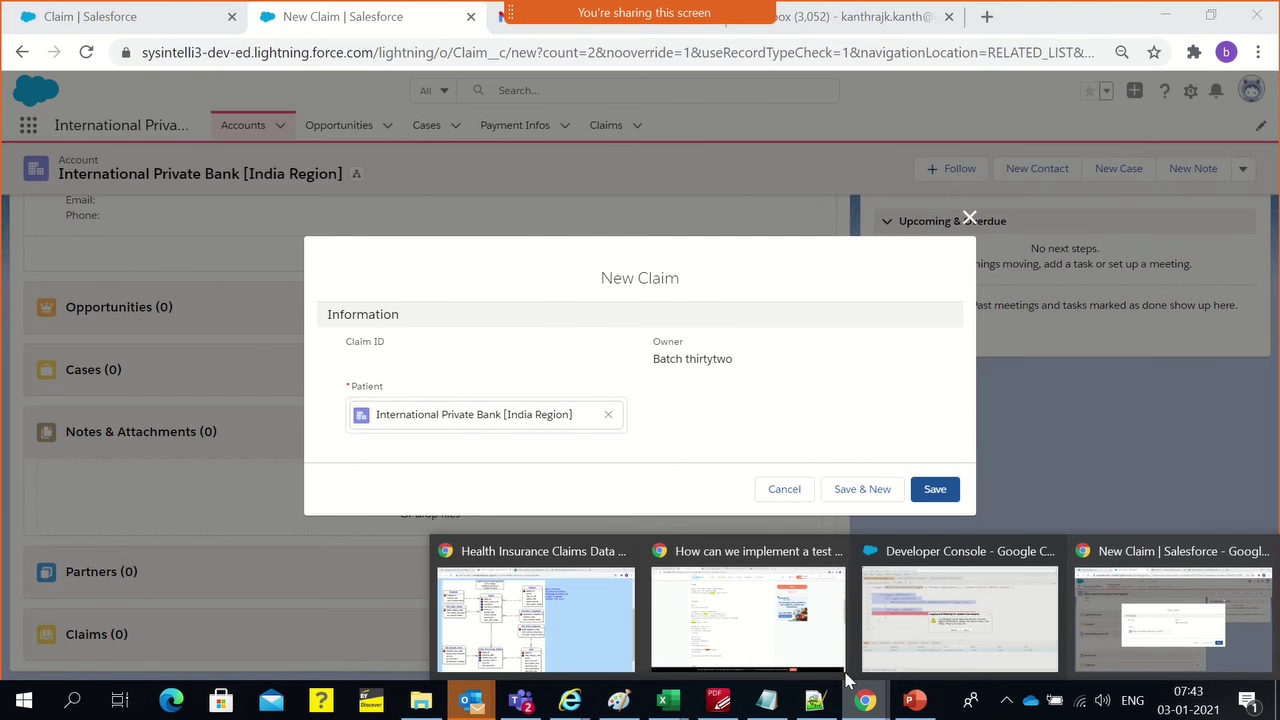
left_click(545, 632)
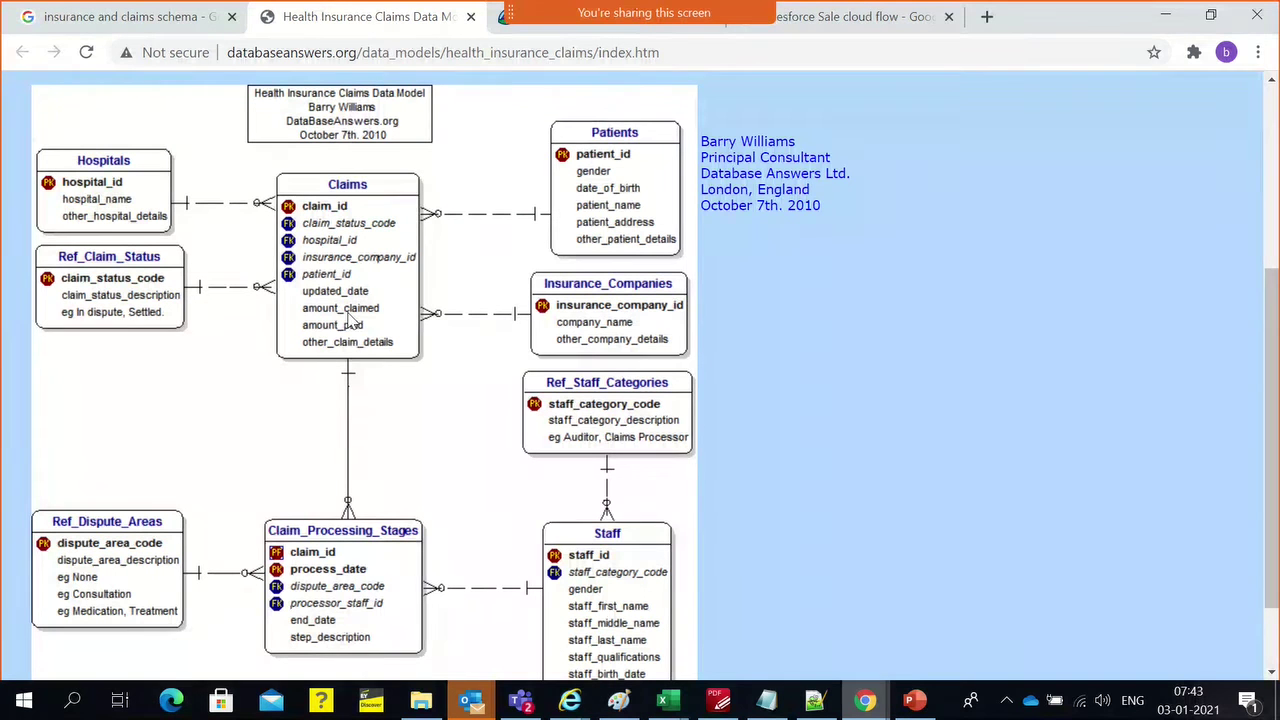
key("alt+Tab")
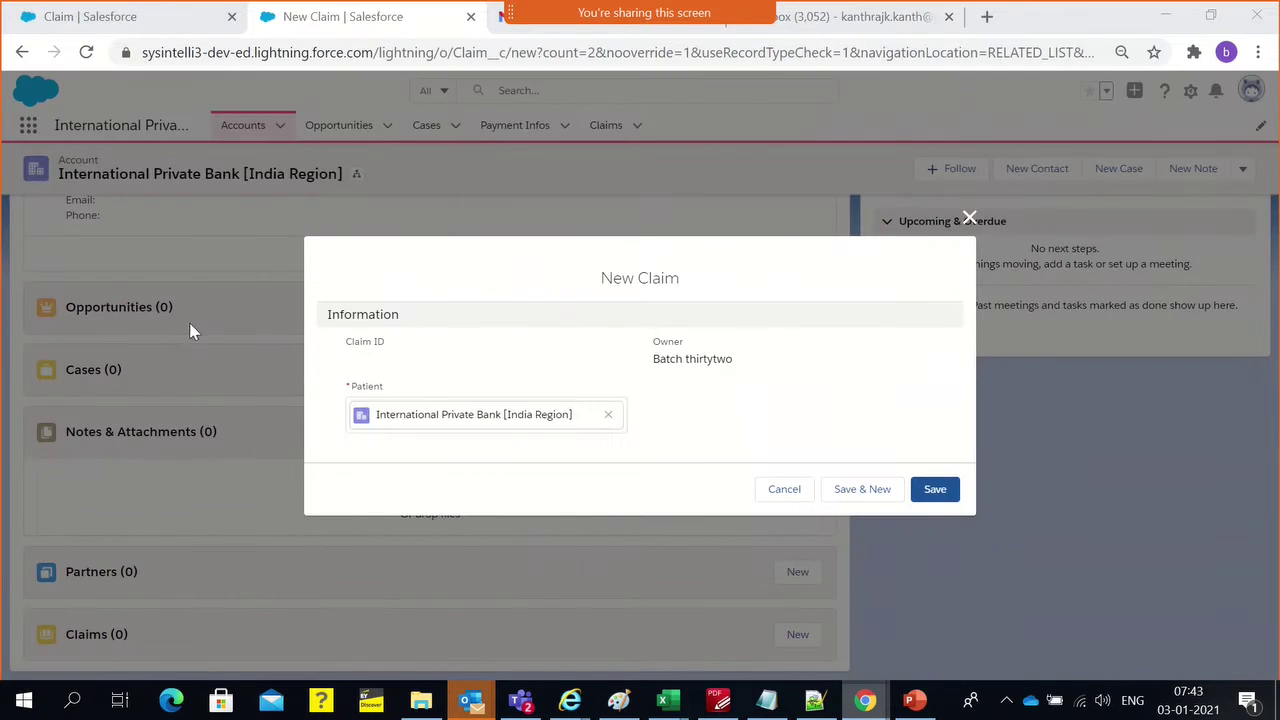
Close the form unsaved and start a fresh claim from the account's Claims related list
left_click(967, 219)
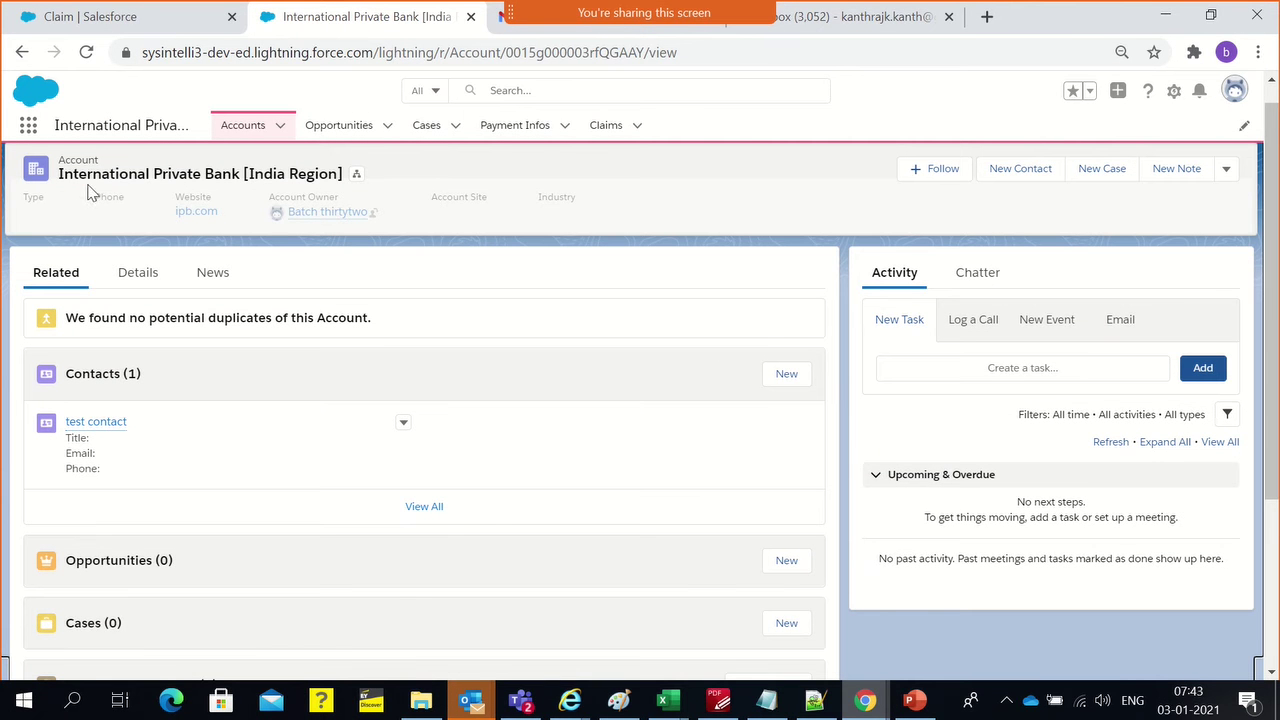
double_click(173, 172)
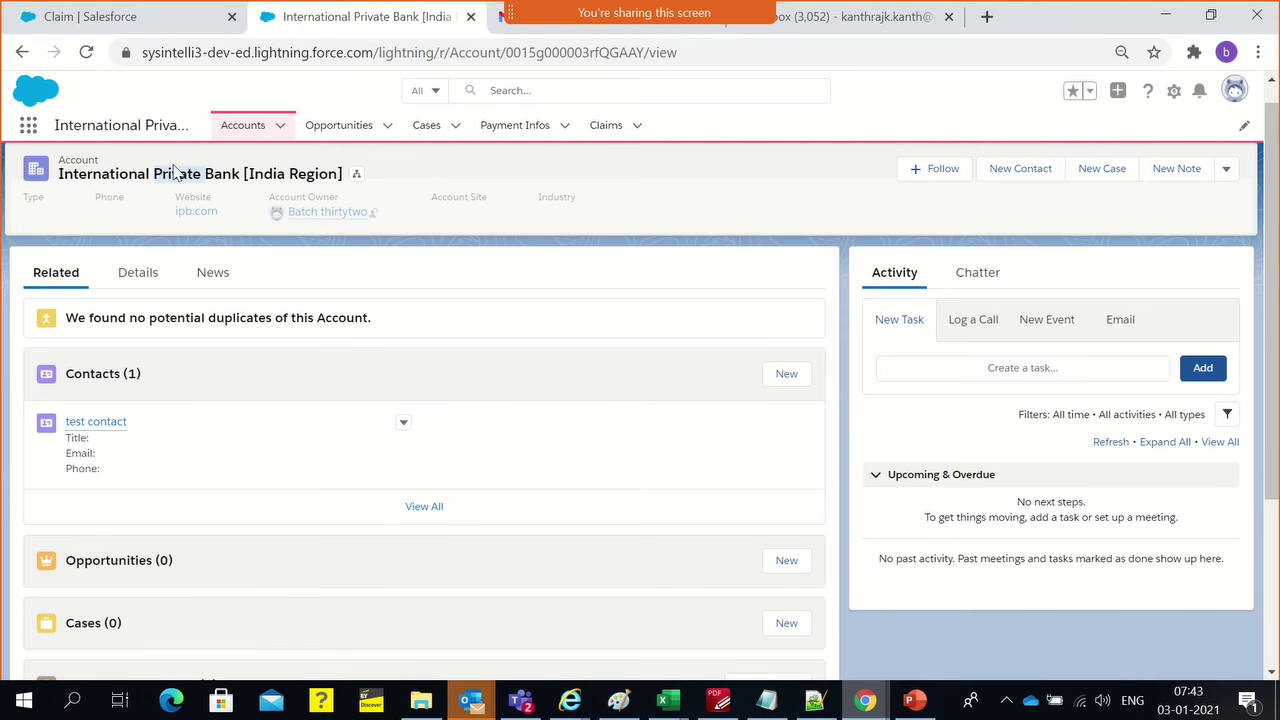
scroll(389, 494, "down", 2)
scroll(737, 612, "down", 1)
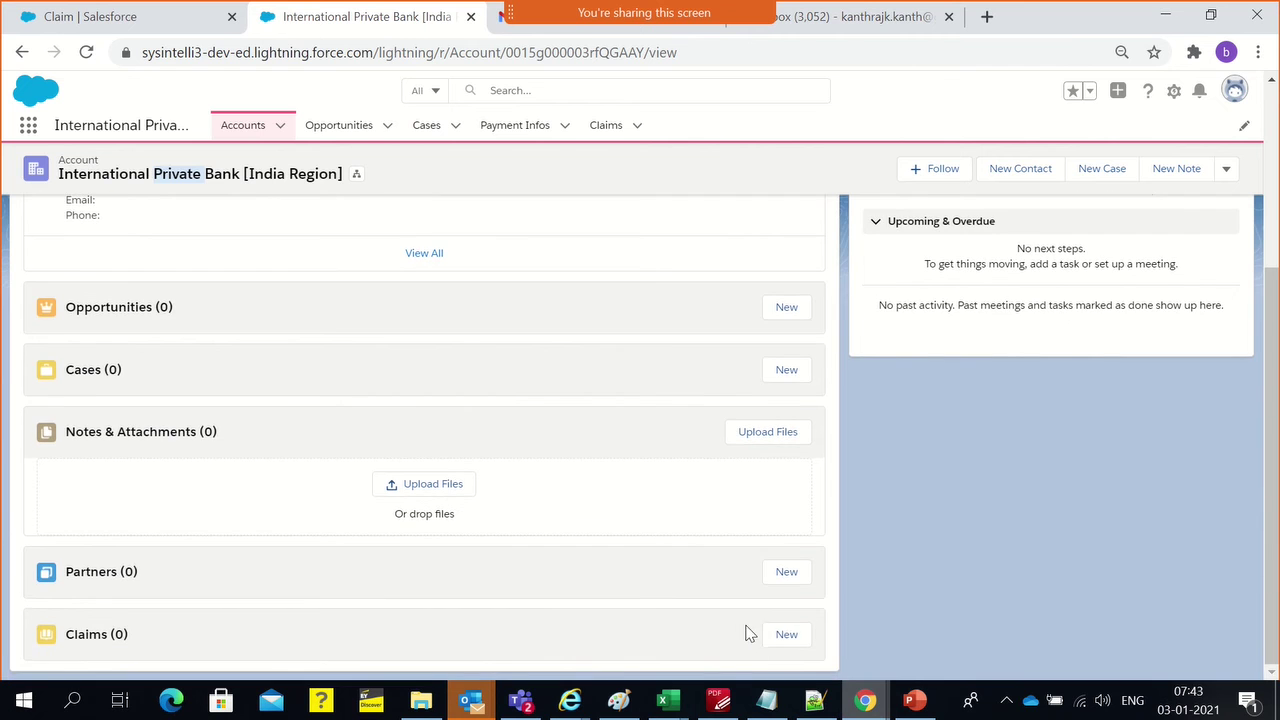
left_click(770, 638)
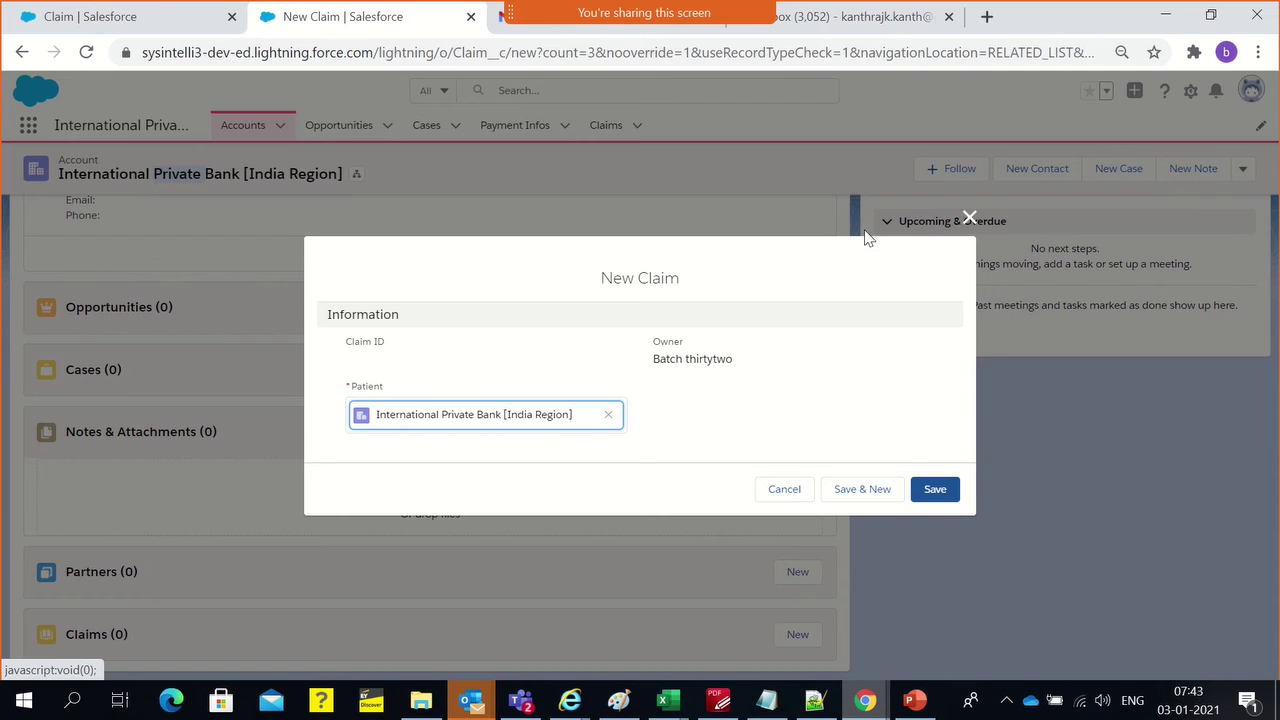
Close the account's claim form and start a blank claim from the Claims tab's Recently Viewed list
left_click(969, 217)
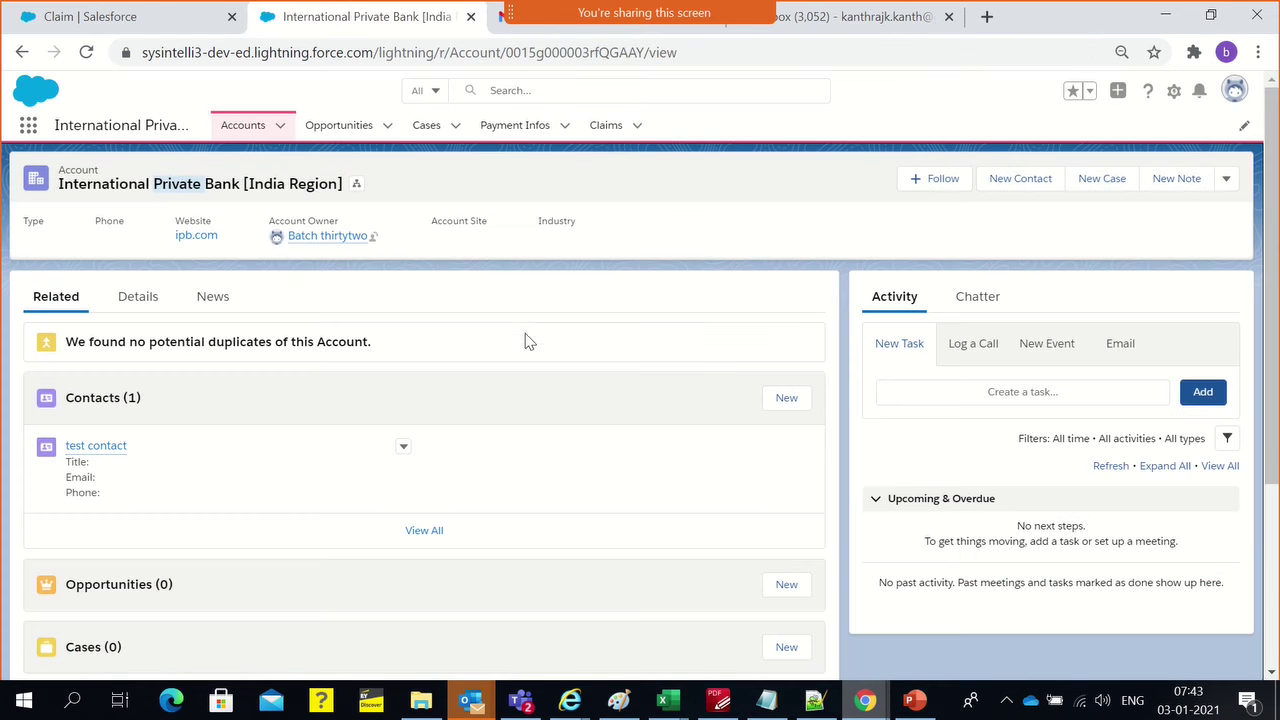
left_click(600, 130)
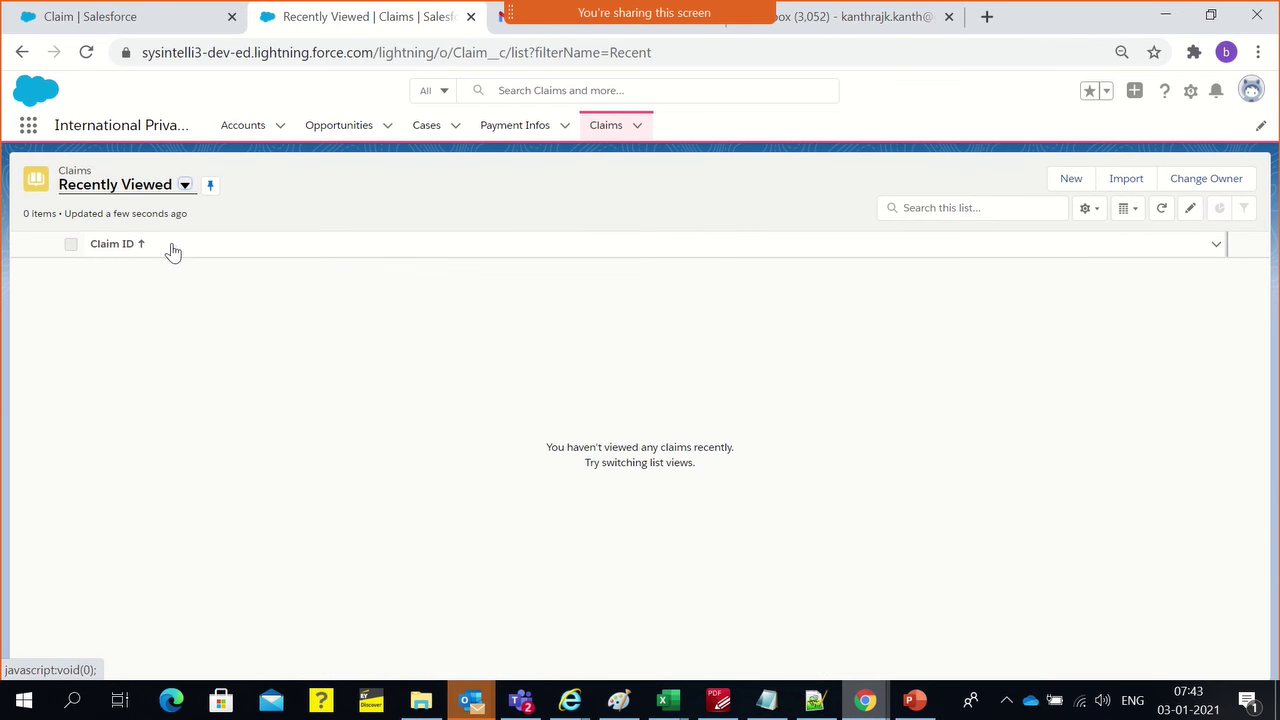
left_click(1071, 180)
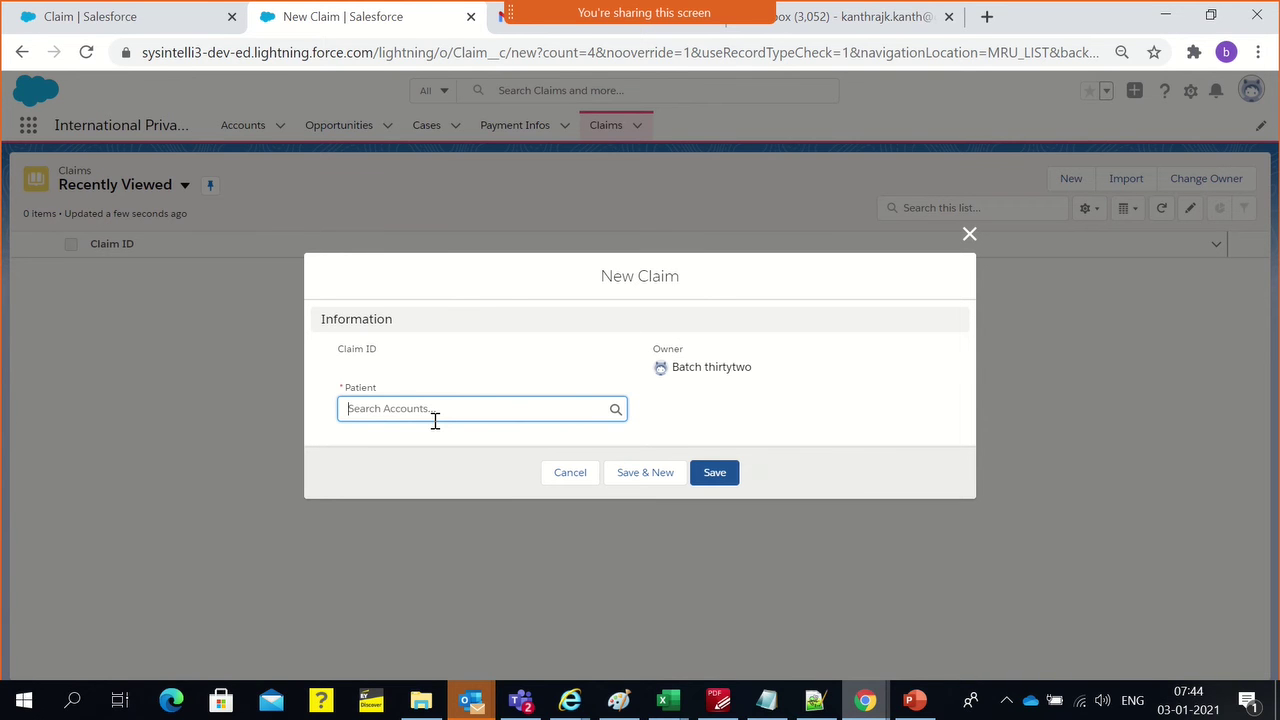
Check the Patient account suggestions, cancel the New Claim form, and go to the Accounts list
left_click(663, 384)
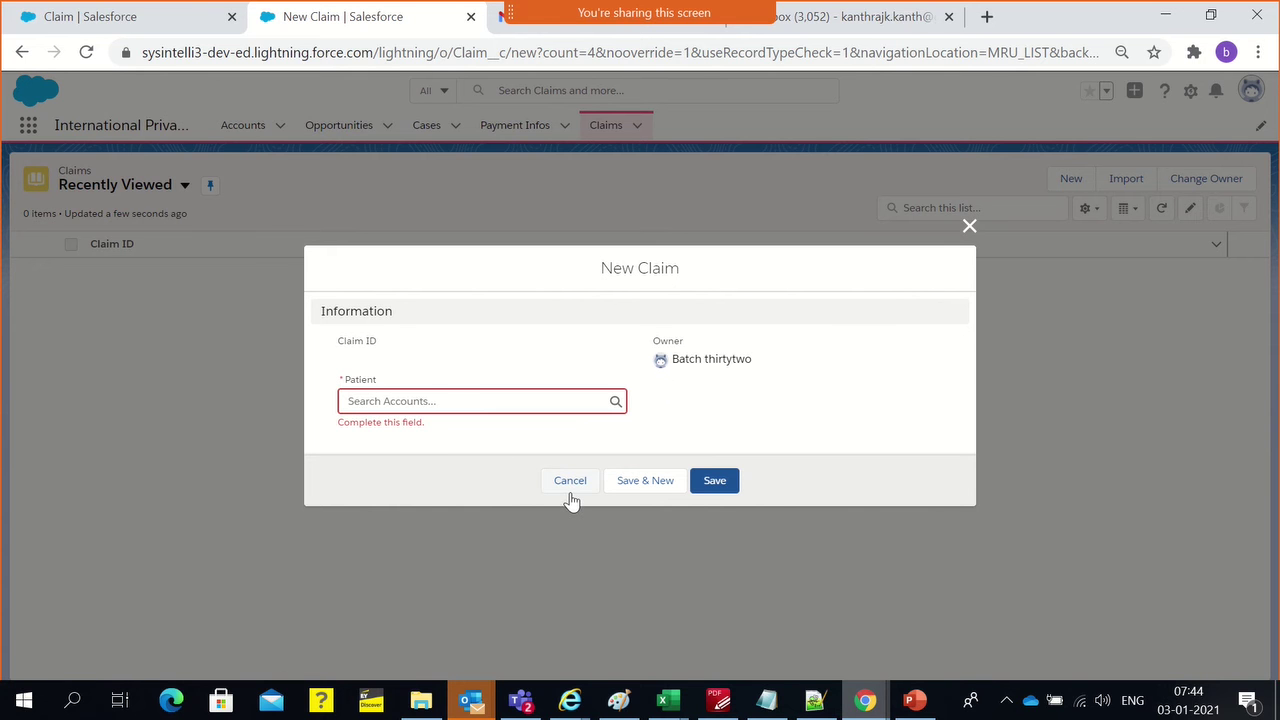
left_click(366, 392)
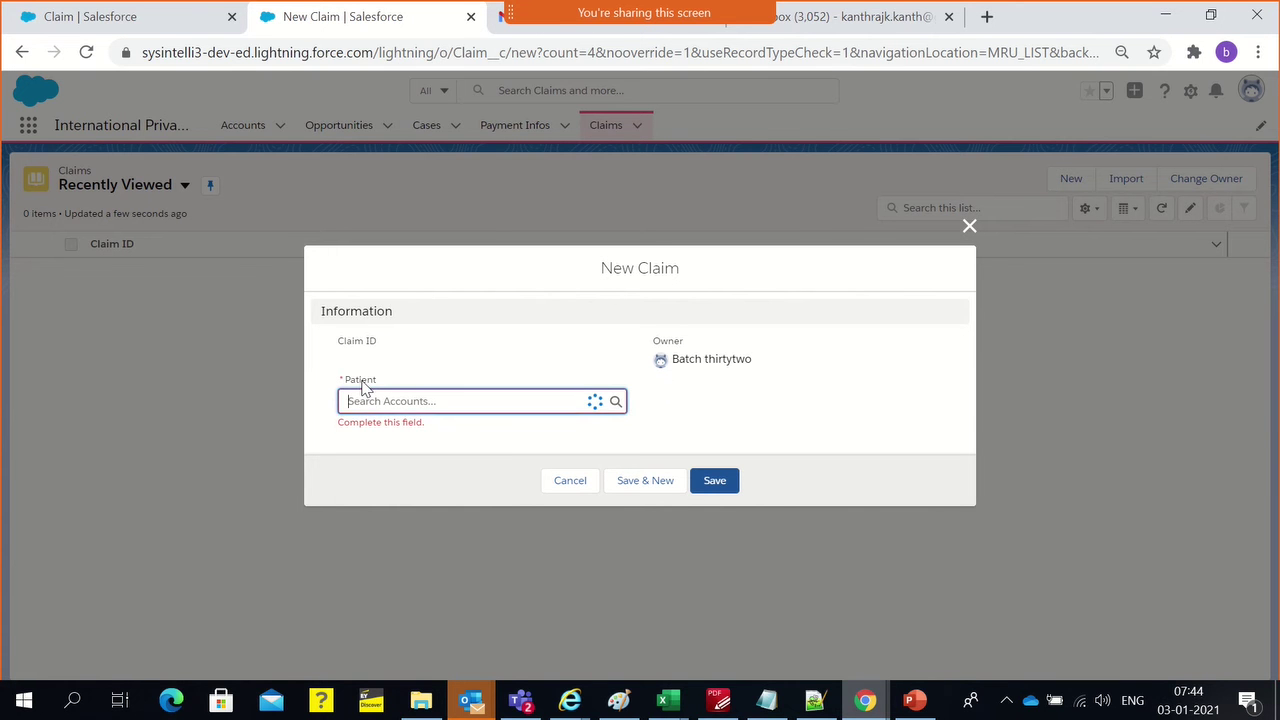
left_click(877, 449)
left_click(586, 484)
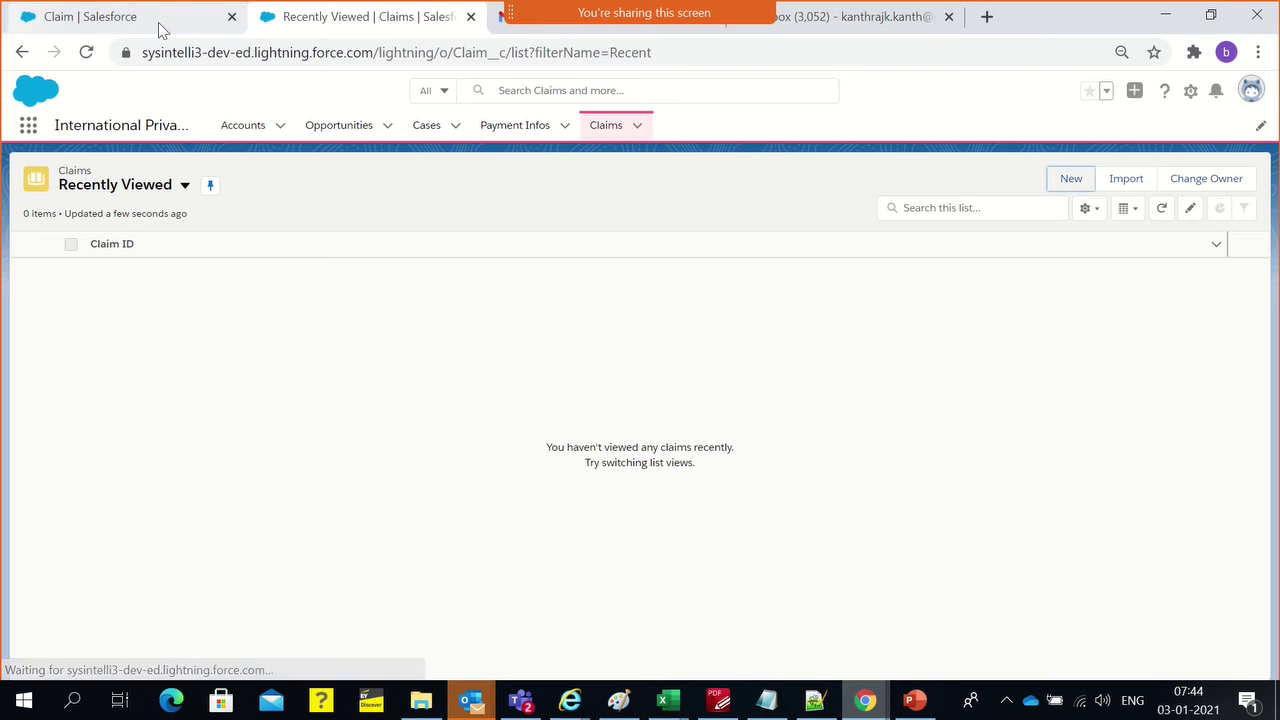
left_click(262, 132)
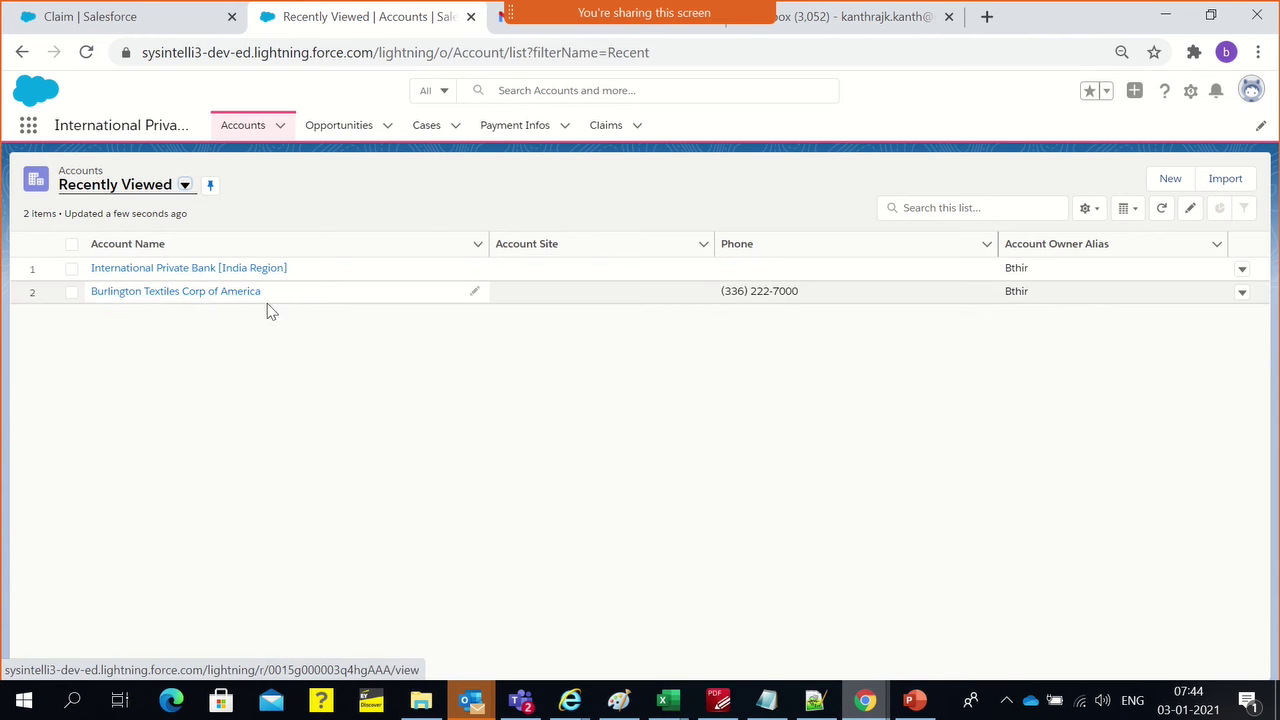
Open the Burlington Textiles Corp of America account and scroll through its page
left_click(162, 298)
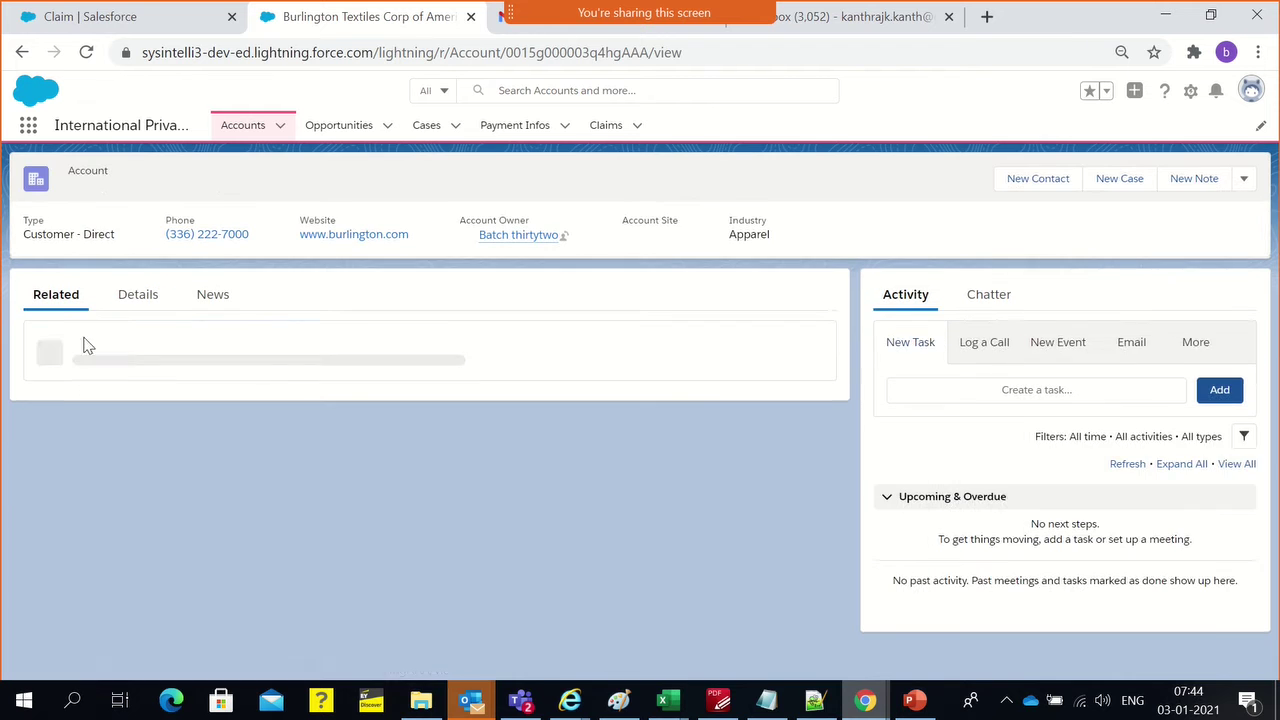
scroll(145, 520, "down", 2)
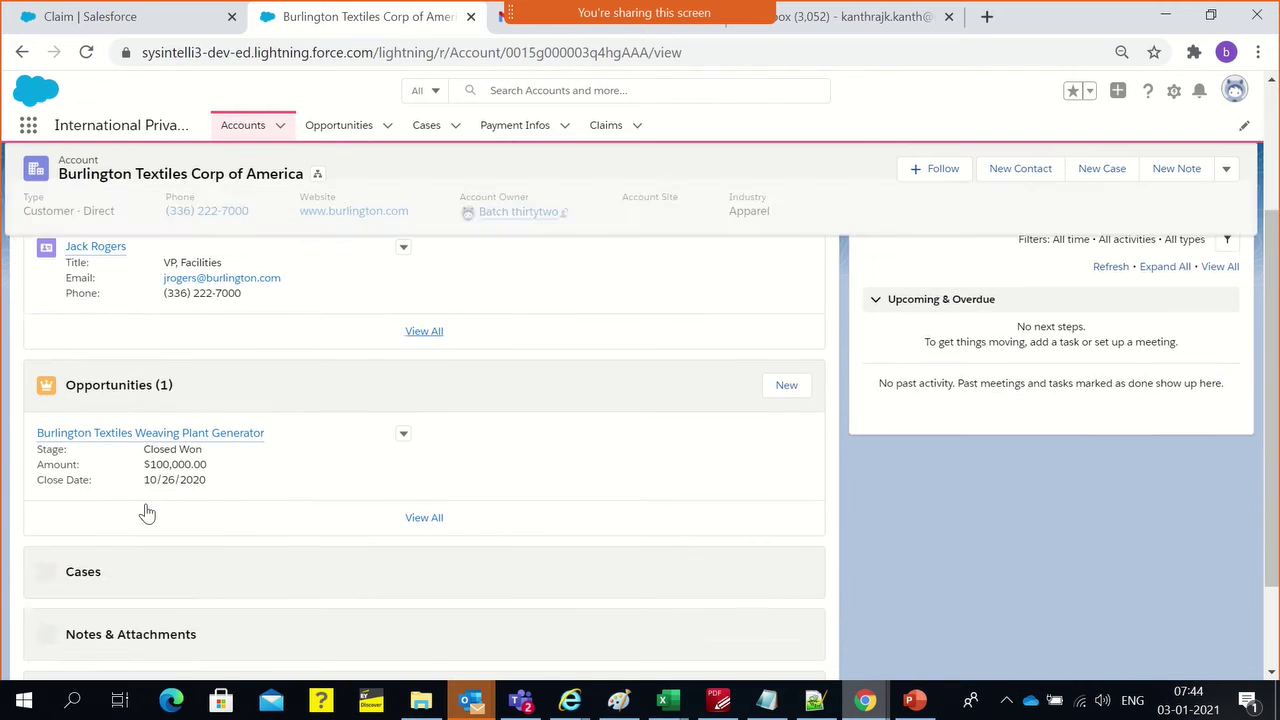
scroll(148, 490, "up", 1)
scroll(149, 468, "down", 1)
scroll(200, 450, "up", 2)
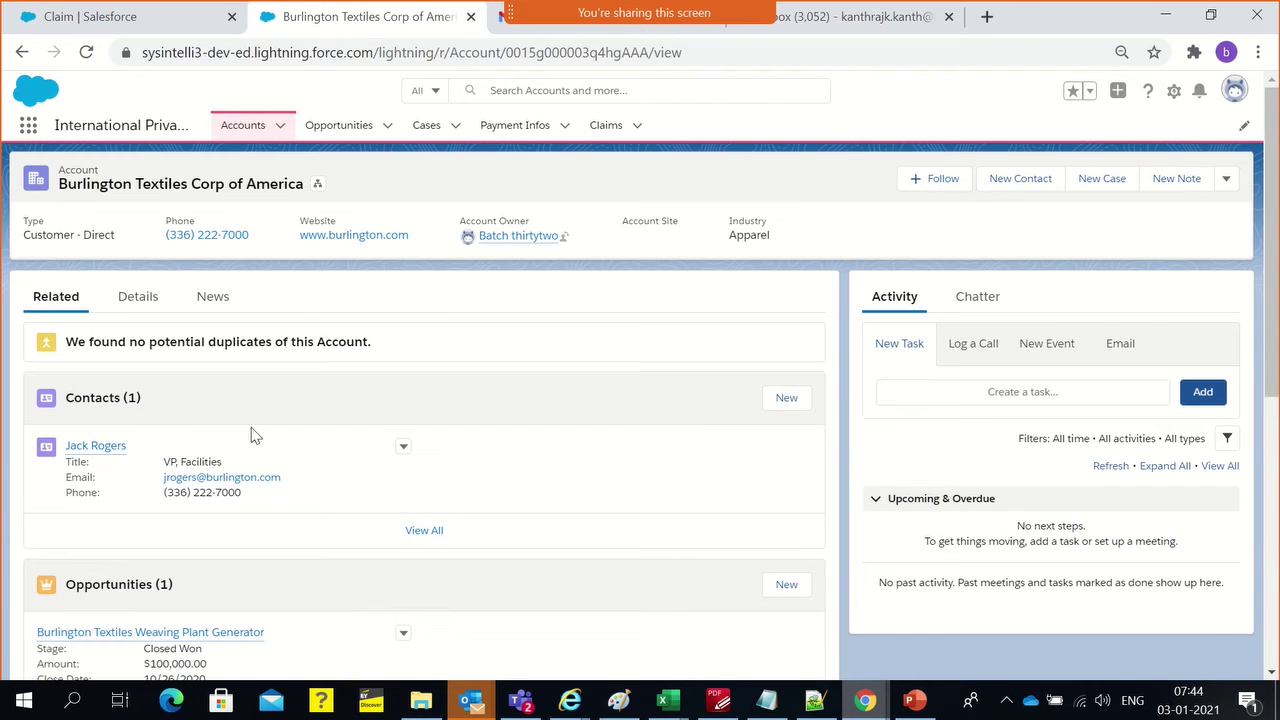
Glance at the mail inbox twice, then go to the Claims list
mouse_move(95, 458)
left_click(560, 33)
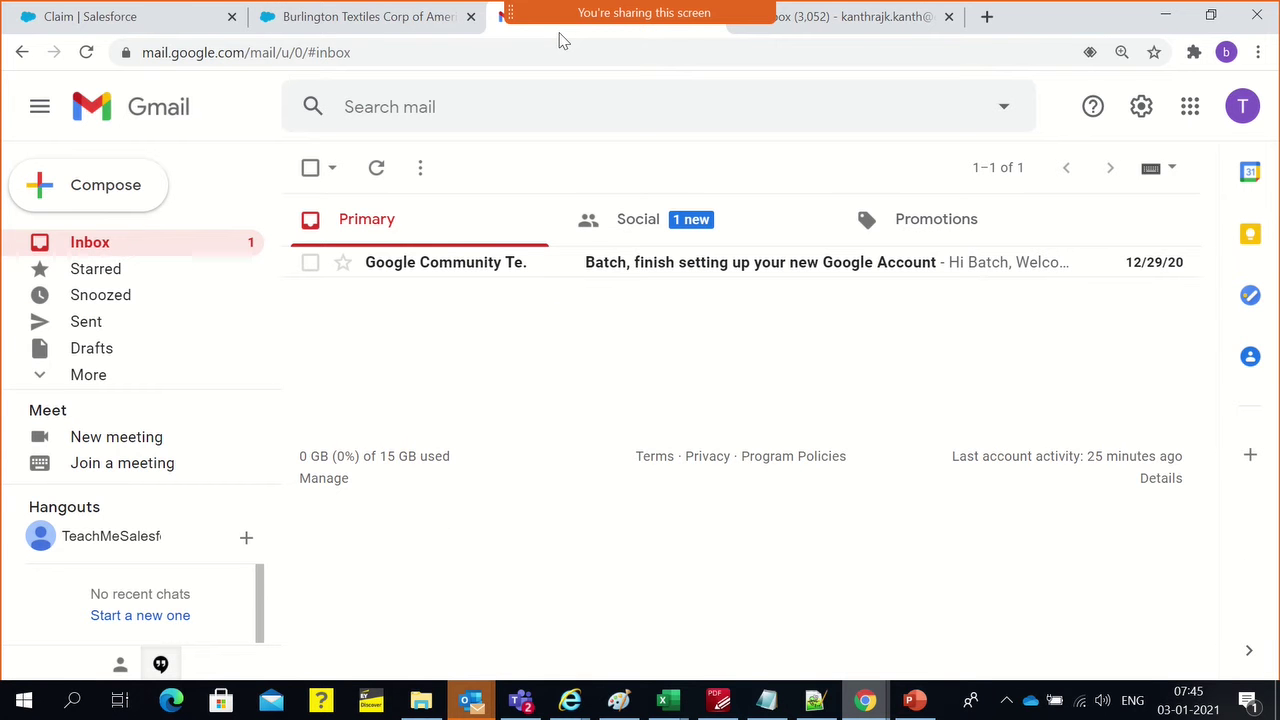
left_click(303, 14)
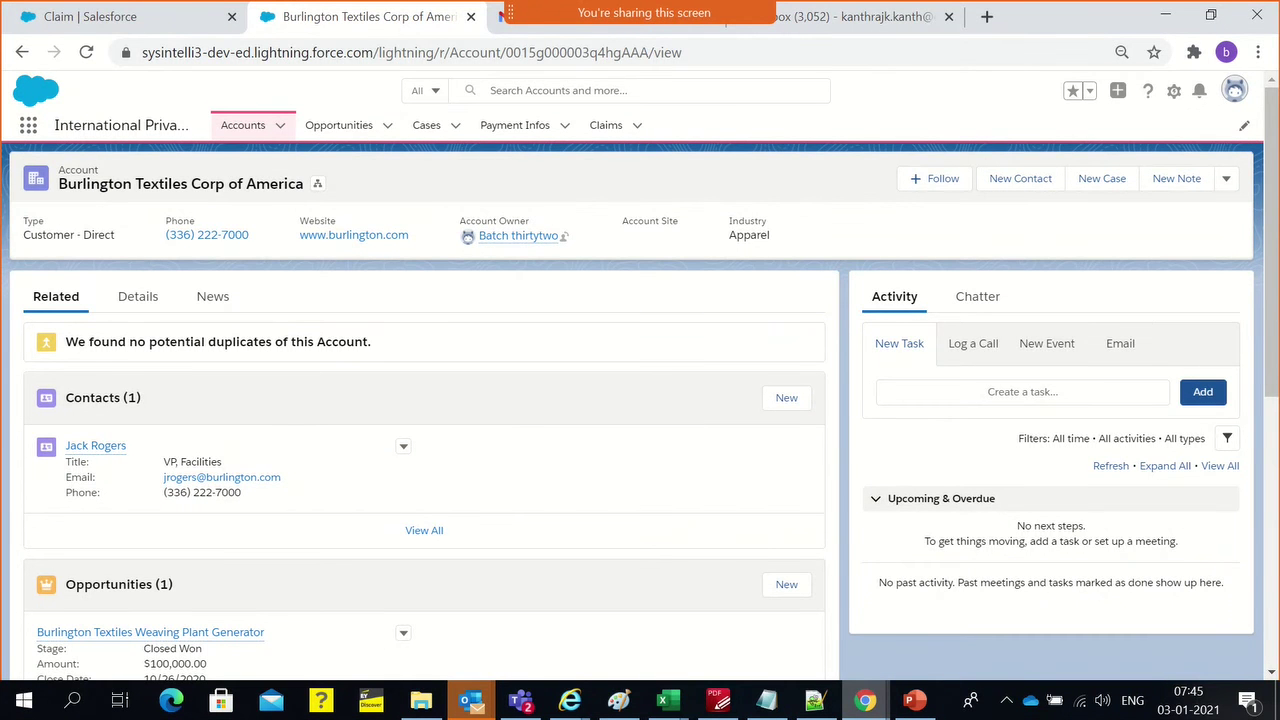
left_click(845, 20)
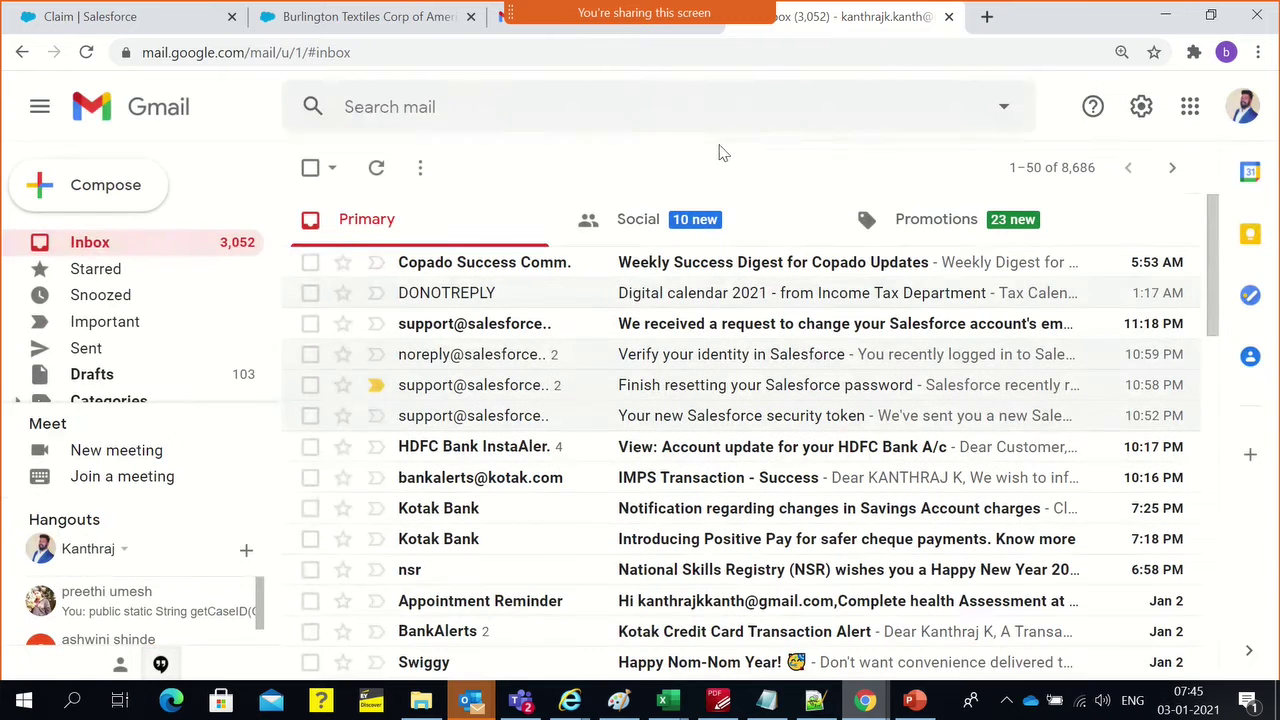
left_click(415, 18)
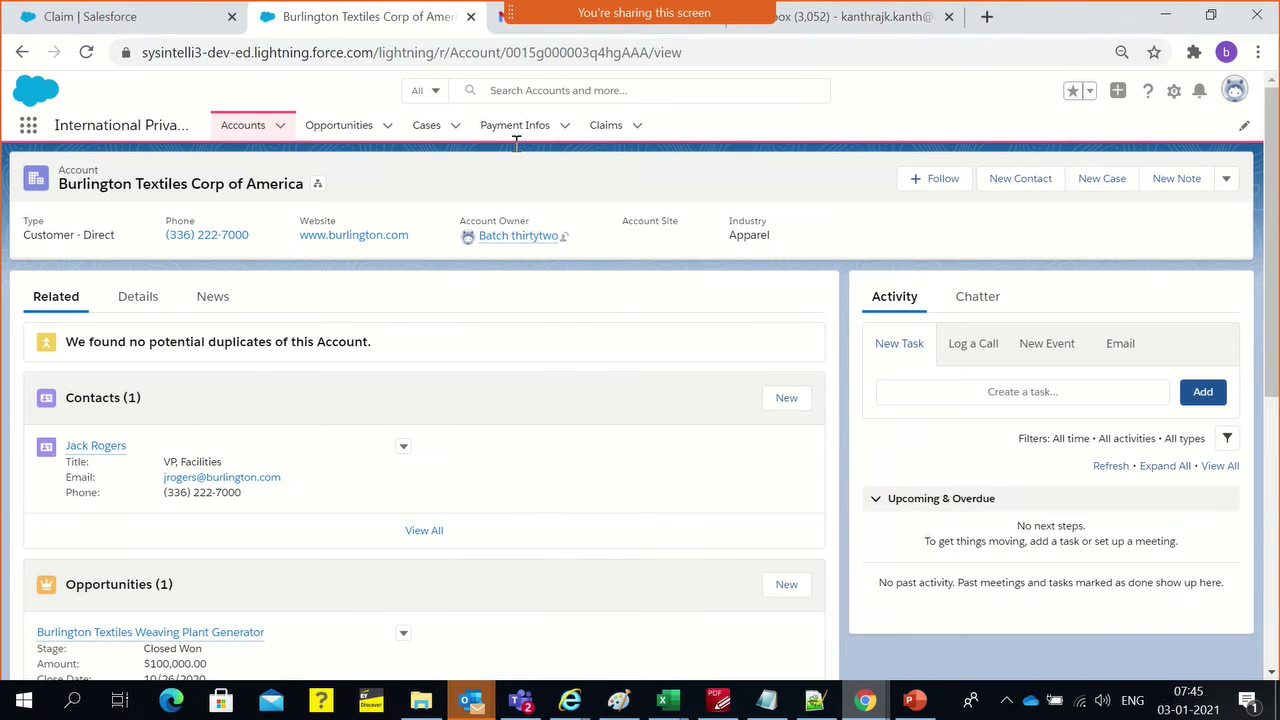
left_click(604, 130)
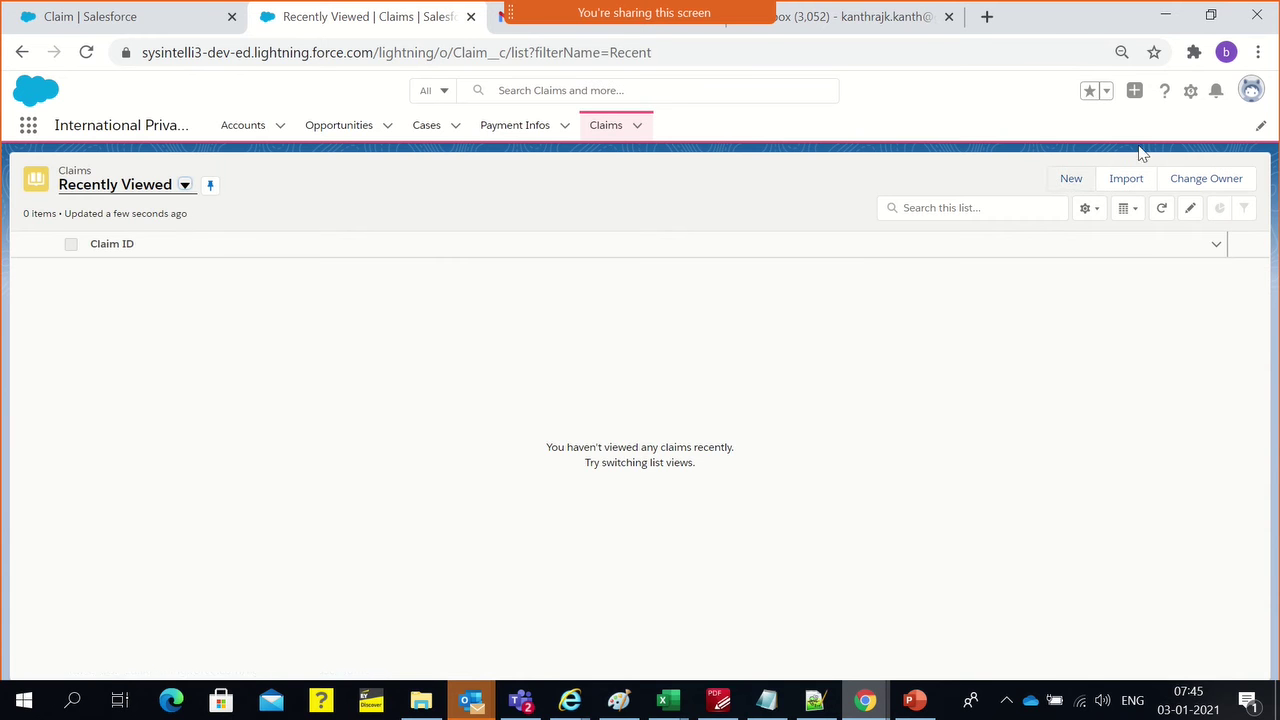
Save a new claim with Burlington Textiles Corp of America chosen as Patient from Recent Accounts
left_click(1071, 179)
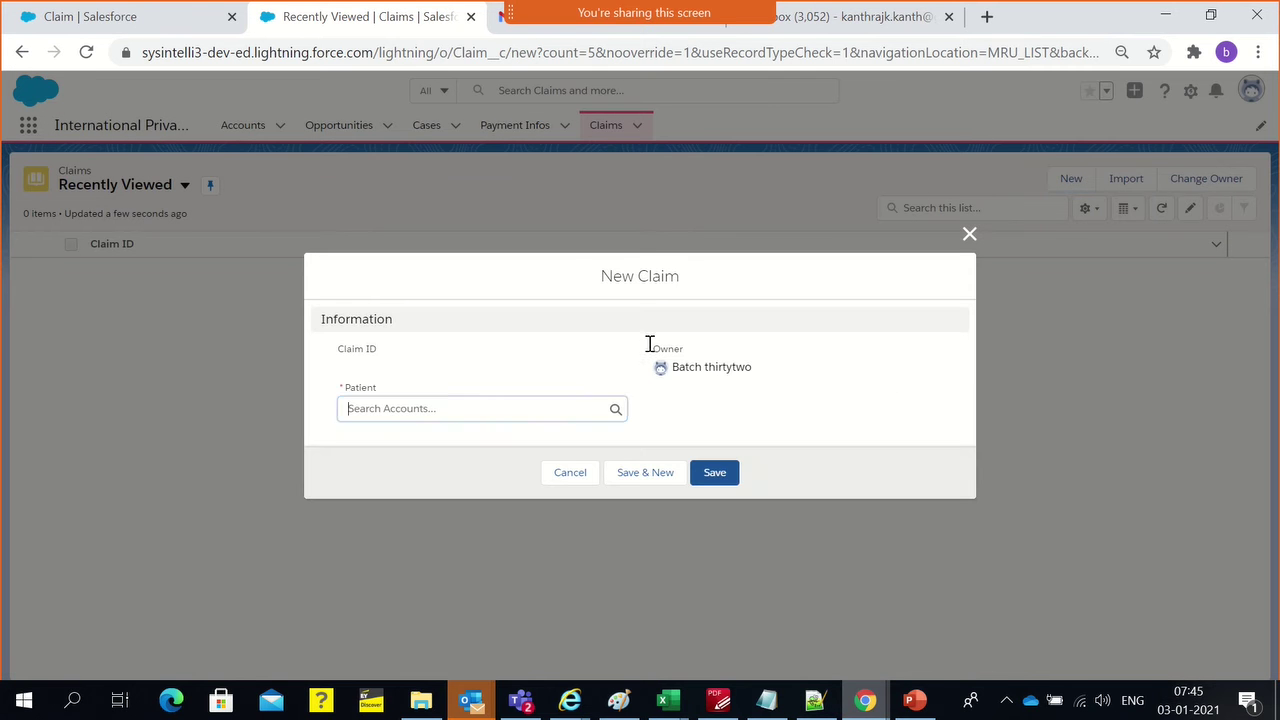
left_click(522, 414)
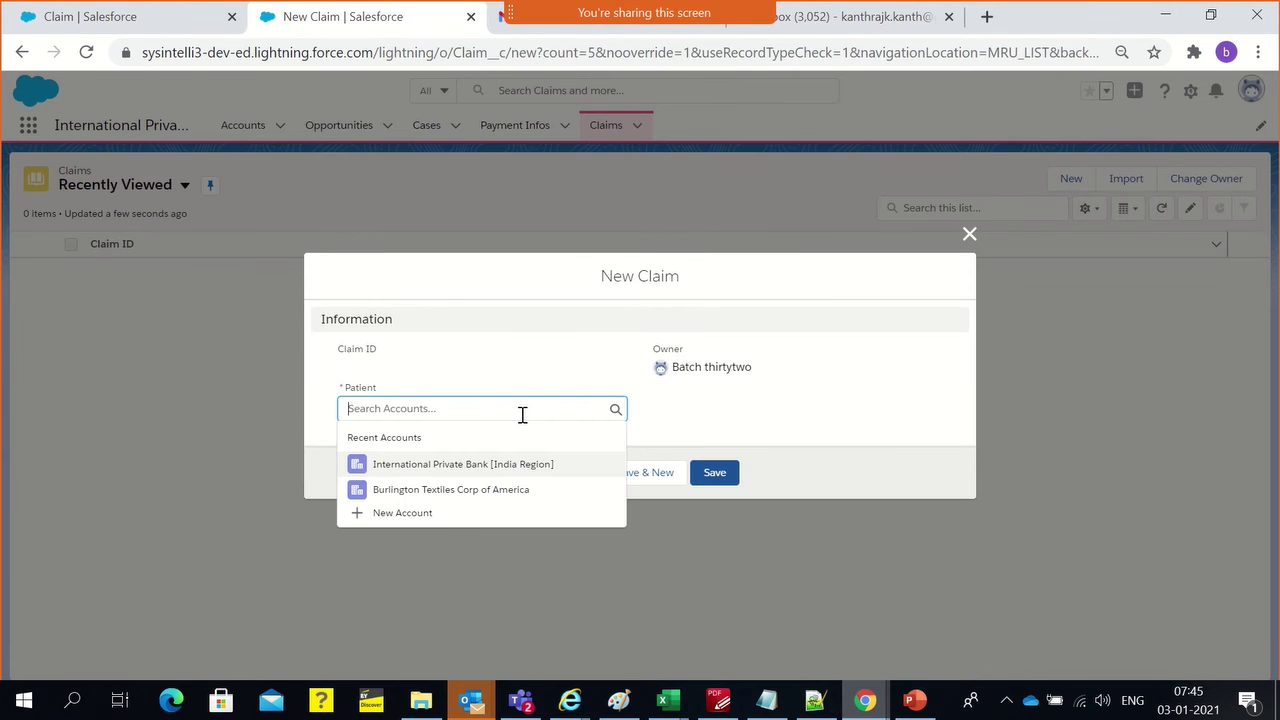
left_click(477, 497)
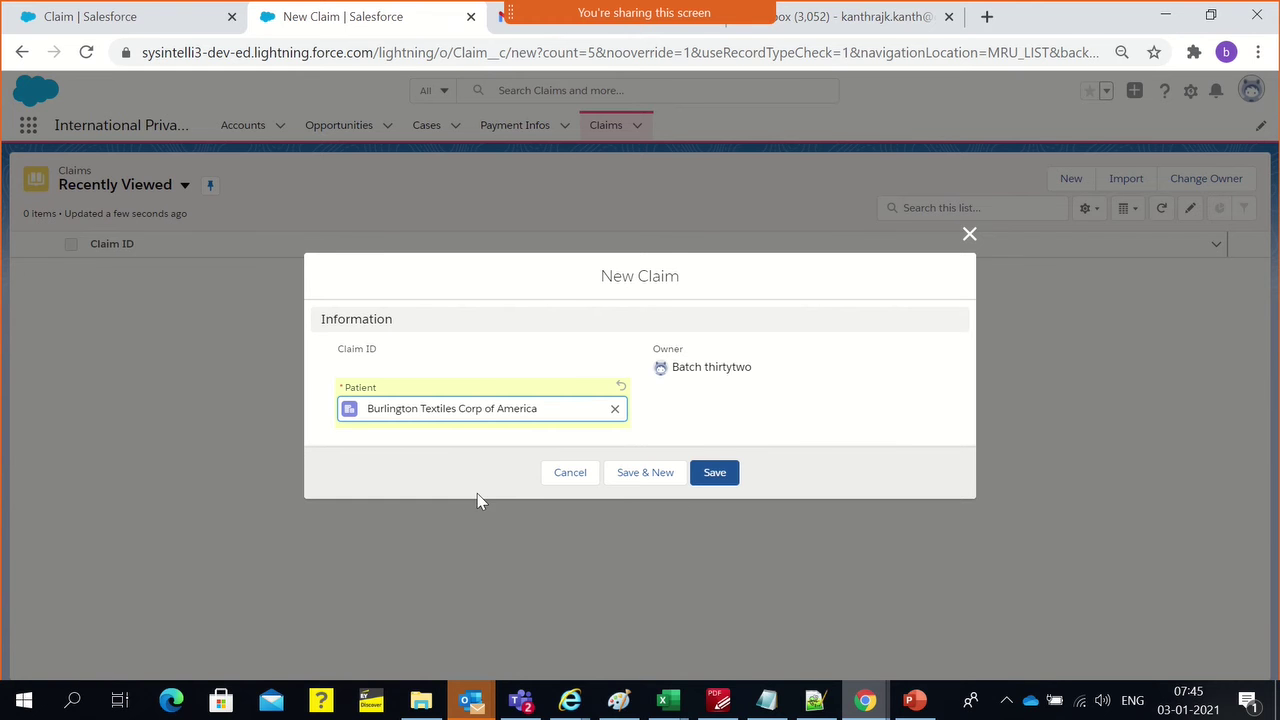
left_click(615, 408)
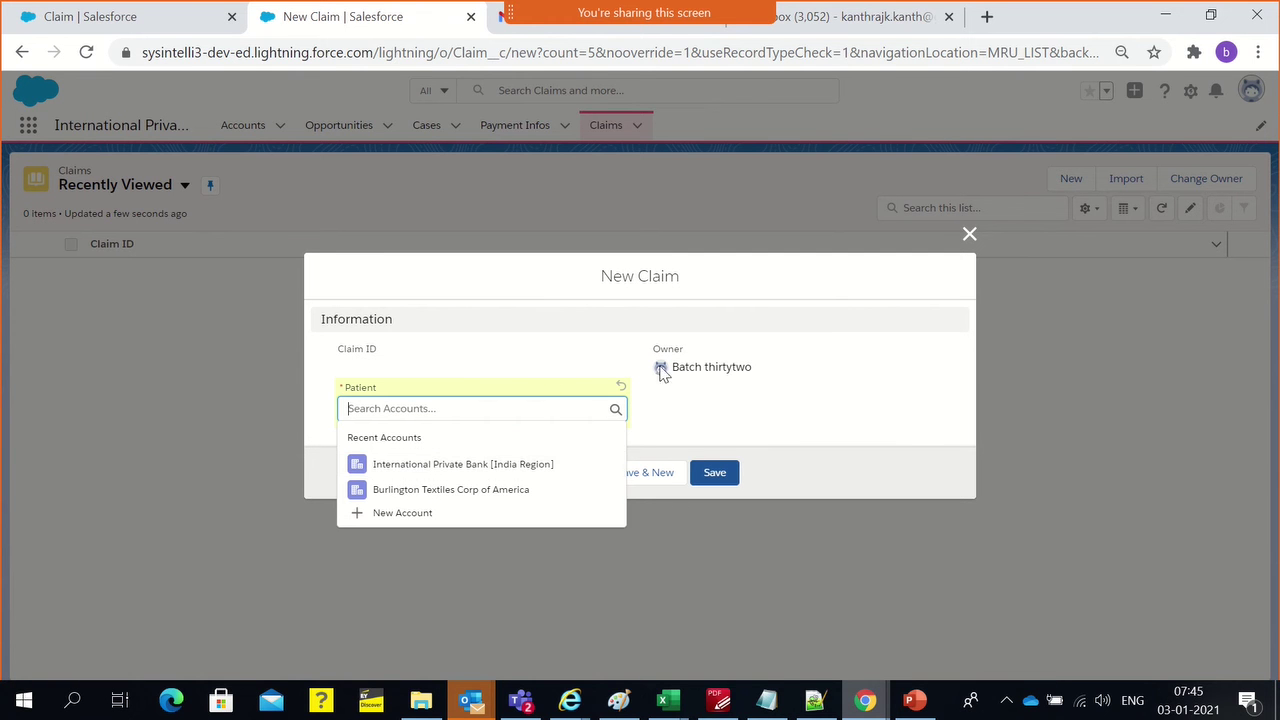
left_click(519, 362)
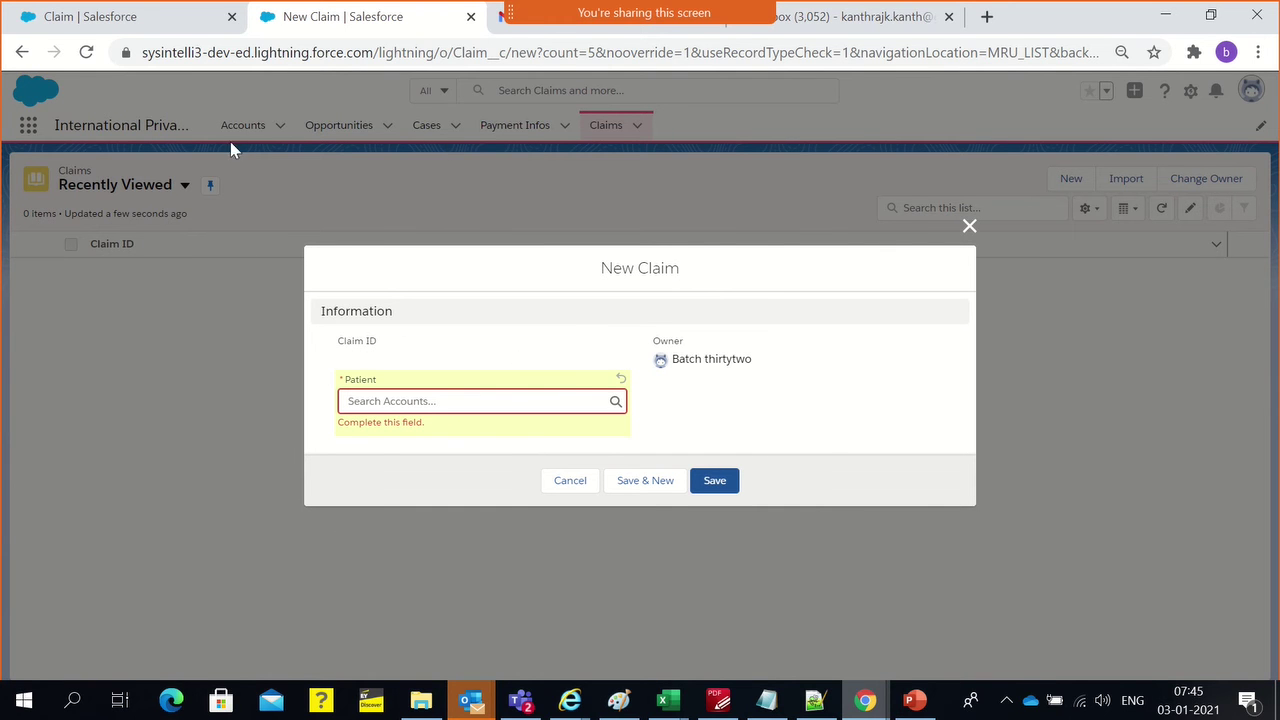
left_click(580, 400)
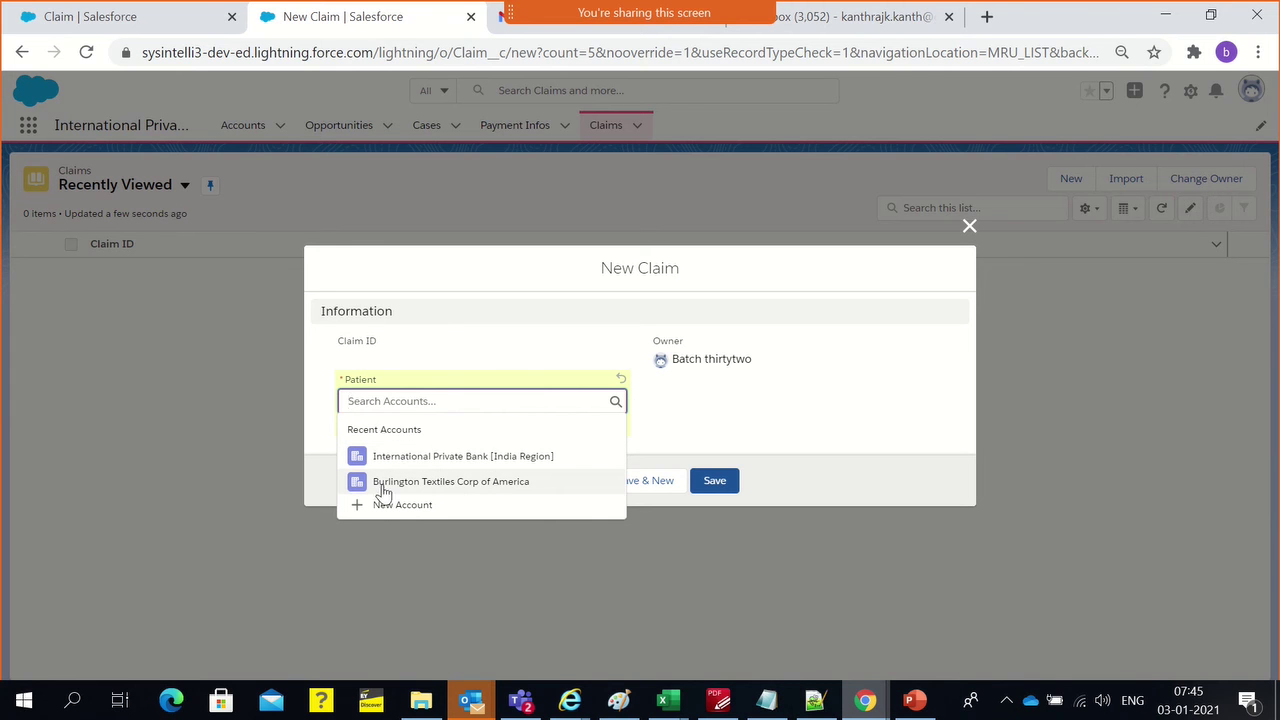
left_click(502, 484)
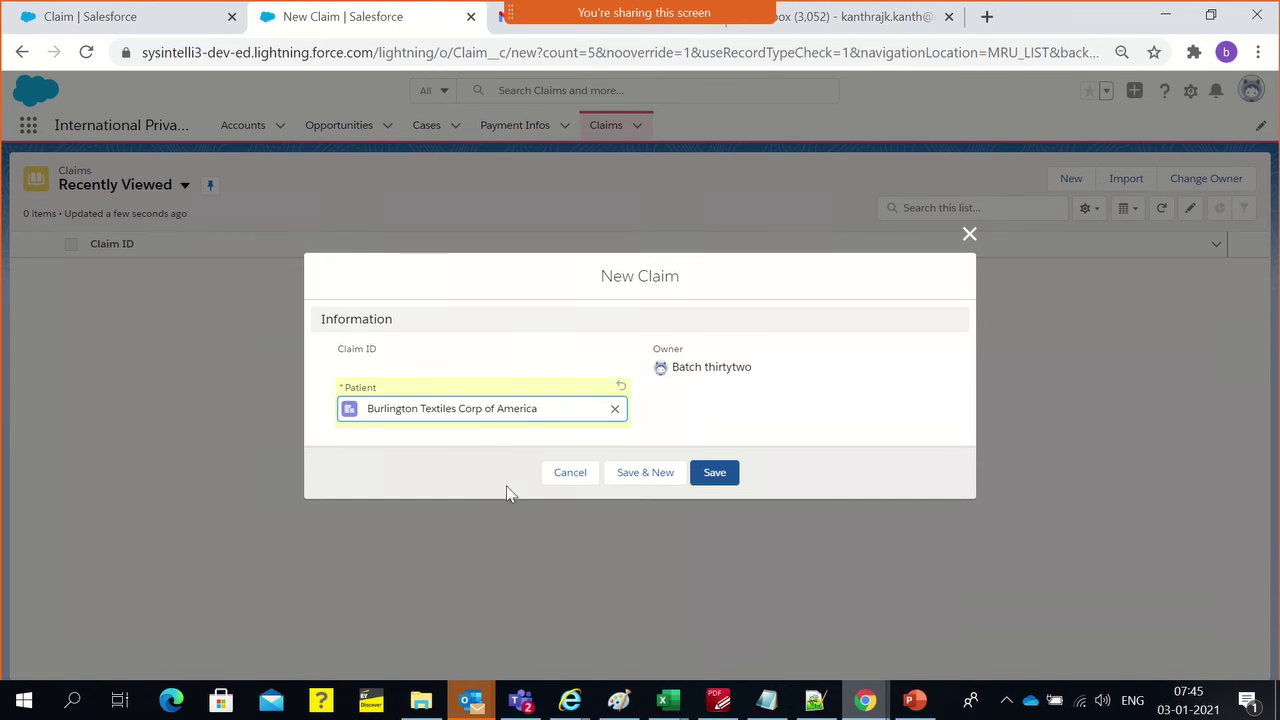
left_click(714, 477)
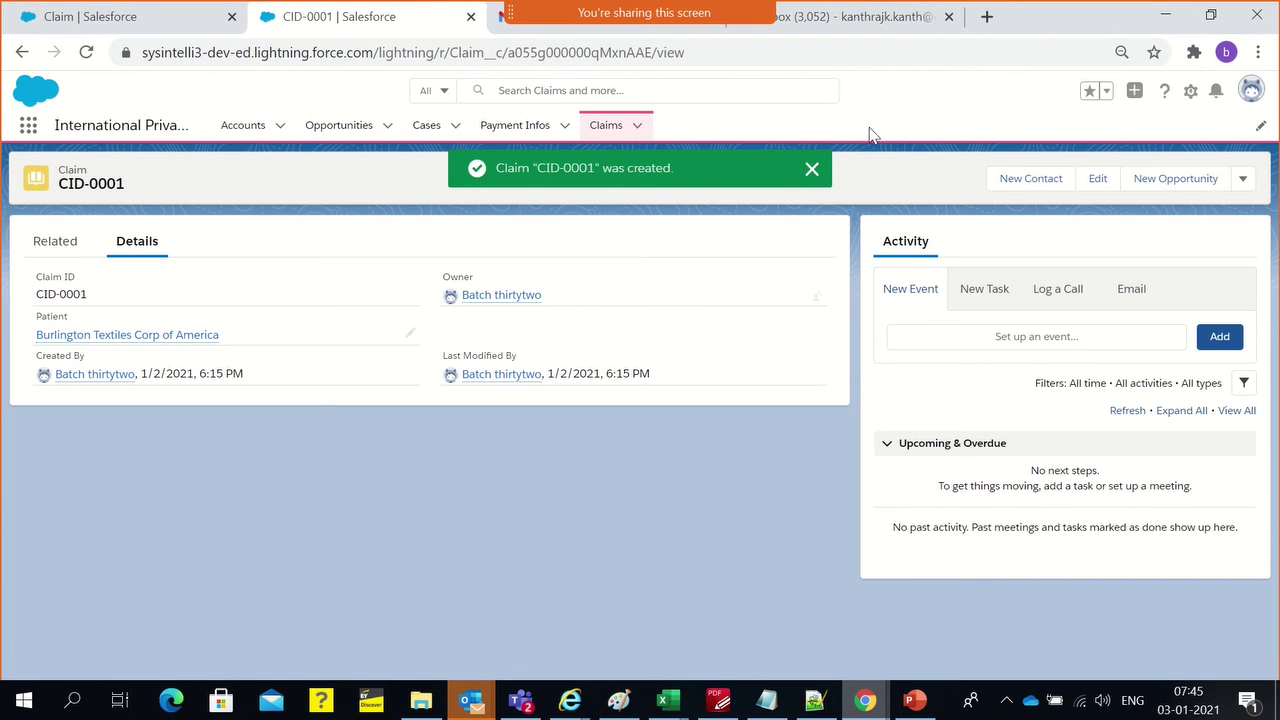
left_click(811, 169)
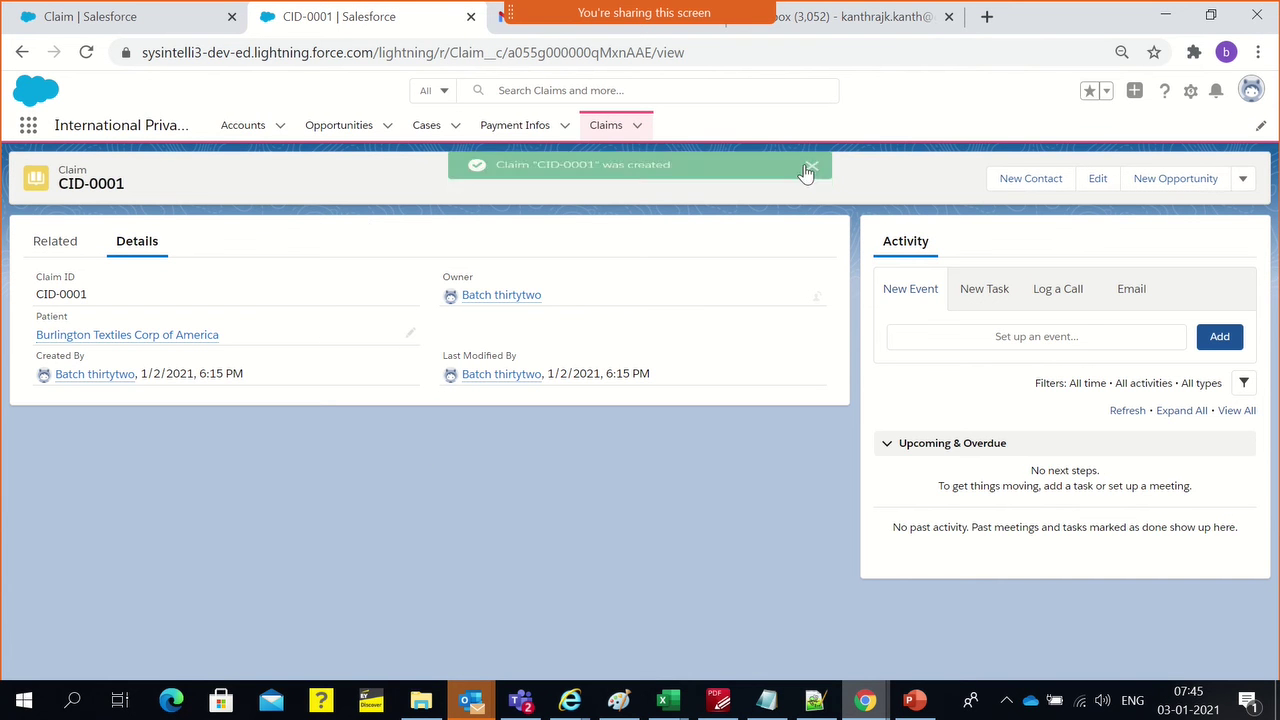
left_click(160, 335)
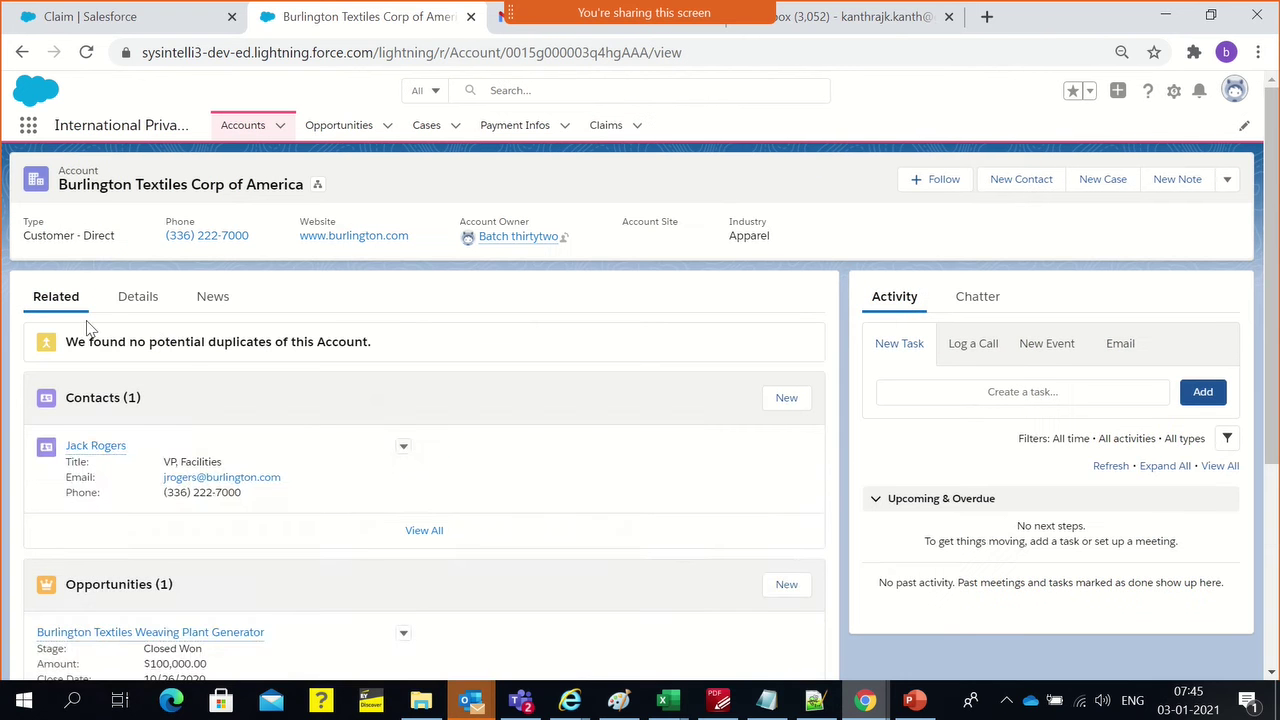
scroll(206, 372, "down", 3)
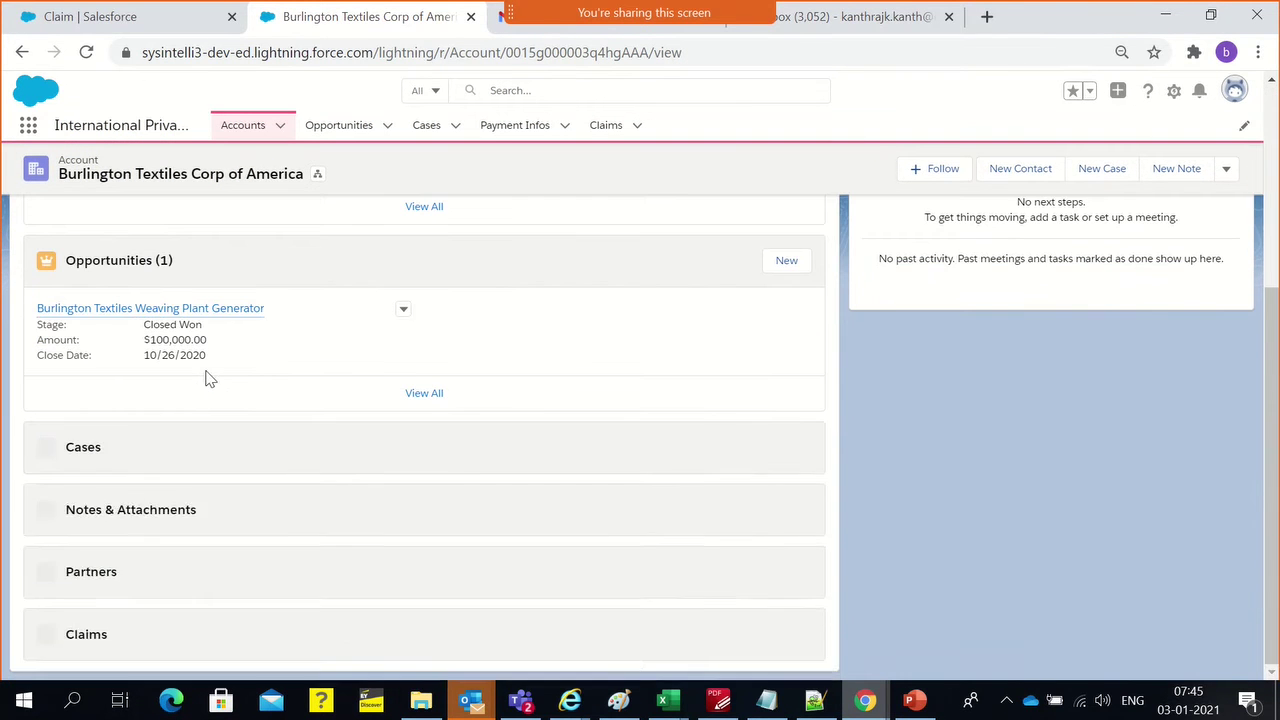
scroll(220, 480, "down", 3)
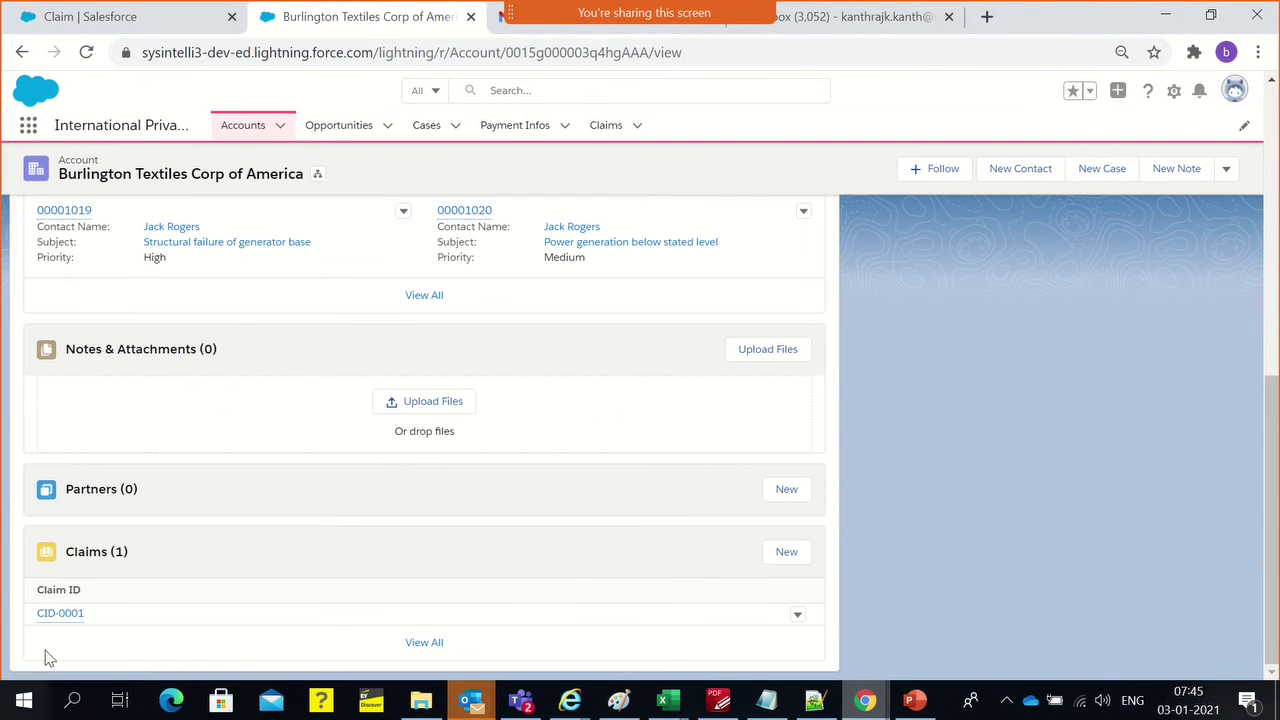
scroll(83, 500, "up", 8)
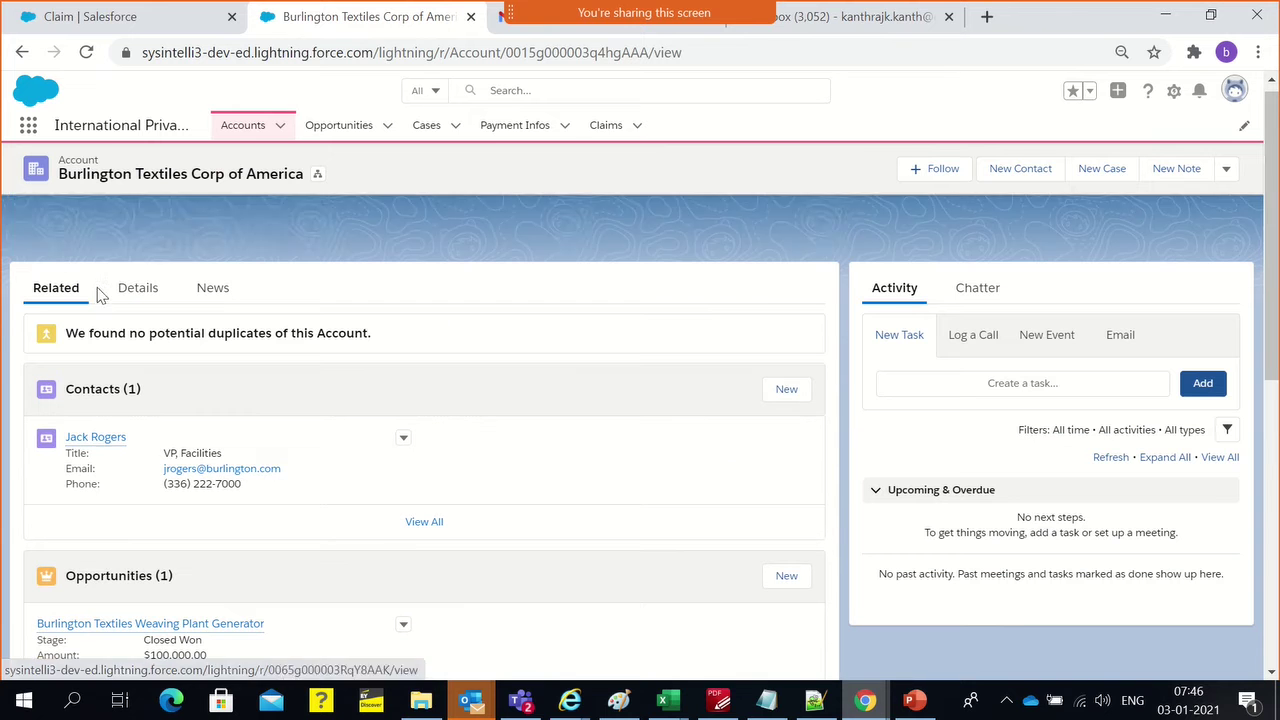
double_click(91, 172)
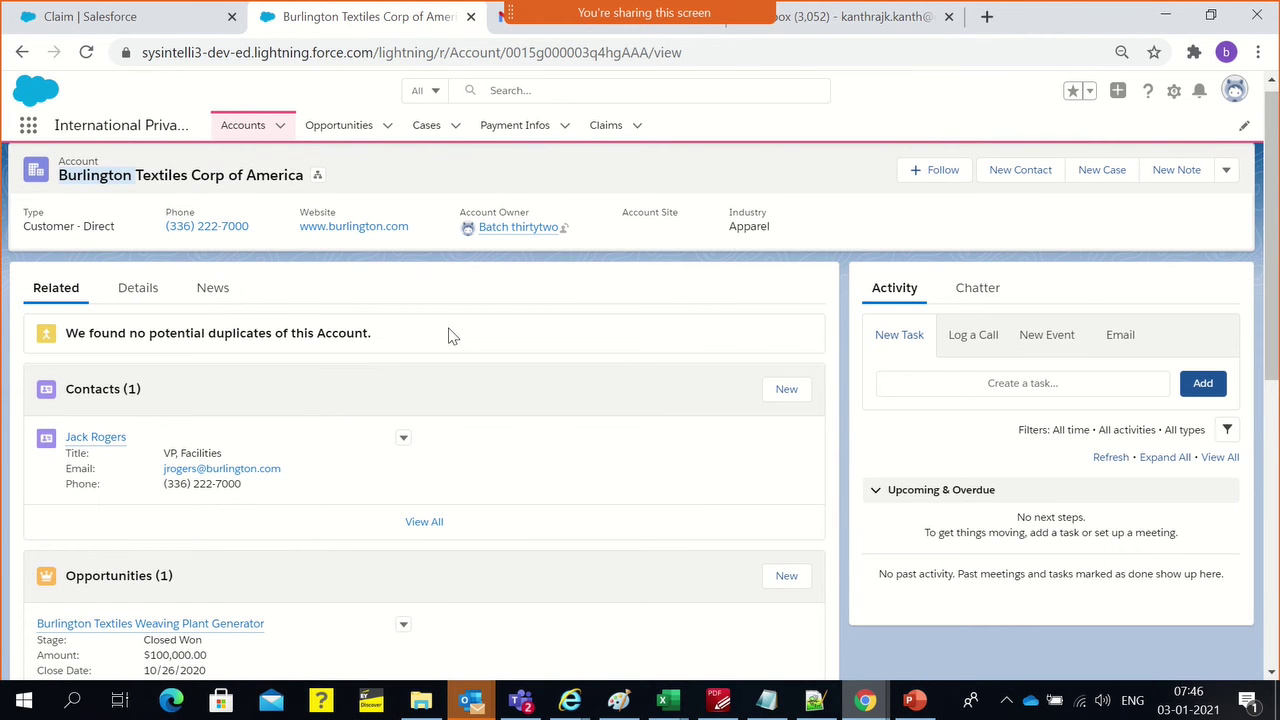
left_click(87, 161)
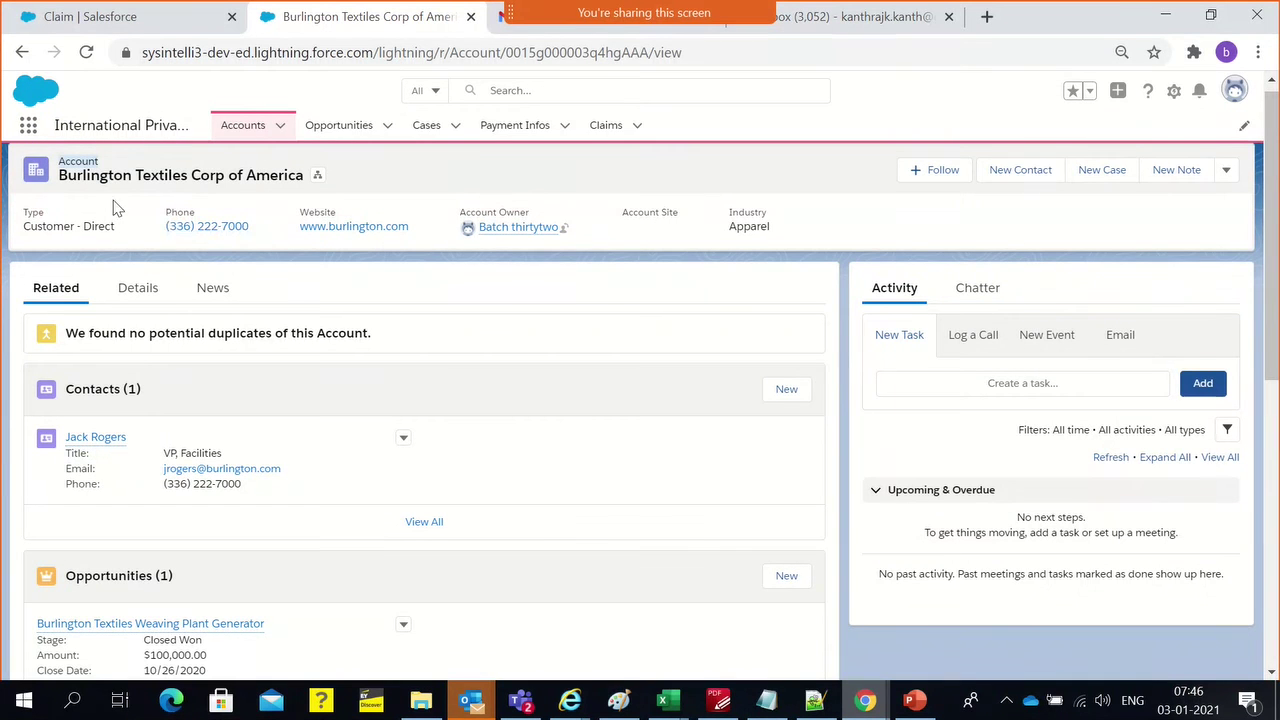
double_click(101, 172)
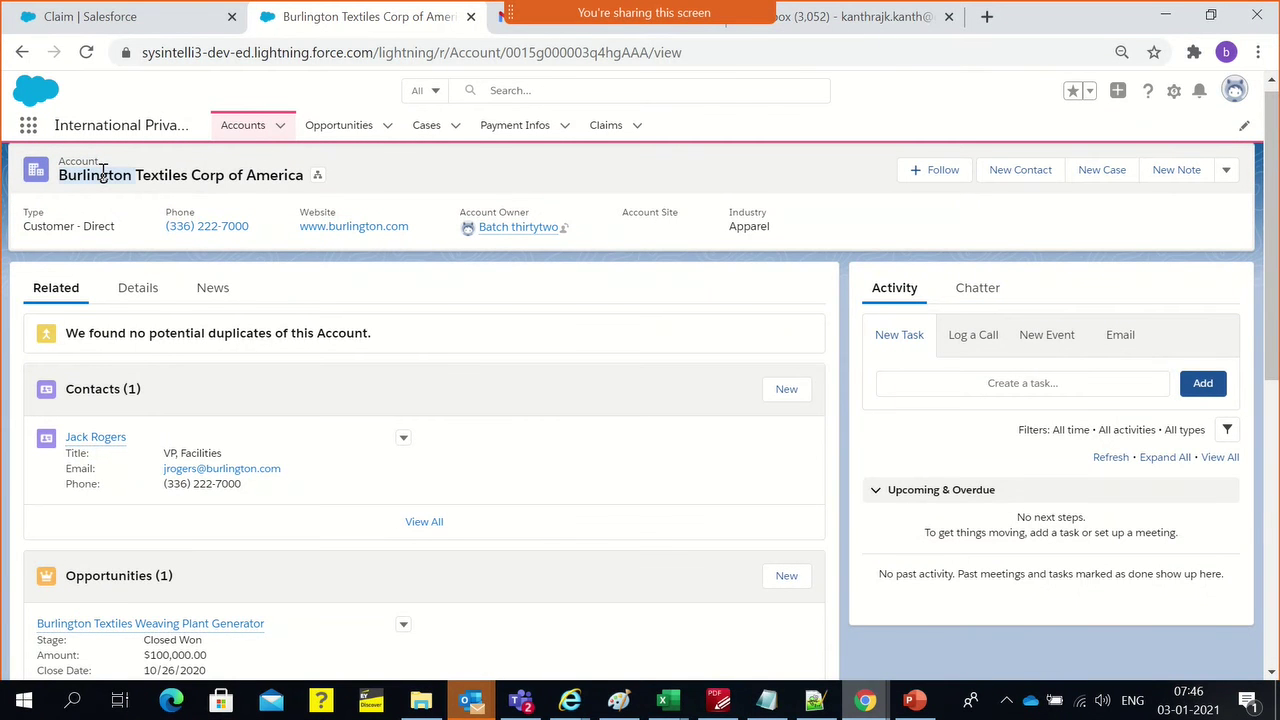
triple_click(256, 172)
scroll(366, 507, "down", 3)
scroll(366, 507, "down", 3)
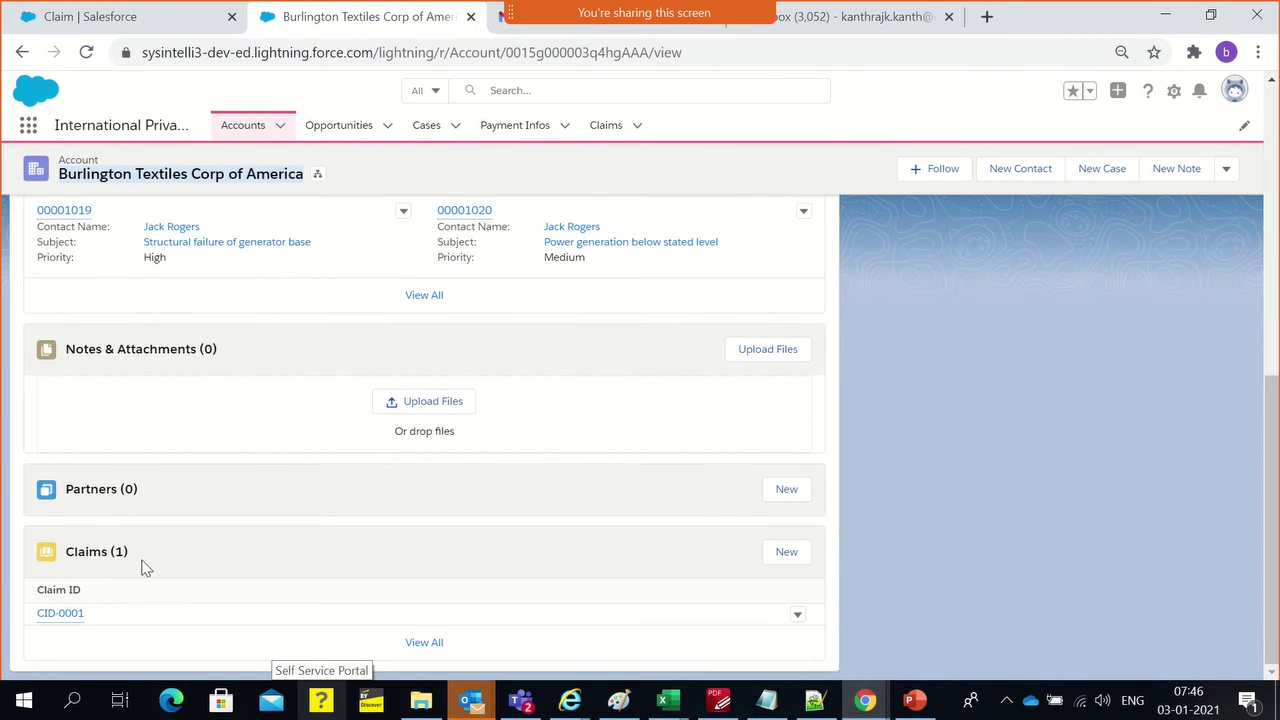
left_click(62, 621)
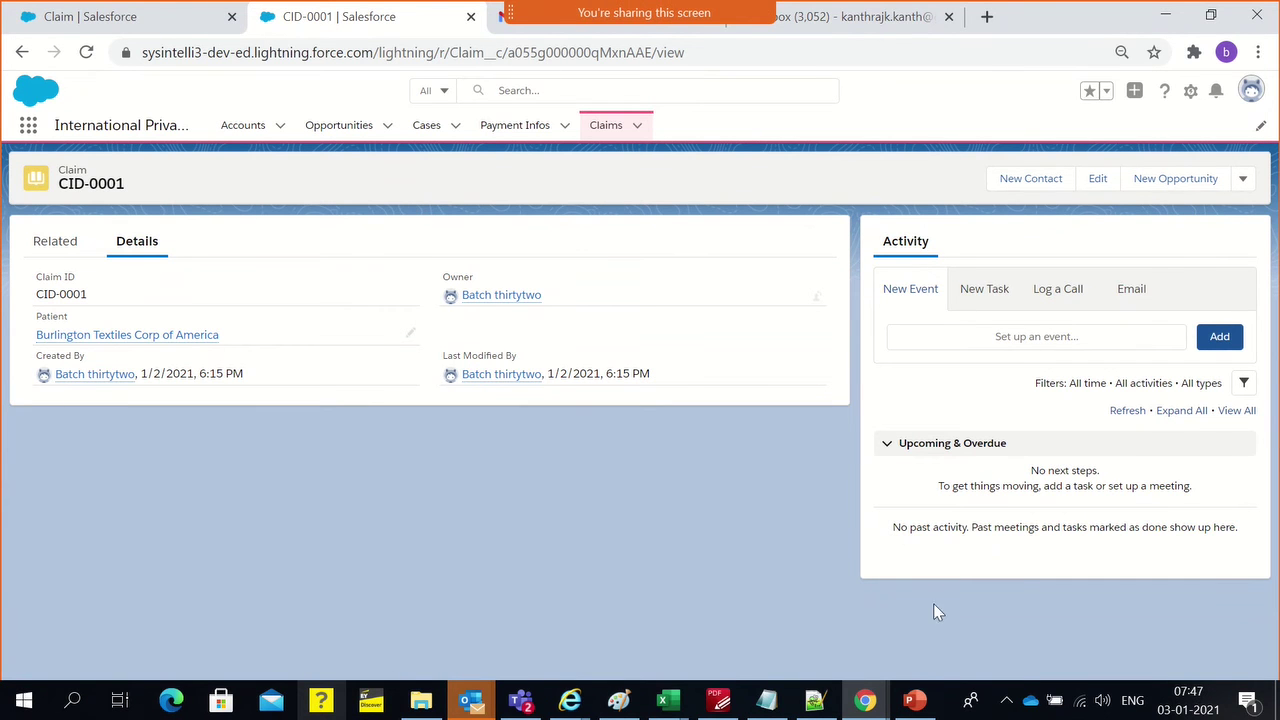
Switch to the blank PowerPoint presentation window from the taskbar
left_click(913, 700)
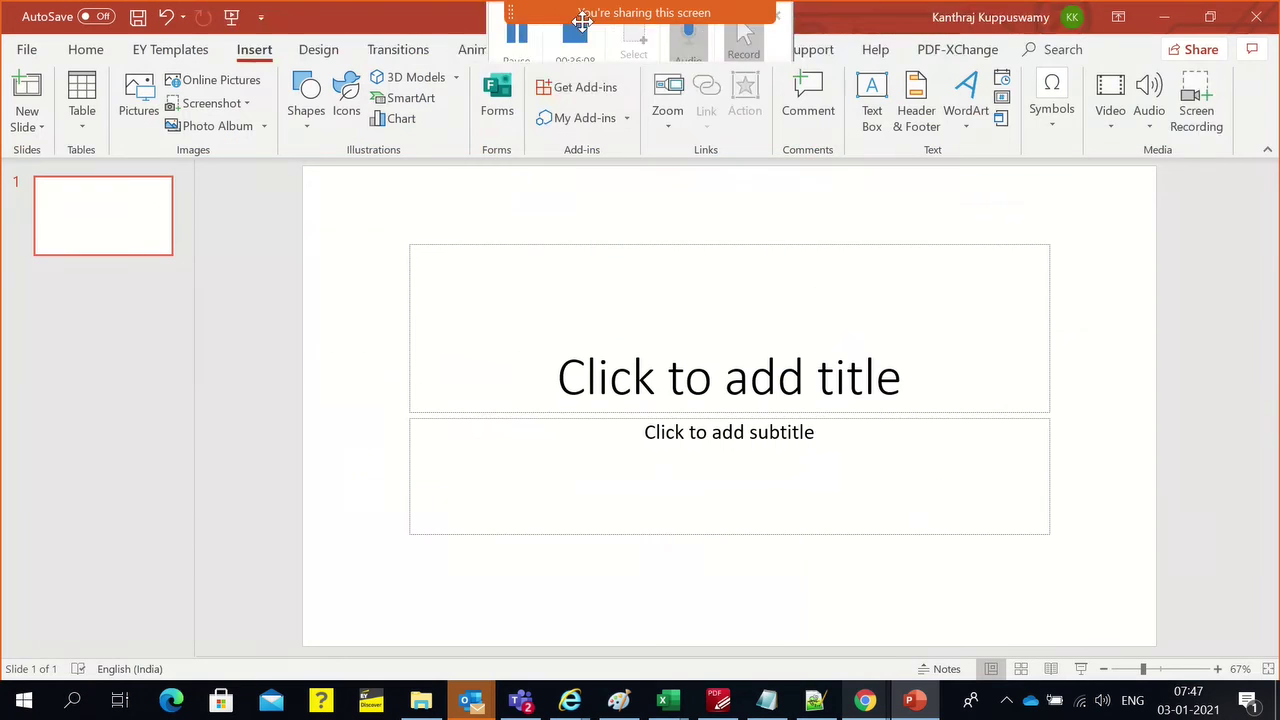
mouse_move(581, 20)
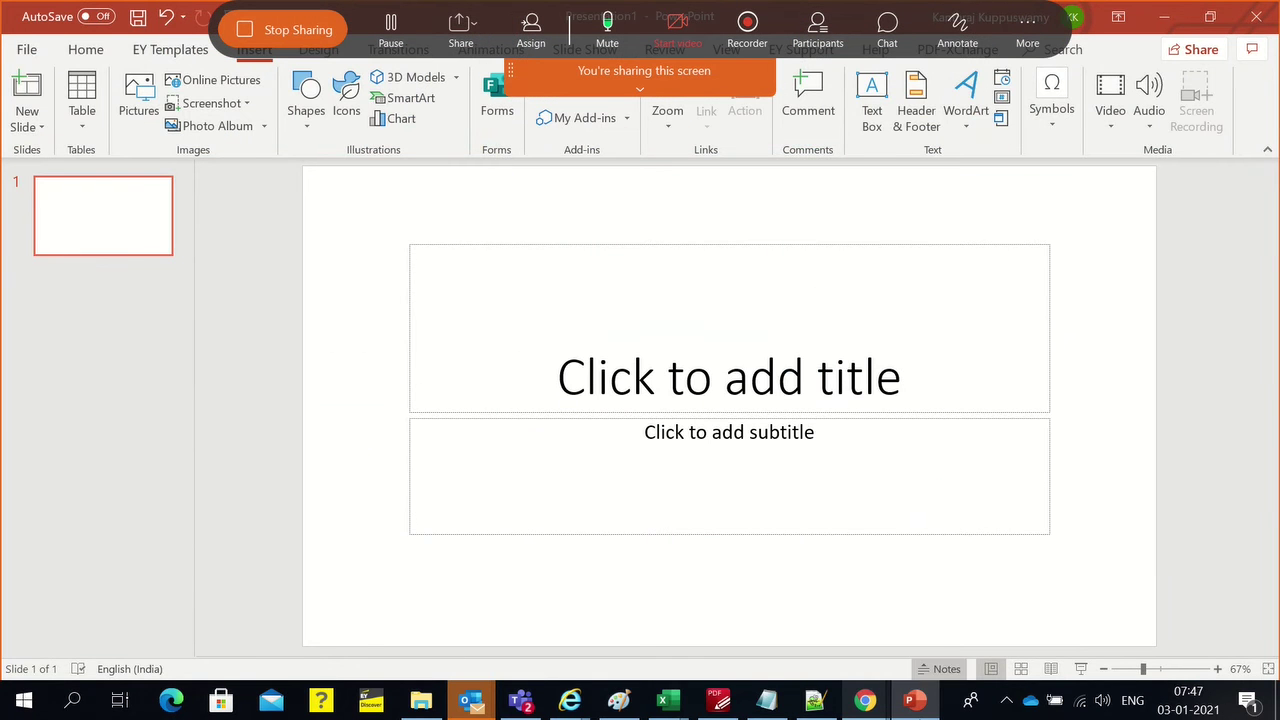
left_click(915, 703)
left_click(915, 703)
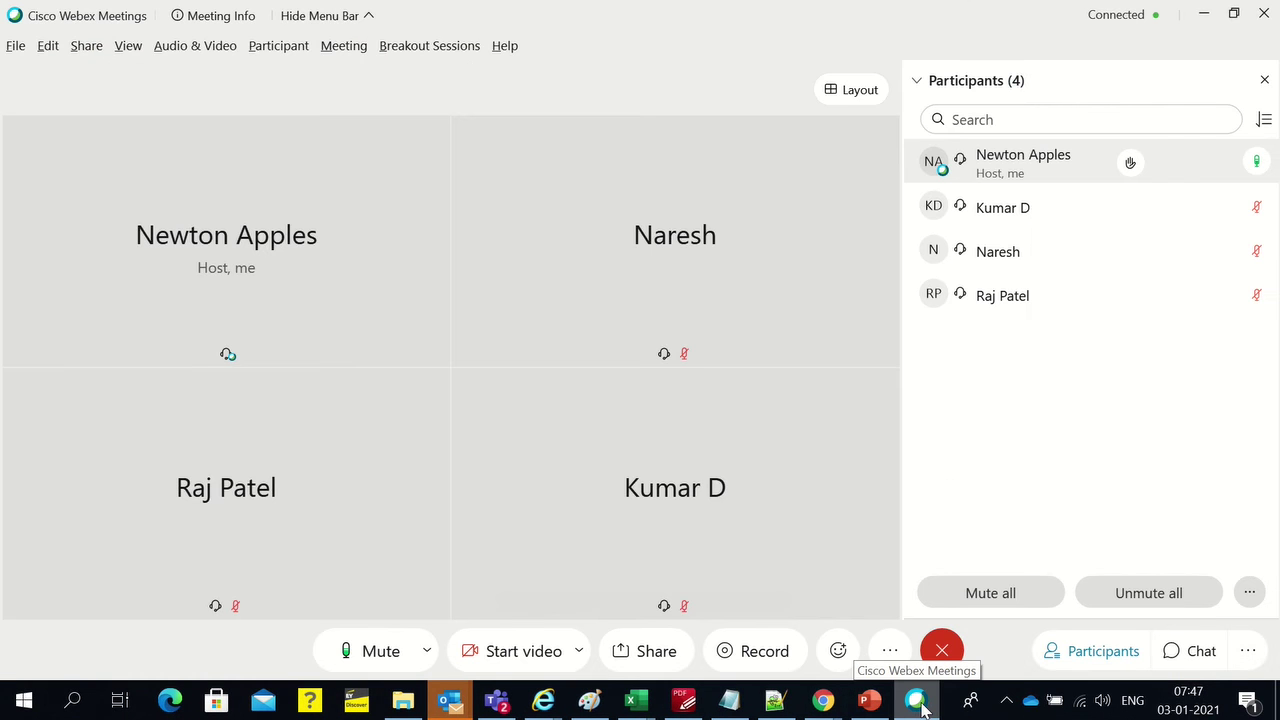
Choose Screen 1 in Webex's Share Content options to share it with the meeting
mouse_move(473, 8)
left_click(516, 38)
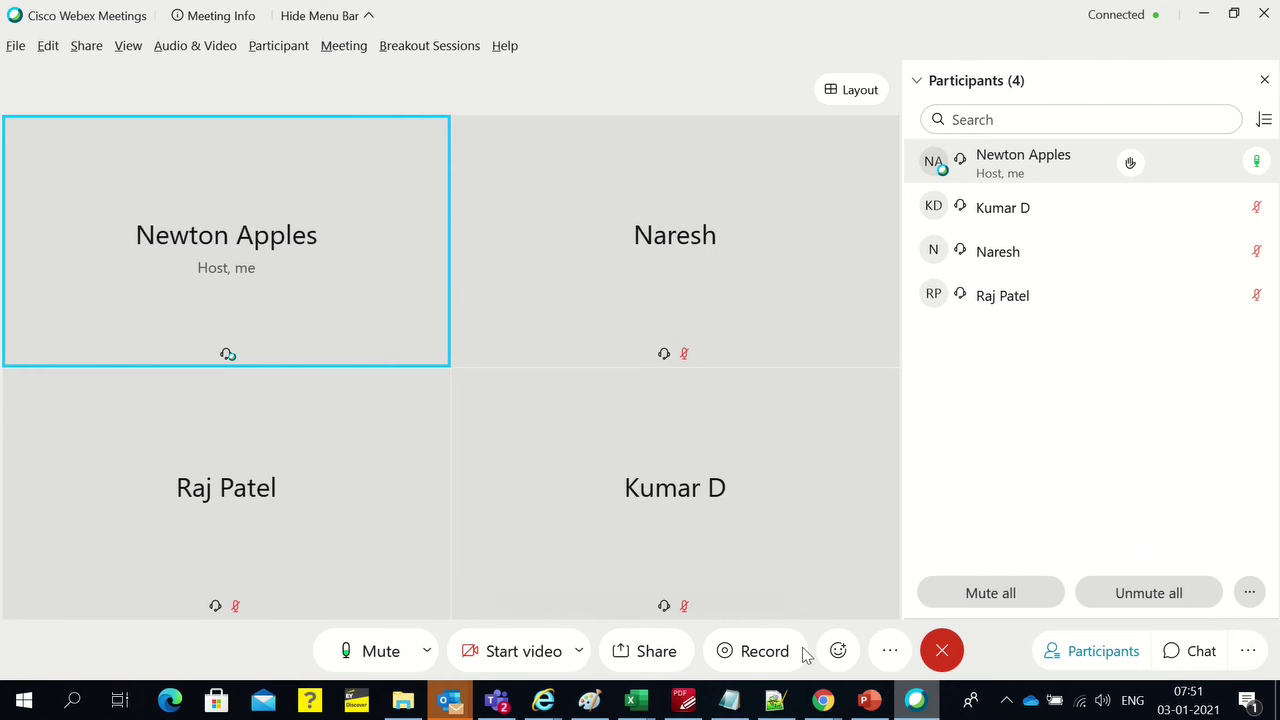
left_click(645, 651)
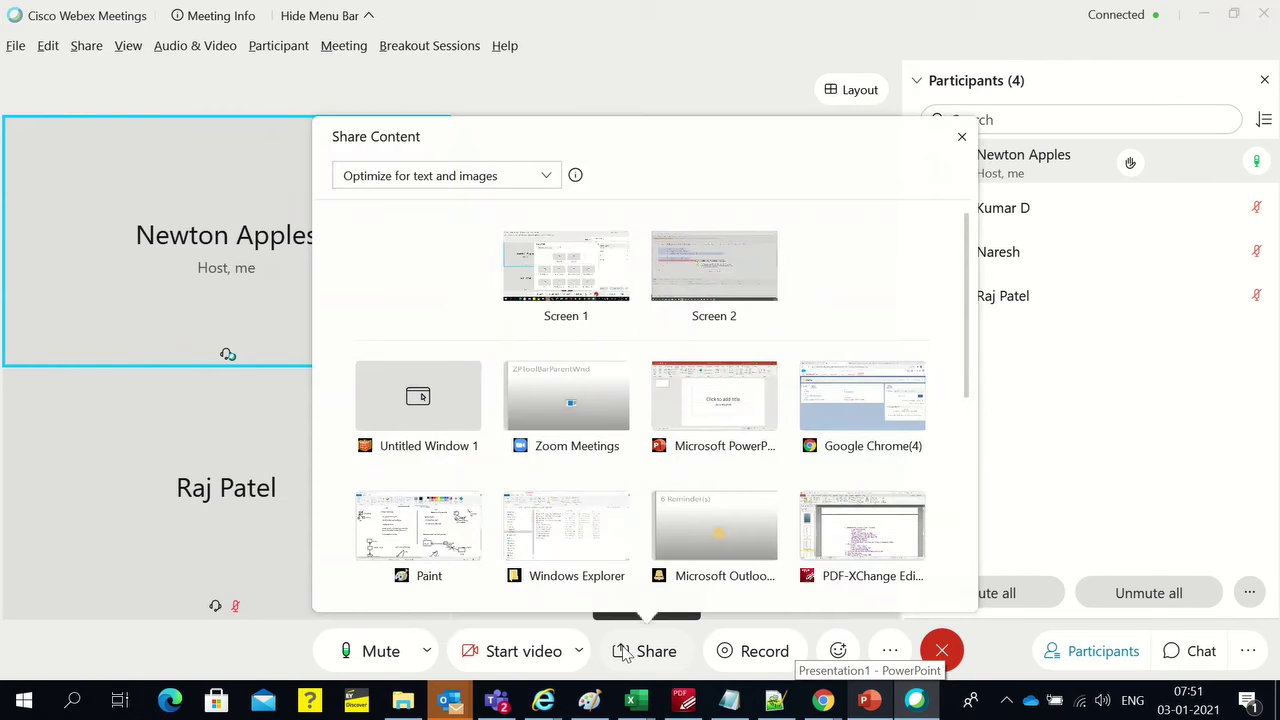
left_click(566, 268)
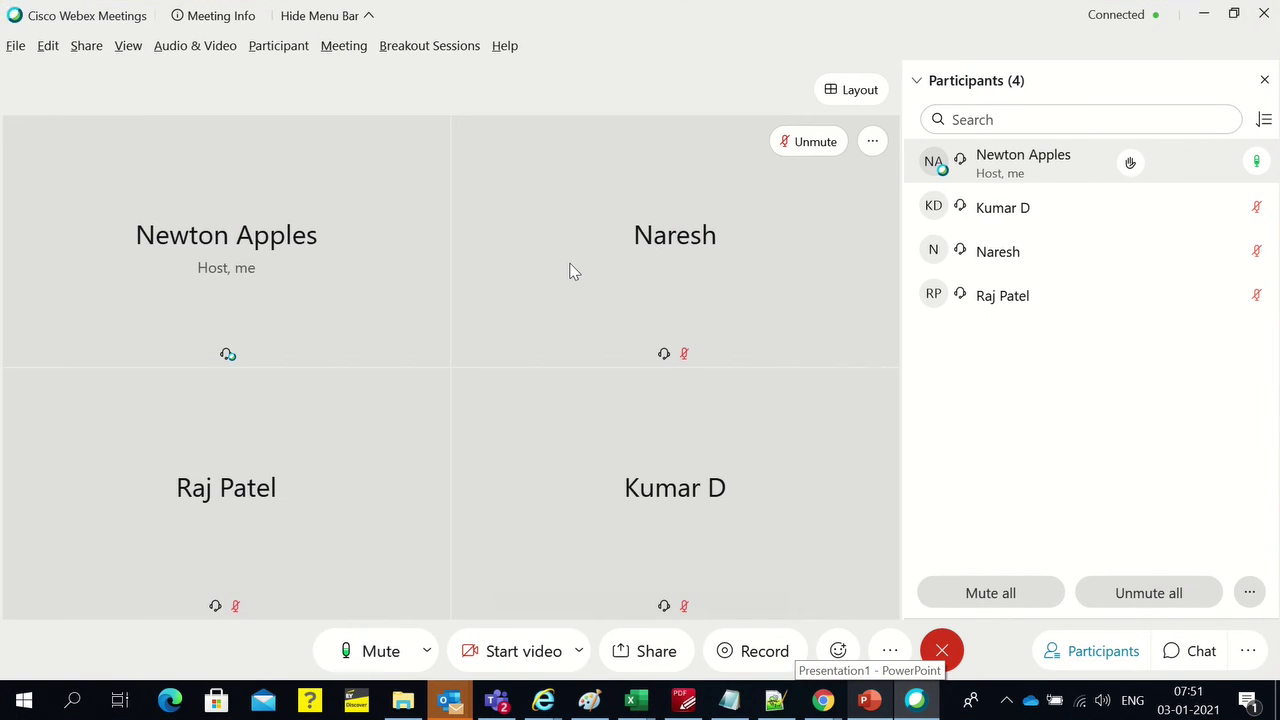
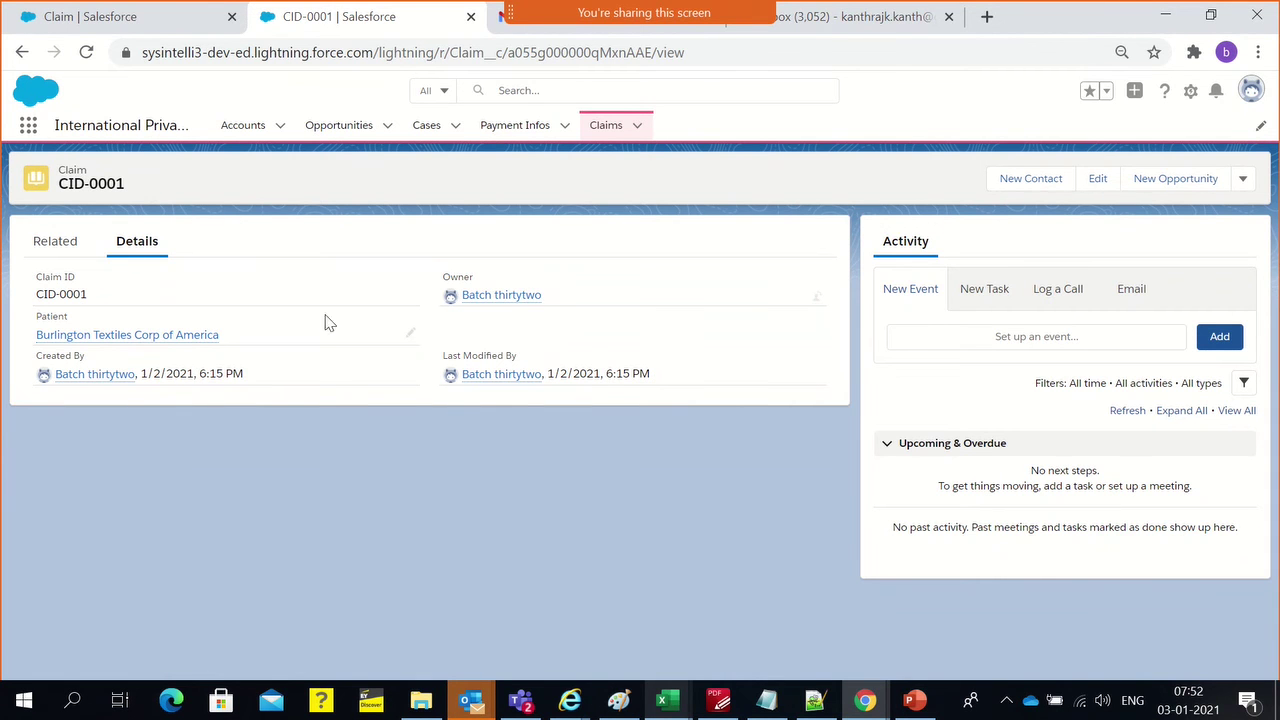
View the Health Insurance Claims Data Model diagram, then return to the CID-0001 claim record
mouse_move(624, 712)
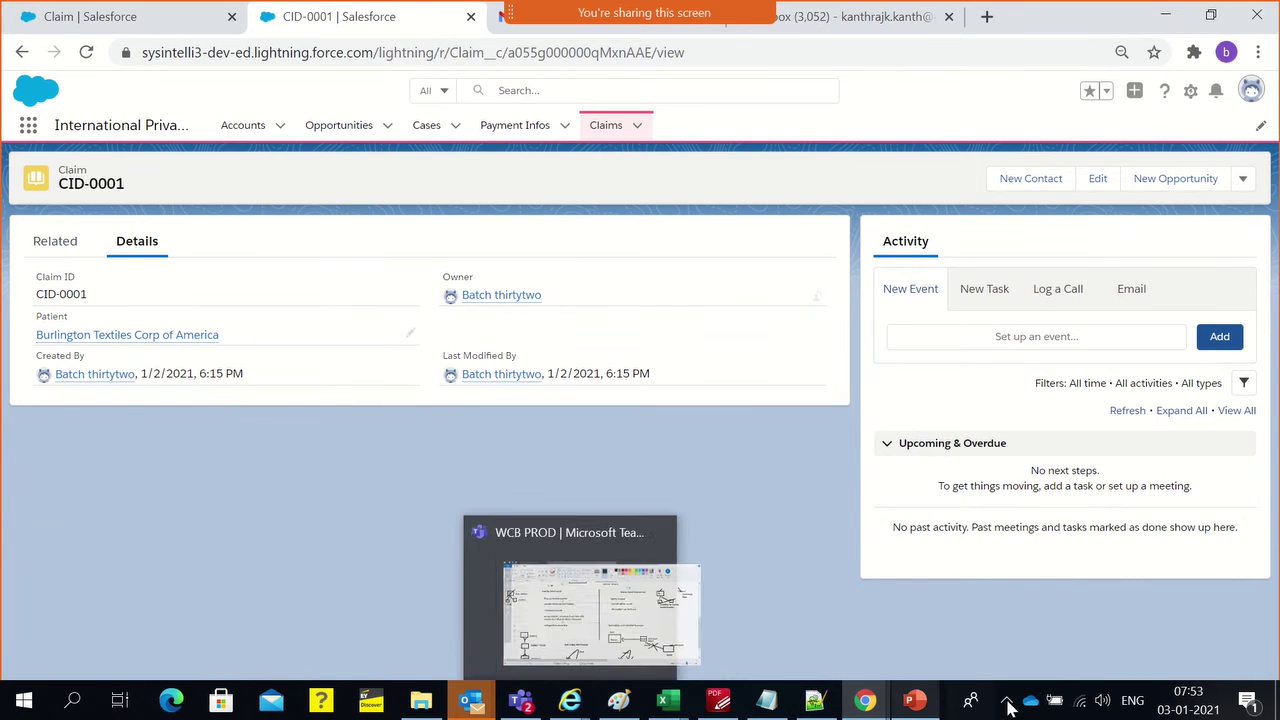
mouse_move(880, 707)
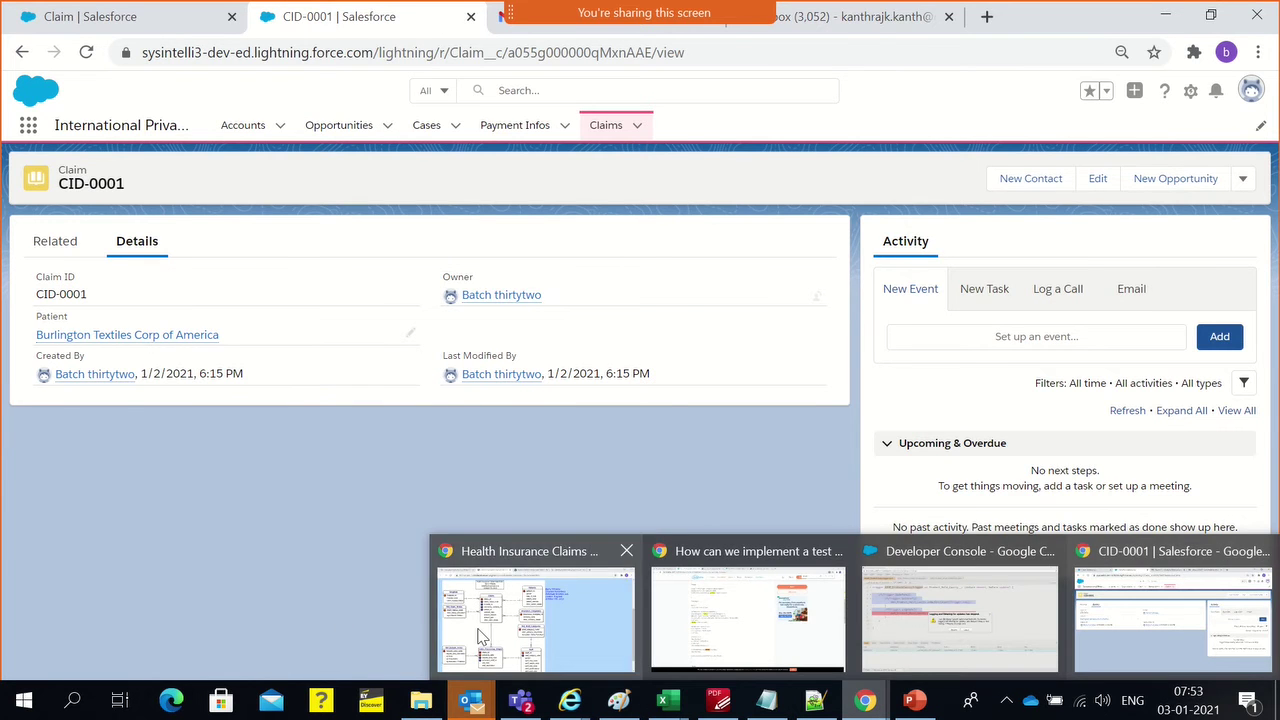
left_click(535, 610)
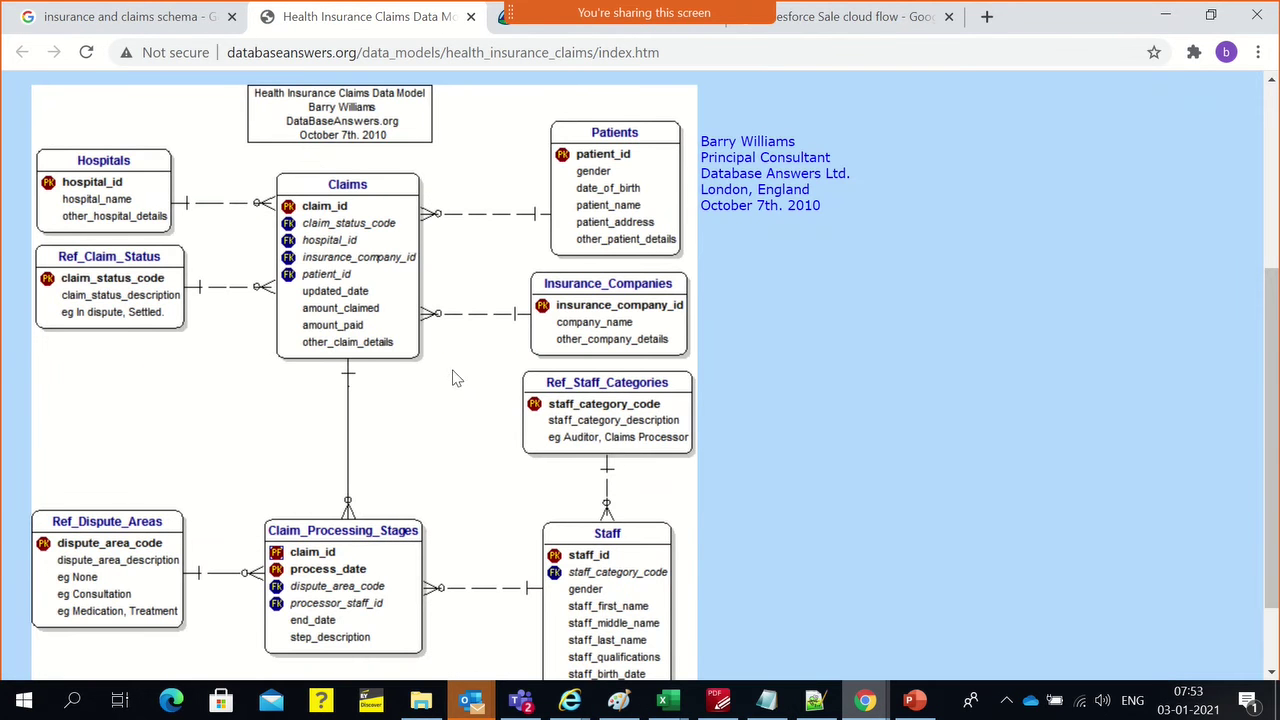
key("alt+Tab")
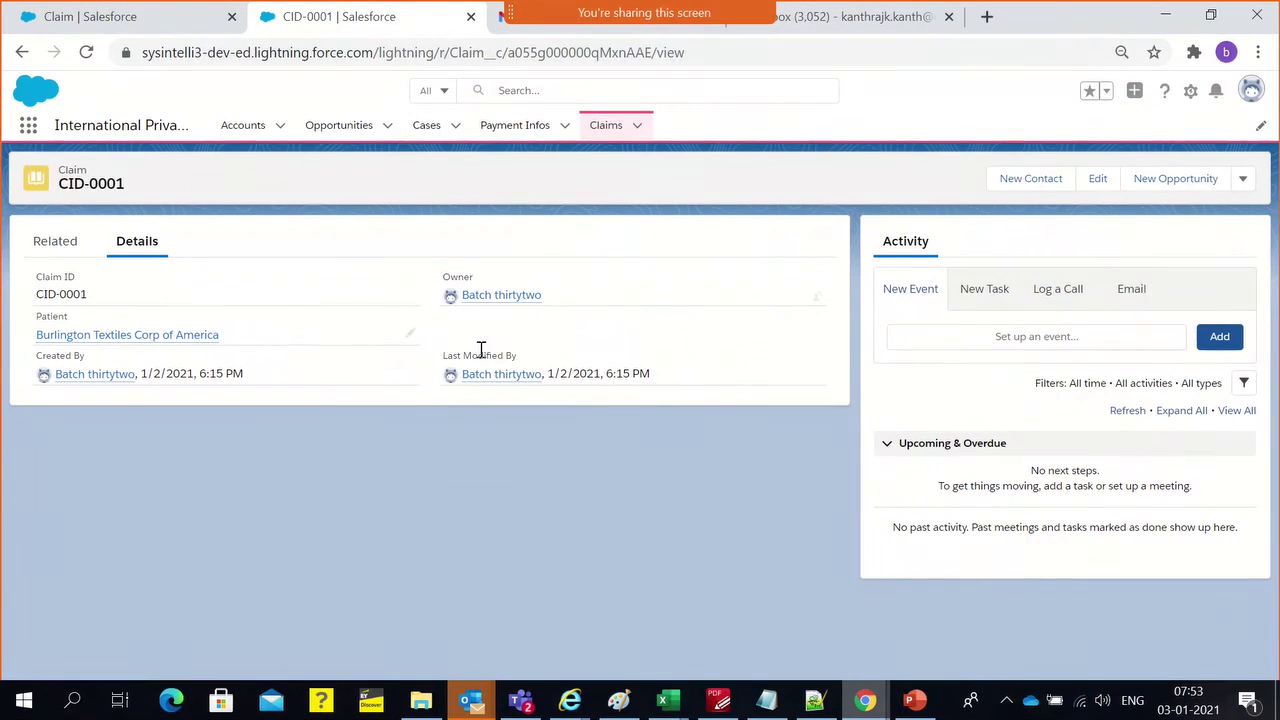
Open a New Account form from the Accounts list, close it unsaved, and go to Claim's setup
left_click(240, 130)
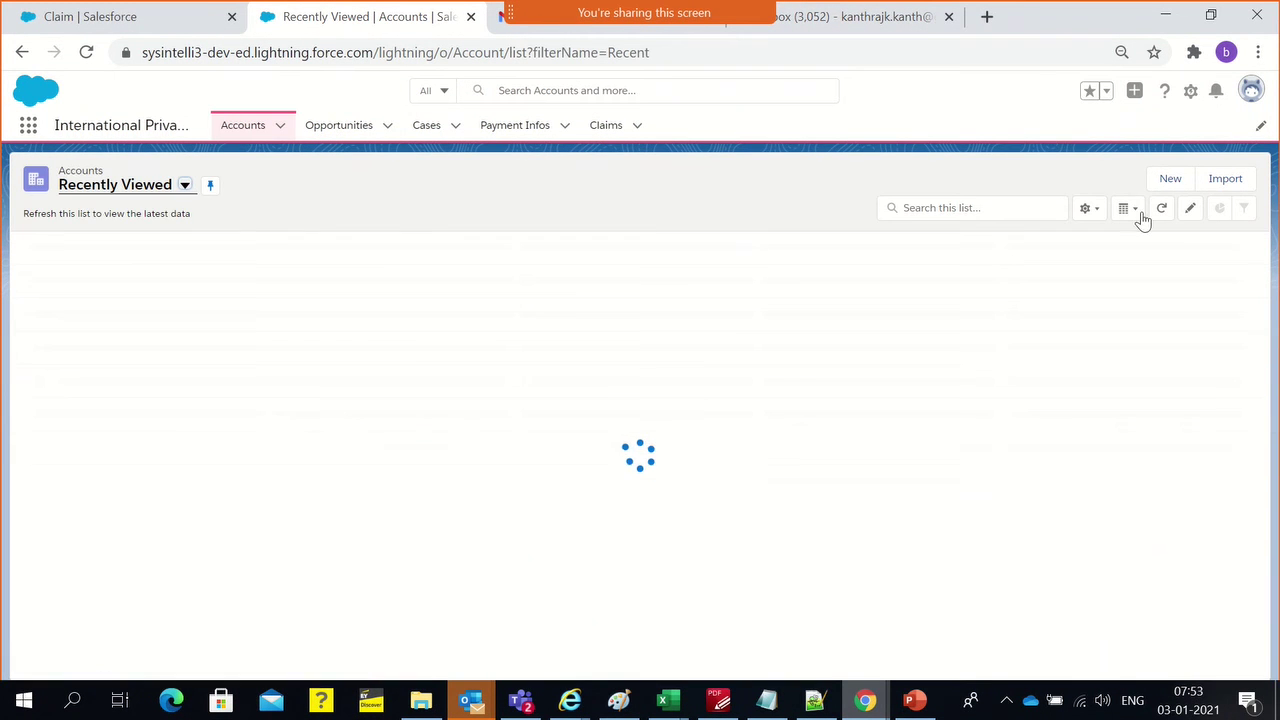
left_click(1169, 178)
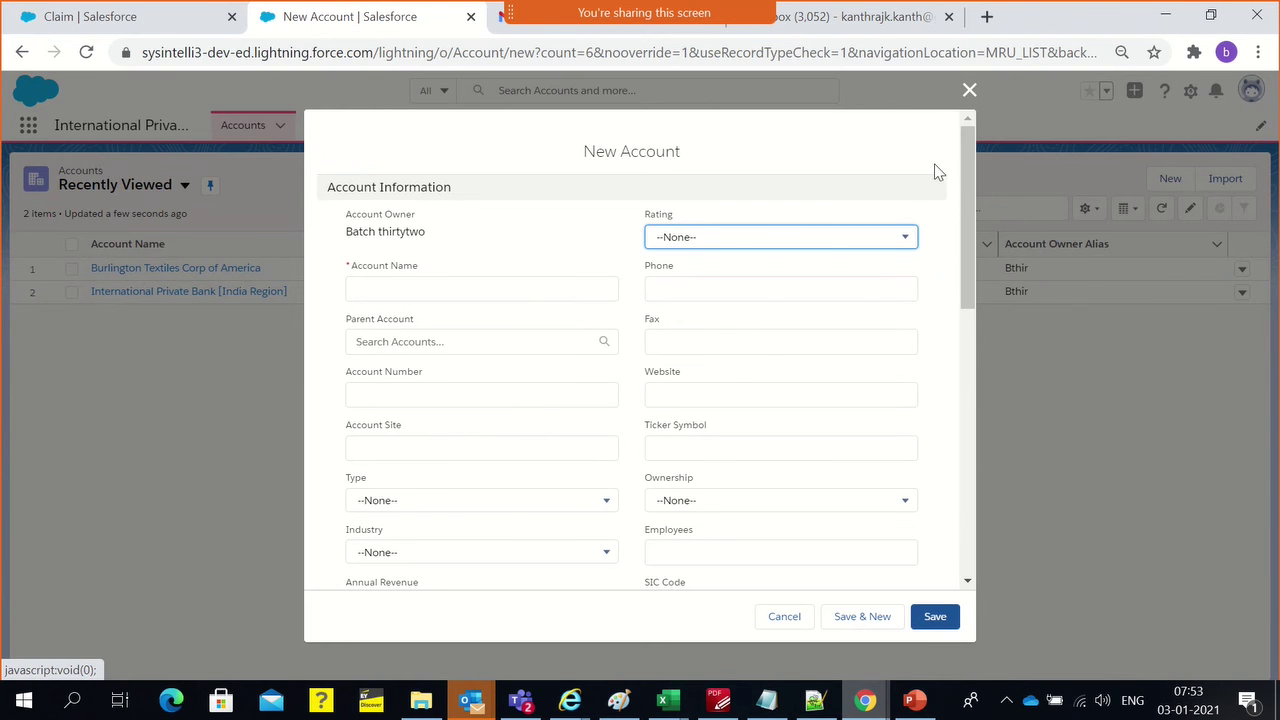
left_click(969, 90)
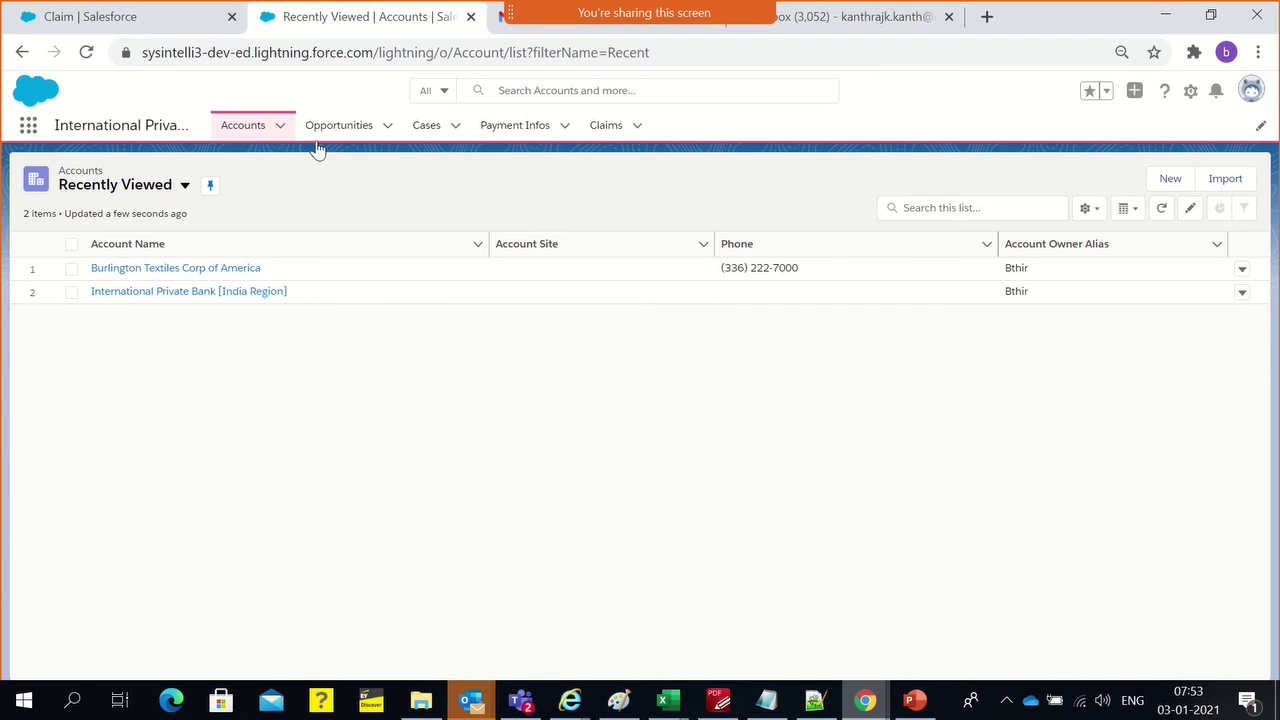
left_click(154, 28)
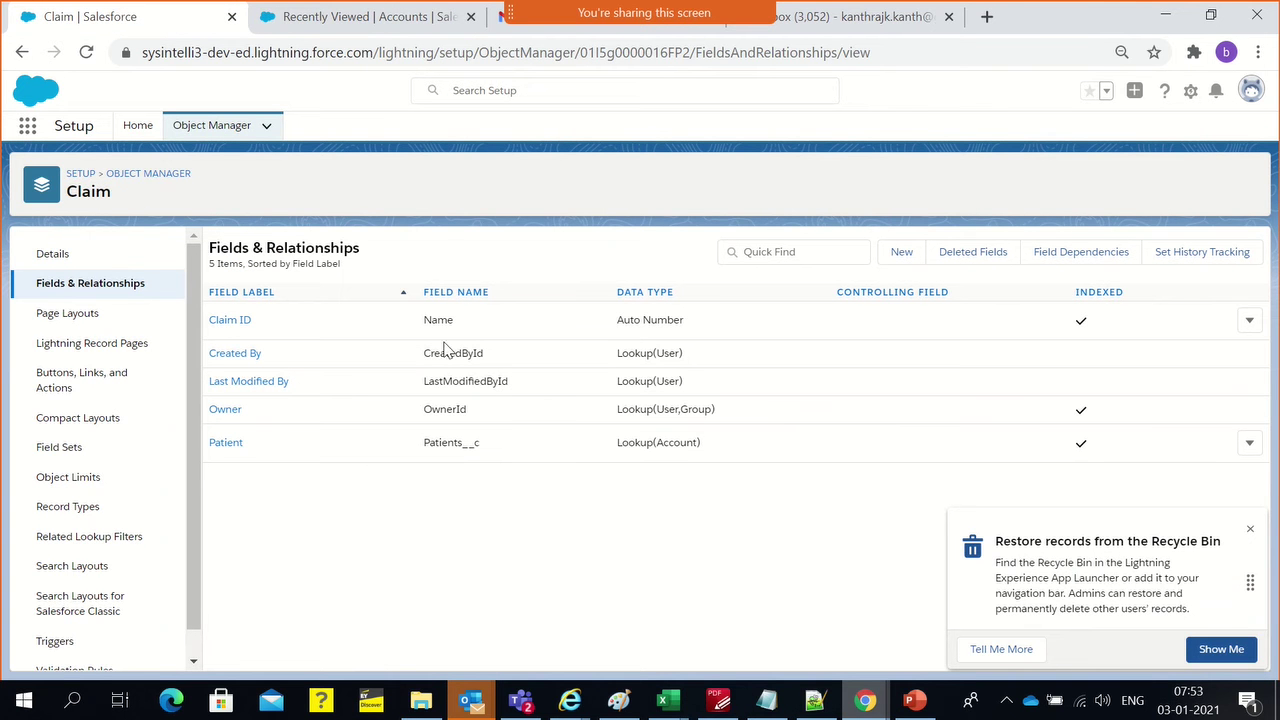
Dismiss the Recycle Bin notice, find Account in Object Manager, and show its Page Layouts
left_click(1249, 529)
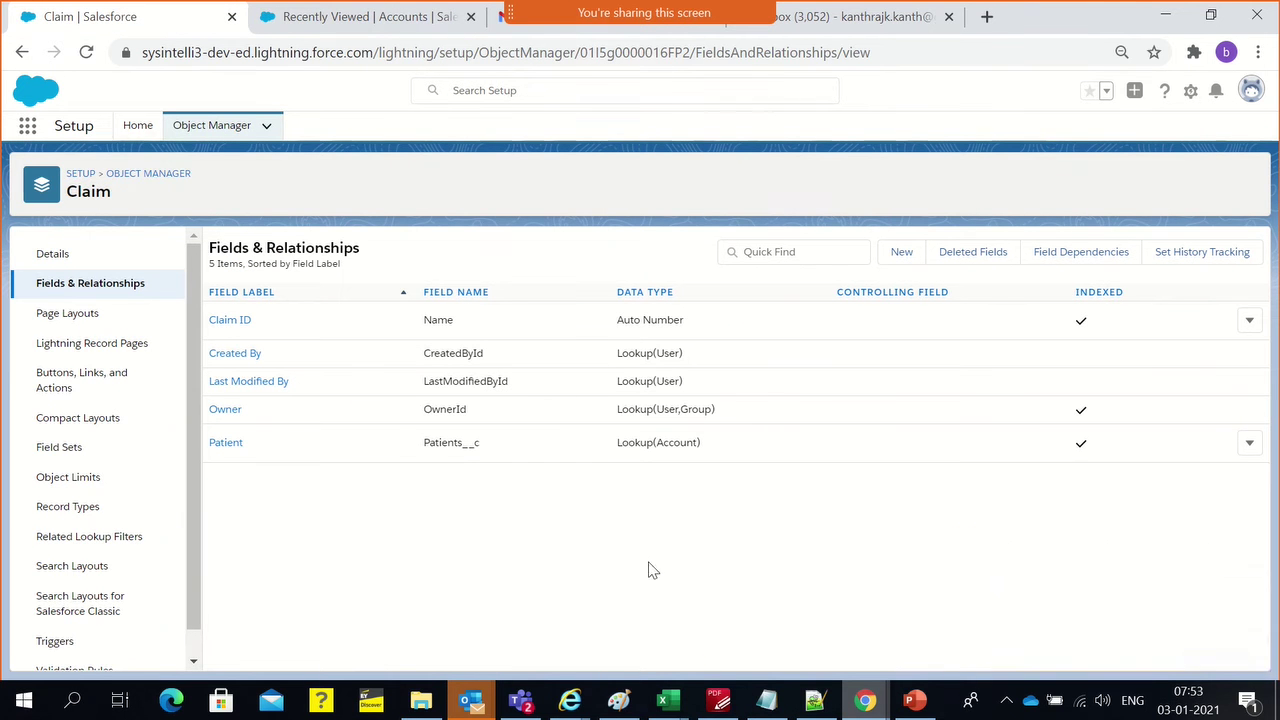
left_click(114, 174)
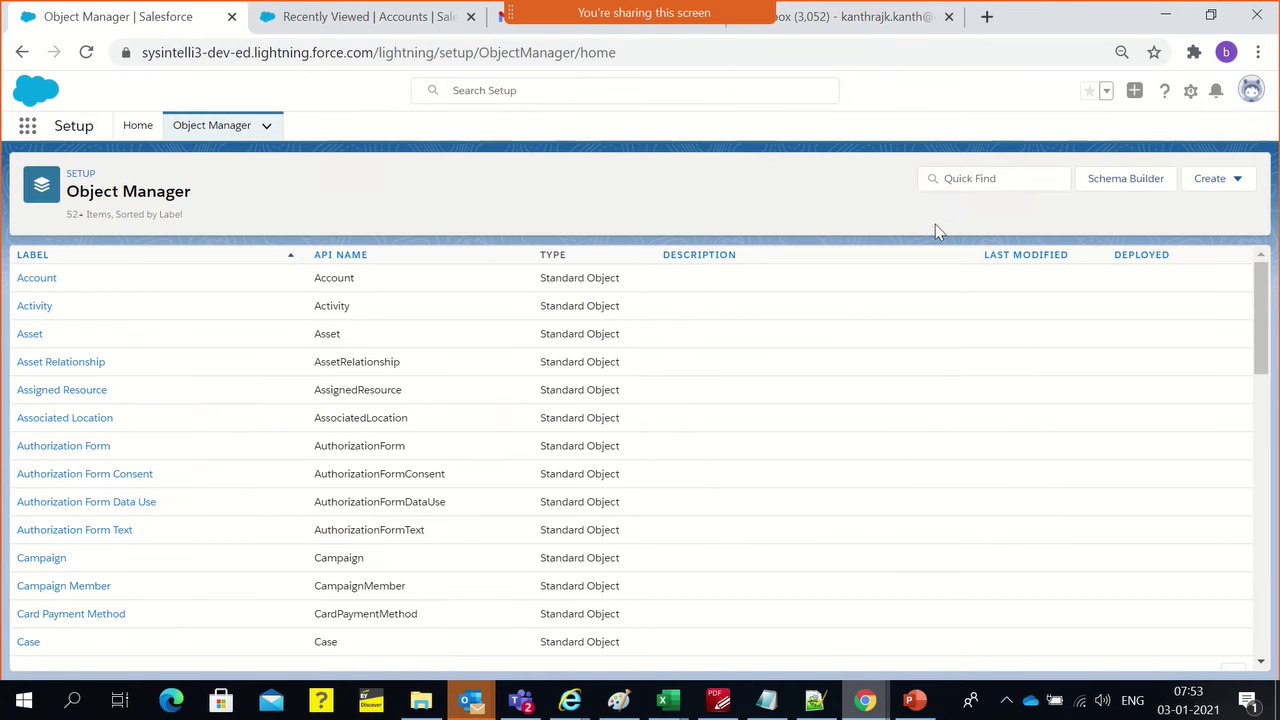
left_click(1043, 179)
type("aCCOUNT")
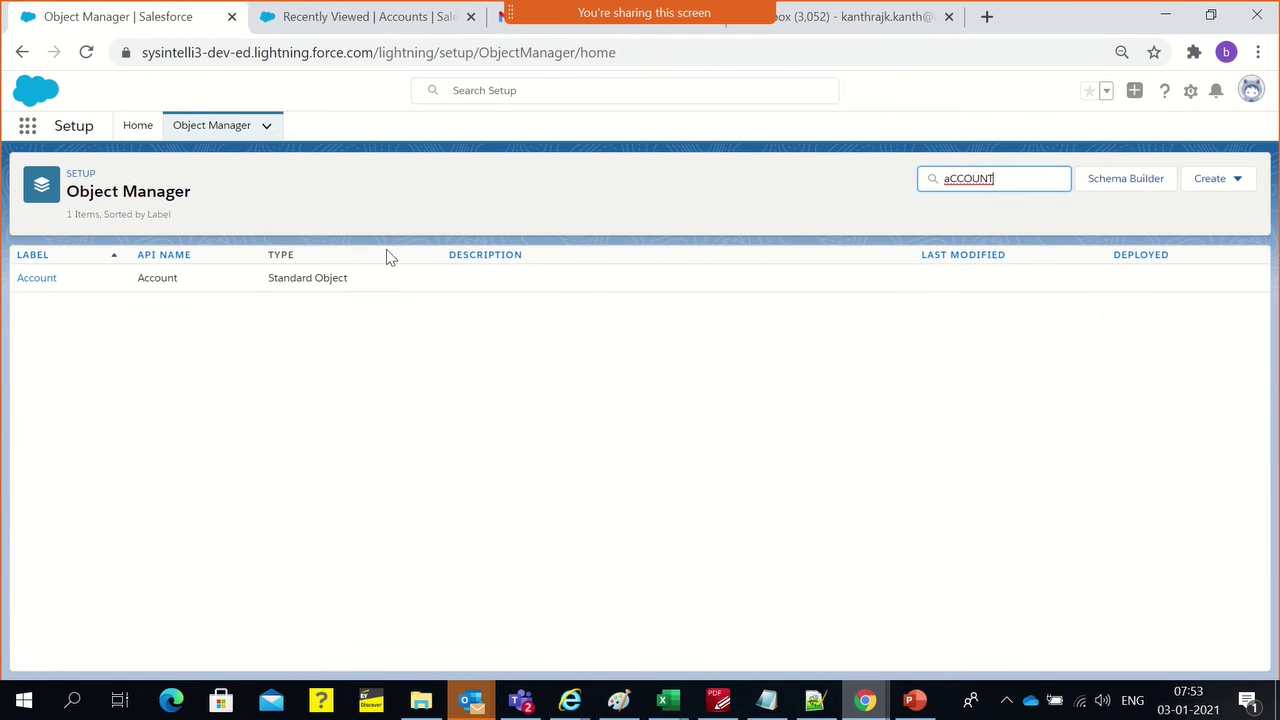
left_click(37, 282)
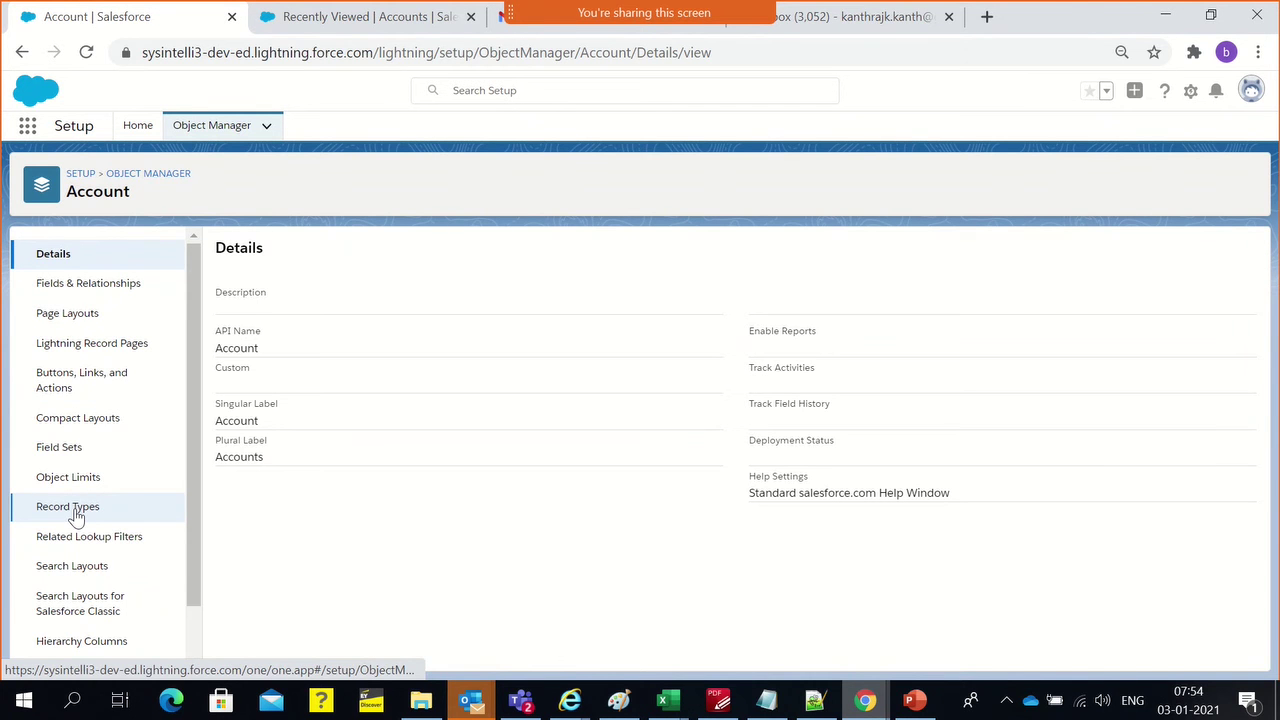
left_click(74, 316)
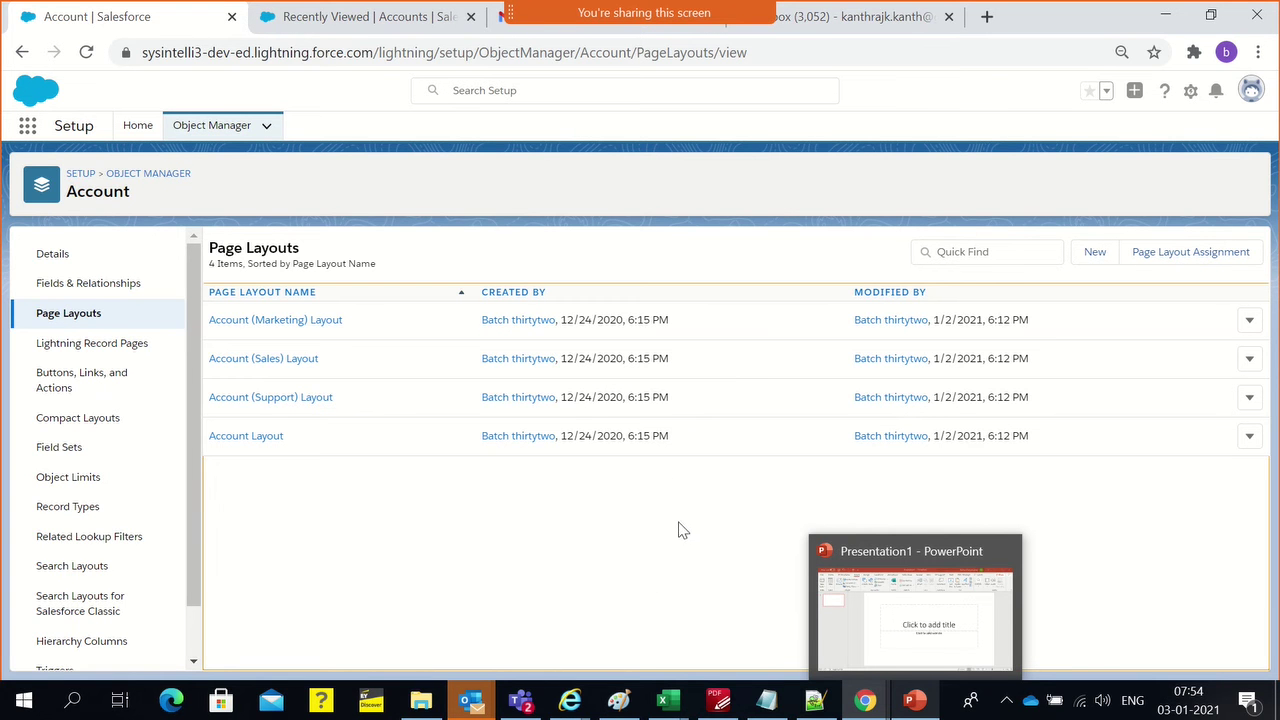
Edit Account Layout and change its Layout Properties name to 'Supplier Layout'
left_click(1250, 436)
left_click(1197, 475)
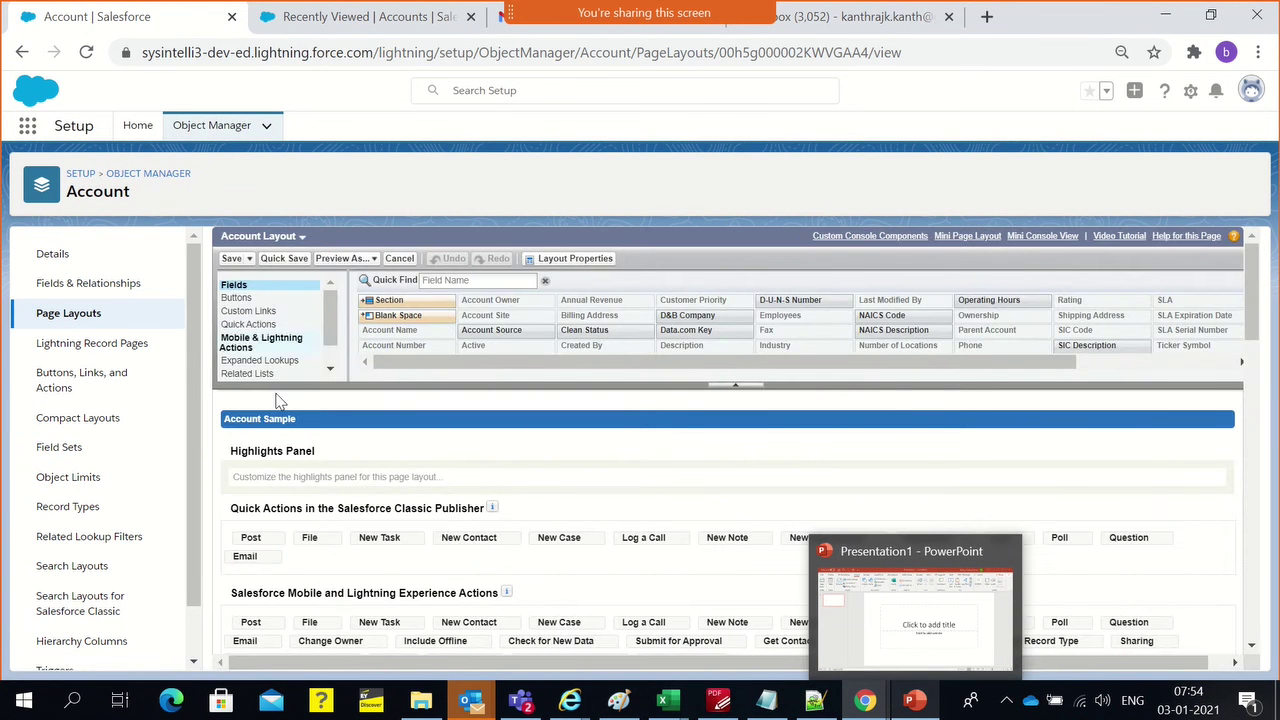
left_click(585, 258)
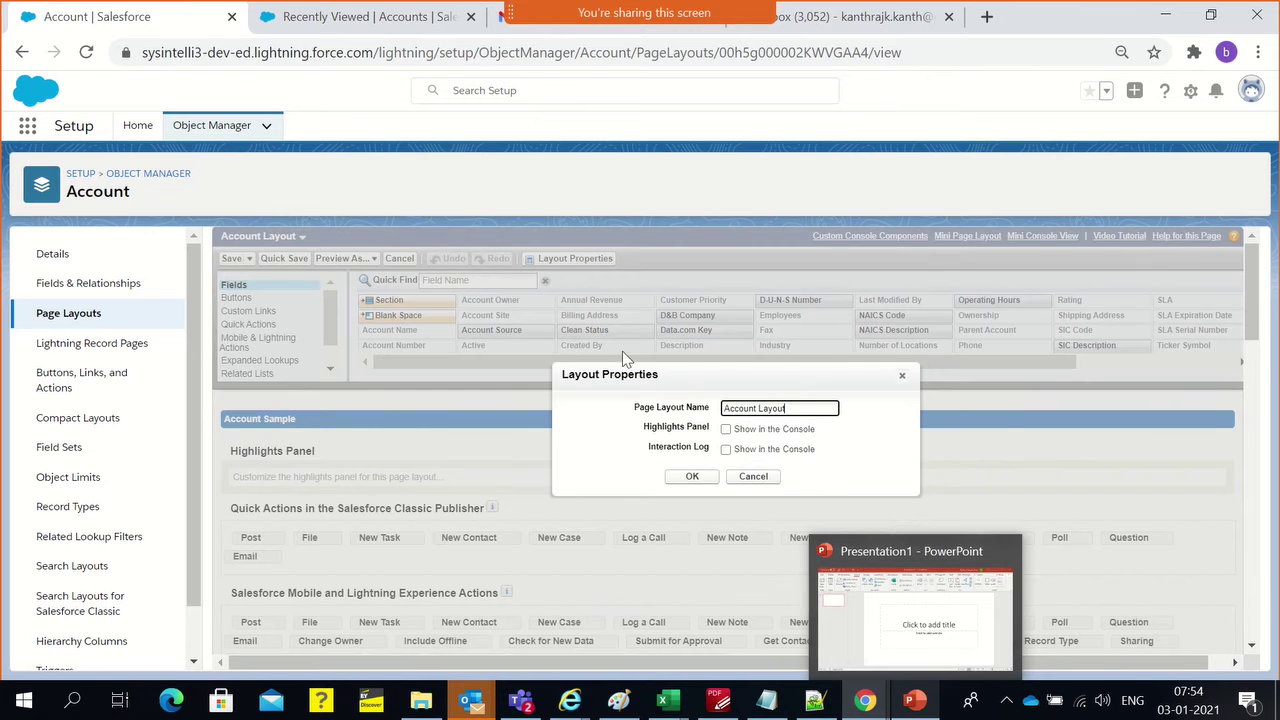
double_click(740, 410)
type("Supp")
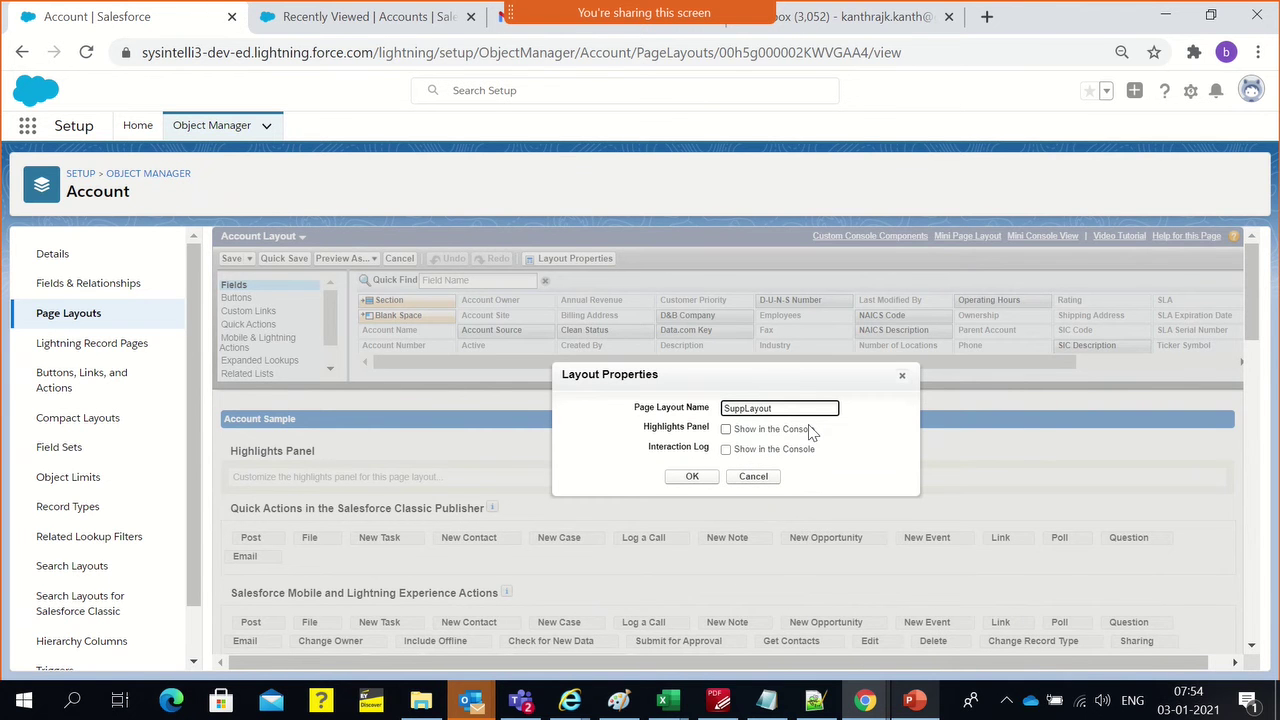
type("lier")
left_click(698, 478)
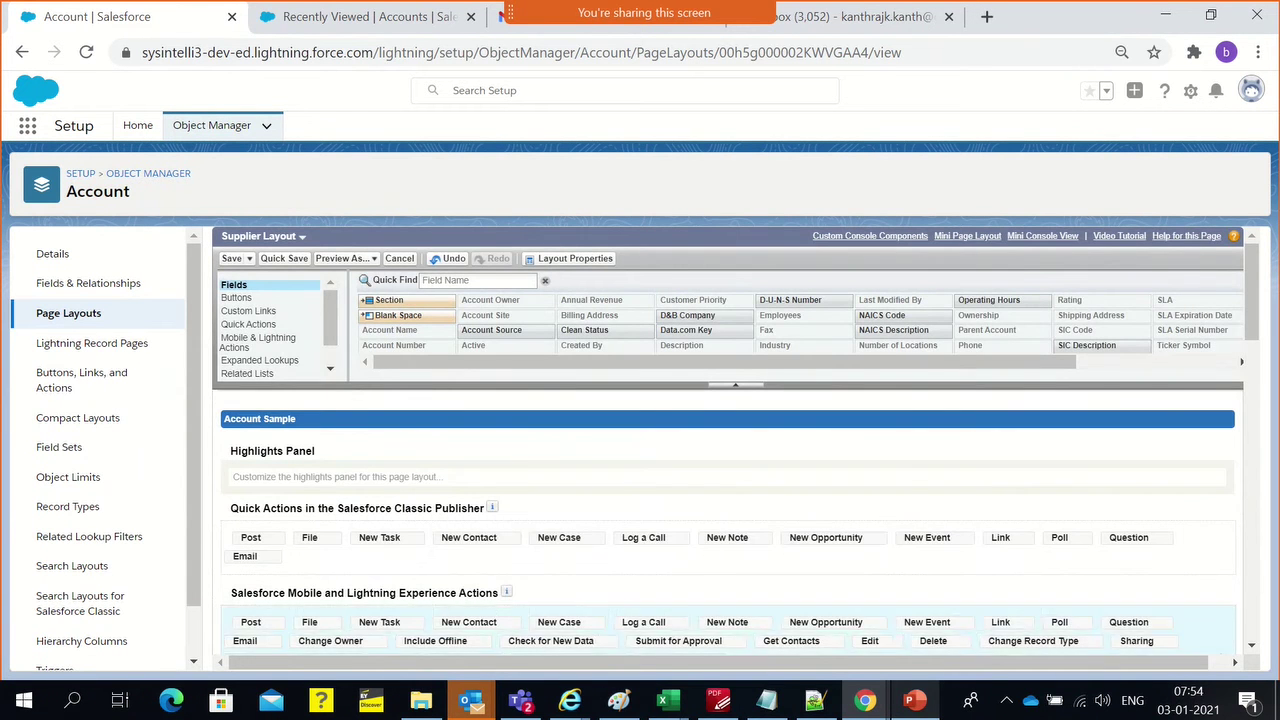
mouse_move(667, 700)
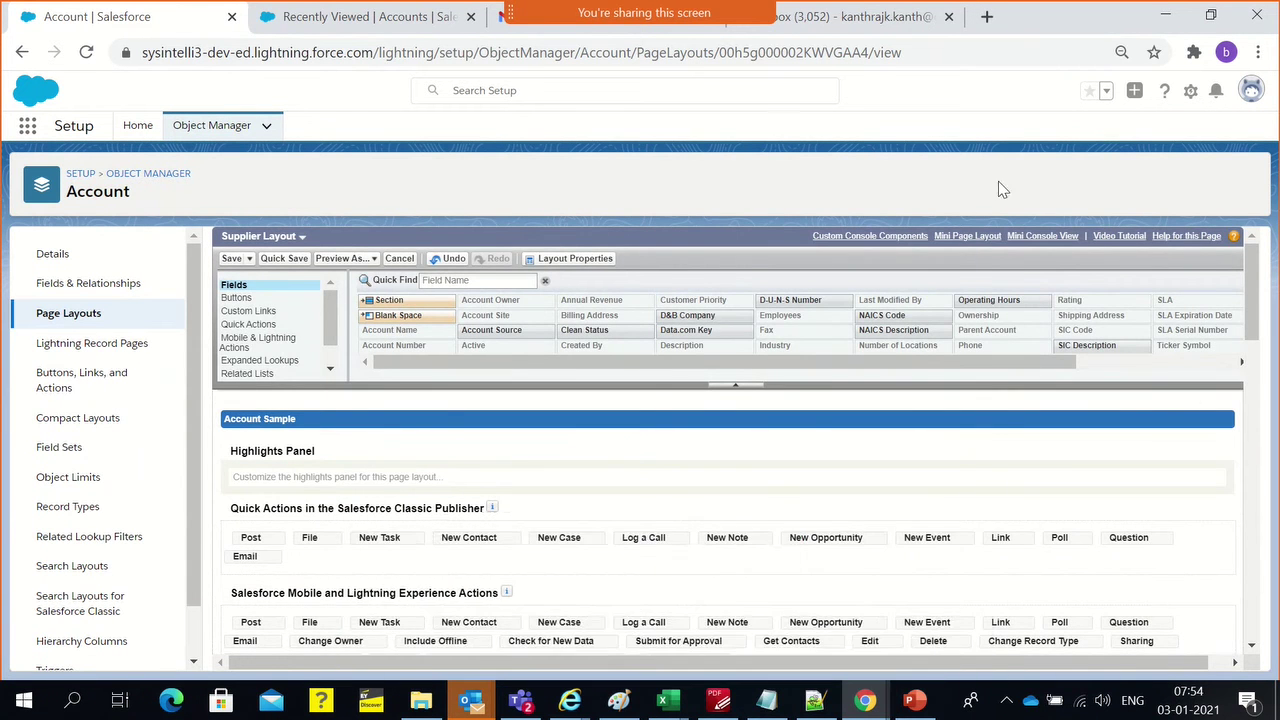
Remove the Claims and Partners related lists from Supplier Layout, then save it
scroll(700, 465, "down", 2)
scroll(668, 452, "down", 2)
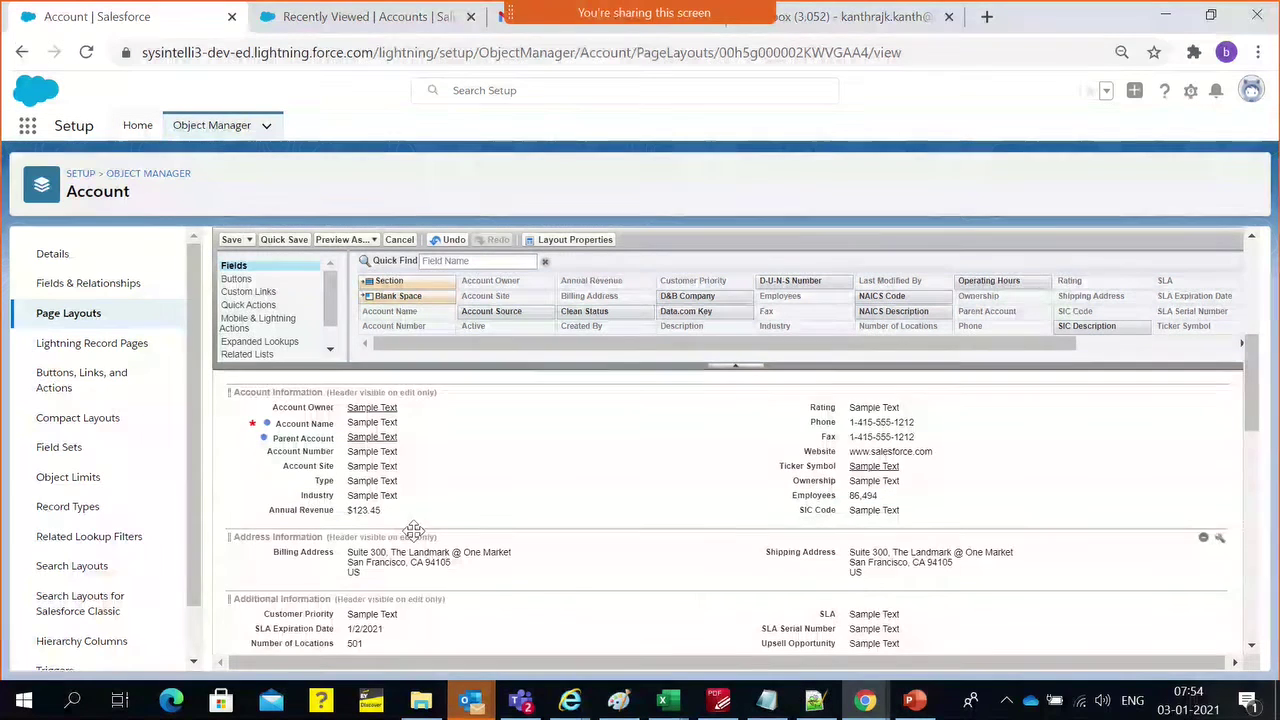
scroll(410, 528, "down", 1)
scroll(408, 525, "down", 2)
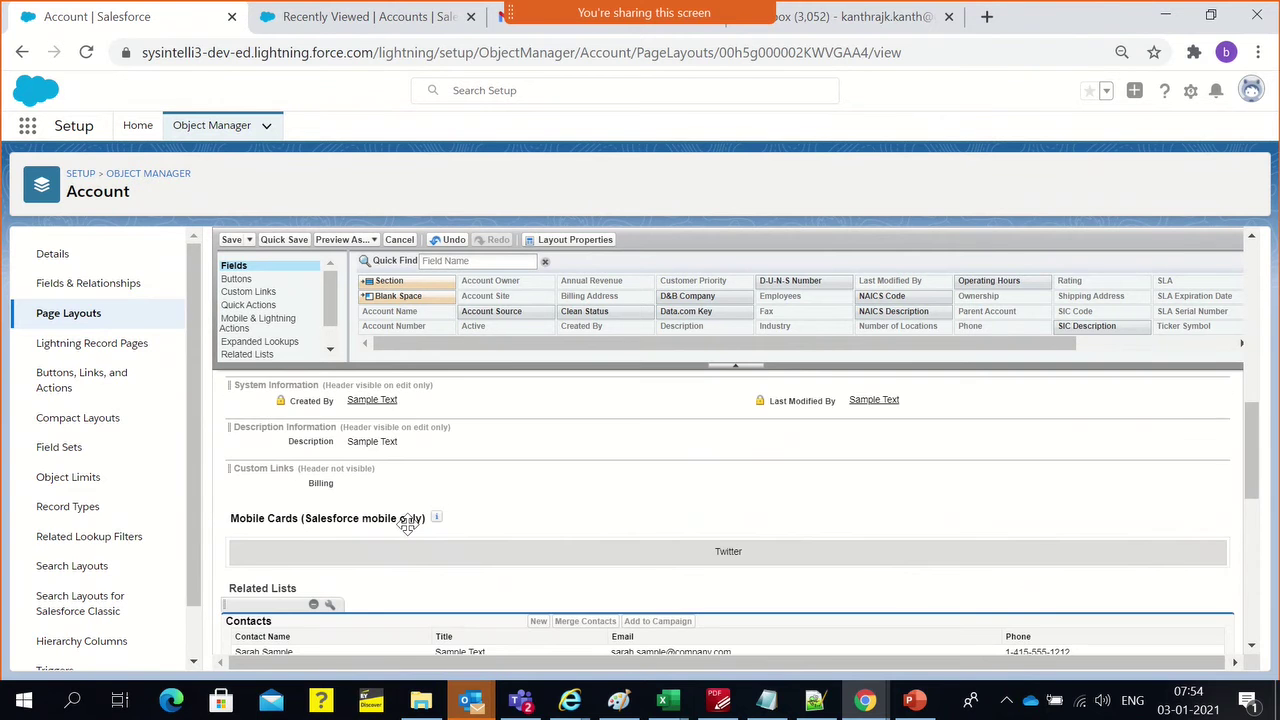
scroll(408, 525, "down", 5)
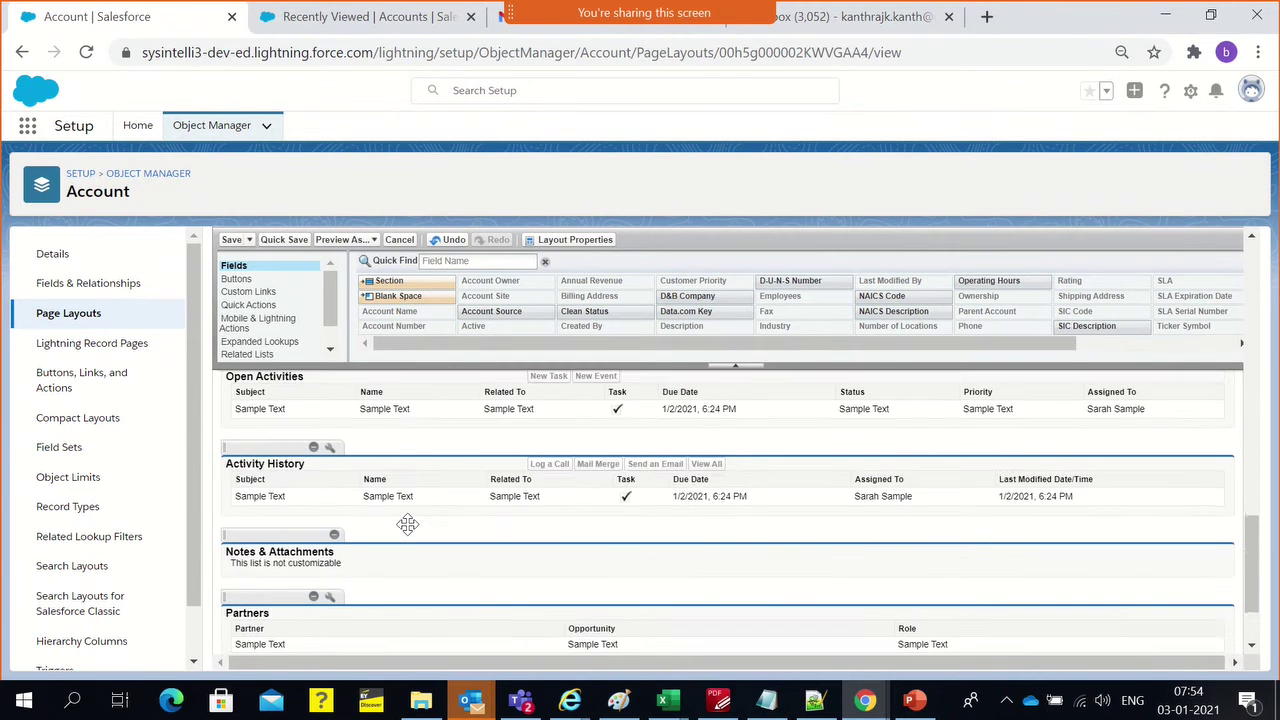
scroll(408, 525, "down", 2)
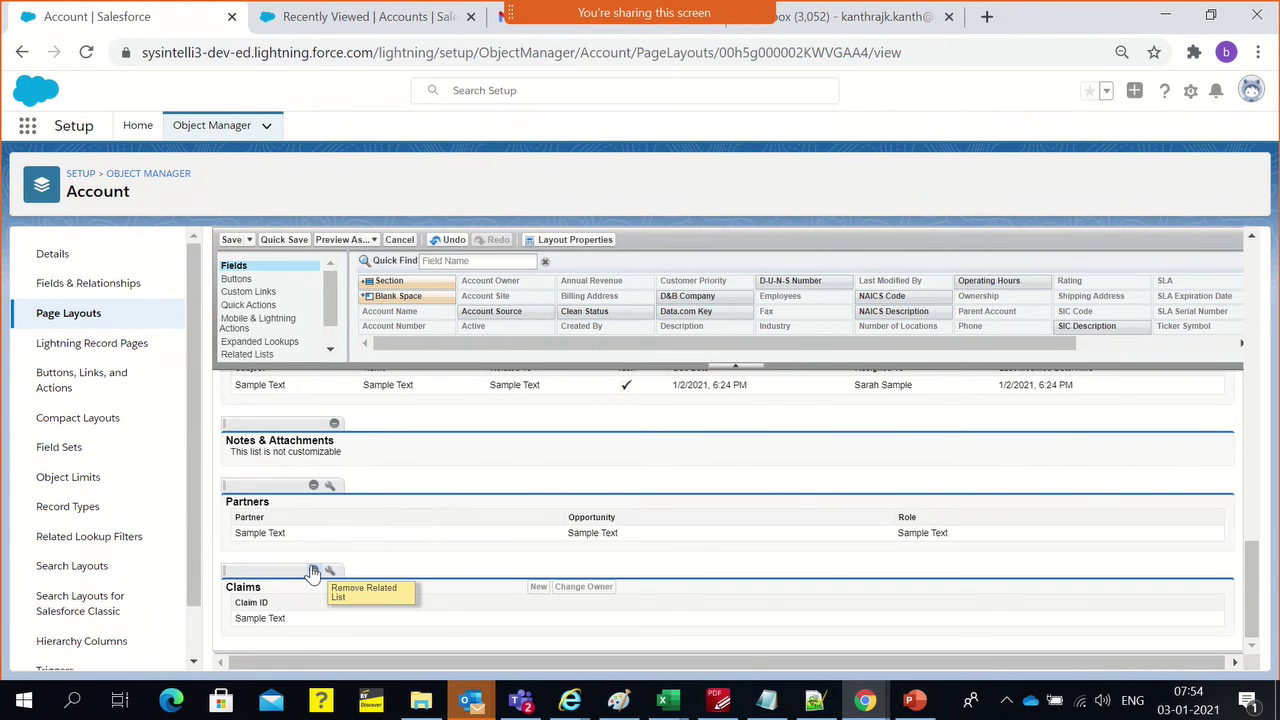
left_click(313, 572)
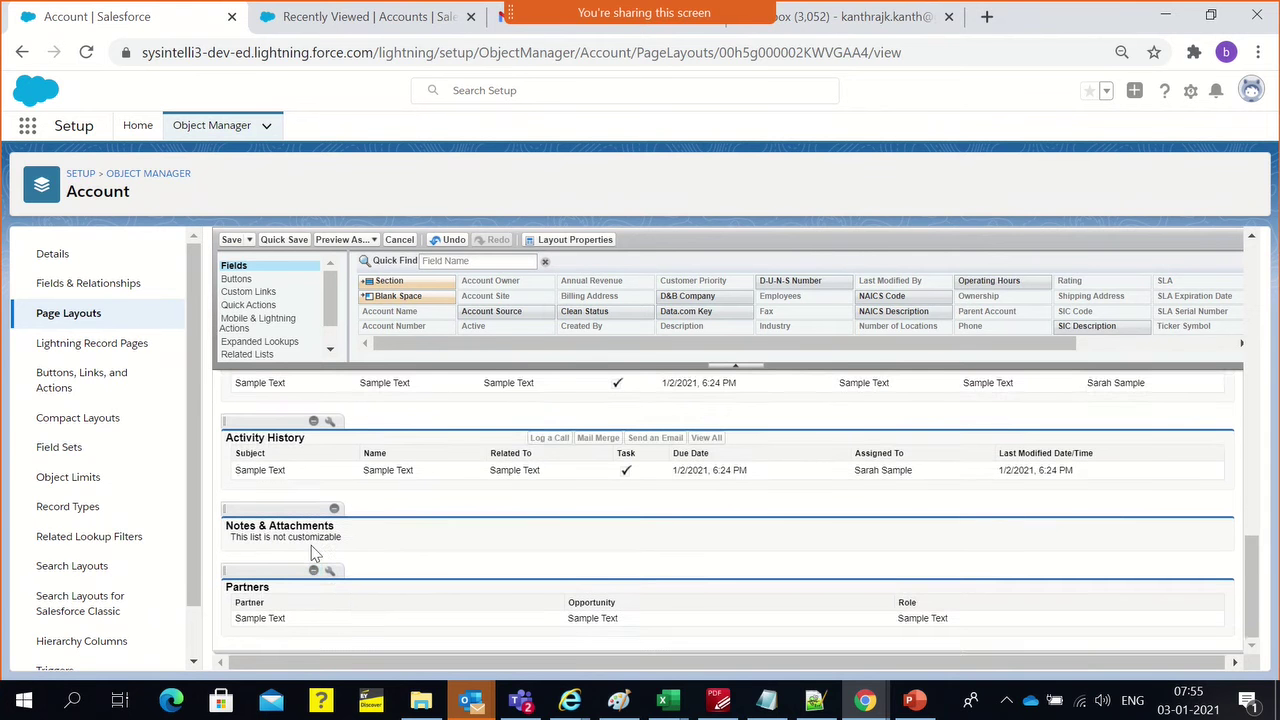
left_click(314, 571)
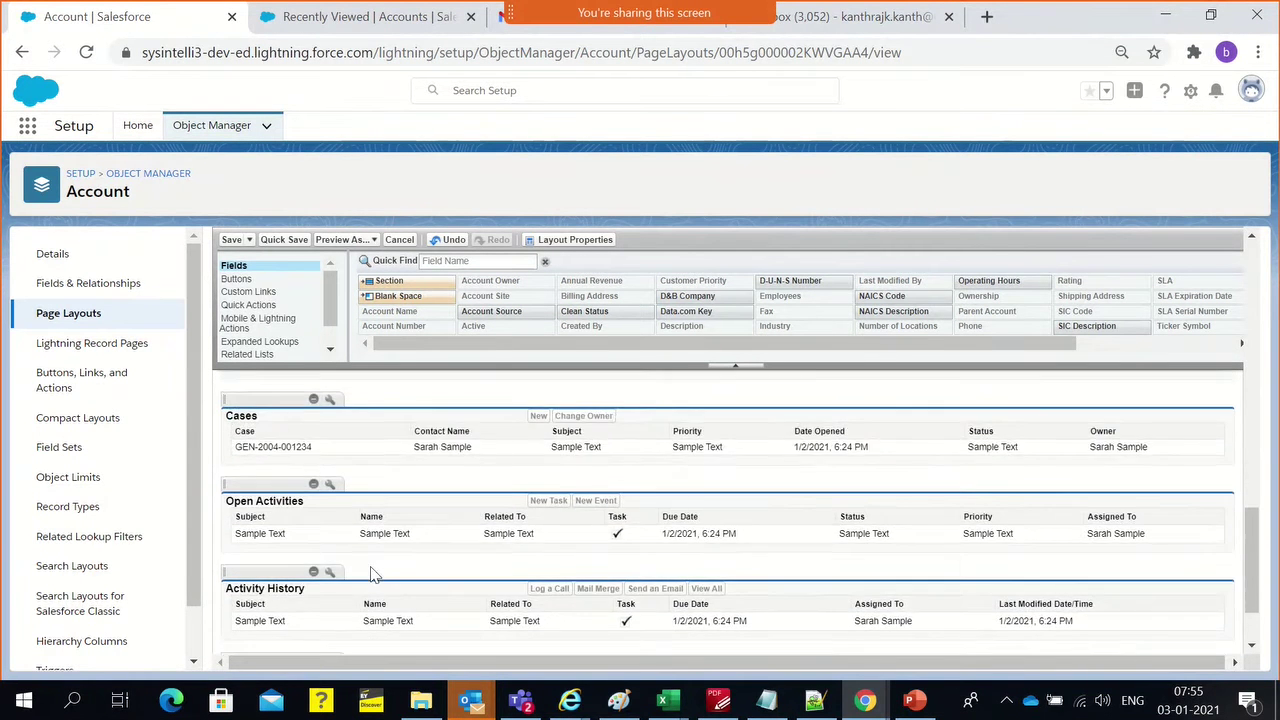
scroll(370, 566, "up", 15)
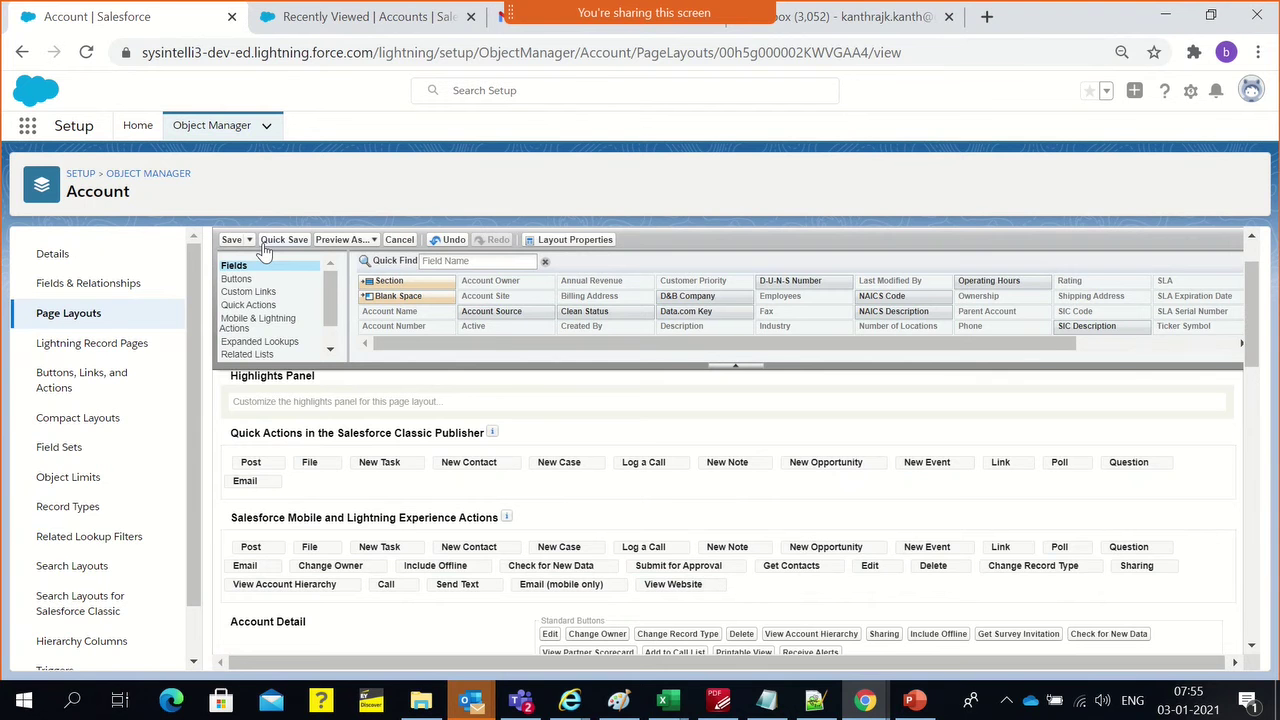
left_click(233, 243)
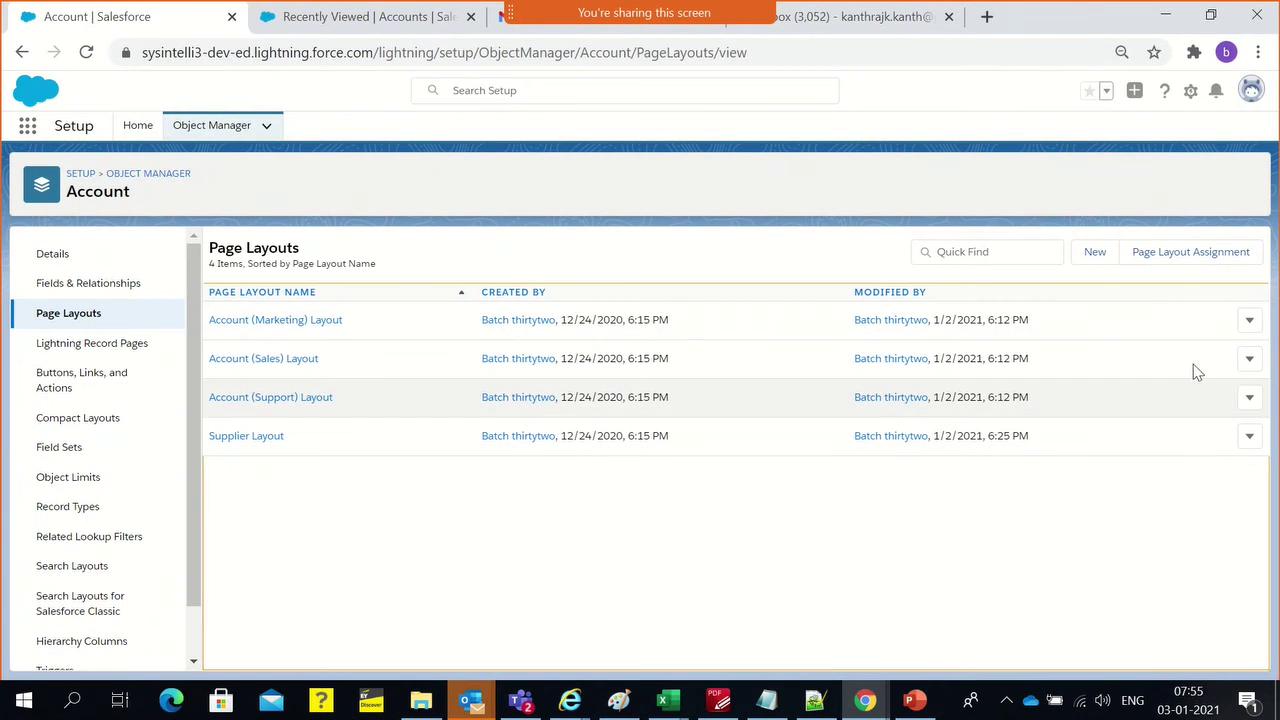
Create a new Account layout cloned from Supplier Layout and named 'Business Customer'
left_click(1100, 262)
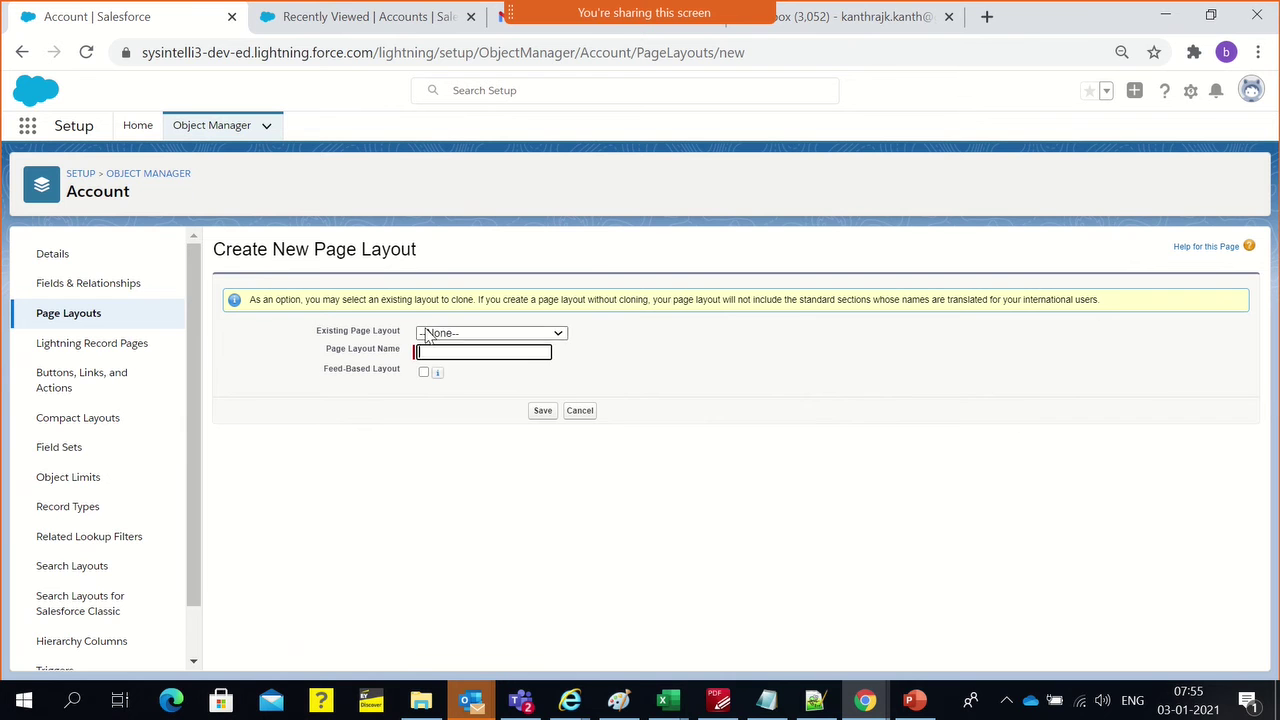
left_click(432, 334)
left_click(440, 402)
left_click(446, 352)
type("Businner")
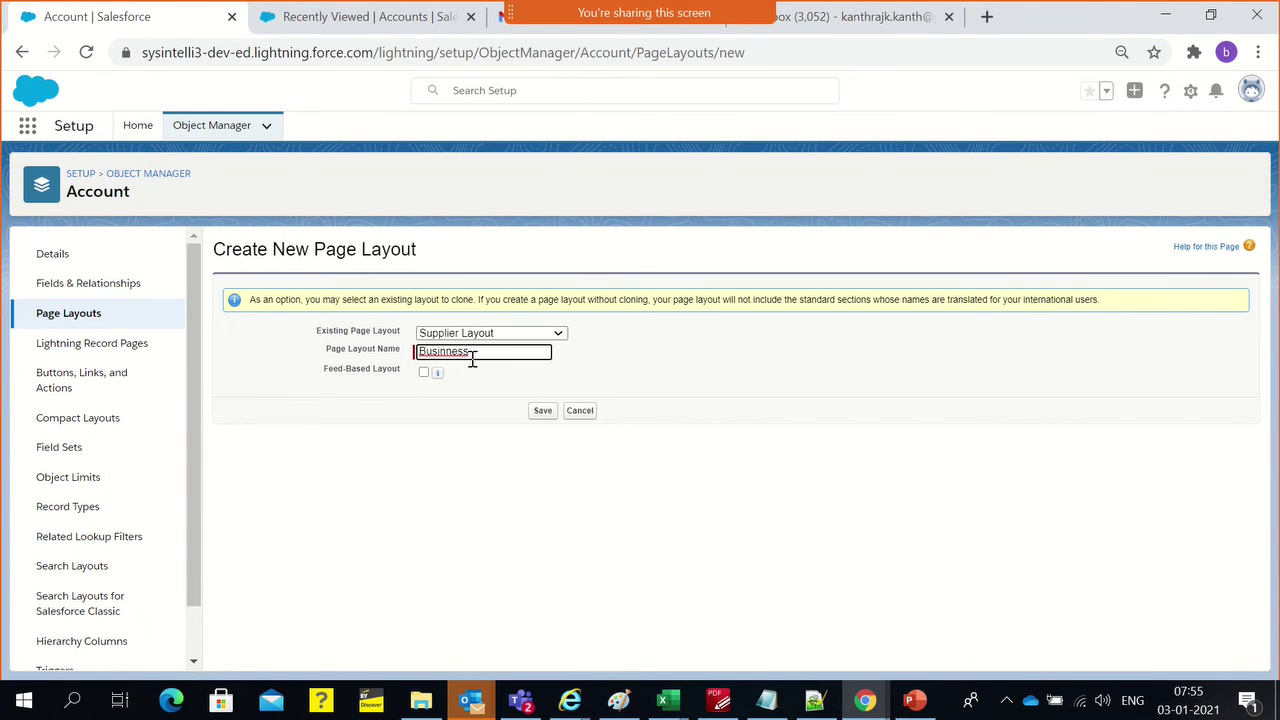
right_click(458, 358)
type("Customer")
mouse_move(440, 380)
left_click(540, 410)
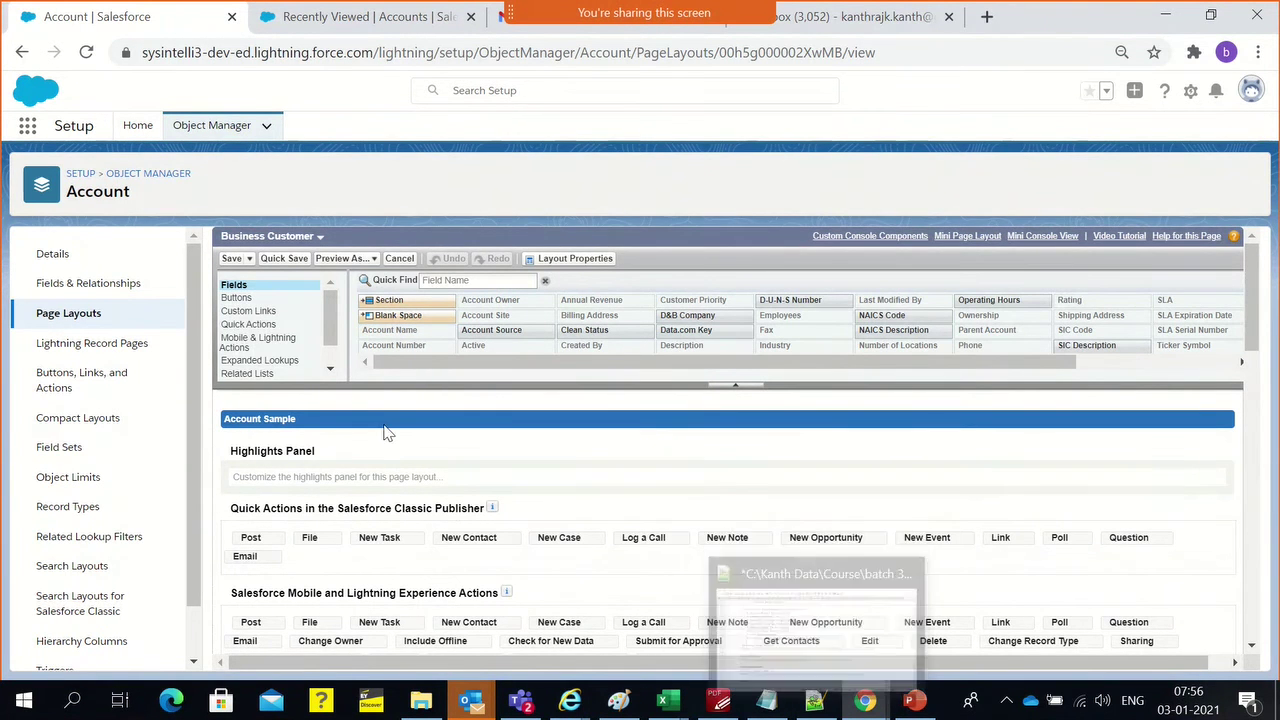
Review the Business Customer layout sections and save it
scroll(388, 432, "down", 5)
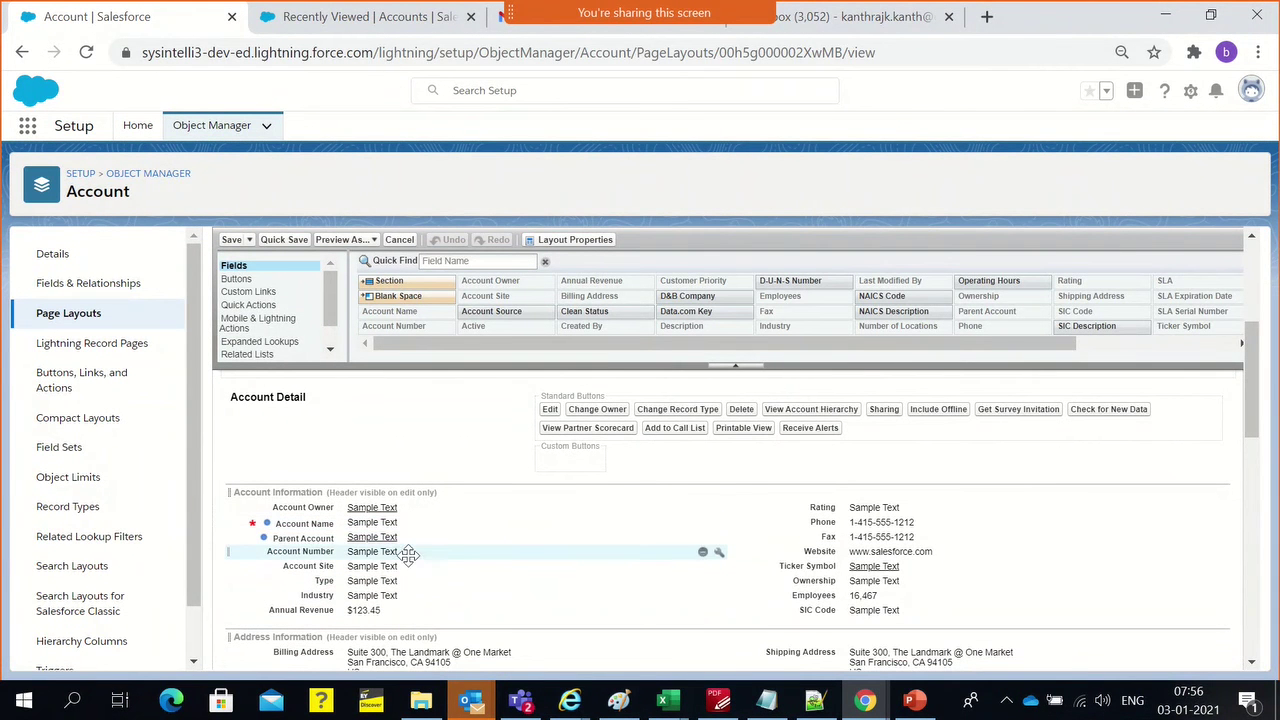
scroll(310, 430, "up", 1)
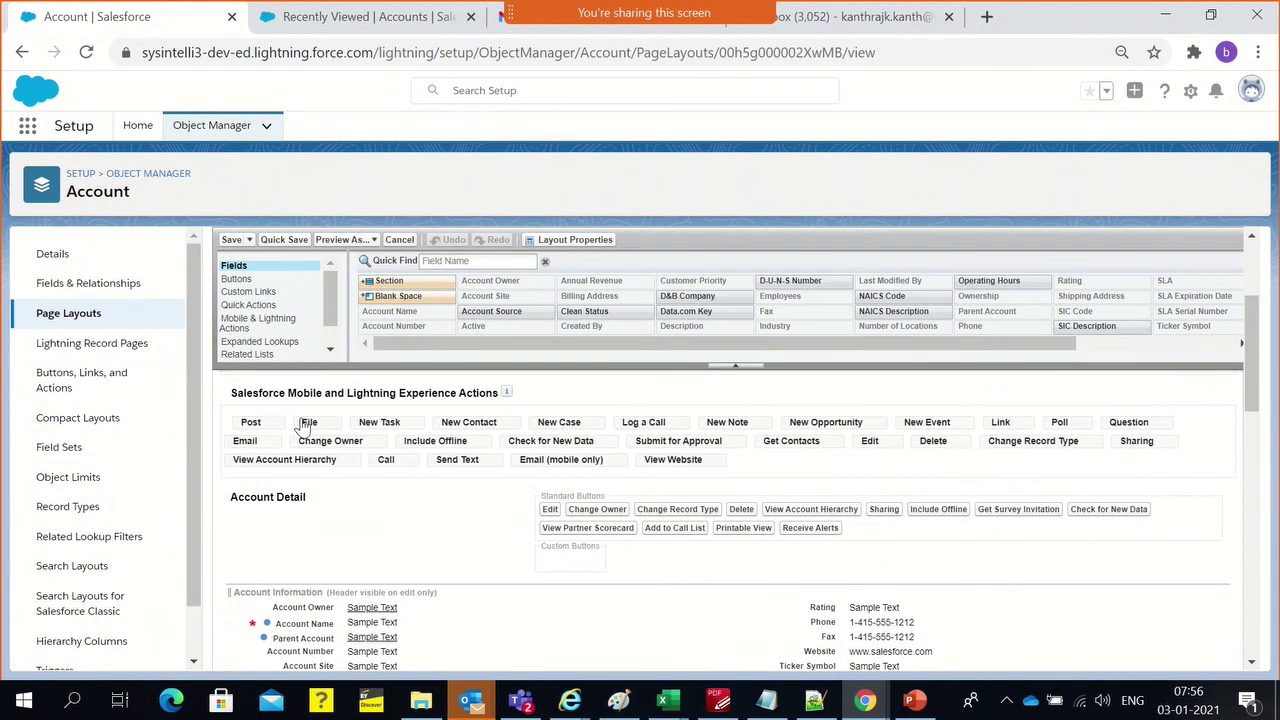
scroll(313, 521, "down", 2)
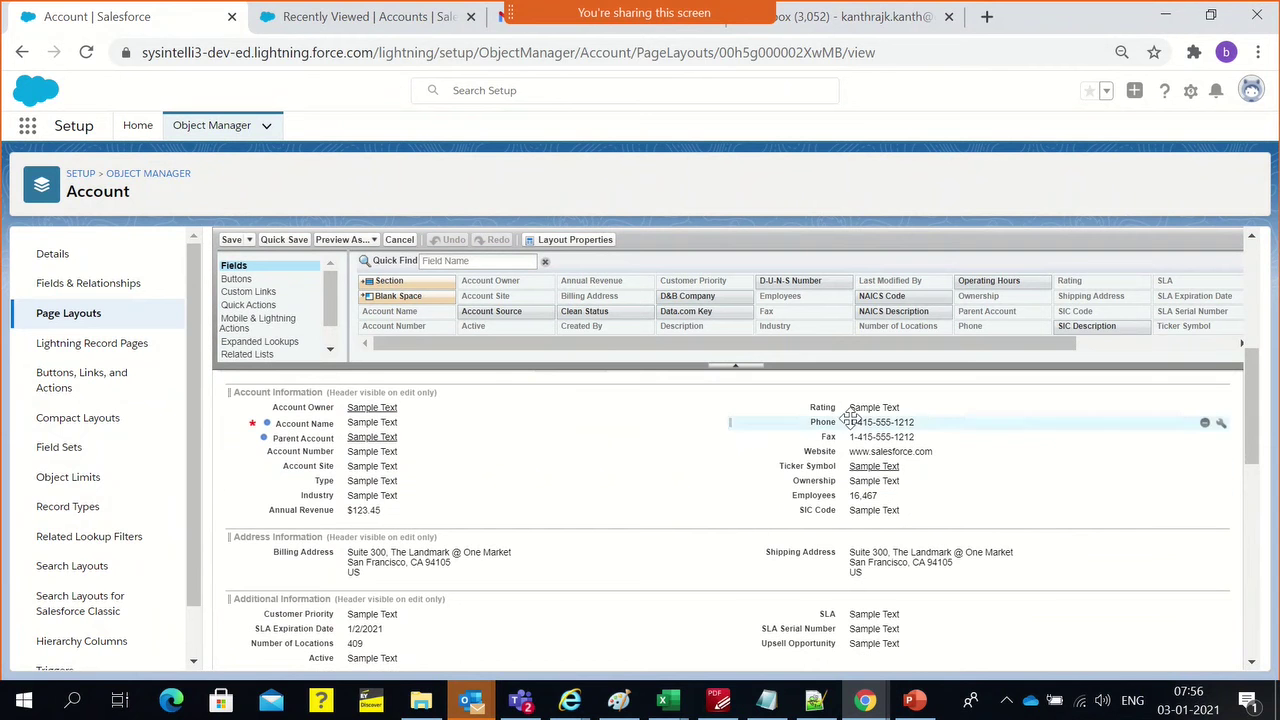
scroll(402, 534, "down", 2)
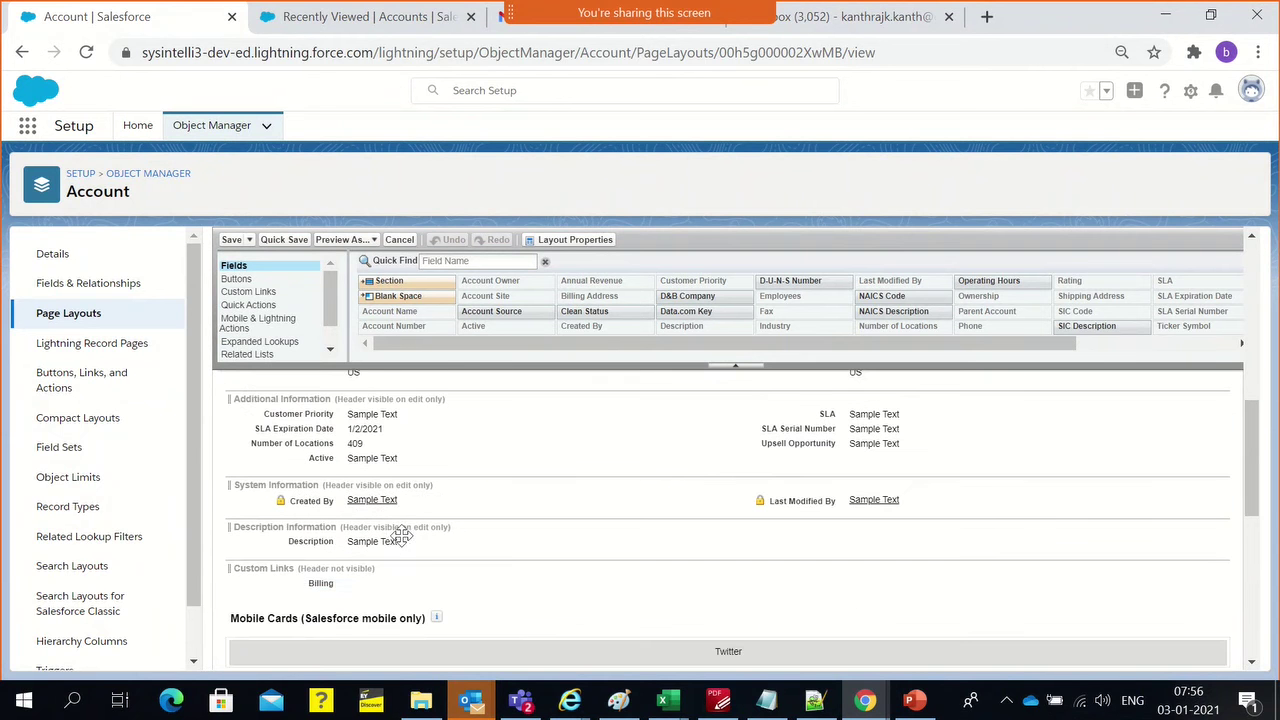
scroll(426, 581, "down", 8)
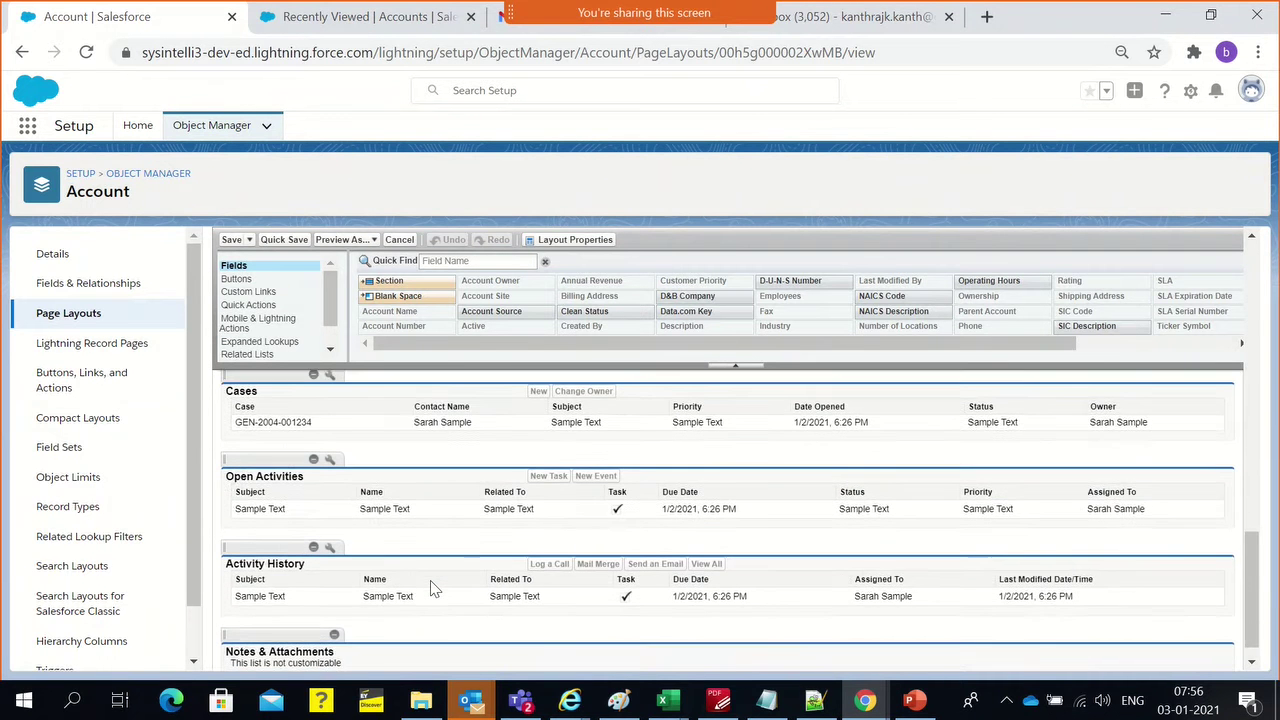
scroll(425, 588, "up", 6)
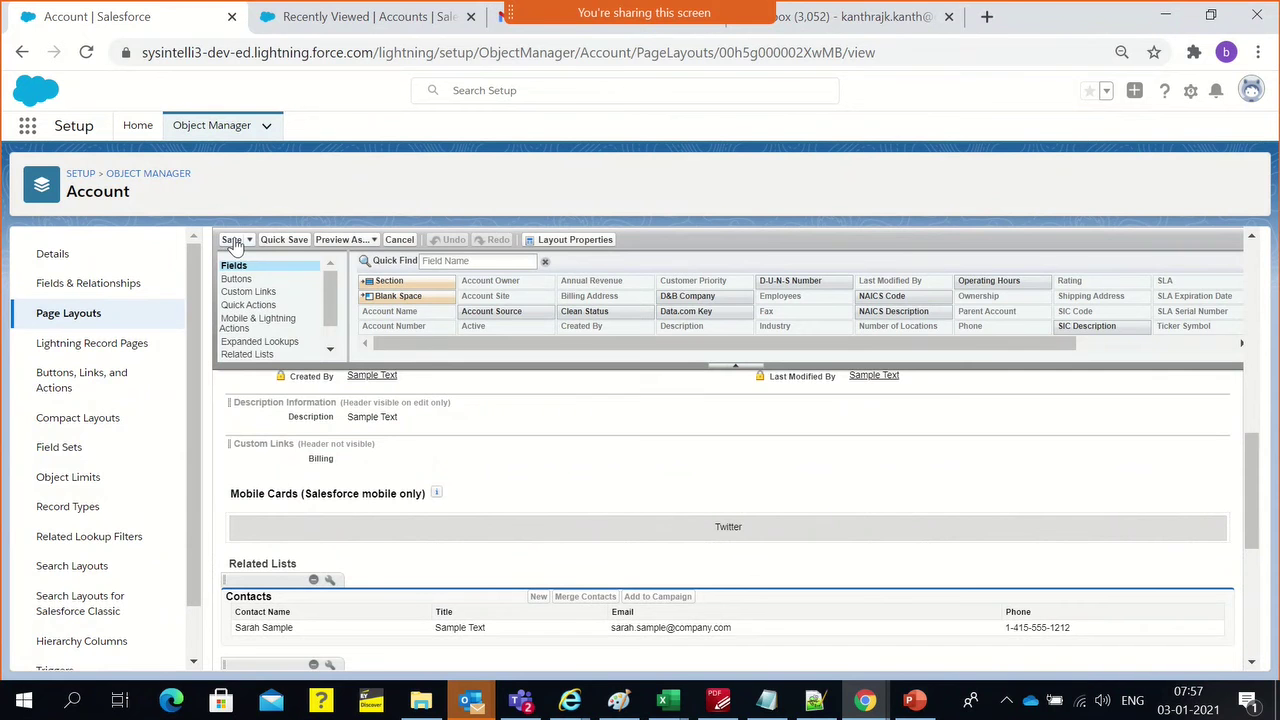
left_click(233, 241)
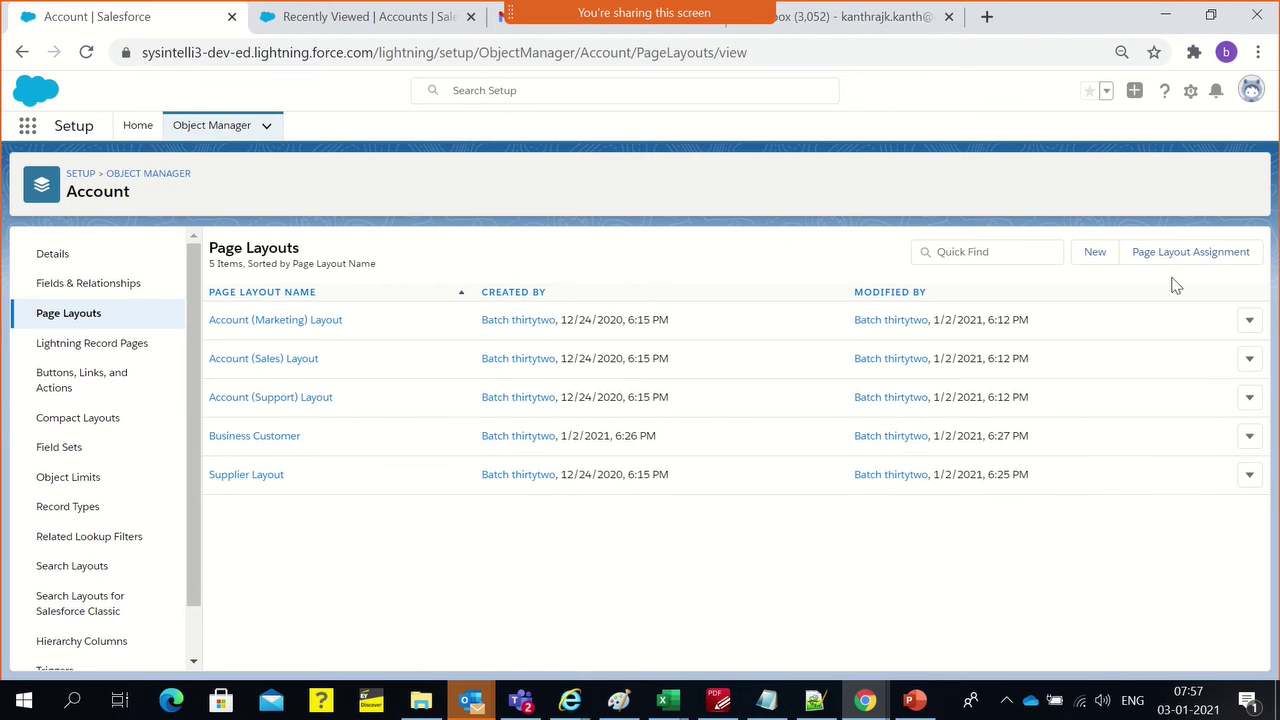
Start a new Account layout with Business Customer as the source and 'Individual Customer' as its name
left_click(1108, 256)
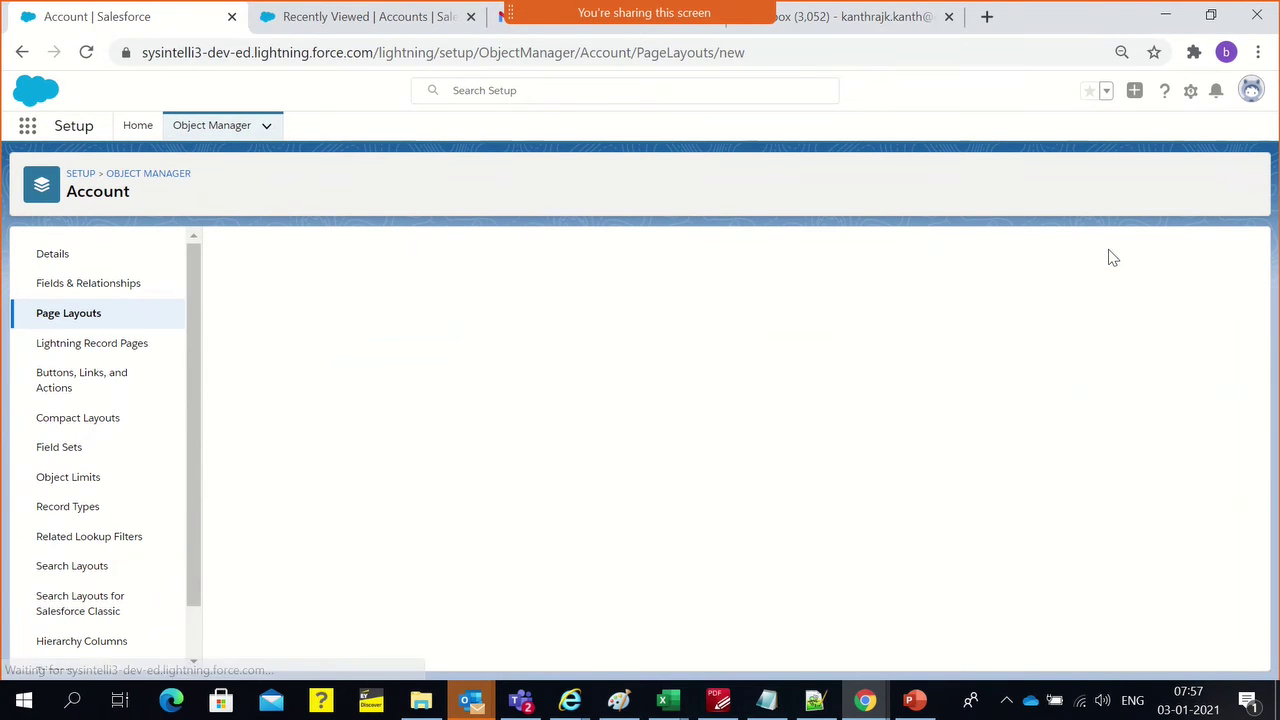
left_click(477, 336)
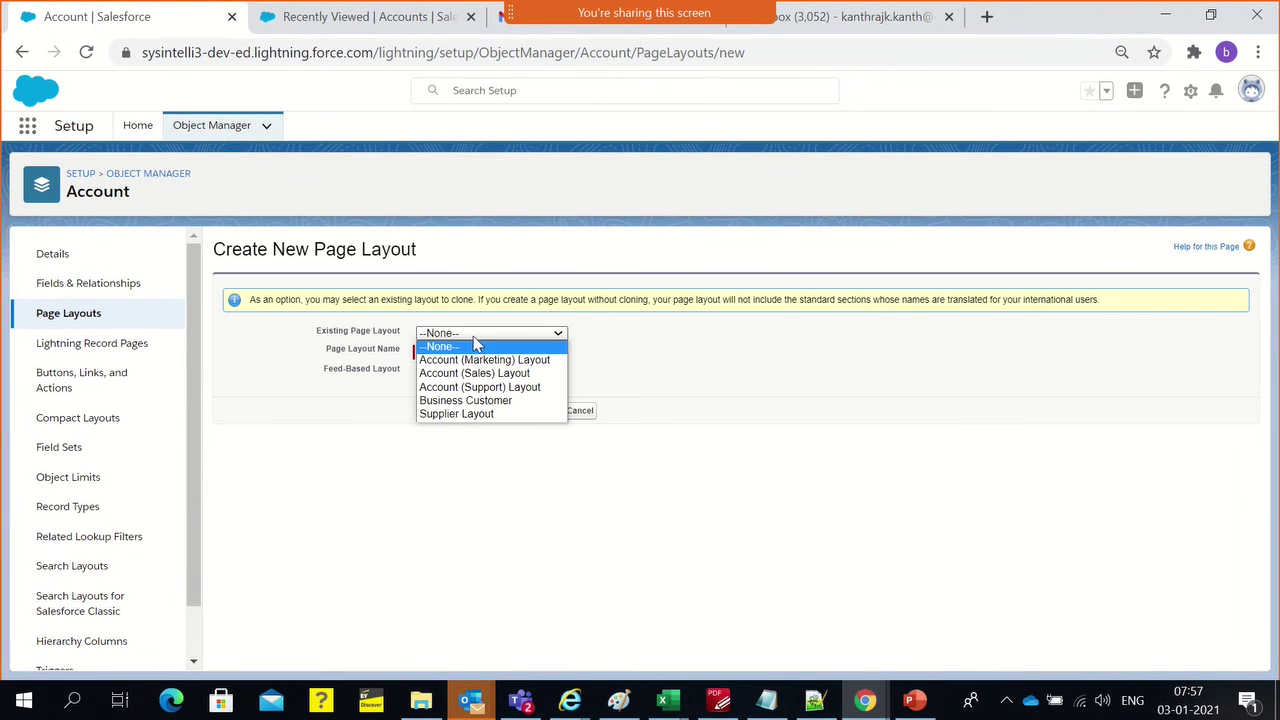
left_click(478, 404)
left_click(460, 351)
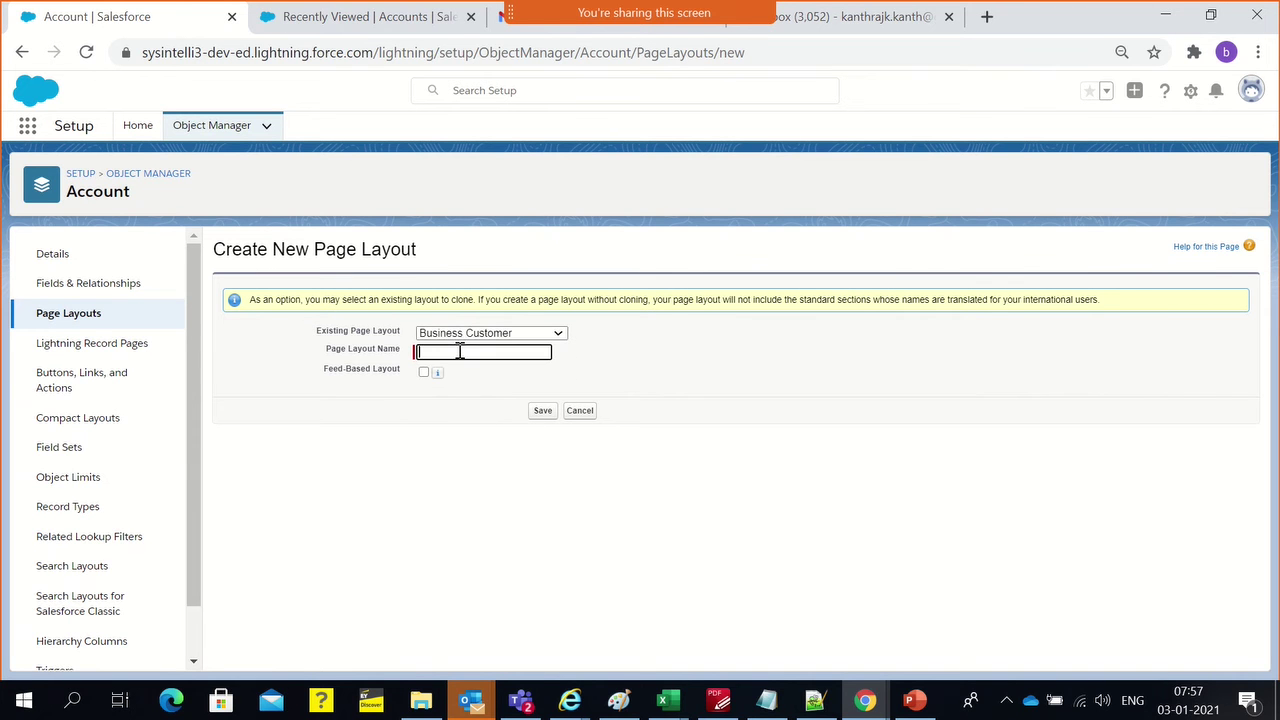
left_click(445, 336)
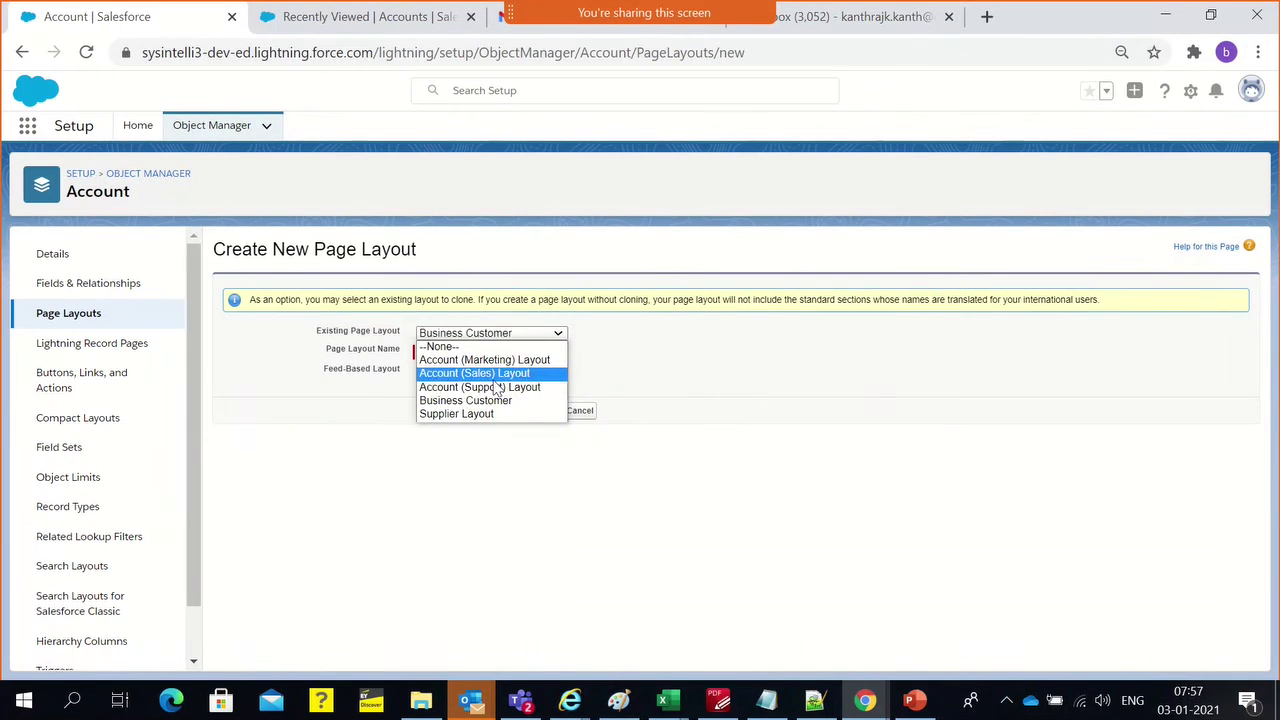
left_click(689, 378)
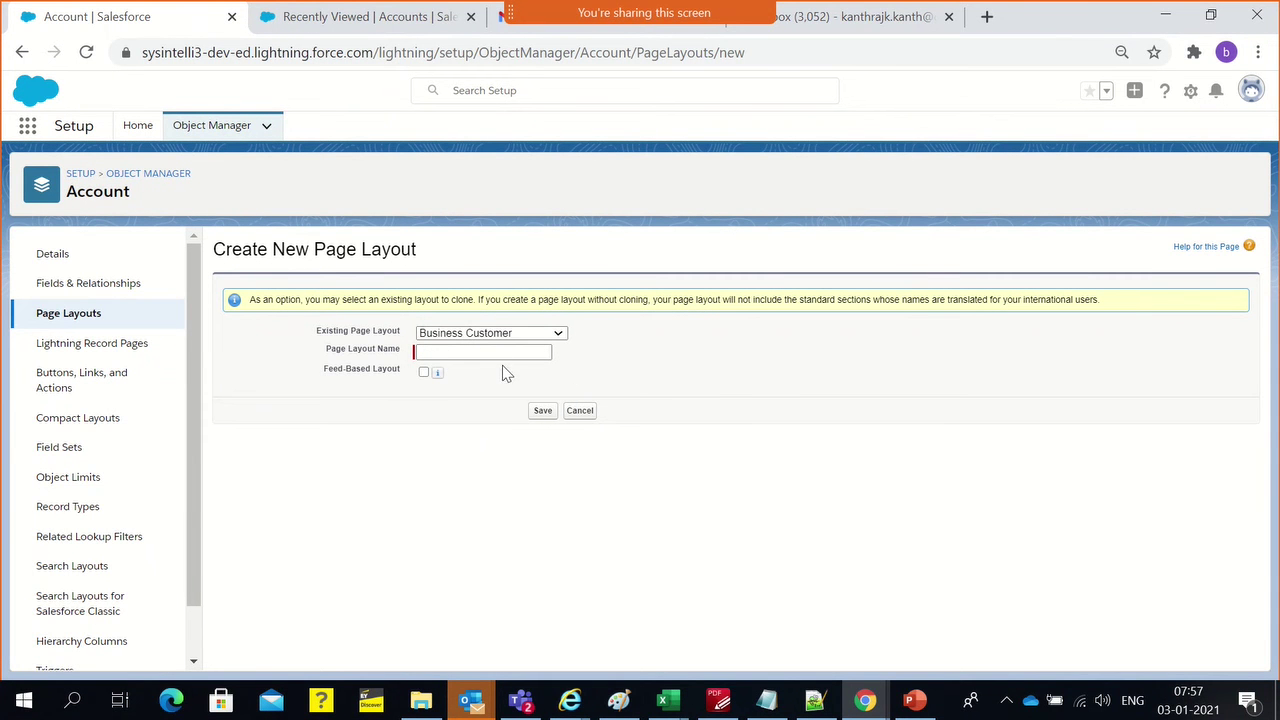
left_click(501, 357)
type("Individual Customer")
left_click(491, 392)
Save the new Individual Customer page layout
left_click(541, 418)
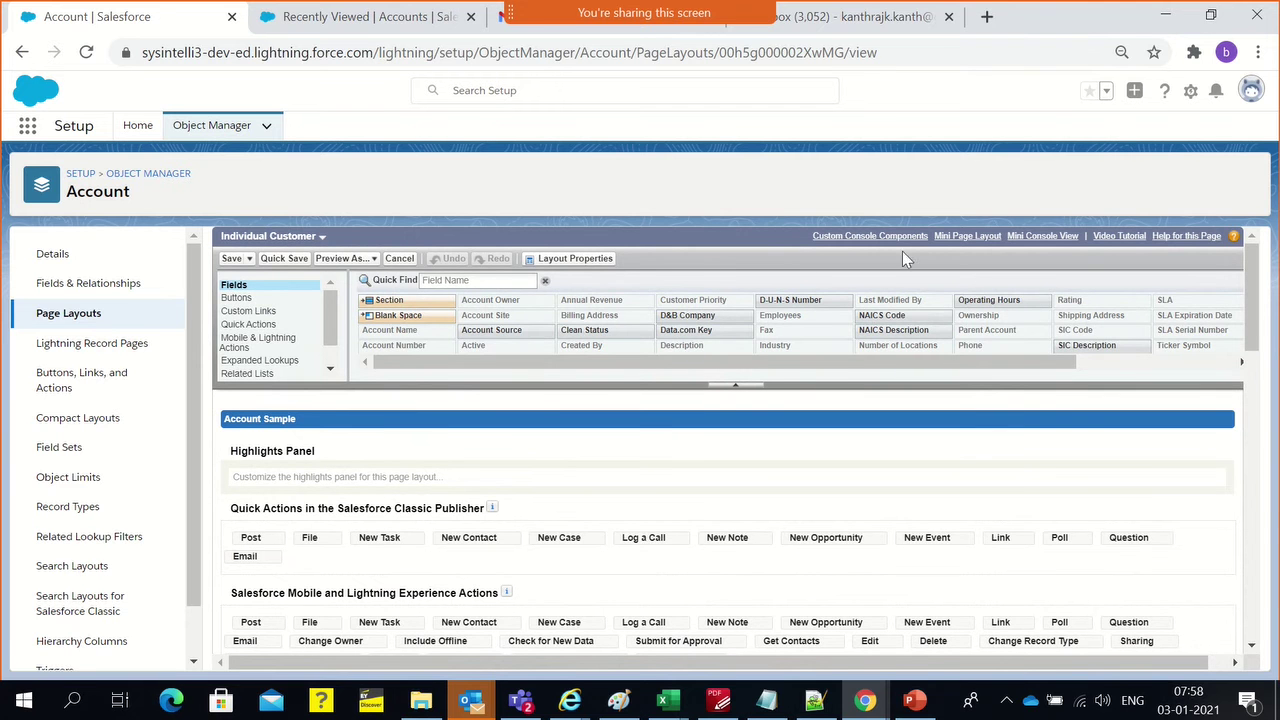
scroll(445, 495, "down", 3)
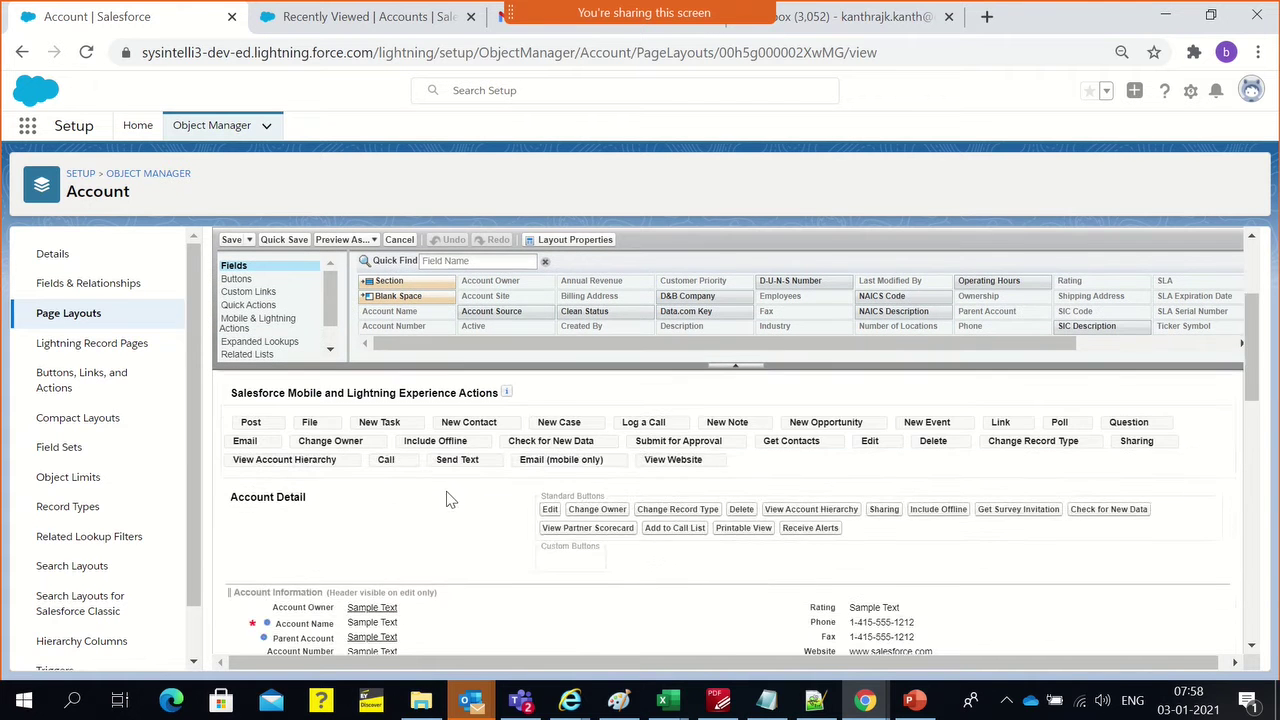
scroll(450, 500, "down", 6)
scroll(451, 500, "up", 3)
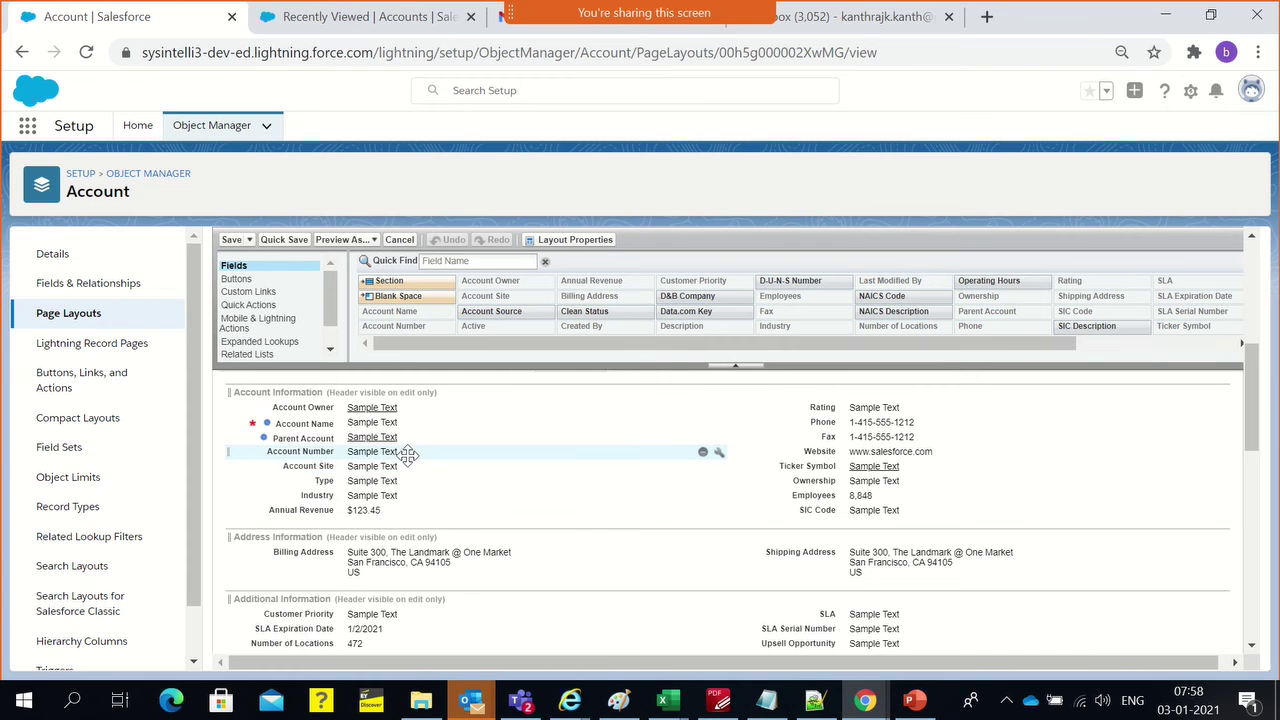
Remove Account Site, Industry, Employees, SIC Code, Ownership, Ticker Symbol and Website, keeping Annual Revenue
left_click(703, 466)
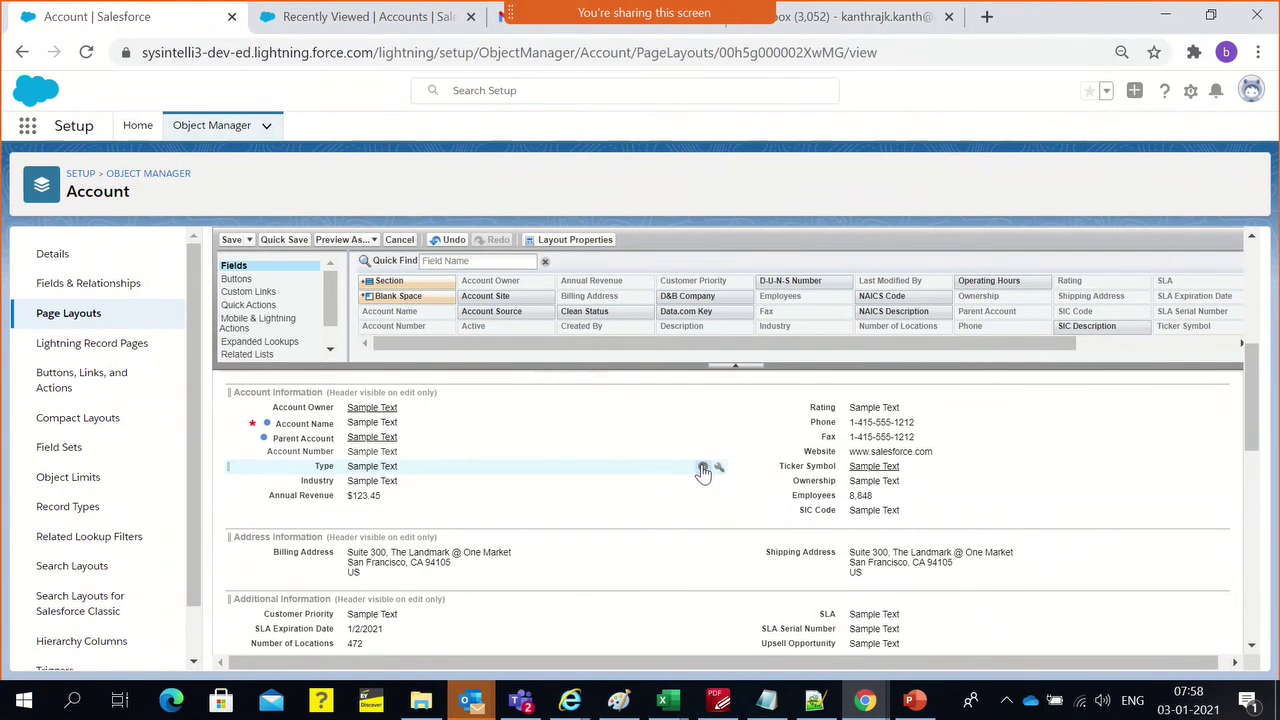
left_click(703, 481)
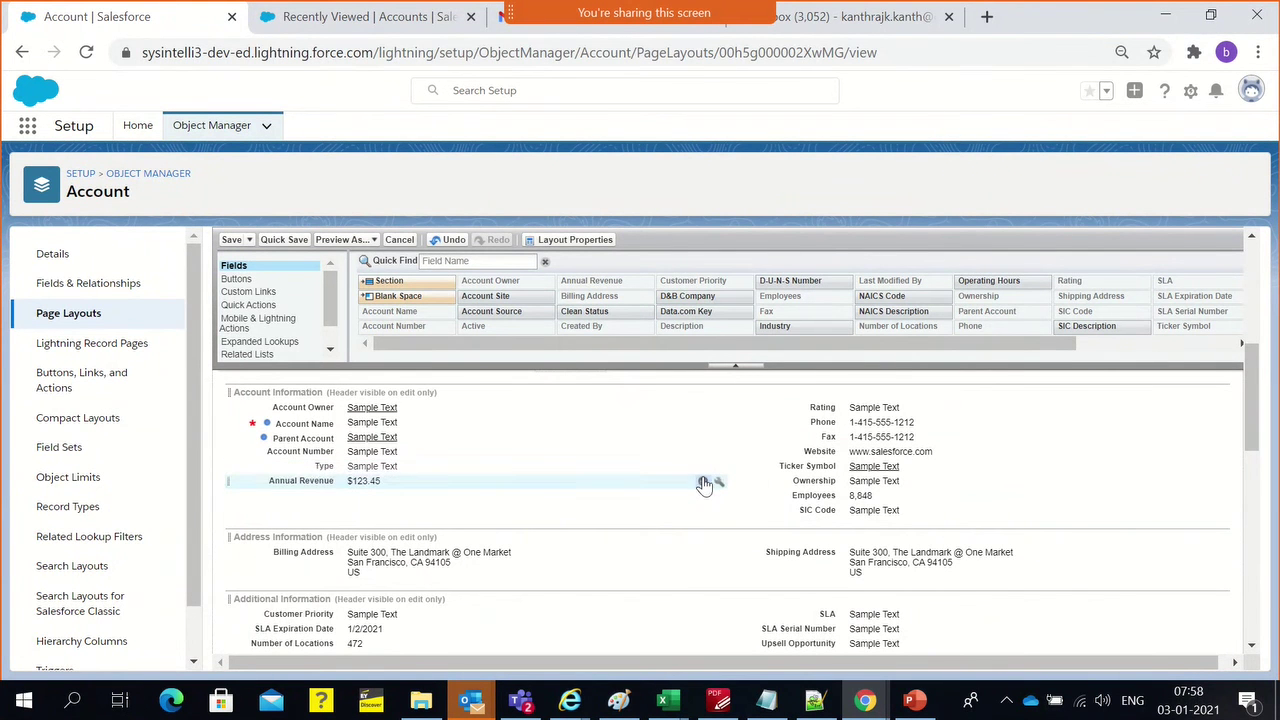
left_click(703, 482)
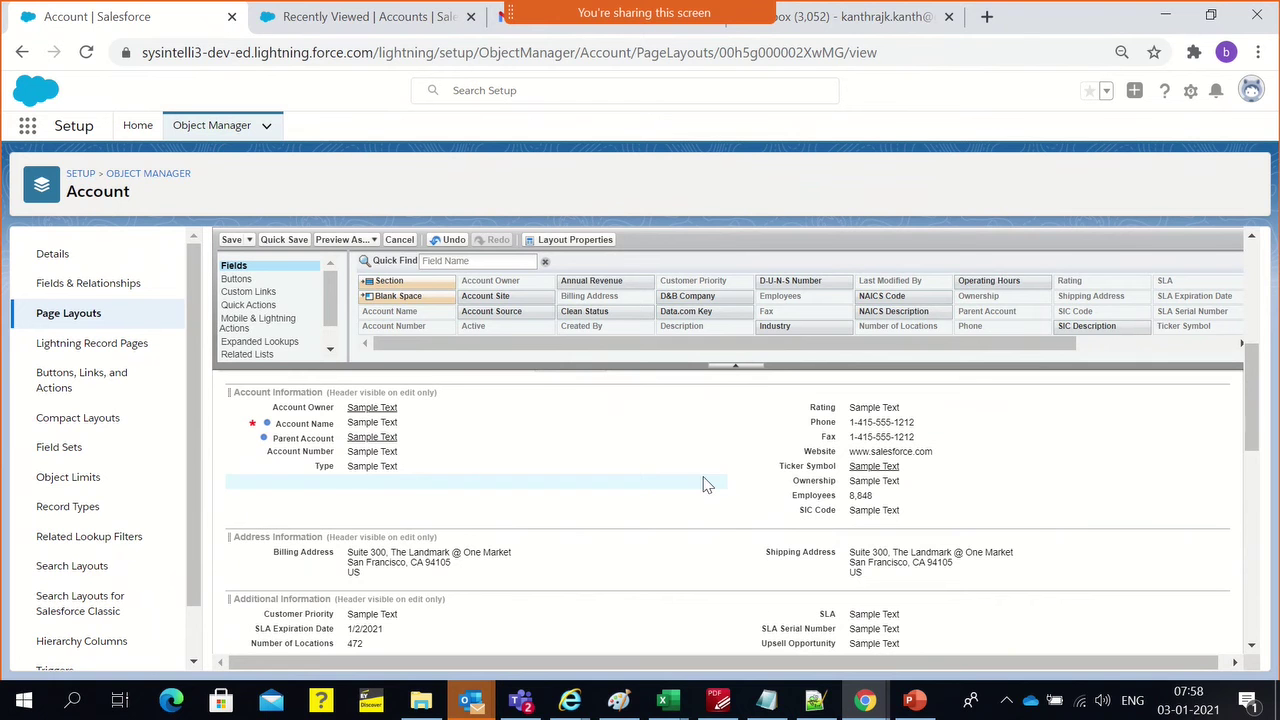
left_click(445, 240)
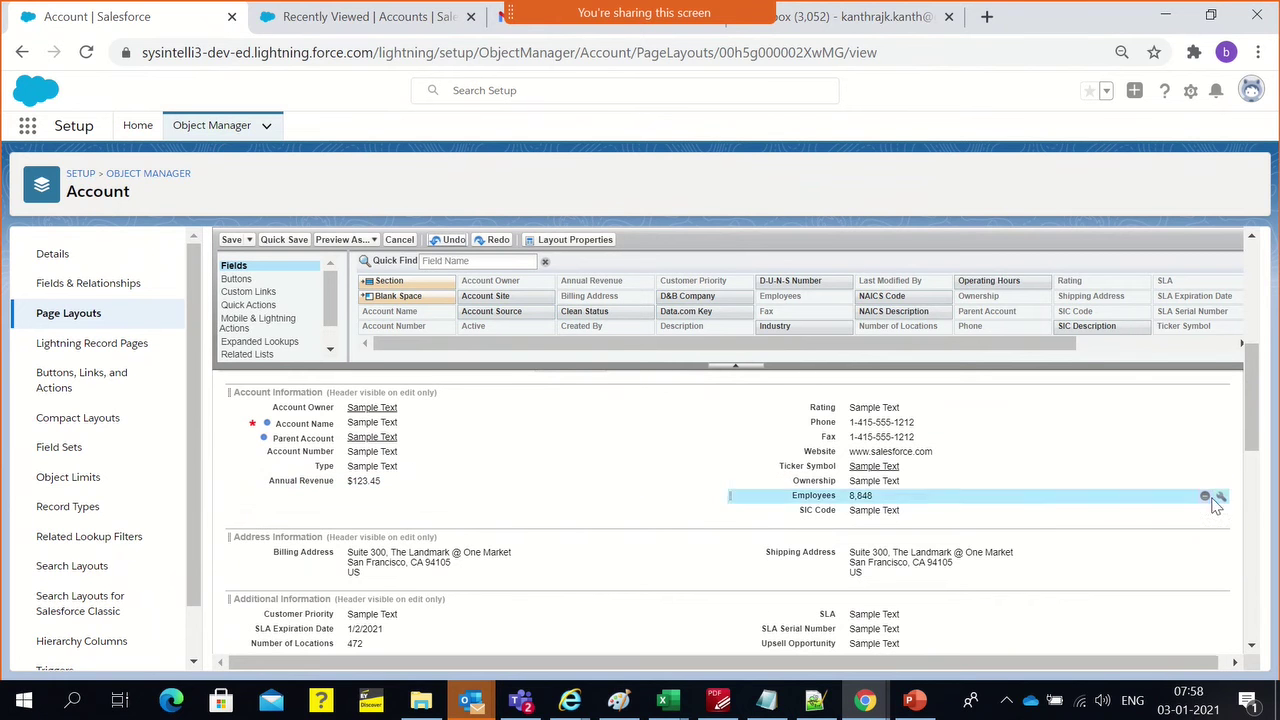
left_click(1205, 497)
left_click(1205, 497)
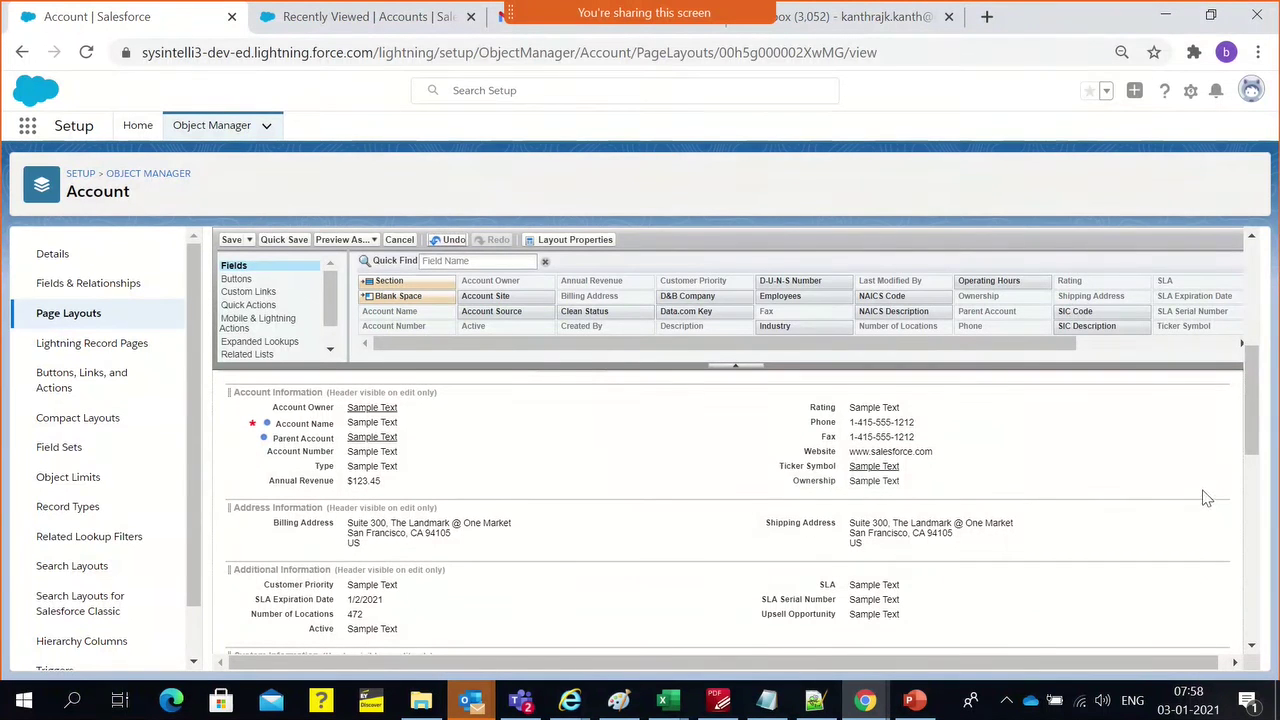
left_click(1206, 490)
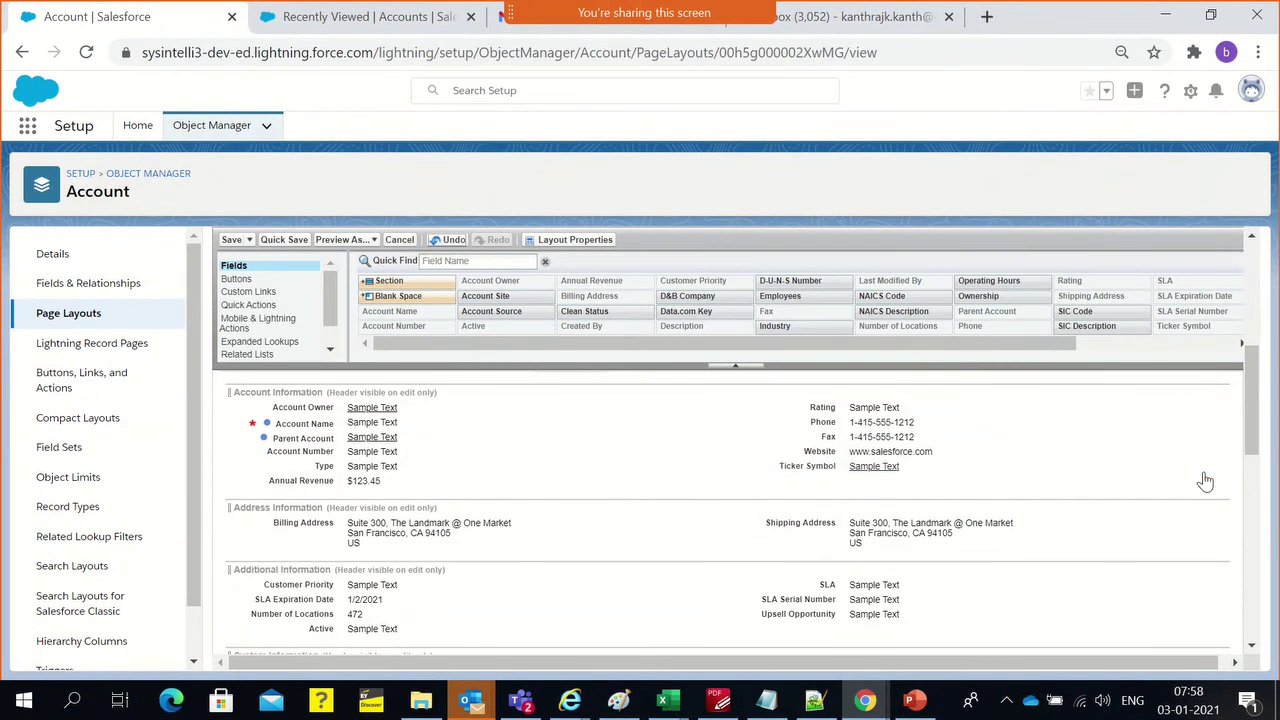
left_click(1206, 470)
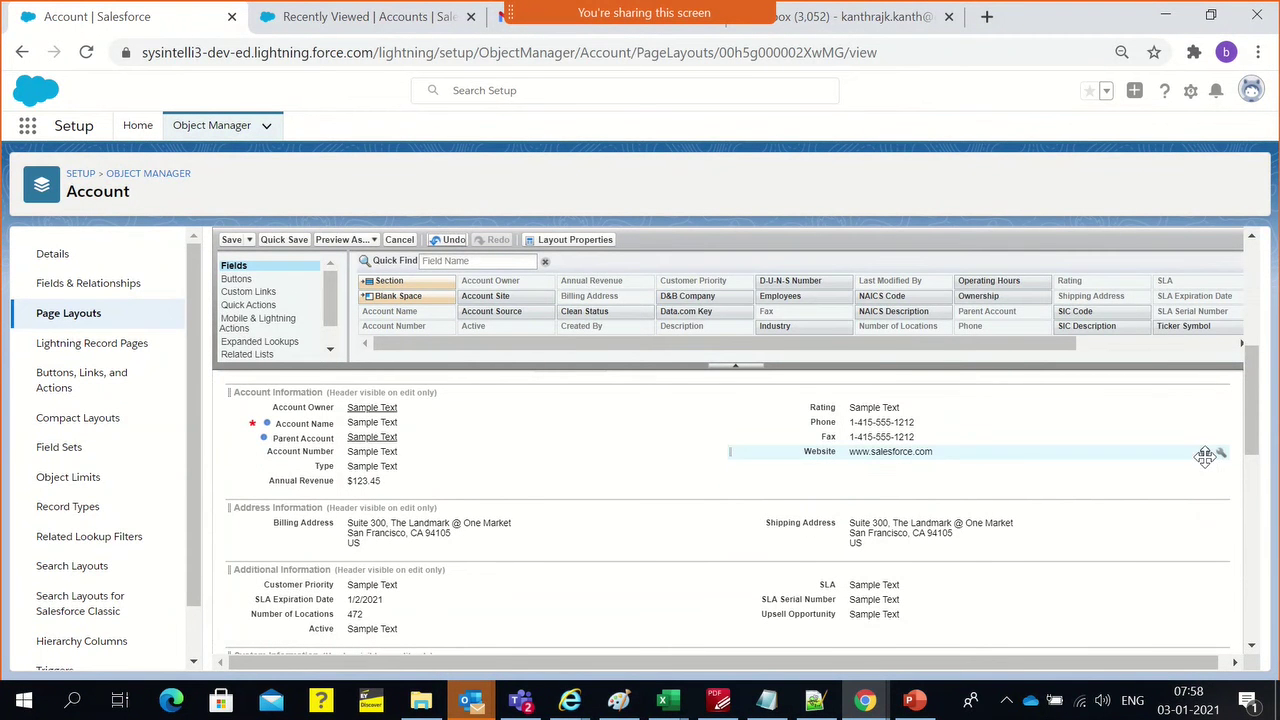
left_click(1205, 451)
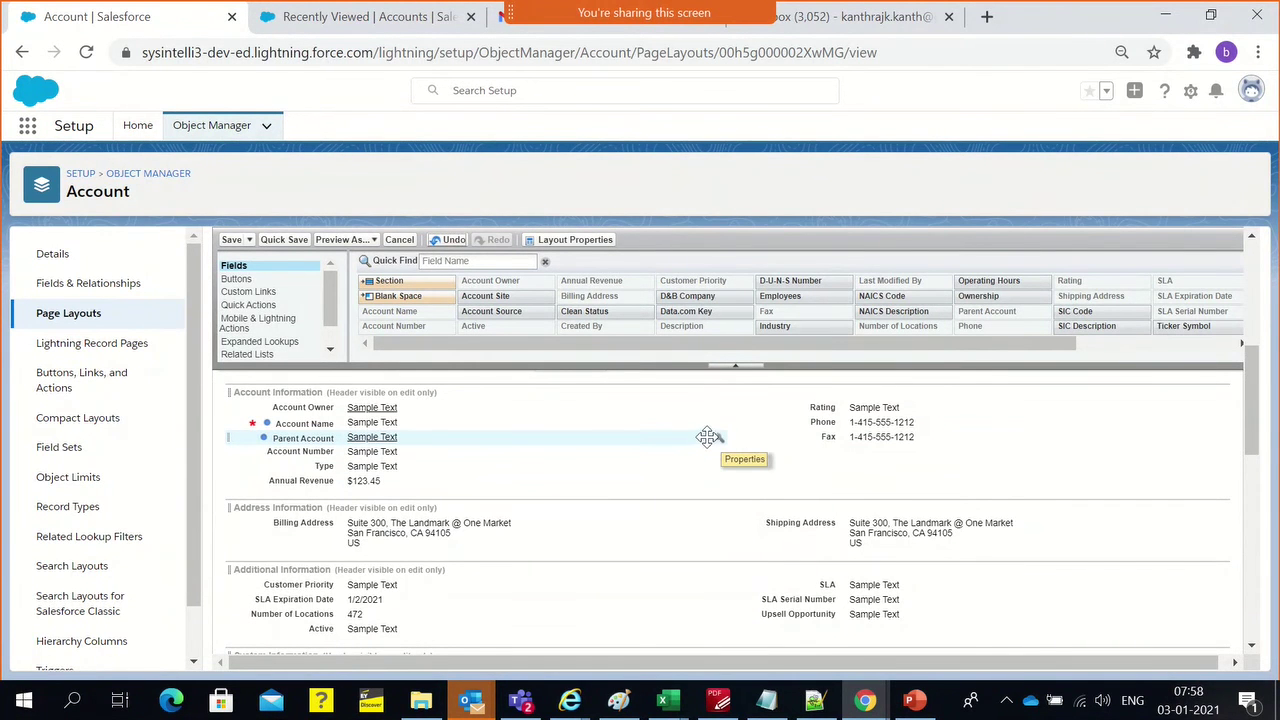
Check Parent Account's field properties and leave them unchanged
left_click(670, 438)
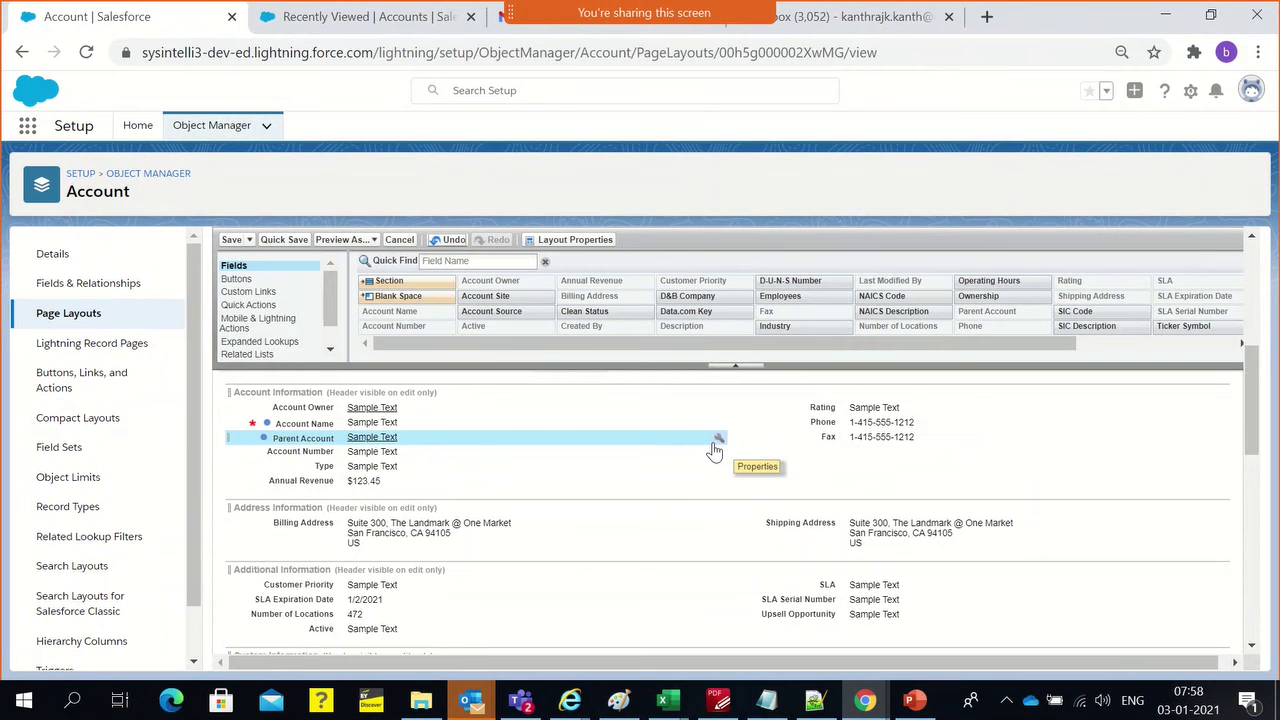
left_click(716, 443)
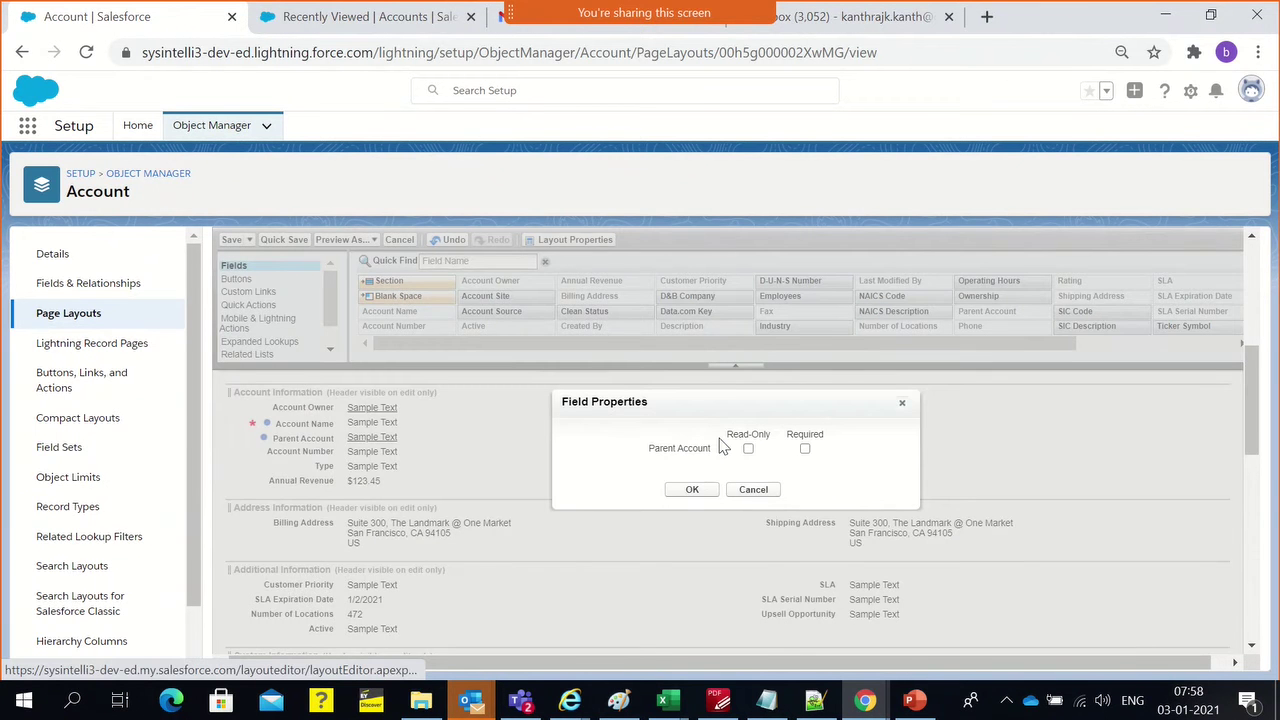
left_click(751, 489)
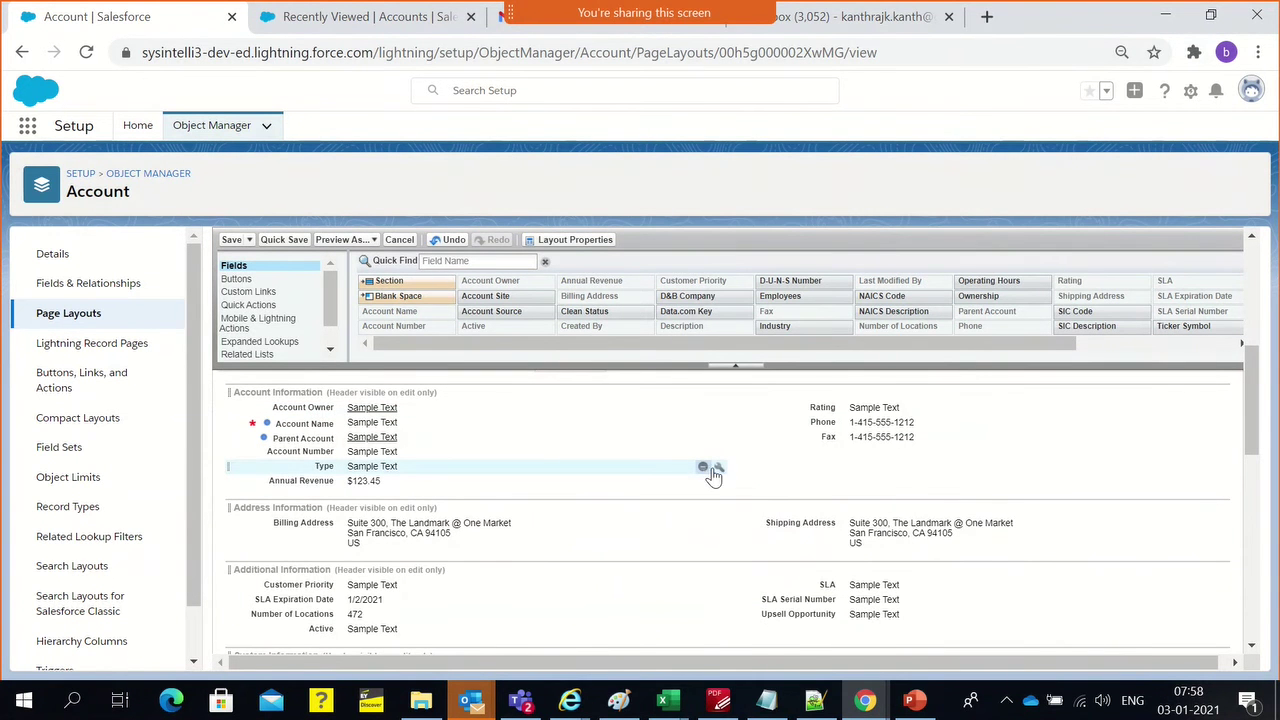
Remove Type from Account Information and Number of Locations from Additional Information
left_click(703, 468)
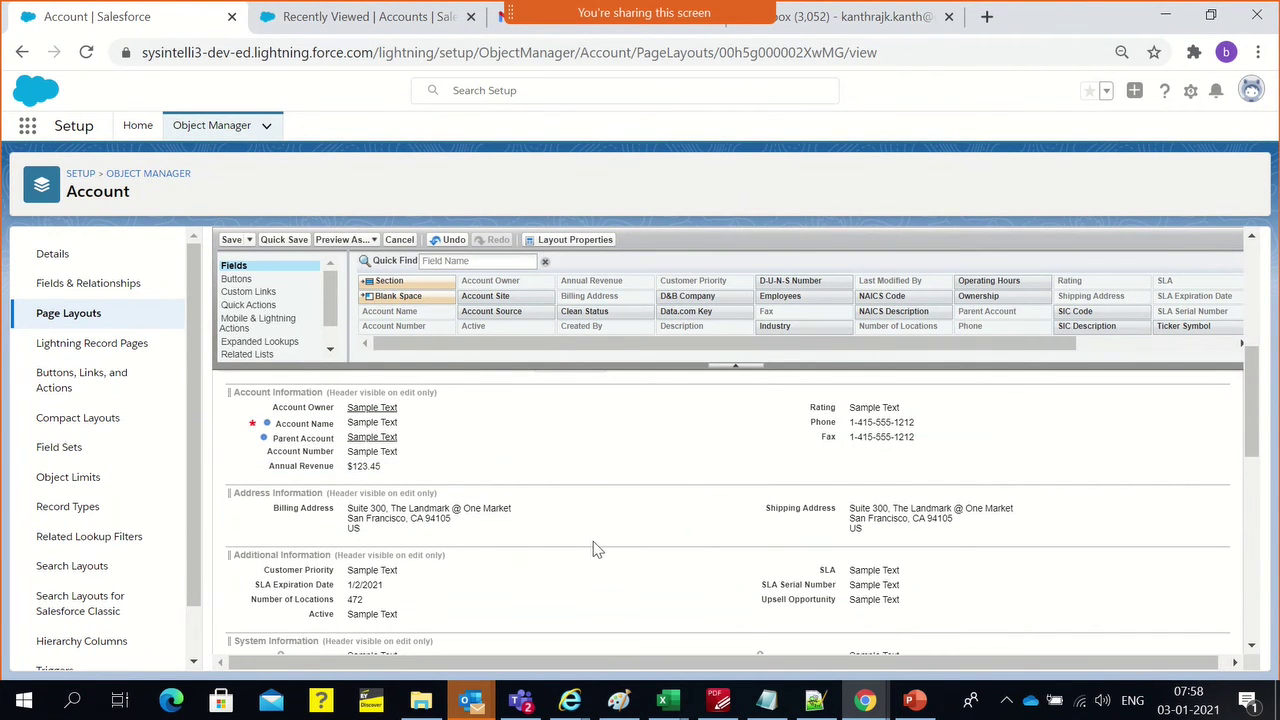
scroll(520, 553, "down", 1)
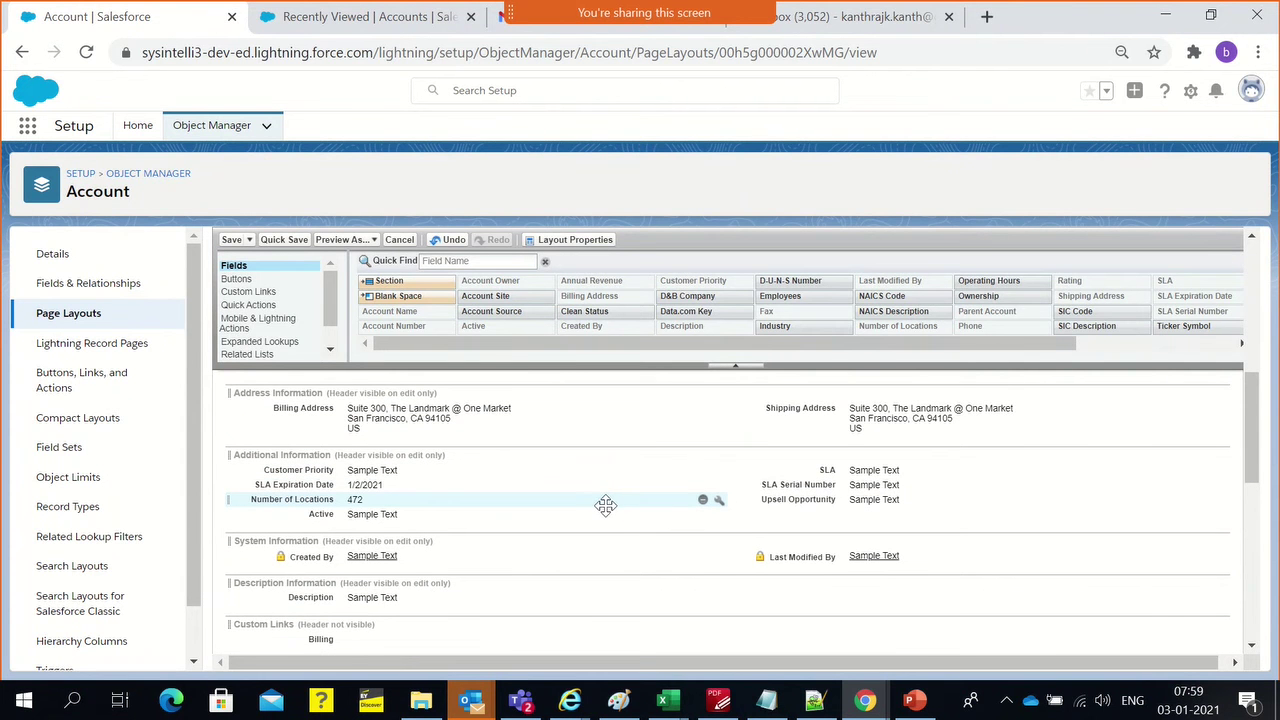
left_click(703, 499)
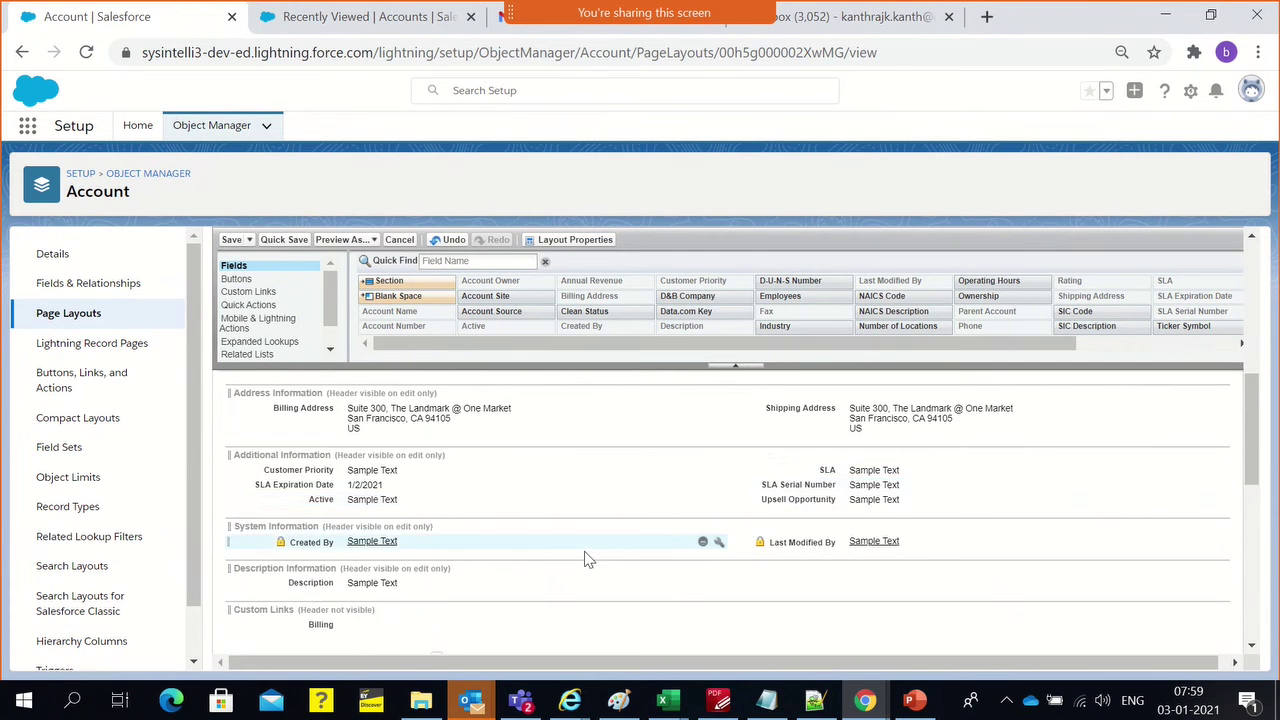
scroll(586, 557, "down", 2)
scroll(423, 550, "down", 1)
scroll(421, 551, "down", 3)
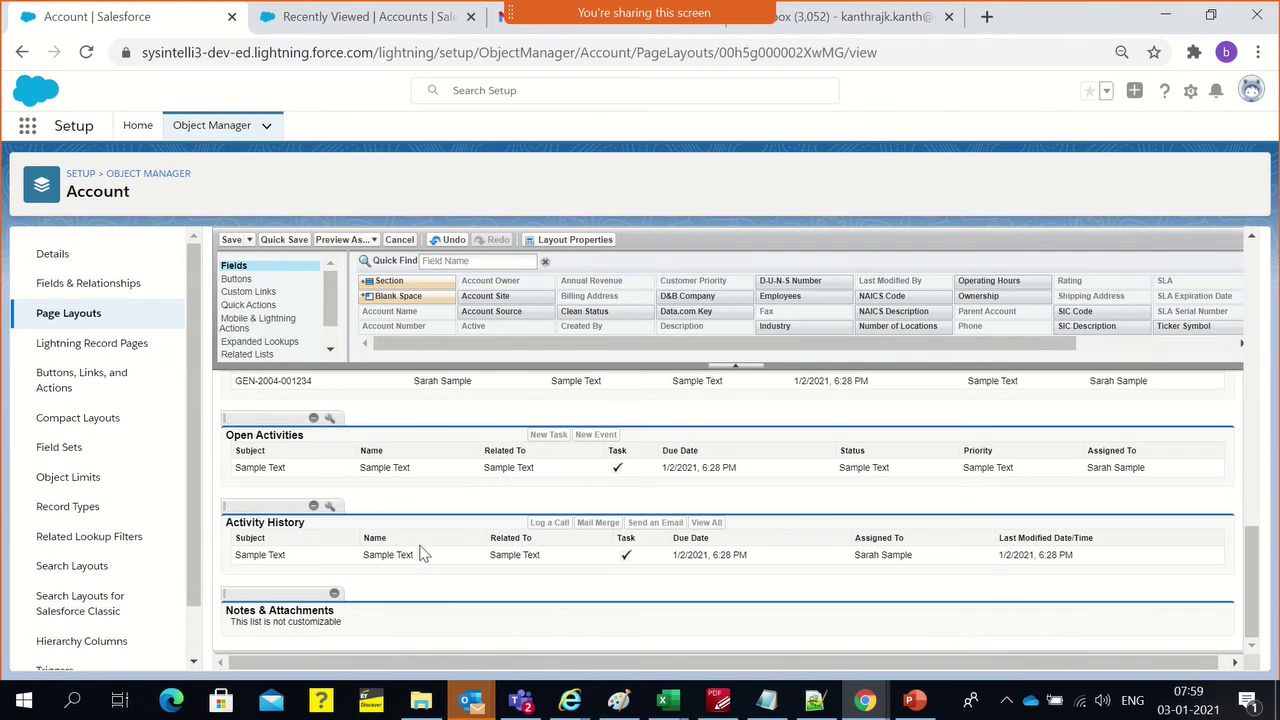
scroll(268, 347, "down", 1)
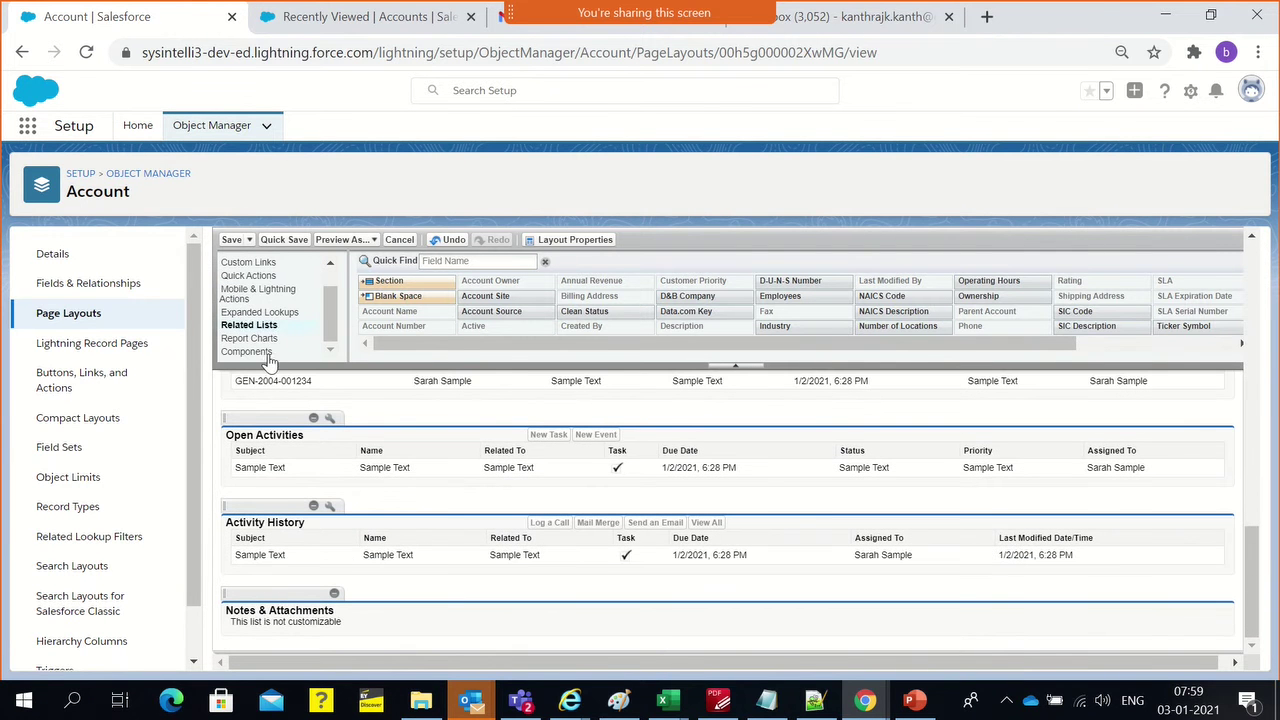
scroll(263, 328, "up", 1)
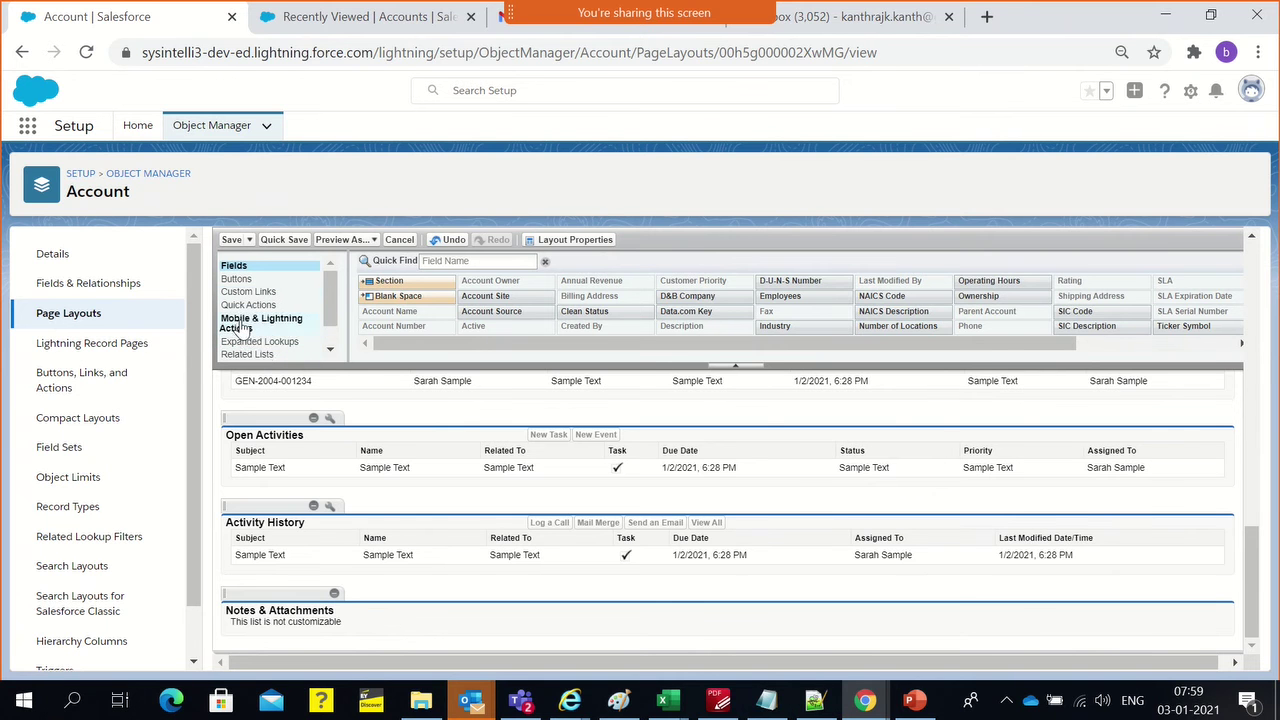
Drag the Claims related list into the layout and place it above Cases
left_click(263, 356)
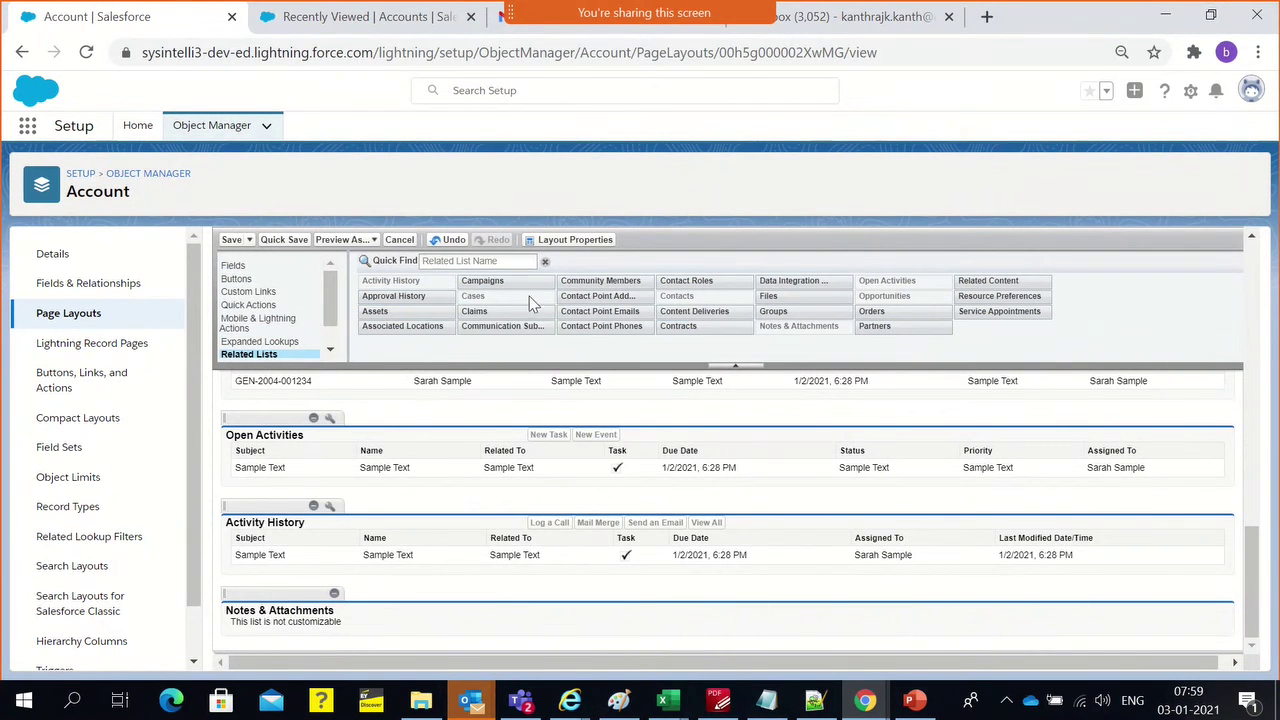
left_click_drag(480, 311, 364, 415)
scroll(406, 443, "up", 1)
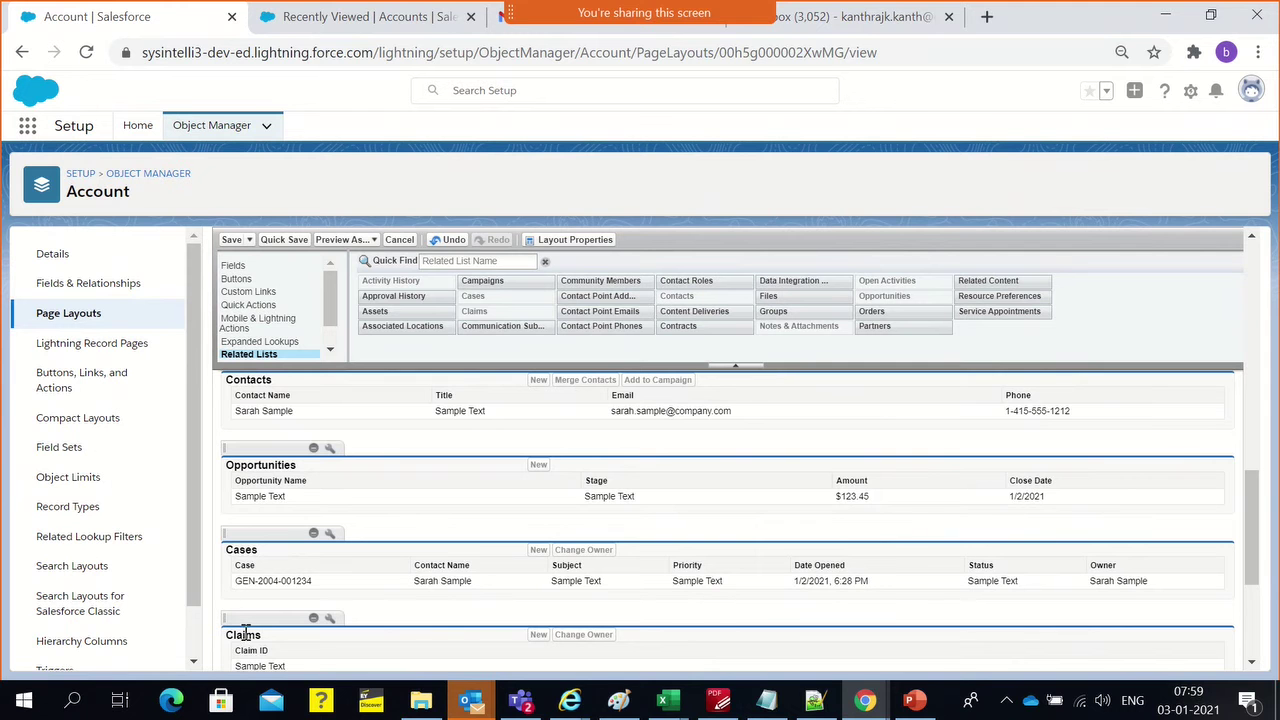
left_click_drag(245, 610, 406, 537)
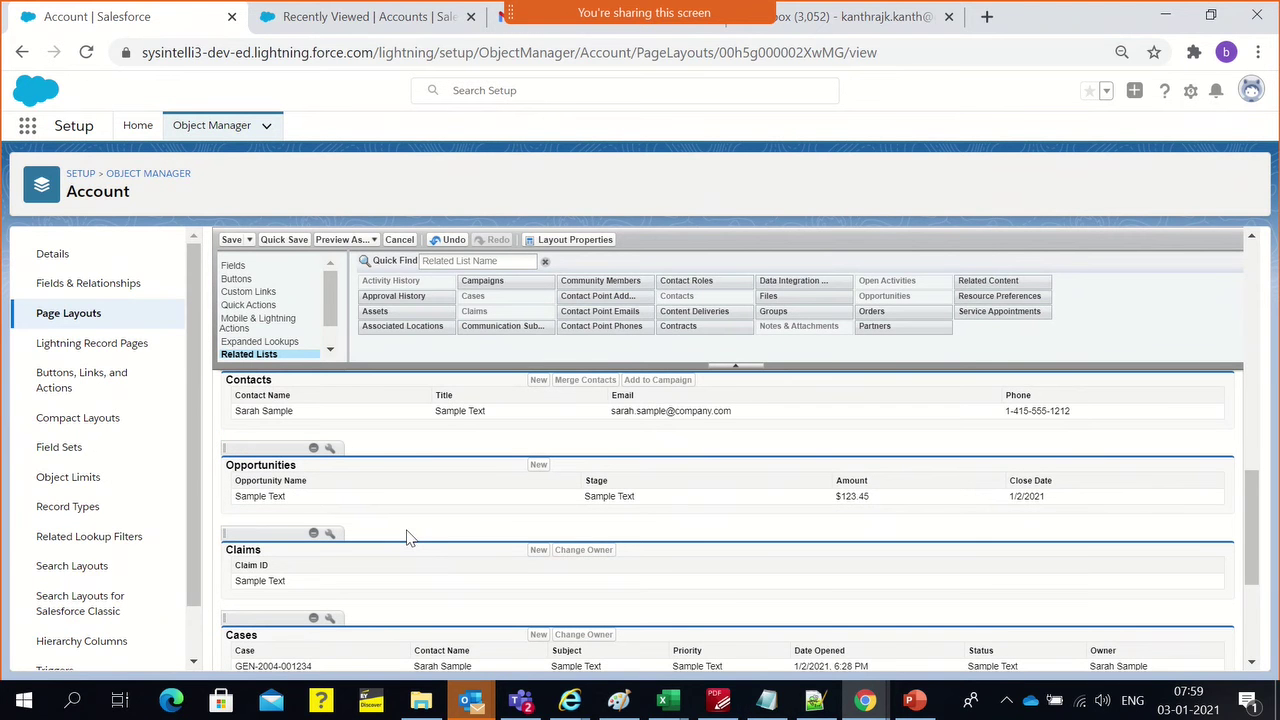
Set the Claims related list properties to show only the Claim ID column
left_click(329, 535)
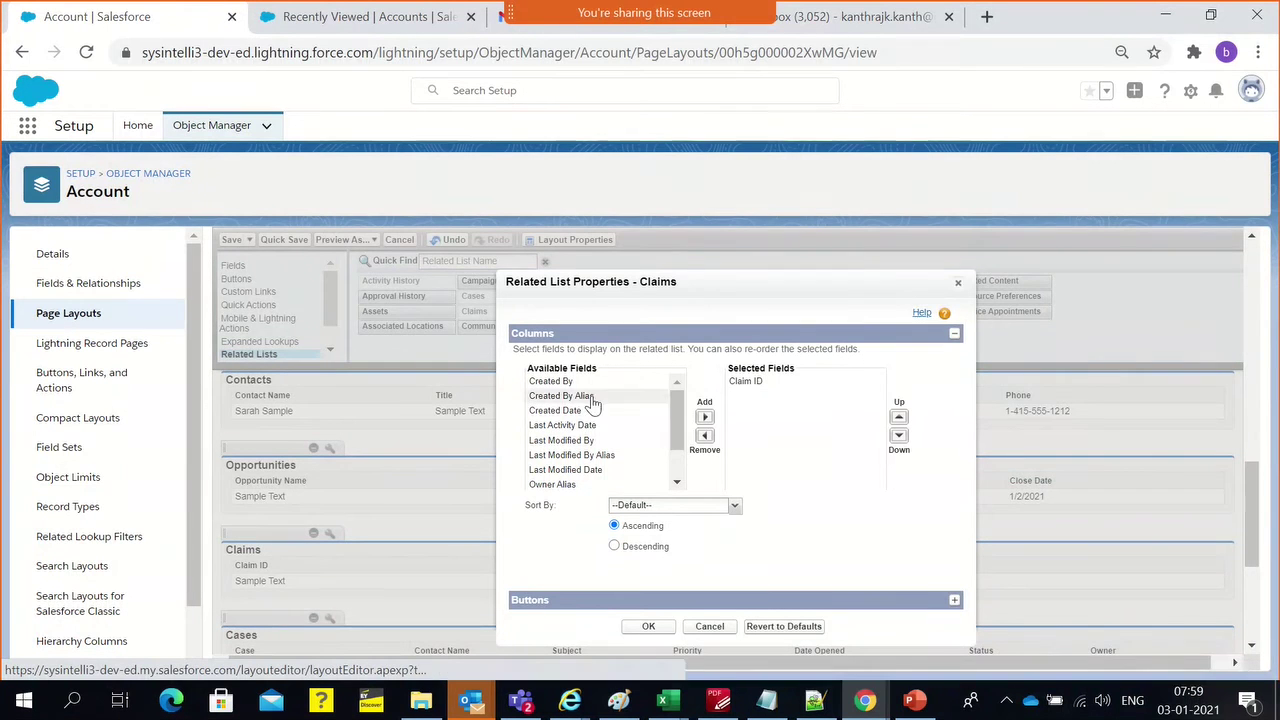
scroll(580, 460, "down", 3)
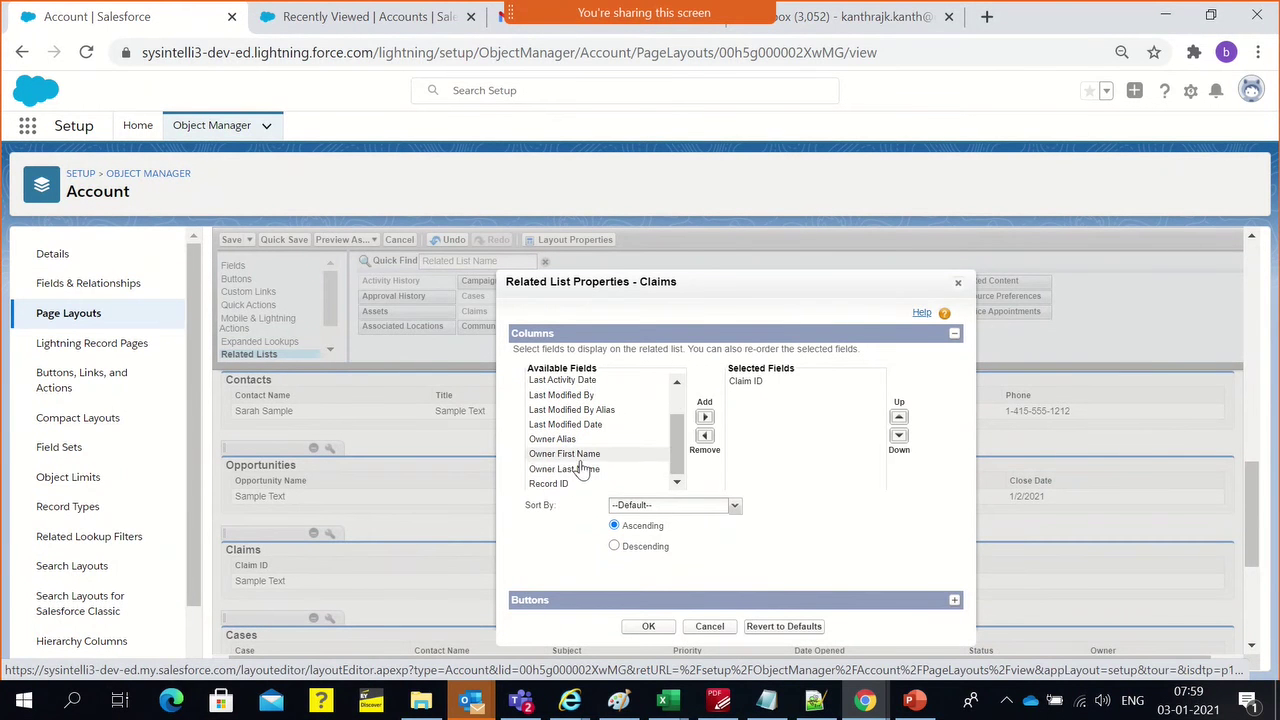
scroll(580, 493, "down", 2)
scroll(582, 434, "up", 2)
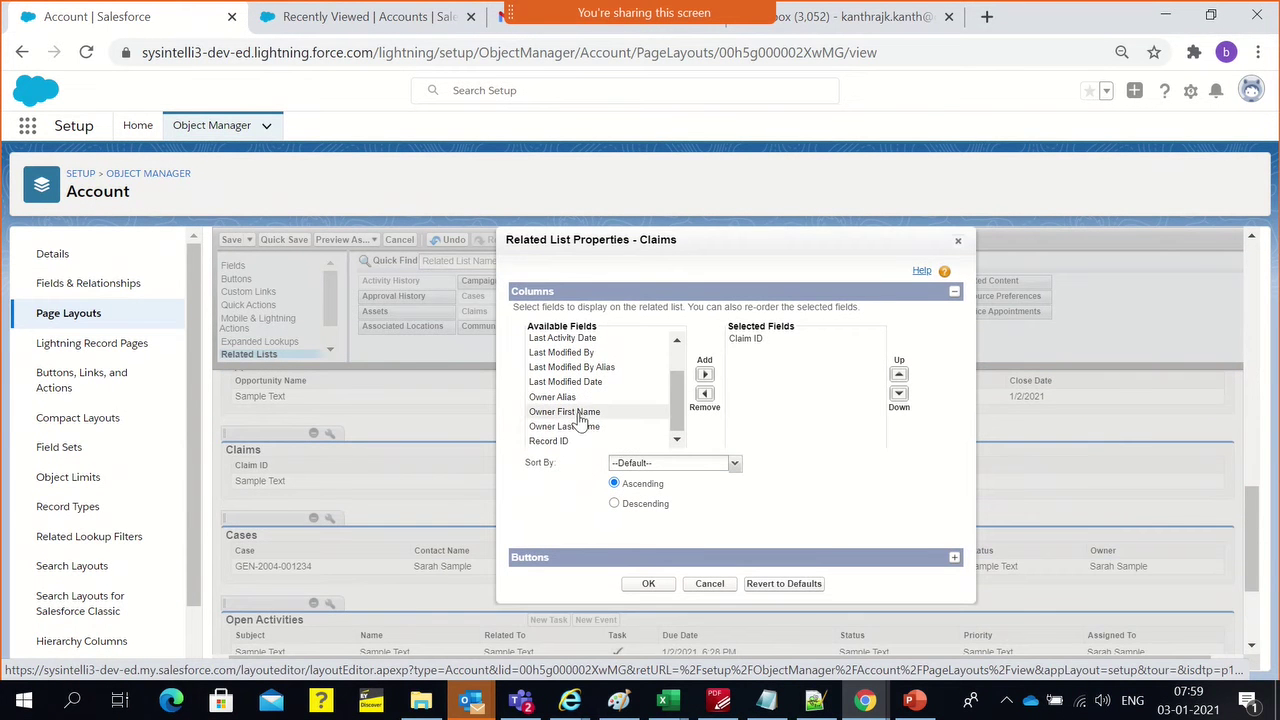
scroll(577, 430, "up", 2)
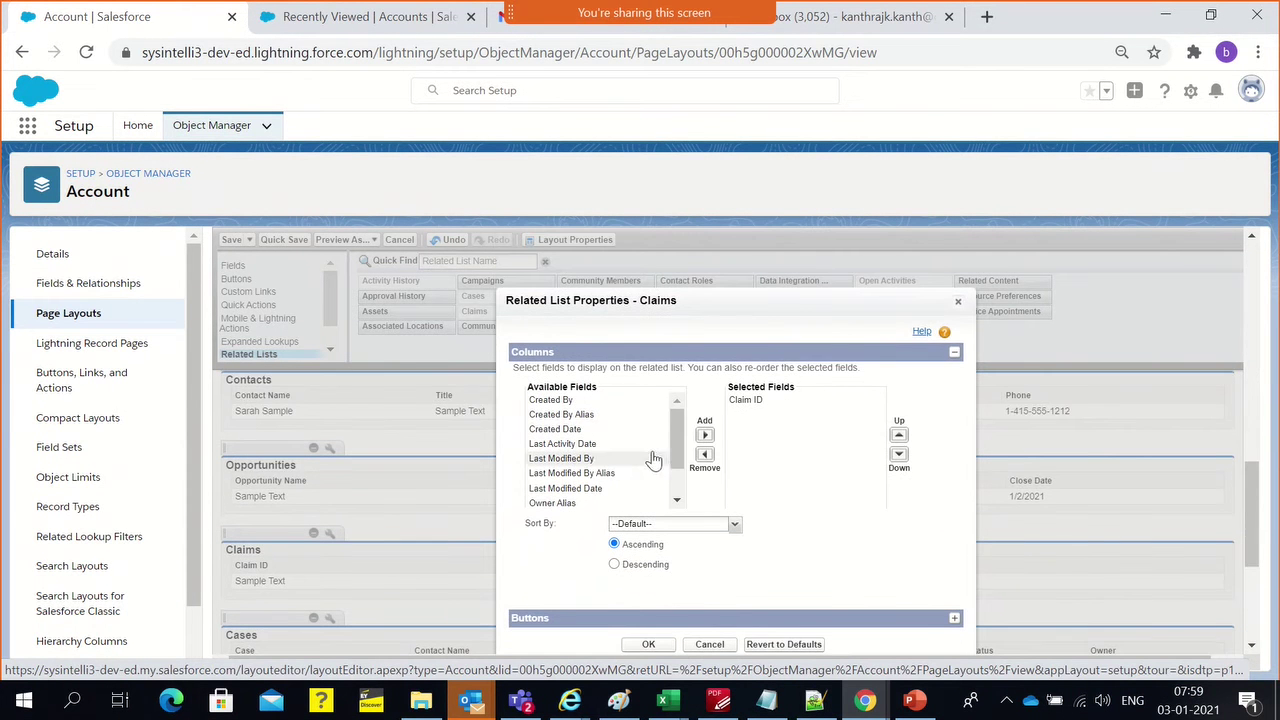
left_click_drag(681, 435, 683, 390)
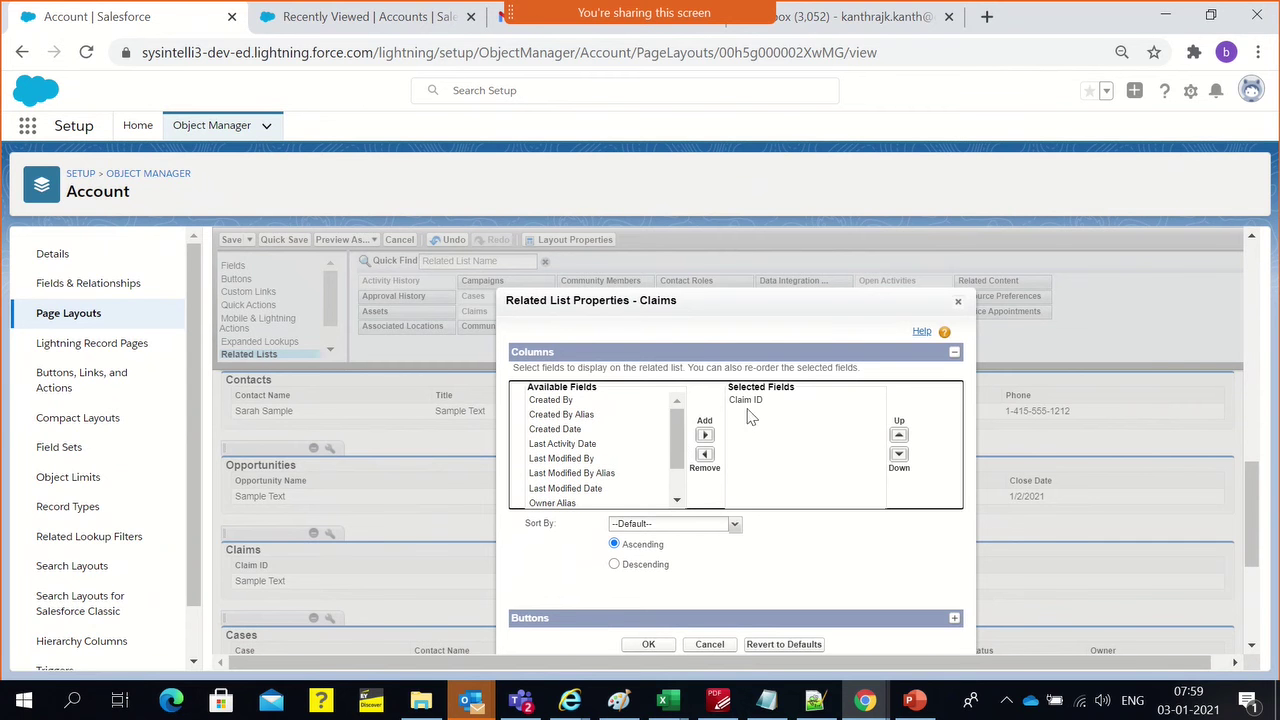
scroll(575, 470, "down", 2)
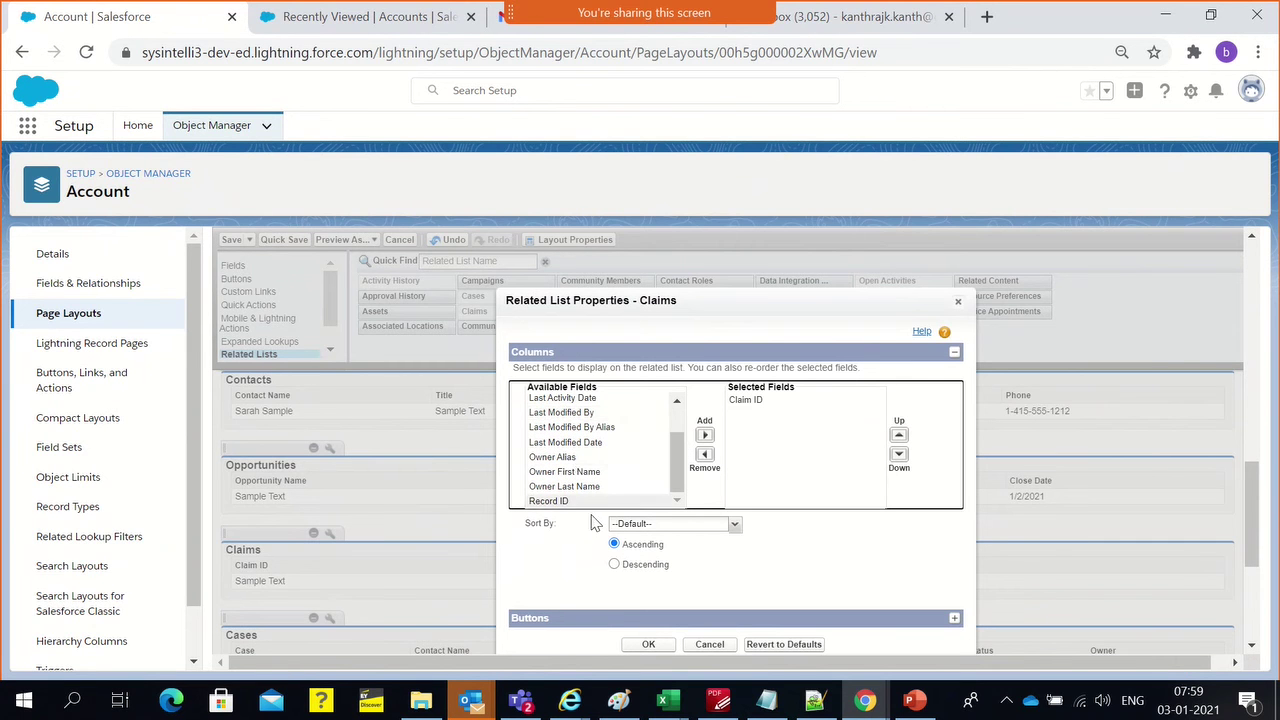
scroll(568, 495, "up", 2)
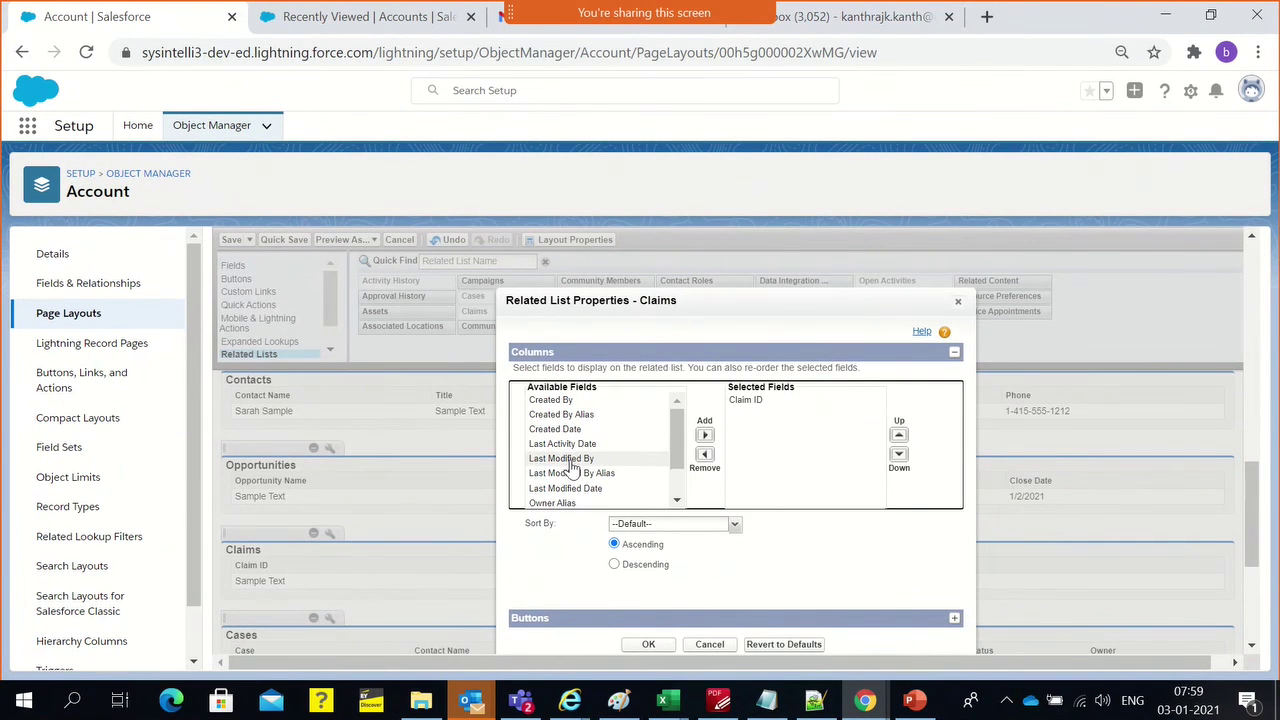
scroll(595, 450, "down", 2)
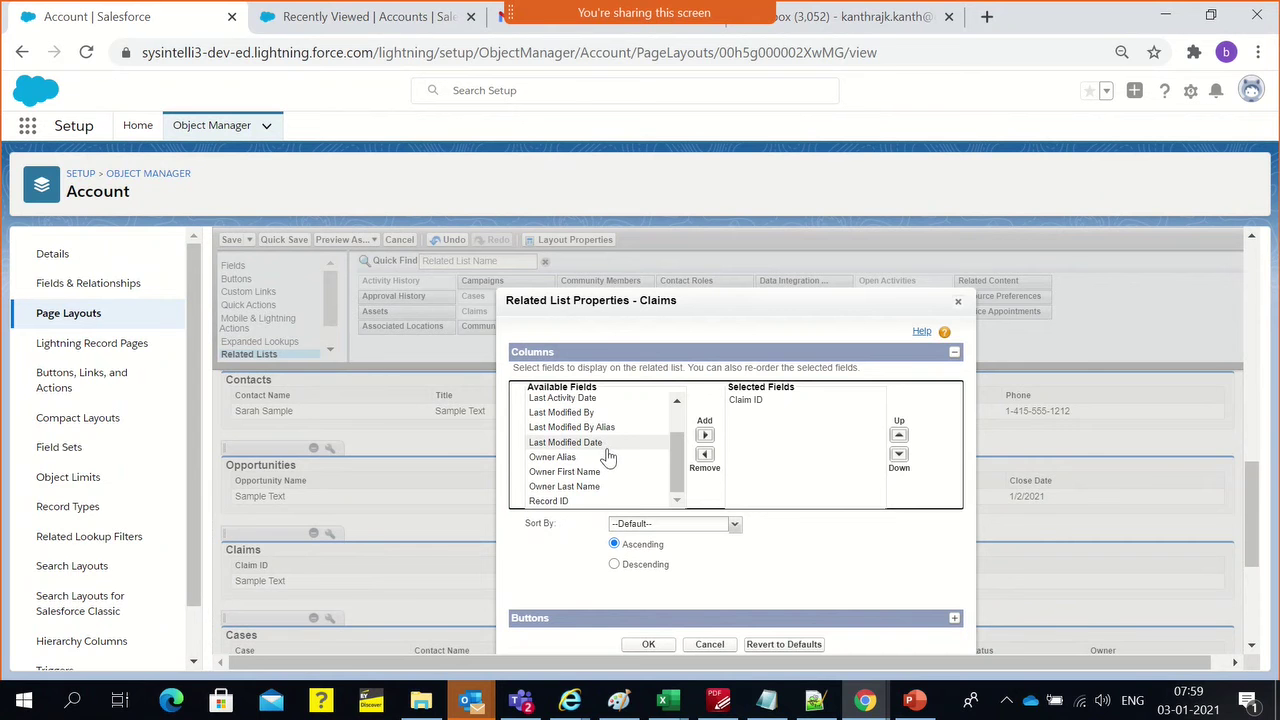
scroll(595, 500, "up", 2)
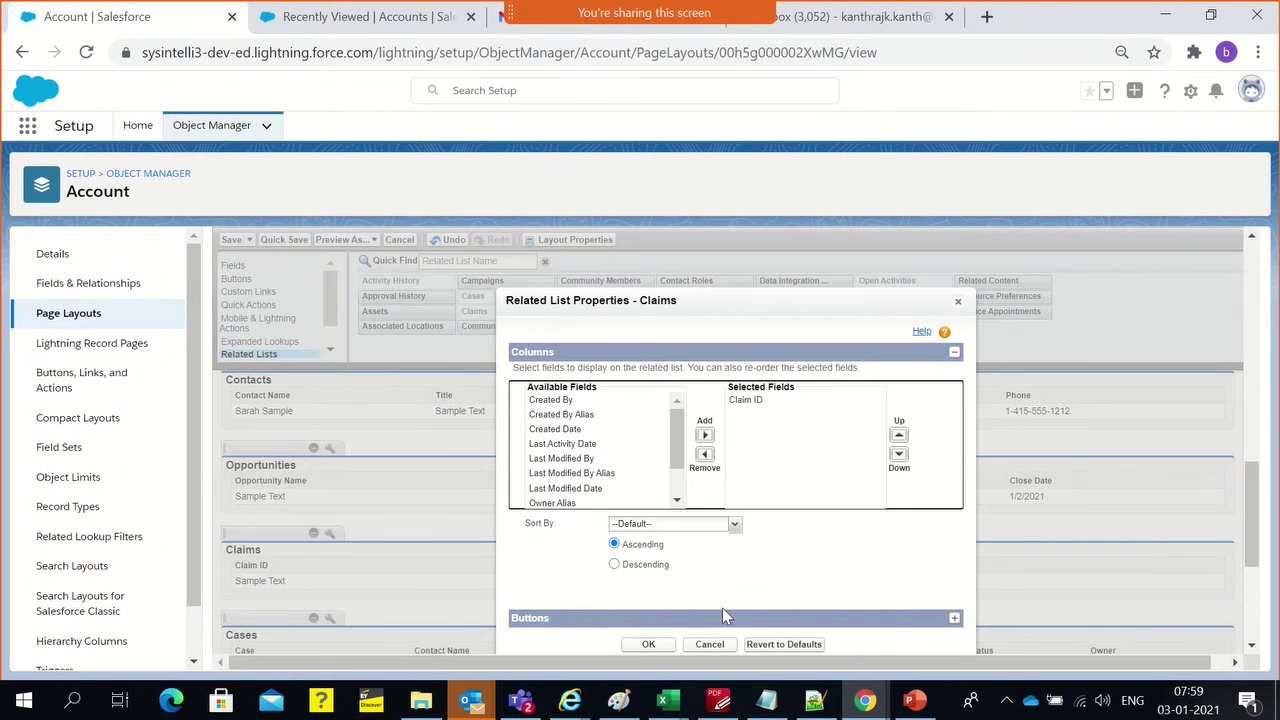
left_click(649, 645)
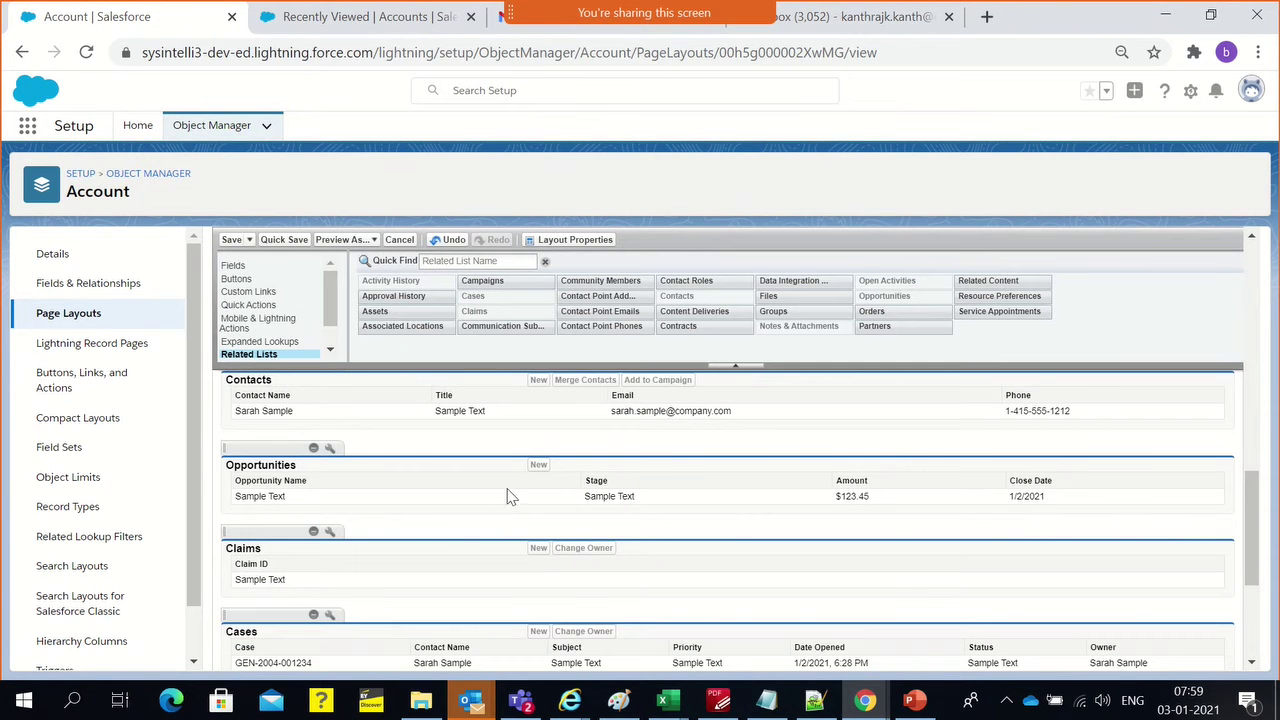
Save the Individual Customer layout, overwriting users' personal related list customizations
left_click(231, 240)
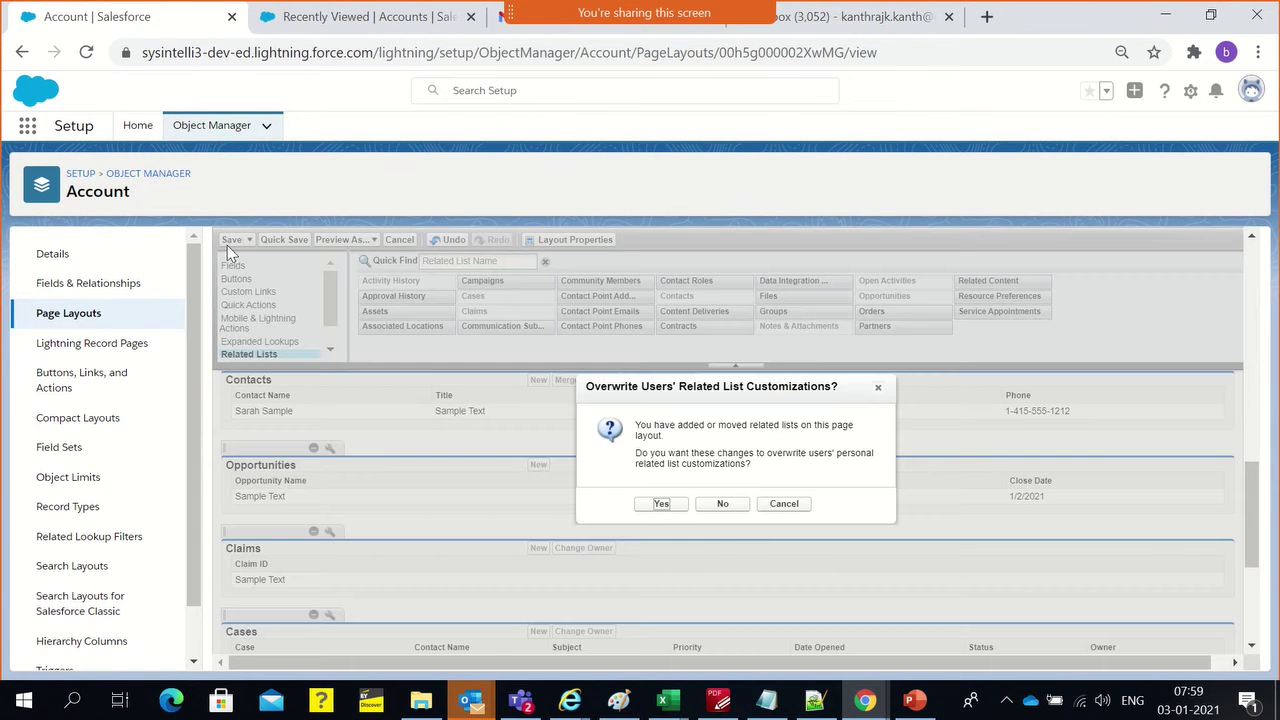
left_click(658, 504)
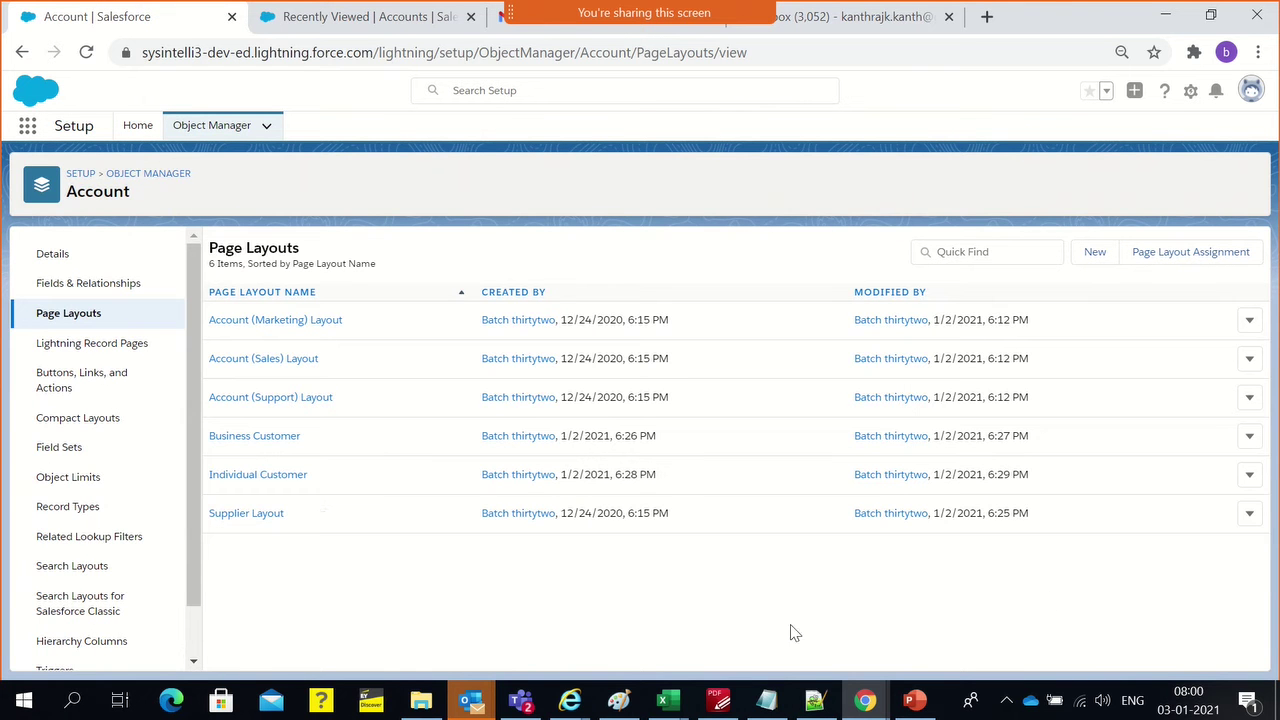
left_click_drag(1068, 583, 405, 557)
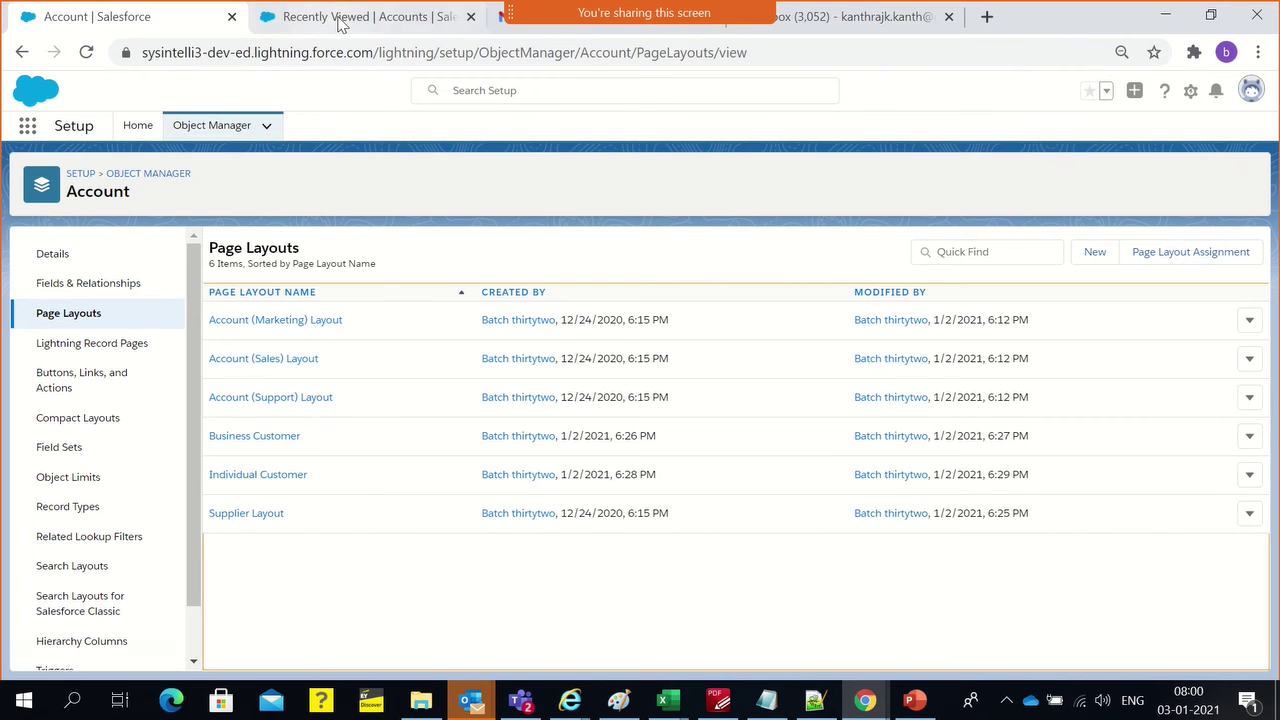
Open a New Account form from Recently Viewed Accounts, dismiss it, and head back to Account setup
left_click(406, 18)
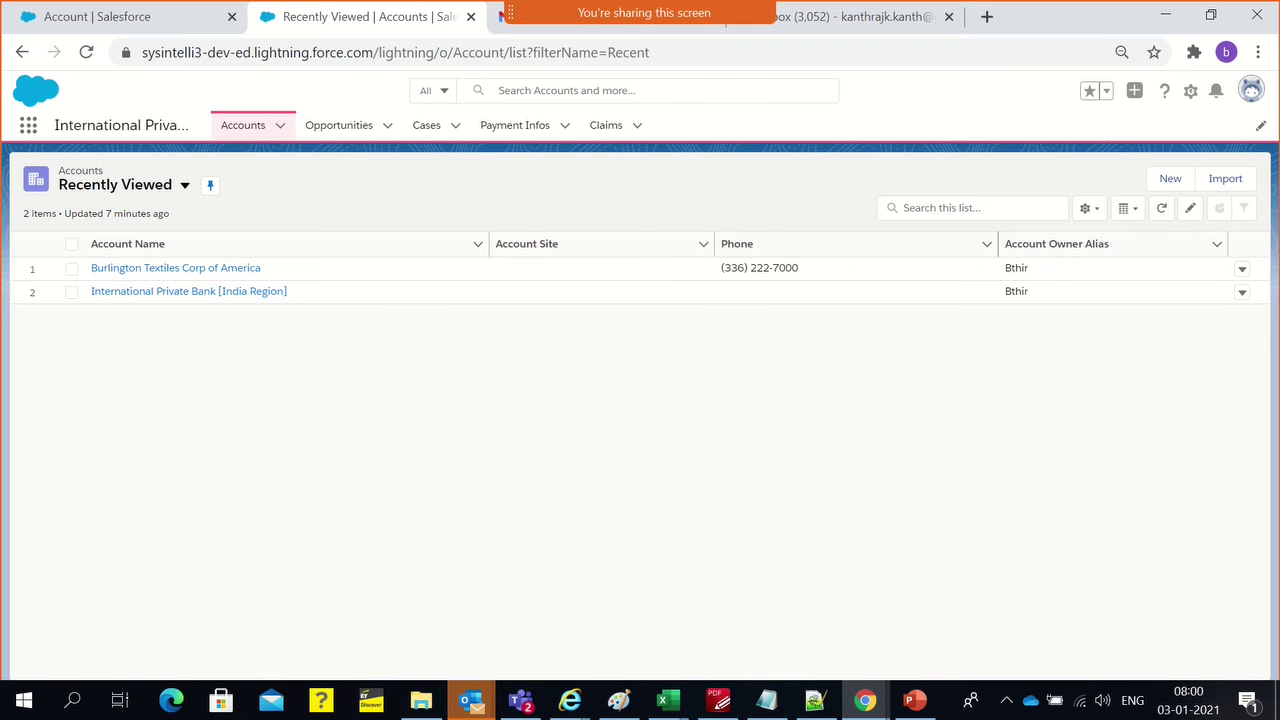
left_click(1170, 180)
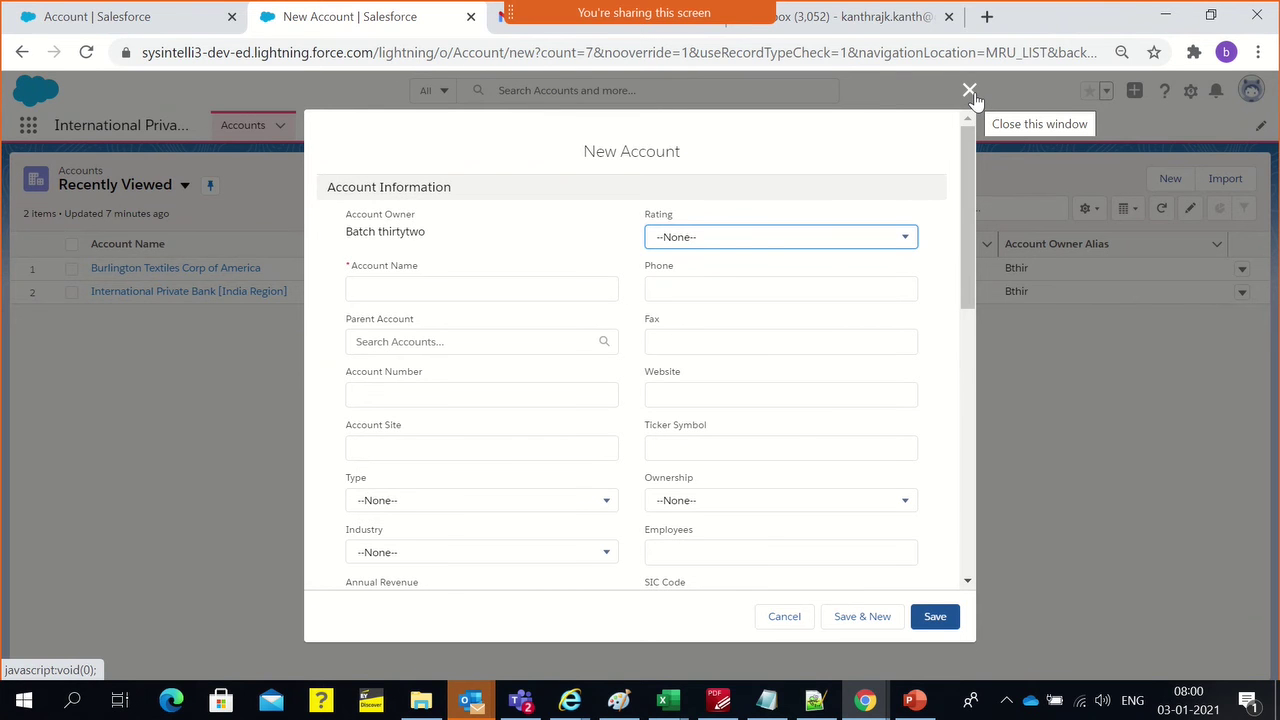
left_click(970, 92)
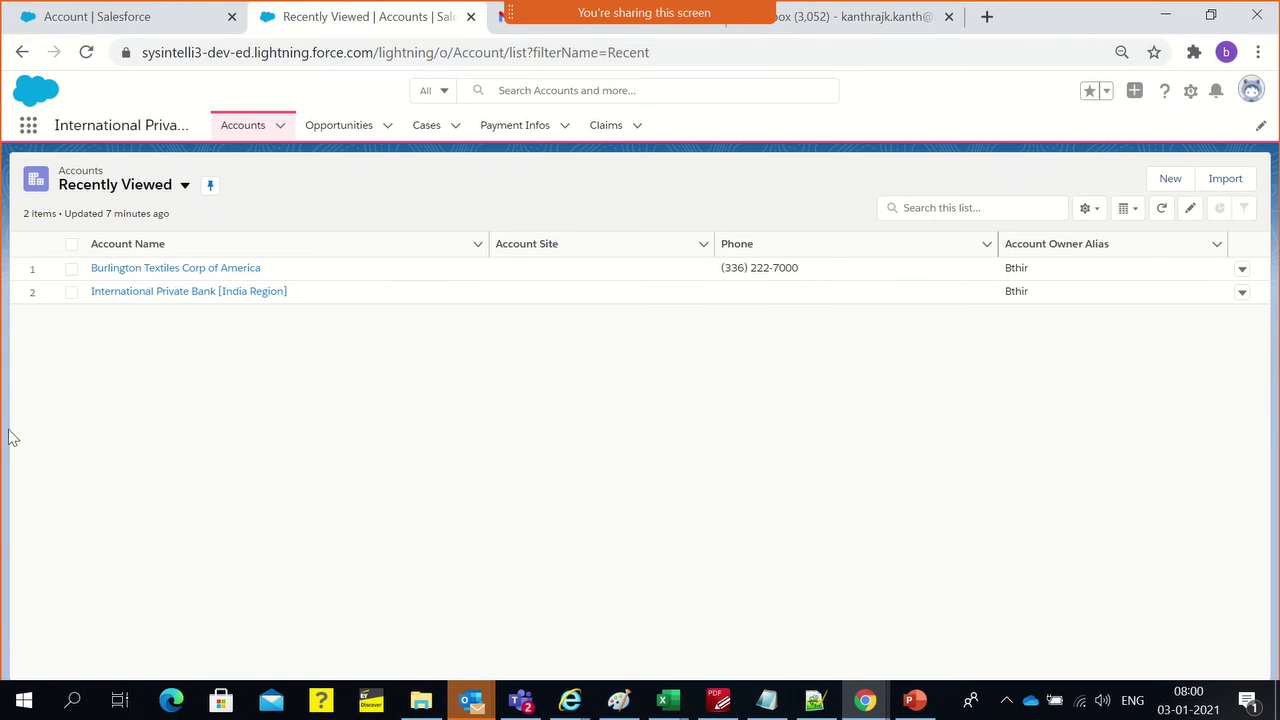
left_click(84, 28)
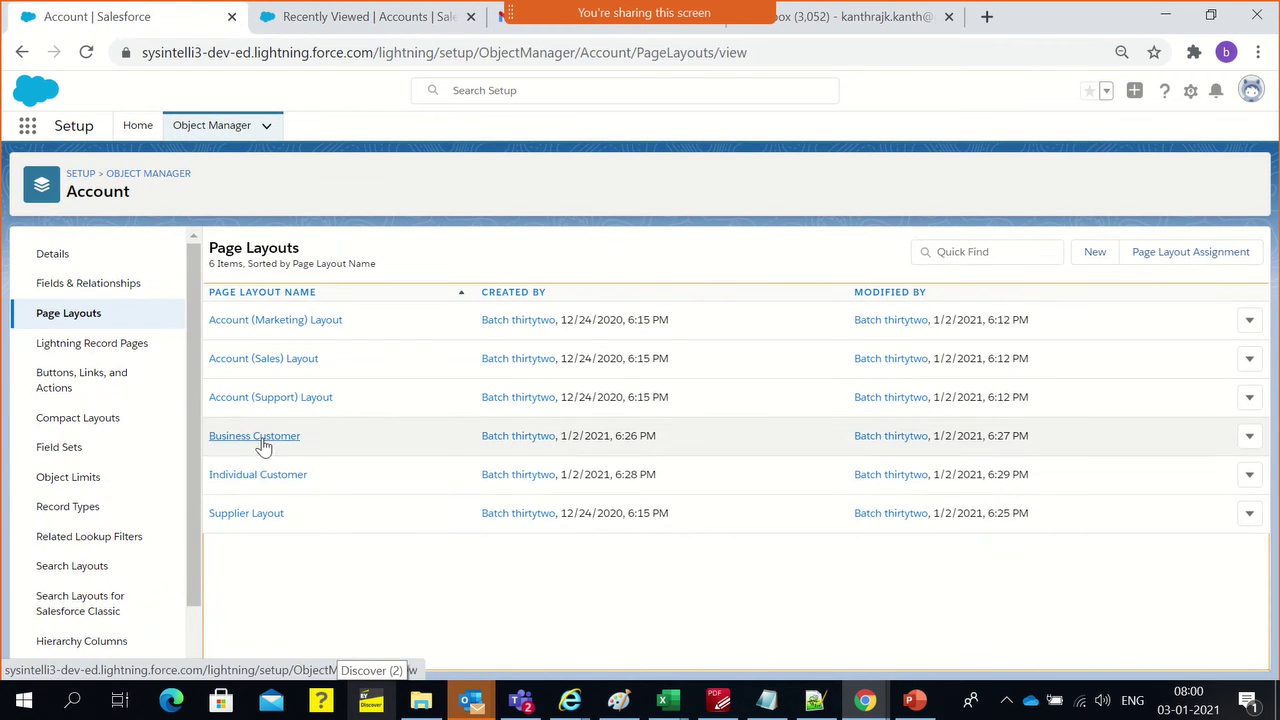
Open the Account object's Record Types page, which lists no record types yet
left_click(64, 512)
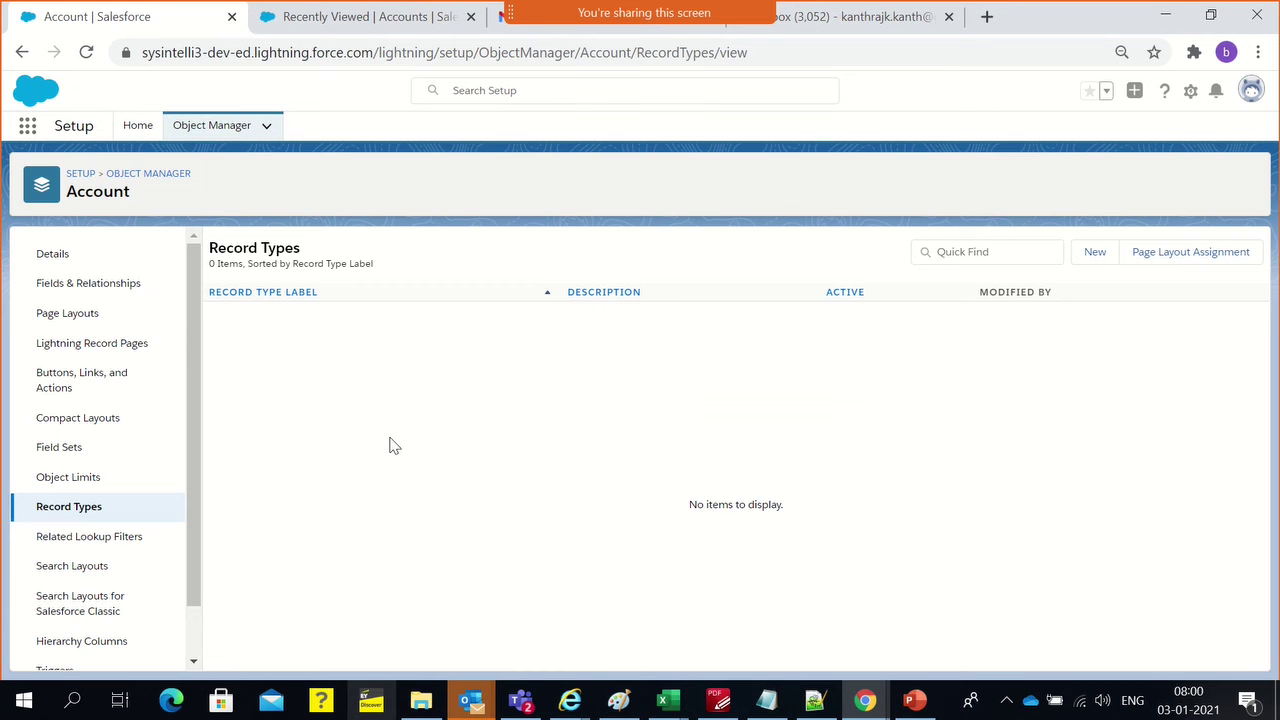
Begin a new Account record type copied from --Master-- and enter the label Supplier
left_click(1093, 254)
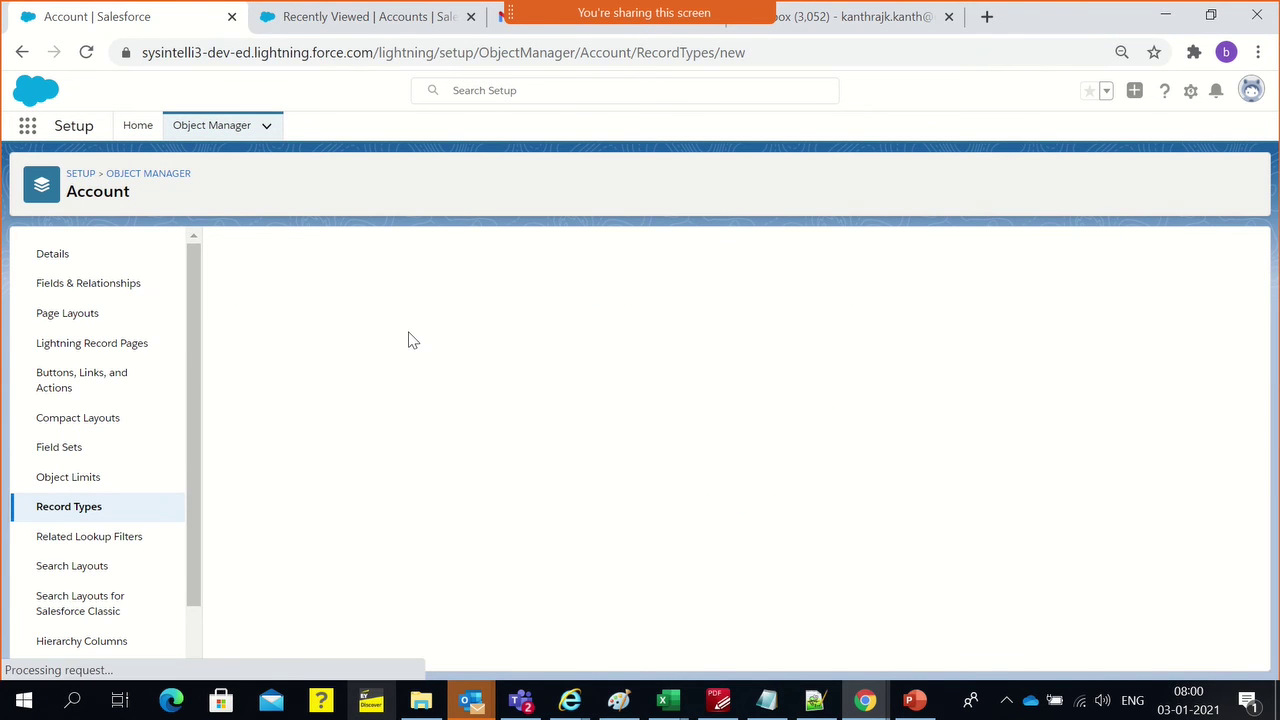
left_click(441, 391)
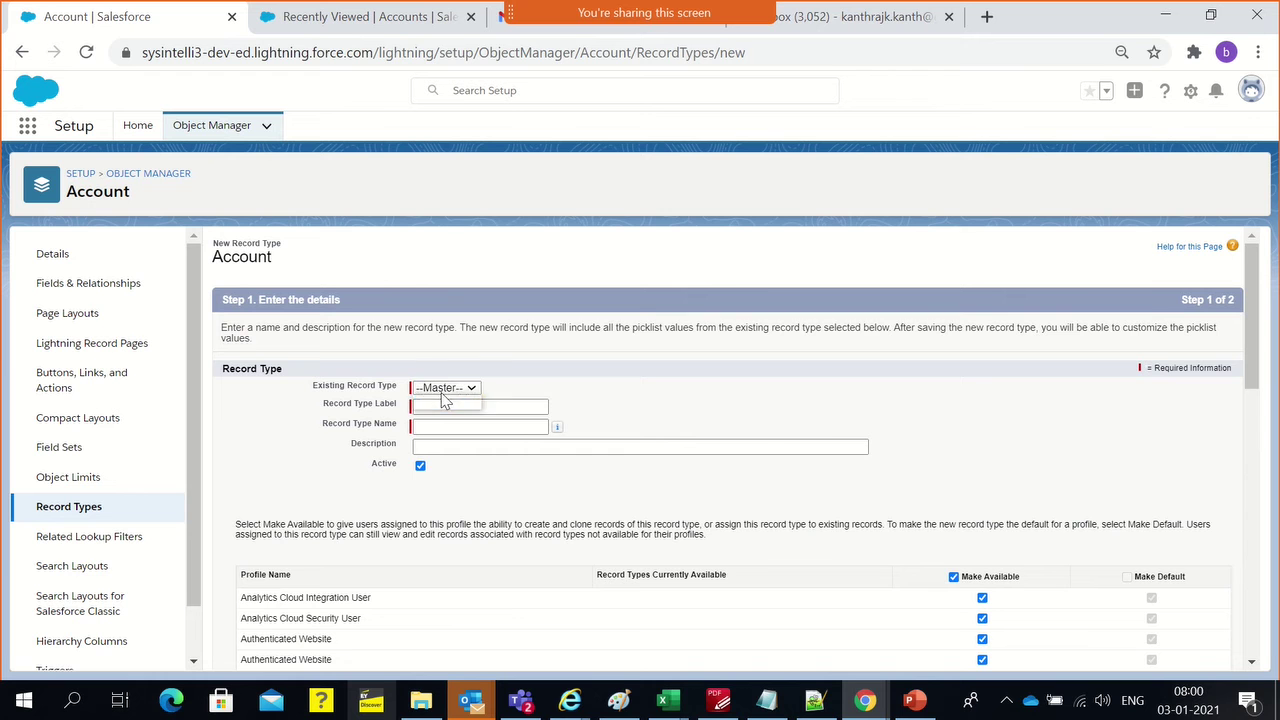
left_click(580, 383)
scroll(441, 394, "down", 1)
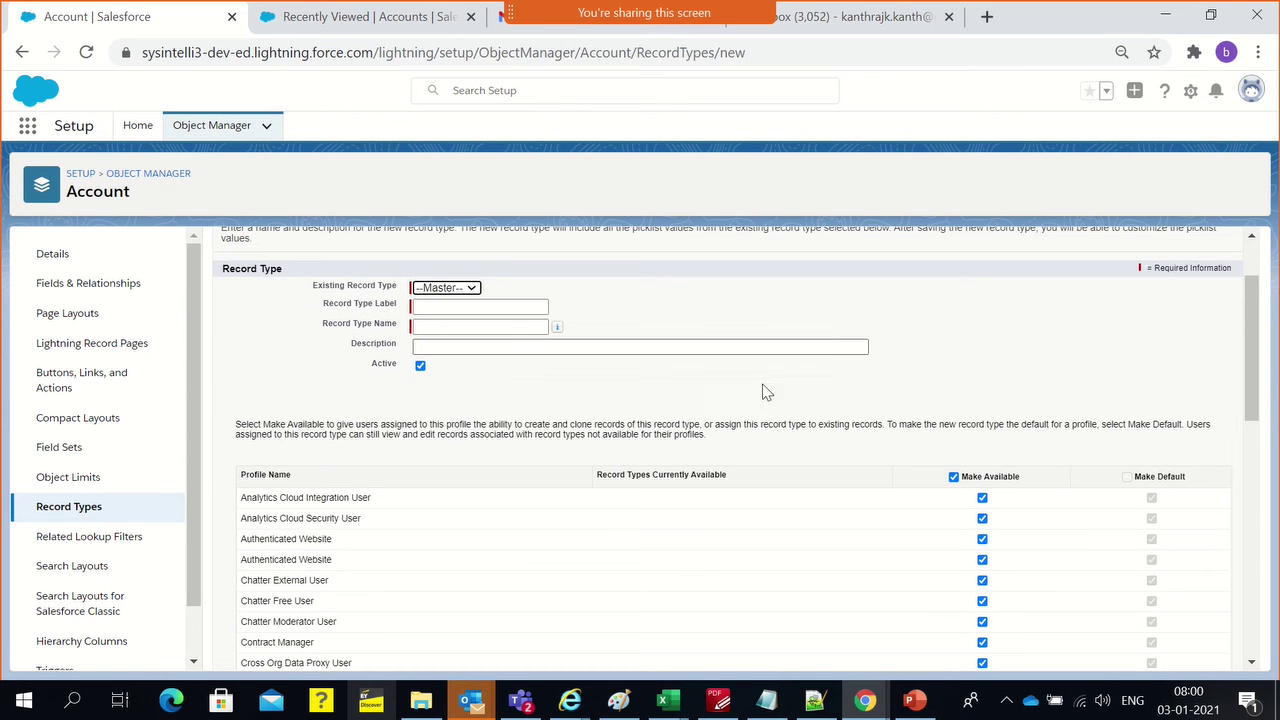
left_click(473, 290)
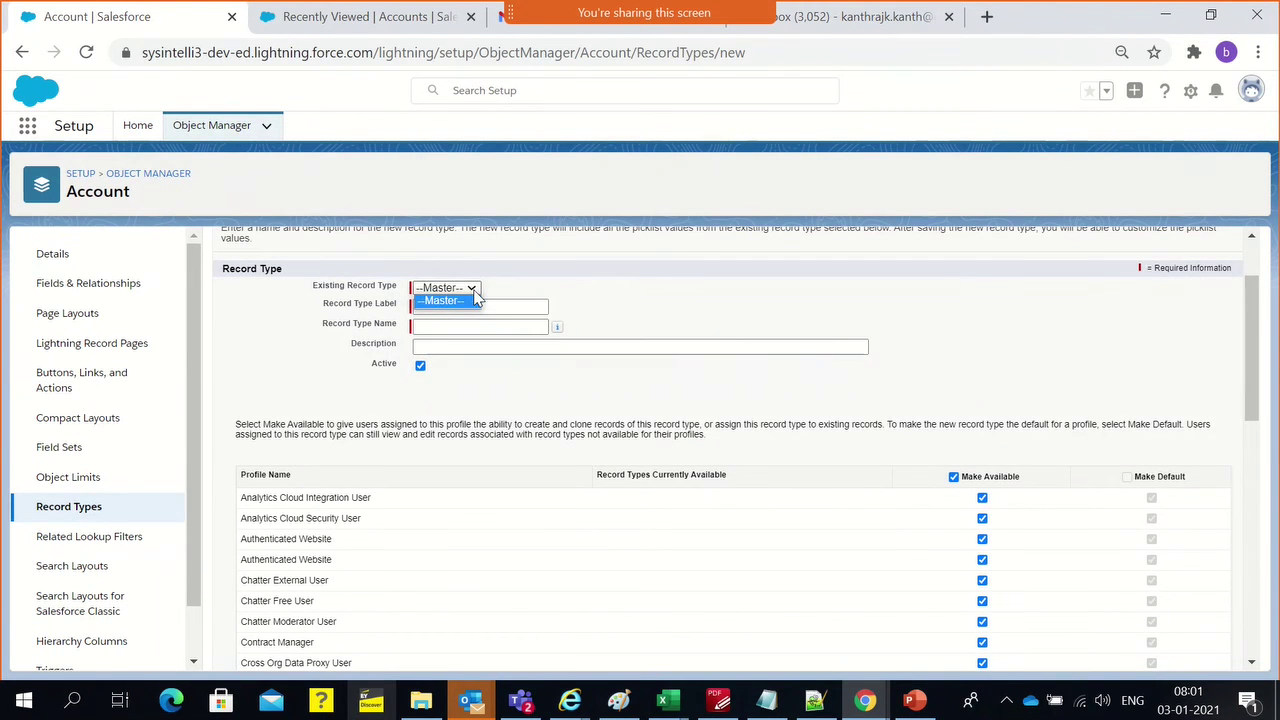
left_click(640, 287)
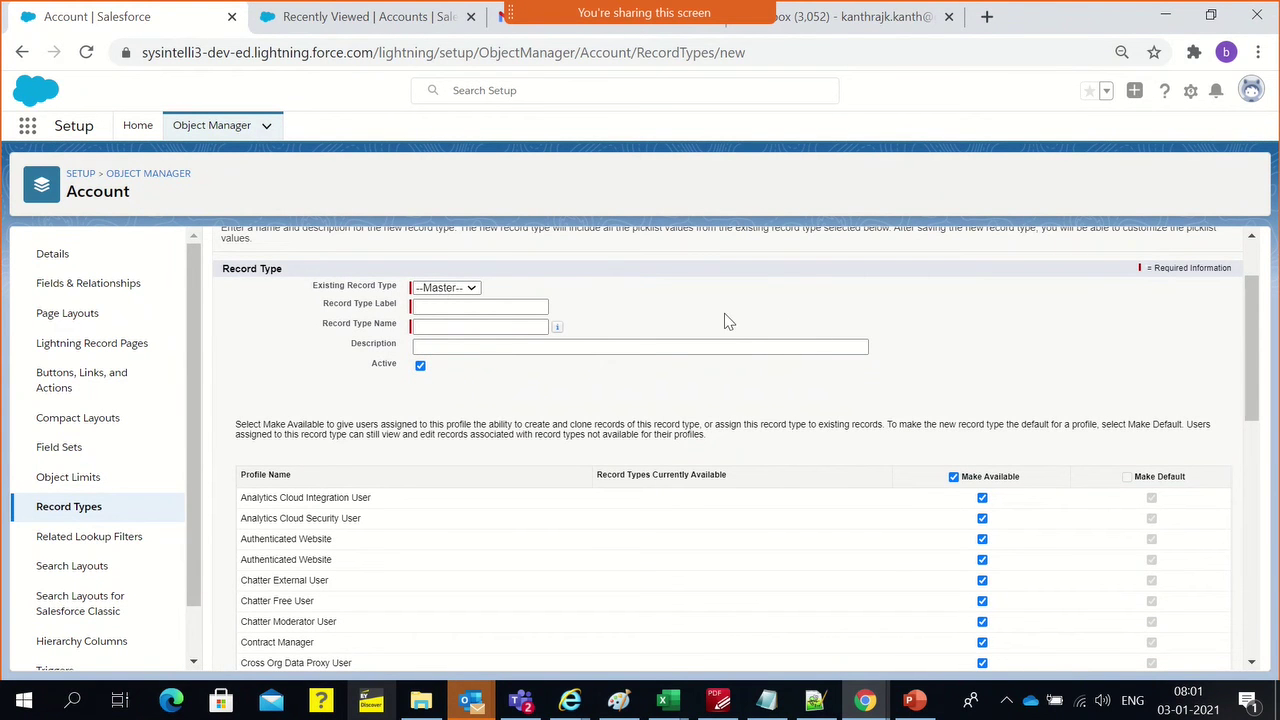
left_click(452, 305)
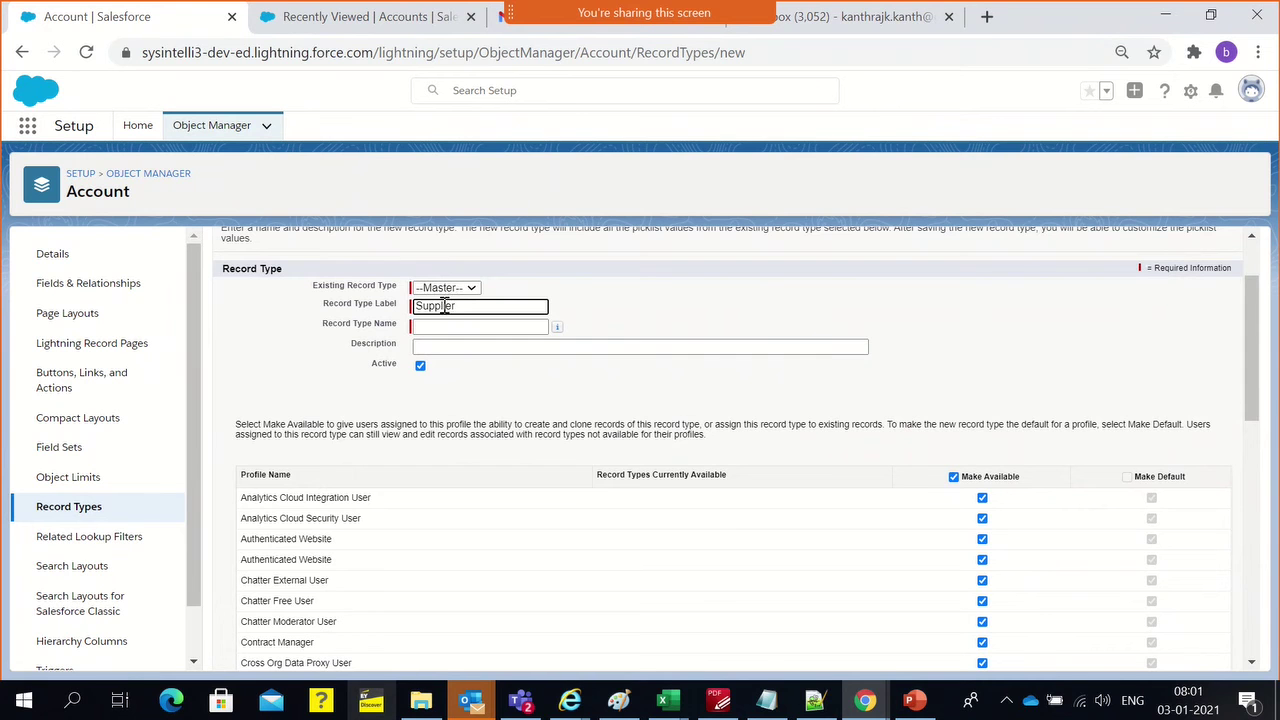
Give Supplier the name Supplier and description 'Choose this type for IPB Supplier', marked Active
left_click(437, 325)
left_click(440, 347)
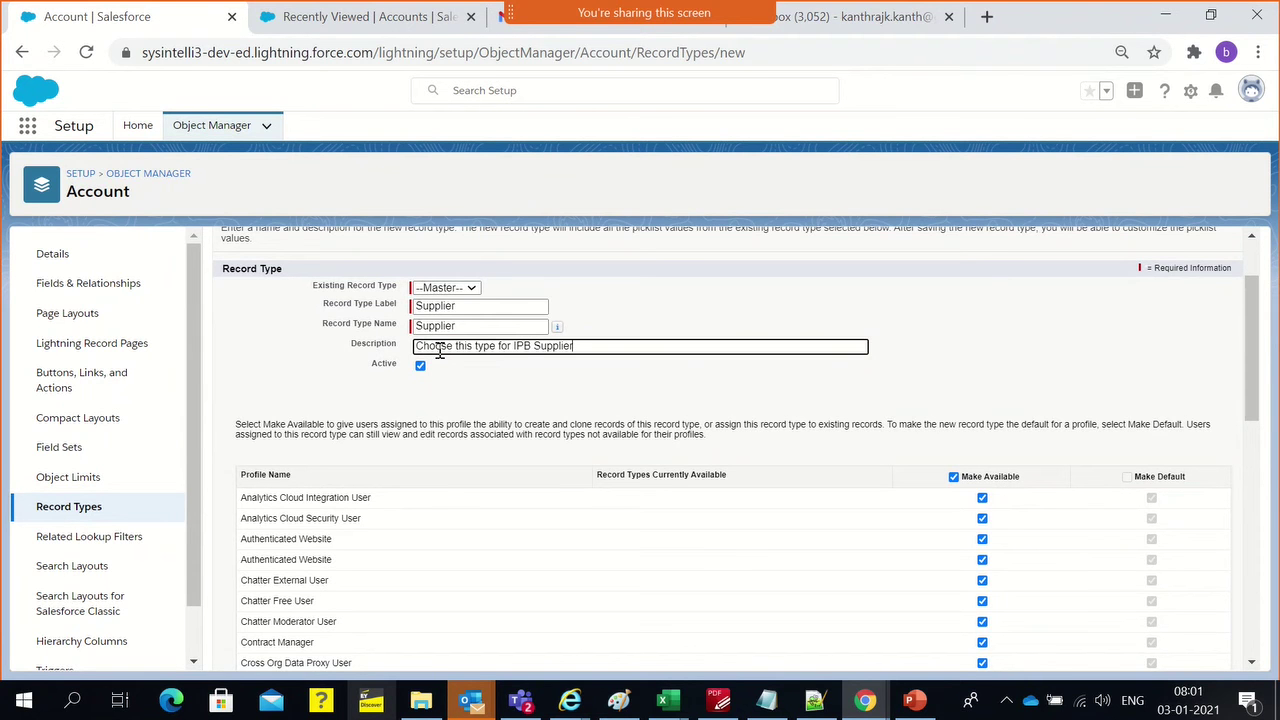
left_click(465, 390)
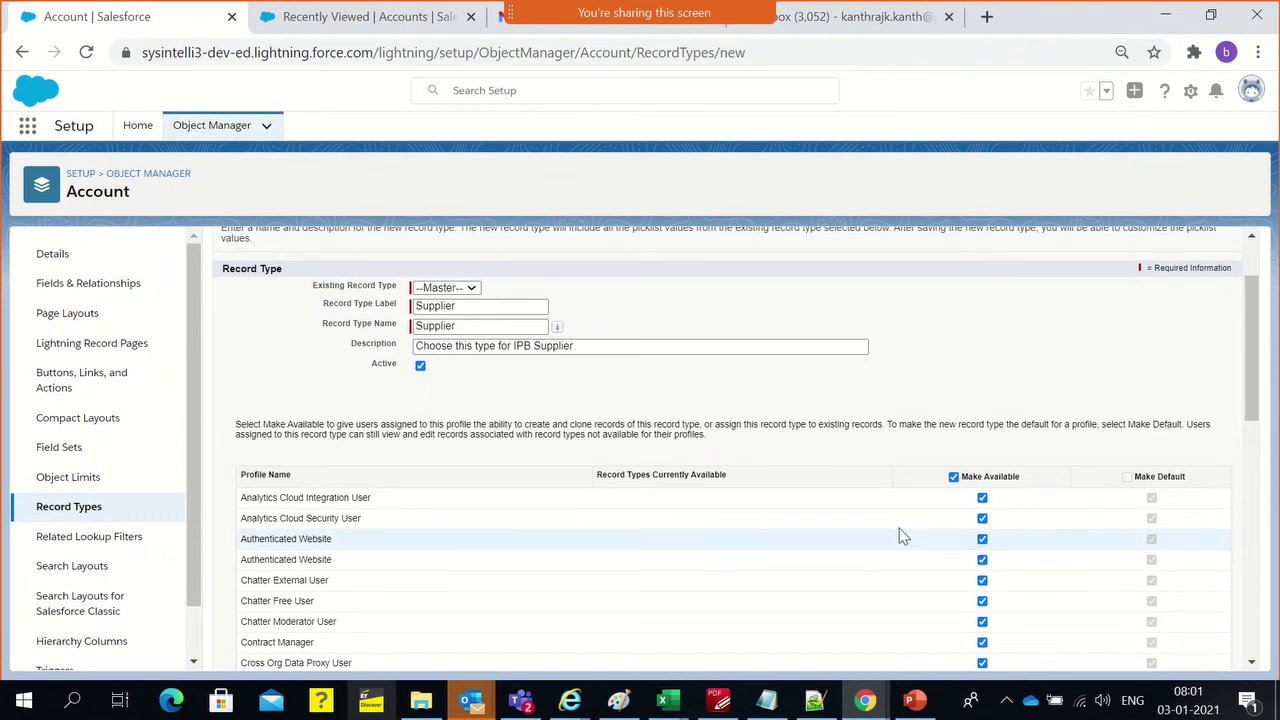
scroll(557, 503, "down", 1)
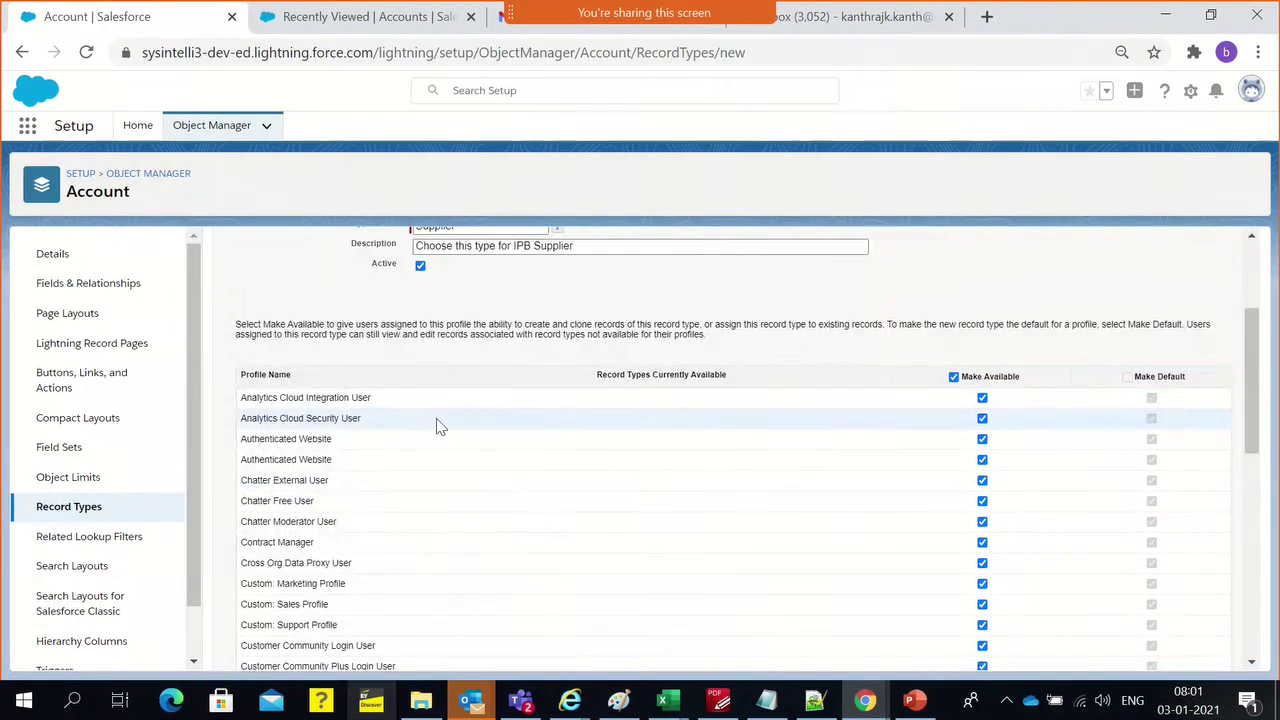
scroll(534, 454, "down", 6)
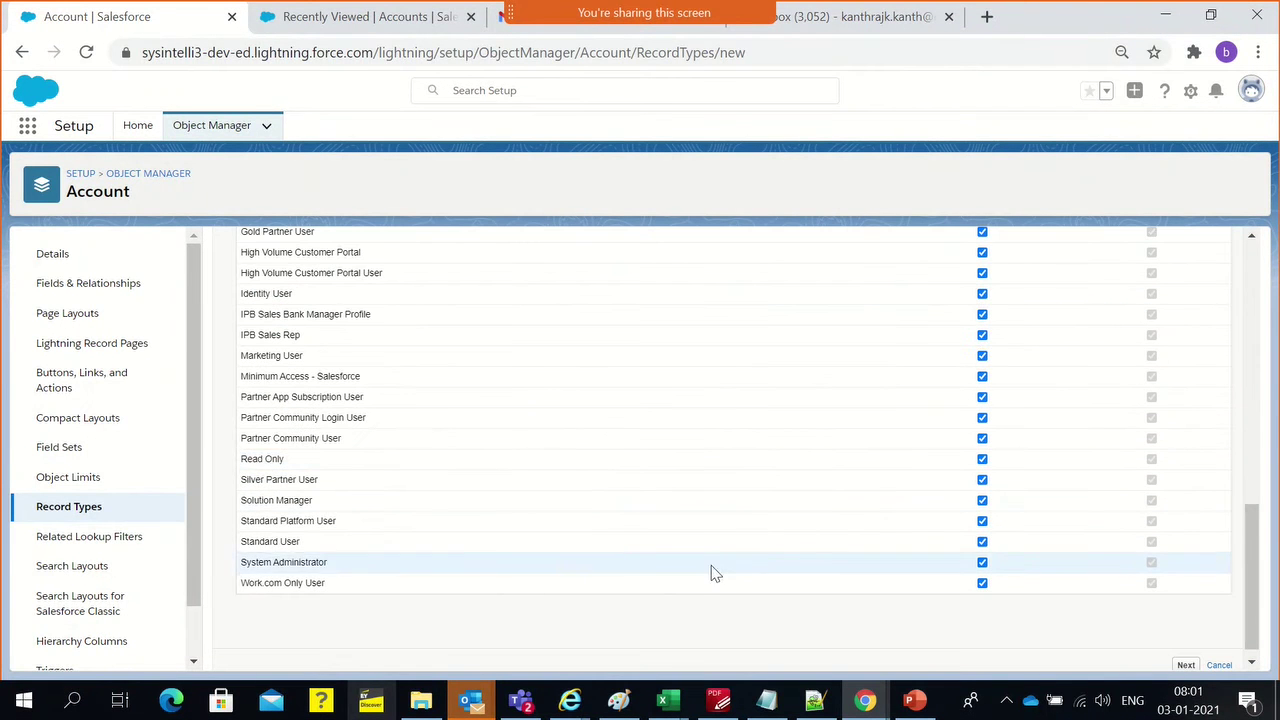
scroll(851, 546, "up", 4)
scroll(853, 548, "up", 4)
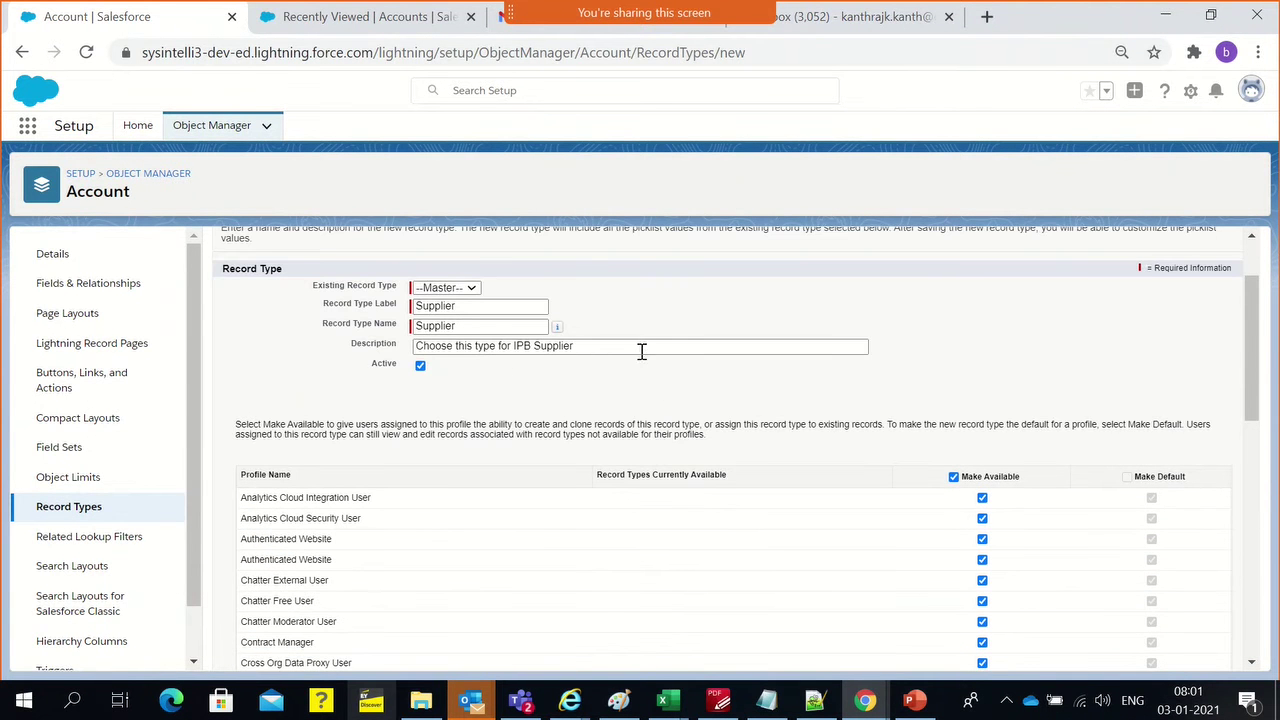
scroll(808, 466, "down", 2)
scroll(900, 520, "down", 6)
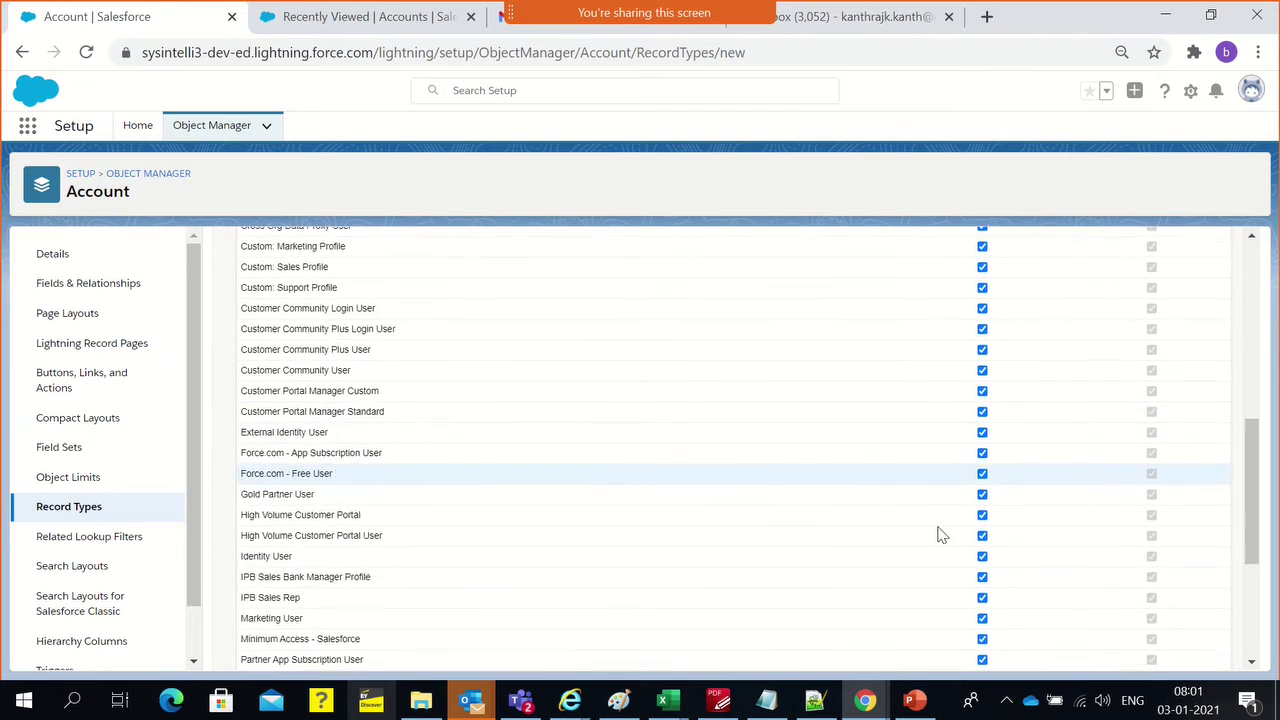
Advance to layout assignment and apply Supplier Layout to all profiles
left_click(1186, 664)
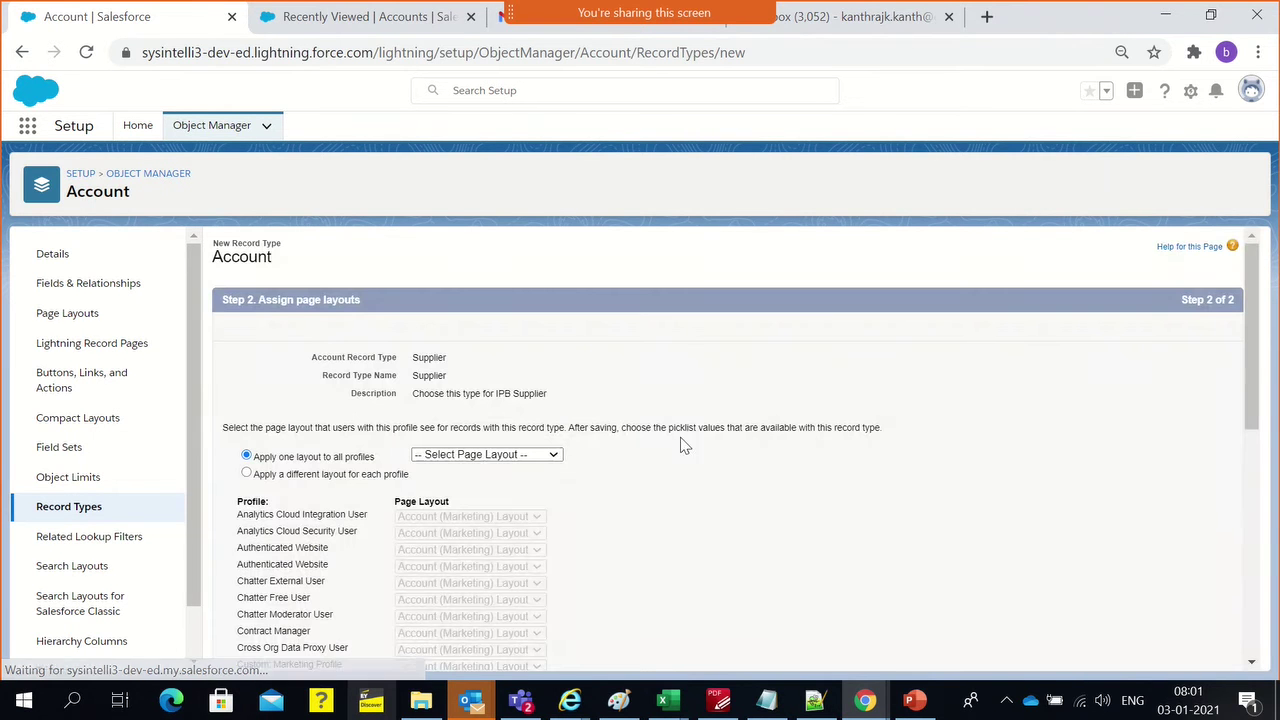
left_click(489, 456)
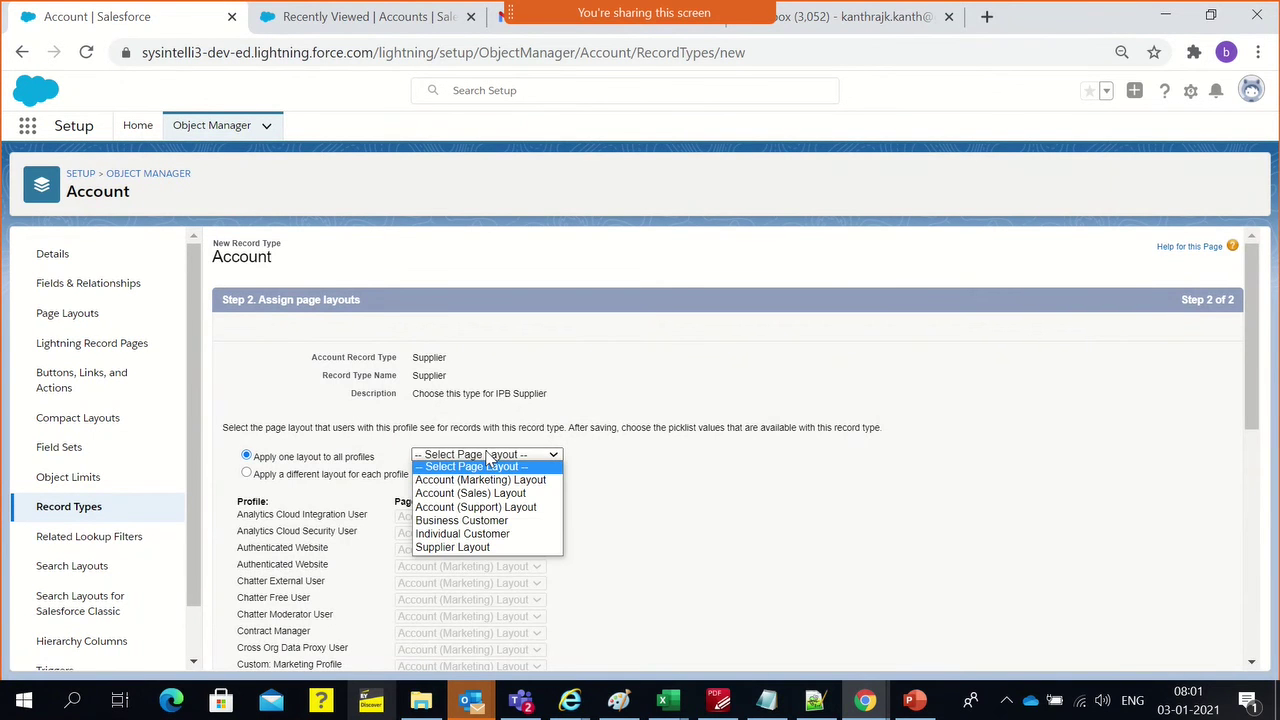
left_click(455, 552)
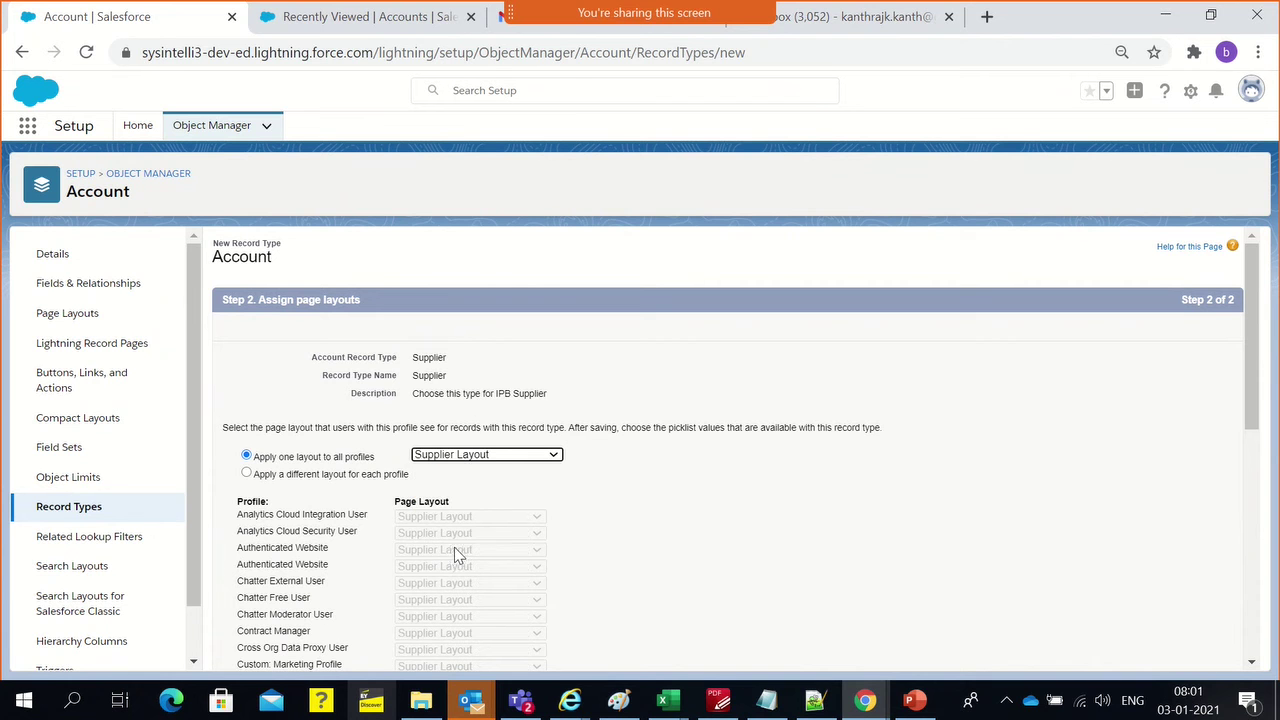
left_click(648, 481)
scroll(559, 487, "down", 2)
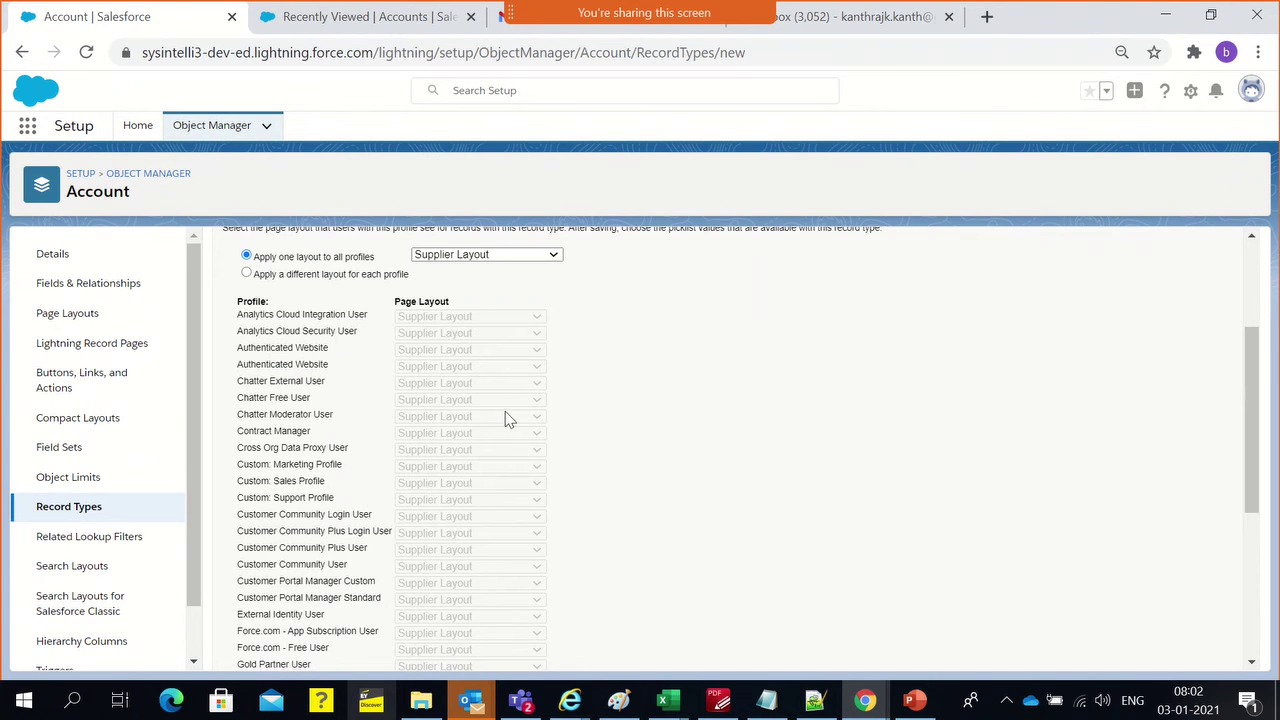
Try per-profile layouts, keeping Supplier Layout for IPB Sales Rep and Marketing User
left_click(256, 280)
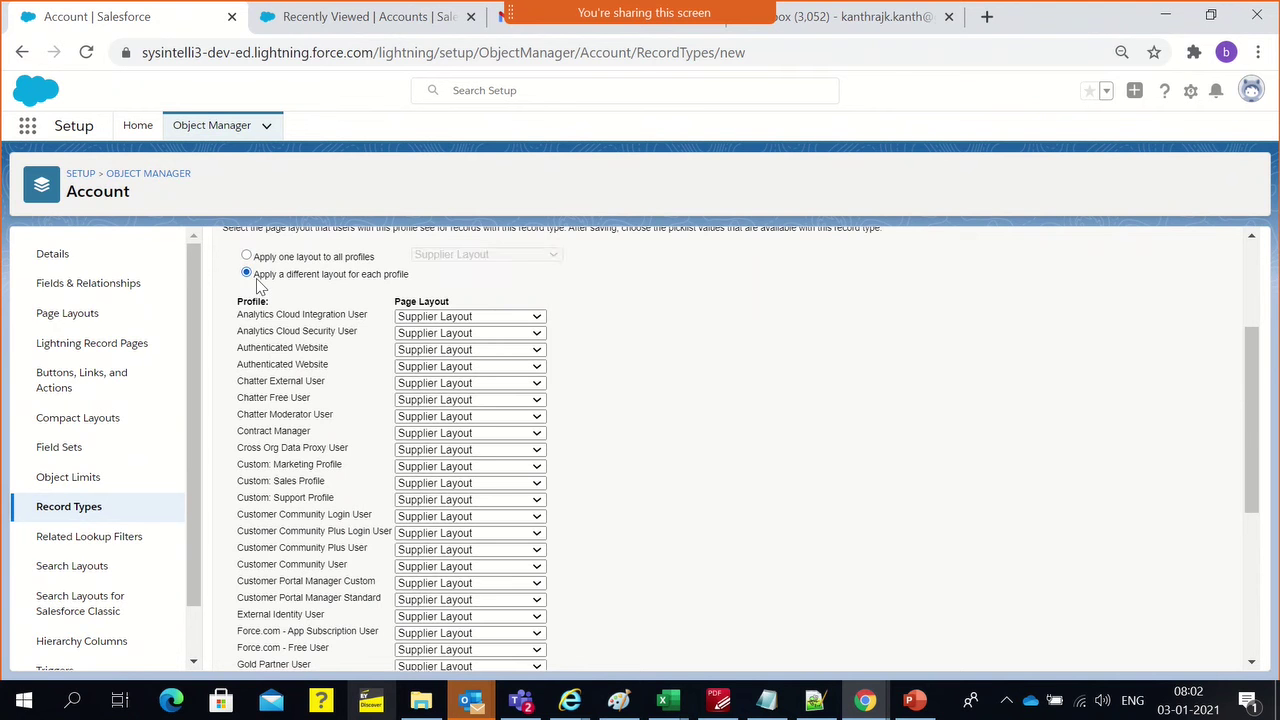
scroll(500, 457, "down", 3)
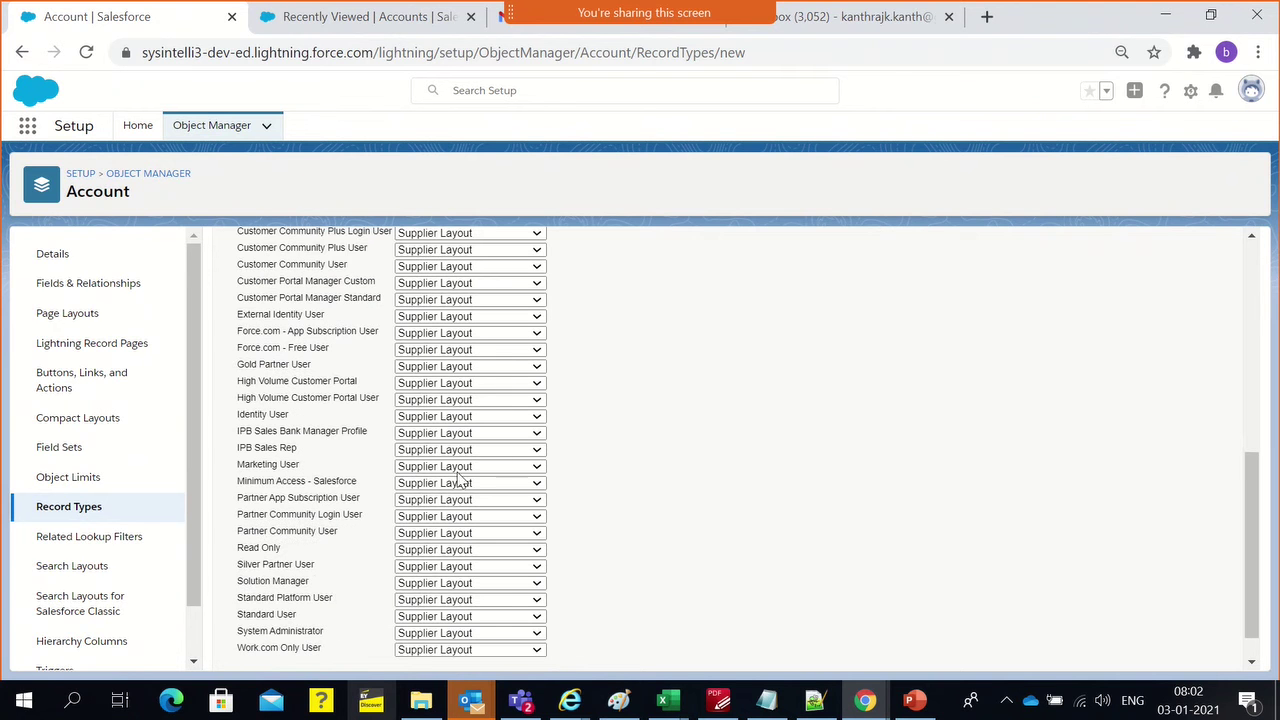
left_click(411, 453)
left_click(883, 404)
scroll(760, 443, "down", 1)
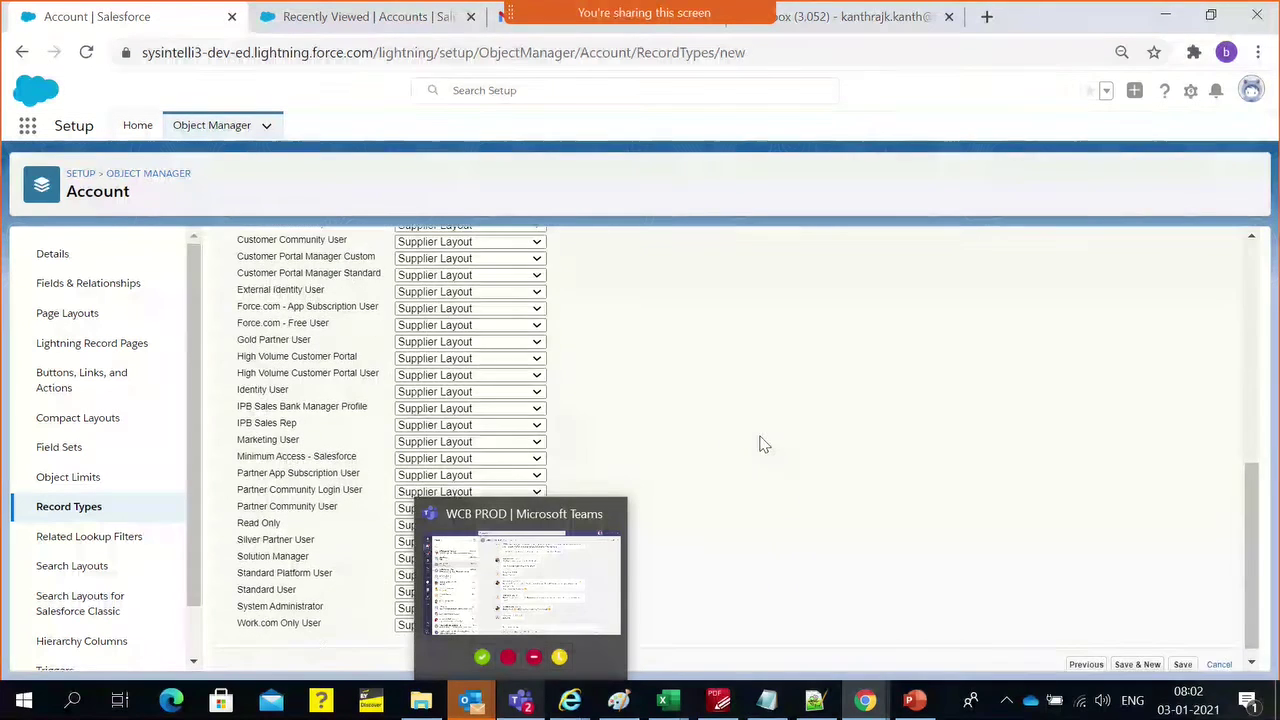
left_click(519, 425)
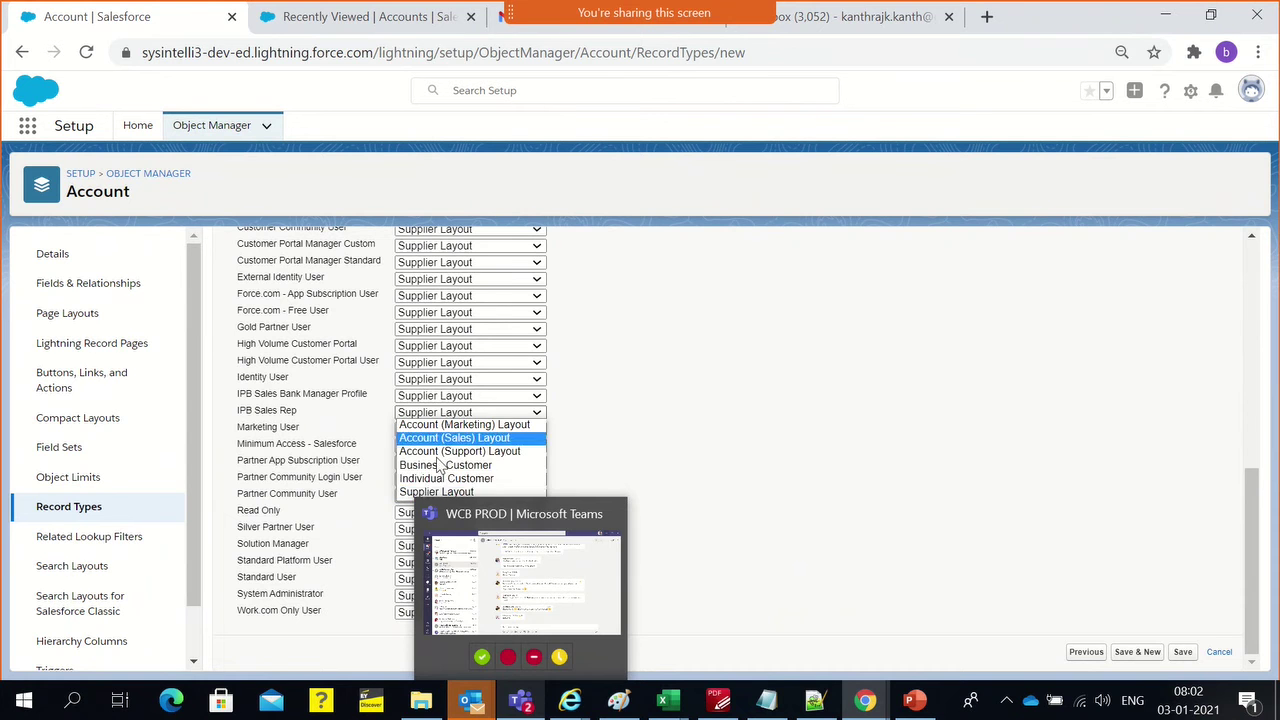
left_click(658, 434)
scroll(658, 434, "up", 15)
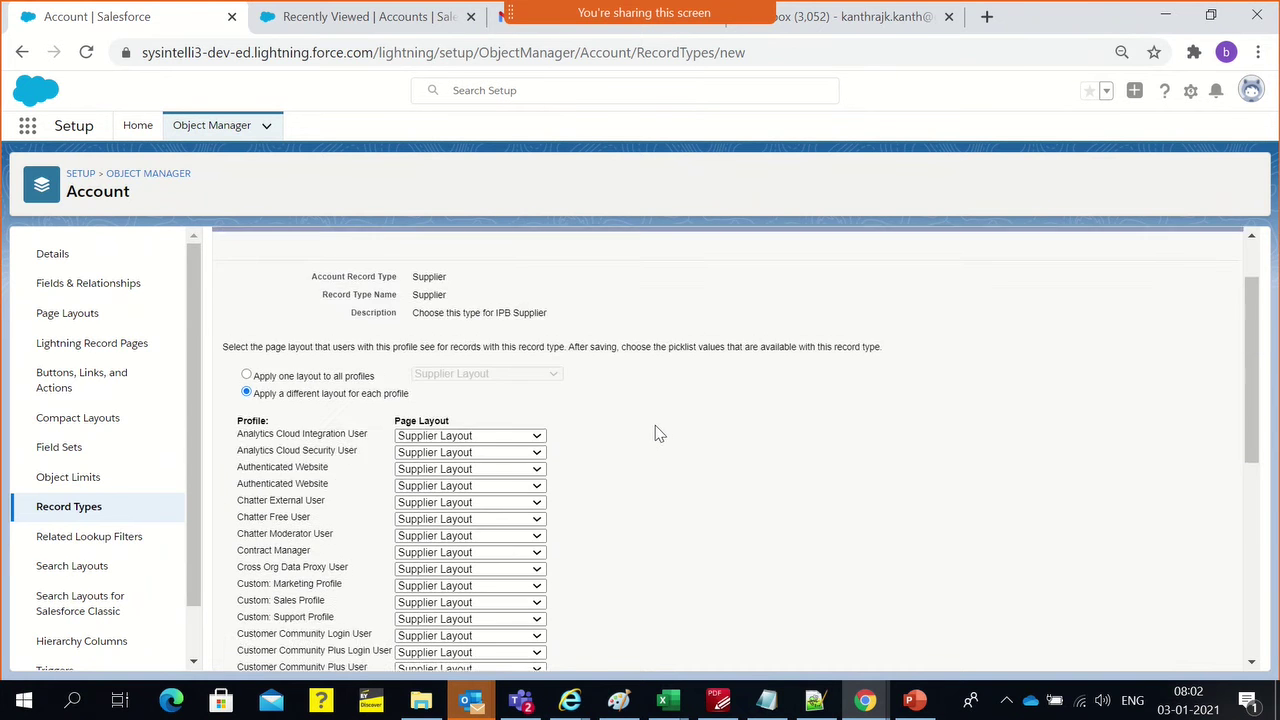
Revert to one Supplier Layout applied to all profiles
left_click(372, 457)
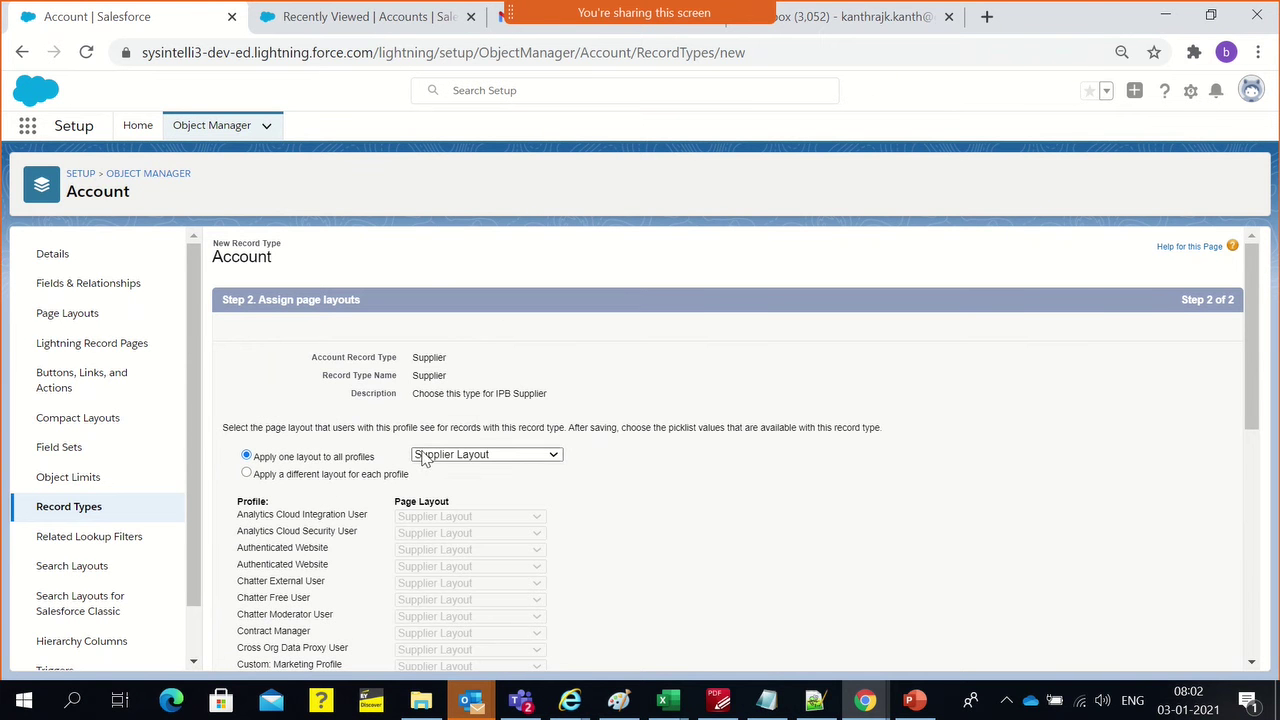
scroll(480, 468, "down", 1)
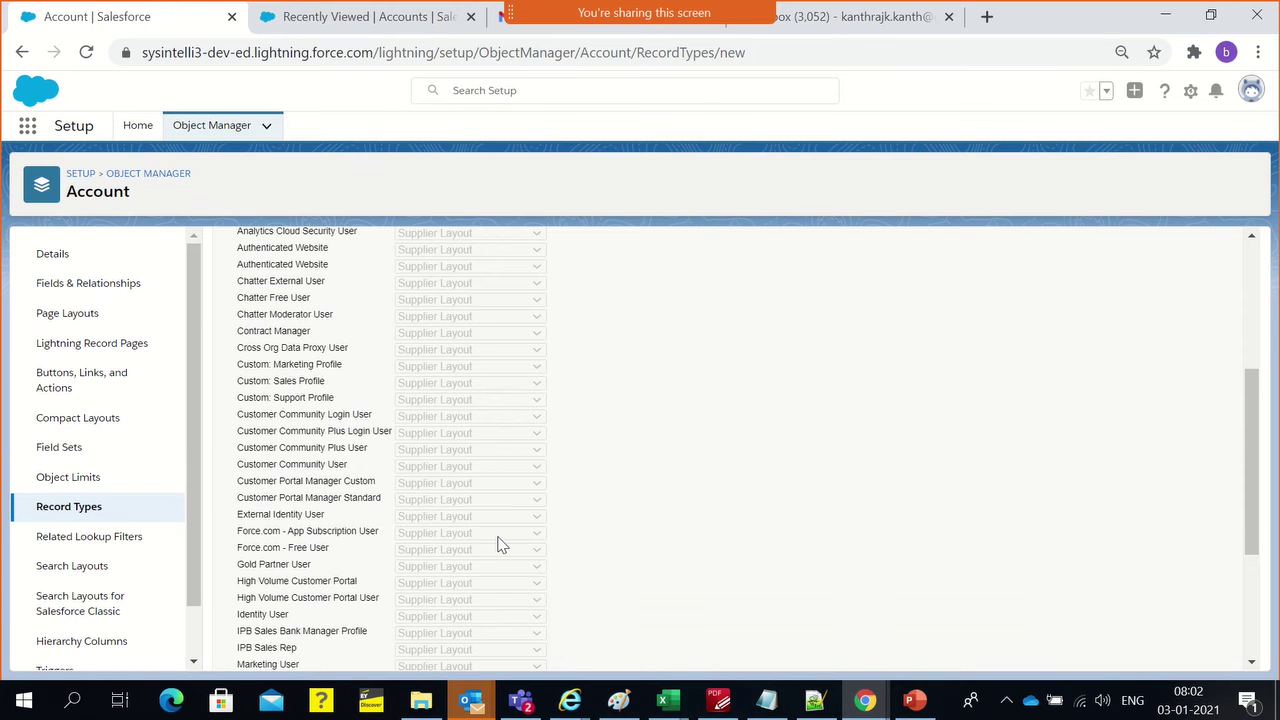
scroll(470, 500, "up", 3)
left_click(247, 473)
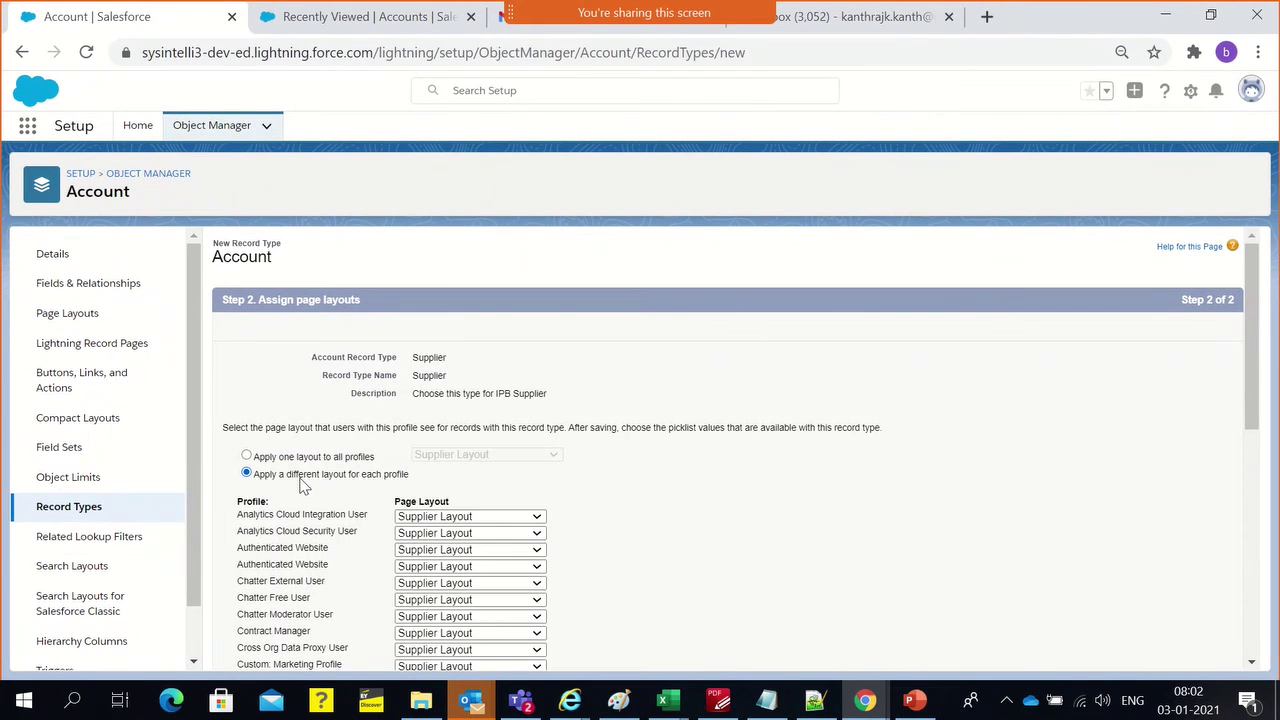
left_click(360, 458)
scroll(634, 503, "down", 2)
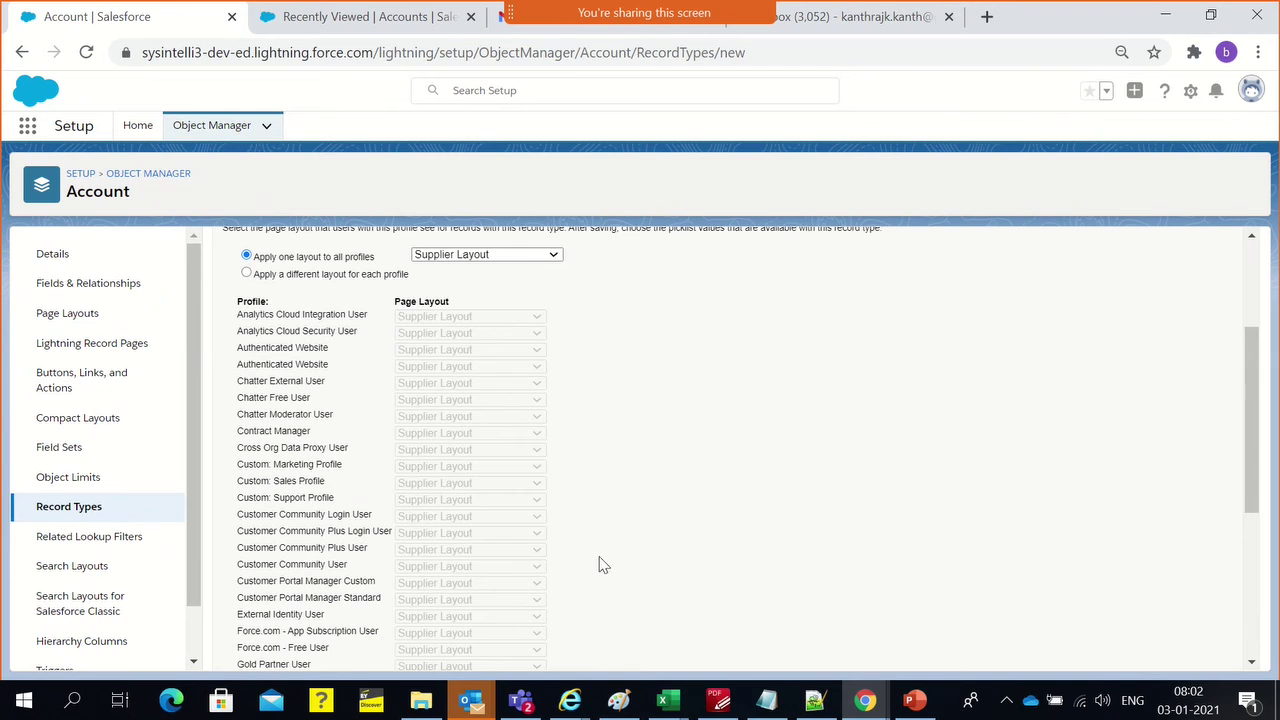
scroll(590, 583, "down", 1)
scroll(871, 518, "down", 3)
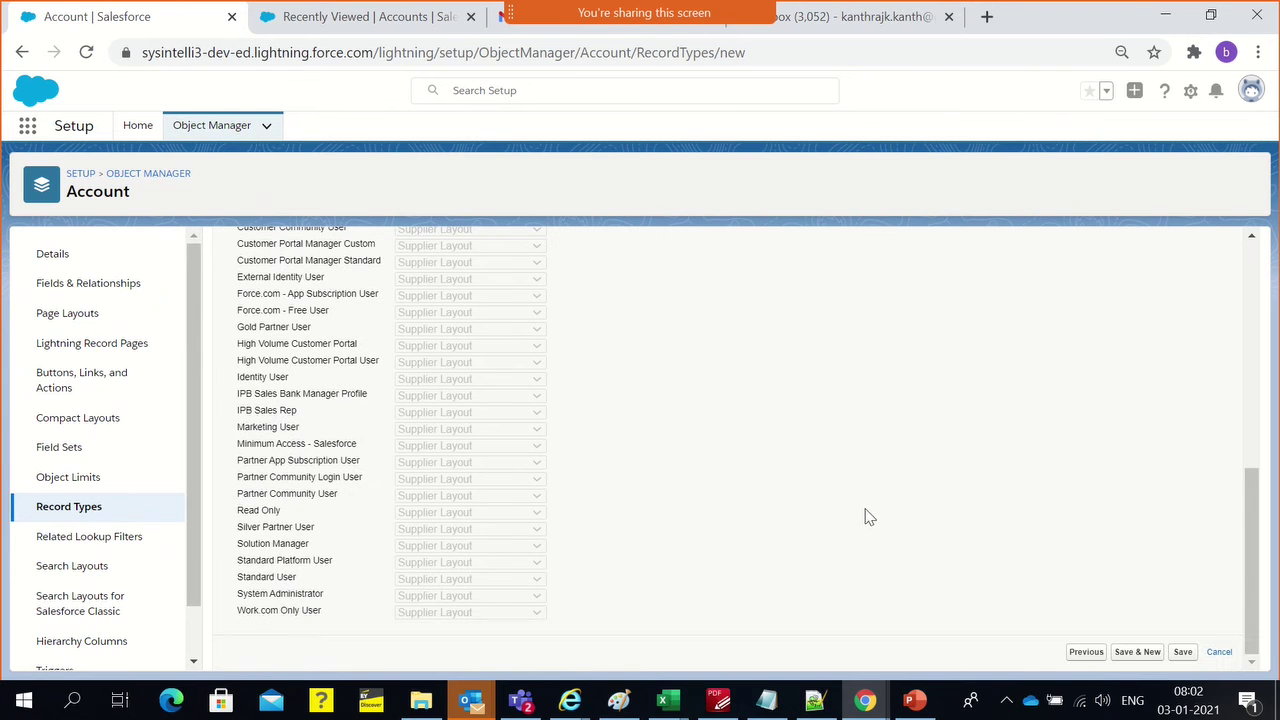
Save the Supplier record type and start a Business Customer record type based on --Master--
left_click(1150, 658)
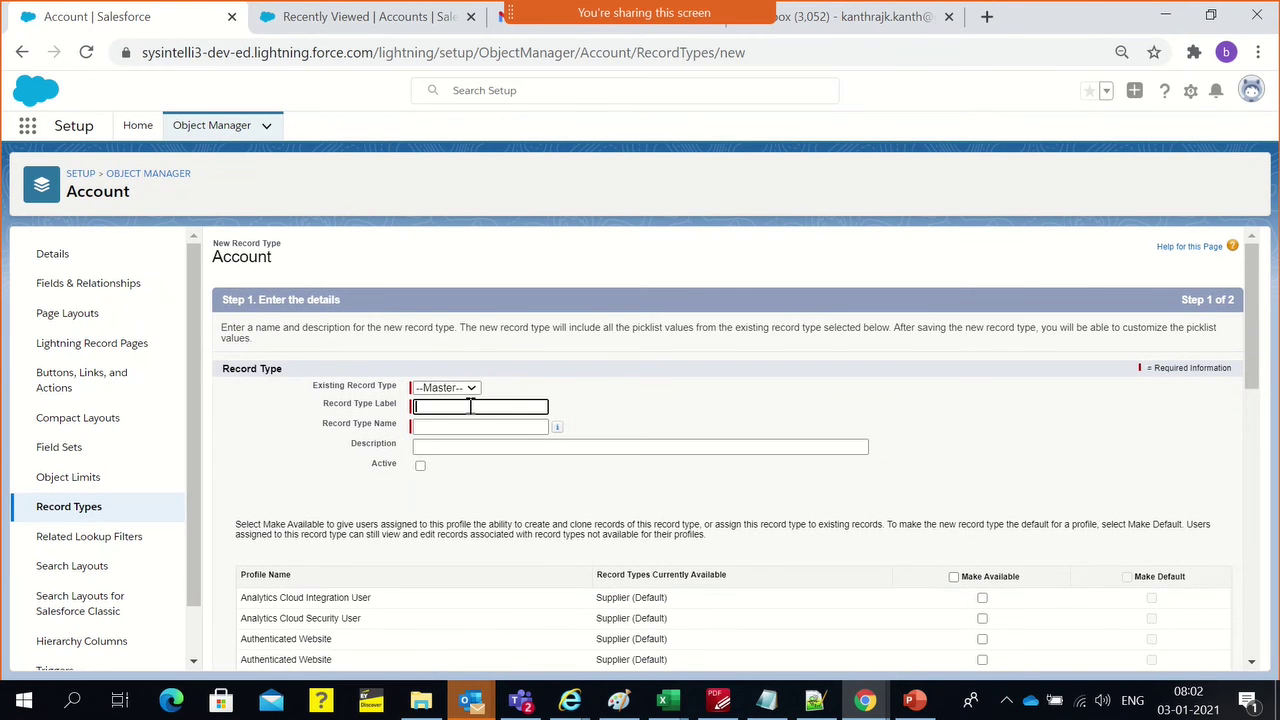
left_click(470, 388)
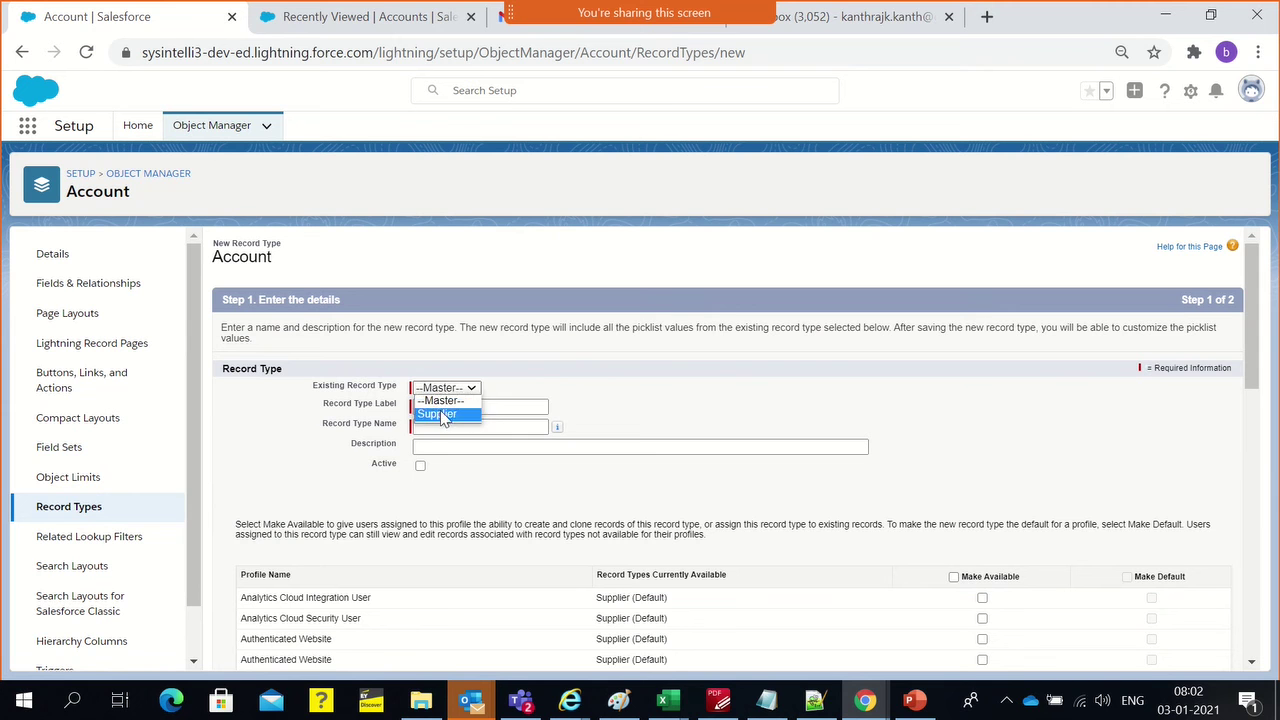
left_click(441, 401)
left_click(496, 408)
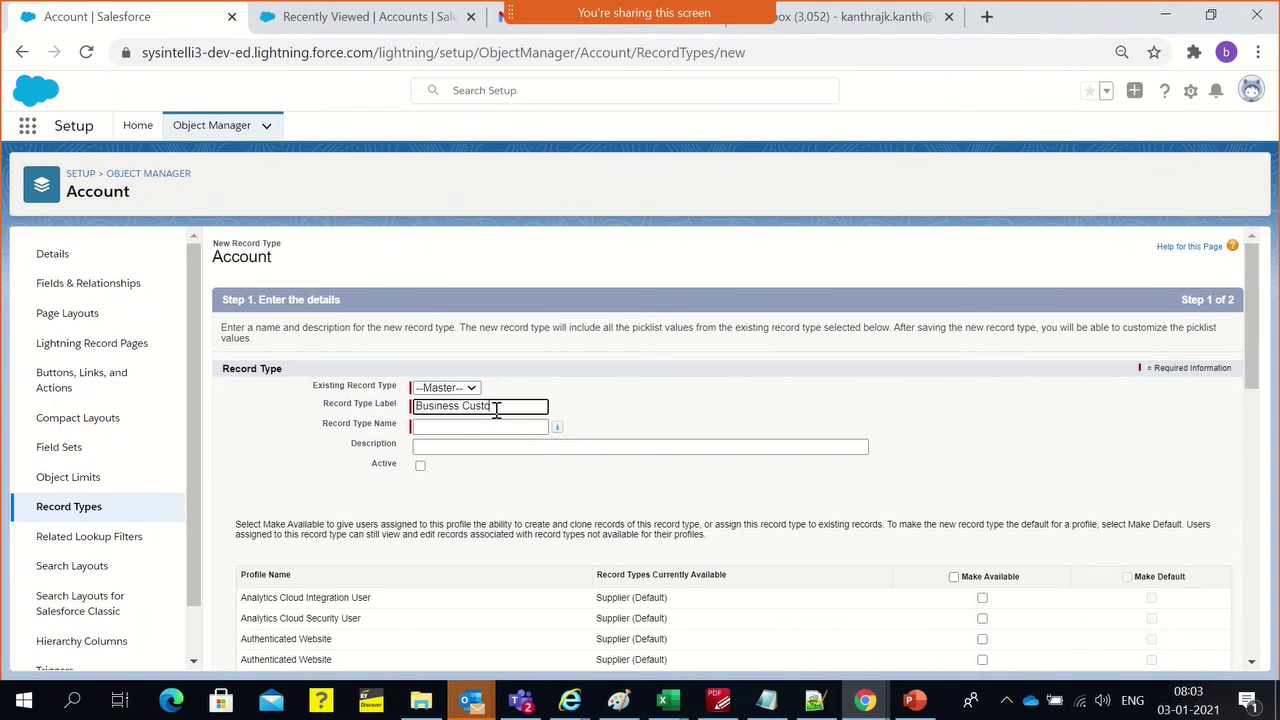
key("Tab")
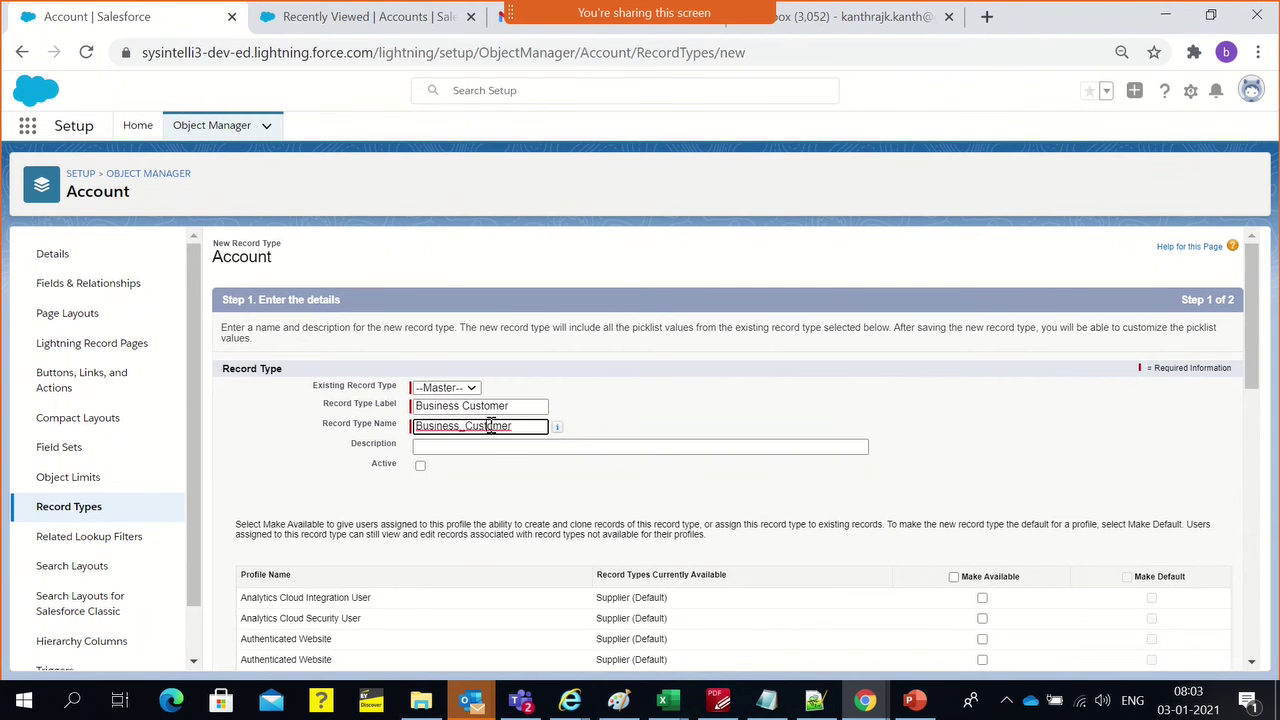
Mark Business Customer Active and begin its description about creating for Business Customers
left_click(490, 446)
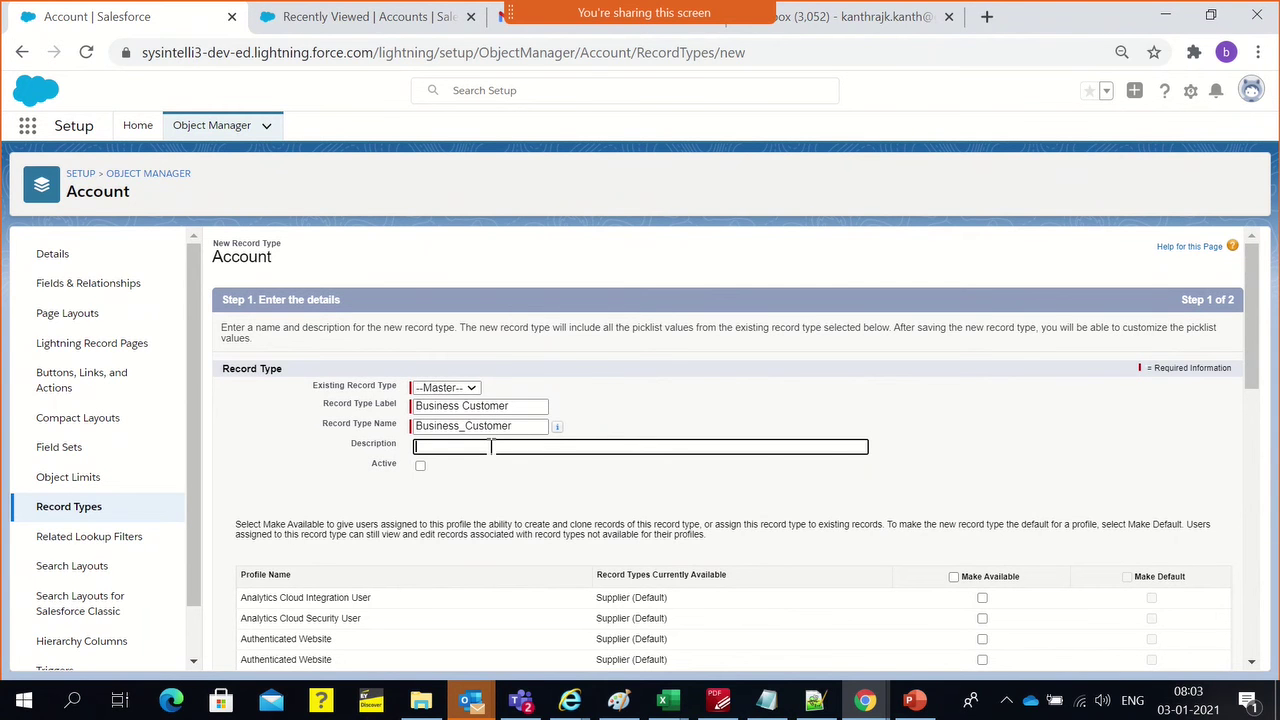
left_click(420, 467)
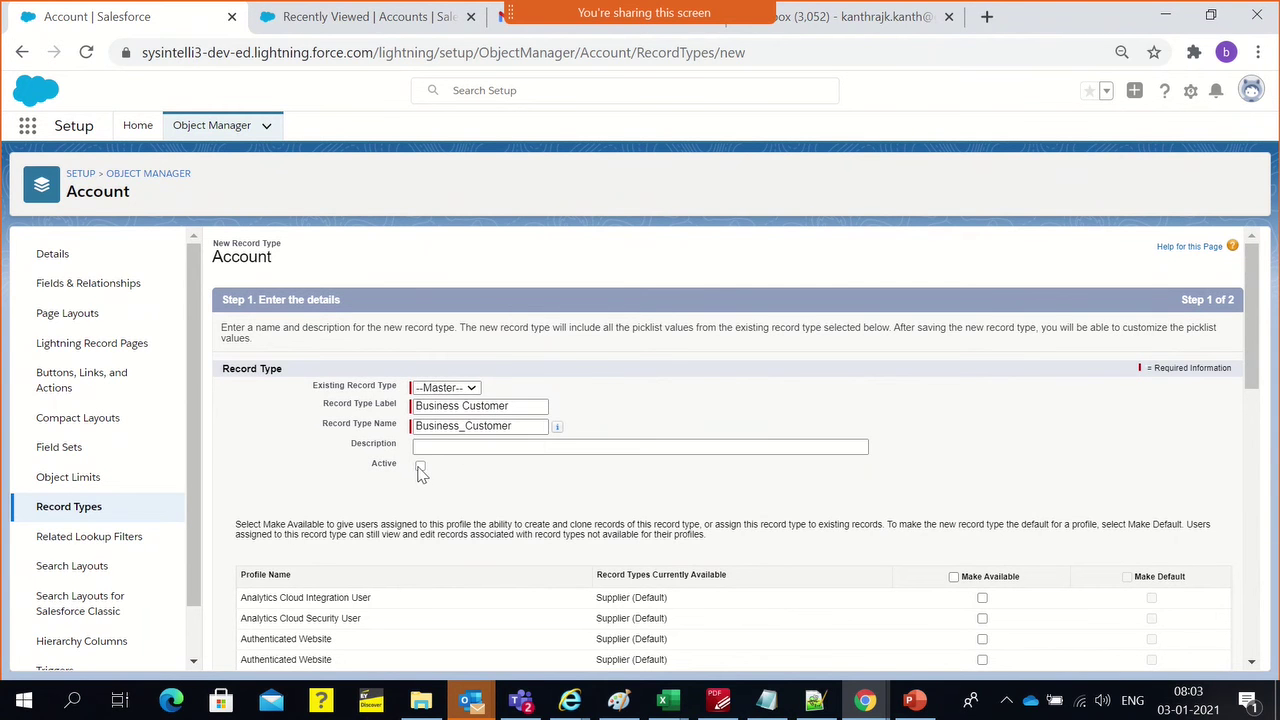
left_click(433, 450)
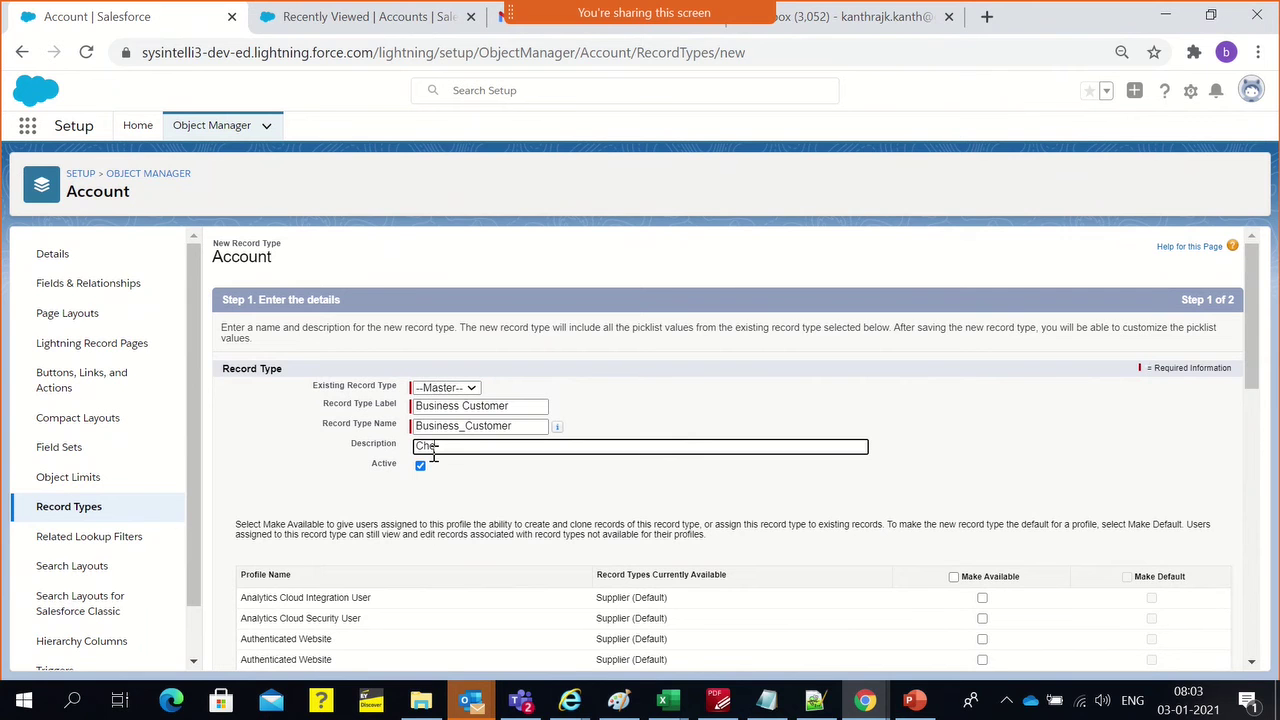
type("Choose this rec")
key("BackSpace")
key("BackSpace")
key("BackSpace")
key("BackSpace")
key("BackSpace")
key("BackSpace")
key("BackSpace")
key("BackSpace")
type("we cre")
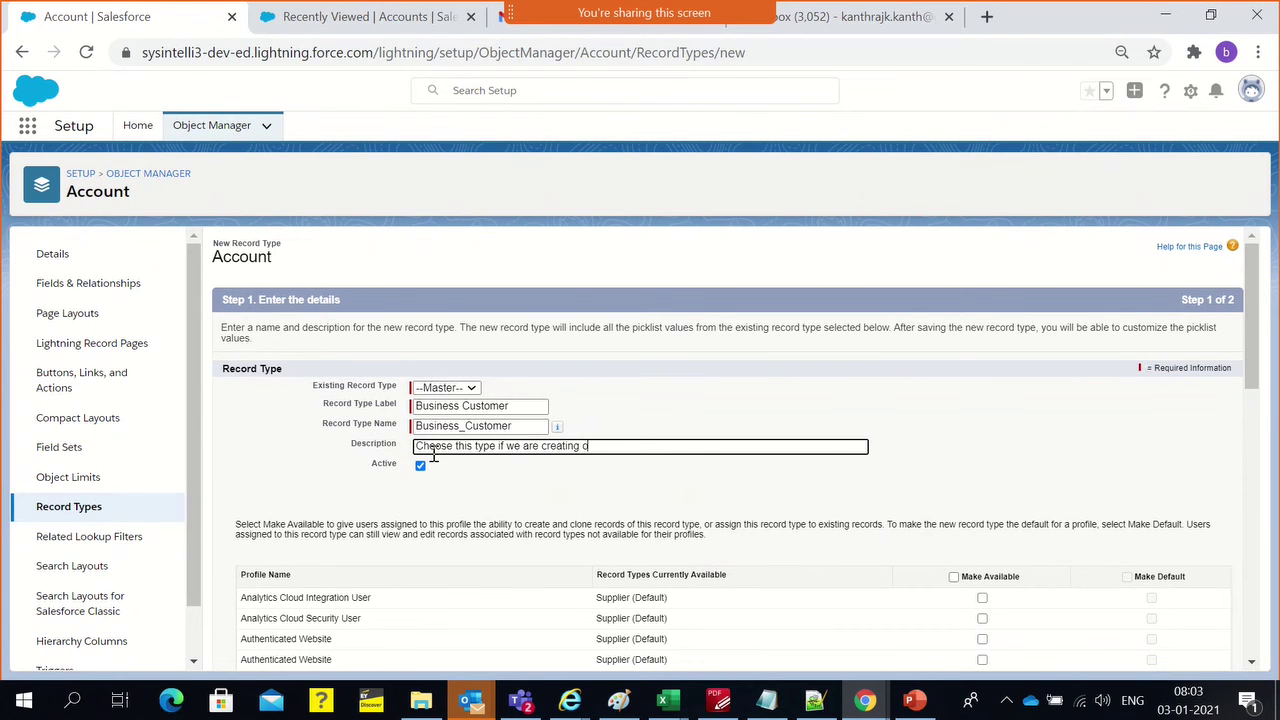
type(" creating for Business Customers")
Make Business Customer available to all profiles, not as default, and continue to layout assignment
left_click(592, 420)
scroll(651, 446, "down", 4)
scroll(651, 446, "up", 2)
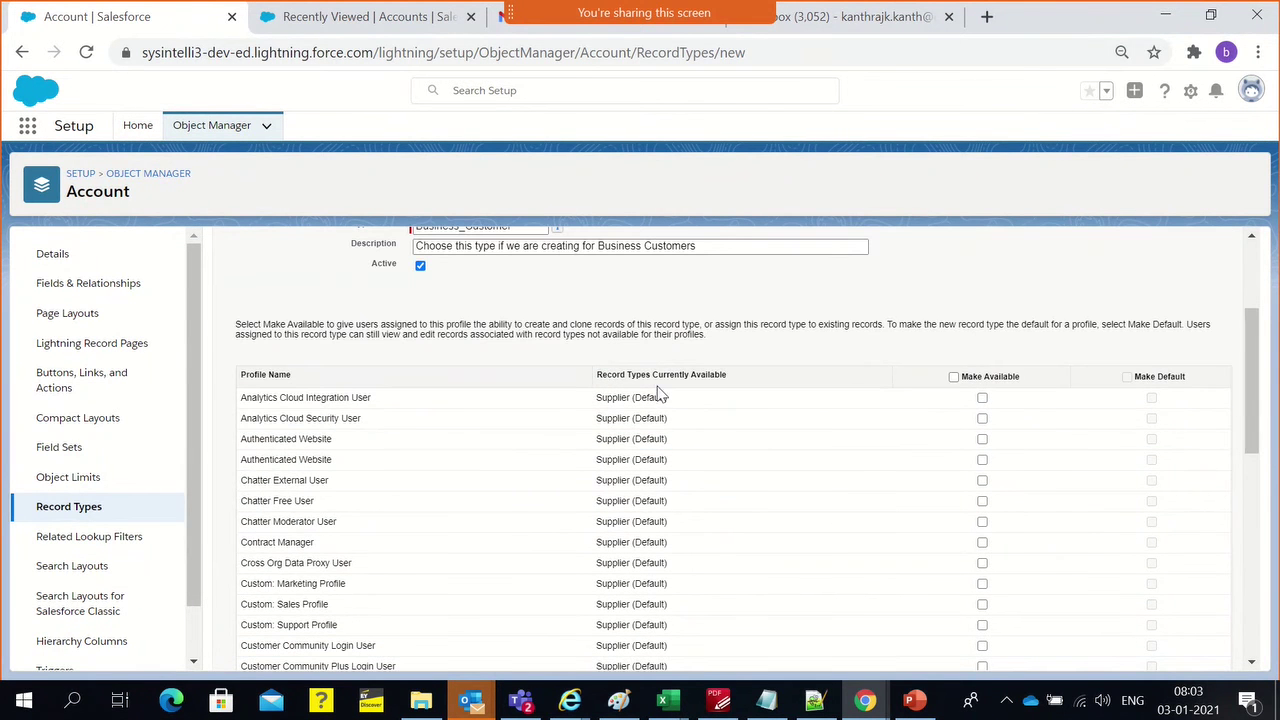
scroll(662, 545, "down", 5)
scroll(617, 580, "up", 6)
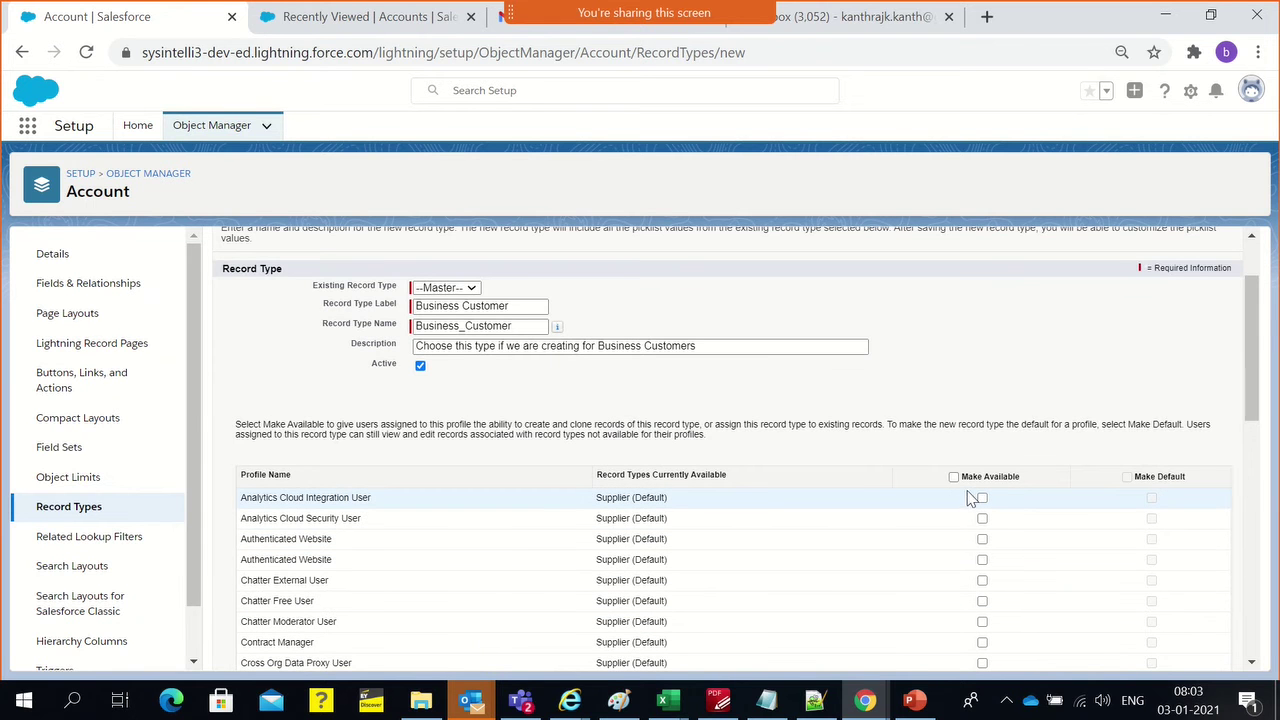
left_click(954, 477)
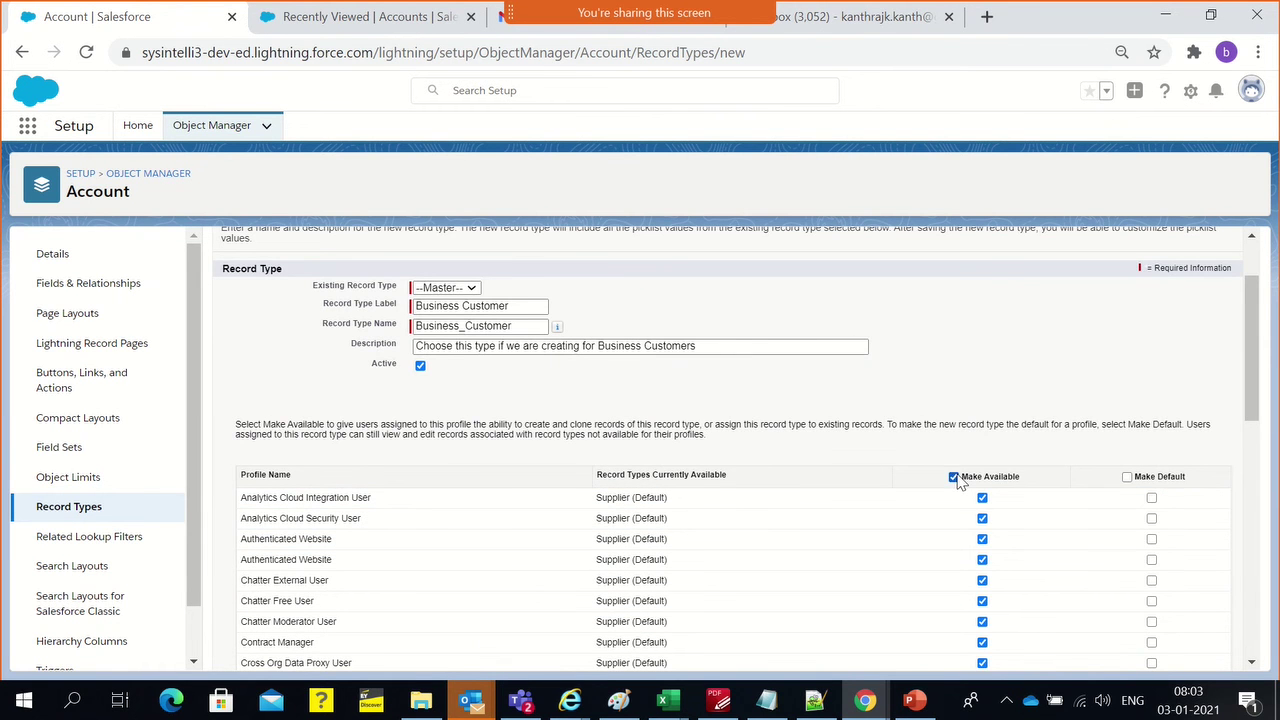
scroll(1017, 480, "down", 7)
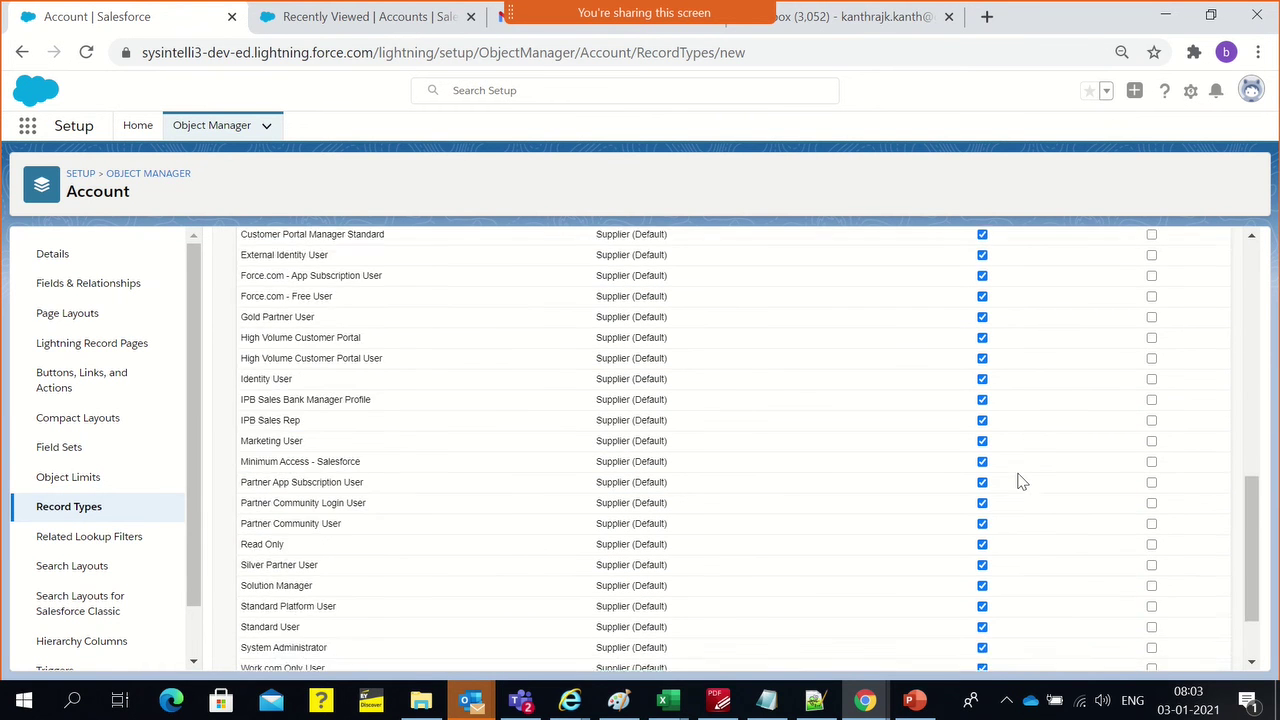
scroll(1020, 481, "up", 7)
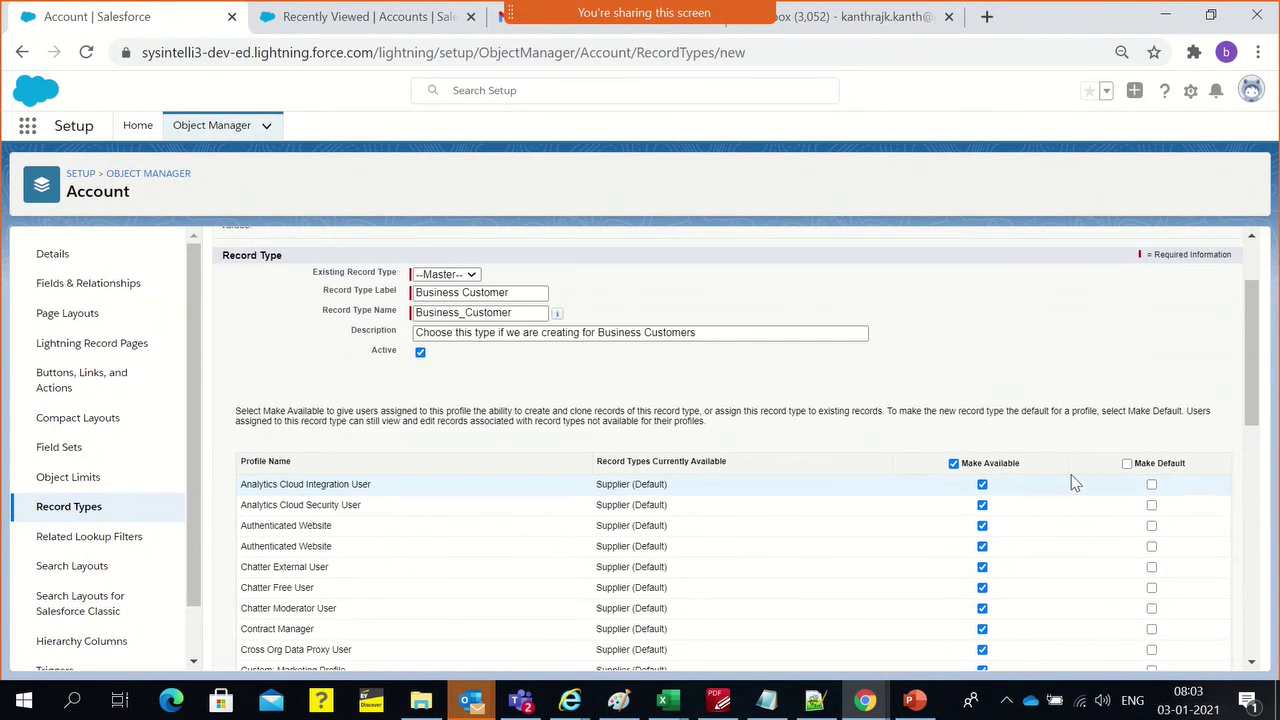
left_click(1127, 465)
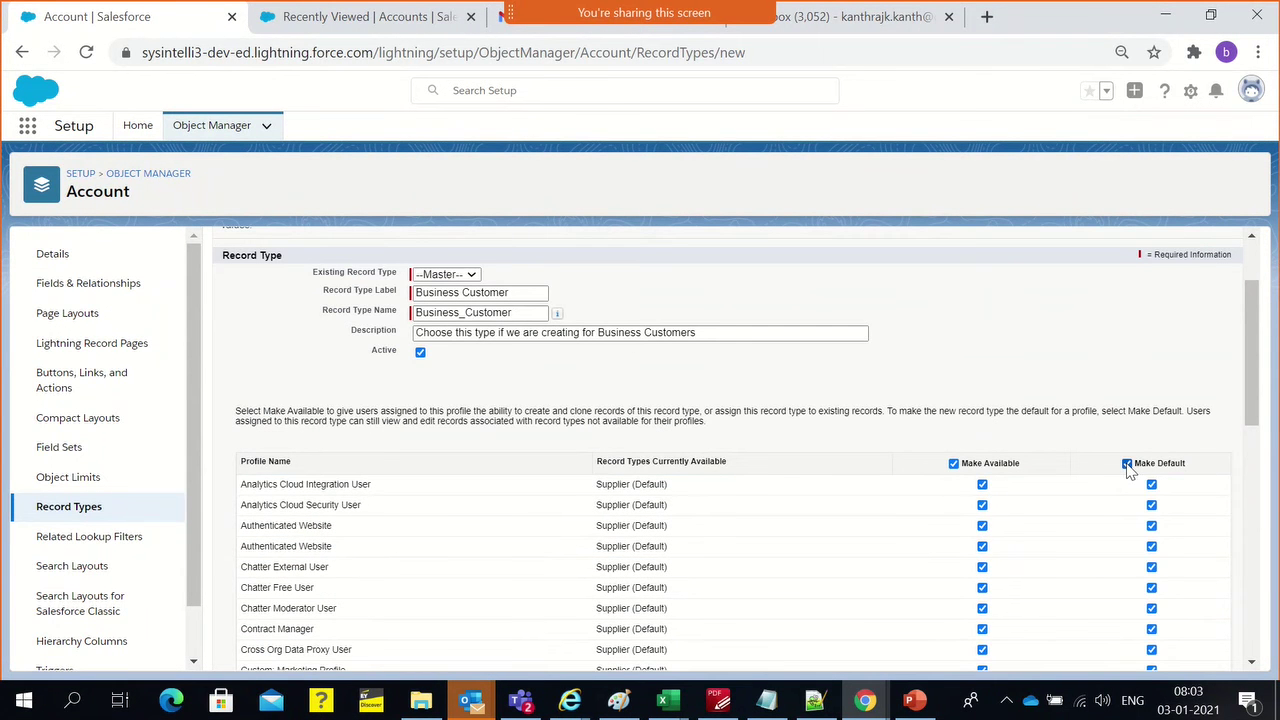
left_click(1127, 464)
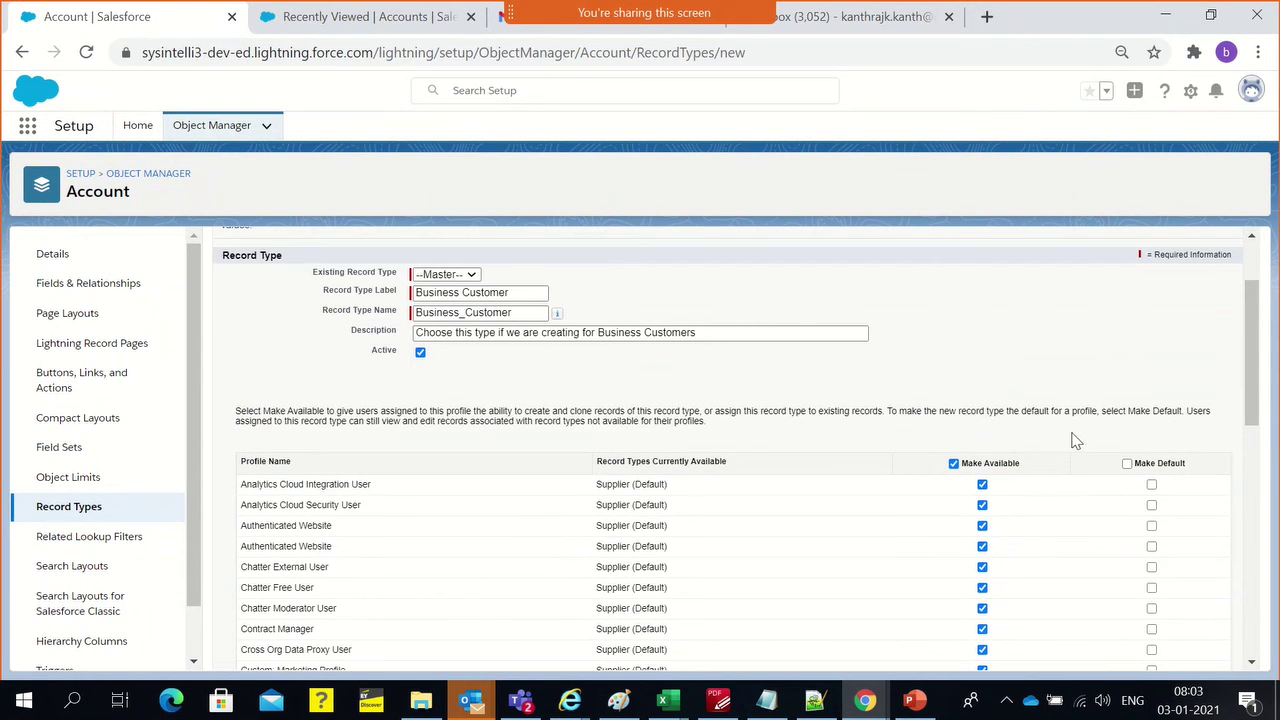
scroll(1014, 449, "down", 5)
scroll(1008, 402, "down", 3)
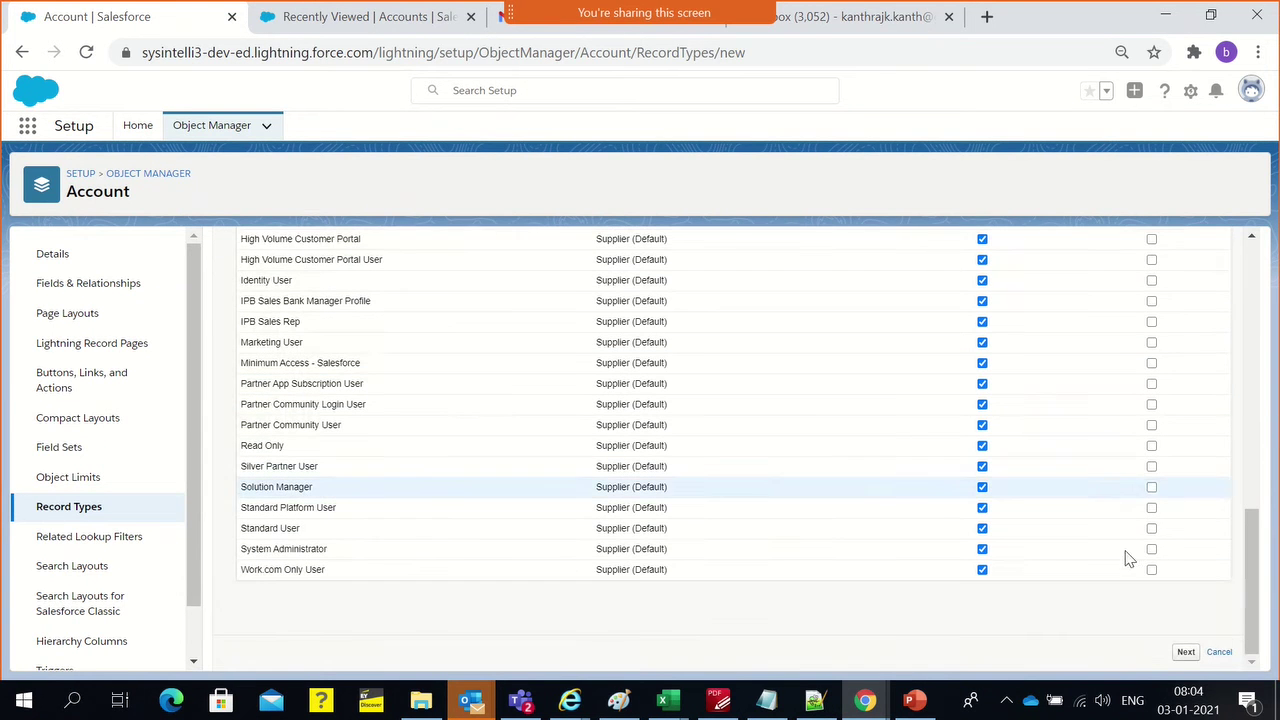
left_click(1183, 652)
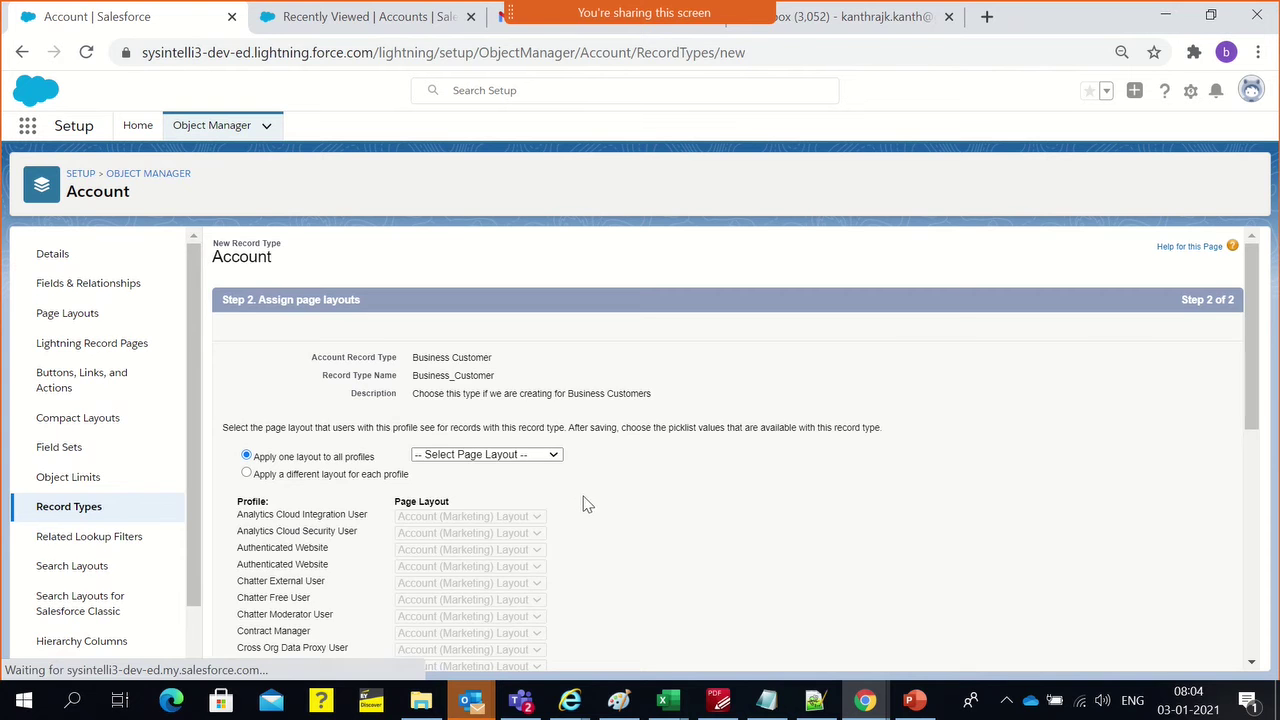
Apply the Business Customer layout to all profiles and save with Save & New
scroll(592, 495, "down", 2)
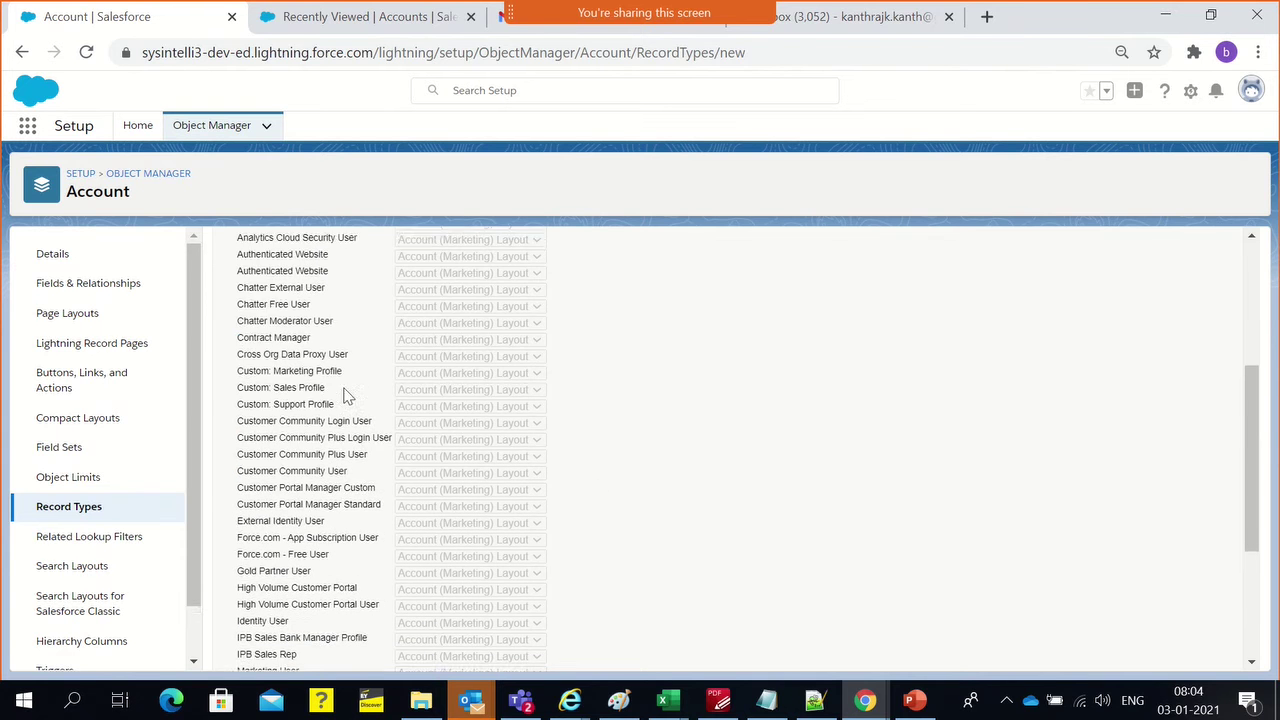
scroll(360, 393, "up", 1)
left_click(470, 356)
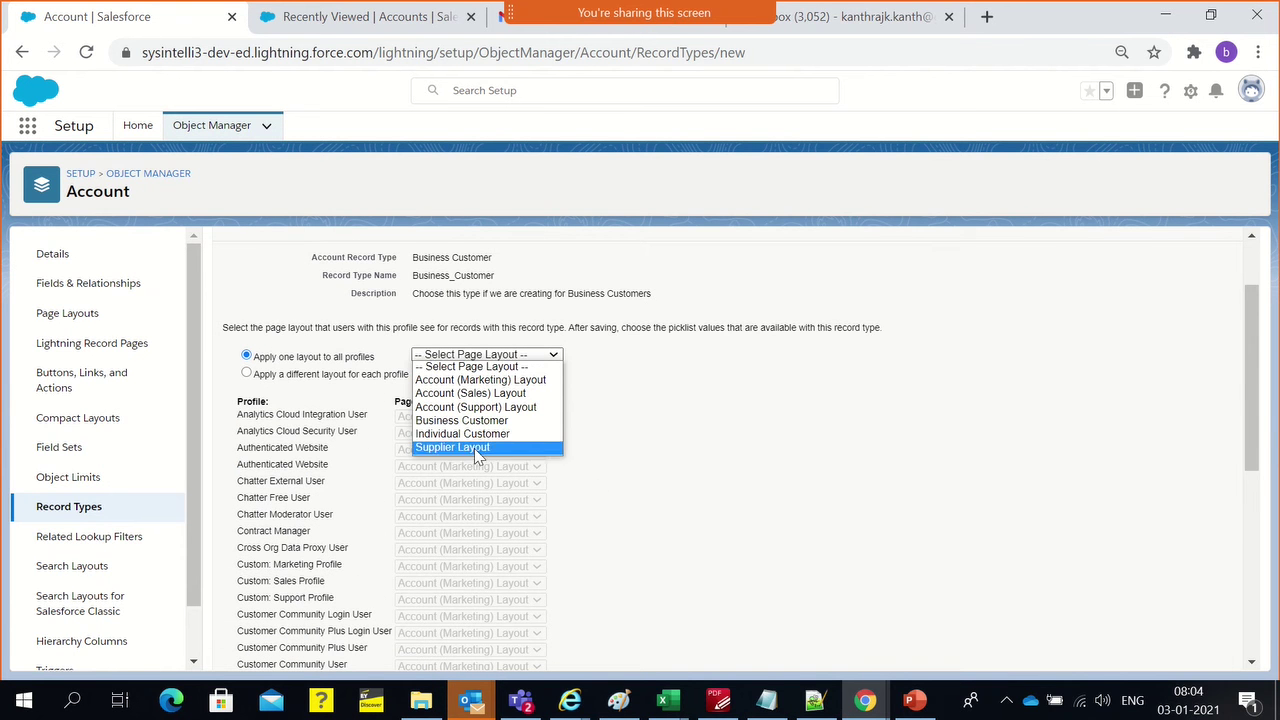
left_click(505, 420)
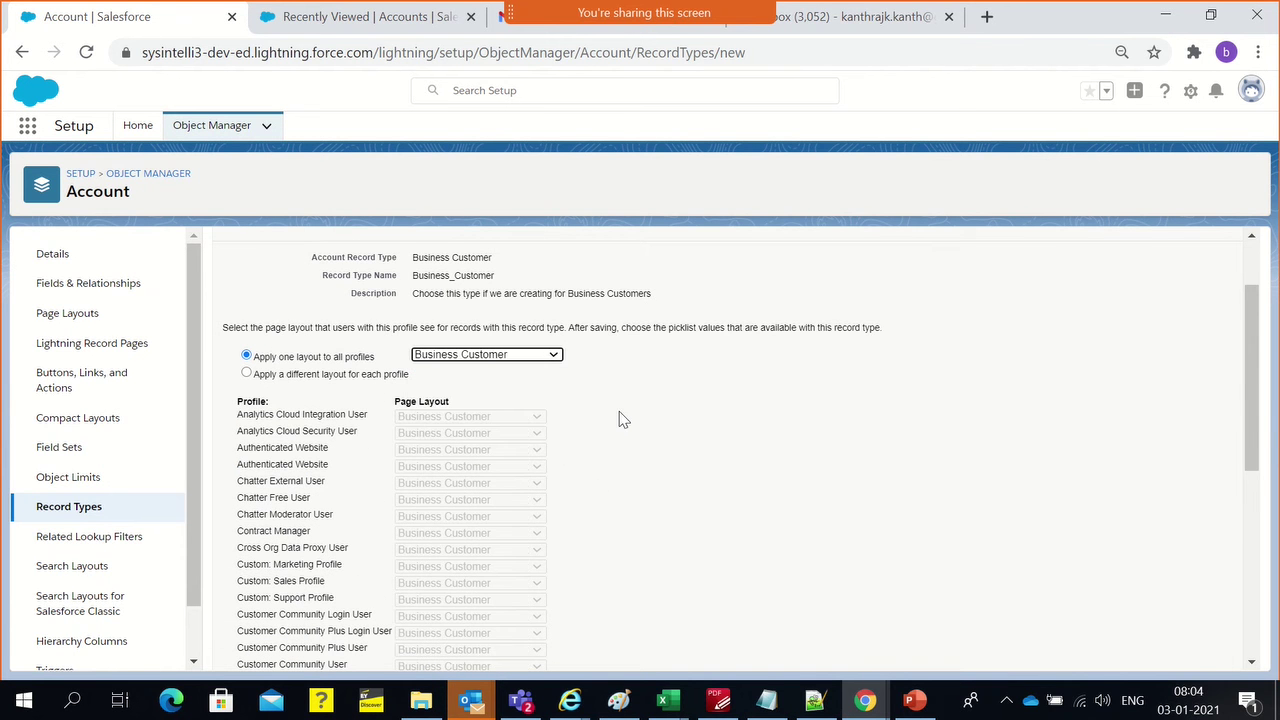
scroll(620, 420, "down", 5)
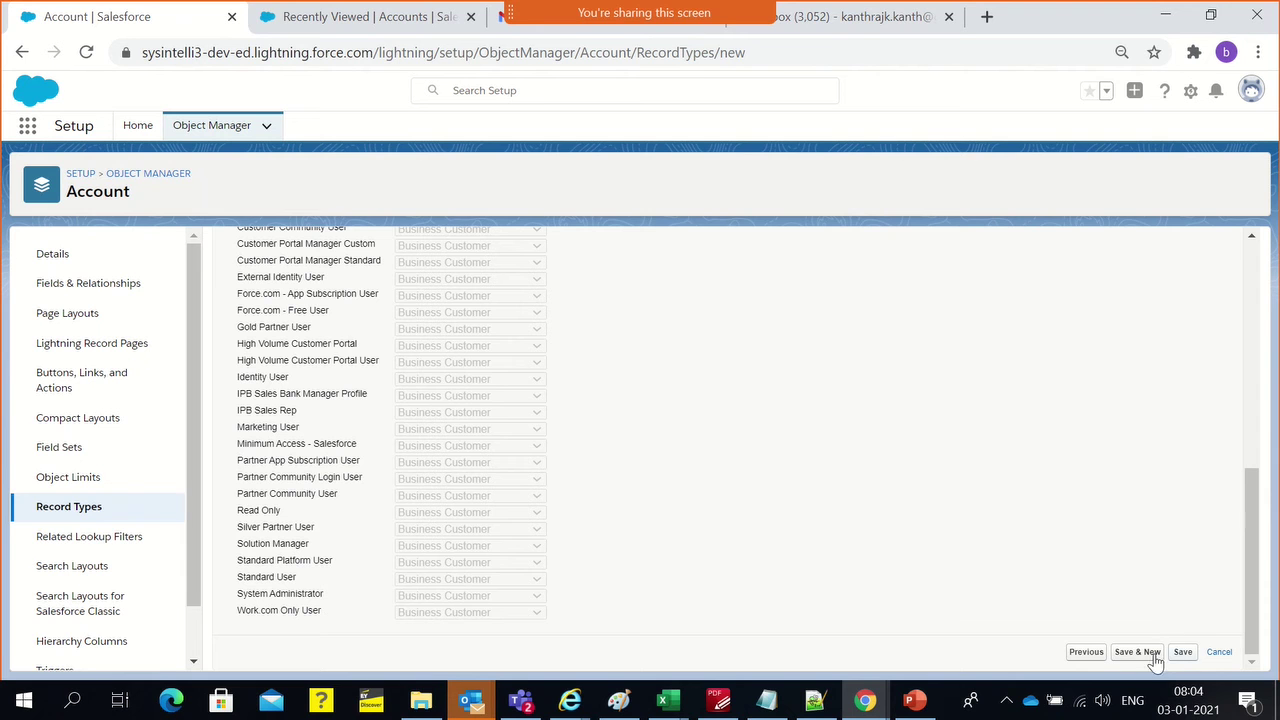
left_click(1150, 653)
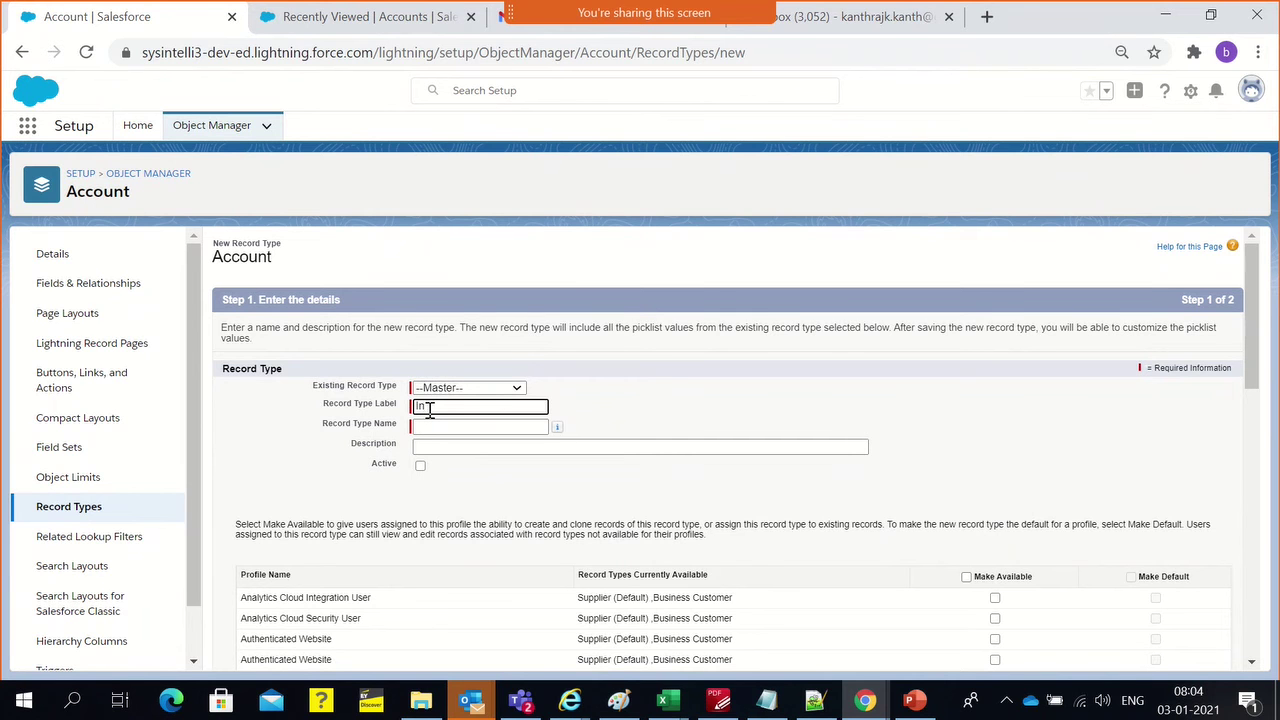
Enter the label Individual Customer so the name auto-fills as Individual_Customer
type("dividu")
key("BackSpace")
key("BackSpace")
left_click(651, 417)
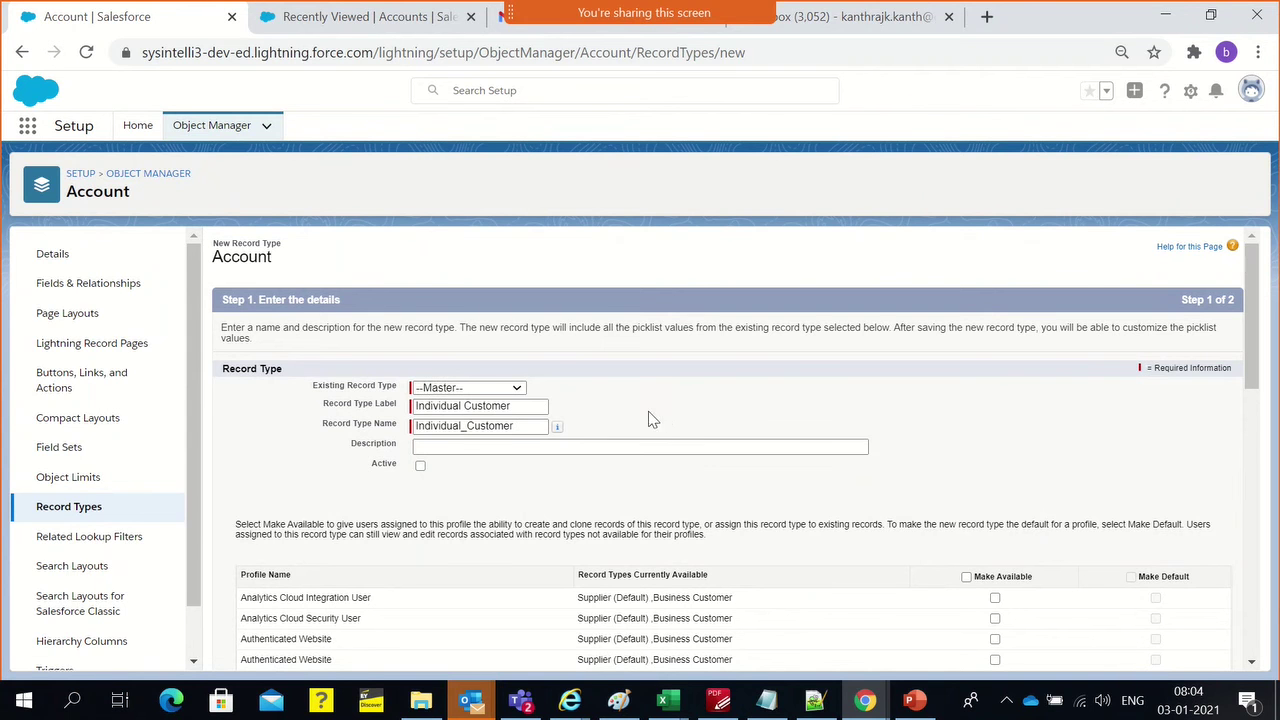
Tick Active and set the description 'Choose this type for Individual Customers'
left_click(464, 445)
left_click(420, 466)
left_click(432, 450)
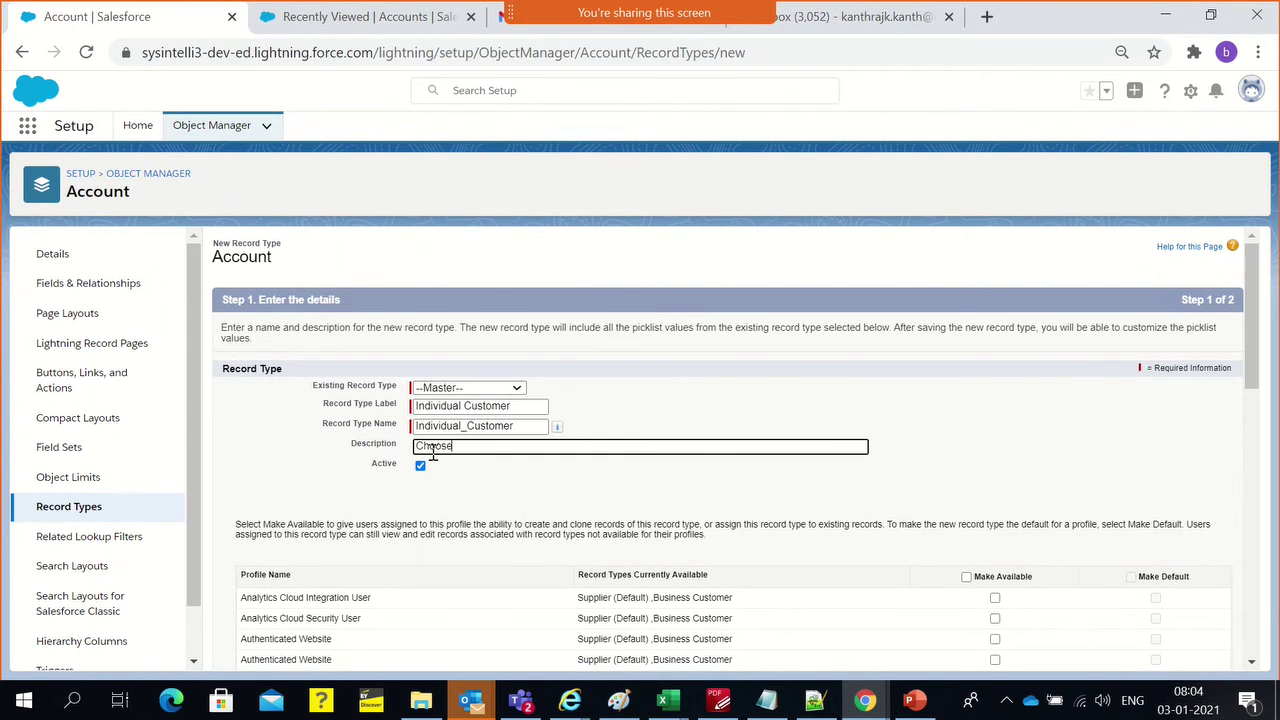
type("Choose this type for In")
triple_click(455, 406)
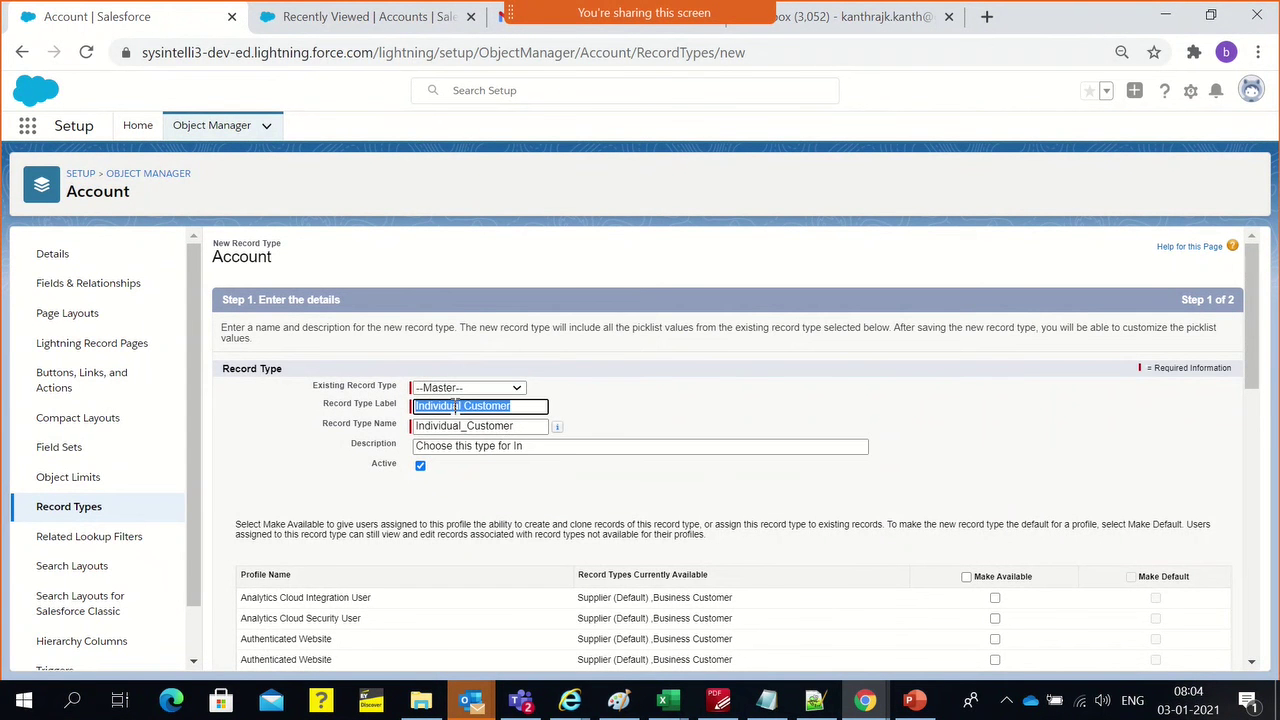
key("ctrl+c")
left_click(530, 447)
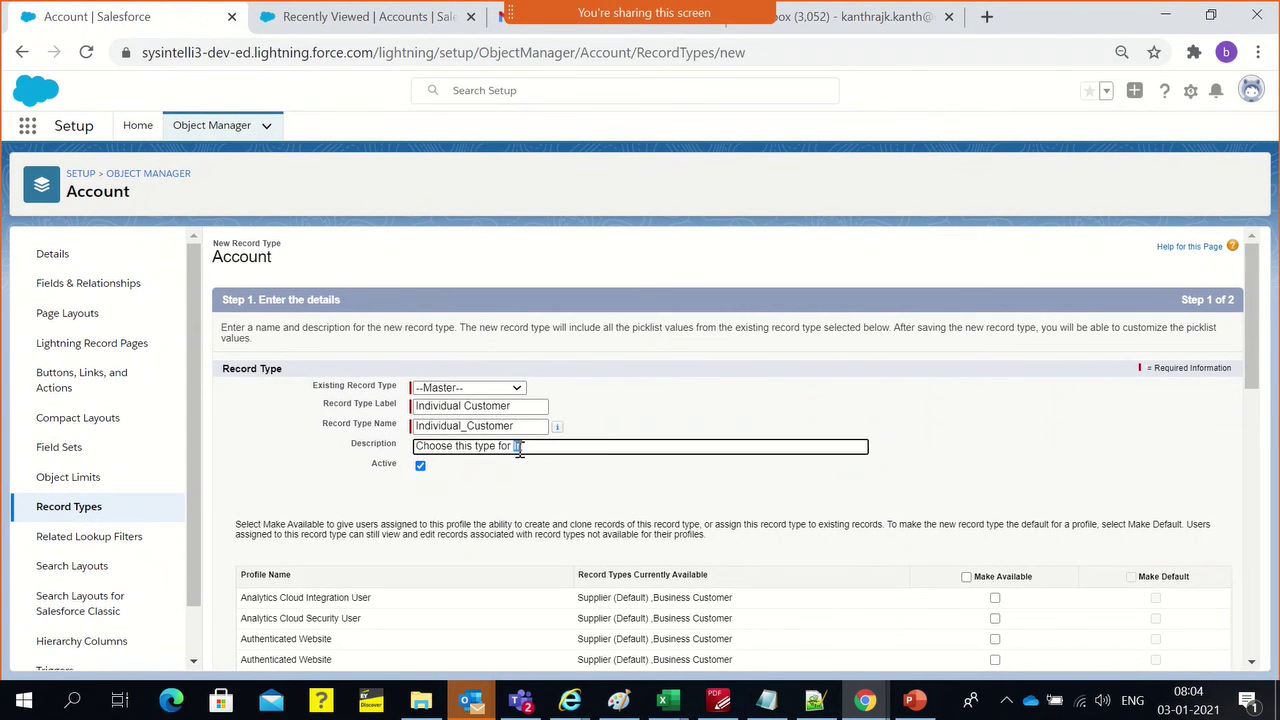
key("BackSpace")
key("BackSpace")
key("ctrl+v")
type("s")
left_click(766, 407)
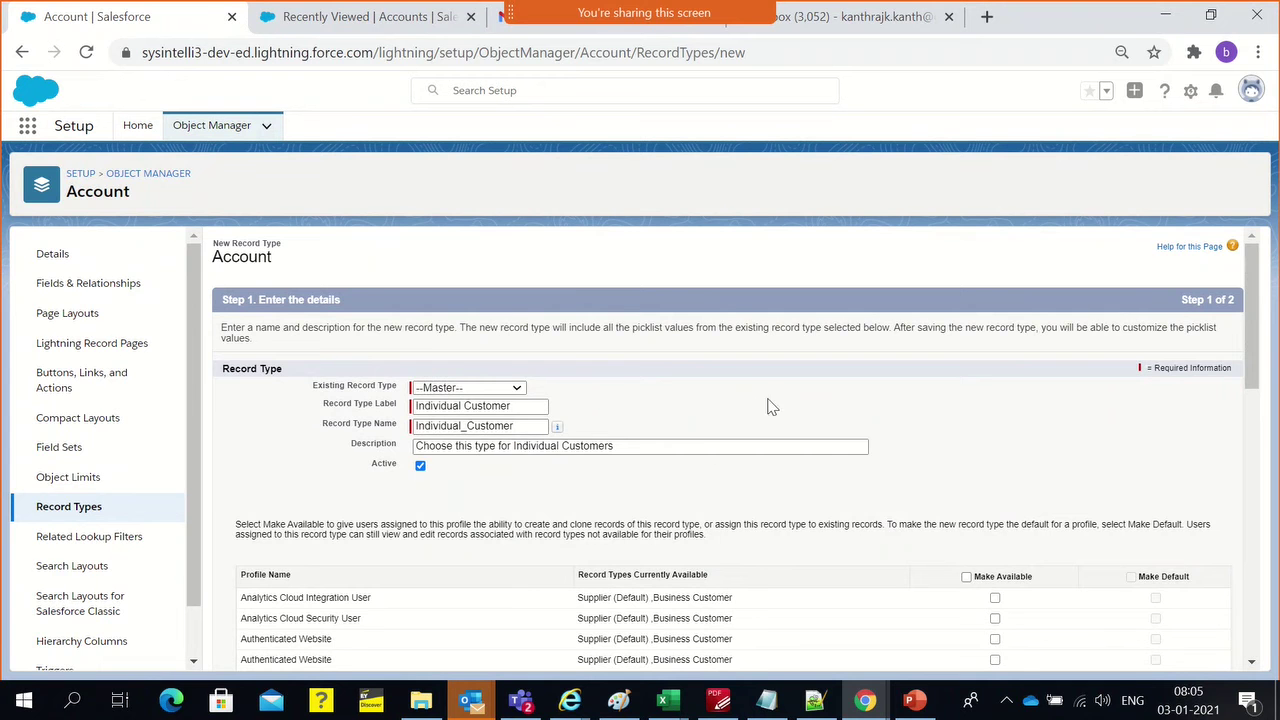
Make the Individual Customer record type available to all profiles
scroll(704, 489, "down", 2)
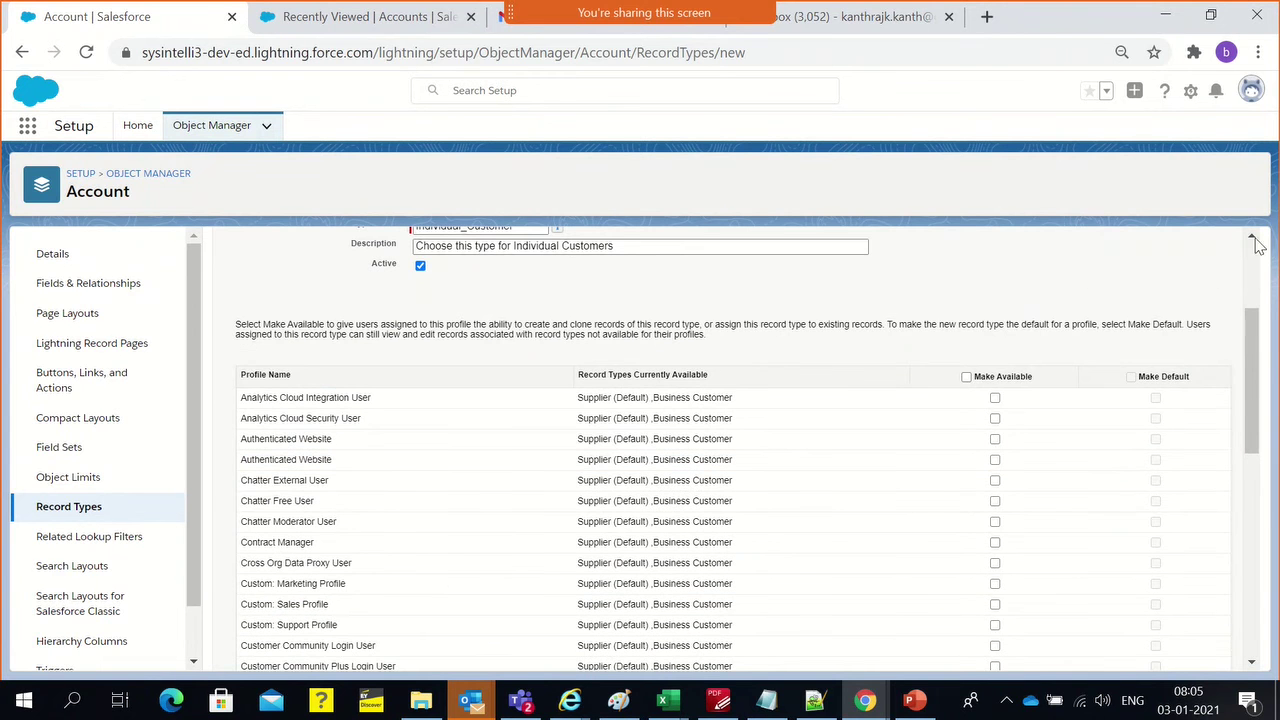
left_click(966, 376)
scroll(783, 370, "down", 6)
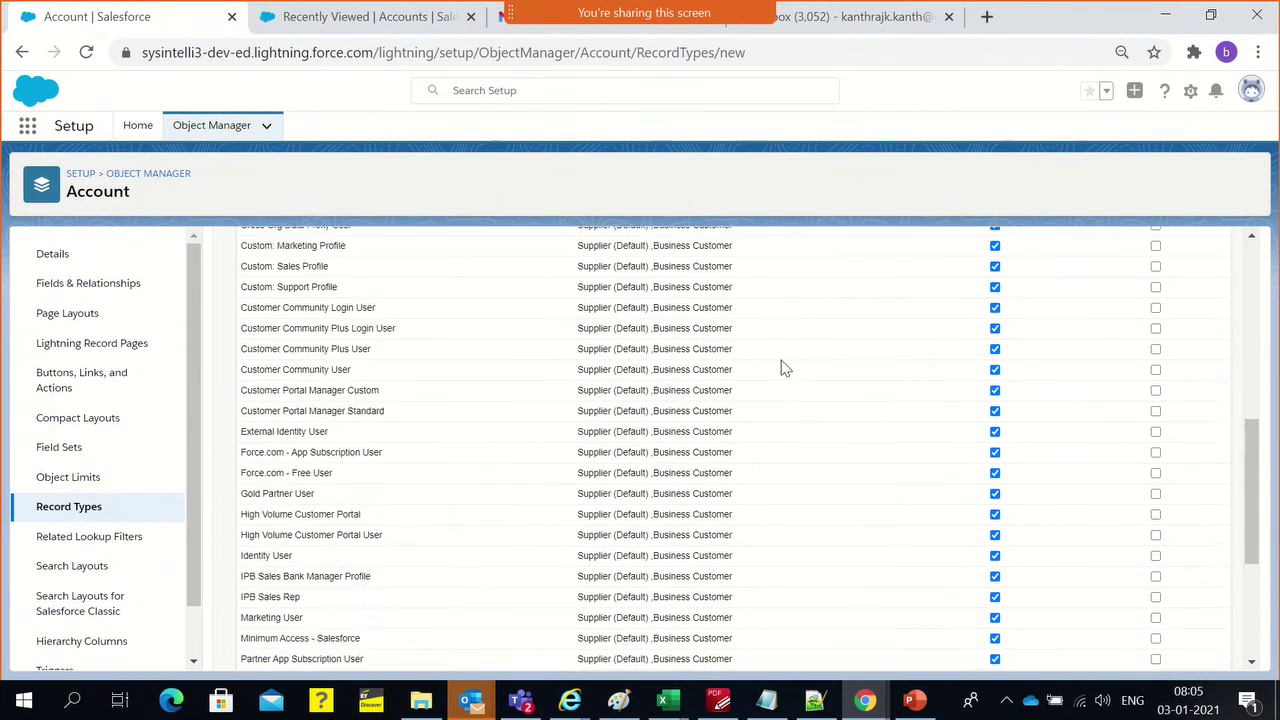
scroll(1068, 580, "up", 8)
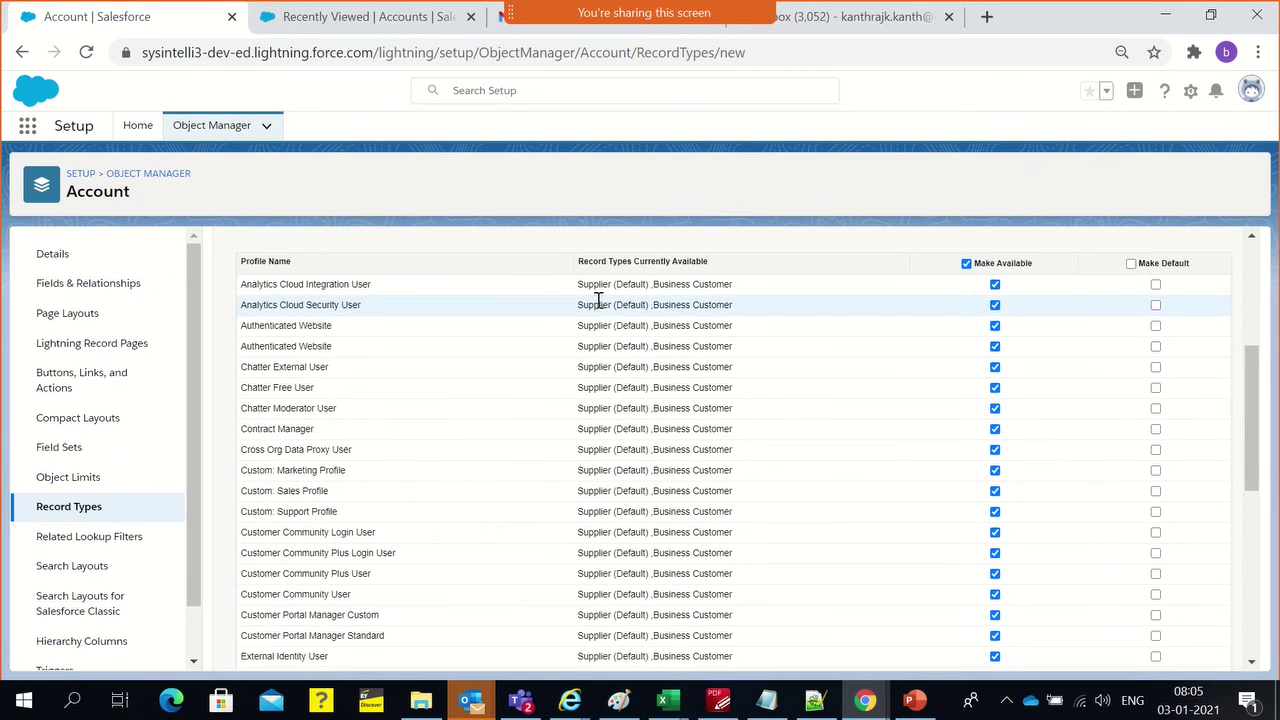
scroll(597, 300, "up", 3)
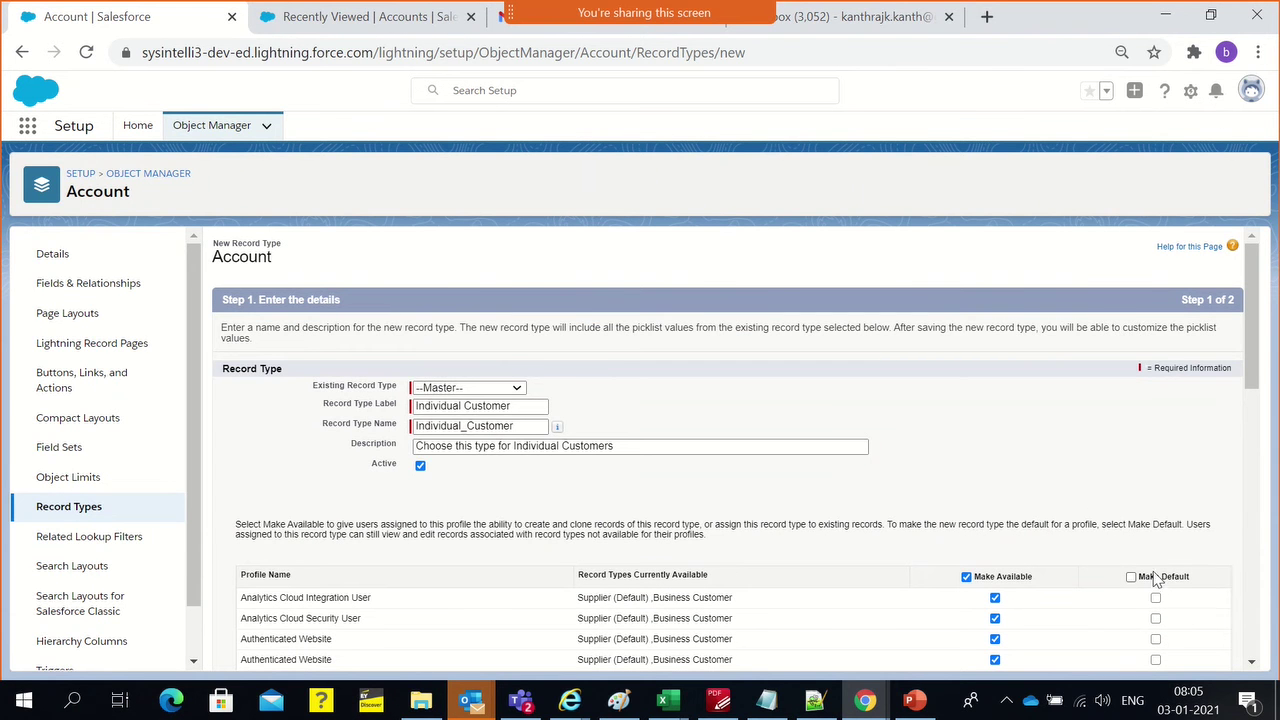
scroll(900, 440, "down", 2)
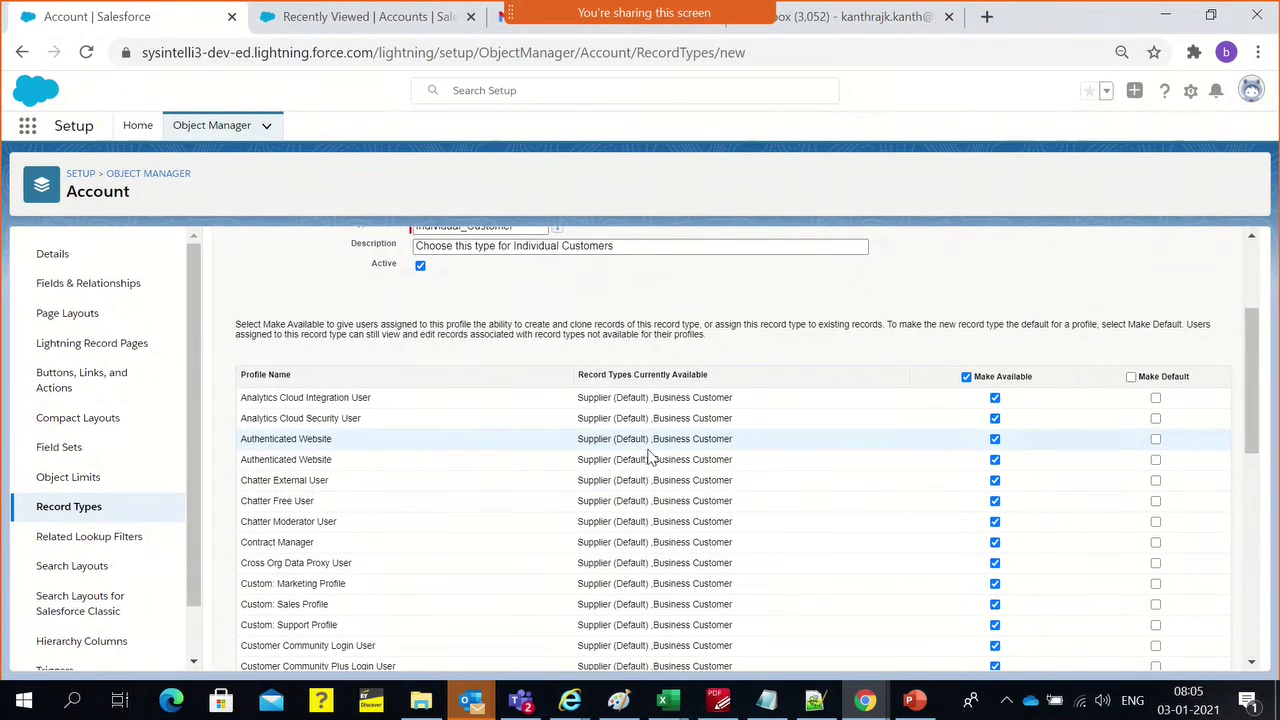
scroll(465, 460, "down", 4)
scroll(455, 470, "down", 2)
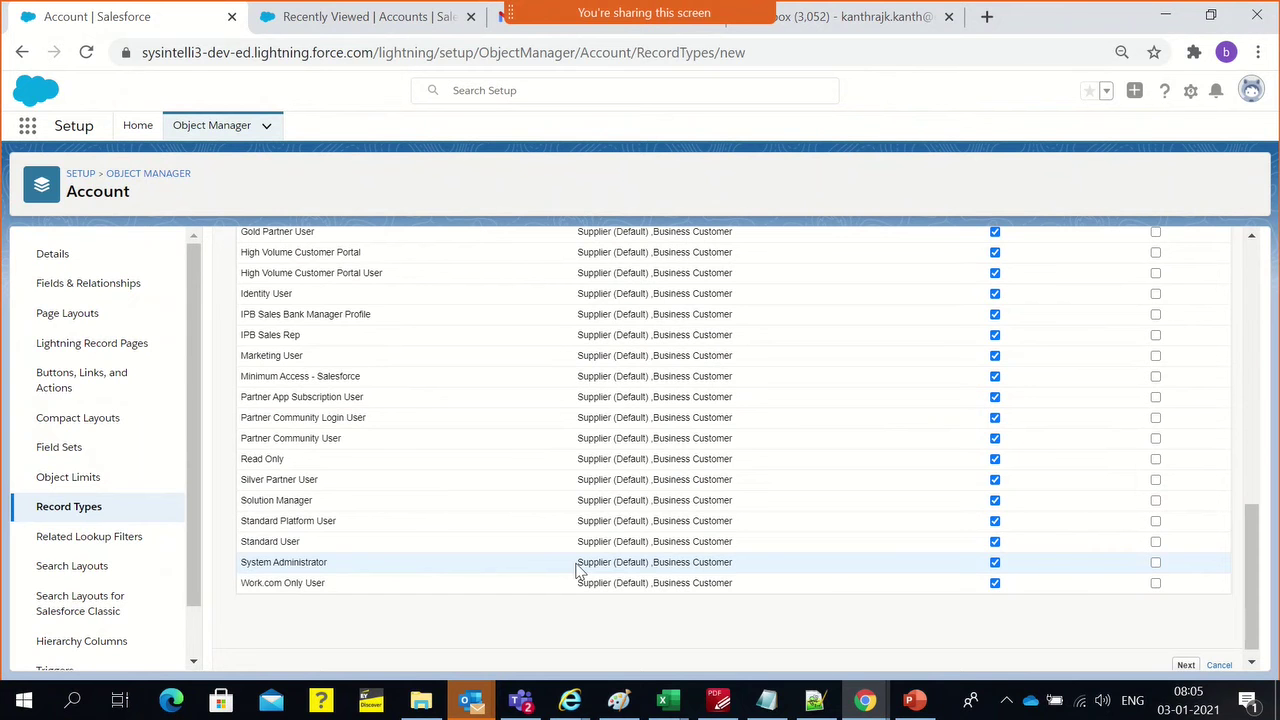
left_click_drag(577, 563, 738, 563)
scroll(790, 467, "up", 5)
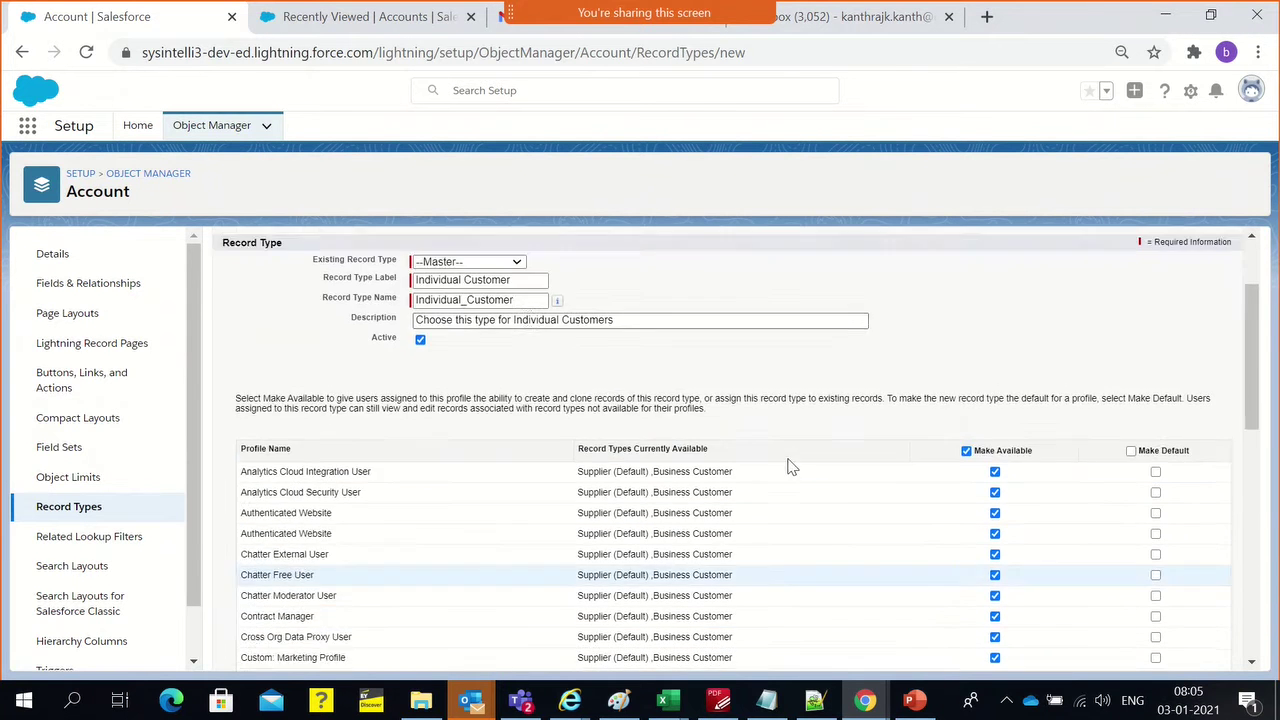
scroll(790, 467, "up", 2)
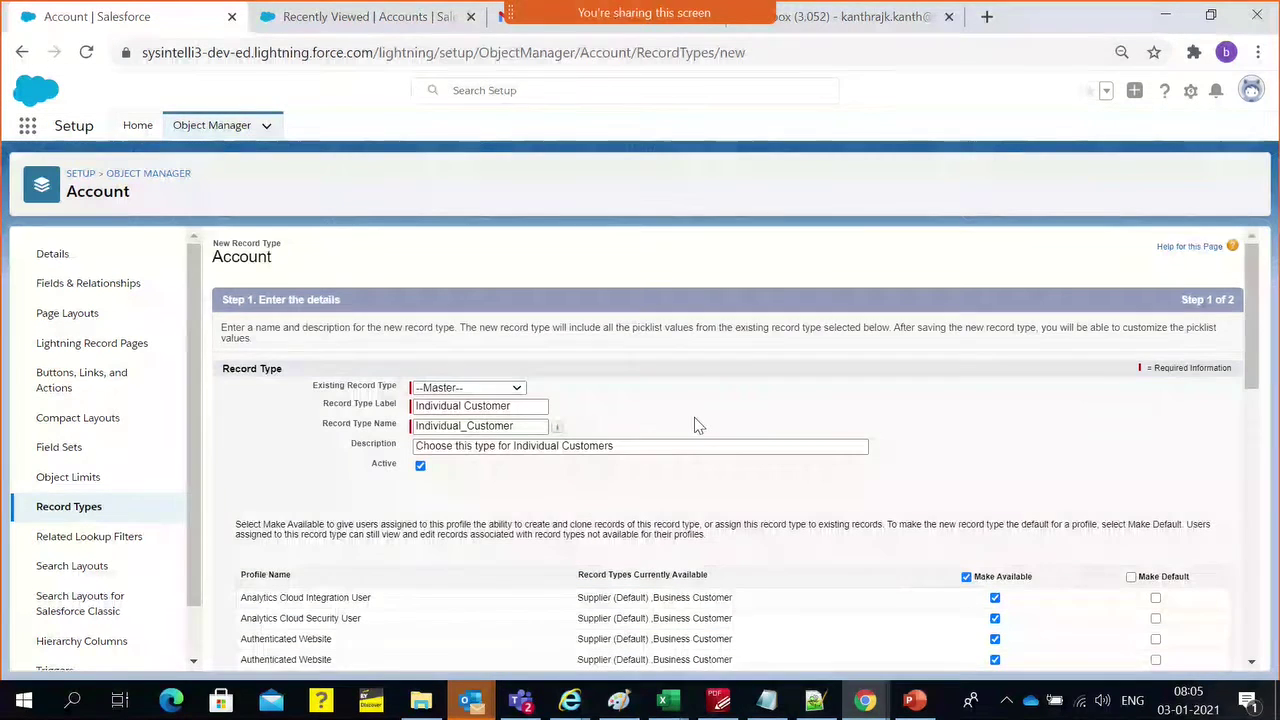
scroll(893, 546, "down", 4)
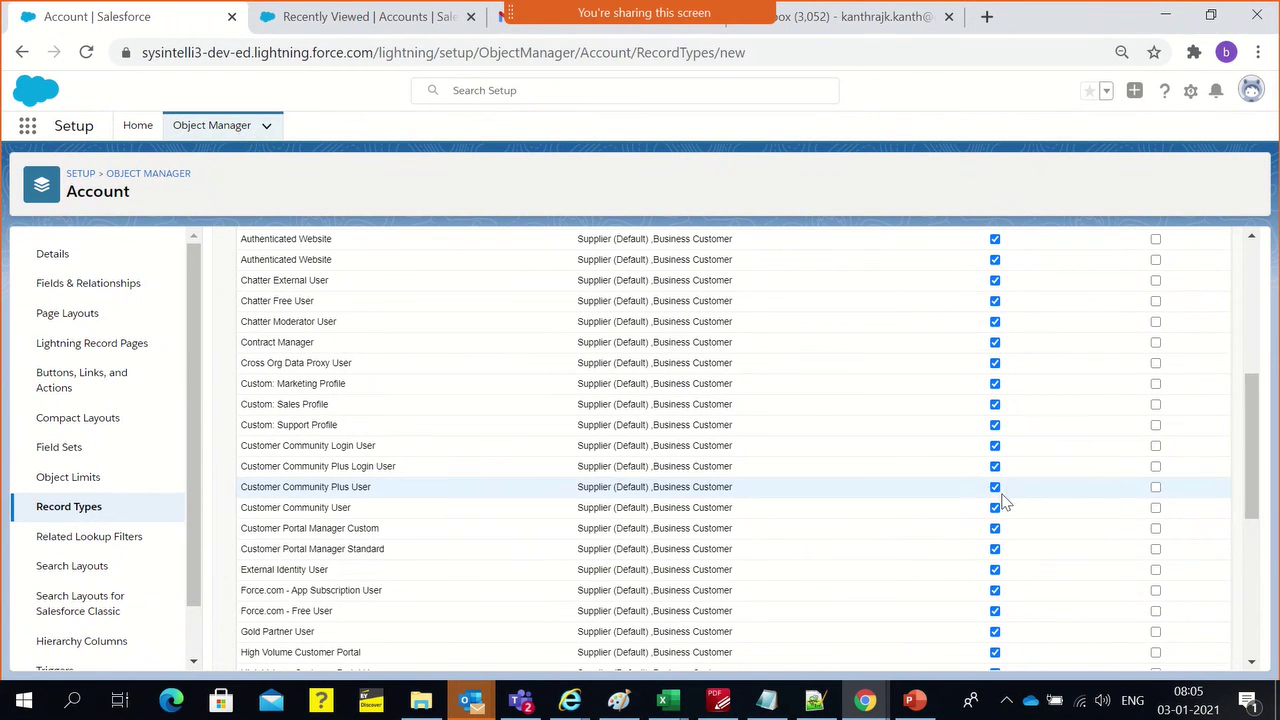
Exclude only the Identity User profile, keeping Customer Community Plus User, and continue
left_click(996, 488)
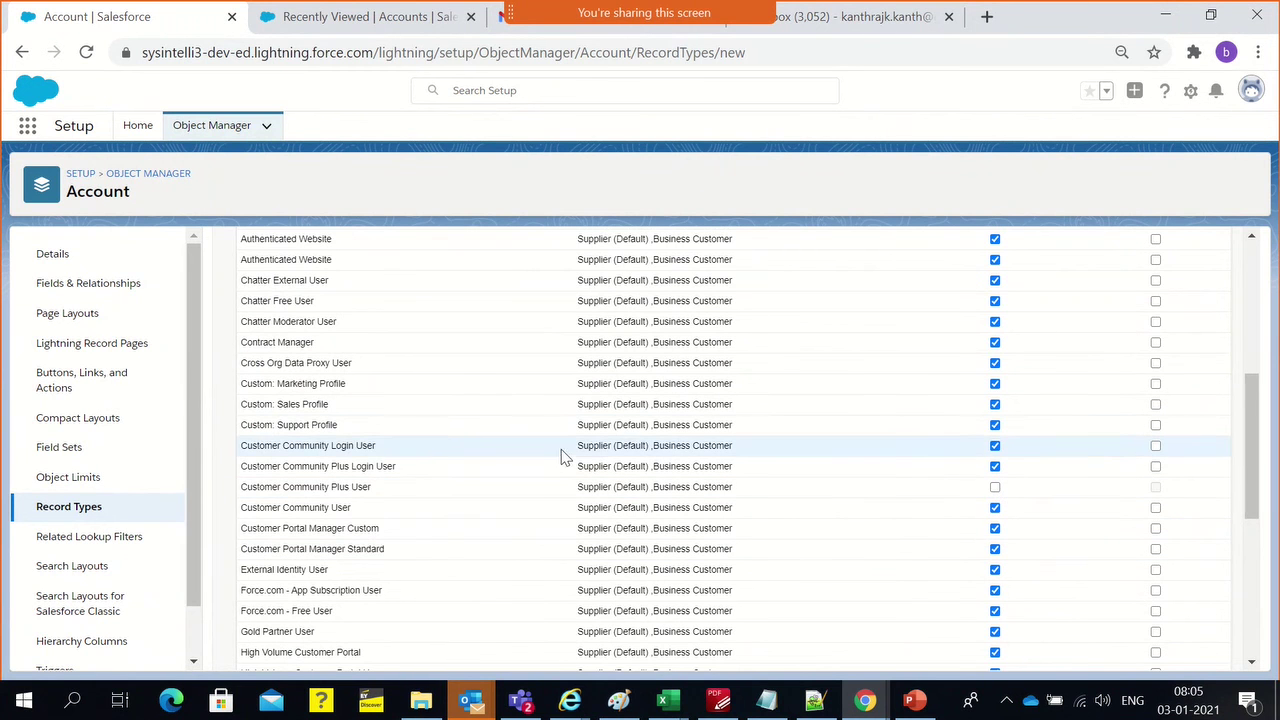
left_click_drag(677, 508, 737, 491)
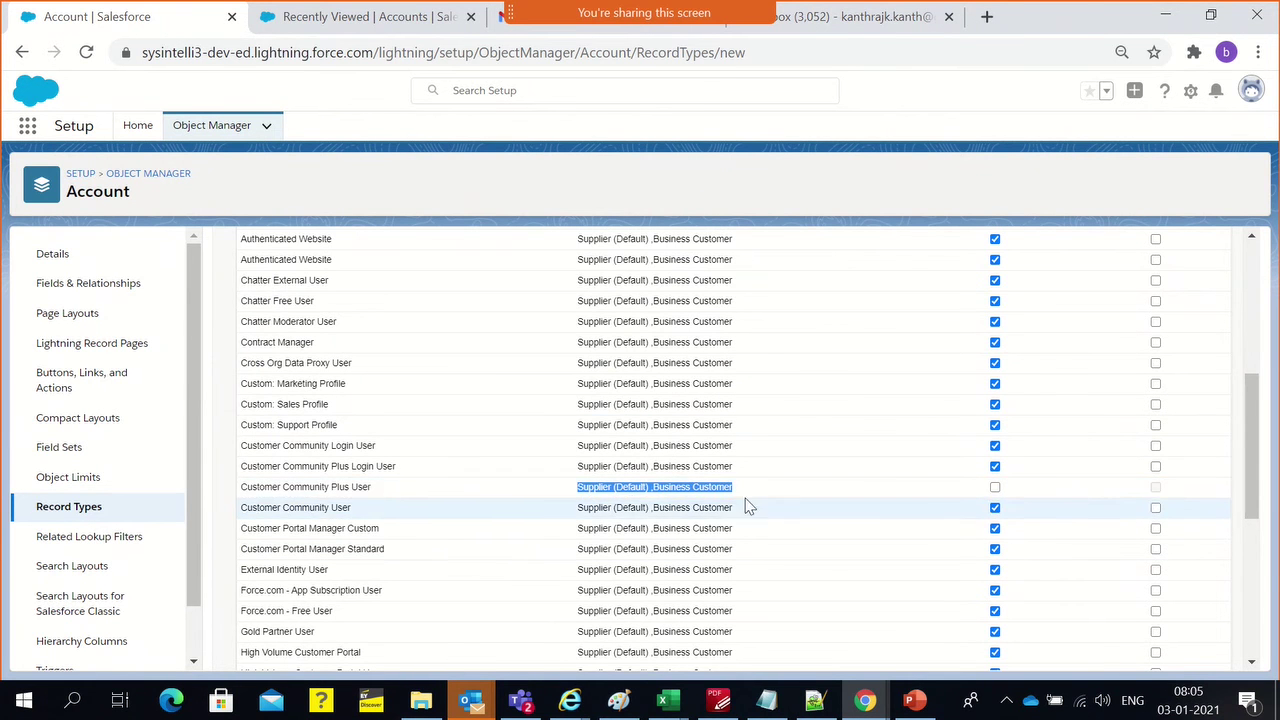
scroll(374, 260, "down", 1)
scroll(461, 322, "up", 3)
scroll(461, 322, "up", 2)
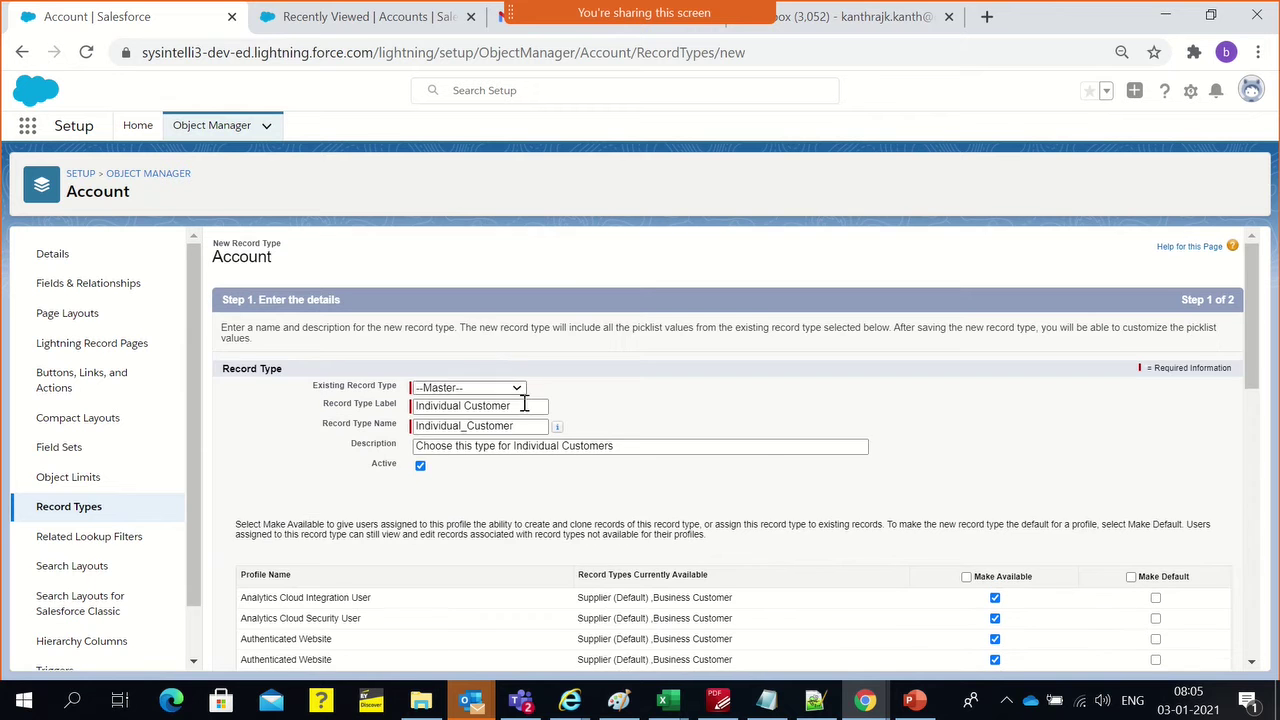
scroll(714, 423, "down", 5)
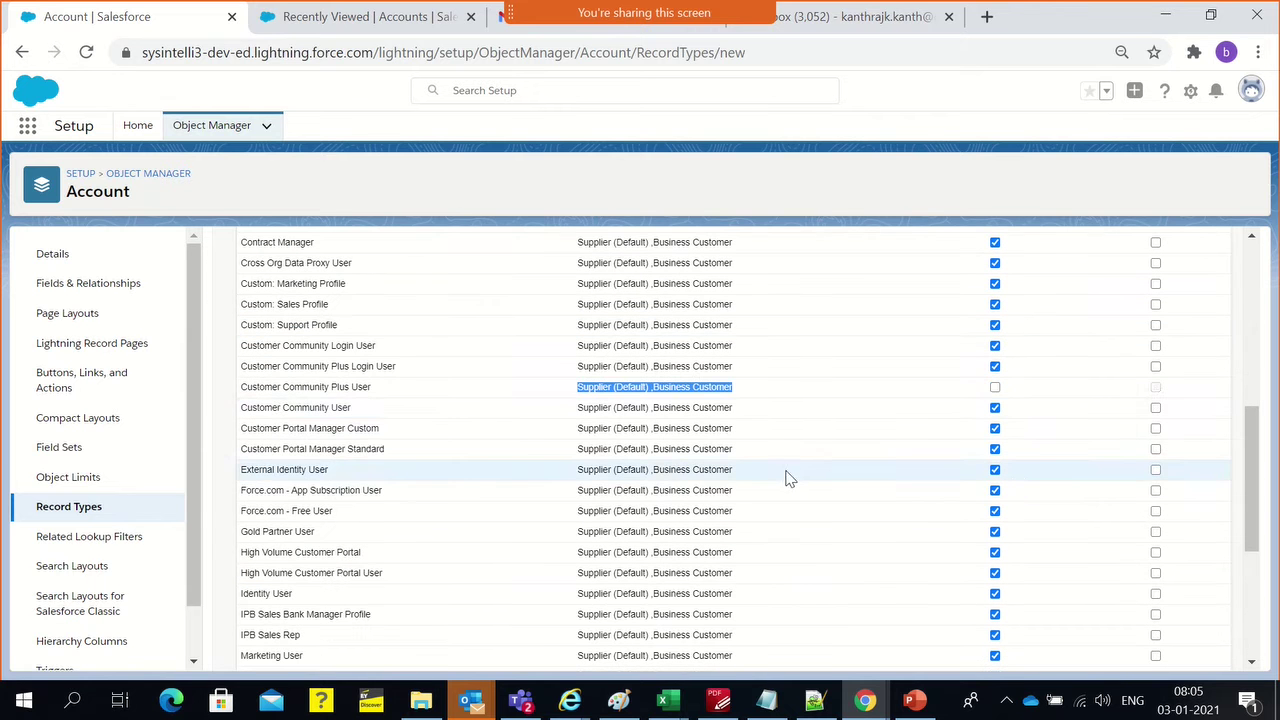
left_click(996, 389)
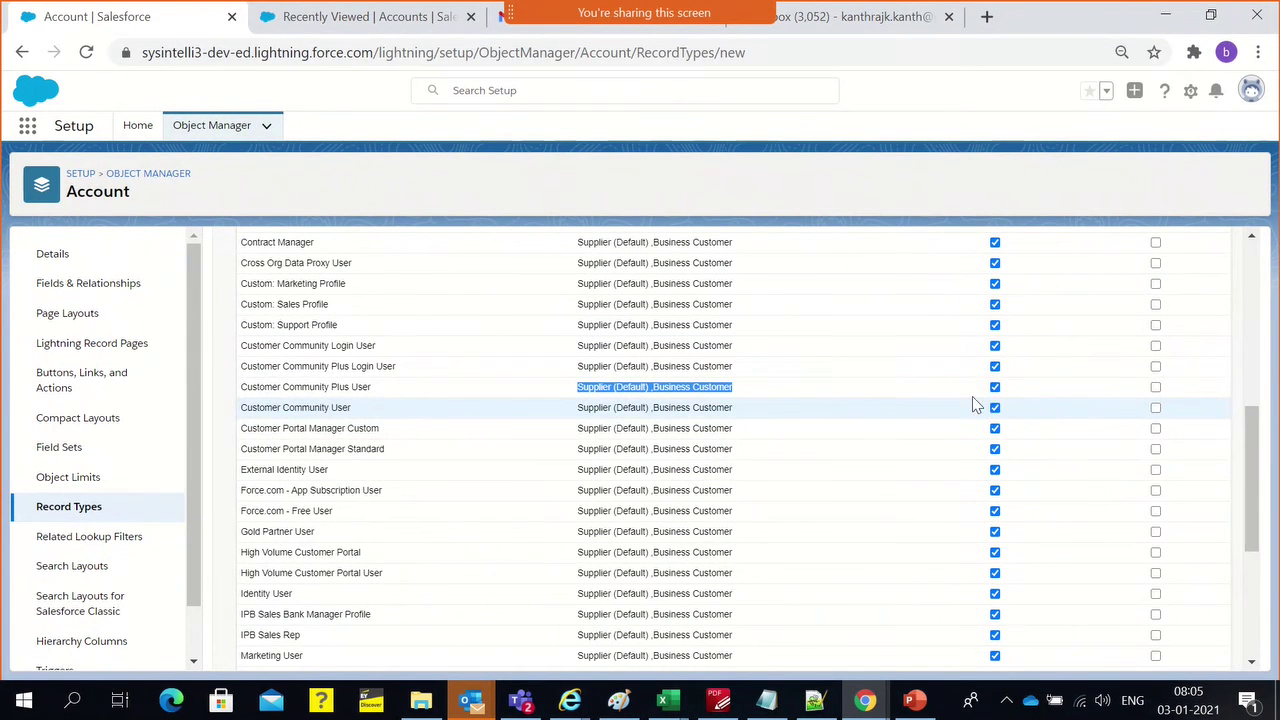
scroll(420, 463, "down", 2)
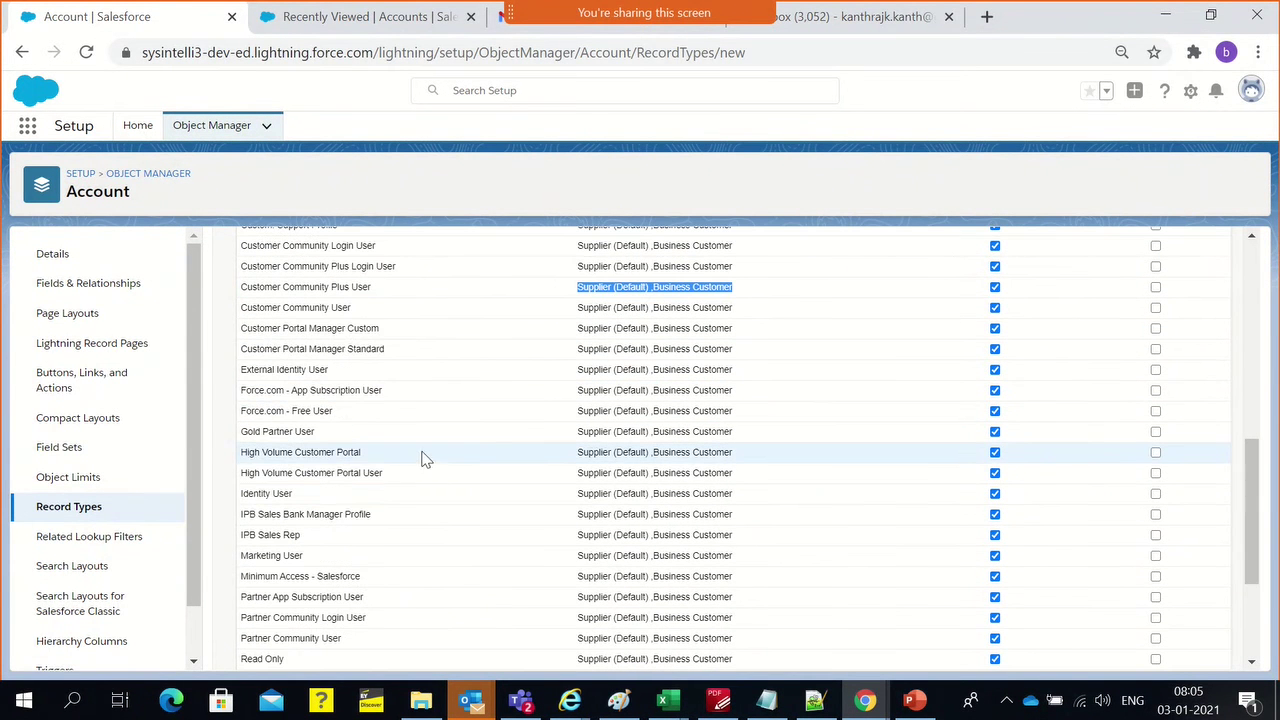
left_click(993, 494)
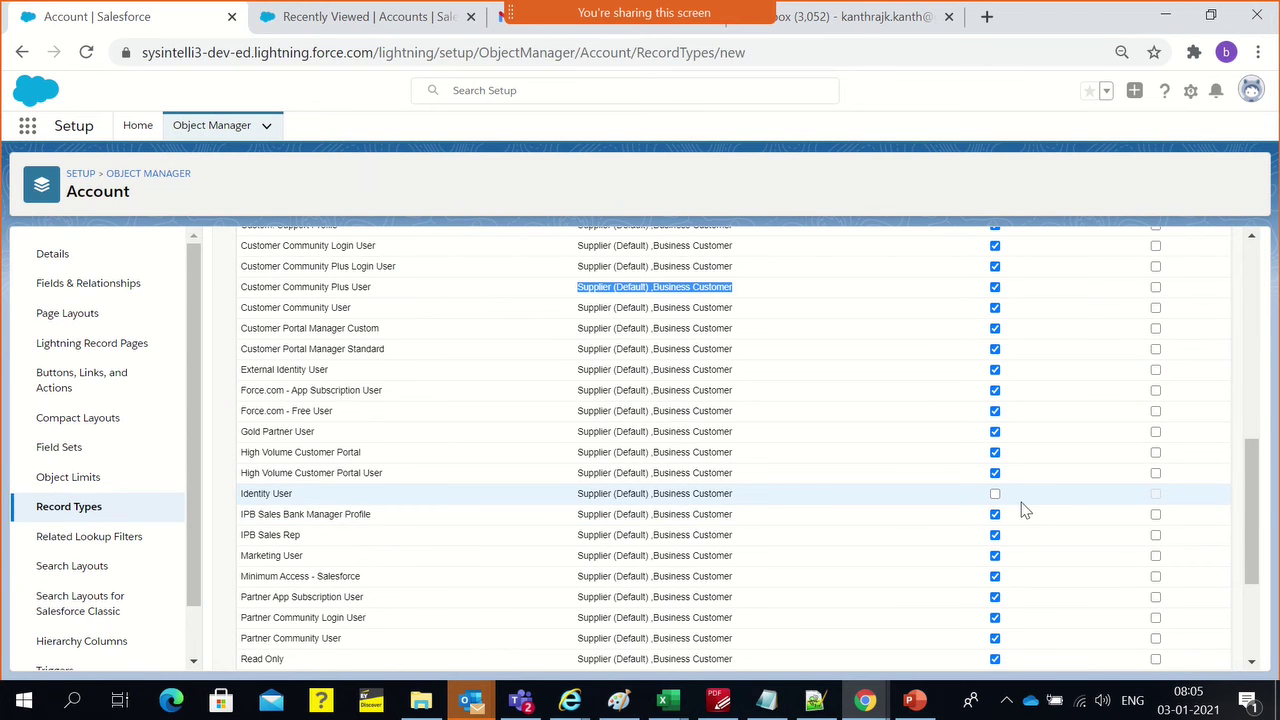
scroll(1143, 611, "down", 3)
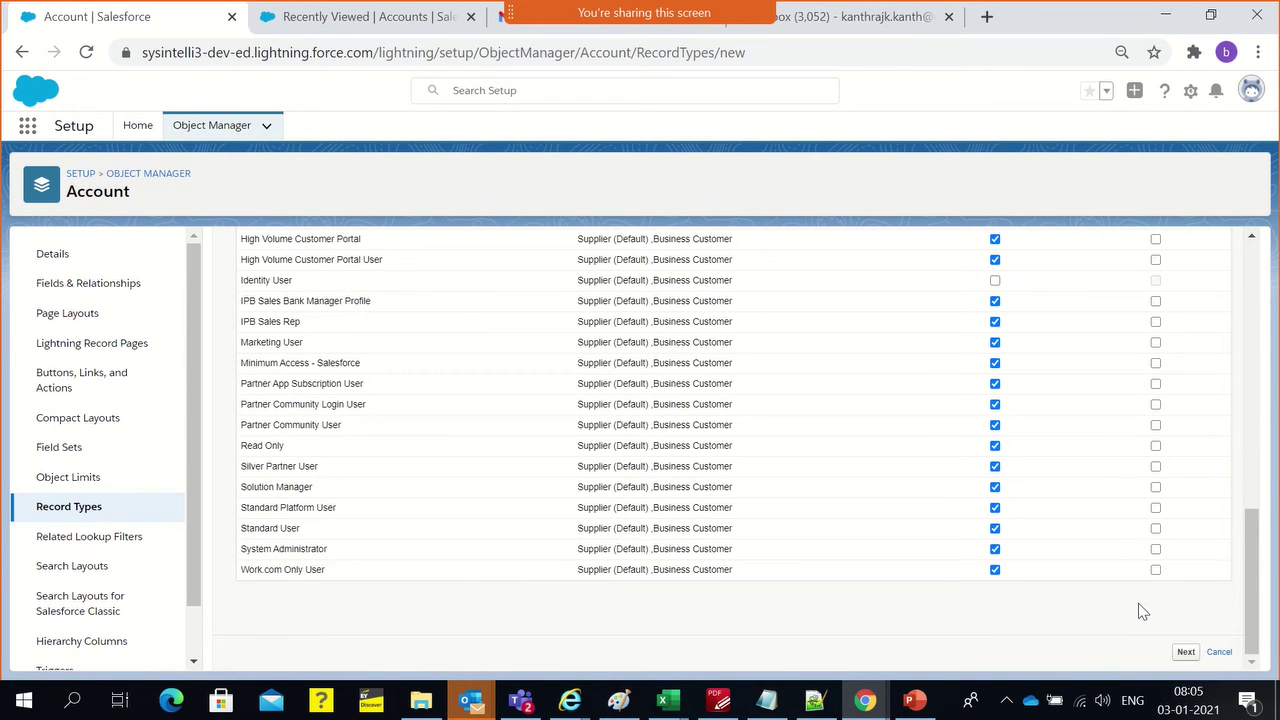
left_click(1185, 652)
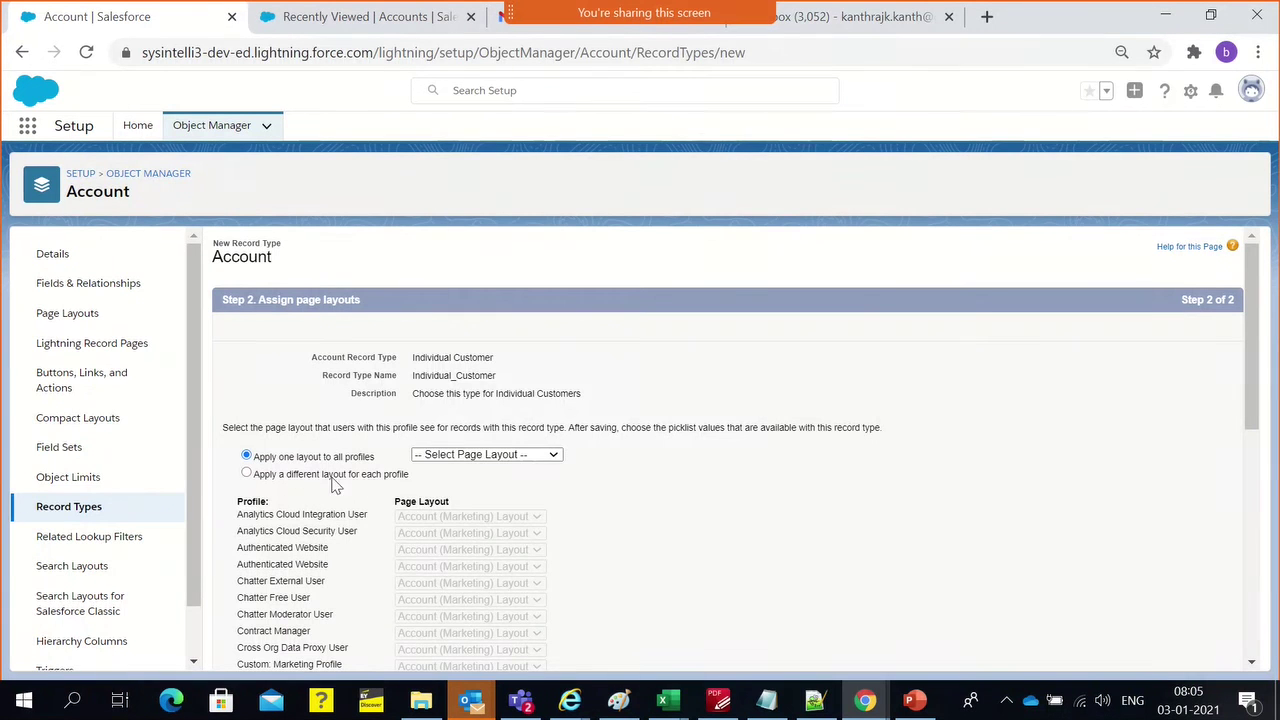
Apply the Individual Customer page layout to all profiles and save the record type
double_click(425, 377)
left_click(457, 457)
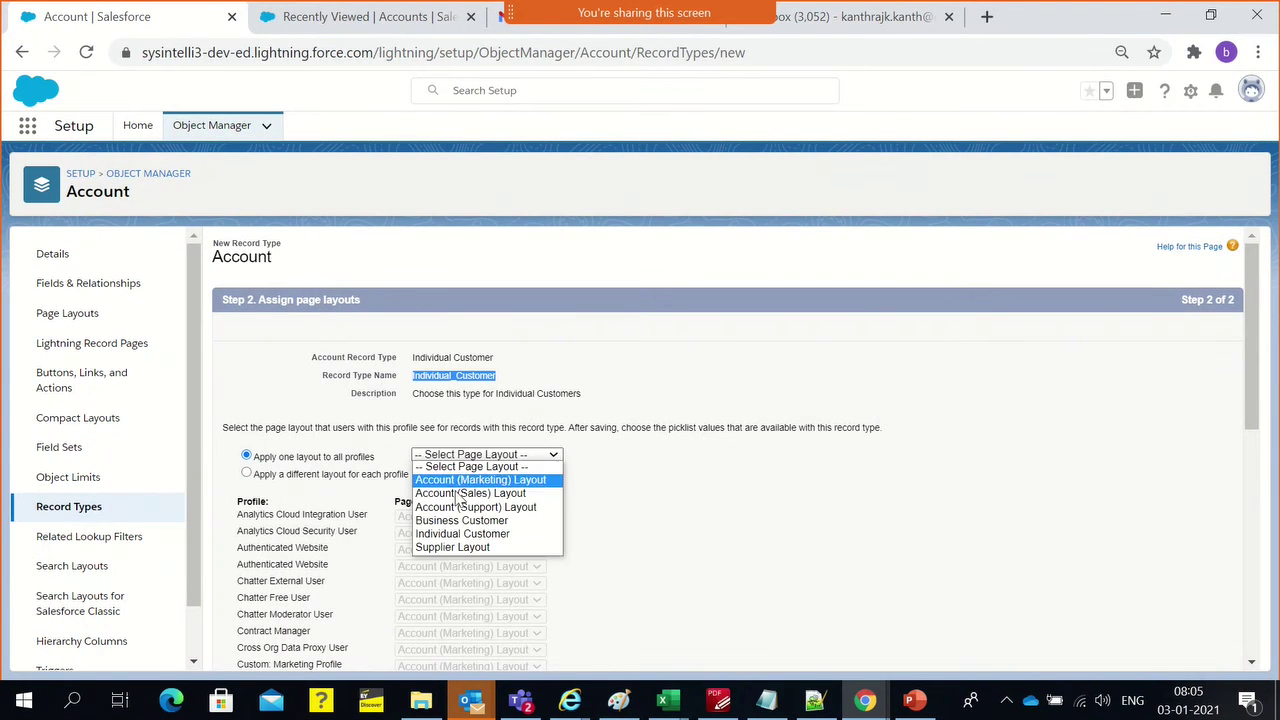
left_click(458, 534)
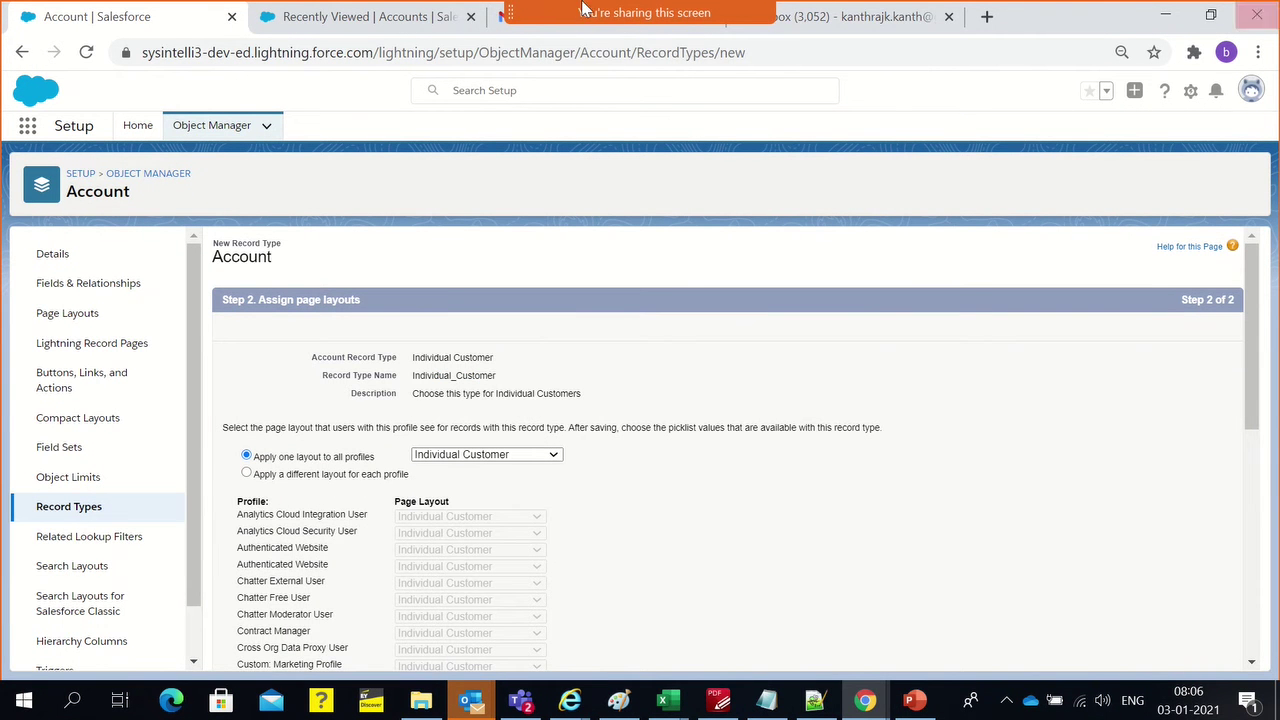
scroll(528, 449, "down", 5)
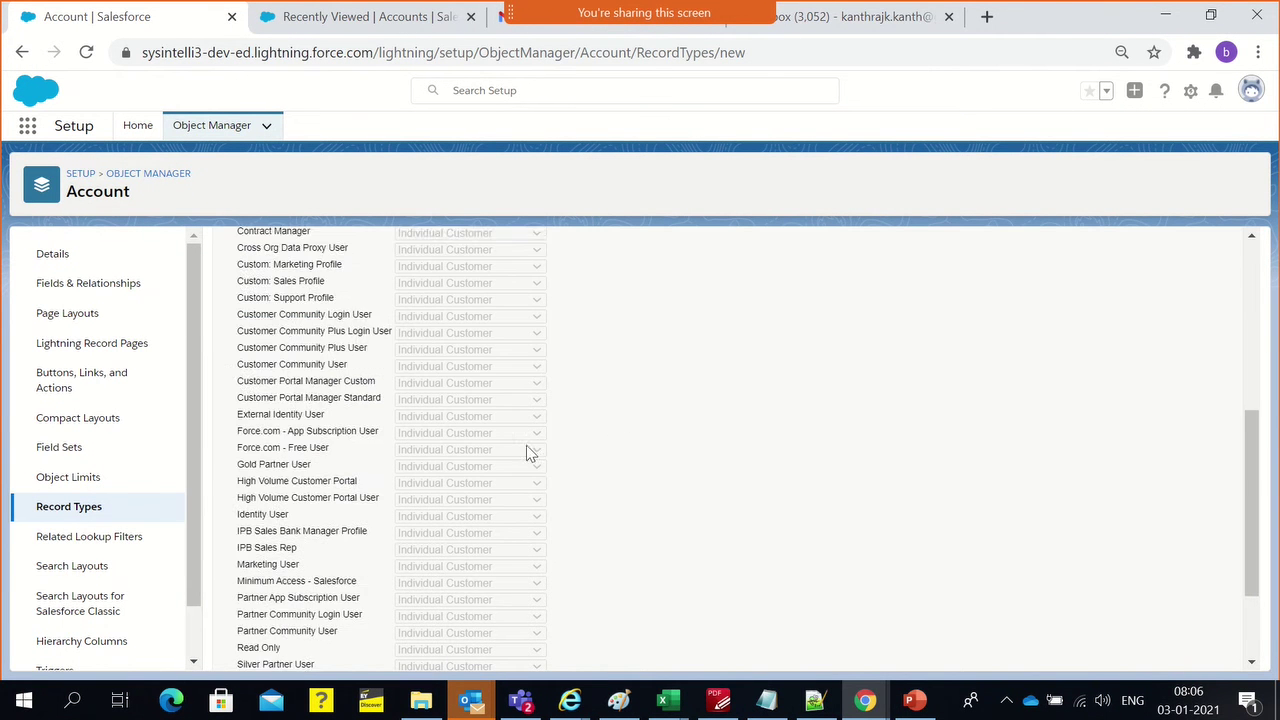
scroll(470, 528, "up", 3)
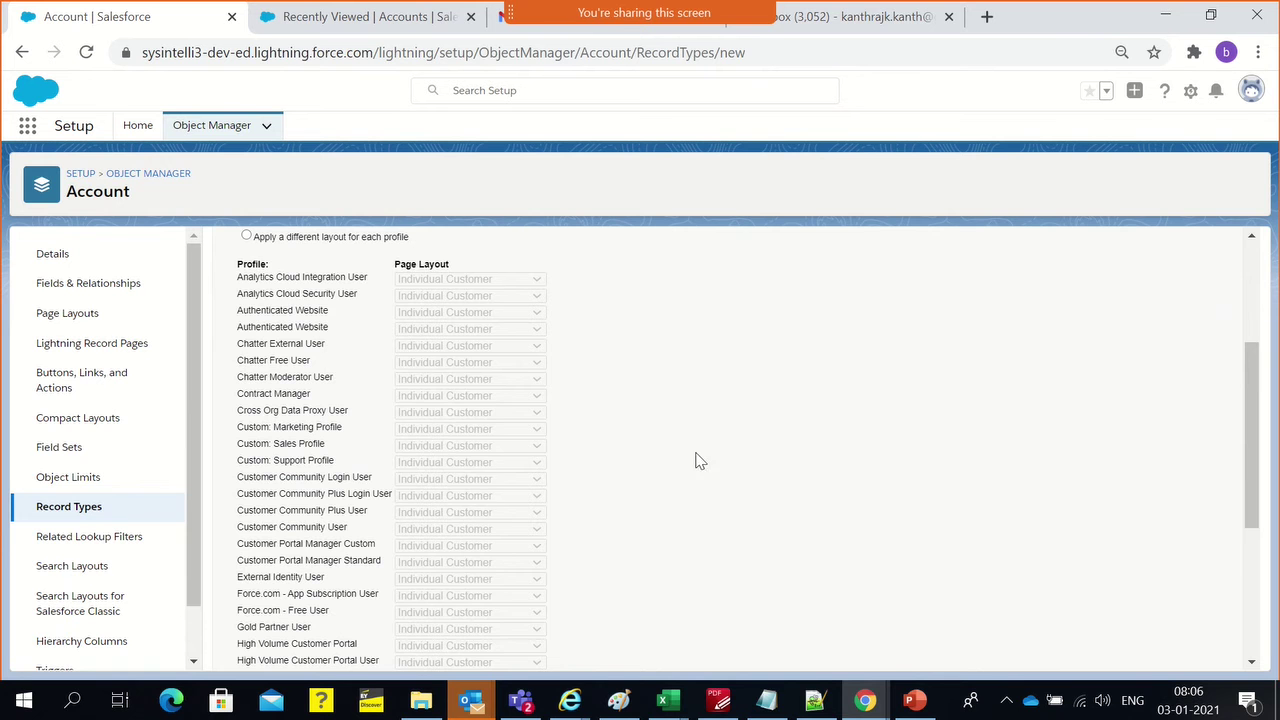
scroll(712, 471, "up", 3)
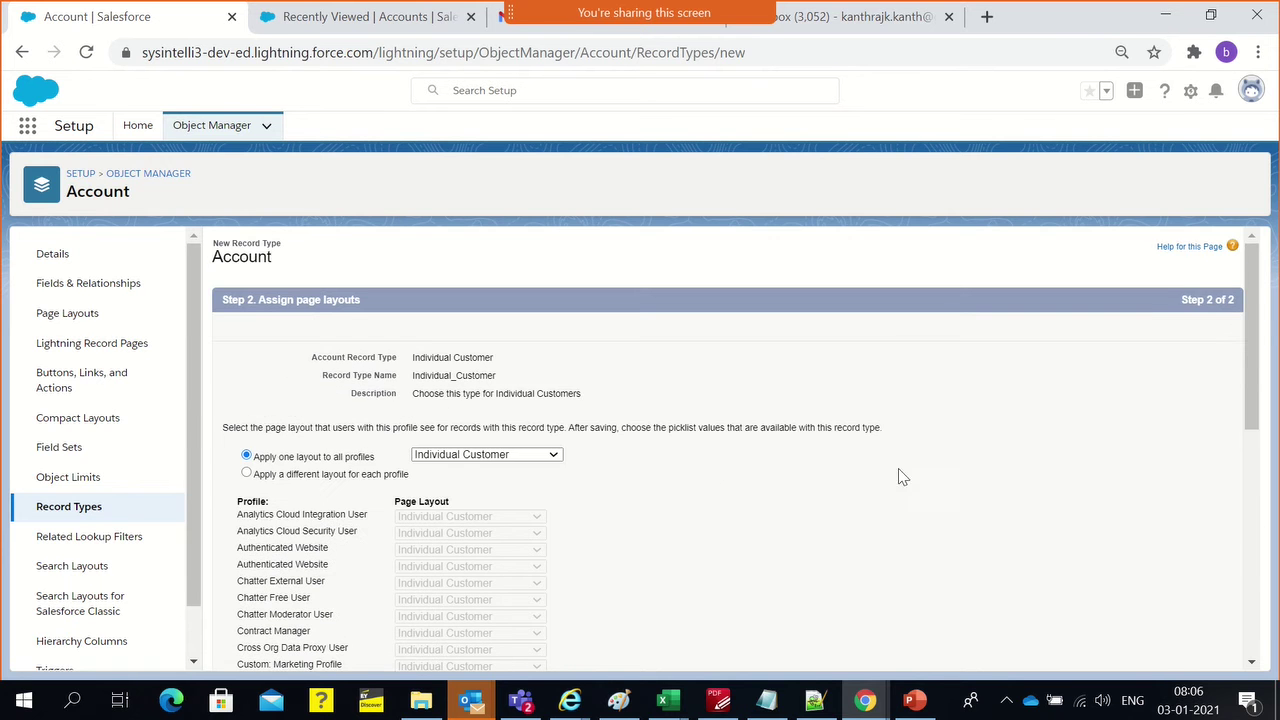
scroll(900, 477, "down", 5)
left_click(1190, 655)
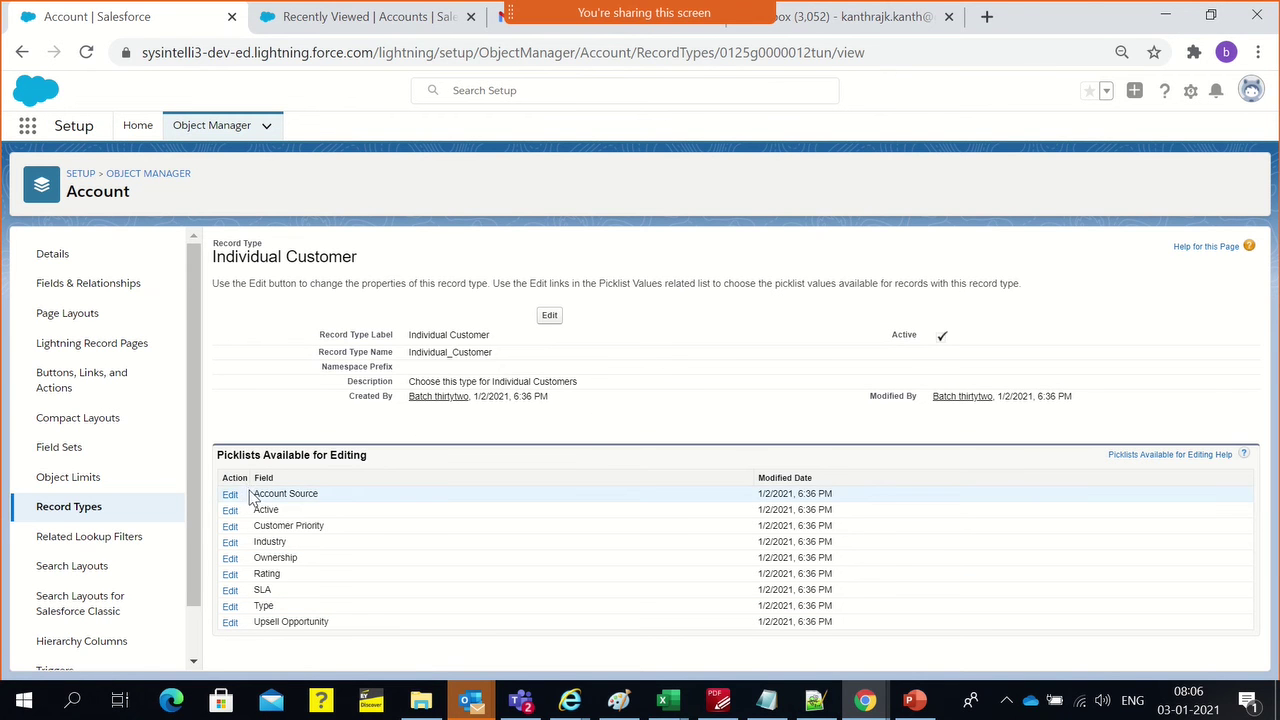
left_click_drag(250, 497, 318, 494)
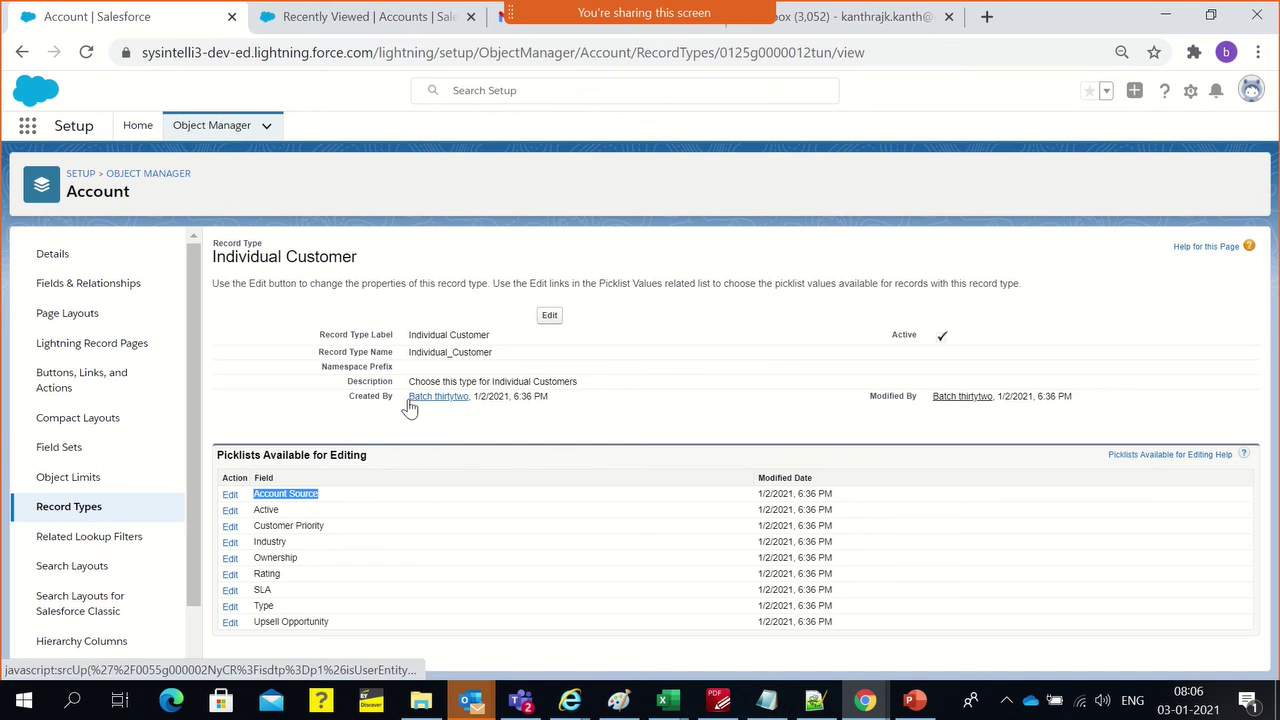
double_click(281, 493)
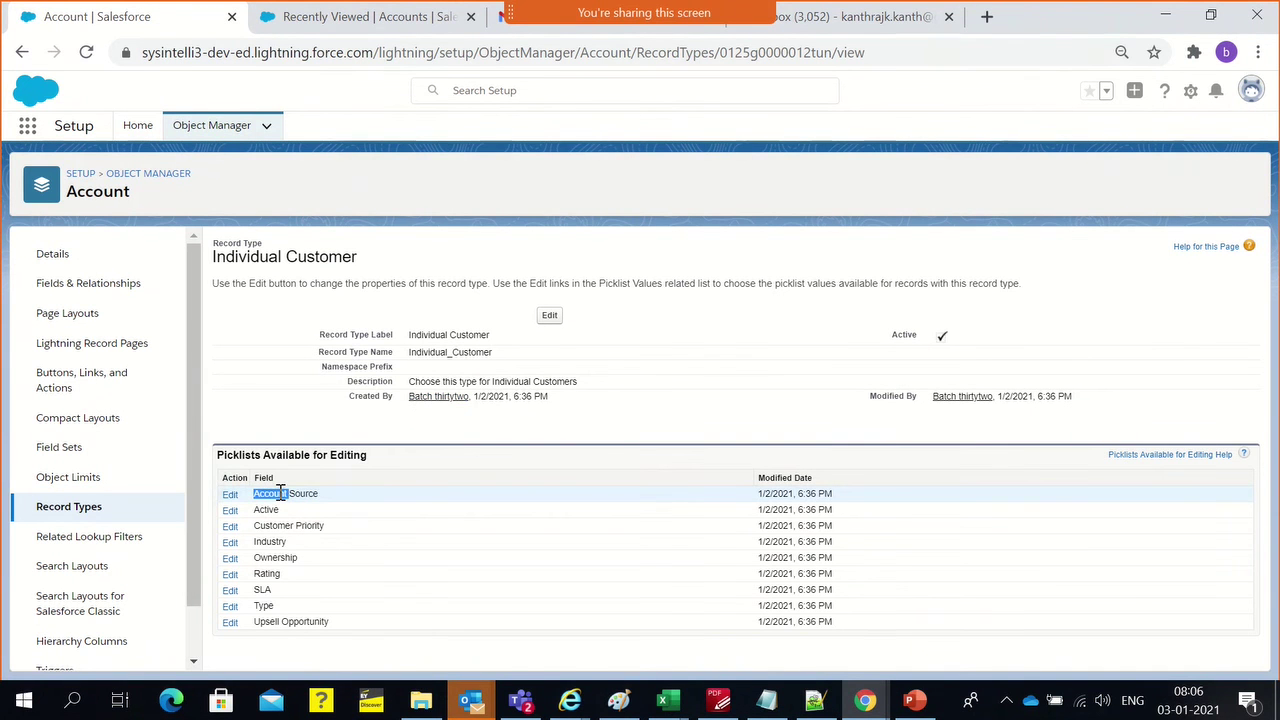
left_click(281, 493)
double_click(256, 573)
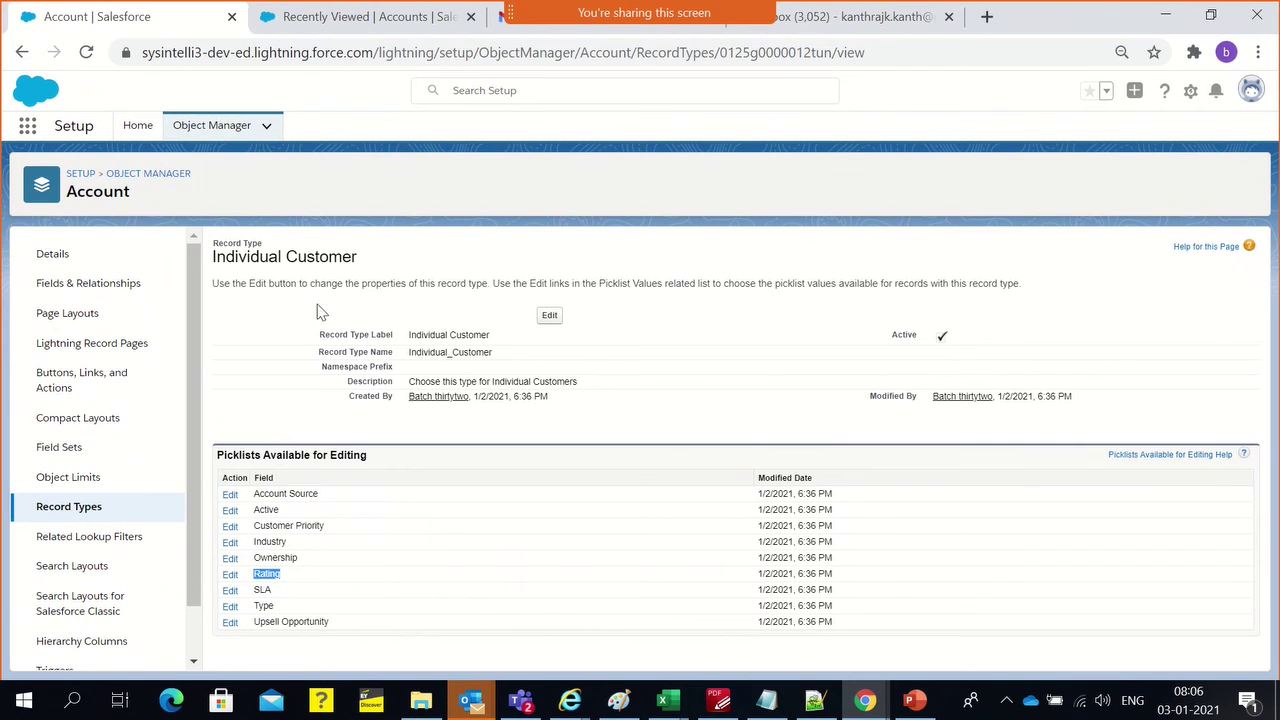
double_click(291, 258)
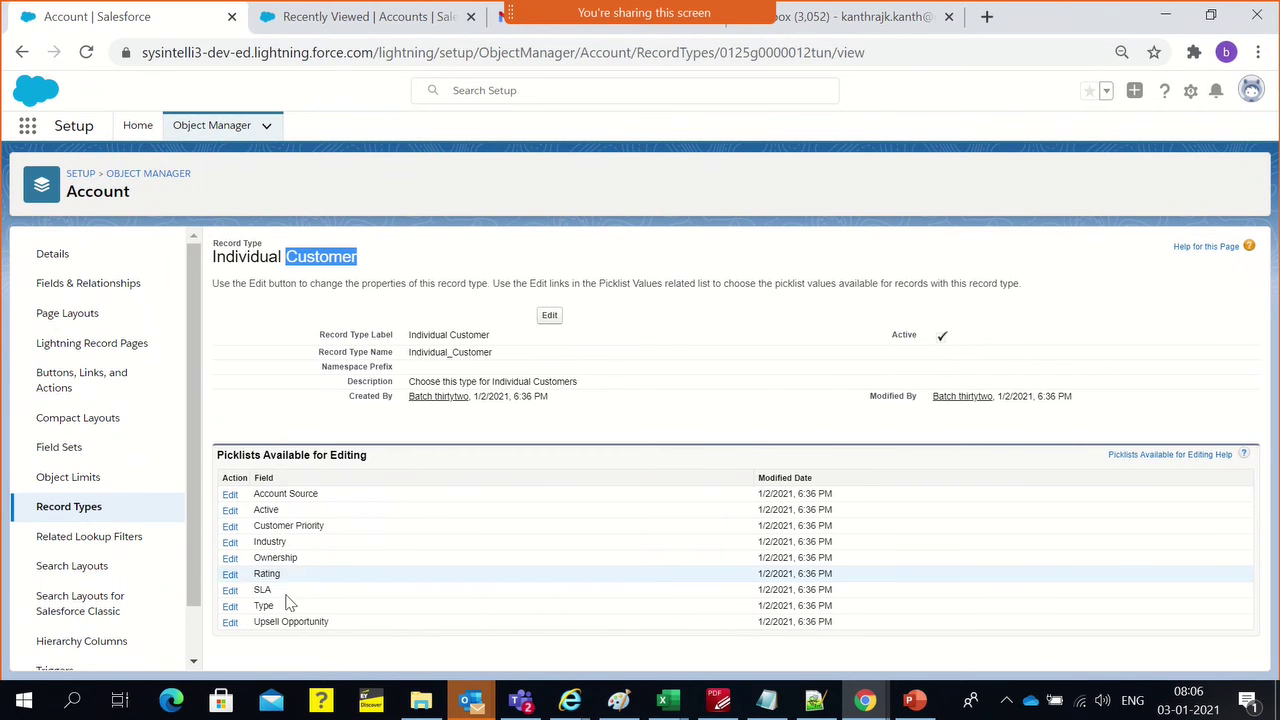
Remove Warm from the Individual Customer Rating values, leaving Hot and Cold, and save
left_click(227, 576)
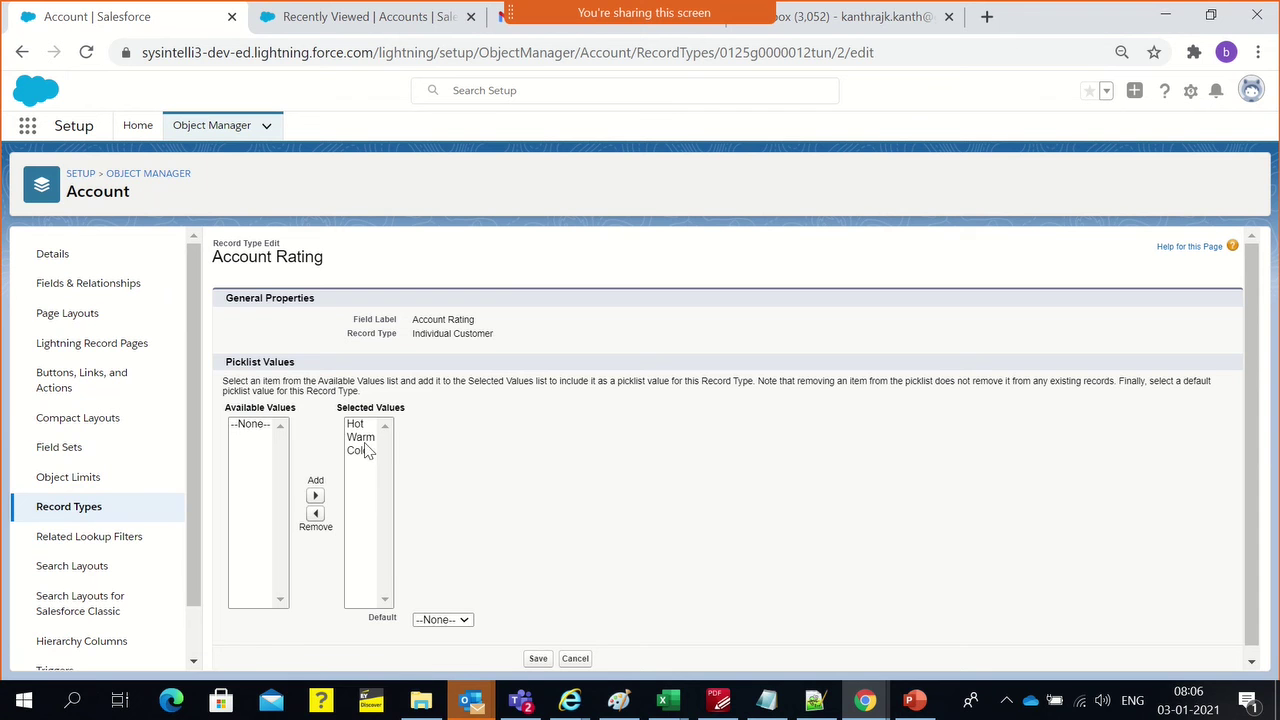
scroll(296, 531, "down", 1)
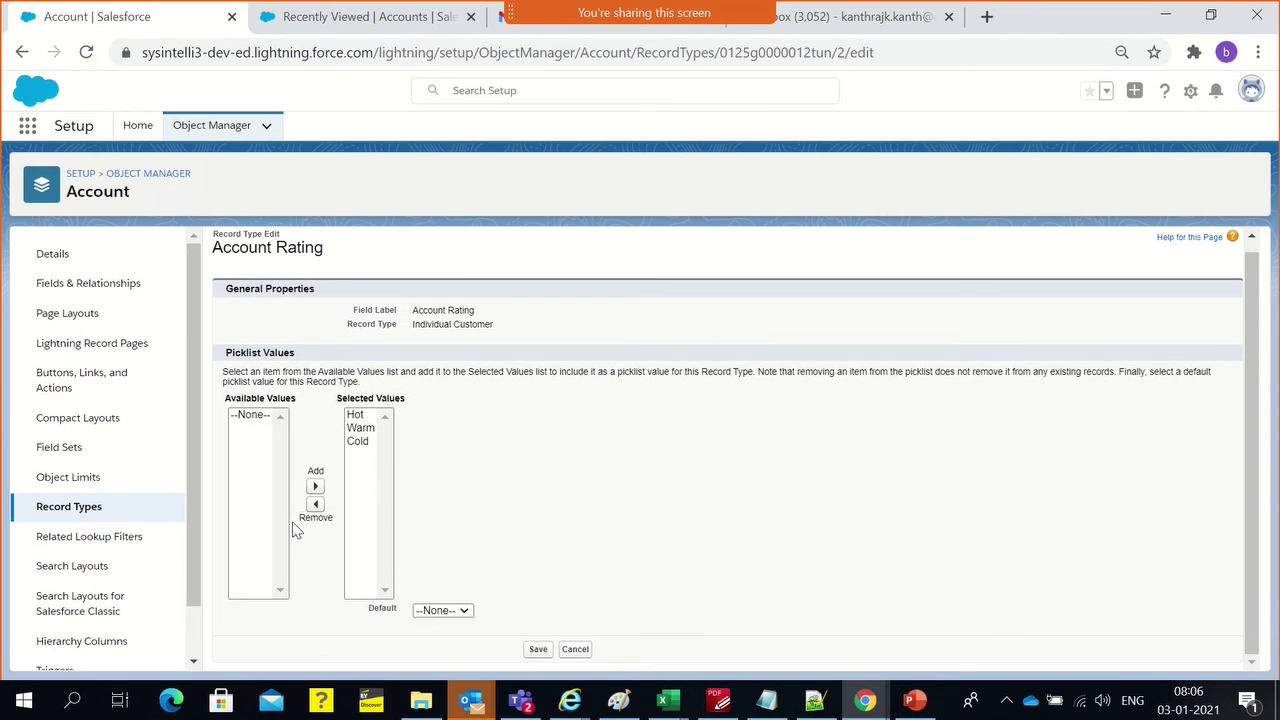
left_click(356, 431)
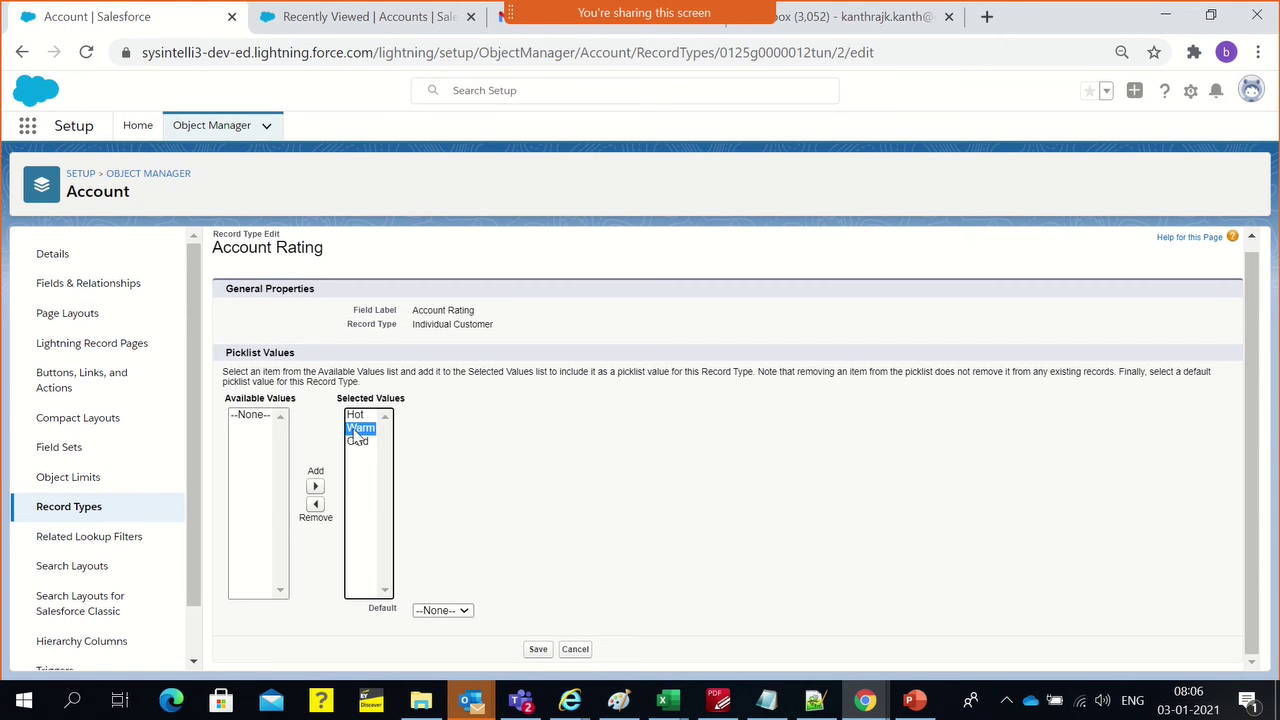
left_click(316, 505)
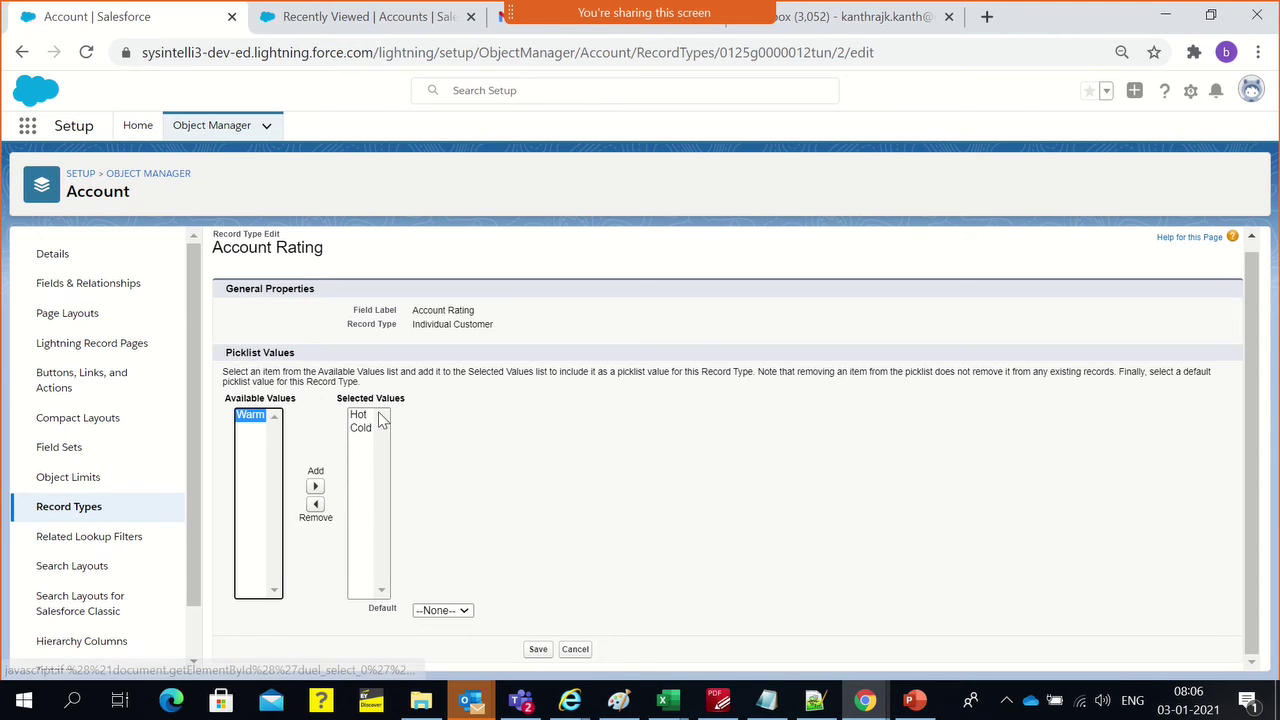
left_click(538, 655)
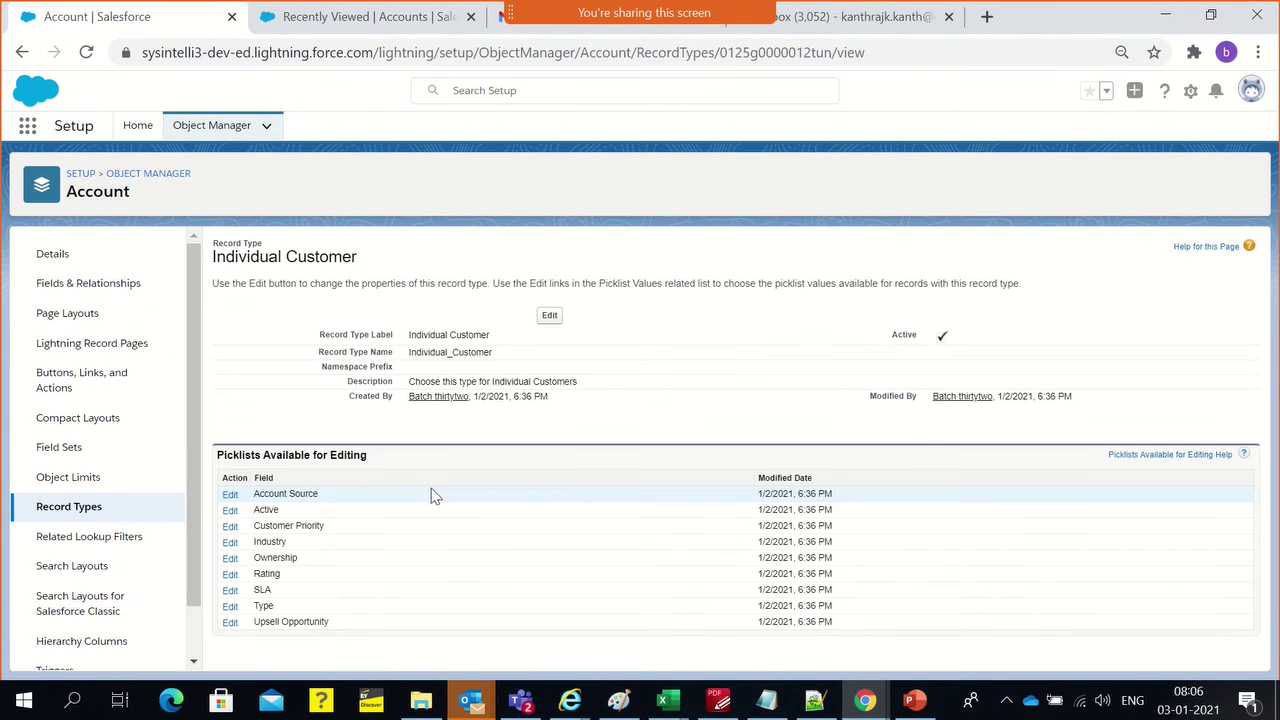
Go back to the Account Record Types list via the Object Manager sidebar
triple_click(441, 334)
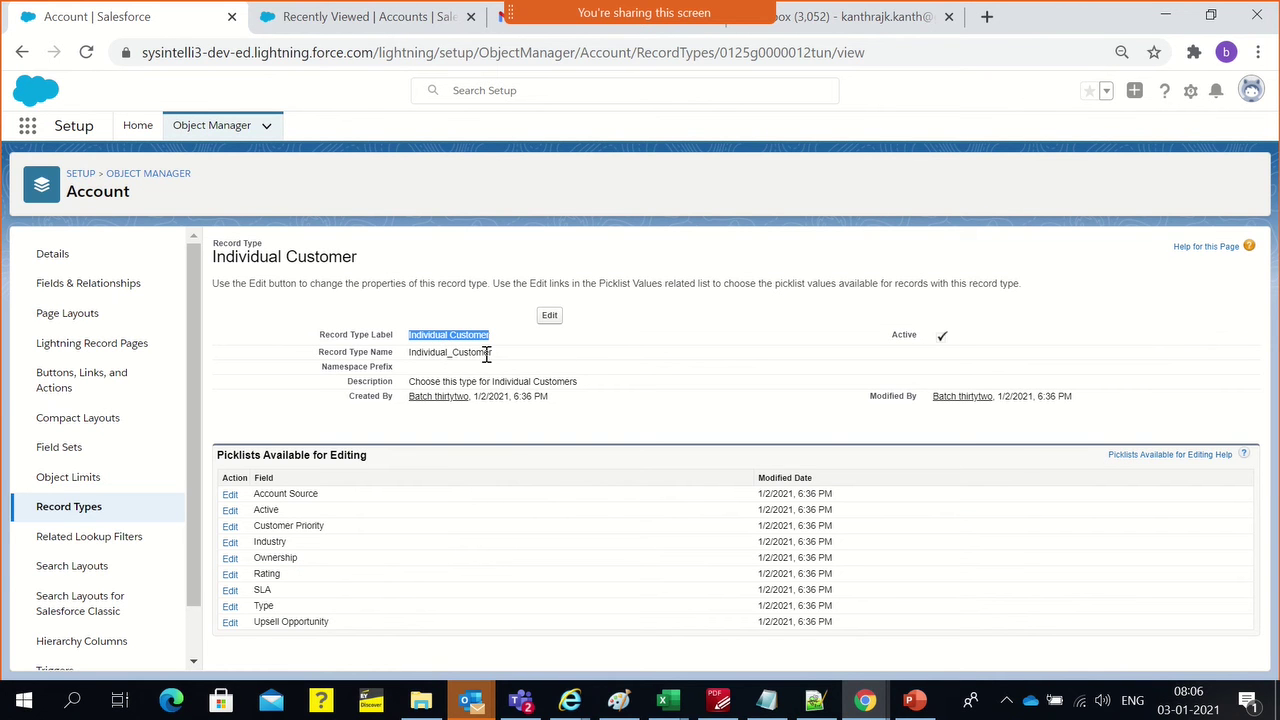
left_click(45, 515)
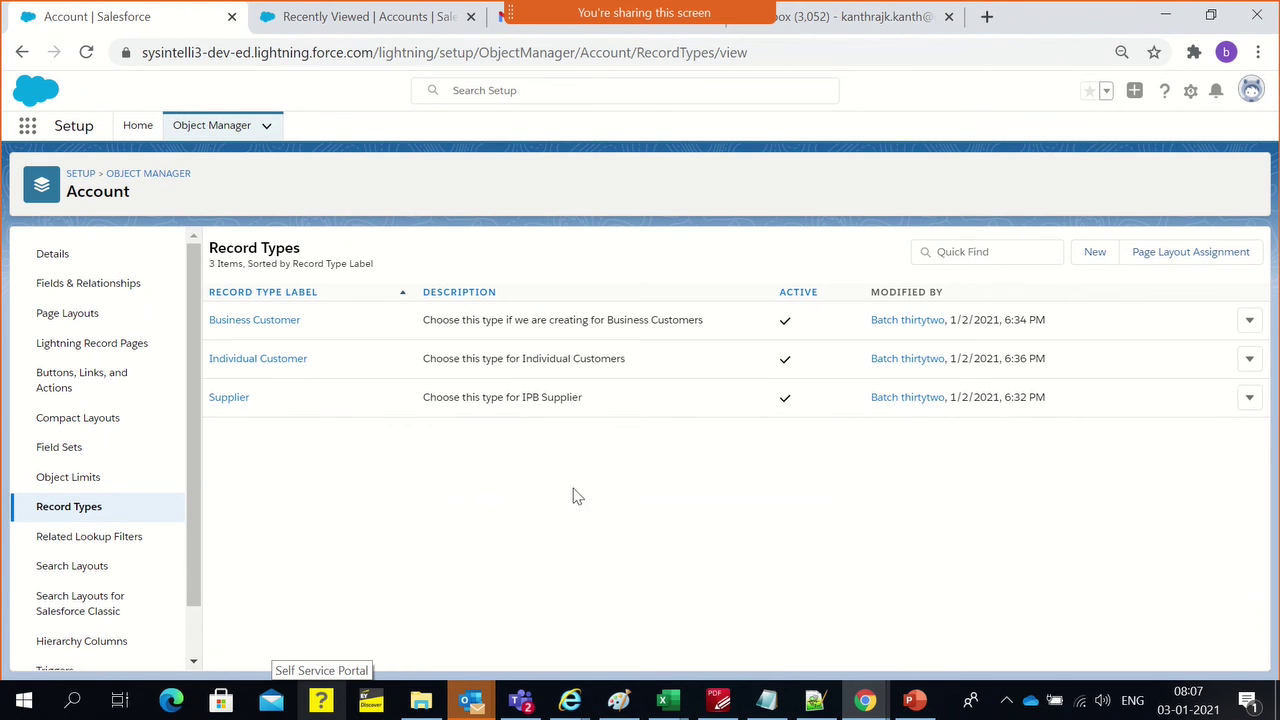
left_click(398, 537)
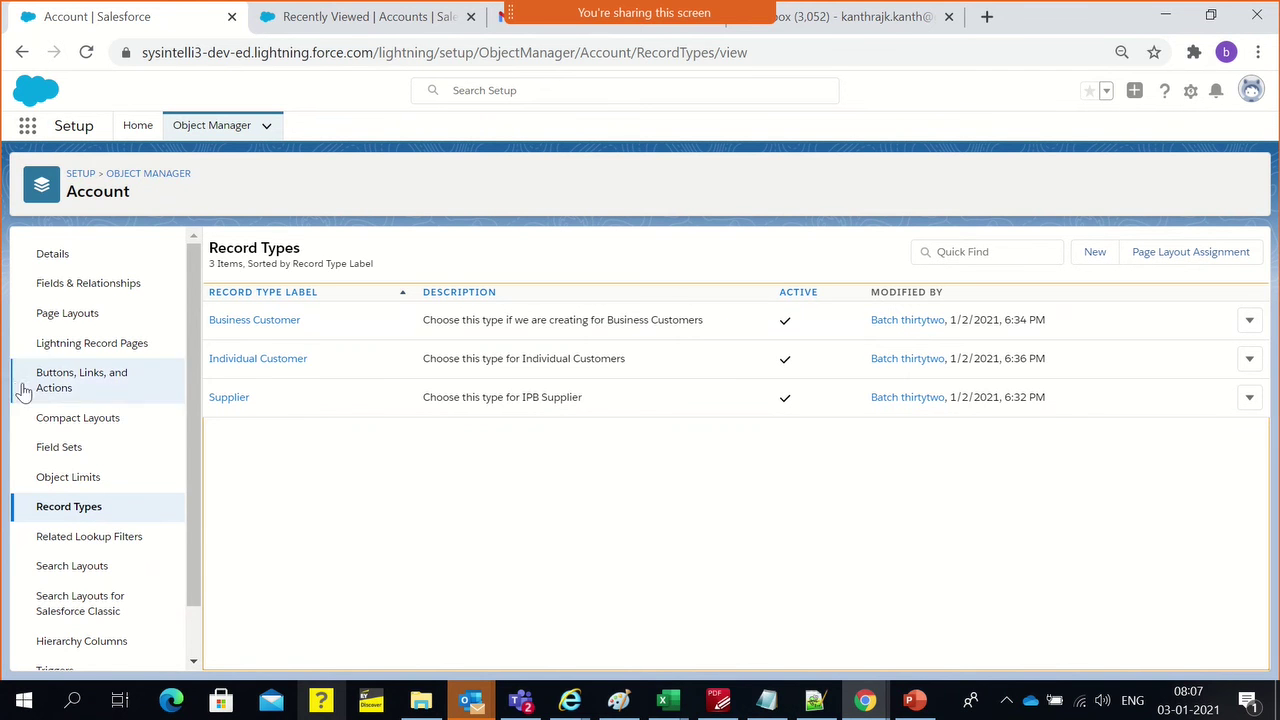
Open Page Layout Assignment and review each profile's layout per Account record type
left_click(1205, 259)
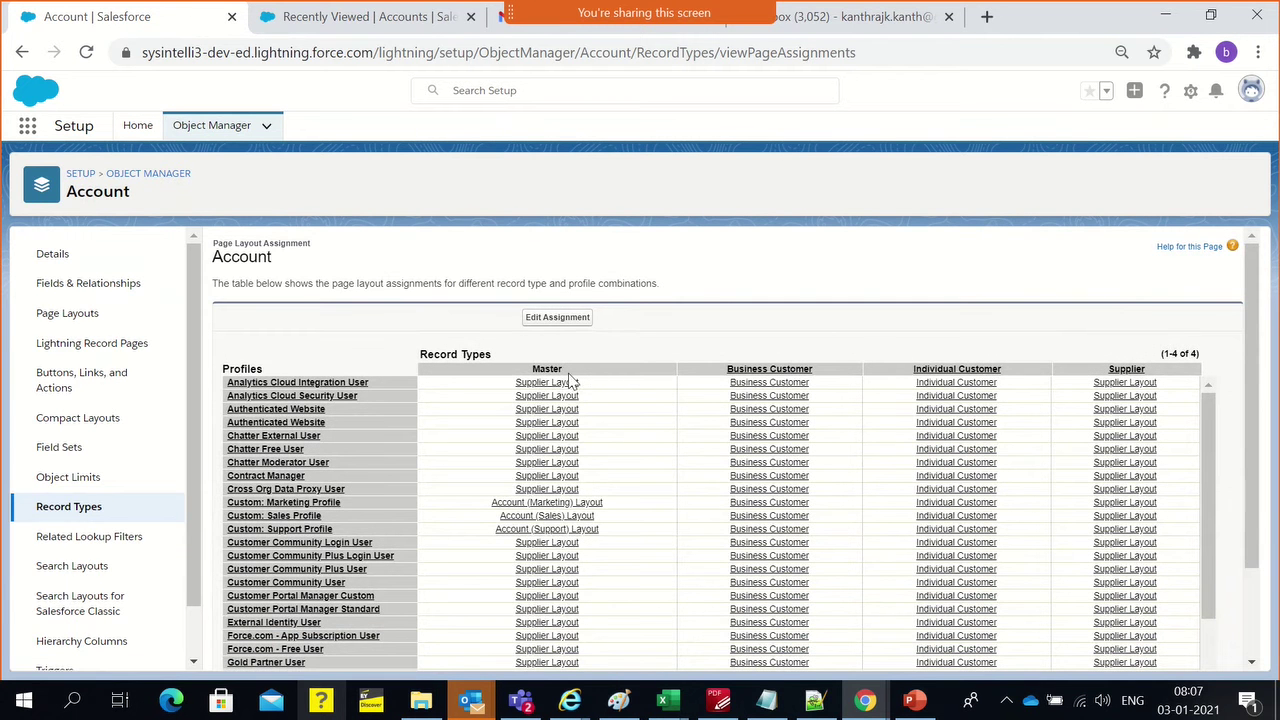
scroll(558, 400, "down", 3)
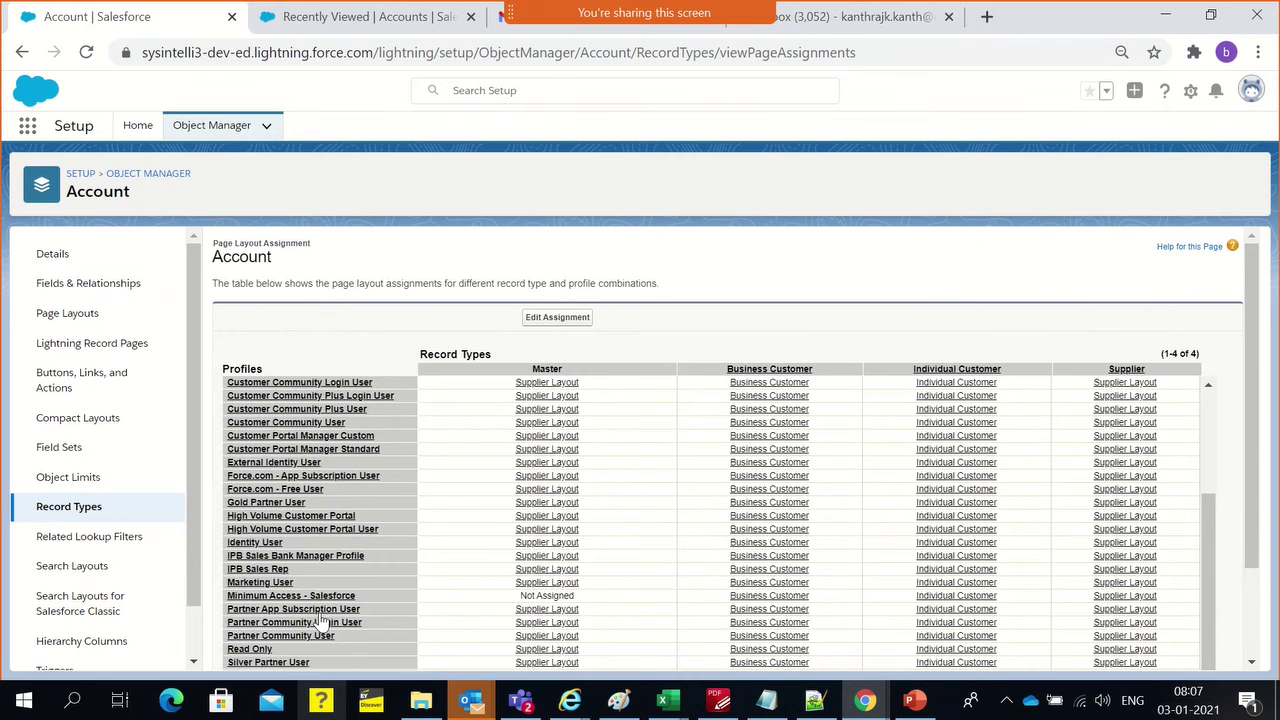
left_click_drag(505, 597, 590, 601)
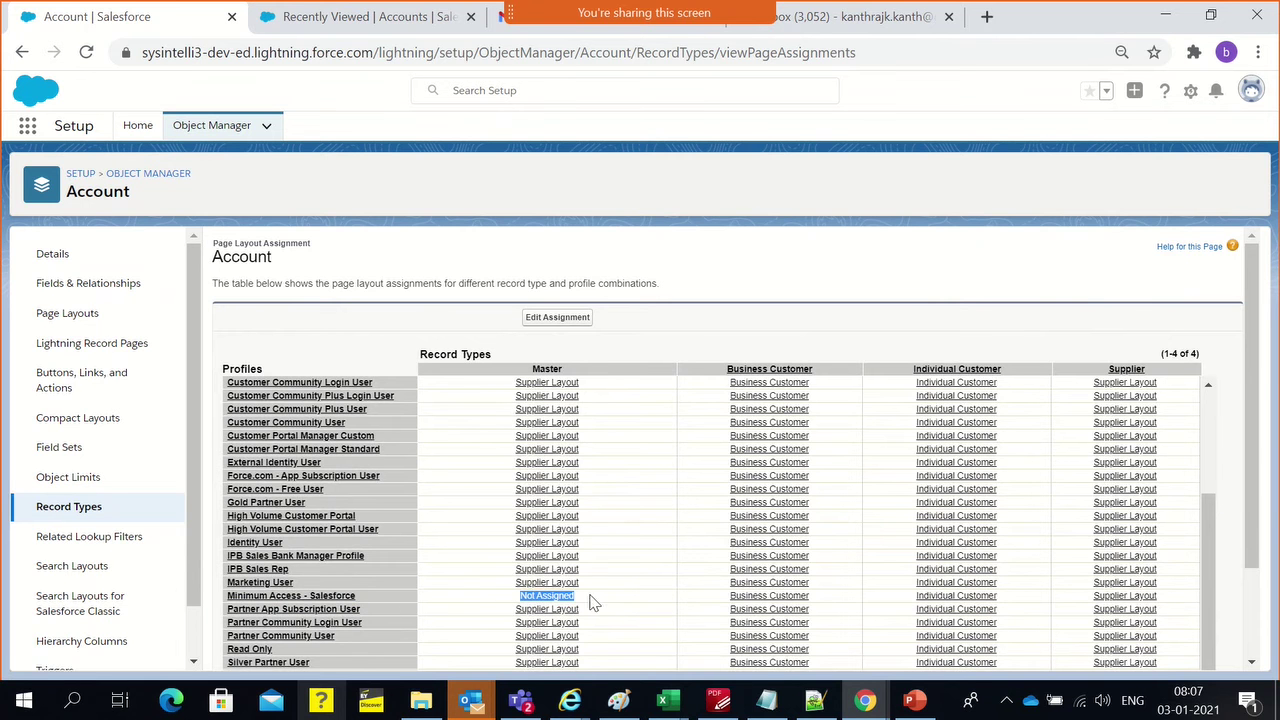
scroll(836, 563, "up", 3)
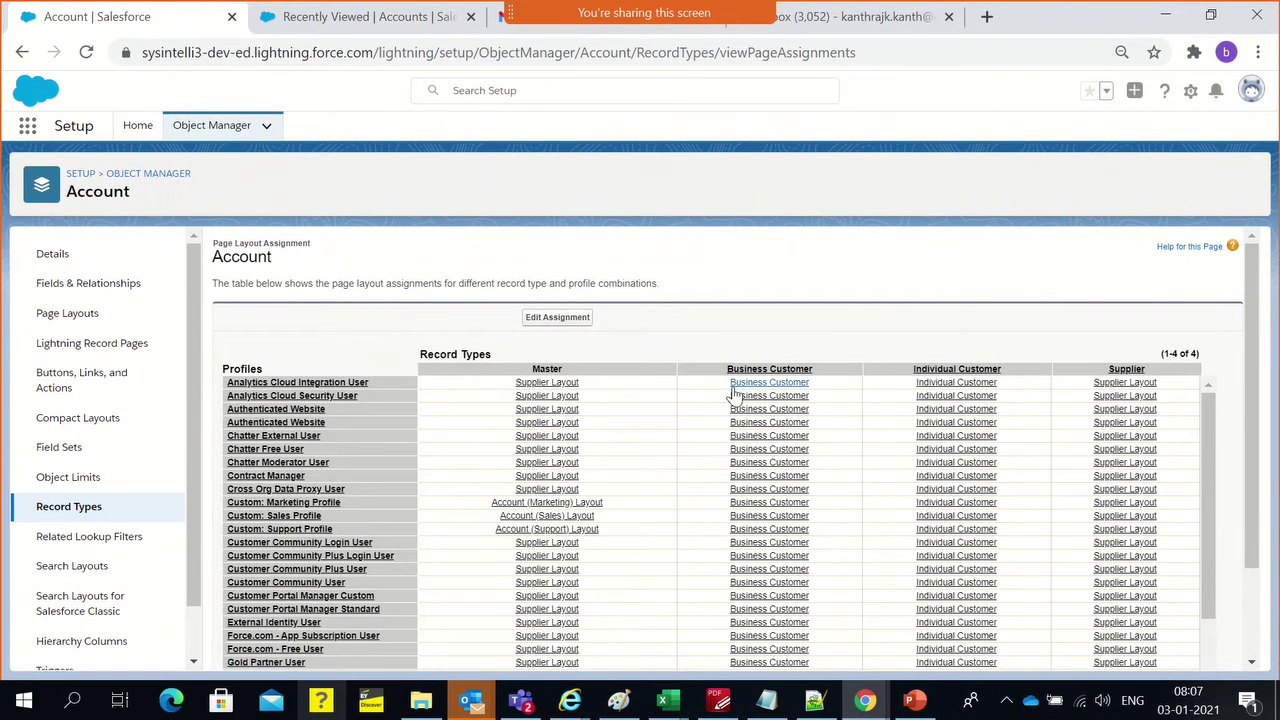
scroll(735, 393, "down", 1)
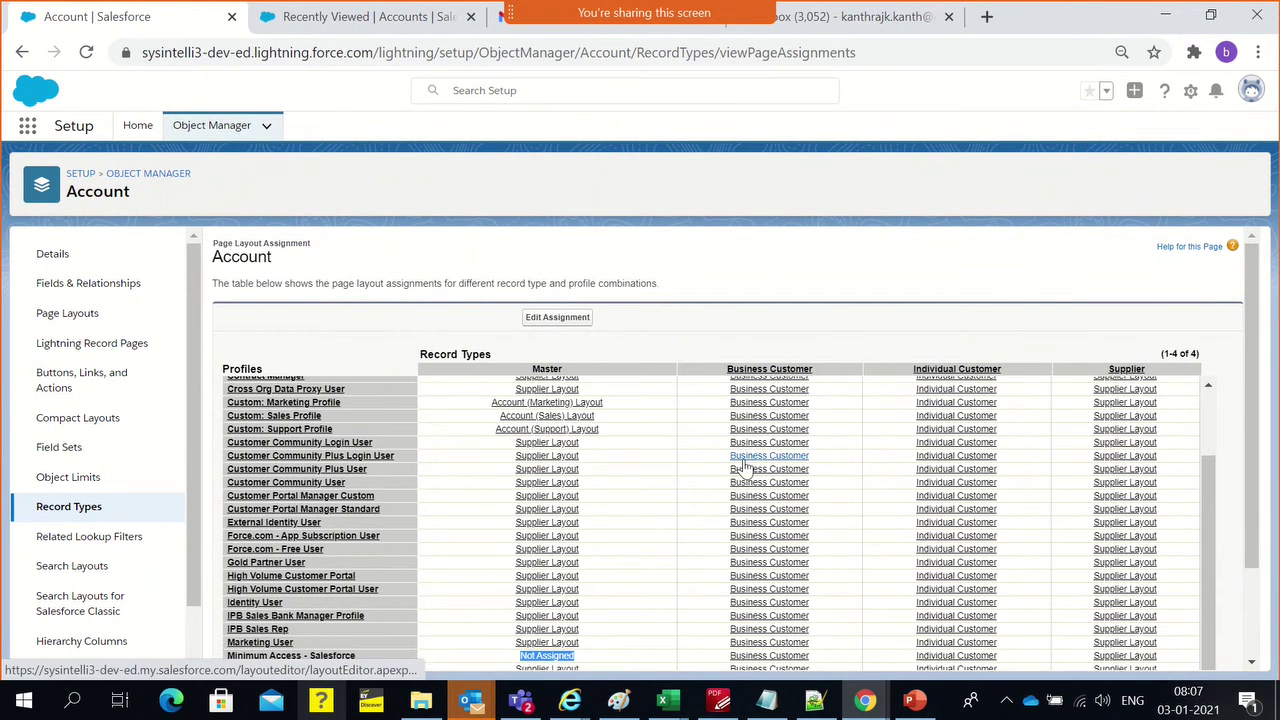
scroll(760, 424, "up", 1)
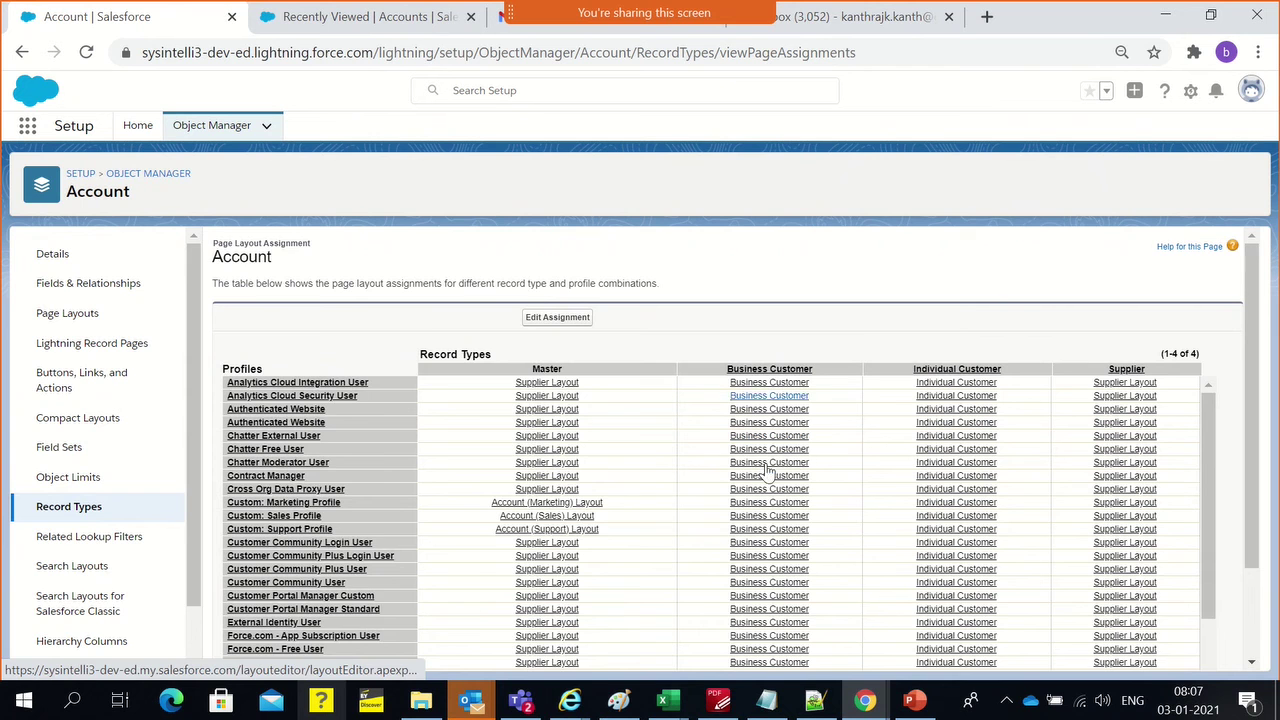
scroll(775, 560, "down", 2)
scroll(775, 570, "down", 1)
scroll(844, 603, "up", 2)
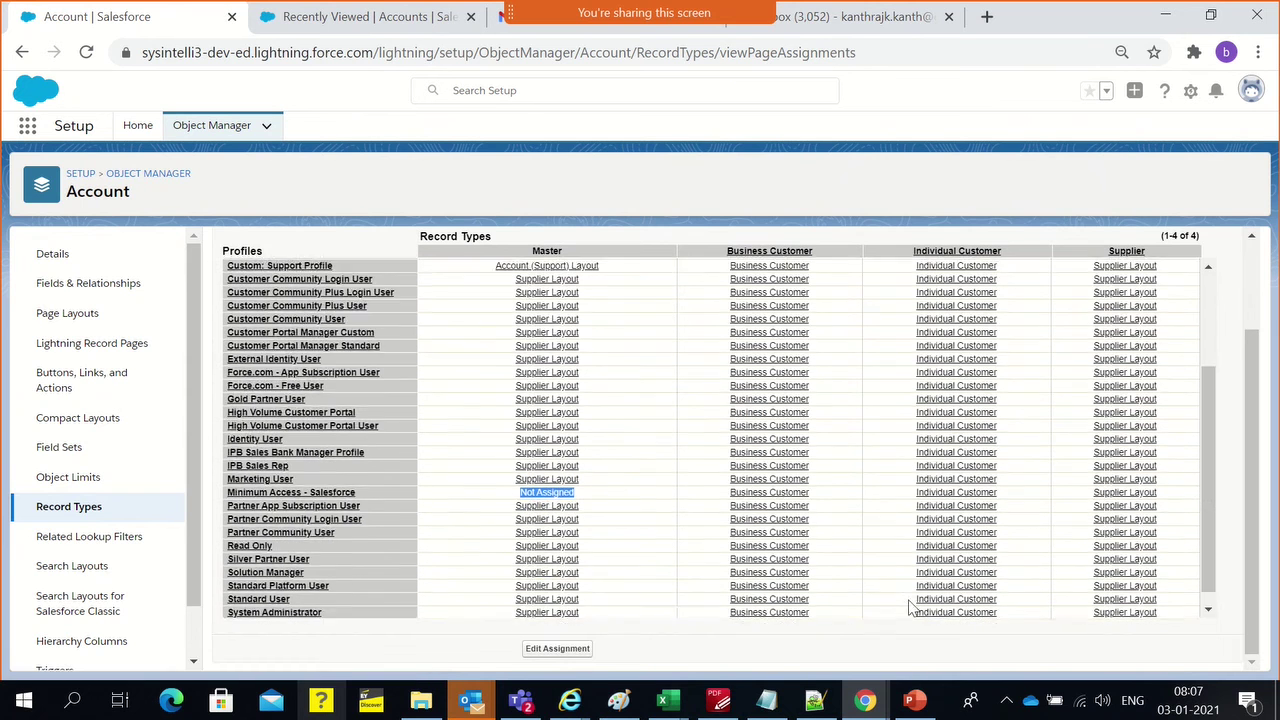
scroll(926, 595, "up", 1)
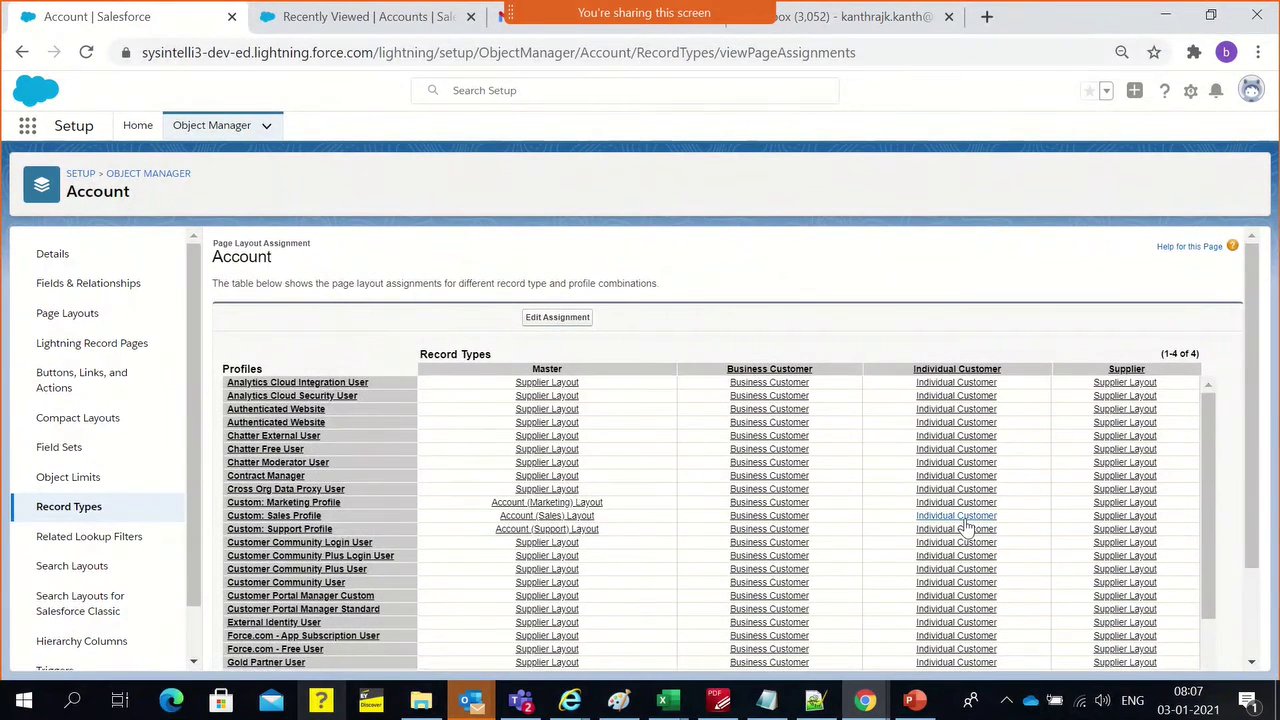
scroll(965, 527, "down", 2)
scroll(967, 530, "down", 1)
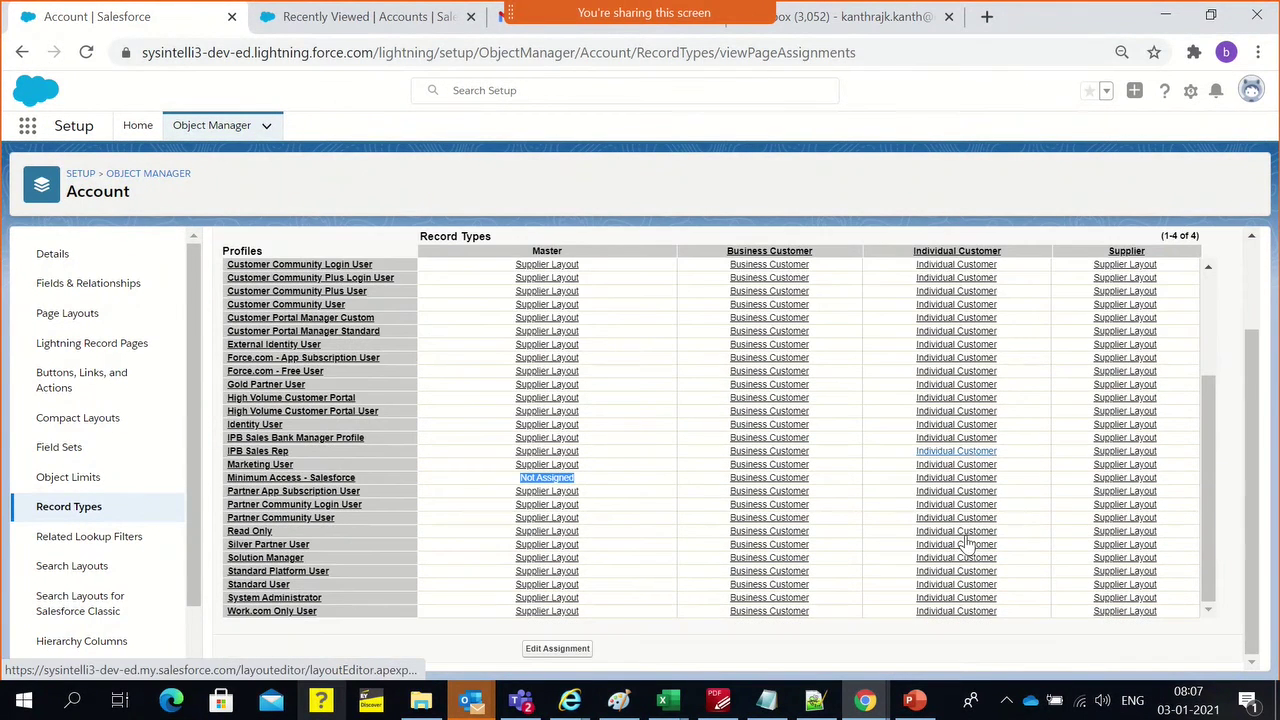
scroll(968, 550, "up", 2)
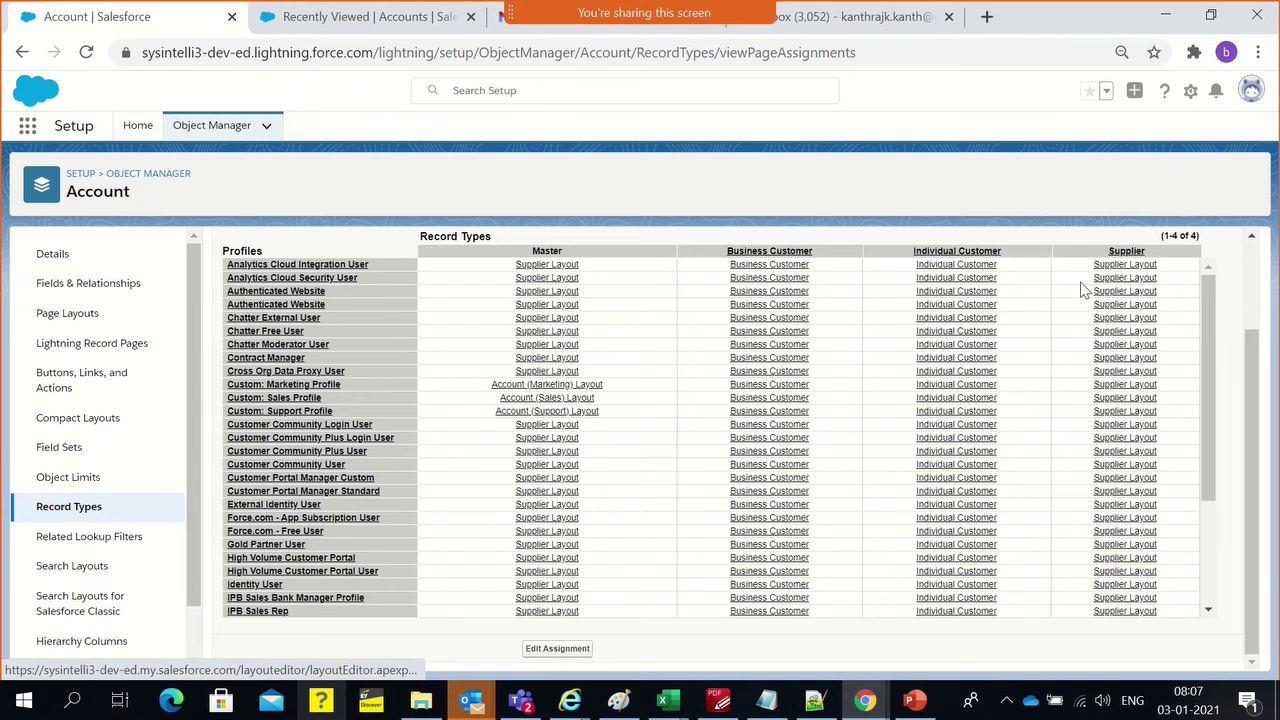
scroll(1095, 420, "down", 2)
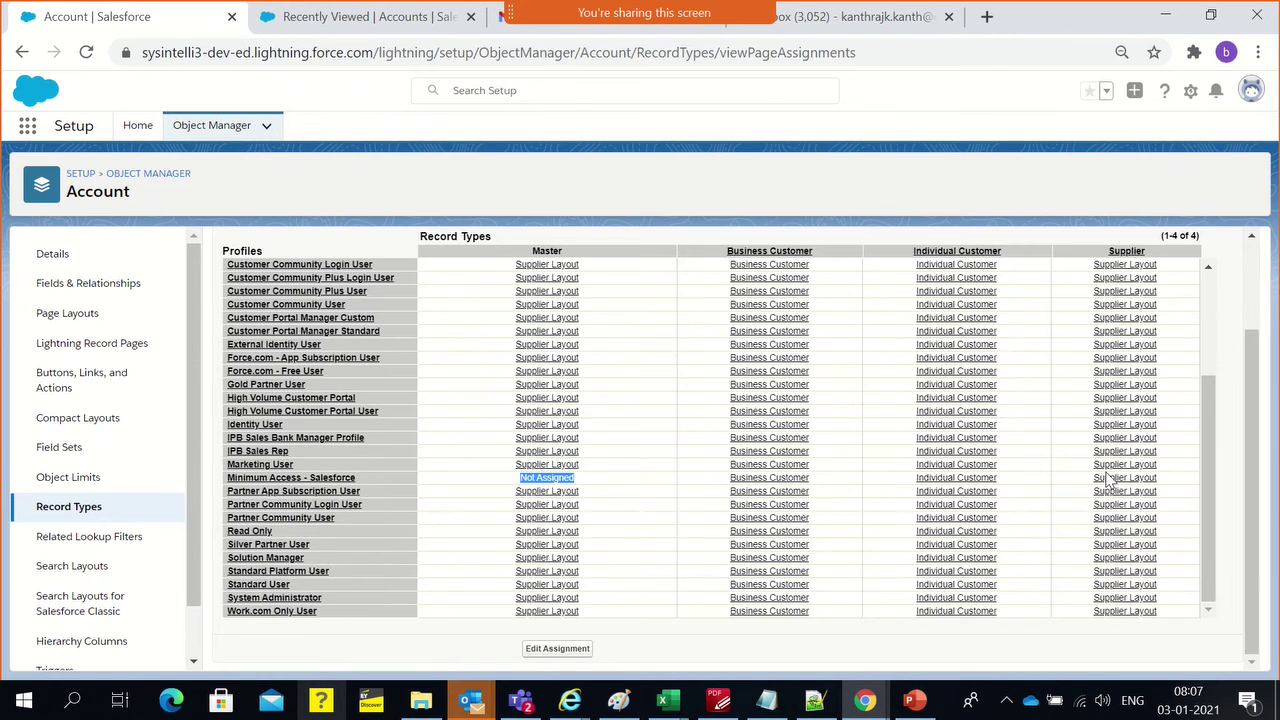
scroll(1106, 480, "up", 3)
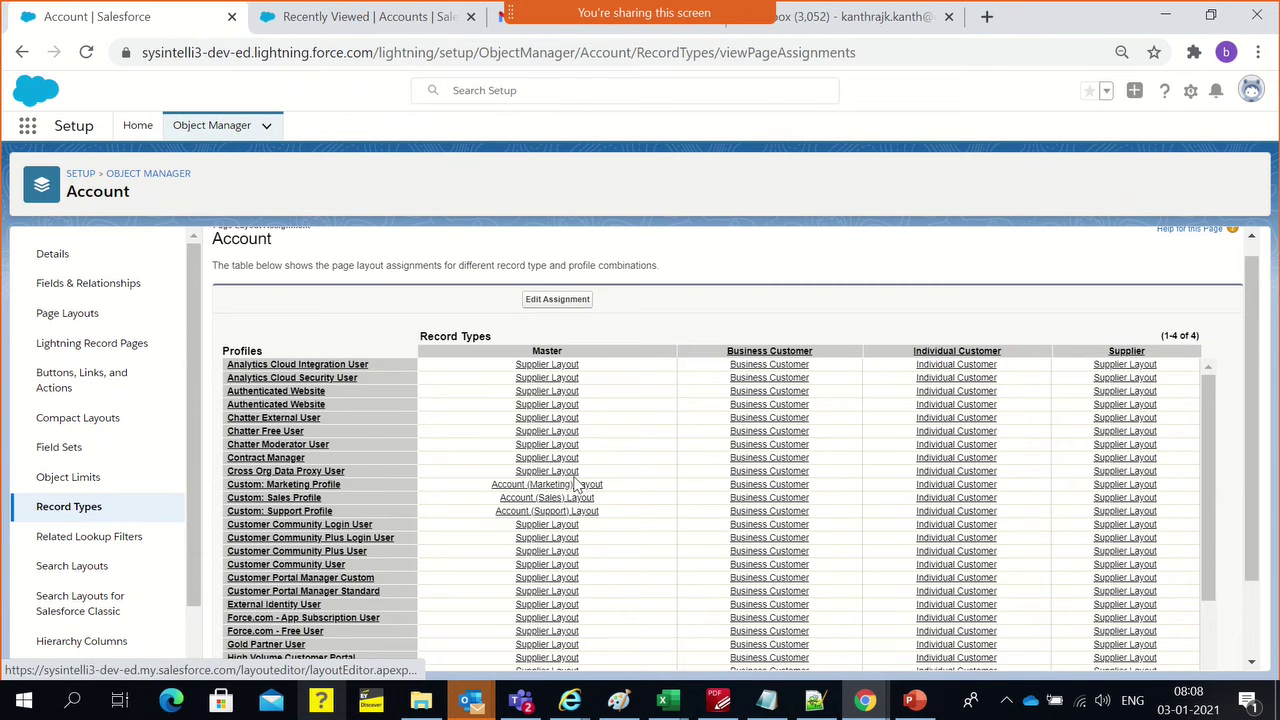
scroll(353, 466, "up", 1)
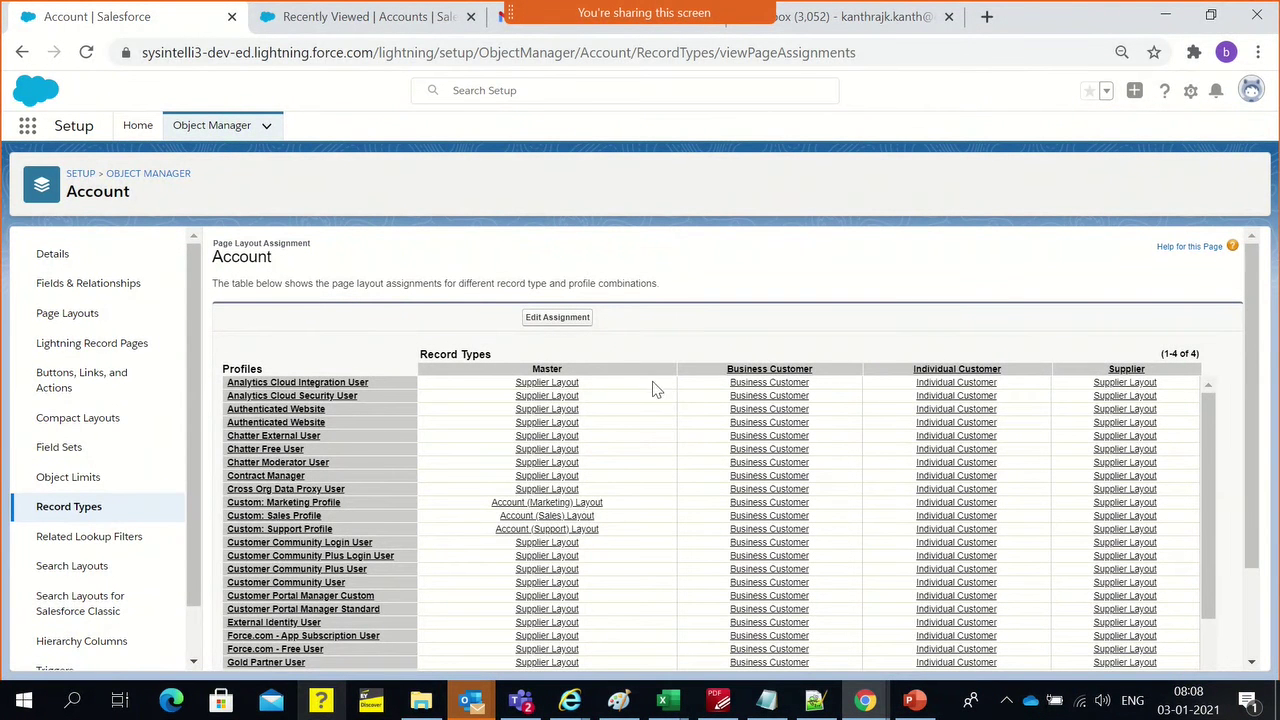
scroll(737, 390, "down", 3)
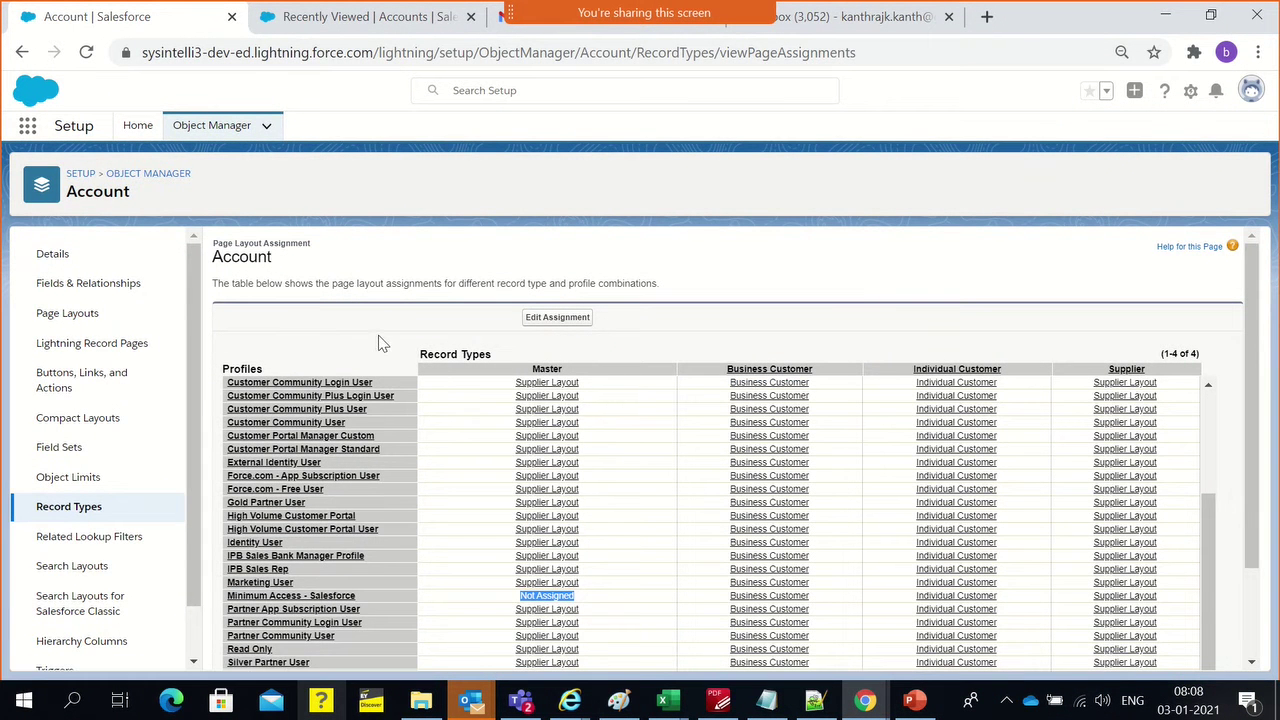
Reload the Accounts list page and start a new account
left_click(318, 32)
left_click(313, 55)
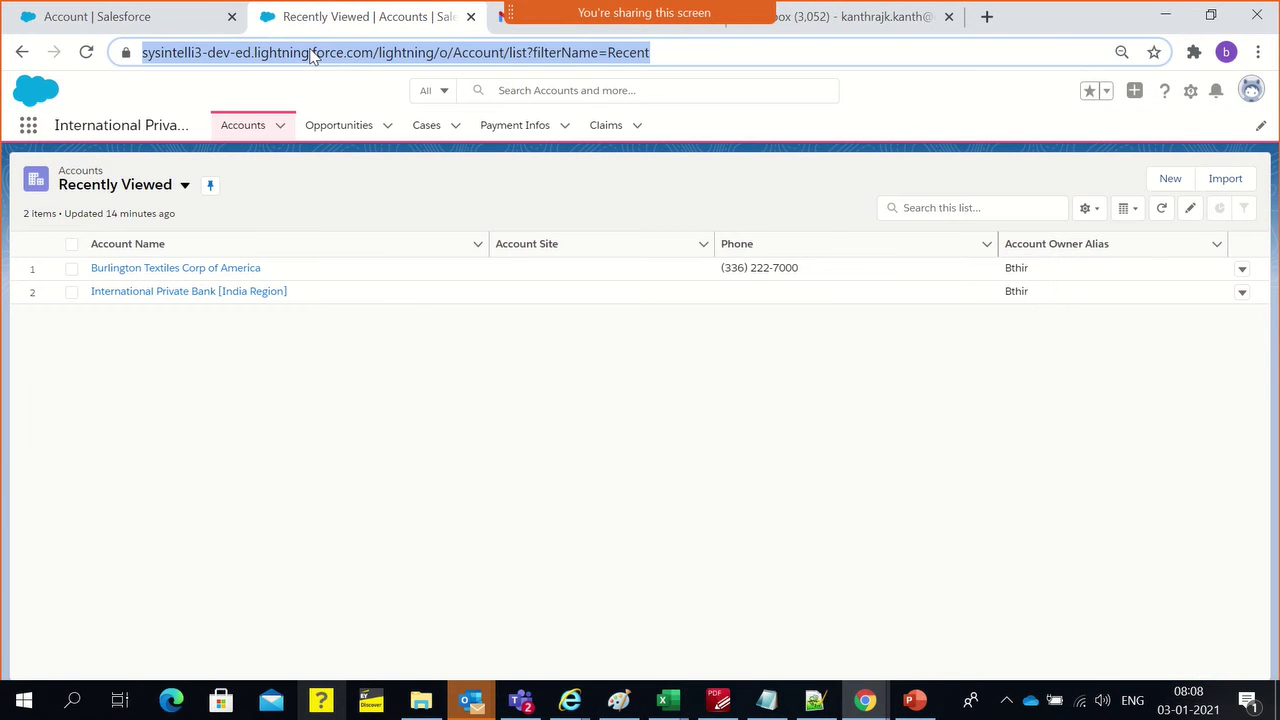
key("Return")
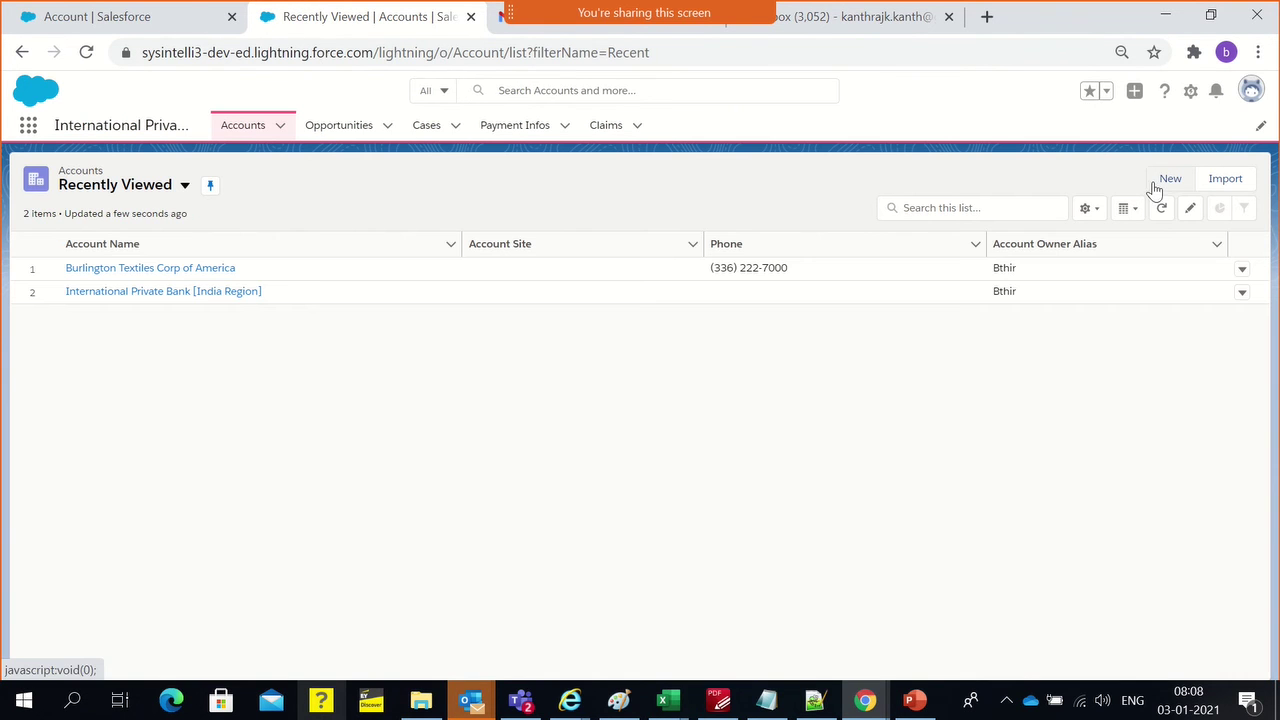
left_click(1160, 182)
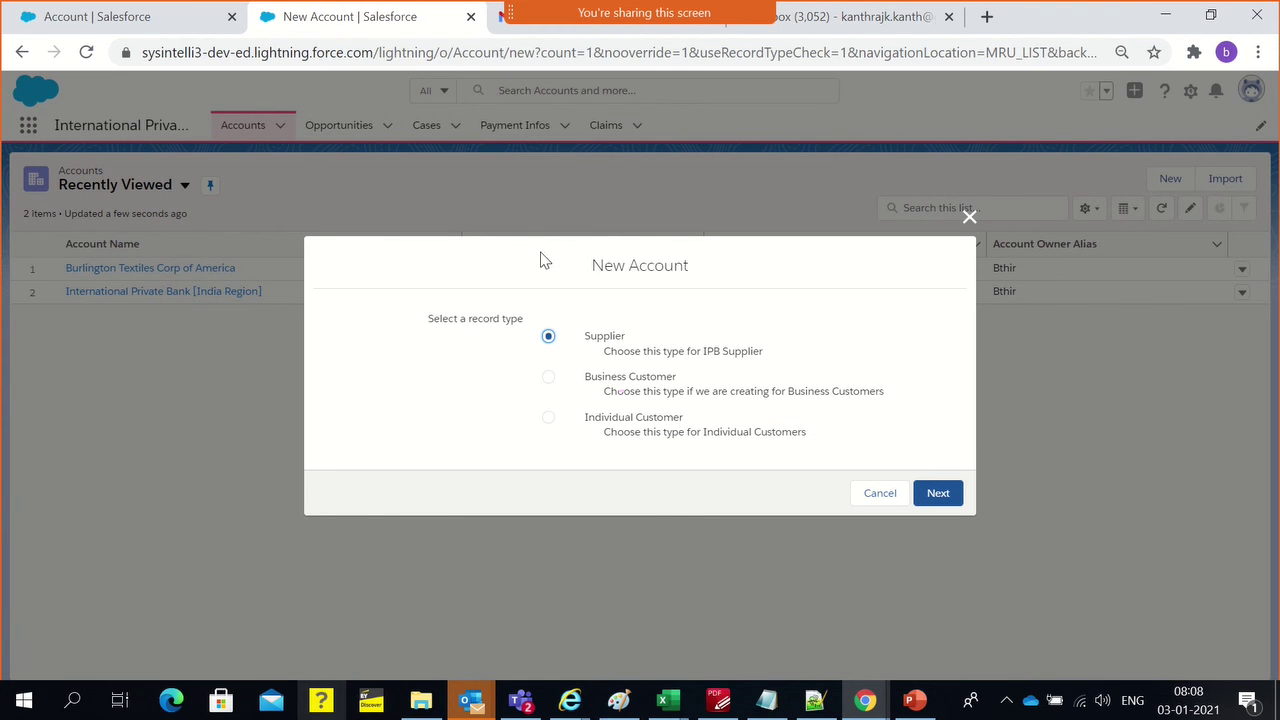
Open an Individual Customer account form, check Rating offers Hot and Cold, then close unsaved
left_click(548, 378)
left_click(548, 418)
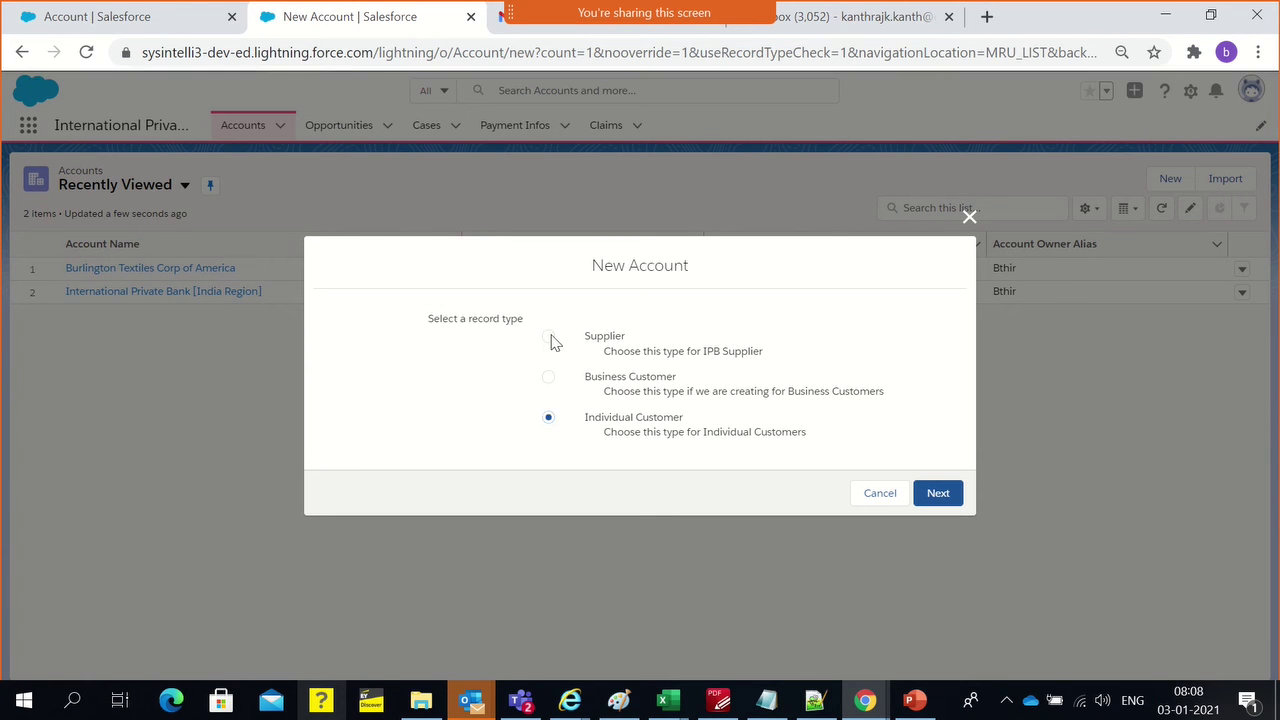
left_click(548, 337)
left_click_drag(603, 352, 760, 353)
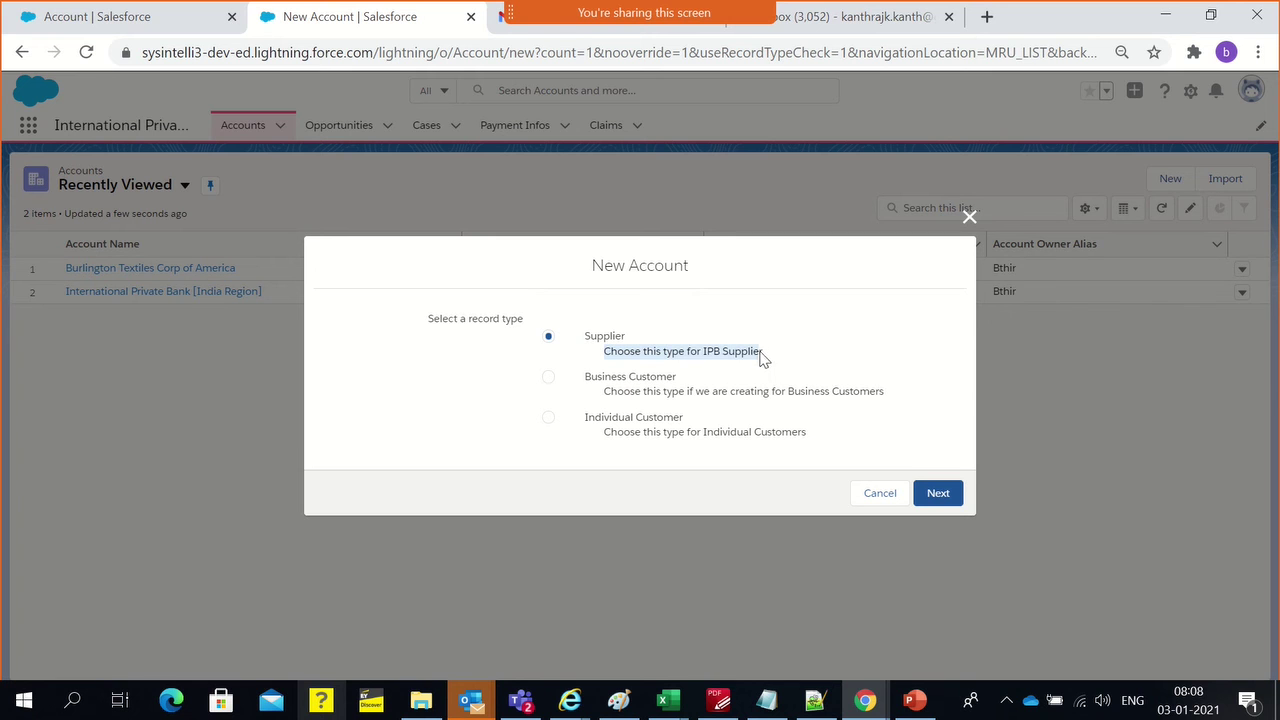
double_click(670, 380)
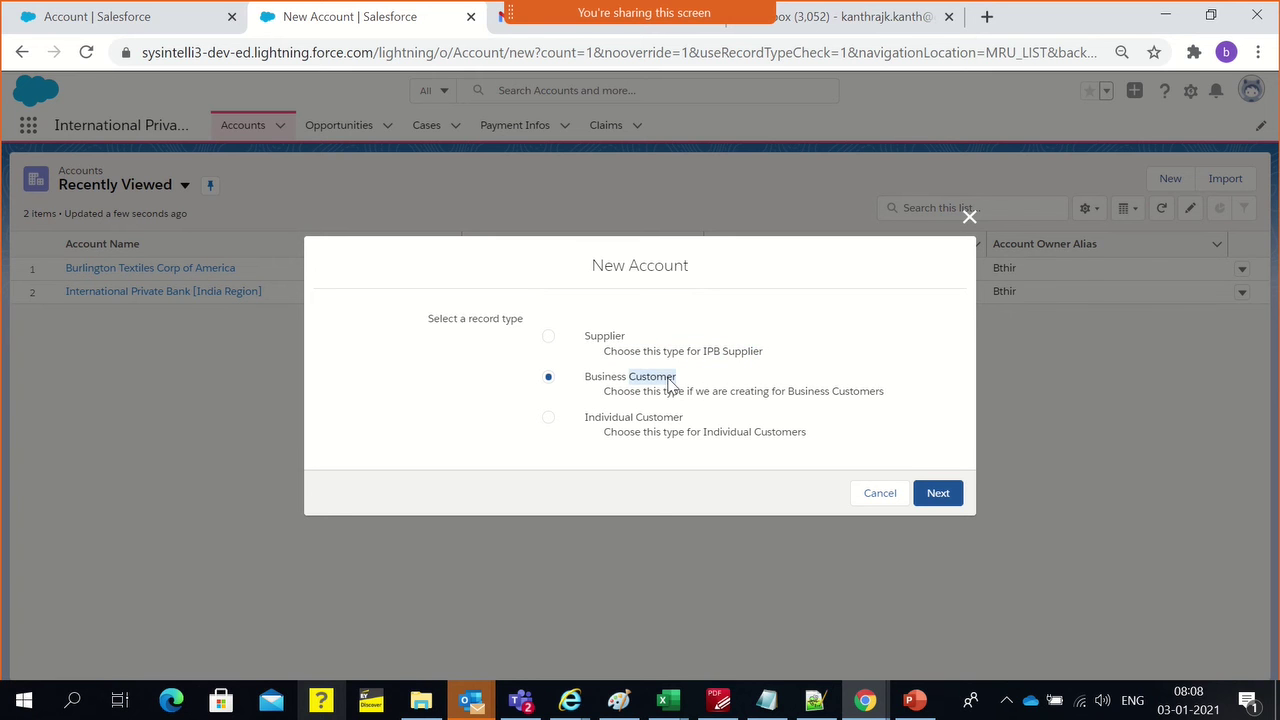
left_click(630, 420)
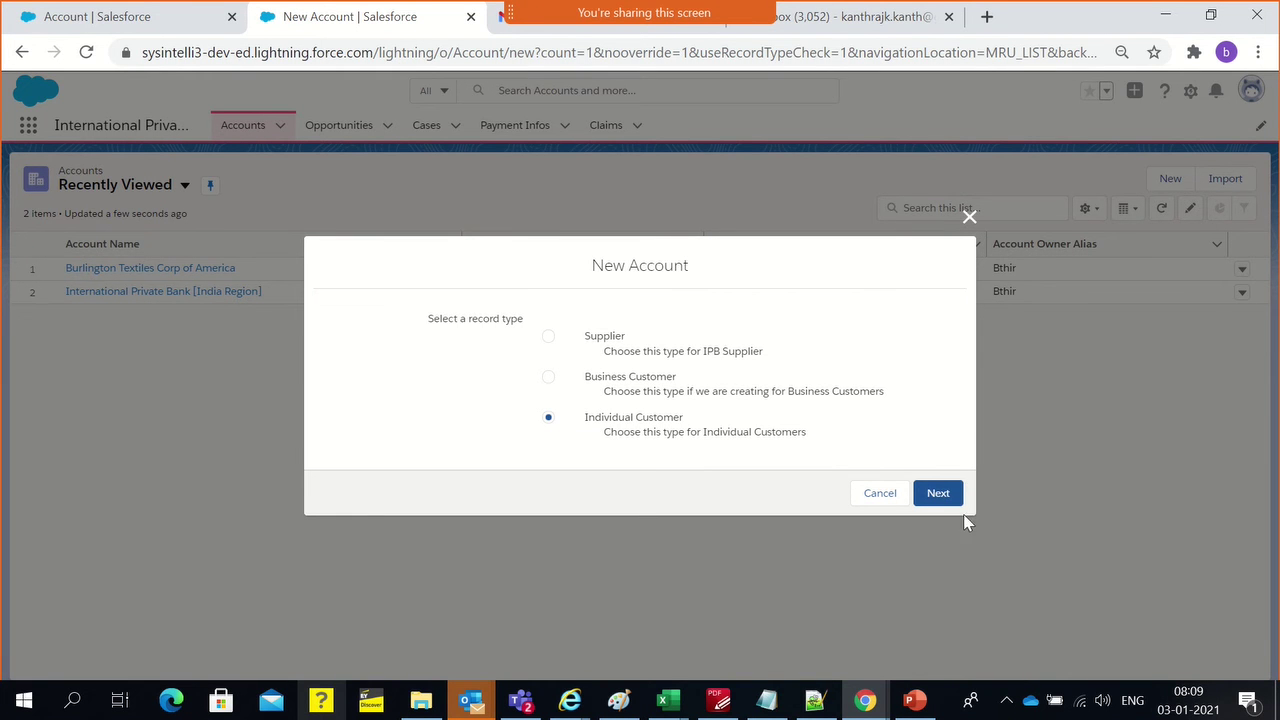
left_click(938, 493)
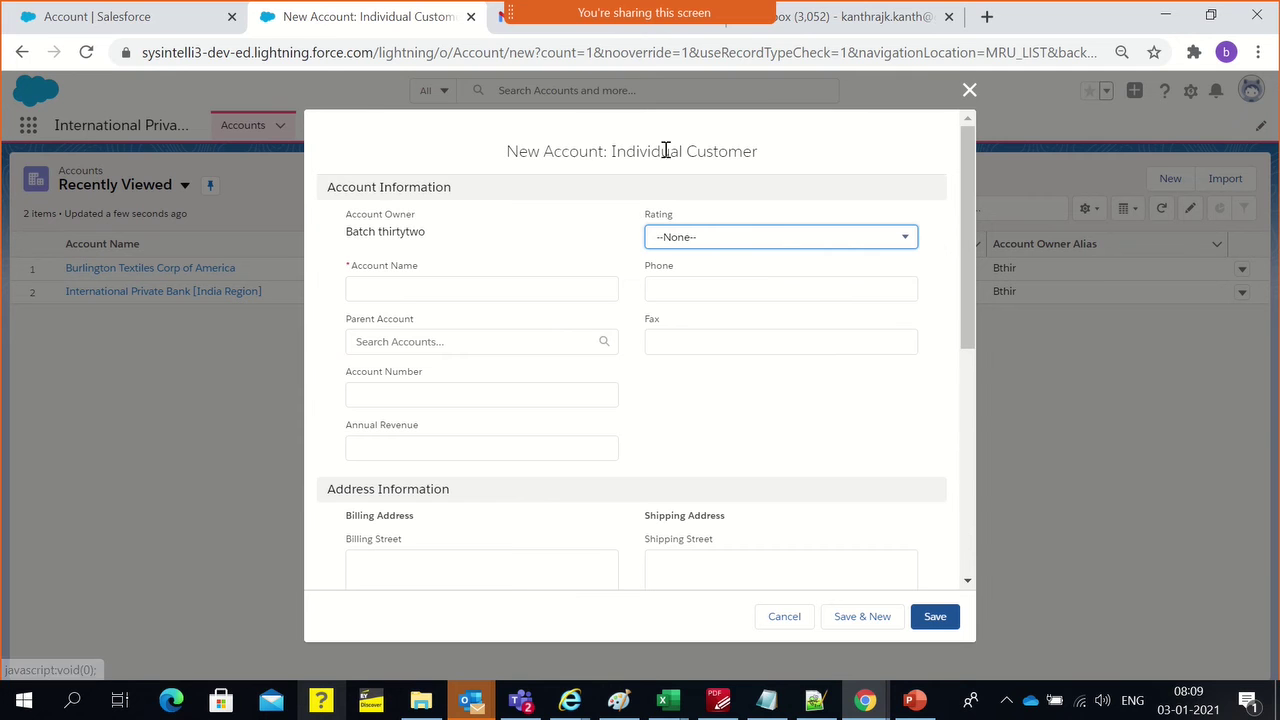
left_click(680, 241)
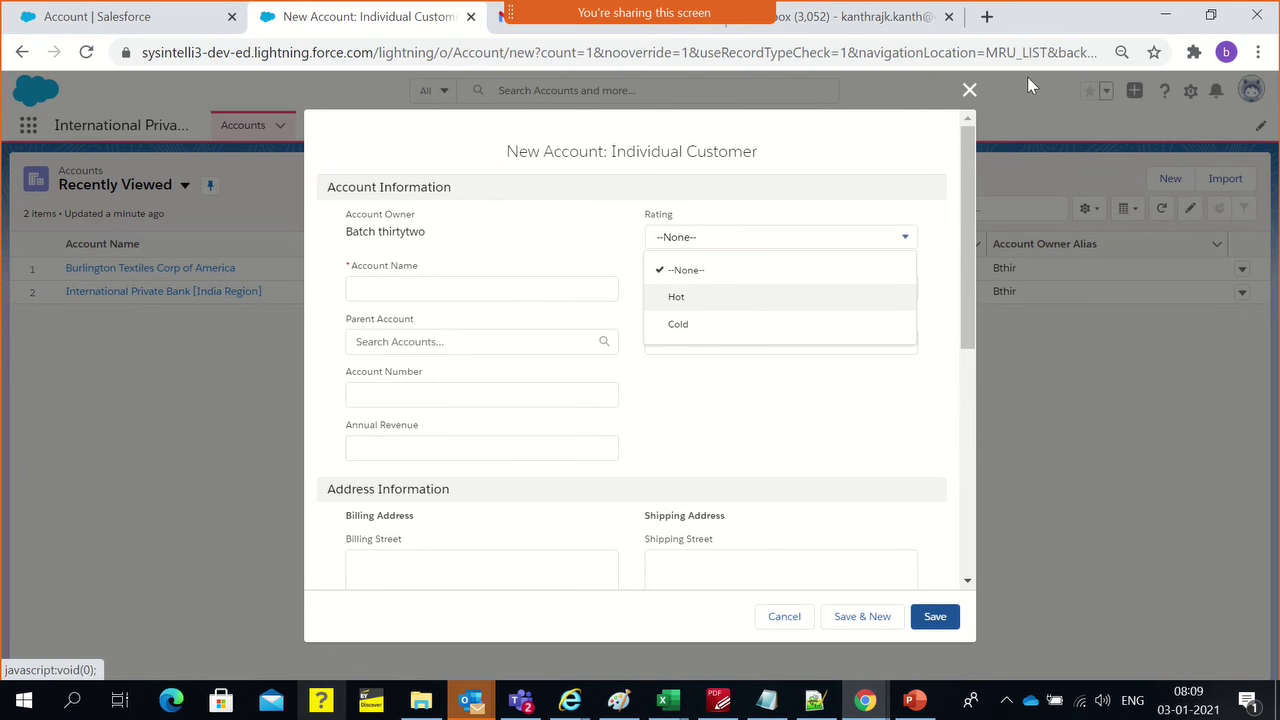
left_click(969, 90)
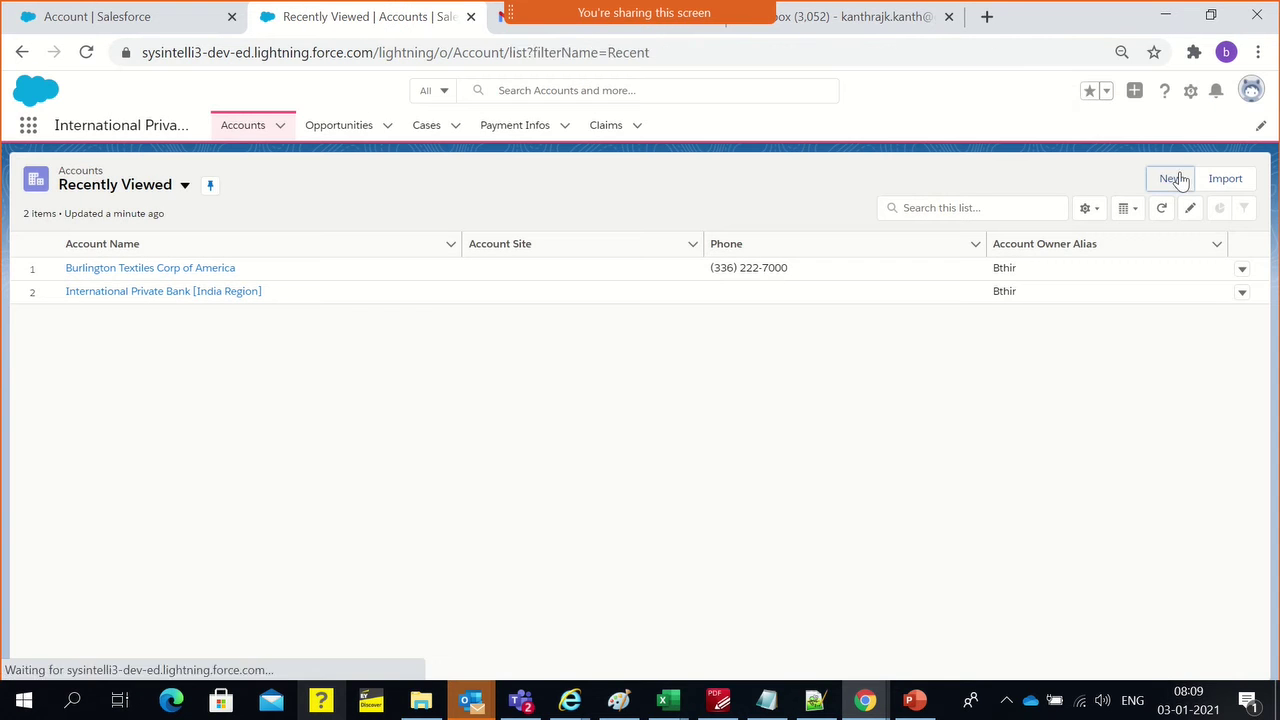
left_click(1170, 179)
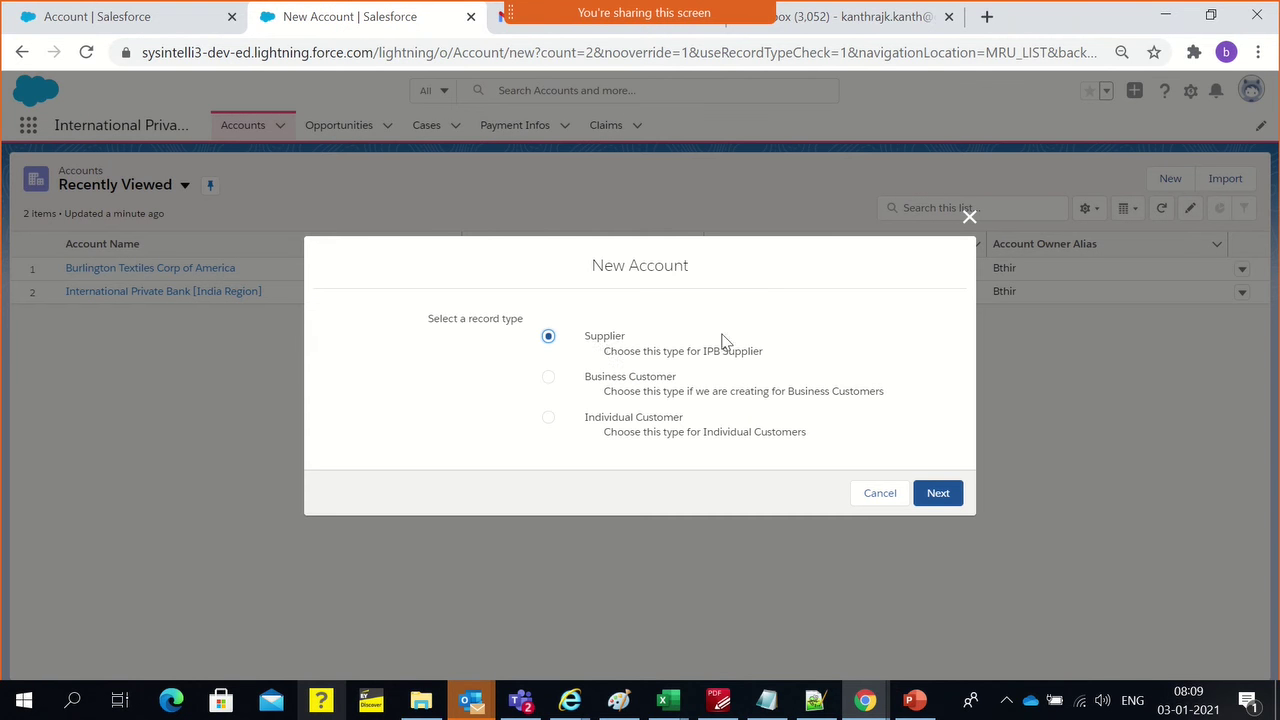
left_click(934, 489)
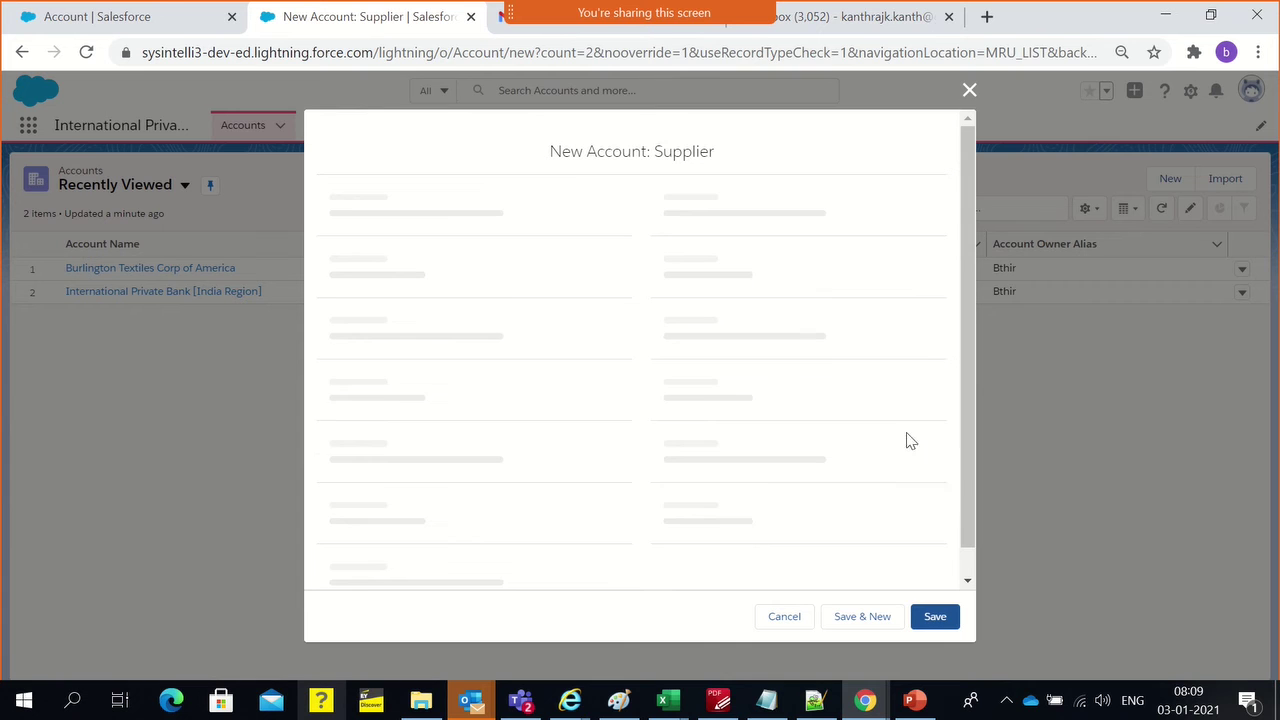
left_click(731, 240)
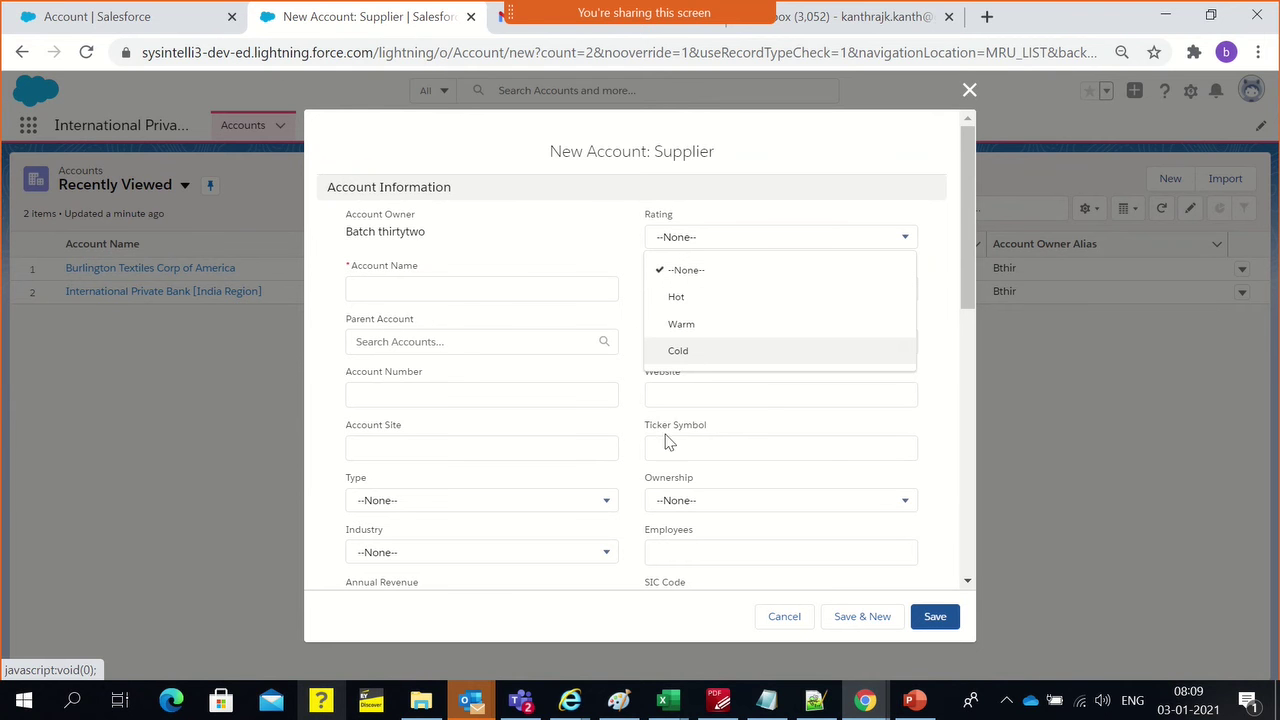
left_click(670, 506)
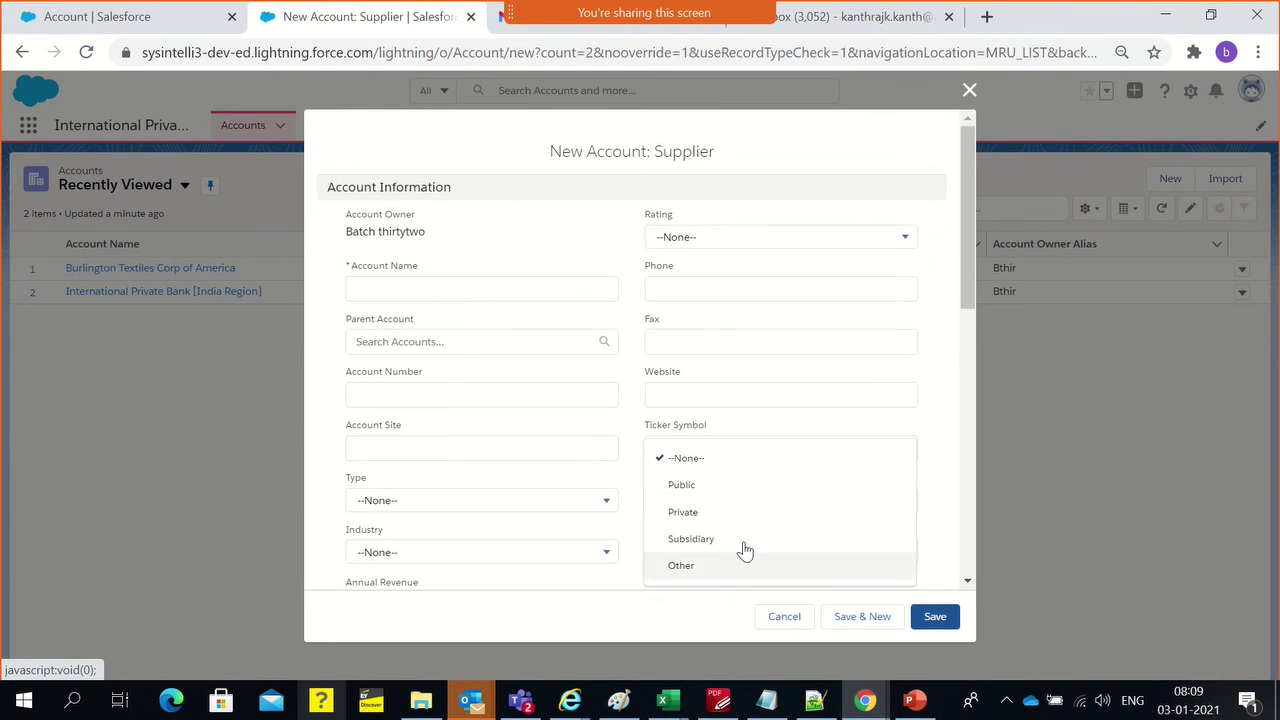
left_click(666, 457)
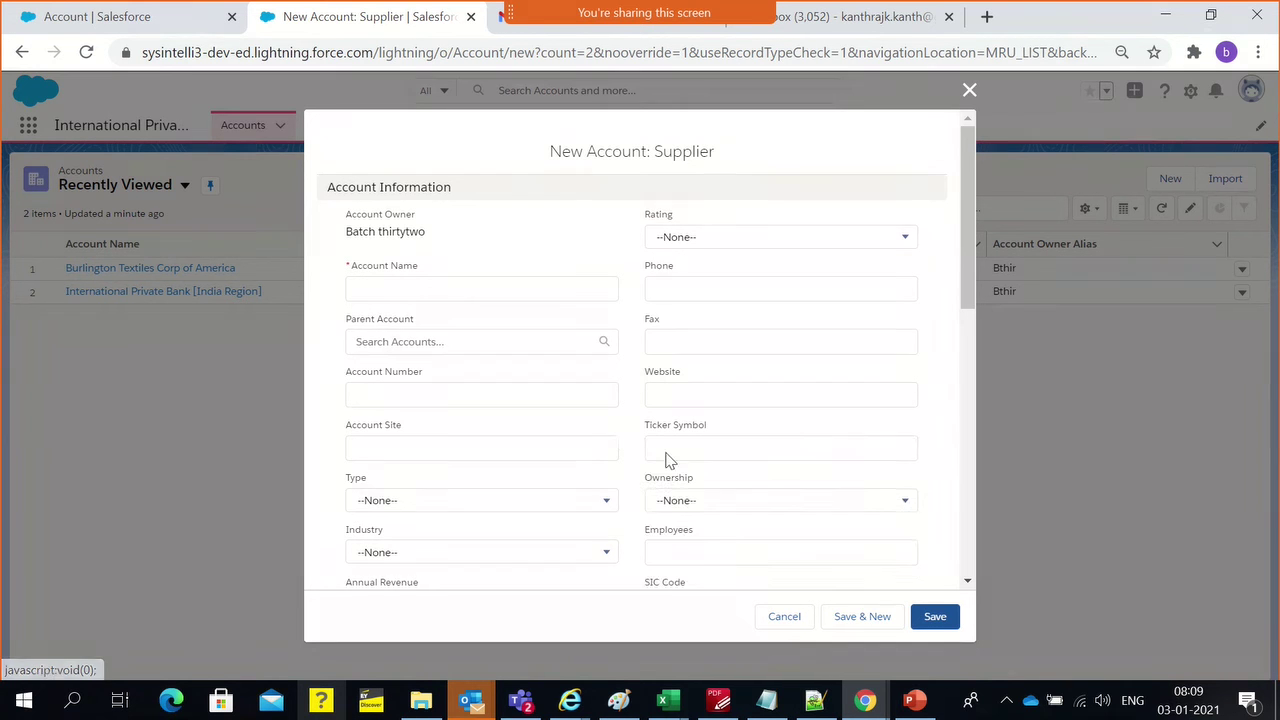
scroll(669, 452, "down", 5)
scroll(672, 460, "up", 5)
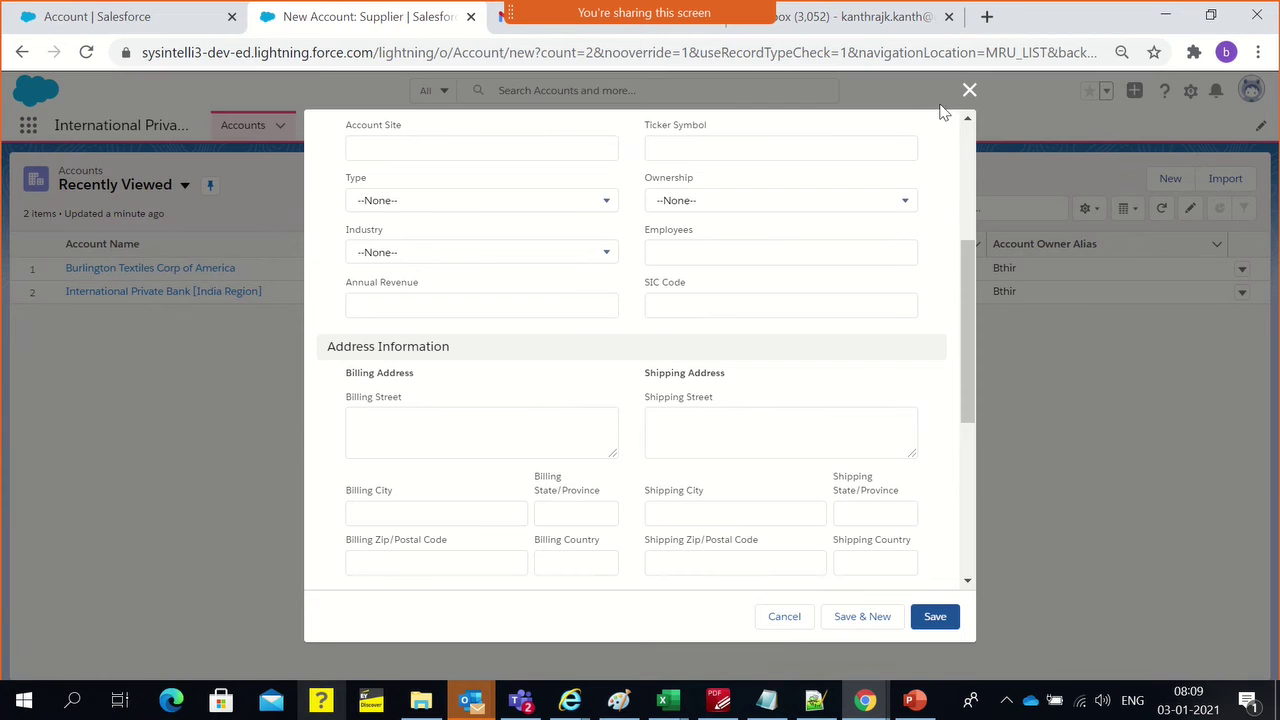
left_click(969, 90)
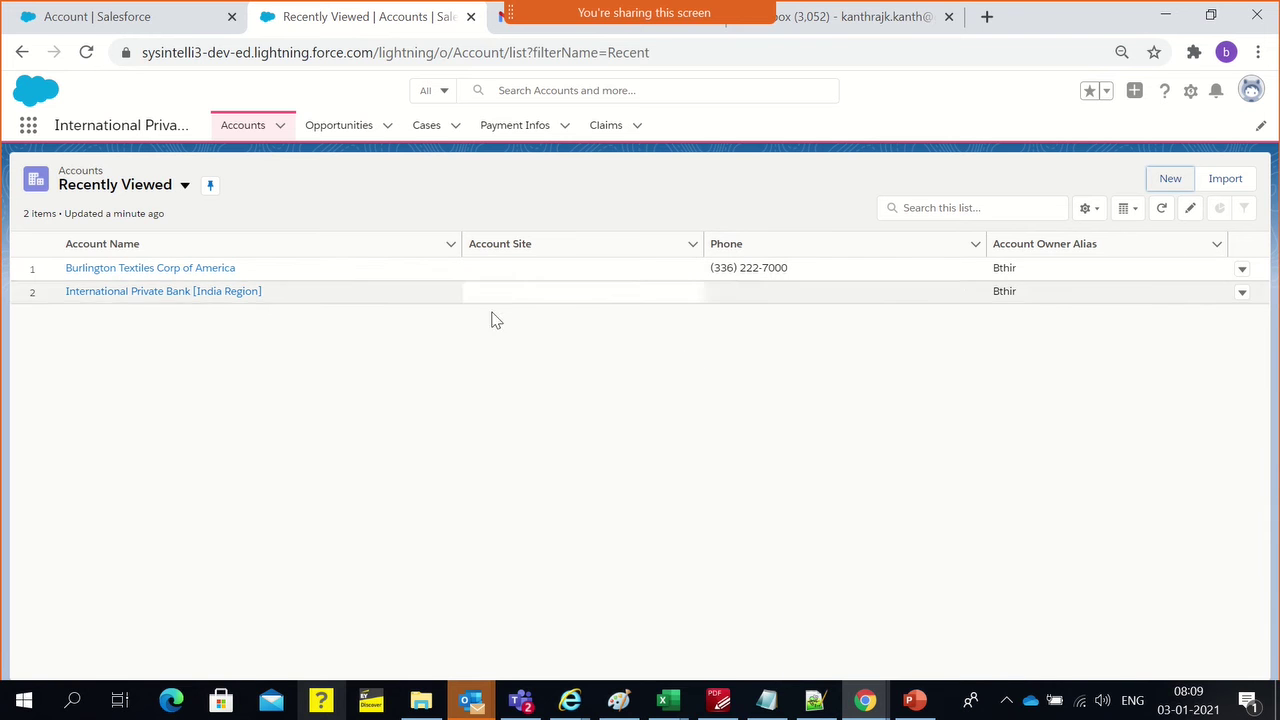
left_click(488, 344)
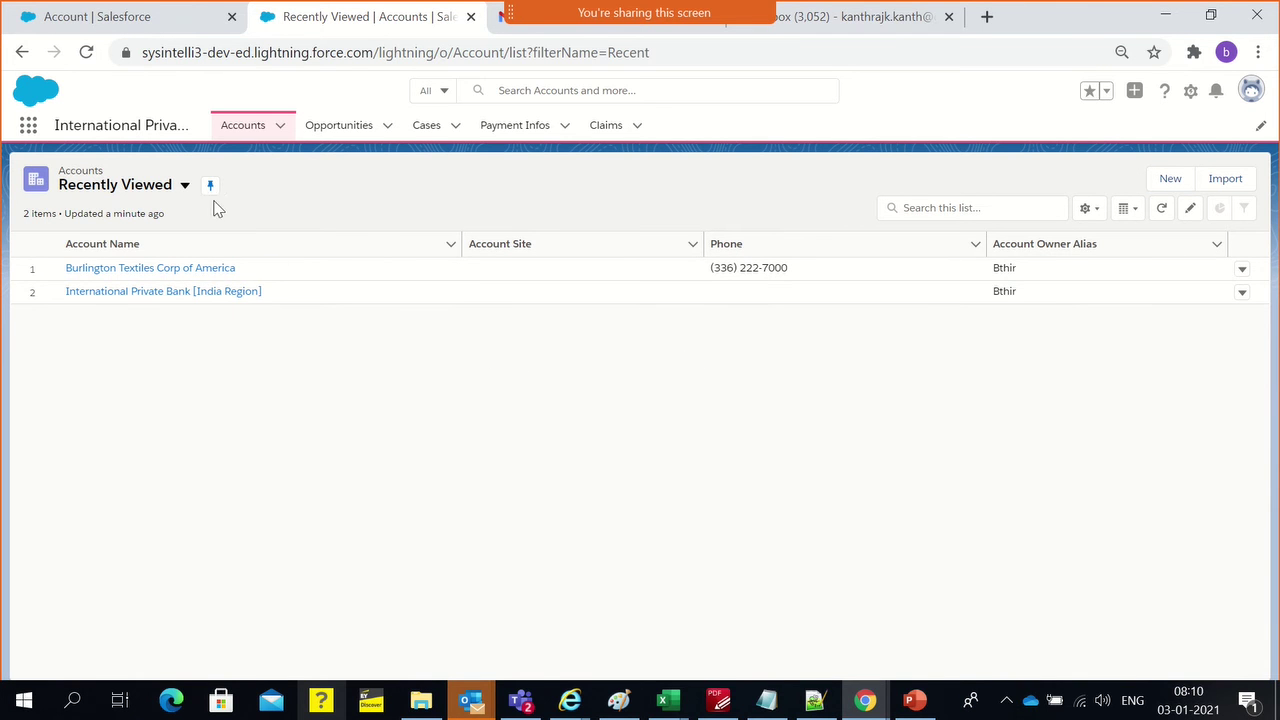
Start a new account with the Individual Customer record type
left_click(1168, 182)
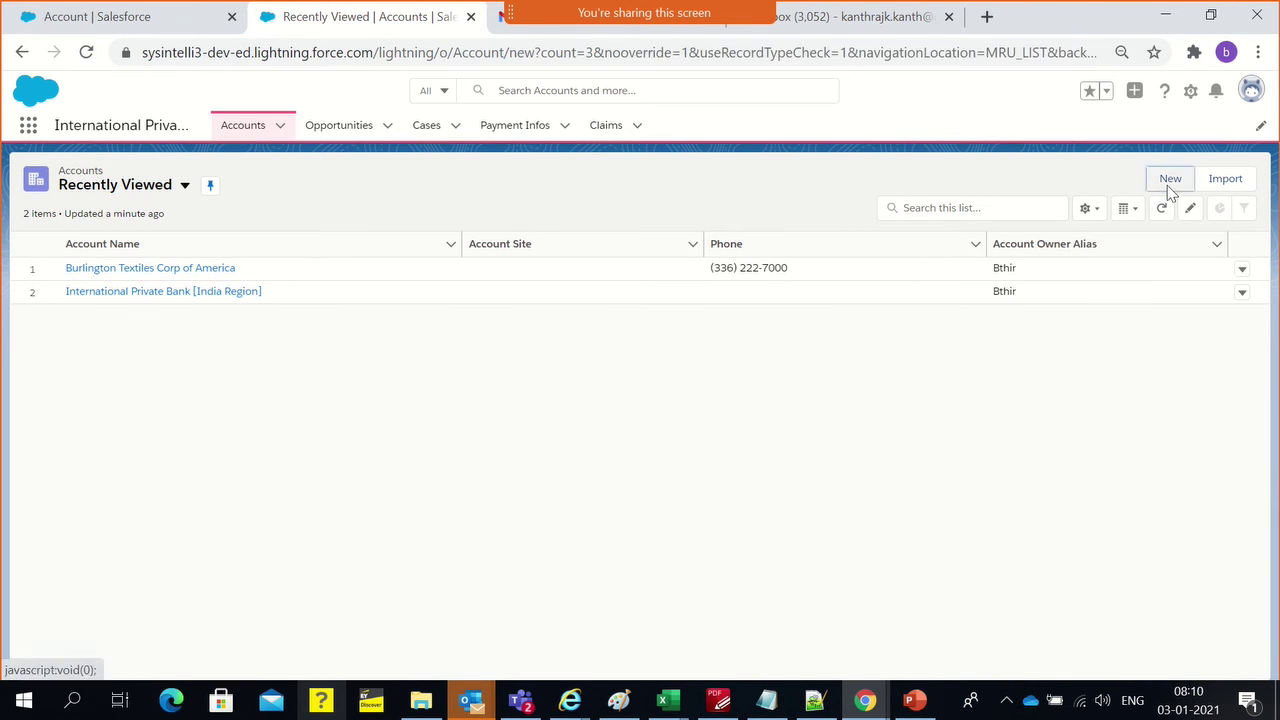
left_click(548, 418)
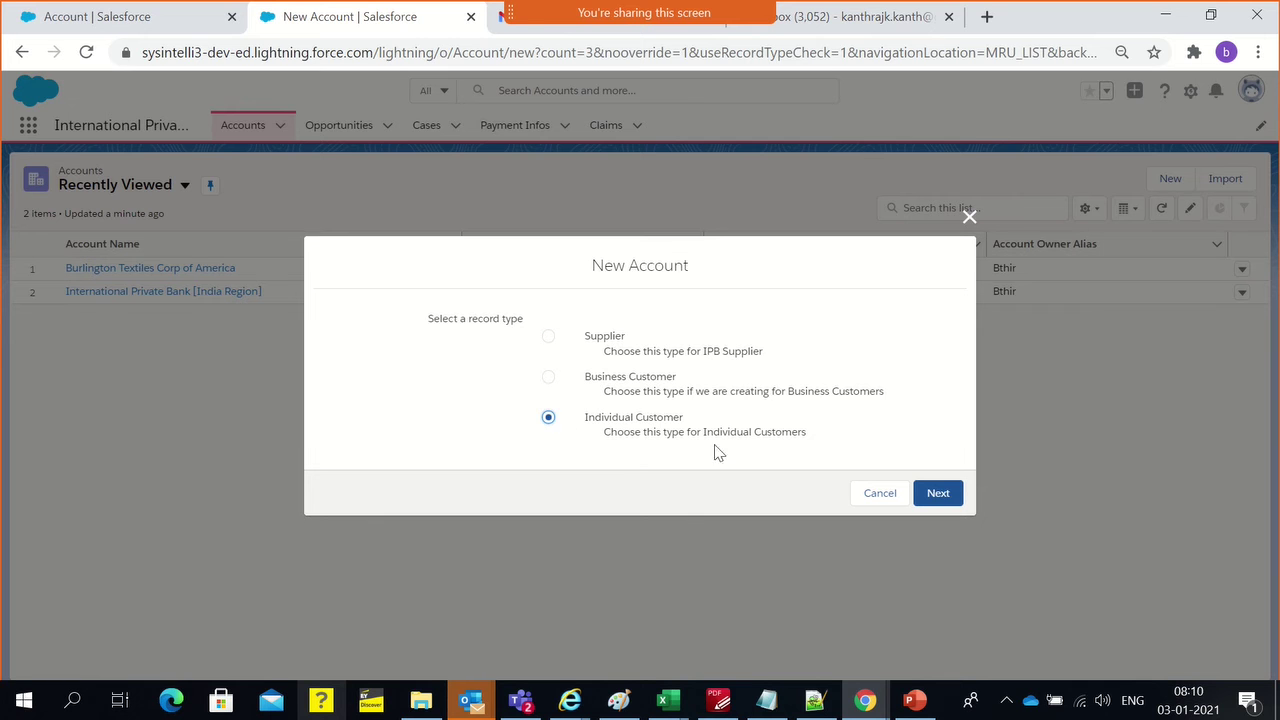
left_click(930, 494)
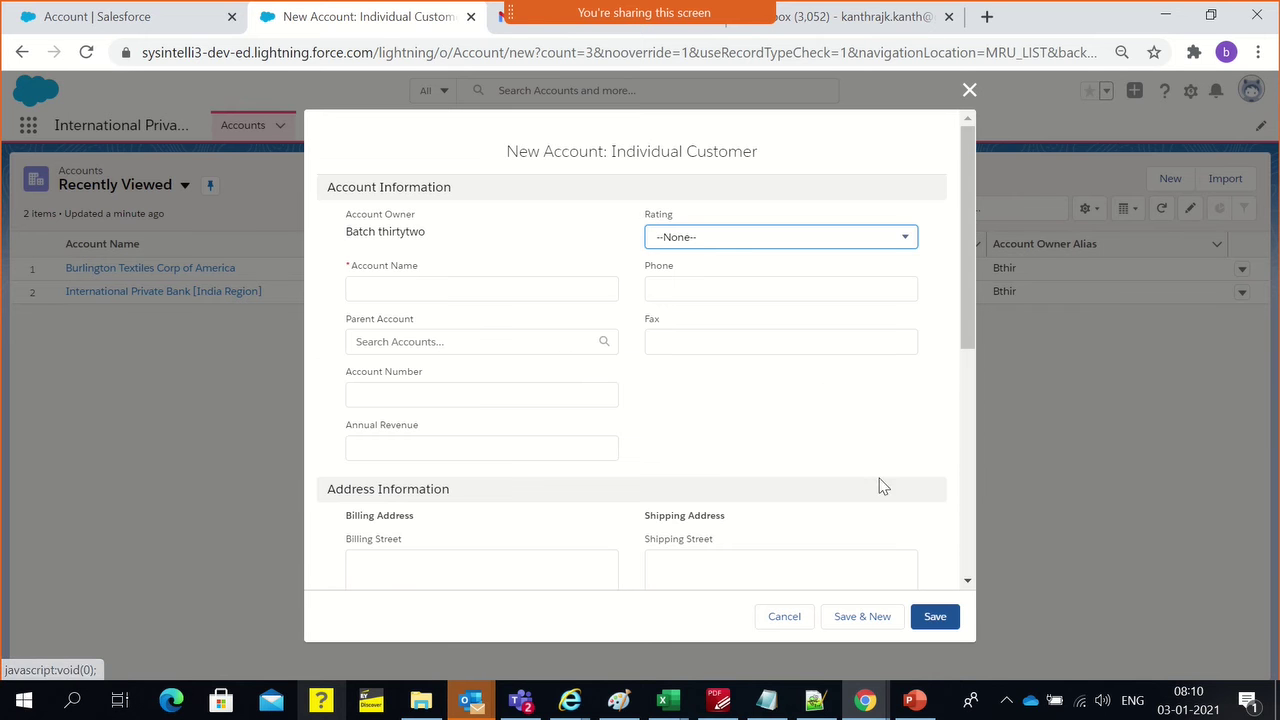
left_click(619, 701)
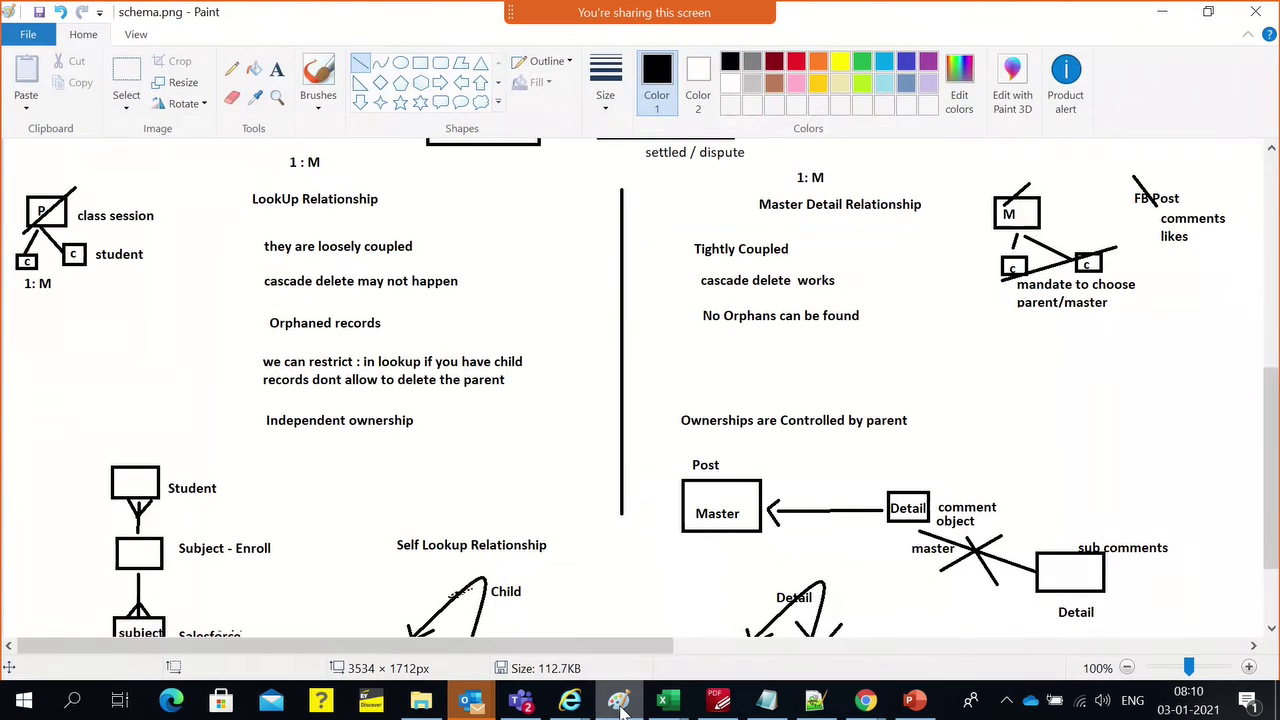
left_click(619, 701)
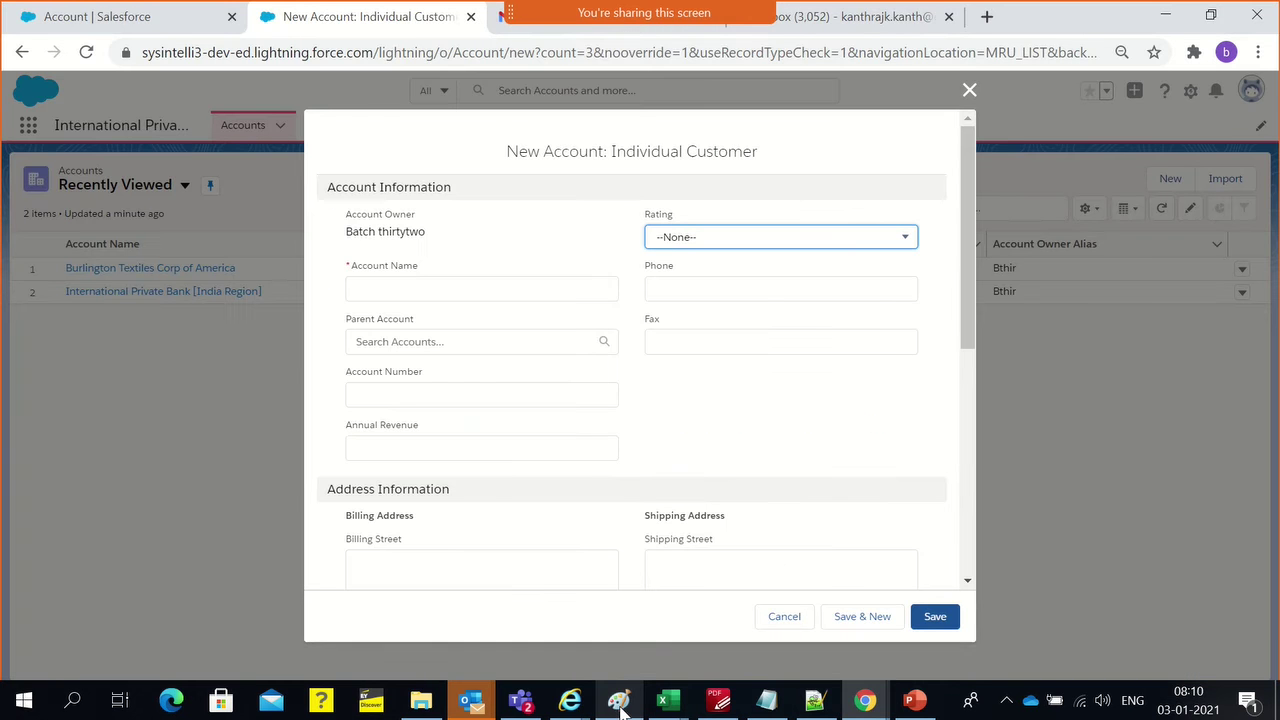
Enter the customer's account name, phone number and fax number
left_click(425, 285)
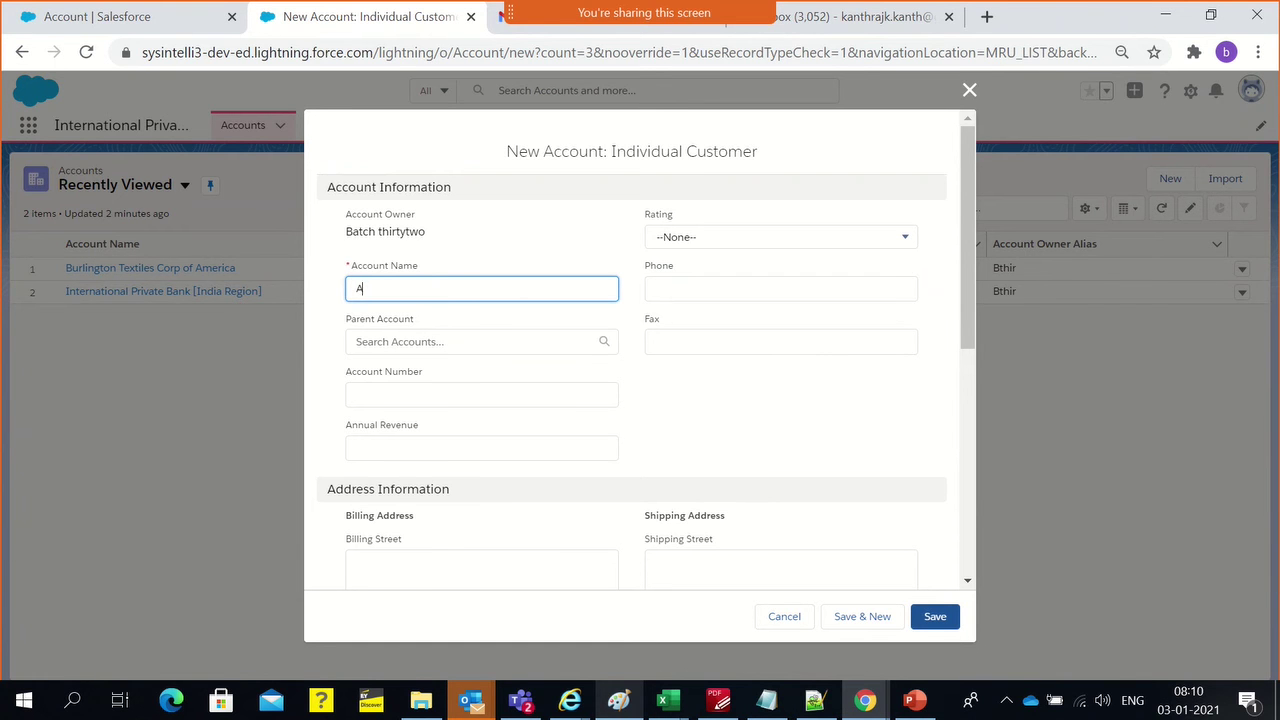
key("Tab")
type("9")
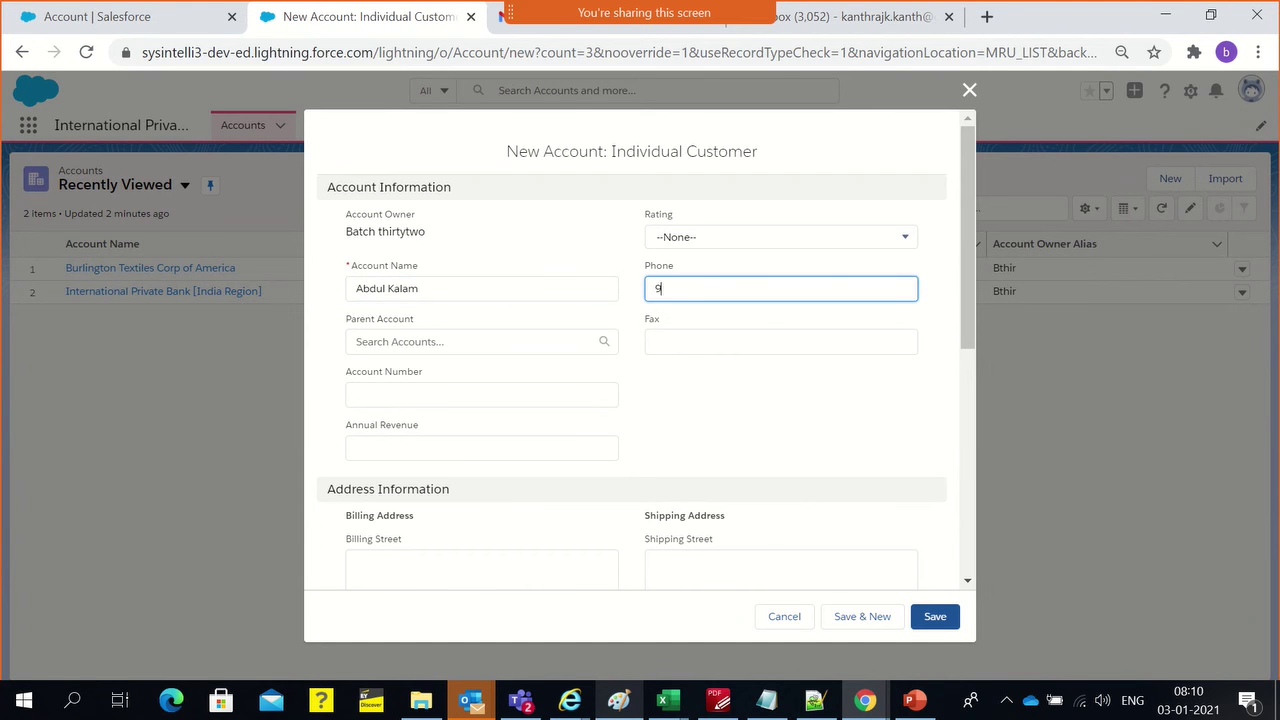
type("09090909")
key("Tab")
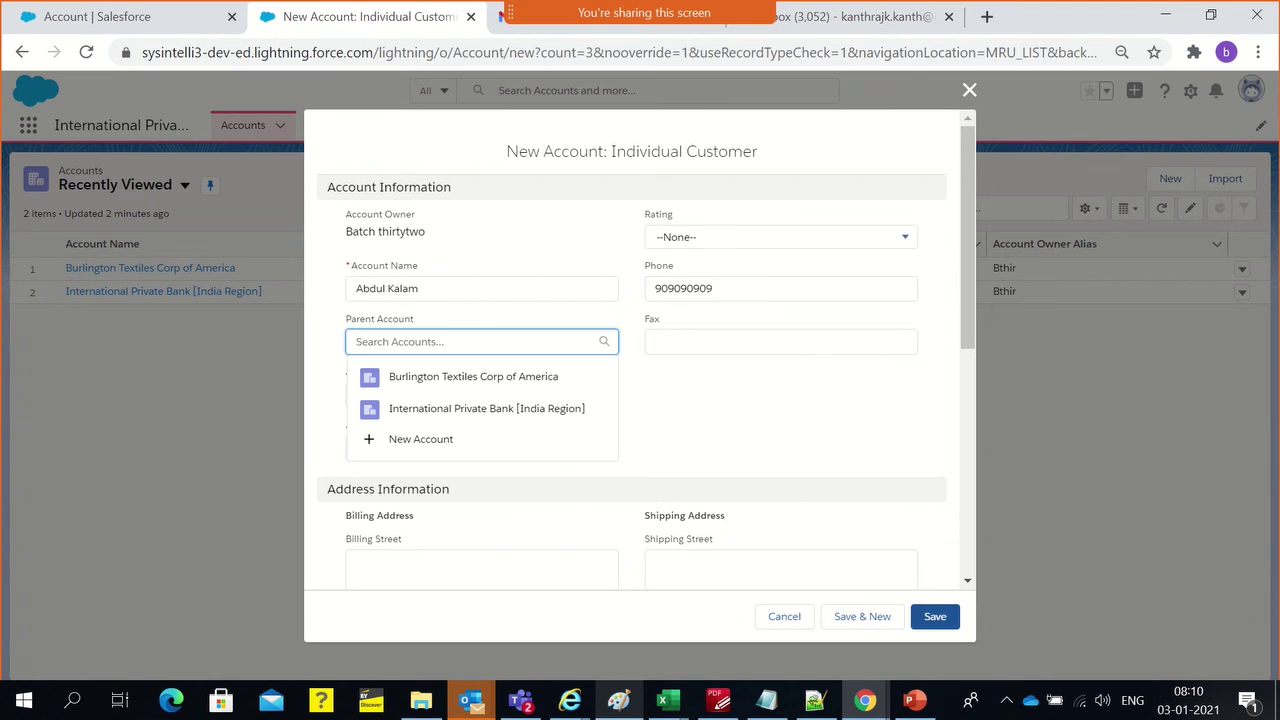
key("Tab")
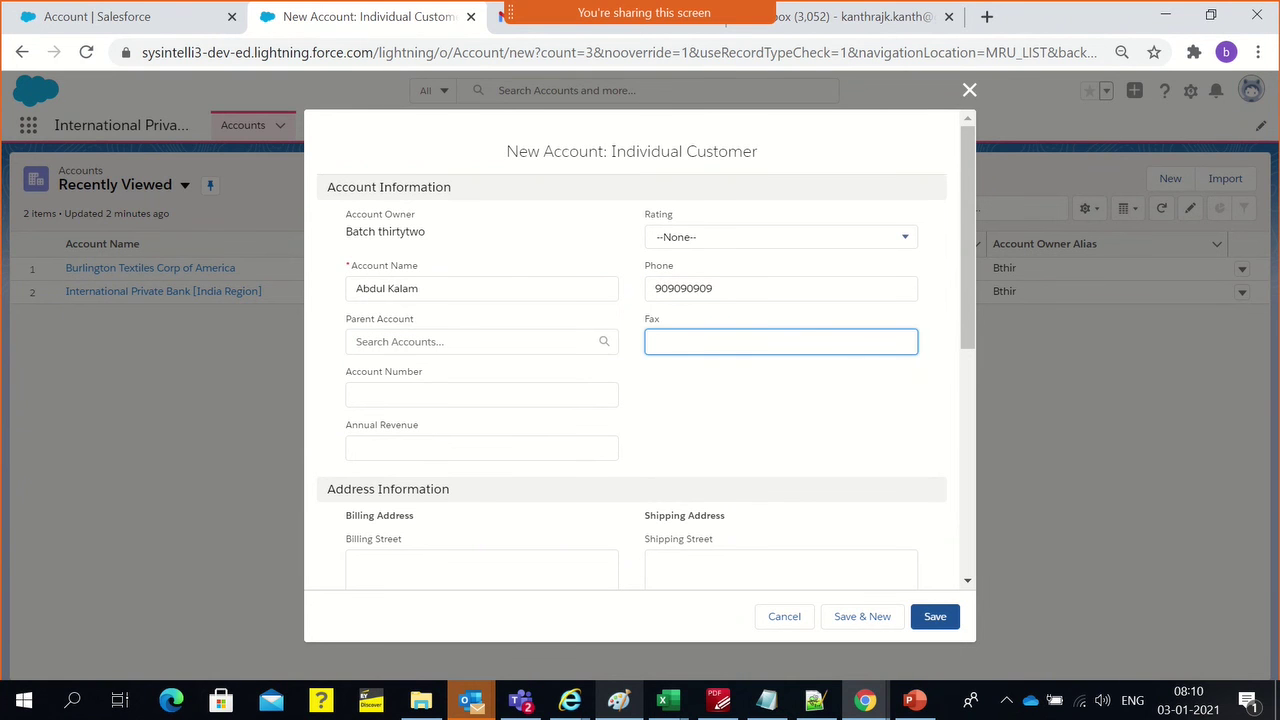
type("y87879")
key("BackSpace")
key("BackSpace")
key("BackSpace")
key("BackSpace")
key("BackSpace")
key("Tab")
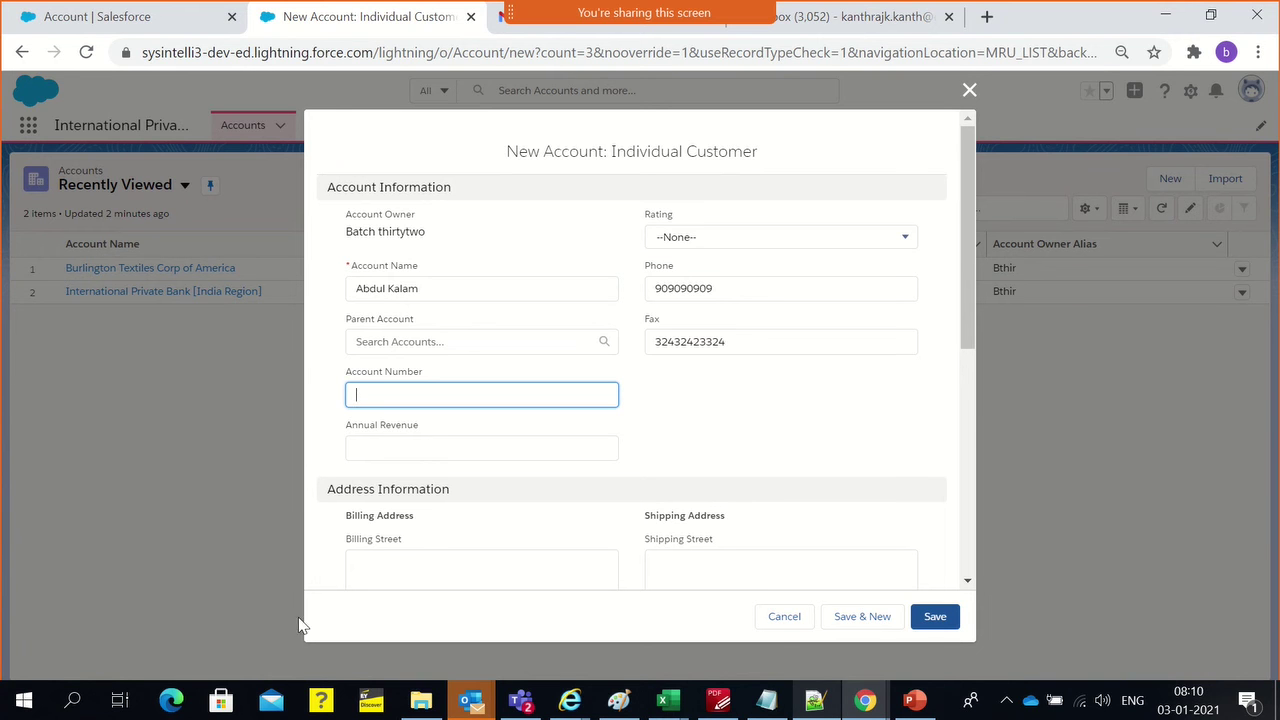
Set the account Rating to Hot
left_click(697, 243)
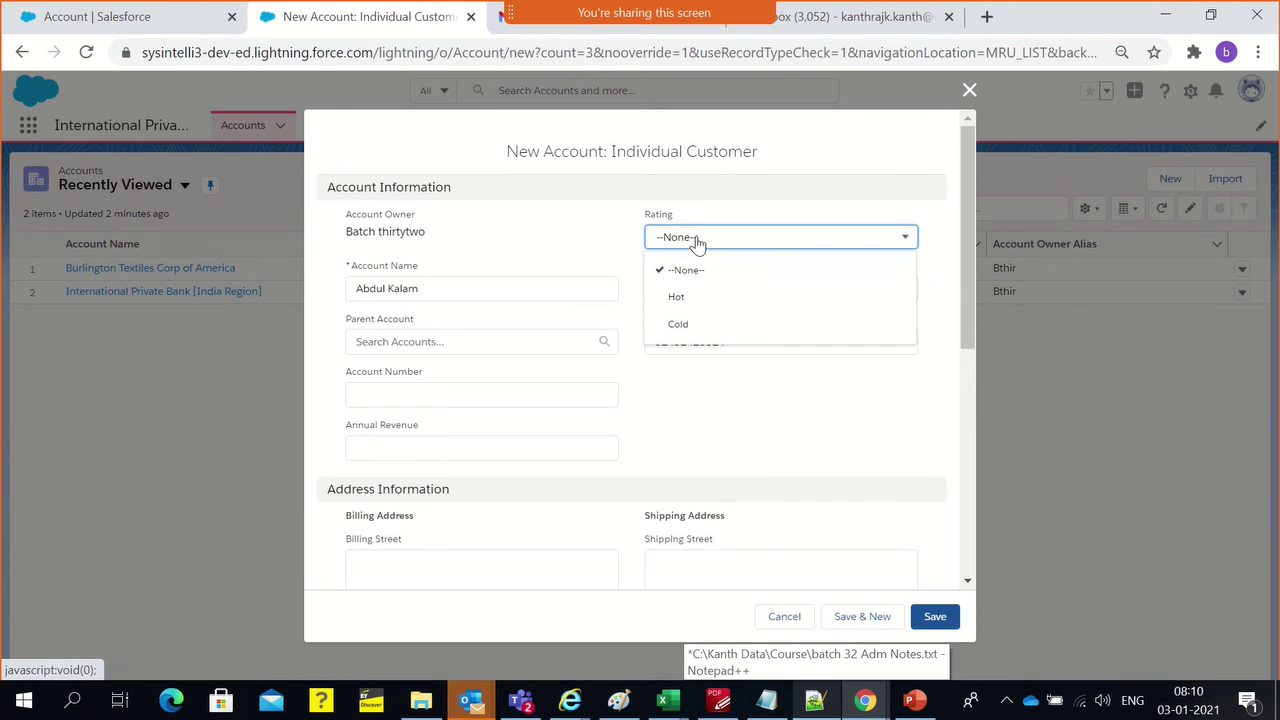
left_click(688, 296)
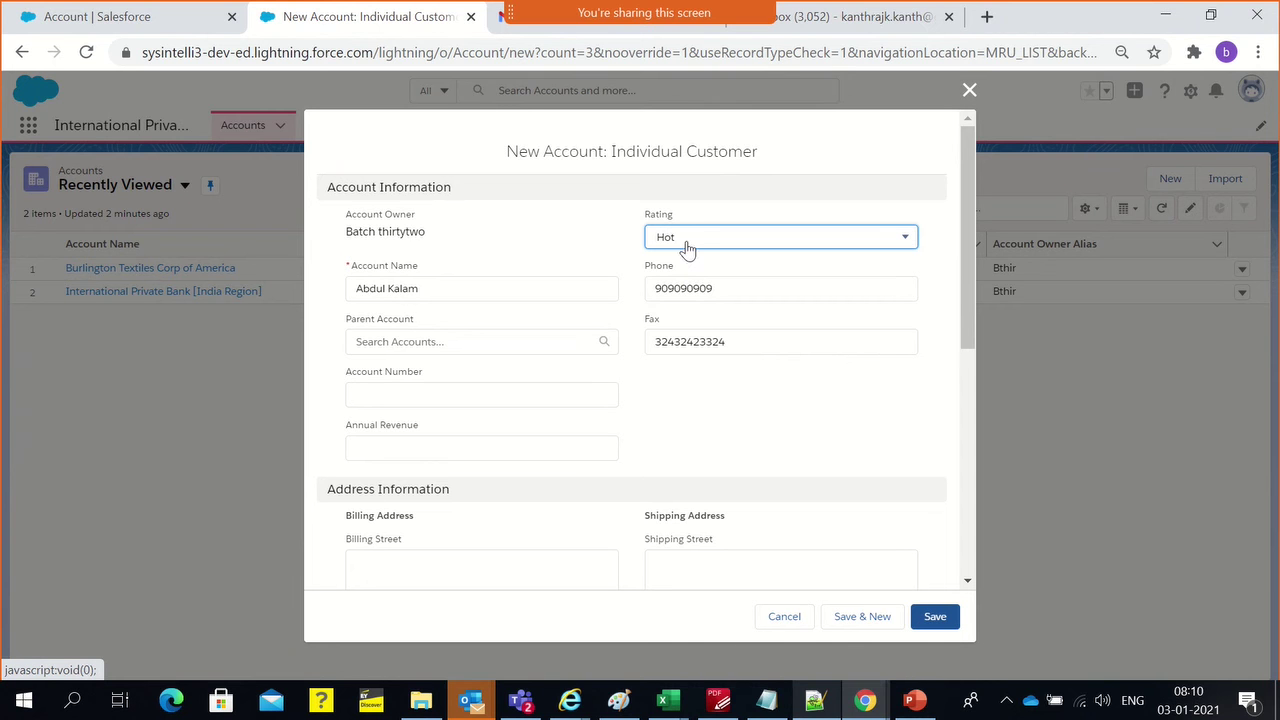
left_click(688, 245)
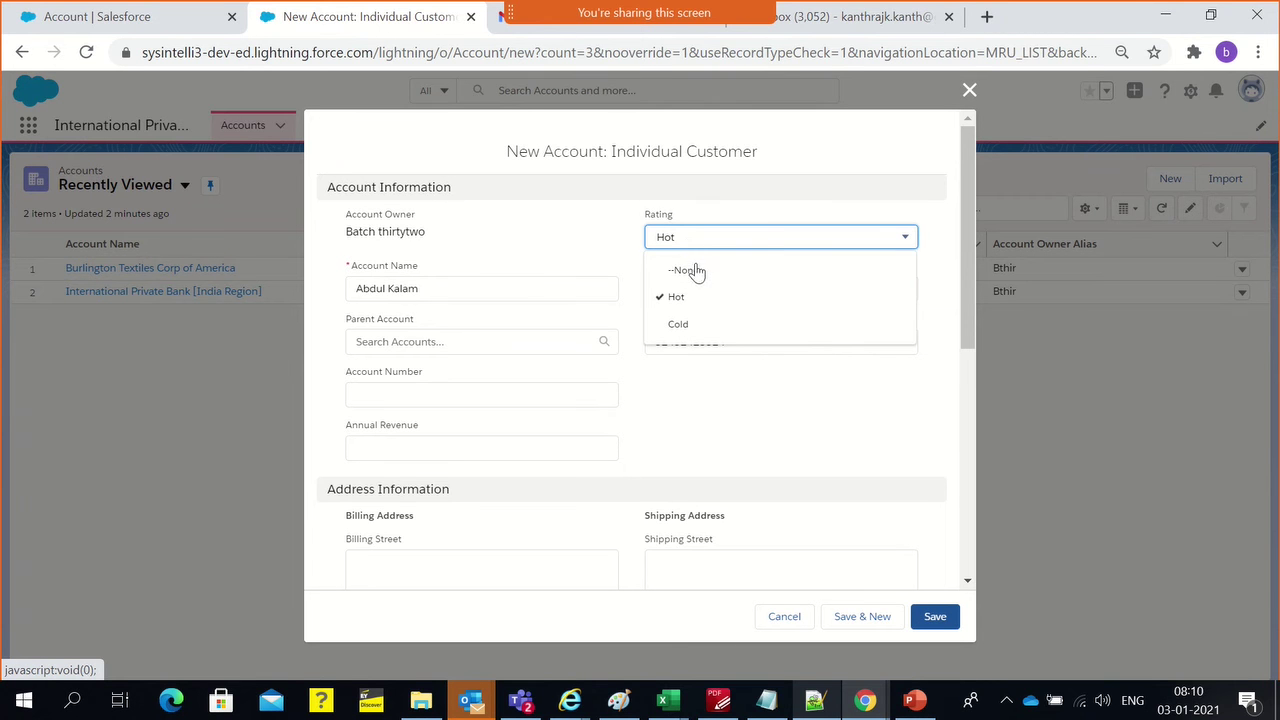
left_click(686, 392)
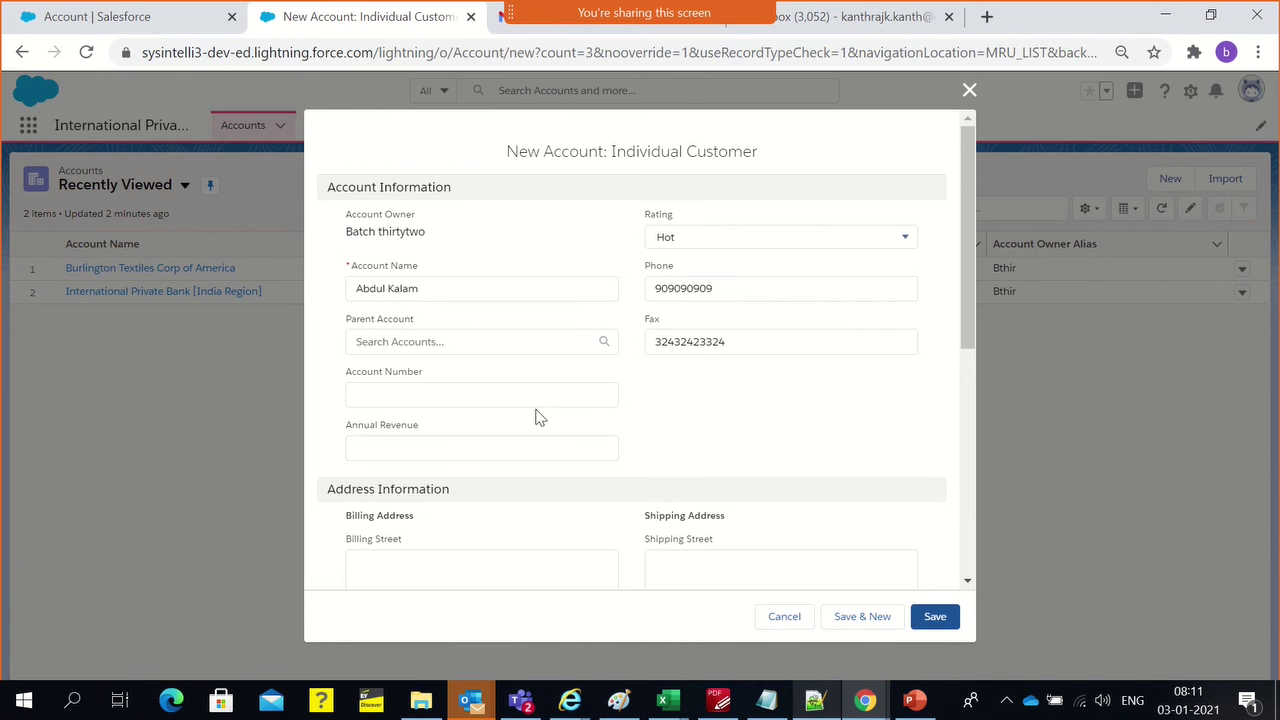
Set the Annual Revenue to 3,243,243,242
scroll(530, 414, "down", 2)
left_click(441, 253)
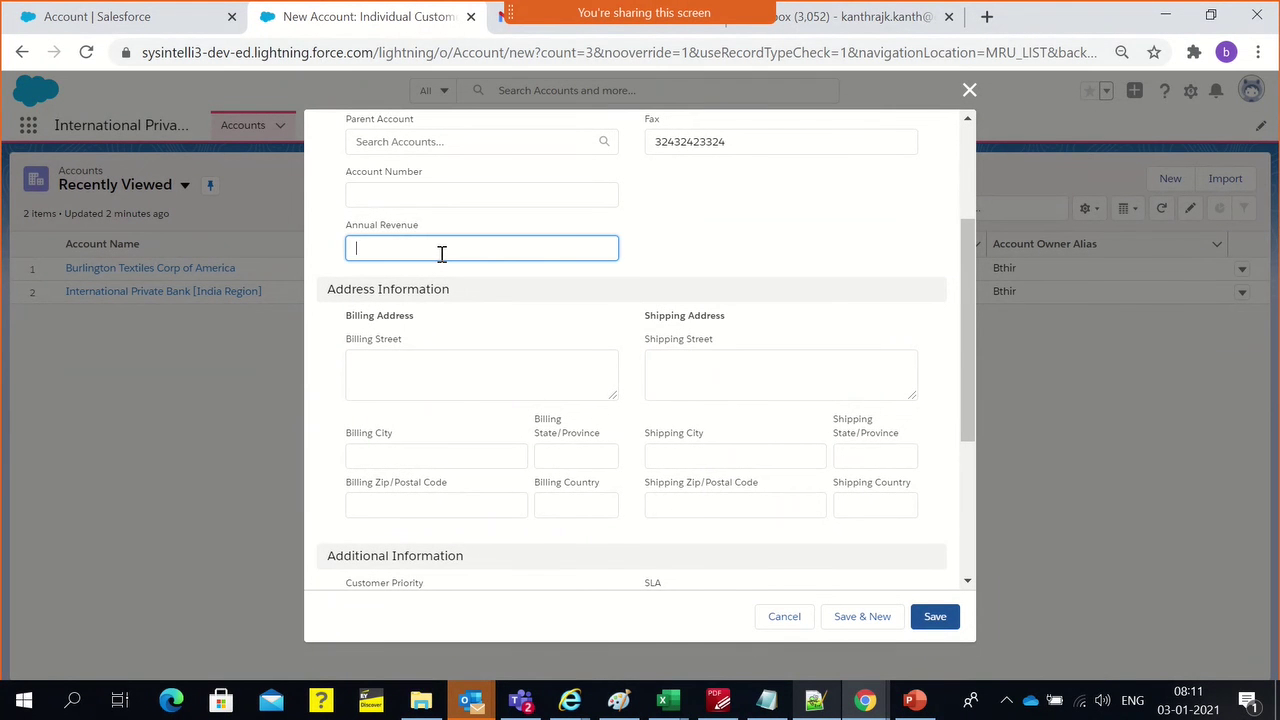
type("3,243,243,242")
left_click(716, 263)
Fill in the billing street, city, state and country, then save the account
left_click(397, 378)
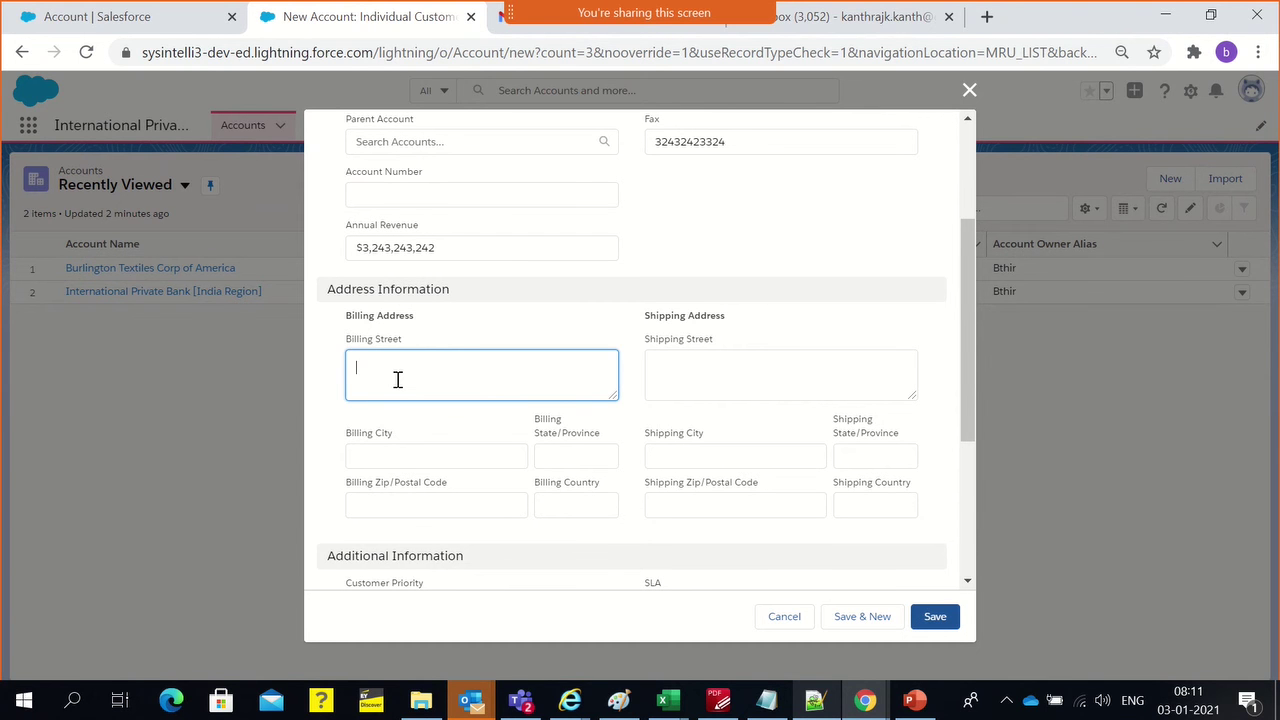
type("New delhi")
left_click(455, 452)
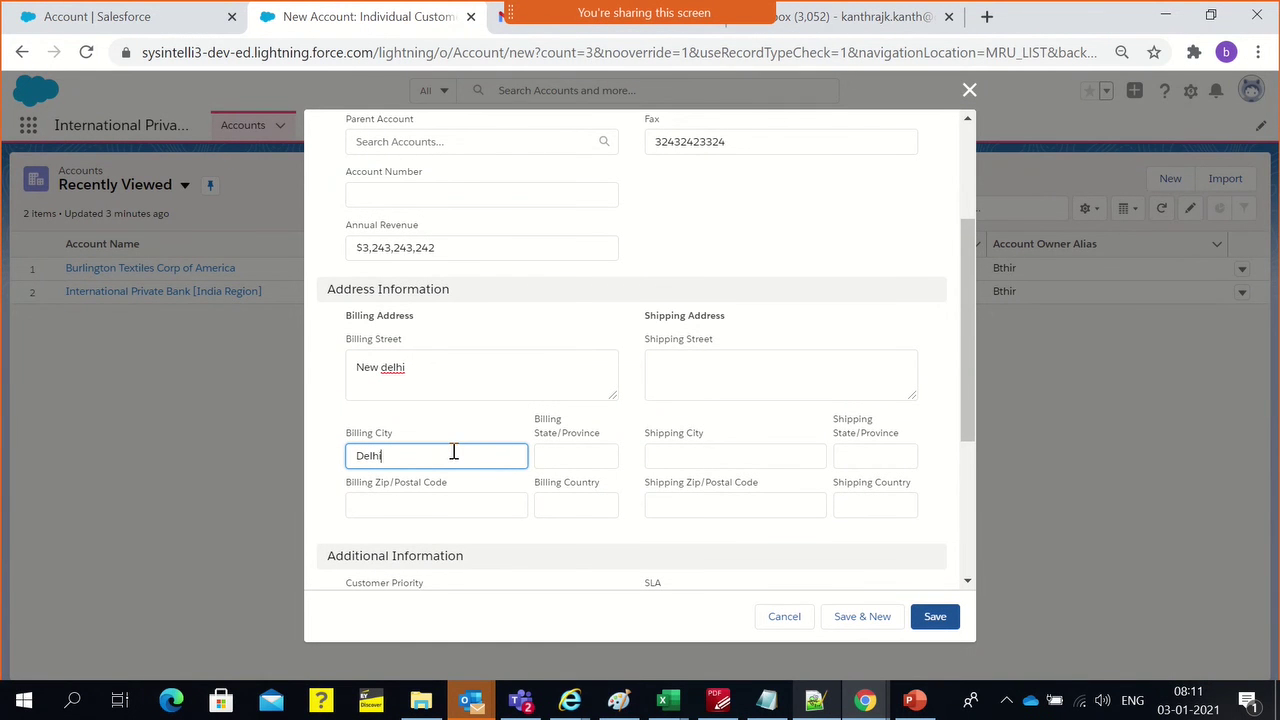
left_click(568, 456)
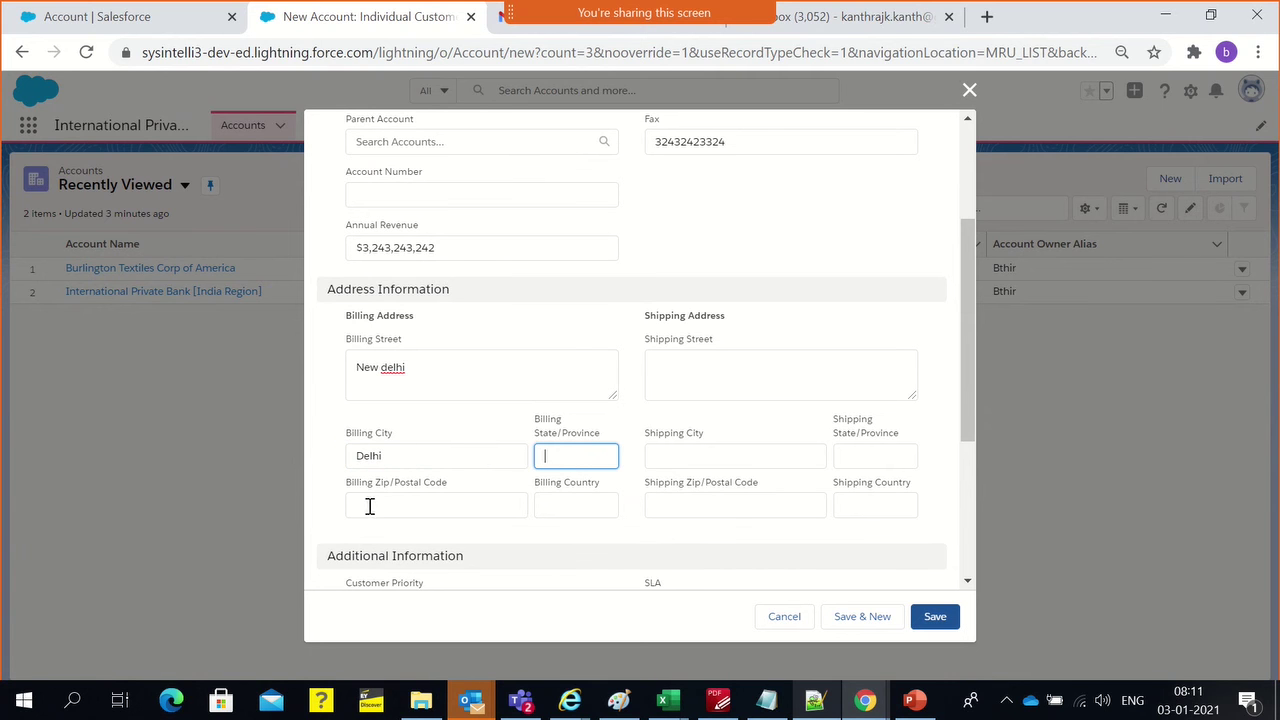
left_click(545, 508)
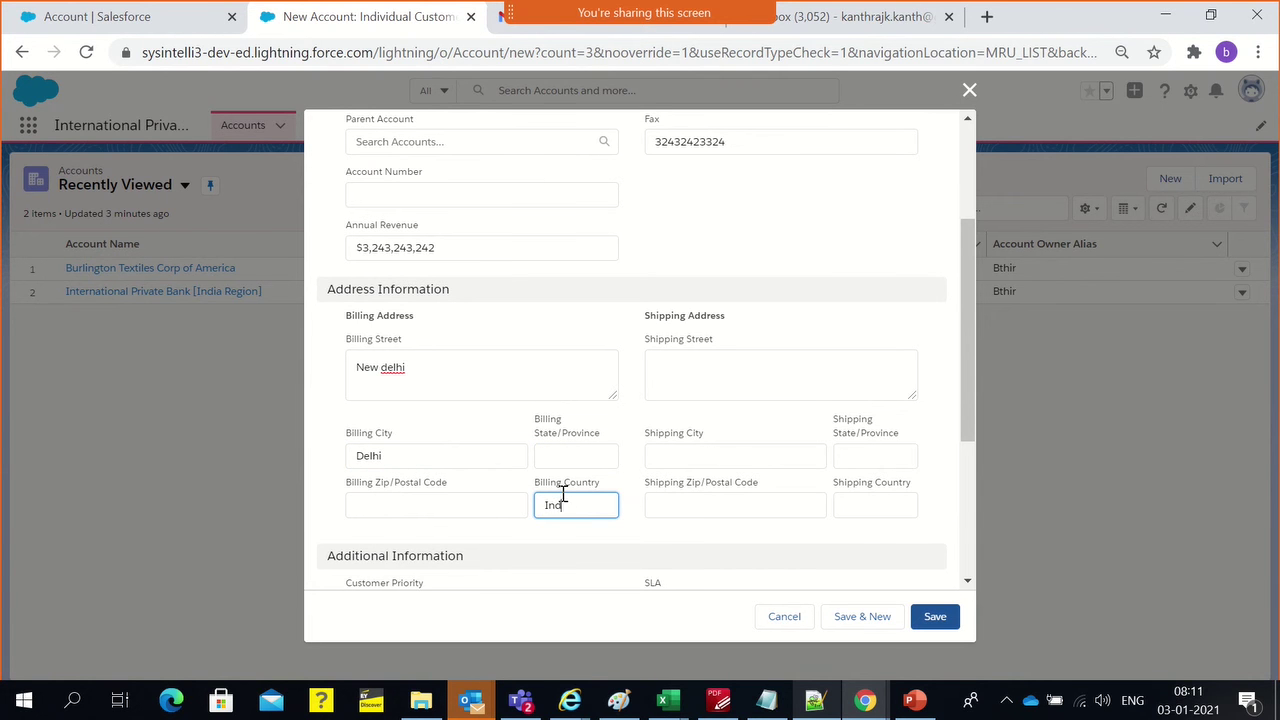
left_click(538, 312)
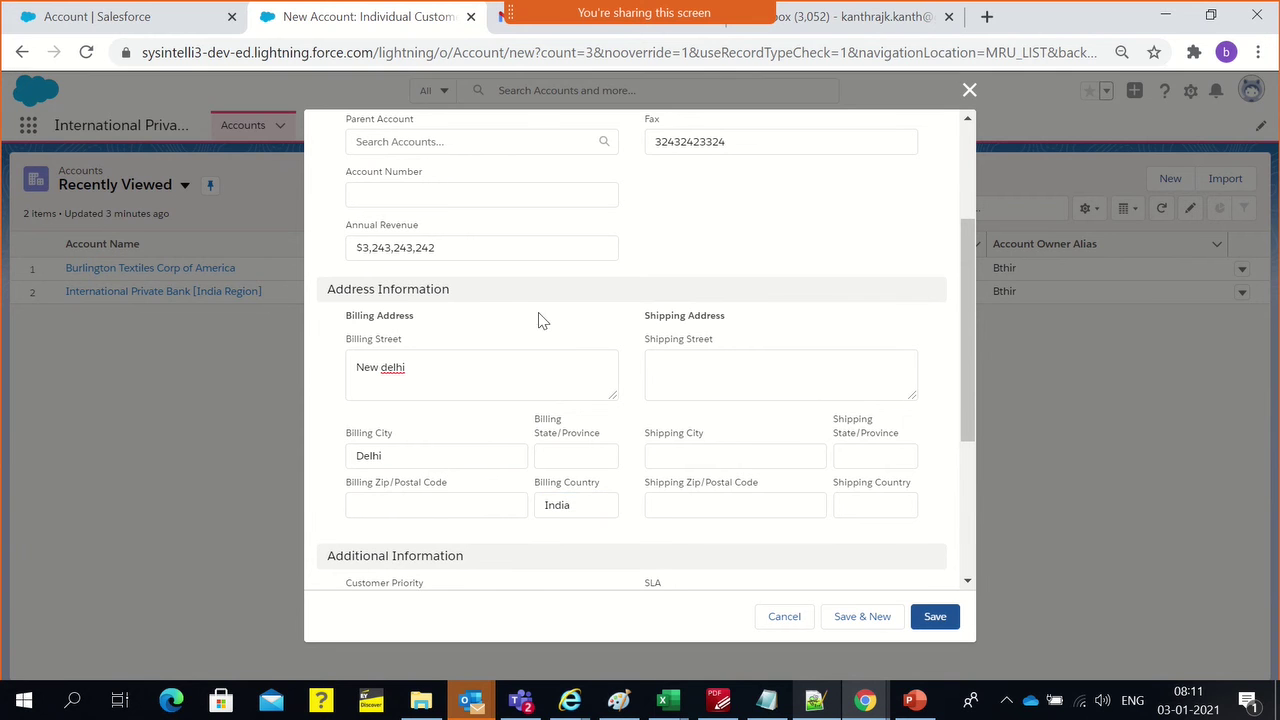
scroll(710, 428, "down", 3)
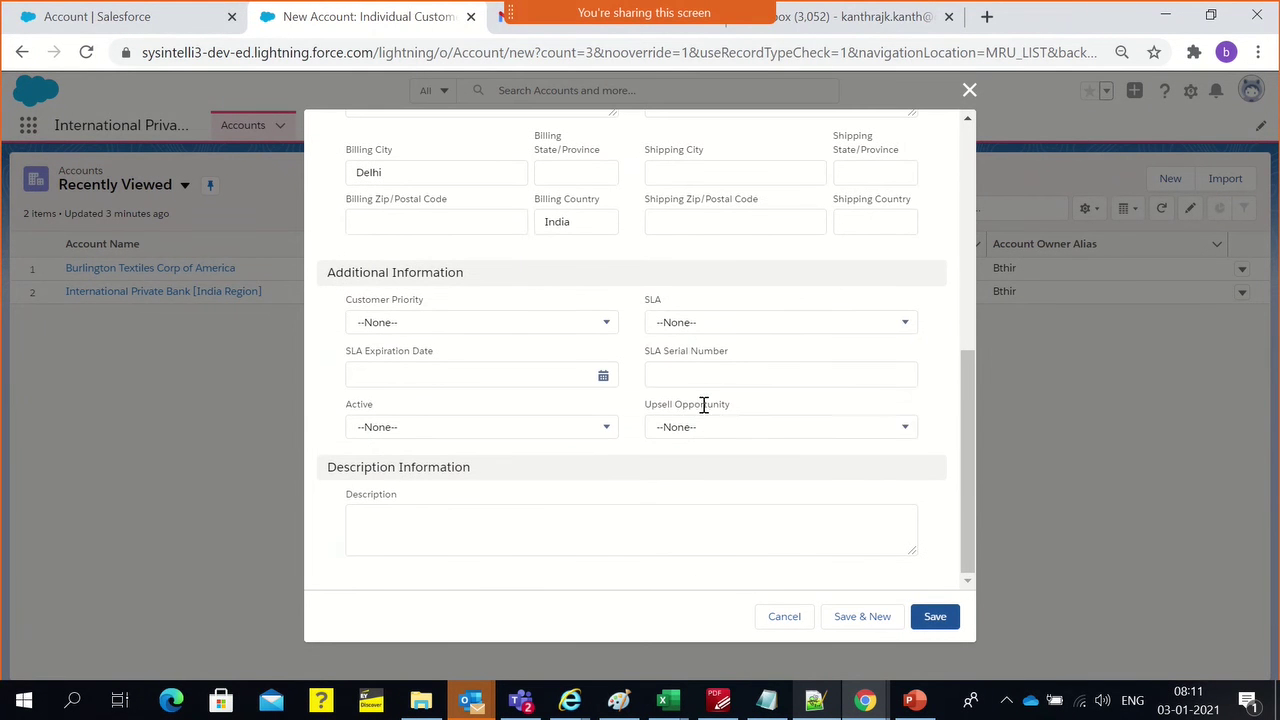
left_click(943, 619)
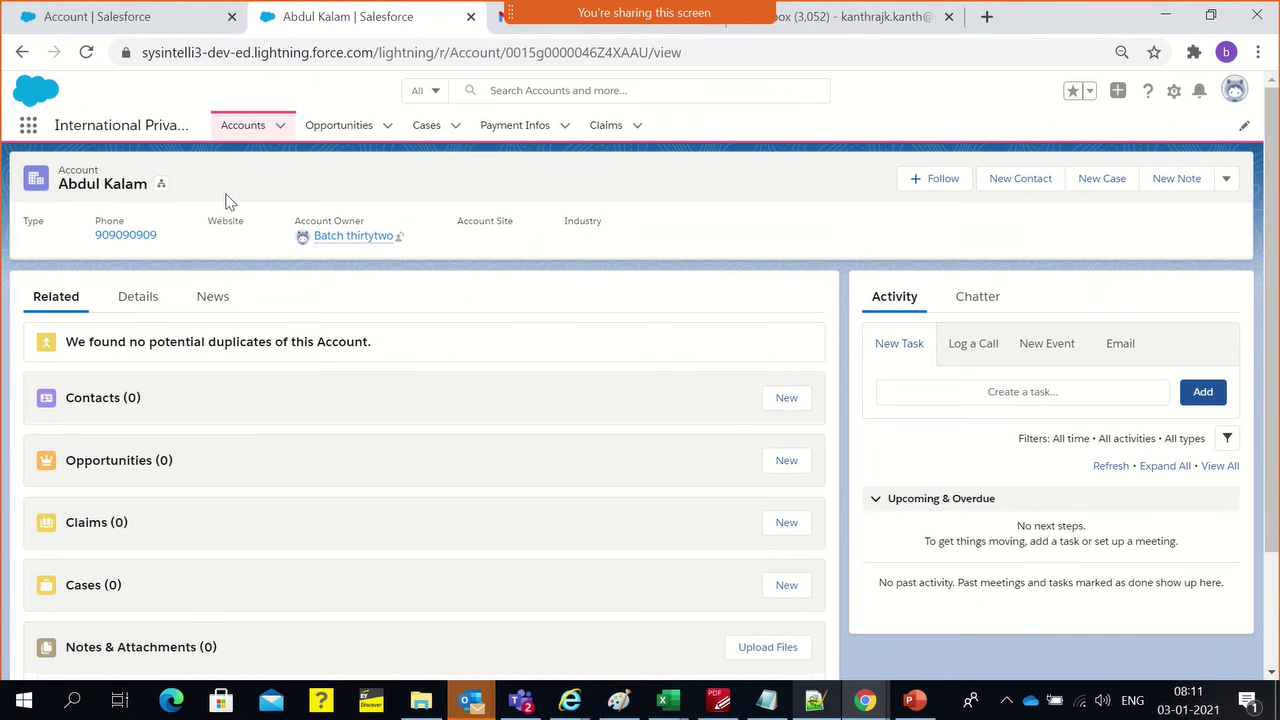
Return to the Accounts tab and check the list views without switching from Recently Viewed
left_click(224, 129)
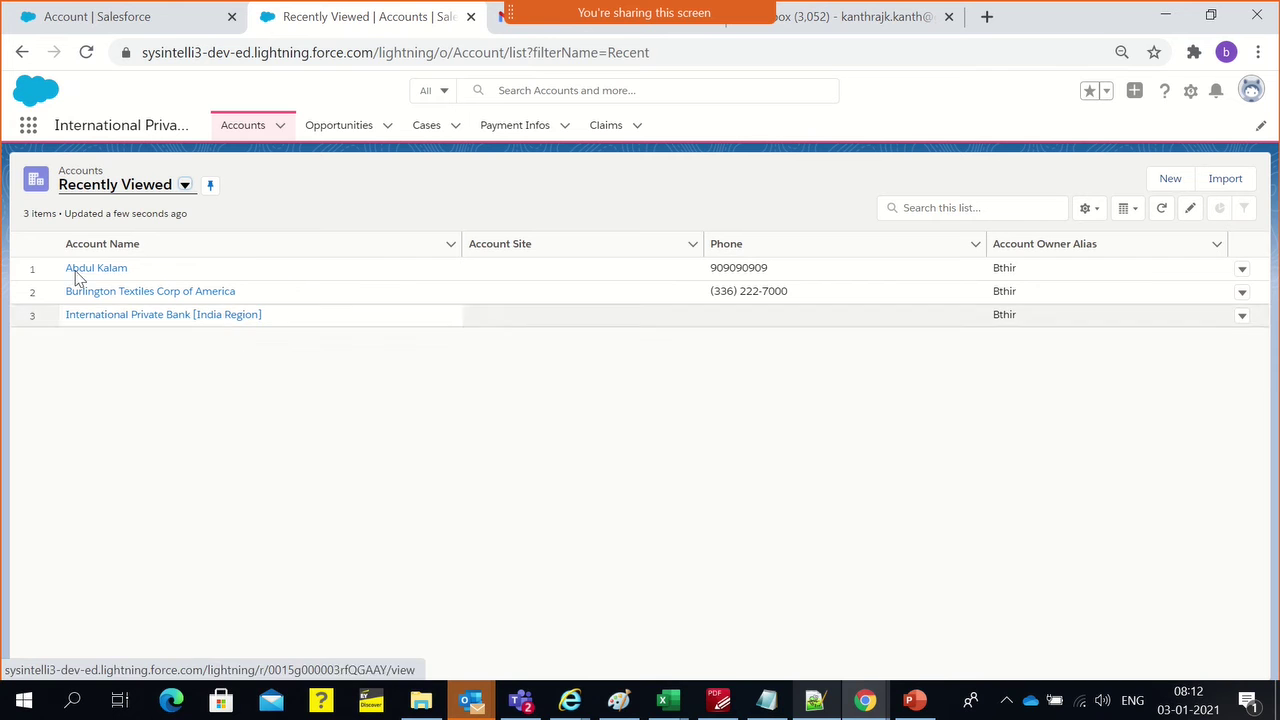
left_click(185, 186)
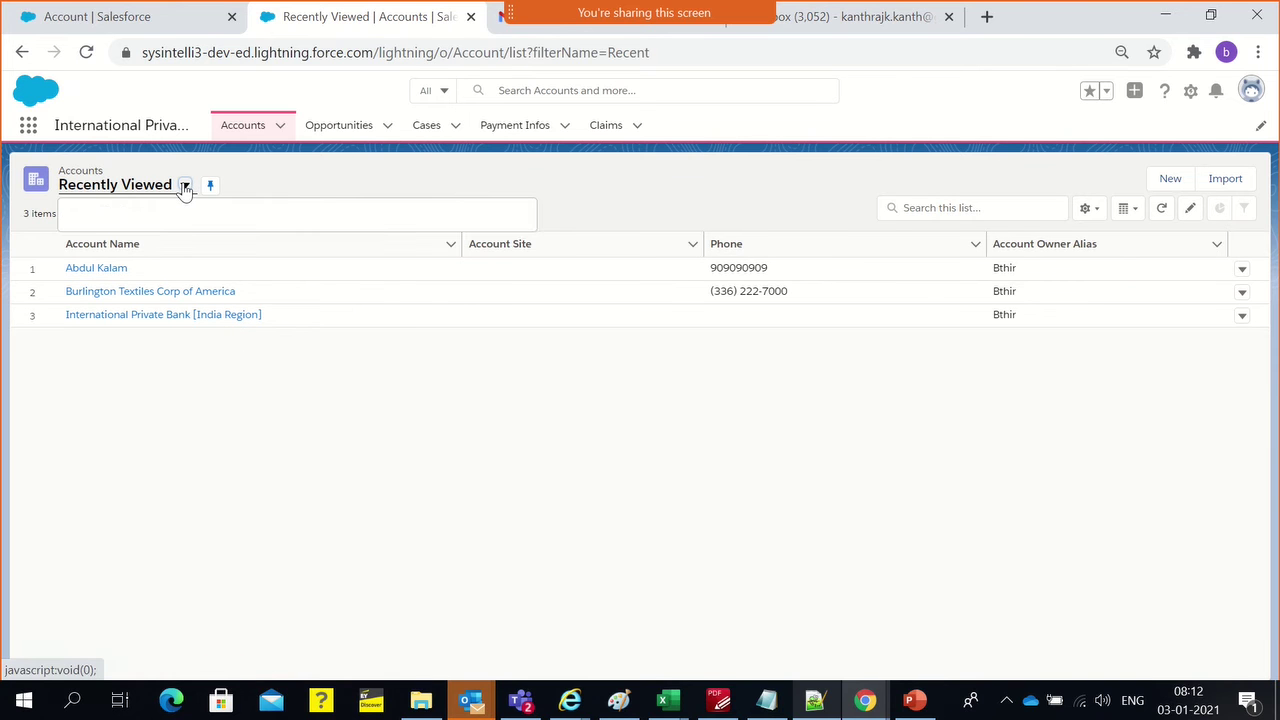
left_click(219, 555)
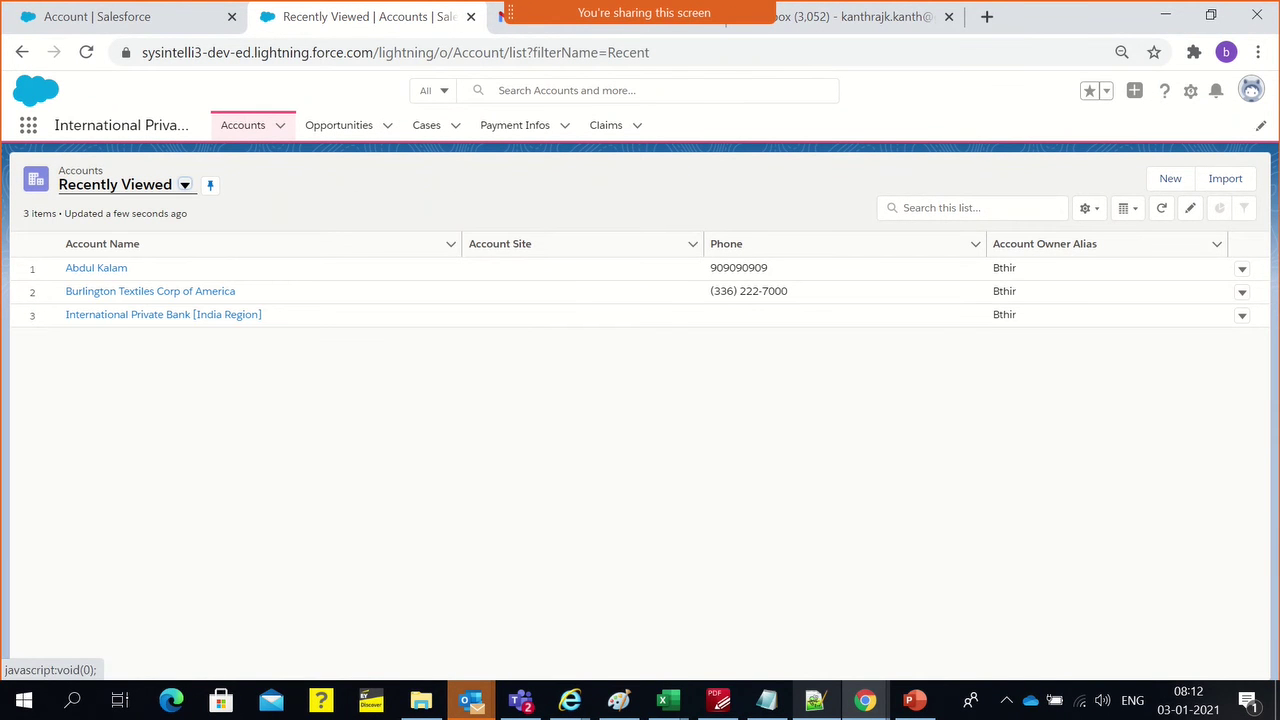
Create an Accounts list view named 'Suppliers' that all users can see
left_click(1170, 178)
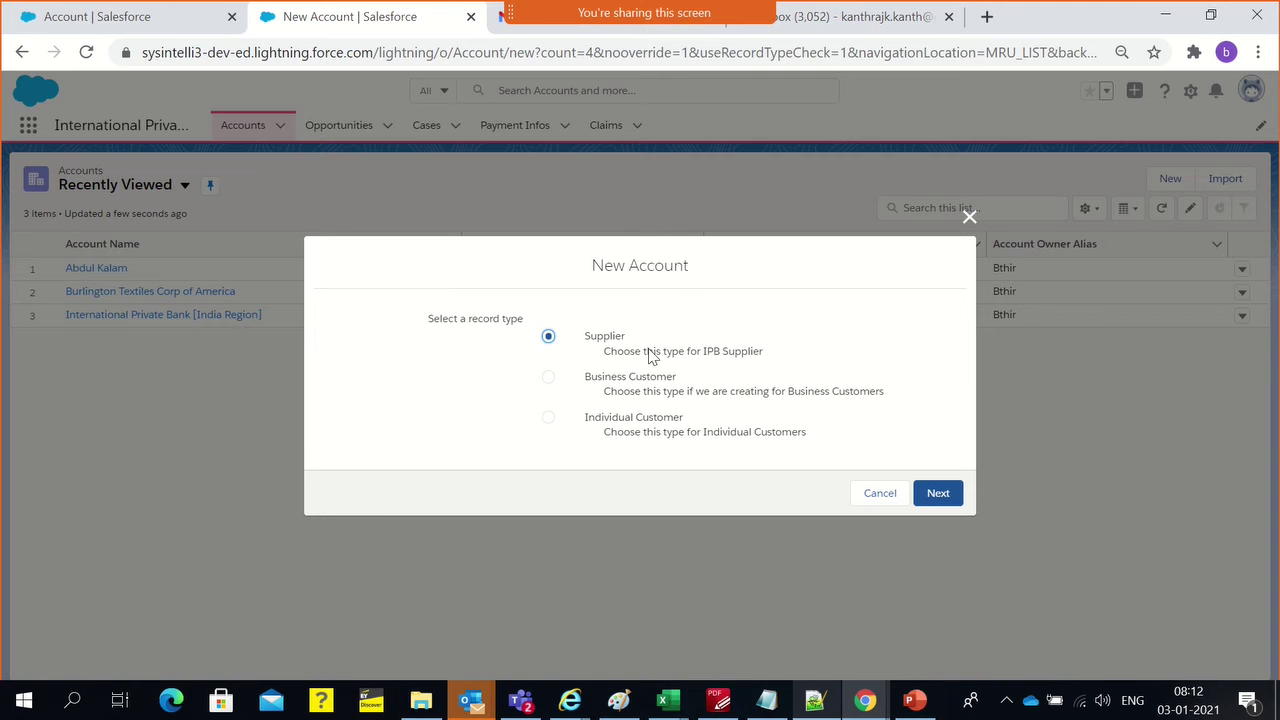
left_click(975, 220)
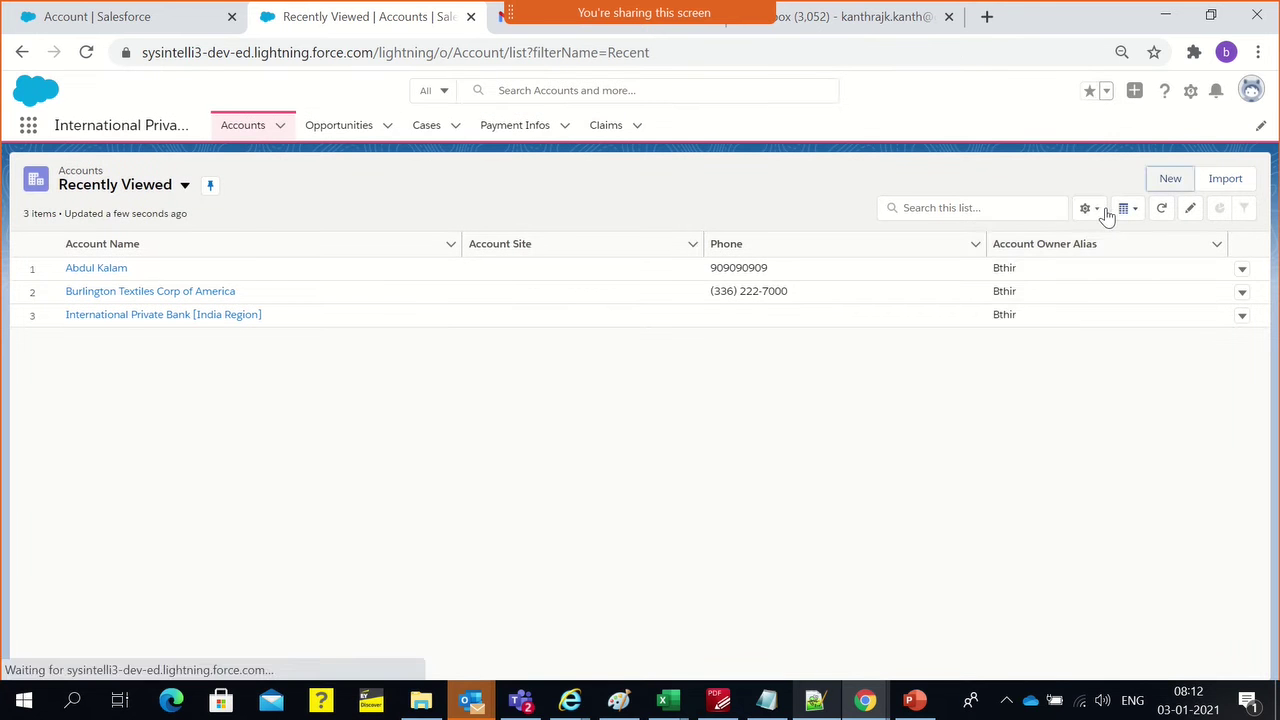
left_click(1100, 212)
left_click(1024, 273)
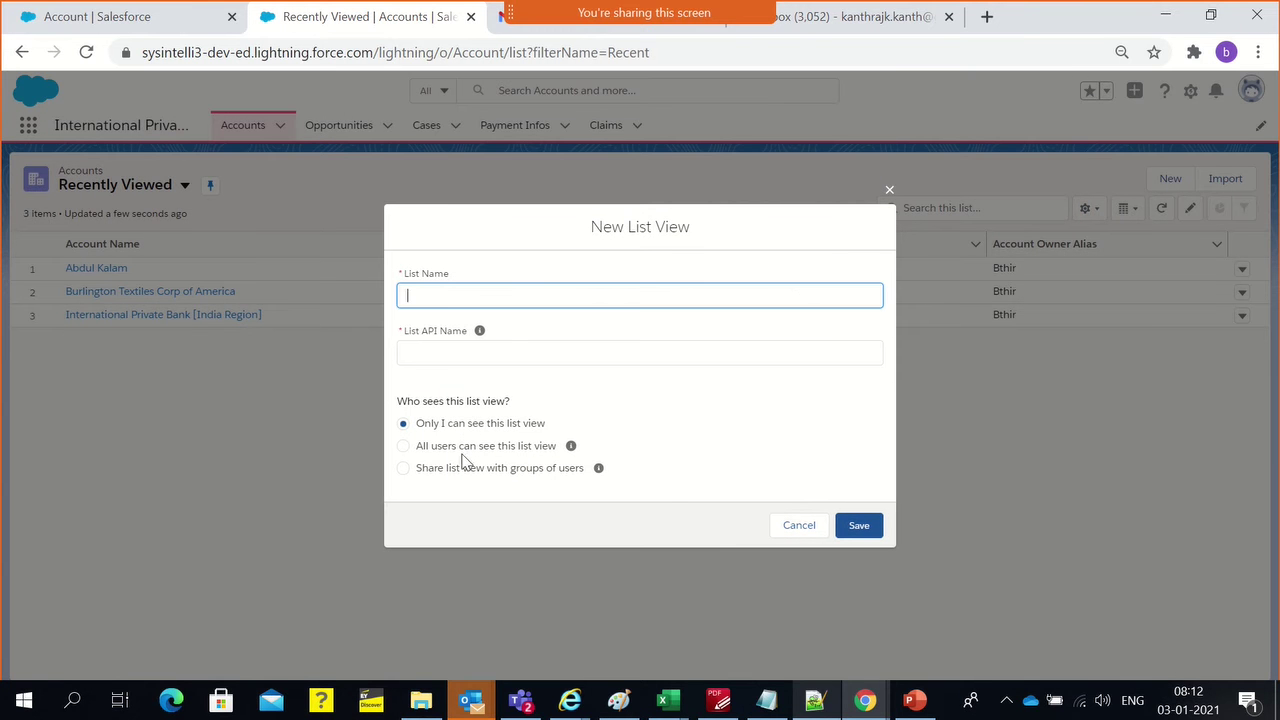
left_click(466, 446)
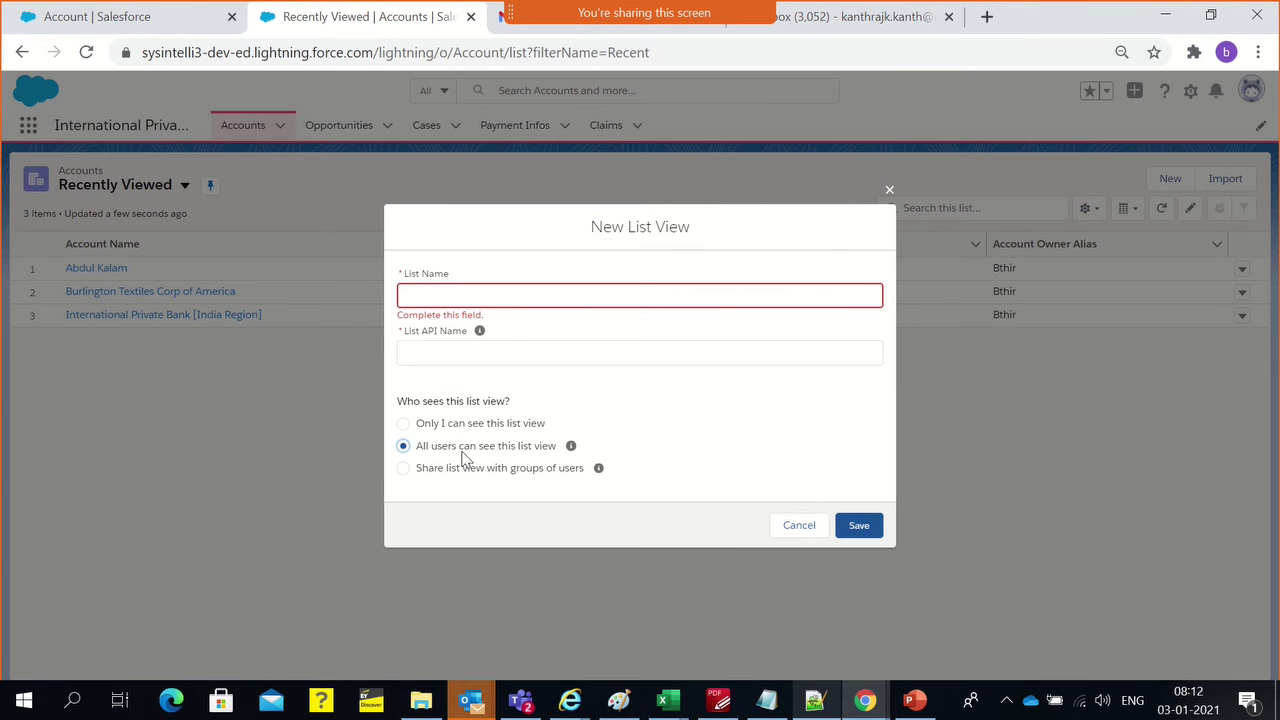
left_click(454, 296)
type("Su")
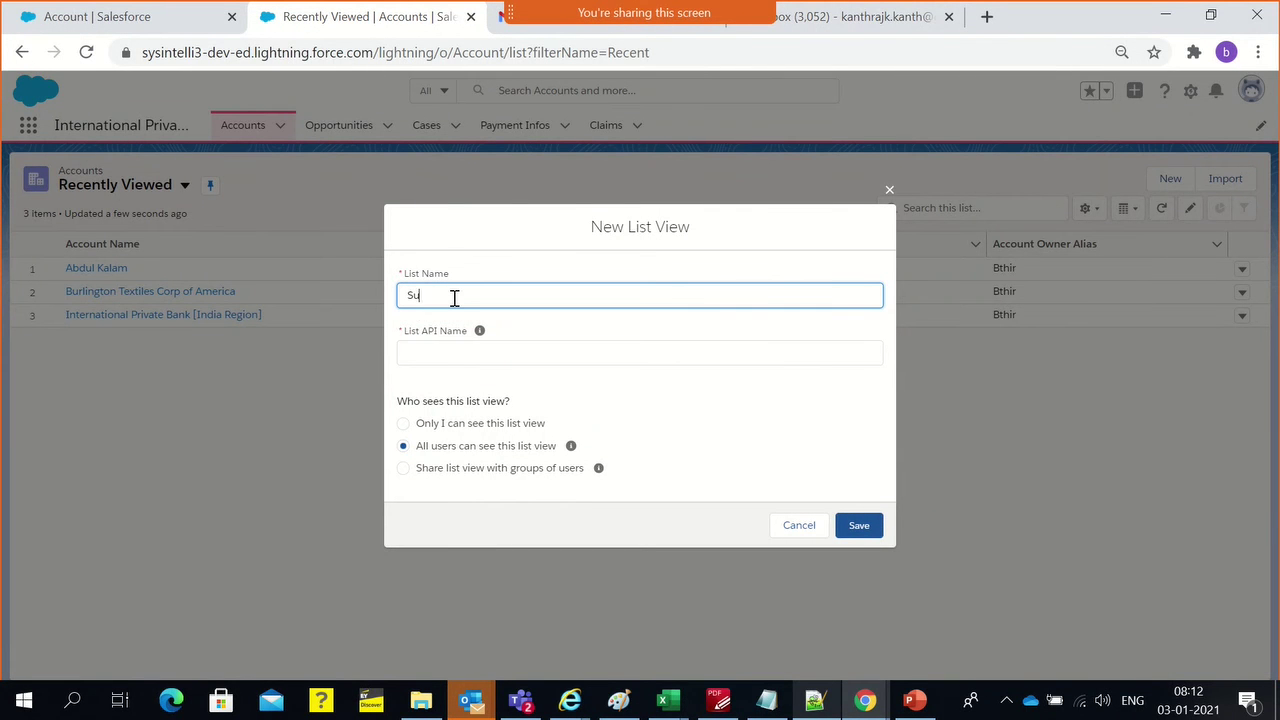
type("ppliers")
left_click(455, 344)
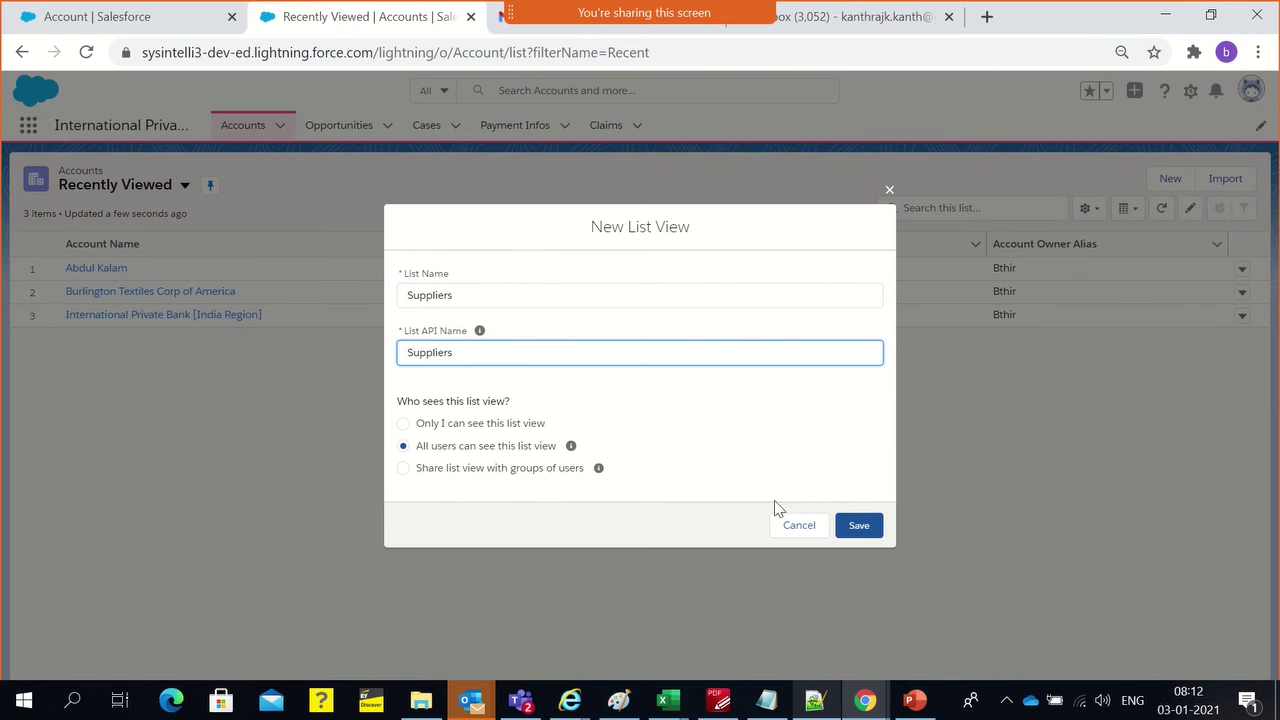
left_click(859, 528)
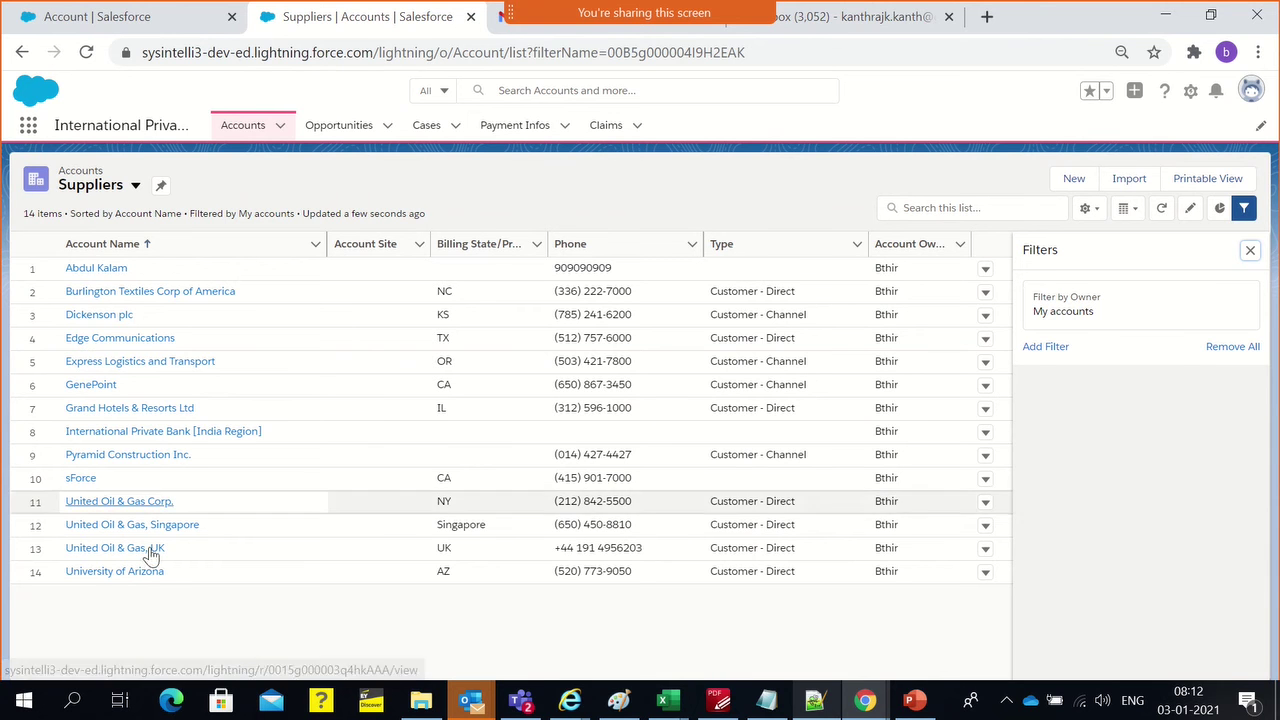
Add a filter 'Account Record Type equals Supplier' to the Suppliers list view and save it
left_click(1045, 347)
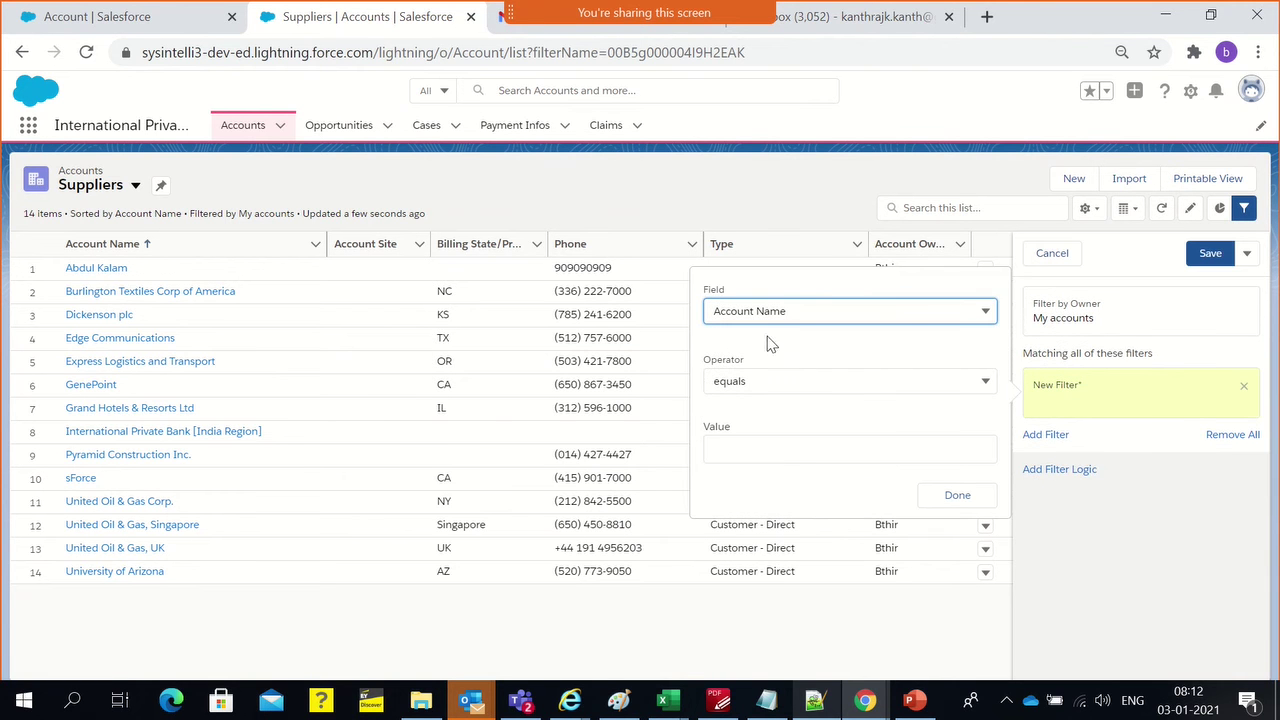
left_click(790, 309)
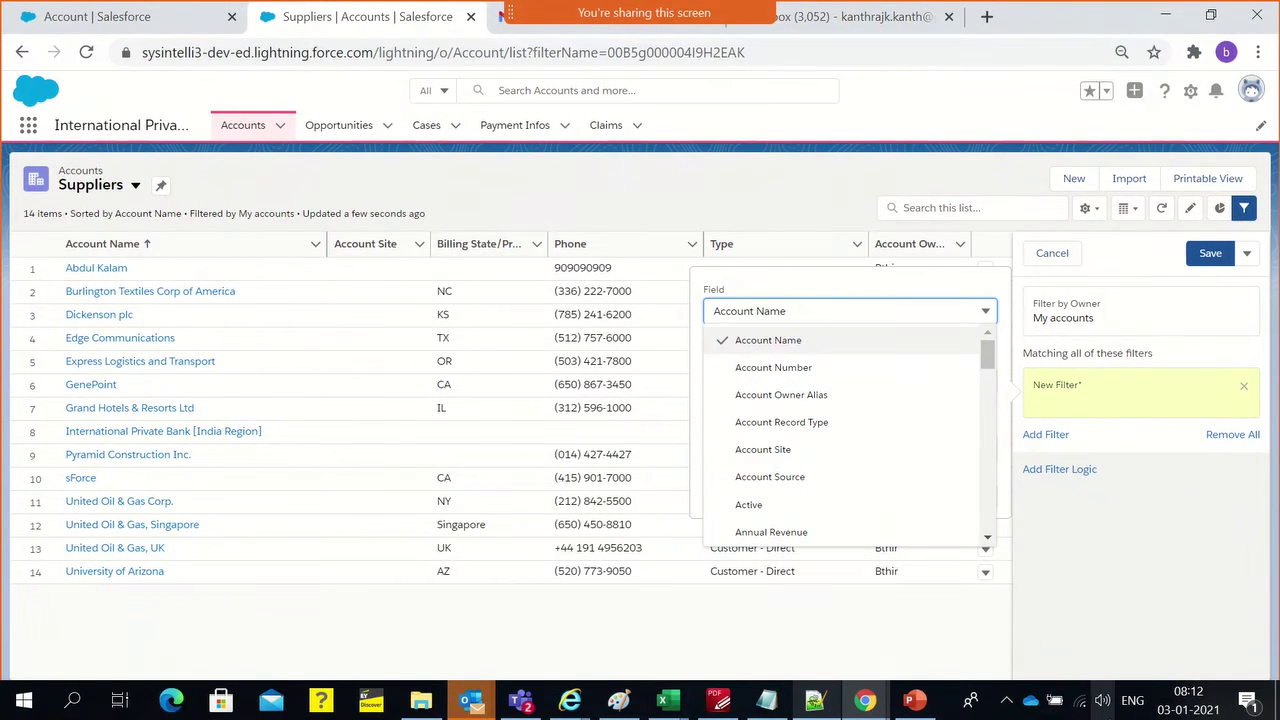
left_click(782, 422)
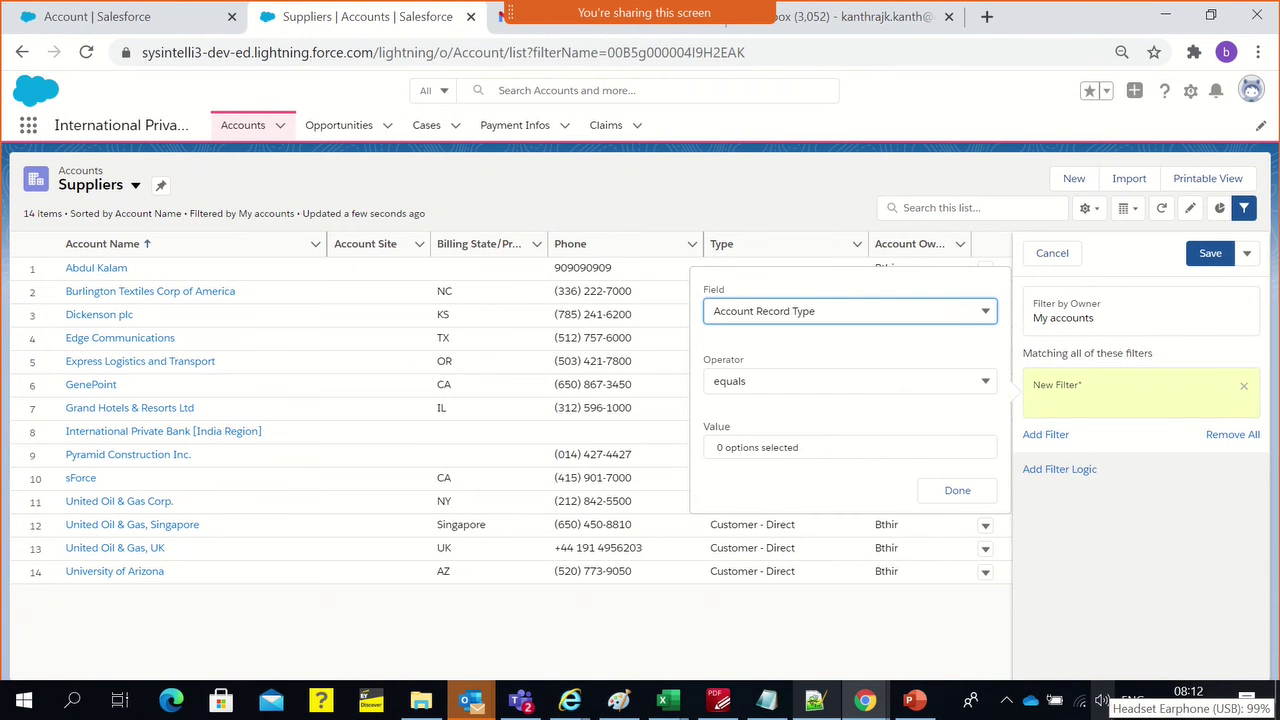
left_click(807, 451)
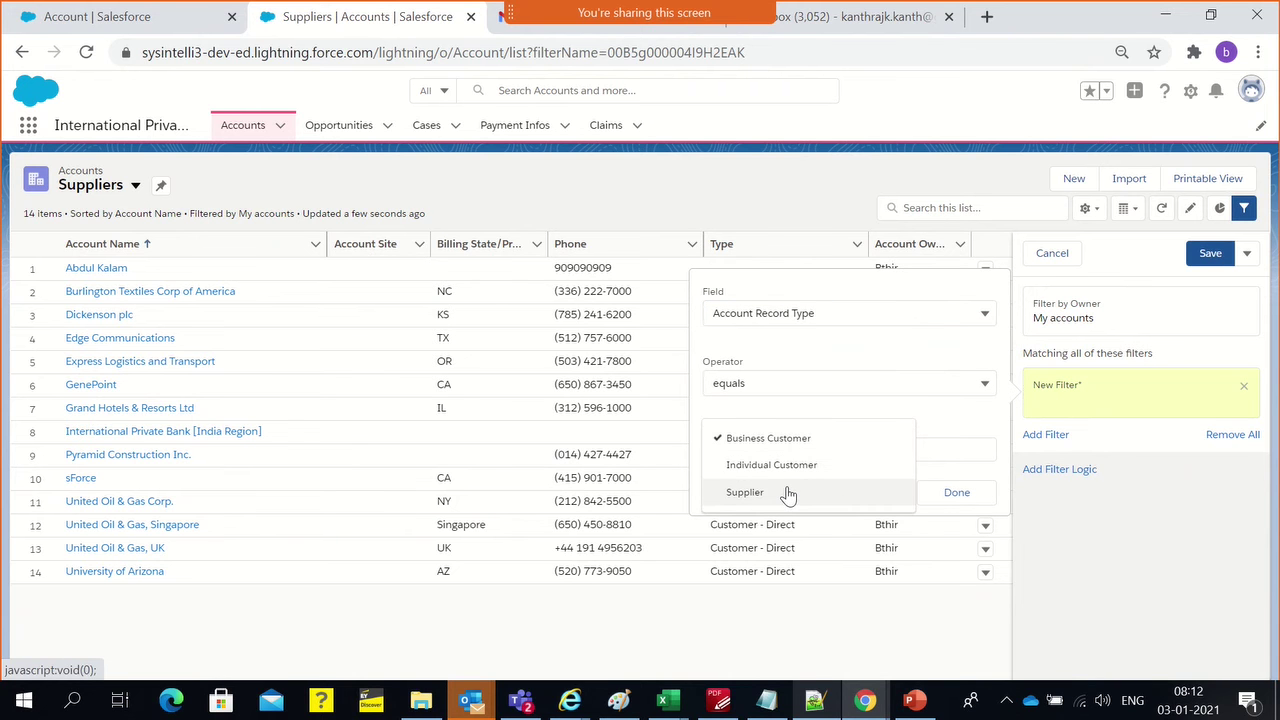
left_click(785, 440)
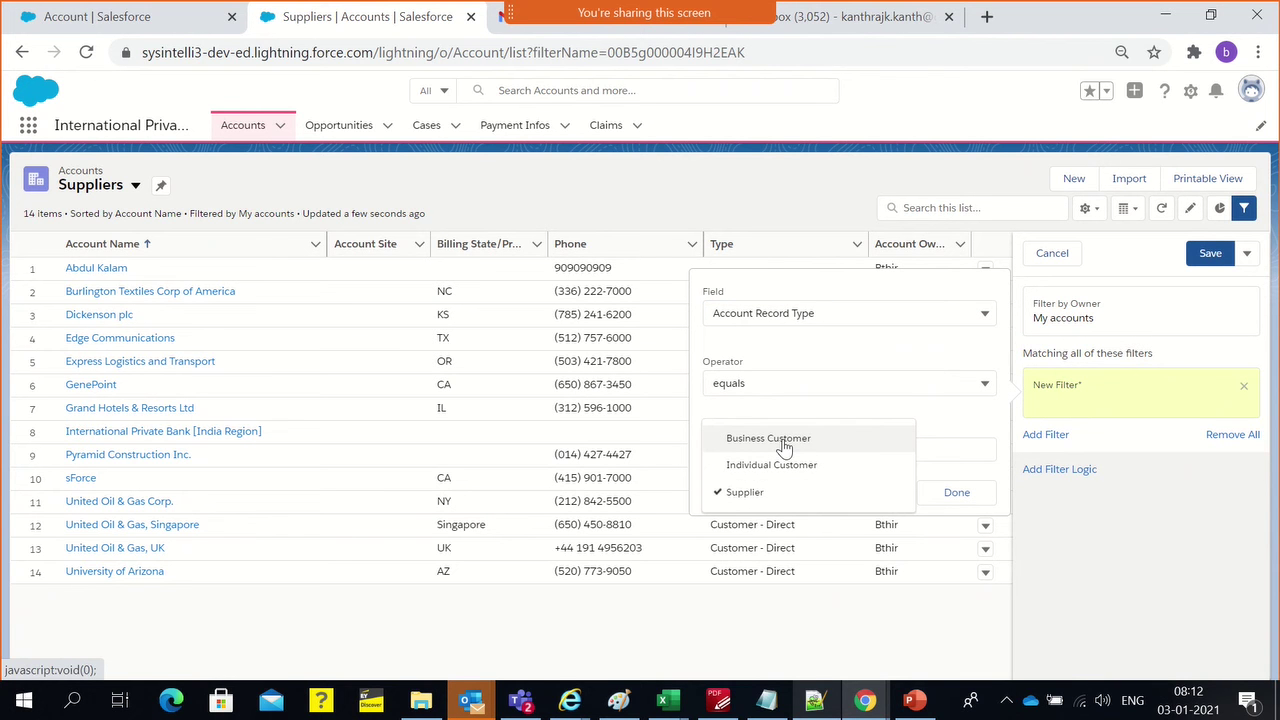
left_click(956, 494)
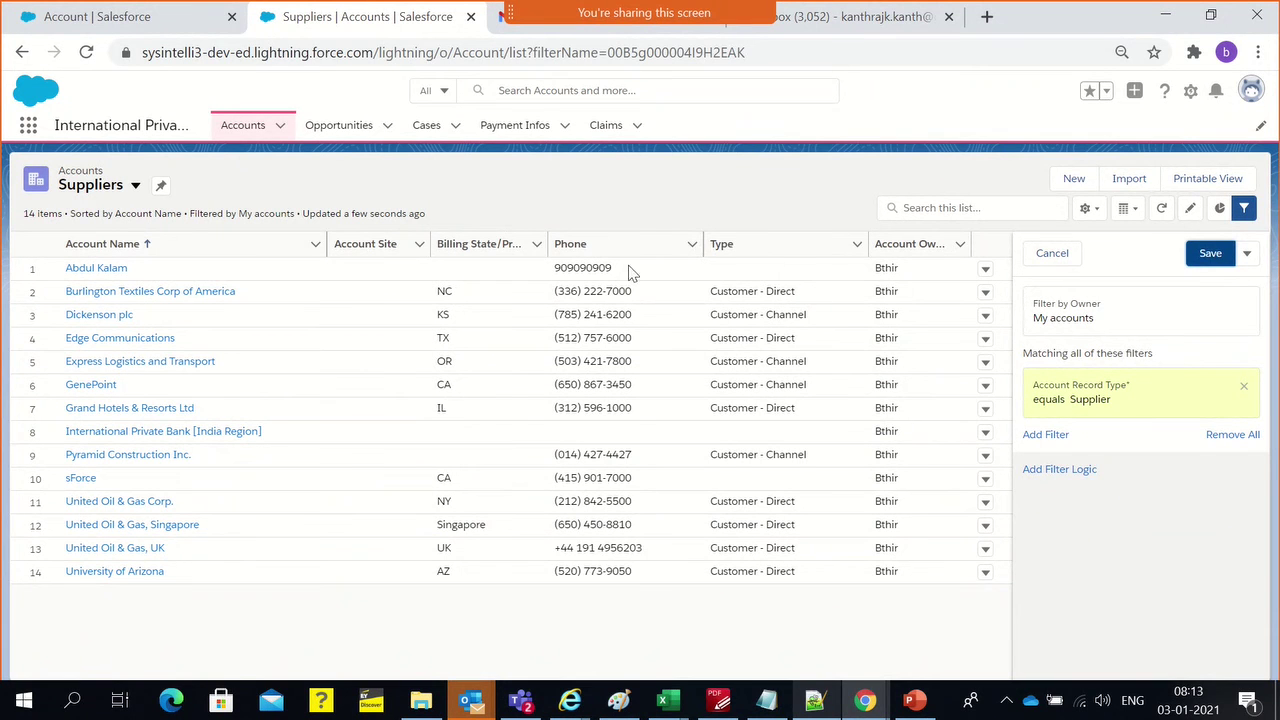
left_click(1208, 258)
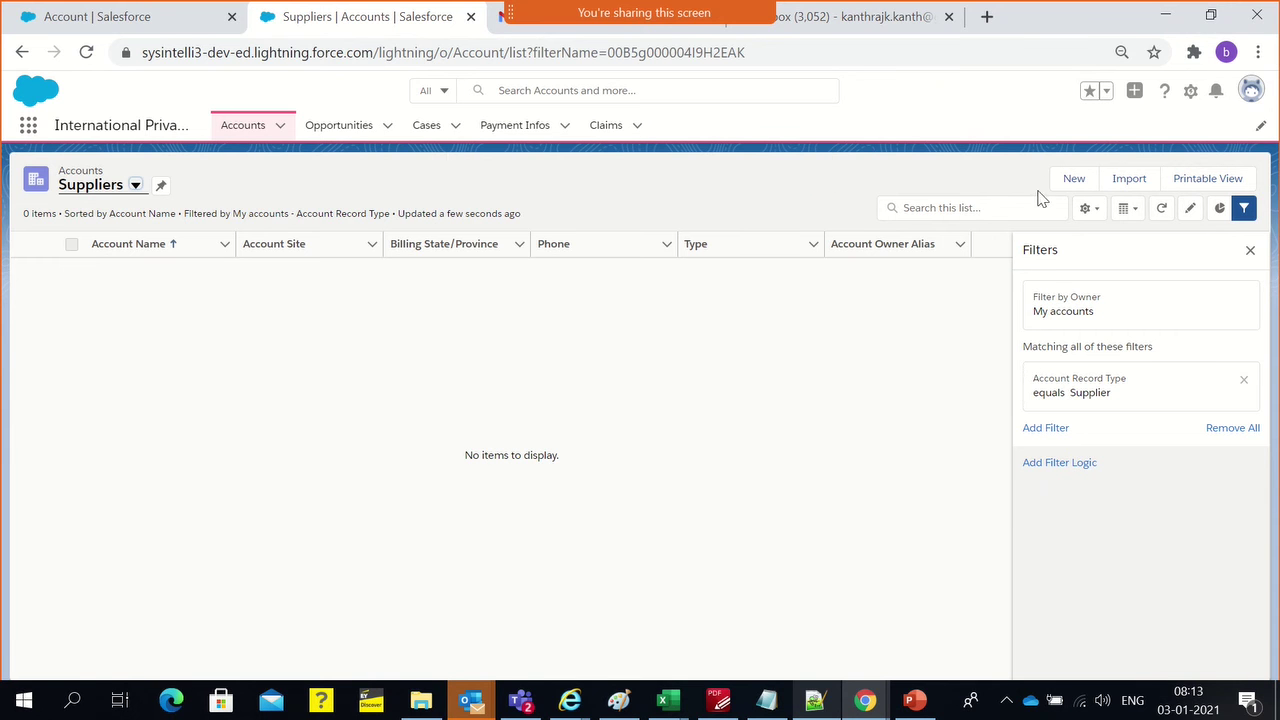
Cancel the new account, clone the Suppliers view, and select the prefilled 'Copy of Suppliers' name
left_click(1074, 179)
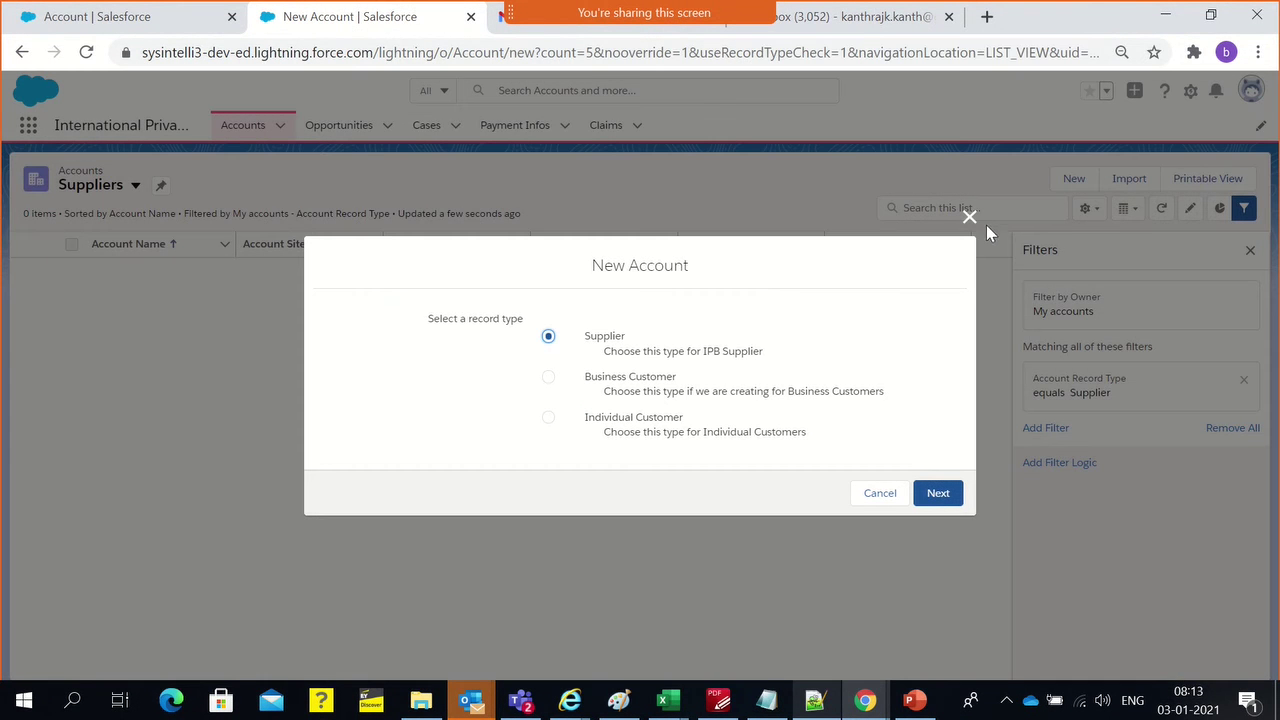
left_click(969, 216)
left_click(1086, 210)
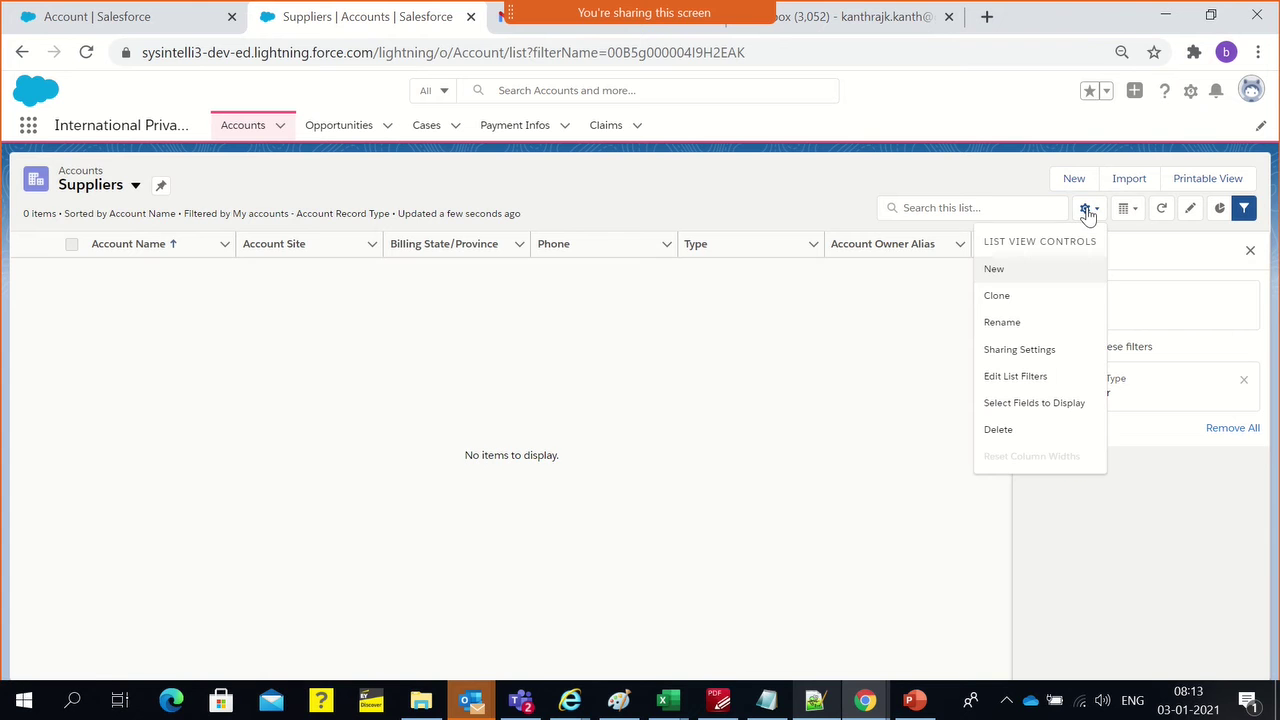
left_click(1022, 297)
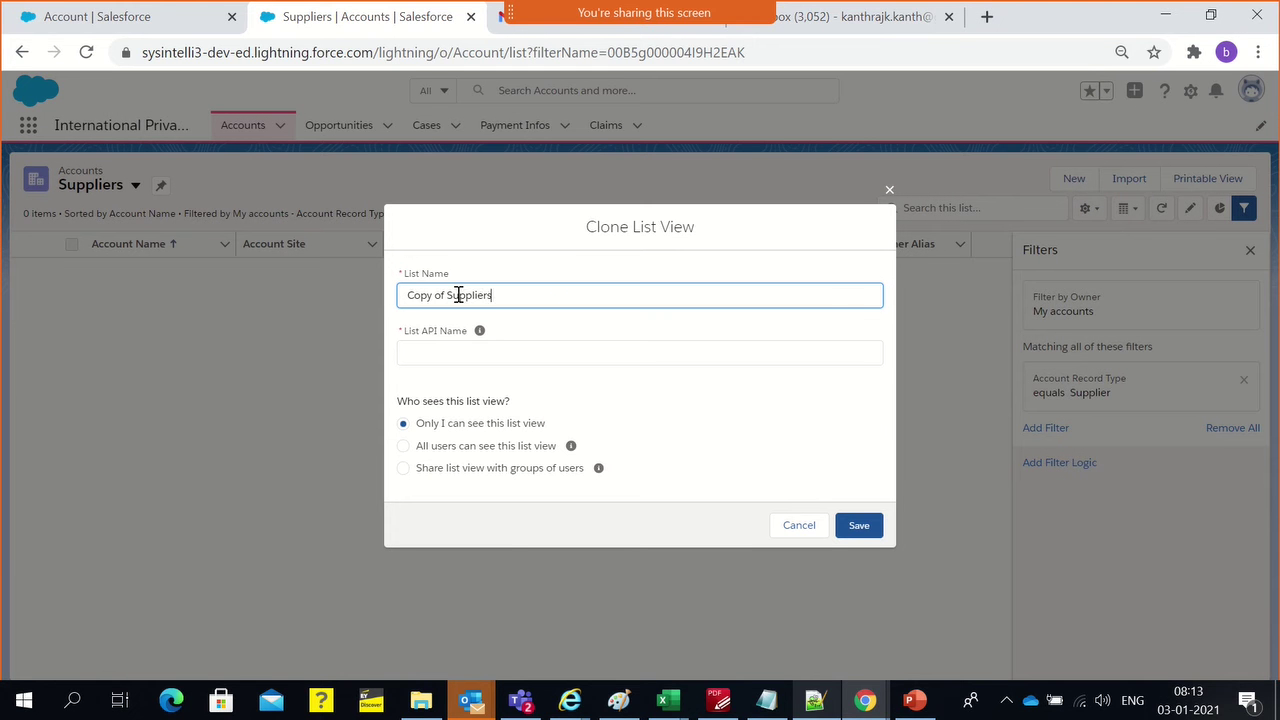
triple_click(450, 294)
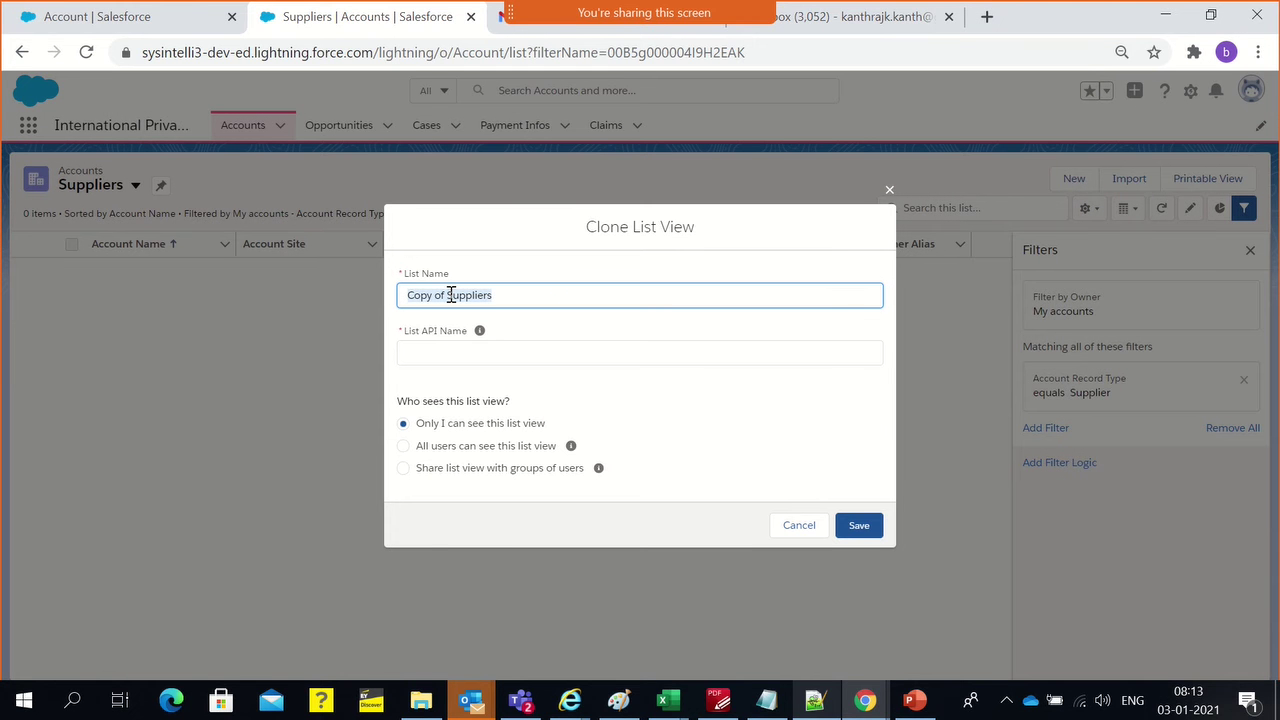
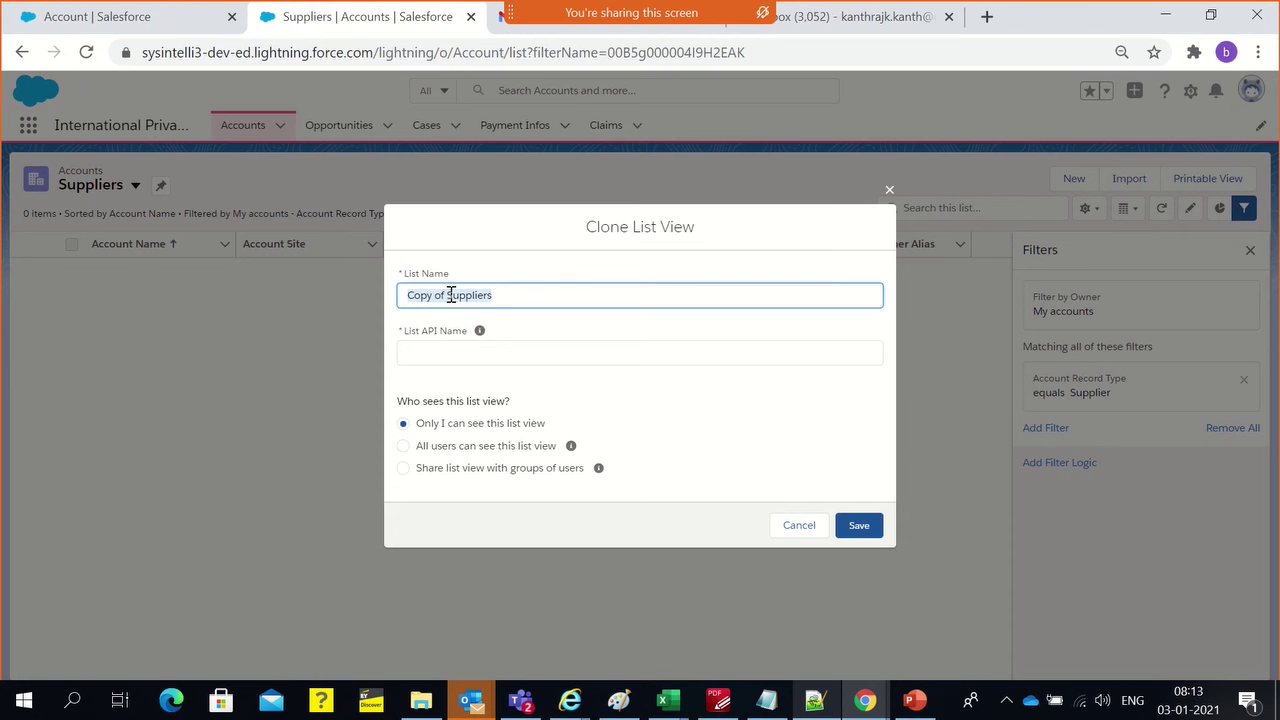
Rename the cloned view to 'Business Customer', make it visible to all users, and save
type("c")
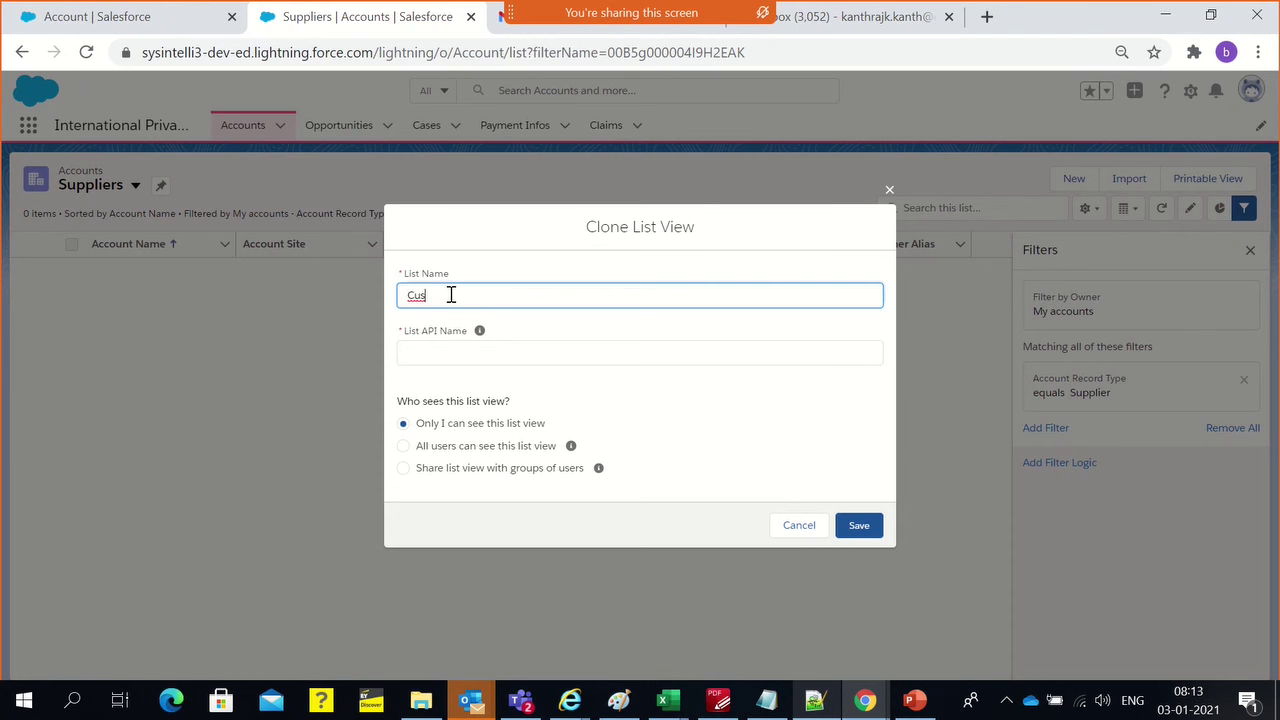
key("BackSpace")
key("BackSpace")
key("BackSpace")
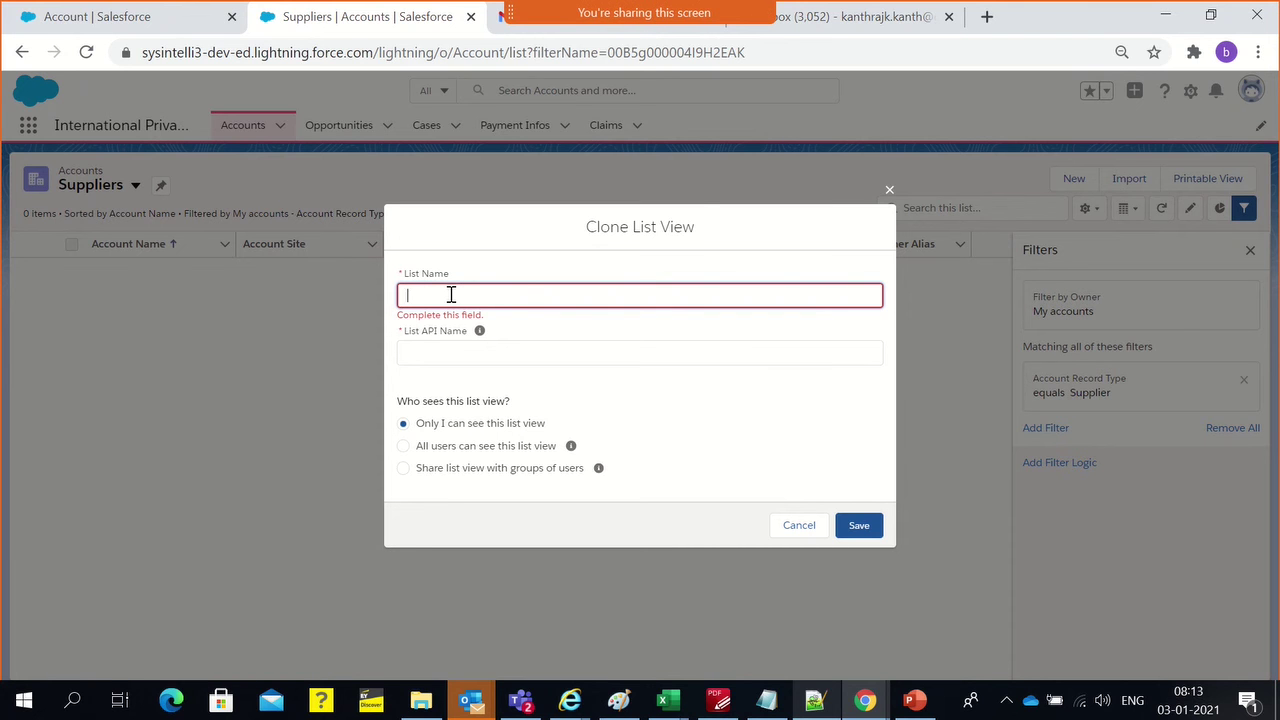
type("Business Customer")
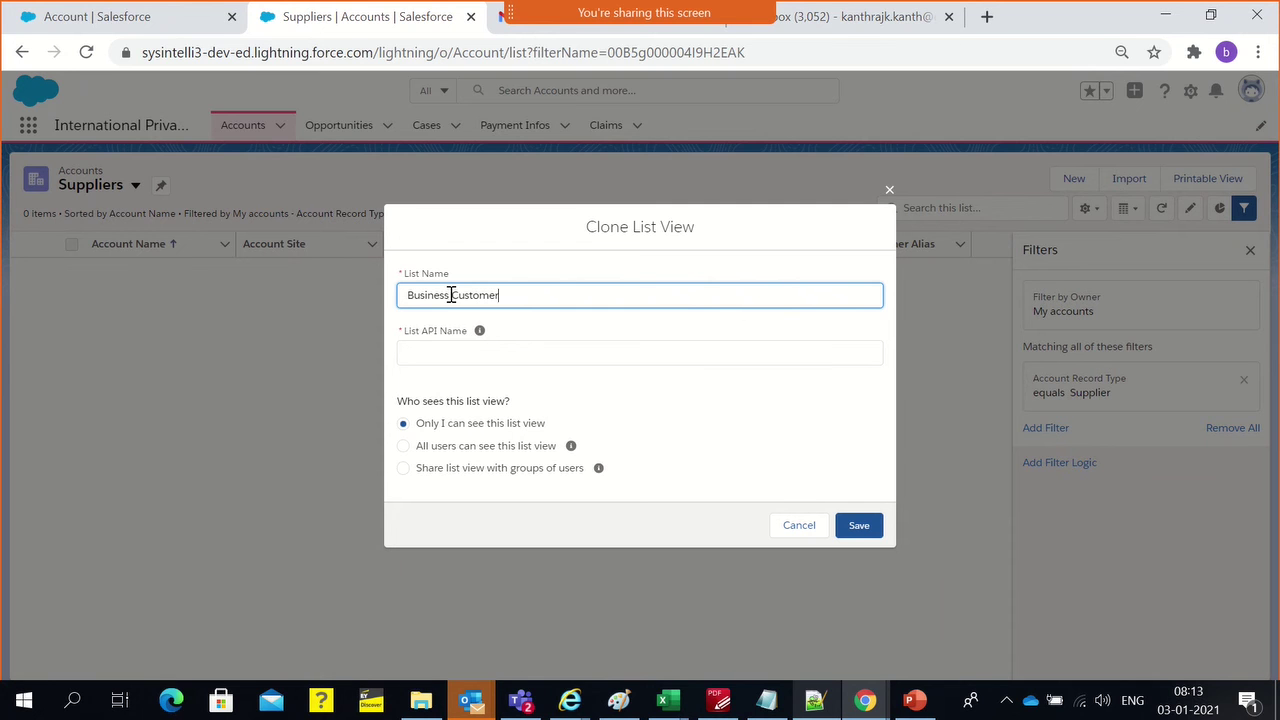
left_click(524, 337)
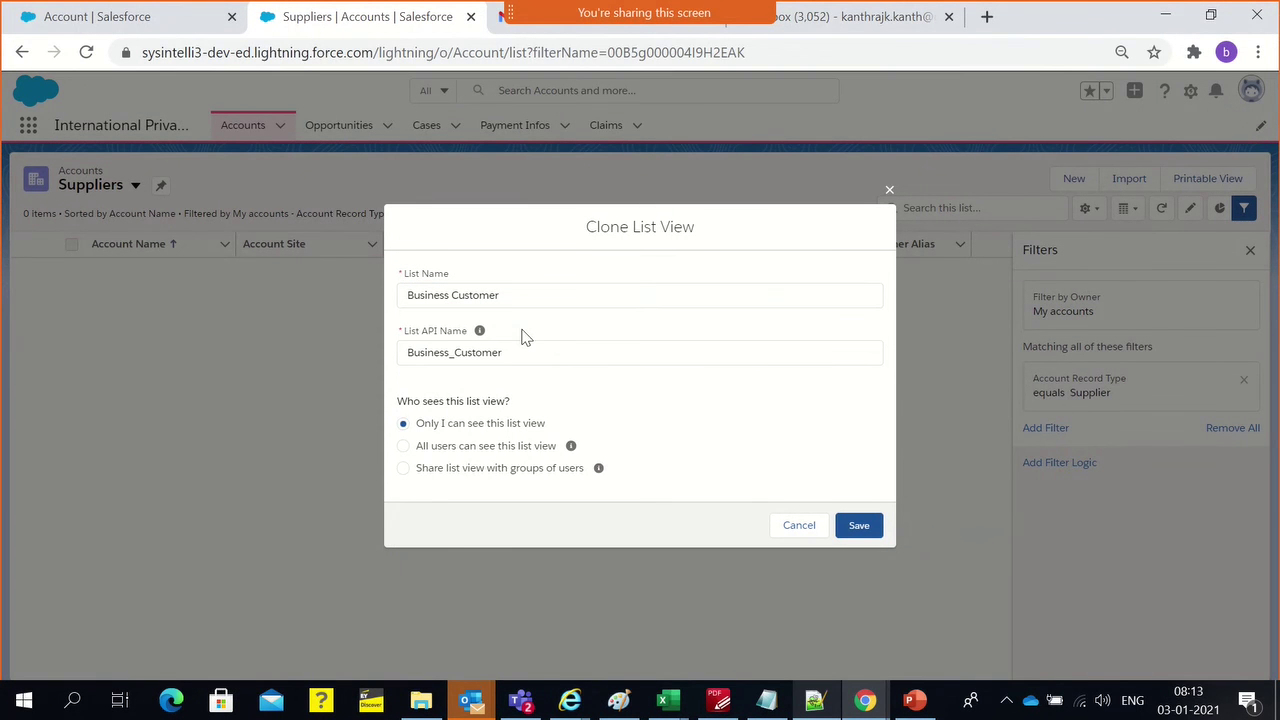
left_click(491, 447)
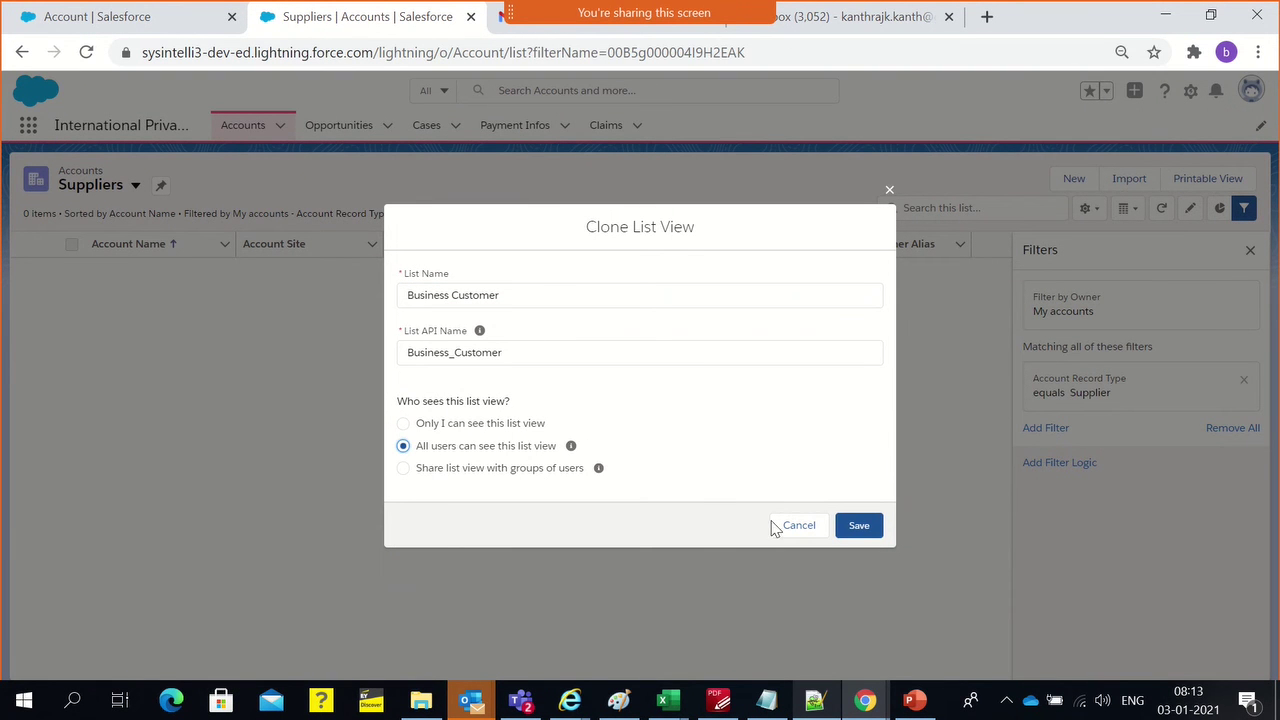
left_click(855, 528)
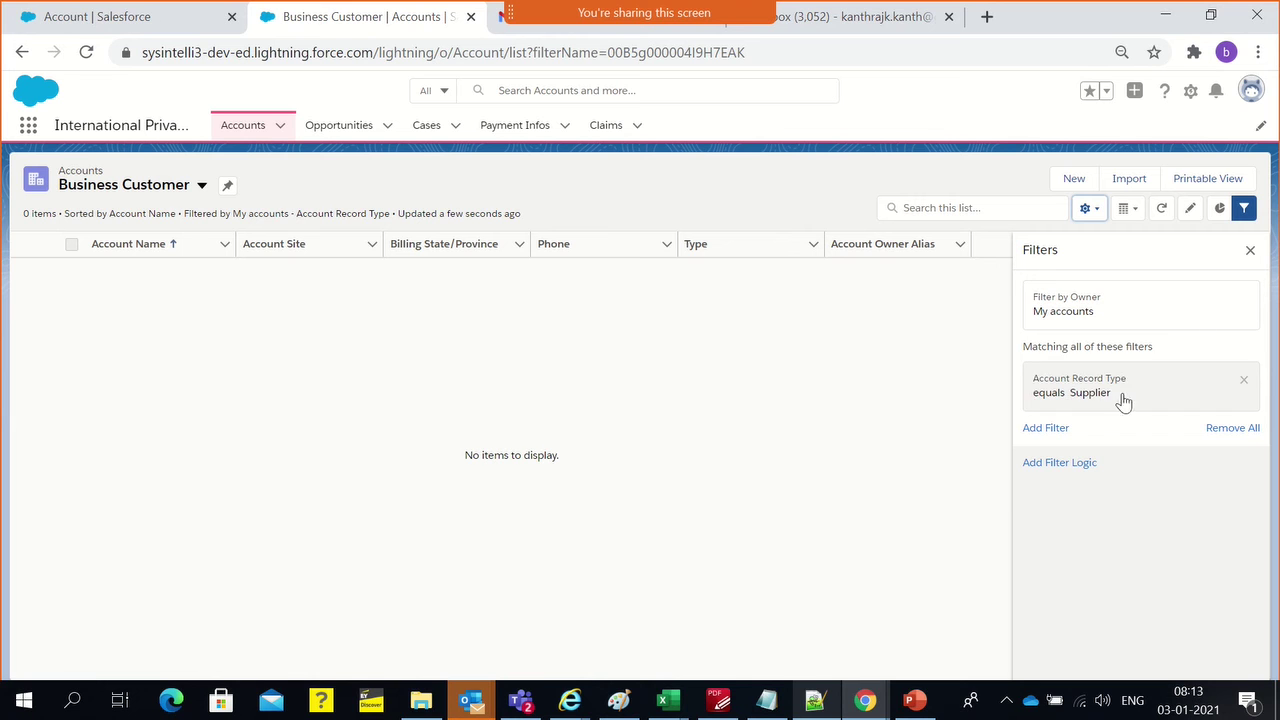
Change the record type filter from Supplier to Business Customer, save, and clone the view
left_click(1104, 404)
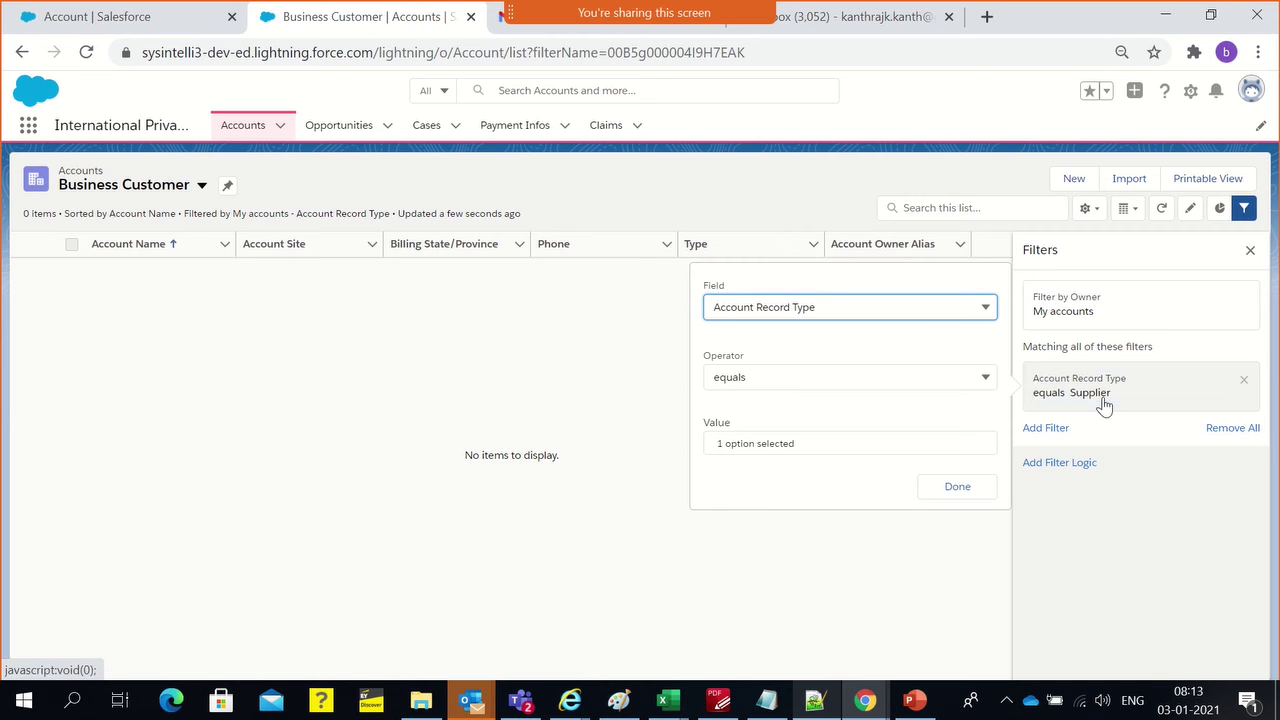
left_click(757, 445)
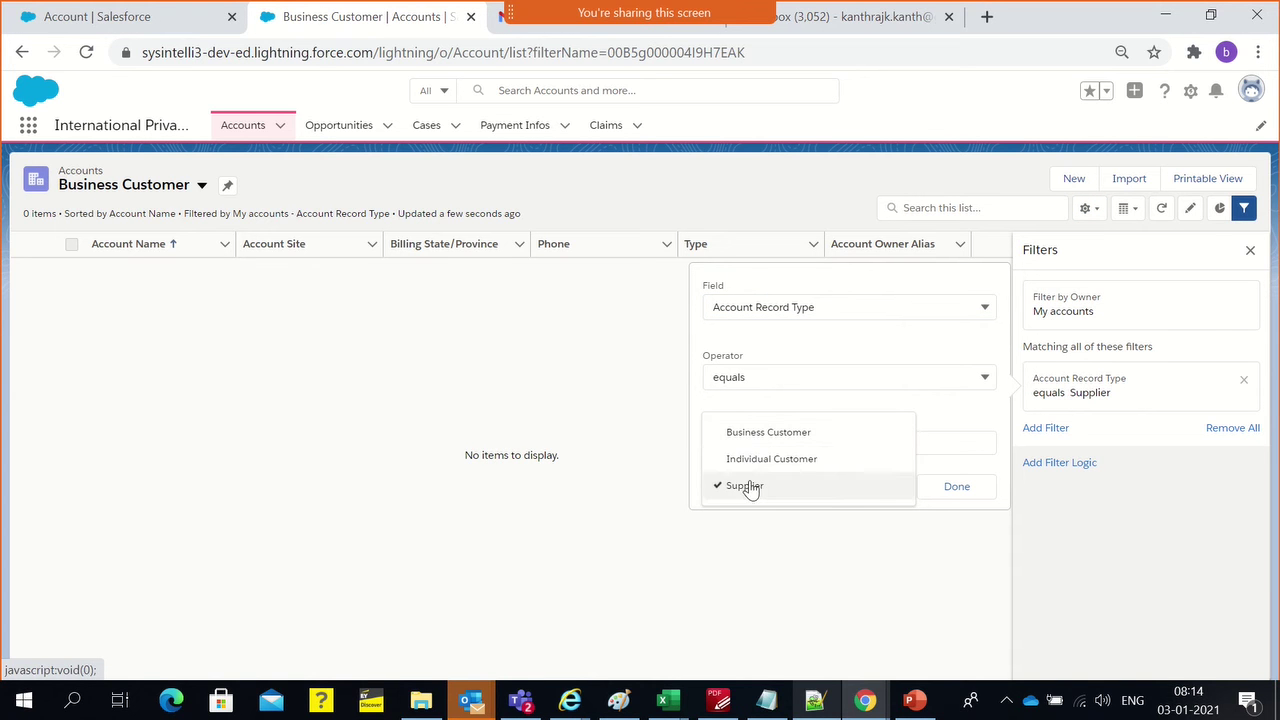
left_click(748, 436)
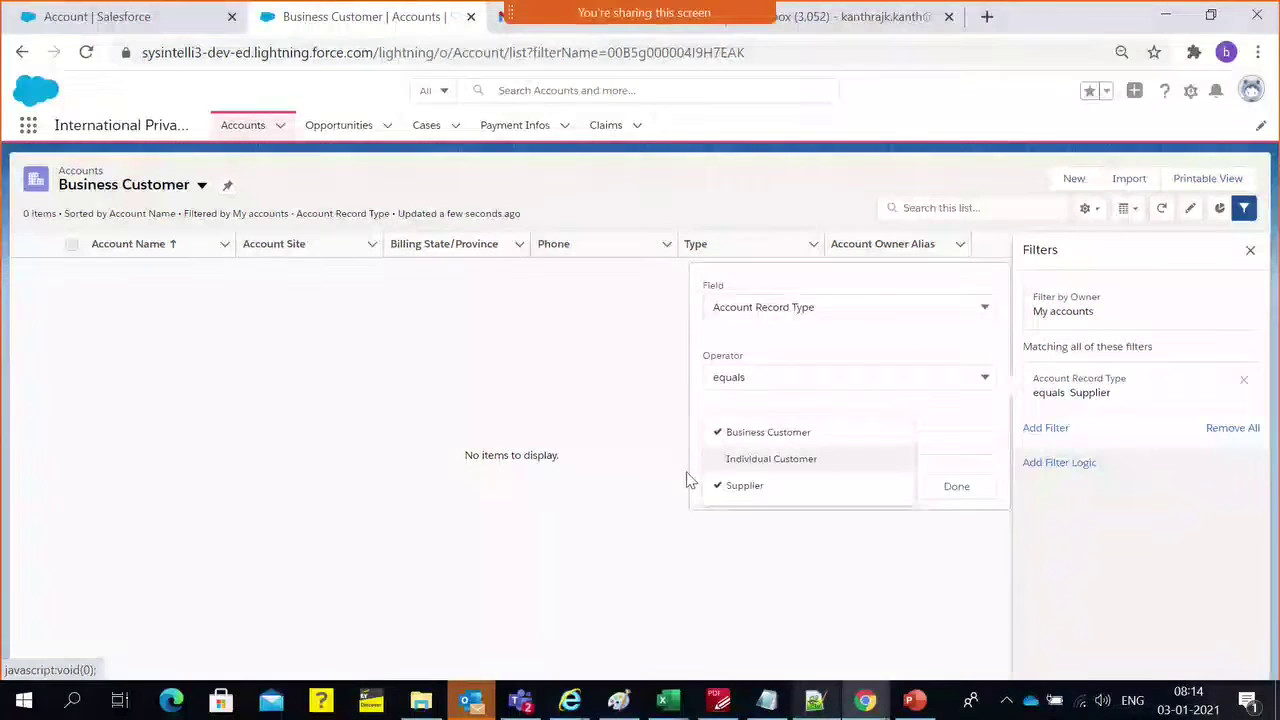
left_click(712, 487)
left_click(940, 484)
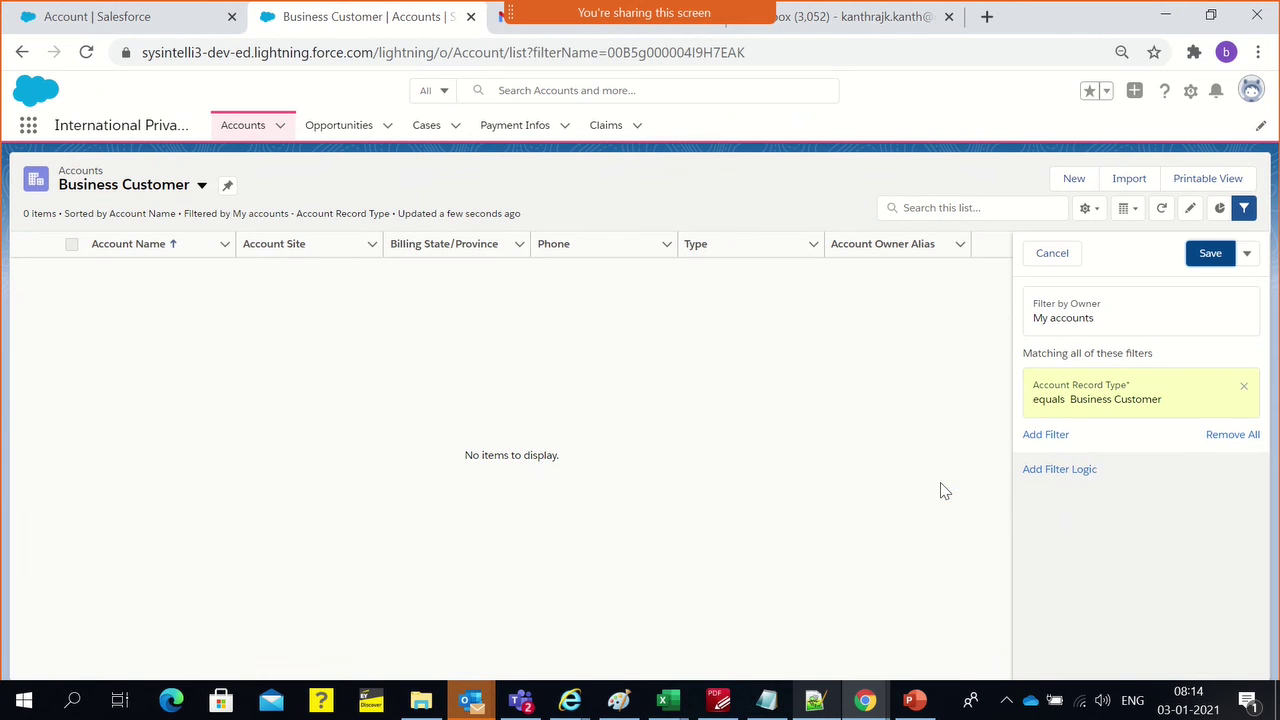
left_click(1203, 256)
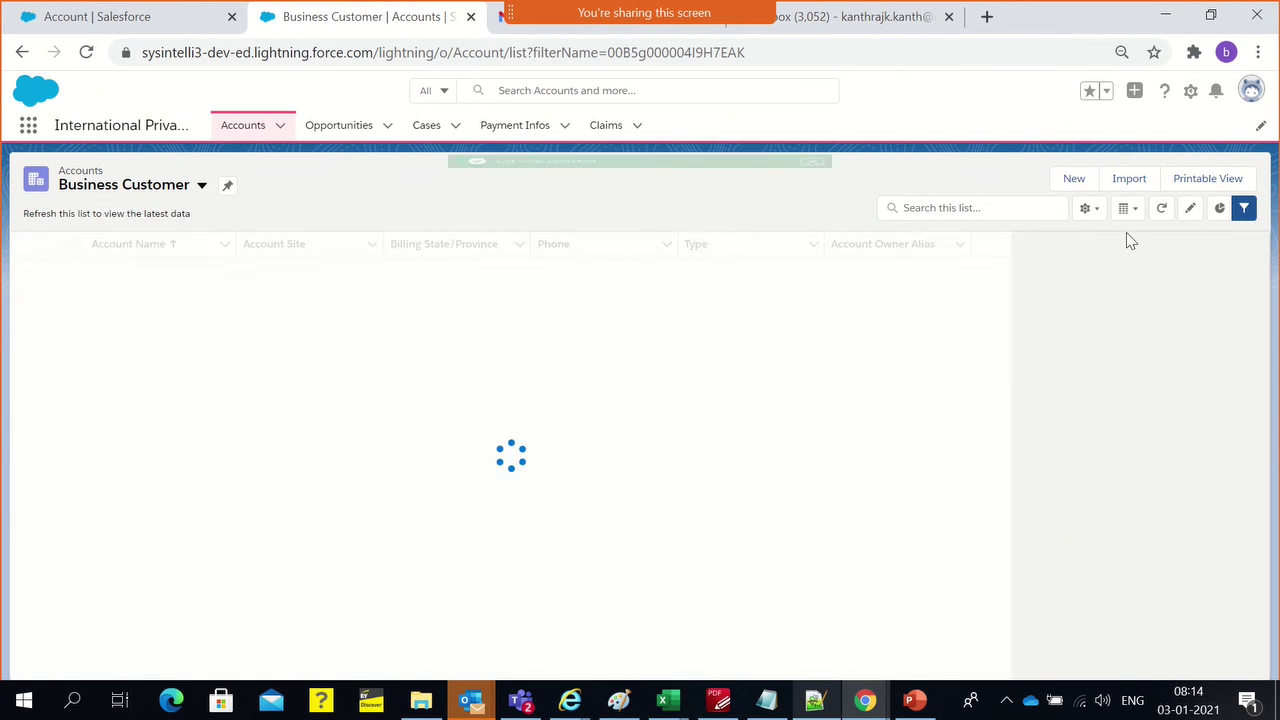
left_click(1090, 212)
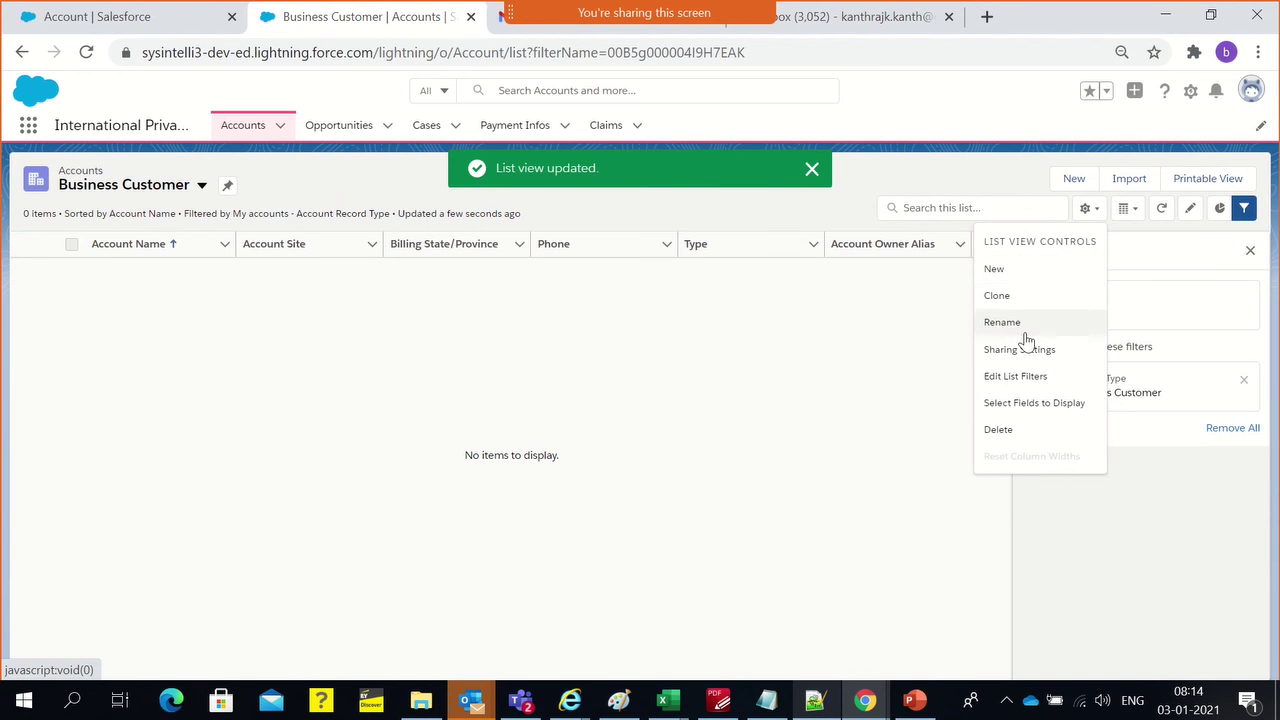
left_click(1026, 296)
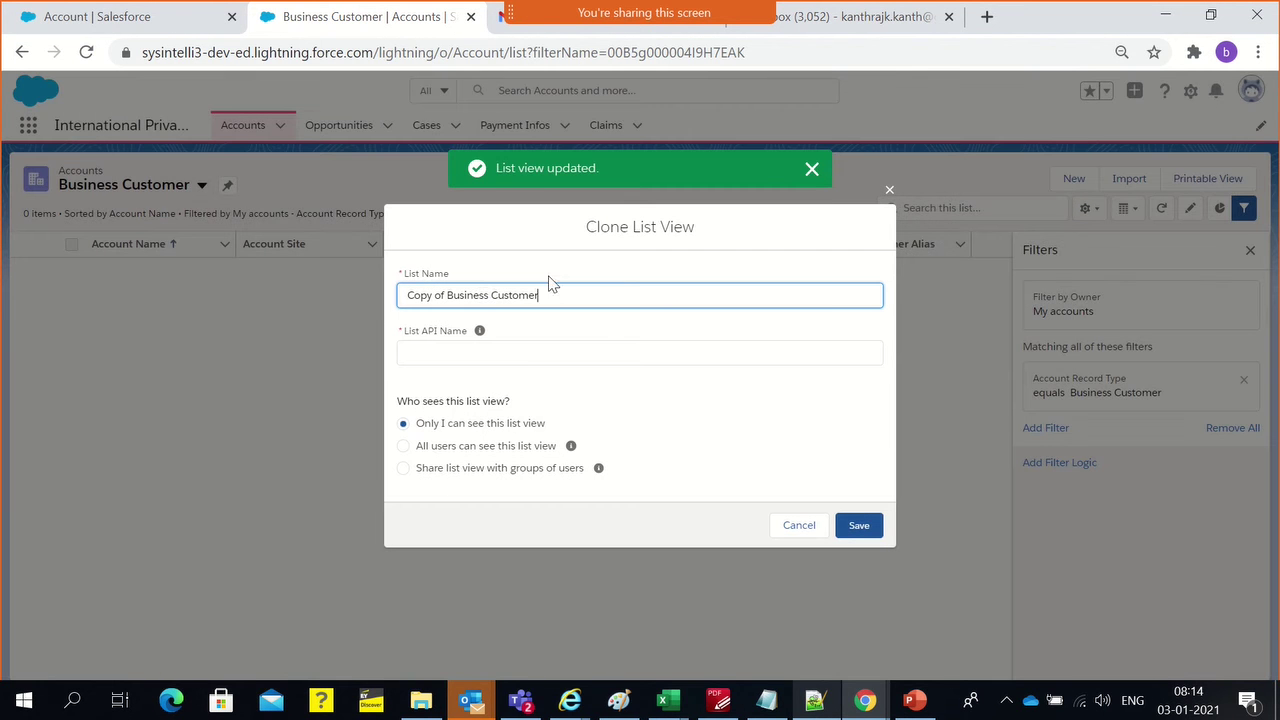
Rename the copied list view to 'Individual Customer'
double_click(483, 297)
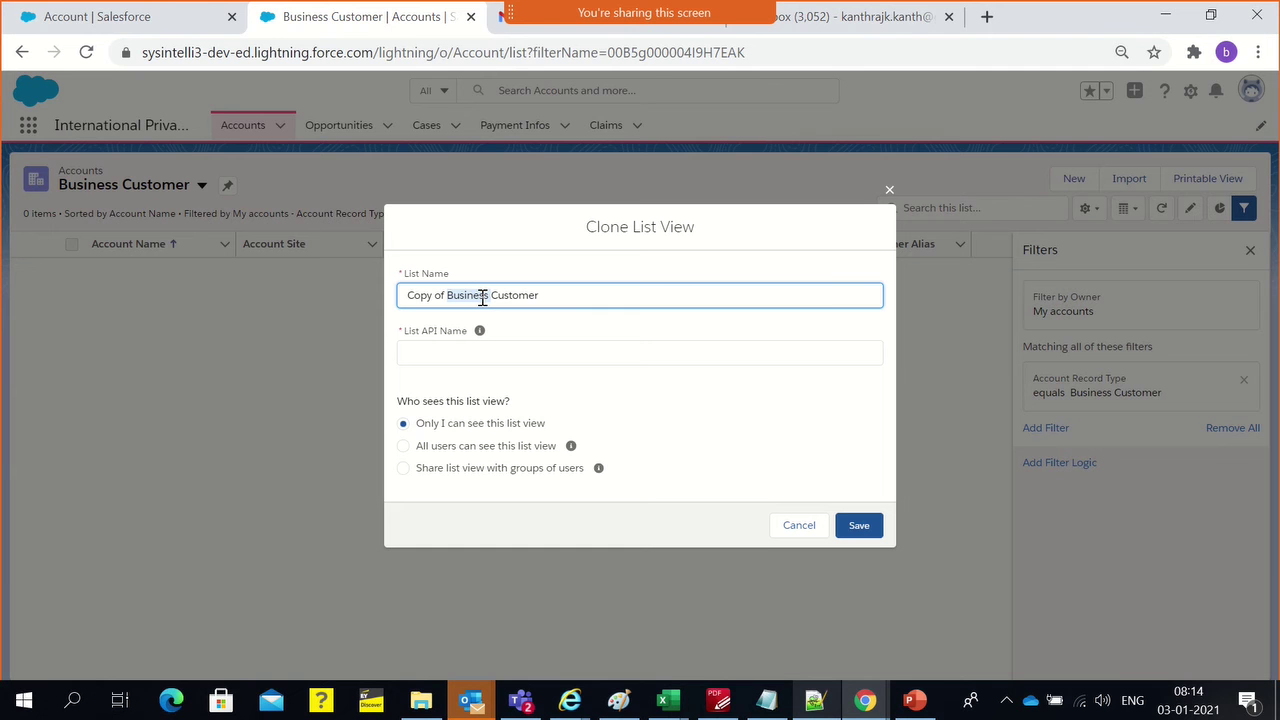
key("ctrl+a")
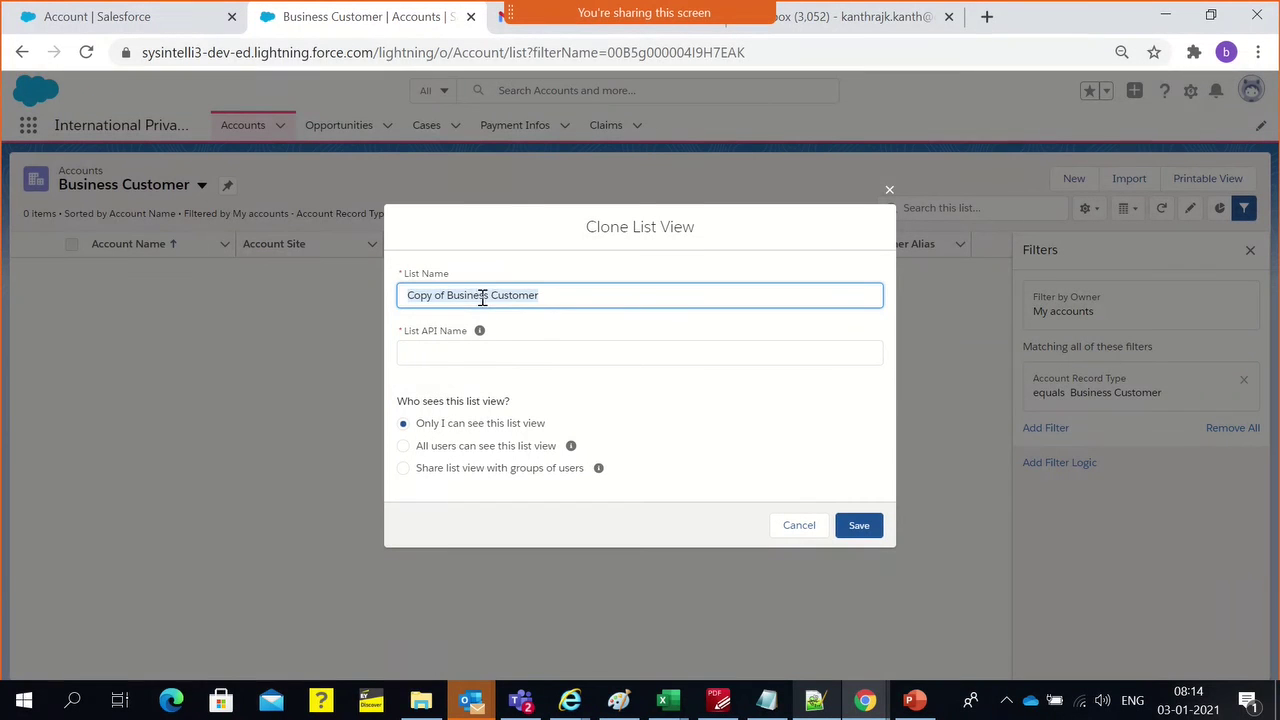
key("Tab")
left_click_drag(487, 297, 346, 295)
type("Indi")
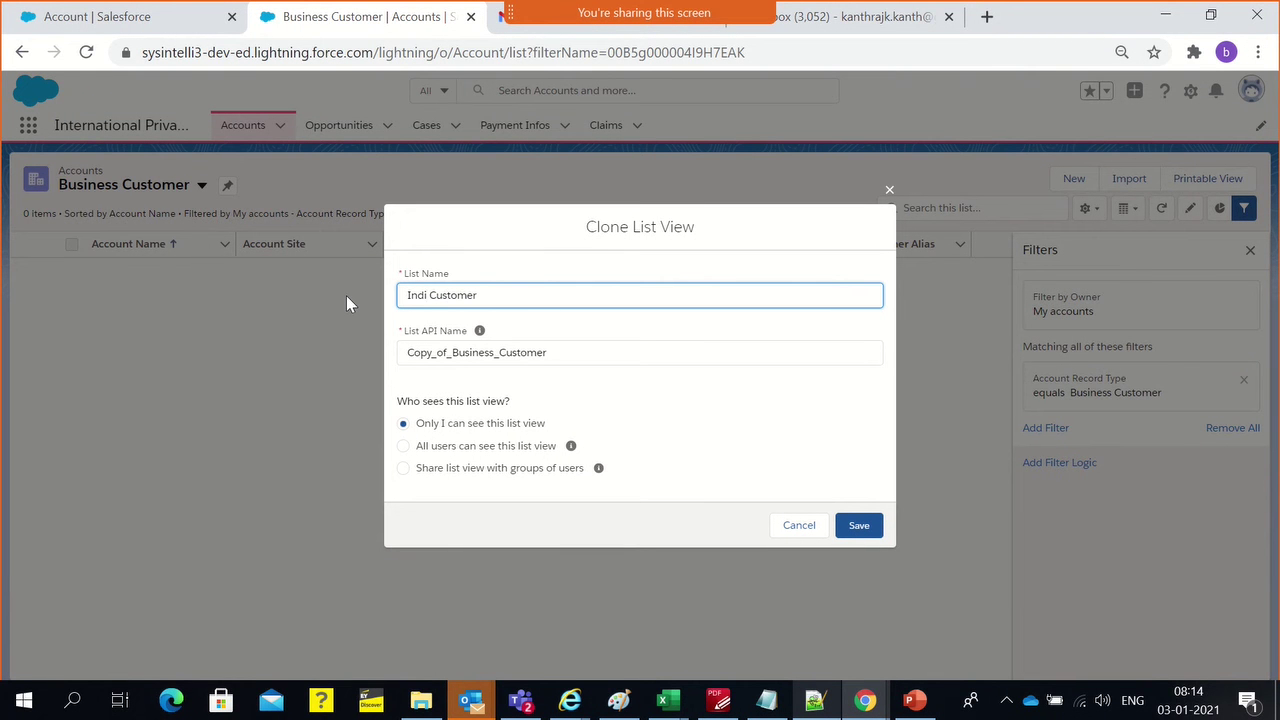
type("vidual")
Regenerate the API name as Individual_Customer, share with all users, and save
left_click(443, 352)
key("ctrl+a")
key("BackSpace")
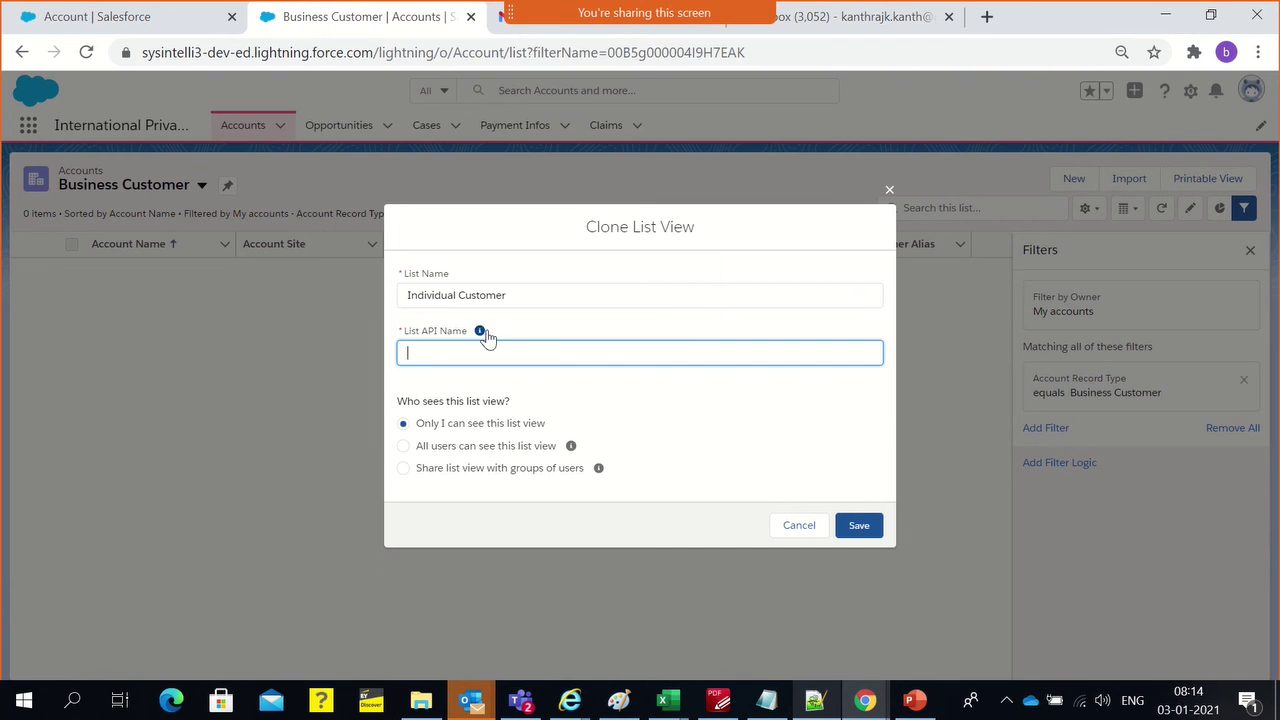
left_click(491, 294)
left_click(499, 350)
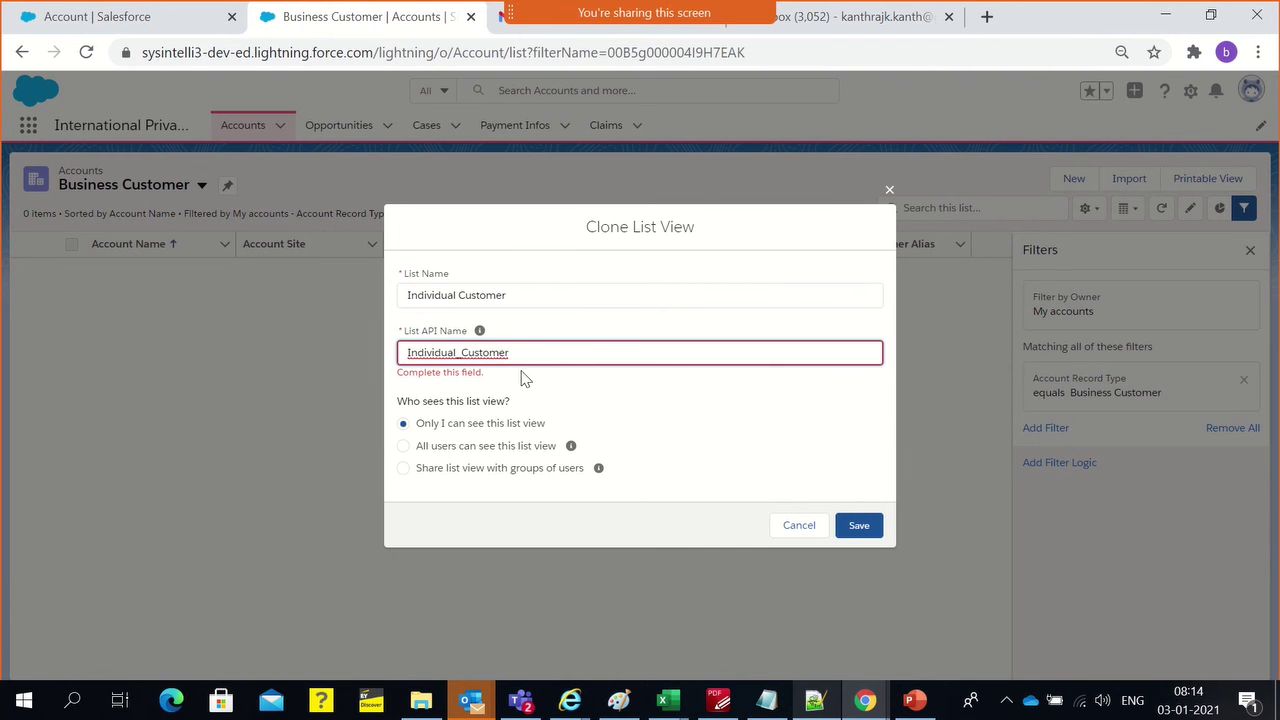
left_click(605, 400)
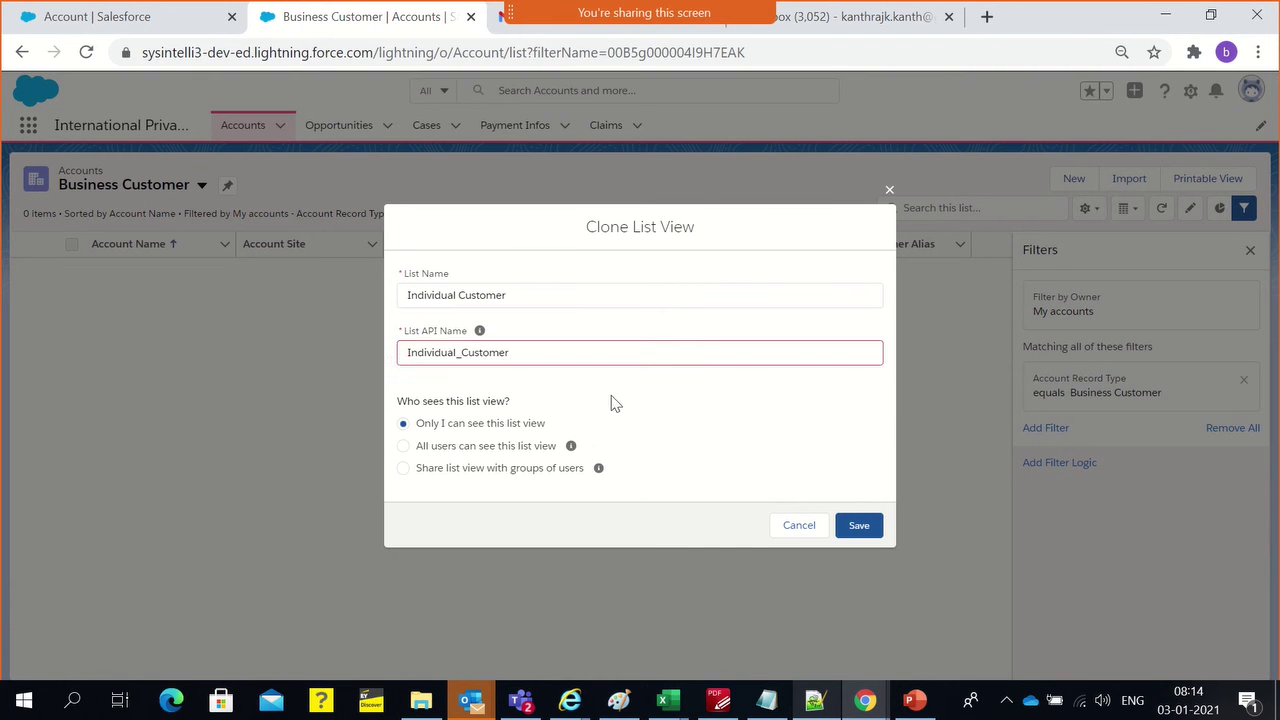
left_click(463, 452)
left_click(857, 529)
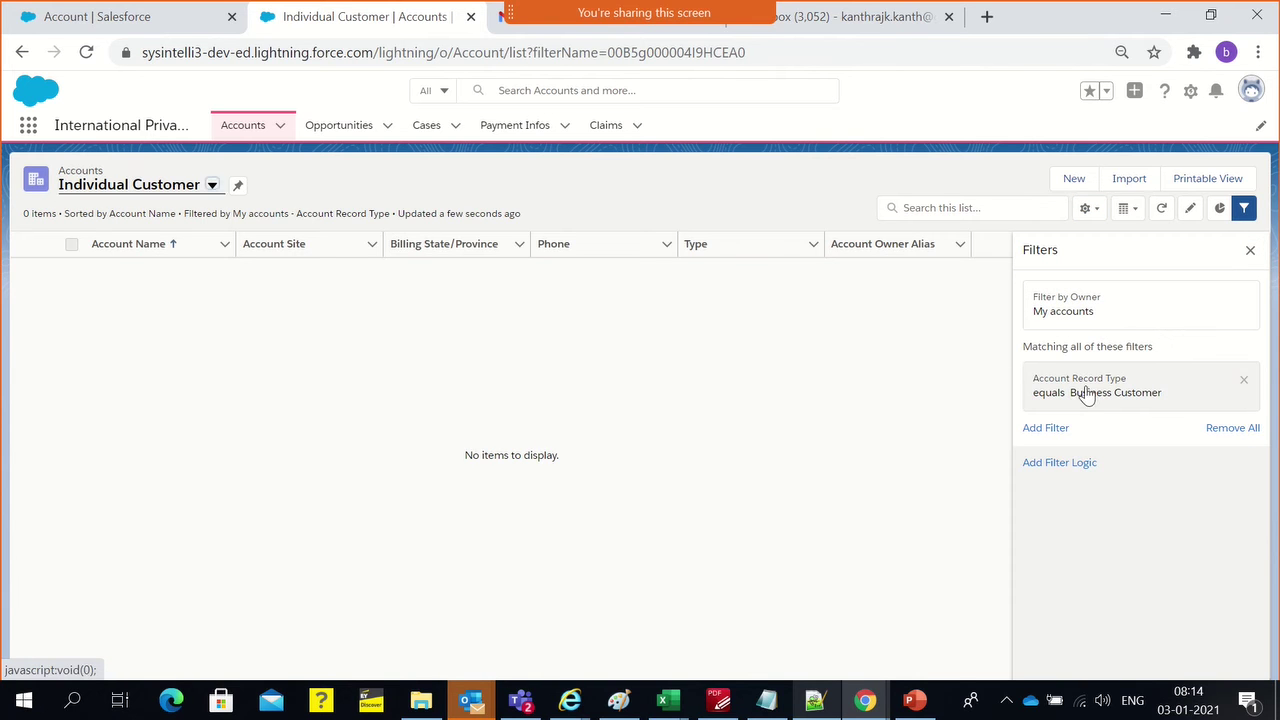
Switch the Account Record Type filter value from Business Customer to Individual Customer
left_click(1063, 391)
left_click(770, 444)
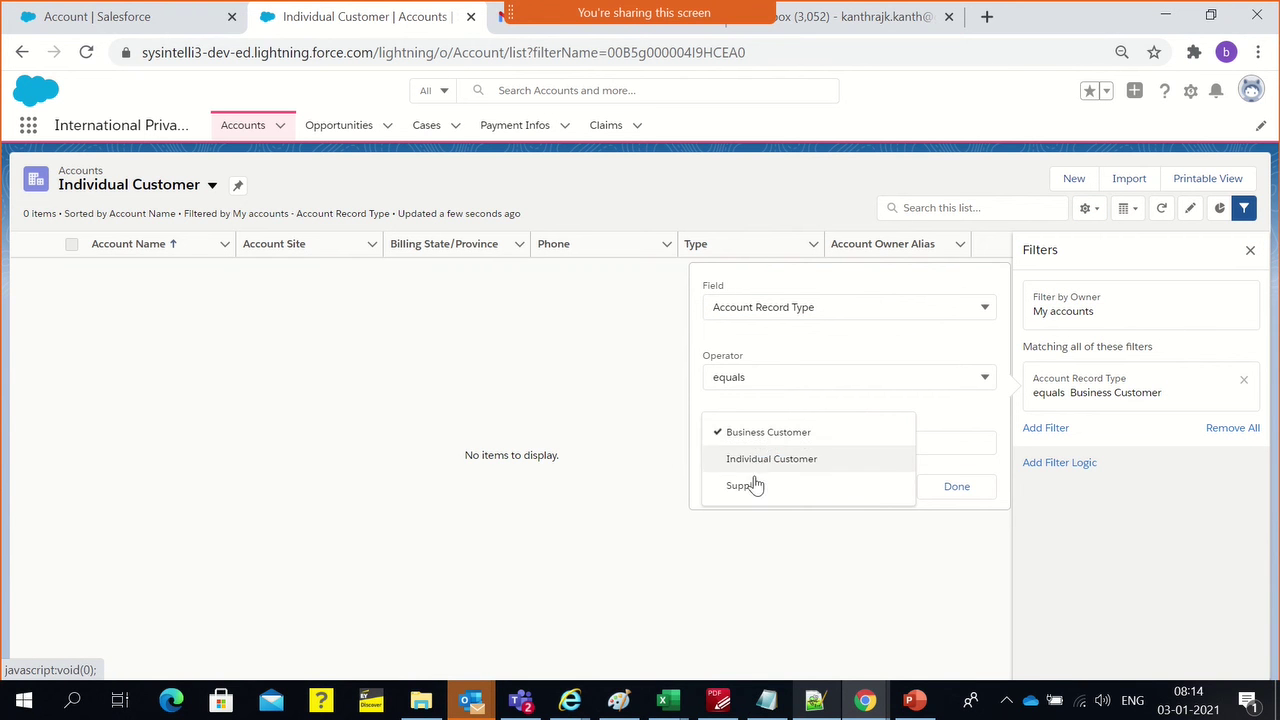
left_click(757, 462)
left_click(724, 435)
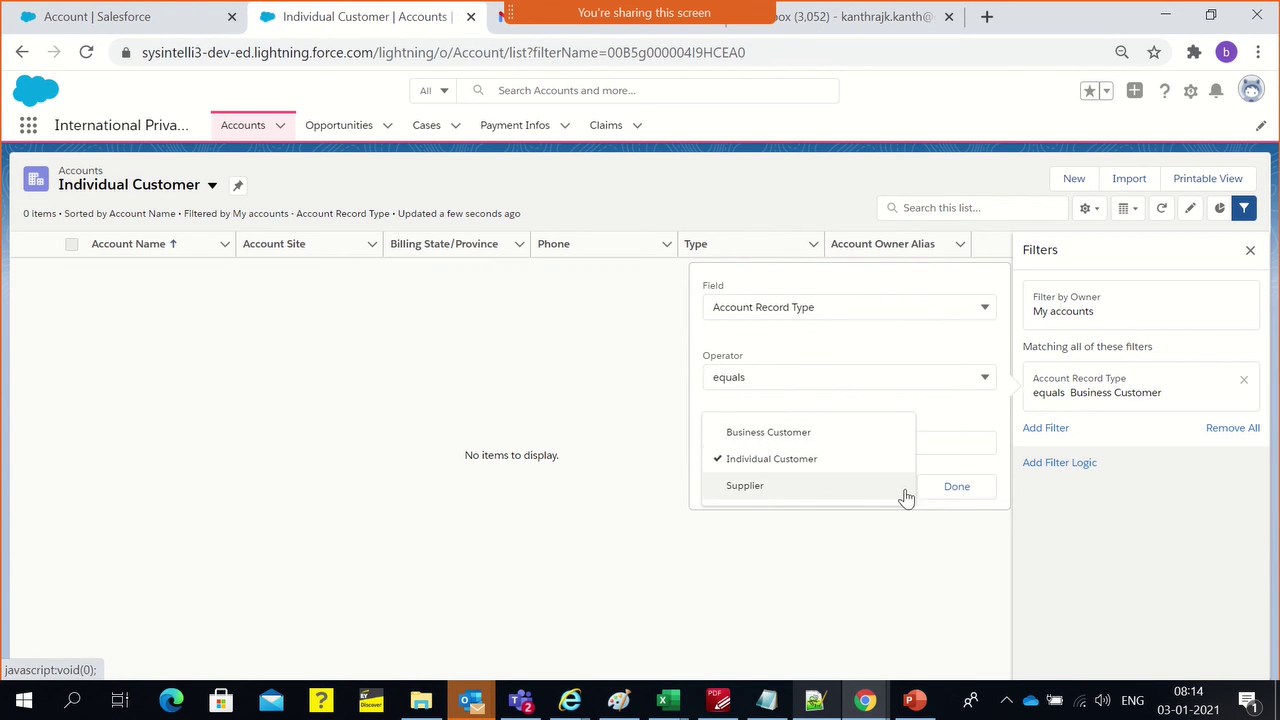
left_click(957, 490)
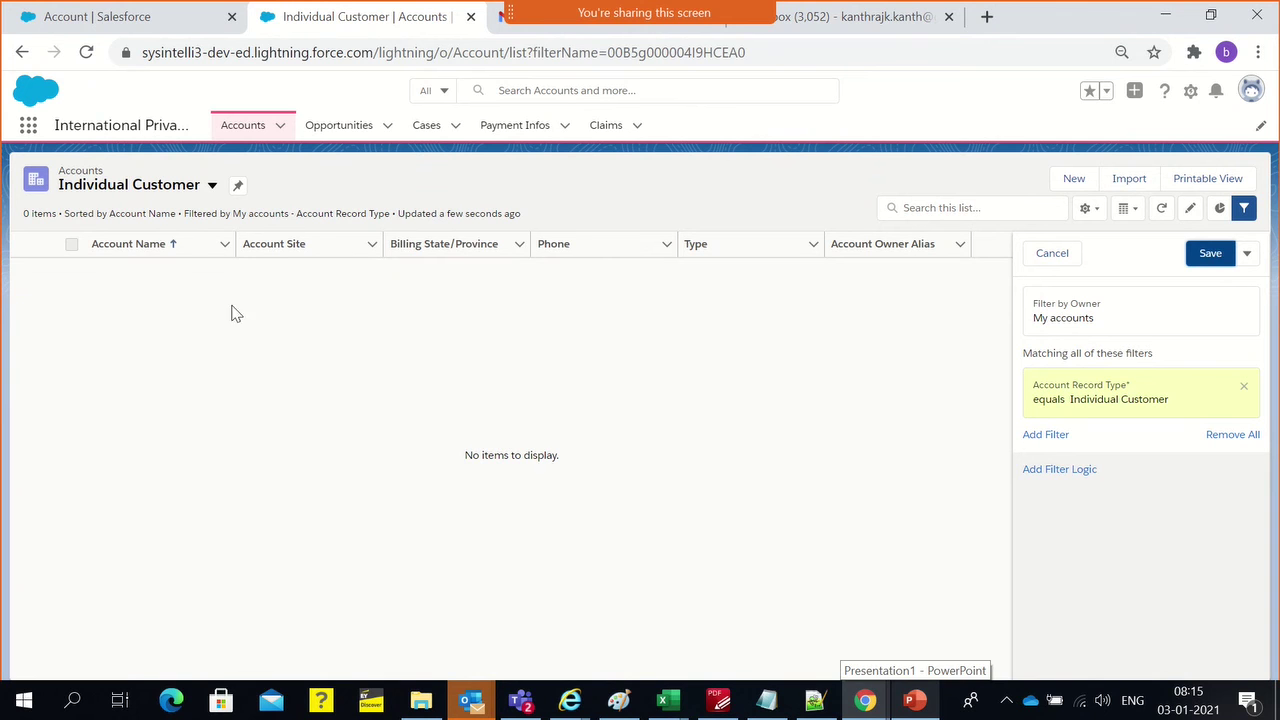
left_click(188, 189)
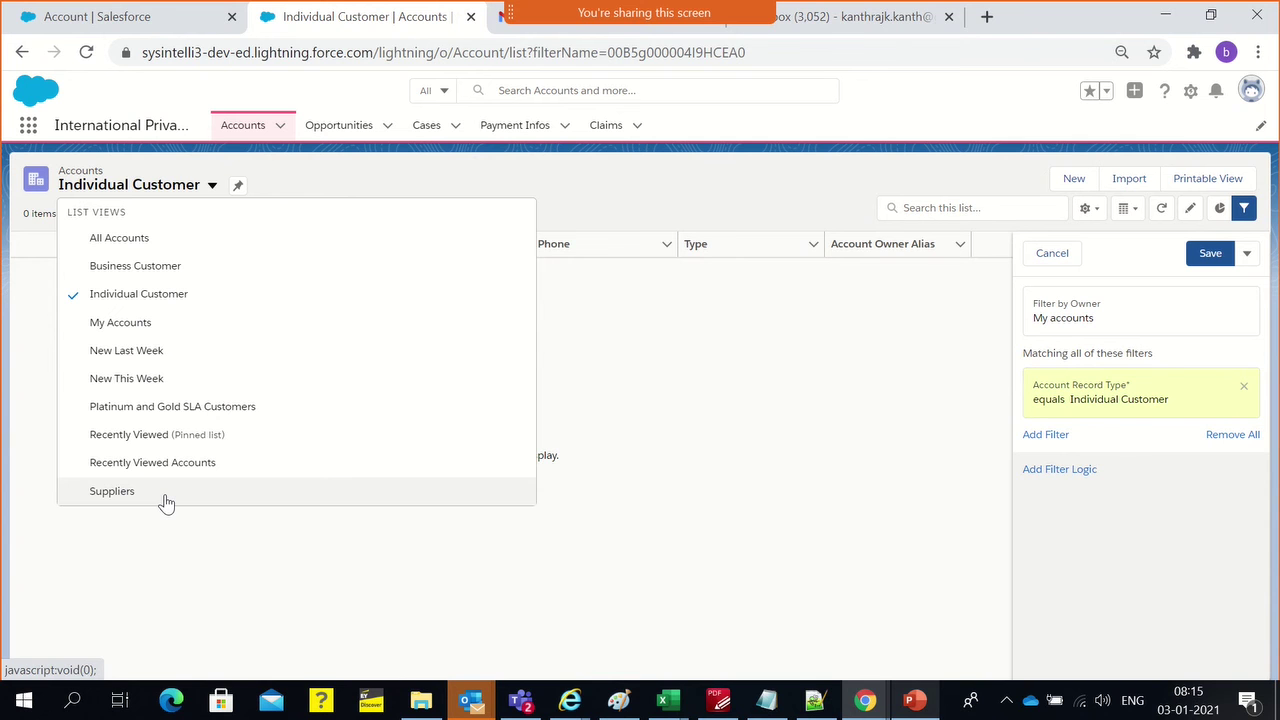
Reload the Individual Customer list view, discarding the unsaved filter, with the Filters panel closed
left_click(100, 298)
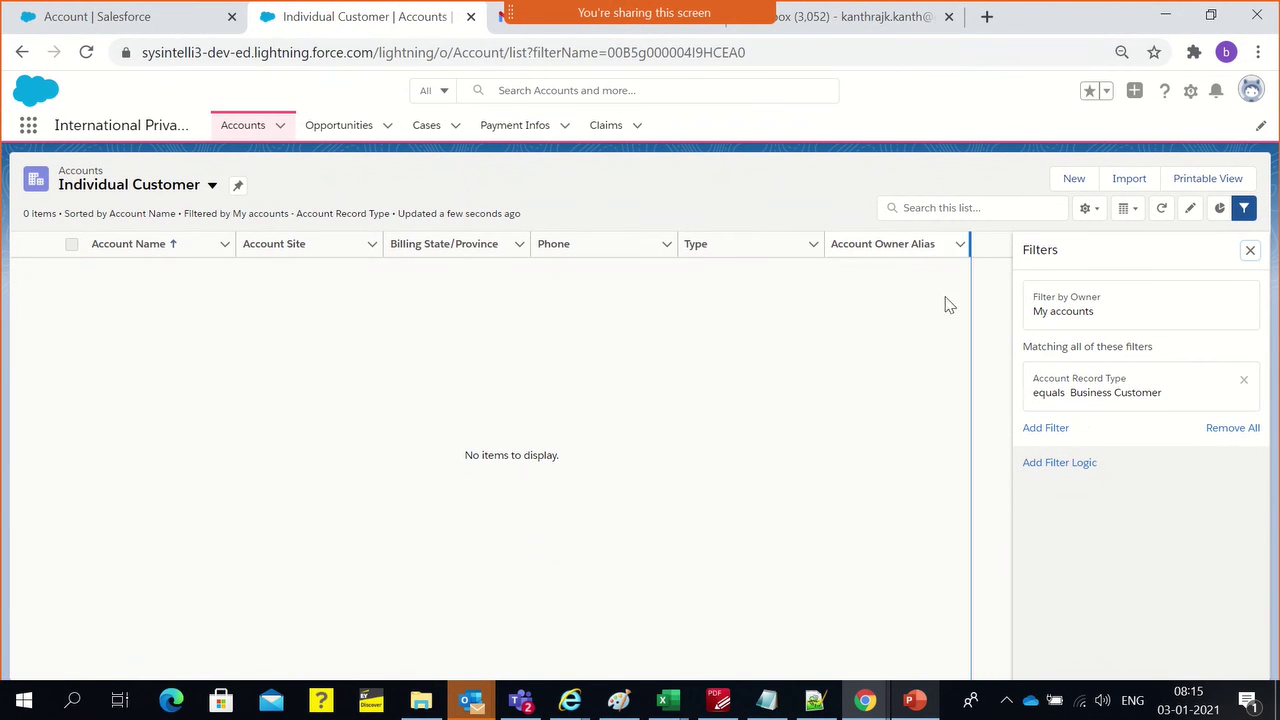
left_click(1250, 250)
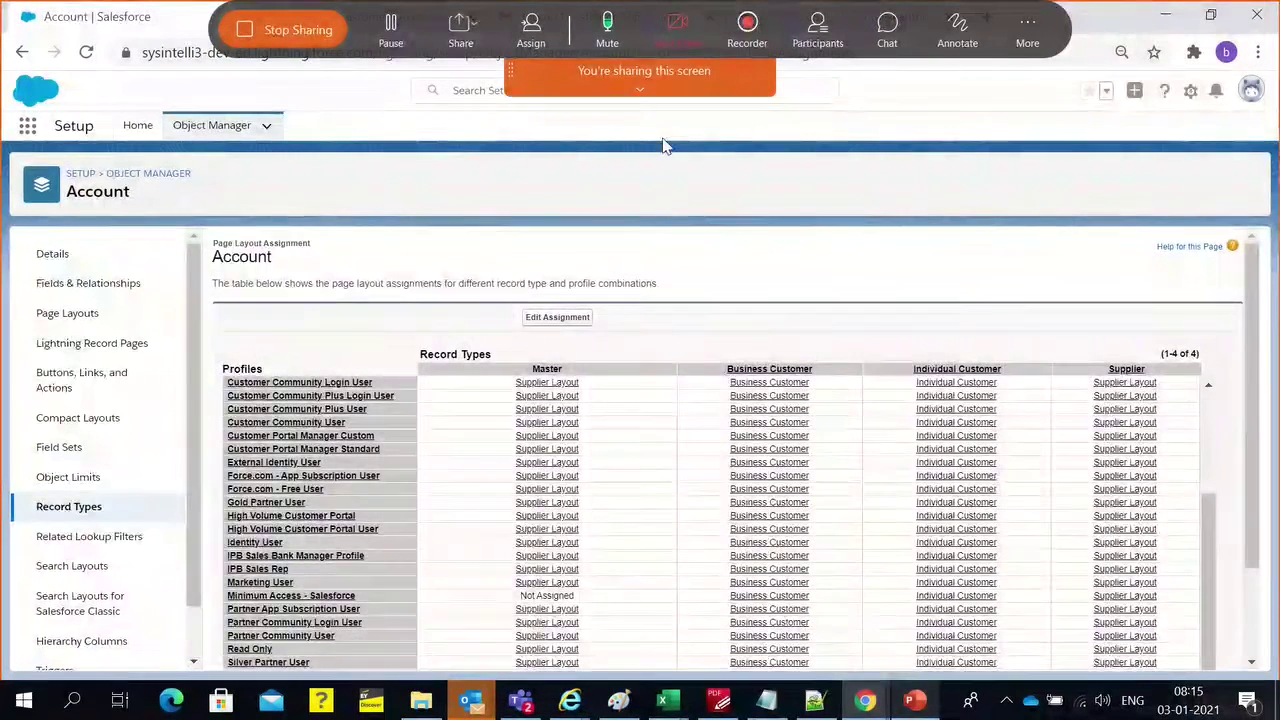
mouse_move(640, 100)
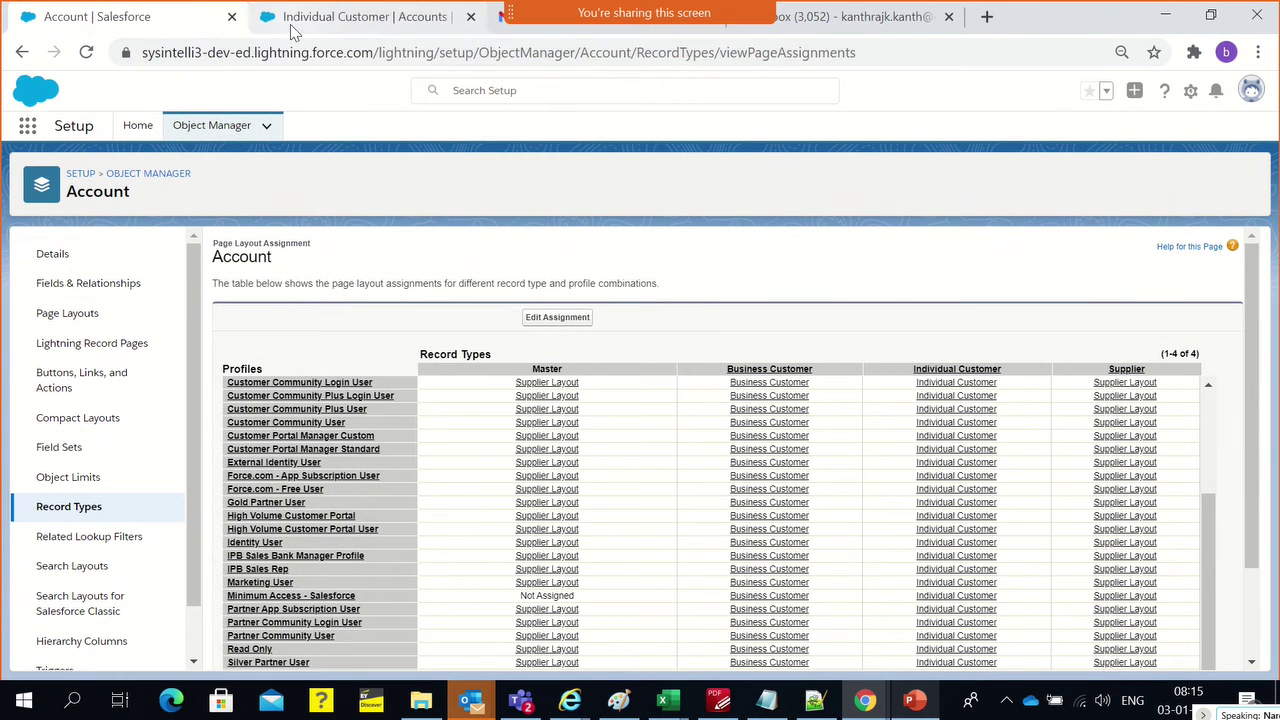
left_click(291, 22)
left_click(262, 128)
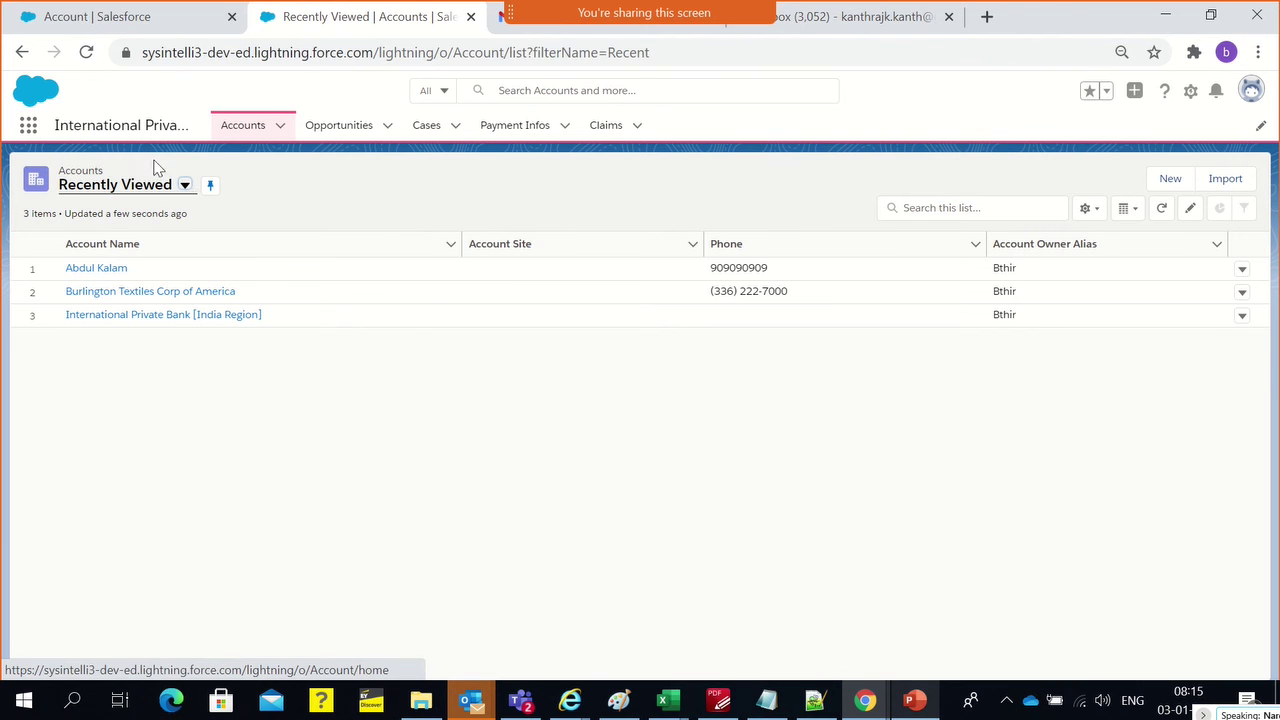
left_click(185, 186)
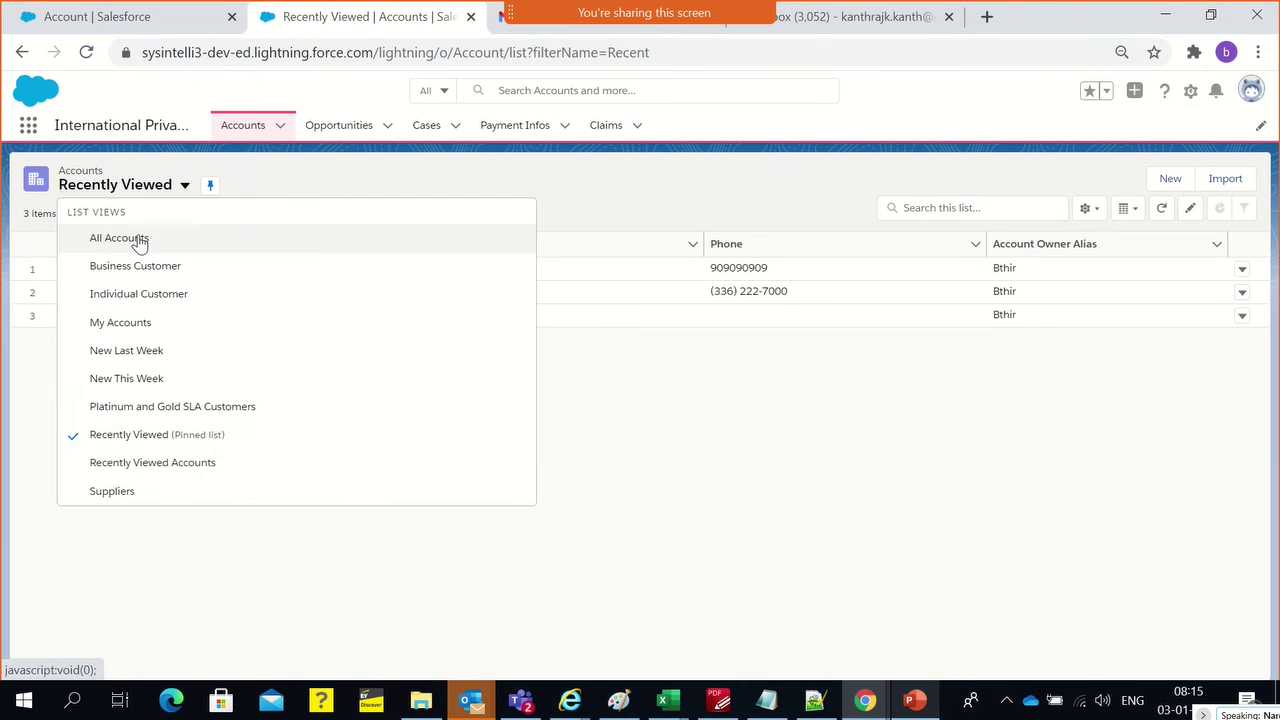
left_click(120, 295)
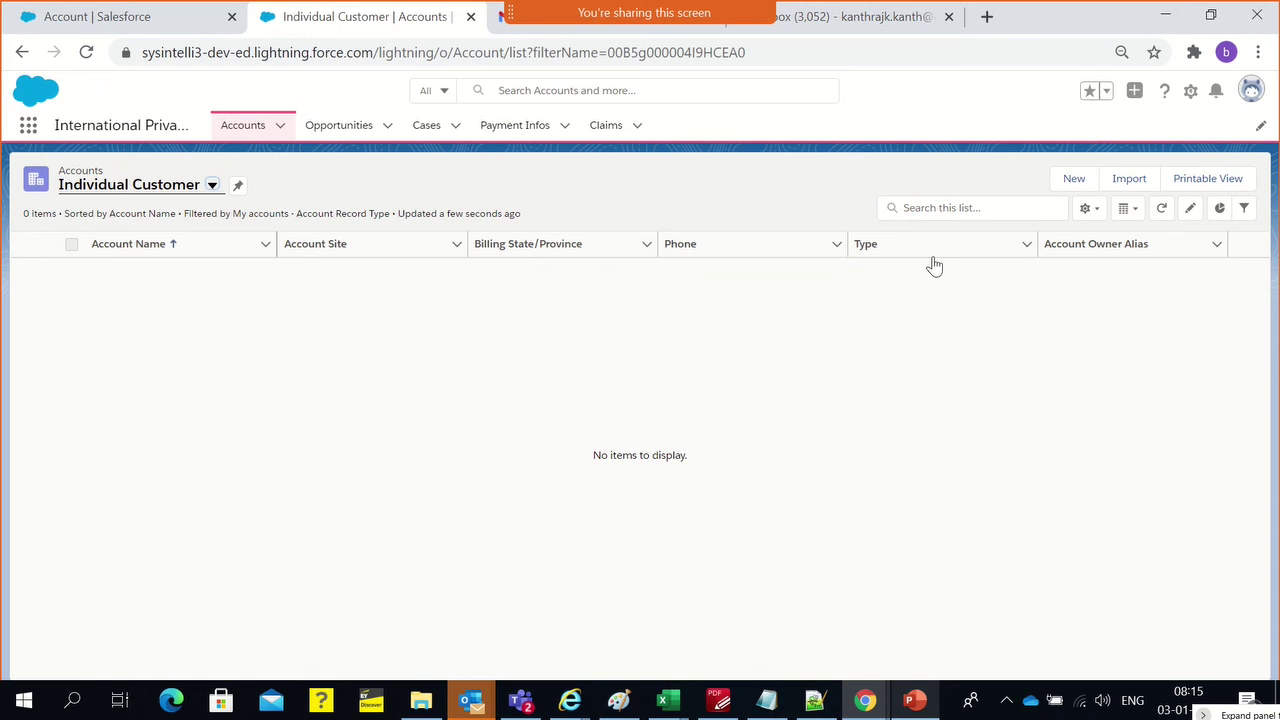
Set the Individual Customer view's owner filter to All accounts and save it
left_click(1090, 210)
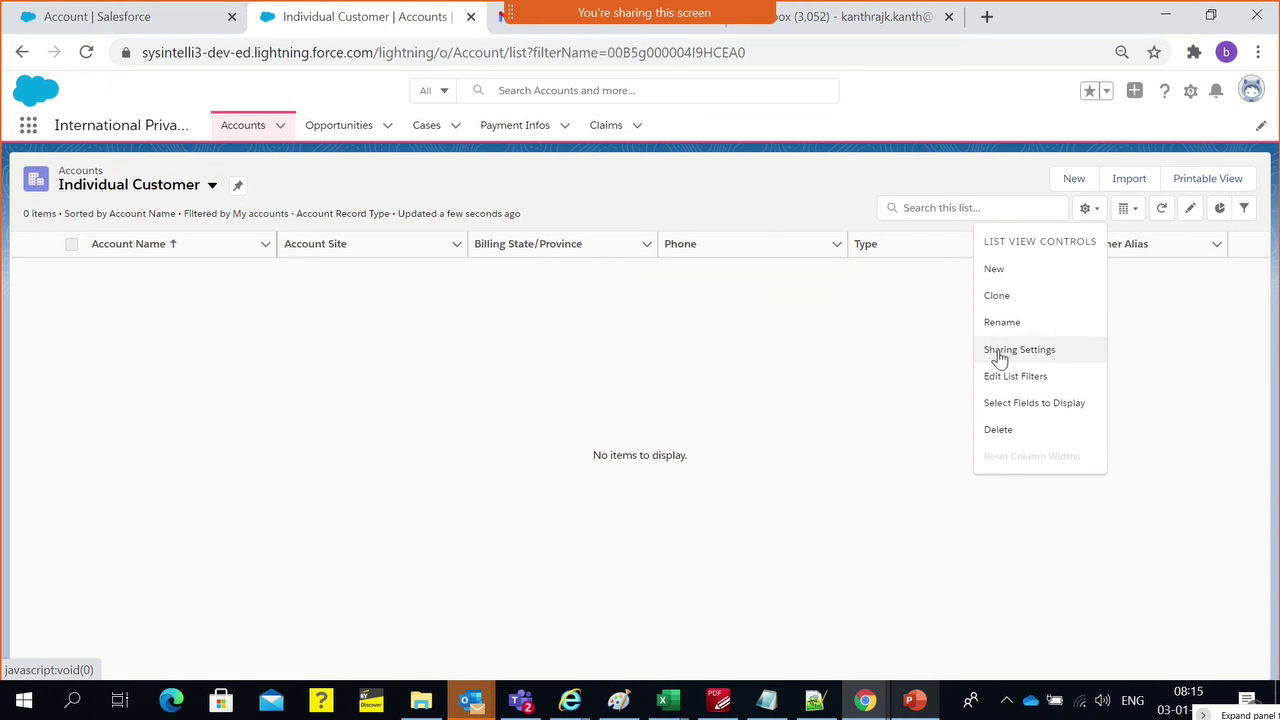
left_click(1020, 378)
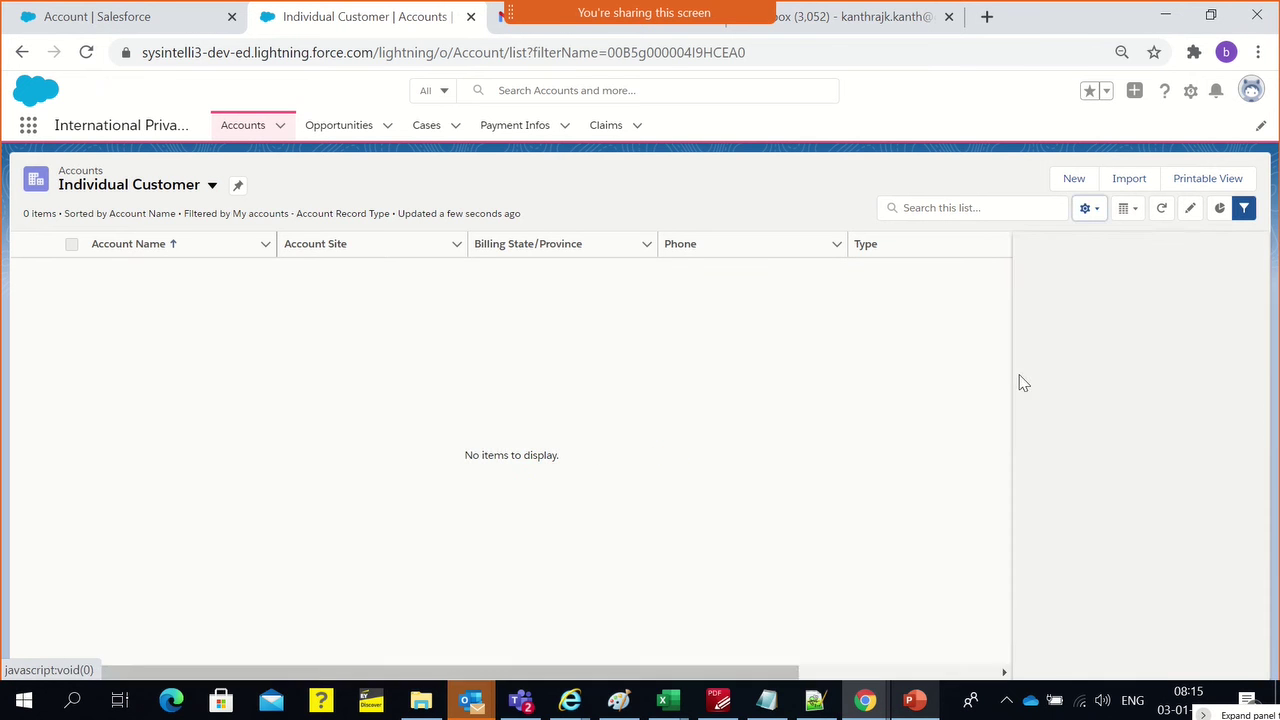
left_click(1097, 324)
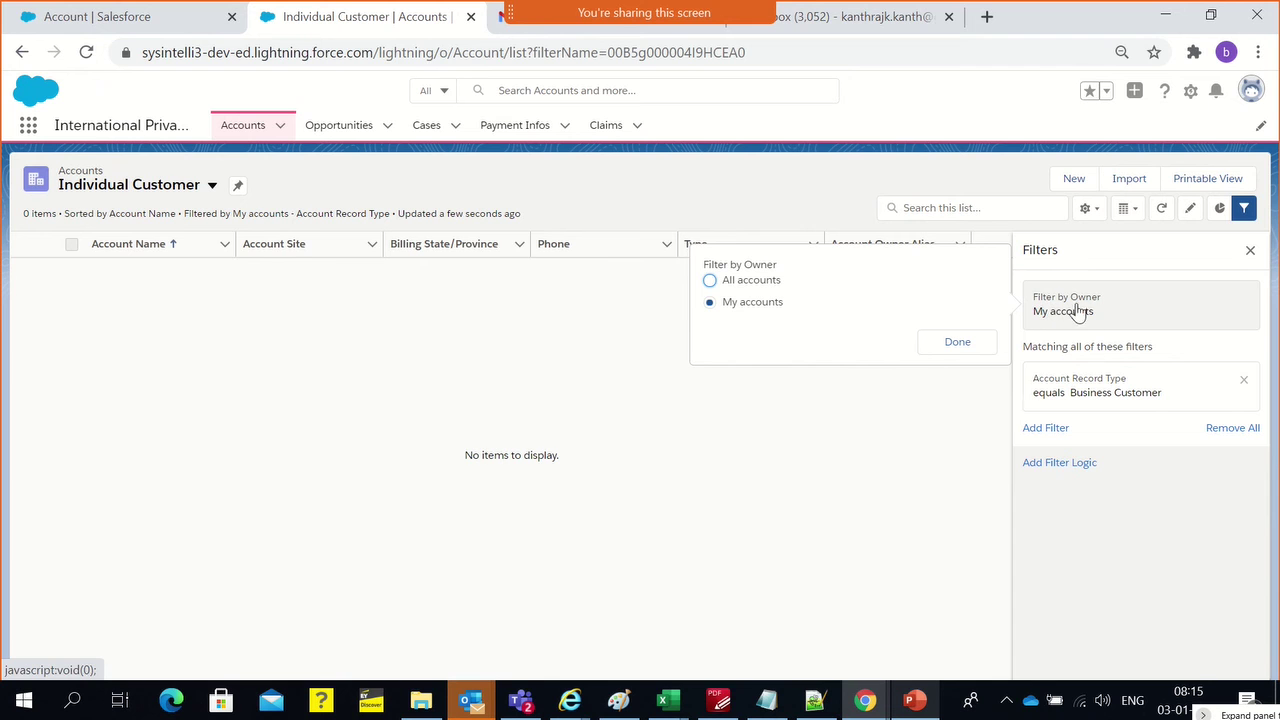
left_click(731, 280)
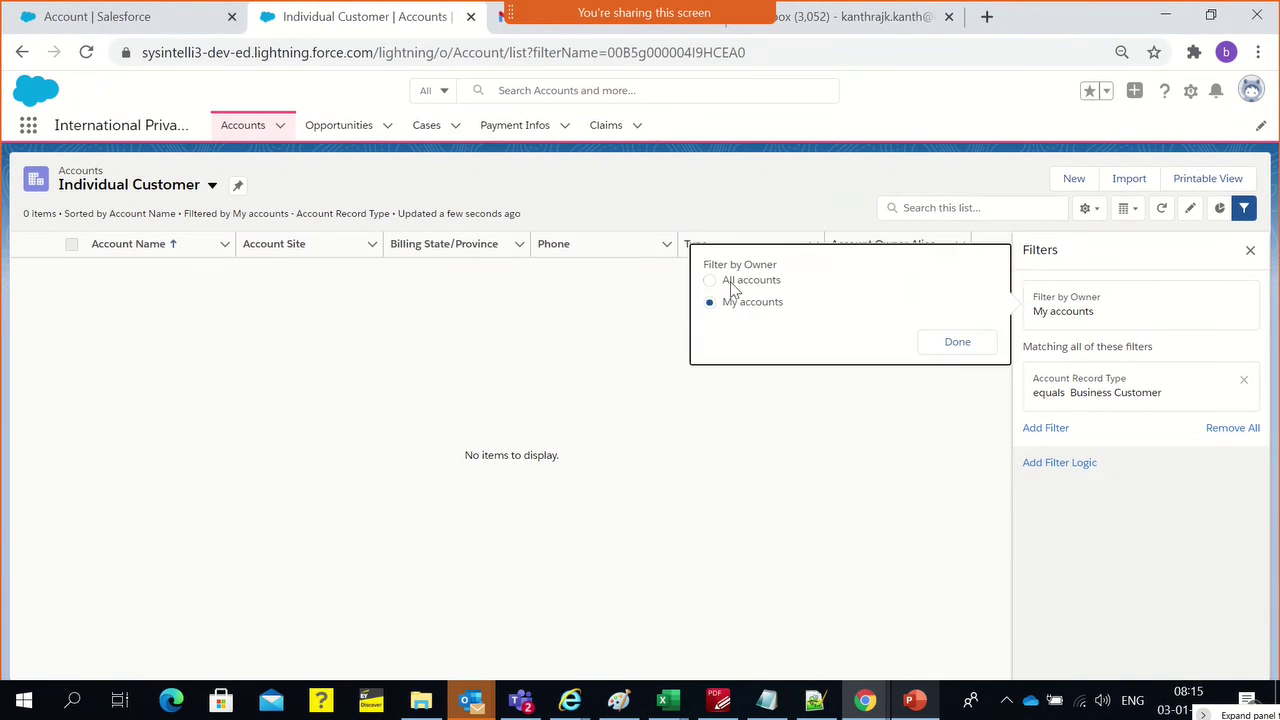
left_click(957, 343)
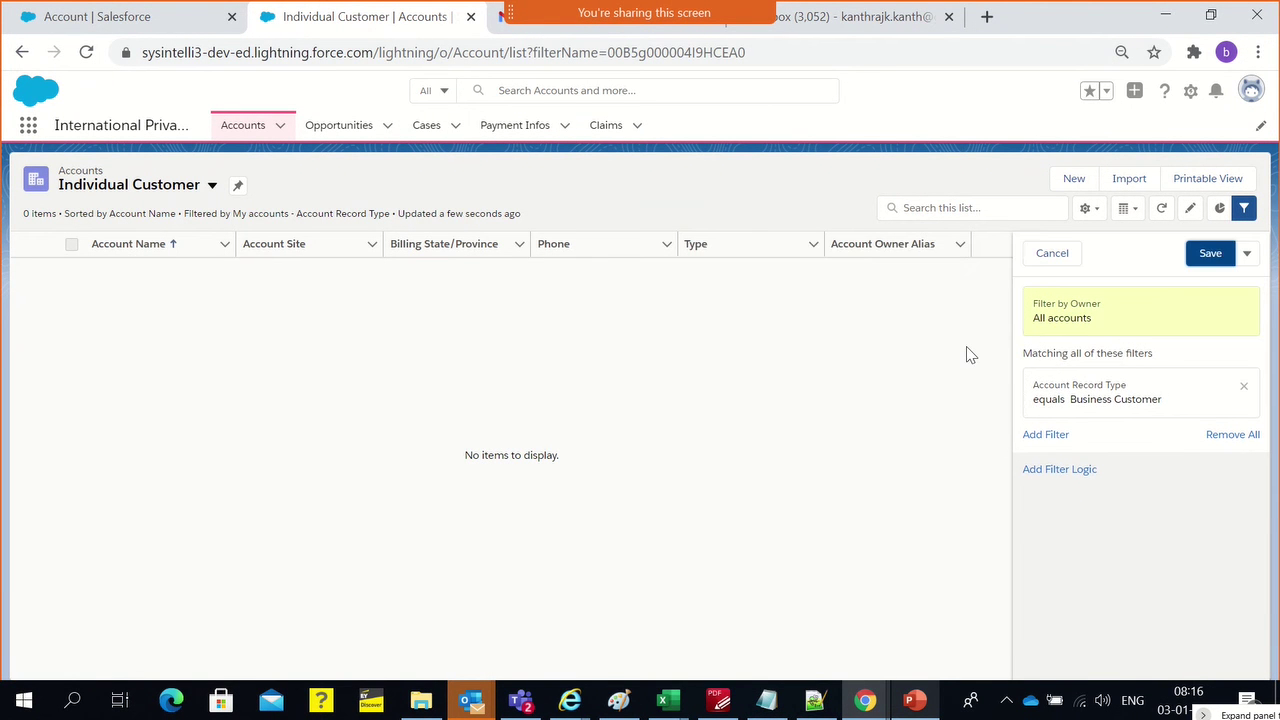
left_click(1221, 262)
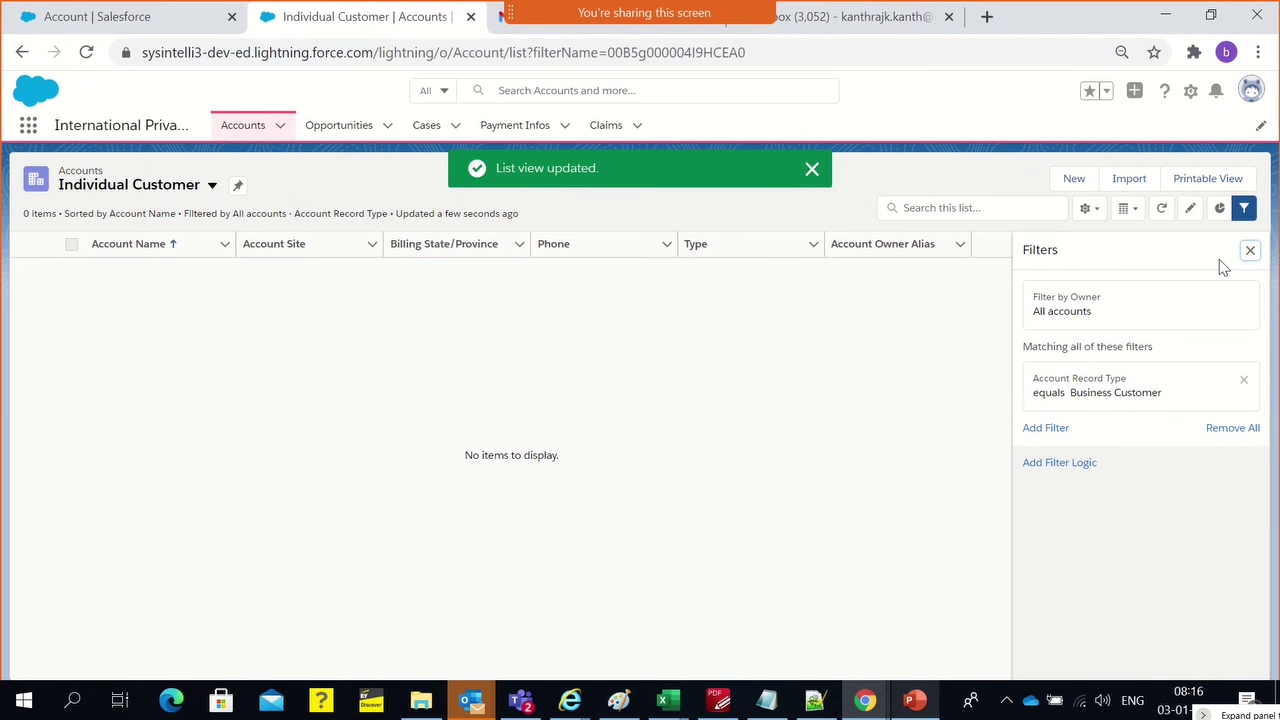
left_click(813, 170)
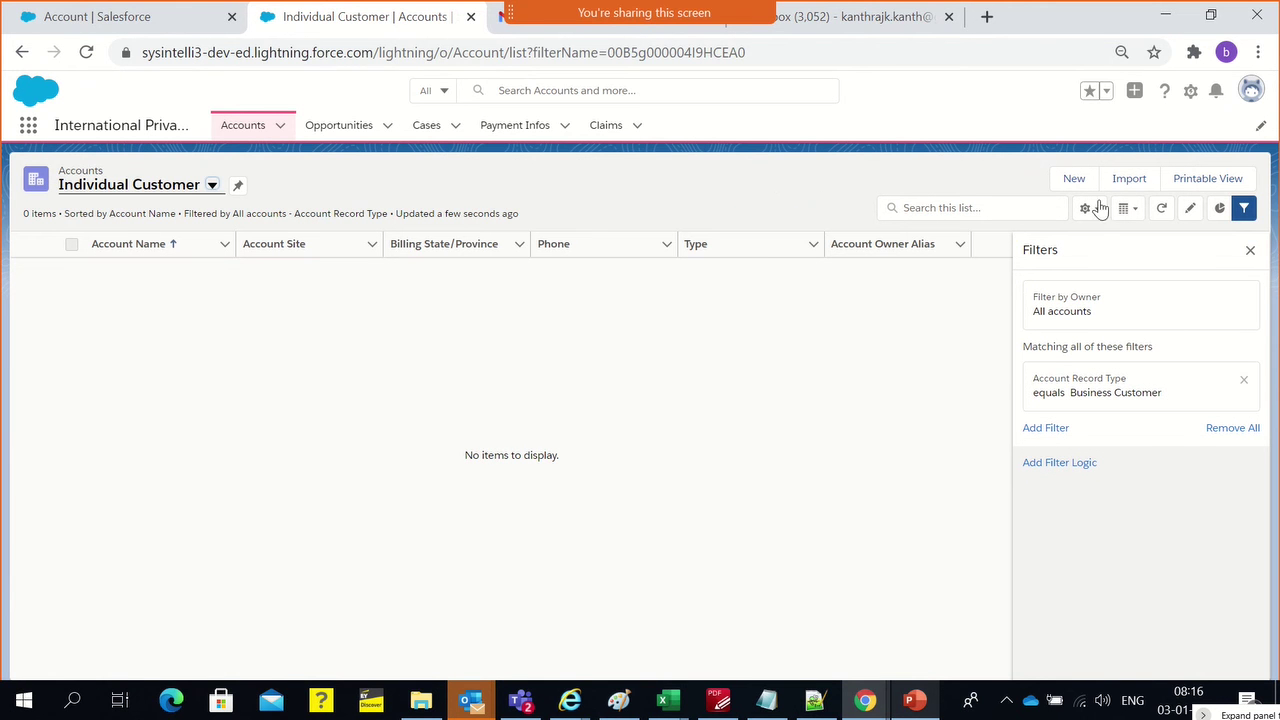
left_click(212, 186)
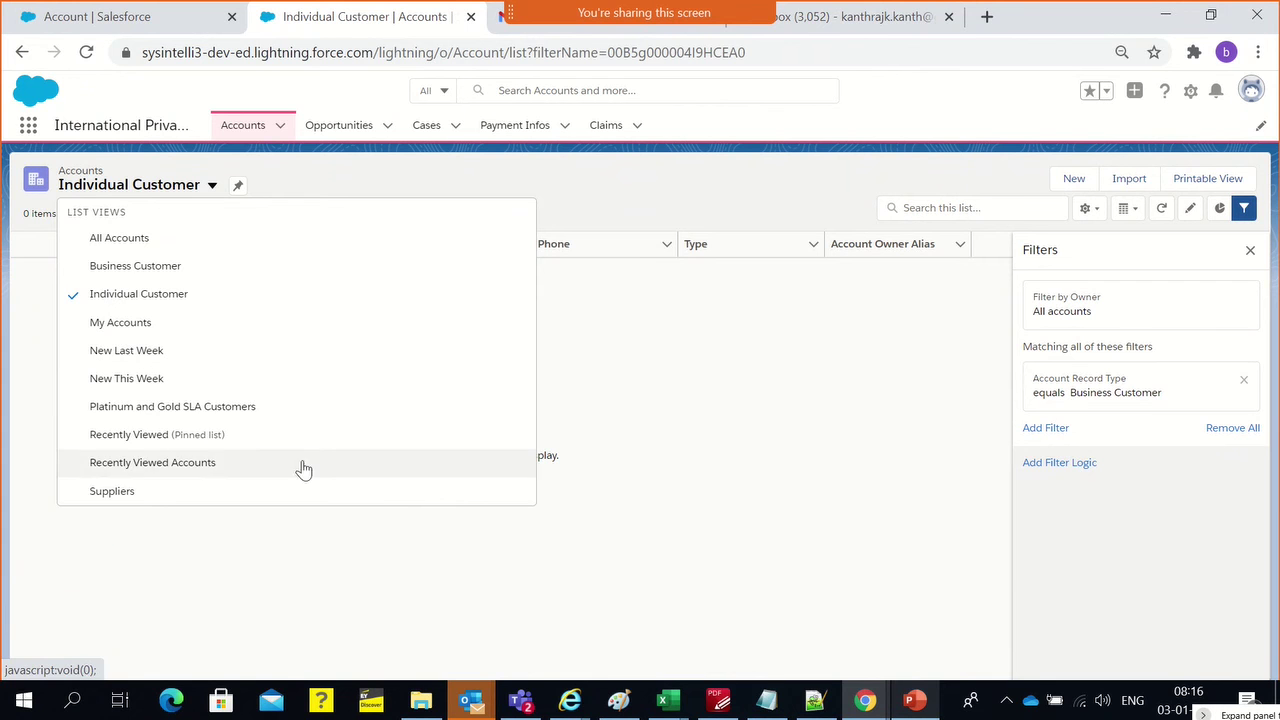
left_click(268, 547)
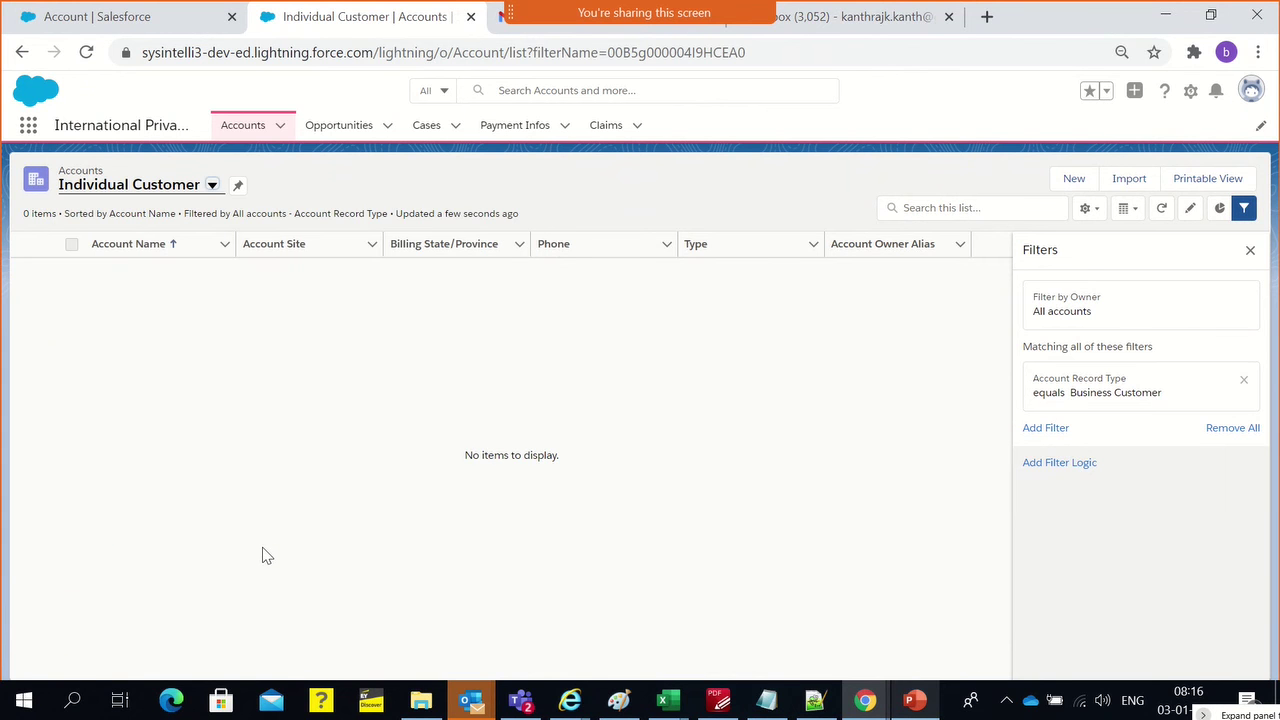
left_click(1093, 402)
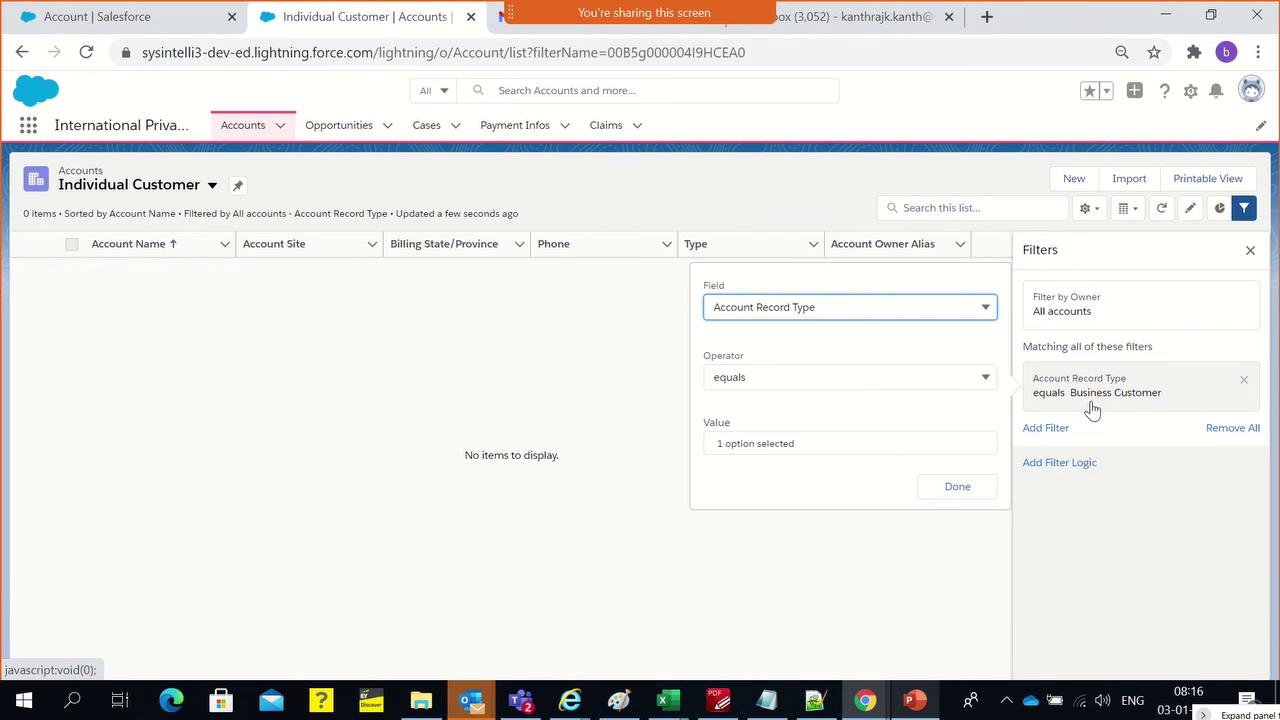
Set the record type filter value to Individual Customer and save, now showing one account
left_click(787, 449)
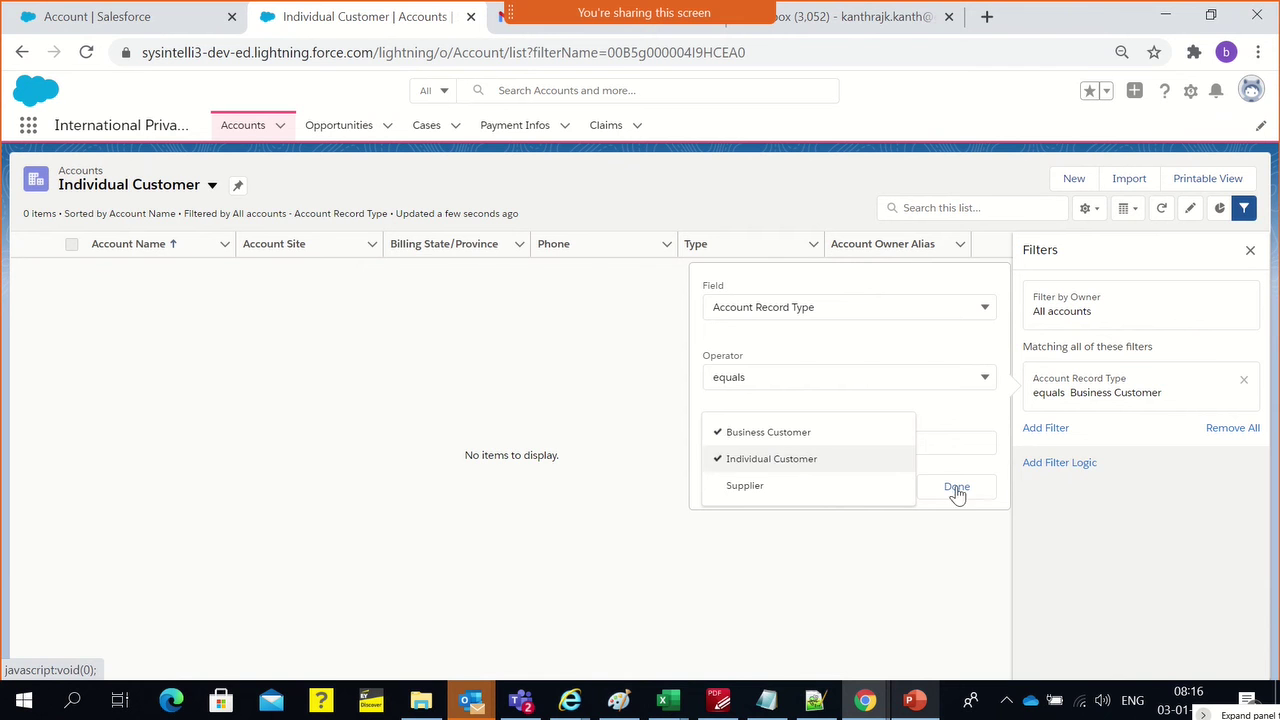
left_click(750, 432)
left_click(953, 488)
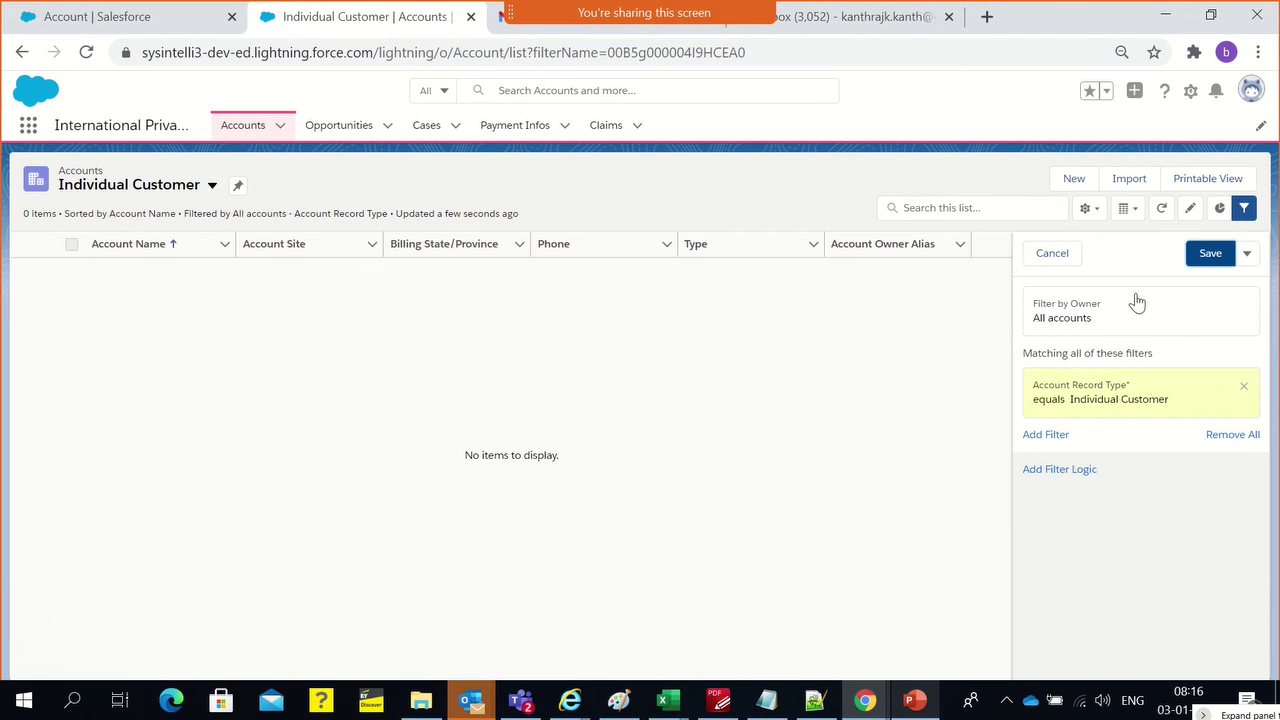
left_click(1206, 254)
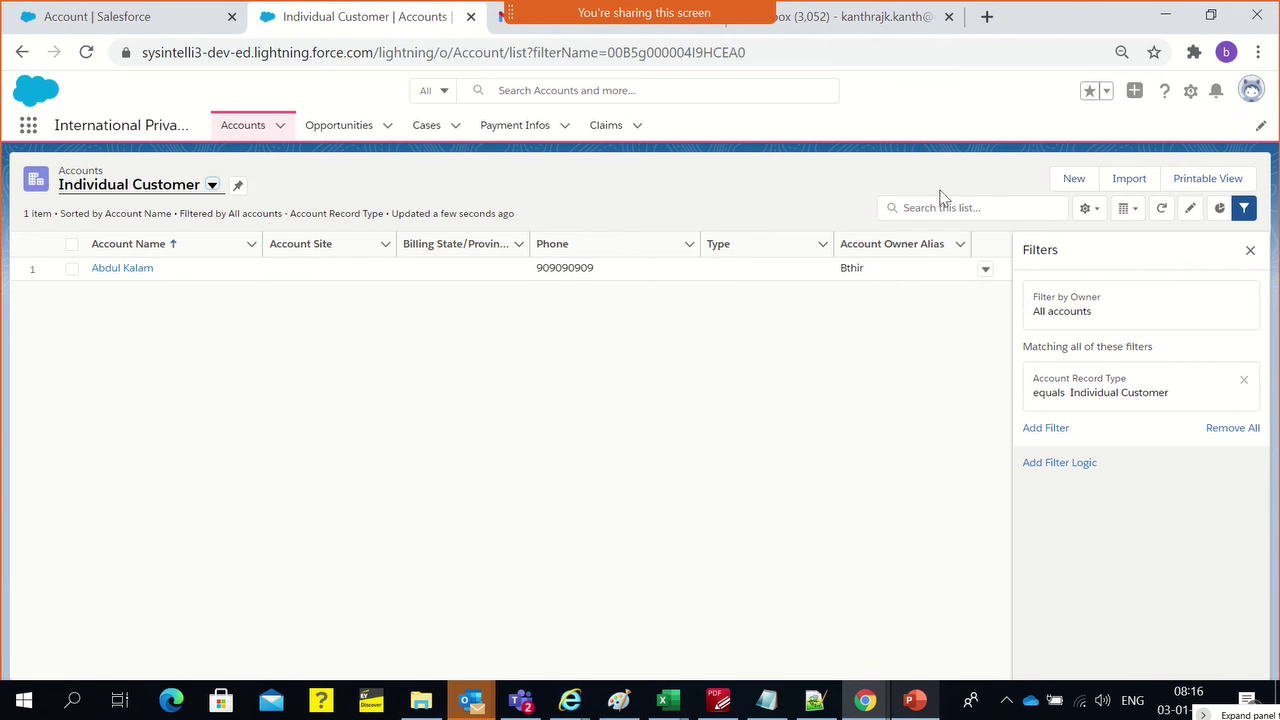
View Business Customer, then set the Suppliers view's owner filter to All accounts
left_click(209, 190)
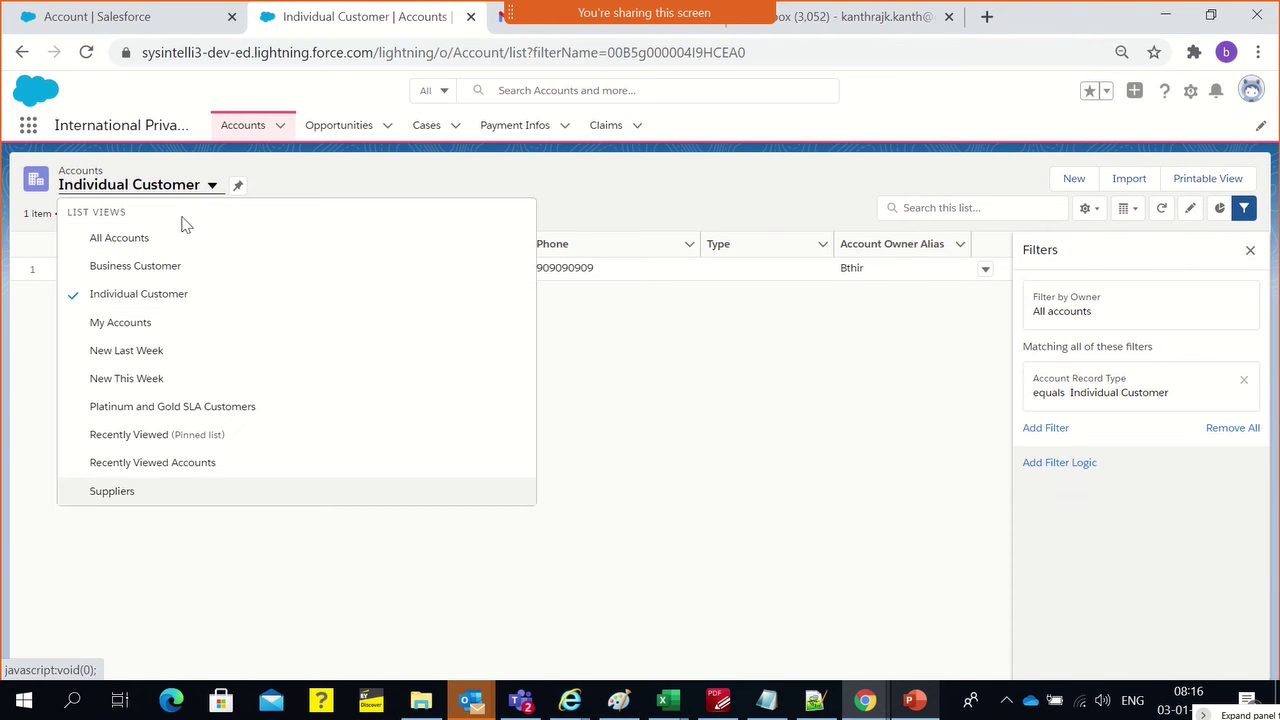
left_click(135, 266)
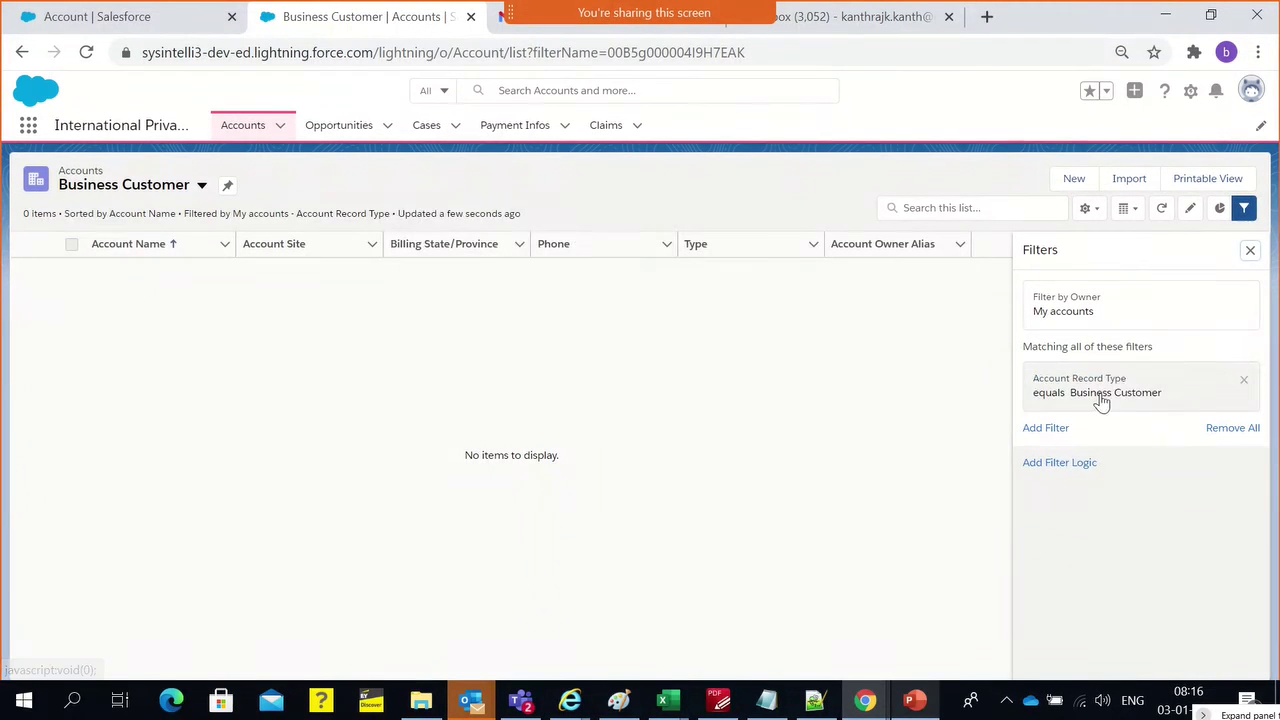
left_click(203, 190)
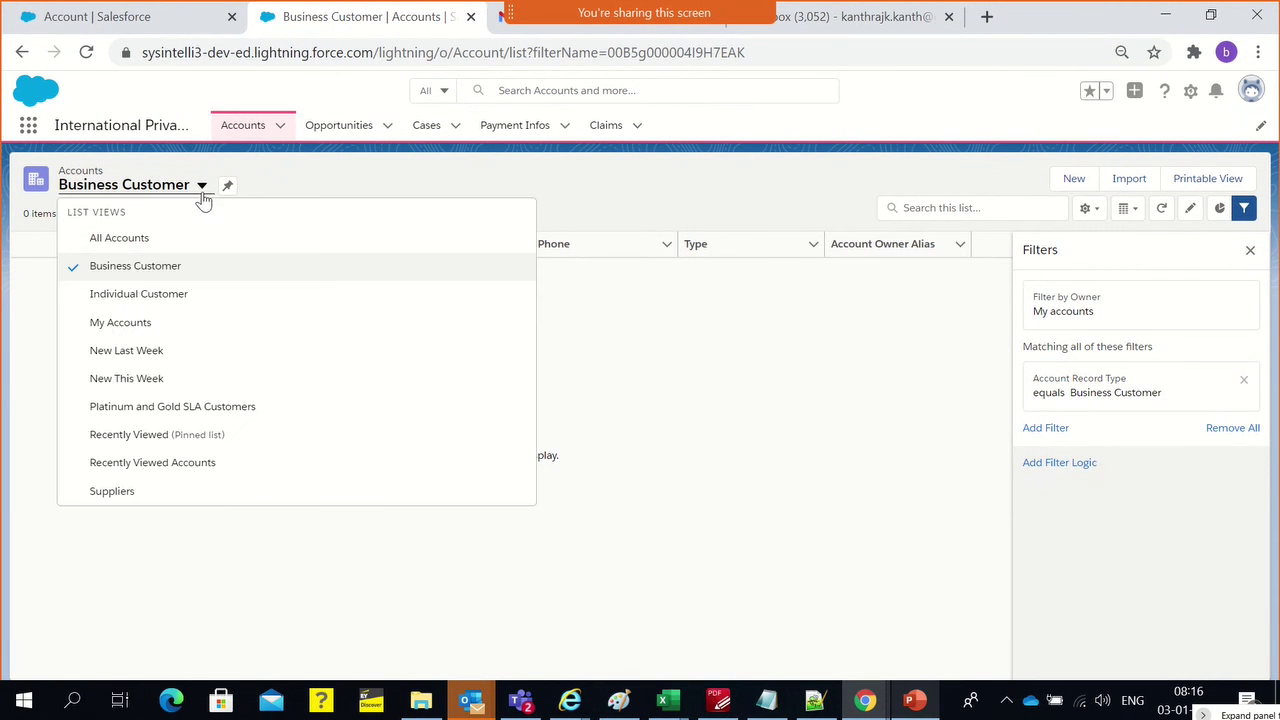
left_click(196, 494)
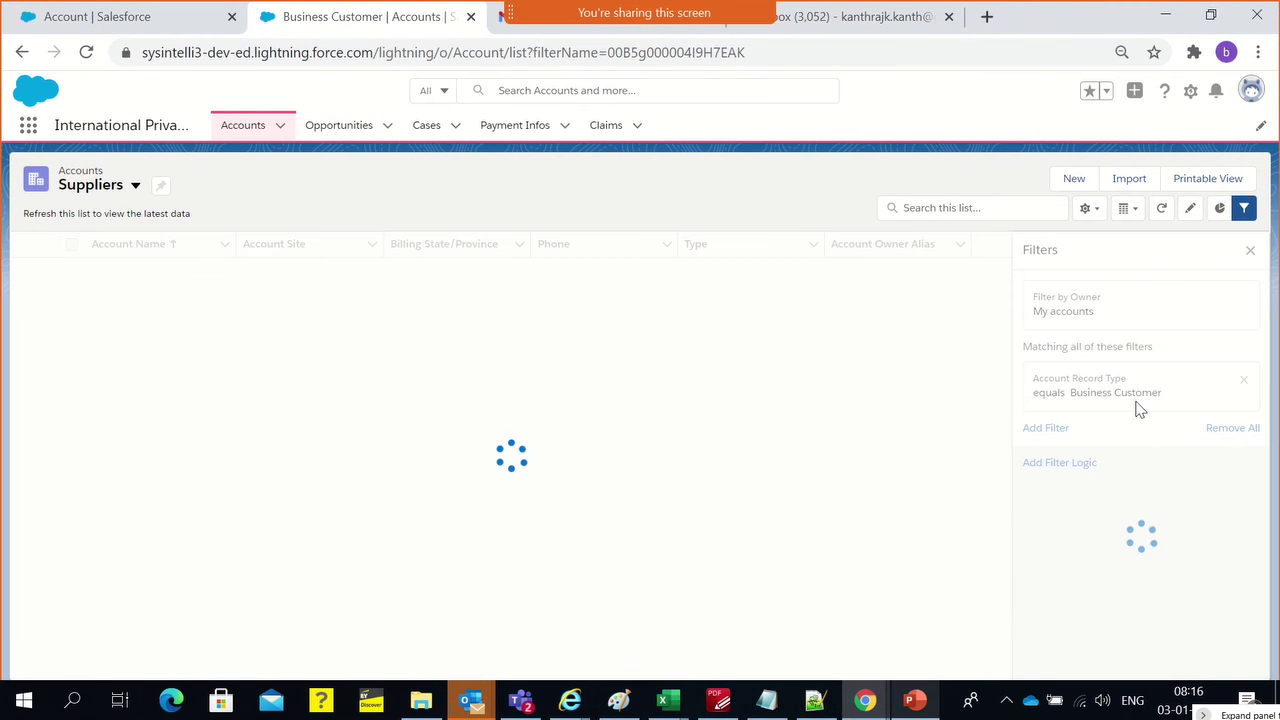
left_click(1071, 318)
left_click(740, 280)
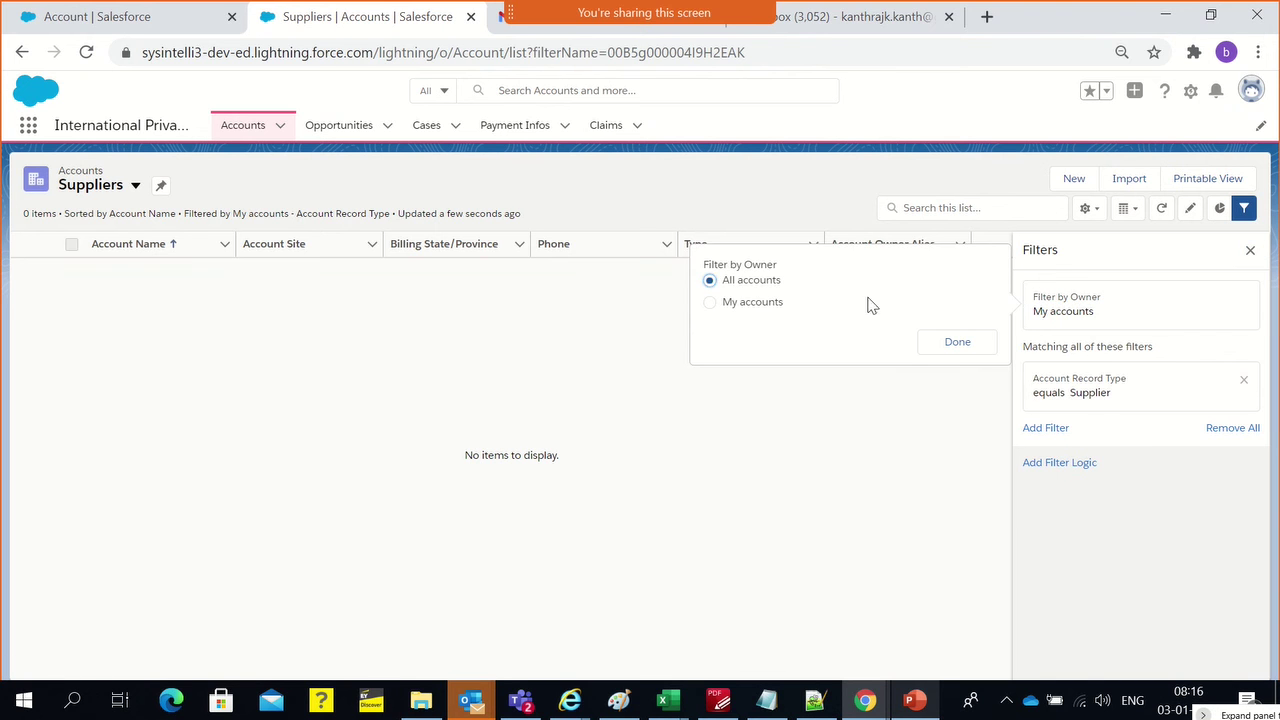
left_click(960, 346)
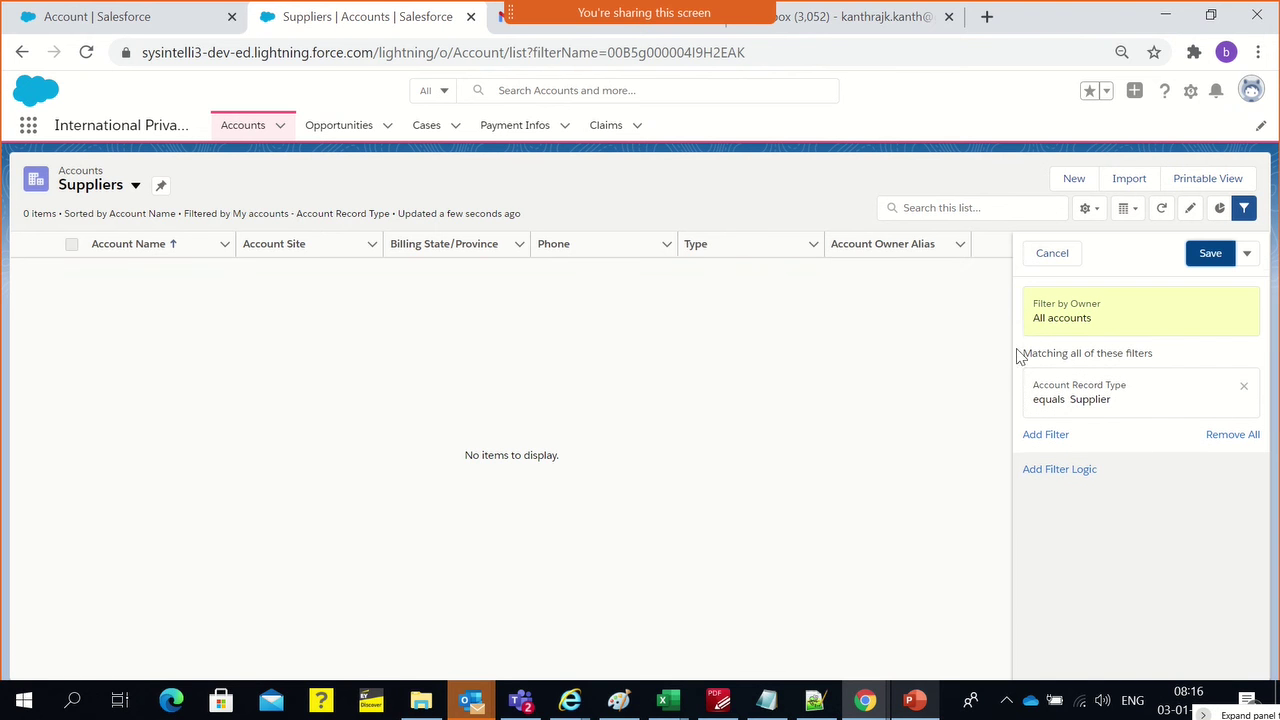
Set the Business Customer view's owner filter to All accounts, then show Recently Viewed accounts
left_click(133, 186)
left_click(112, 266)
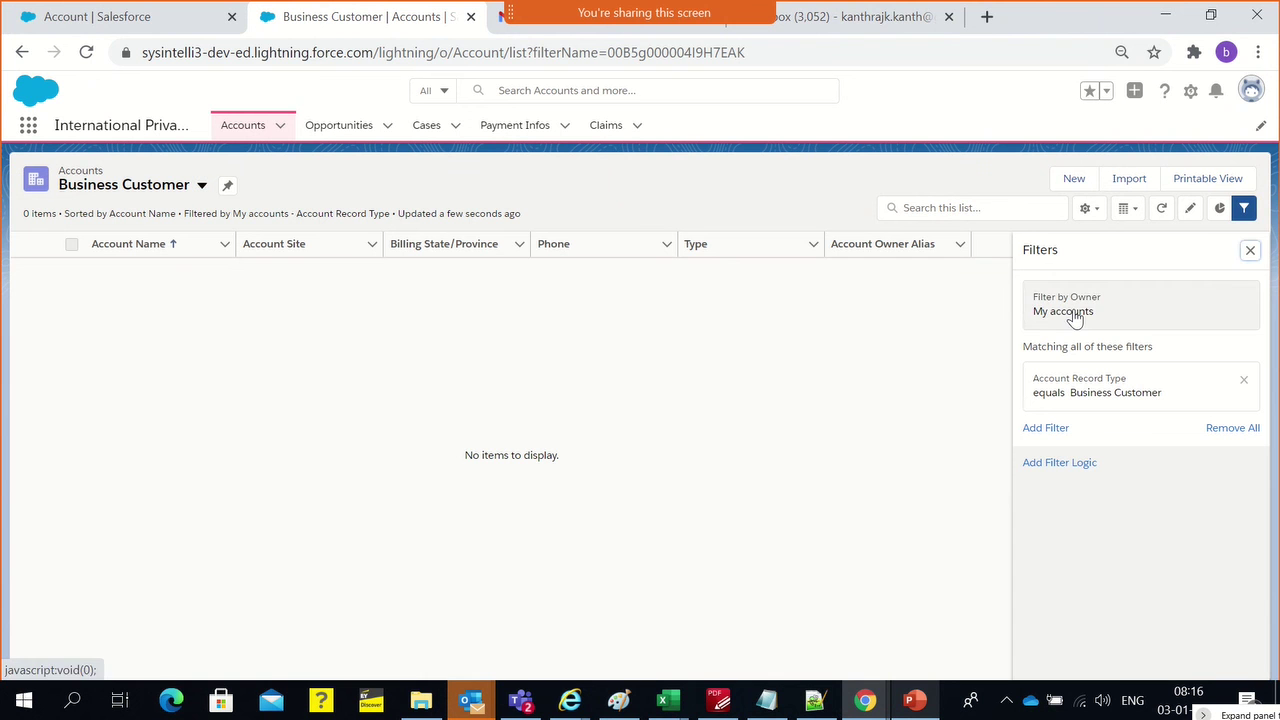
left_click(1073, 316)
left_click(768, 284)
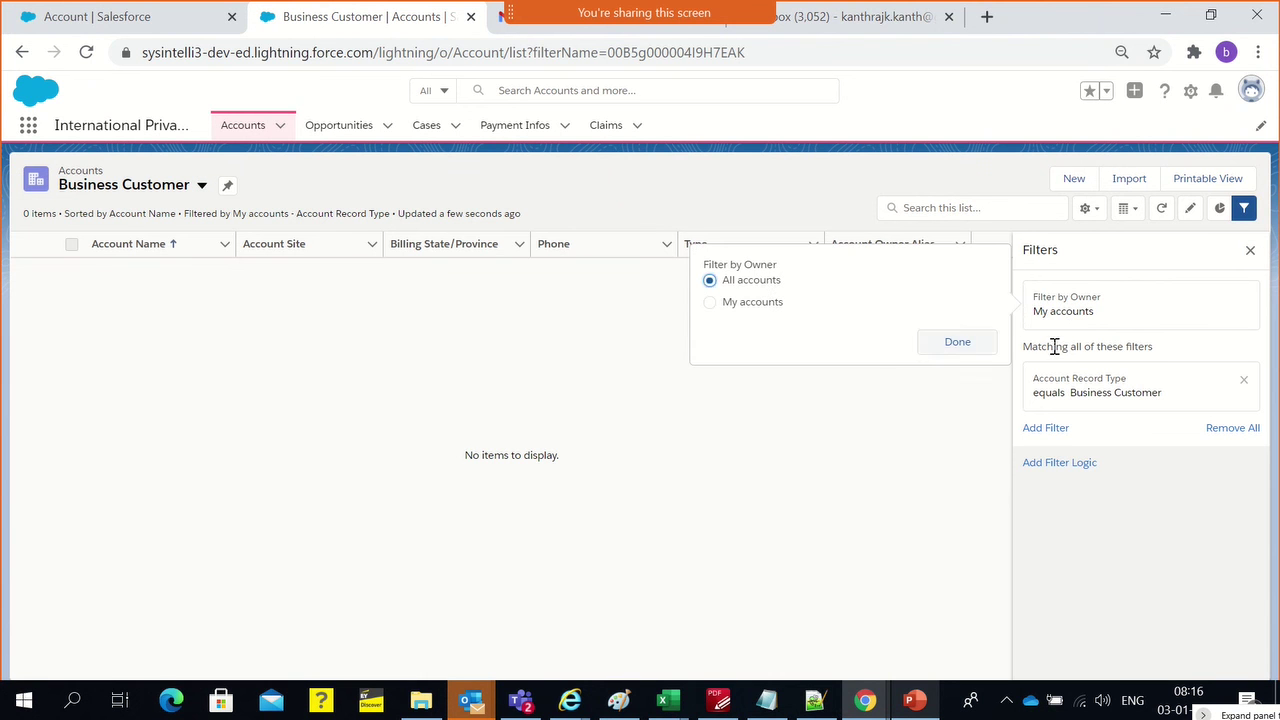
left_click(976, 348)
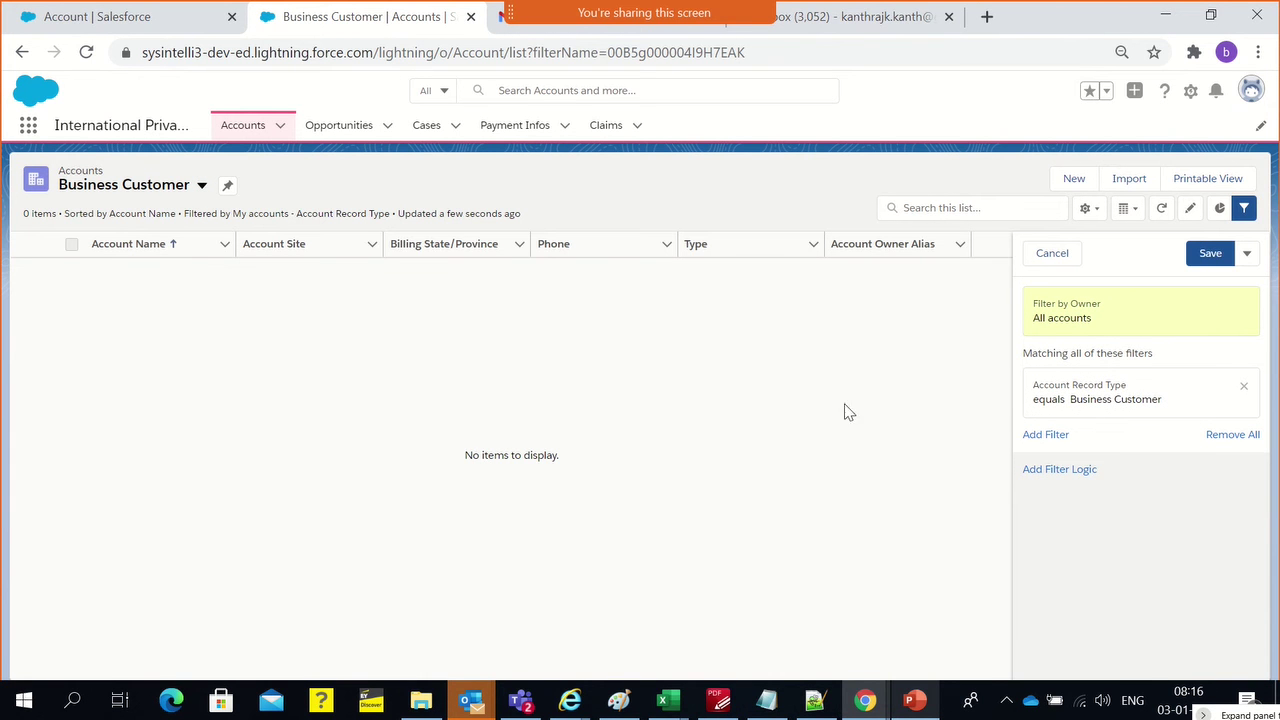
left_click(243, 127)
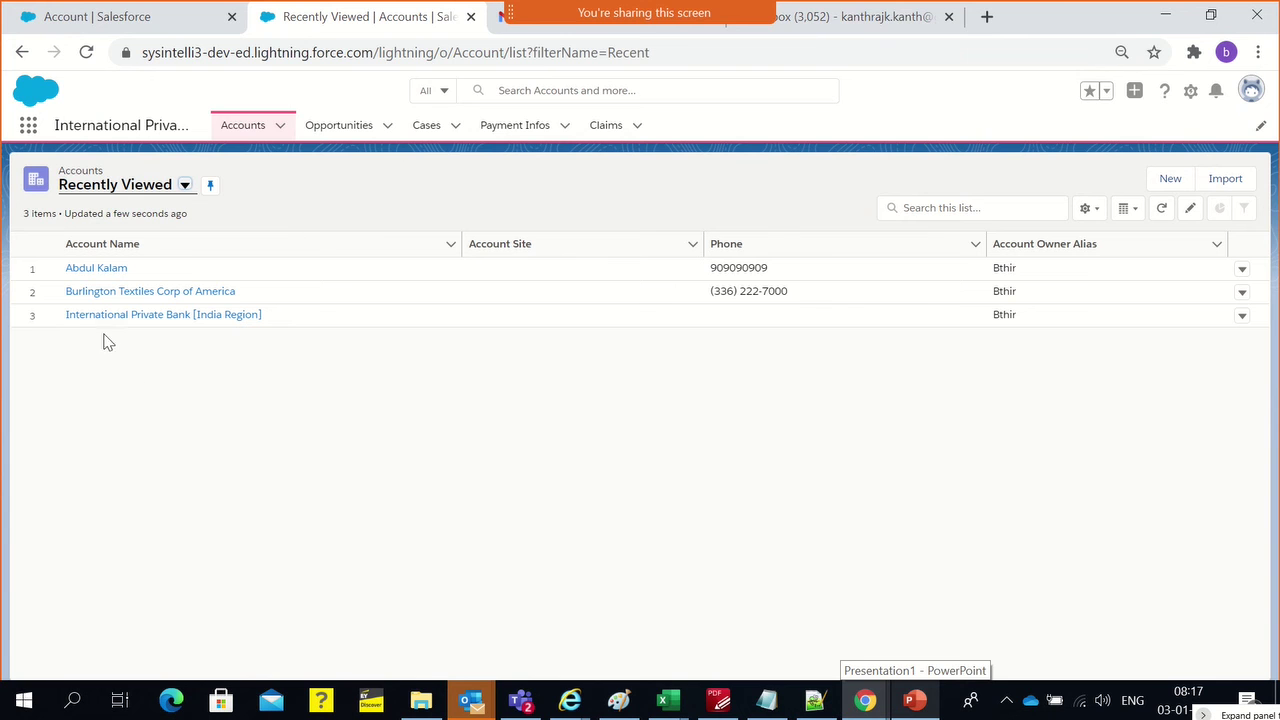
Open International Private Bank [India Region]'s edit form, scroll through its fields, and cancel
left_click(205, 318)
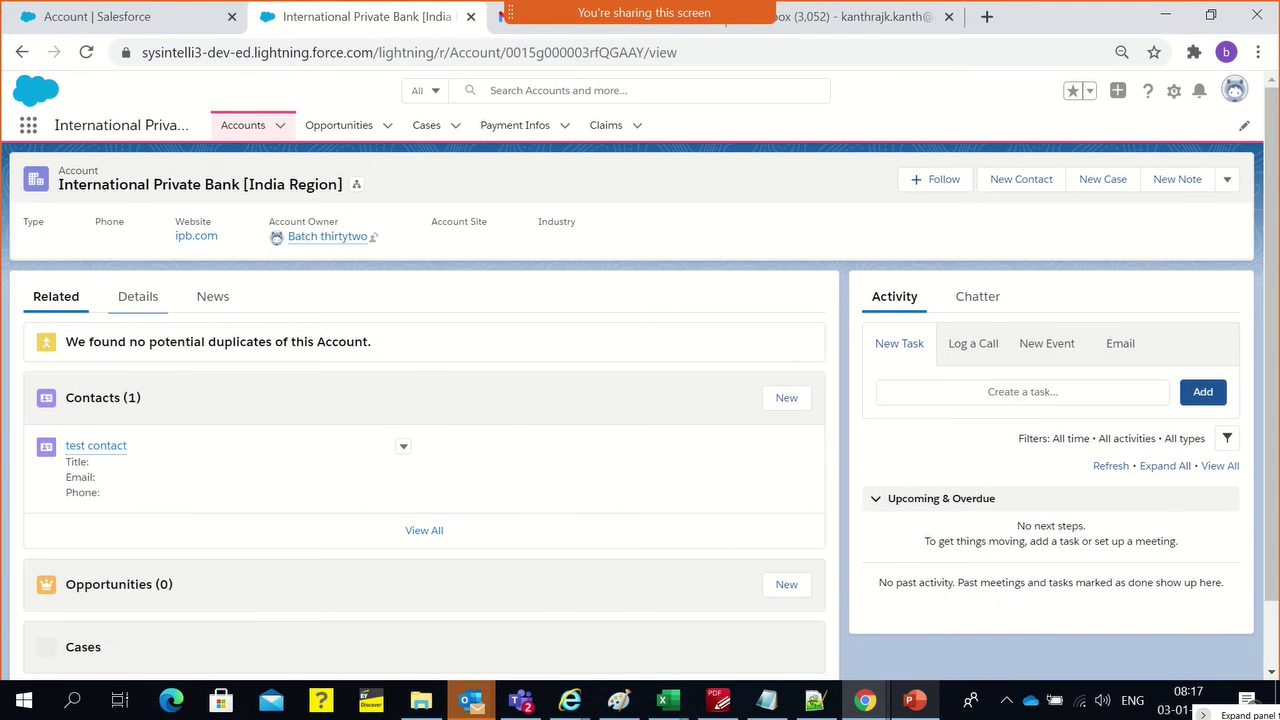
left_click(1226, 181)
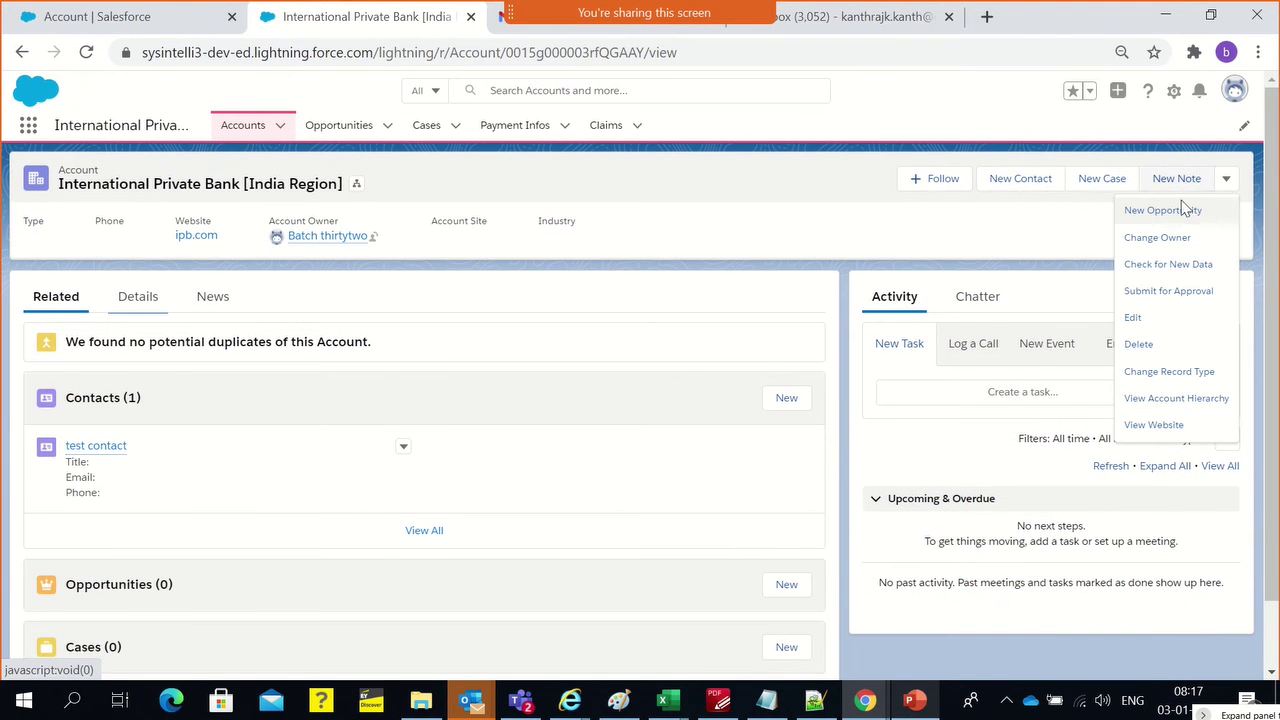
left_click(1134, 314)
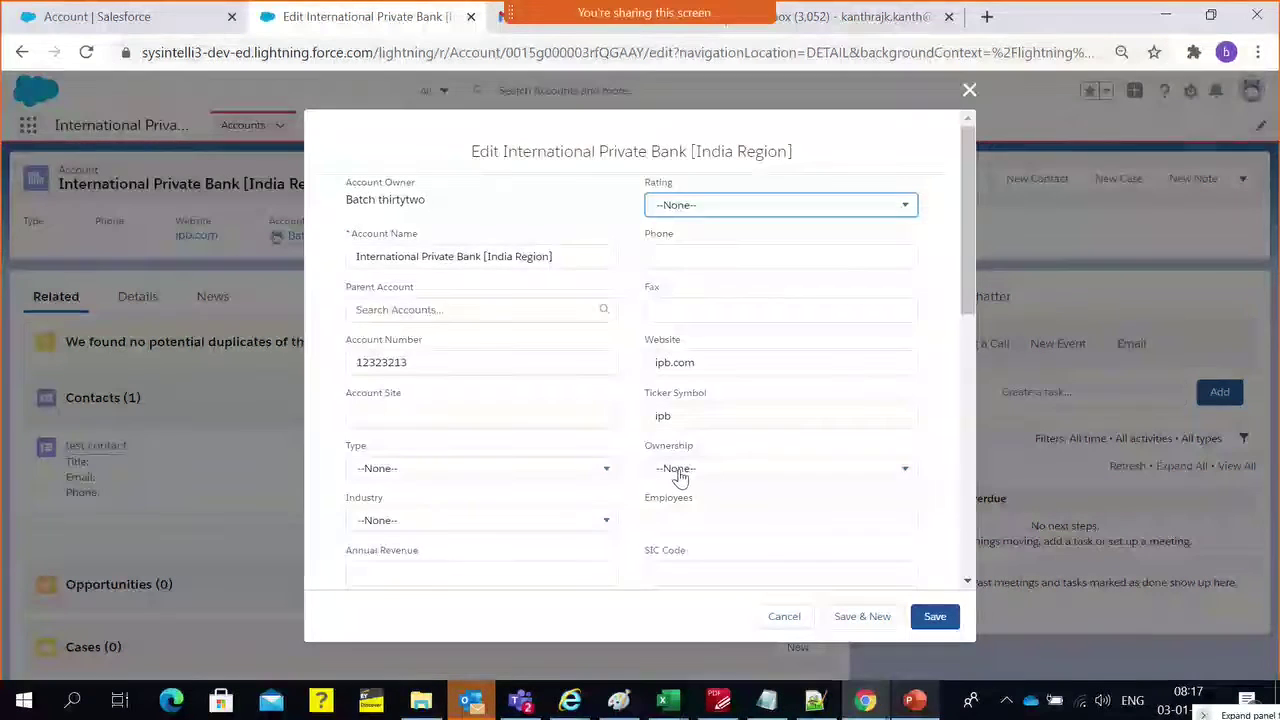
scroll(700, 485, "down", 2)
scroll(733, 492, "down", 4)
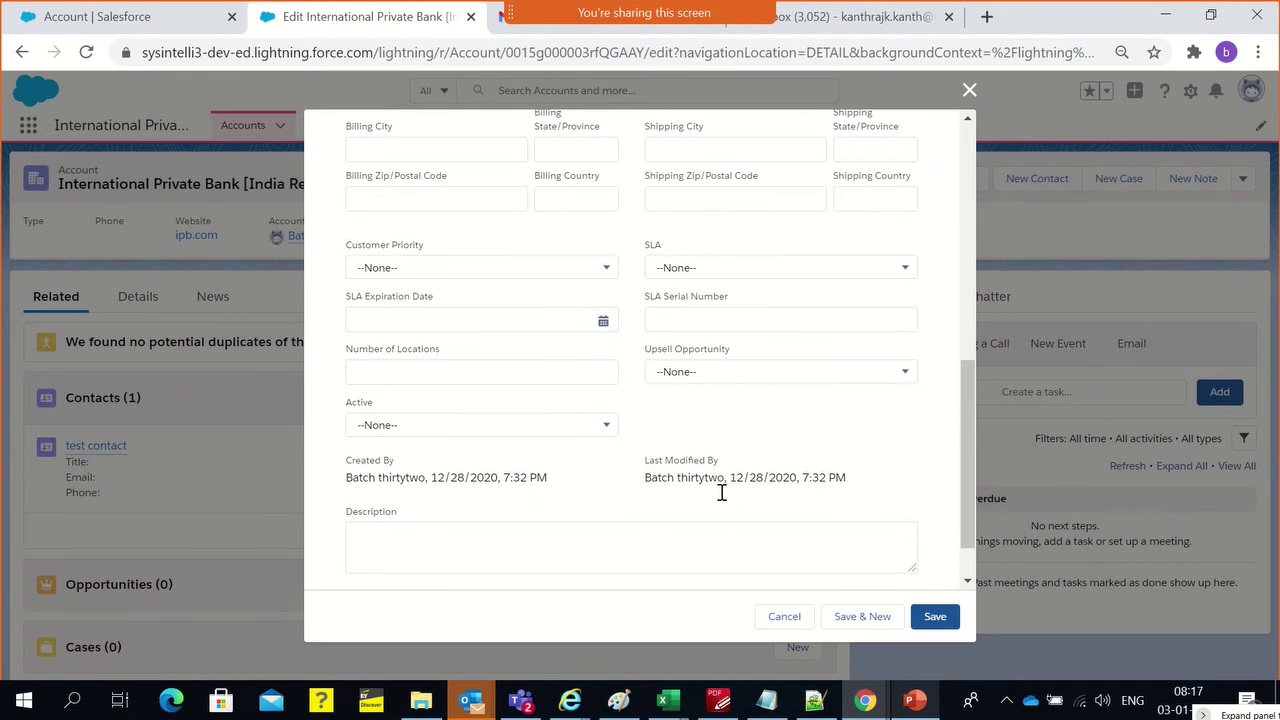
scroll(722, 494, "up", 6)
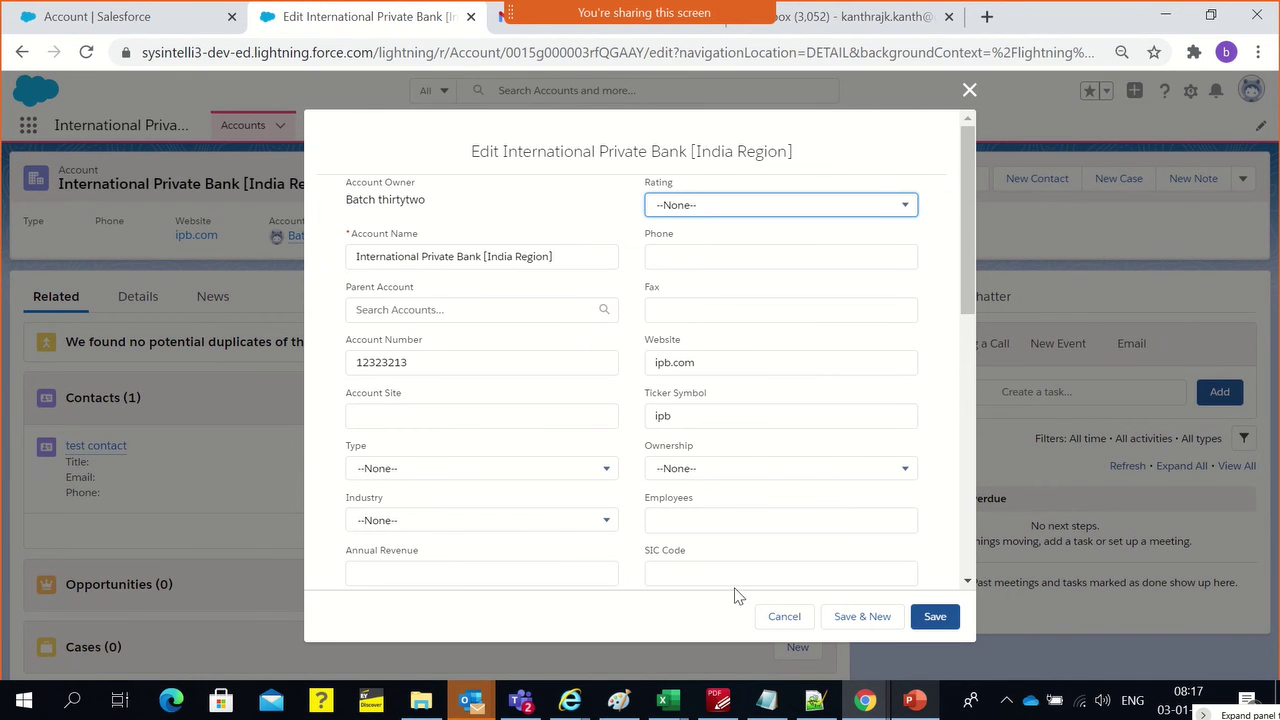
left_click(784, 616)
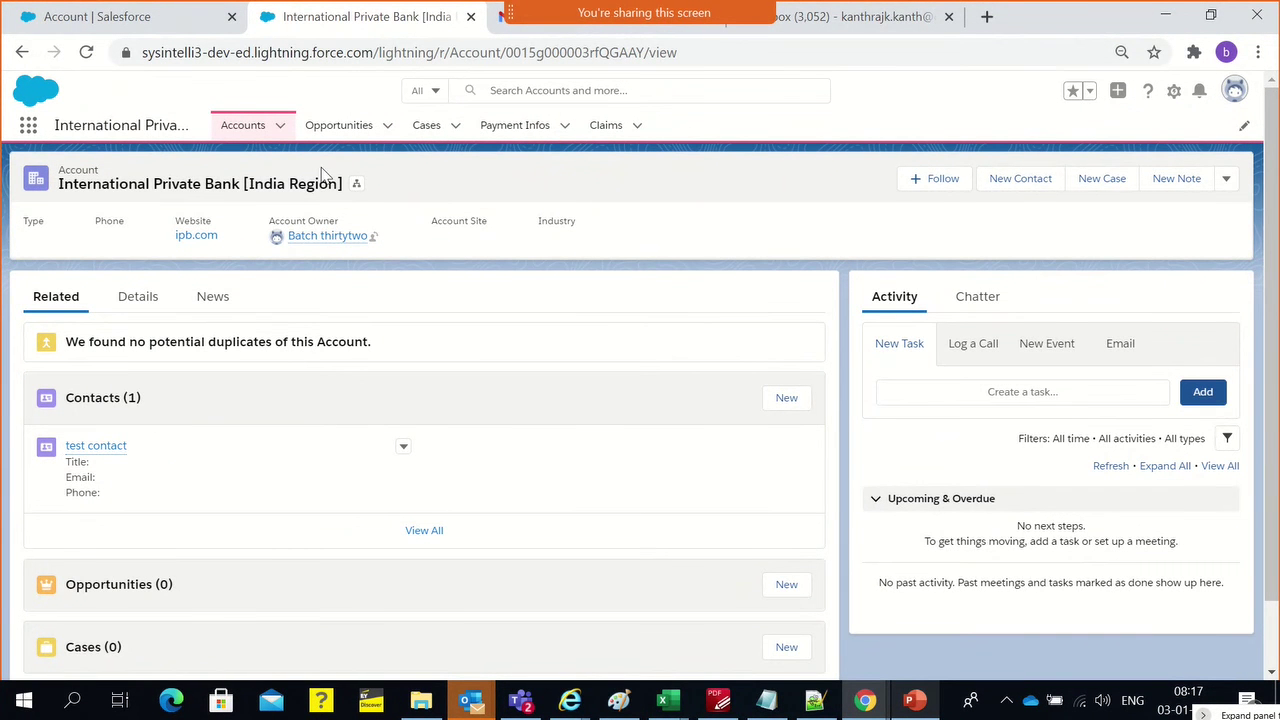
Open the Supplier Layout from the Account object's page layouts
left_click(120, 16)
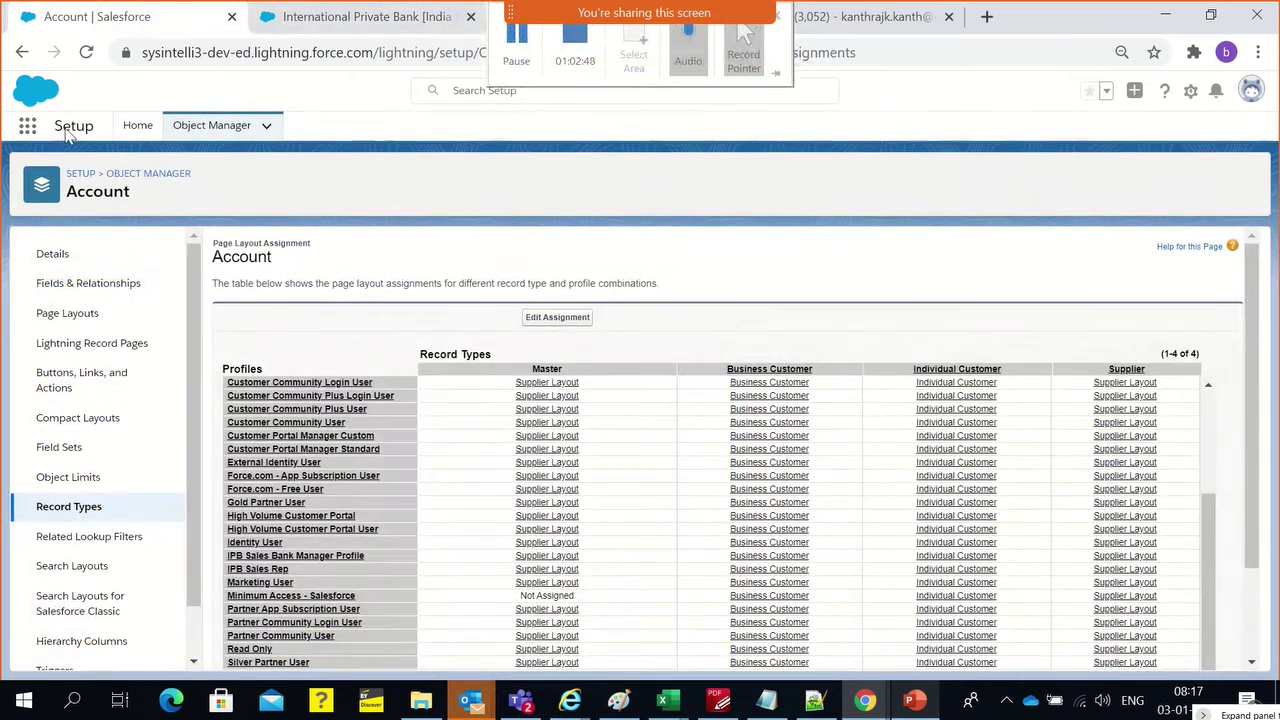
left_click(86, 286)
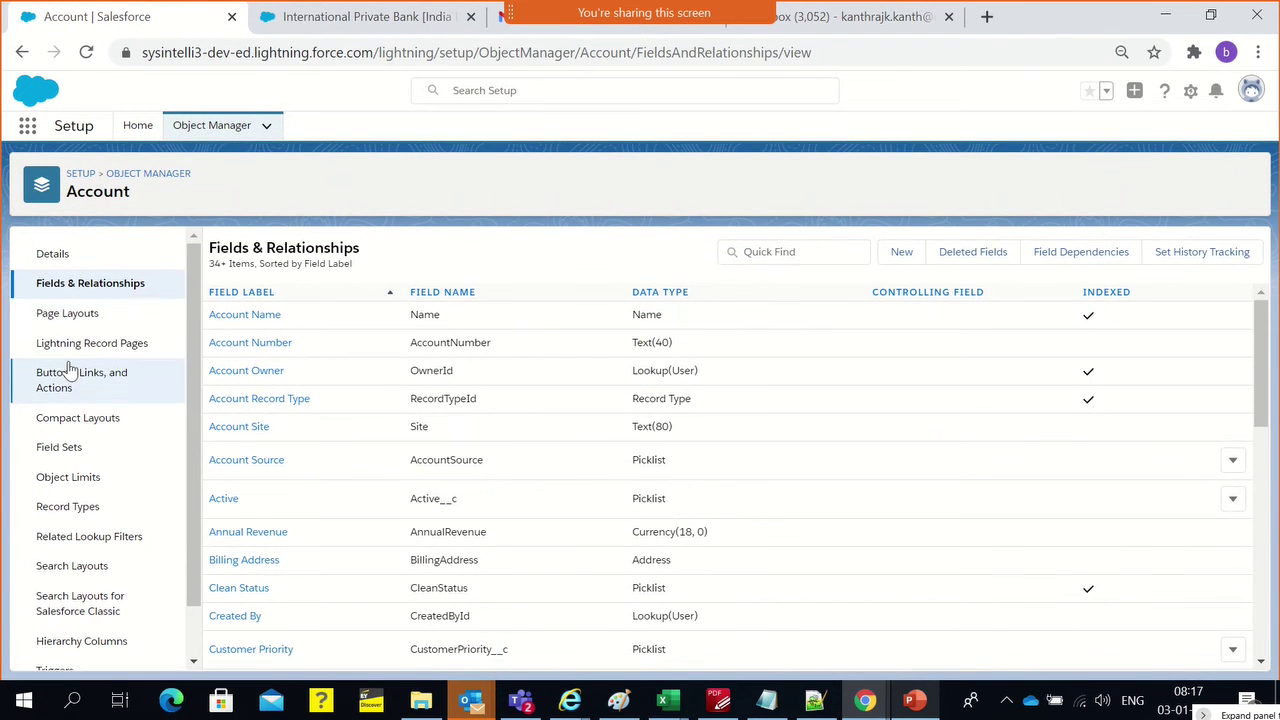
left_click(84, 325)
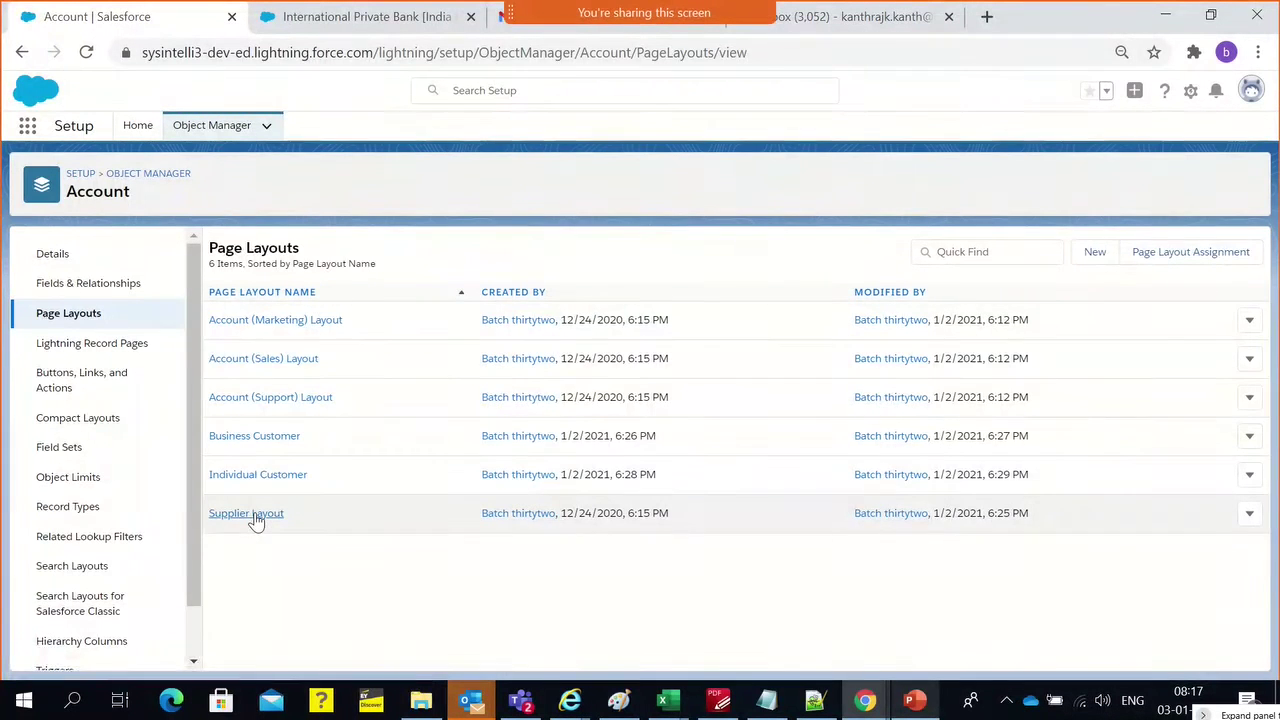
left_click(250, 514)
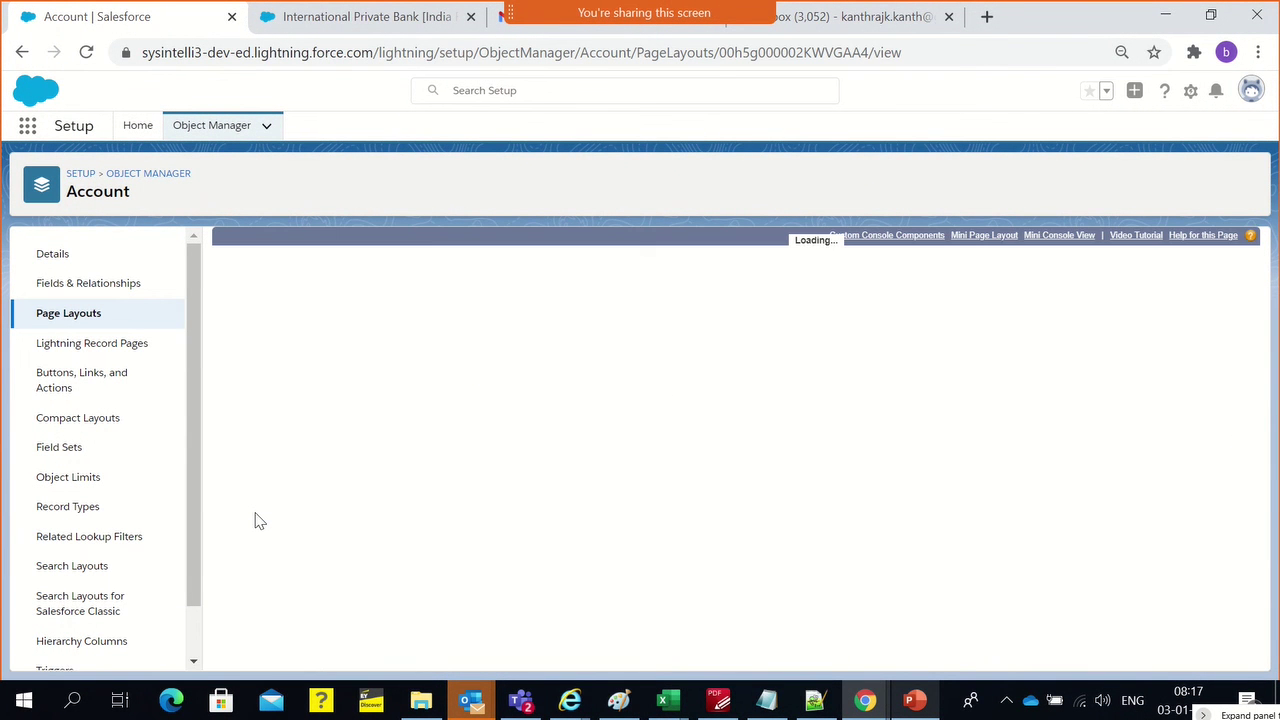
Place Account Record Type in Account Information, save the layout, and return to the bank account
left_click(442, 280)
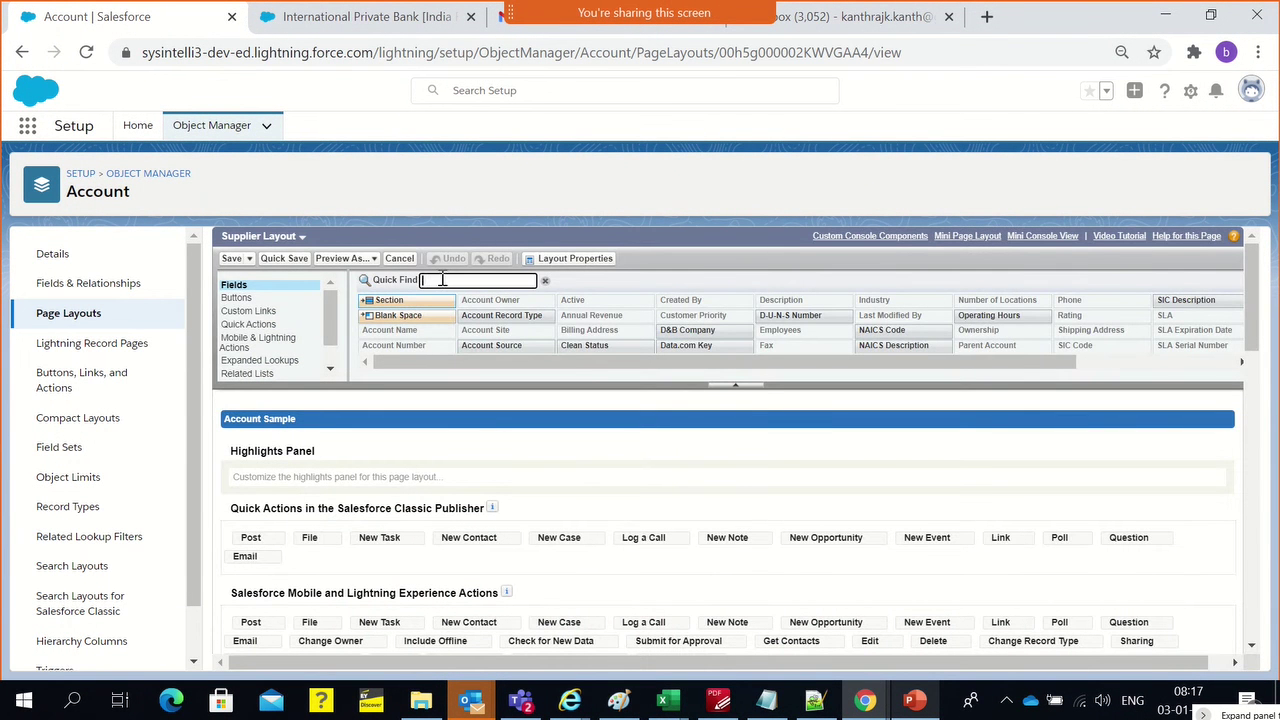
type("rec")
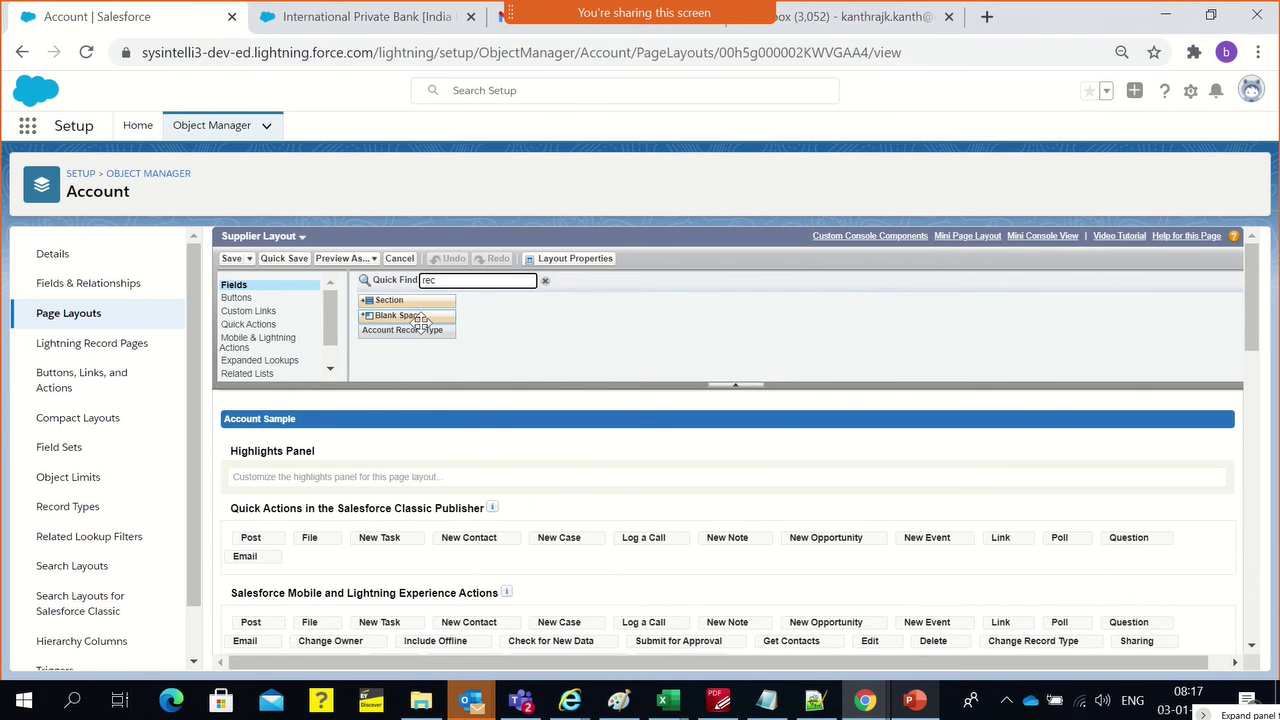
left_click_drag(420, 322, 346, 516)
scroll(686, 486, "down", 5)
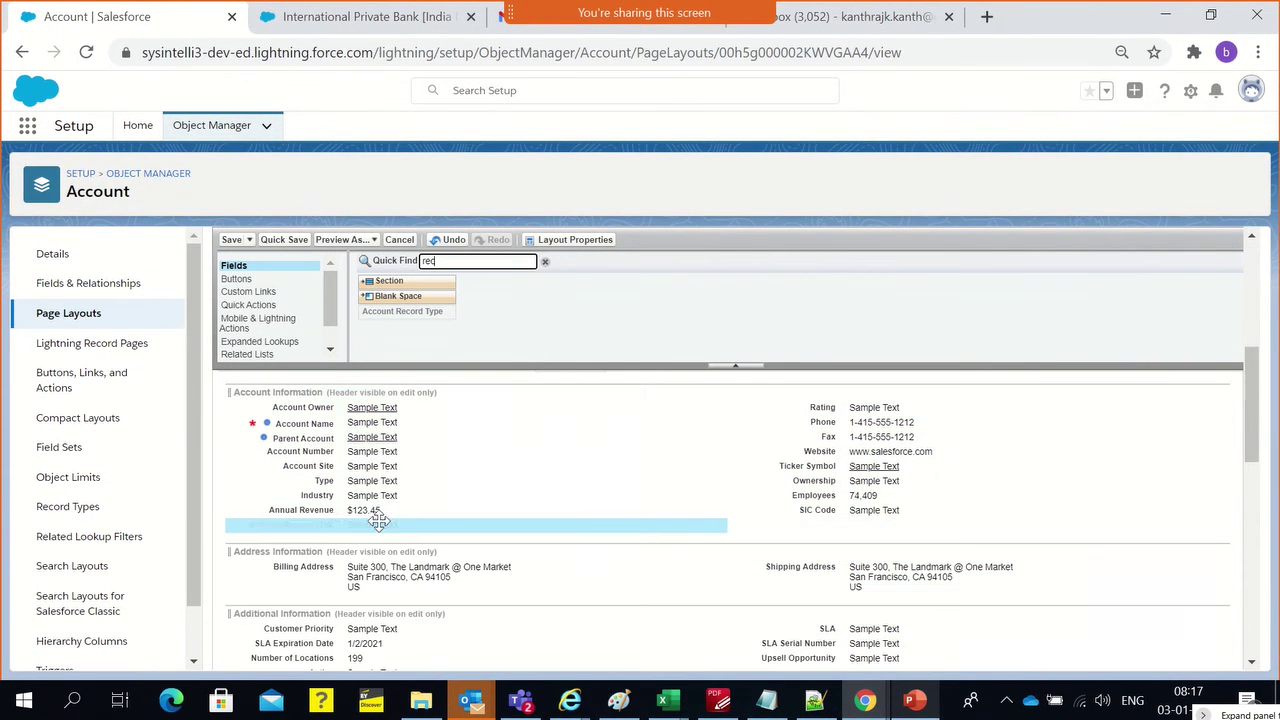
left_click(230, 240)
left_click(306, 12)
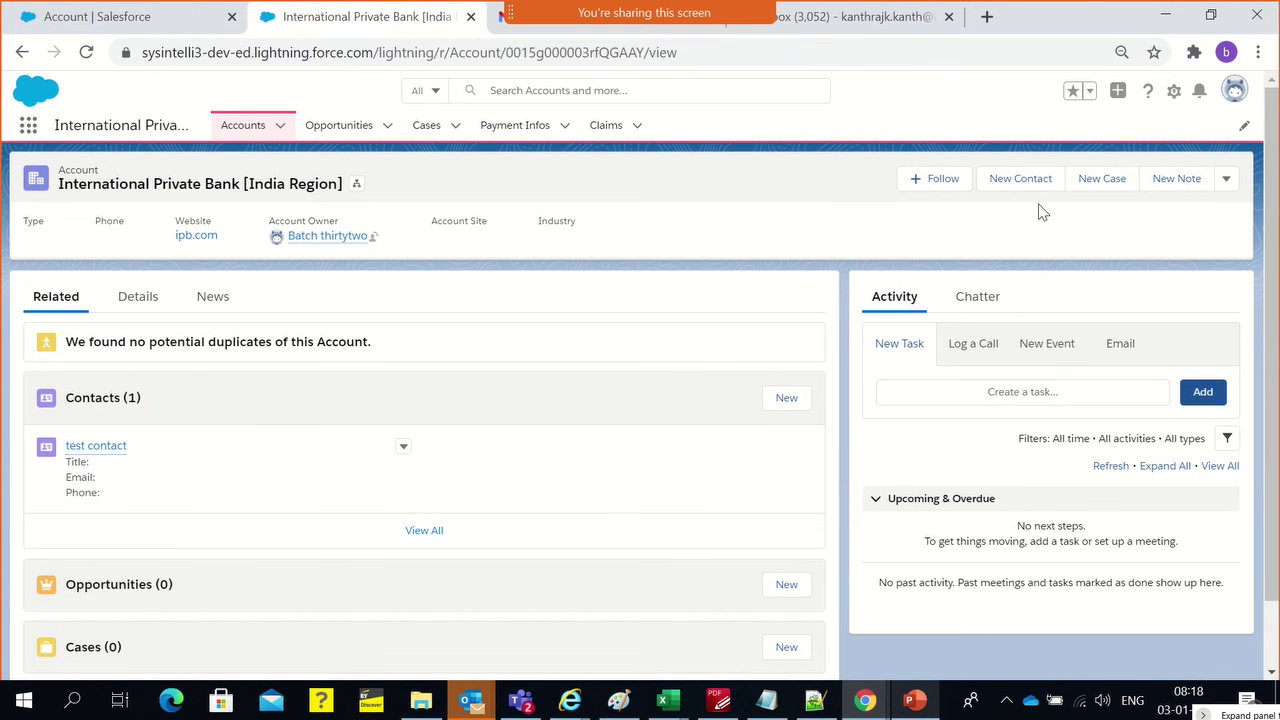
key("ctrl+l")
key("Return")
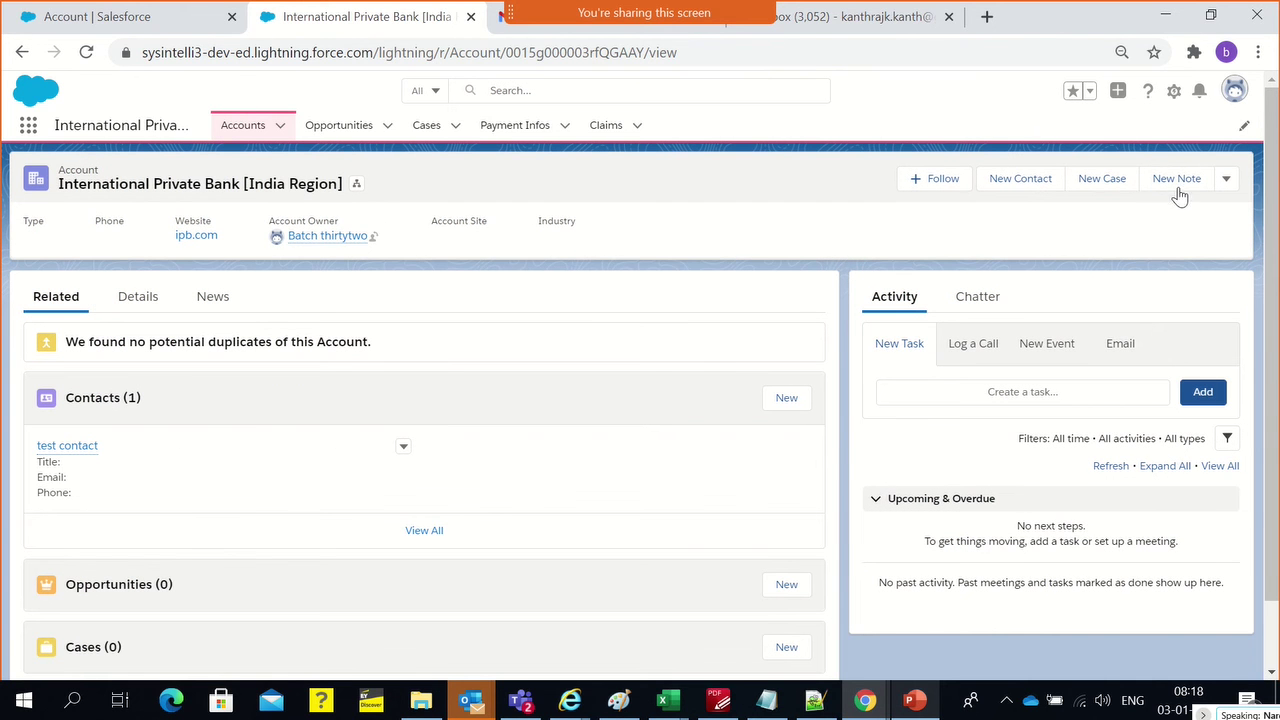
left_click(1226, 182)
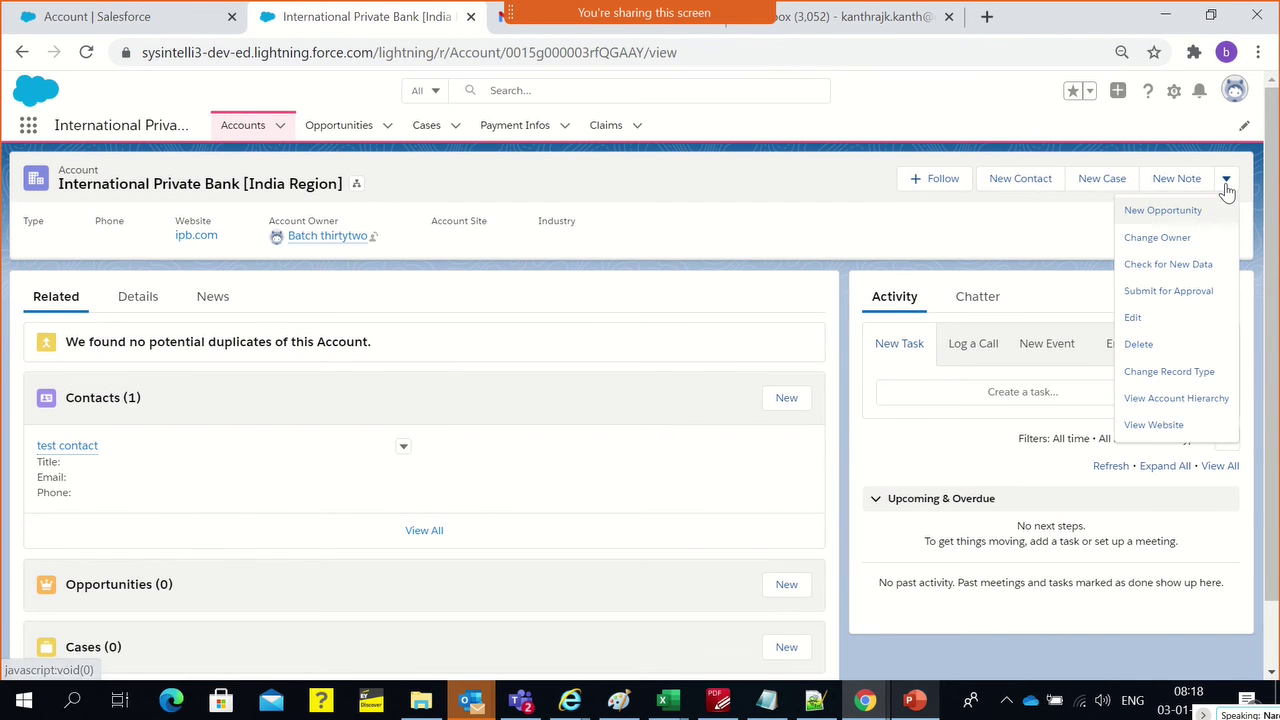
left_click(1133, 318)
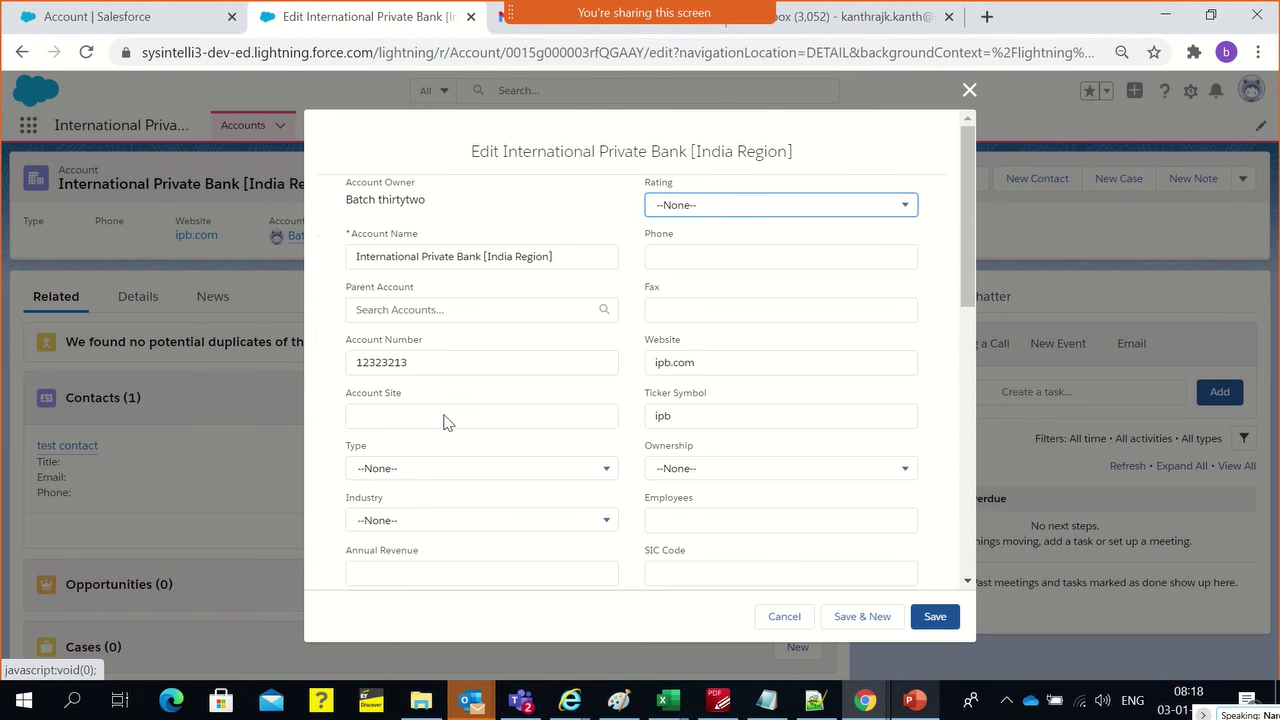
scroll(446, 422, "down", 5)
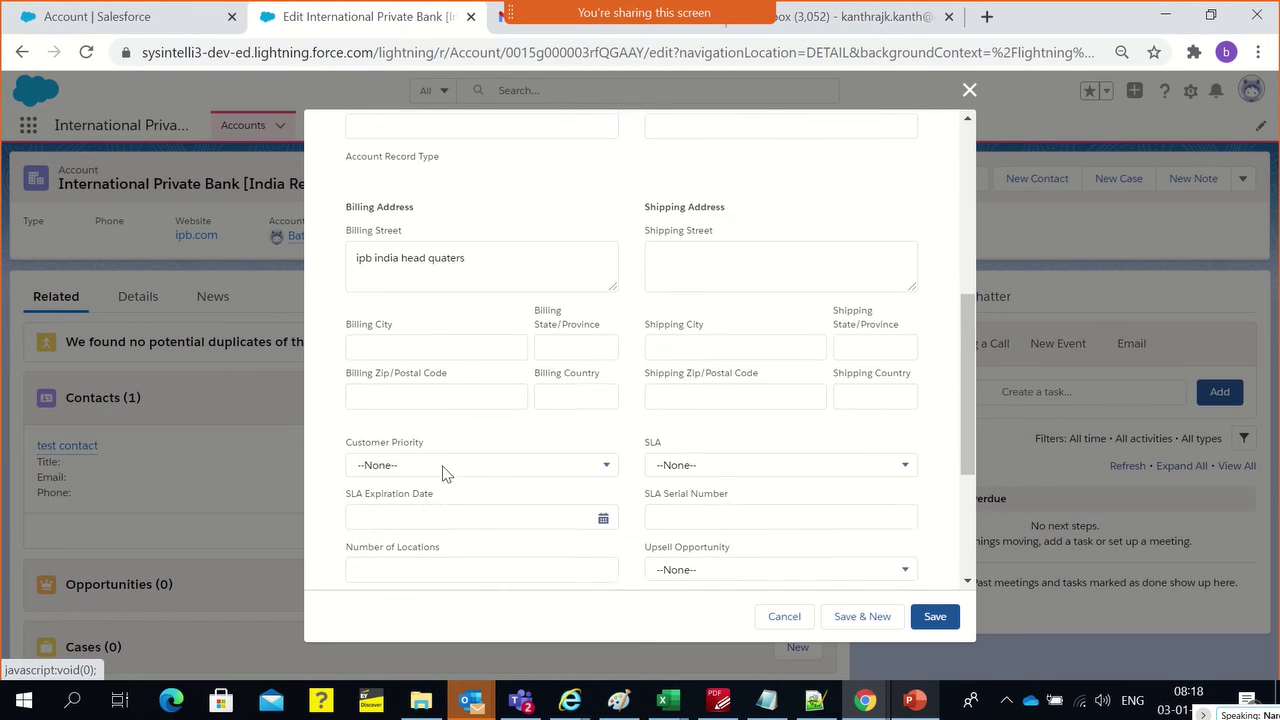
scroll(446, 473, "down", 3)
scroll(443, 473, "down", 2)
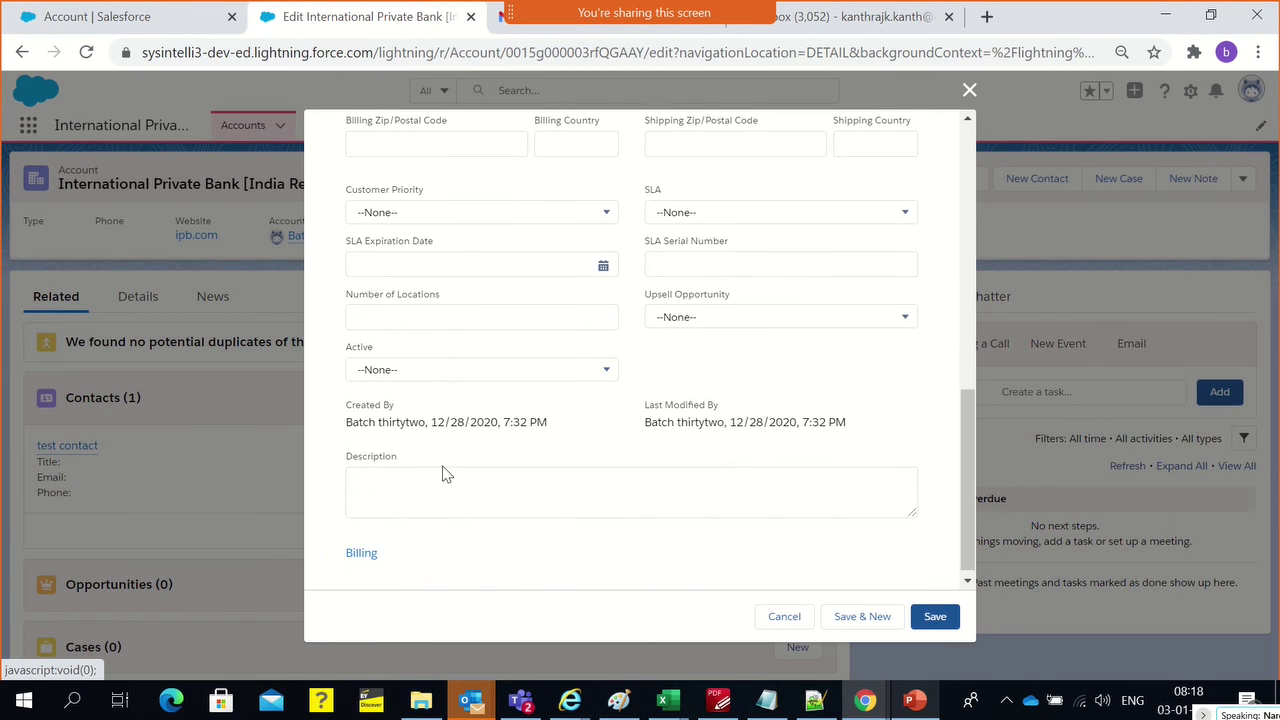
scroll(443, 474, "up", 4)
scroll(443, 472, "up", 4)
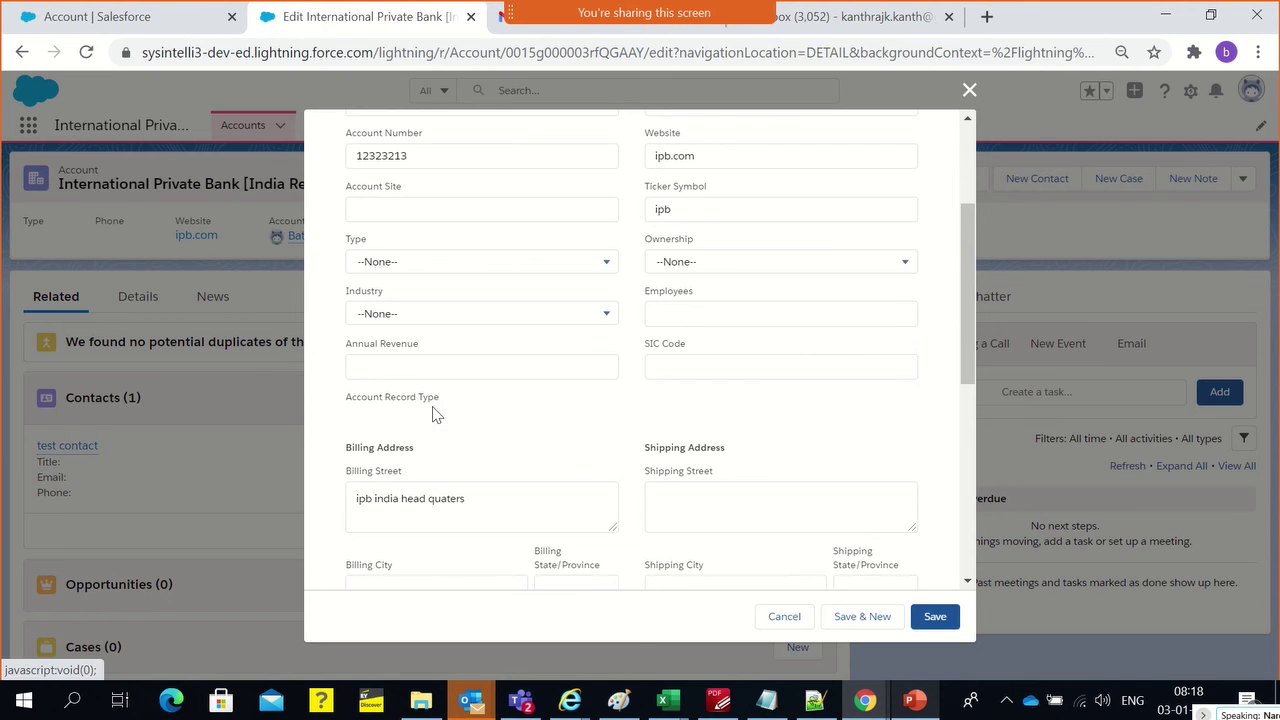
left_click(420, 367)
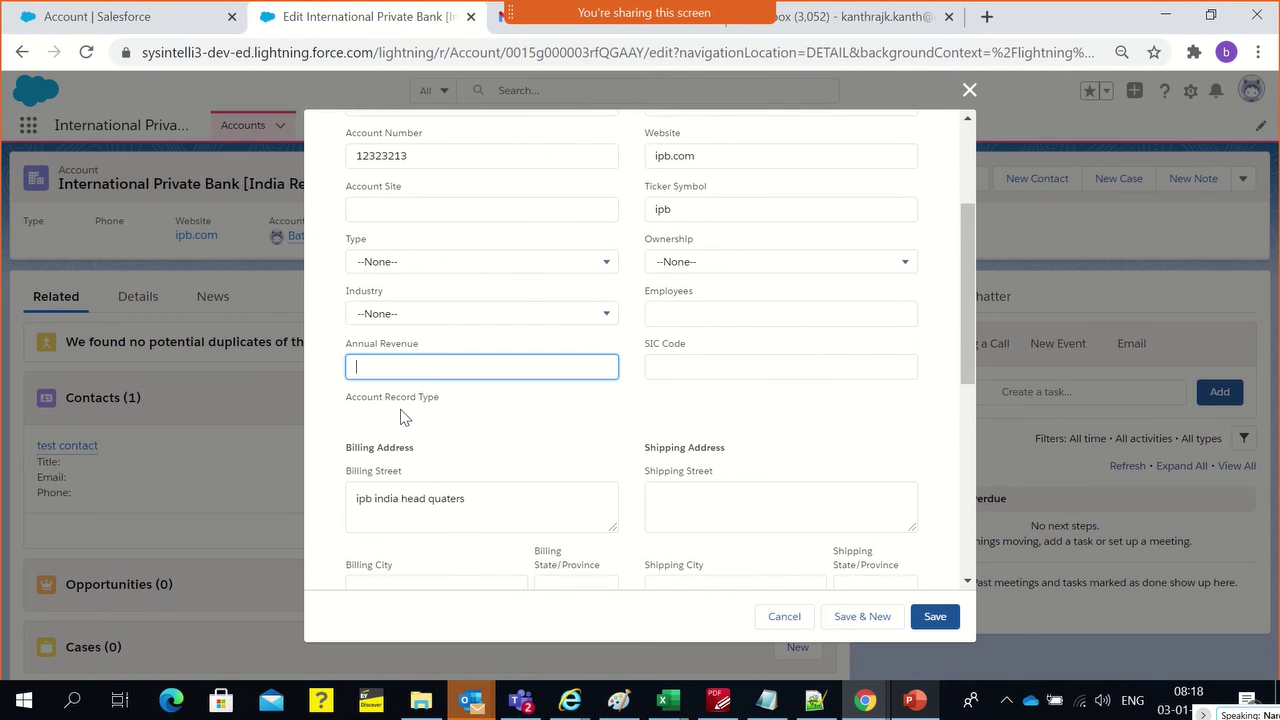
left_click(404, 417)
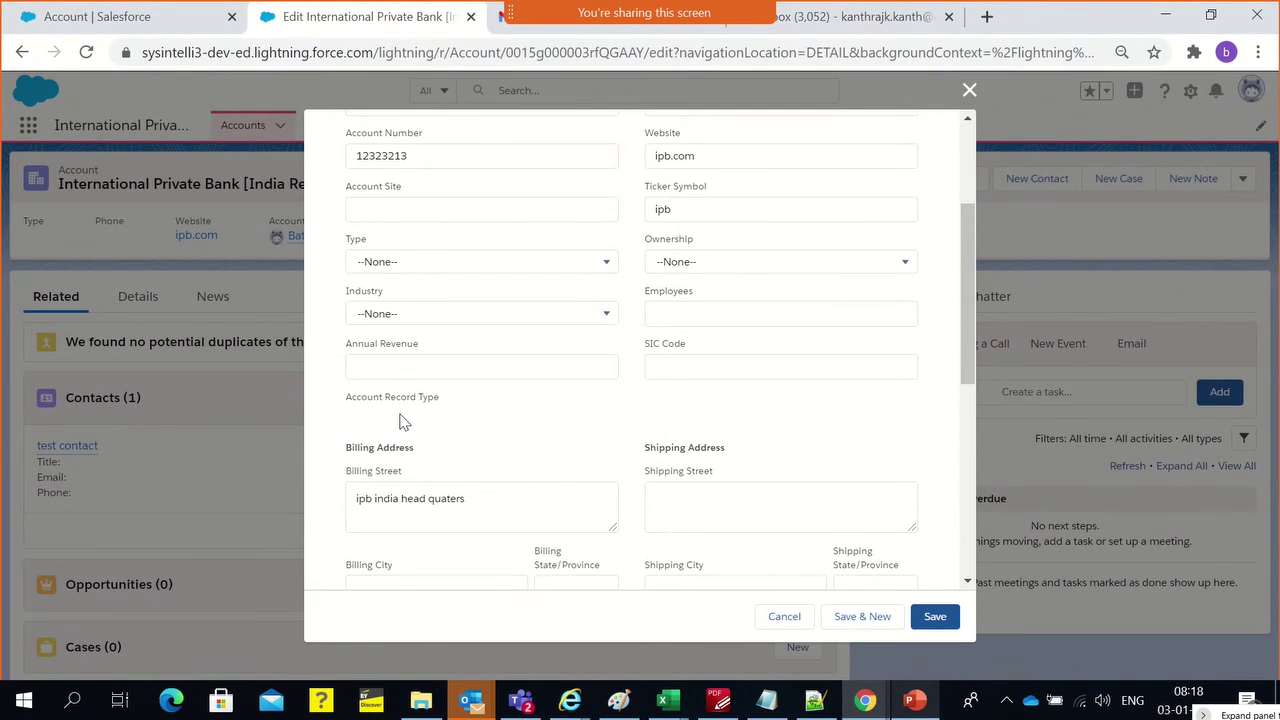
triple_click(359, 401)
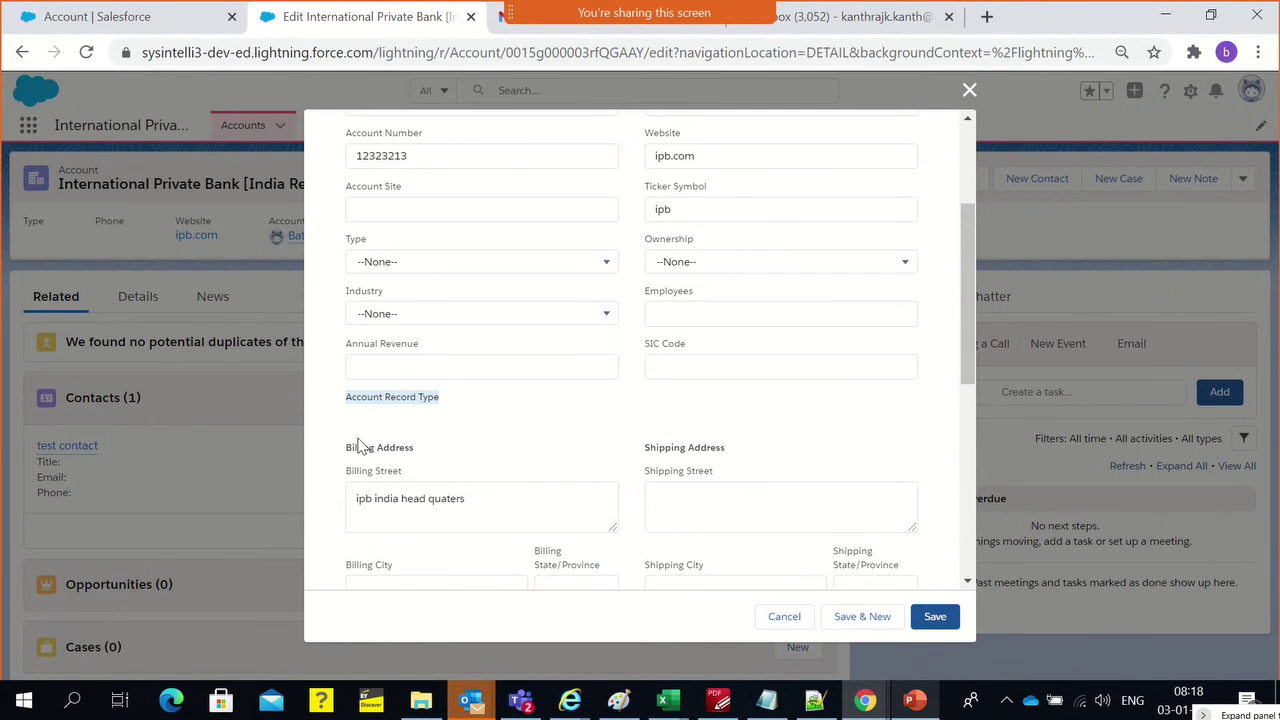
left_click(782, 614)
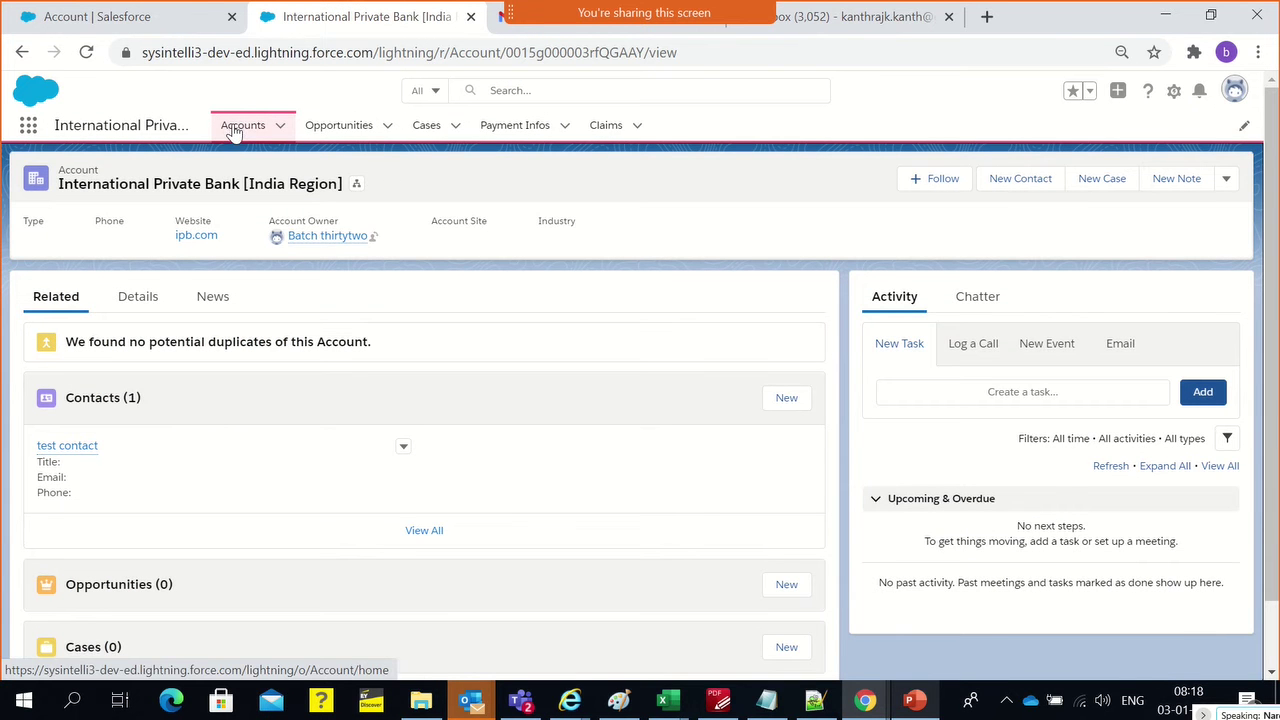
From Accounts, open the Burlington Textiles Corp of America record and scroll through its related lists
left_click(232, 130)
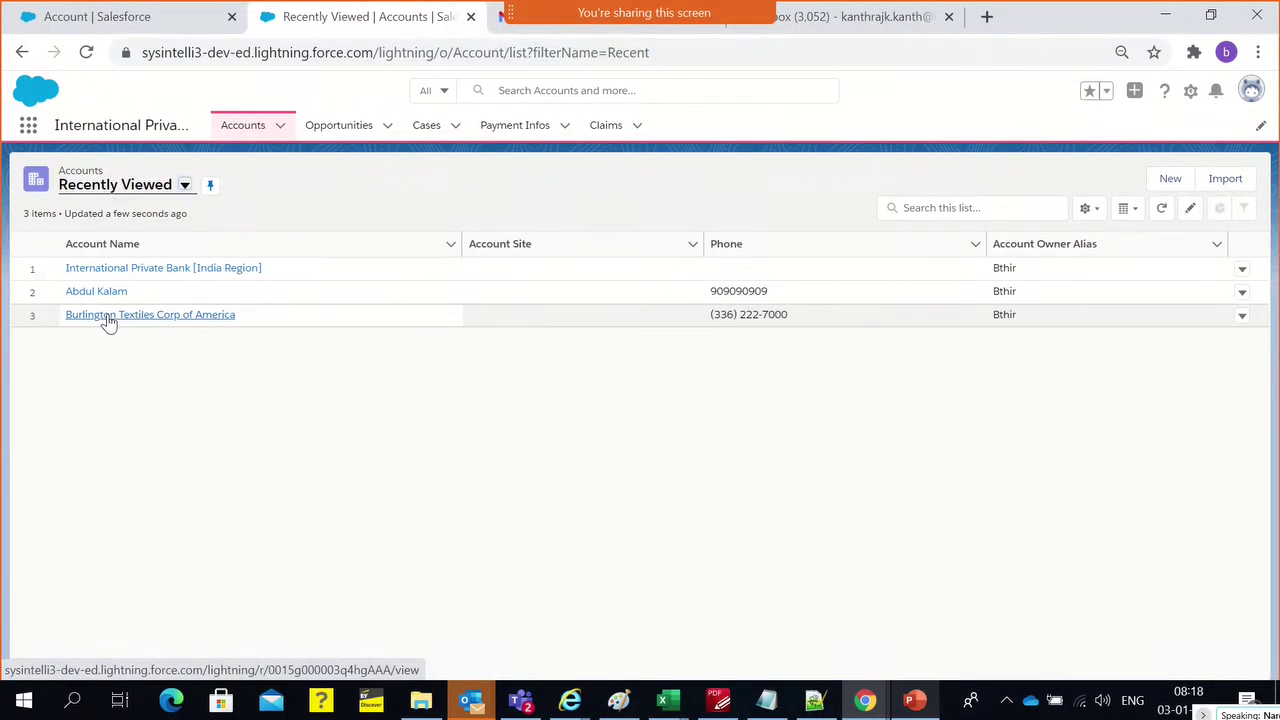
left_click(108, 317)
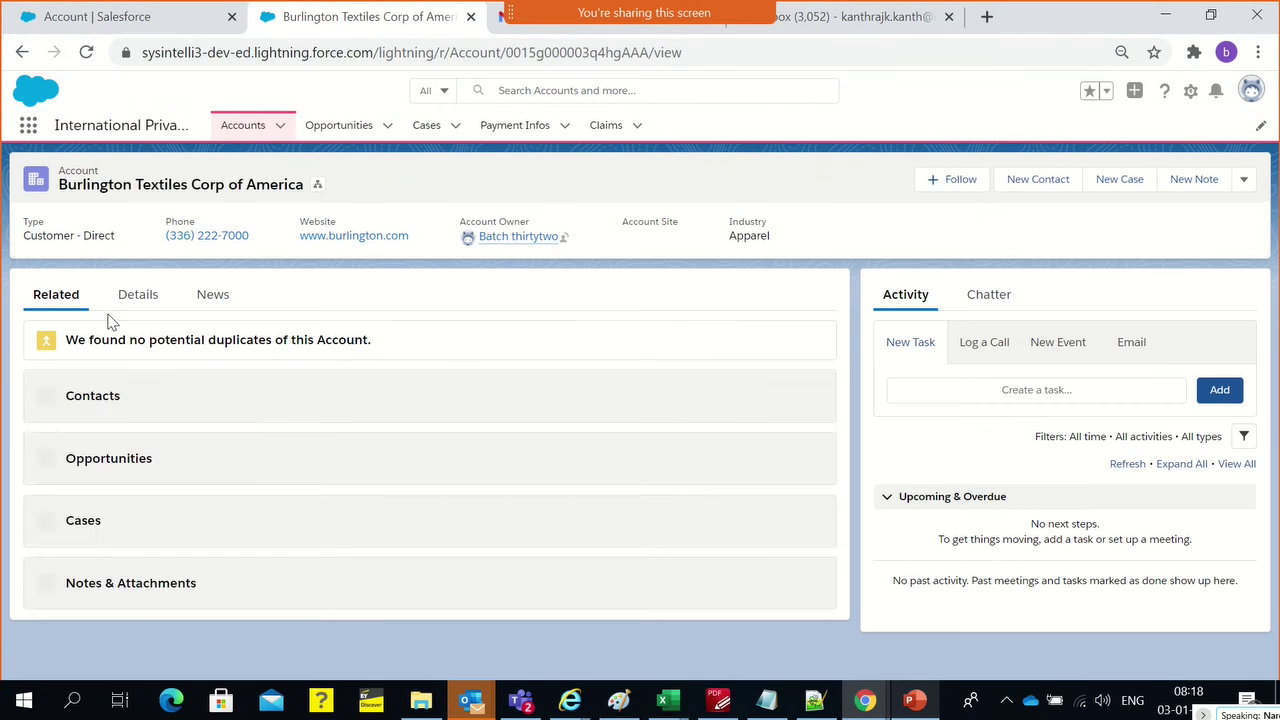
scroll(514, 431, "down", 1)
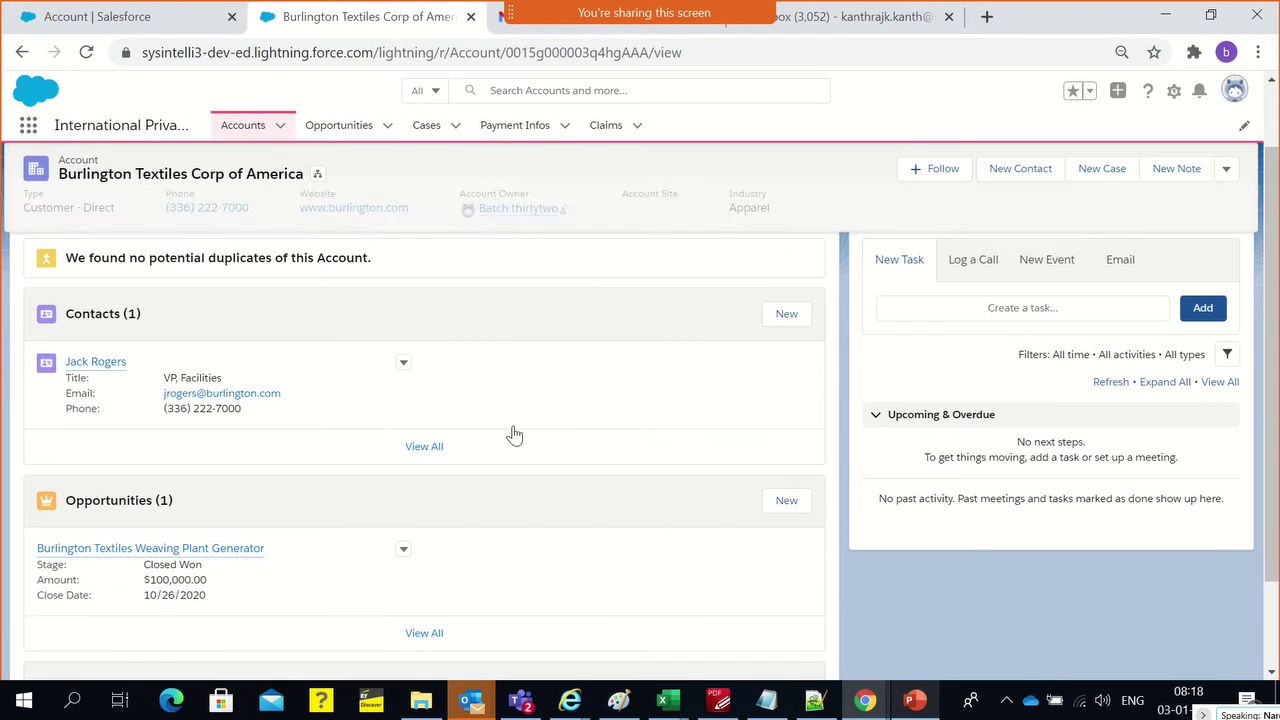
scroll(514, 434, "down", 1)
scroll(514, 434, "down", 1)
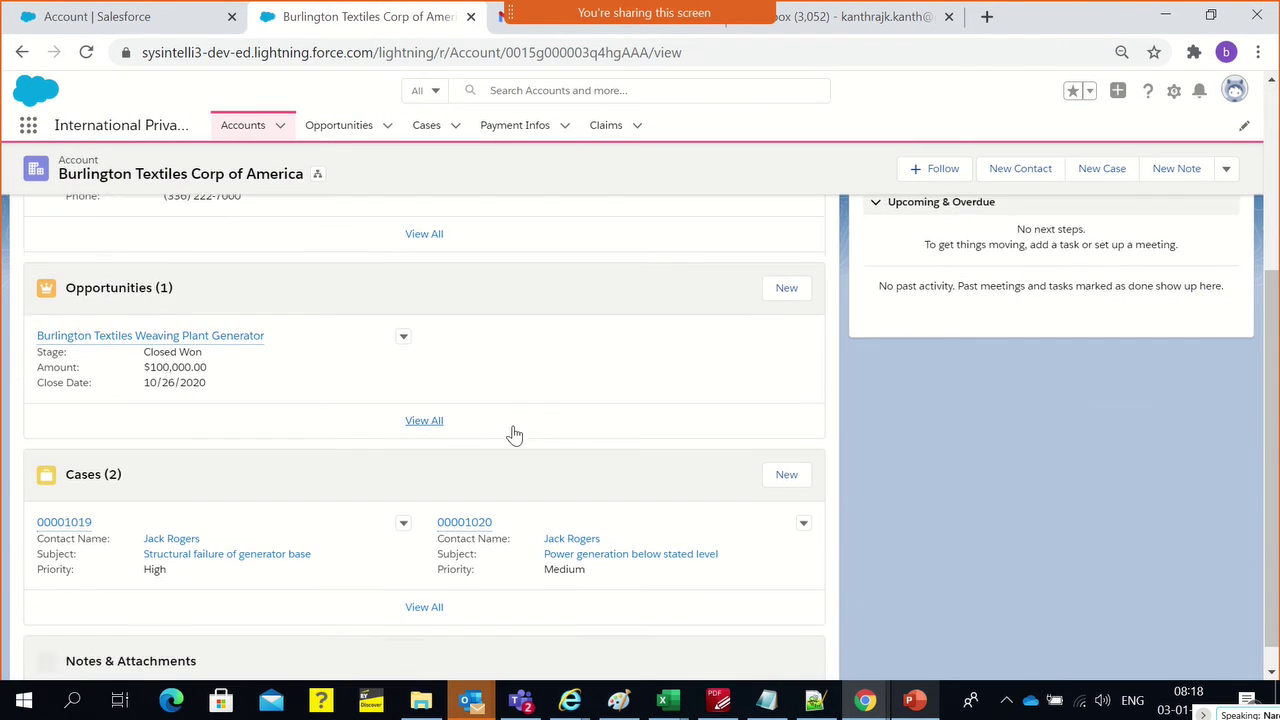
scroll(514, 434, "up", 3)
Open the Burlington Textiles account's edit form and close it without saving
left_click(1226, 178)
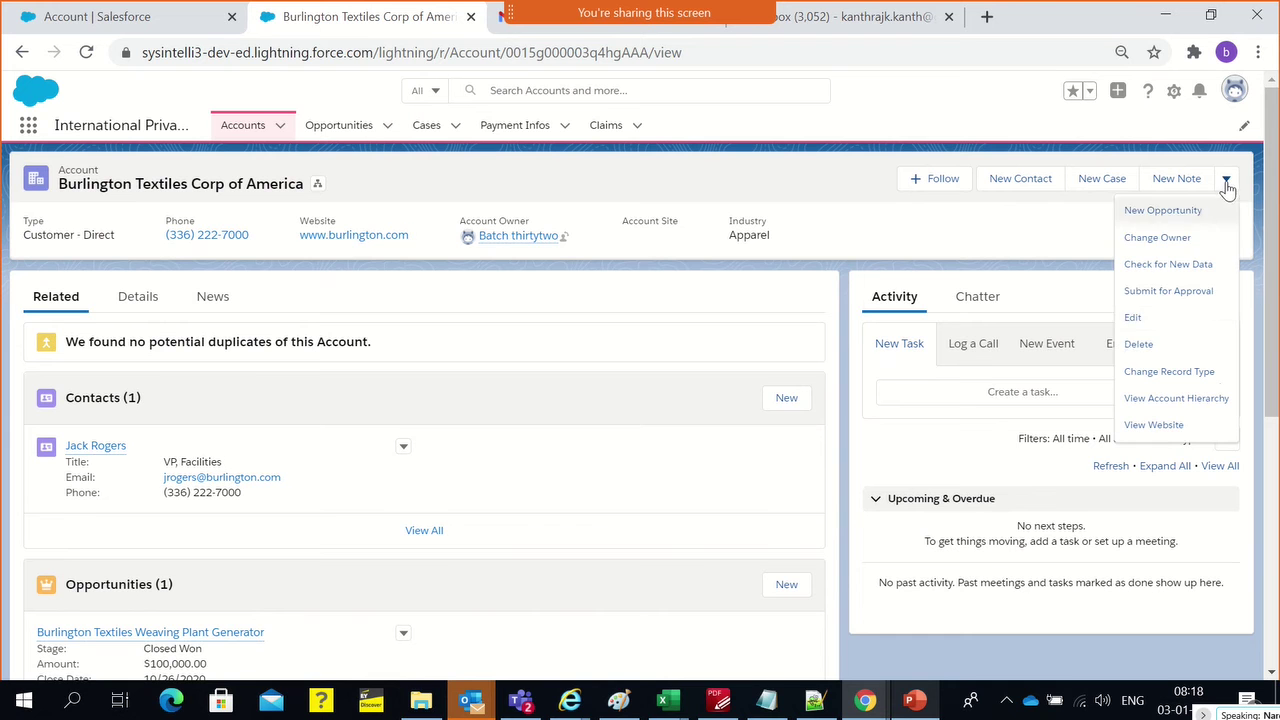
left_click(1133, 320)
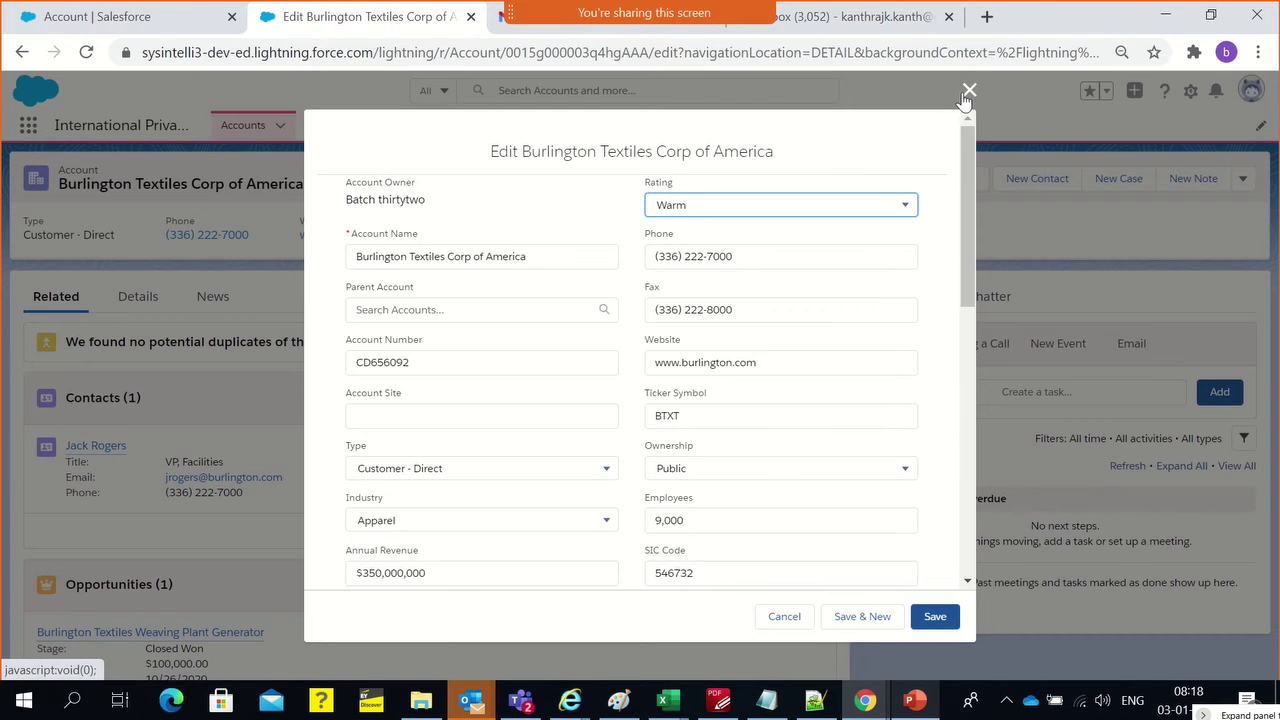
left_click(969, 90)
Review the International Private Bank [India Region] edit form, close it unsaved, and return to Setup's page layouts
left_click(262, 125)
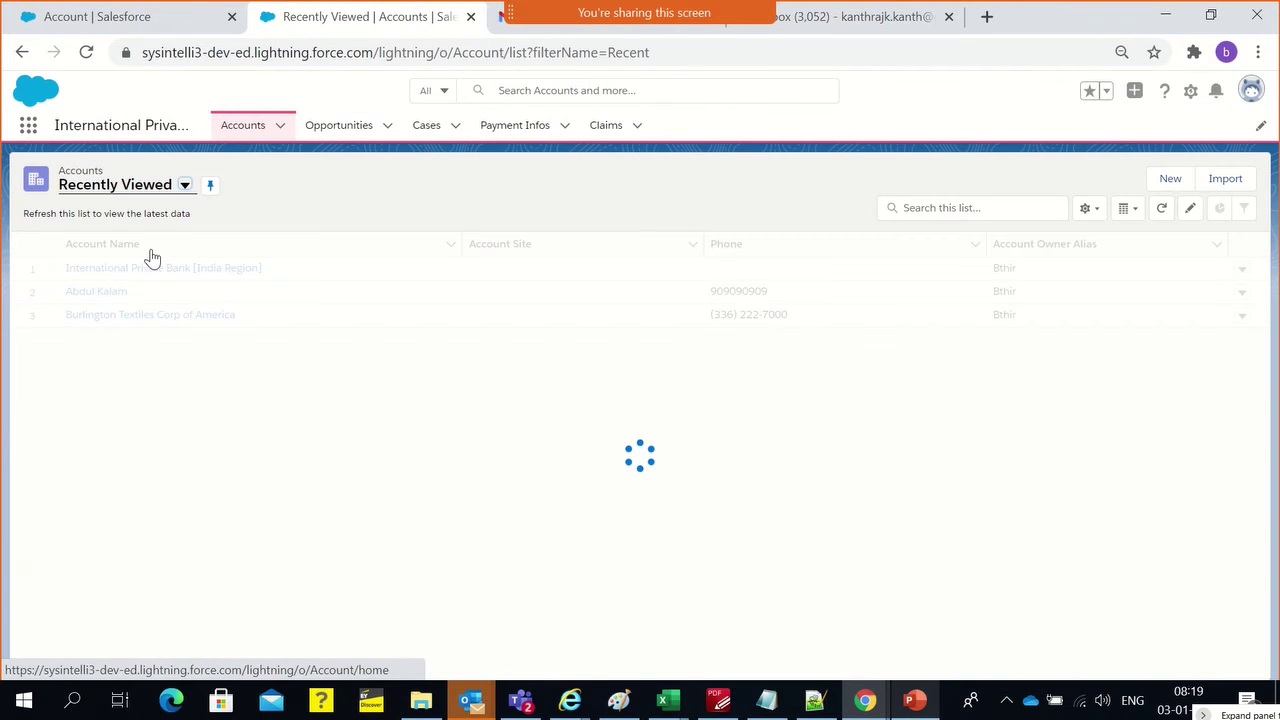
left_click(151, 292)
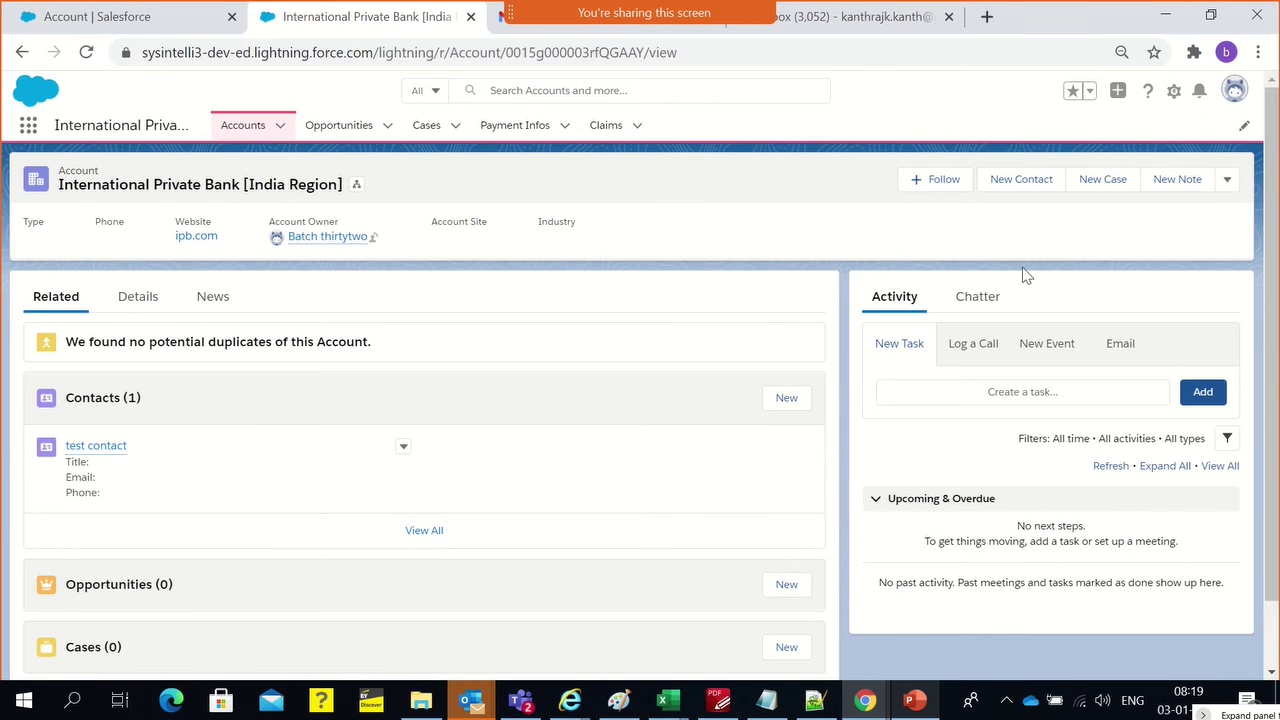
left_click(1226, 185)
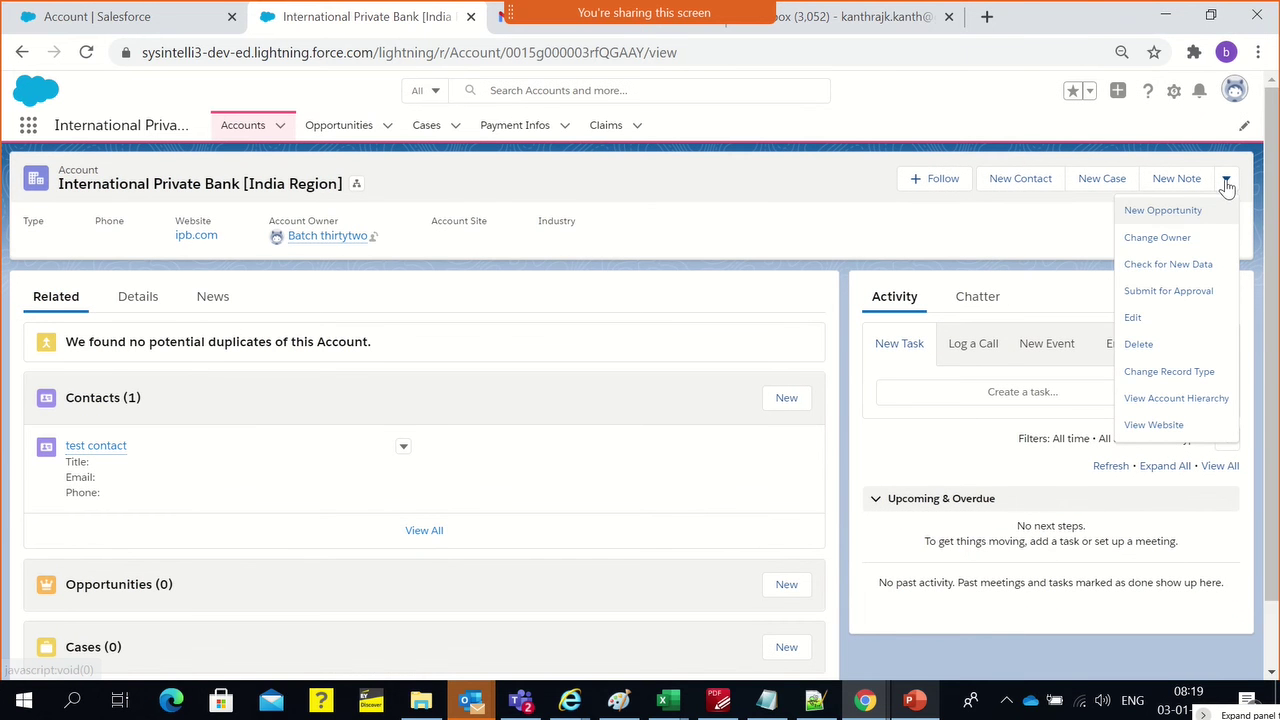
left_click(1127, 318)
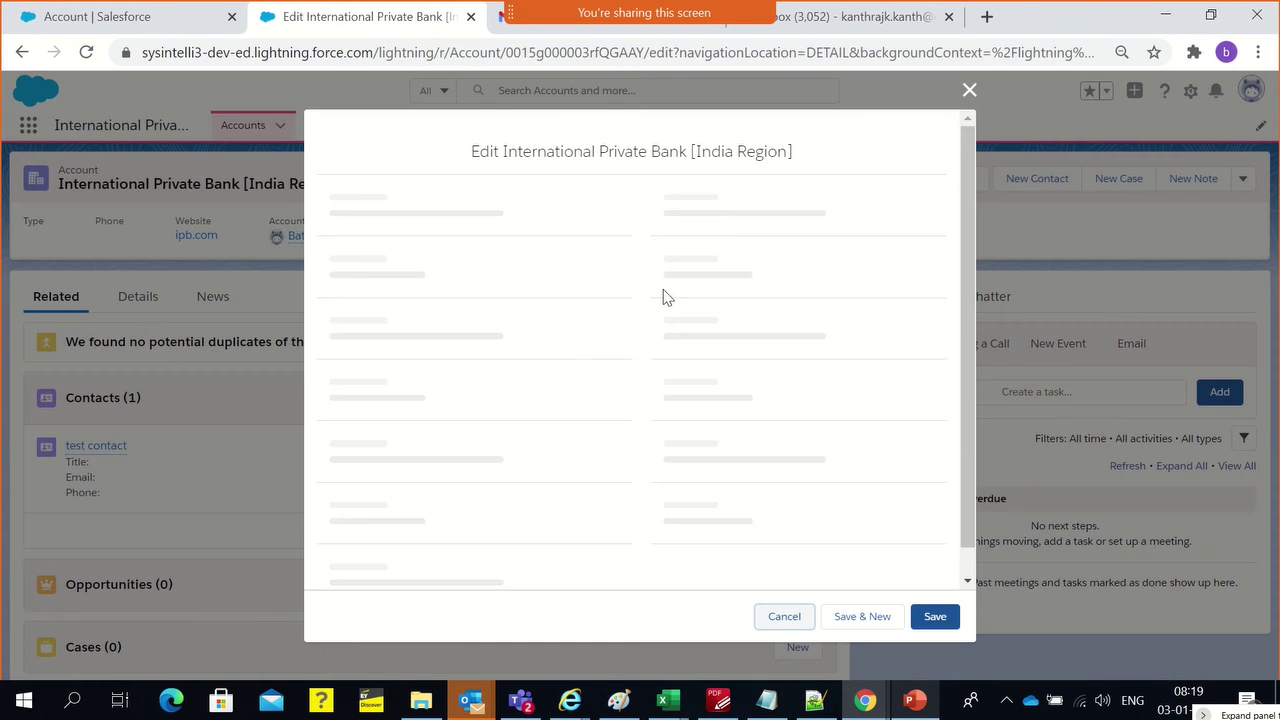
scroll(593, 278, "down", 3)
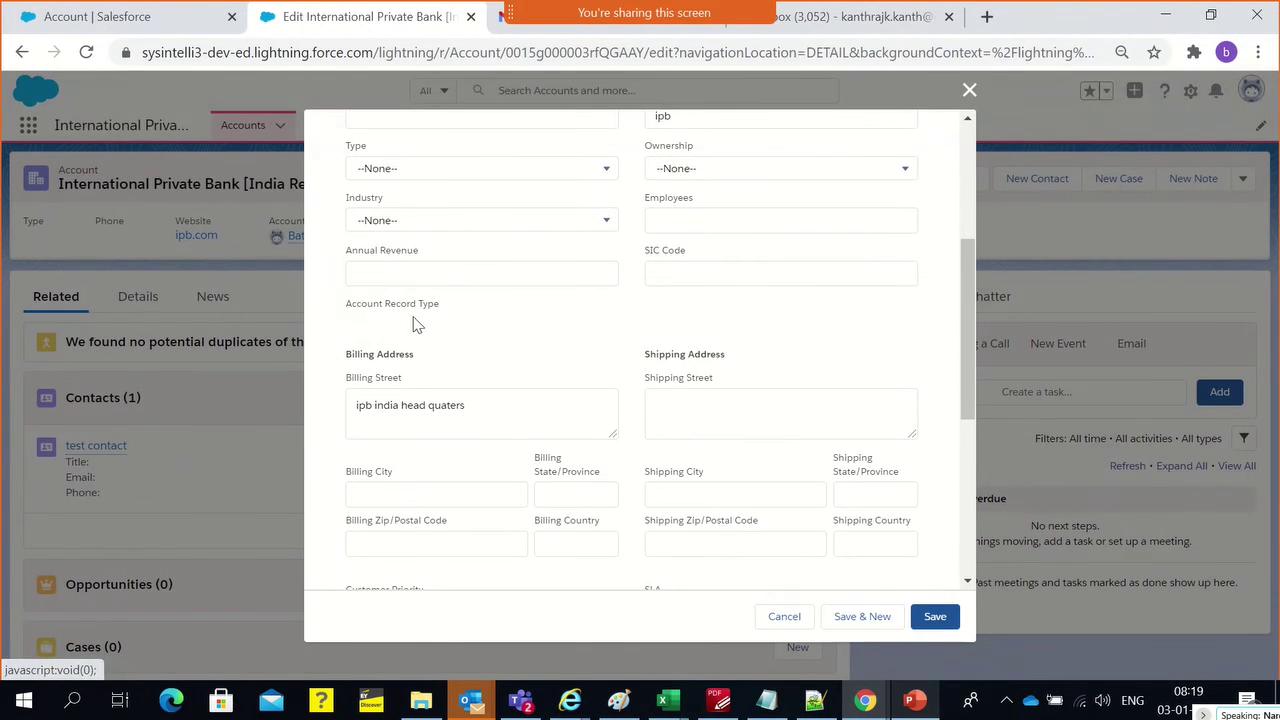
scroll(424, 326, "up", 1)
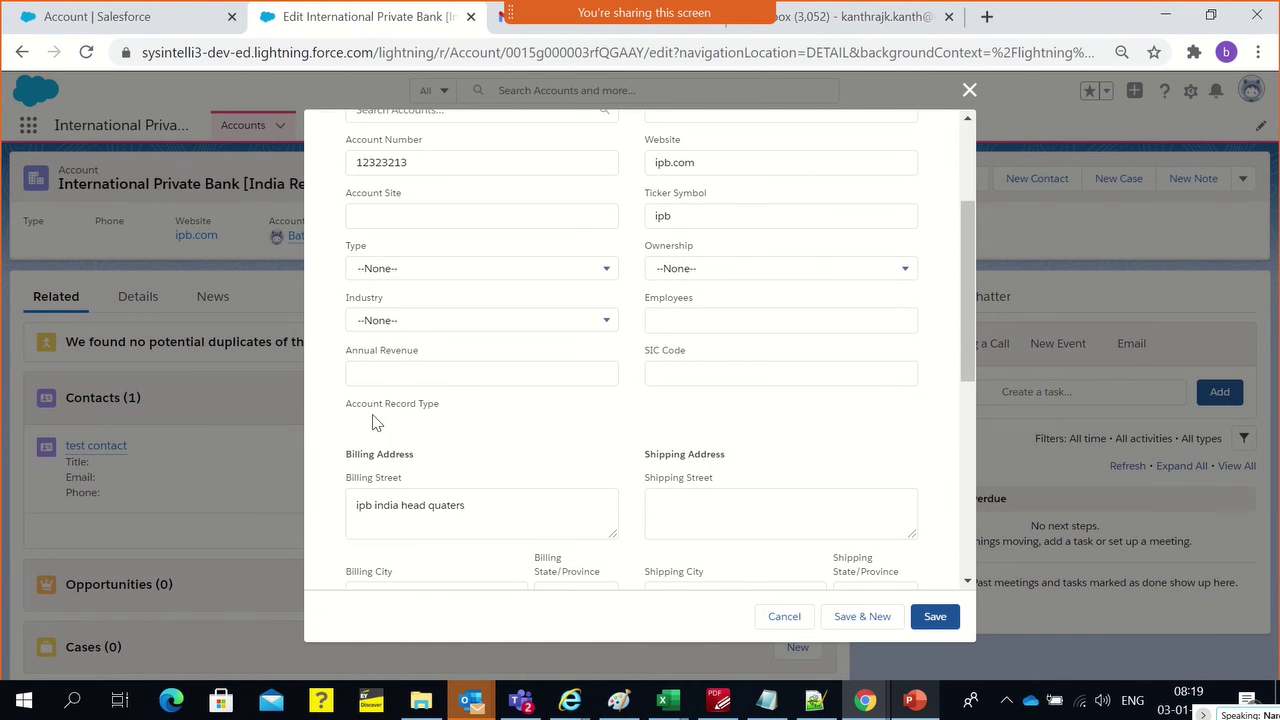
scroll(372, 420, "up", 2)
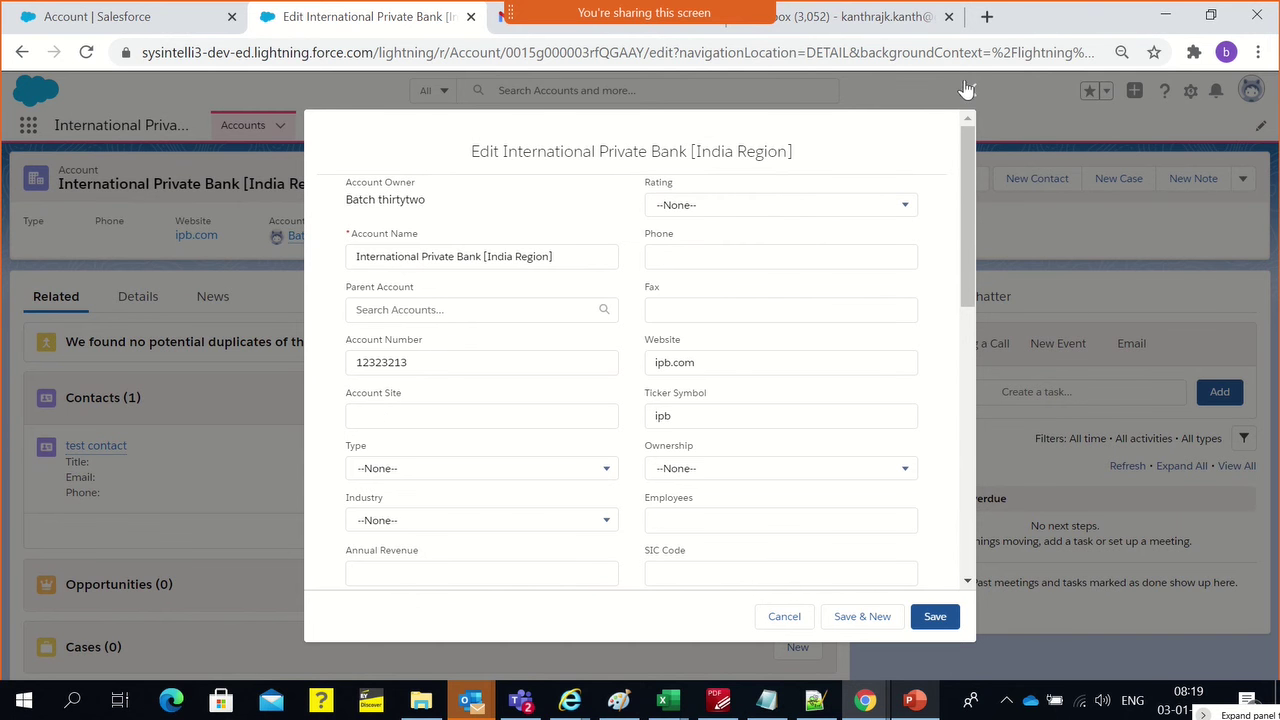
key("Escape")
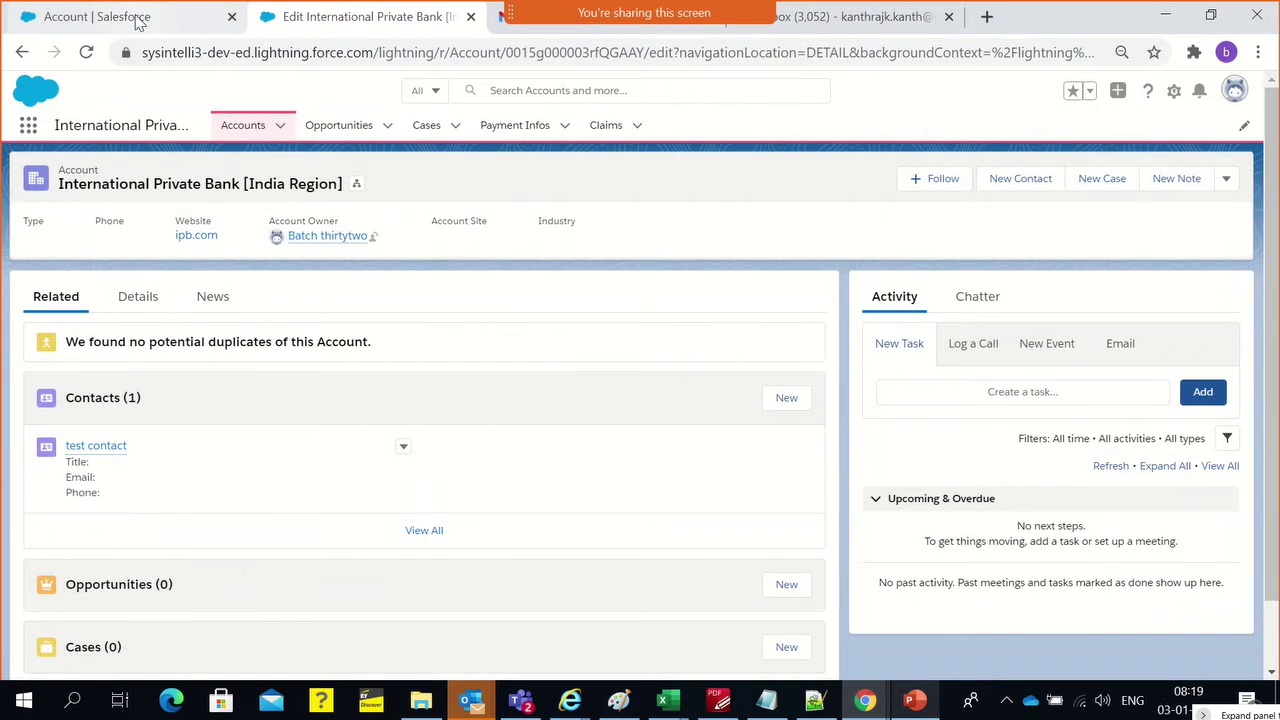
left_click(136, 20)
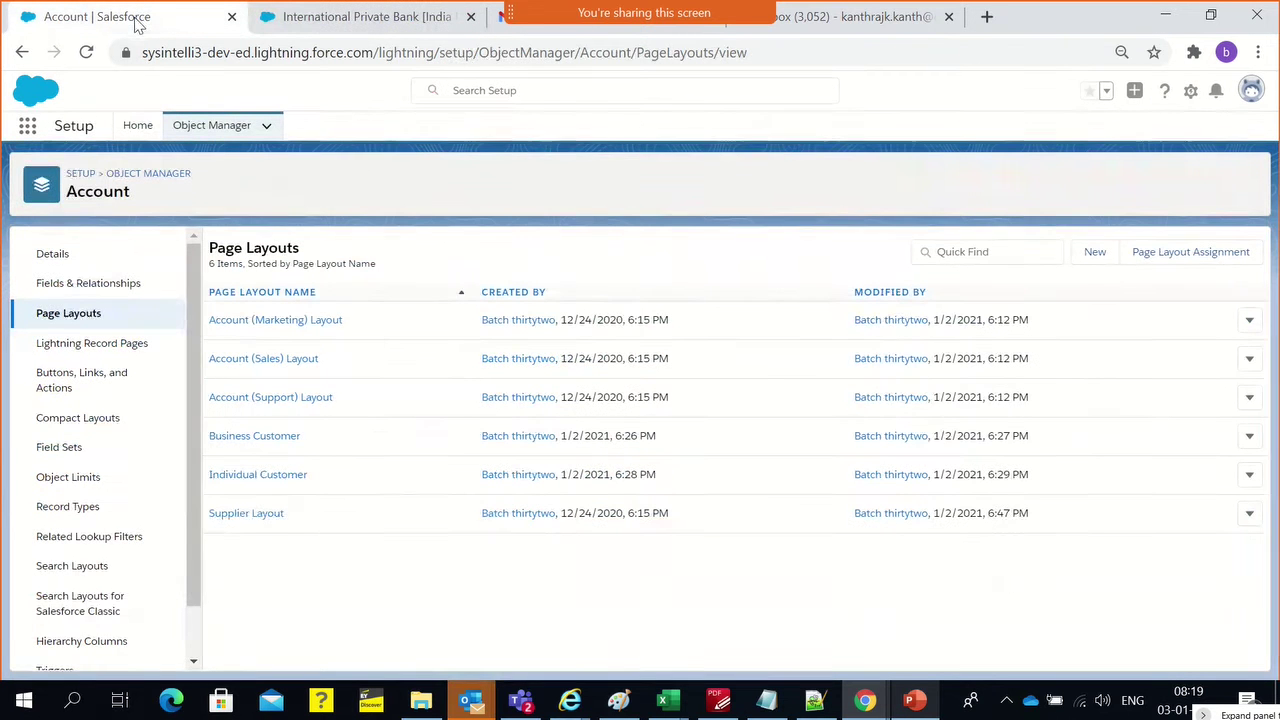
Filter Account Fields & Relationships by 'reco' and open the Account Record Type field
left_click(86, 286)
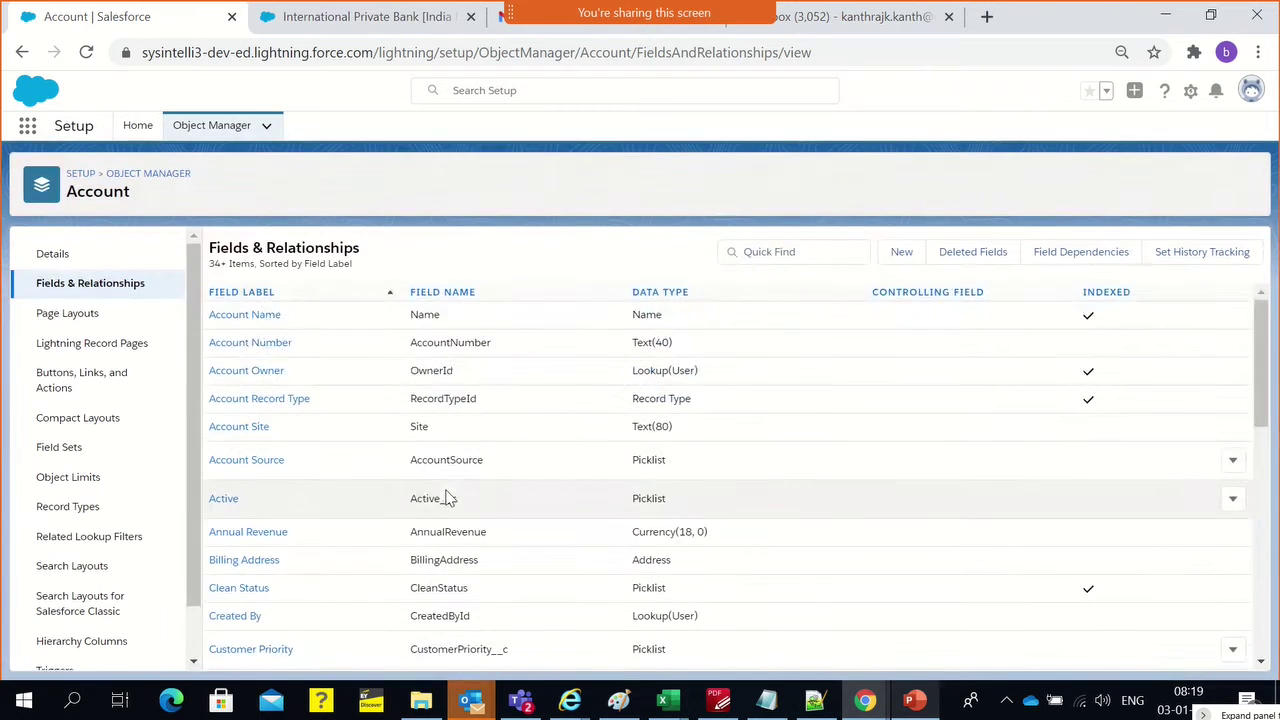
scroll(447, 497, "down", 2)
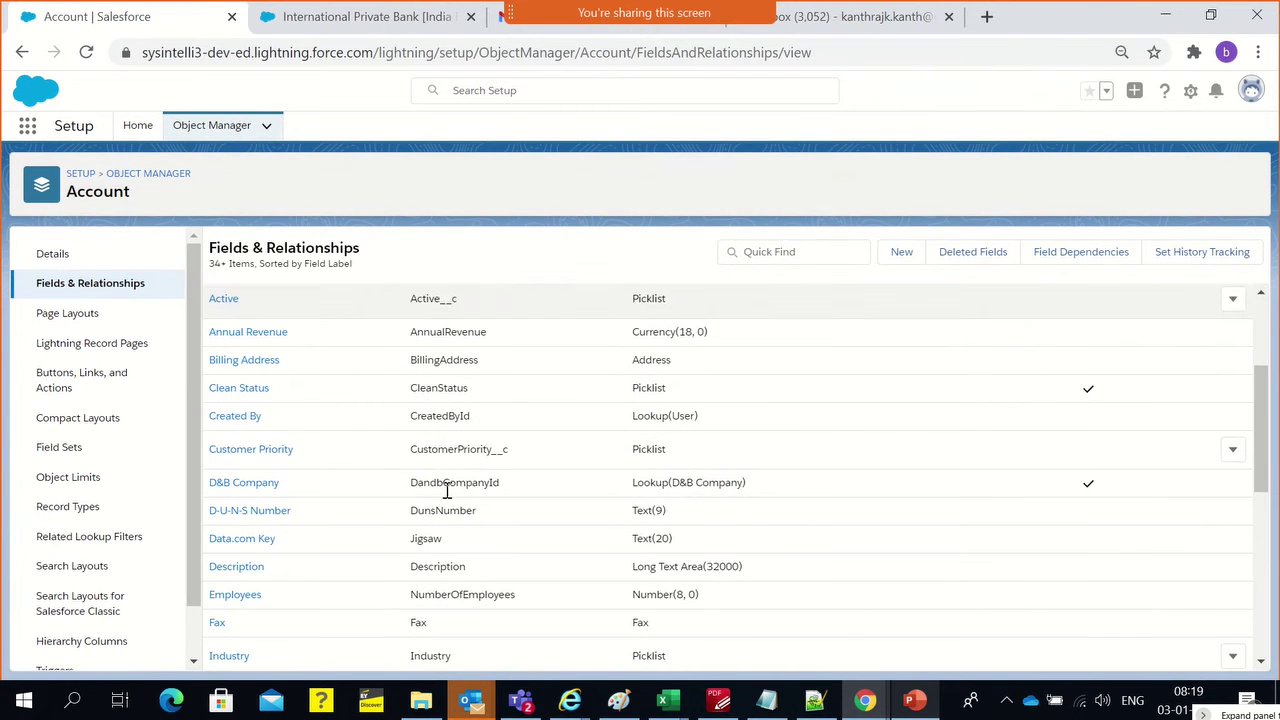
left_click(838, 255)
type("rec")
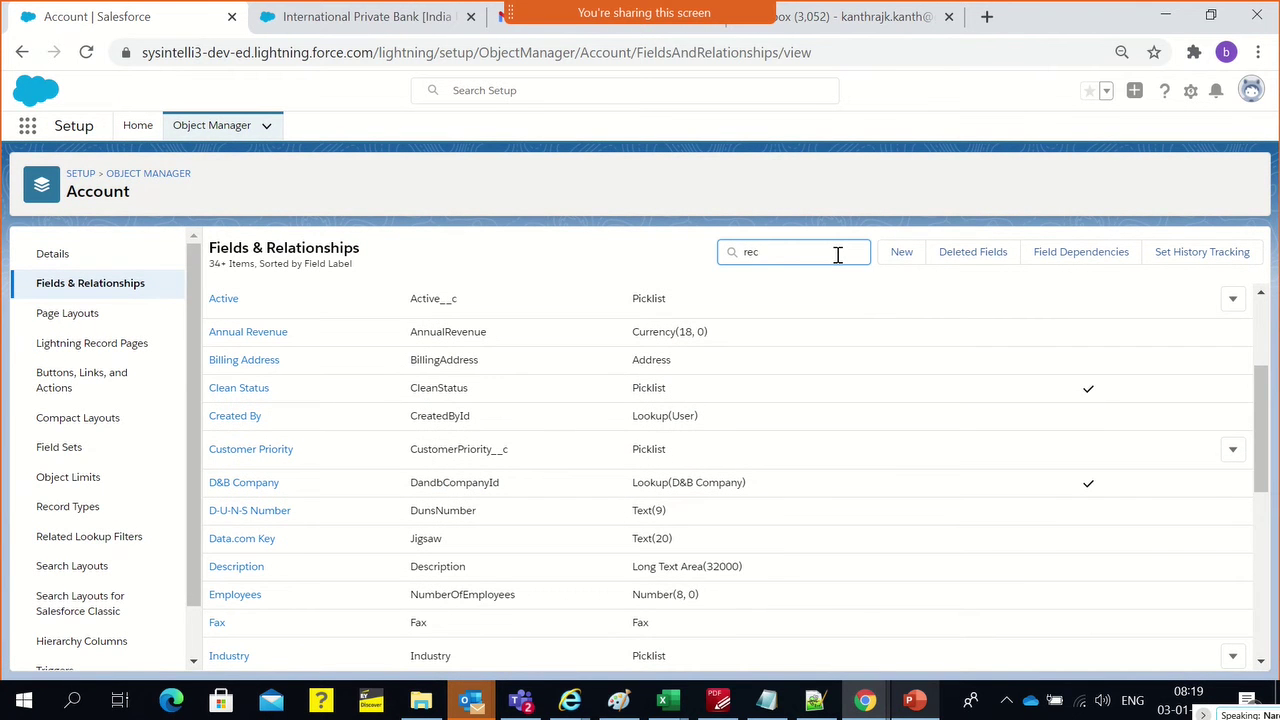
type("o")
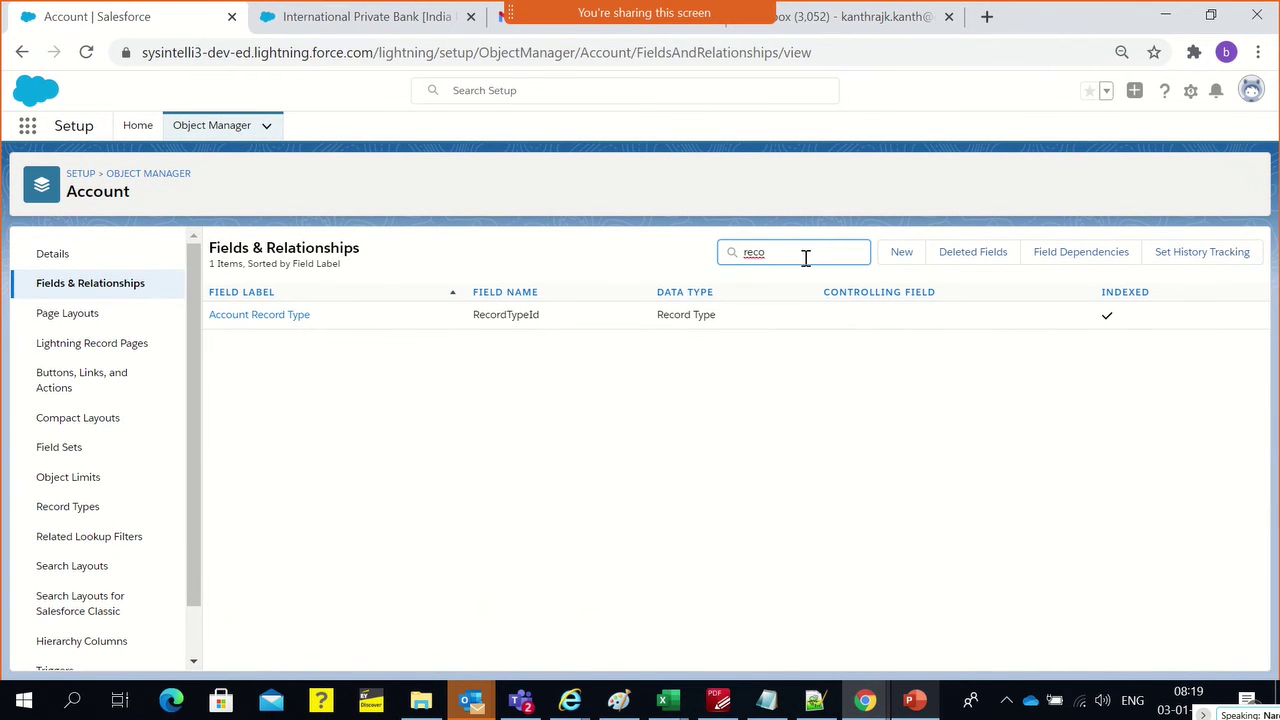
left_click(230, 318)
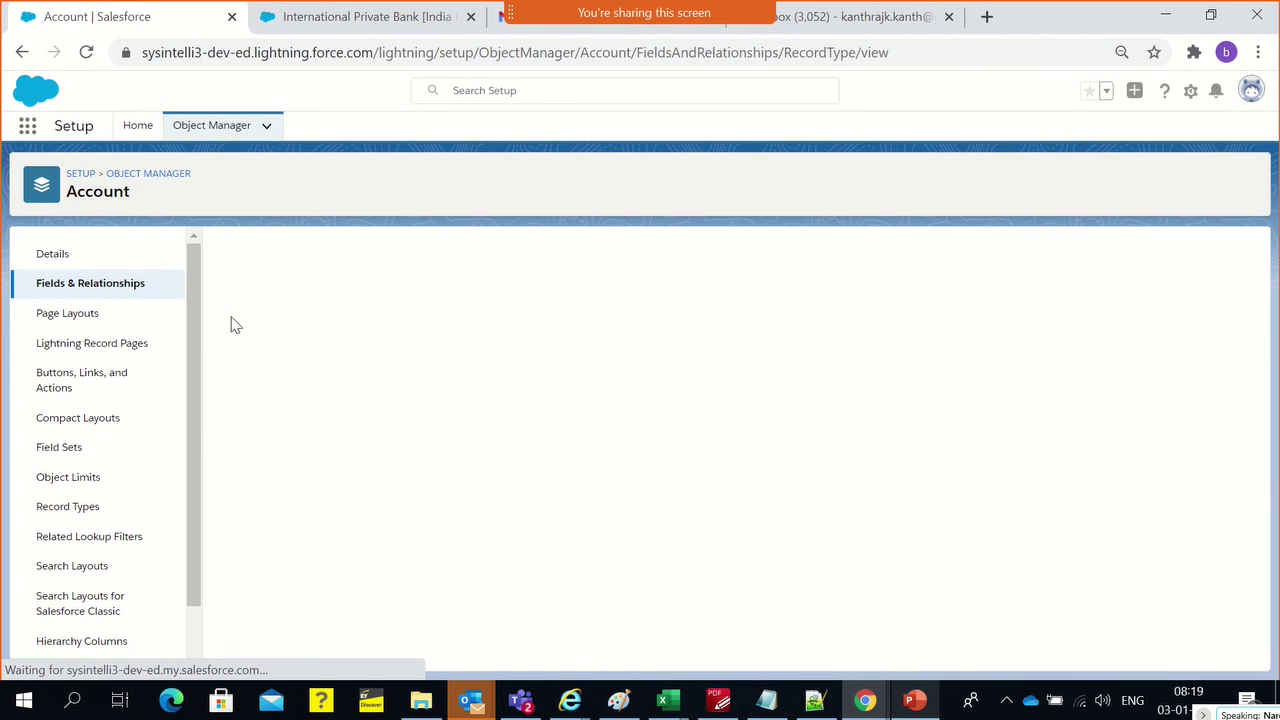
Review Account Record Type's field-level security and cancel without changes
left_click(585, 310)
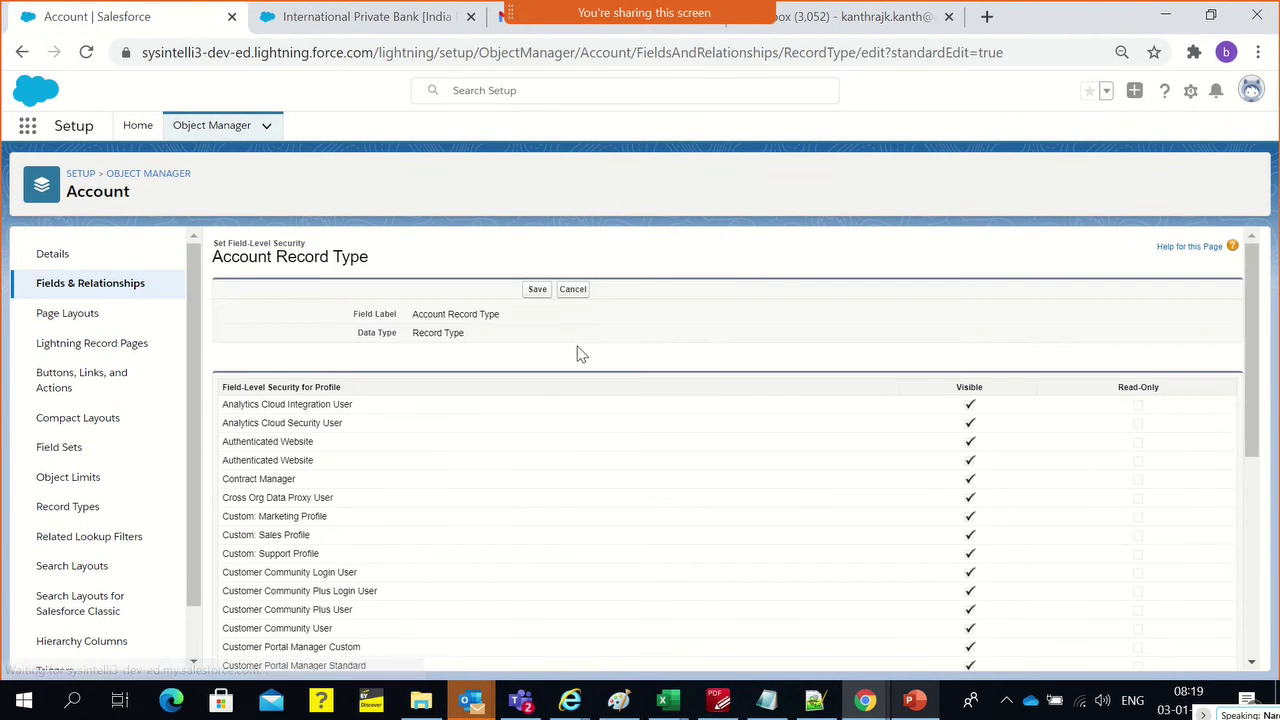
scroll(789, 420, "down", 10)
scroll(789, 416, "up", 10)
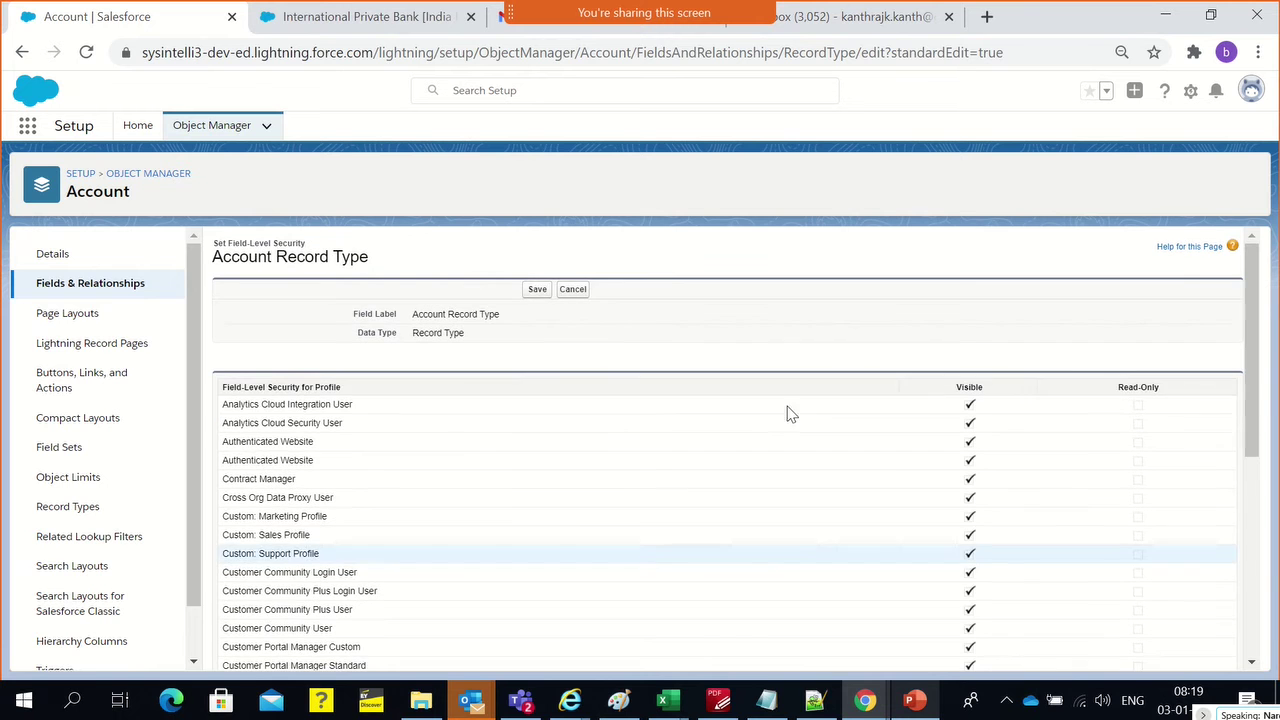
left_click(573, 290)
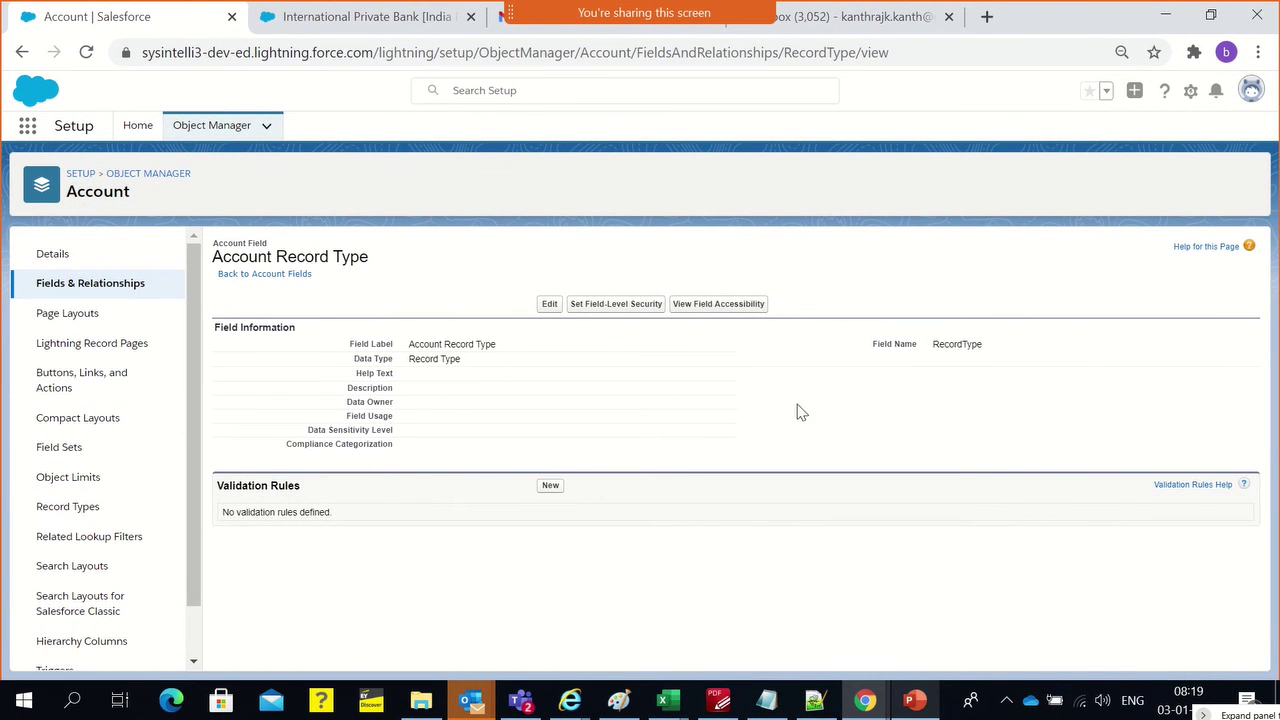
View Account Record Type's field accessibility across record types, then return to the International Private Bank account
left_click(734, 306)
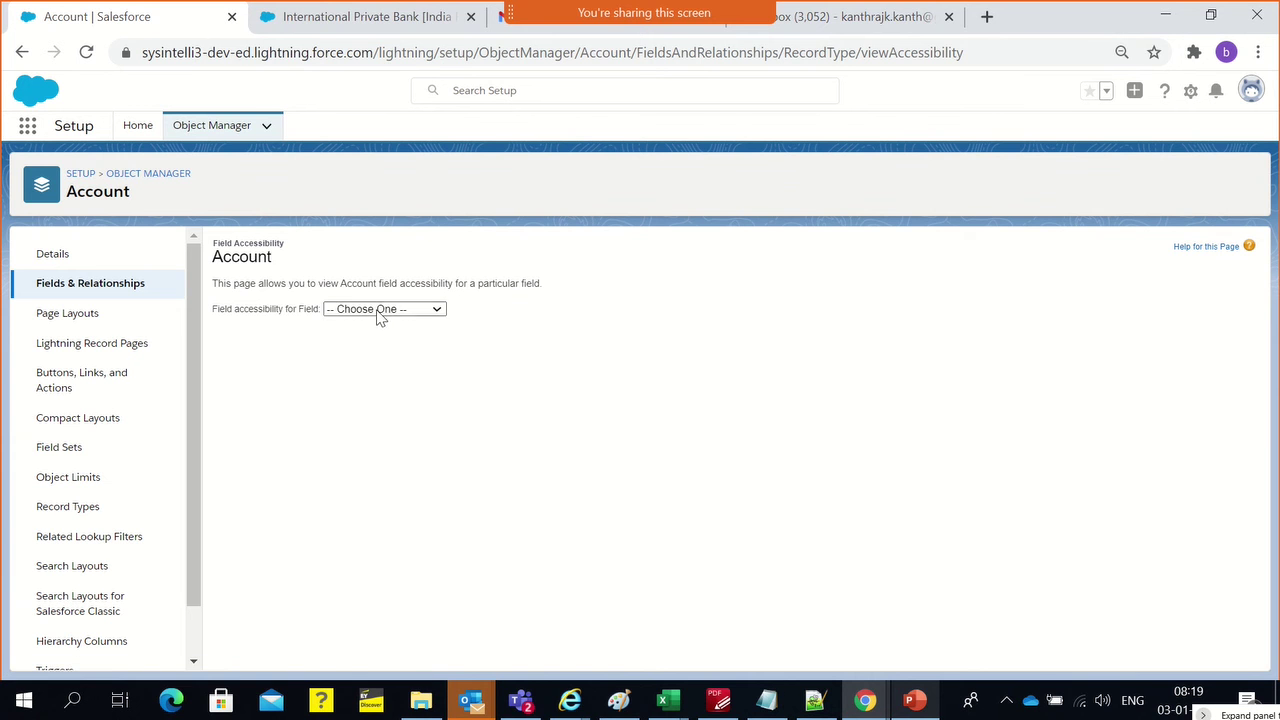
left_click(378, 309)
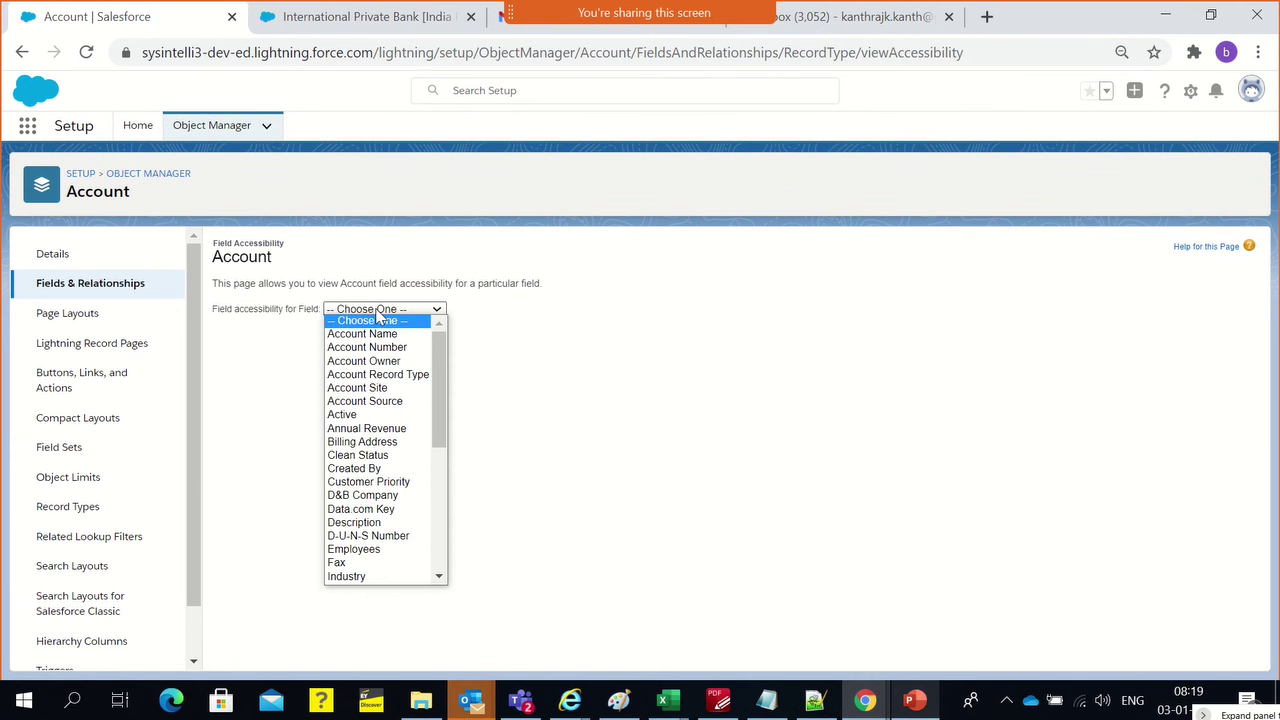
left_click(377, 375)
scroll(785, 444, "down", 5)
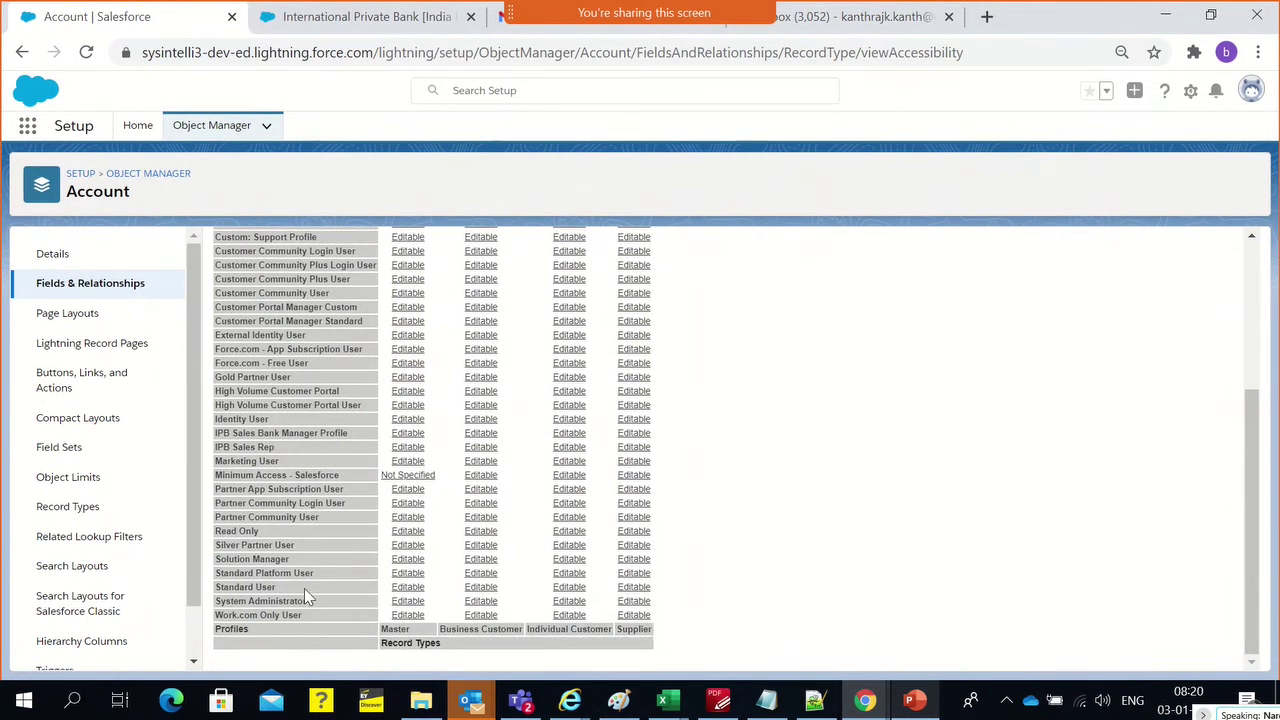
scroll(577, 600, "up", 5)
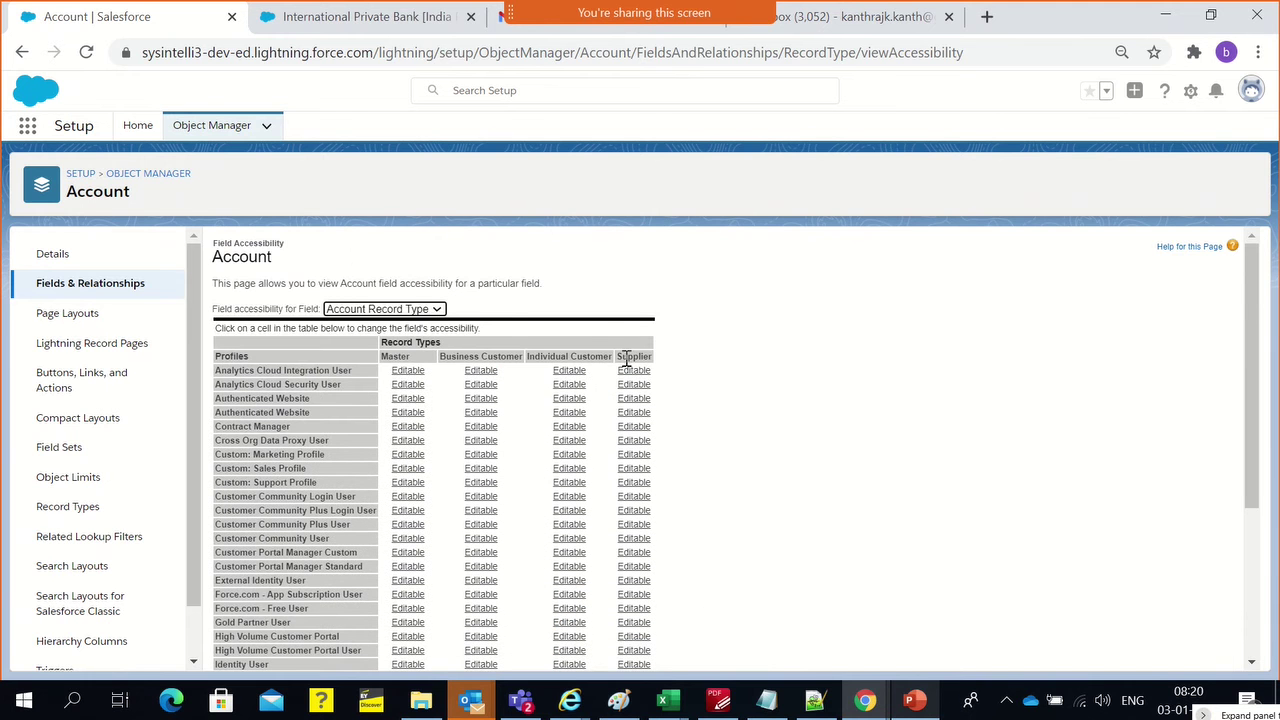
left_click(751, 381)
left_click(293, 17)
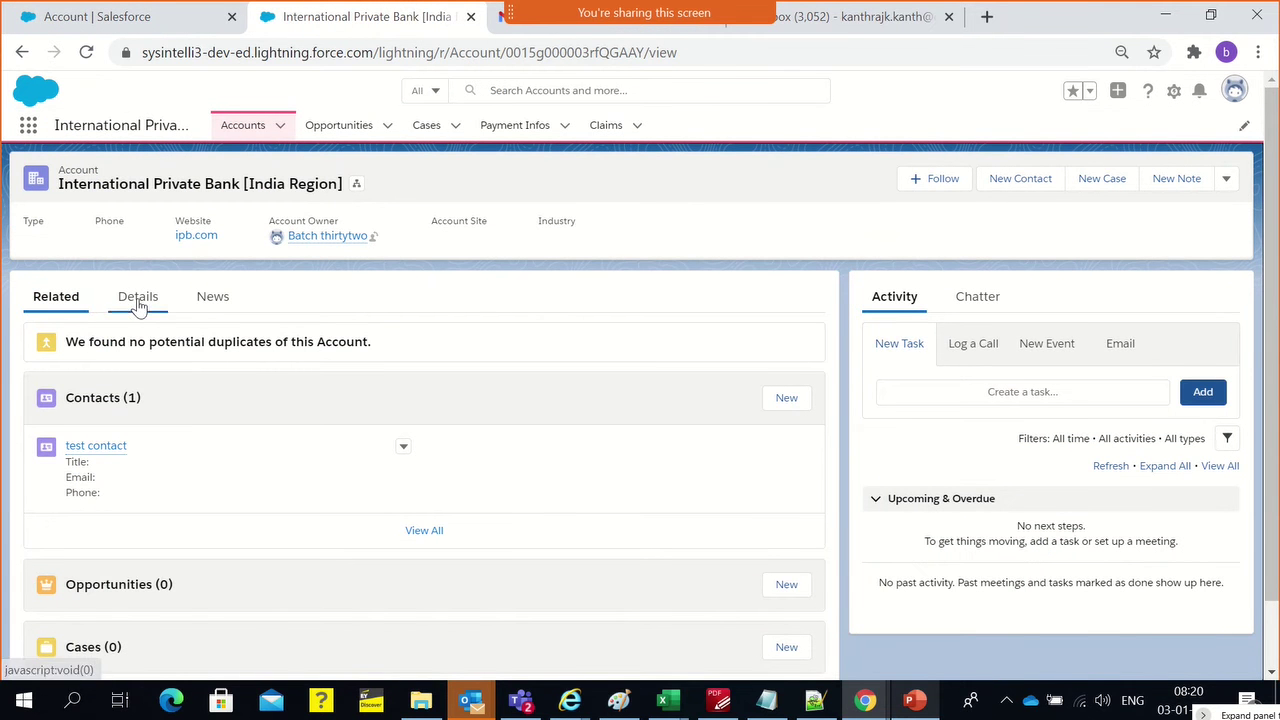
left_click(1227, 184)
left_click(1135, 318)
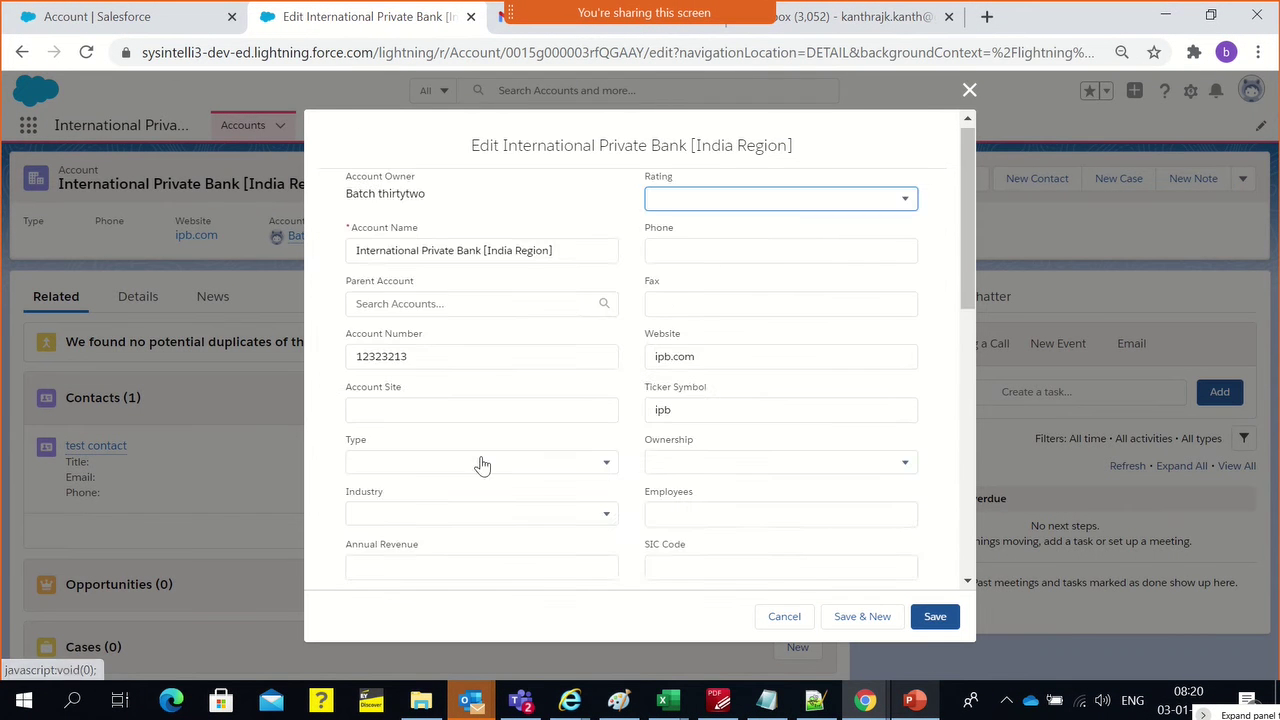
scroll(480, 463, "down", 3)
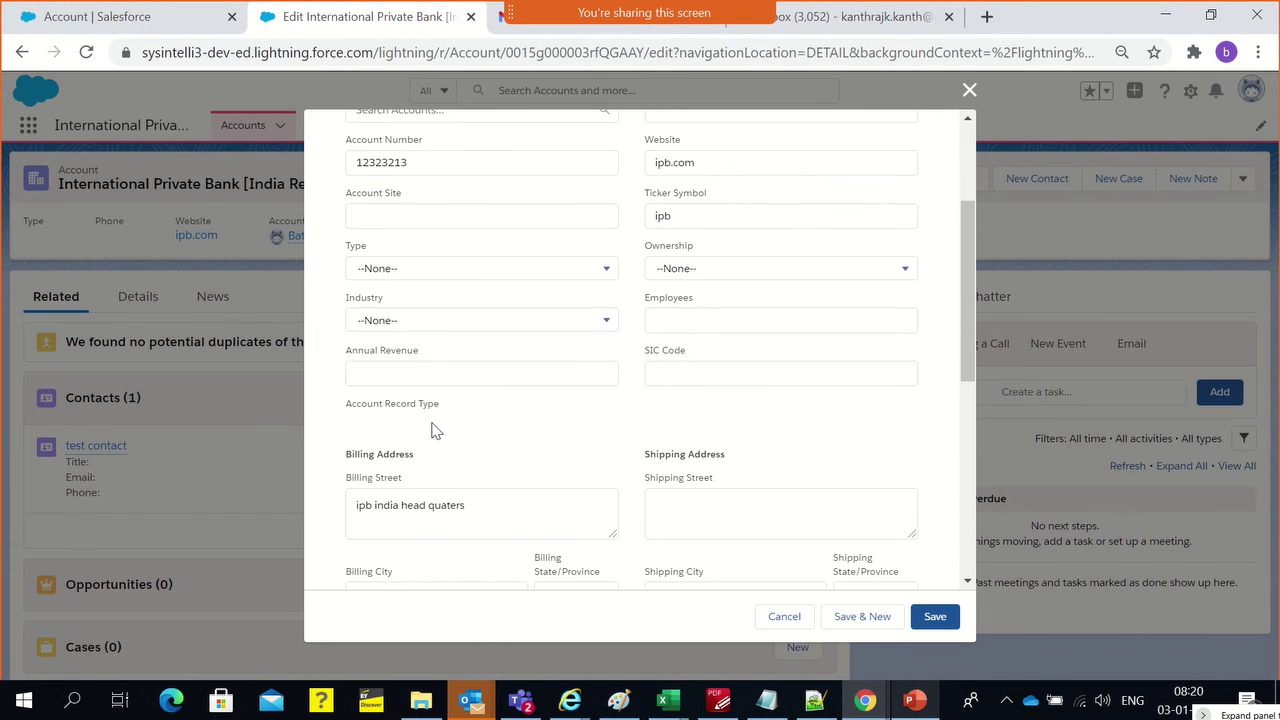
scroll(432, 430, "down", 3)
scroll(432, 430, "up", 2)
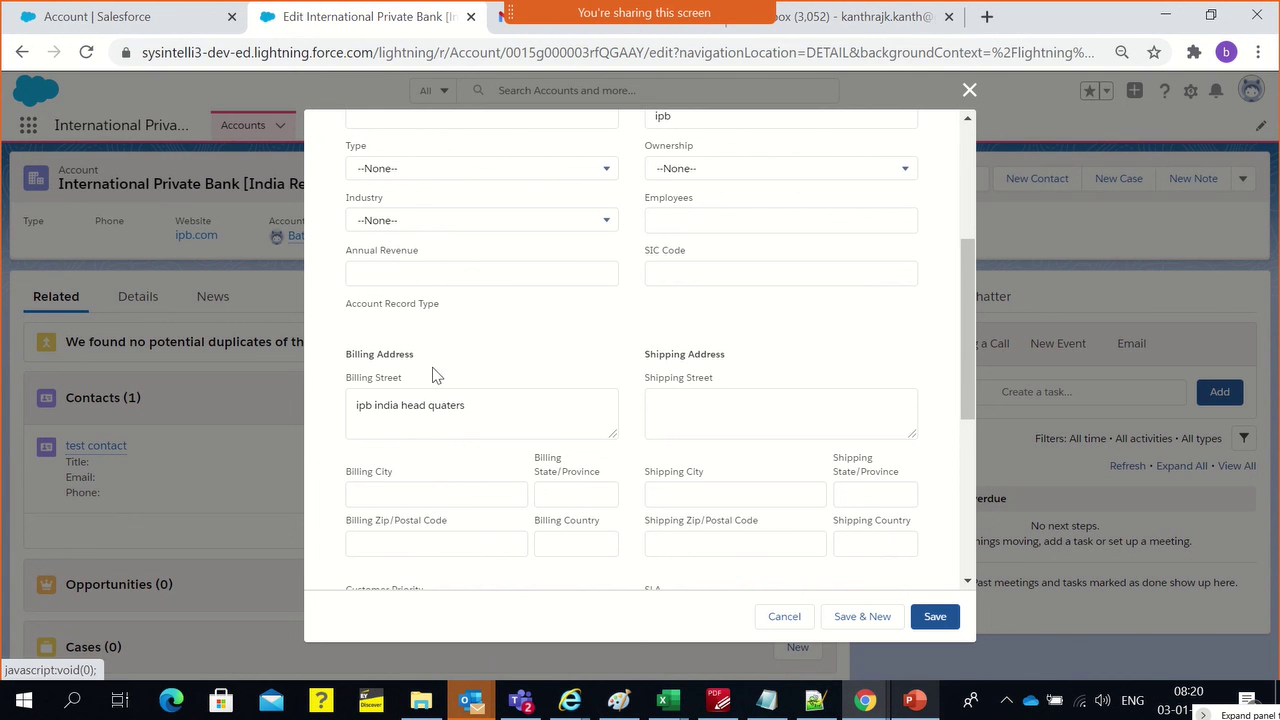
left_click(435, 281)
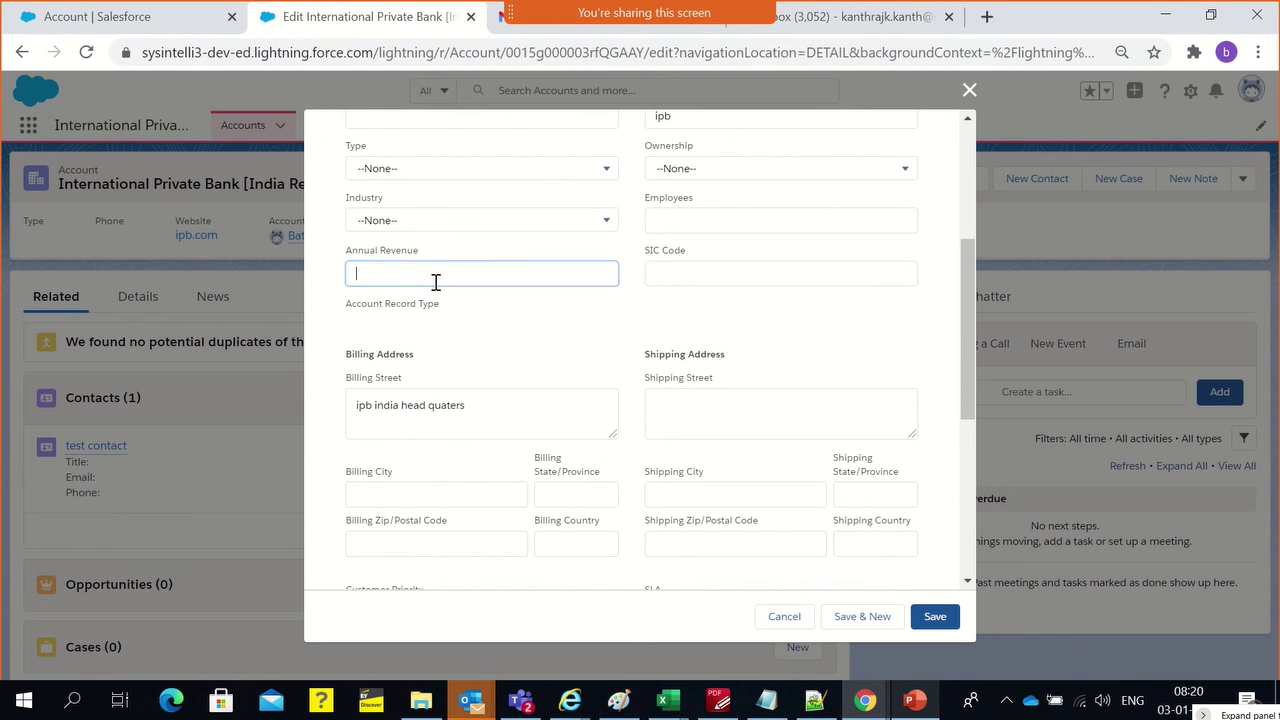
left_click(591, 312)
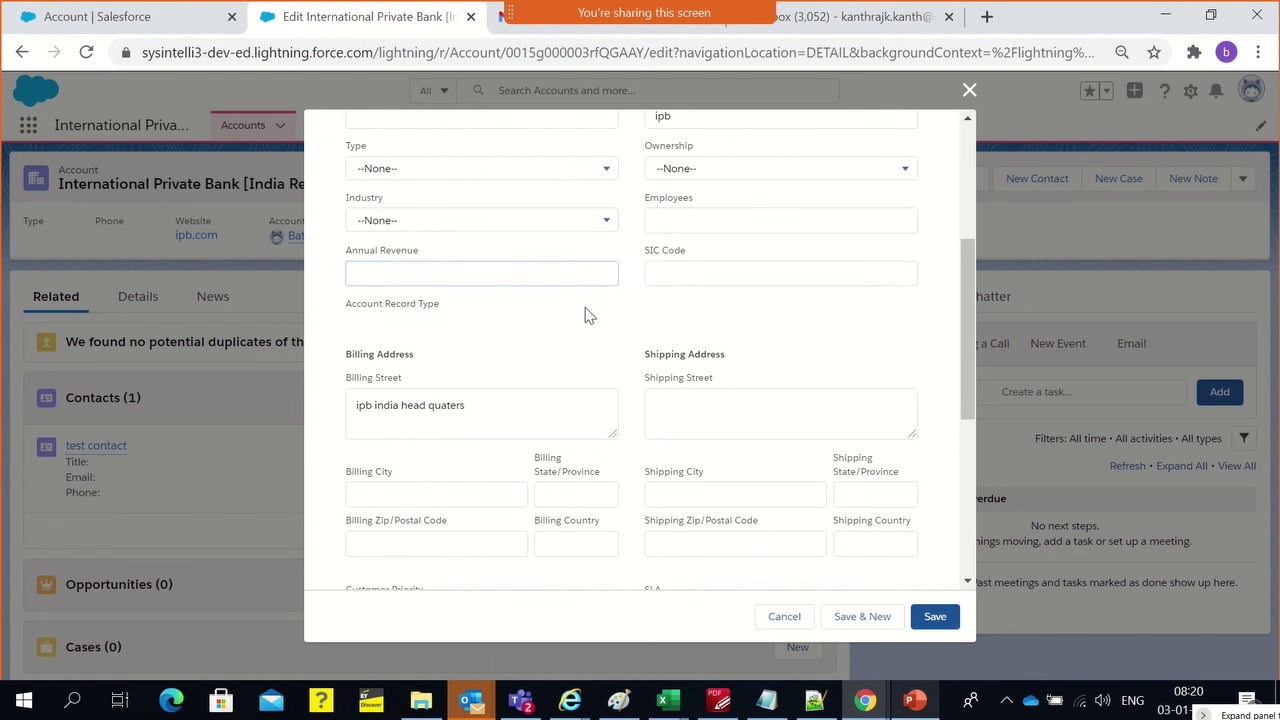
left_click(968, 90)
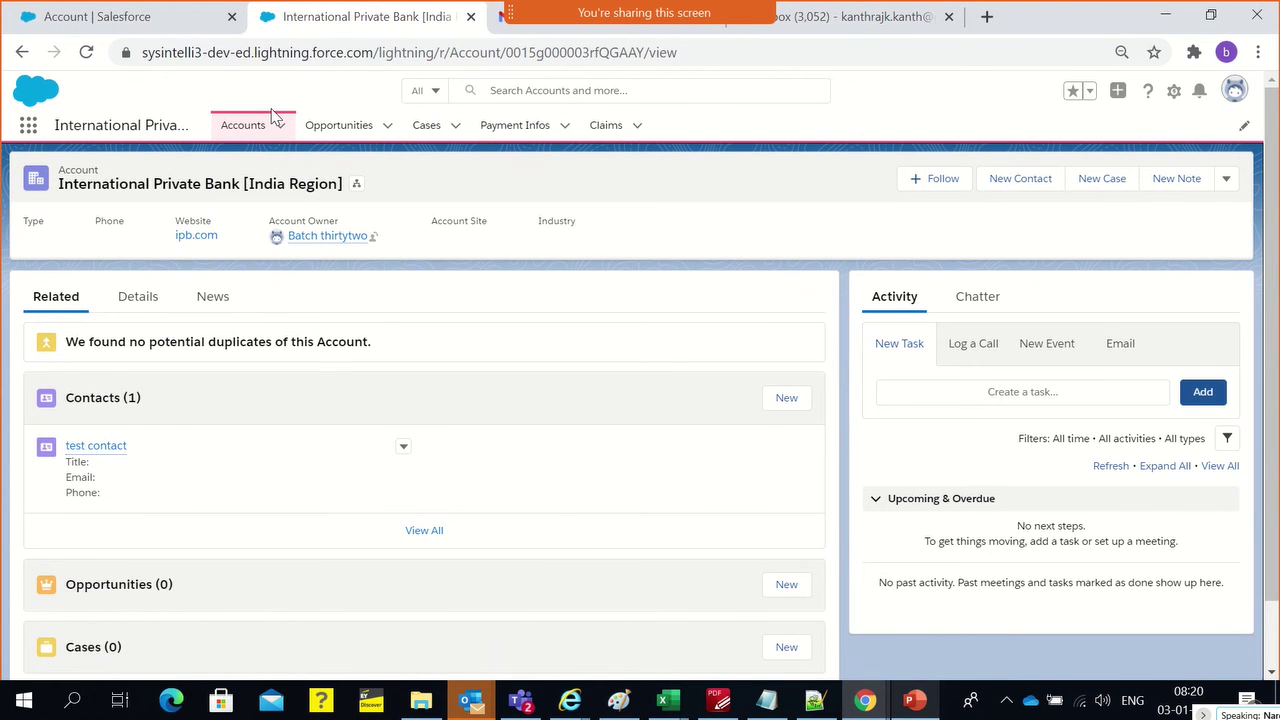
Reload the International Private Bank [India Region] account page
left_click(309, 48)
left_click(309, 48)
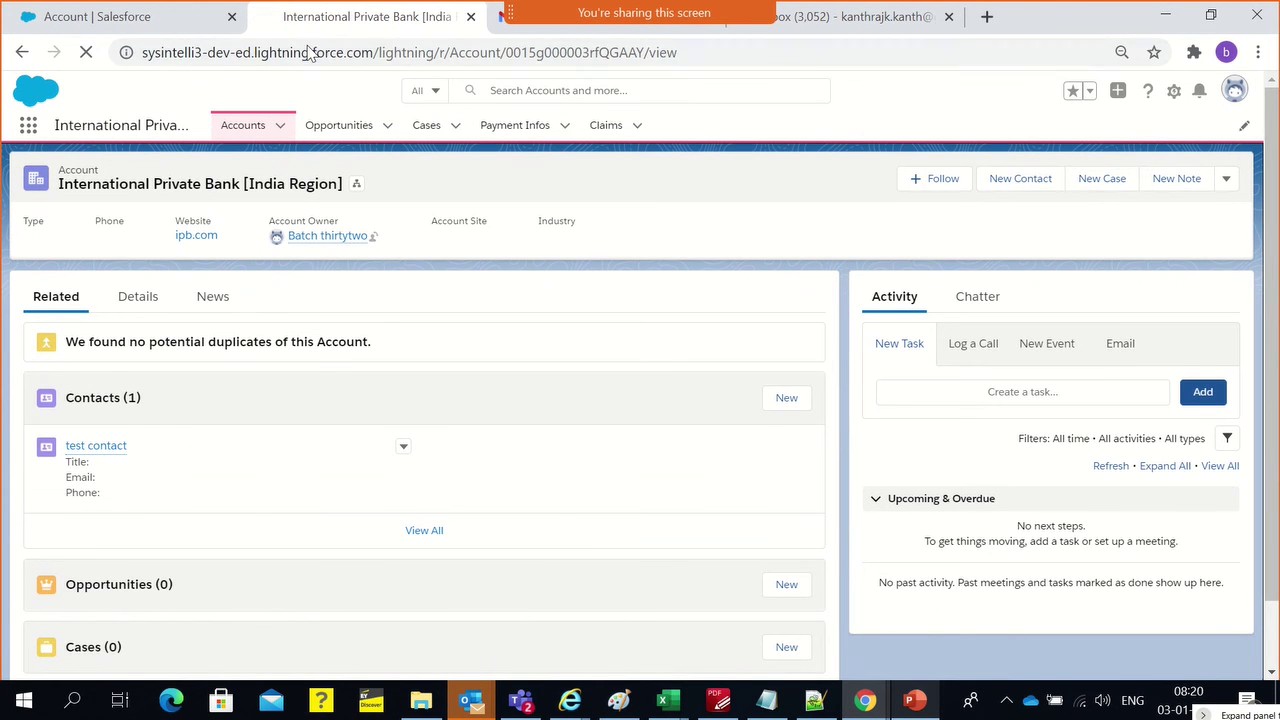
triple_click(309, 48)
key("Return")
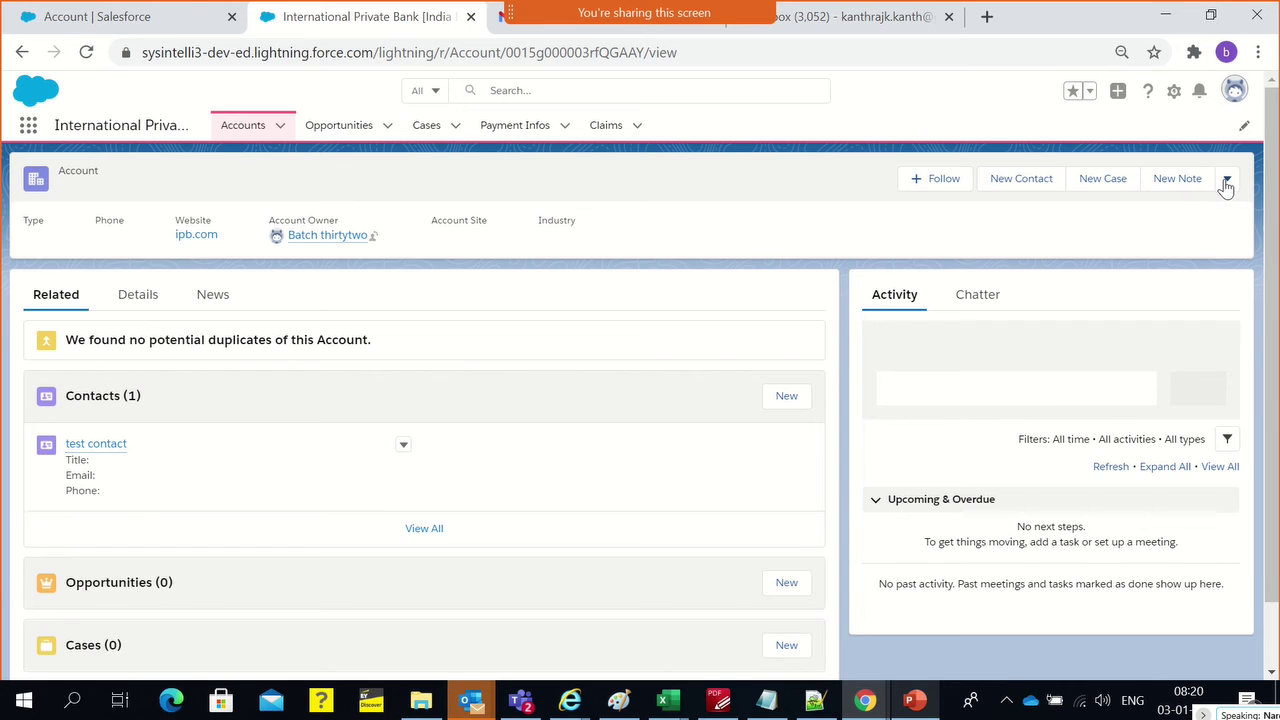
Review the account's edit form, close it without saving, and switch to schema.png in Paint
left_click(1226, 179)
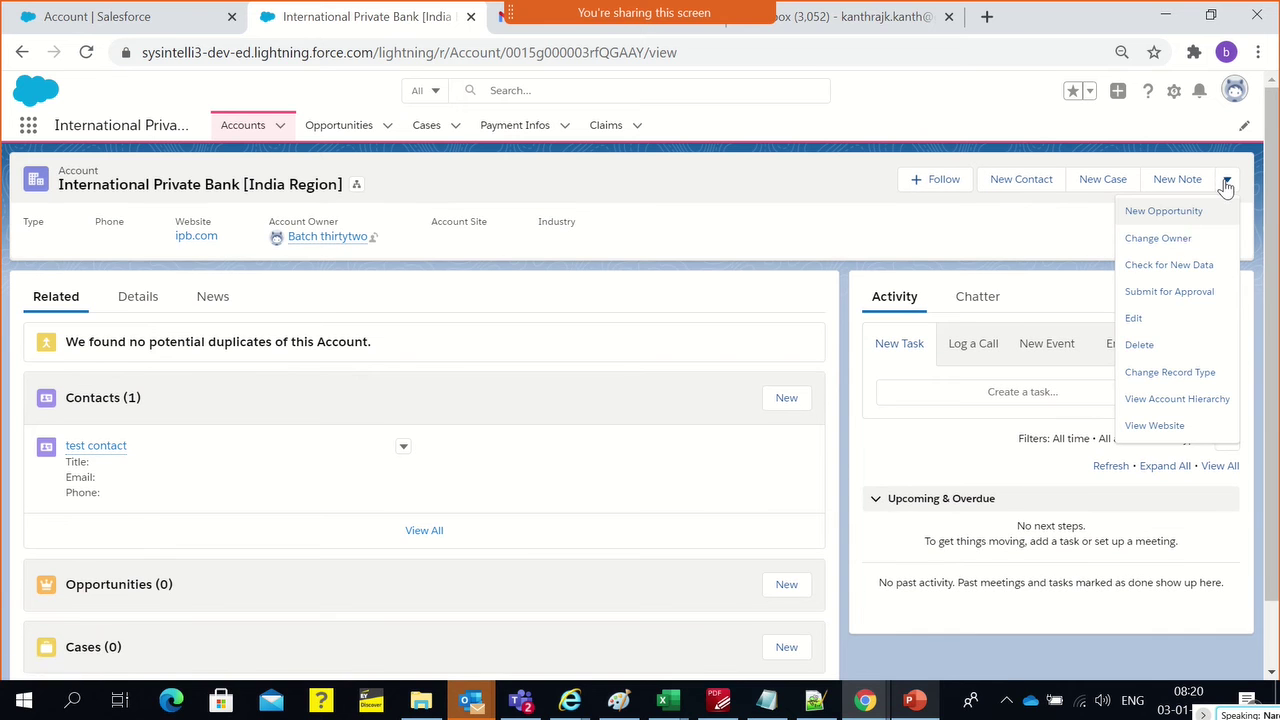
left_click(1134, 318)
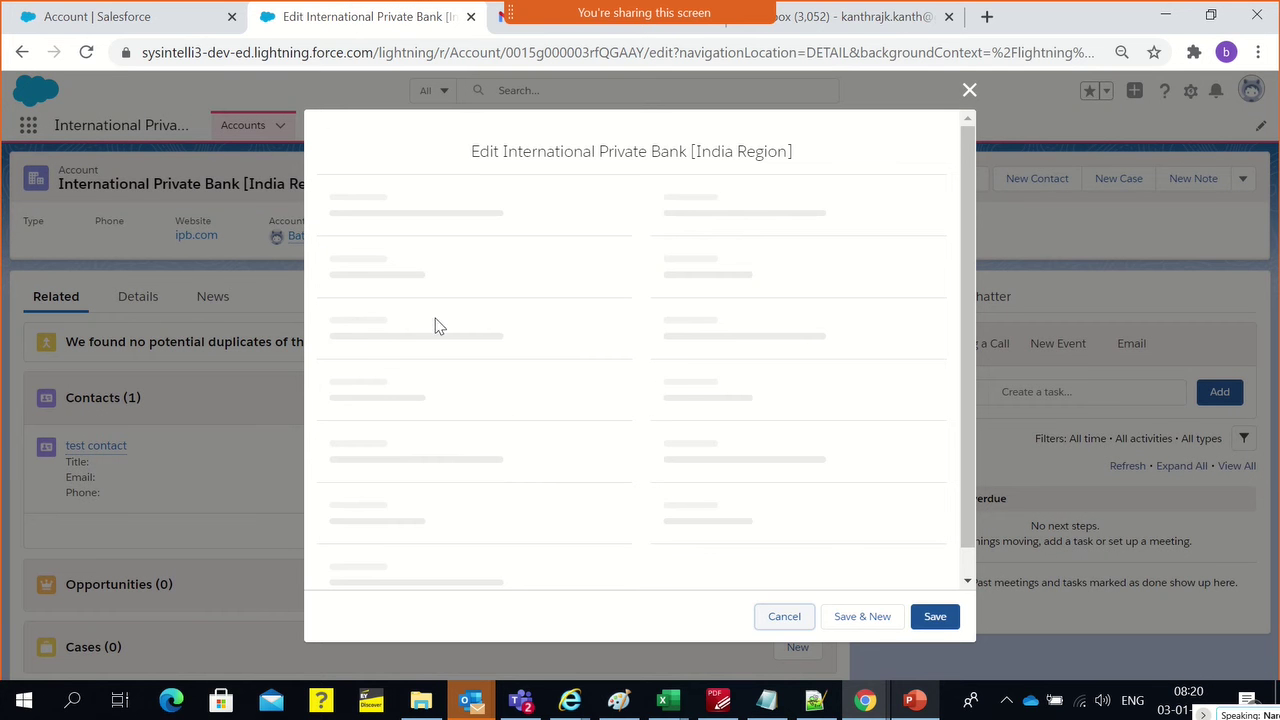
scroll(530, 358, "down", 2)
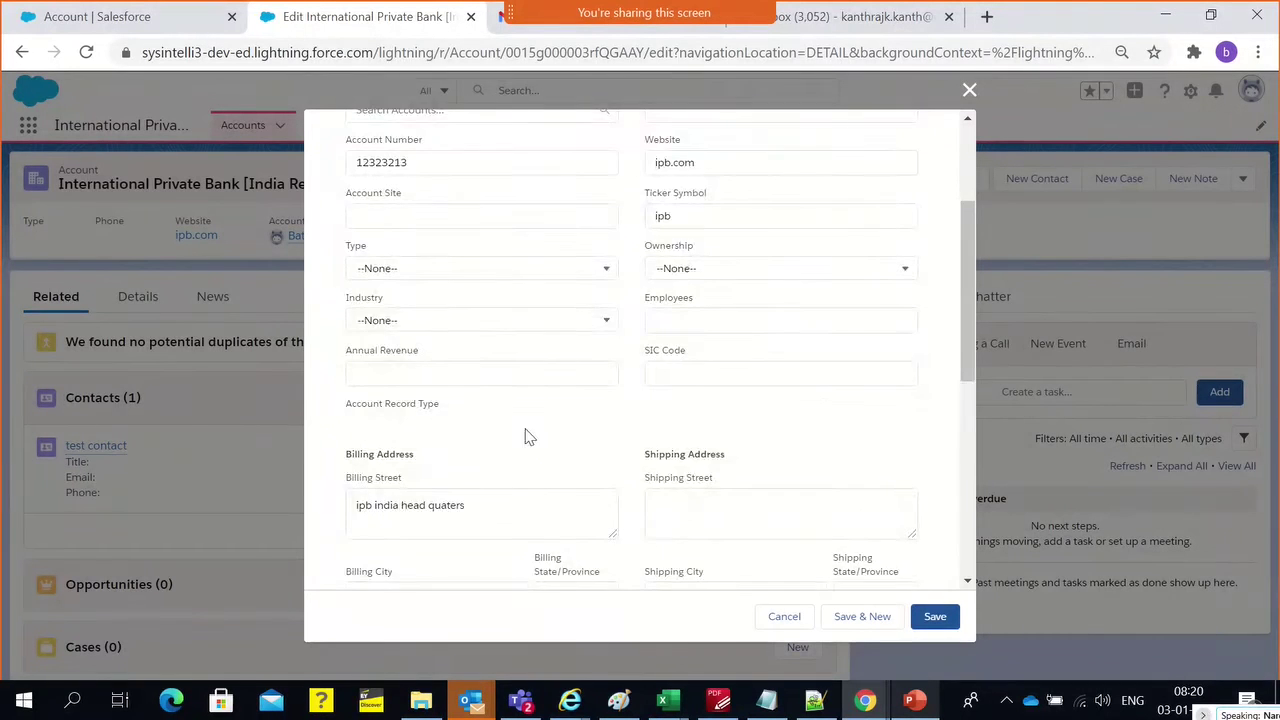
scroll(547, 426, "down", 2)
scroll(500, 378, "up", 2)
left_click(968, 90)
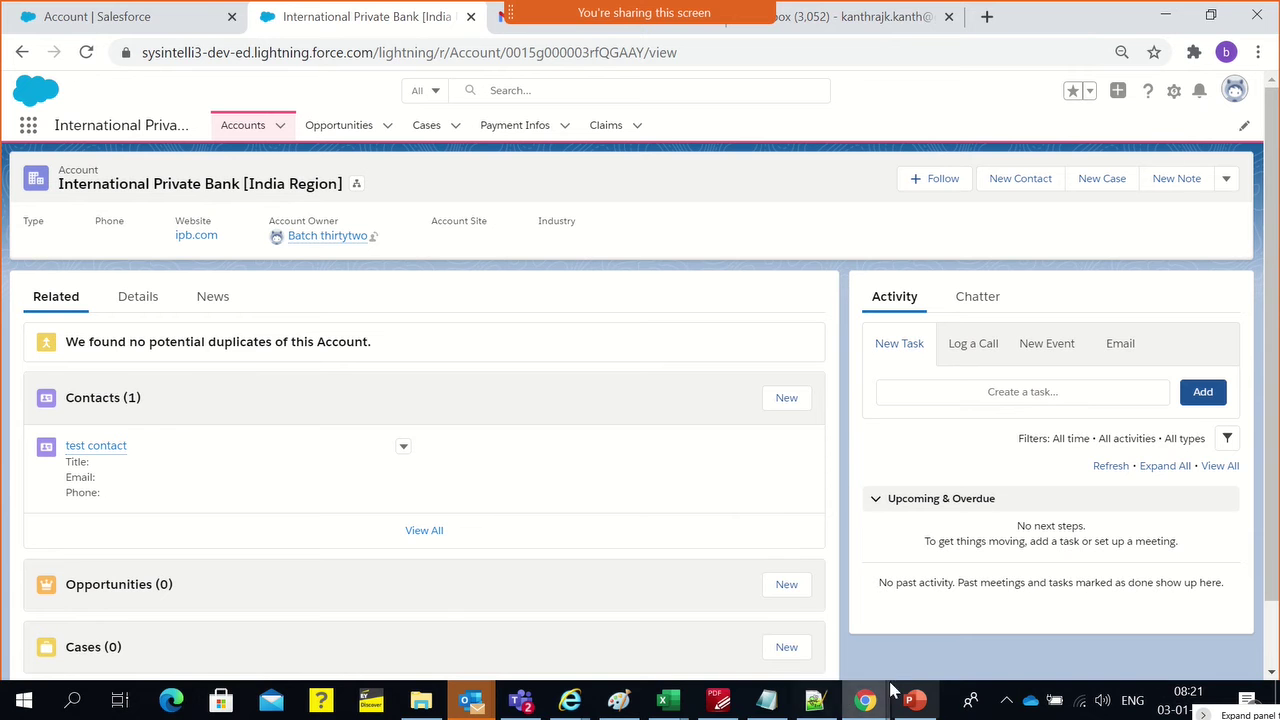
left_click(618, 702)
Type the label 'Biz / Id' in a text box above the Customers box
scroll(457, 420, "up", 6)
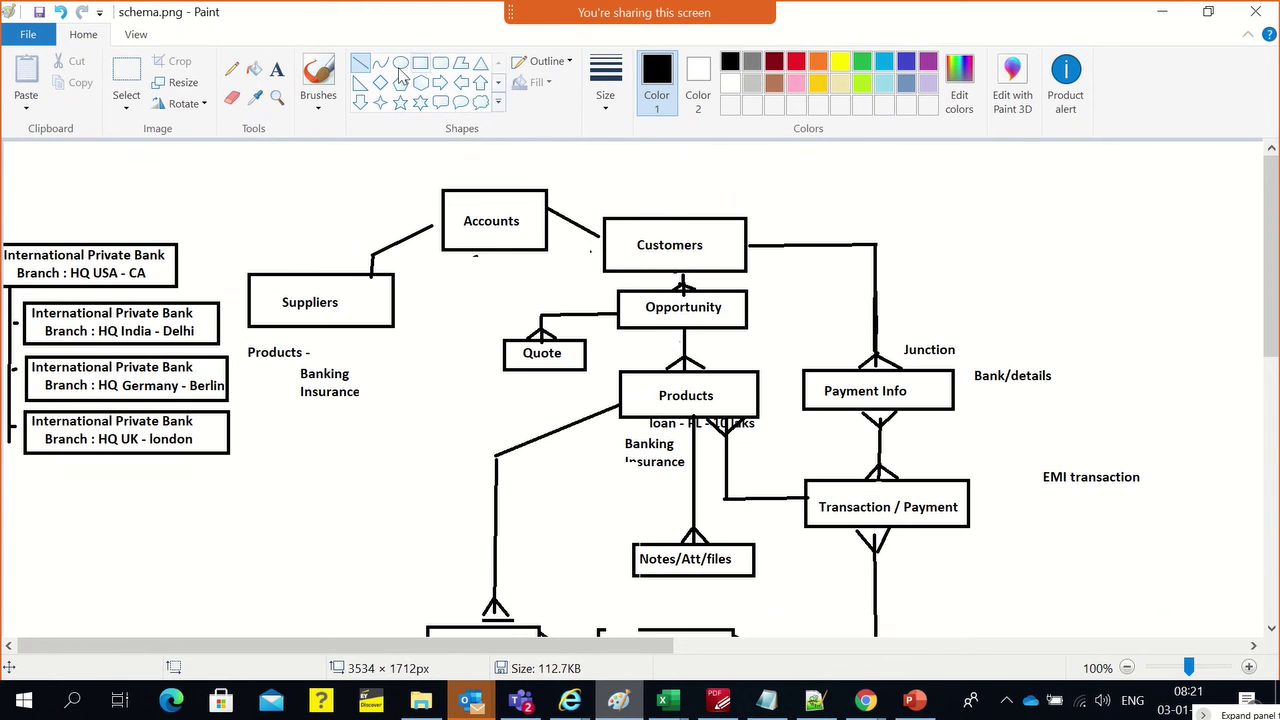
left_click(277, 69)
left_click(683, 201)
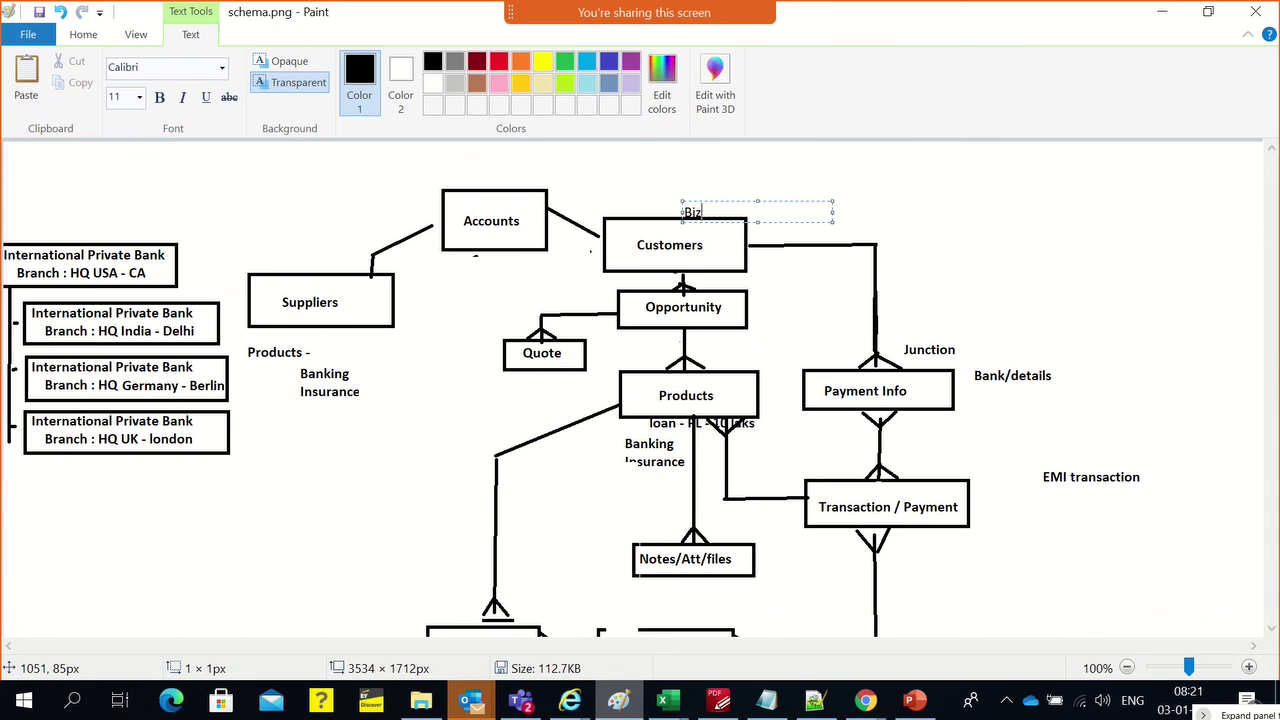
type("Biz / Id")
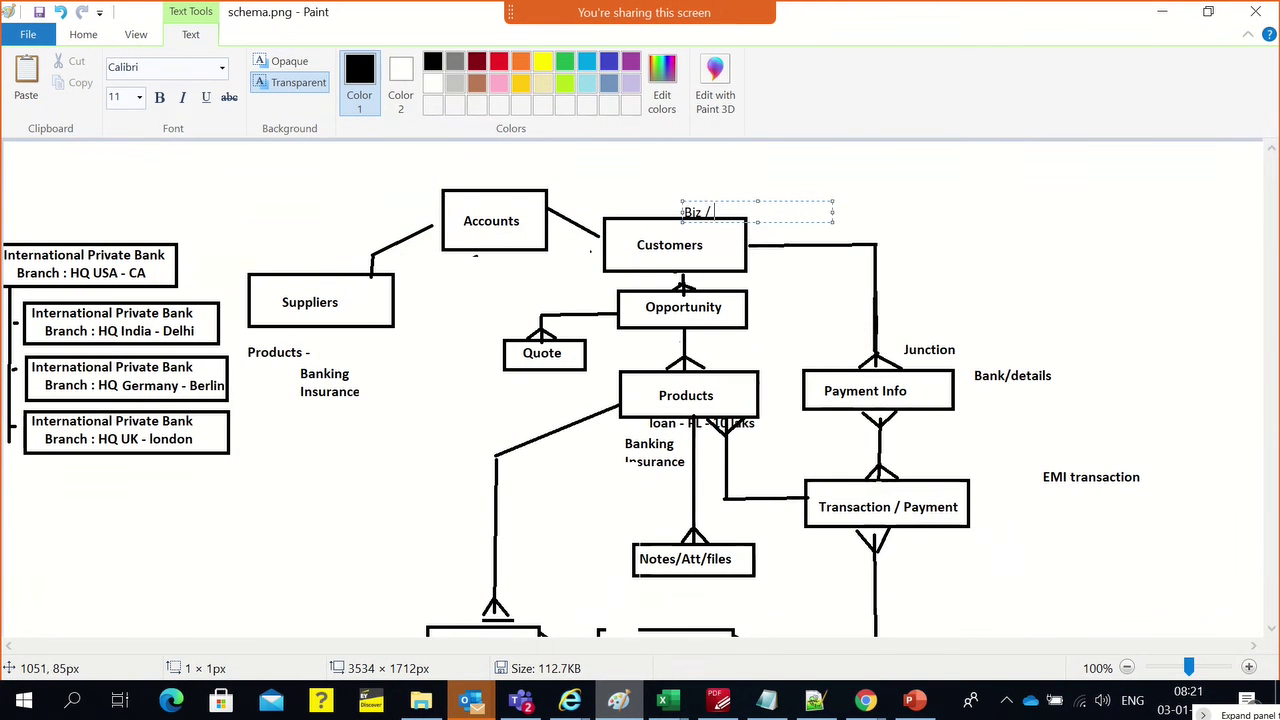
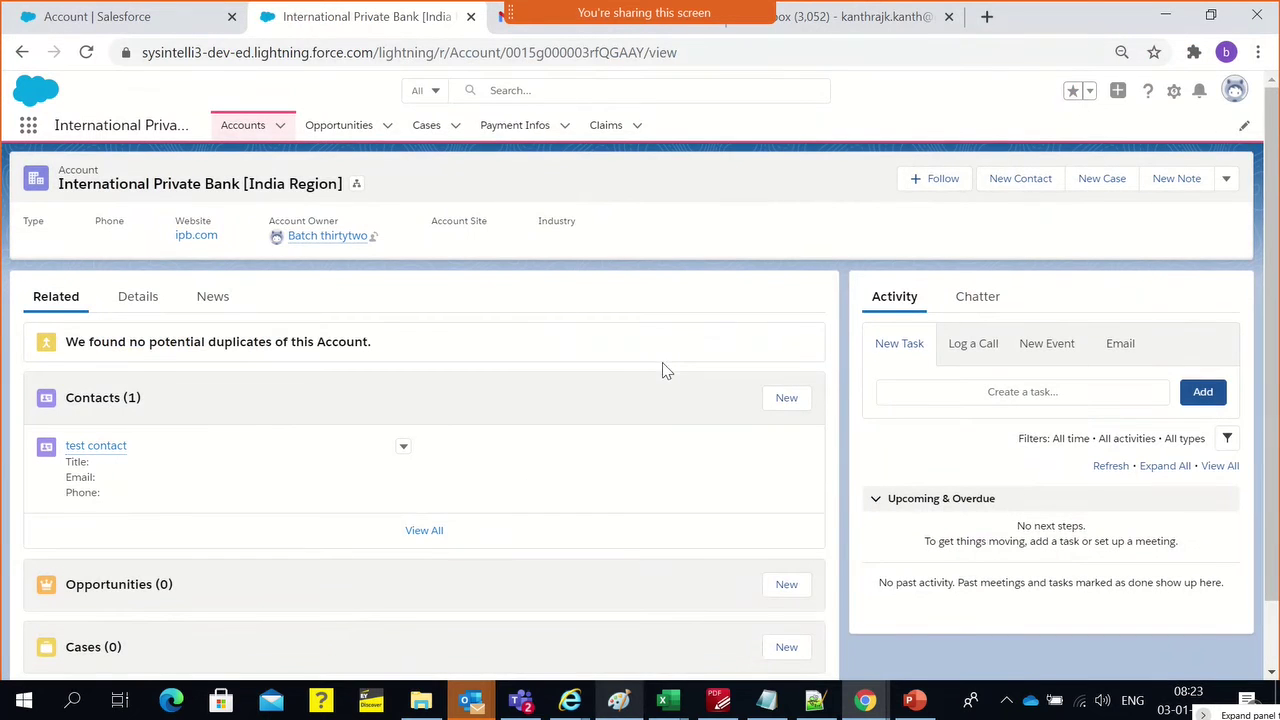
Start a new account from the Accounts list, pick Individual Customer to preview, then cancel
left_click(72, 30)
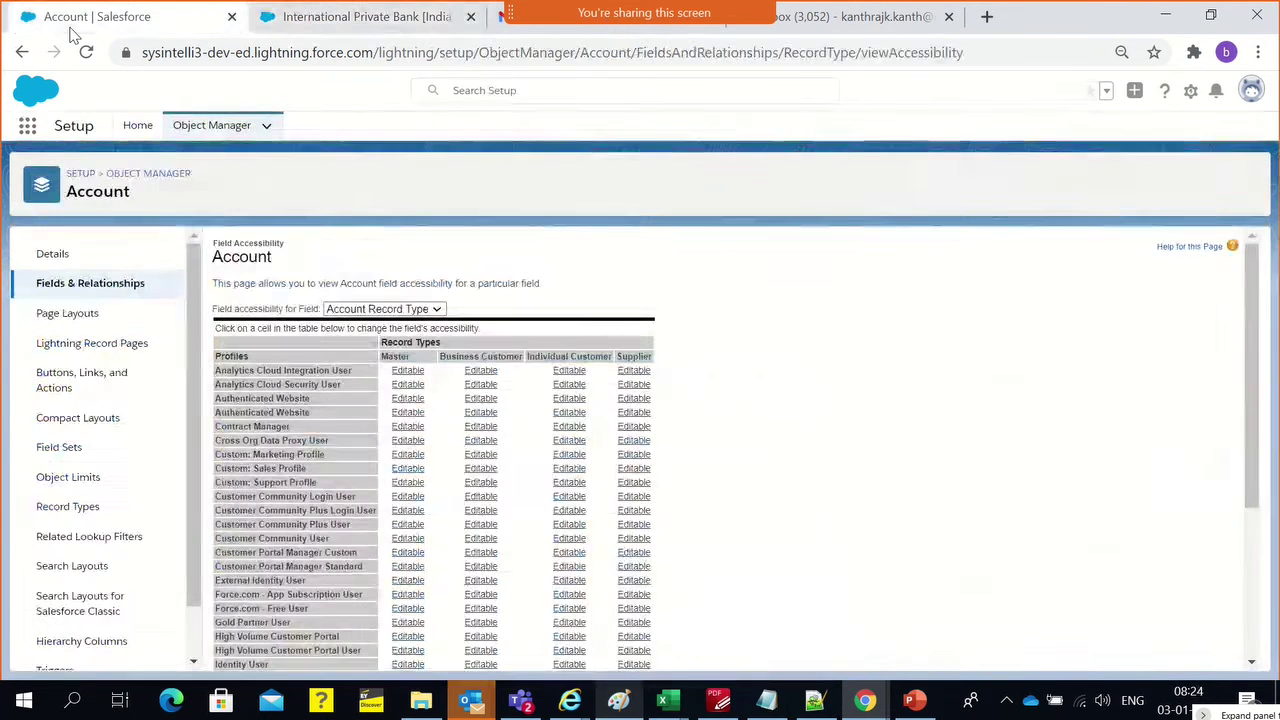
left_click(262, 12)
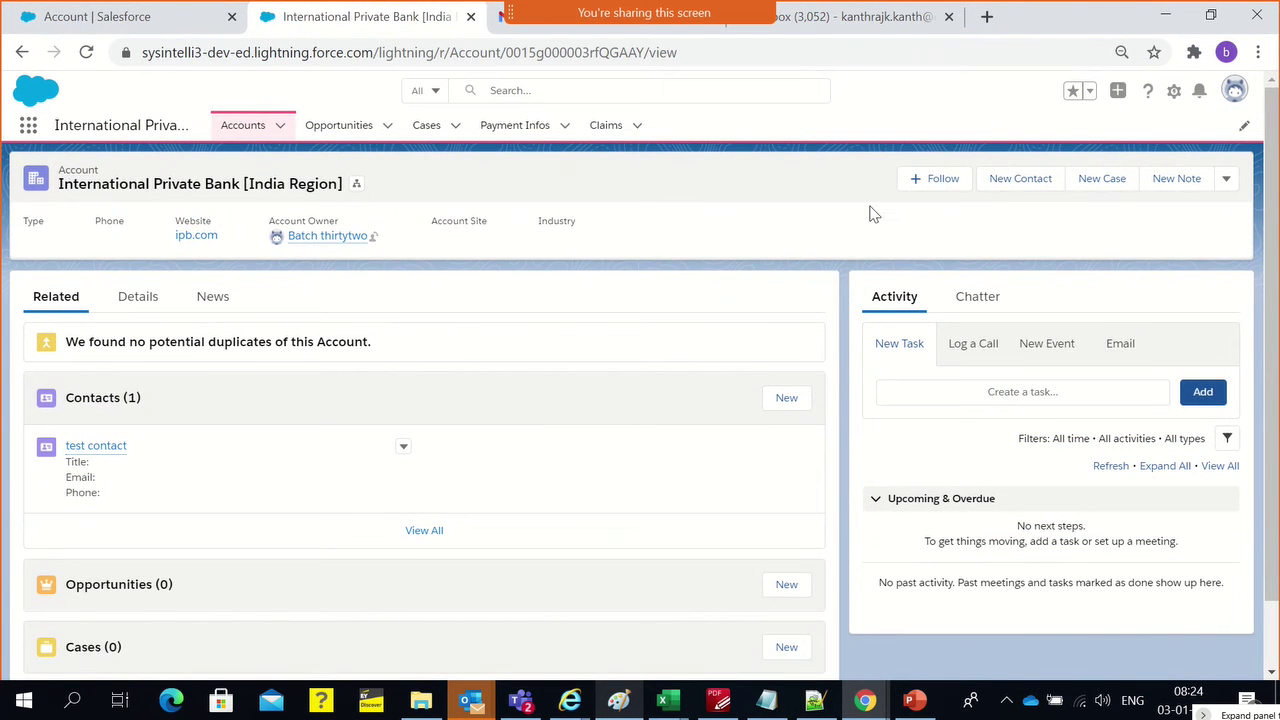
left_click(256, 132)
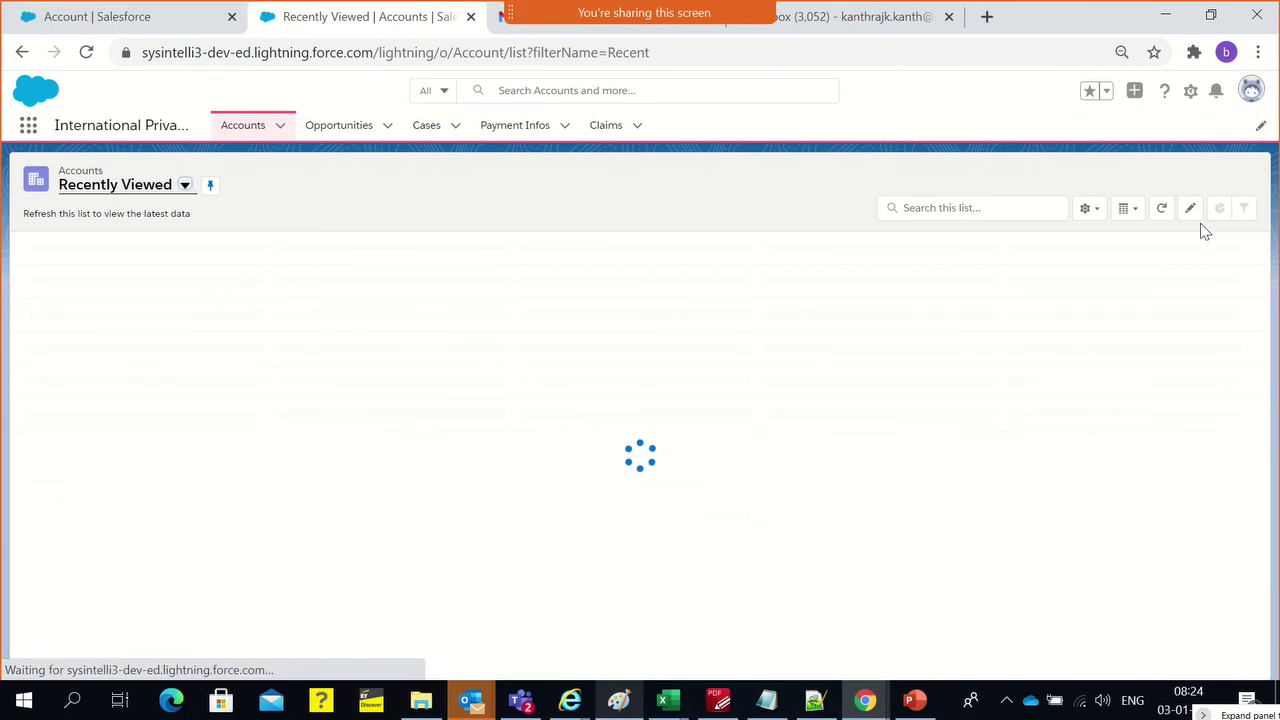
left_click(1170, 184)
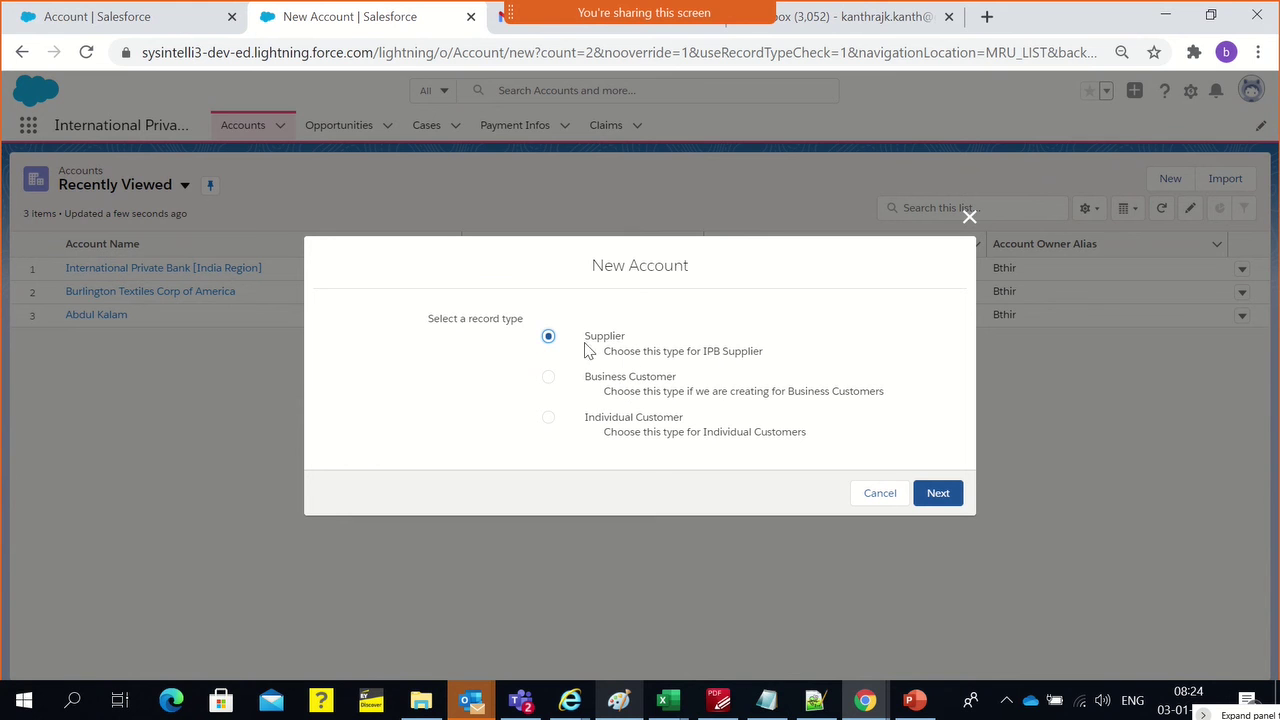
left_click(619, 432)
left_click(968, 218)
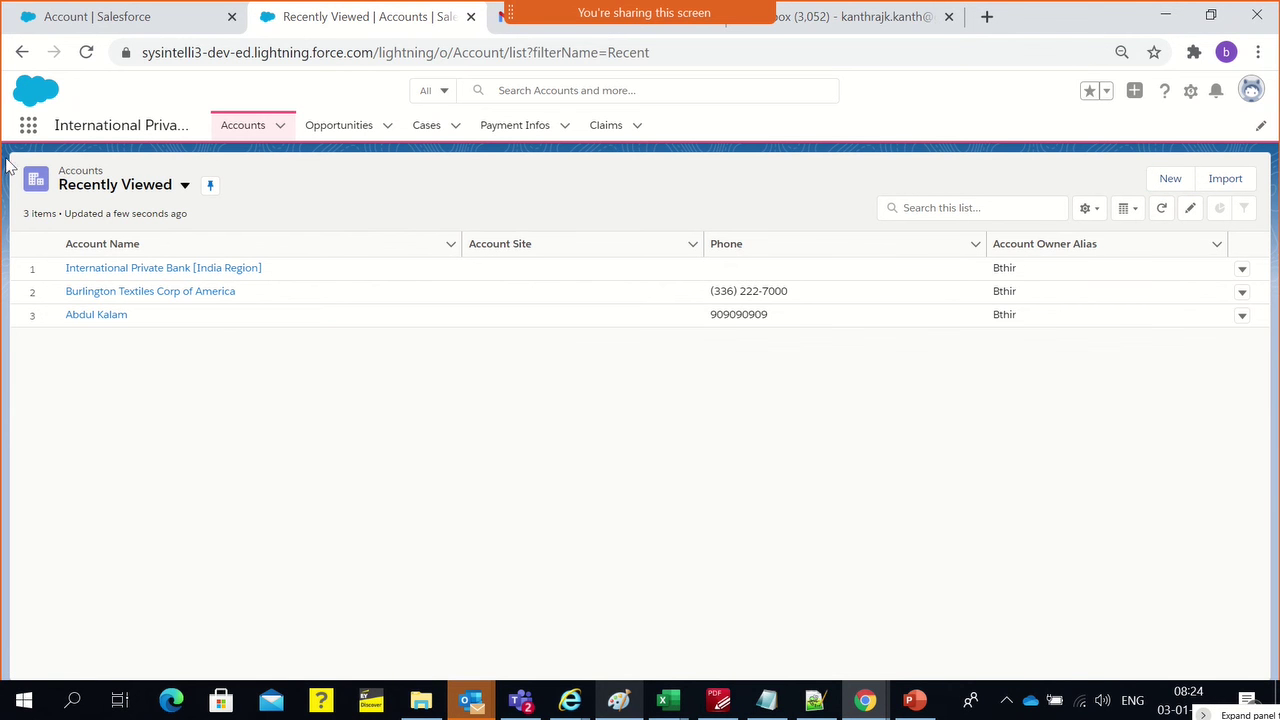
Find the Product object in Object Manager and edit its Product Layout page layout
left_click(74, 16)
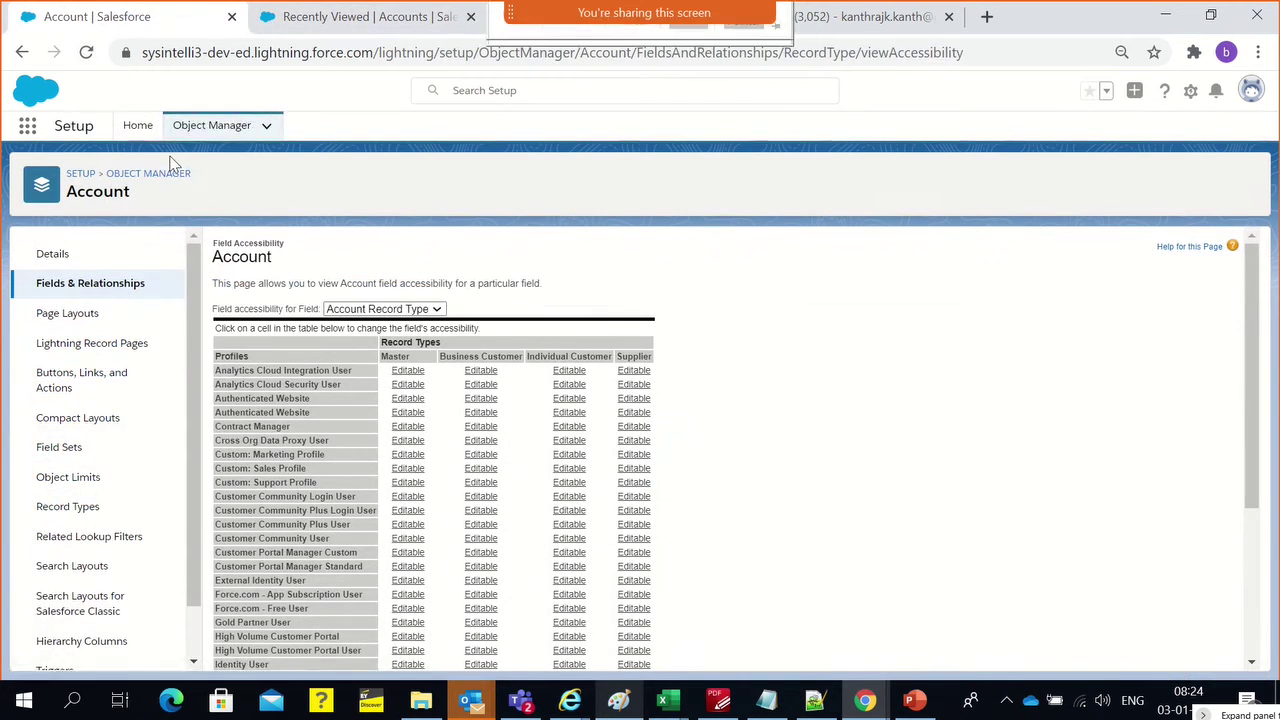
left_click(196, 128)
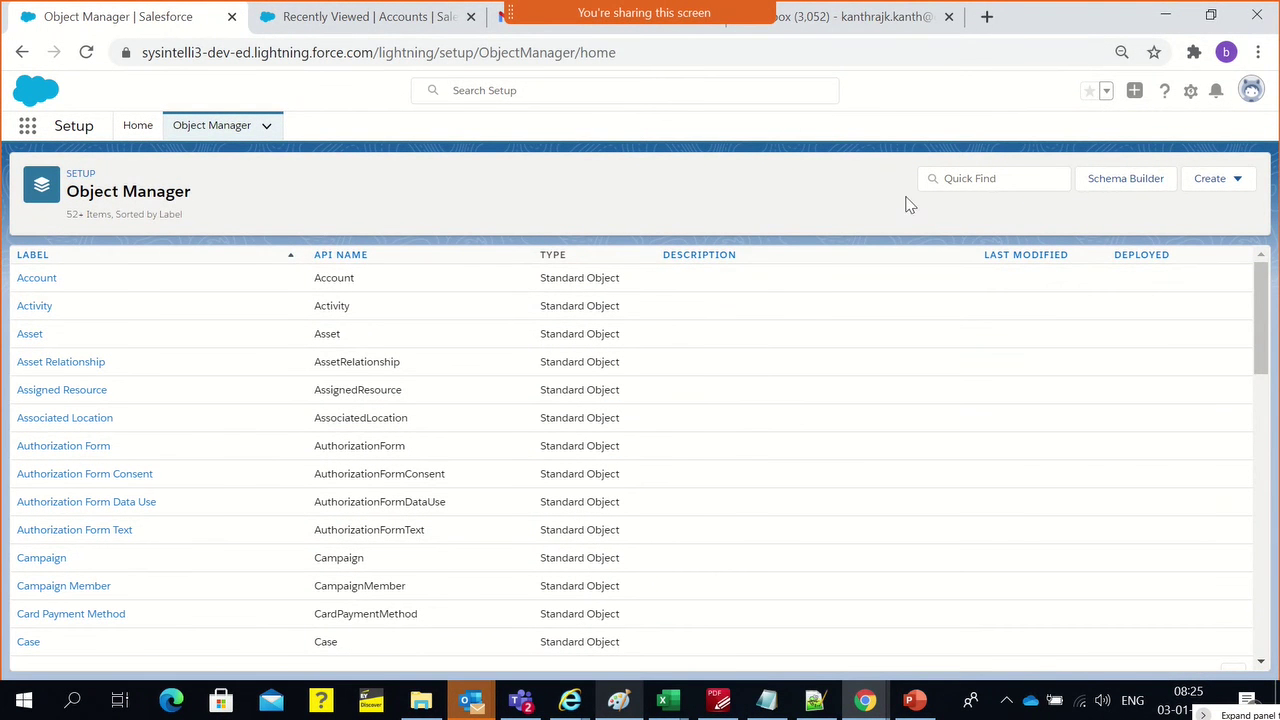
left_click(985, 178)
type("Product")
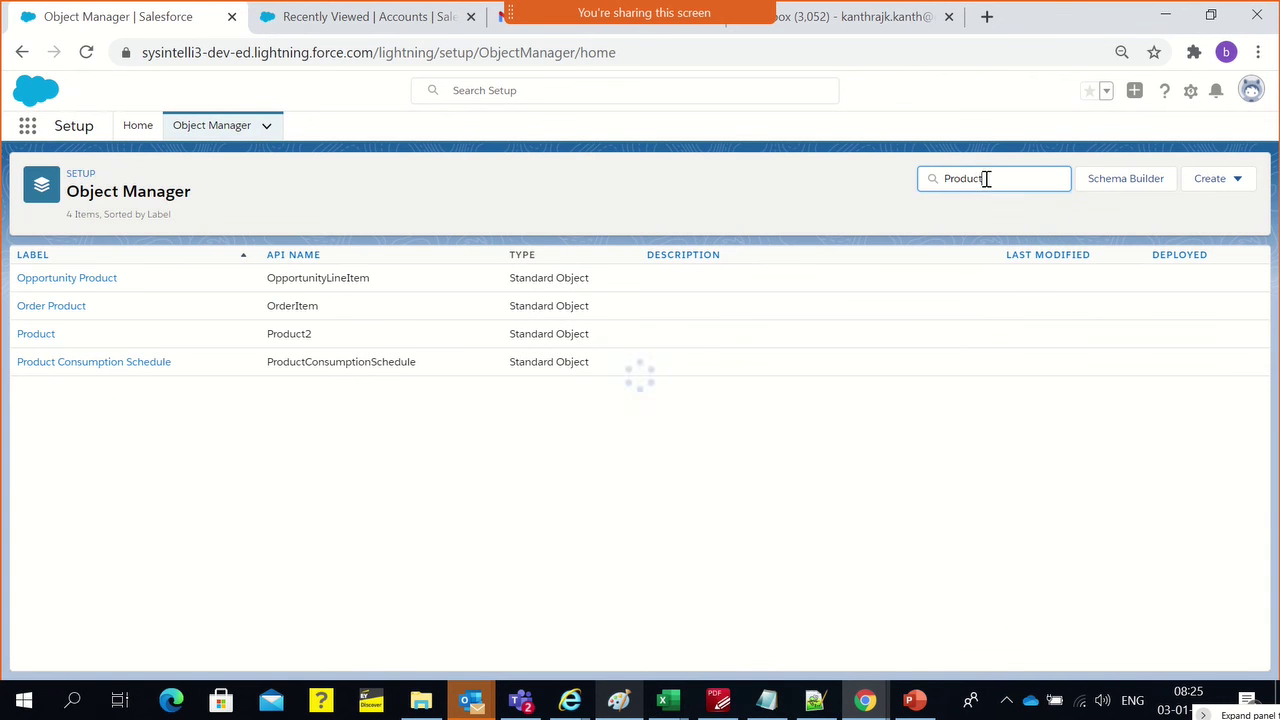
left_click(27, 340)
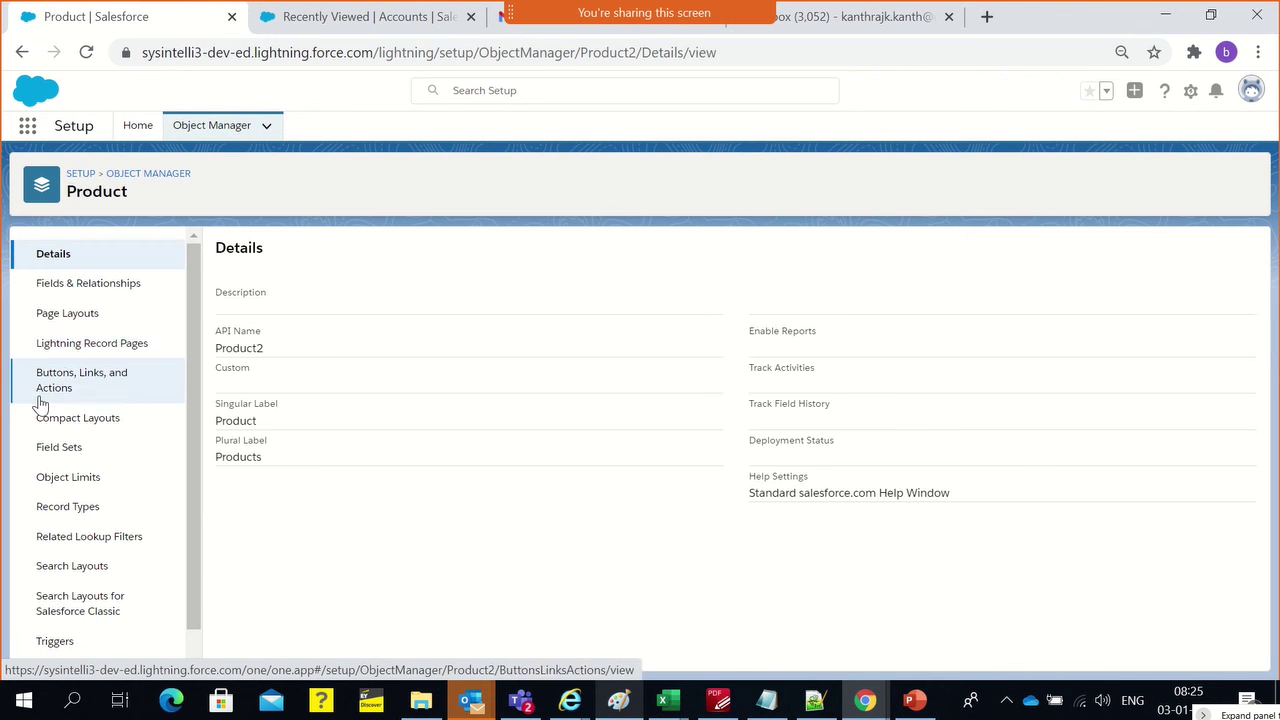
left_click(42, 326)
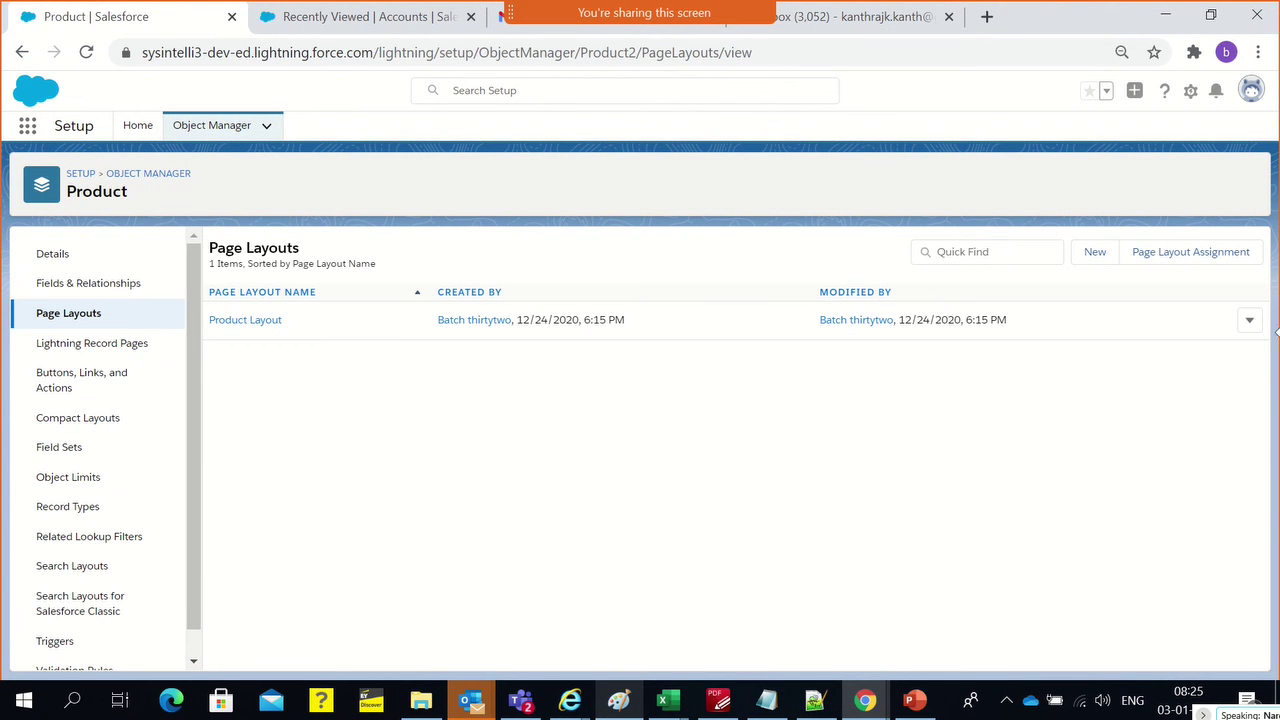
left_click(1249, 322)
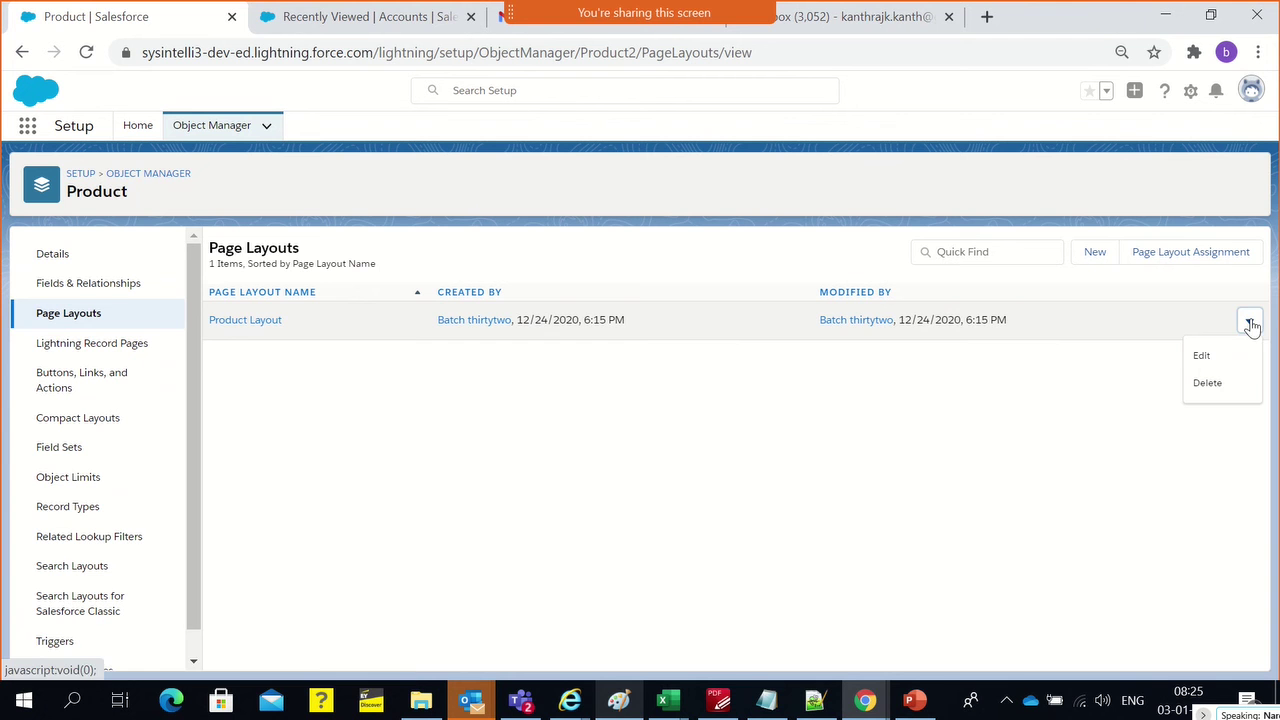
left_click(1199, 357)
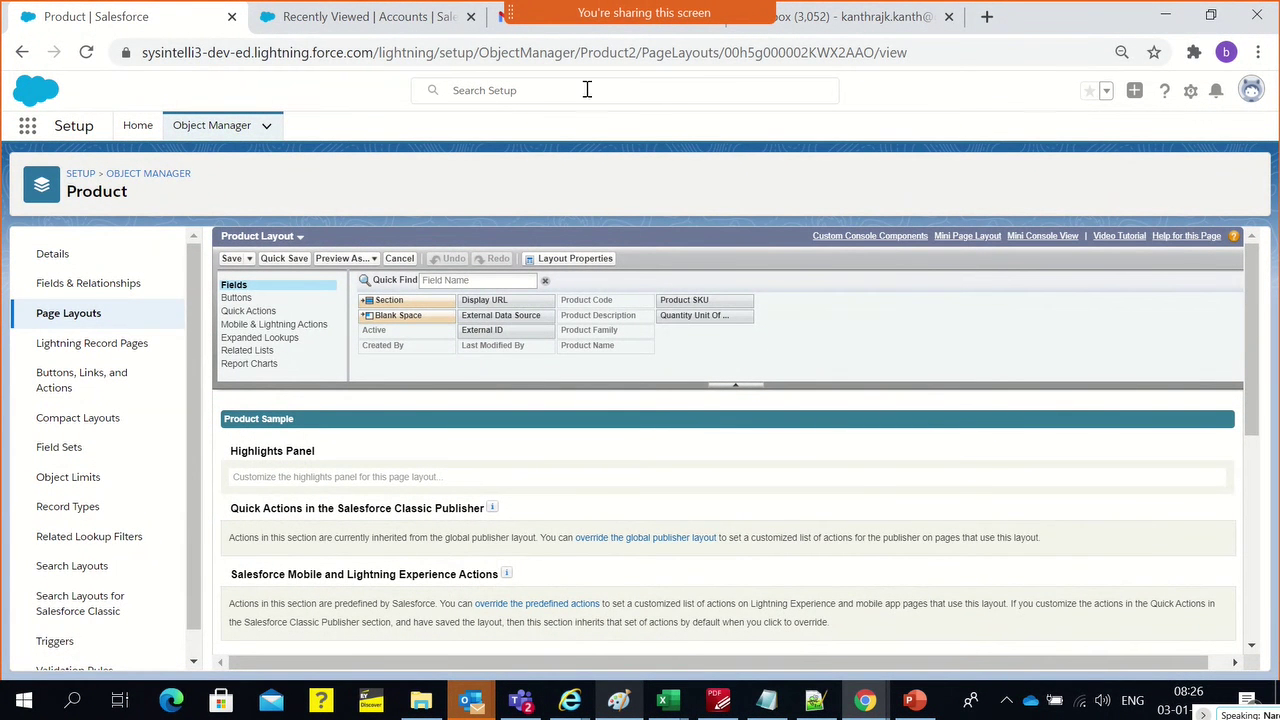
Reload the accounts list, preview then cancel a new account, and switch to the Business Customer view
left_click(430, 17)
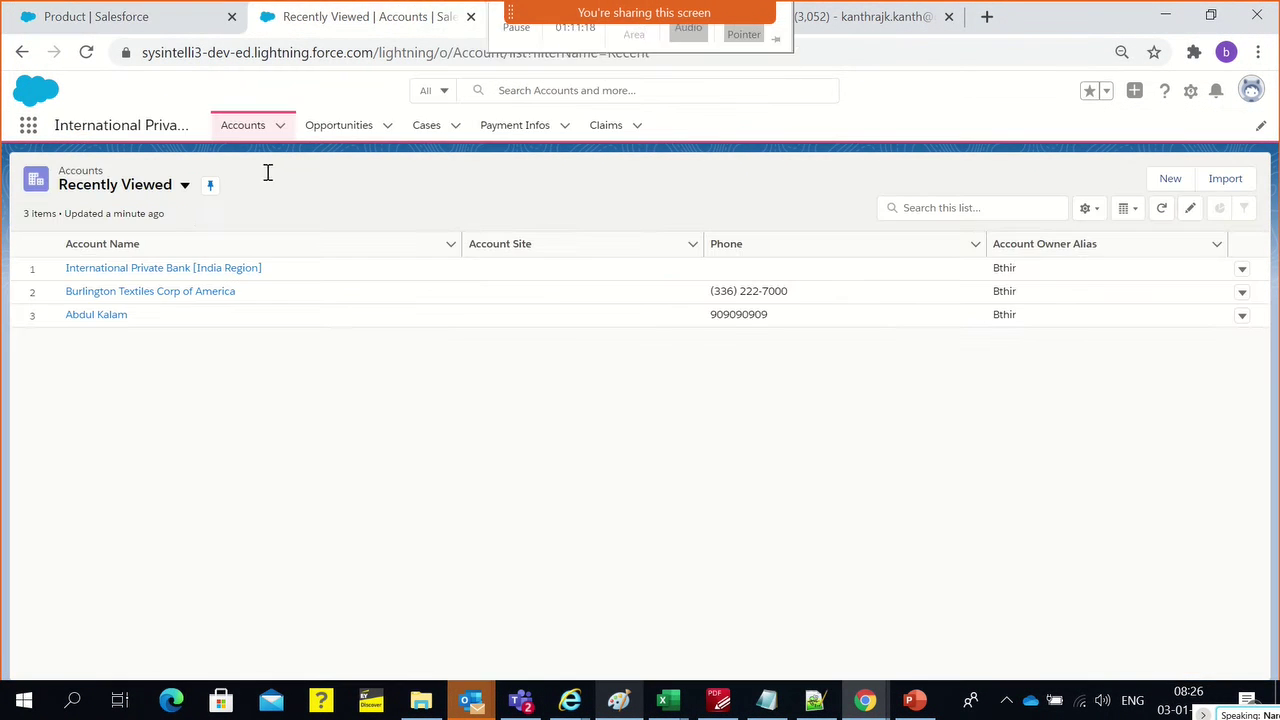
left_click(184, 185)
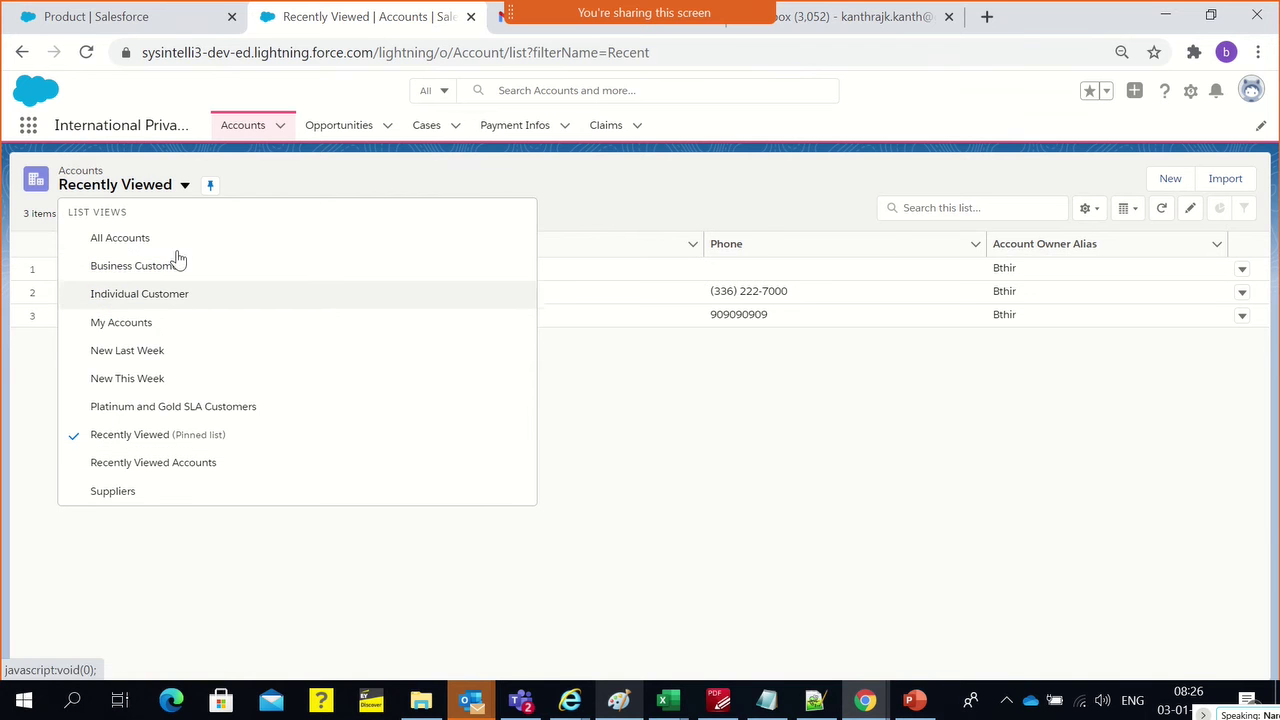
left_click(339, 171)
left_click(247, 131)
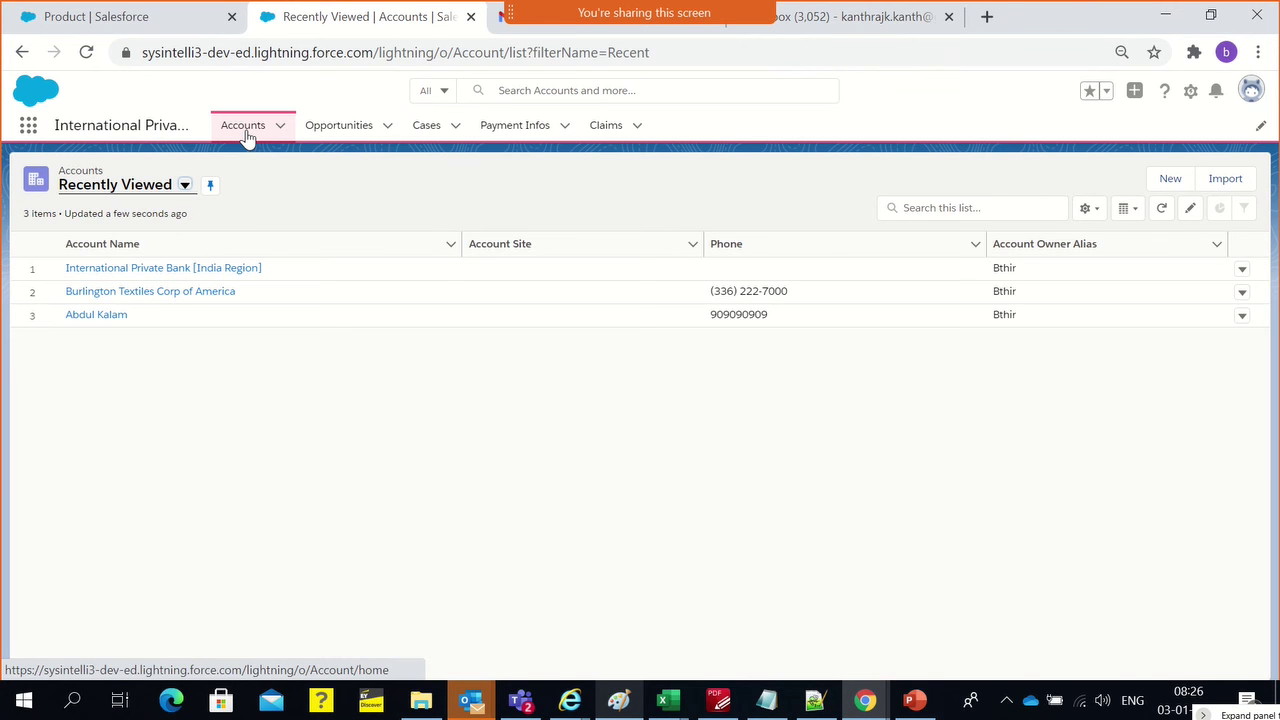
left_click(247, 131)
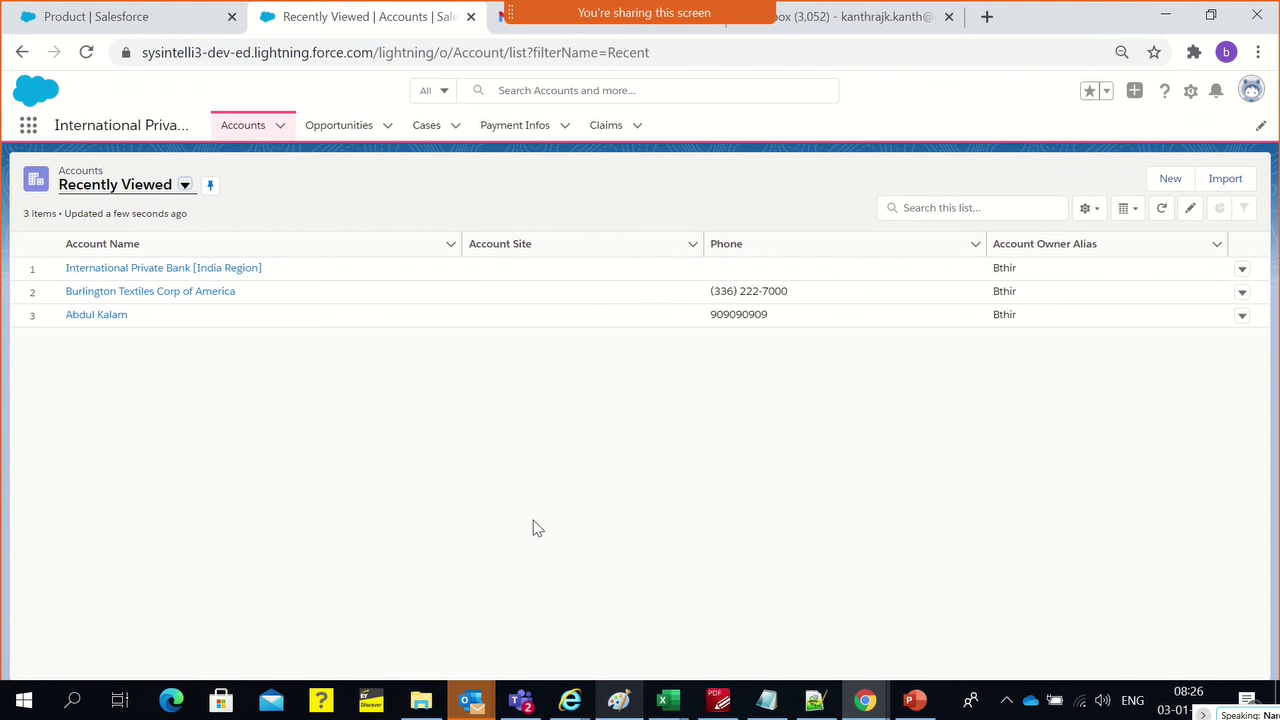
left_click(1171, 184)
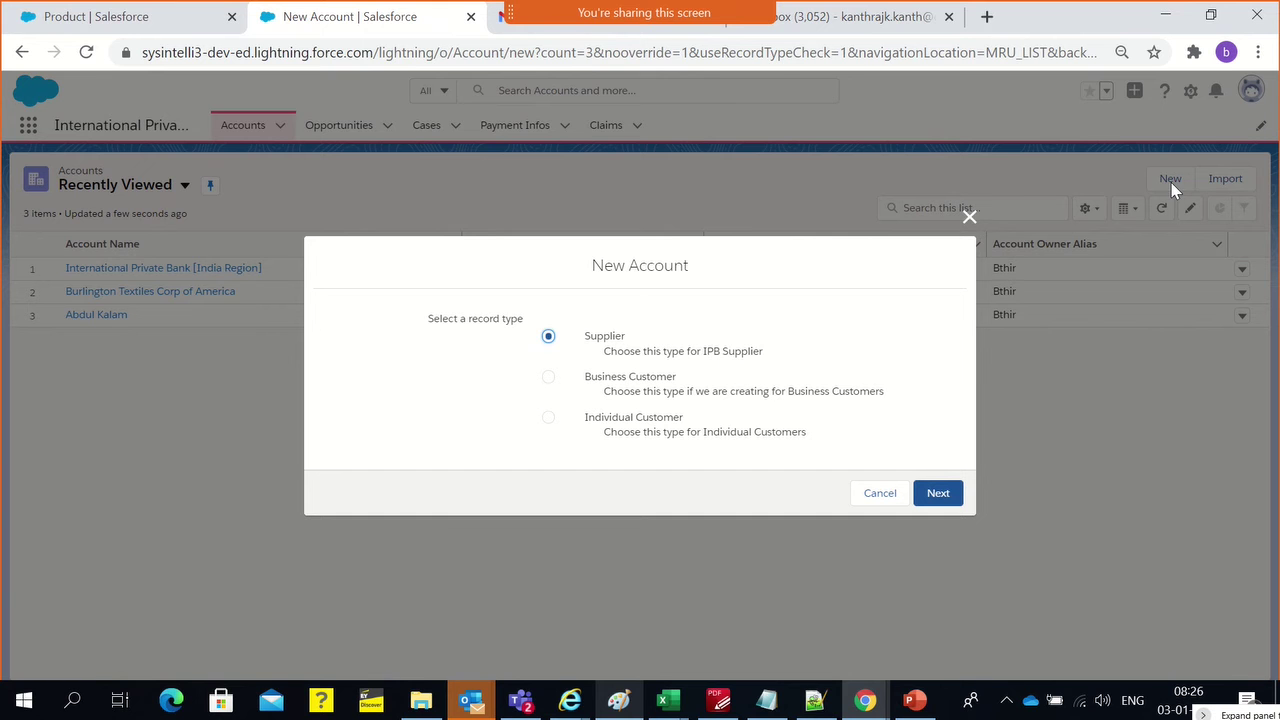
left_click(969, 220)
left_click(185, 185)
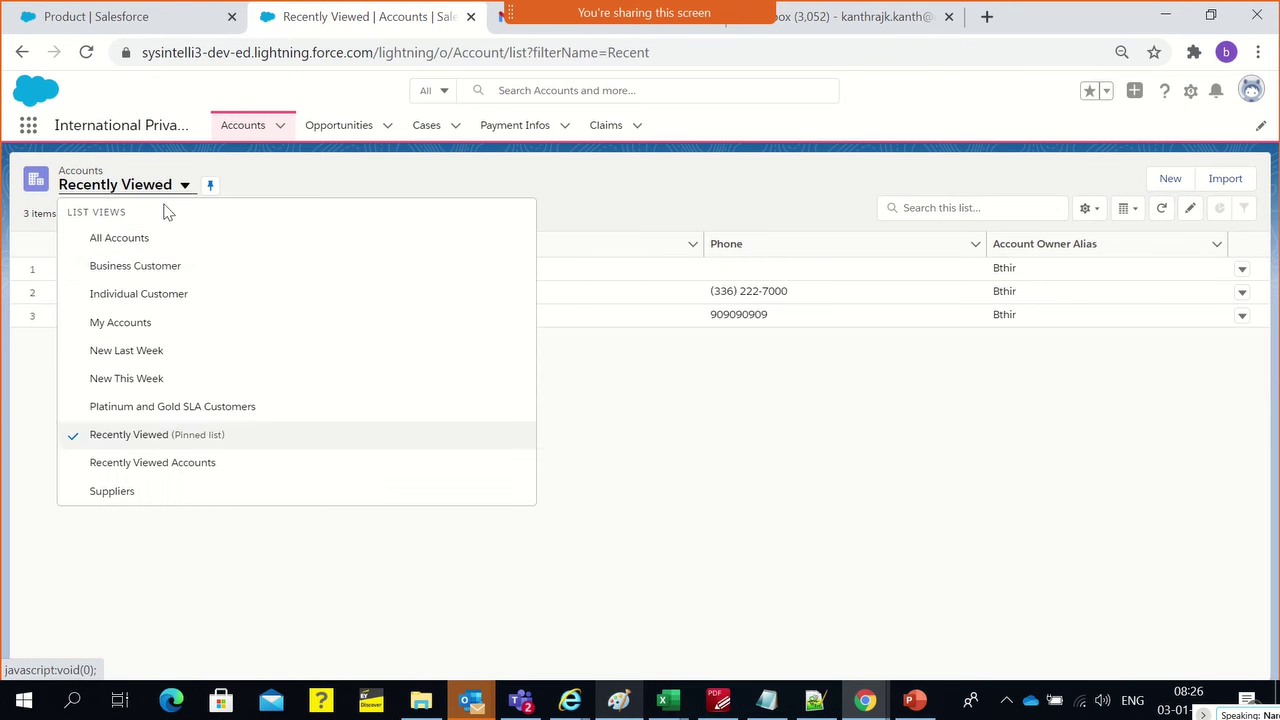
left_click(138, 270)
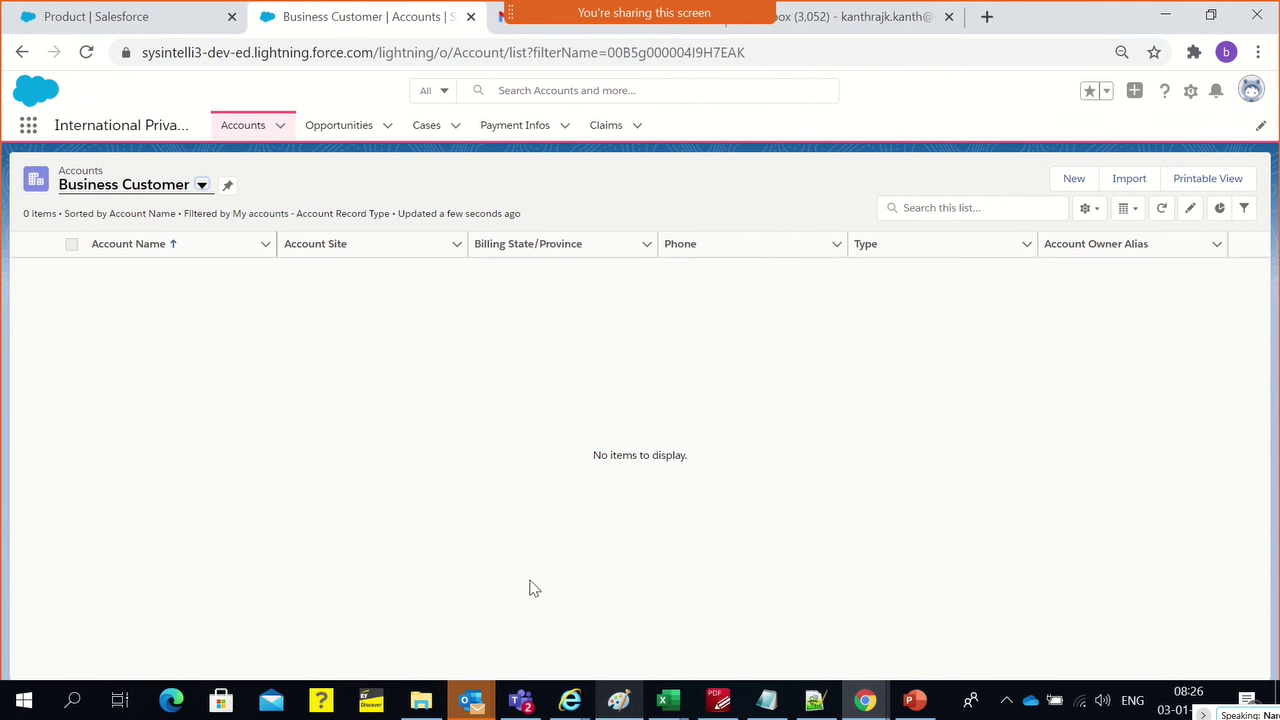
Inspect the Business Customer view's list filters, then switch to All Accounts listing 14 accounts
left_click(82, 190)
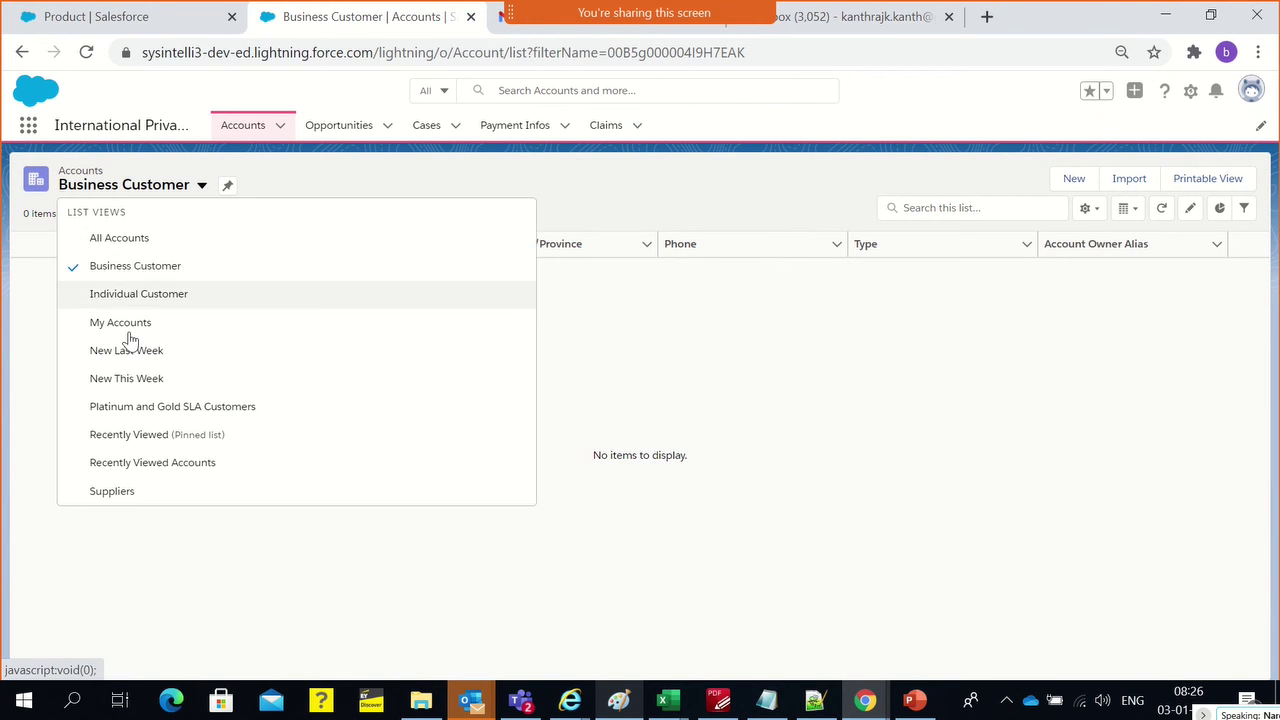
left_click(126, 270)
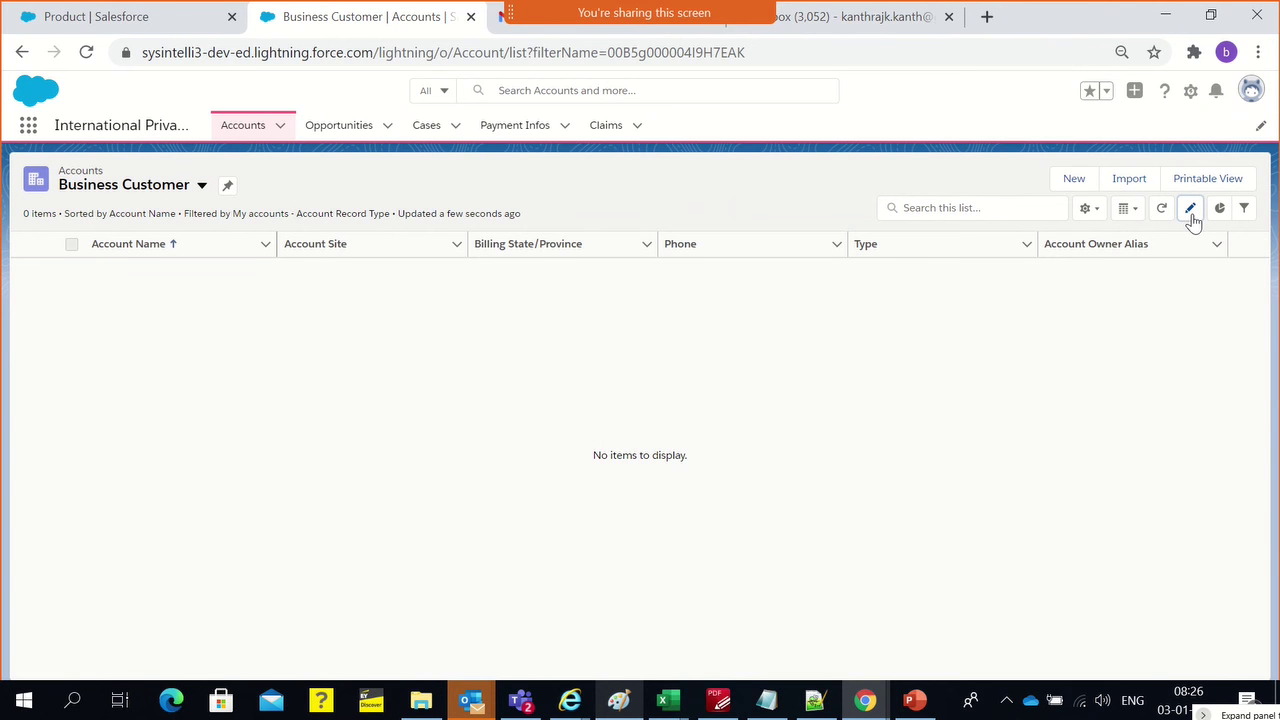
left_click(1088, 212)
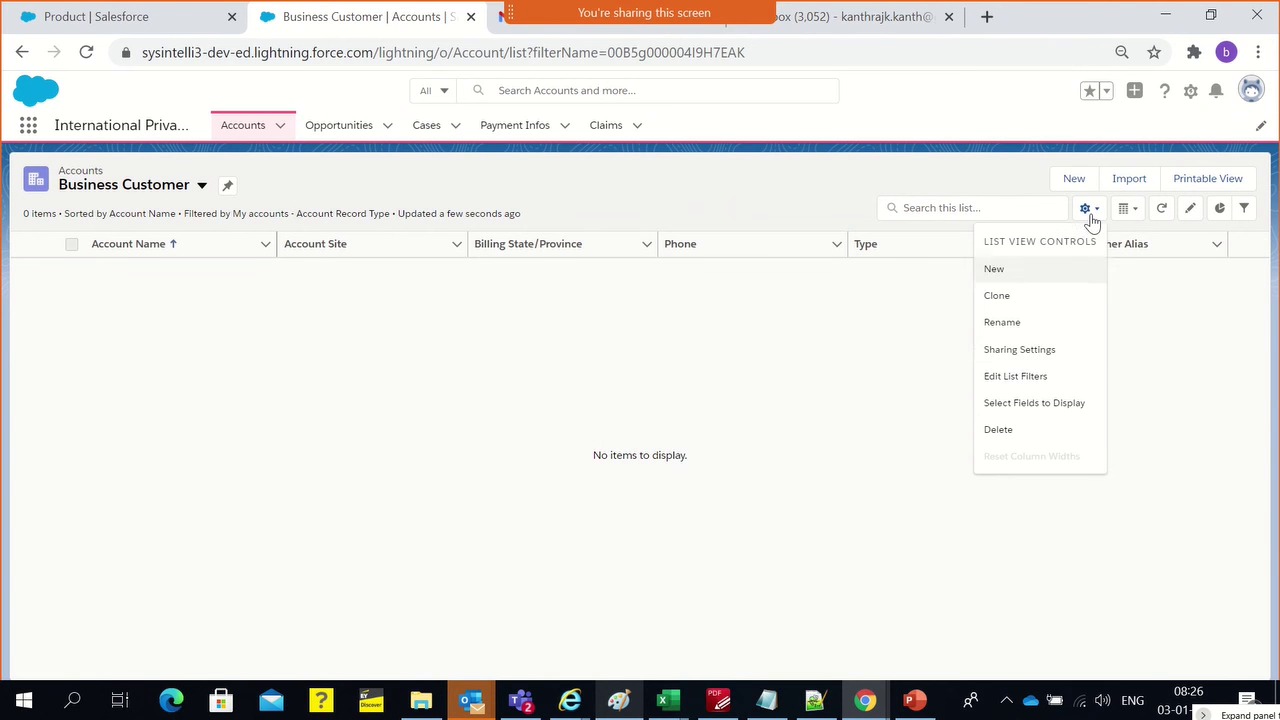
left_click(1028, 377)
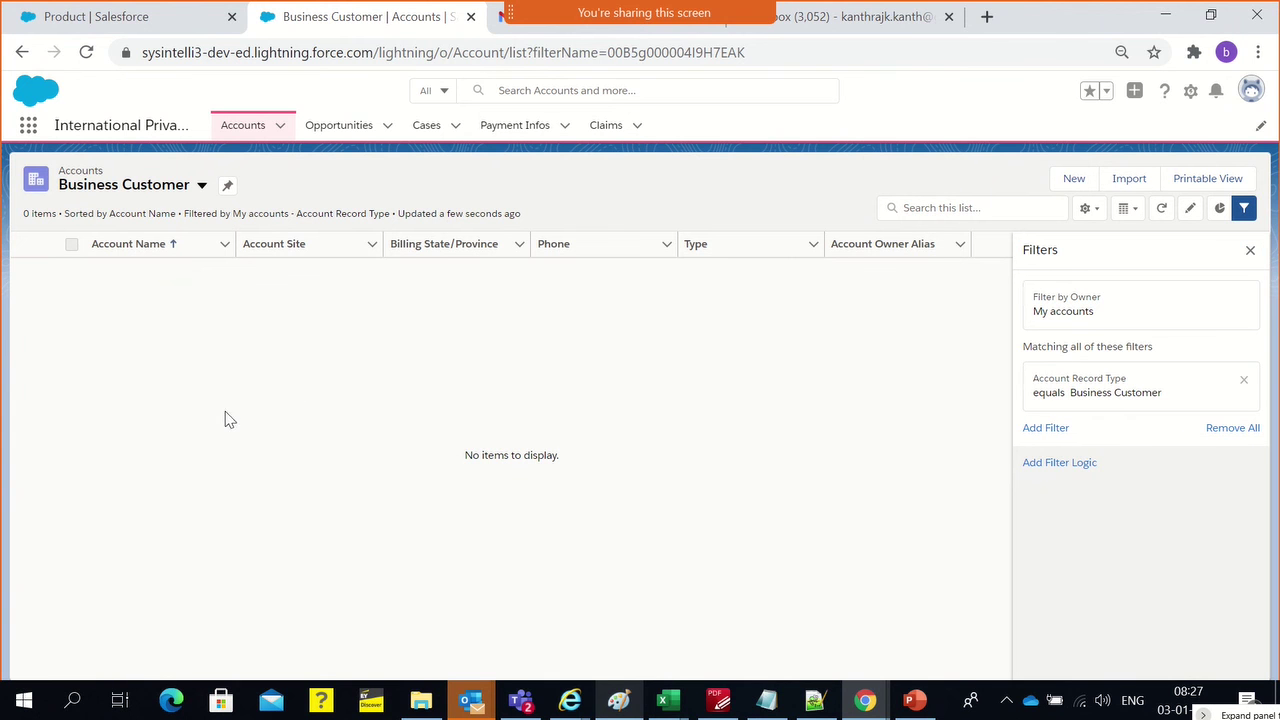
left_click(125, 190)
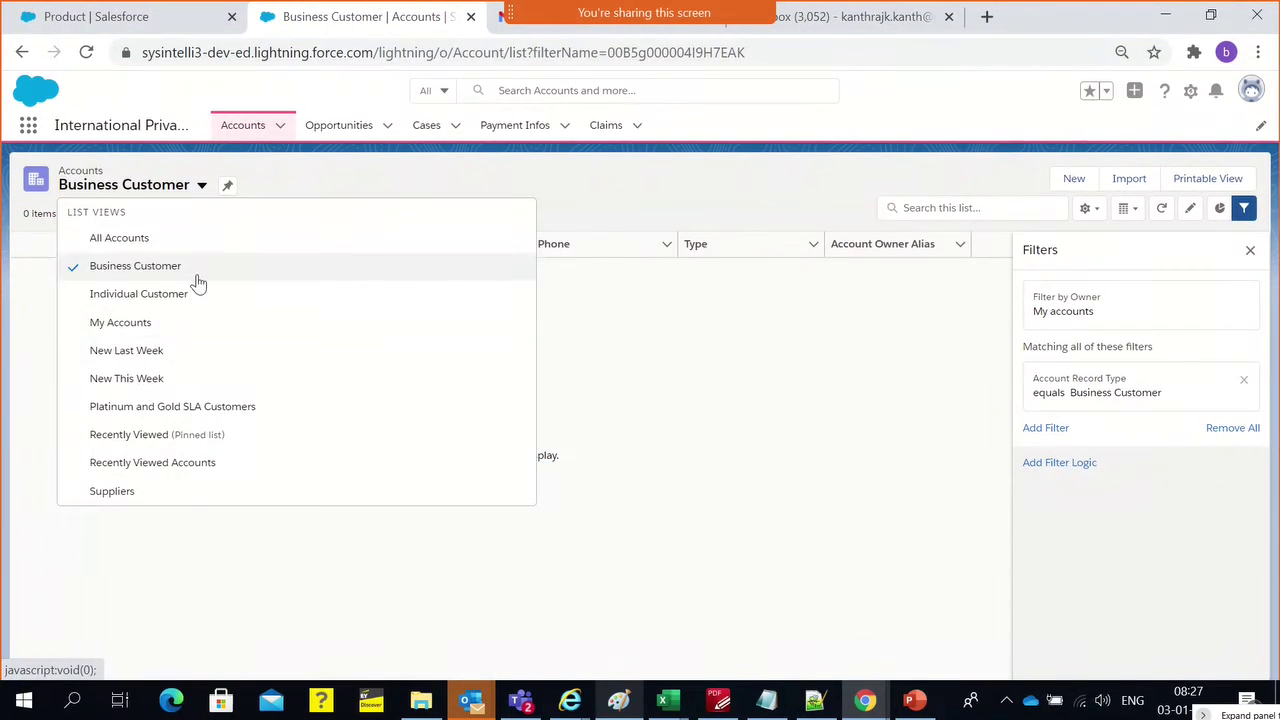
left_click(135, 240)
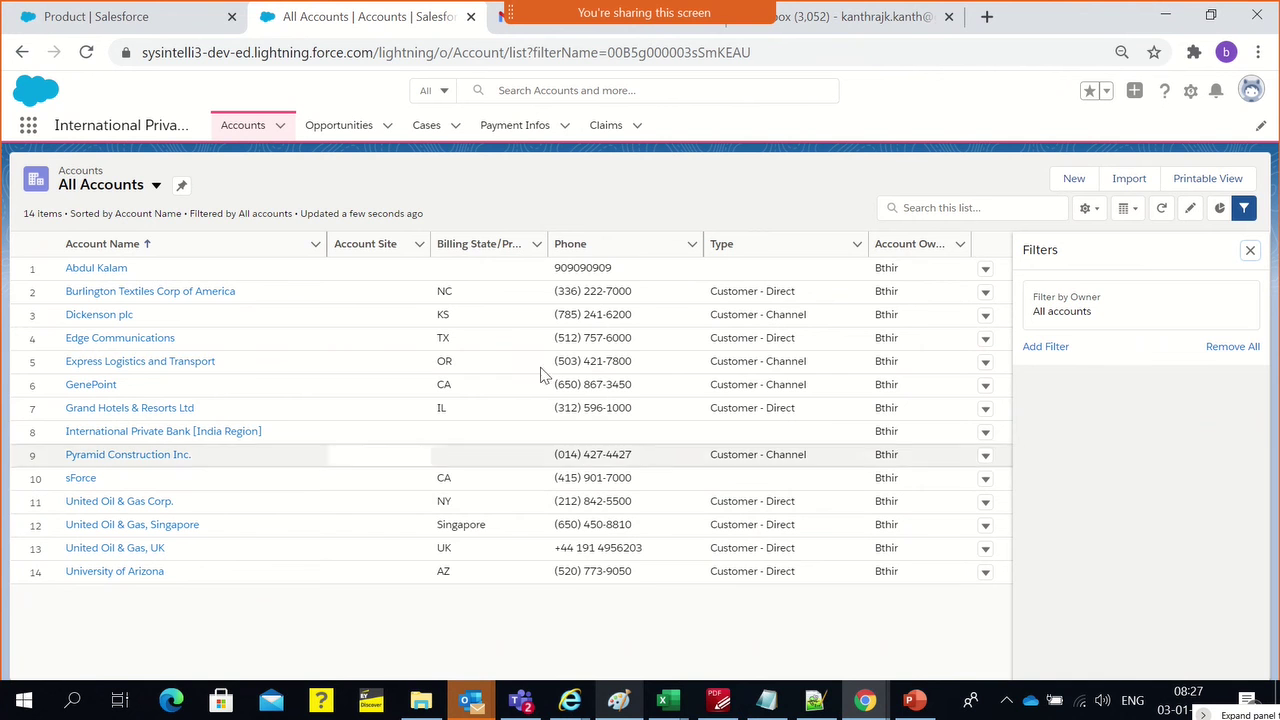
Switch the accounts list view from All Accounts to Individual Customer
left_click(154, 190)
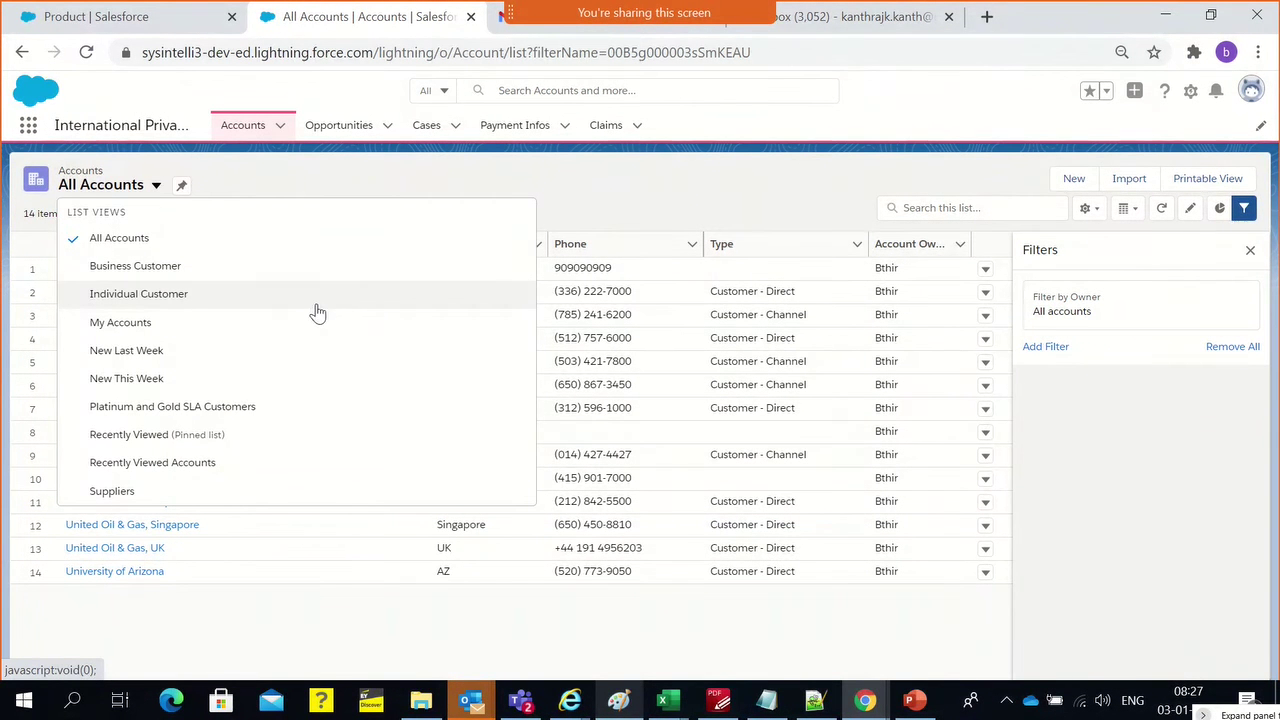
left_click(210, 310)
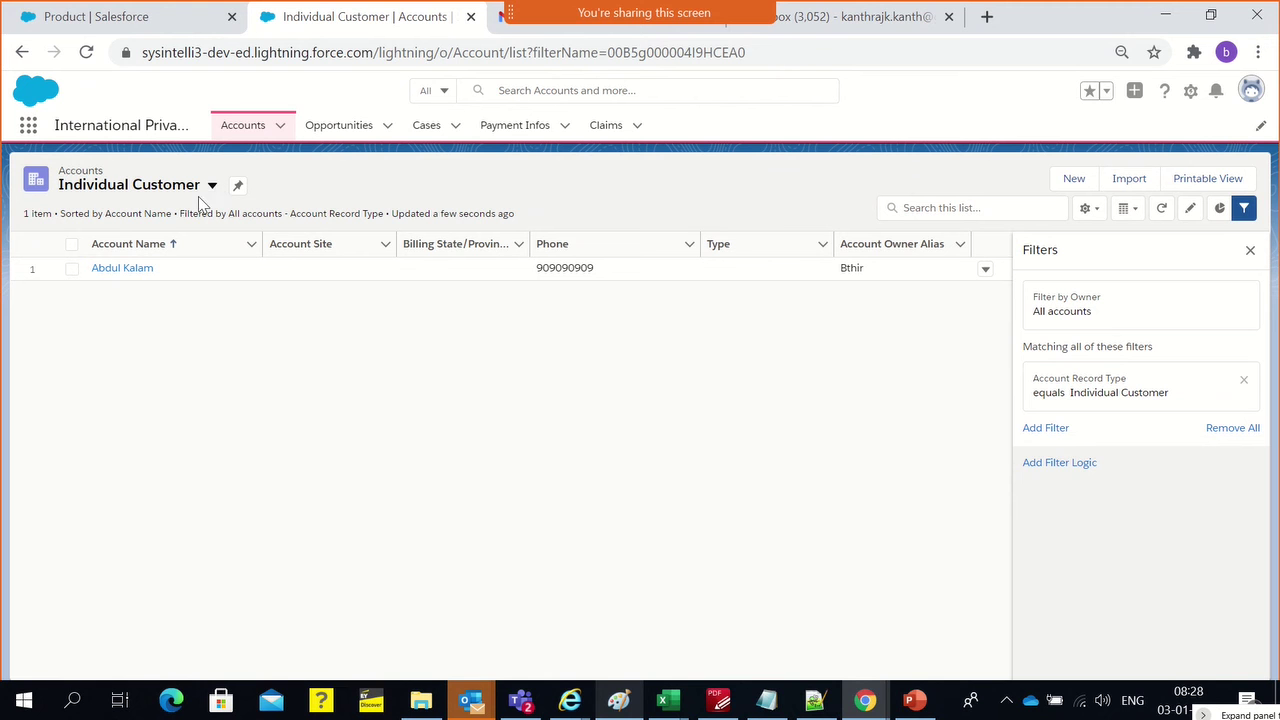
Discard a clone of the Individual Customer view visible to all users, returning to the Product Layout editor
left_click(1088, 209)
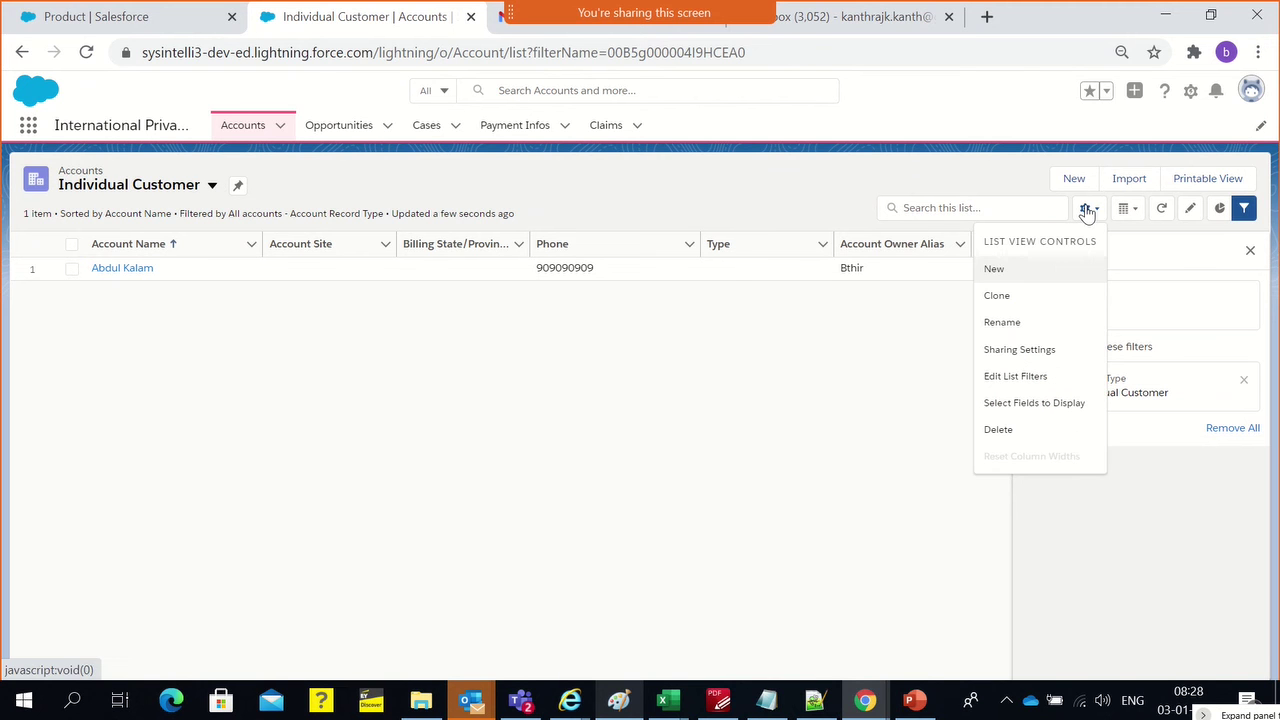
left_click(1029, 301)
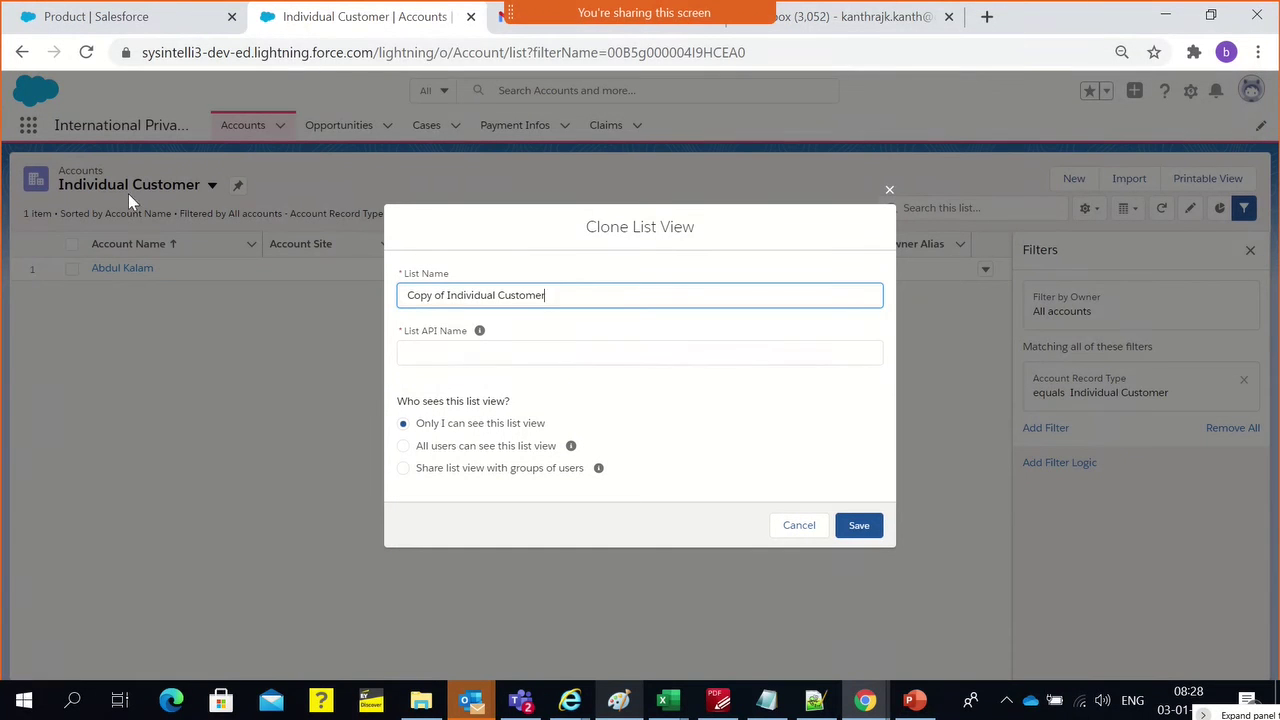
left_click(495, 451)
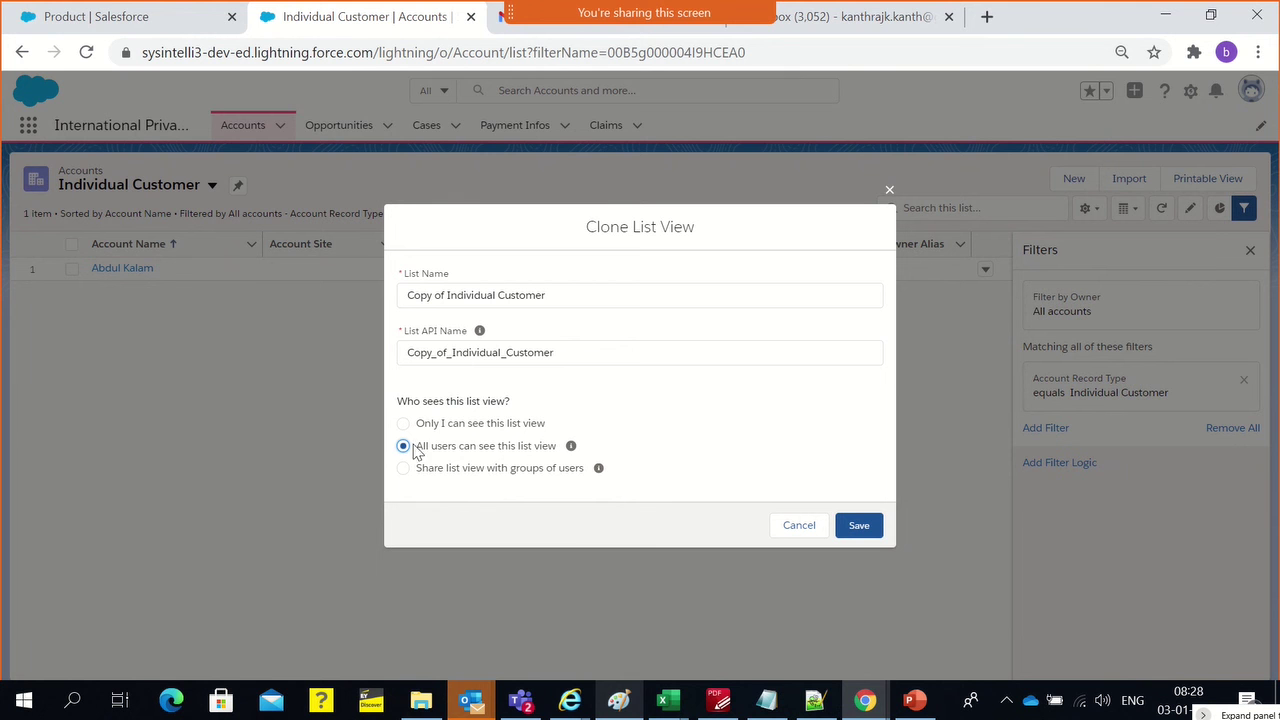
left_click(656, 425)
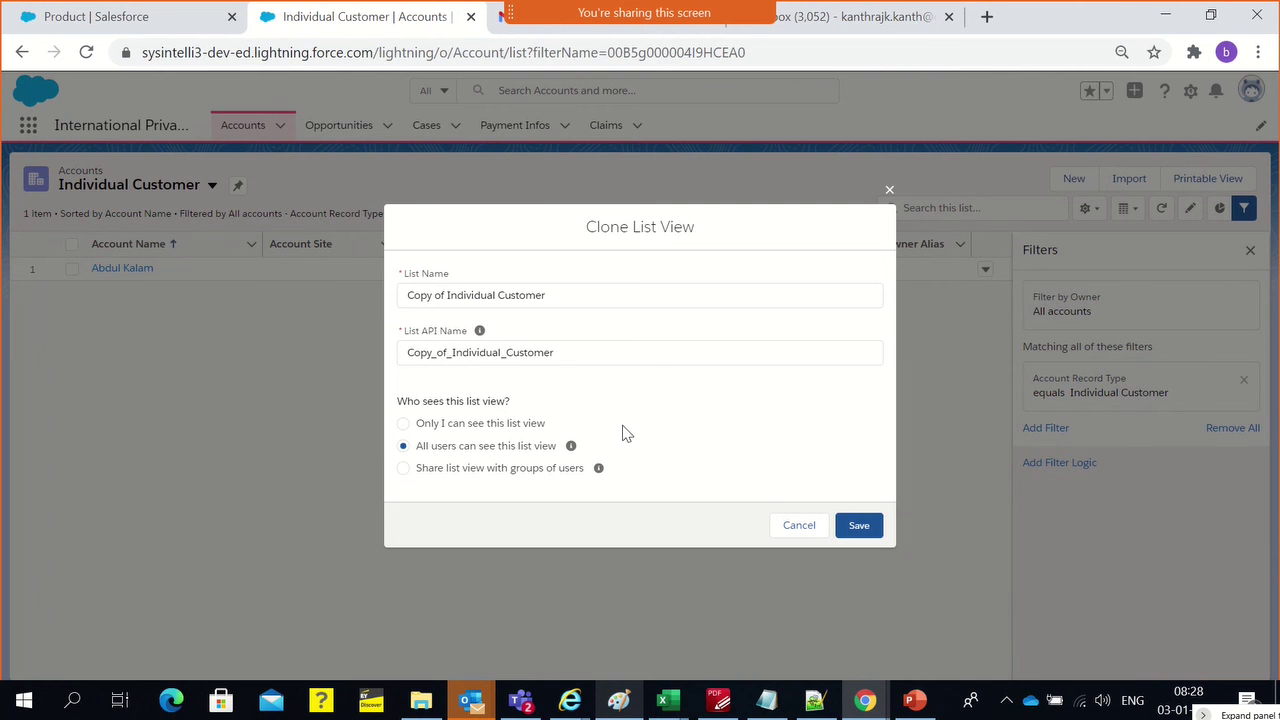
left_click(889, 190)
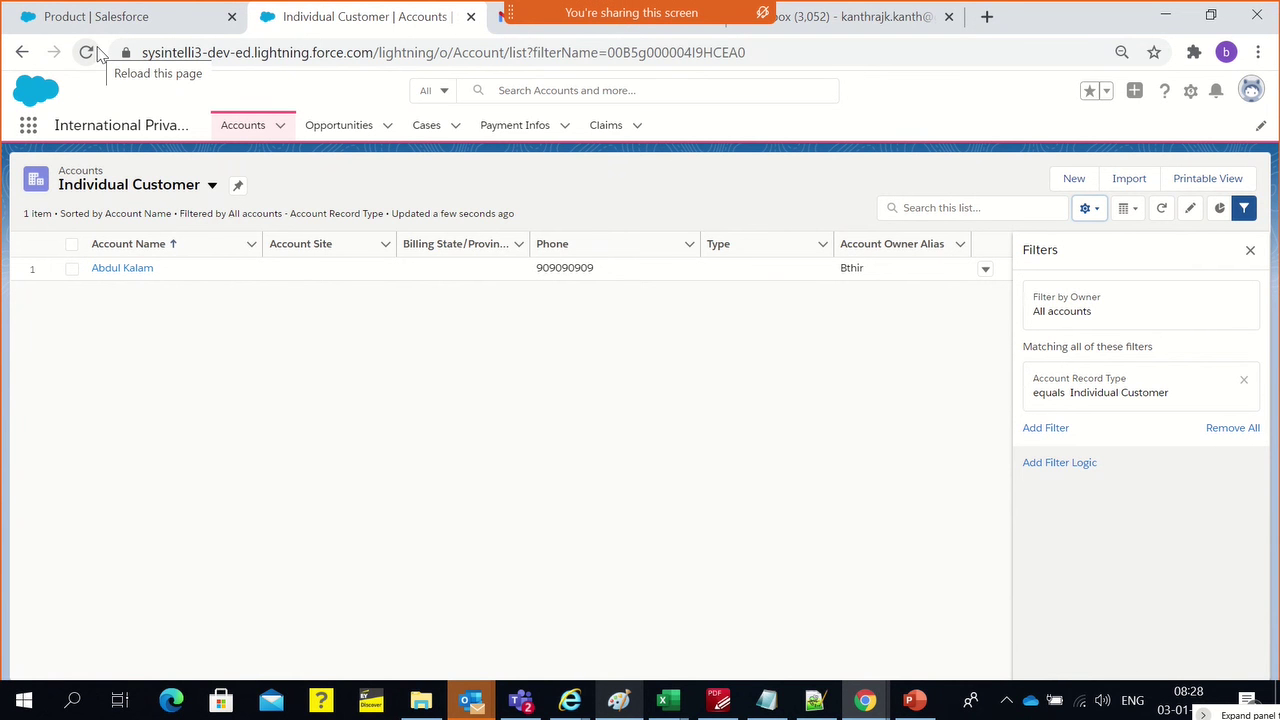
left_click(100, 16)
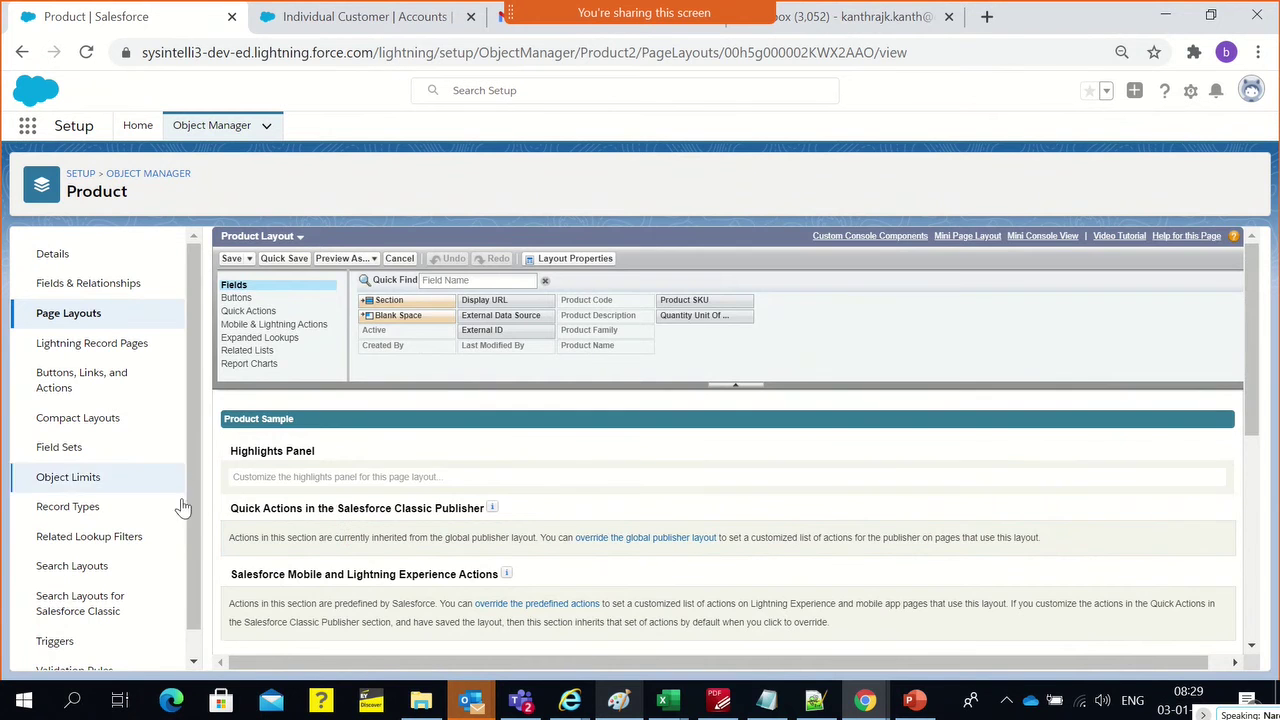
scroll(295, 523, "down", 1)
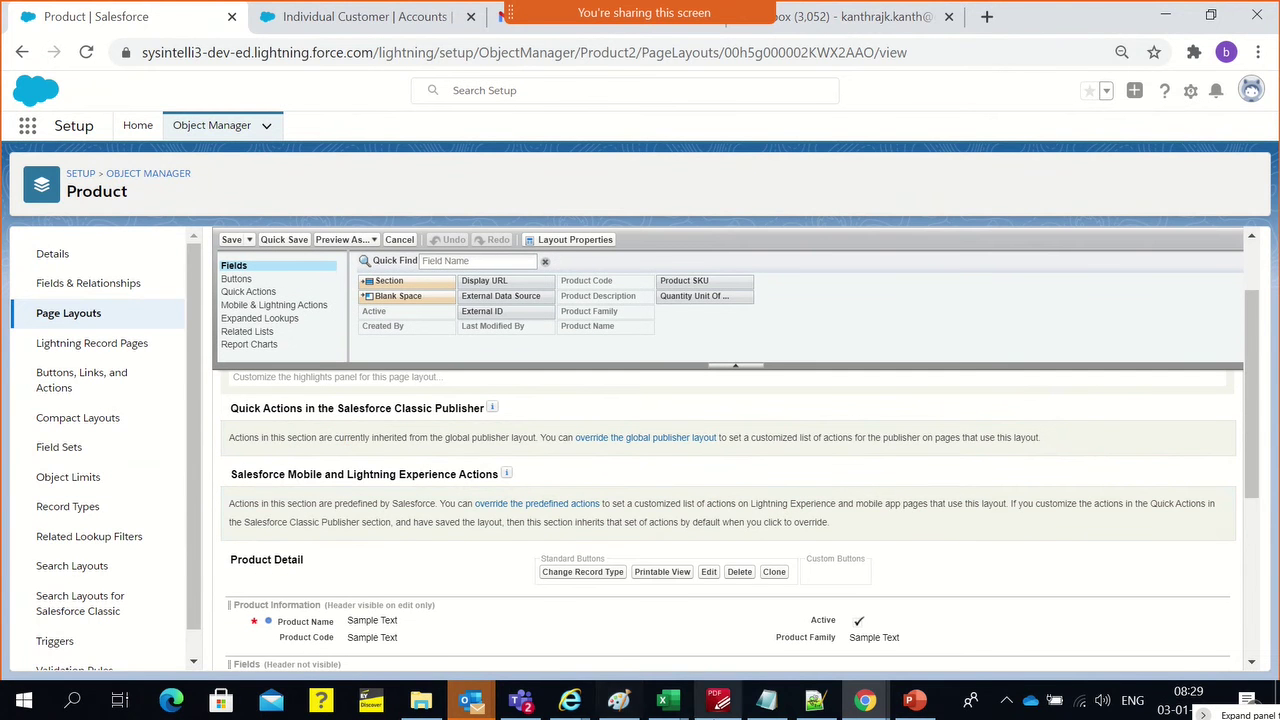
left_click(618, 700)
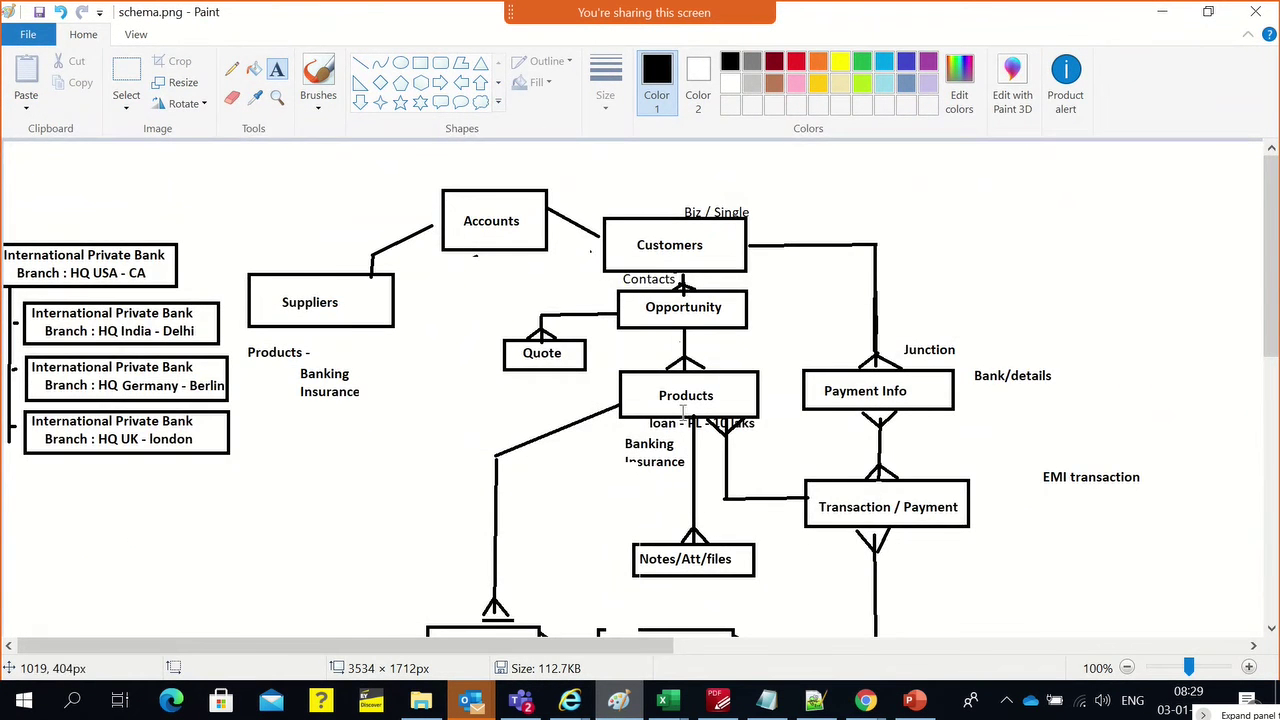
scroll(640, 350, "down", 3)
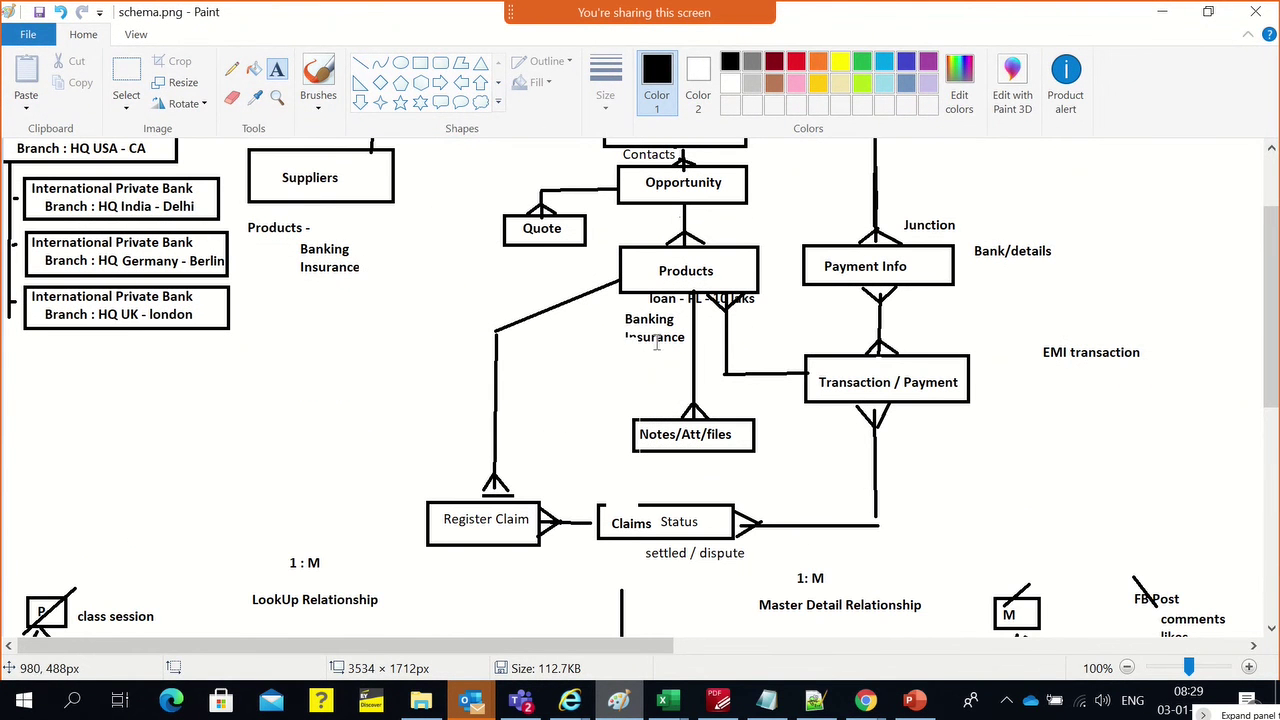
scroll(753, 447, "up", 3)
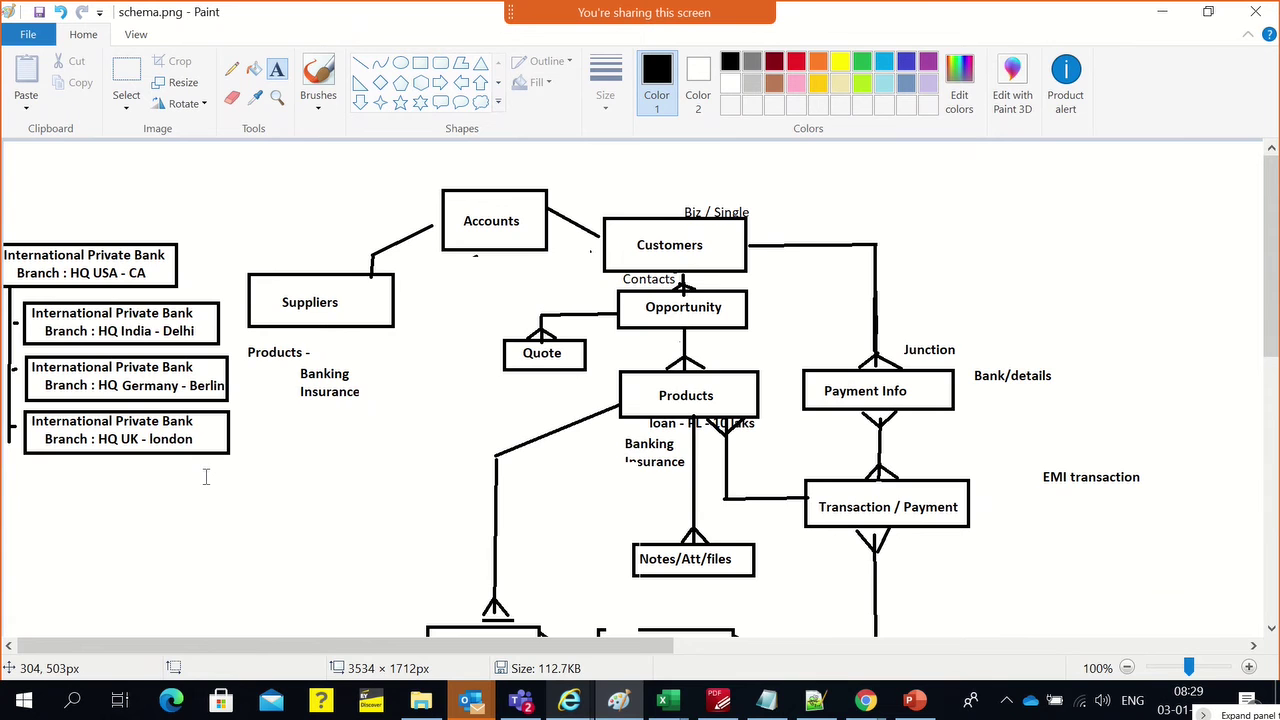
key("alt+Tab")
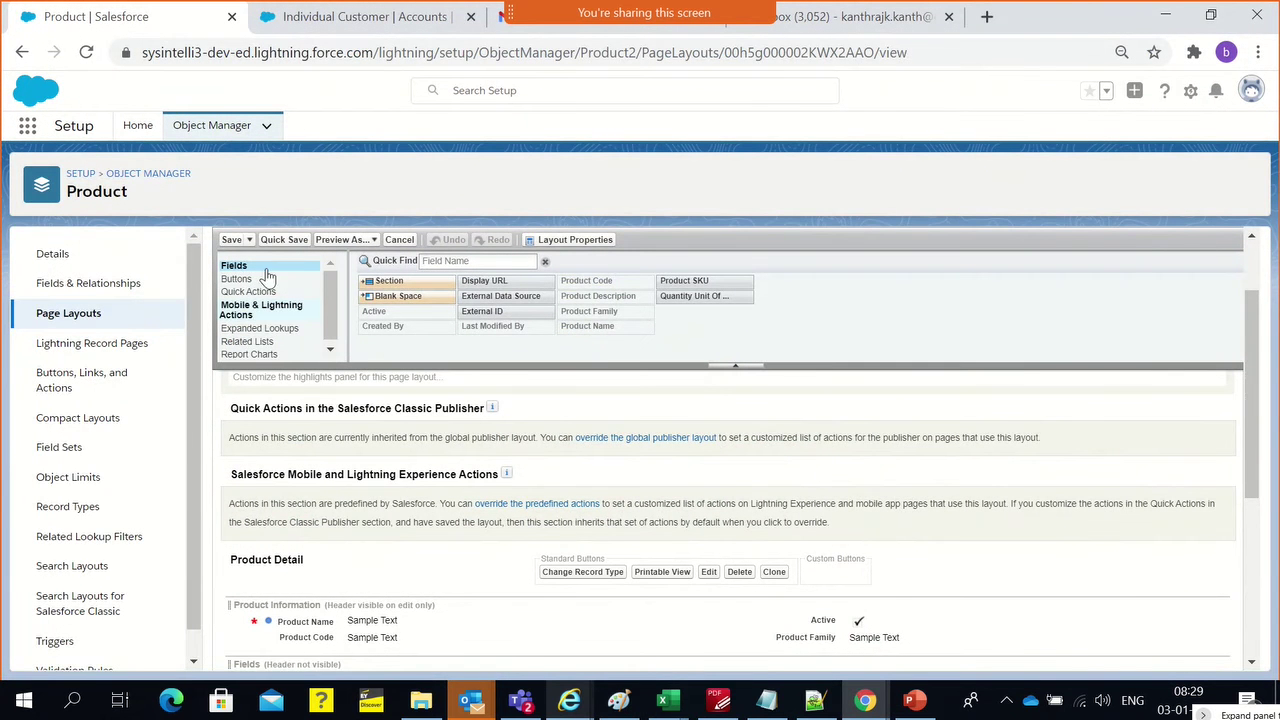
Rename Product Layout to 'Banking Product Layout' in Layout Properties and save the layout
left_click(84, 322)
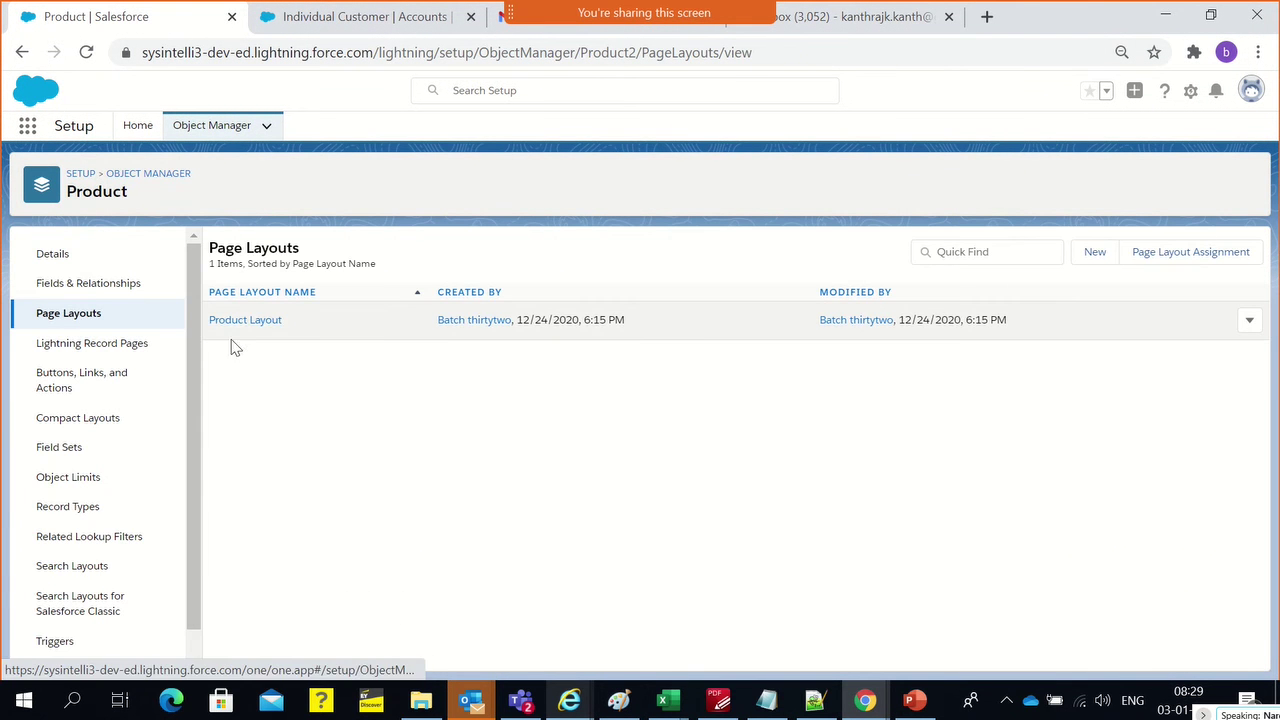
left_click(1249, 321)
left_click(1195, 364)
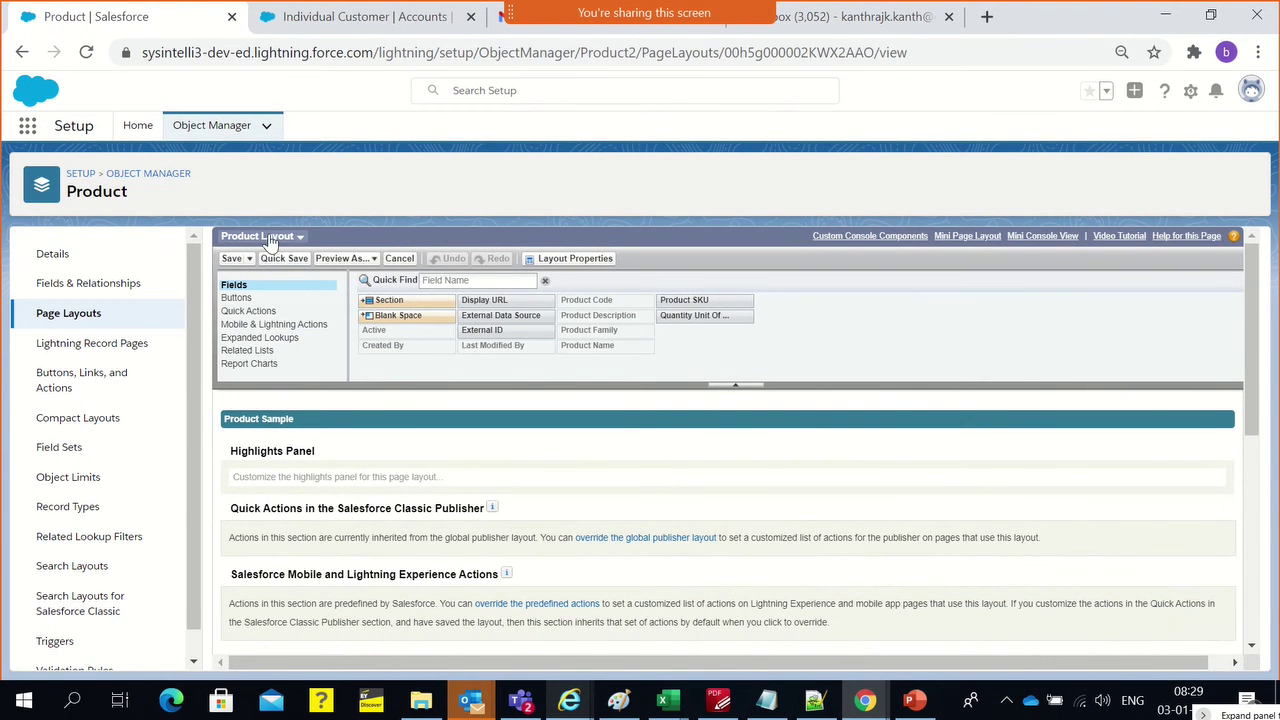
left_click(580, 258)
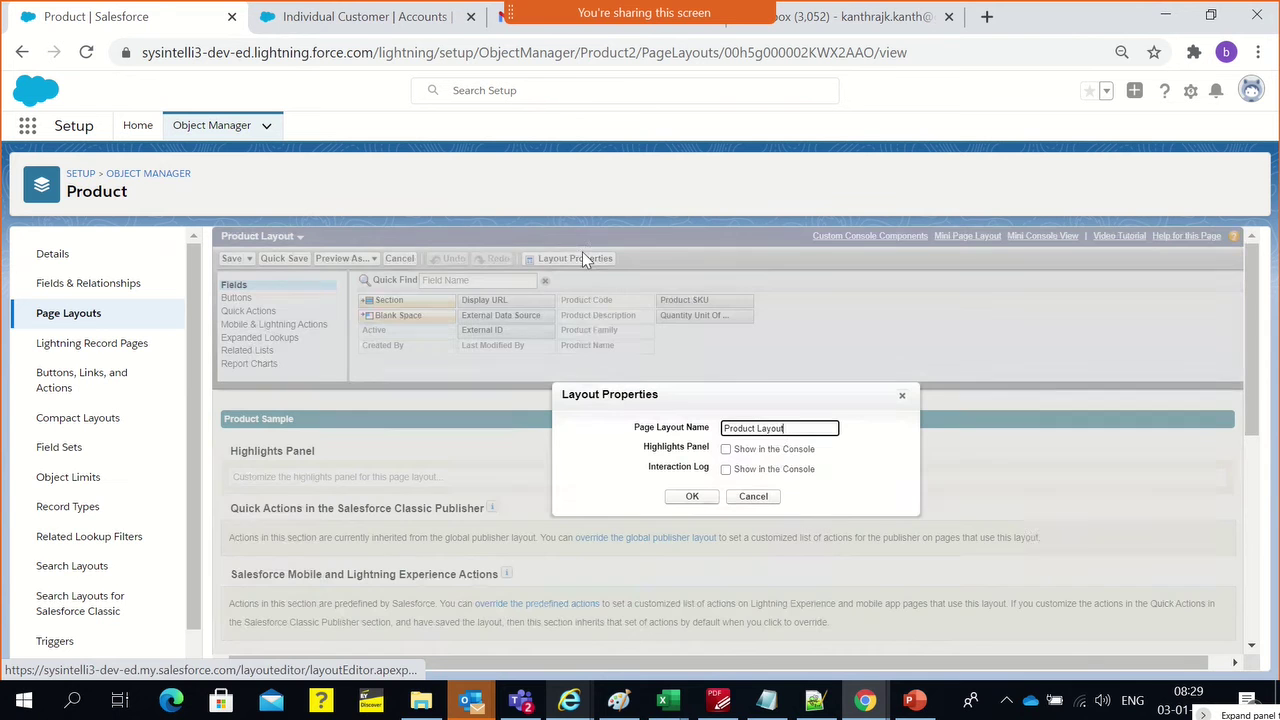
double_click(741, 427)
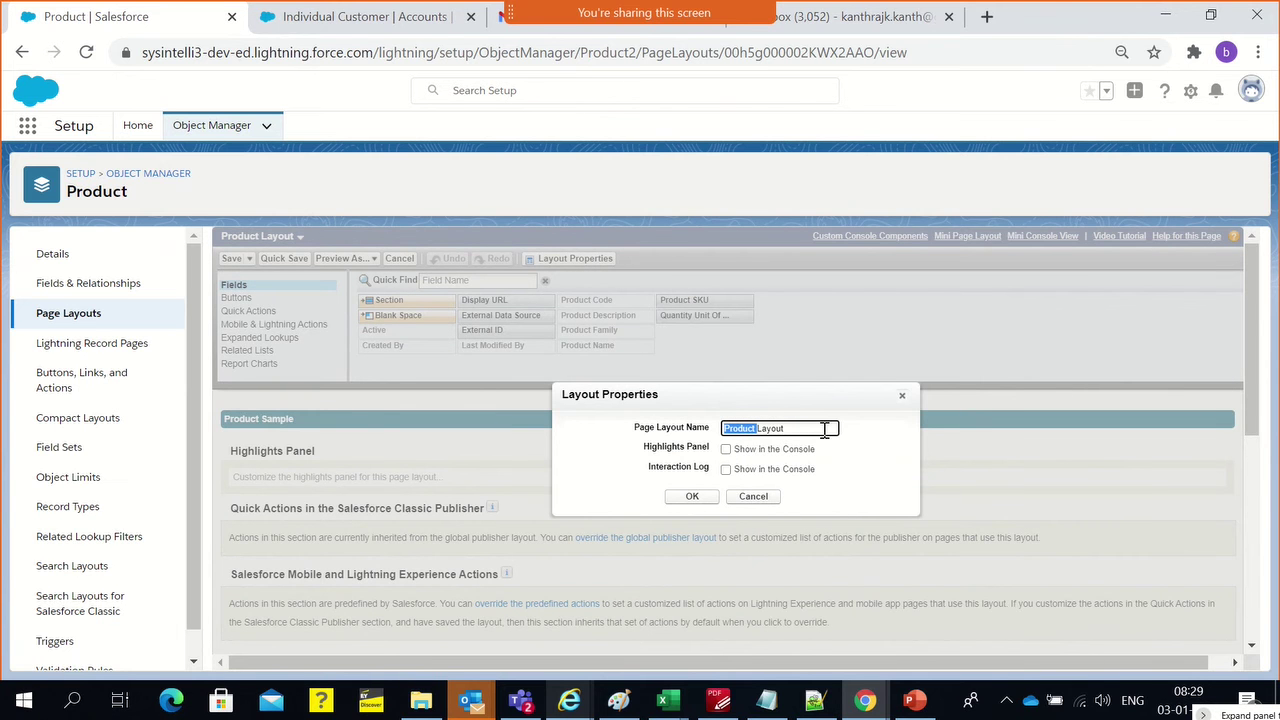
key("BackSpace")
type("Bar")
left_click(688, 500)
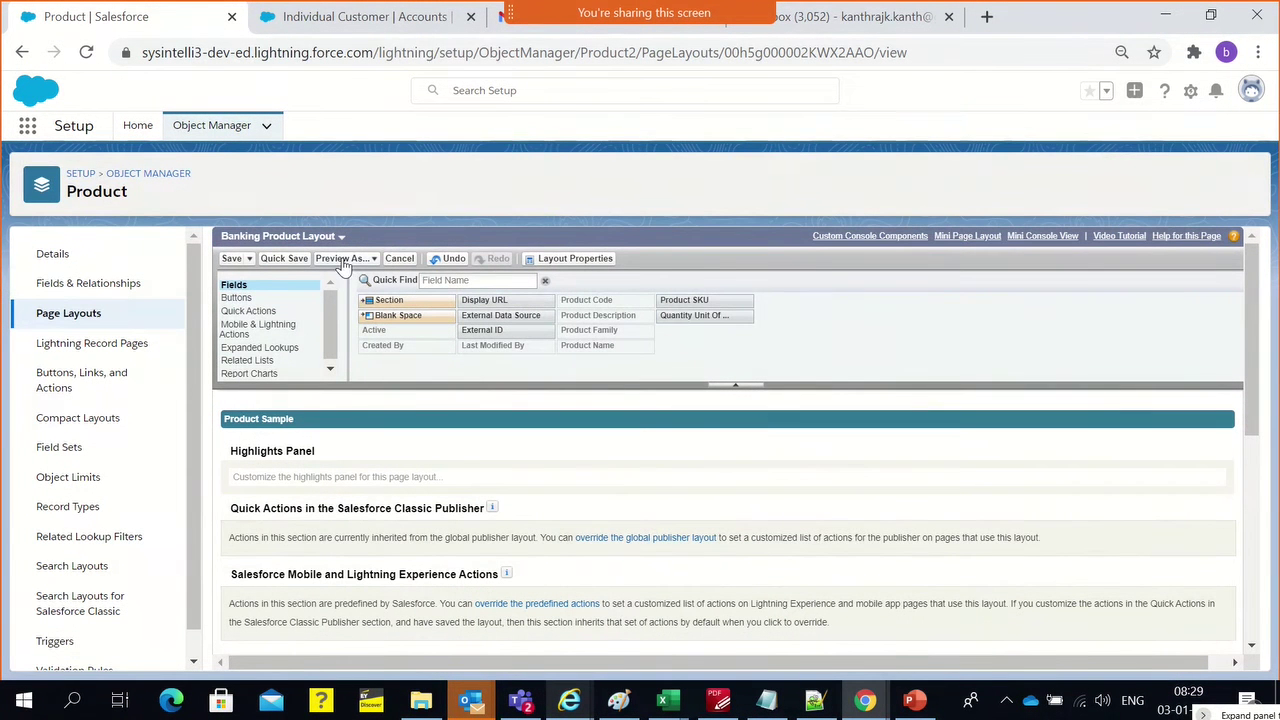
left_click(234, 261)
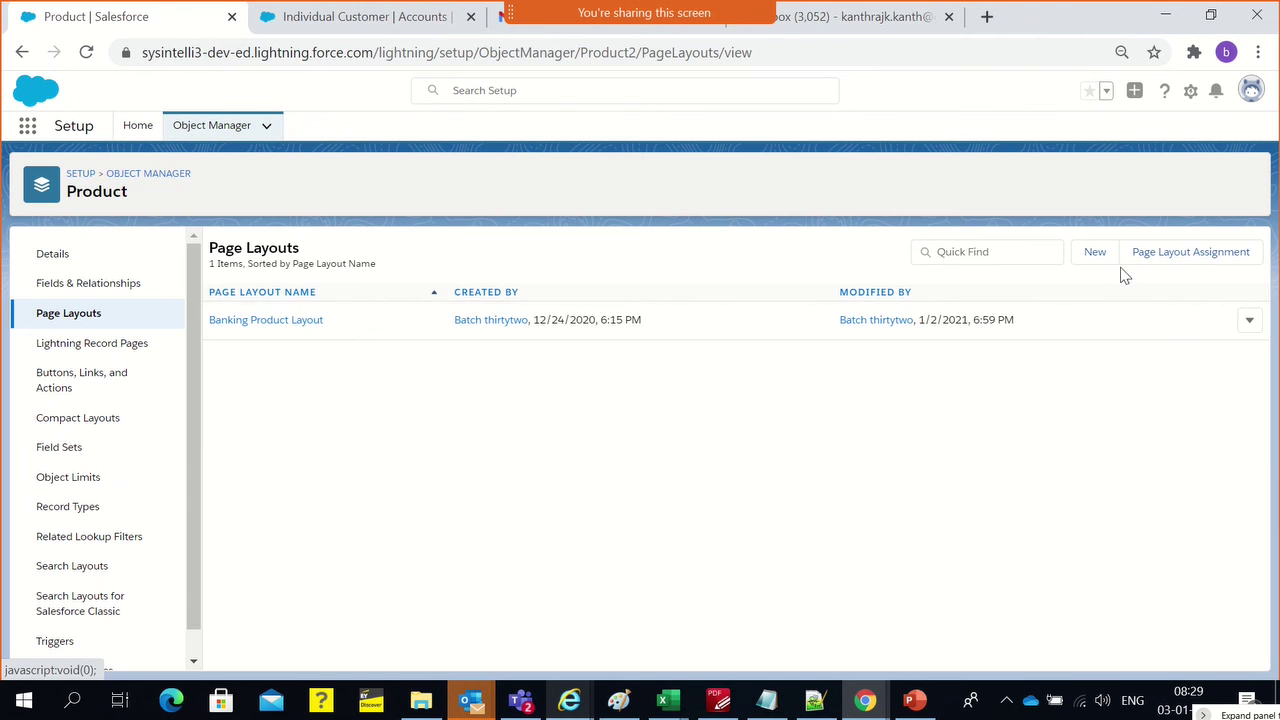
Create 'Insurance Product Layout' based on Banking Product Layout and save it in the layout editor
left_click(1094, 256)
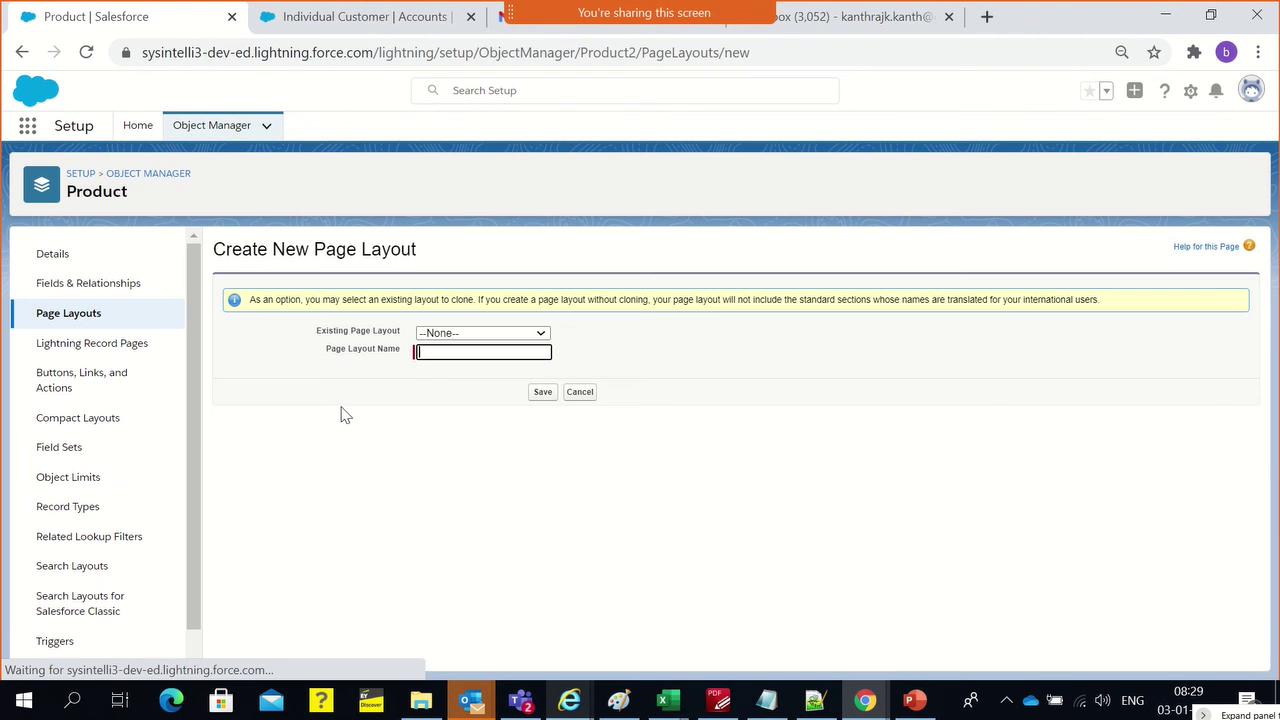
left_click(425, 336)
left_click(429, 360)
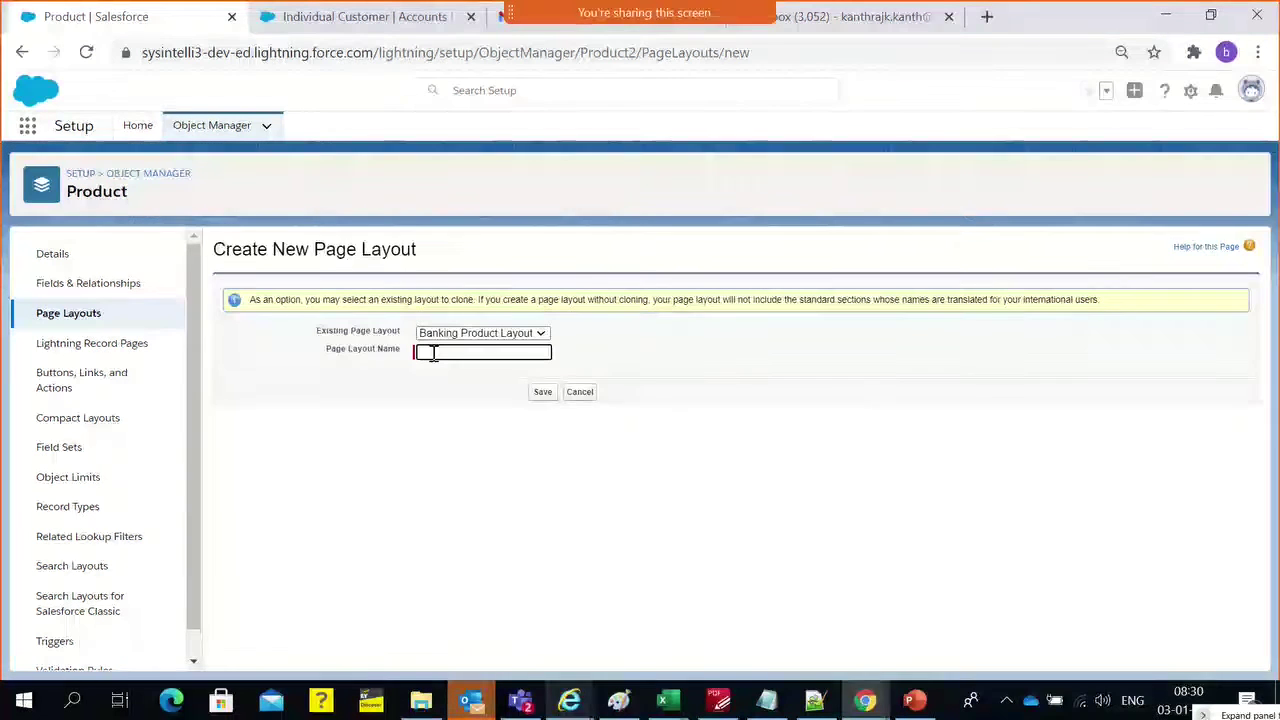
type("Insurance Product Layout")
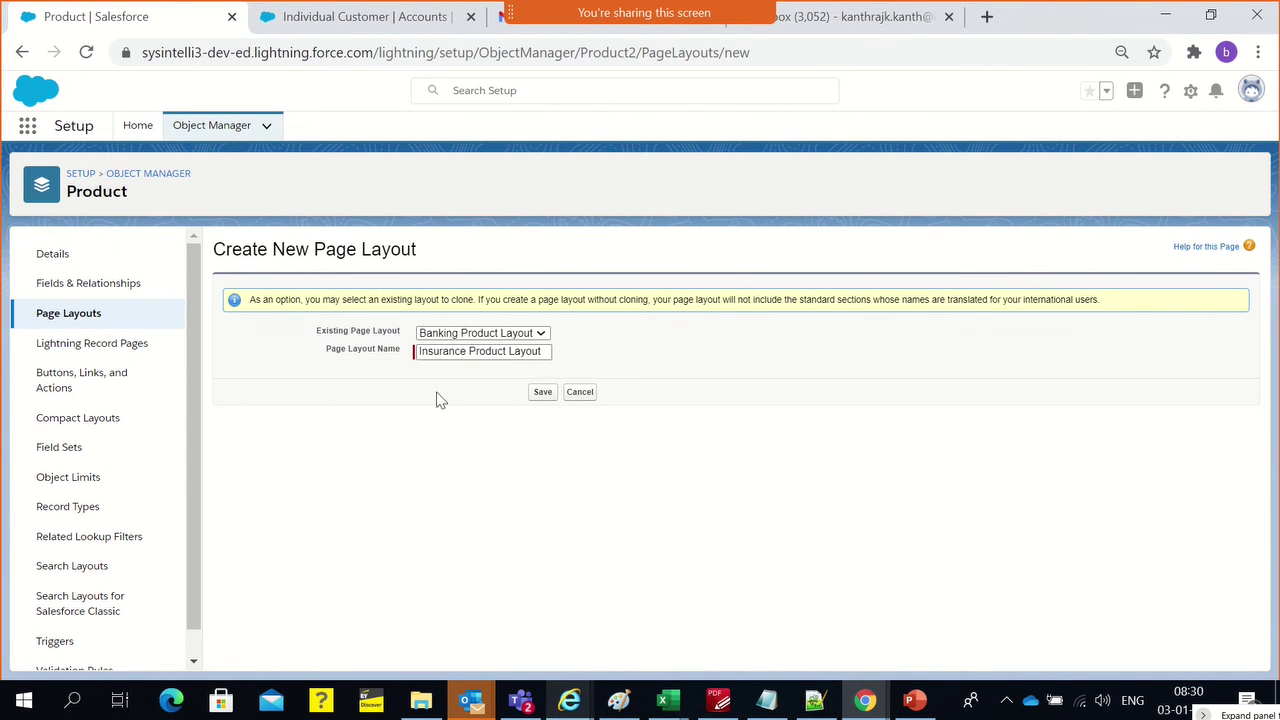
left_click(545, 394)
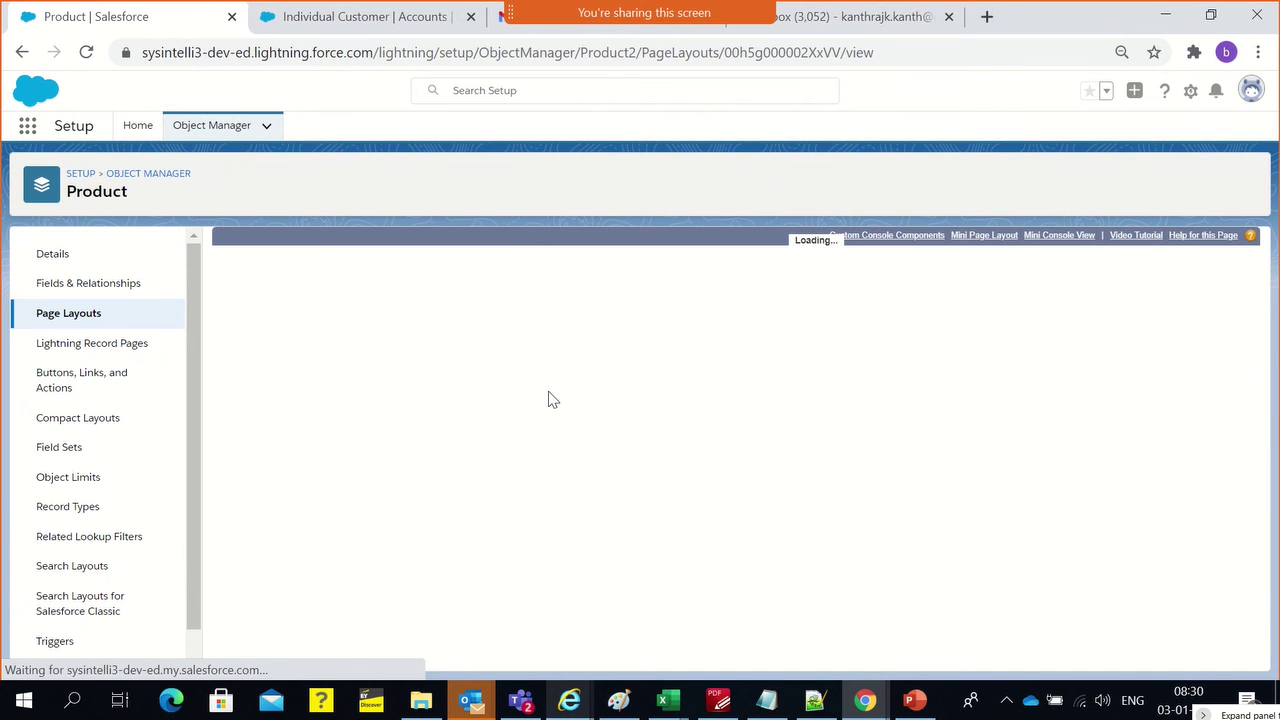
scroll(551, 491, "down", 10)
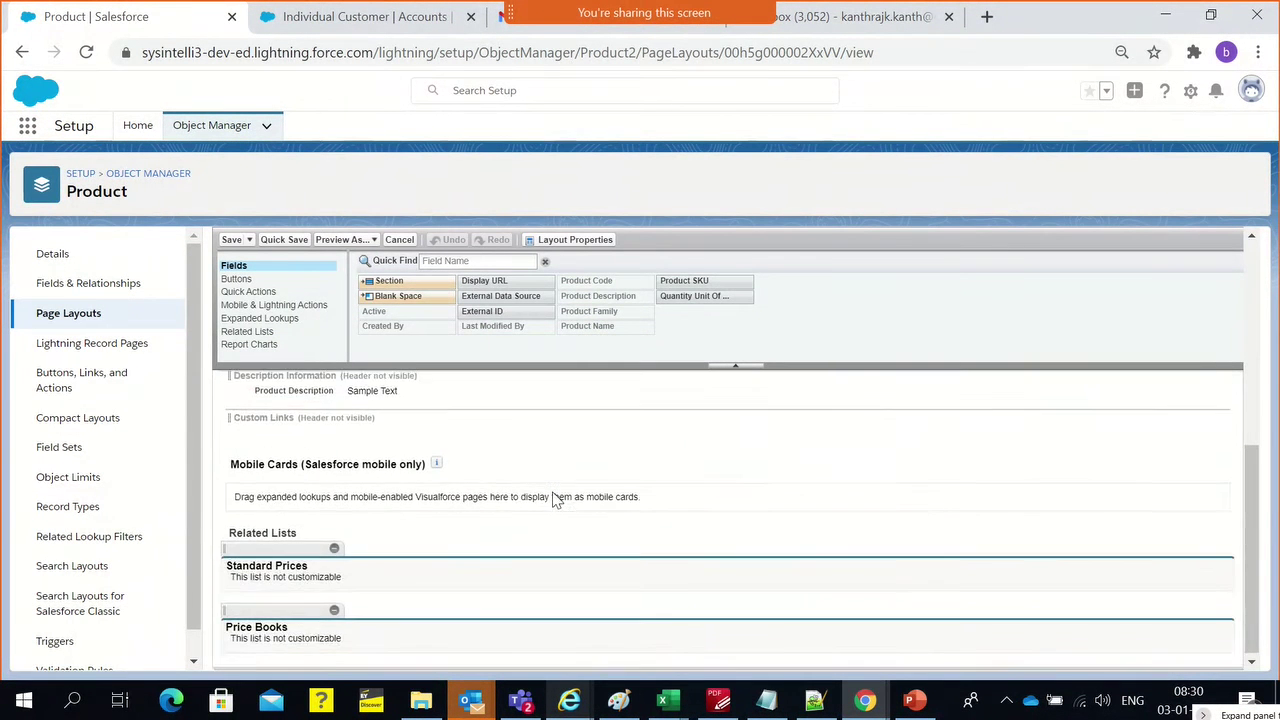
scroll(553, 493, "up", 2)
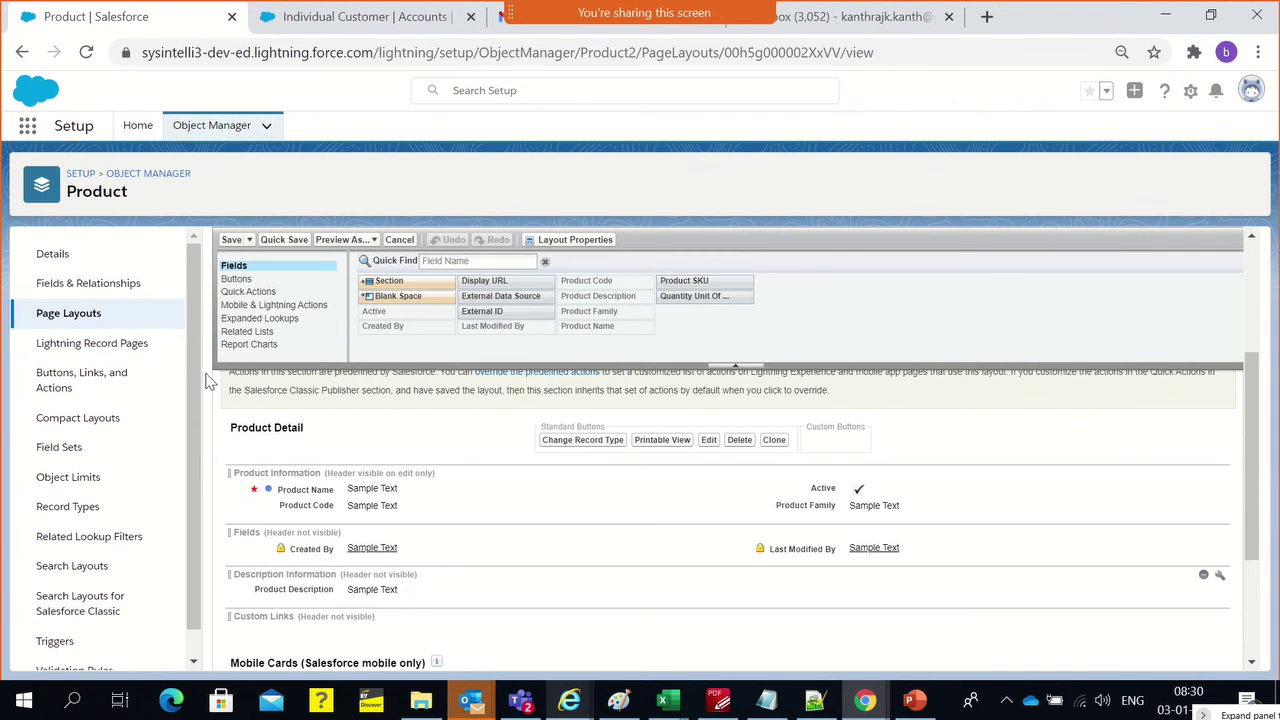
left_click(229, 240)
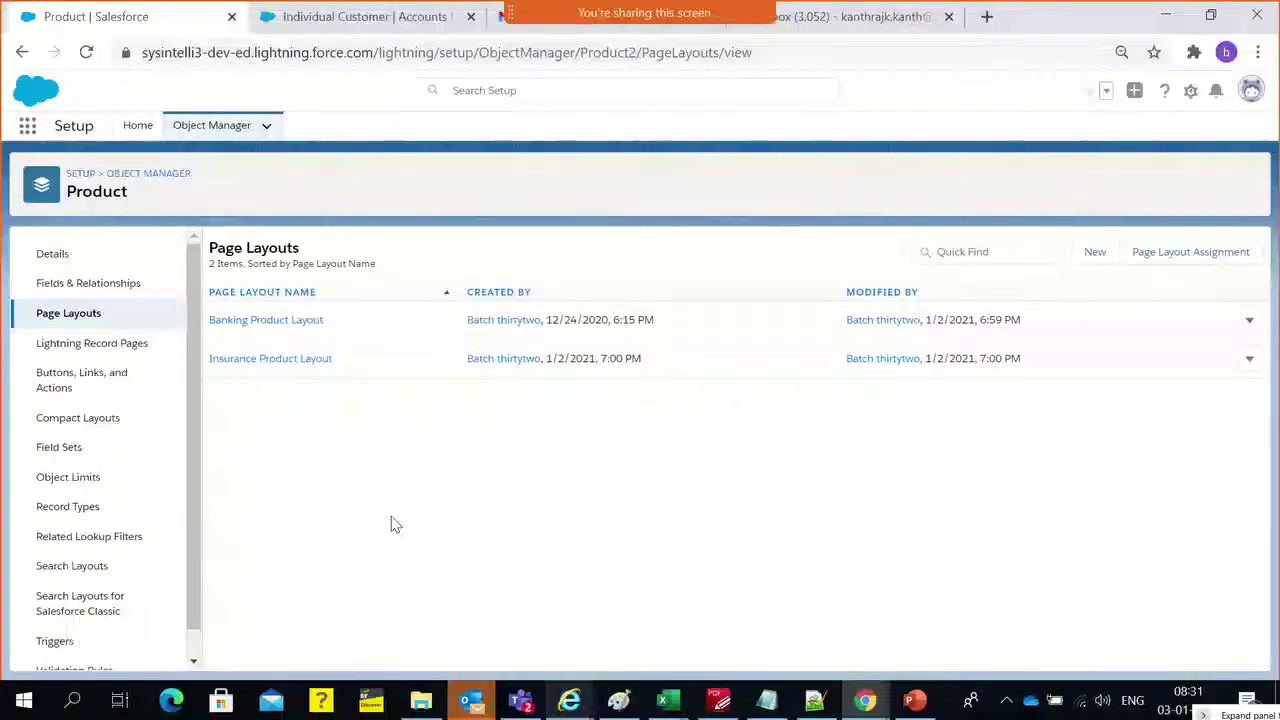
left_click(320, 422)
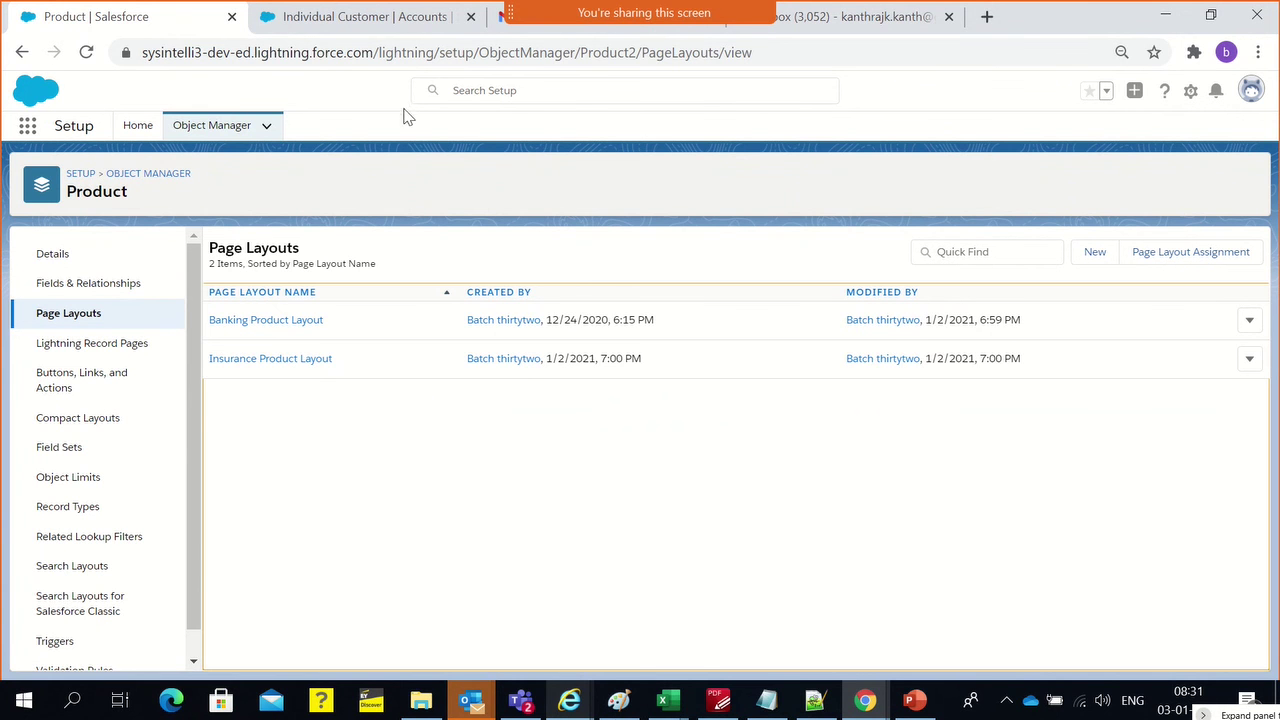
left_click(622, 697)
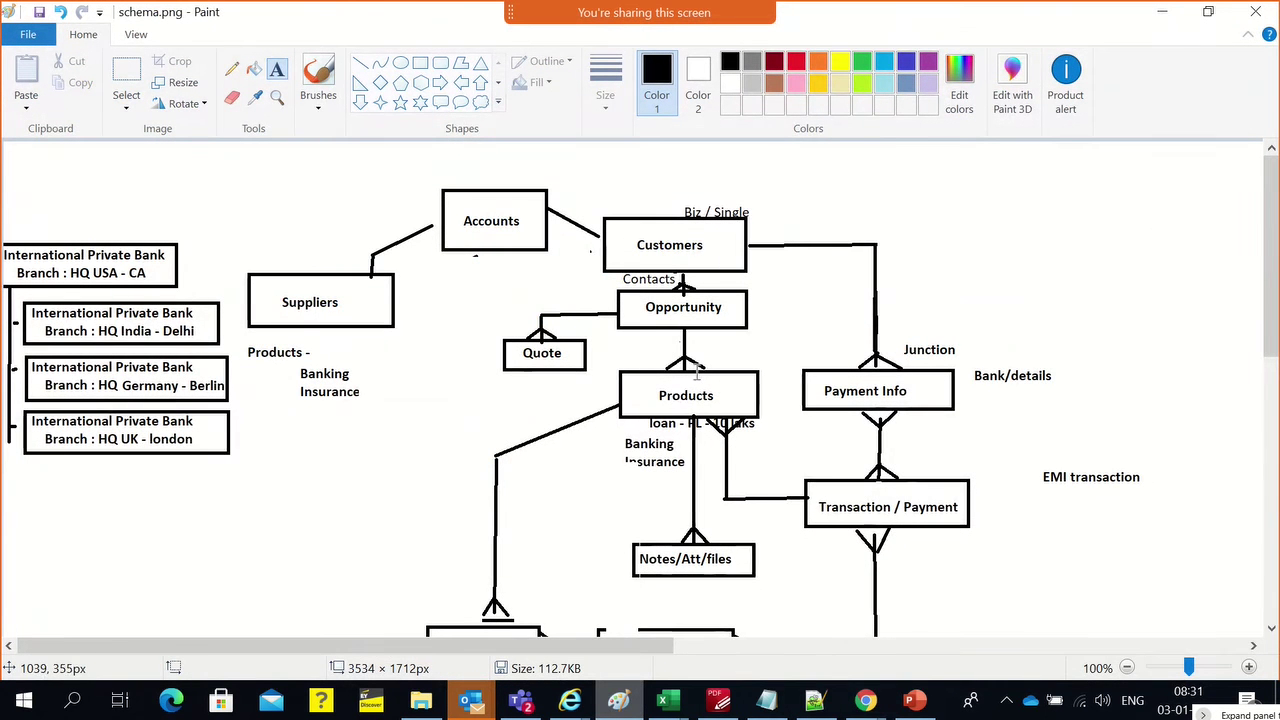
scroll(678, 405, "down", 3)
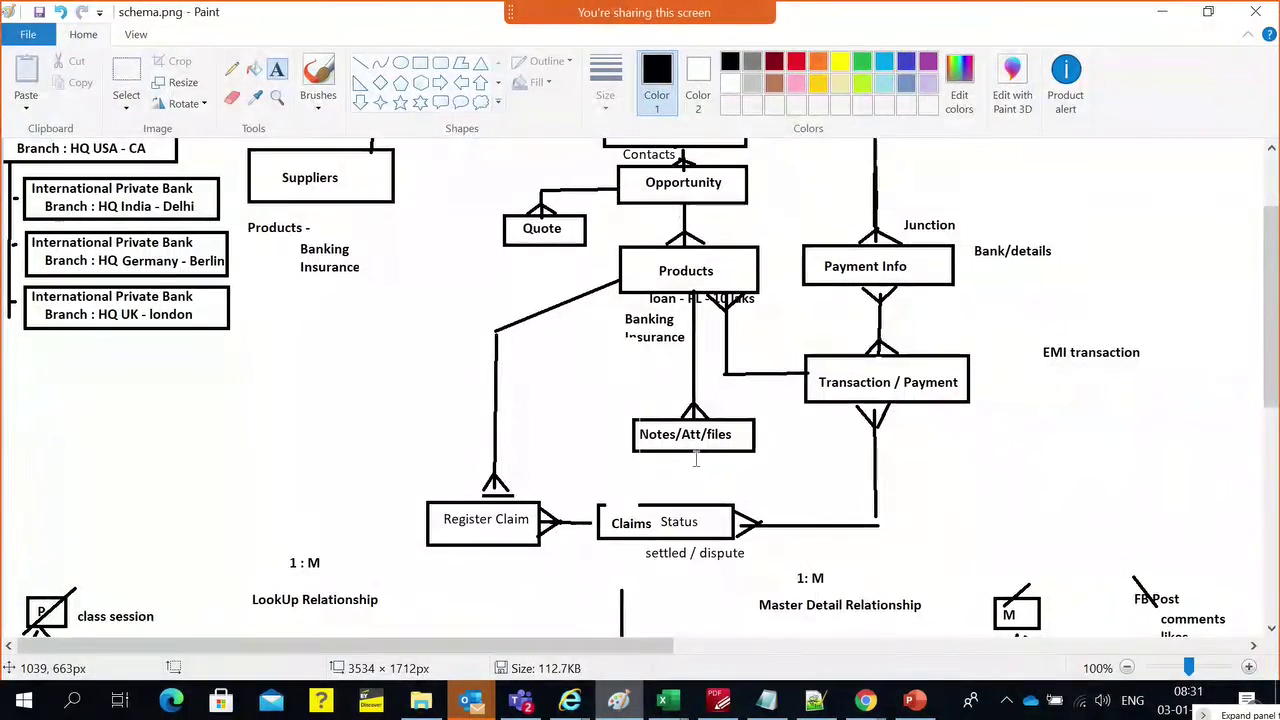
key("alt+Tab")
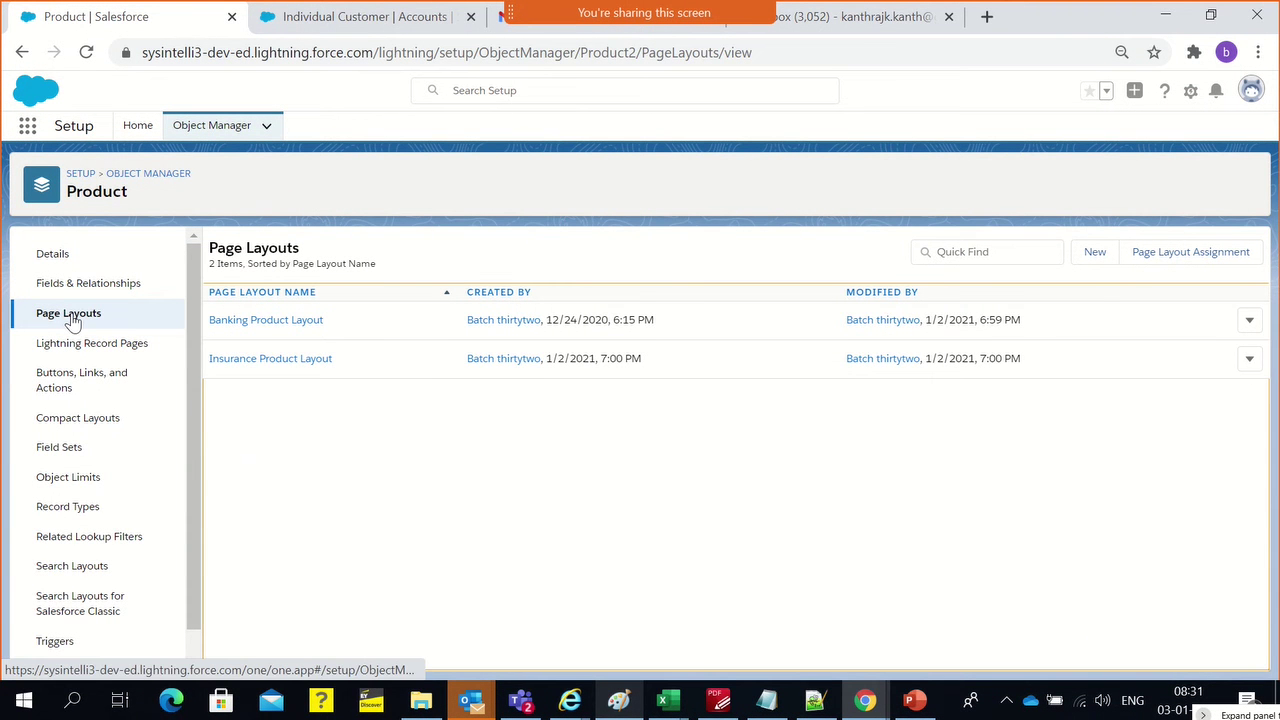
Go from the layout count summary to the Product object's empty Record Types list
triple_click(275, 265)
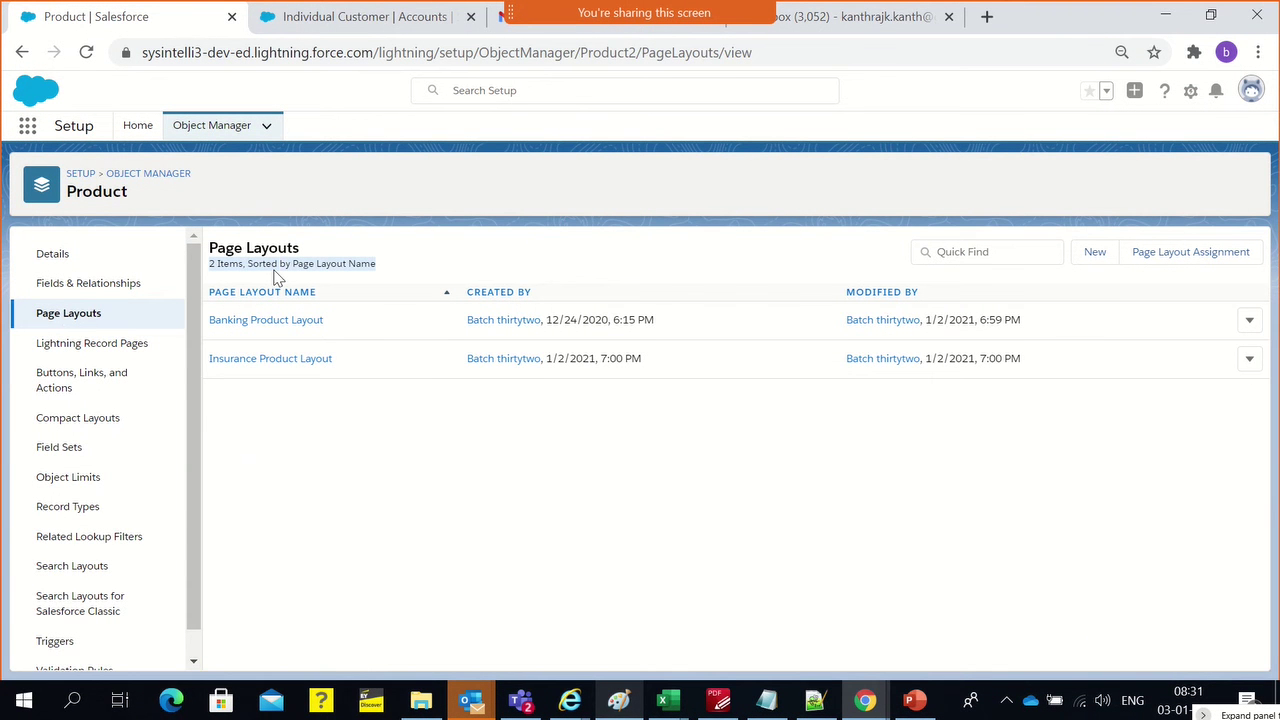
left_click(323, 450)
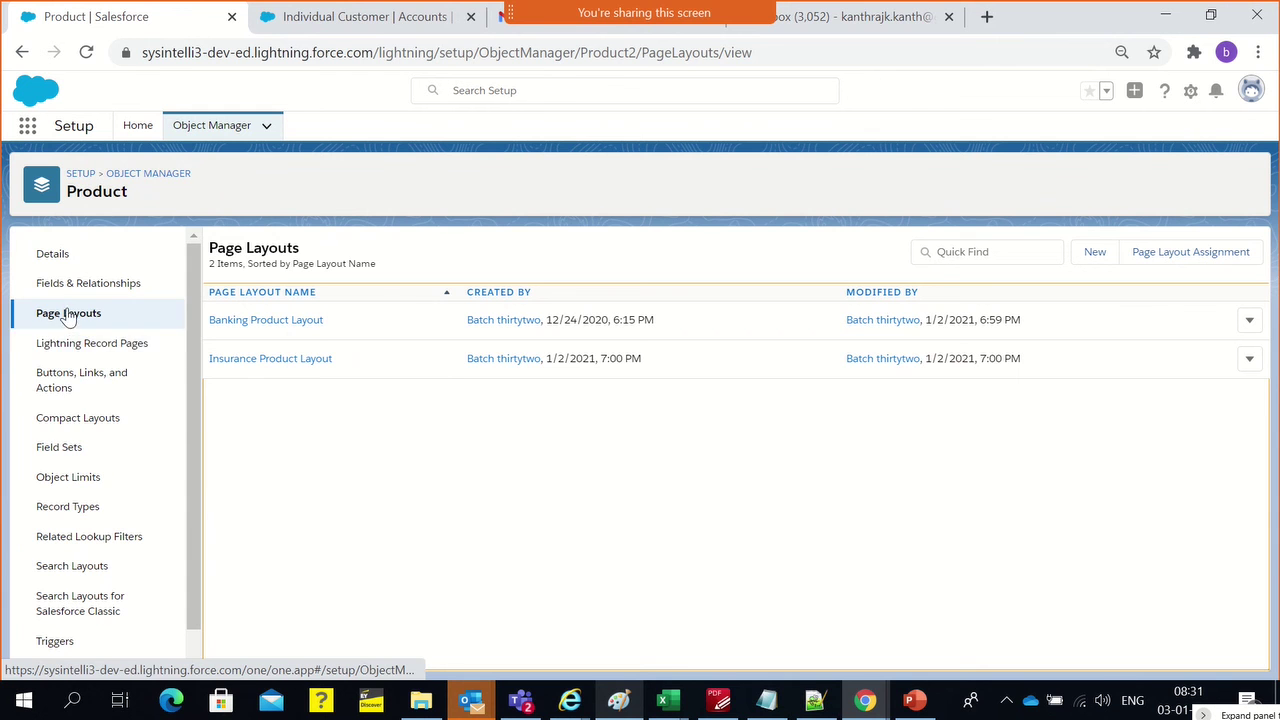
left_click(87, 508)
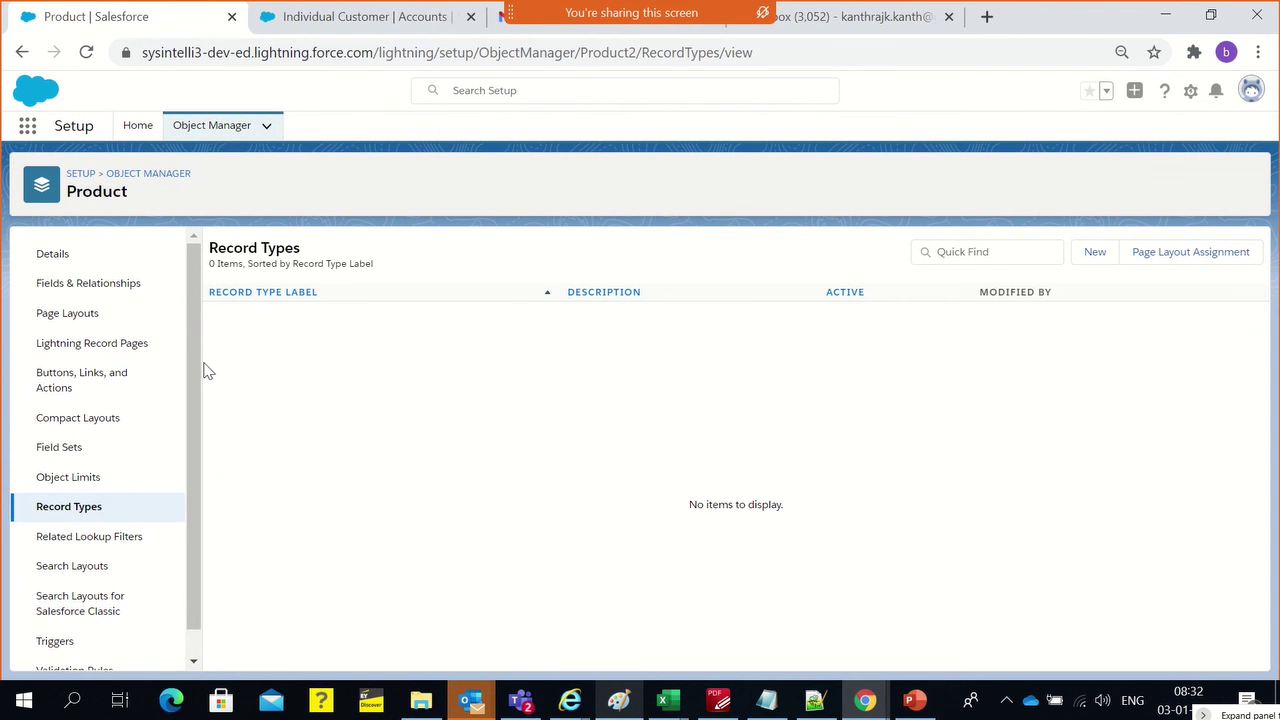
Start a new record type labelled 'Banking Product' with a description about choosing it for banking records
left_click(1095, 254)
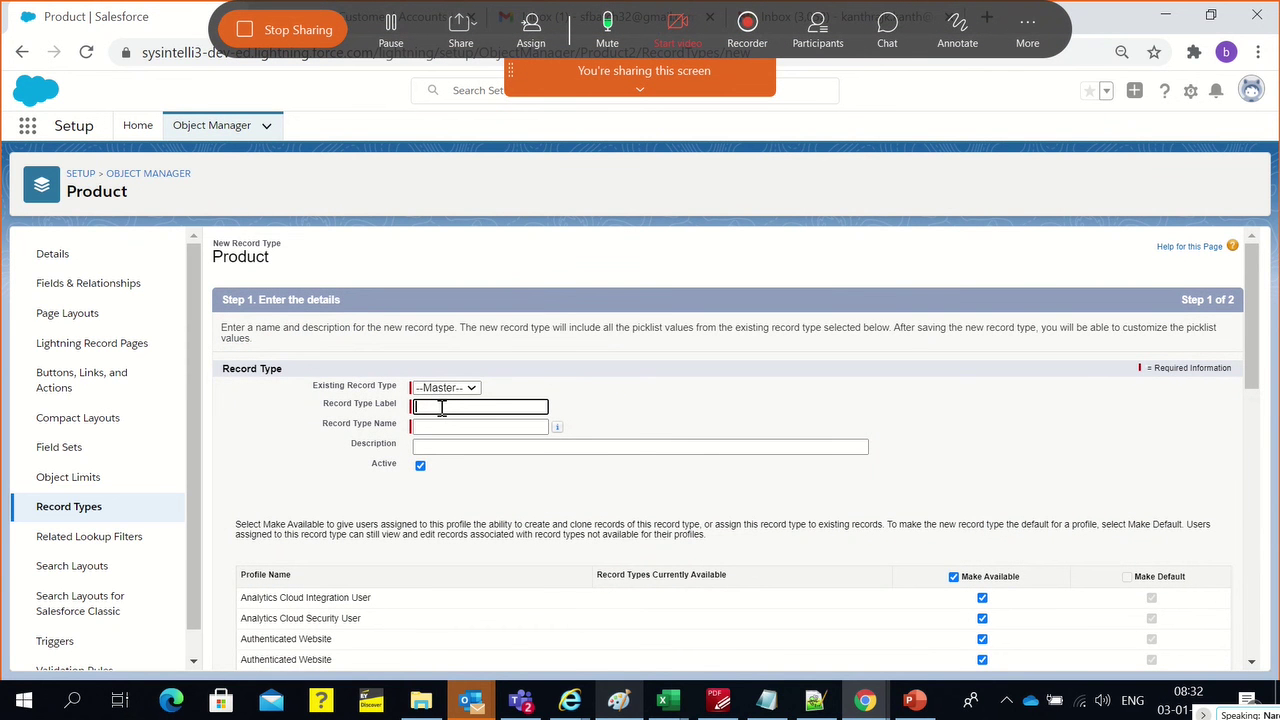
type("Sa")
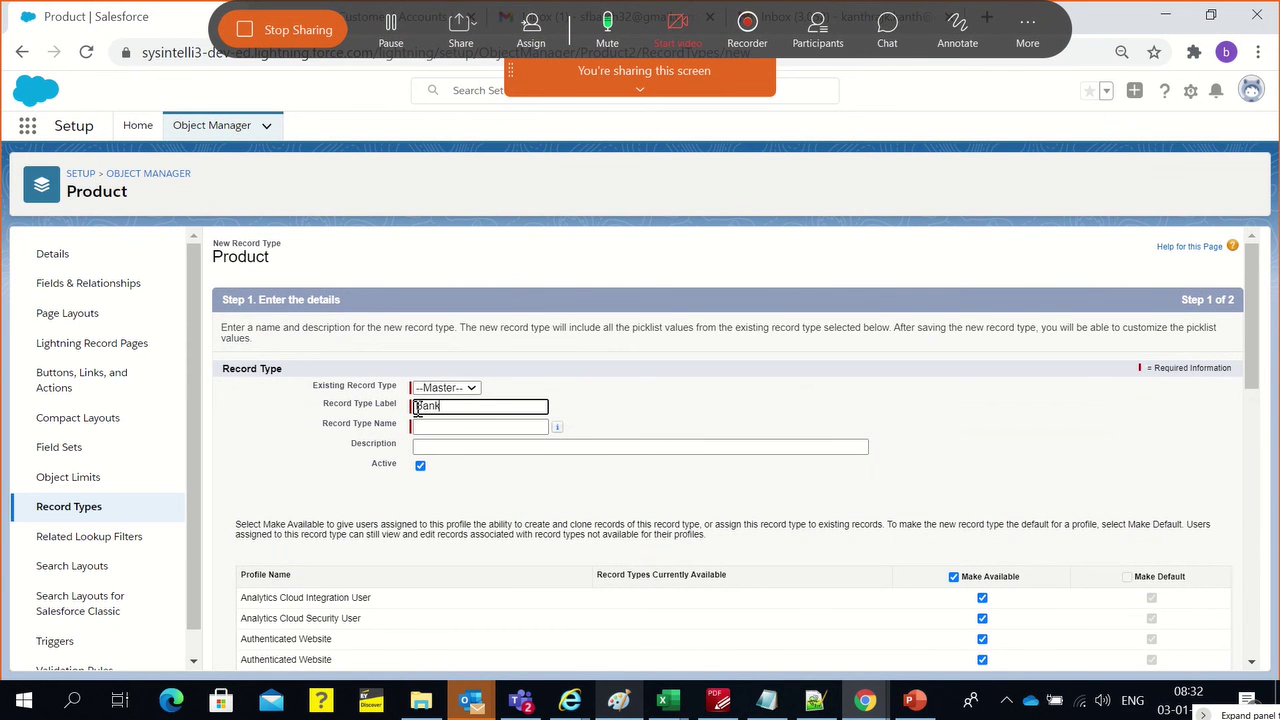
type("nking Product")
left_click(477, 428)
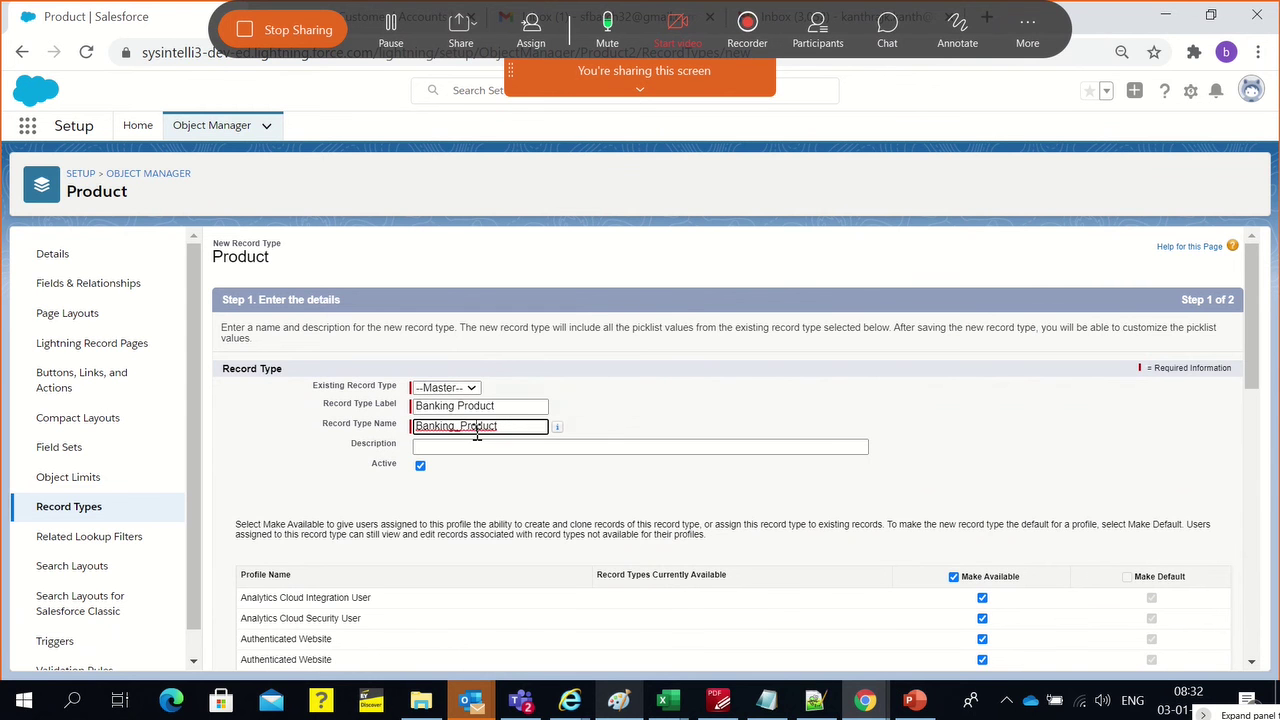
left_click(463, 447)
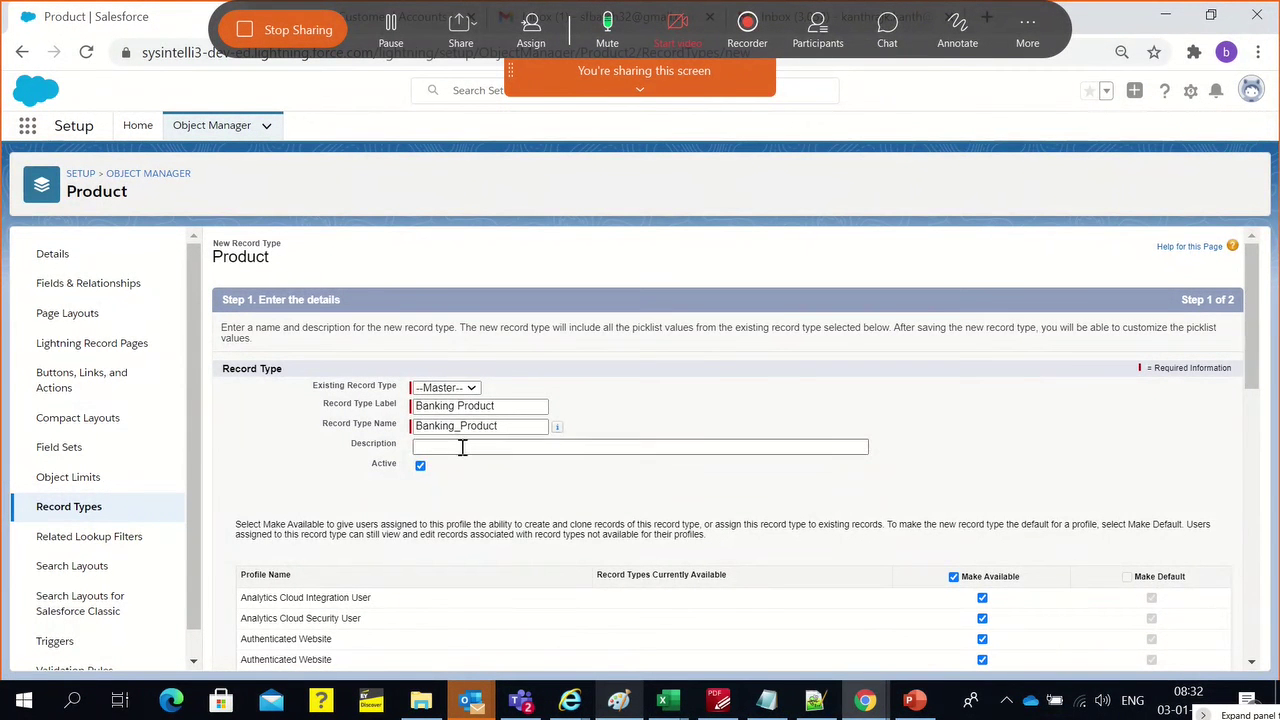
type("Ch")
key("BackSpace")
key("BackSpace")
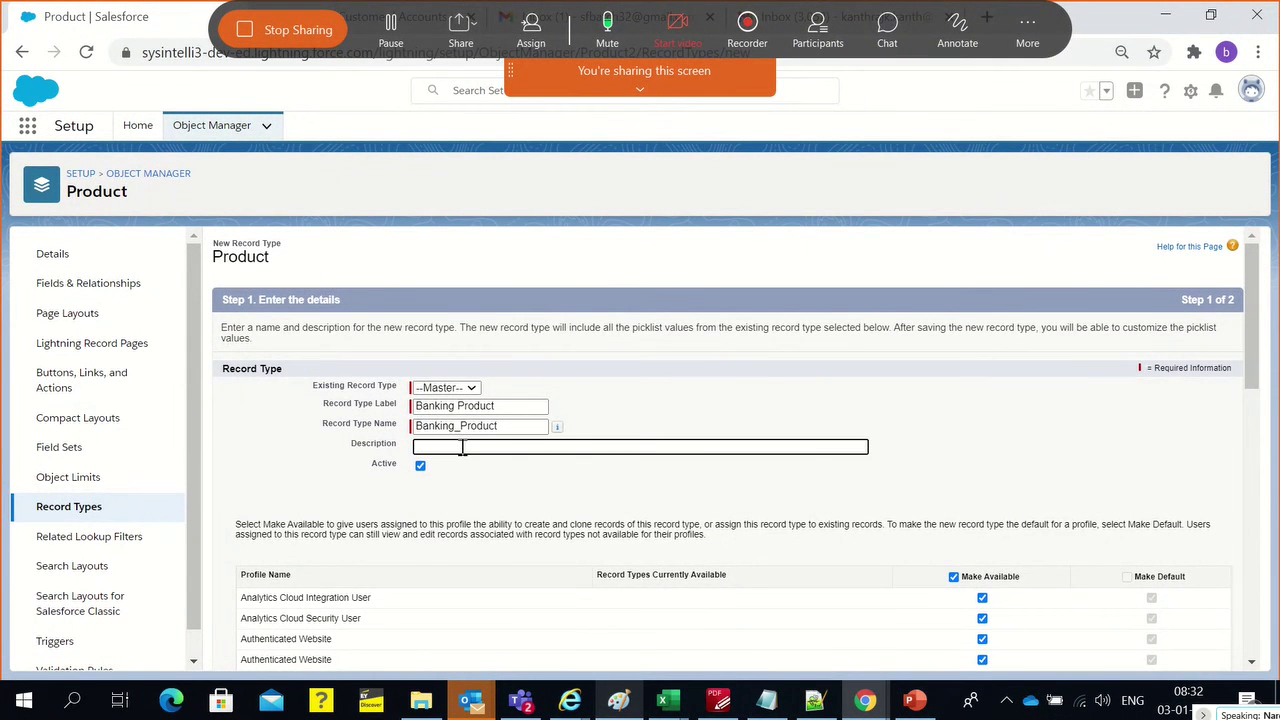
type("Chc")
key("BackSpace")
type("oose this type for Banking")
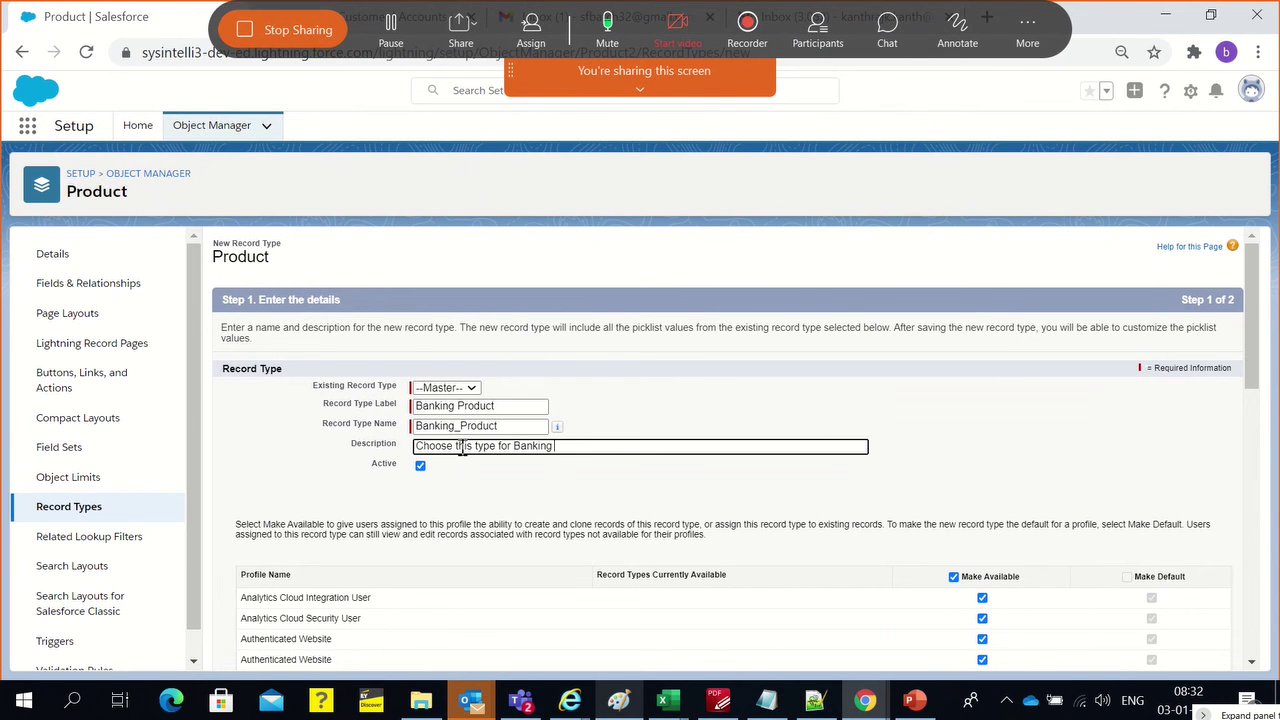
type(" Record")
key("BackSpace")
Assign Banking Product Layout to all profiles and save with Save & New
scroll(982, 540, "down", 7)
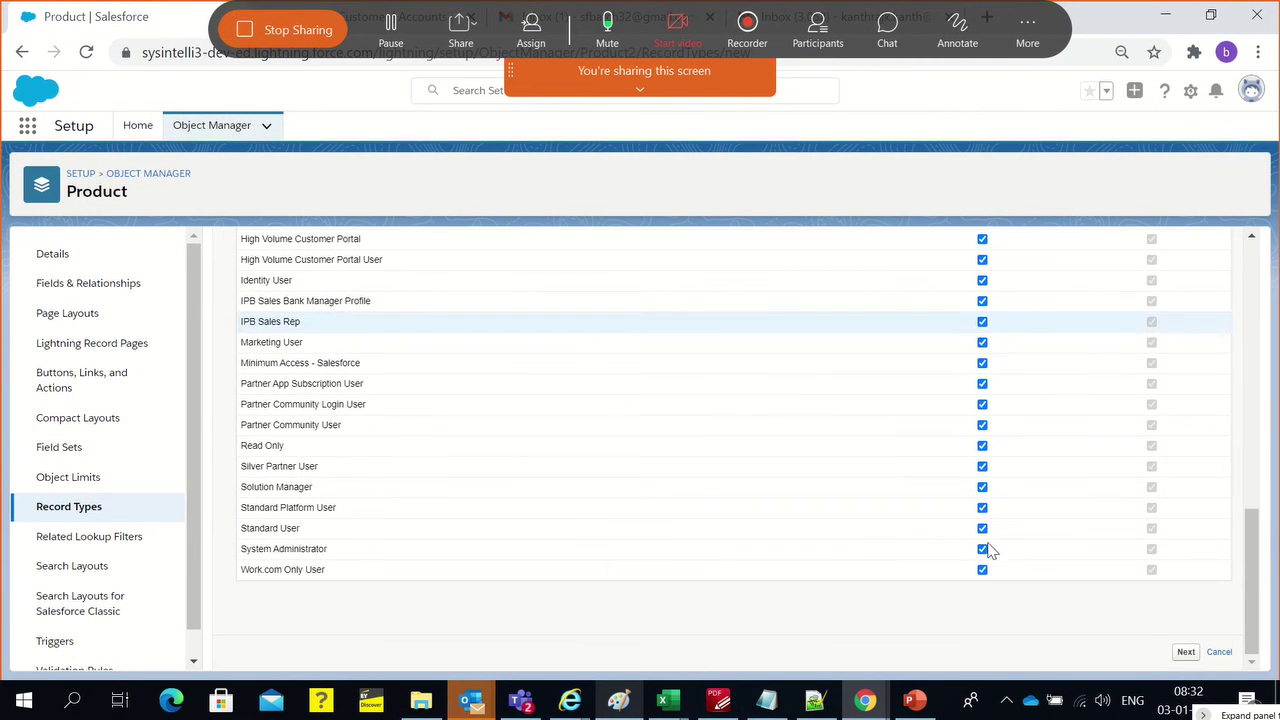
left_click(1185, 651)
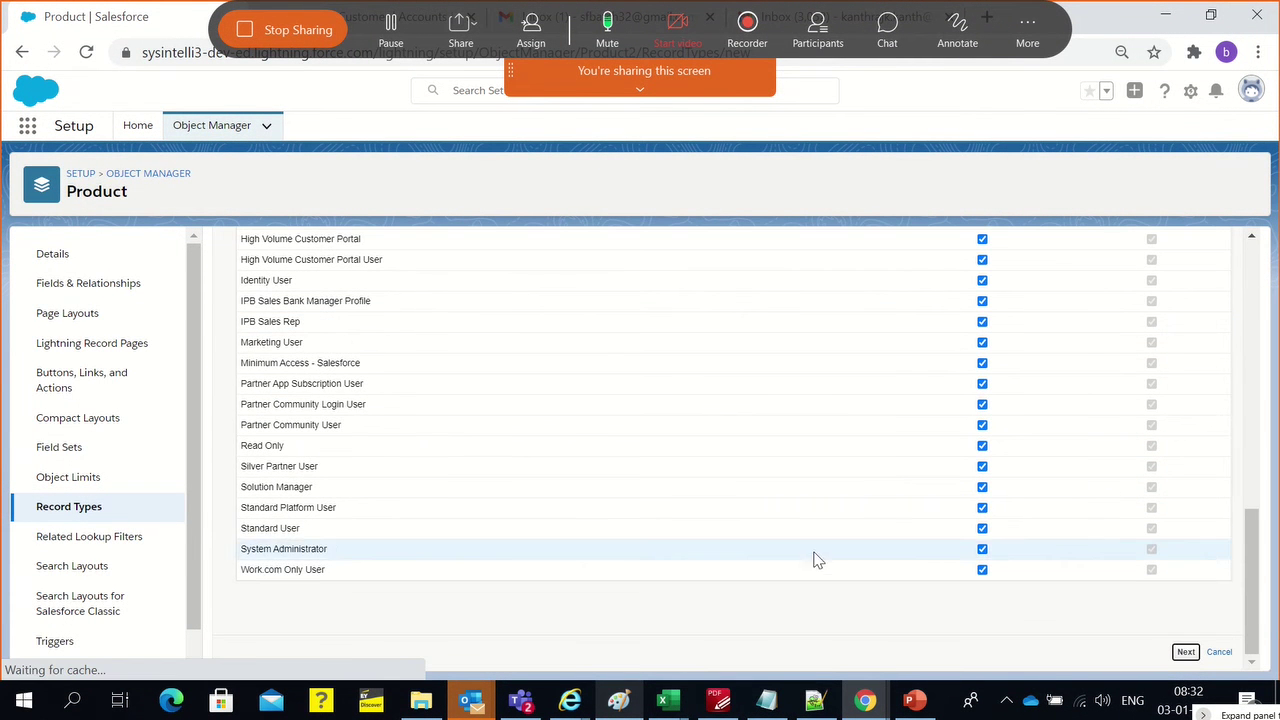
left_click(477, 455)
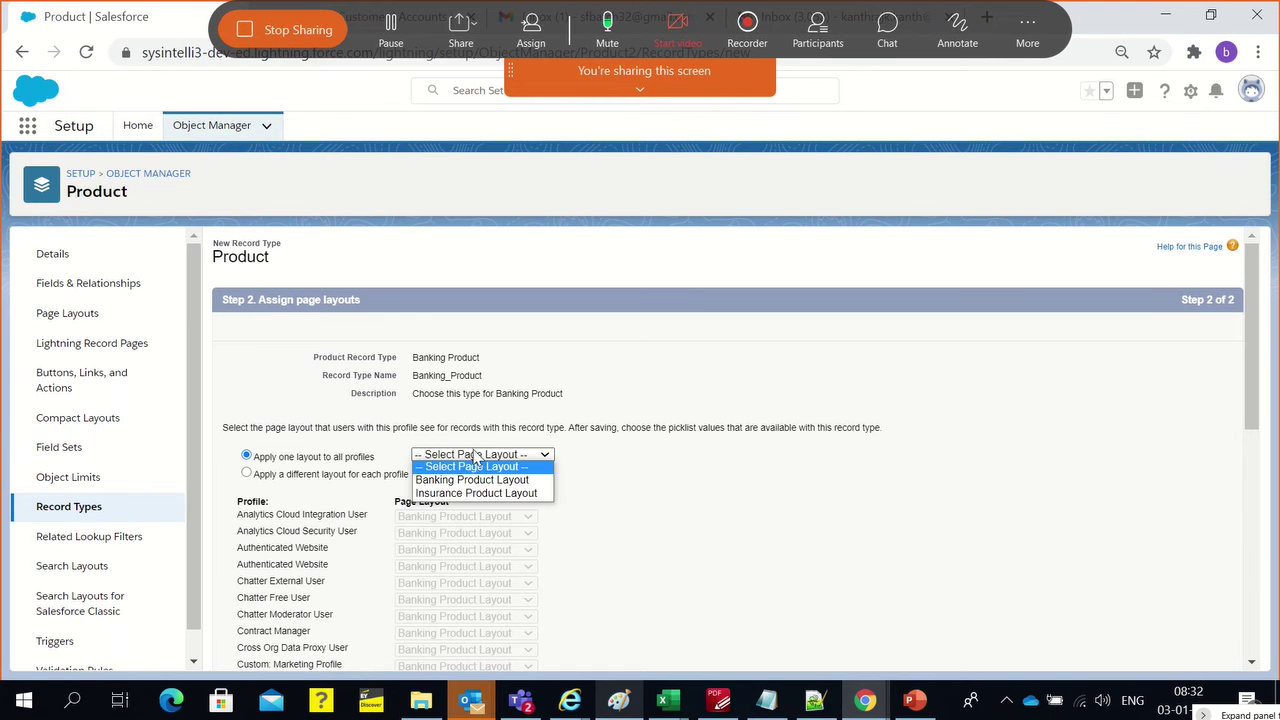
left_click(473, 481)
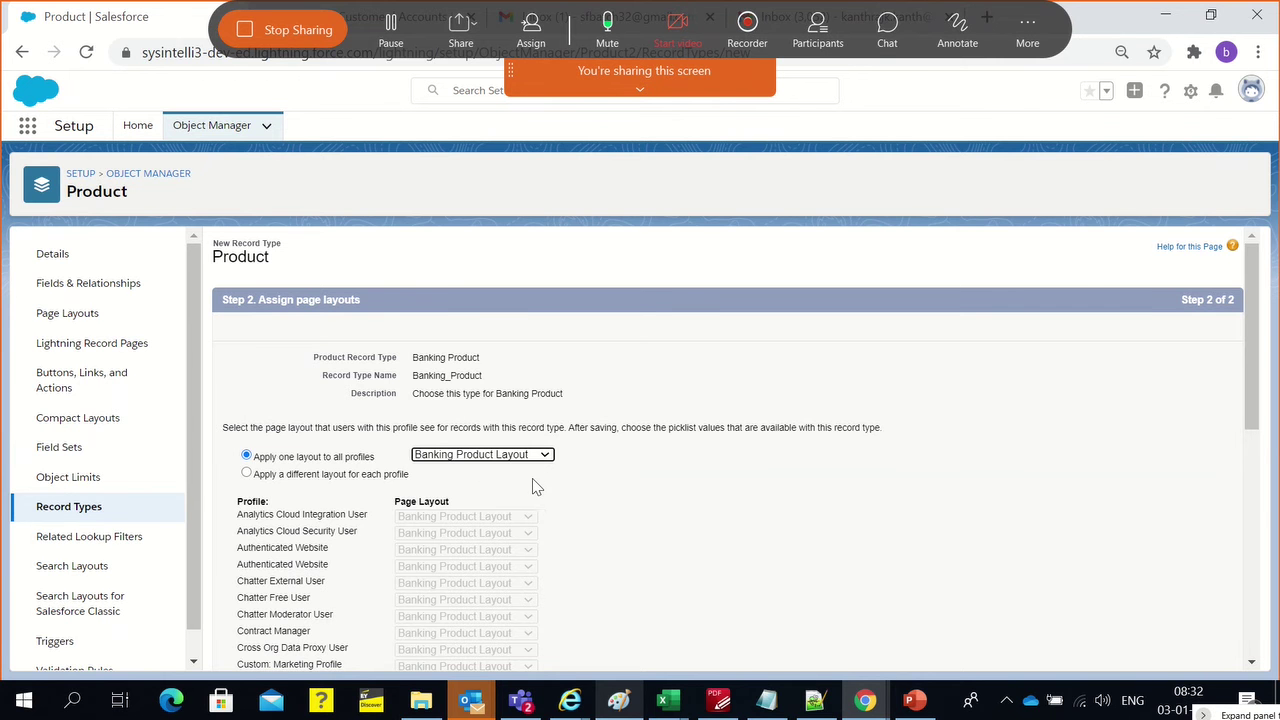
scroll(500, 450, "down", 1)
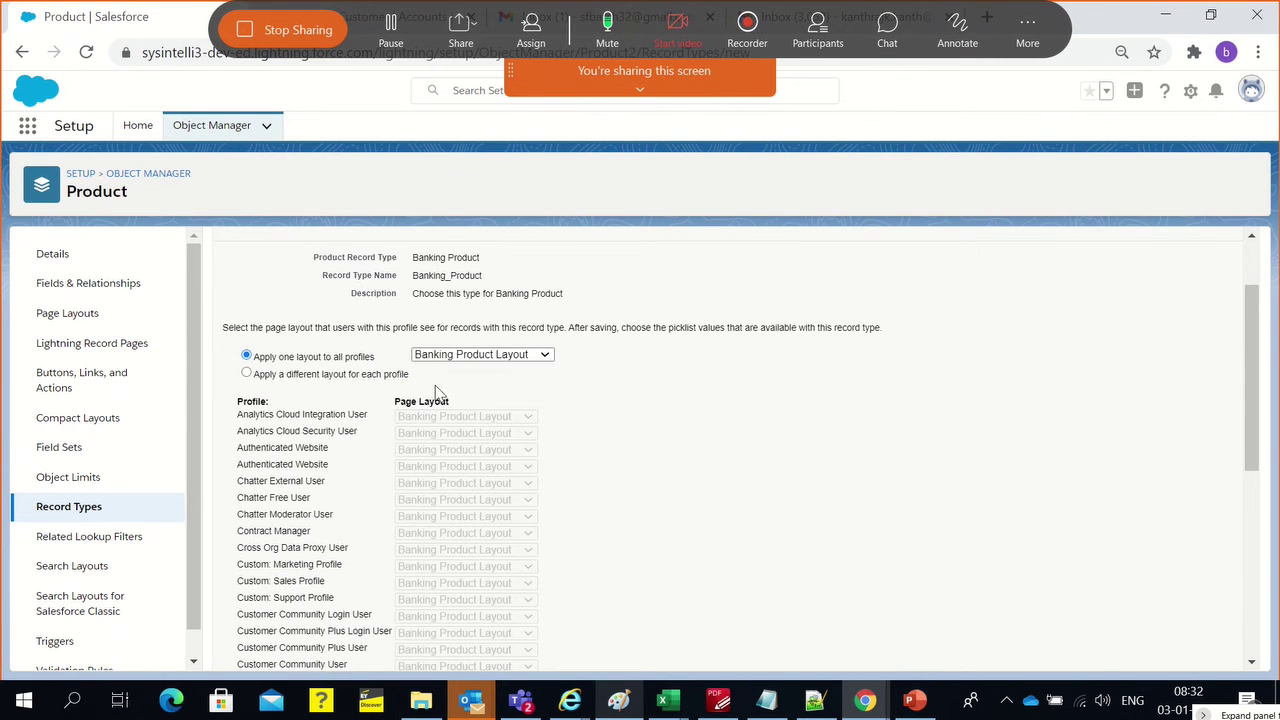
scroll(880, 457, "down", 5)
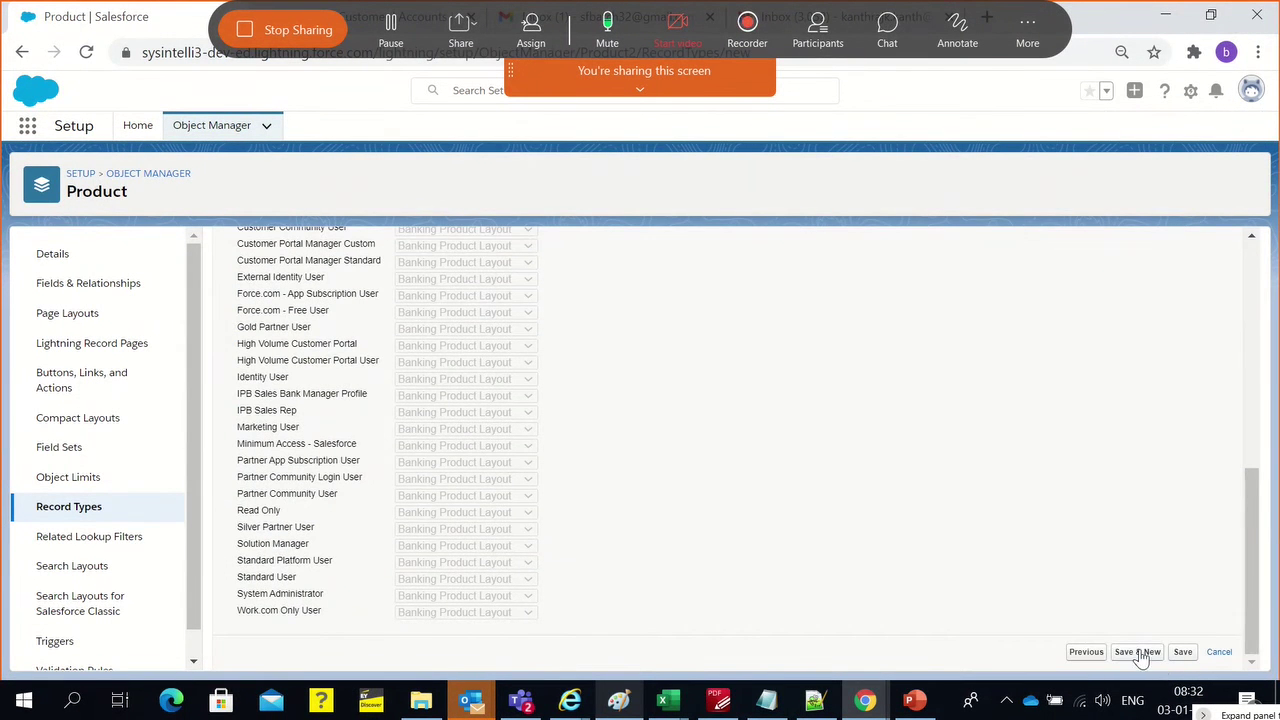
left_click(1140, 652)
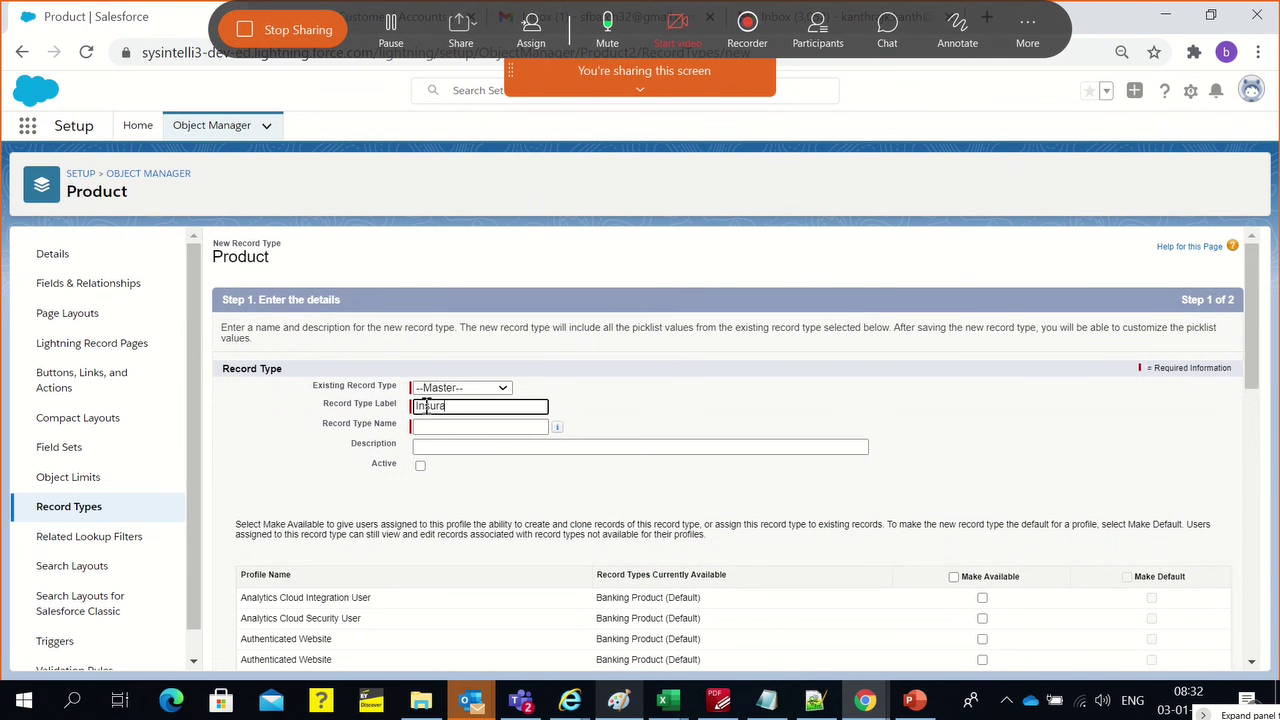
Correct the record type label to 'Insurance Product' with record type name Insurance_Product
type("nce Product")
left_click(575, 413)
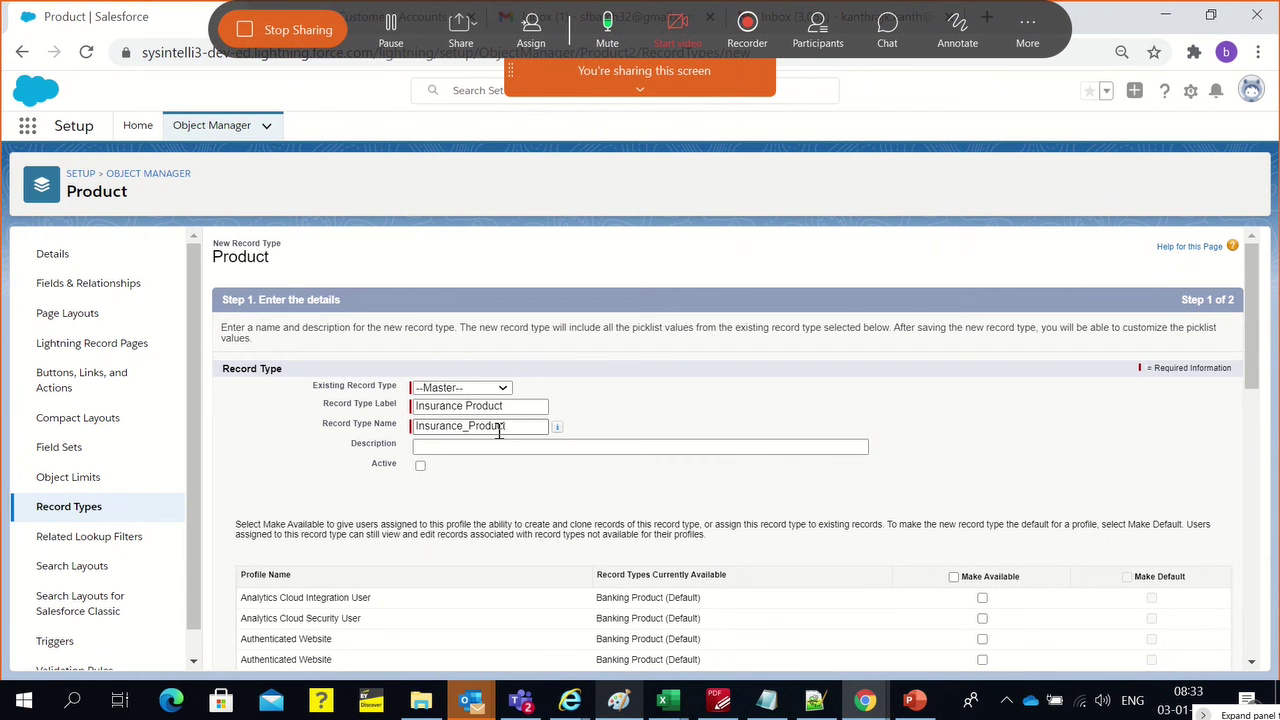
Set the description to 'Choose this type for Insurance Product' using the copied label
left_click(551, 447)
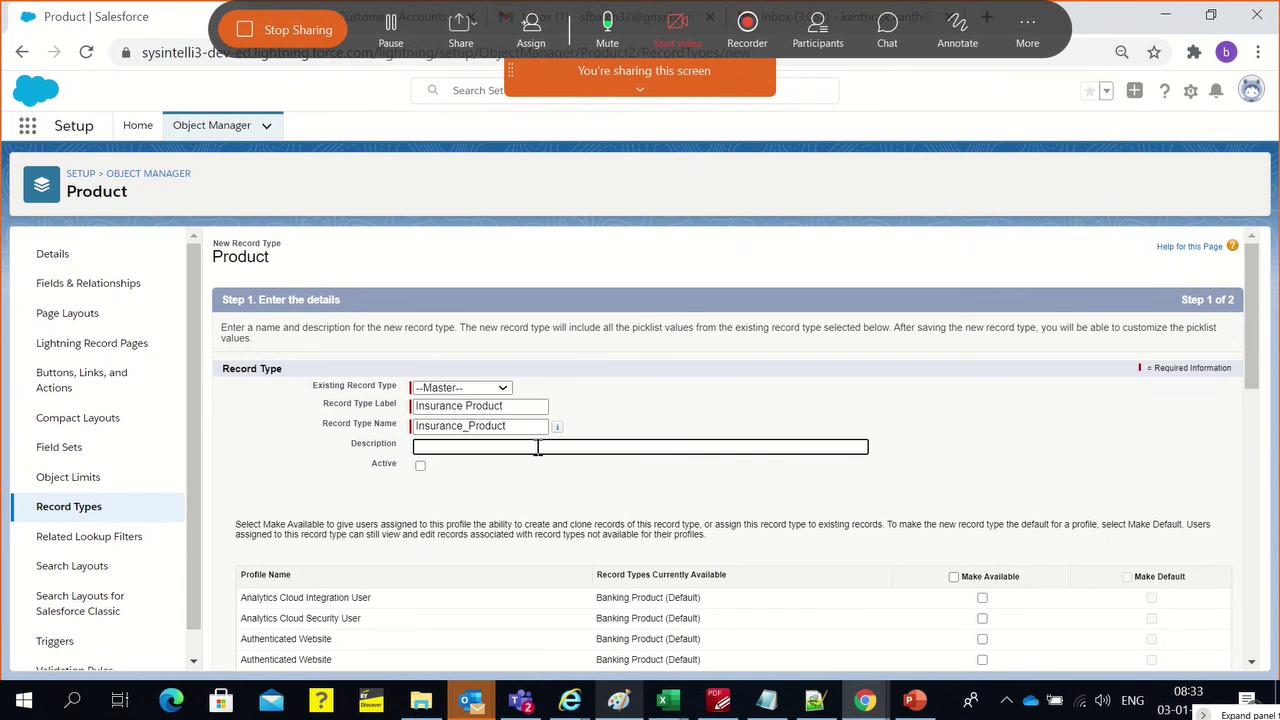
type("Choose this type for")
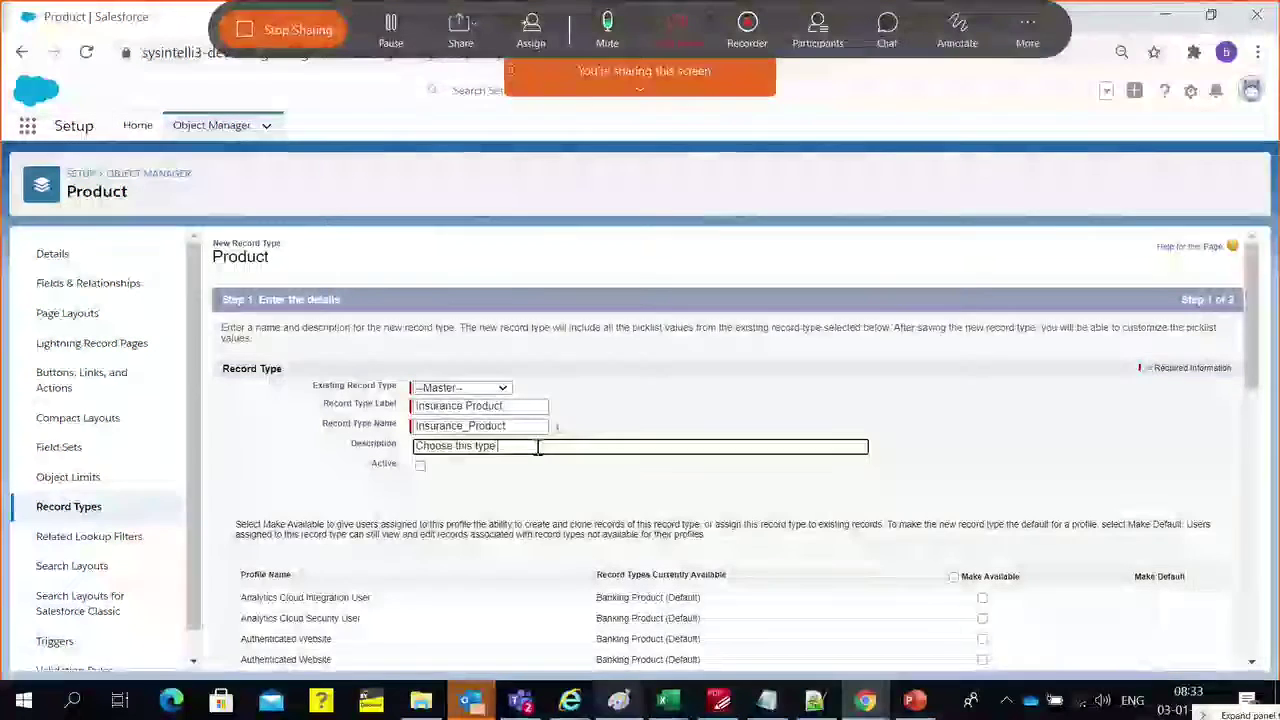
key("shift+Tab")
key("shift+Tab")
key("ctrl+c")
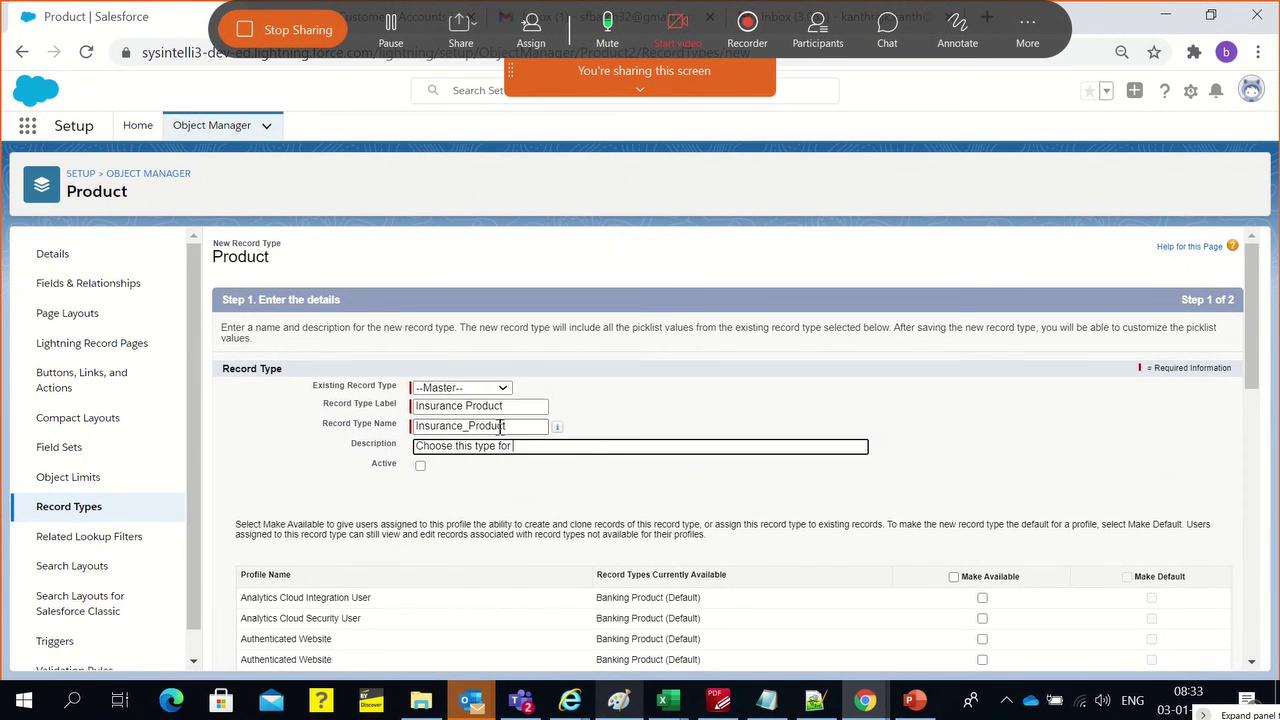
left_click(520, 446)
key("ctrl+v")
Mark the Insurance Product record type active and available to all profiles
left_click(420, 466)
scroll(1000, 600, "down", 8)
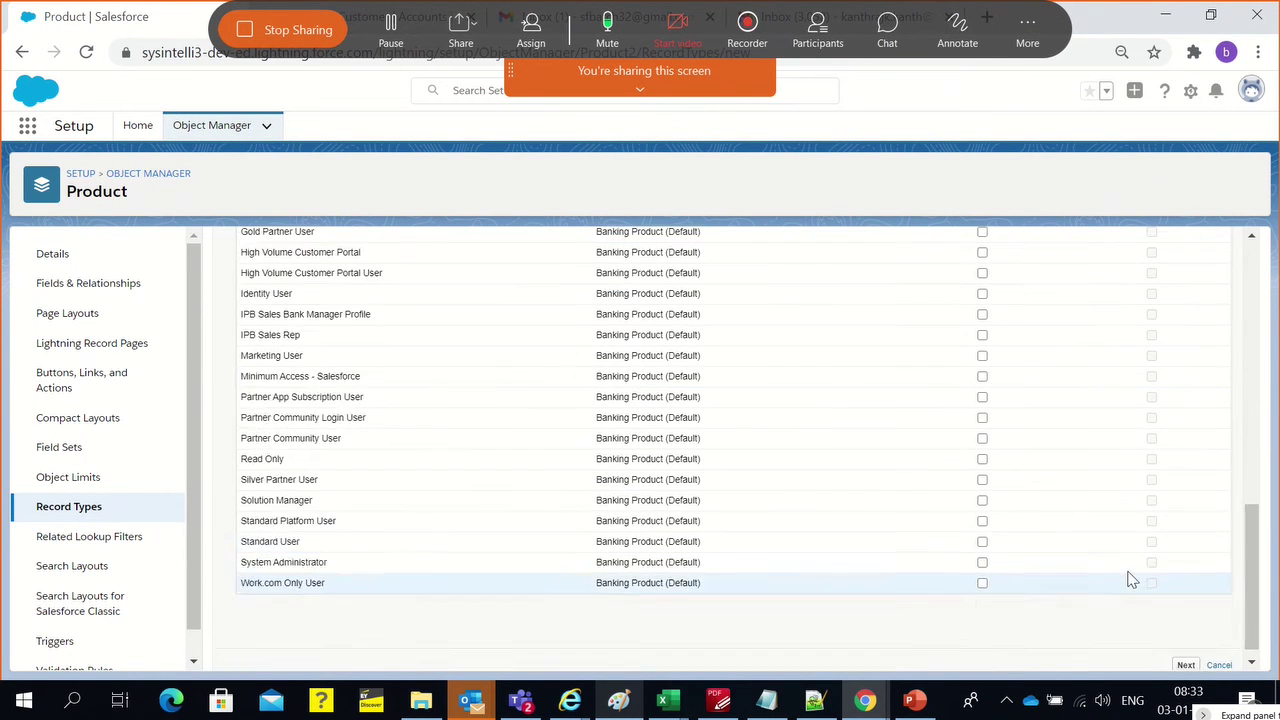
scroll(1000, 420, "up", 7)
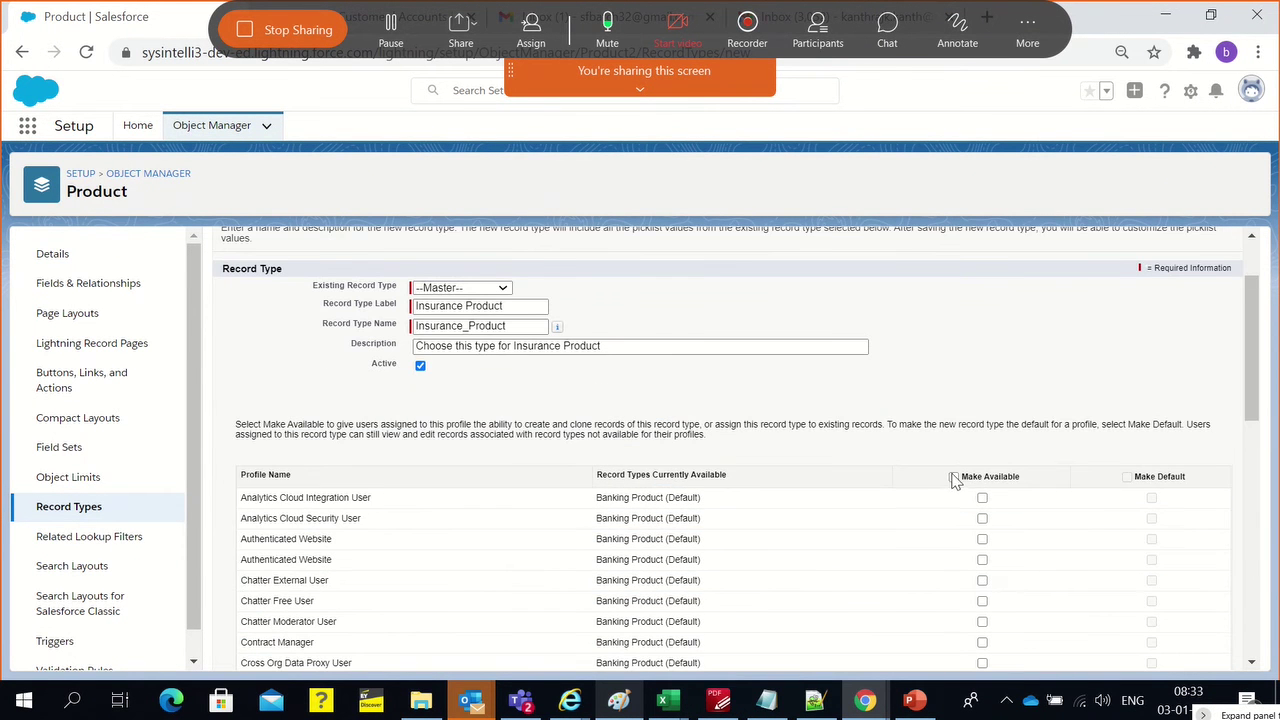
left_click(953, 477)
scroll(1040, 520, "down", 10)
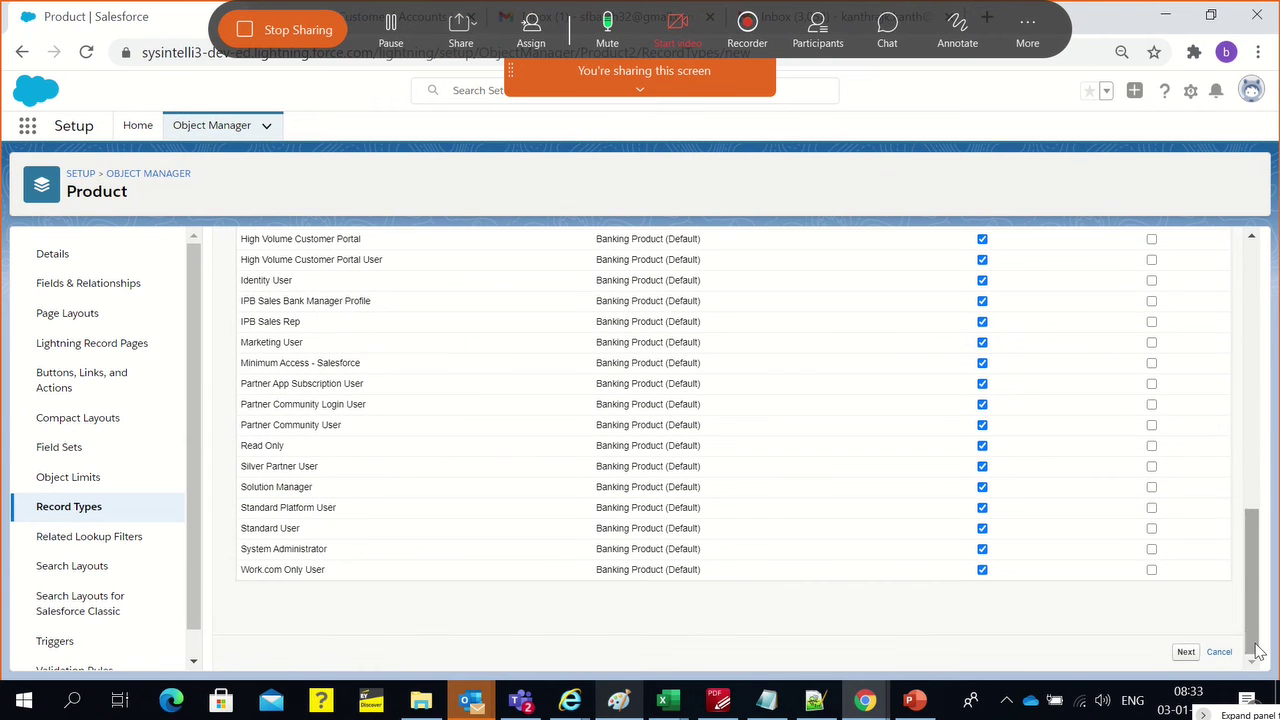
Apply Insurance Product Layout to all profiles and save the Insurance Product record type
left_click(1188, 655)
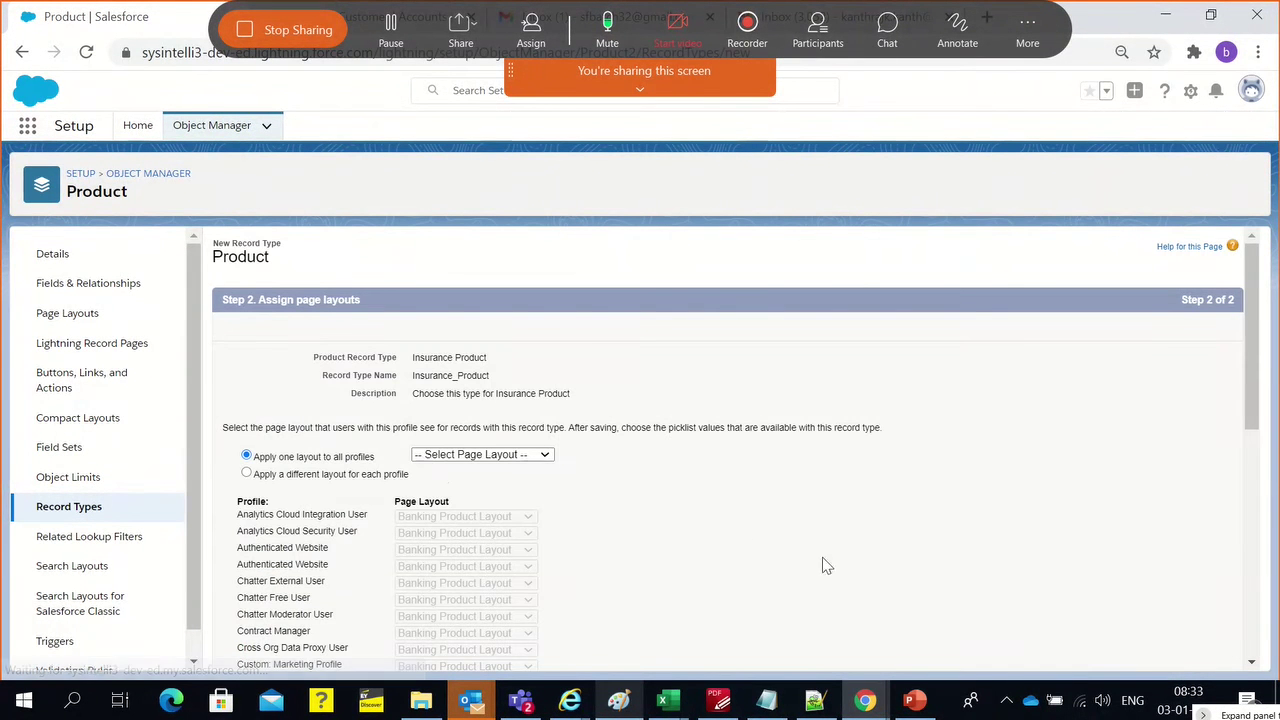
left_click(486, 455)
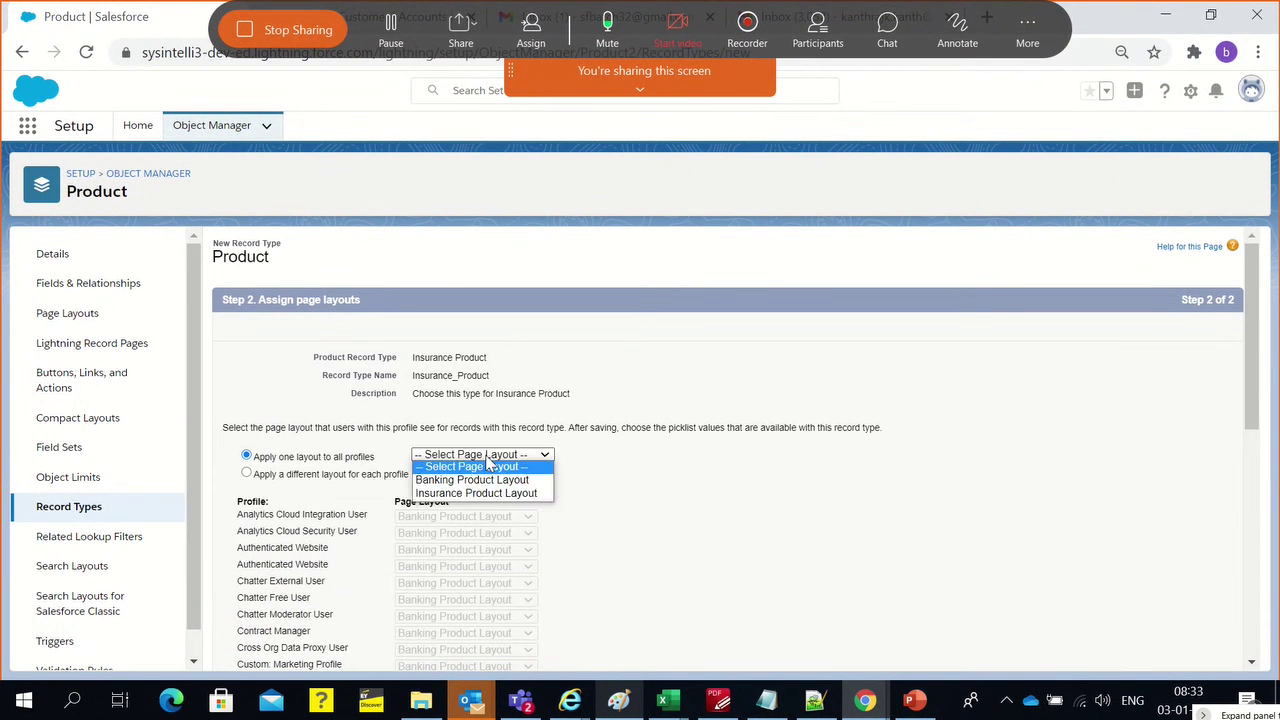
left_click(481, 492)
scroll(692, 515, "down", 5)
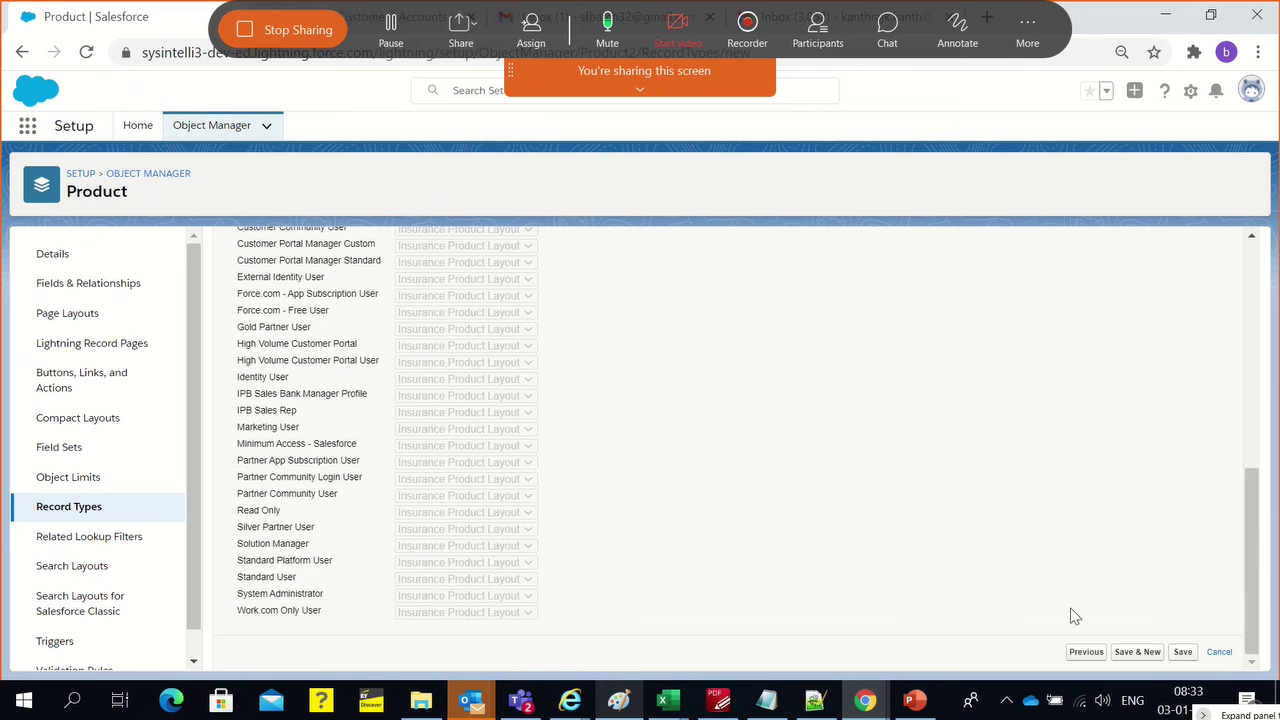
left_click(1183, 652)
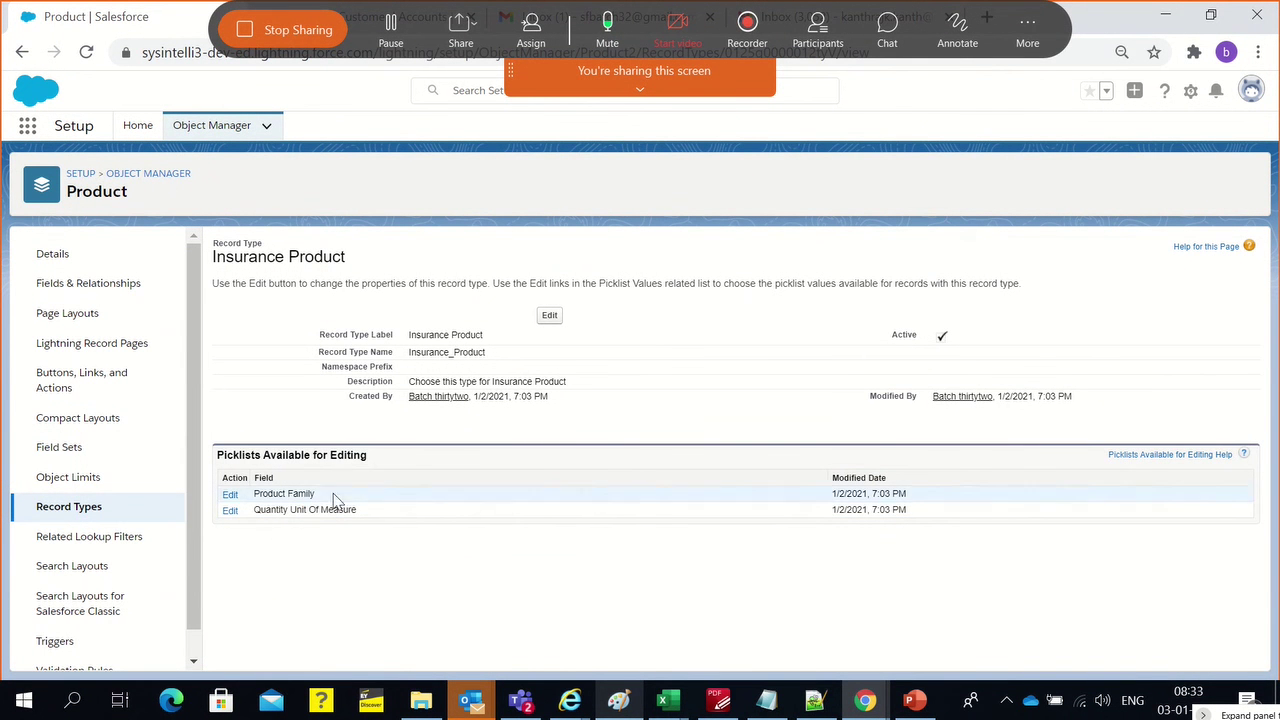
triple_click(254, 465)
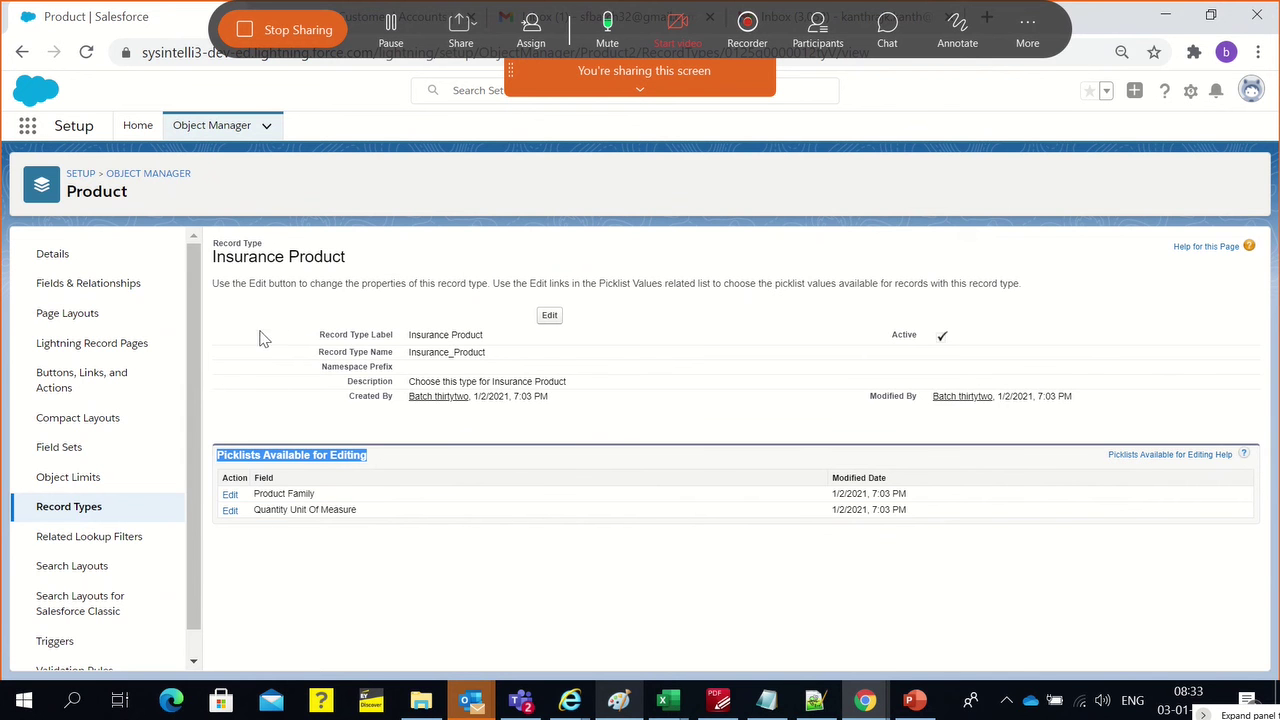
left_click(262, 394)
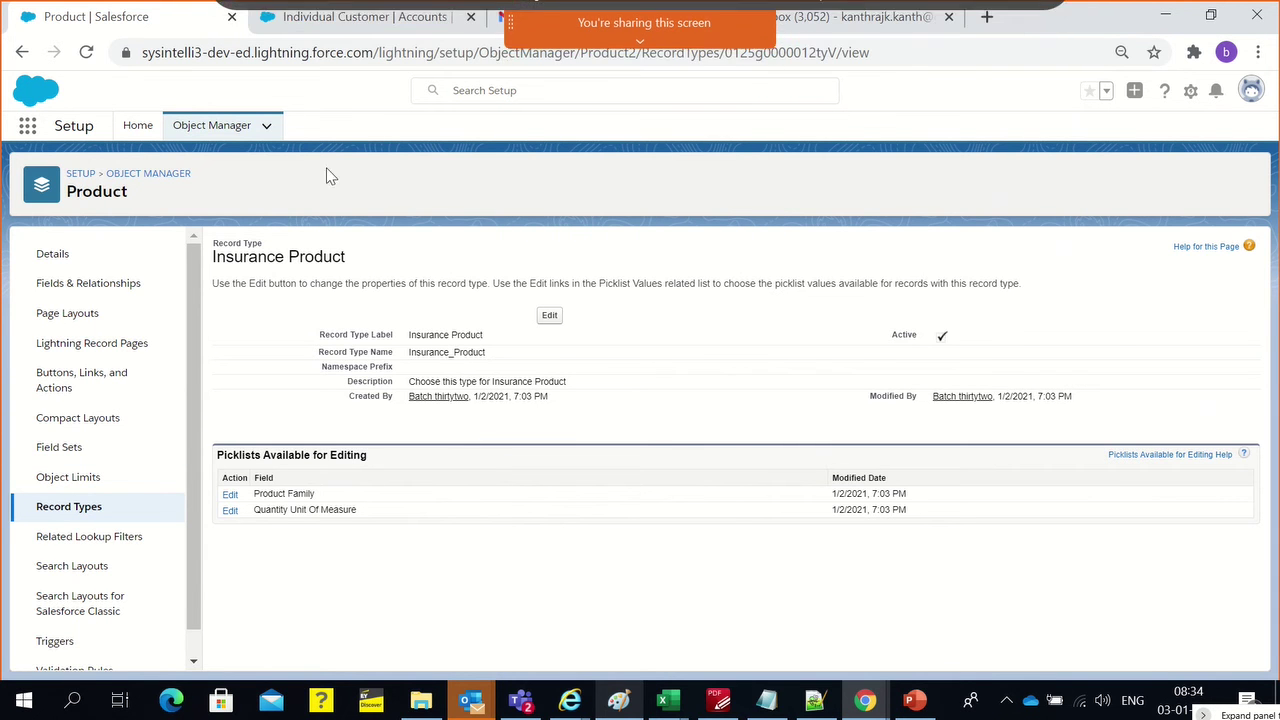
Open the customer's account record, start a New Opportunity, then close it unsaved
left_click(298, 22)
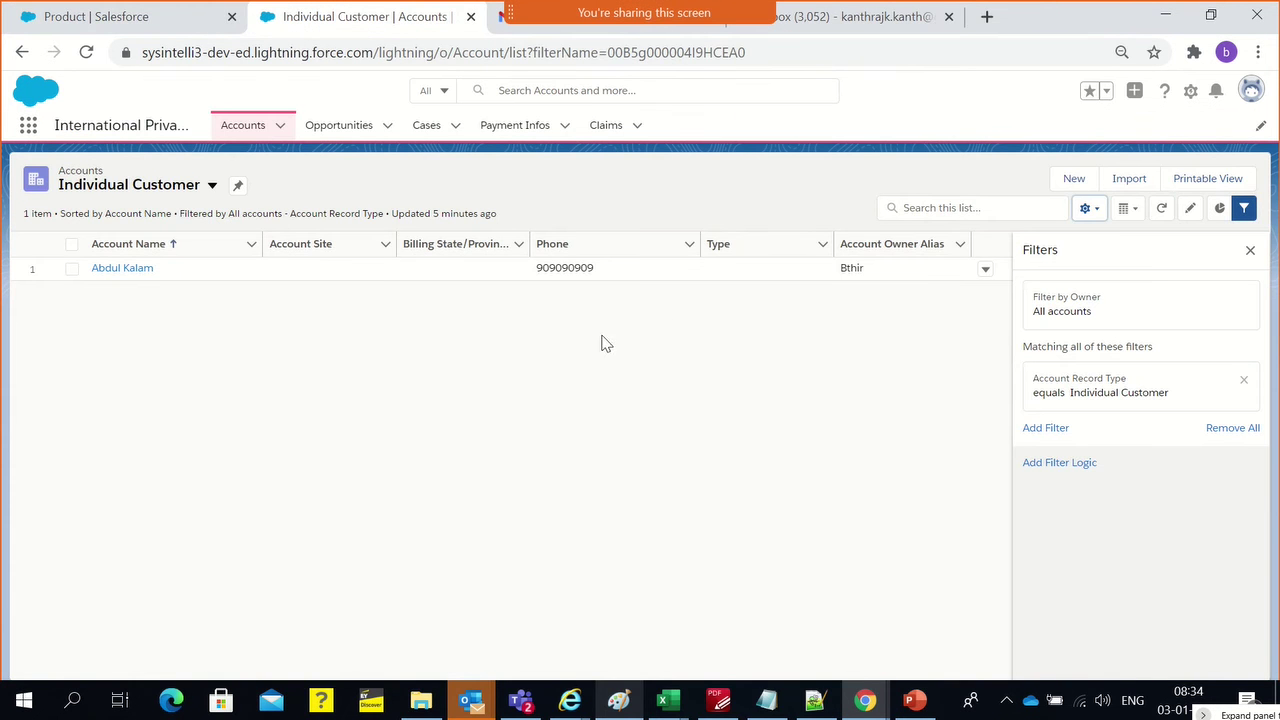
left_click(144, 269)
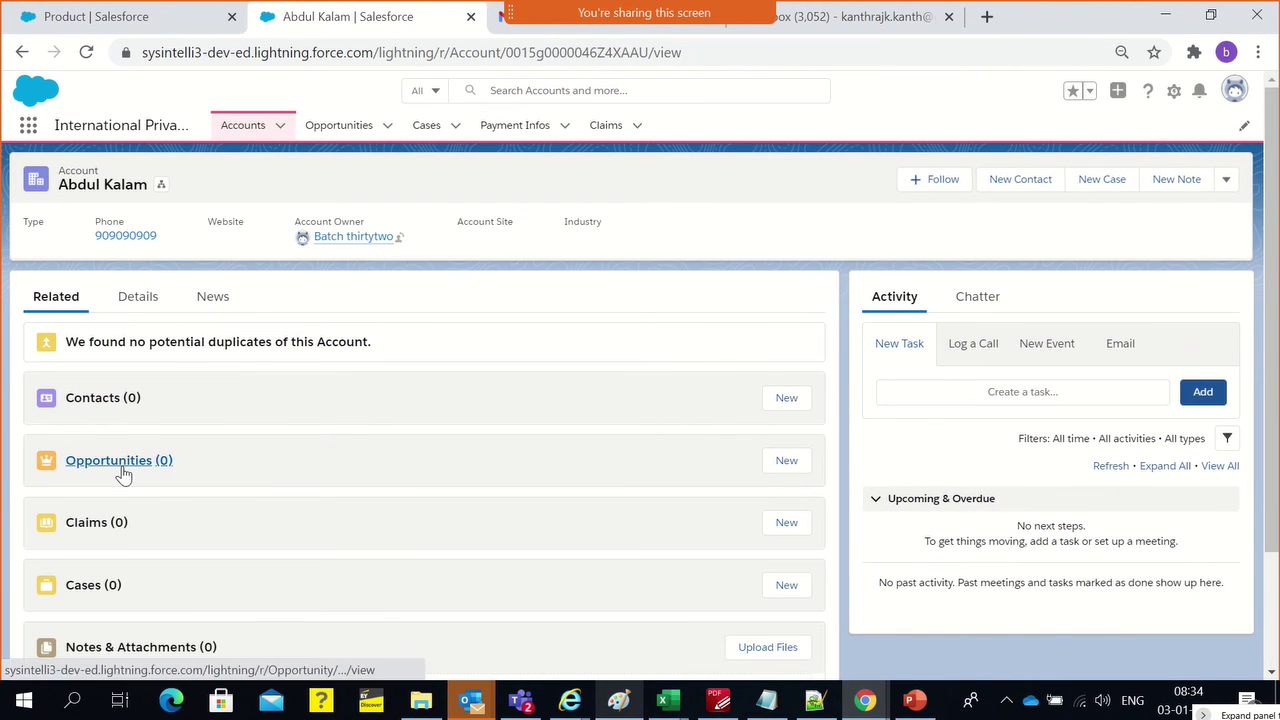
left_click(799, 472)
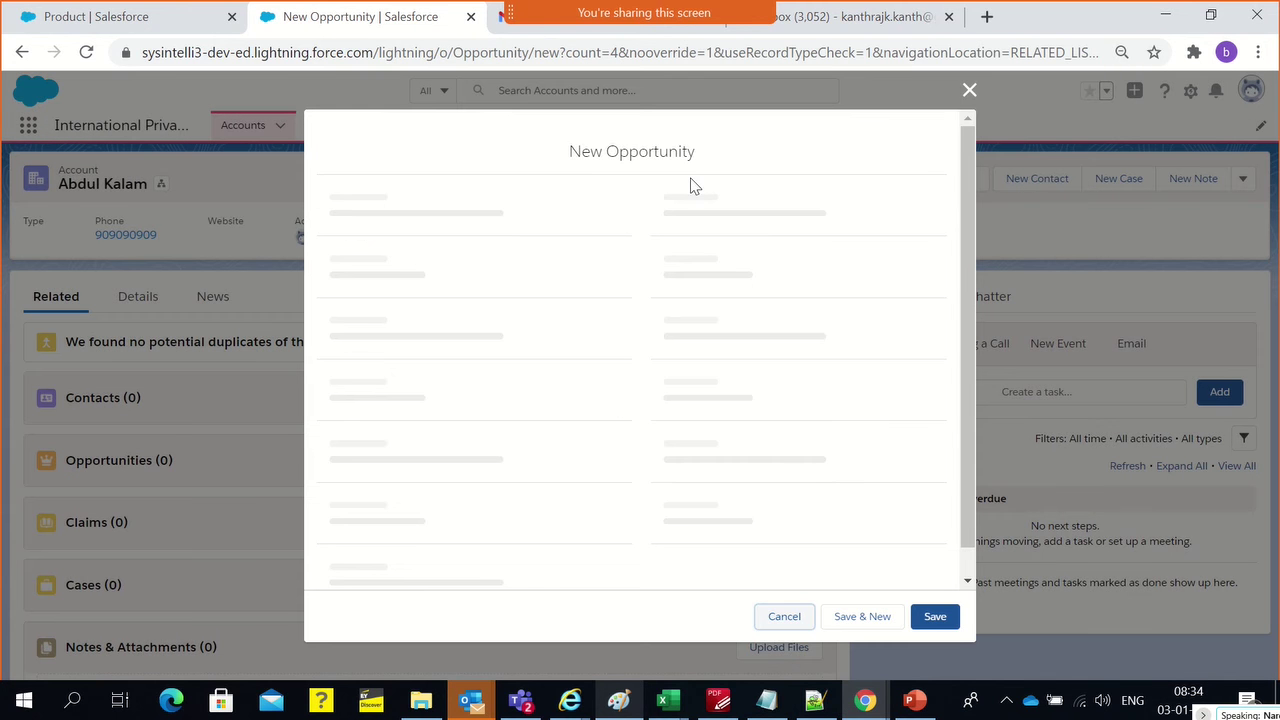
left_click(968, 90)
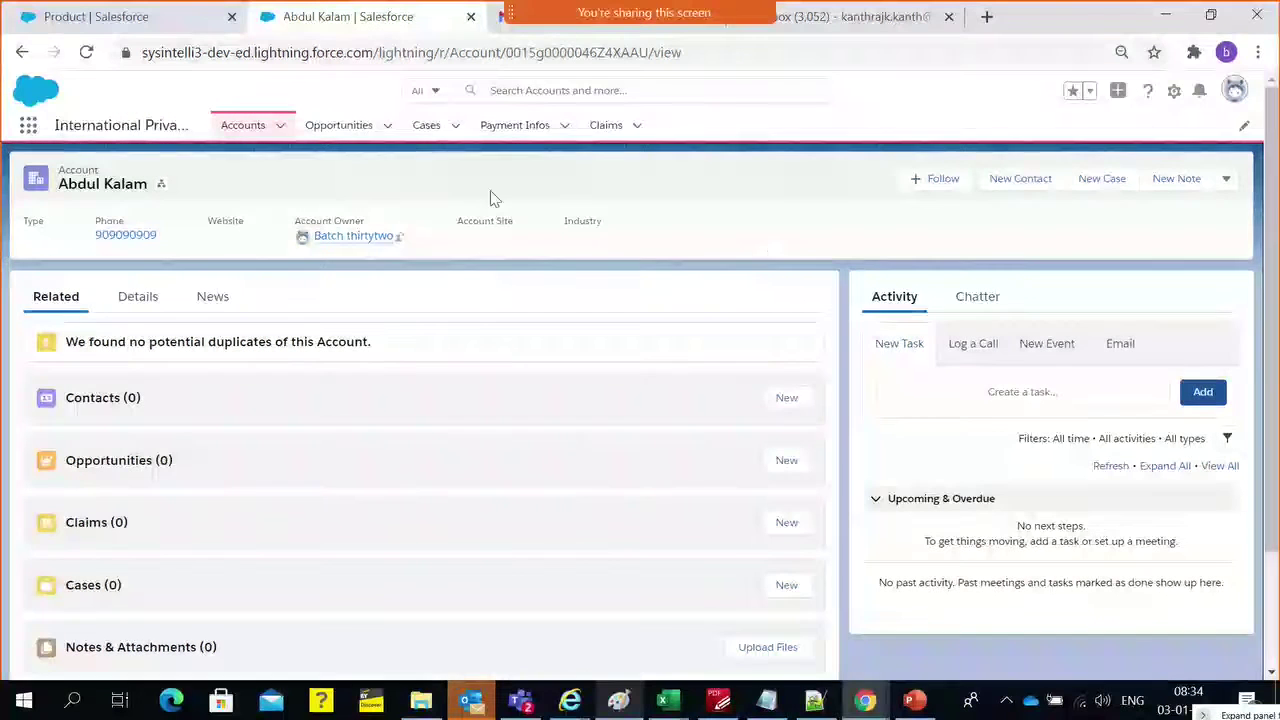
Confirm Banking Product and Insurance Product both appear in the New Product record type chooser
left_click(30, 124)
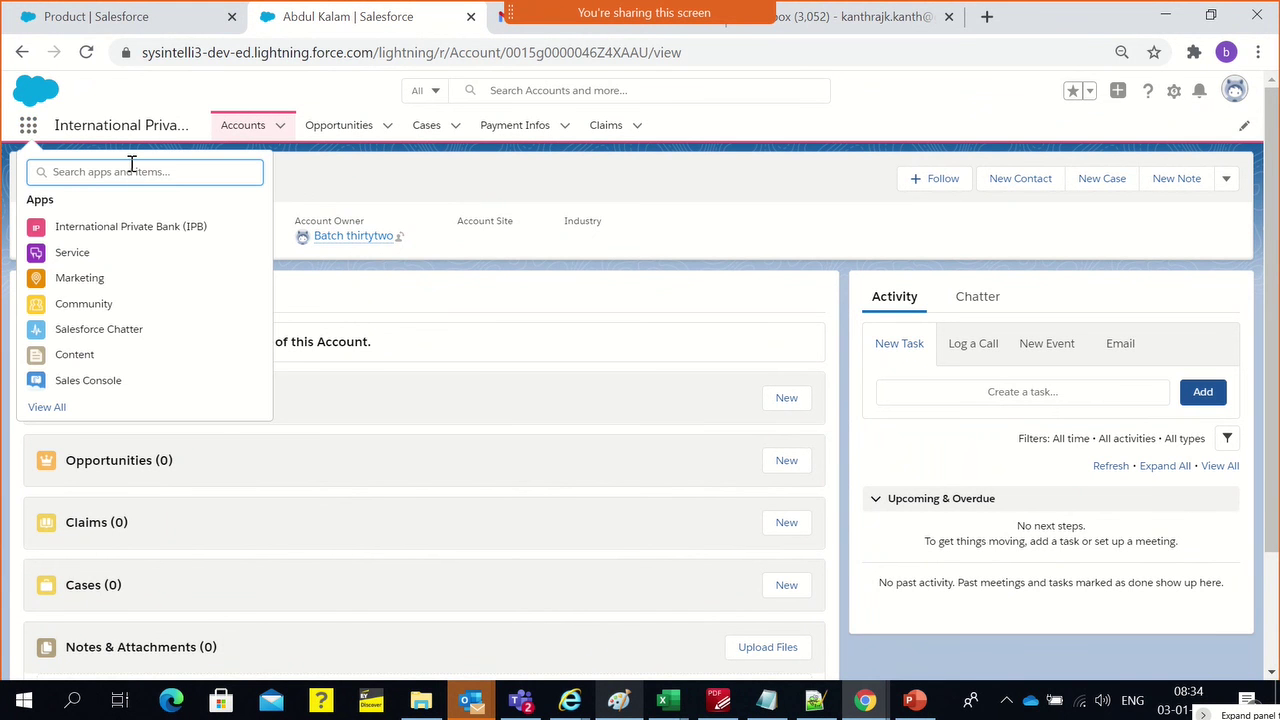
type("produ")
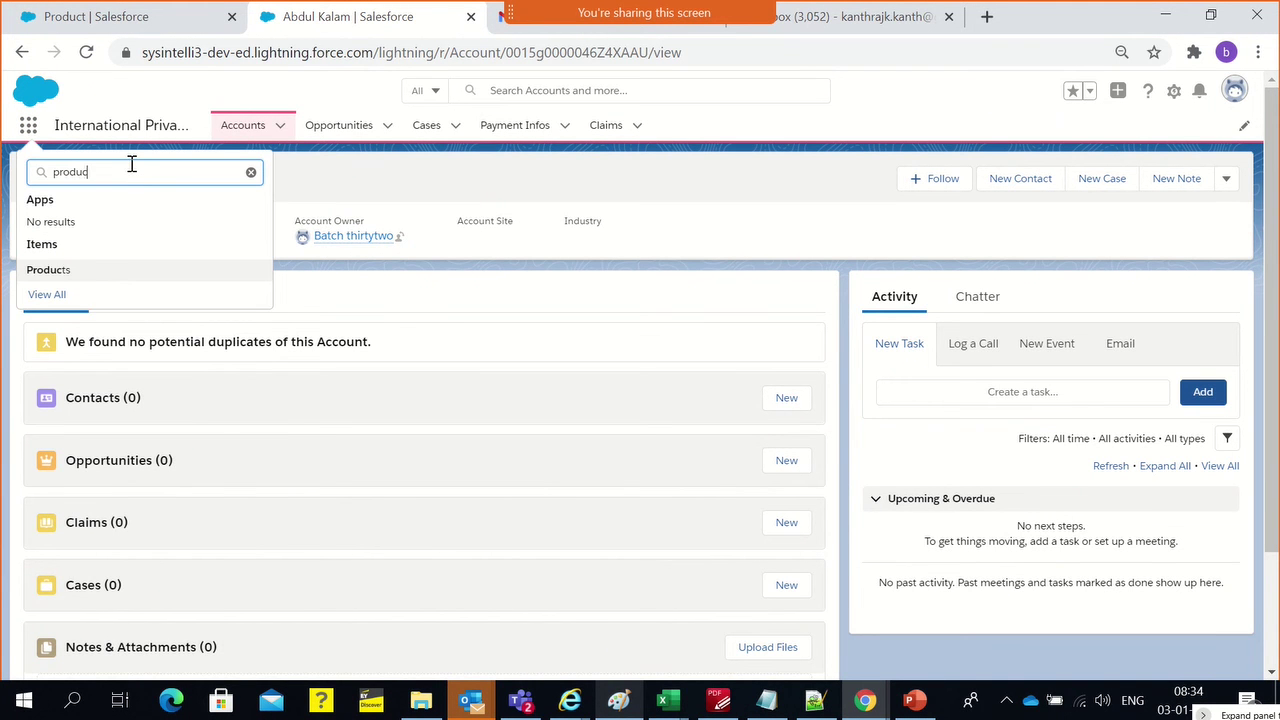
type("c")
left_click(55, 270)
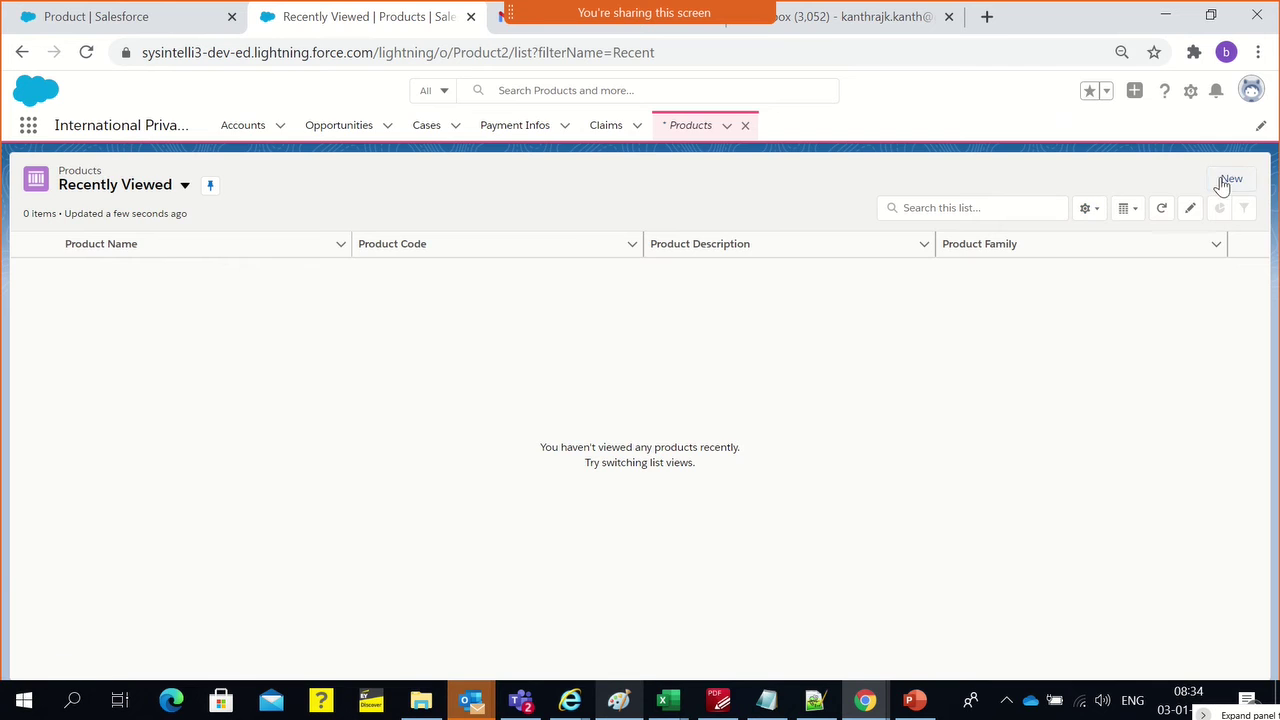
left_click(1222, 184)
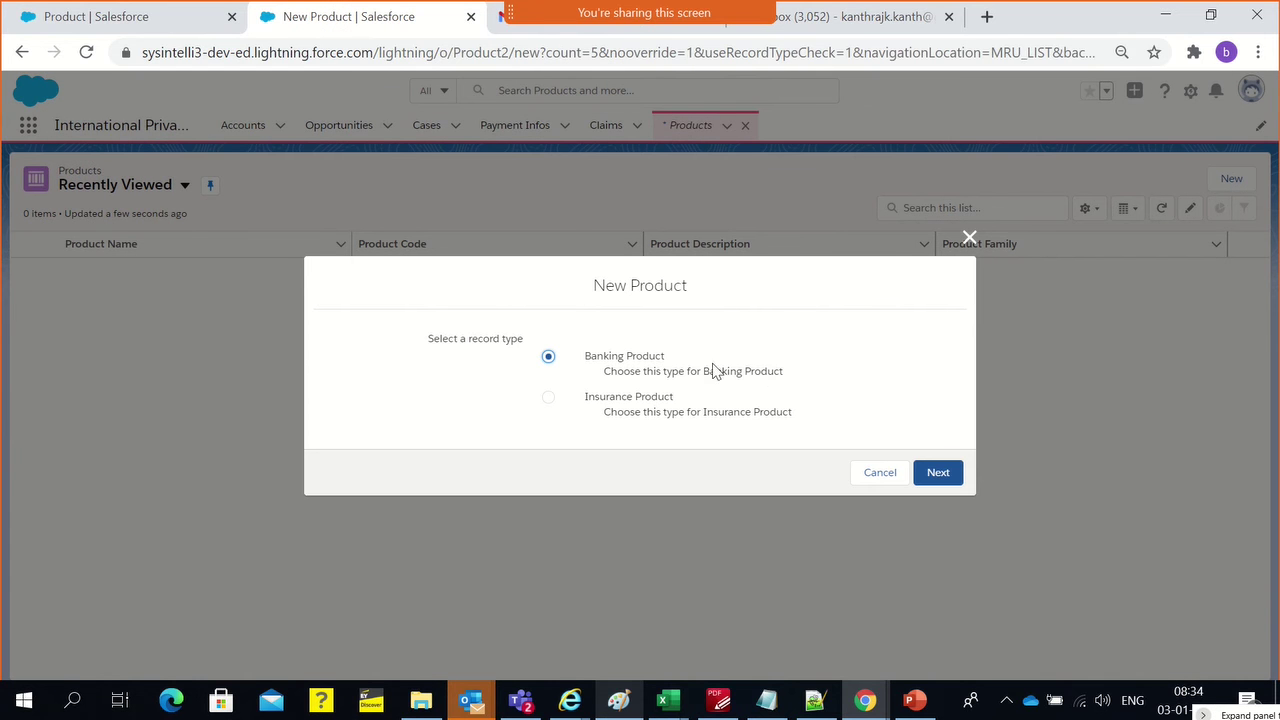
left_click(592, 398)
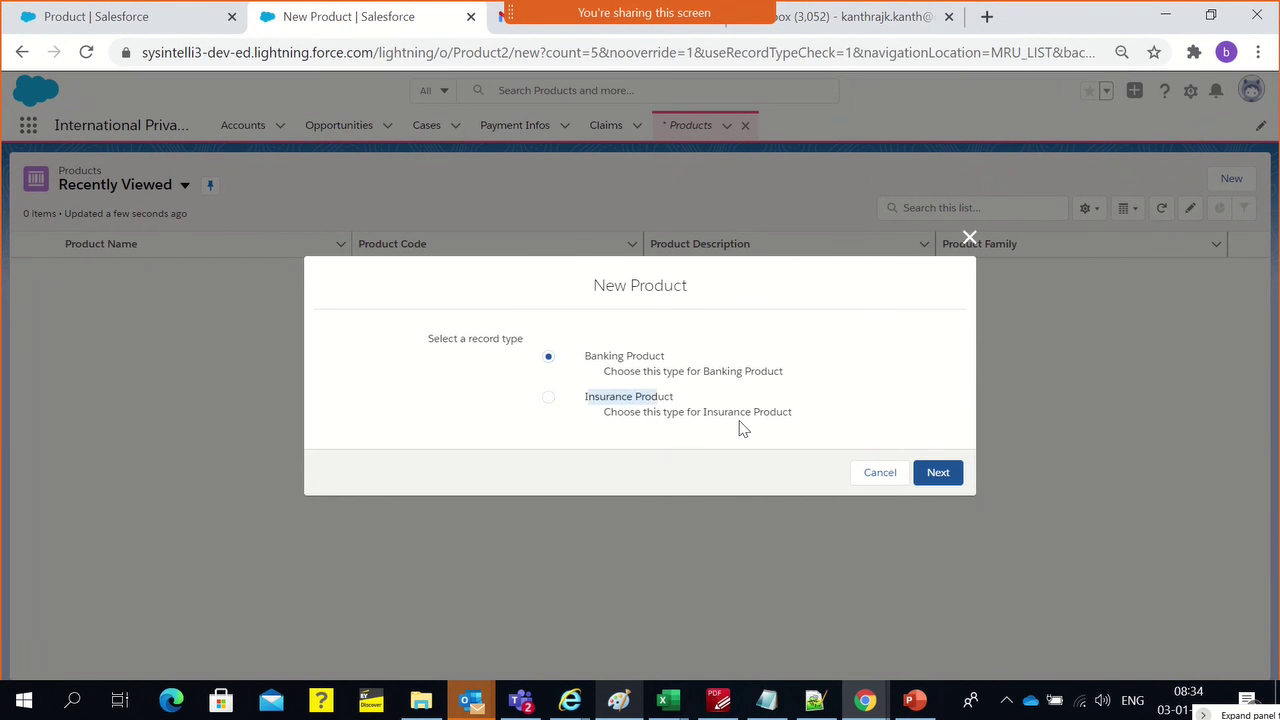
left_click(656, 357)
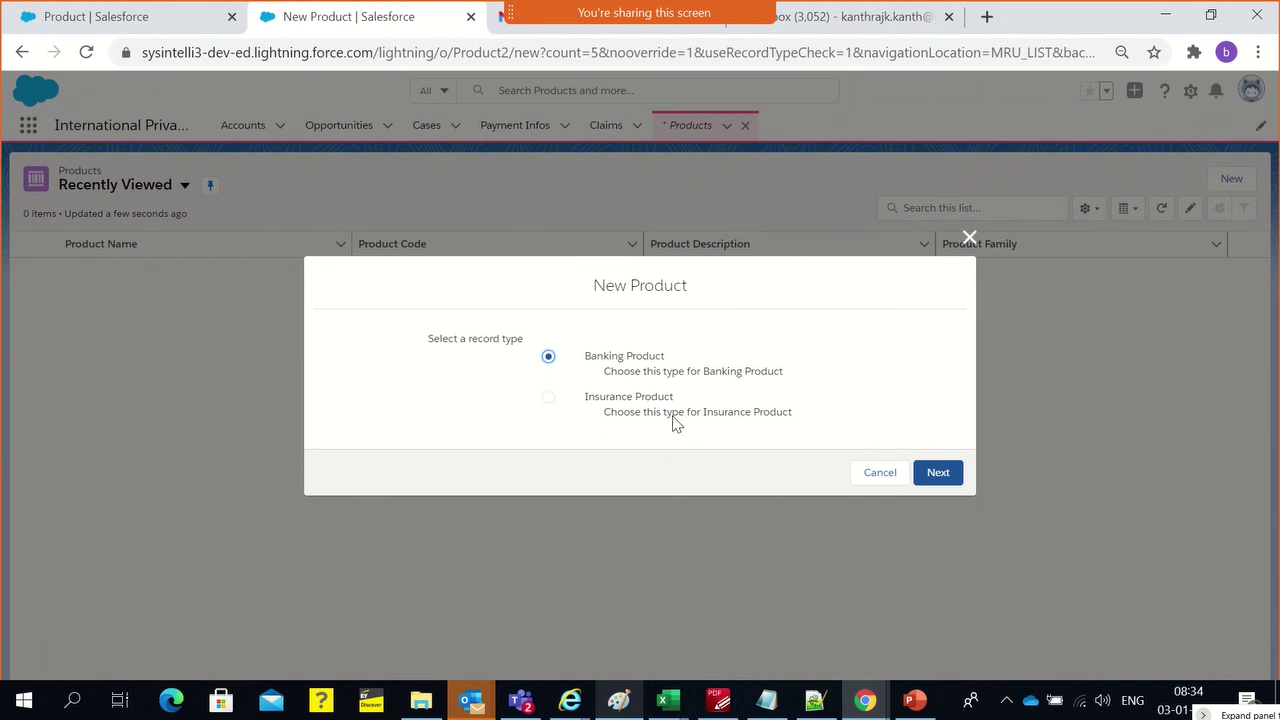
left_click(671, 412)
left_click(970, 245)
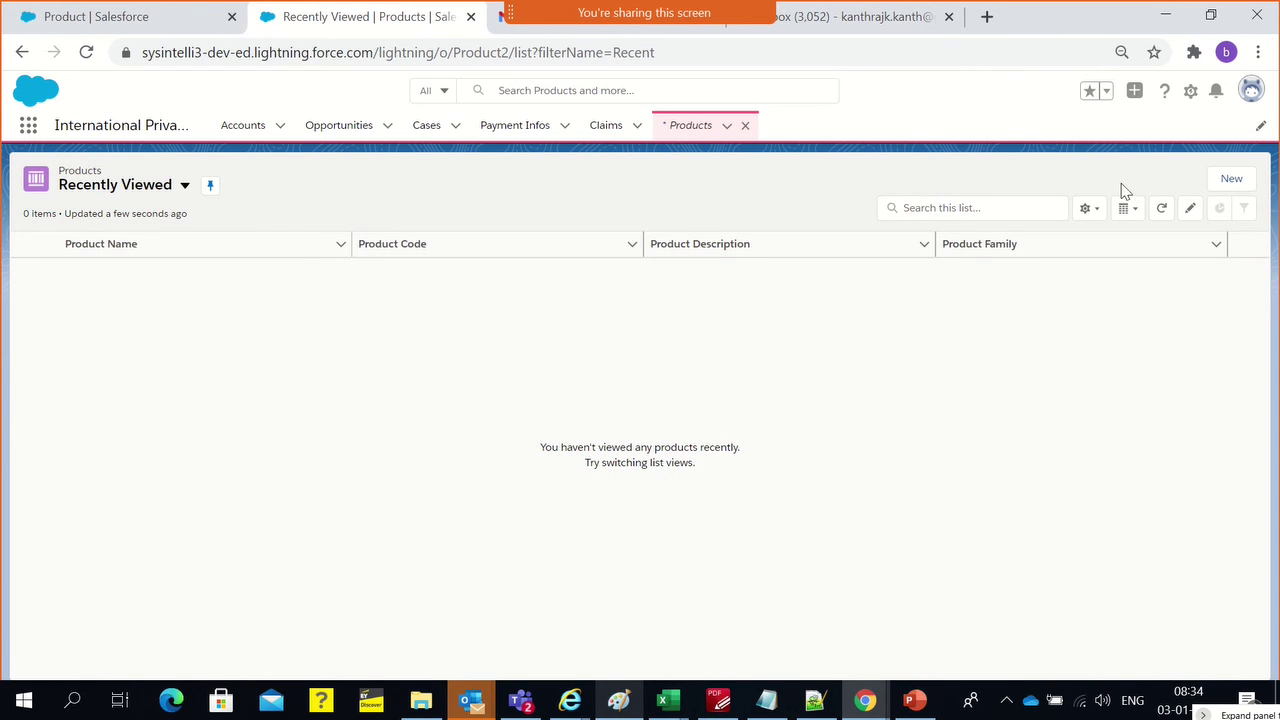
left_click(1231, 178)
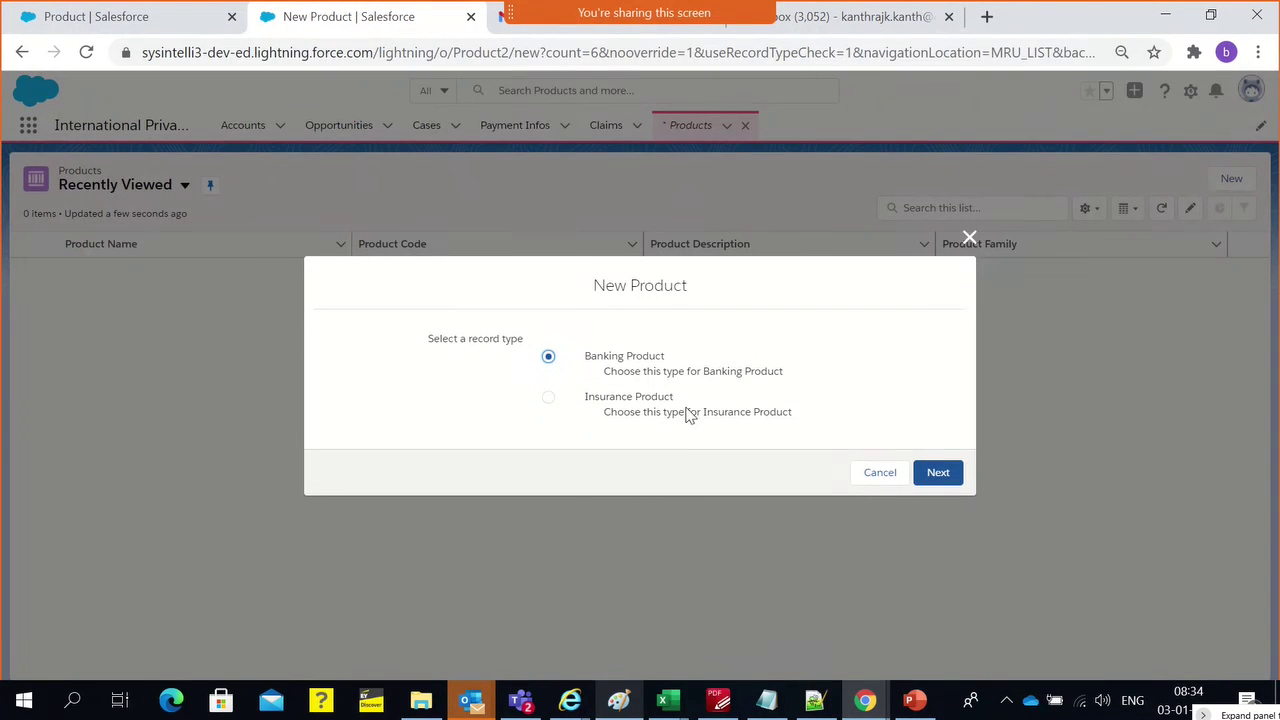
left_click(970, 243)
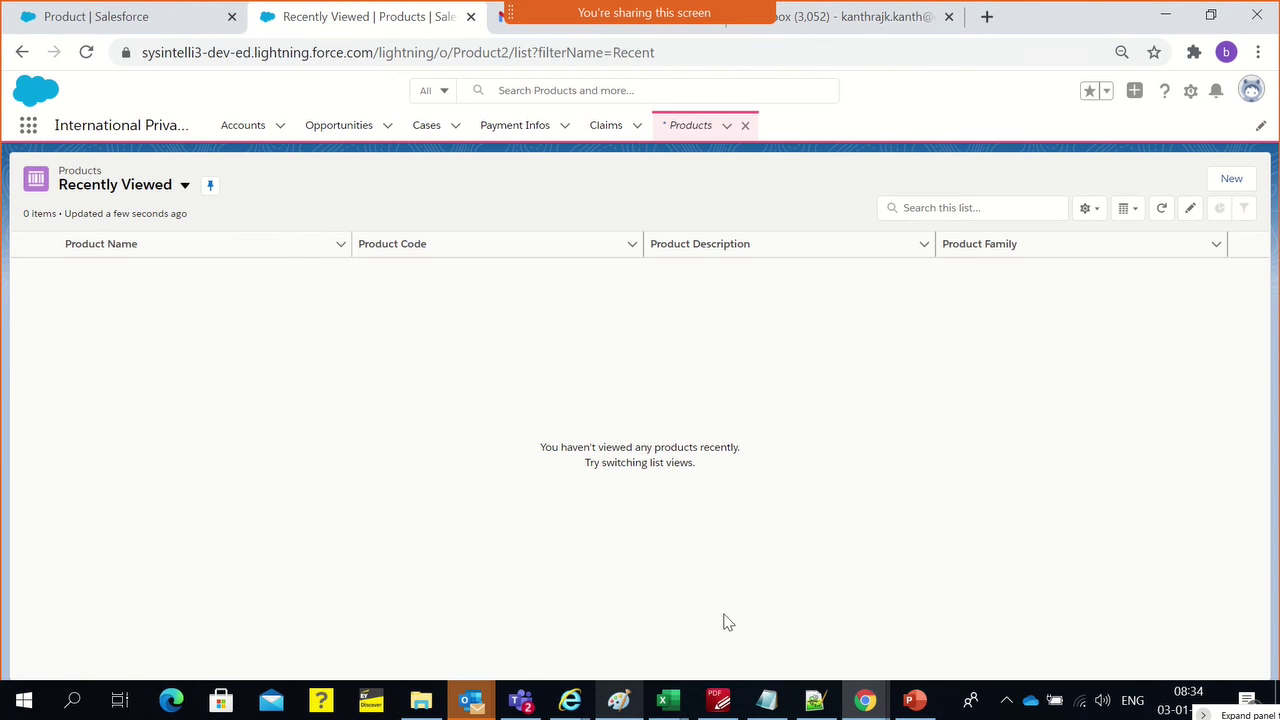
Bring up the schema.png diagram in Microsoft Paint
left_click(620, 705)
scroll(683, 380, "up", 2)
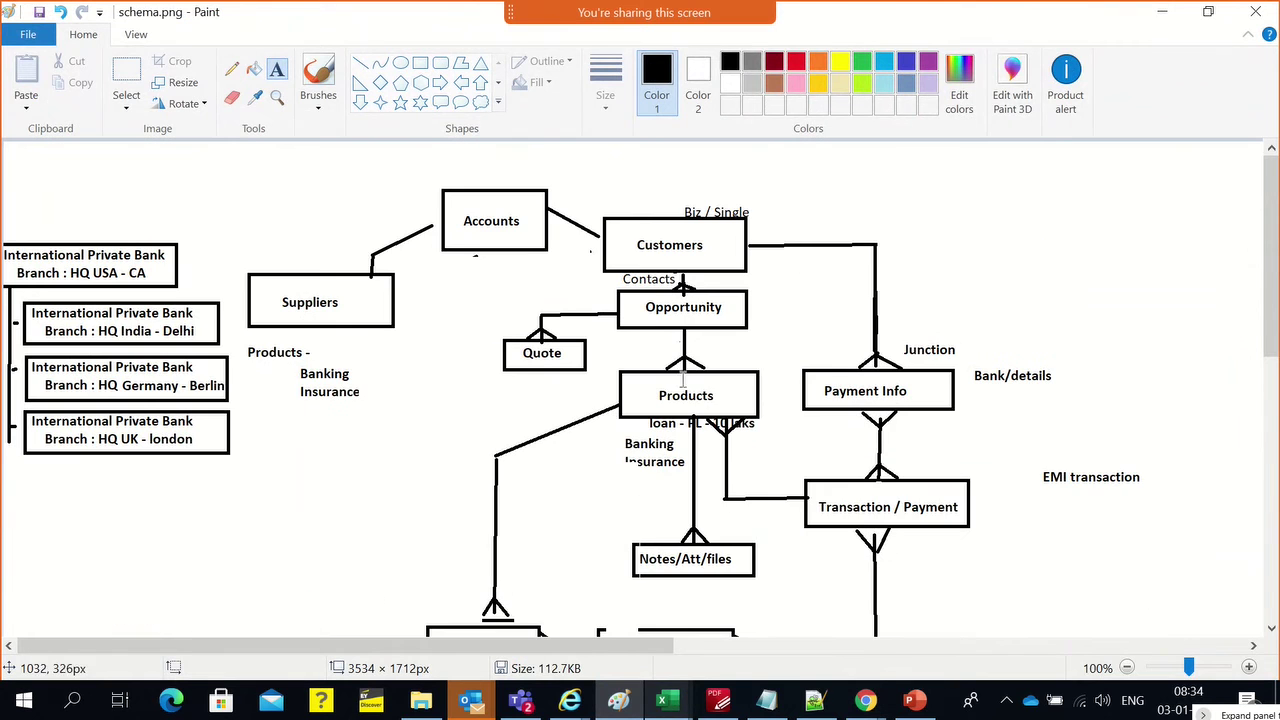
scroll(699, 400, "down", 3)
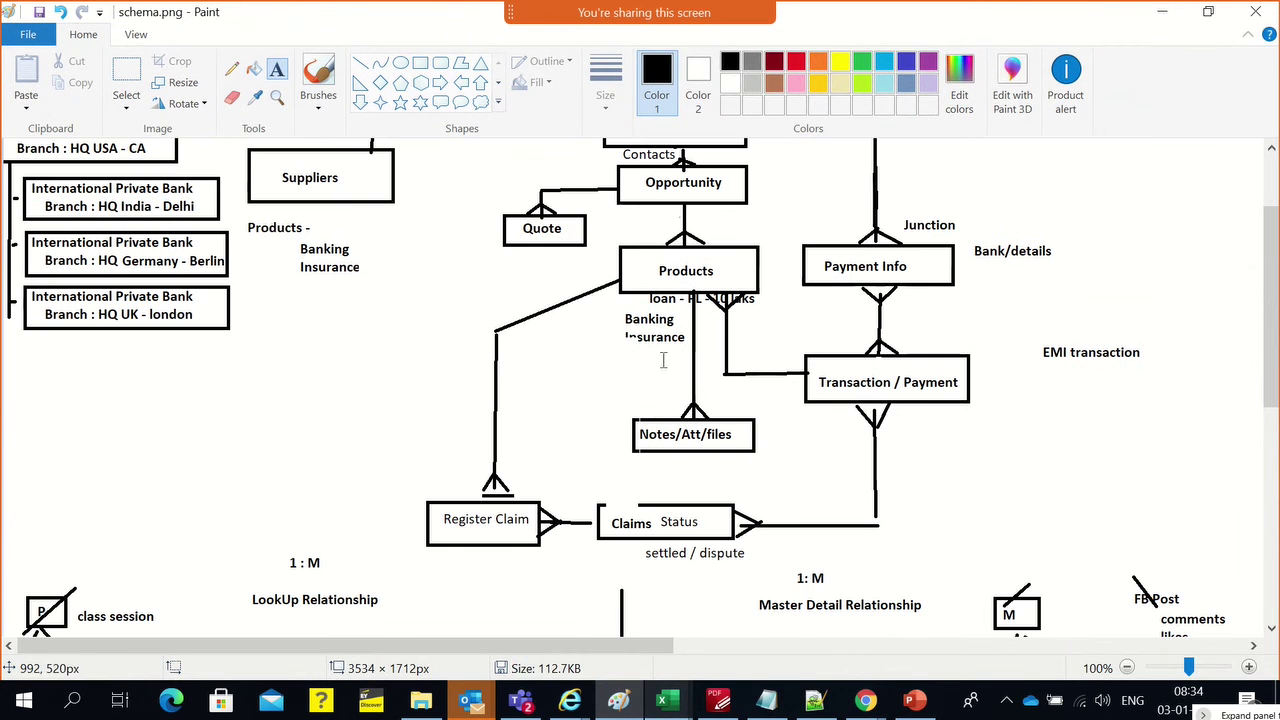
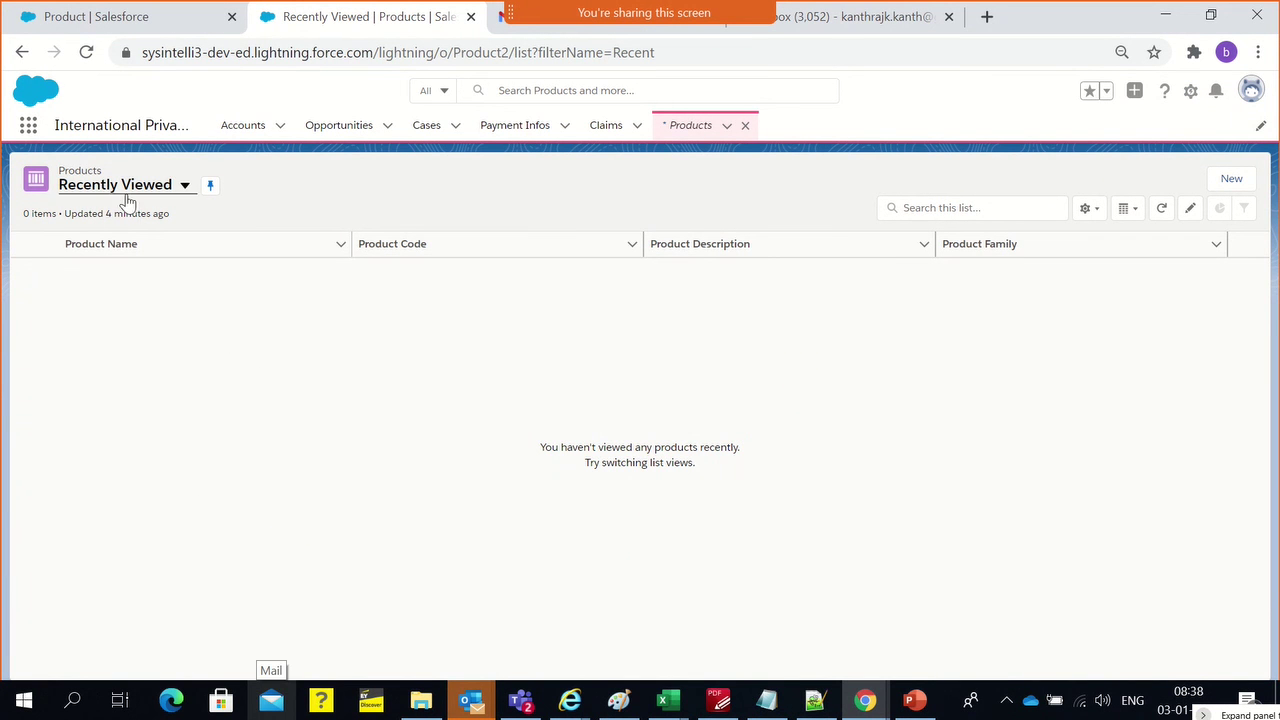
Switch to the Sales app by searching 'Sale' in the App Launcher
left_click(29, 127)
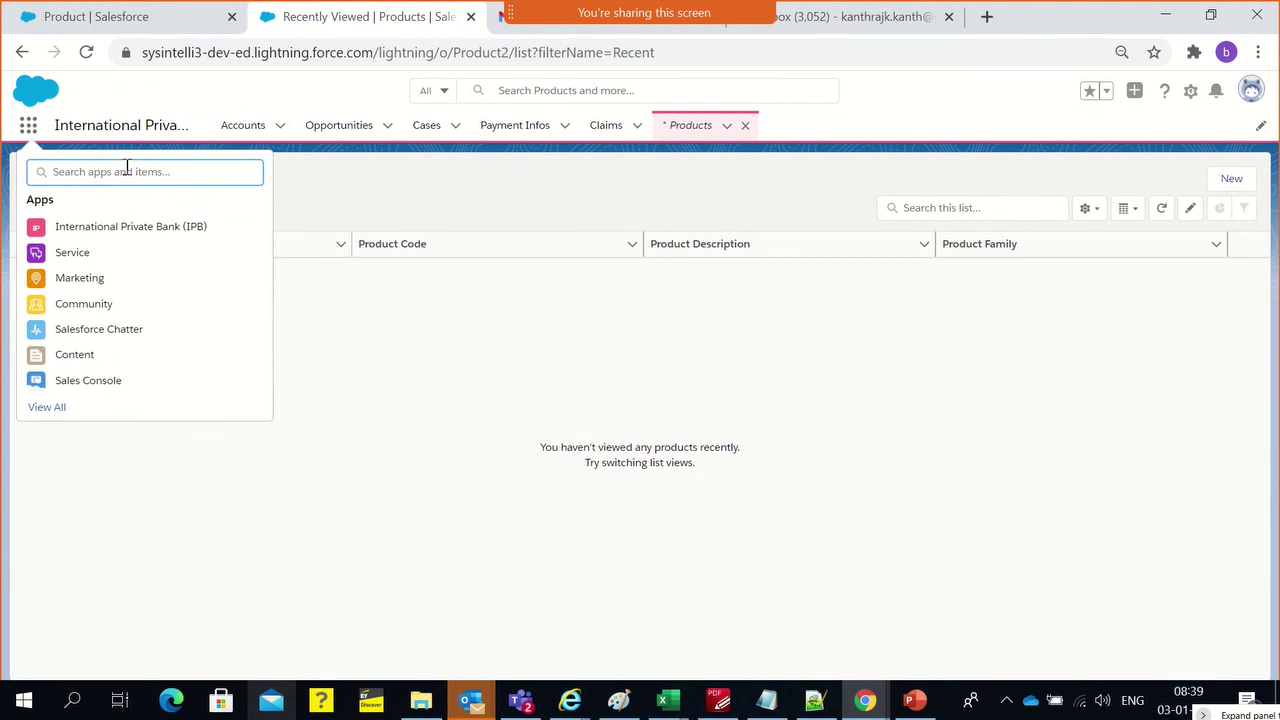
type("Caj")
key("BackSpace")
key("BackSpace")
key("BackSpace")
left_click(683, 291)
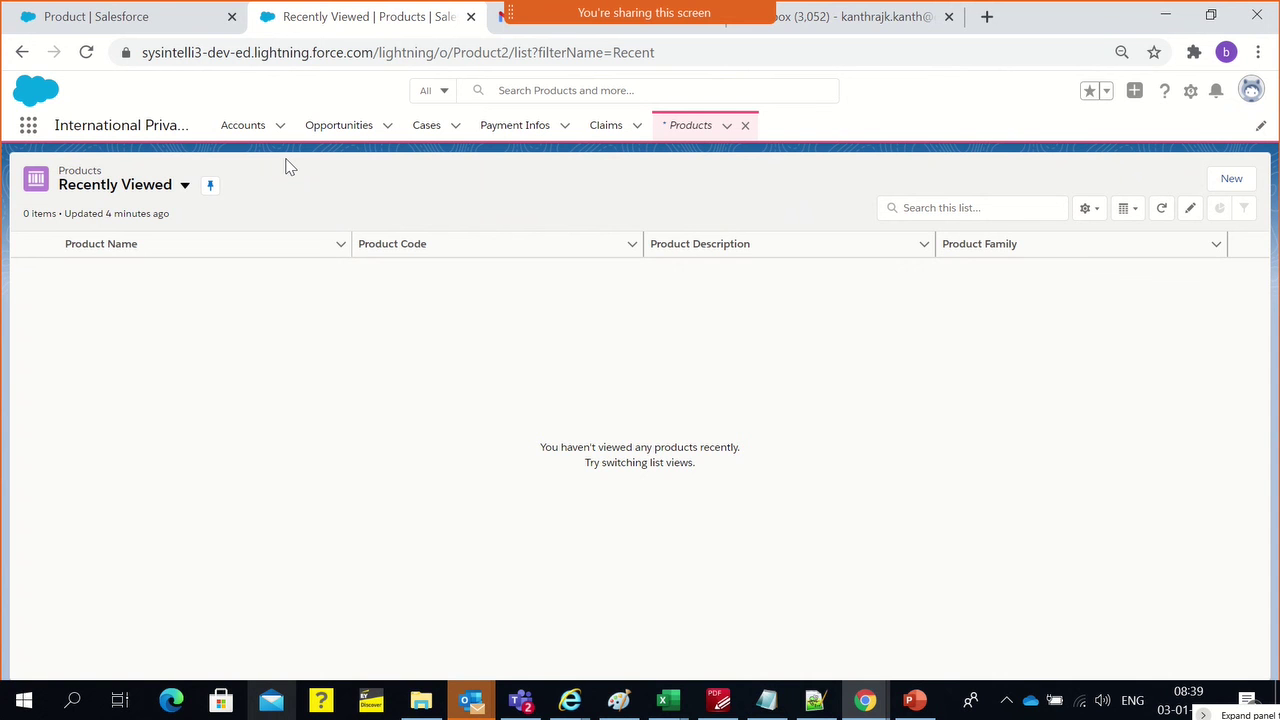
left_click(27, 127)
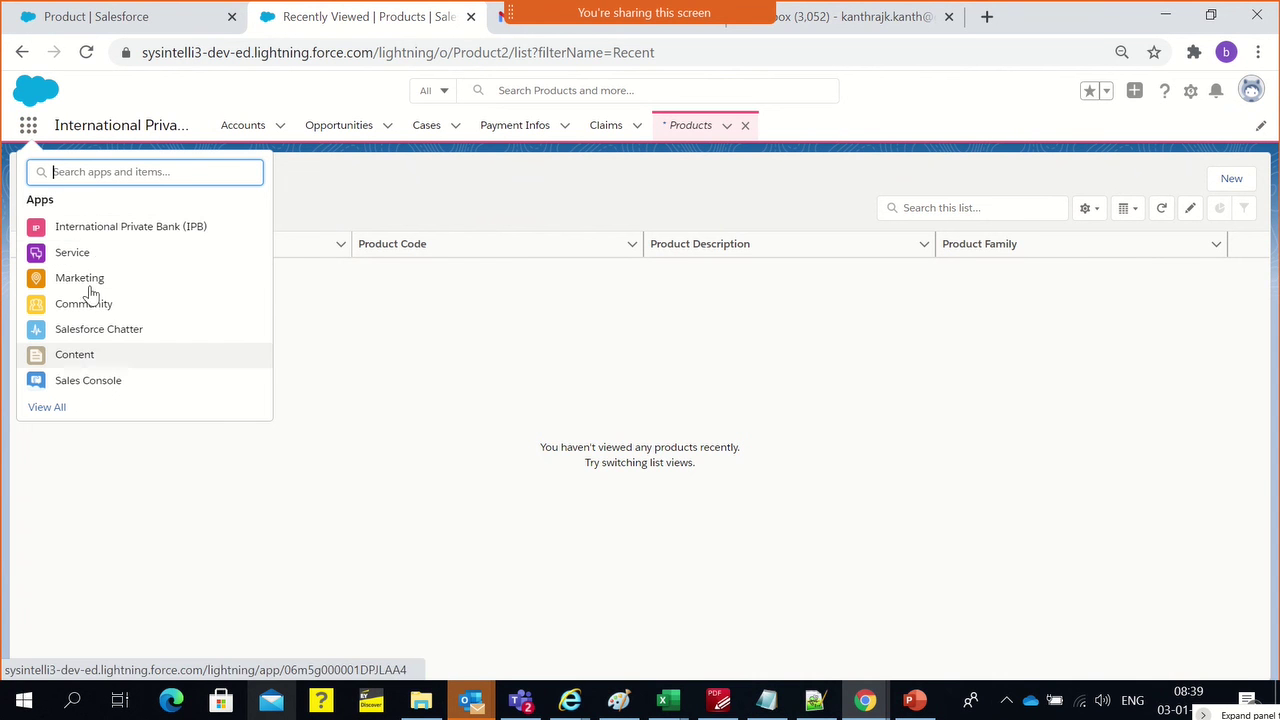
type("Sale")
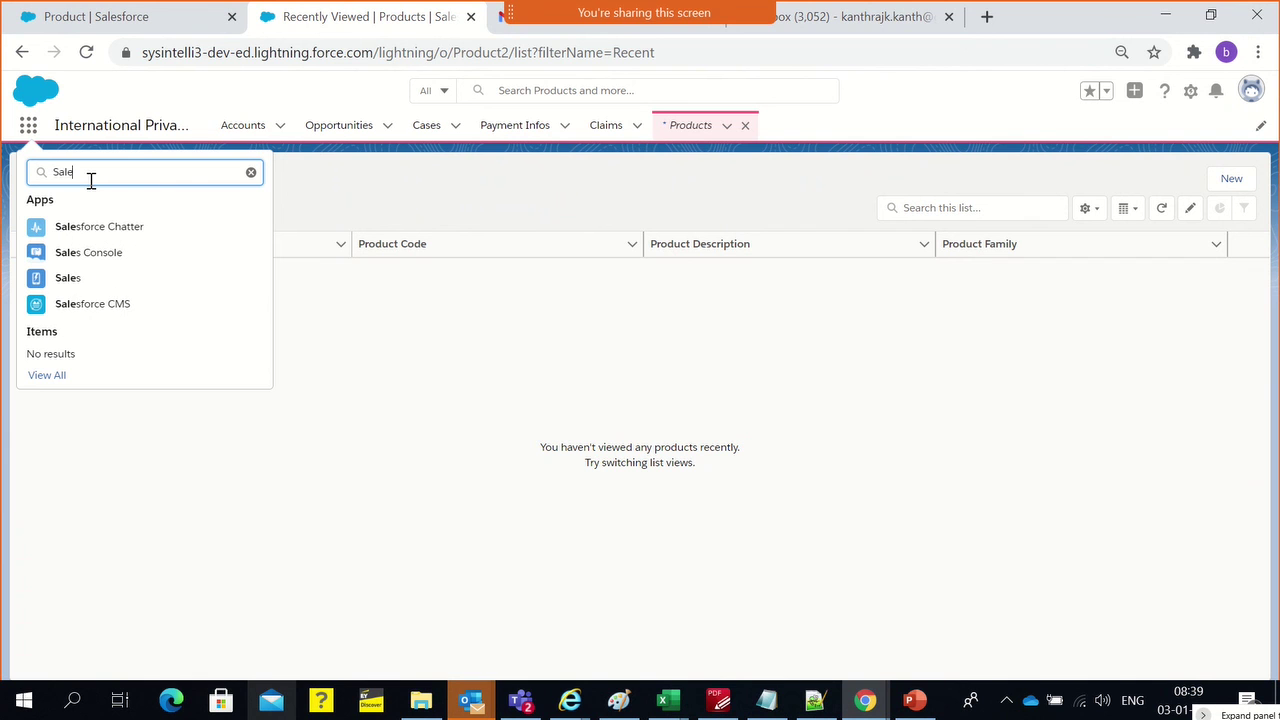
left_click(70, 283)
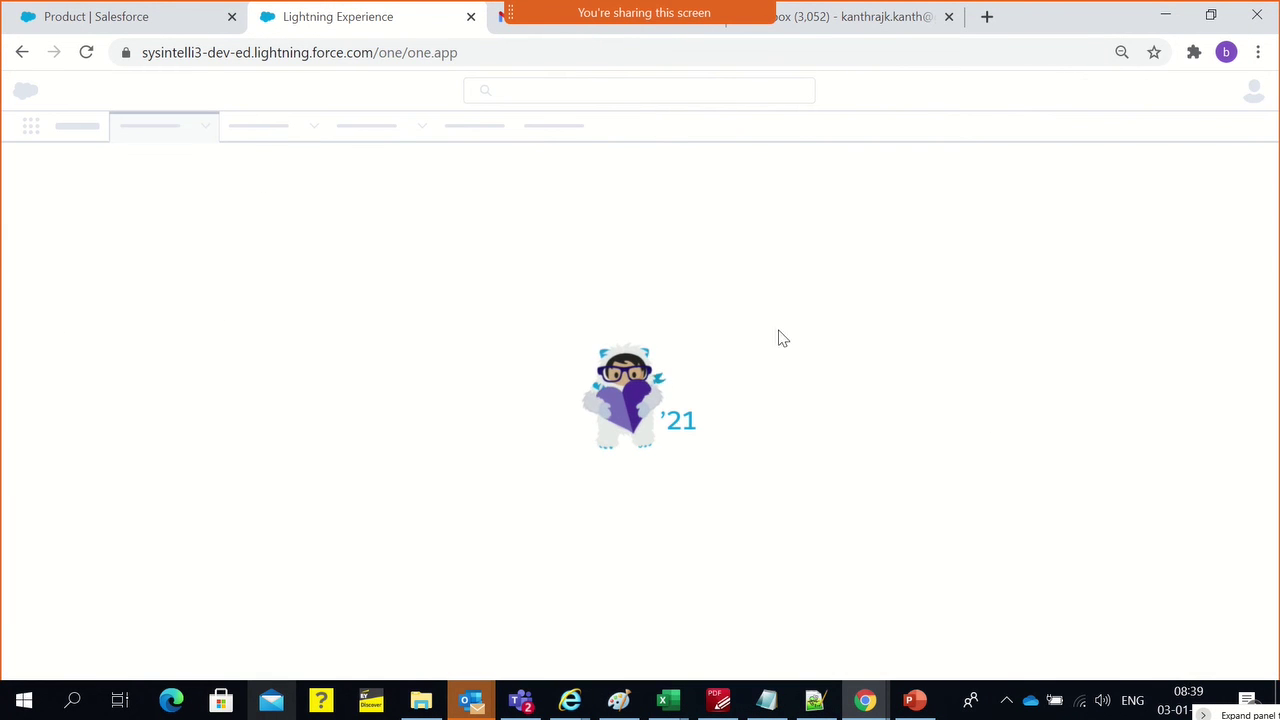
From Campaigns, start a new campaign named Safety Health Insurance (IPB)
left_click(88, 16)
left_click(310, 12)
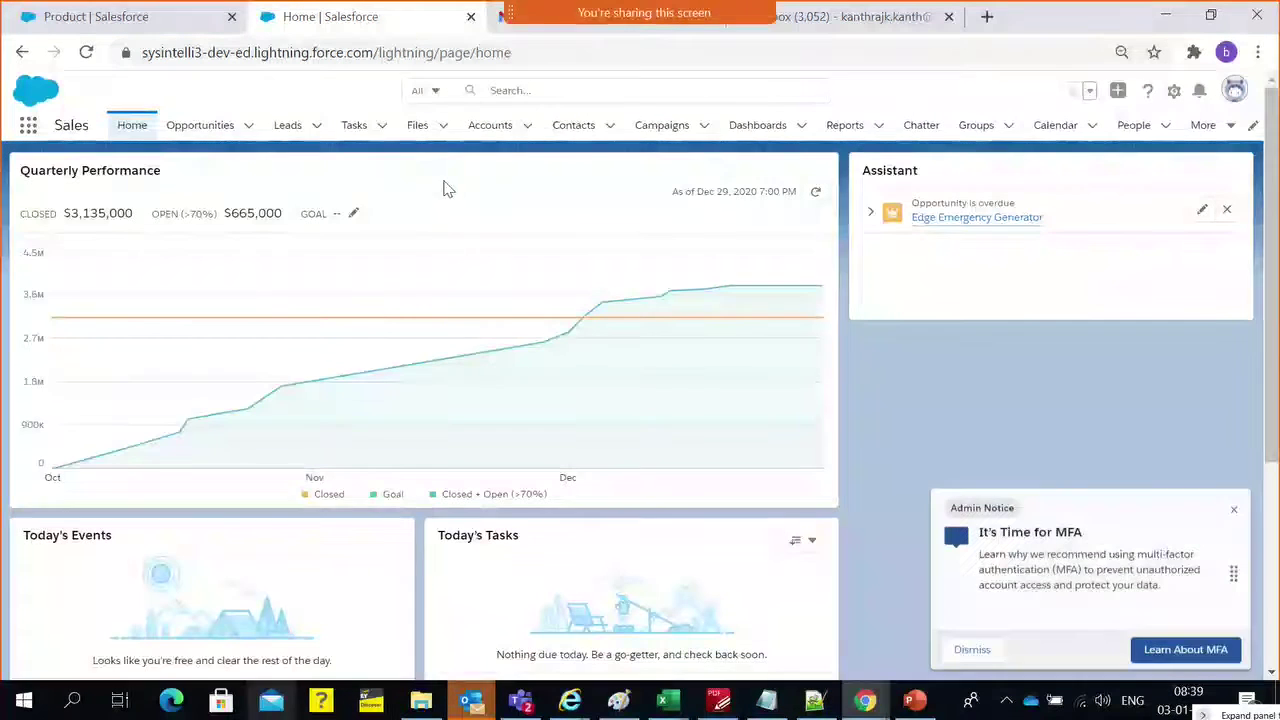
left_click(646, 130)
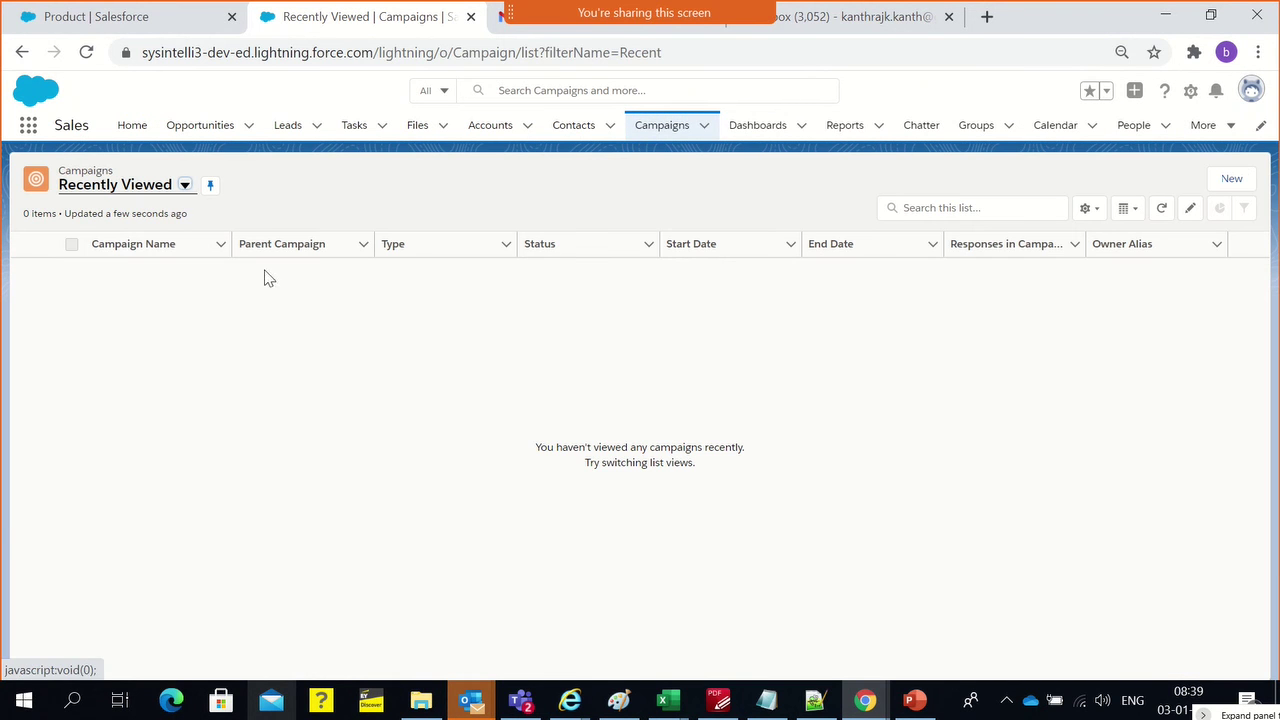
left_click(1221, 179)
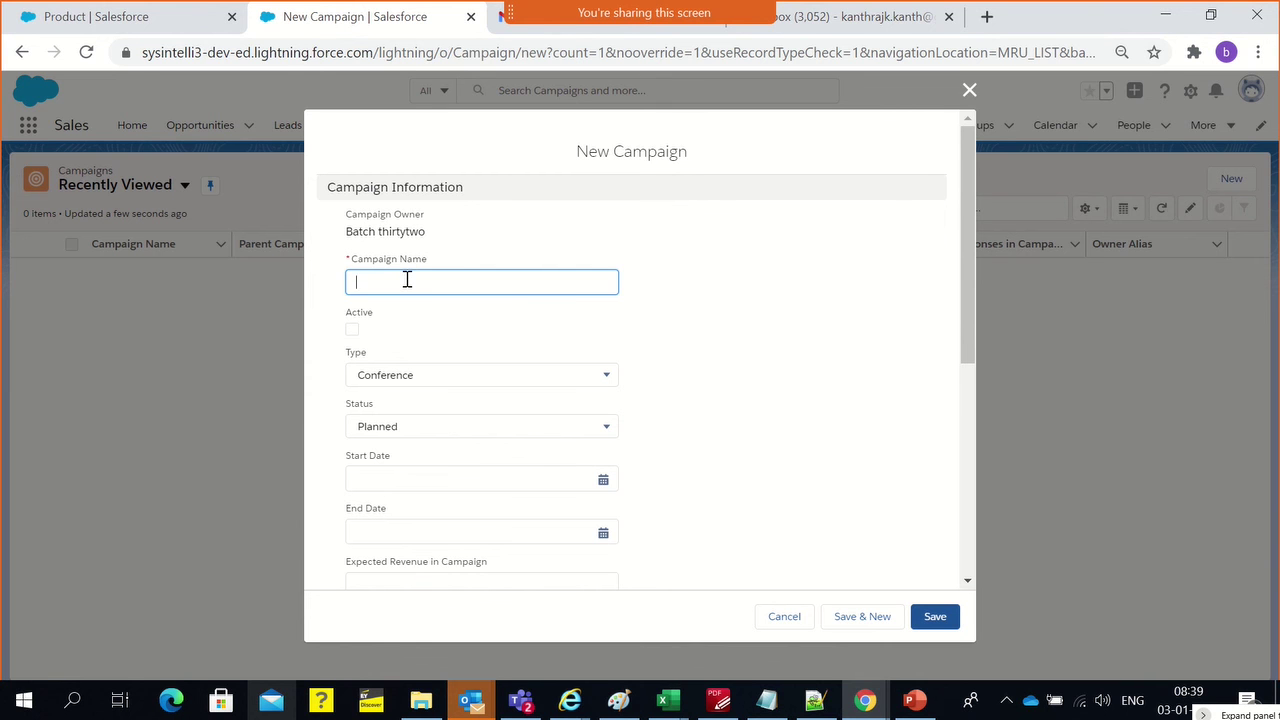
type("Healt")
type("B")
left_click(411, 318)
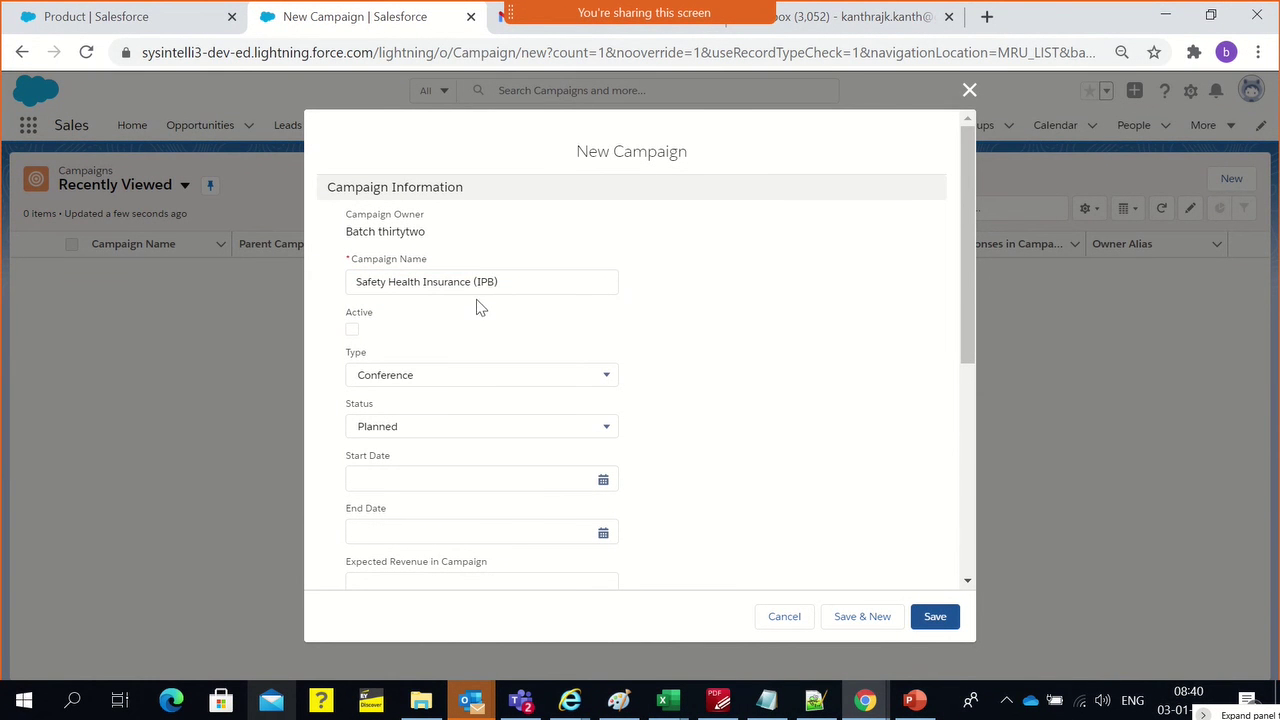
key("alt+Tab")
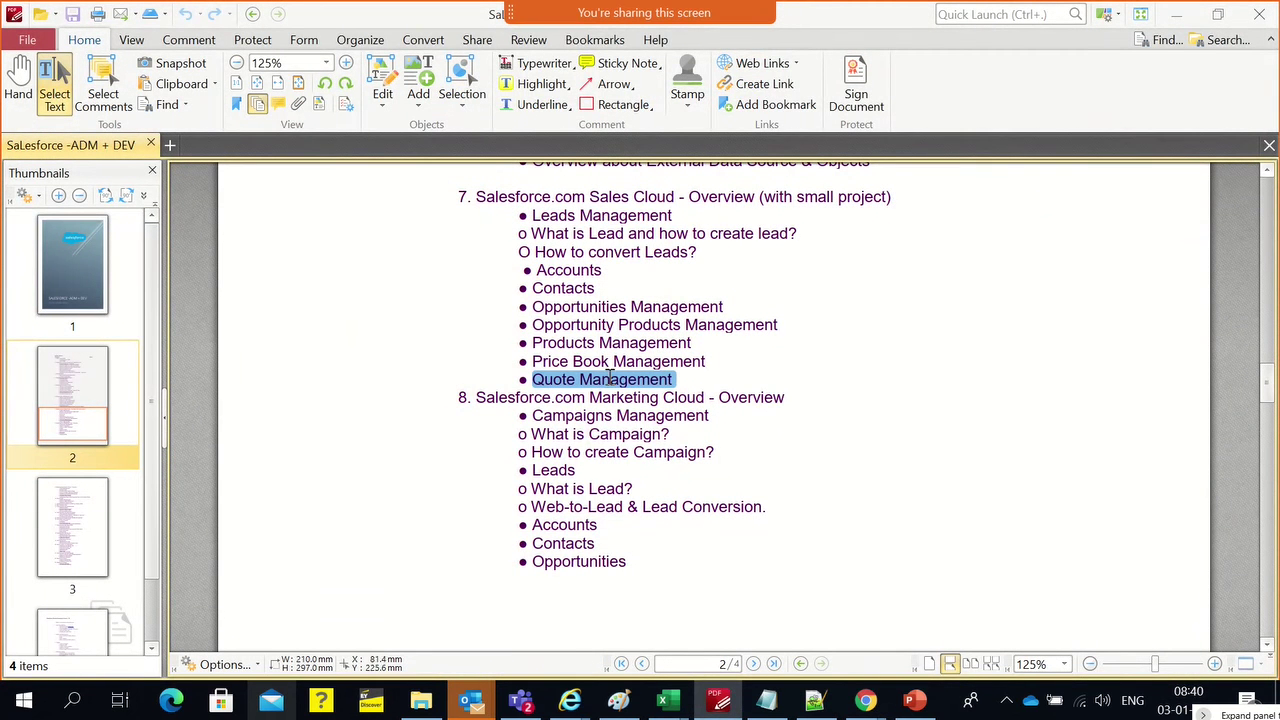
Review the Marketing Cloud and 'What is Campaign?' topics in the course outline PDF
triple_click(574, 428)
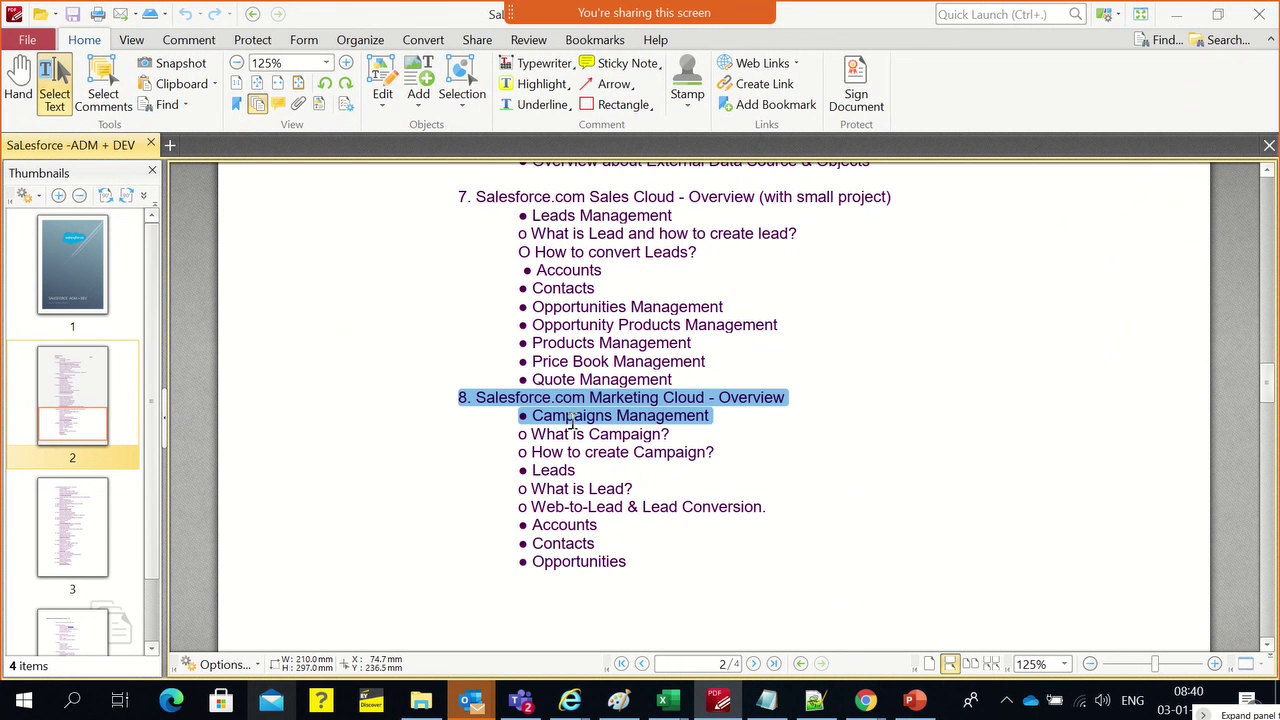
triple_click(579, 434)
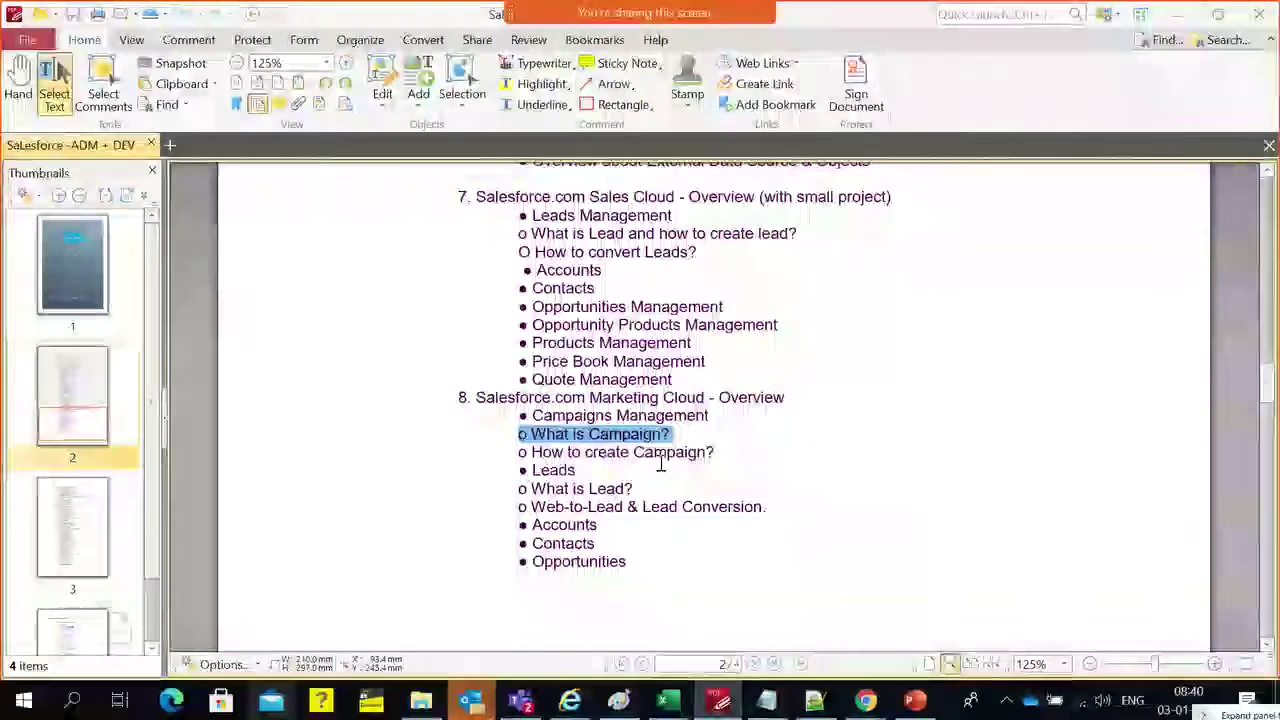
key("alt+Tab")
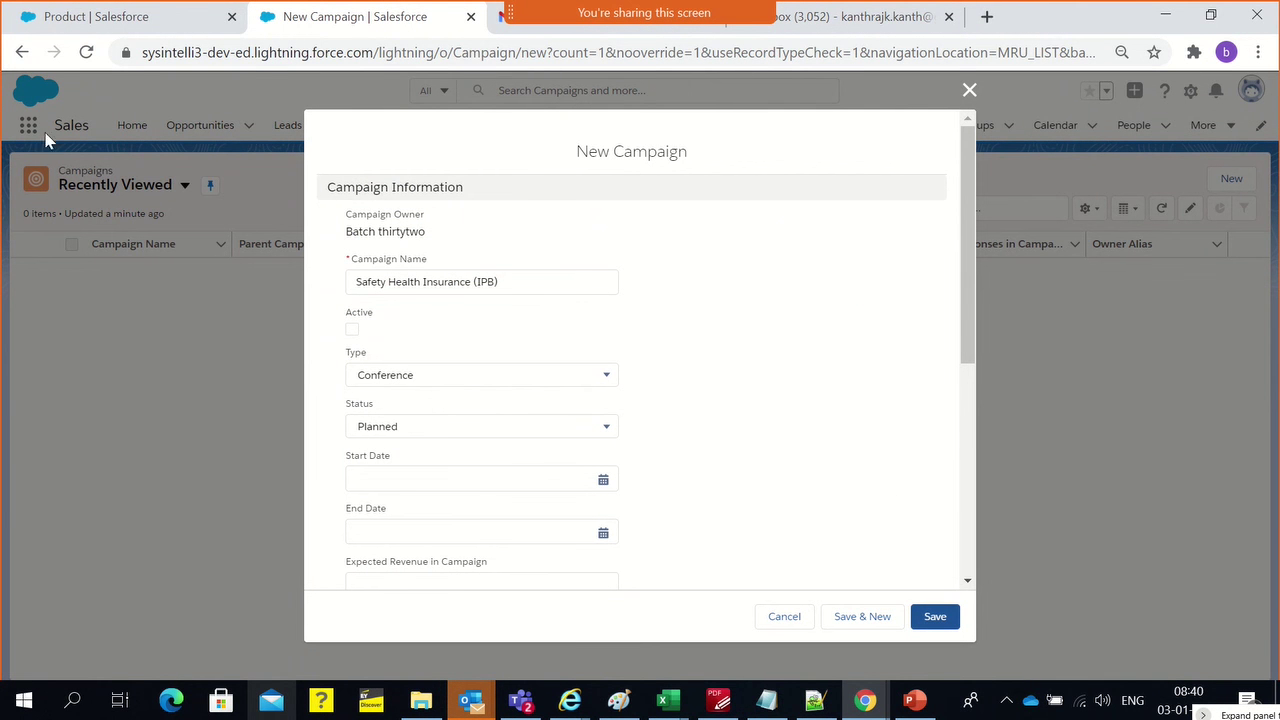
Copy the campaign name, discard the form, and retry Campaigns via an App Launcher search
triple_click(402, 282)
key("ctrl+c")
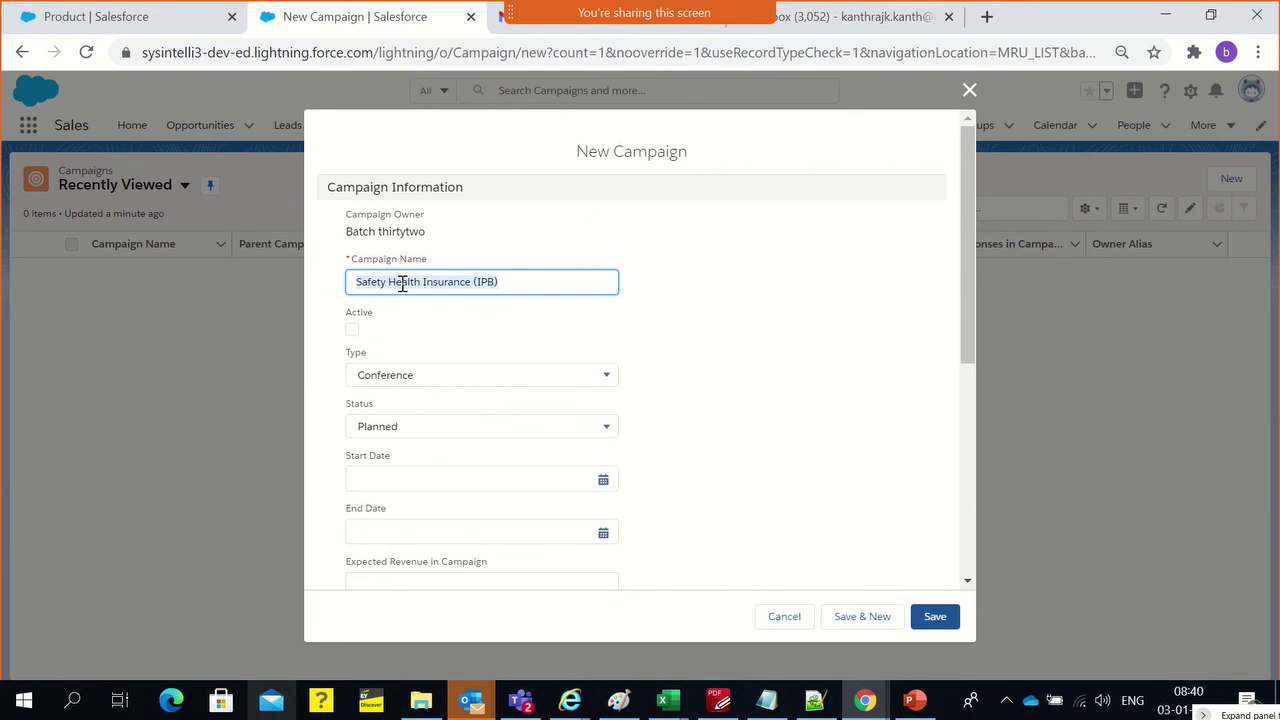
left_click(969, 90)
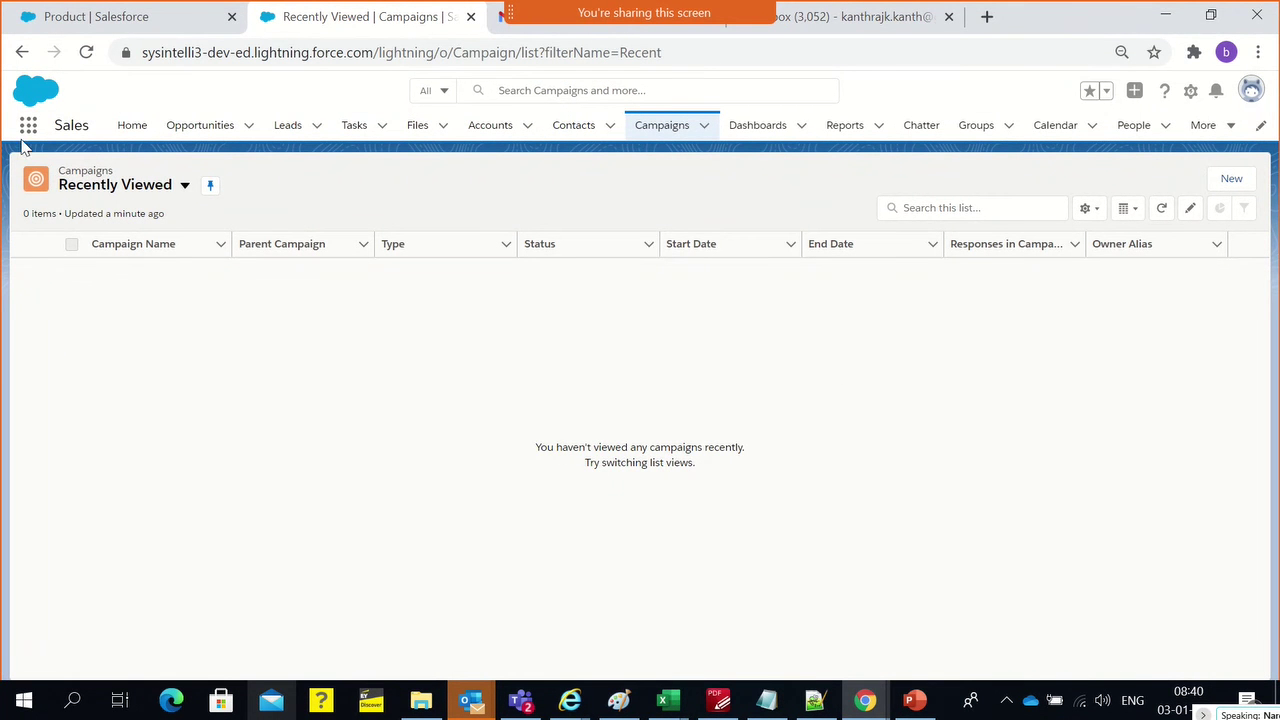
left_click(28, 128)
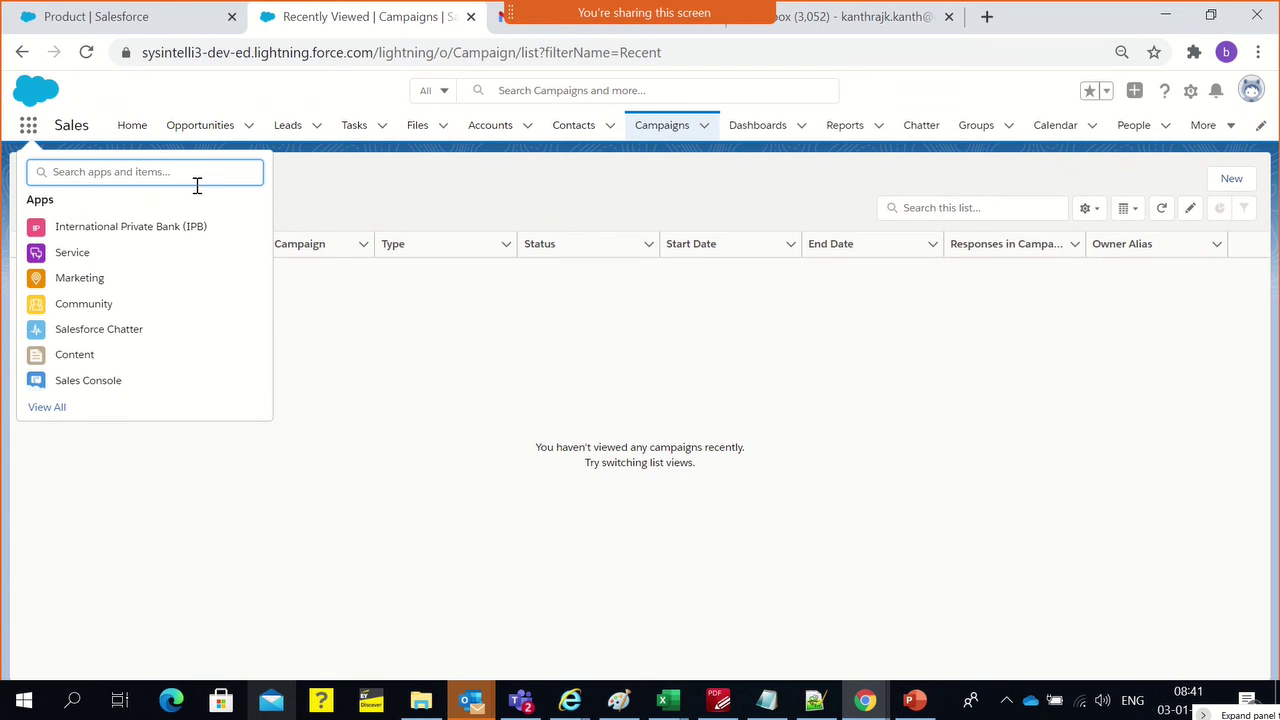
type("Campiag")
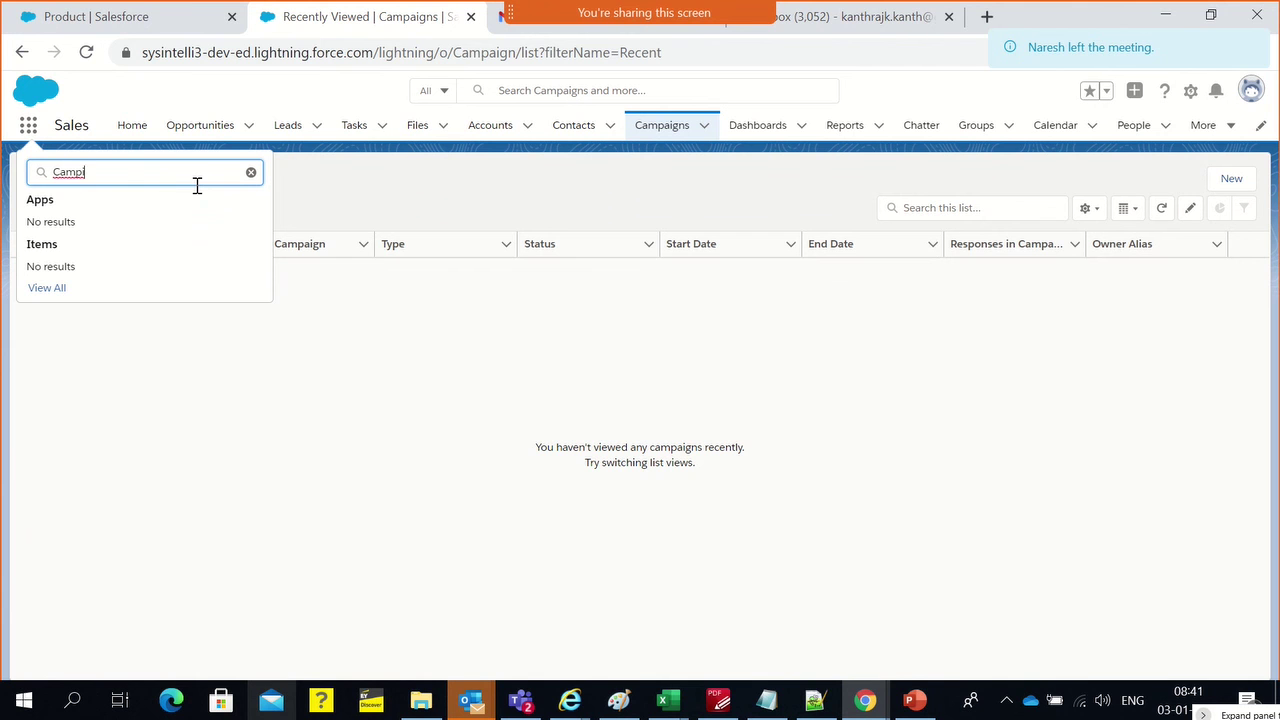
key("BackSpace")
type("a")
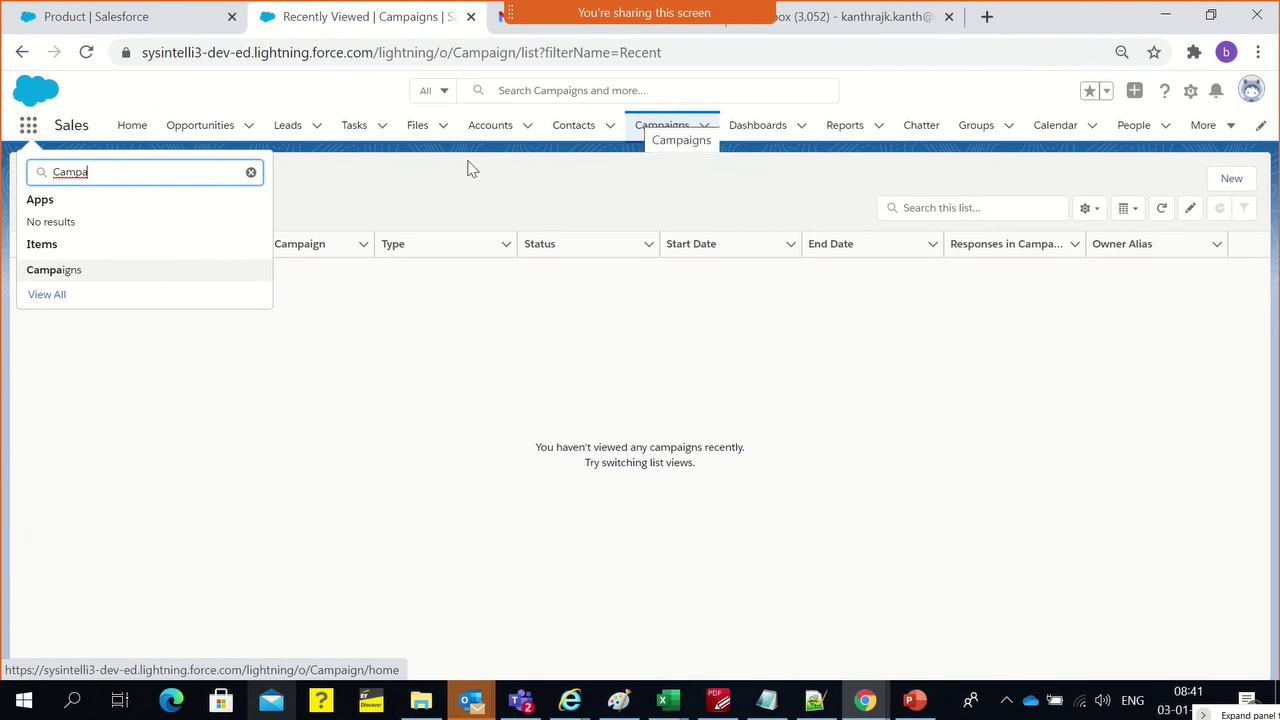
left_click(70, 278)
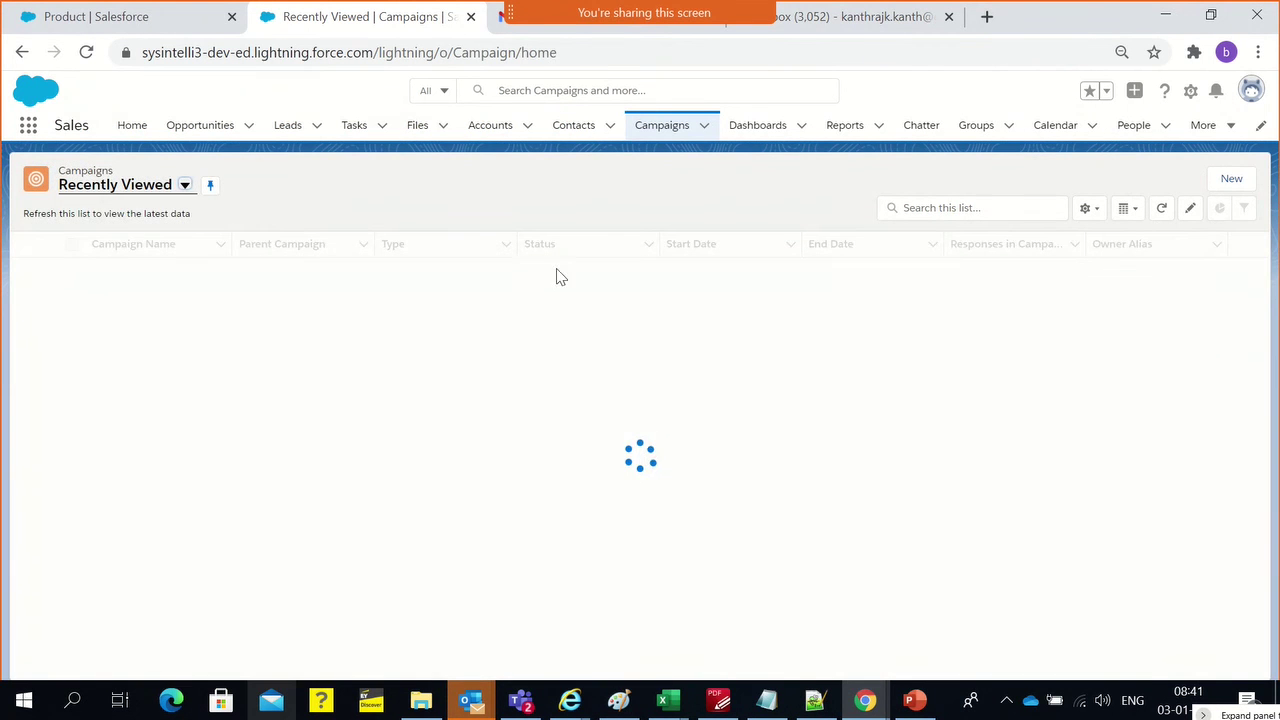
left_click(1232, 186)
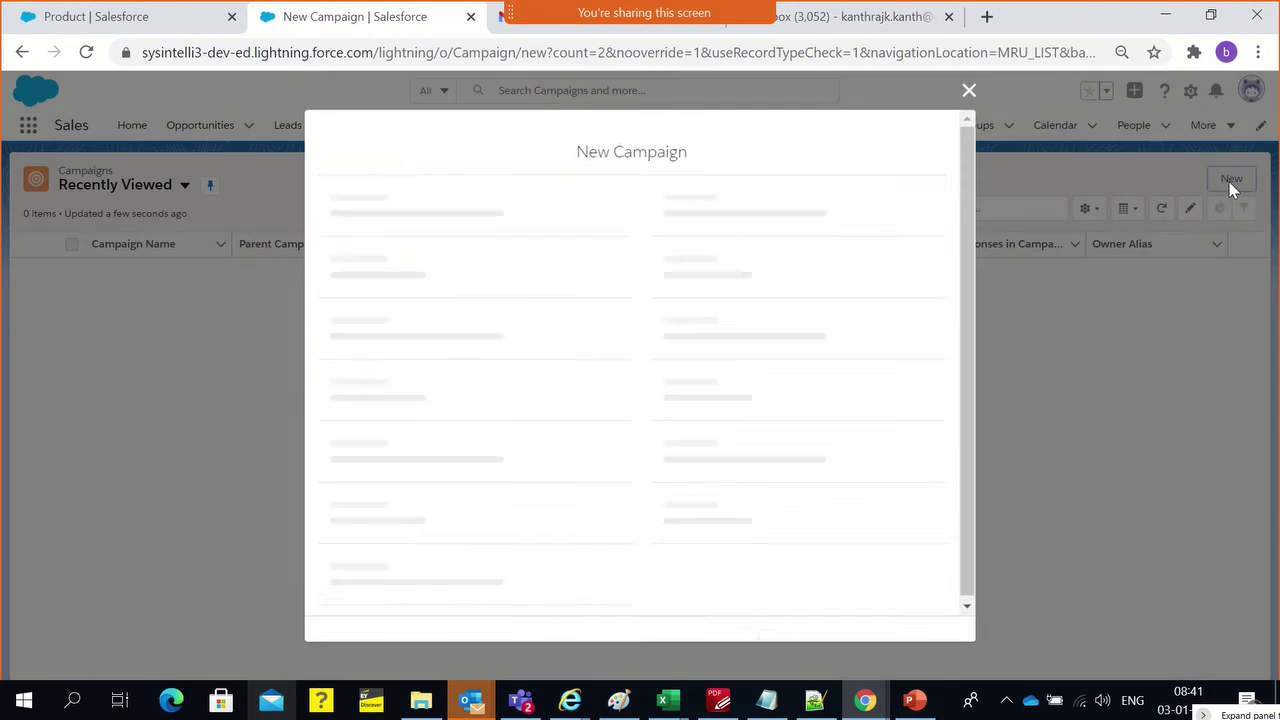
left_click(969, 91)
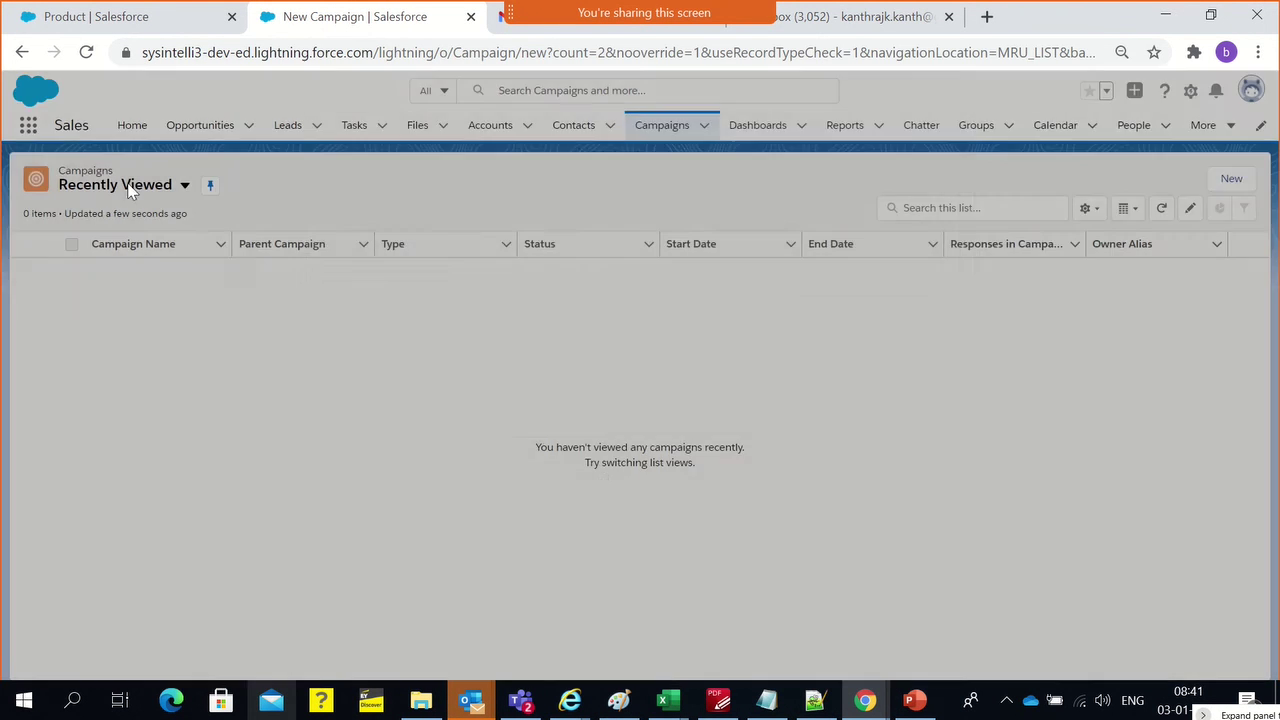
Switch to the International Private Bank app and start a new campaign from Campaigns
left_click(28, 125)
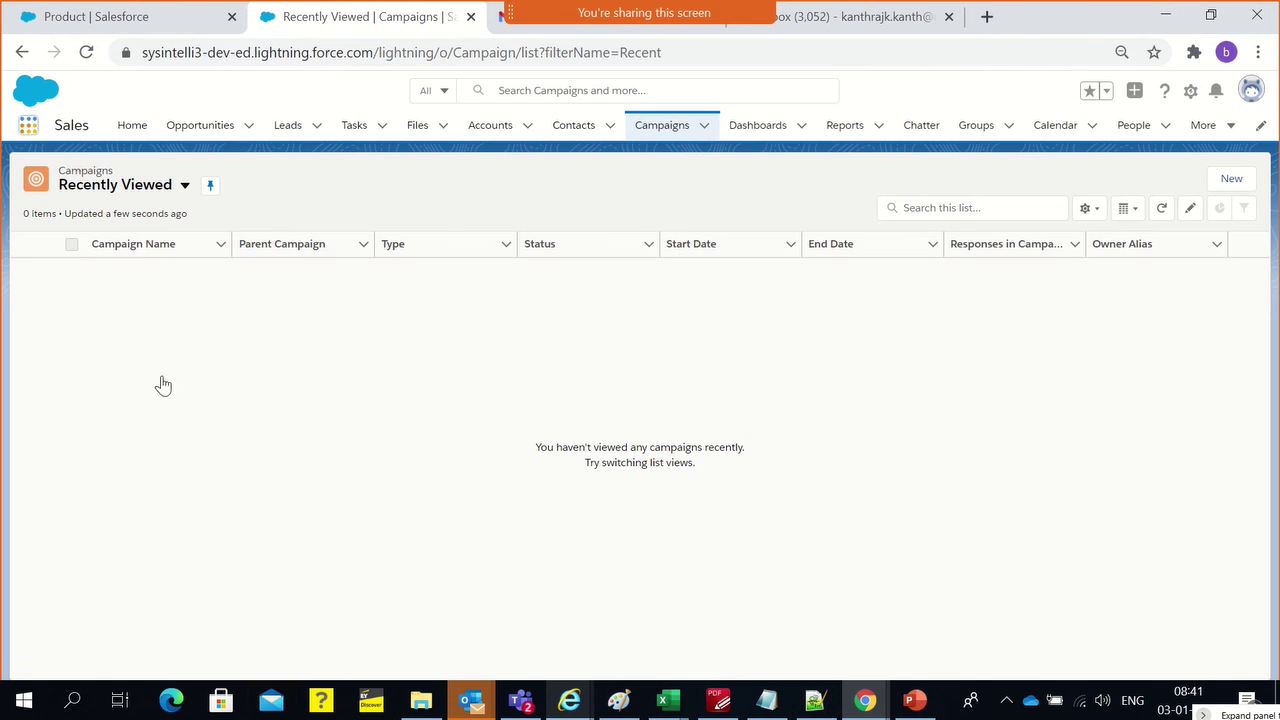
left_click(100, 231)
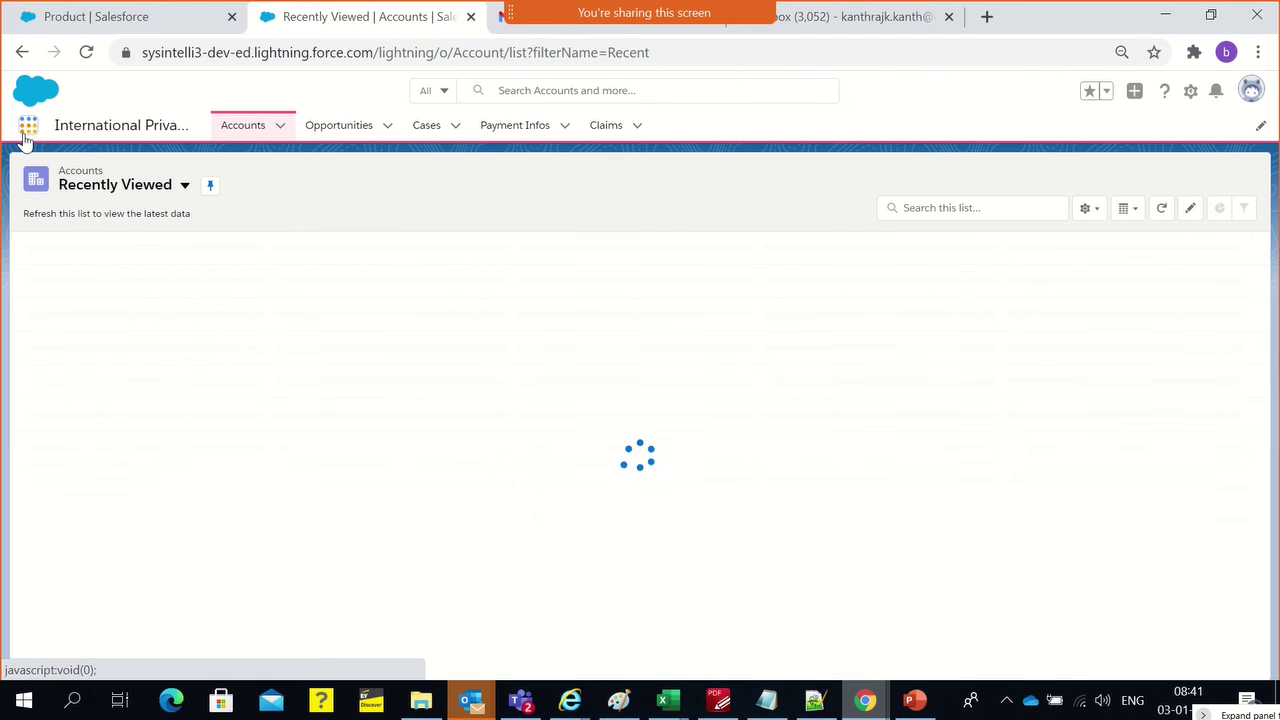
left_click(27, 128)
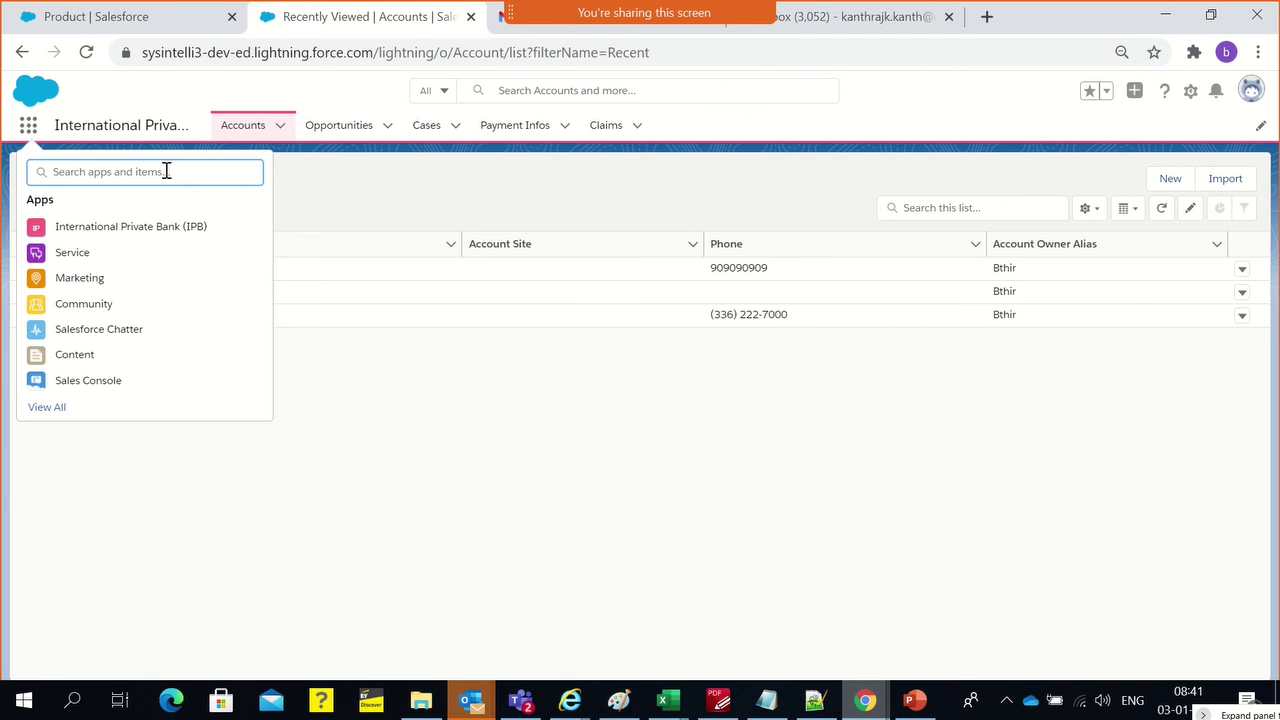
type("Ca")
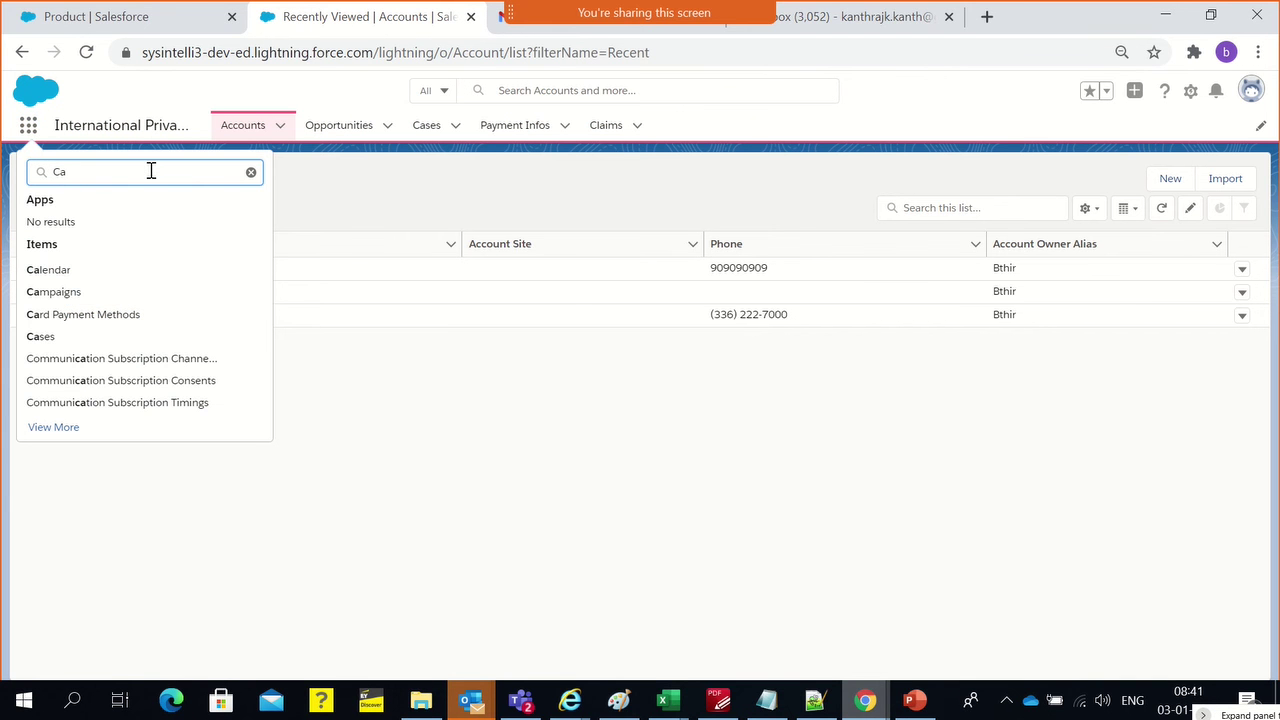
left_click(100, 294)
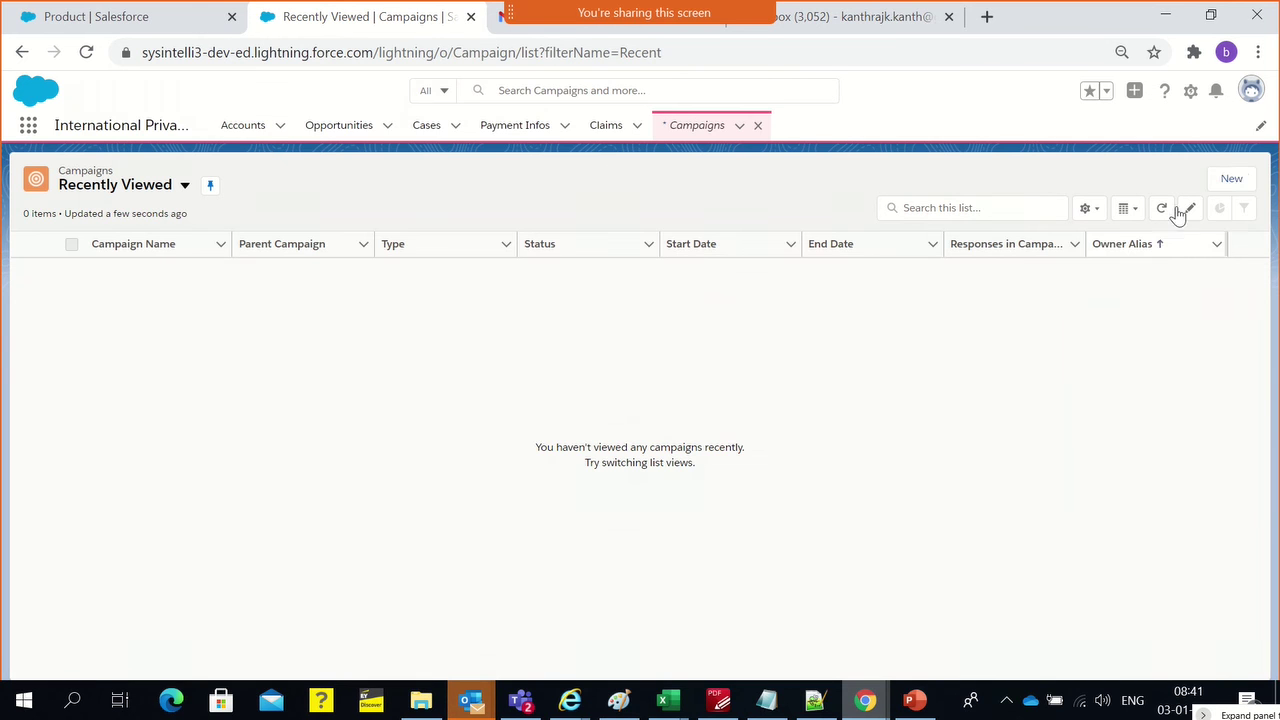
left_click(1244, 186)
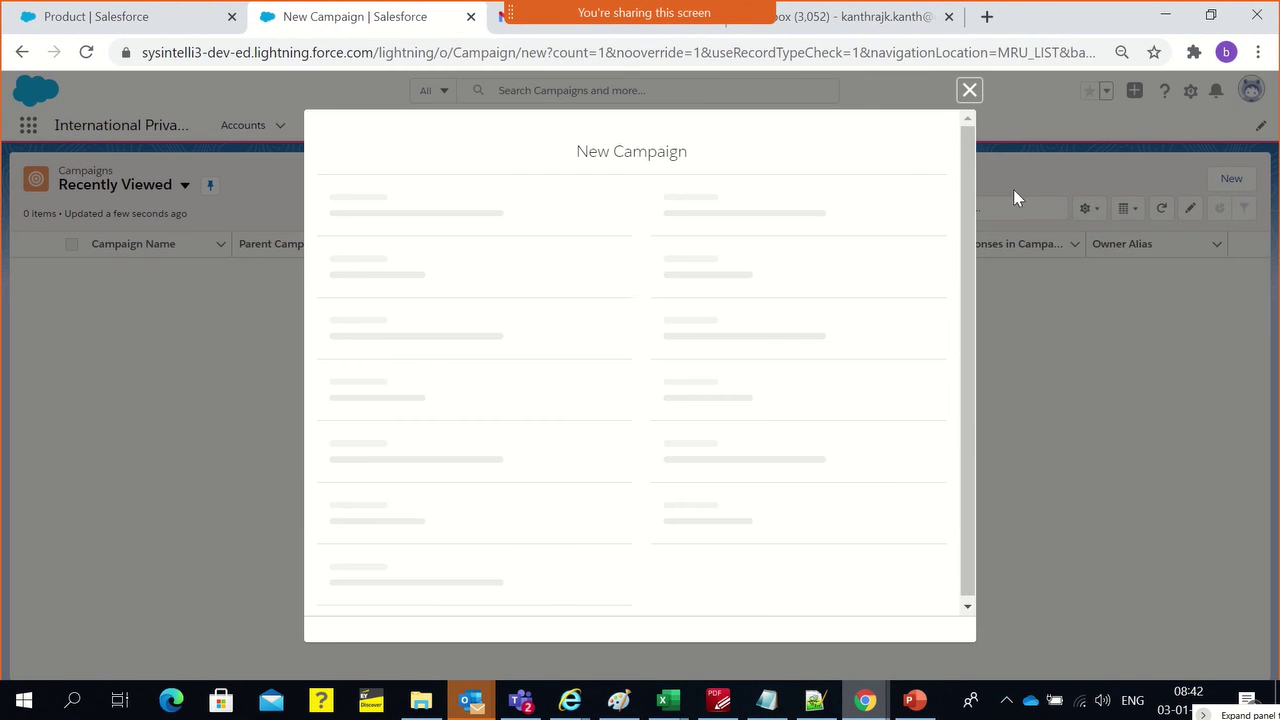
Paste Safety Health Insurance (IPB) as the name, mark it Active, and set Type to Trade Show
key("ctrl+v")
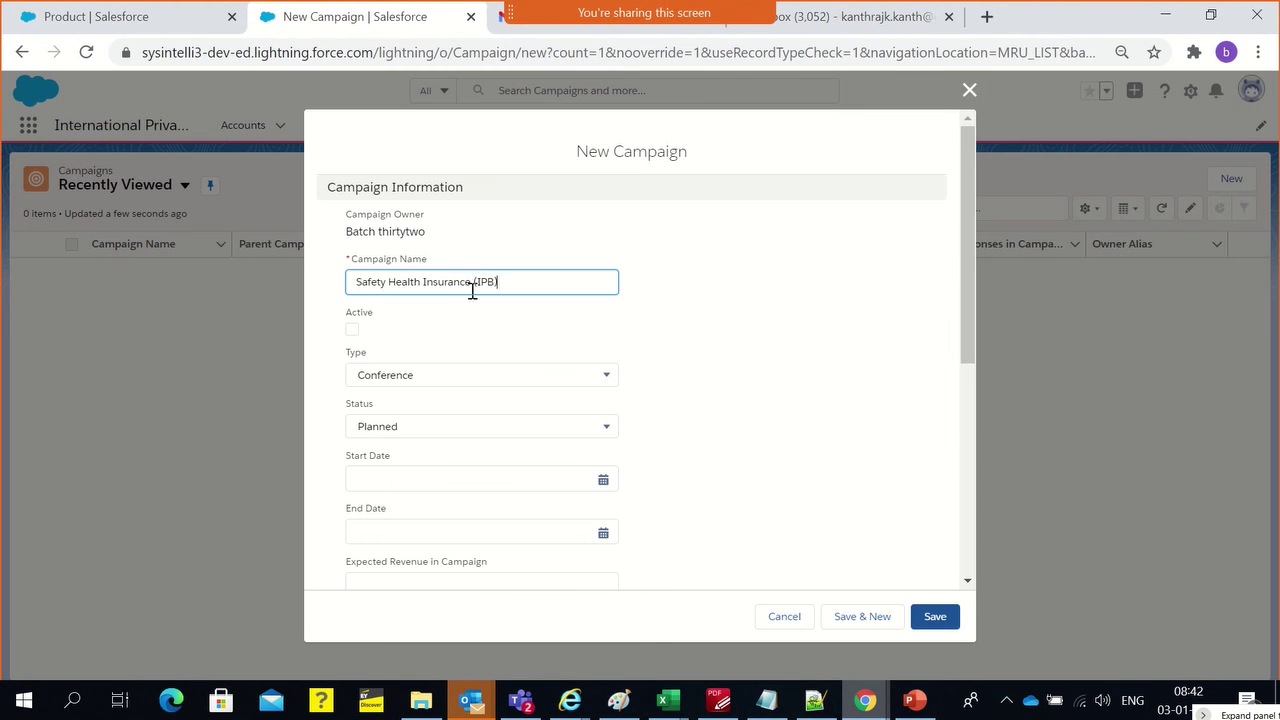
left_click(471, 301)
left_click(353, 331)
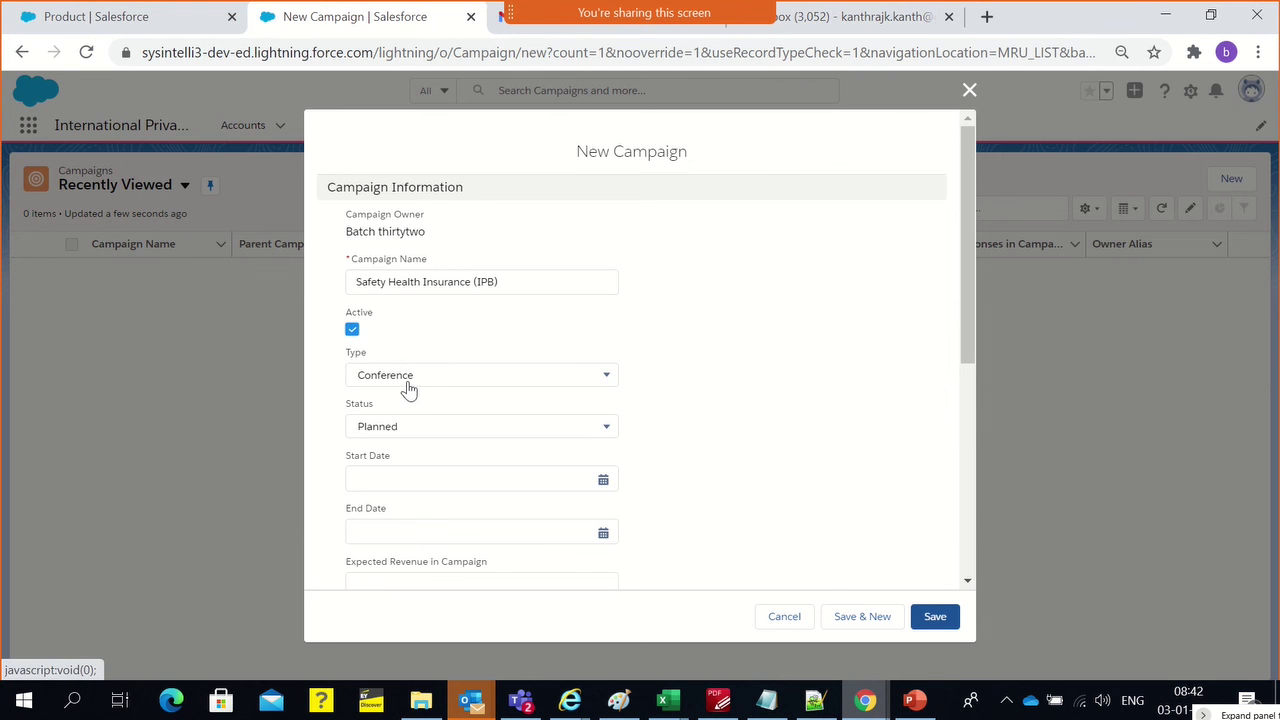
left_click(409, 380)
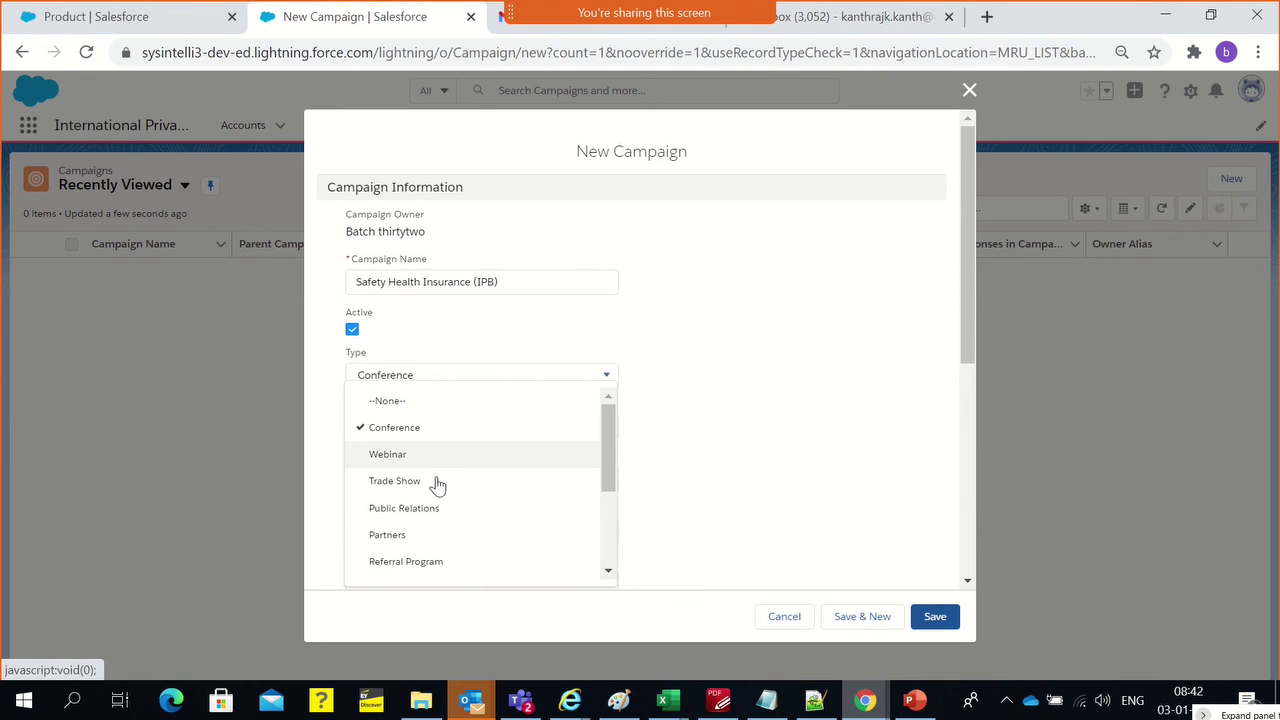
scroll(432, 530, "down", 1)
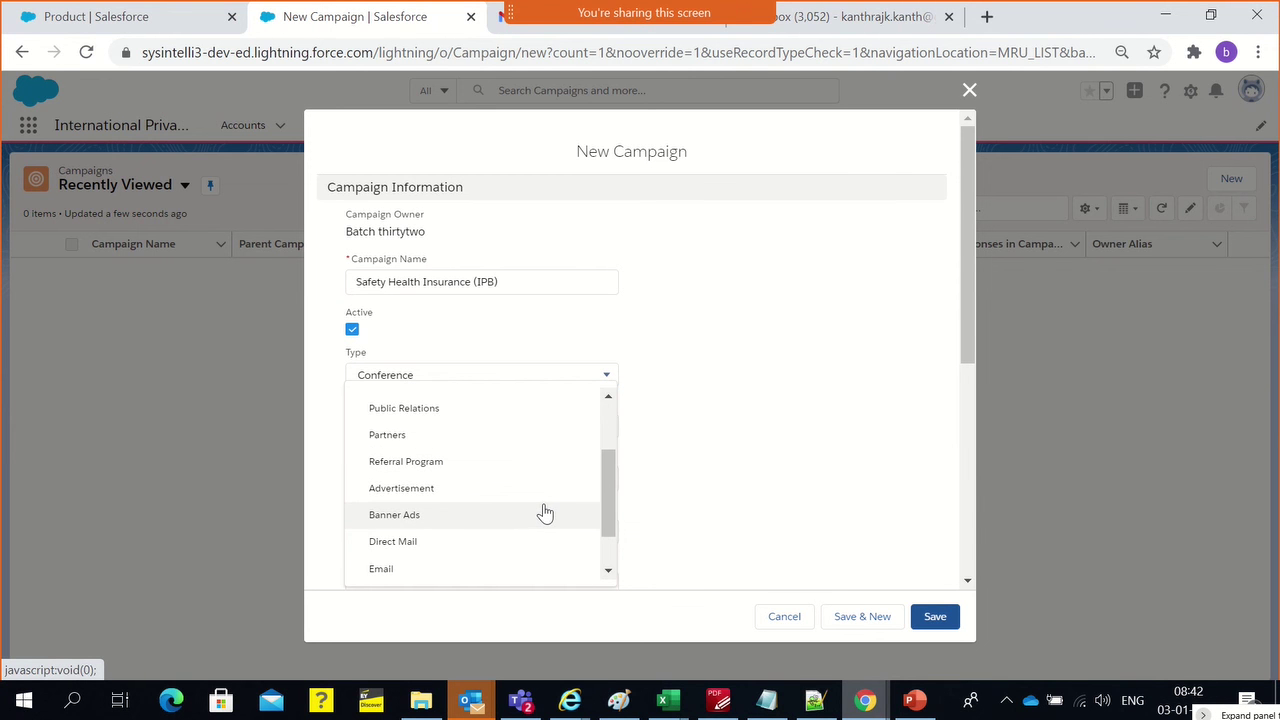
scroll(544, 513, "down", 1)
scroll(536, 509, "up", 3)
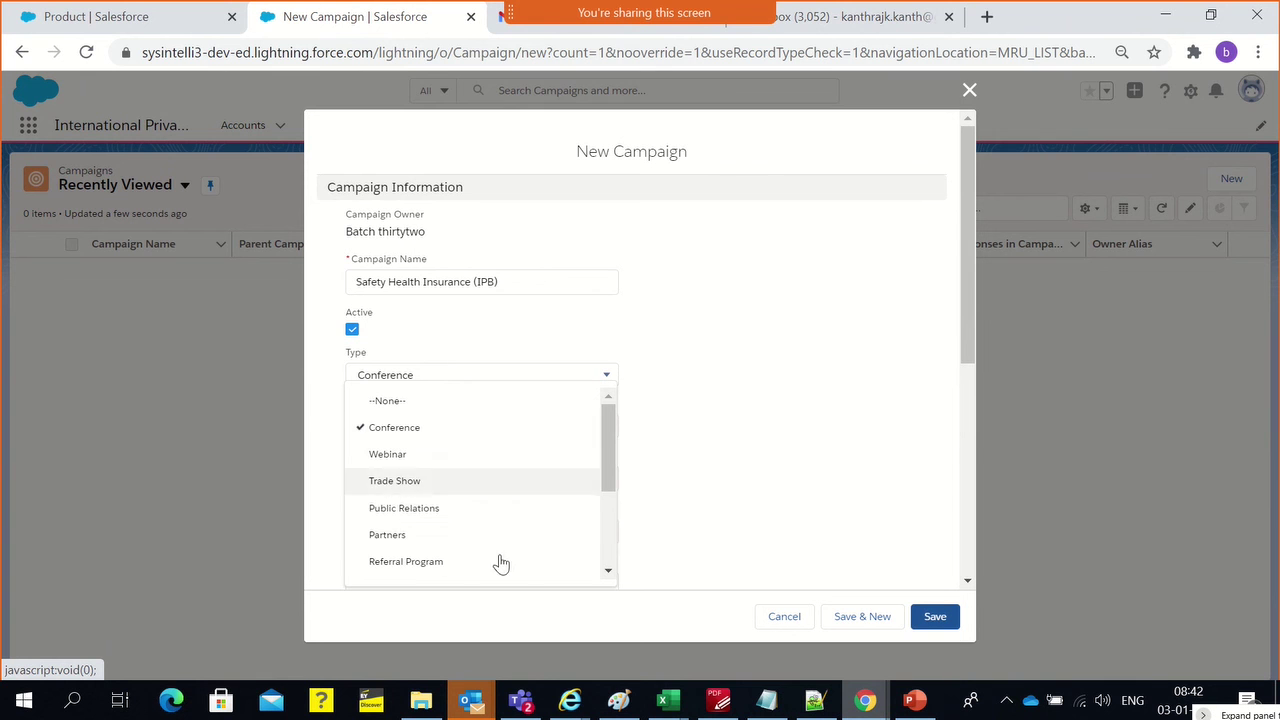
left_click(540, 485)
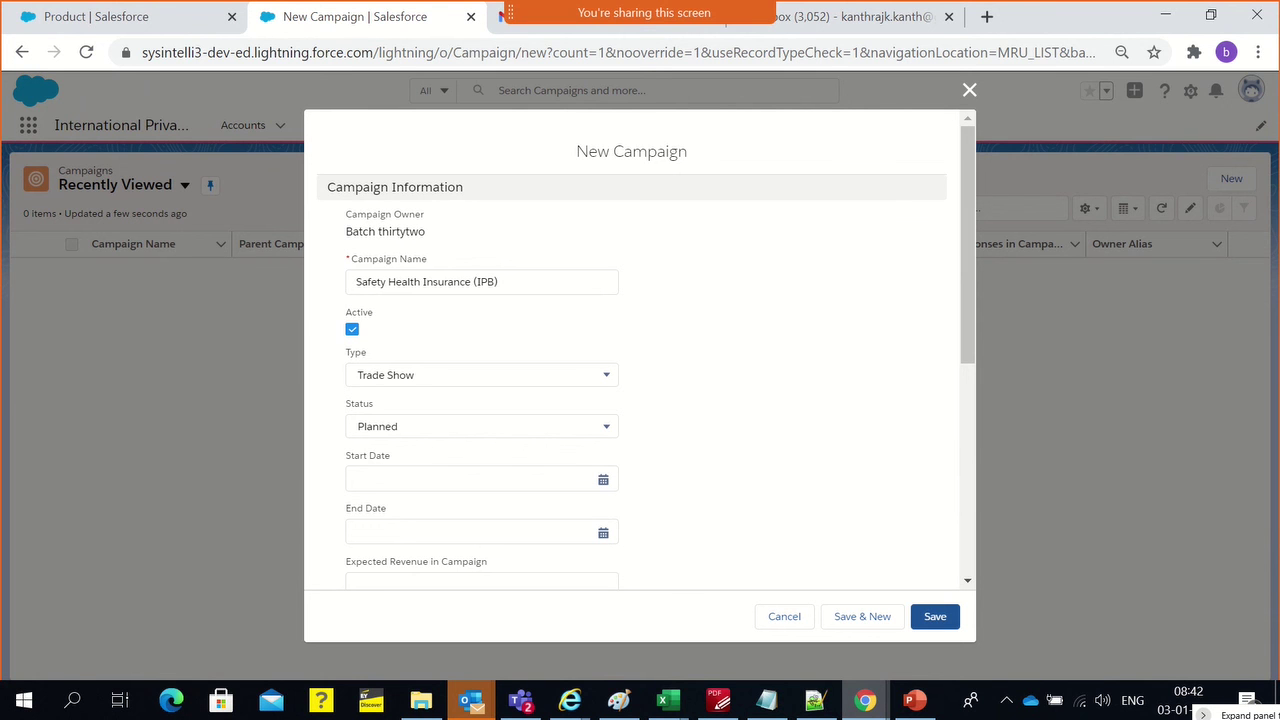
Set the start date to 1/11/2021 and the end date to 1/22/2021
left_click(411, 430)
left_click(557, 451)
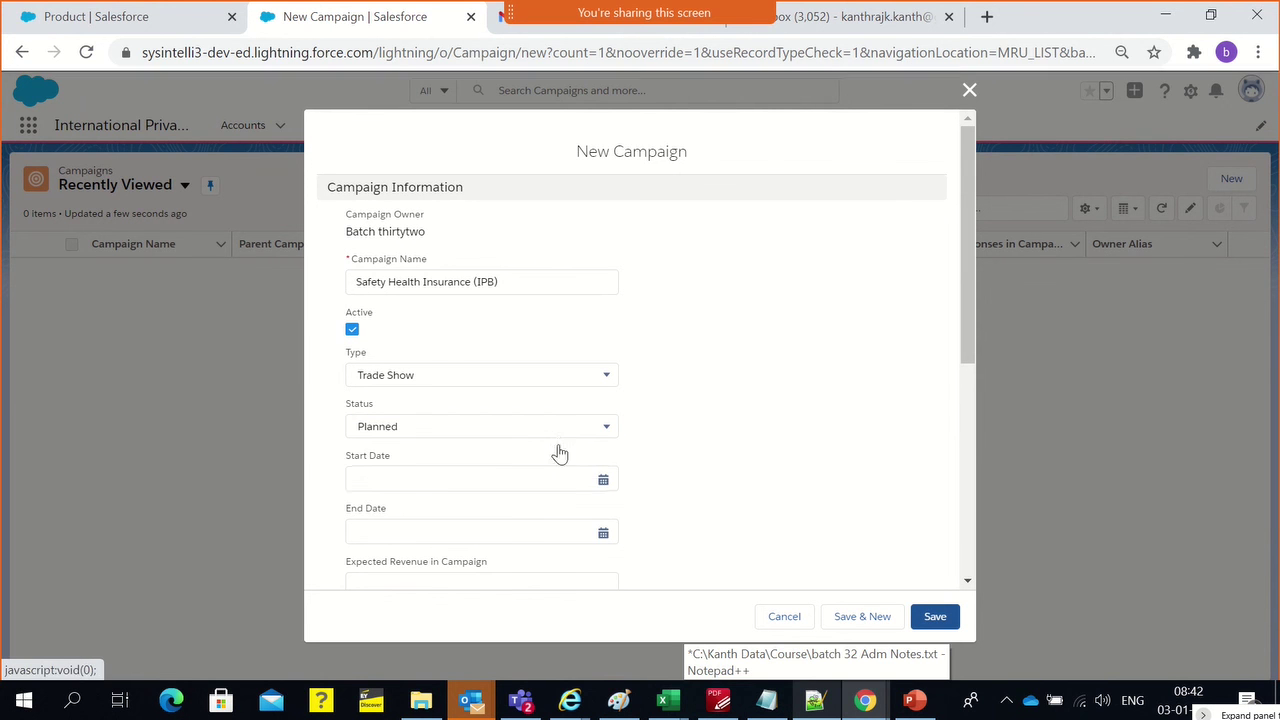
left_click(491, 469)
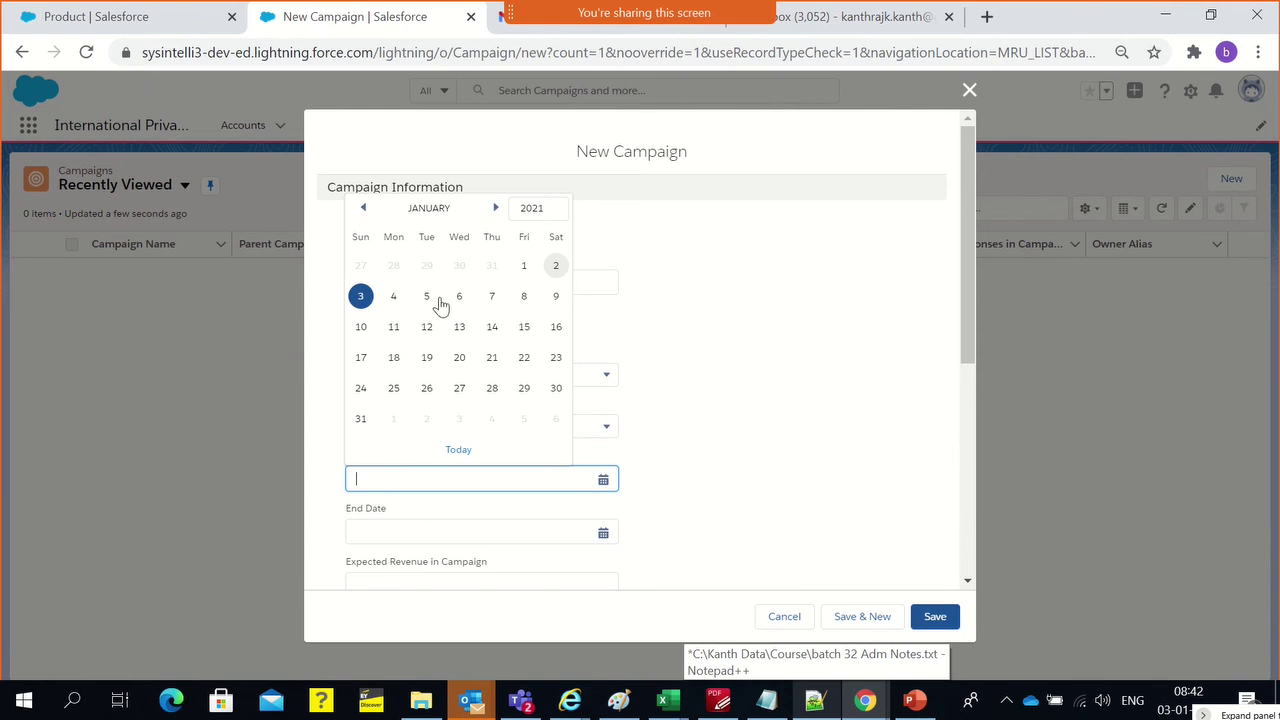
left_click(393, 327)
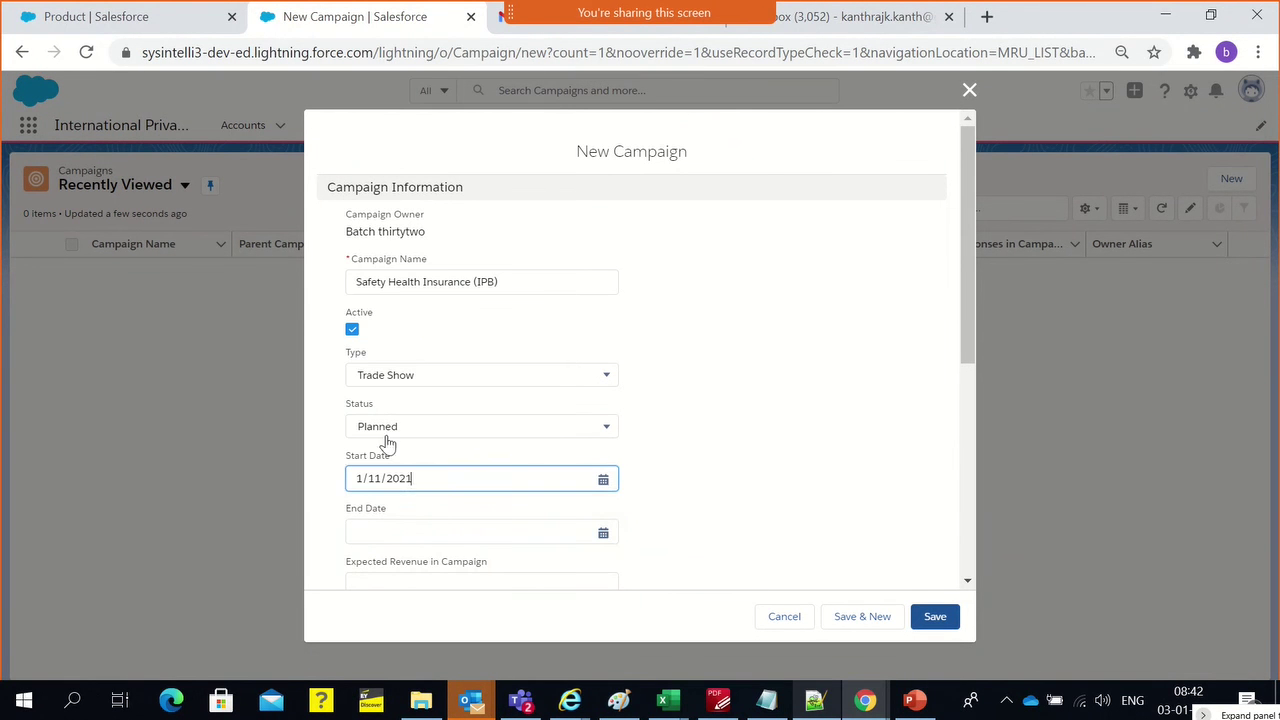
left_click(410, 532)
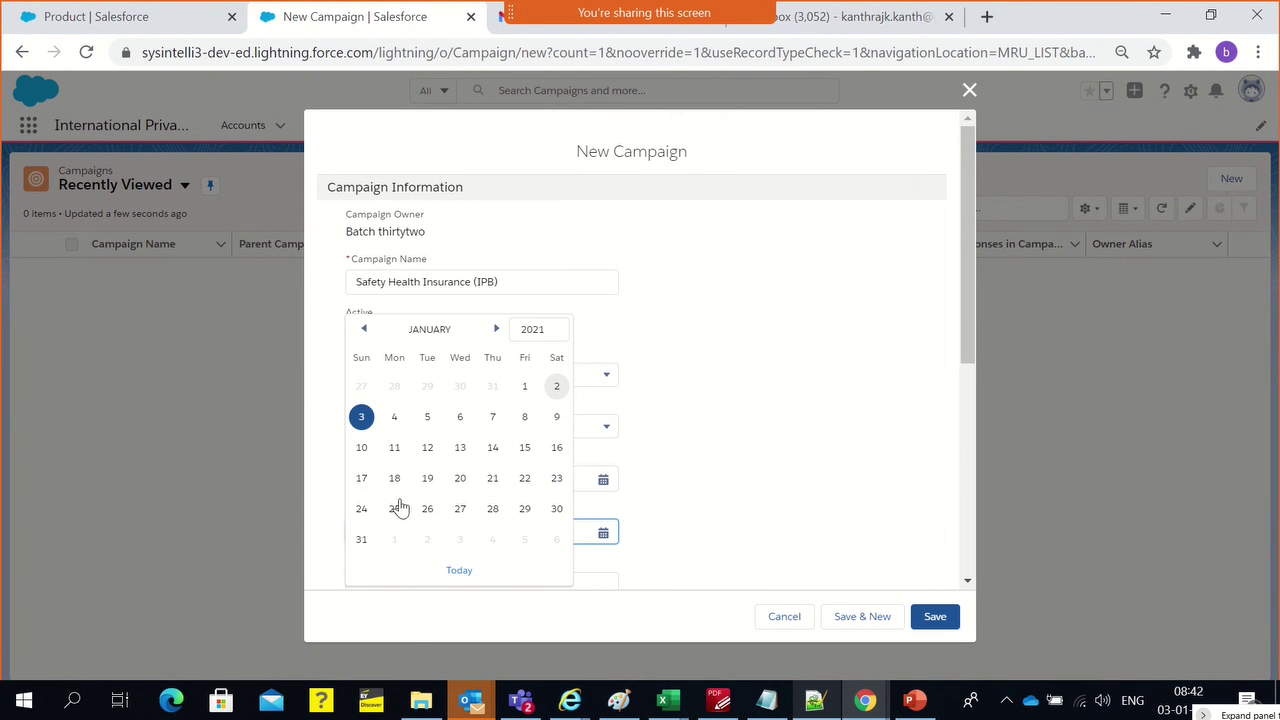
left_click(530, 482)
scroll(533, 465, "down", 3)
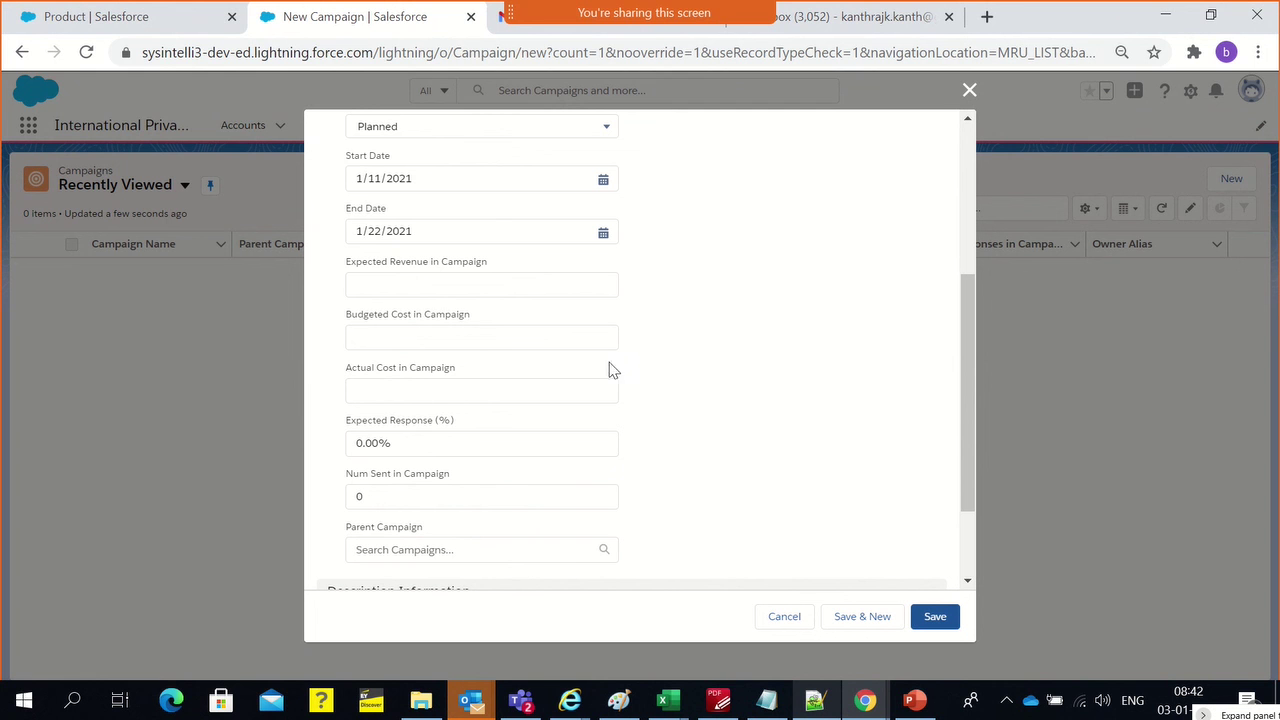
left_click(410, 285)
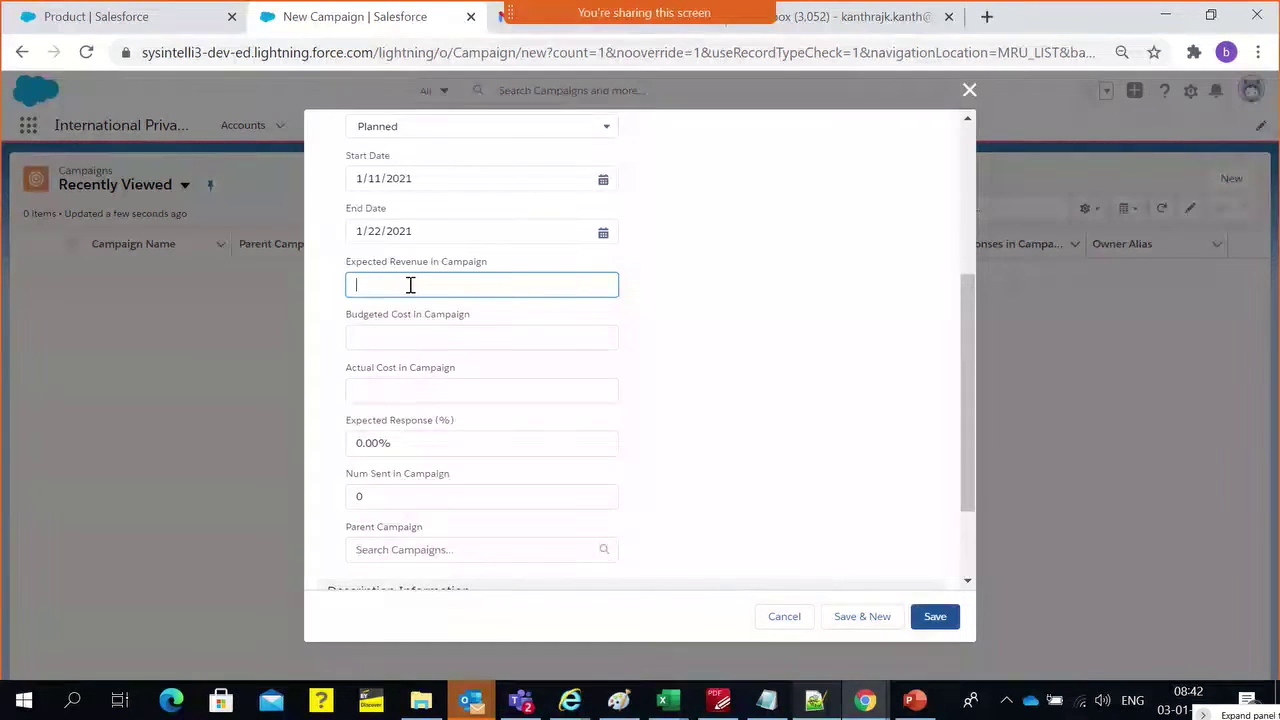
left_click(677, 378)
scroll(677, 378, "up", 3)
Enter expected revenue of $50,000, trimming the extra zeros from the first entry
scroll(680, 380, "down", 1)
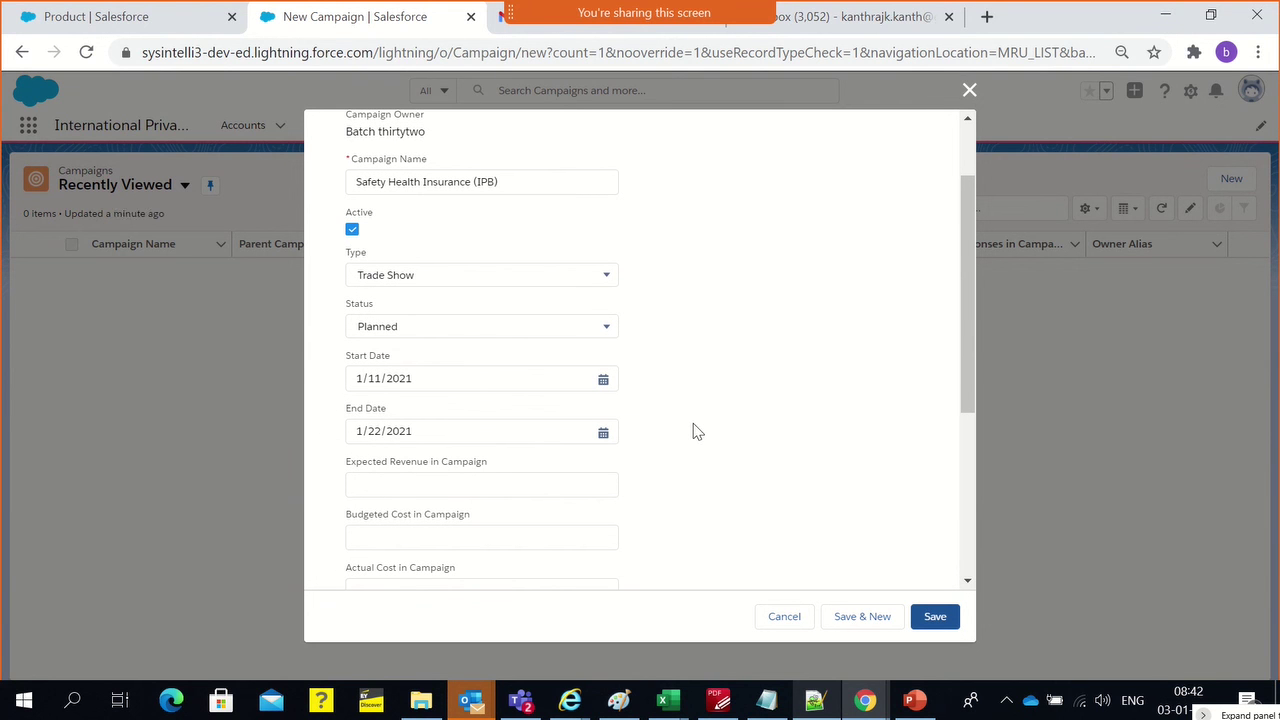
left_click(433, 495)
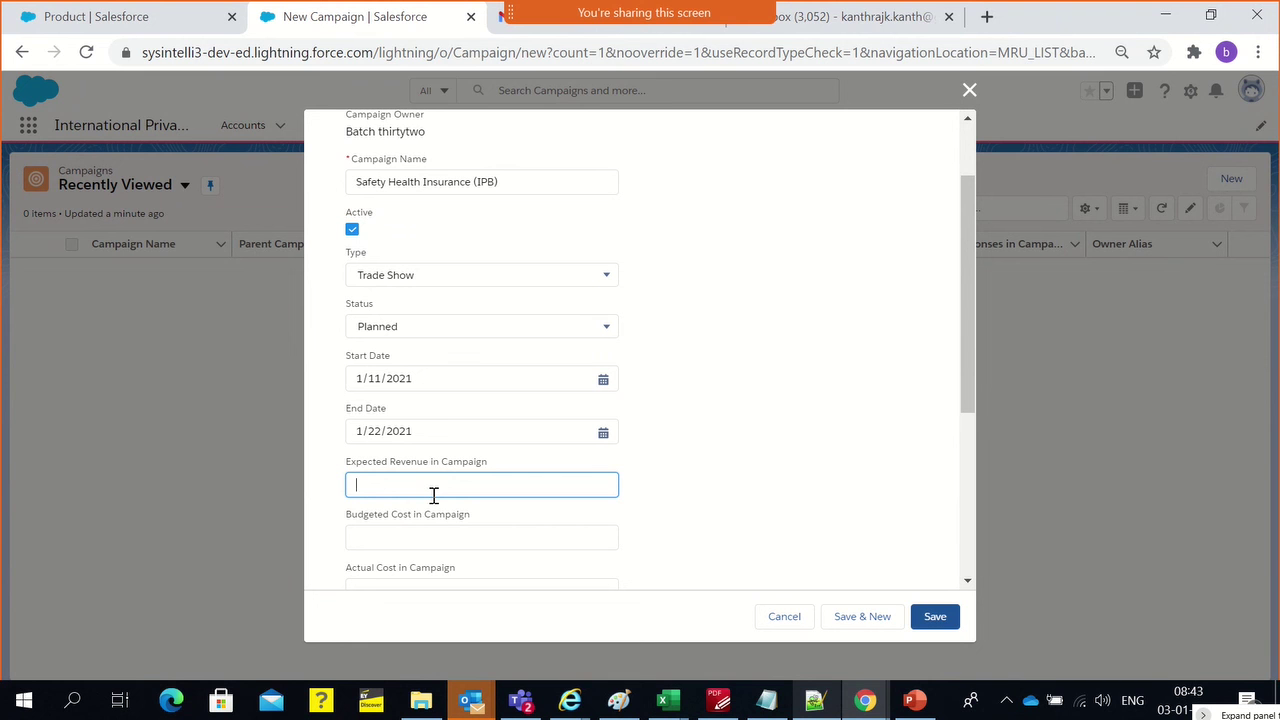
type("5,00000,000")
left_click(720, 434)
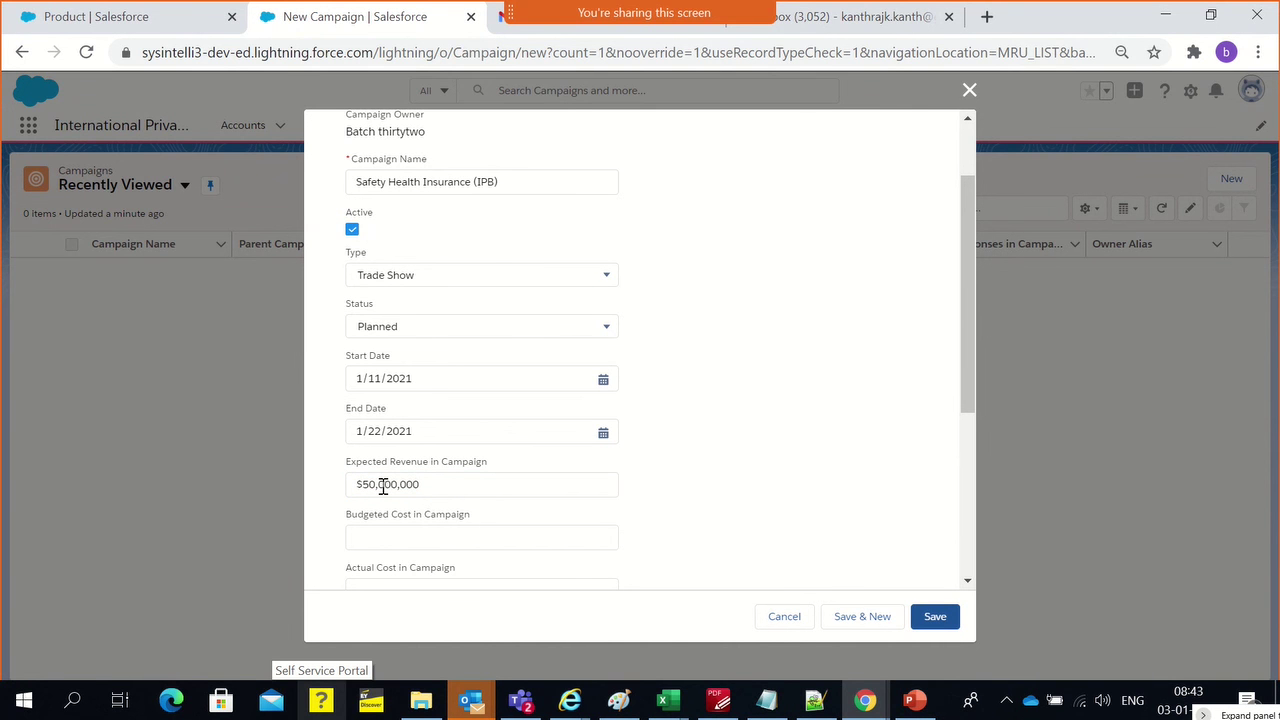
left_click(383, 487)
left_click_drag(436, 484, 394, 484)
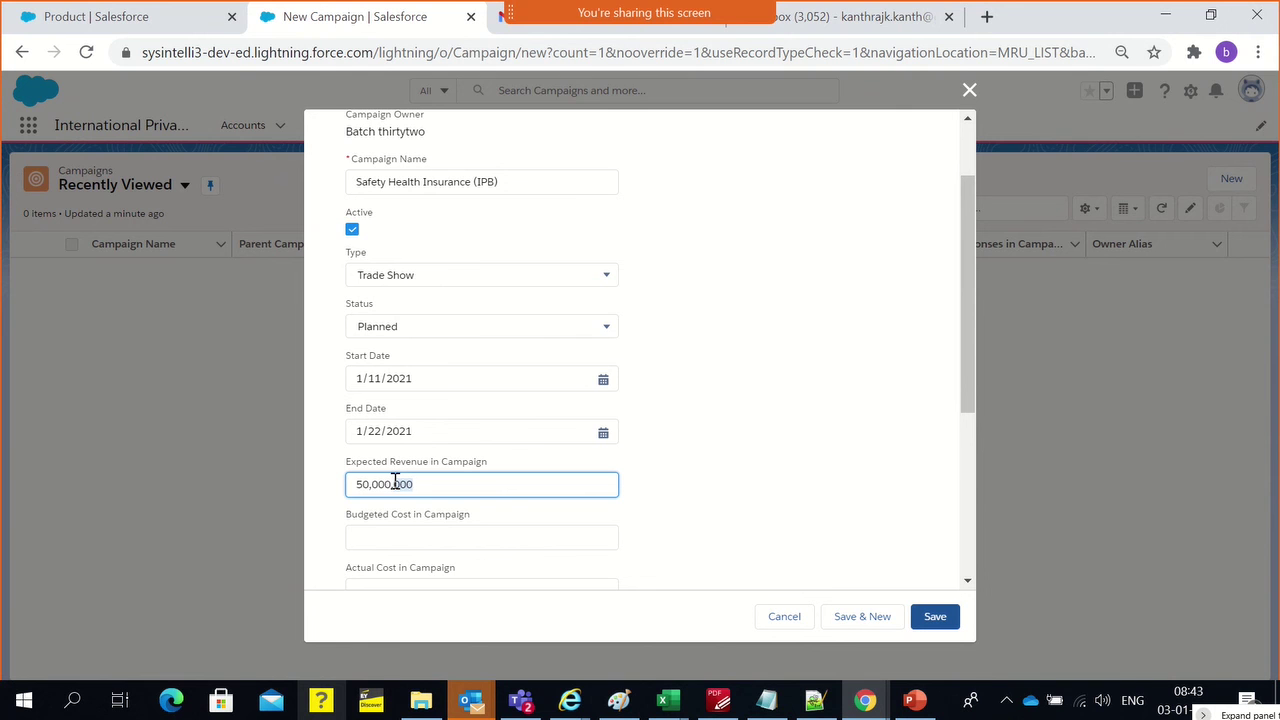
key("BackSpace")
key("BackSpace")
left_click(712, 314)
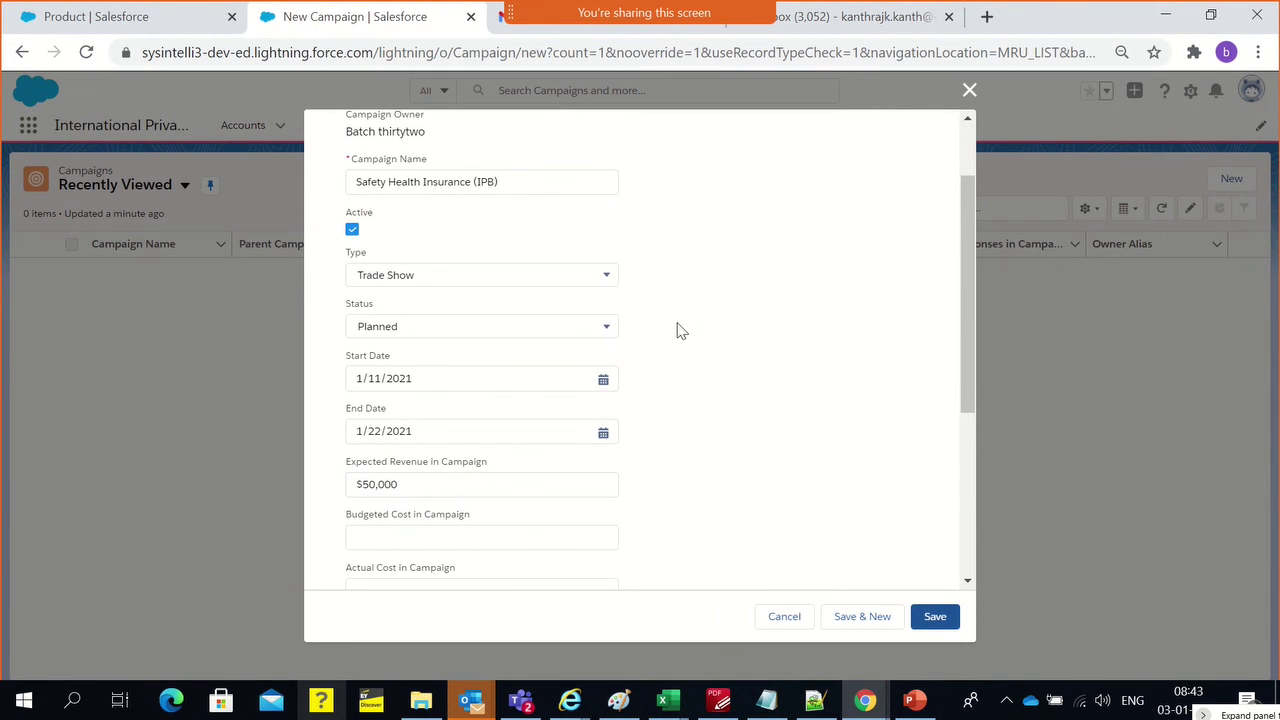
Enter budgeted cost 5000, actual cost 3500 and number sent 1000
left_click(395, 548)
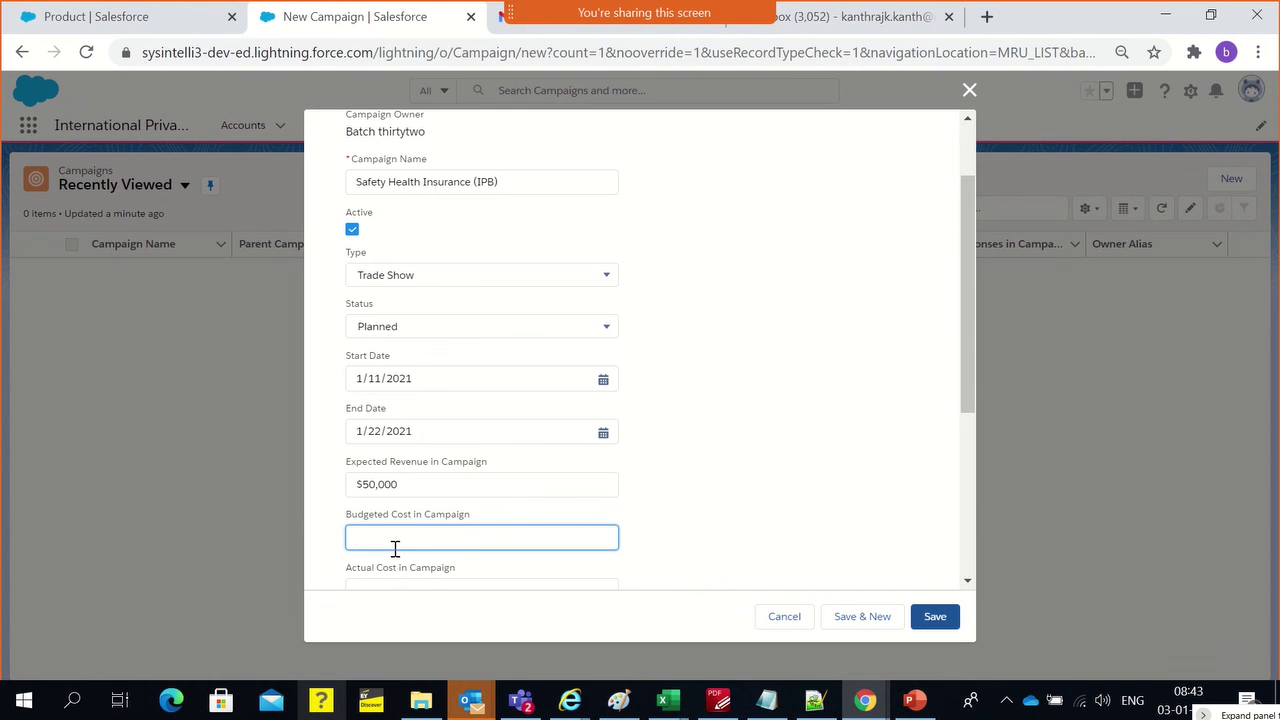
type("5000")
left_click(722, 470)
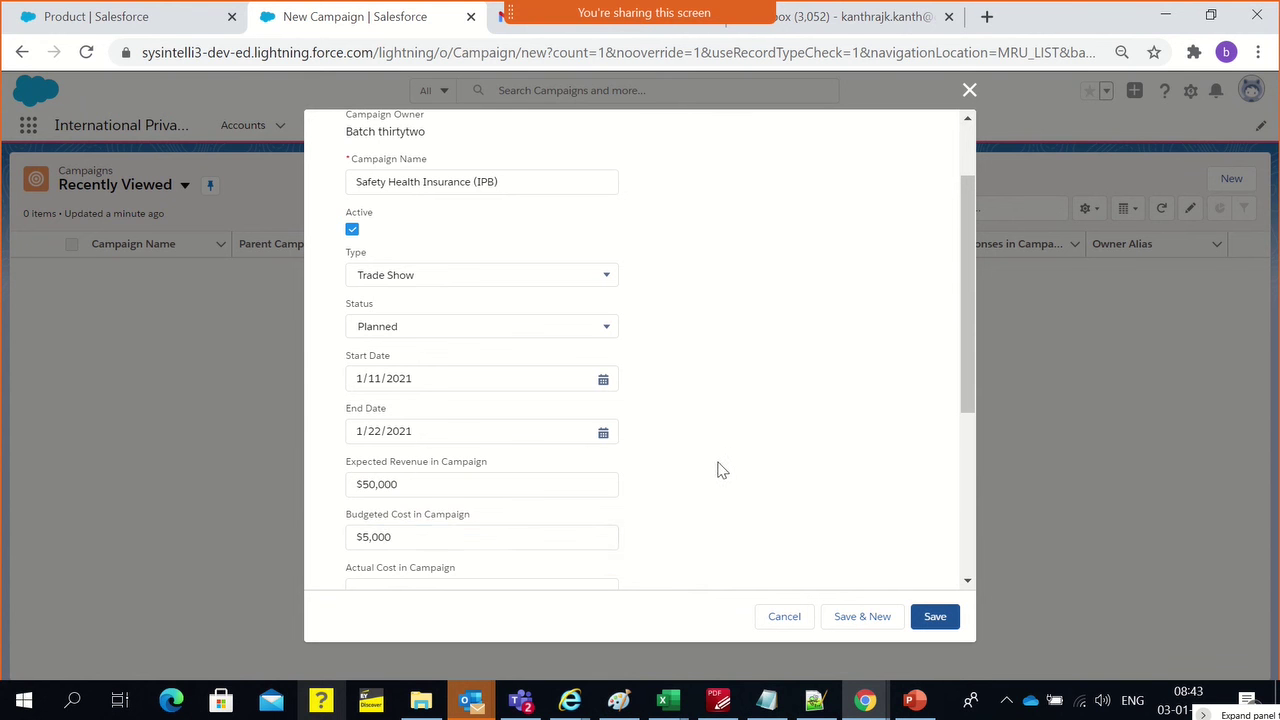
scroll(720, 470, "down", 3)
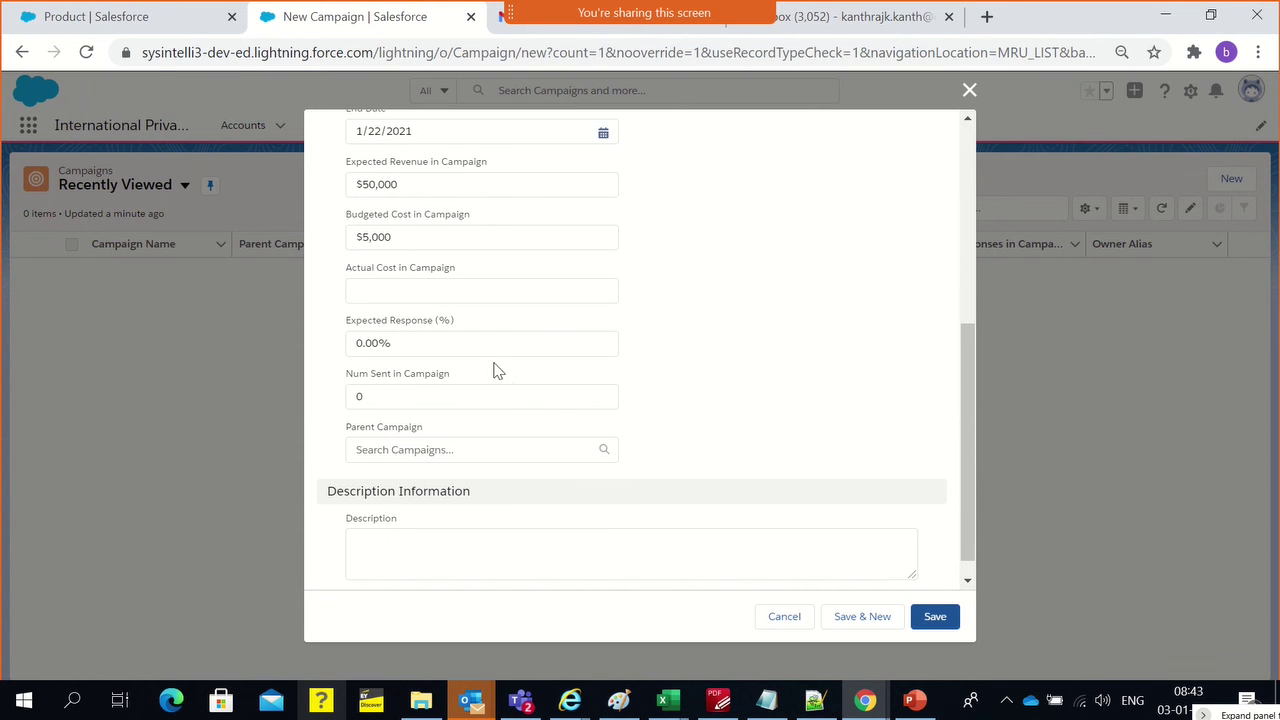
left_click(408, 298)
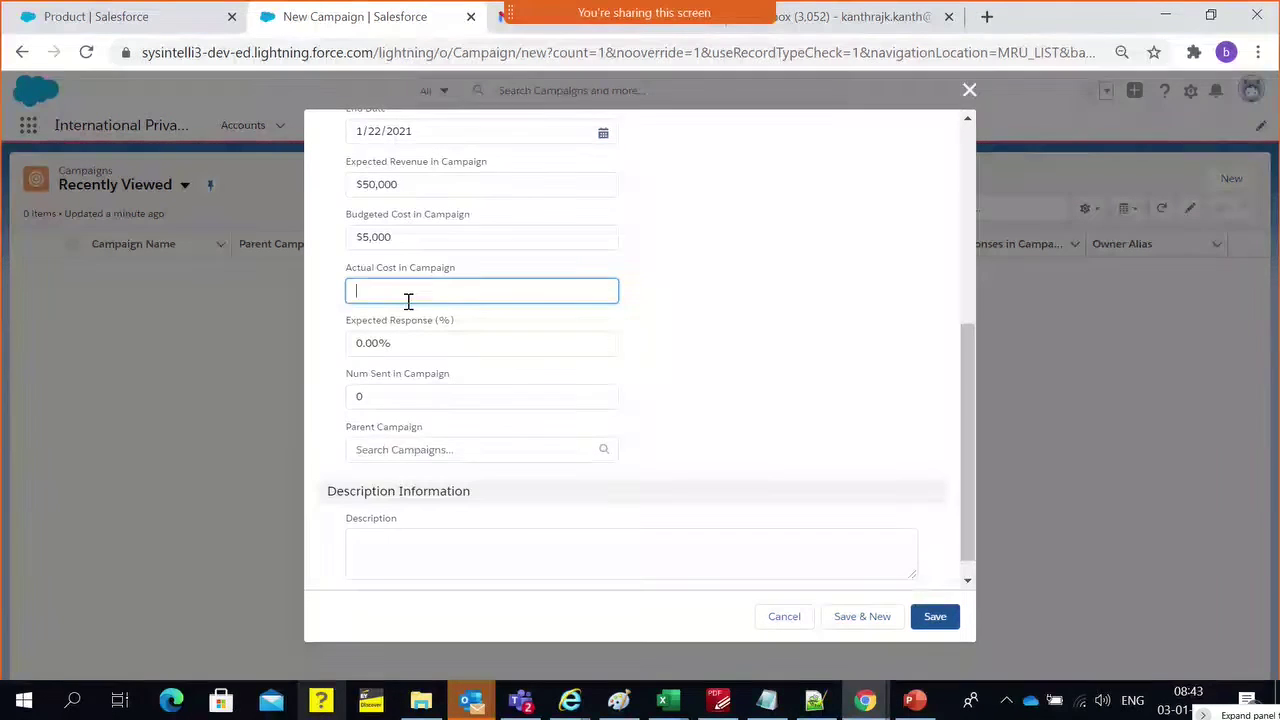
type("3500")
left_click(769, 340)
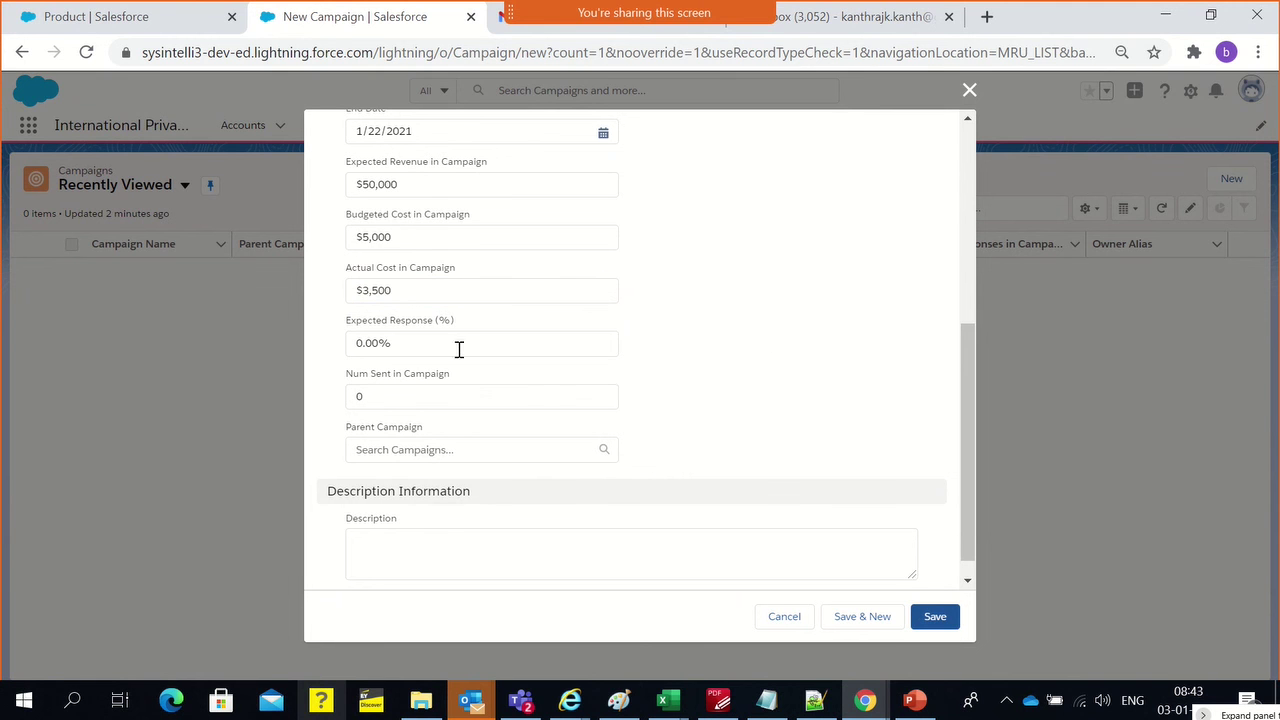
left_click(414, 394)
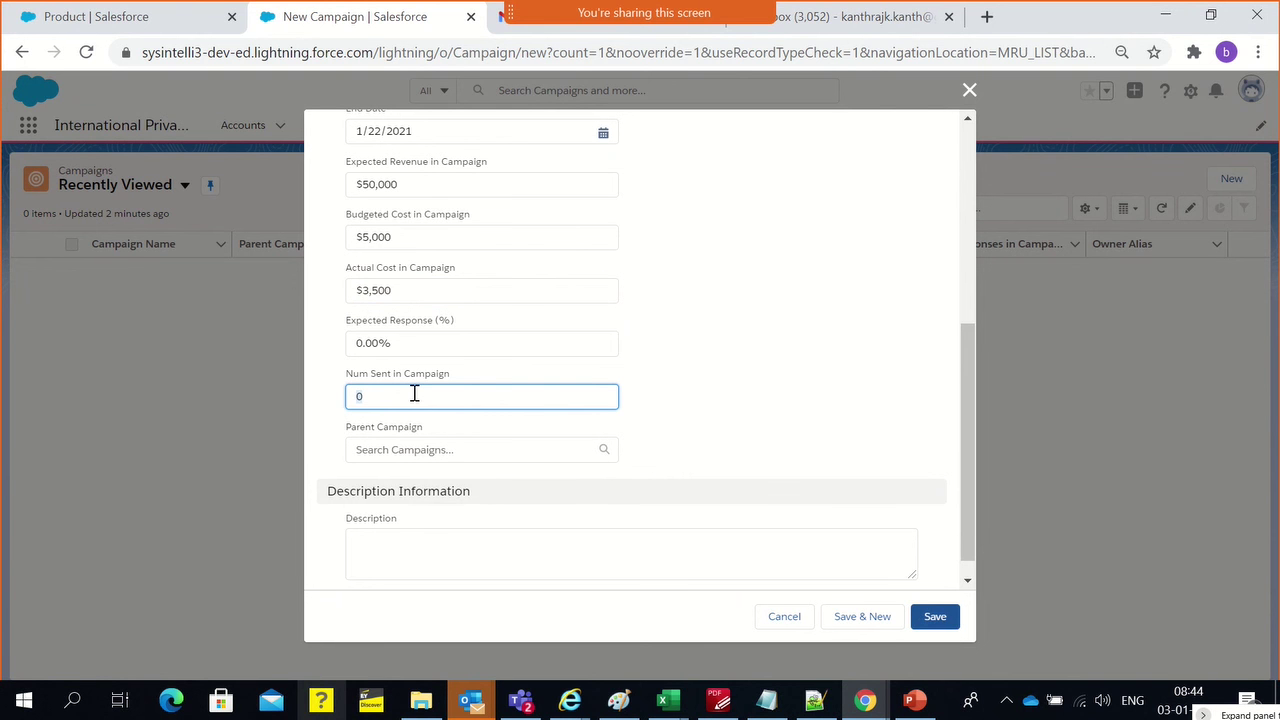
type("1000")
left_click(780, 346)
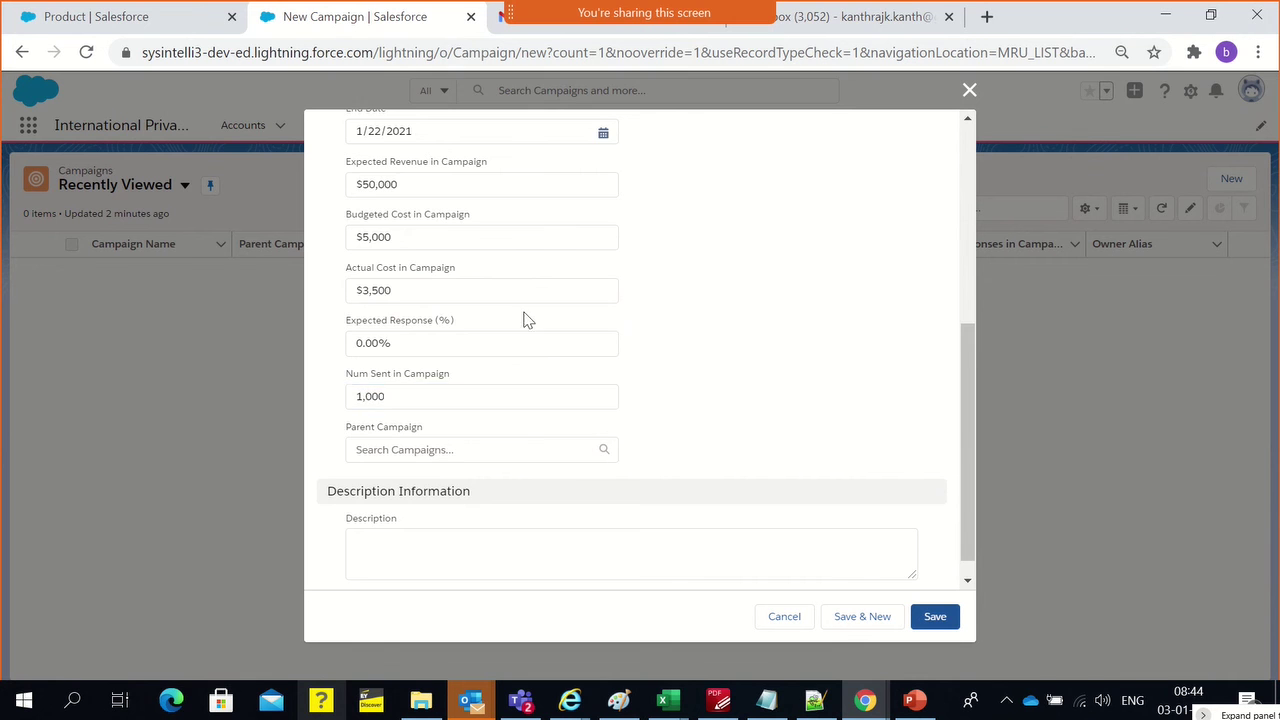
scroll(500, 320, "up", 2)
scroll(471, 277, "up", 2)
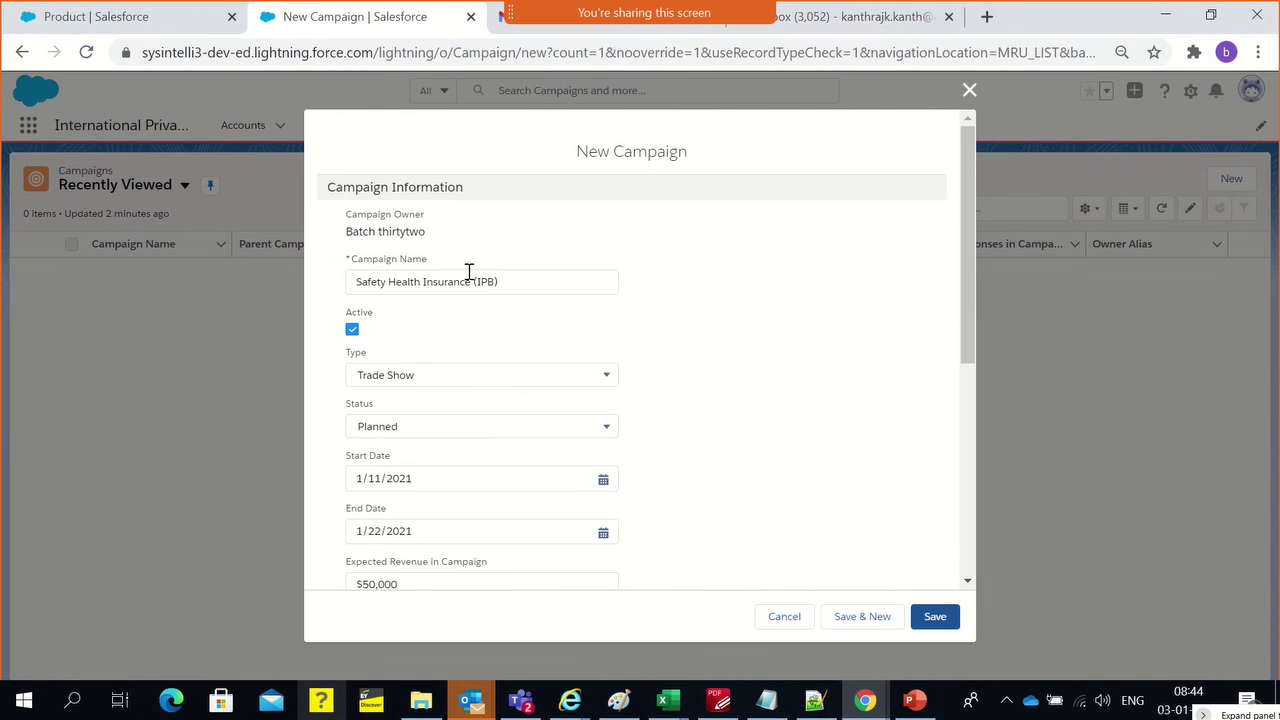
Look at the Parent Campaign lookup and leave it empty
scroll(492, 454, "down", 3)
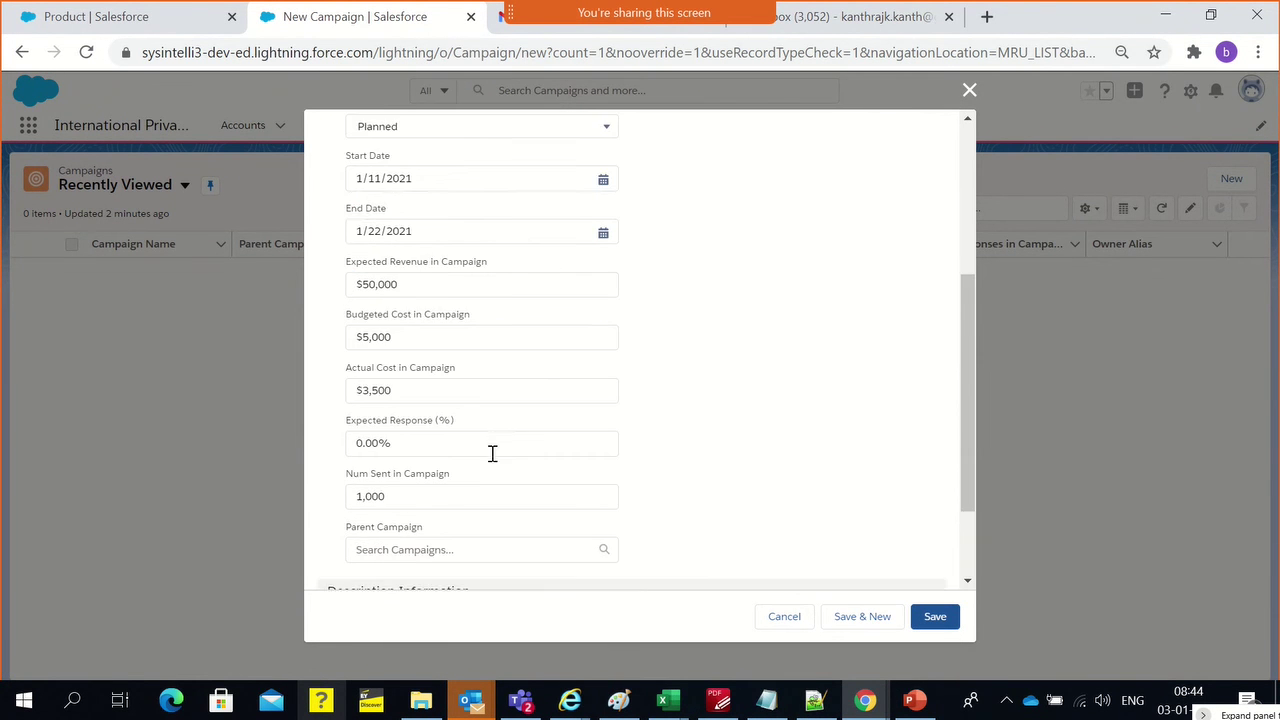
scroll(492, 454, "down", 1)
left_click(471, 457)
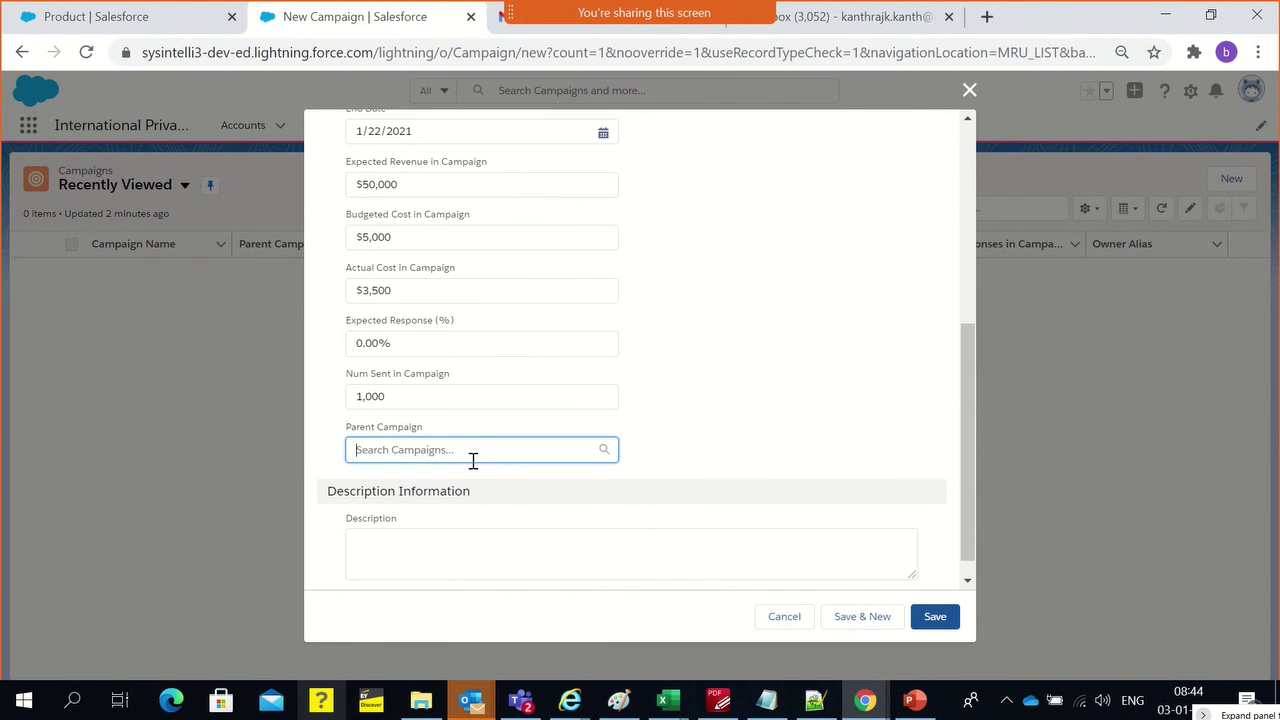
left_click(707, 374)
scroll(702, 371, "up", 5)
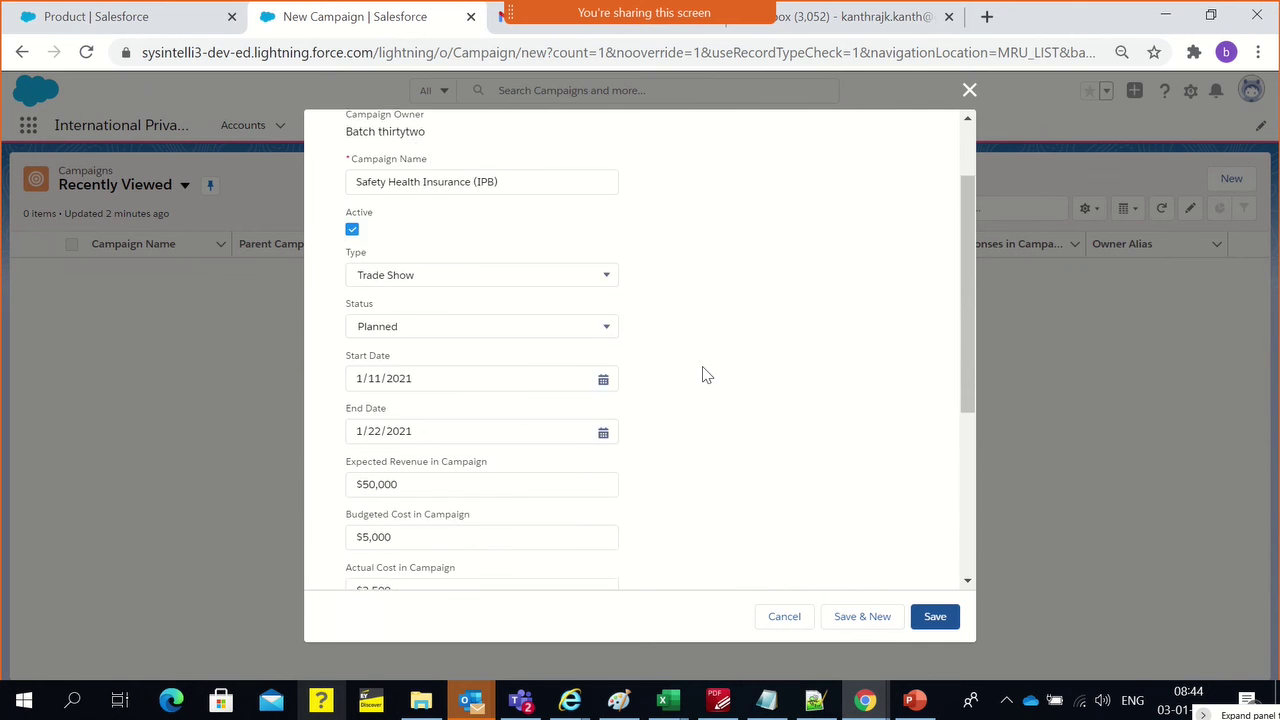
Write the description 'Safety Health Insurance (IPB) 2021 includes packages of most deadly viruses too'
triple_click(440, 281)
key("ctrl+c")
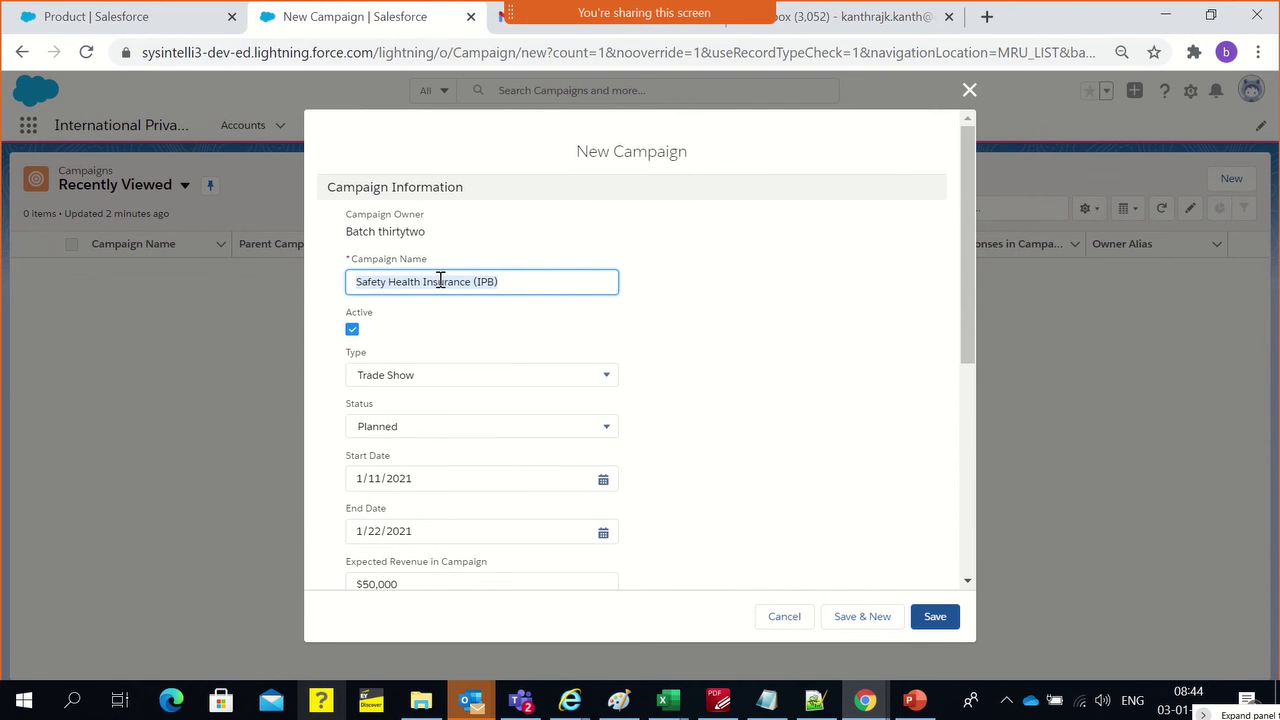
scroll(506, 337, "down", 4)
left_click(474, 551)
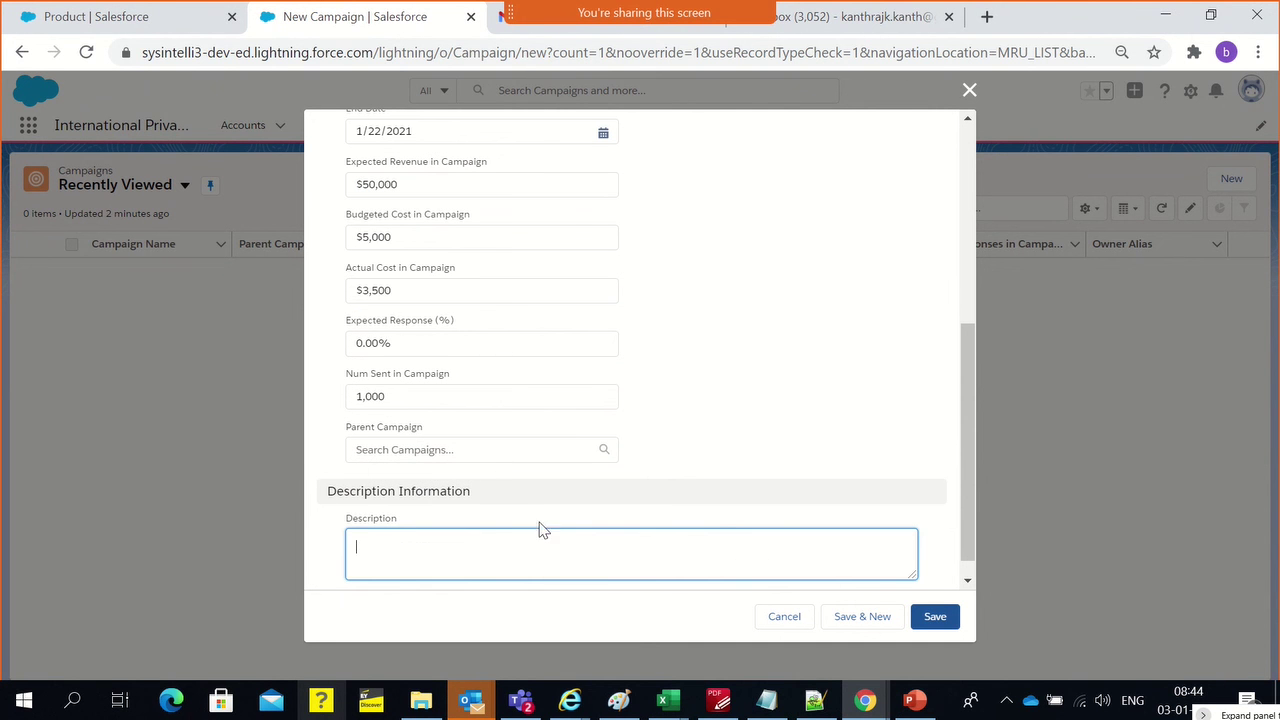
key("ctrl+v")
type("2022")
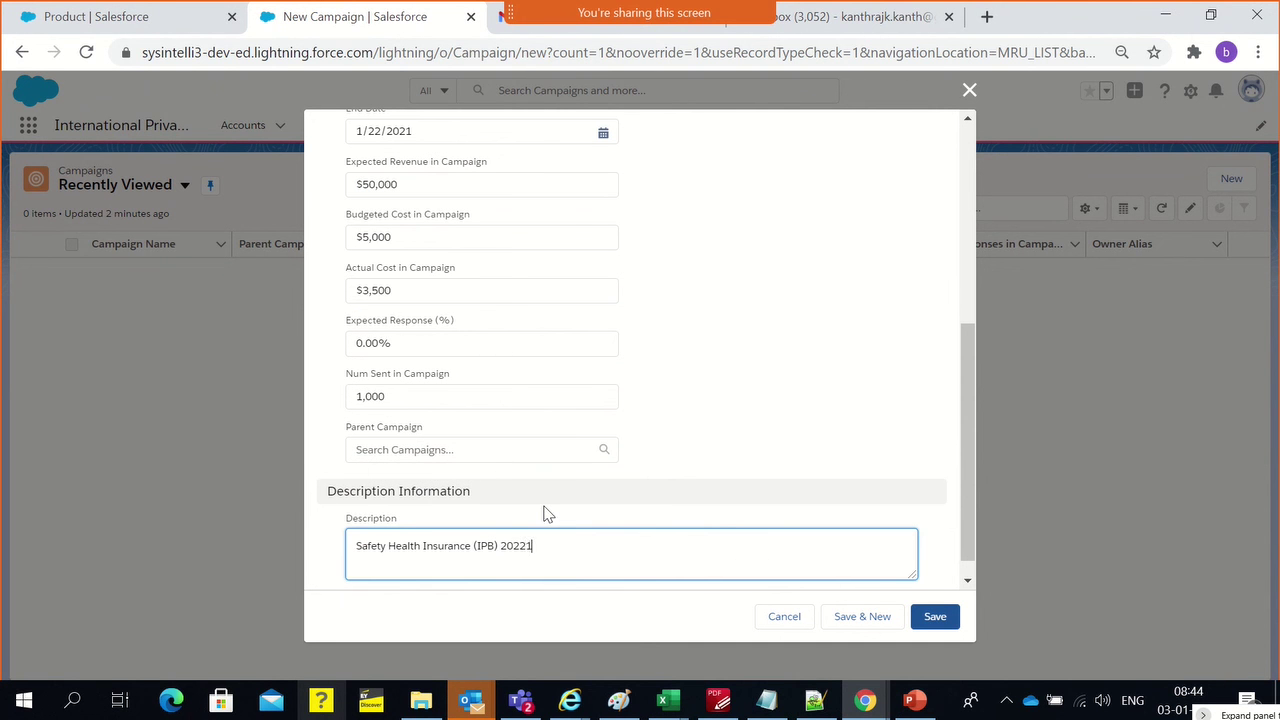
key("BackSpace")
key("BackSpace")
type("21 includes packages of most deadly viruses t")
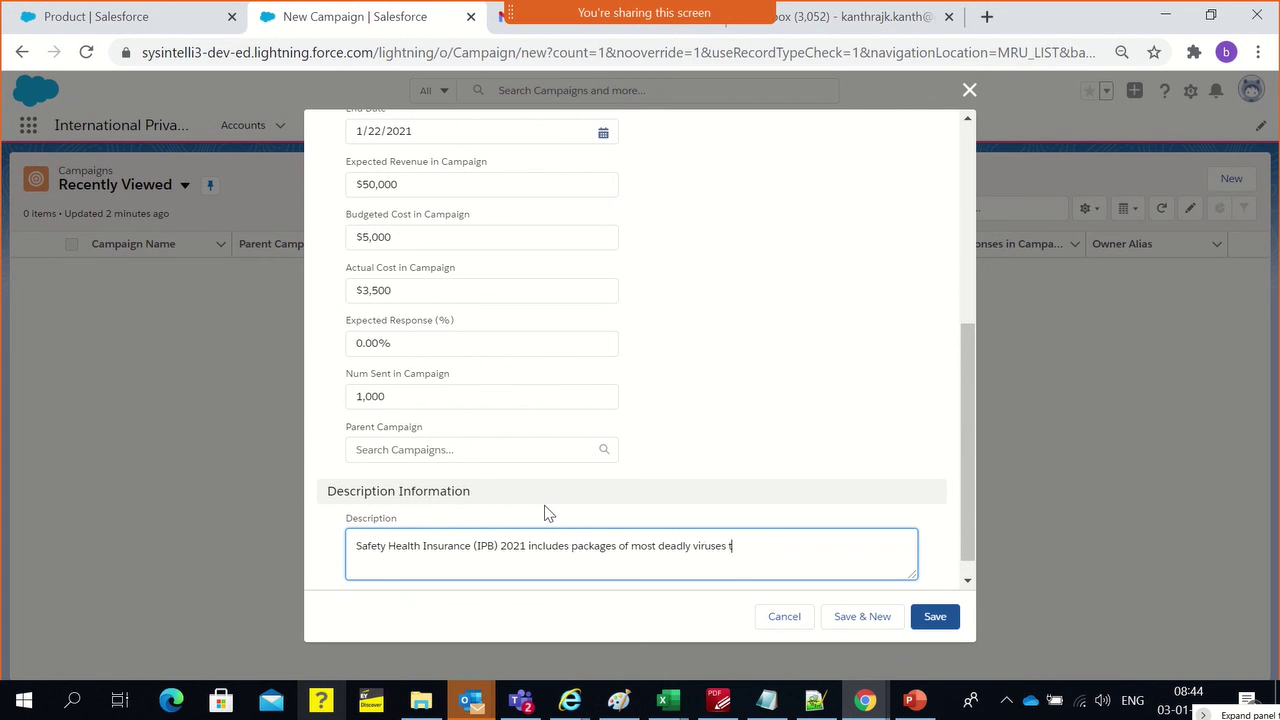
type("oo.")
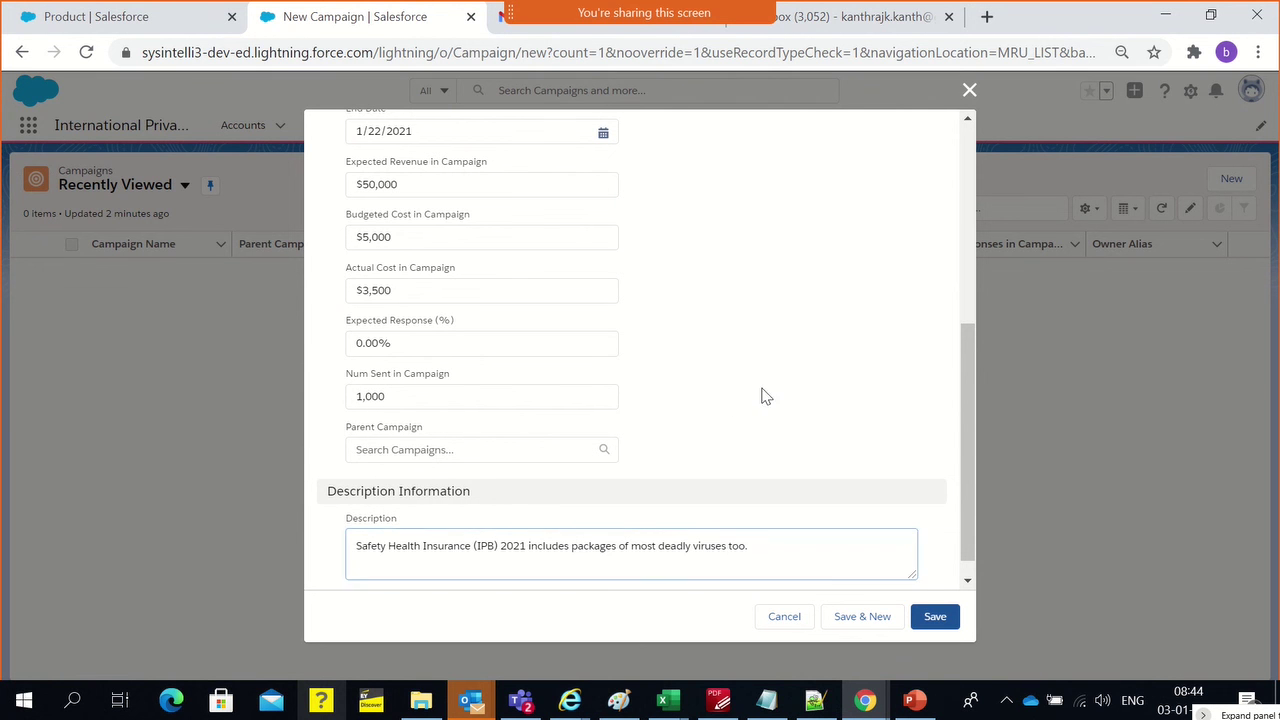
left_click(755, 401)
scroll(800, 460, "down", 1)
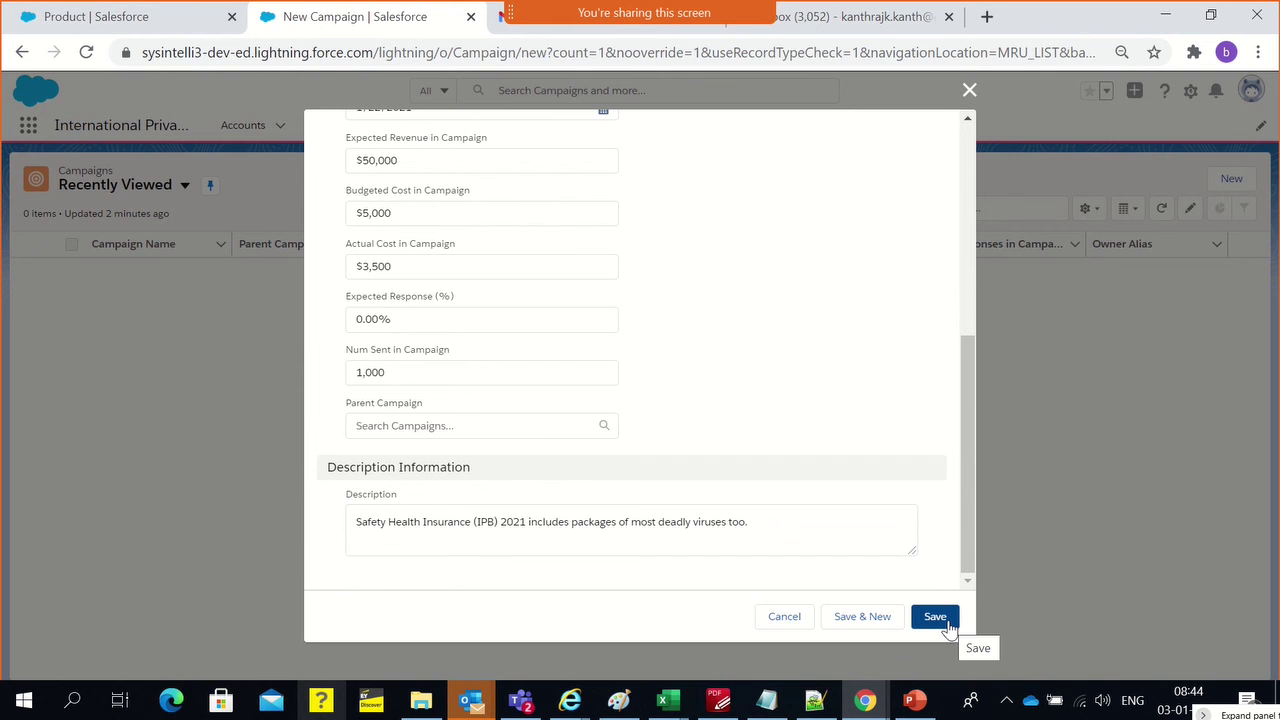
Save the campaign and review its Trade Show, Planned, 1/11/2021–1/22/2021 record
left_click(947, 622)
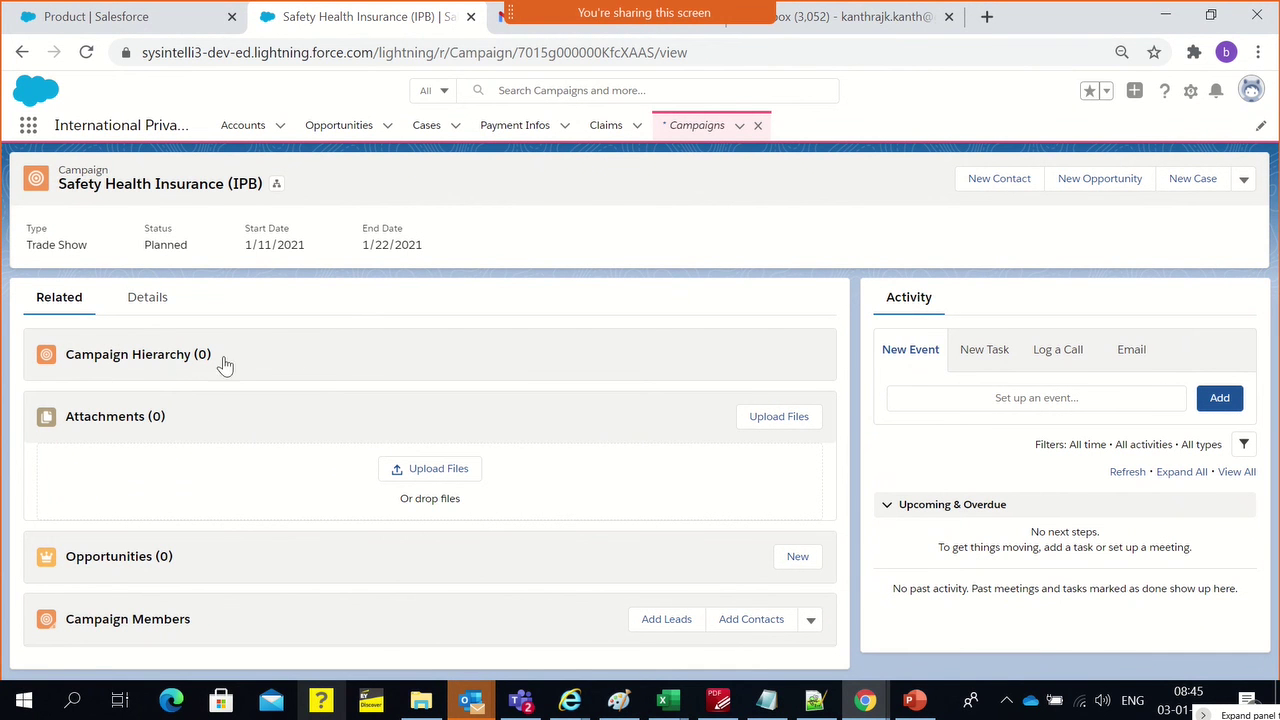
left_click_drag(79, 347, 69, 354)
left_click(569, 347)
left_click(752, 626)
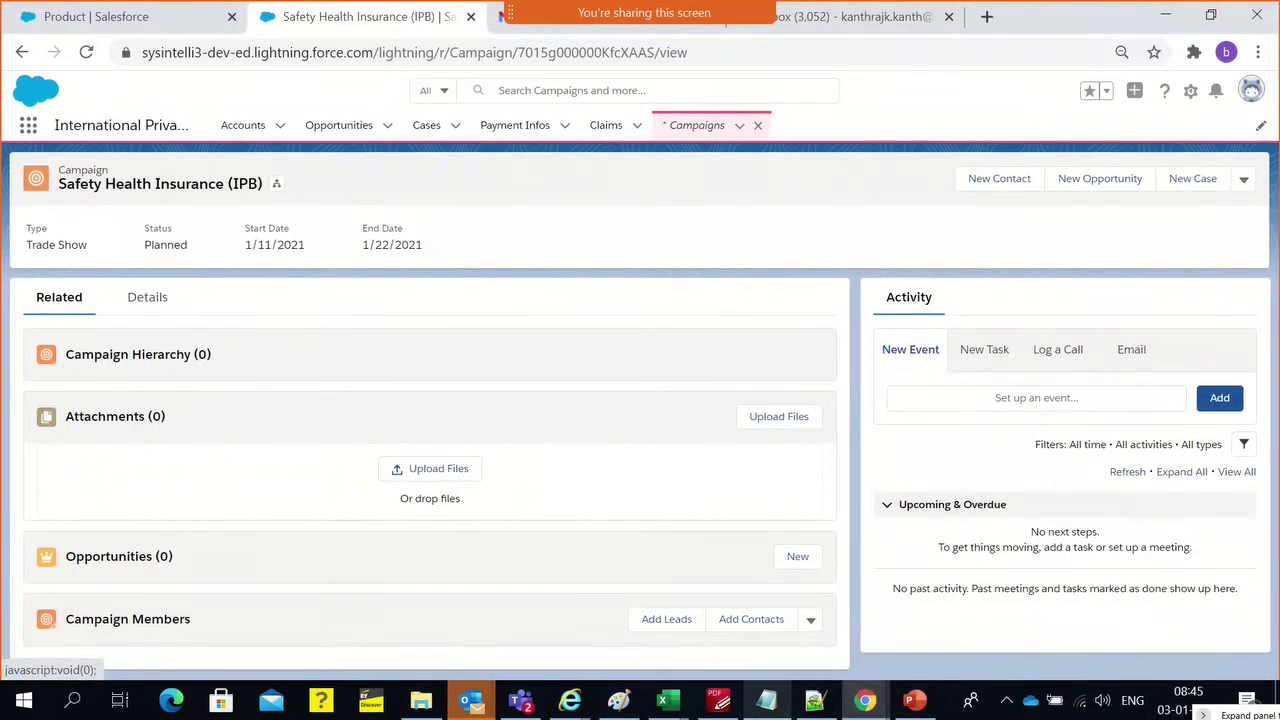
left_click(619, 700)
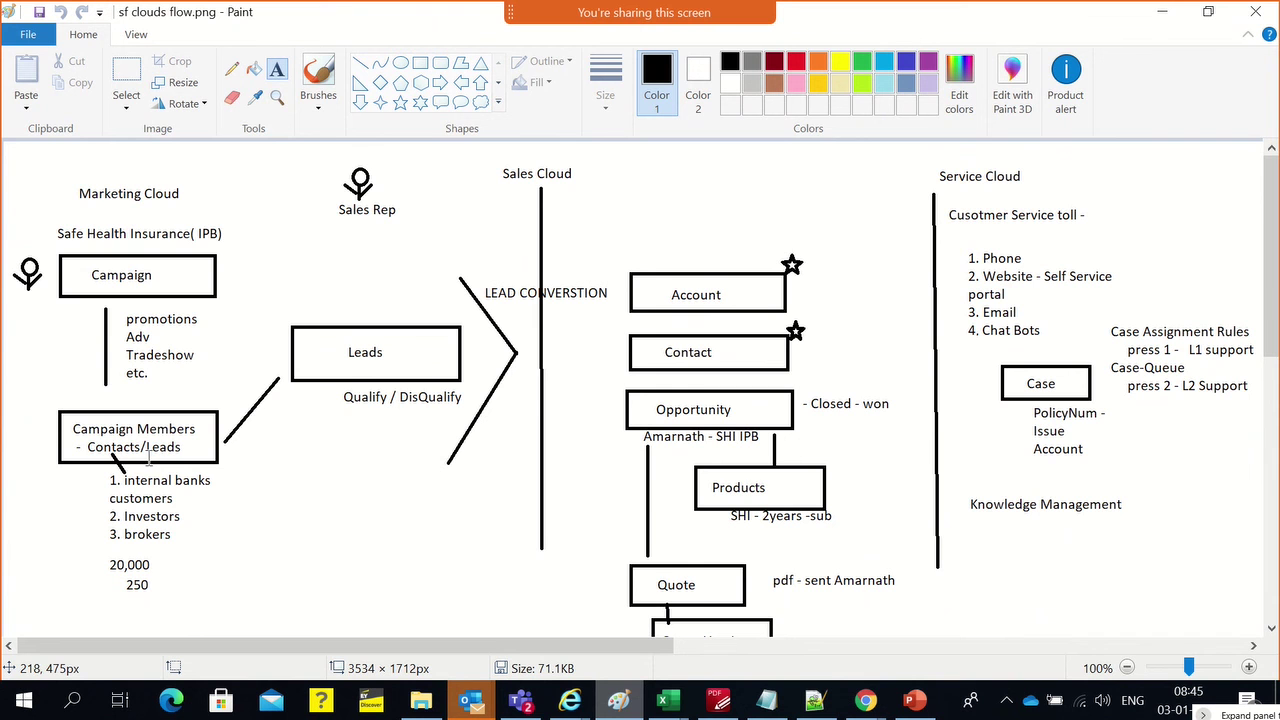
scroll(210, 407, "down", 3)
scroll(210, 407, "up", 3)
key("alt+Tab")
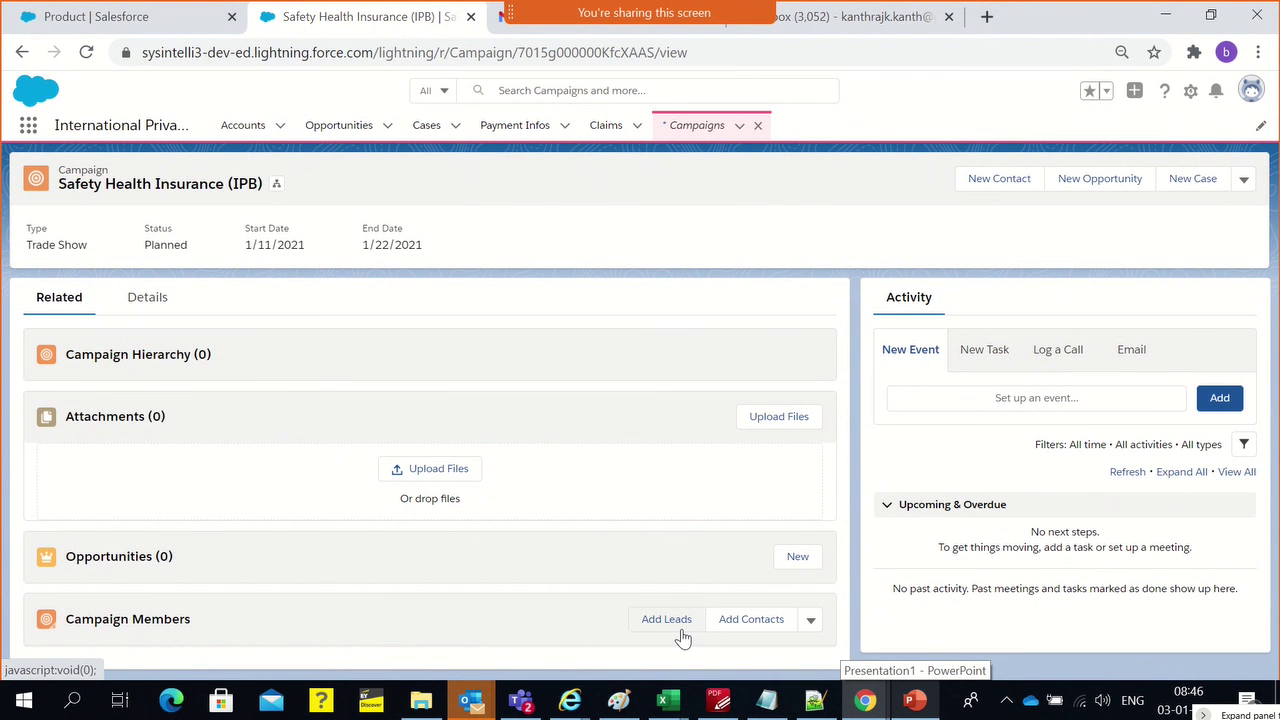
Add the test contact to the campaign as a member with status Sent
left_click(746, 634)
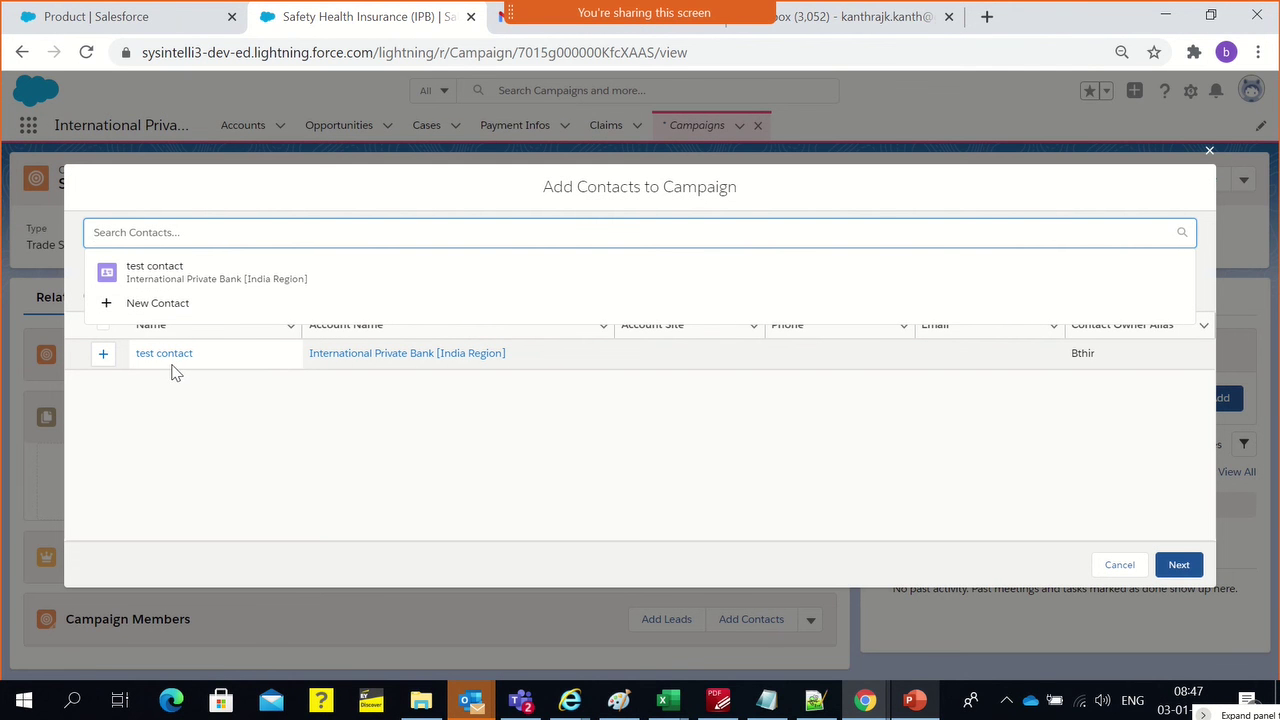
left_click(103, 358)
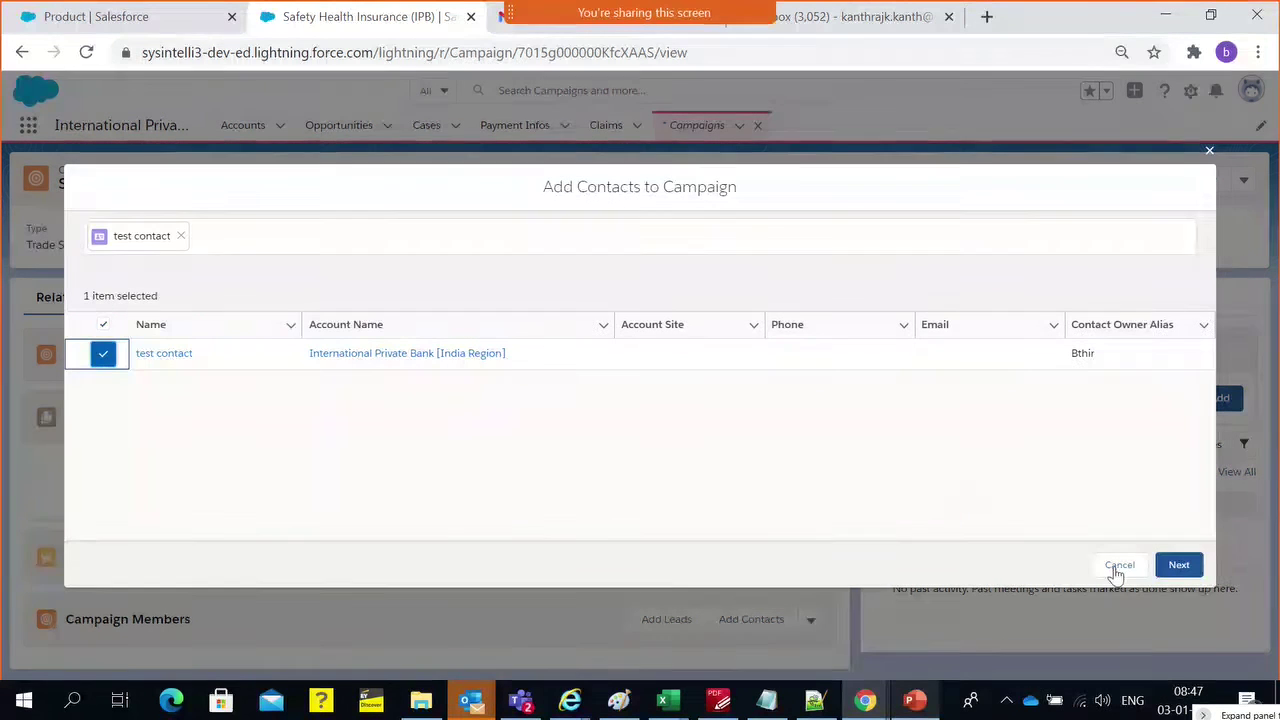
left_click(1178, 565)
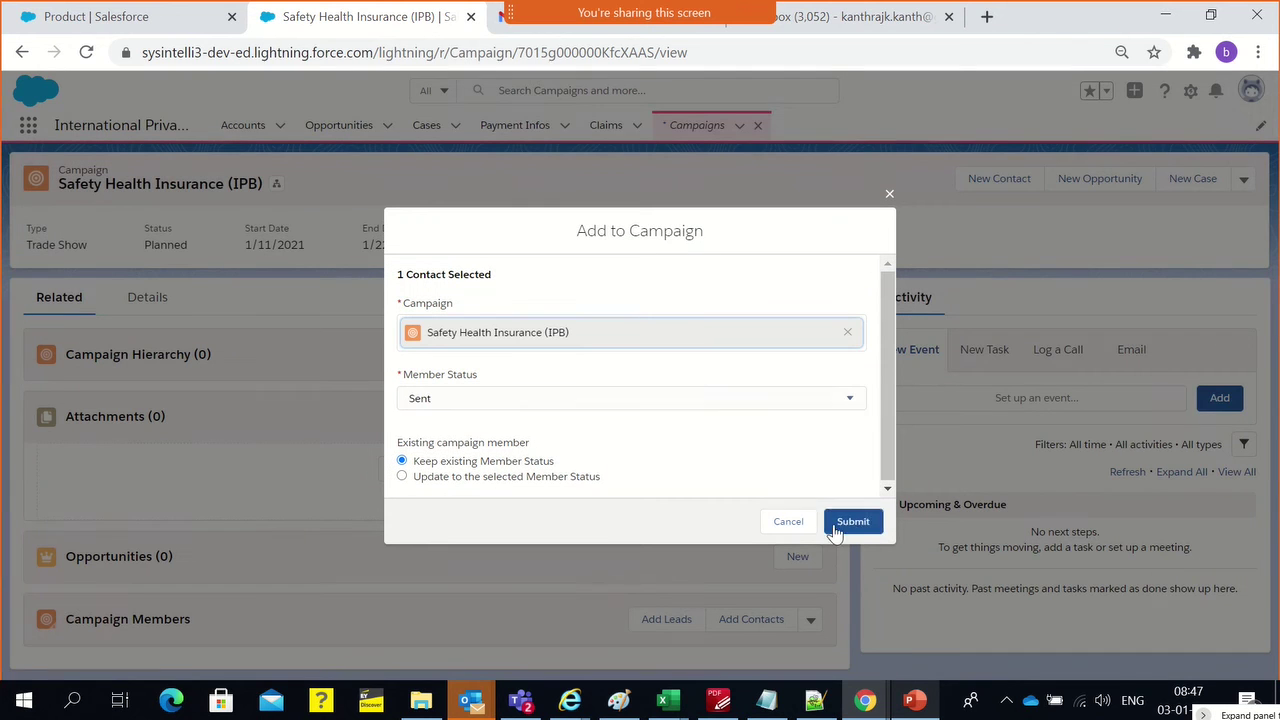
left_click(853, 522)
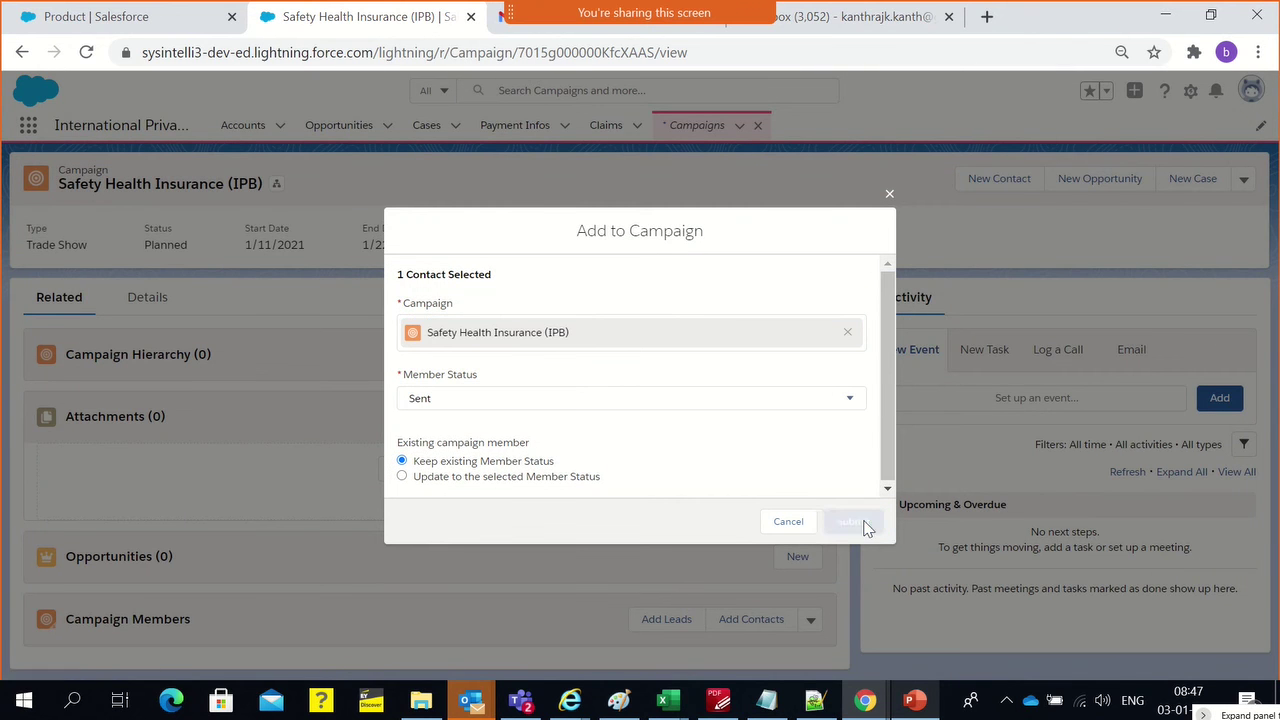
scroll(586, 528, "down", 2)
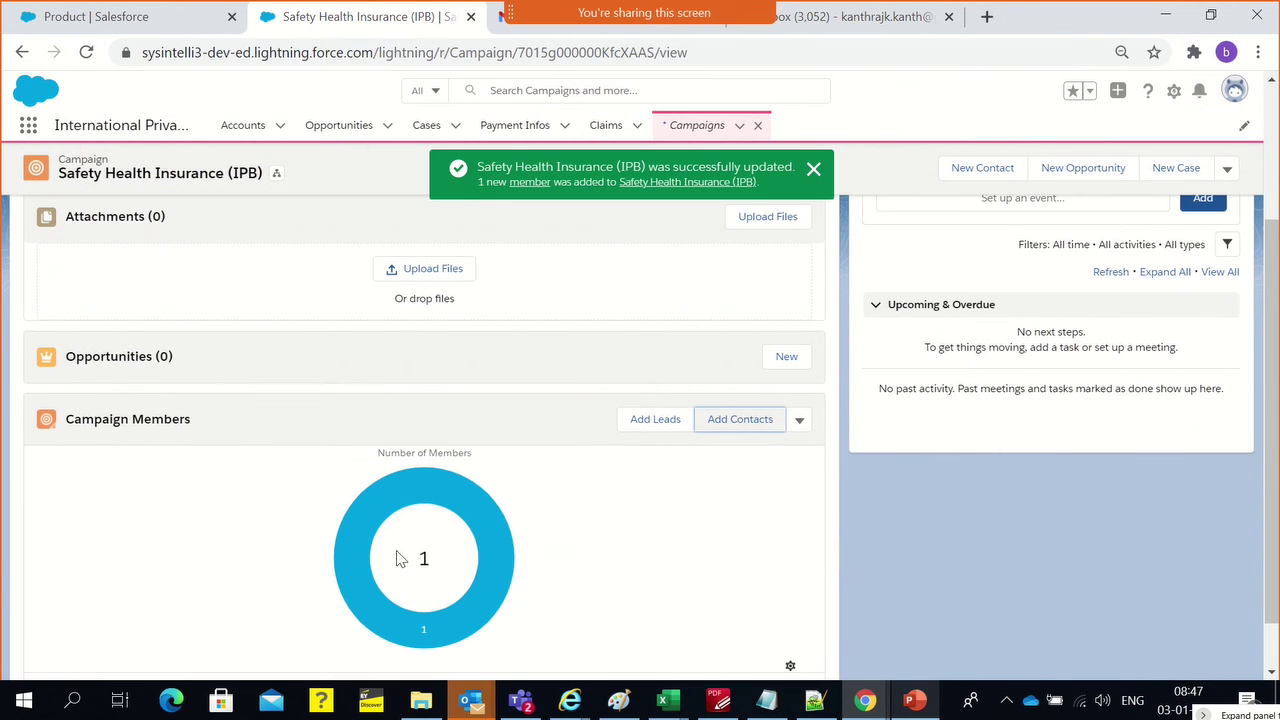
From Add Leads, start a new lead with salutation Mr. and the lead's first and last name
left_click(656, 420)
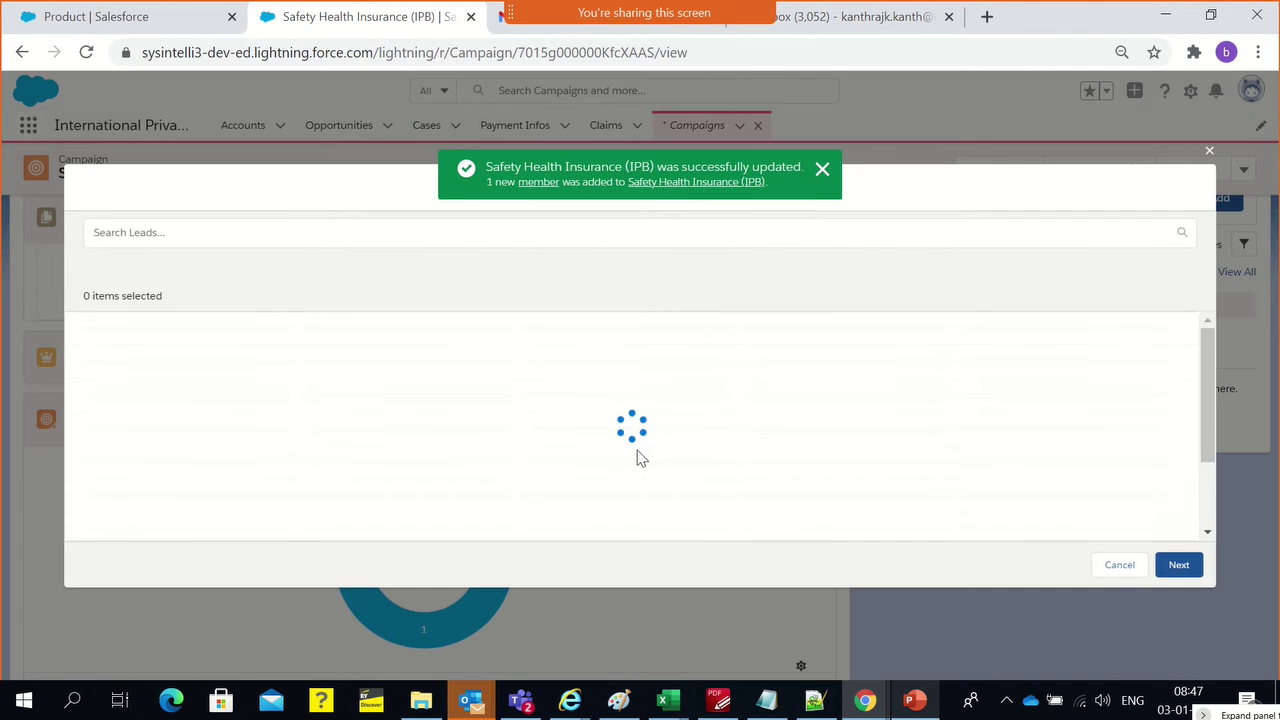
left_click(822, 169)
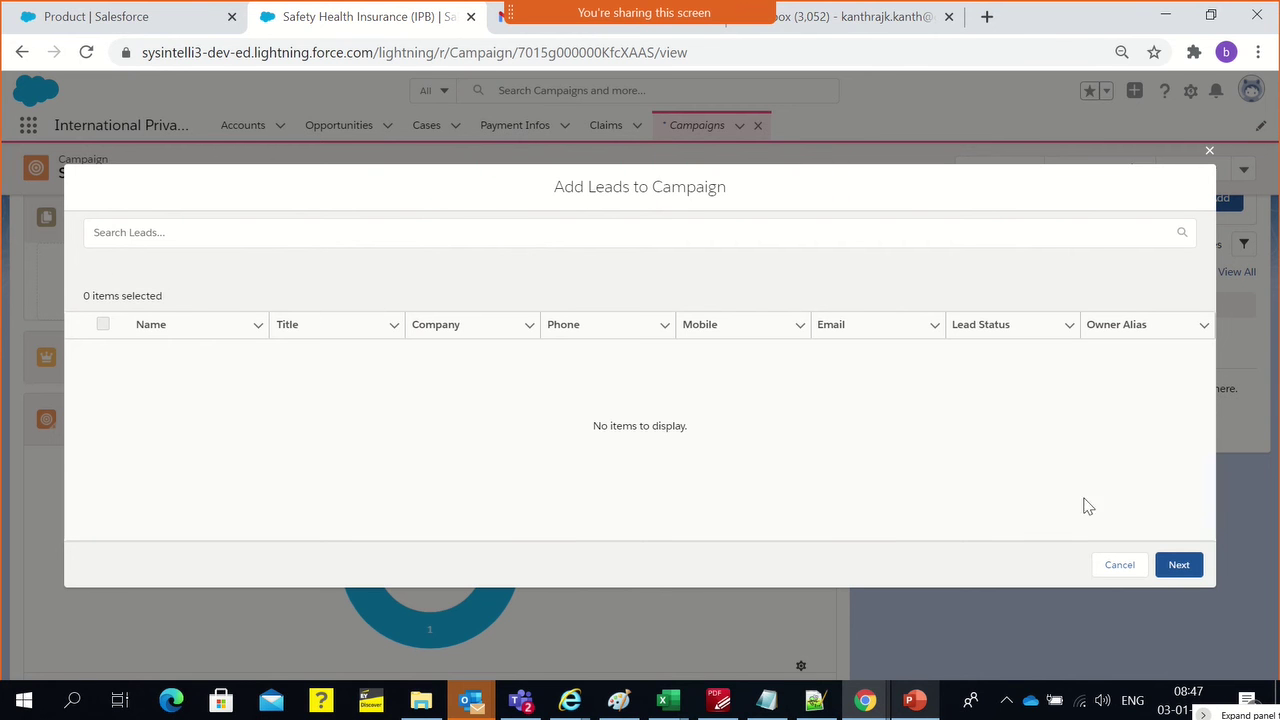
left_click(637, 235)
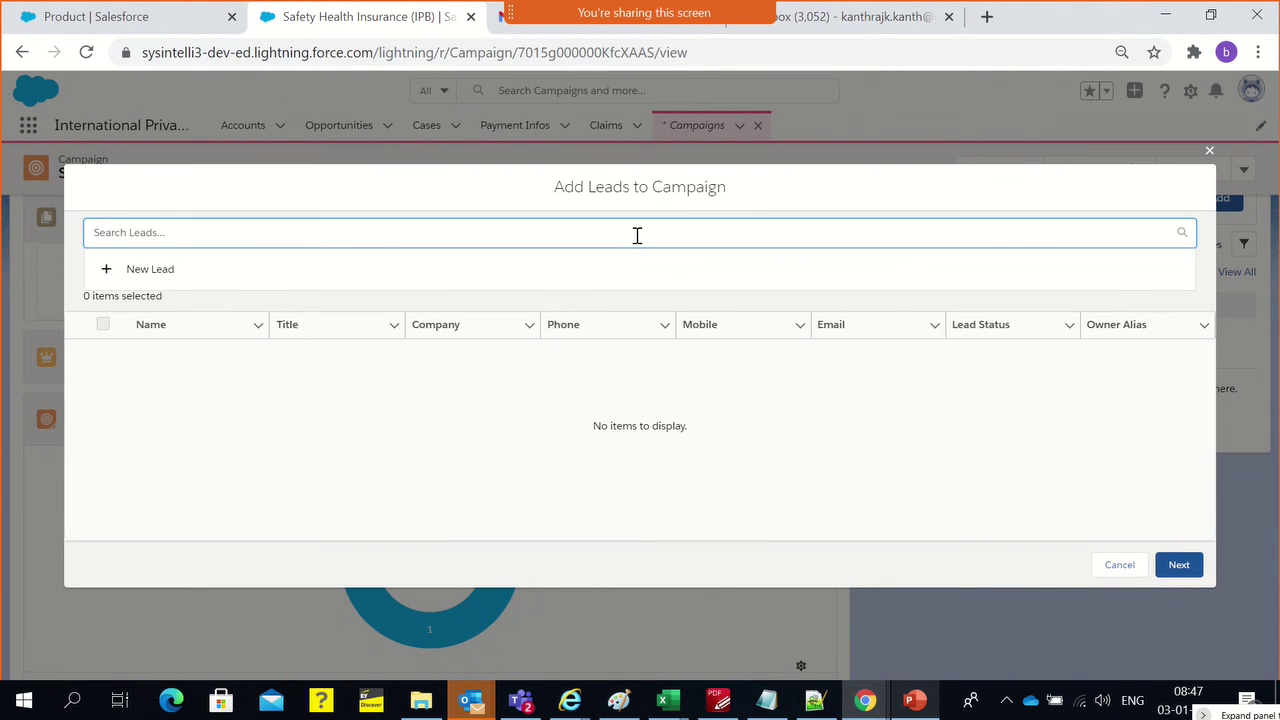
left_click(118, 270)
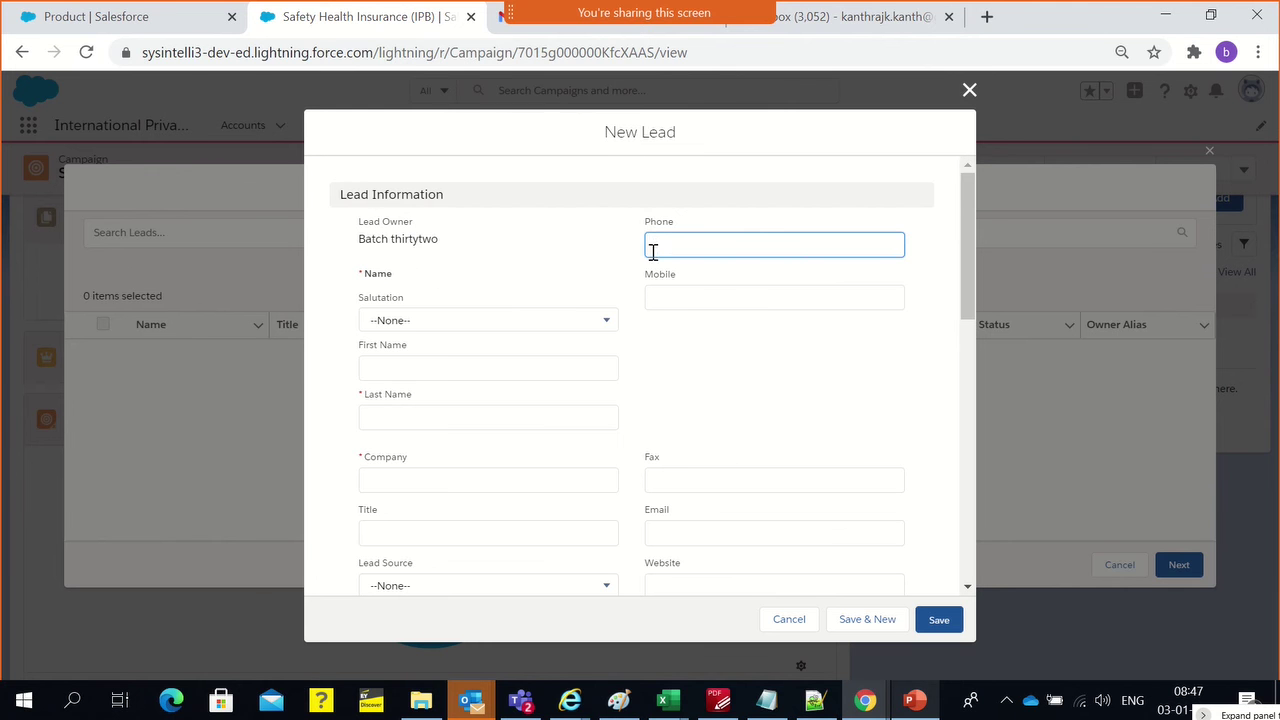
left_click(398, 326)
left_click(405, 385)
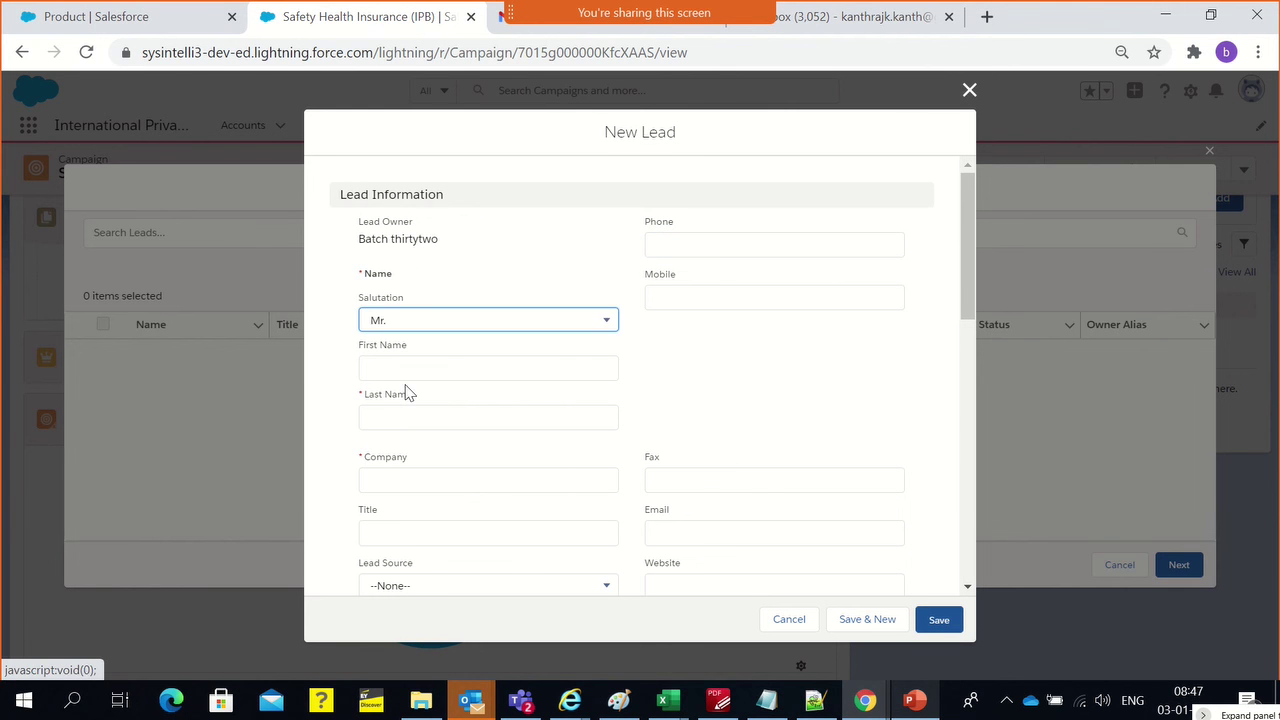
left_click(405, 369)
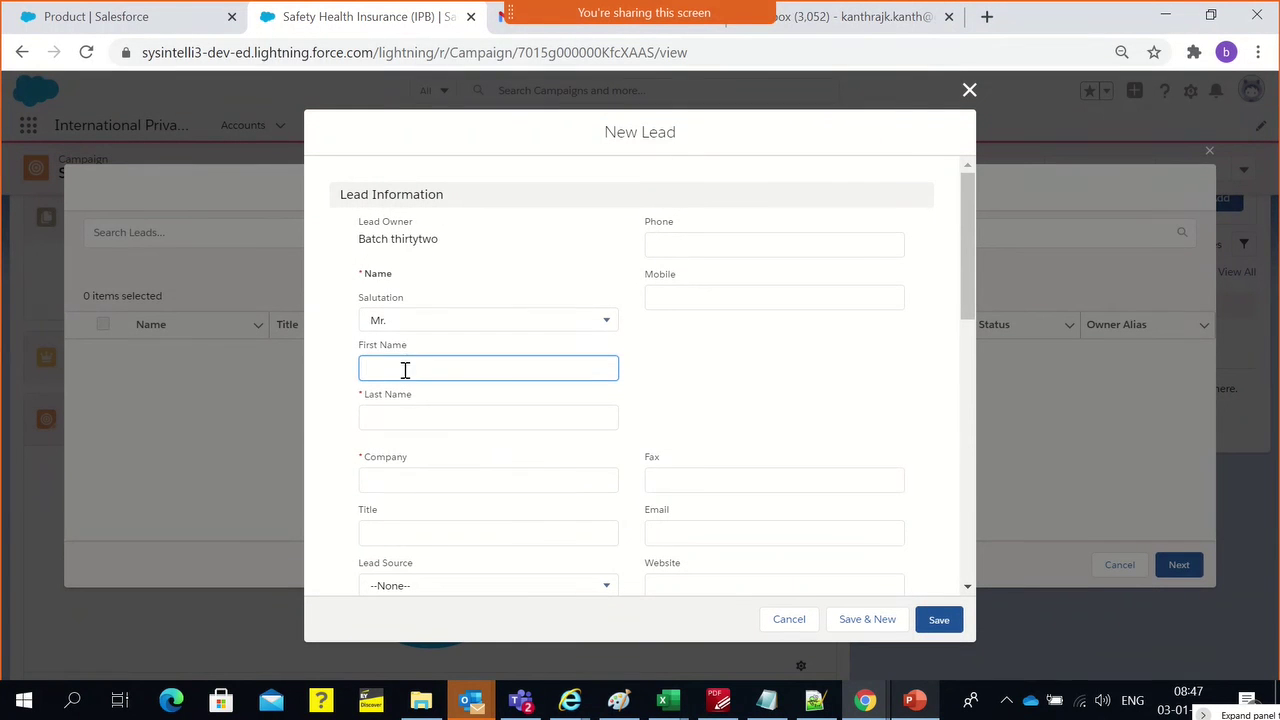
left_click(391, 417)
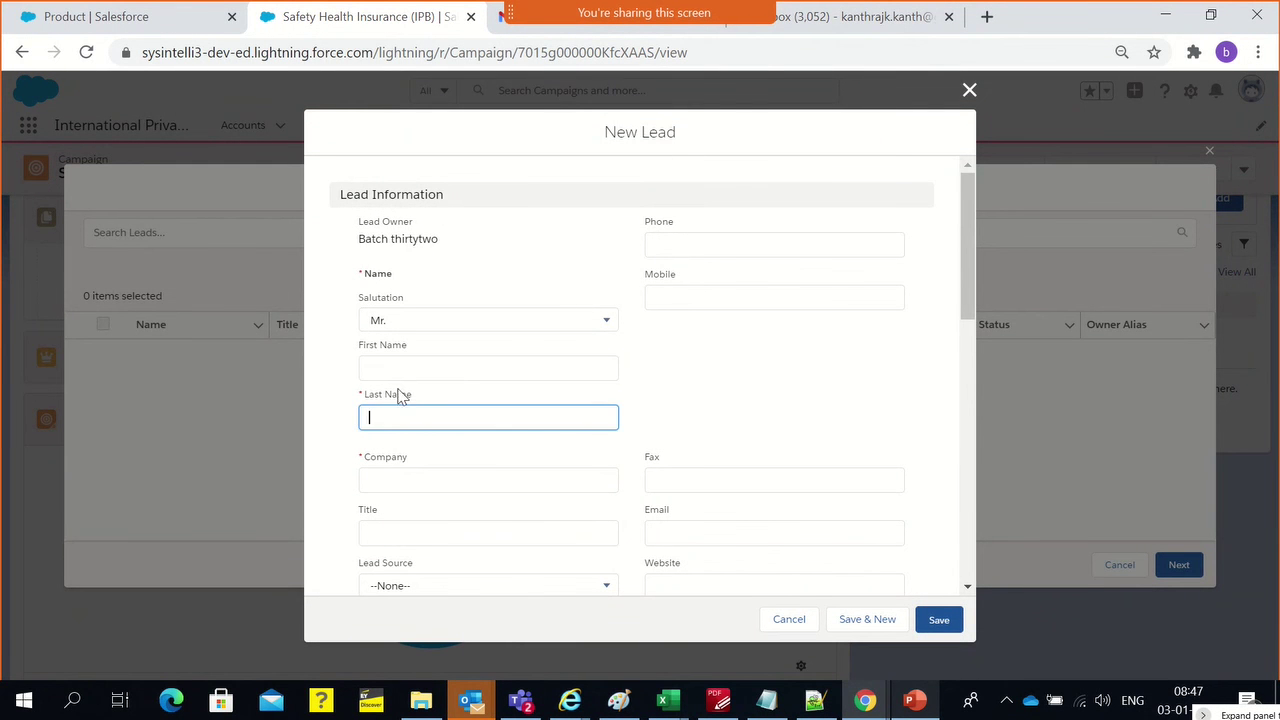
left_click(399, 370)
type("ama")
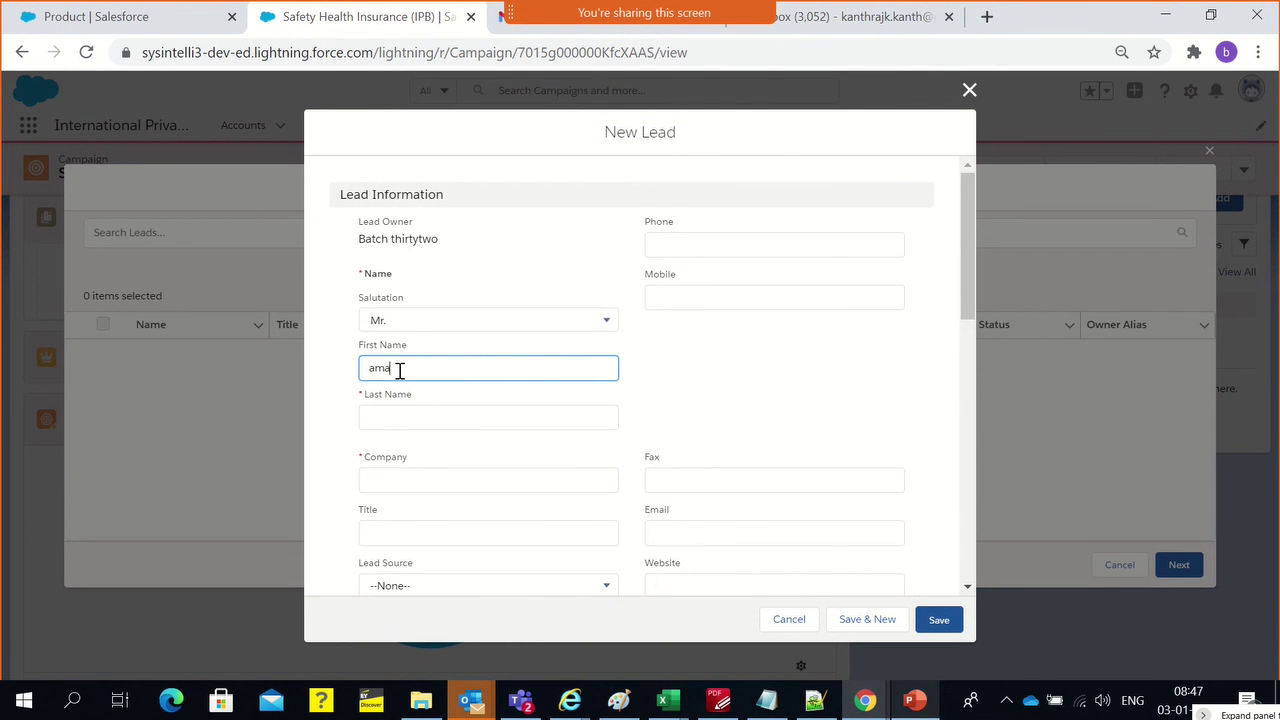
key("Tab")
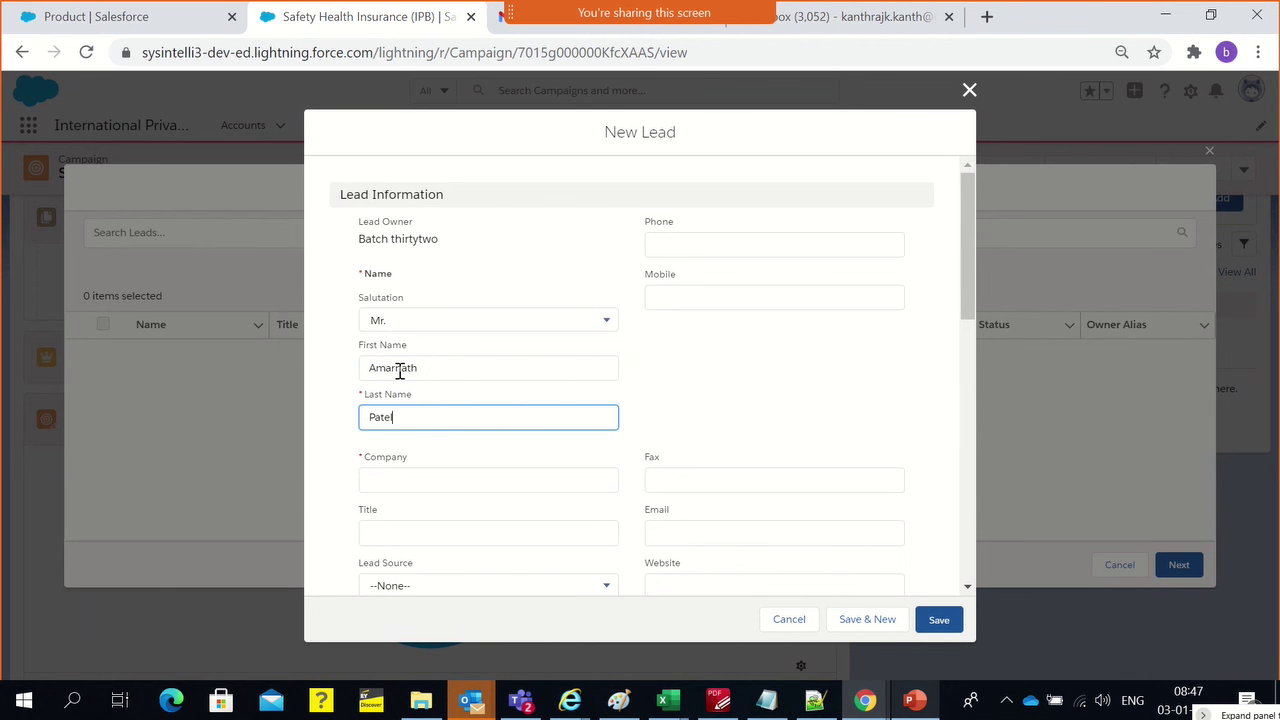
Enter the lead's phone and mobile numbers and set the company to Individual
left_click(704, 241)
type("34322424")
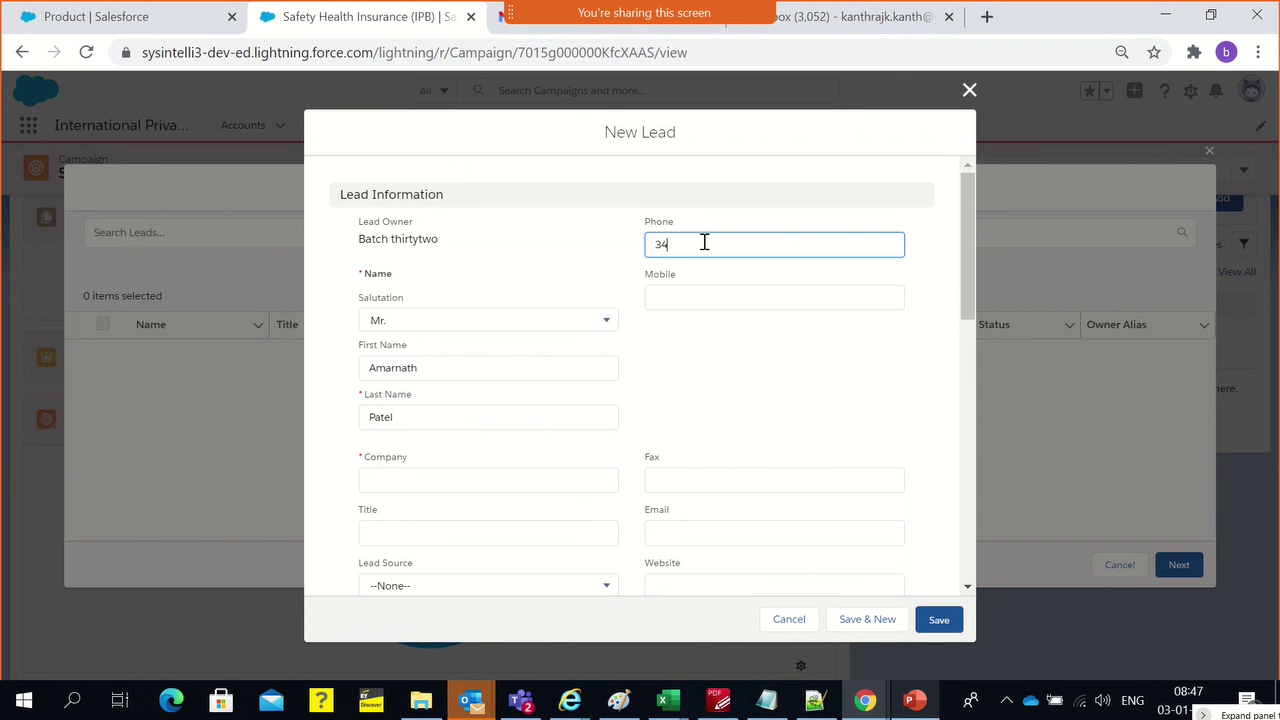
left_click(676, 302)
type("234324324")
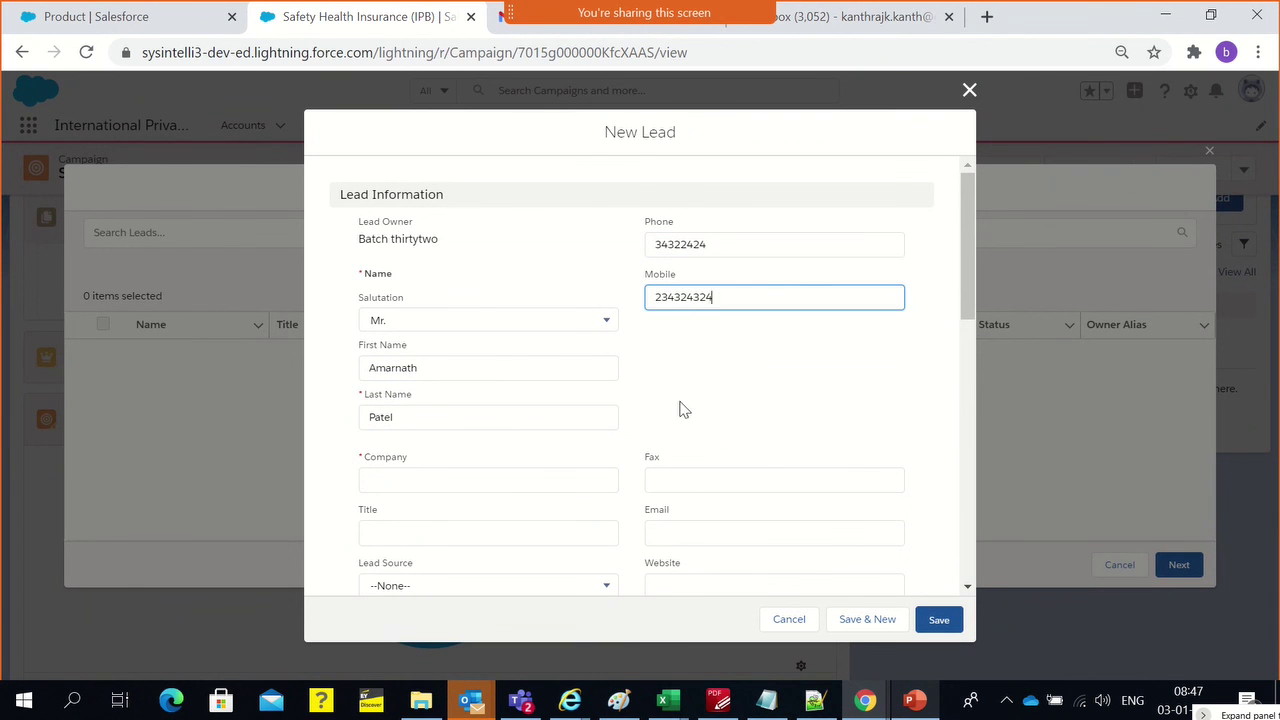
left_click(683, 408)
left_click(450, 478)
scroll(450, 478, "down", 1)
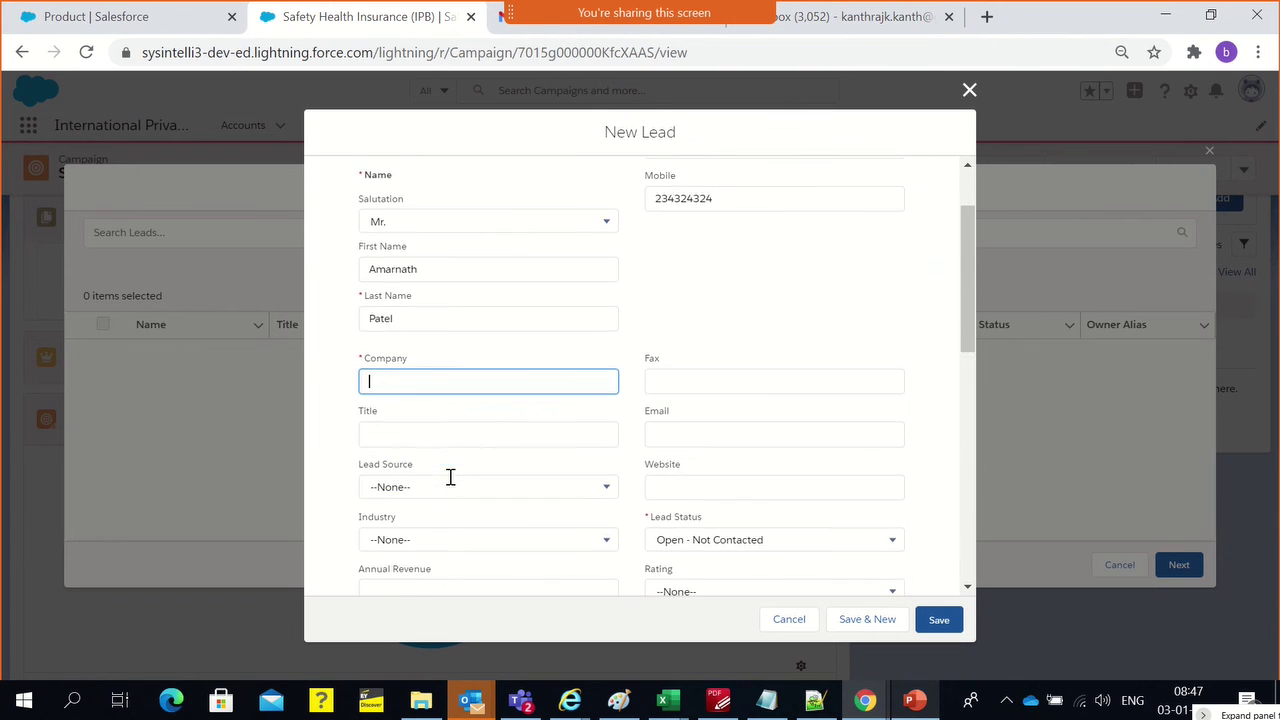
scroll(451, 494, "up", 1)
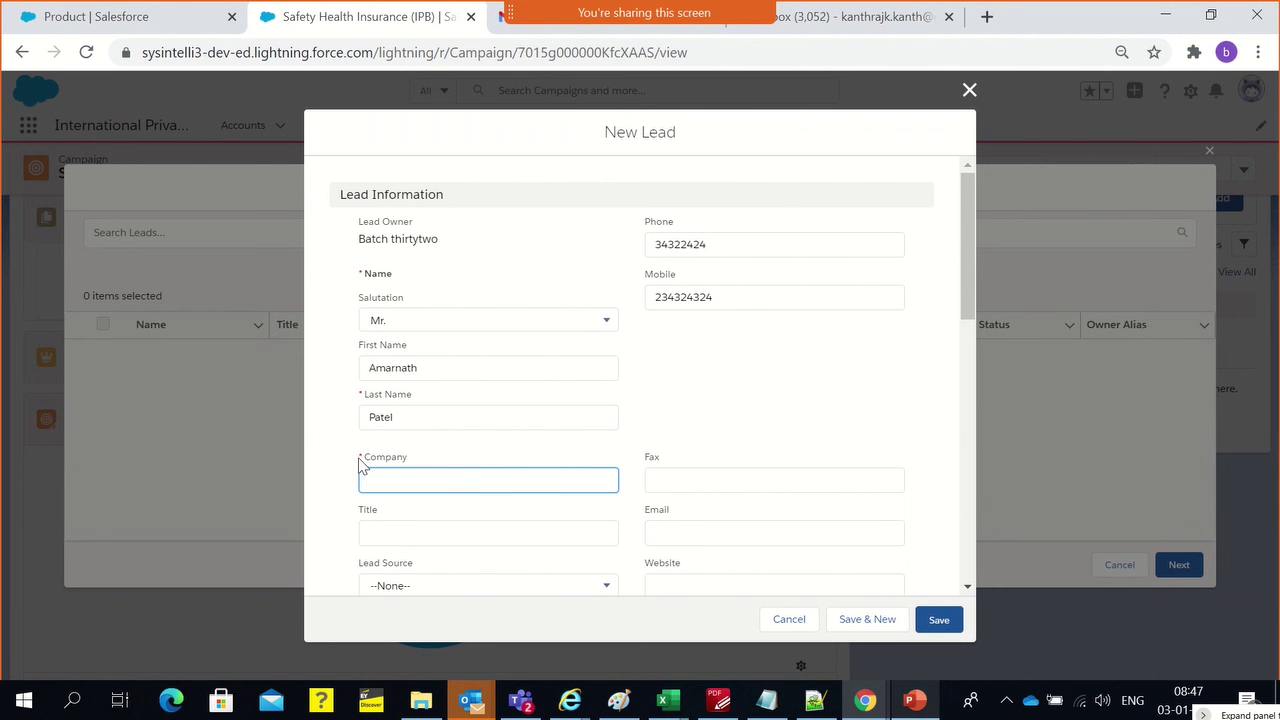
left_click_drag(360, 458, 395, 457)
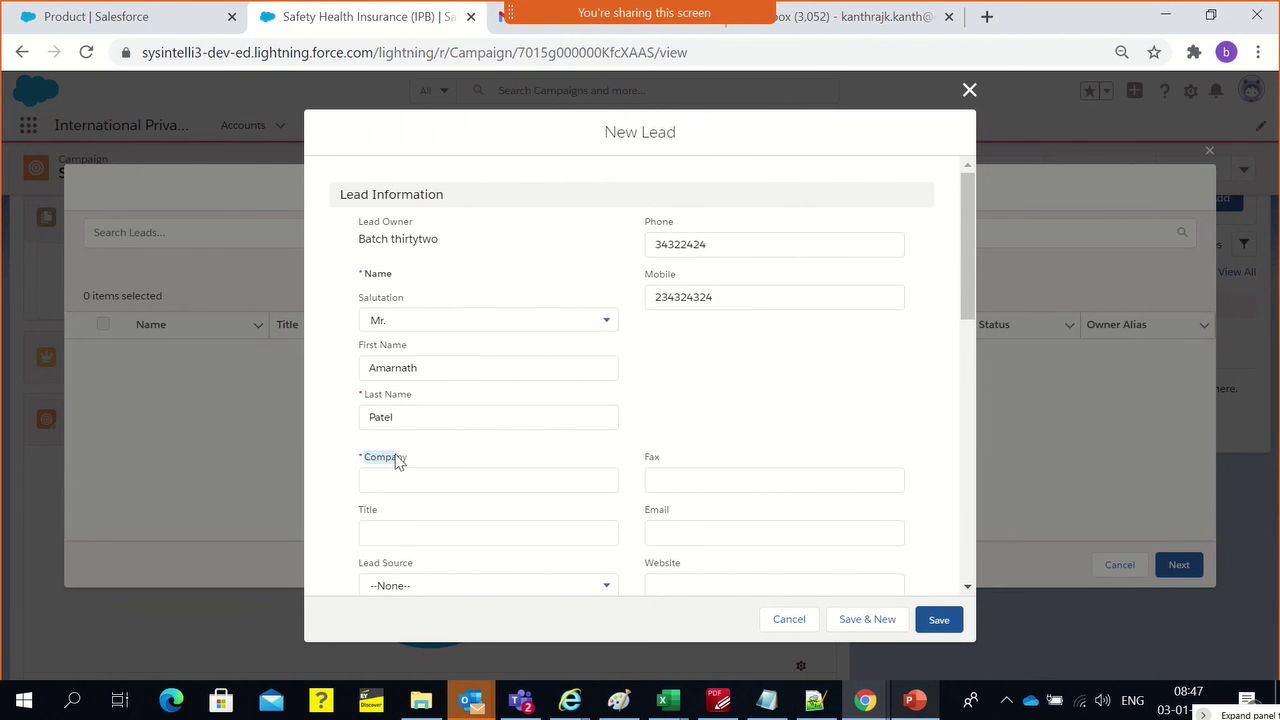
left_click(506, 488)
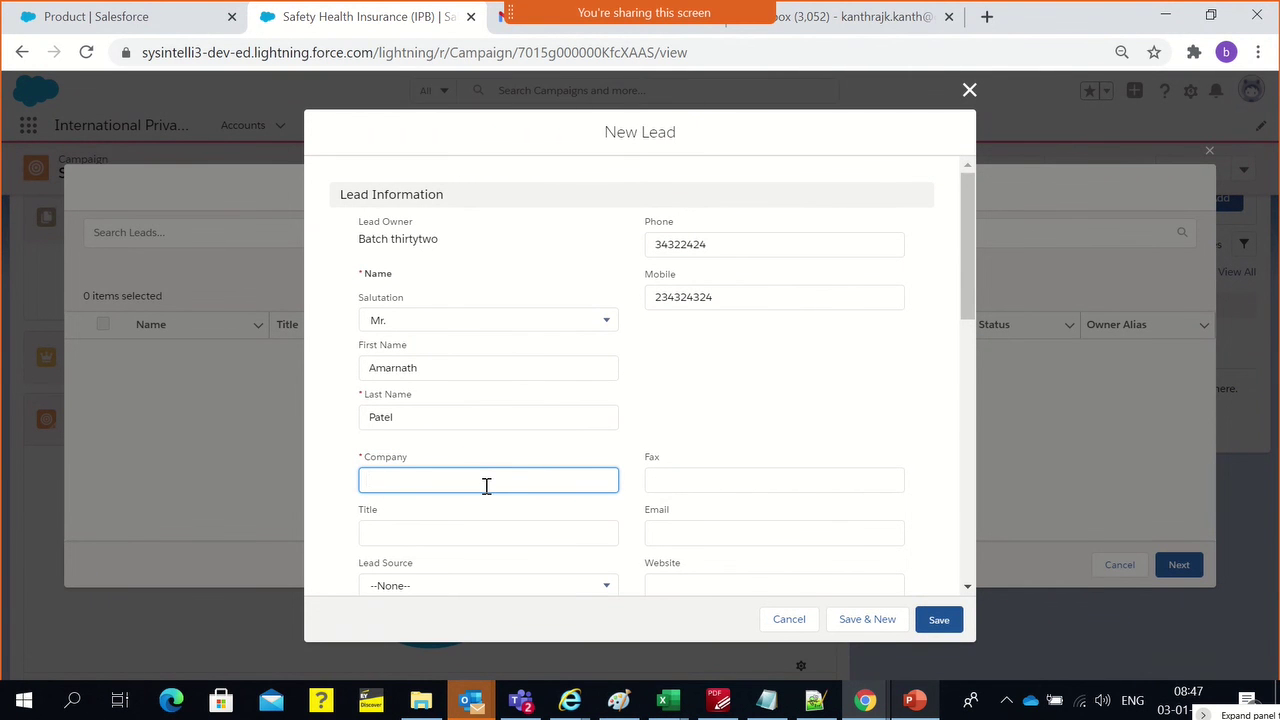
type("Individual")
left_click(755, 128)
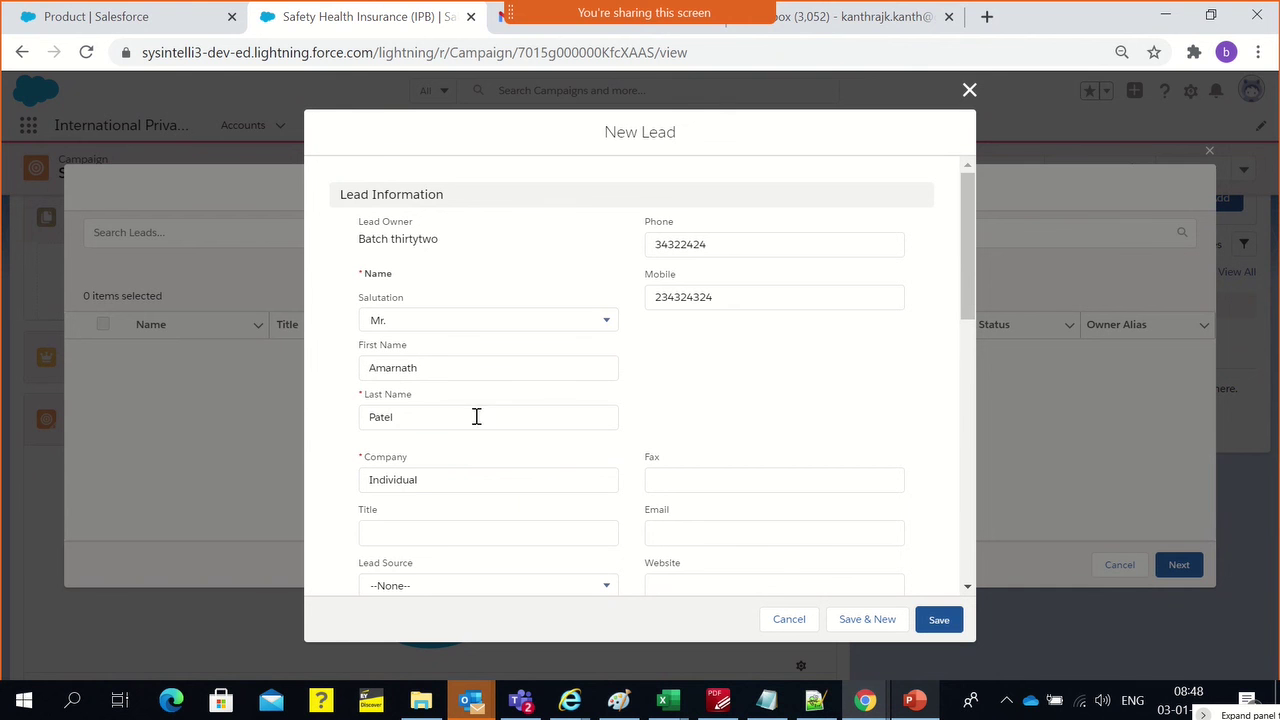
Add the lead's fax number, leave Industry and Lead Status unchanged, and save the lead
left_click(663, 484)
type("453535435")
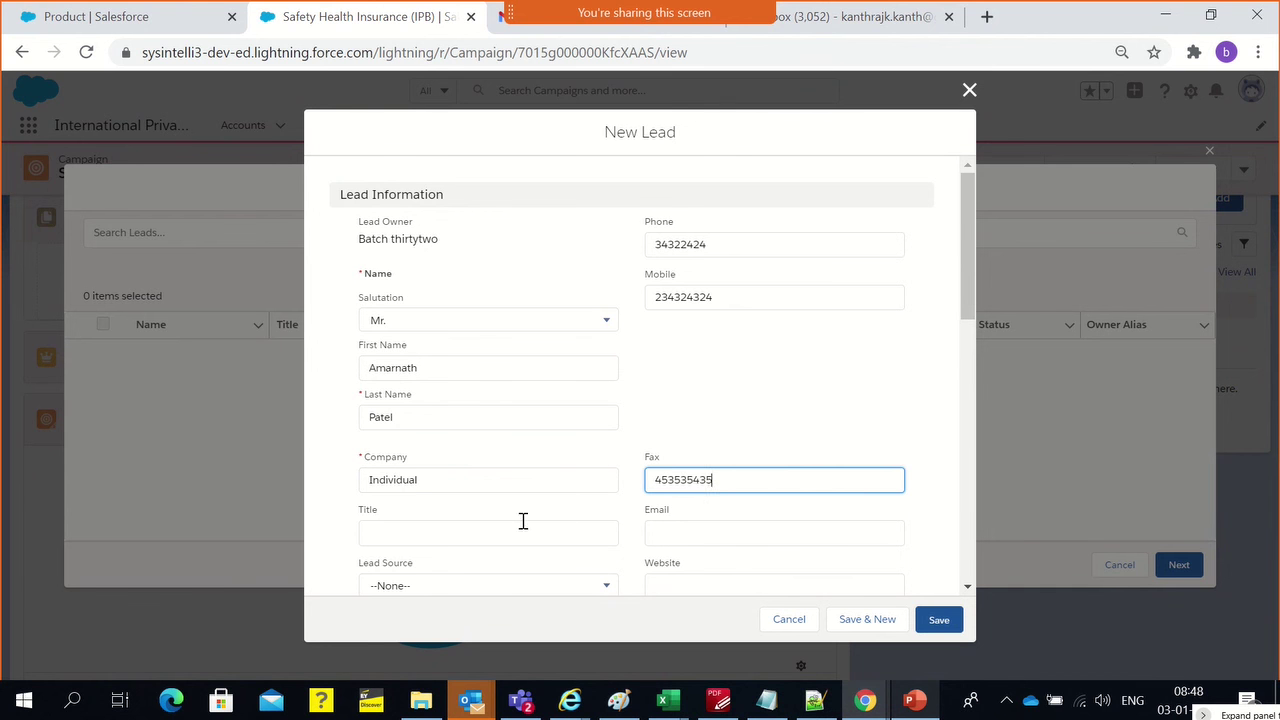
scroll(522, 520, "down", 3)
left_click(400, 336)
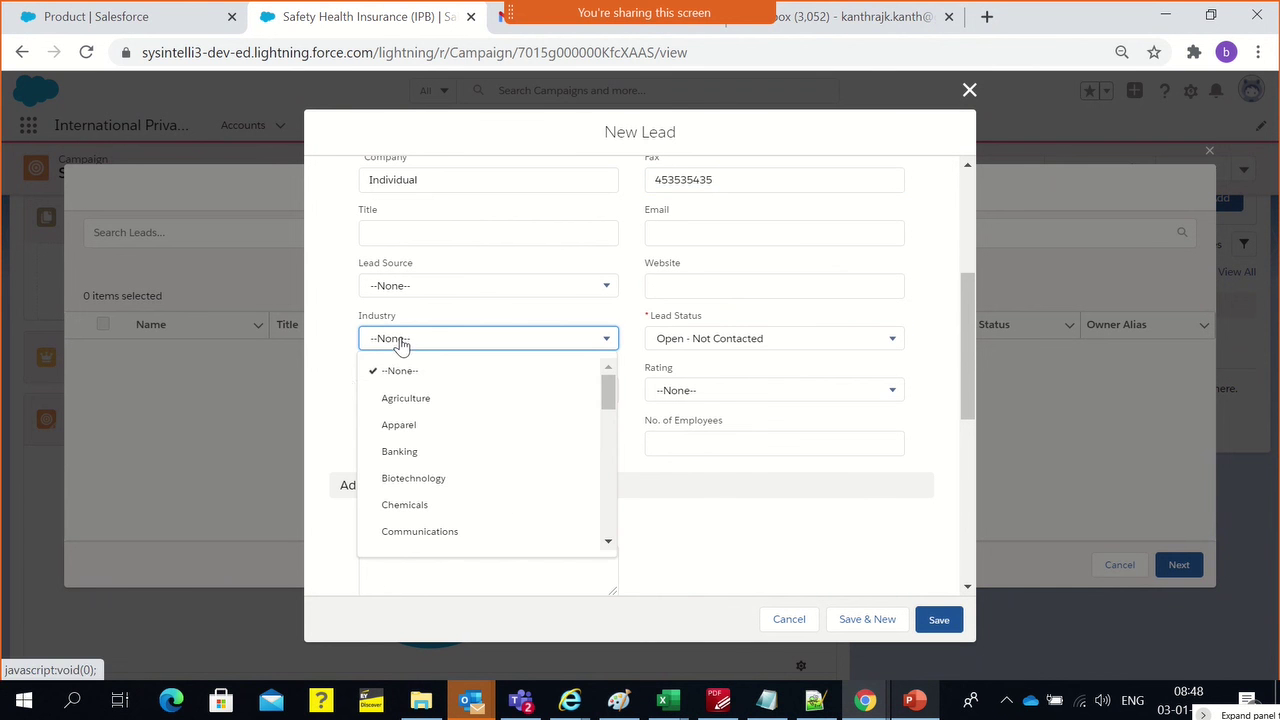
left_click(354, 386)
left_click(724, 344)
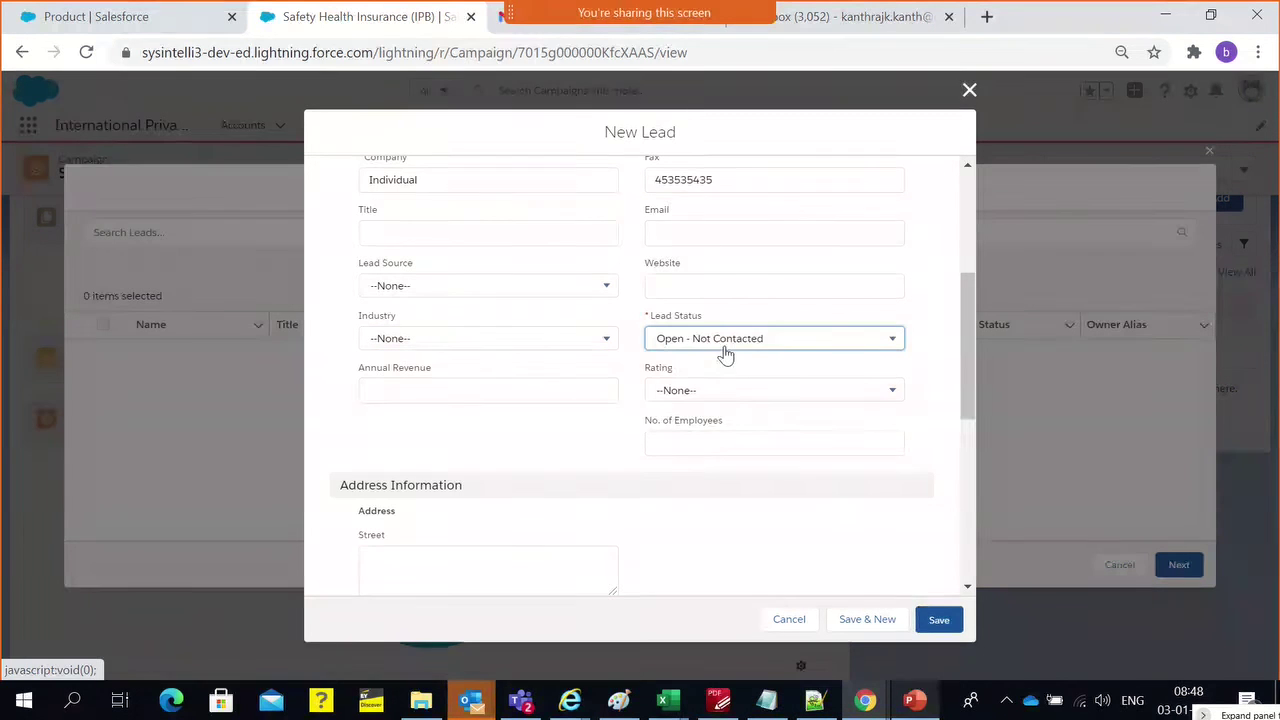
left_click(734, 238)
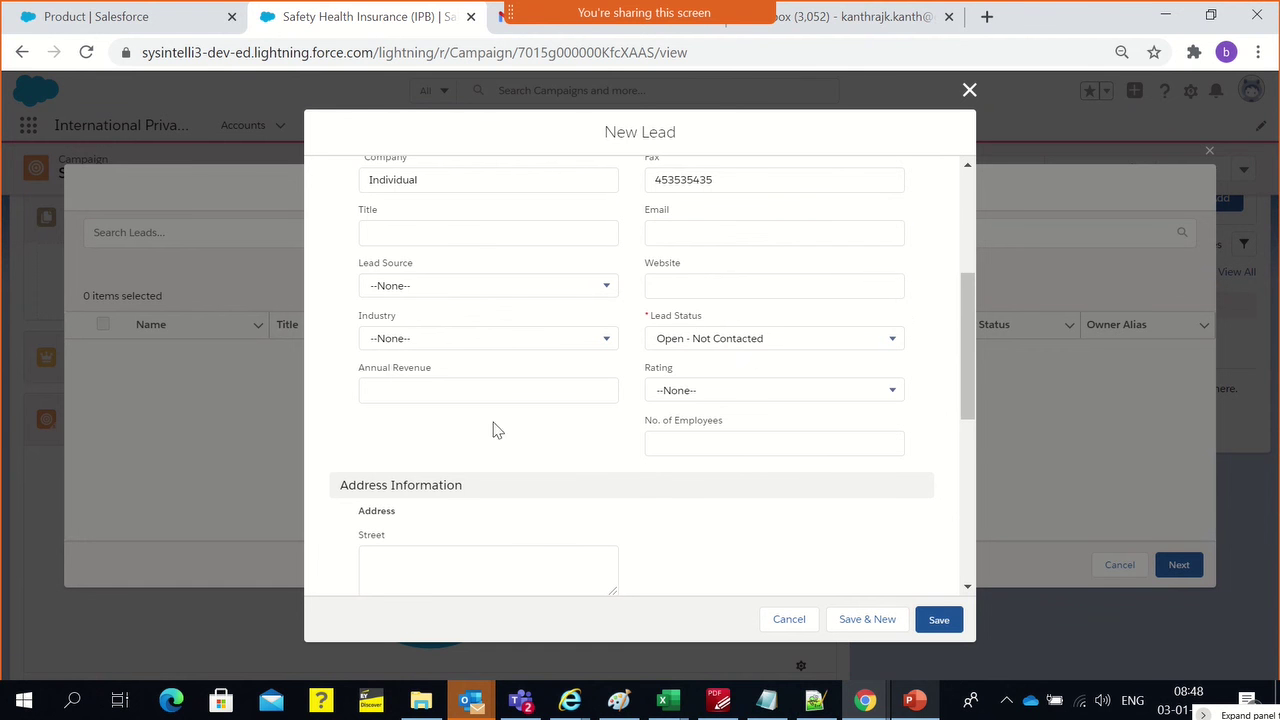
scroll(495, 435, "down", 3)
left_click(952, 622)
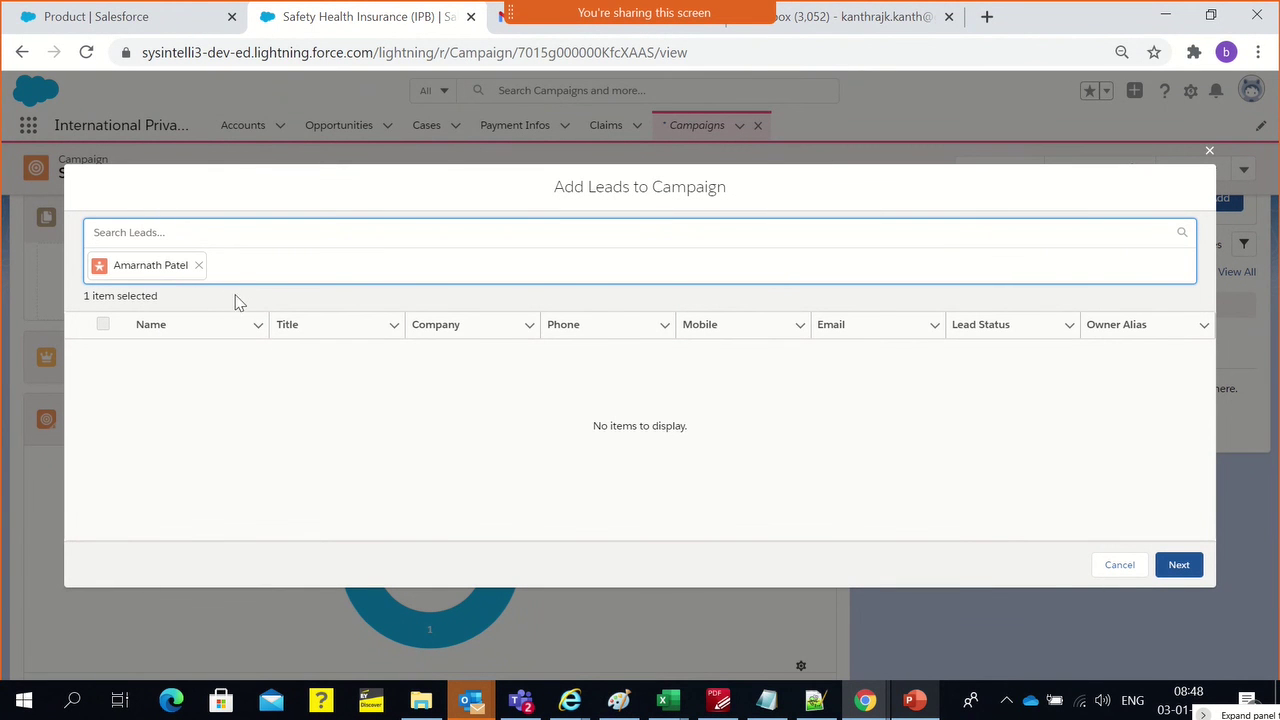
Submit the chosen lead to the Safety Health Insurance (IPB) campaign and confirm Campaign Members shows 2
left_click(155, 269)
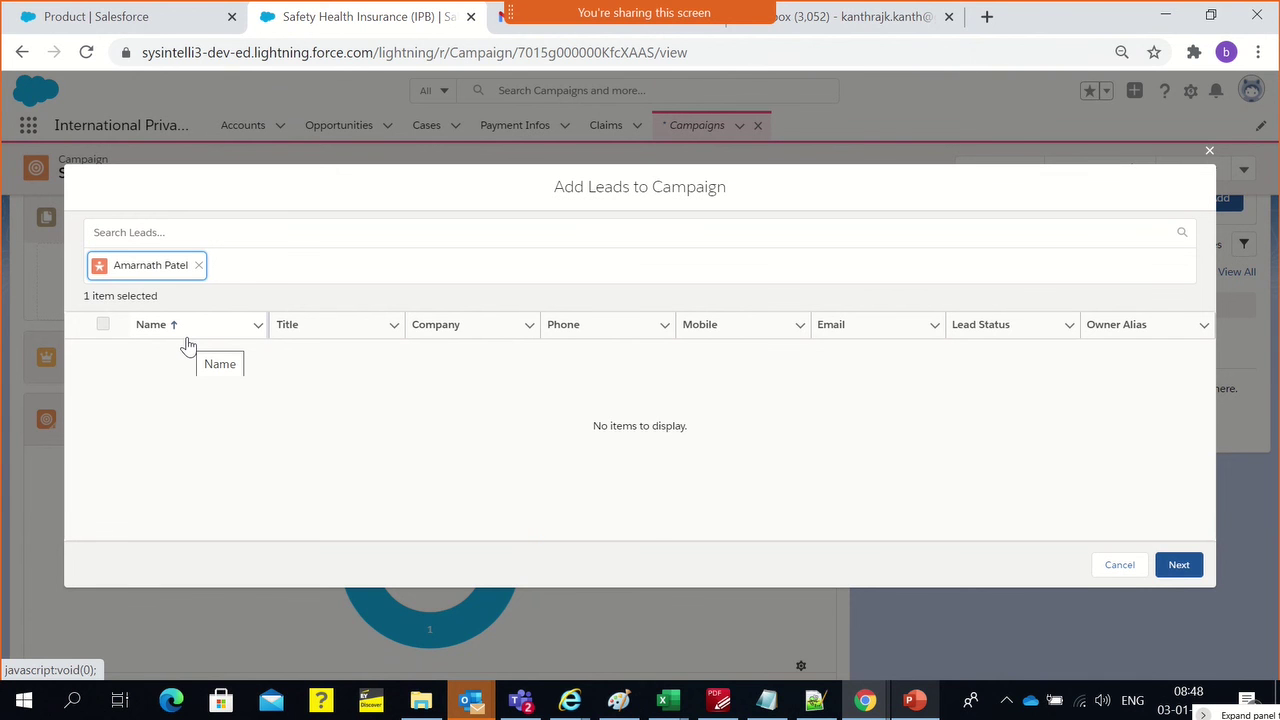
left_click(1186, 568)
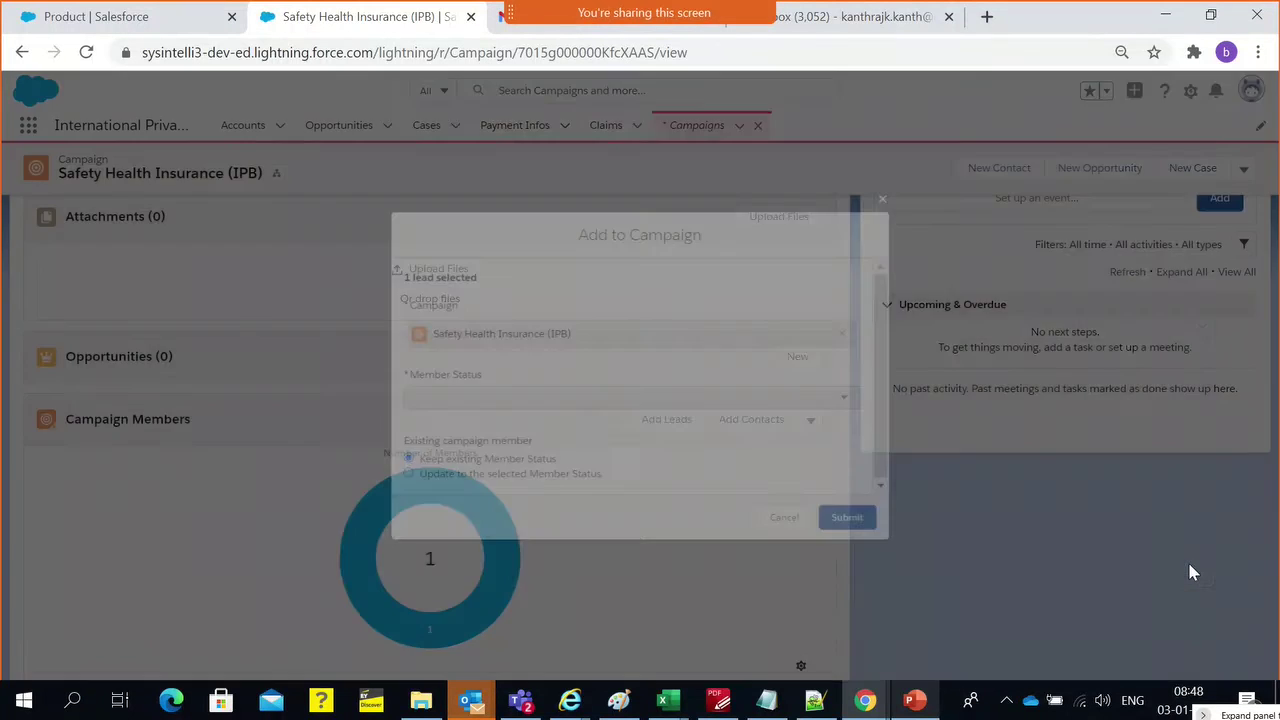
left_click(868, 529)
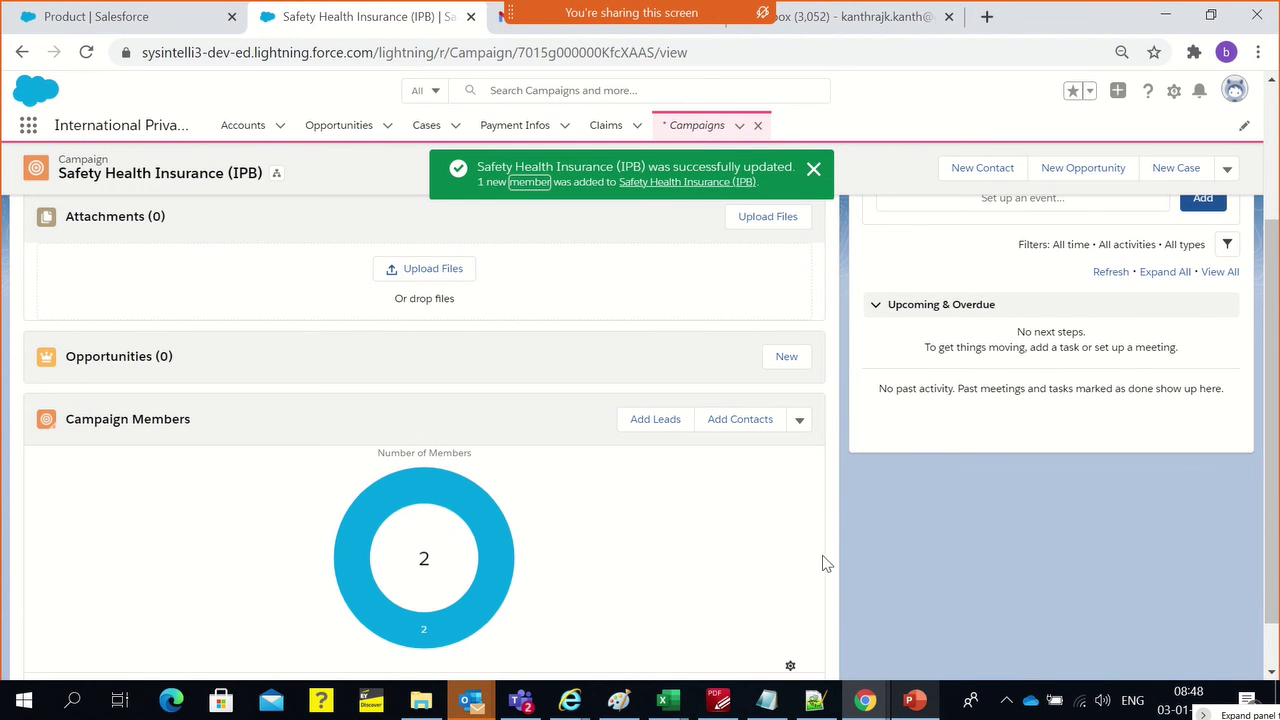
left_click(812, 176)
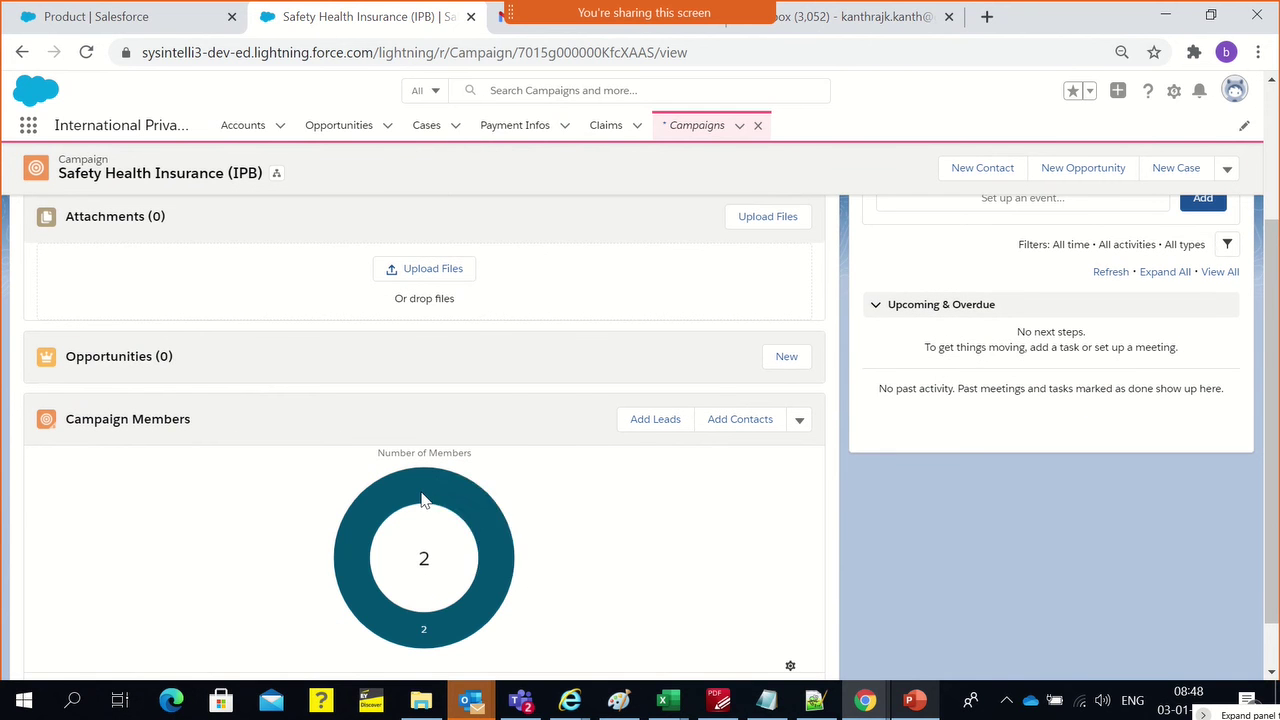
mouse_move(422, 500)
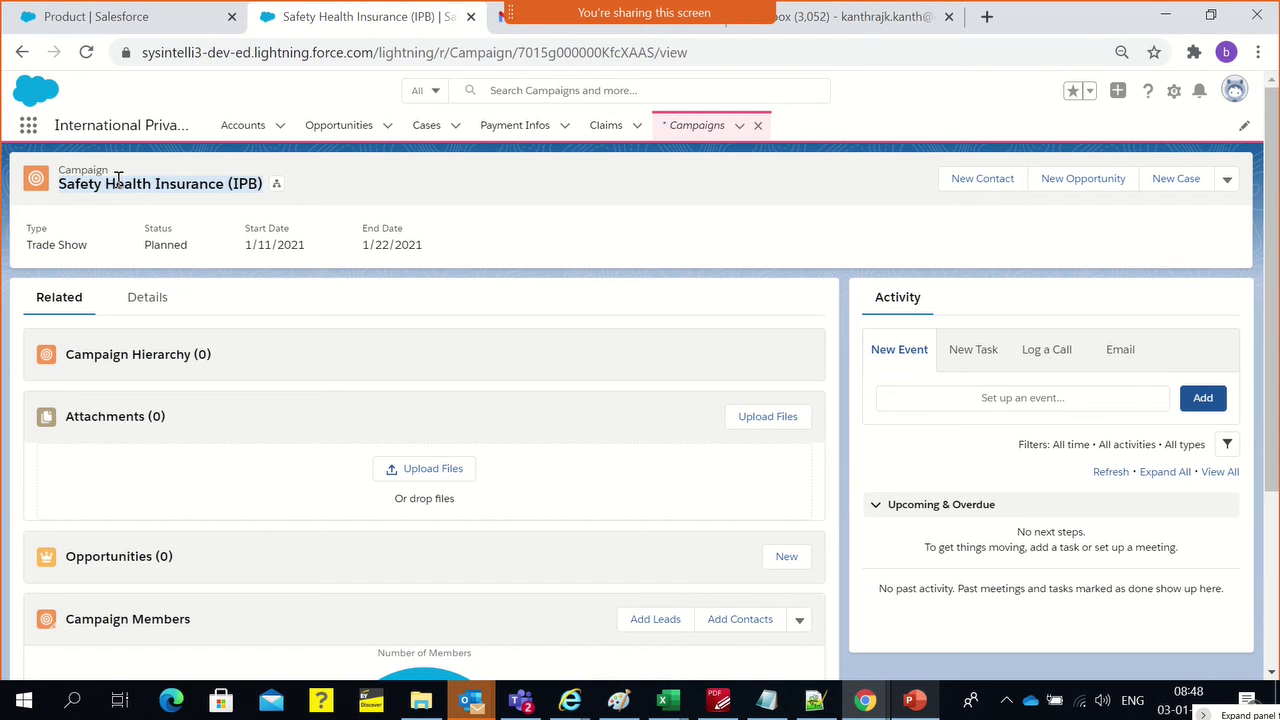
scroll(403, 286, "down", 3)
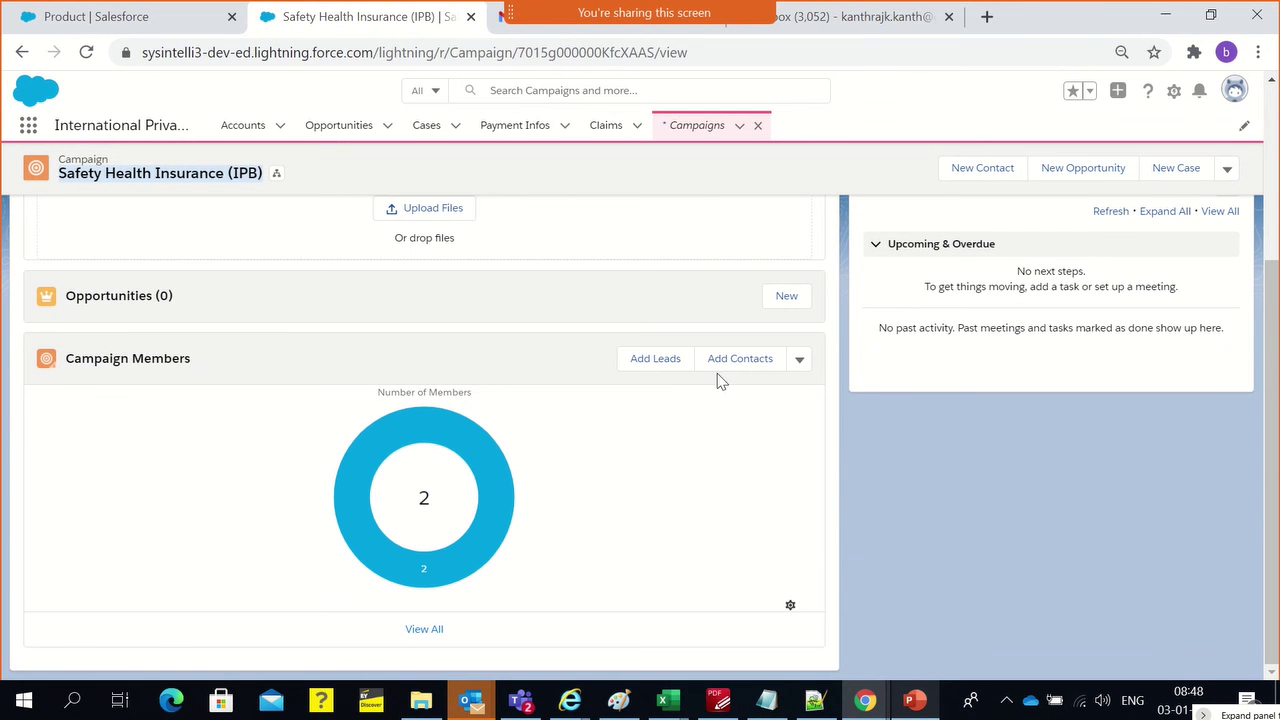
scroll(634, 423, "up", 1)
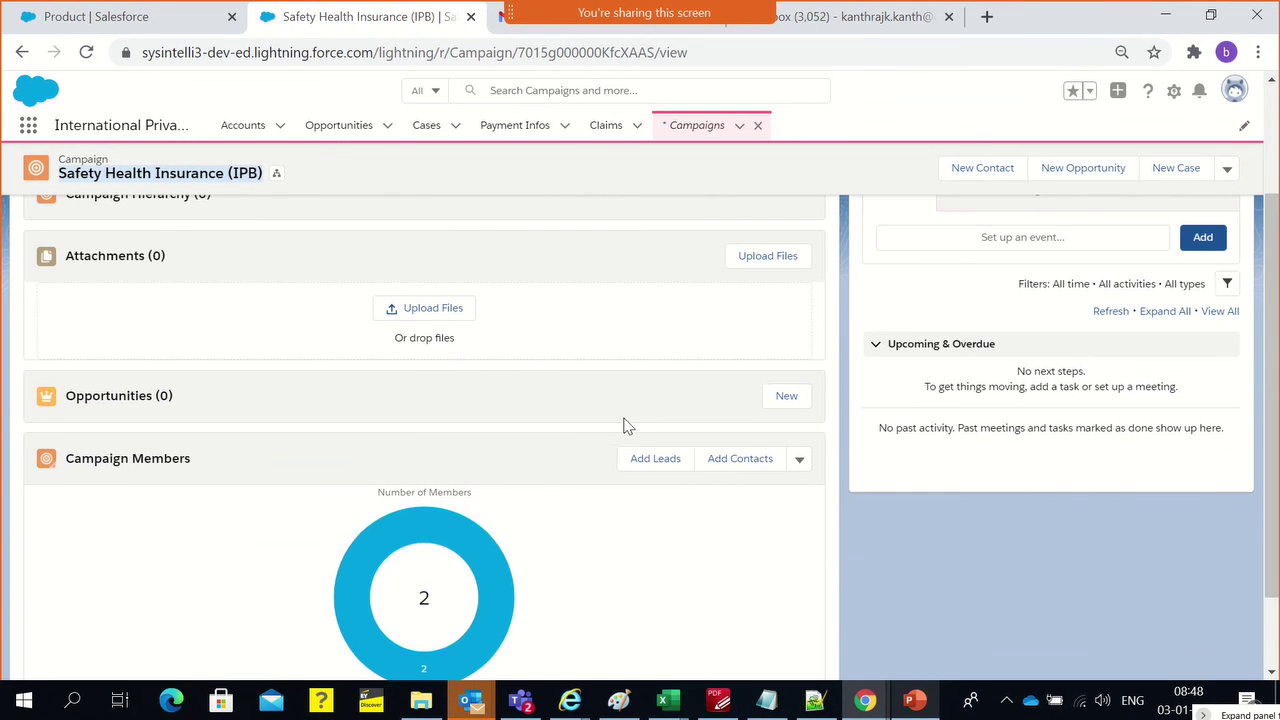
scroll(683, 500, "up", 2)
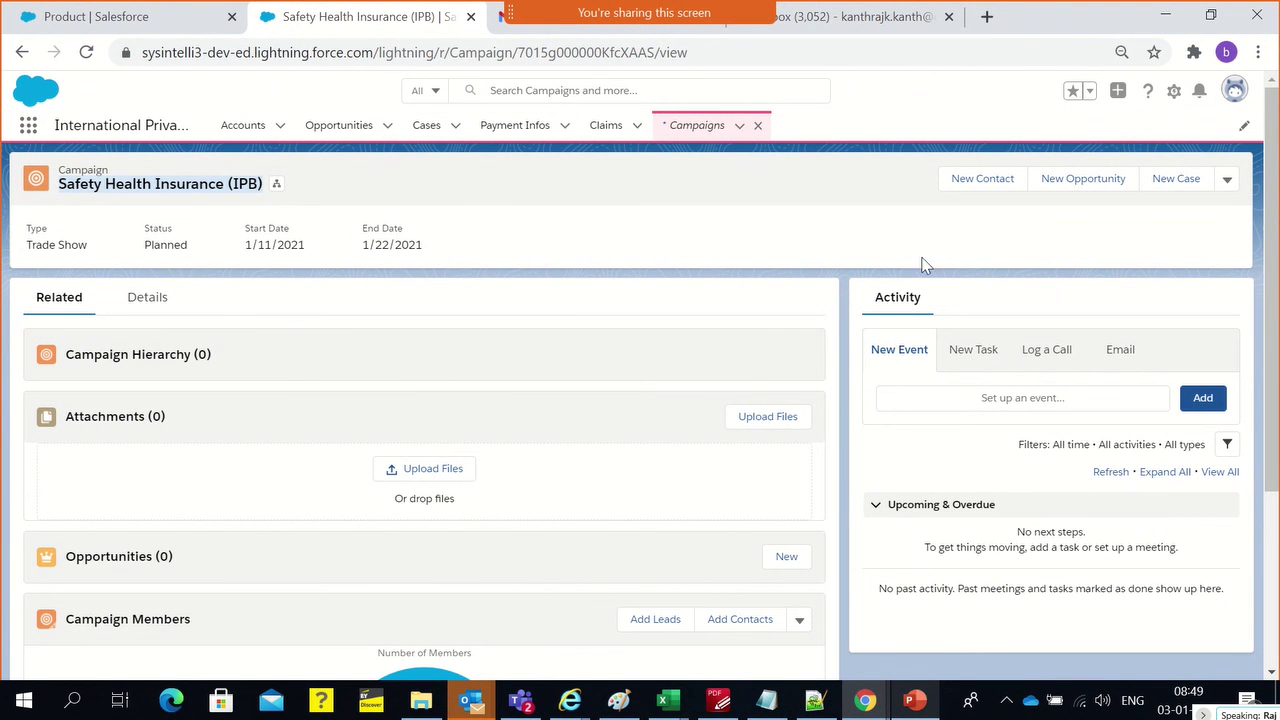
left_click(849, 250)
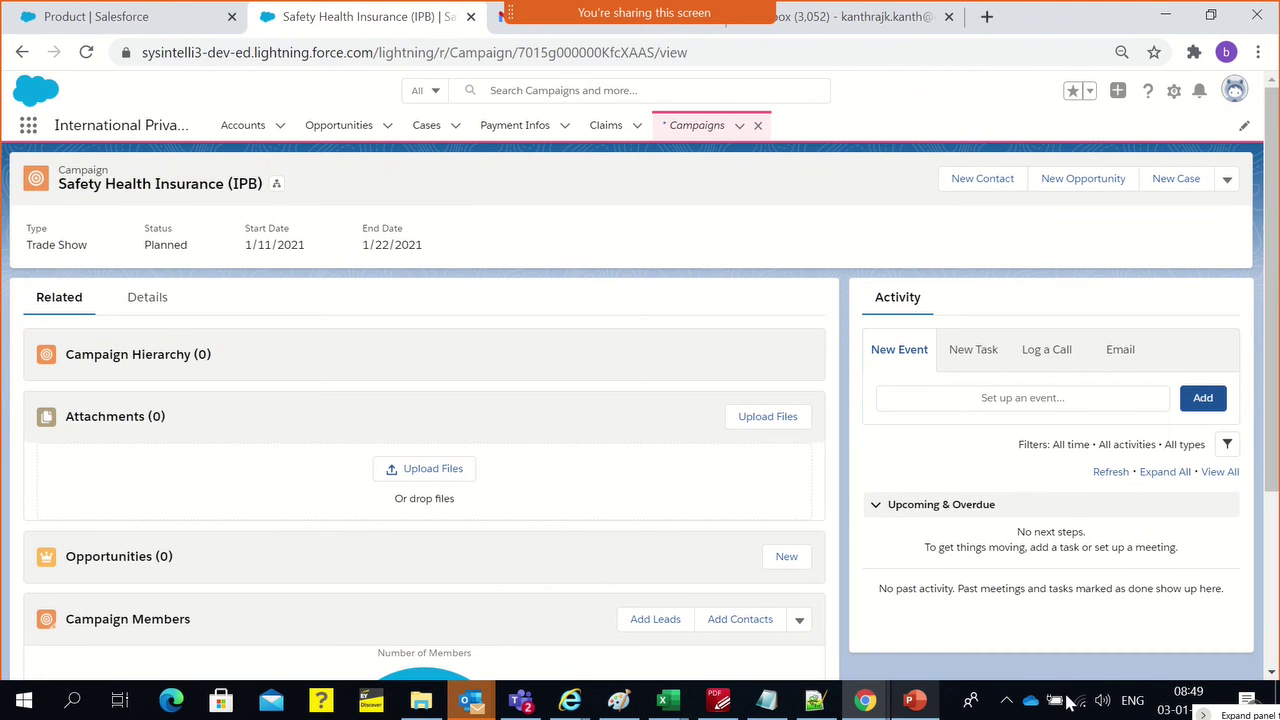
scroll(430, 545, "down", 3)
scroll(378, 570, "up", 2)
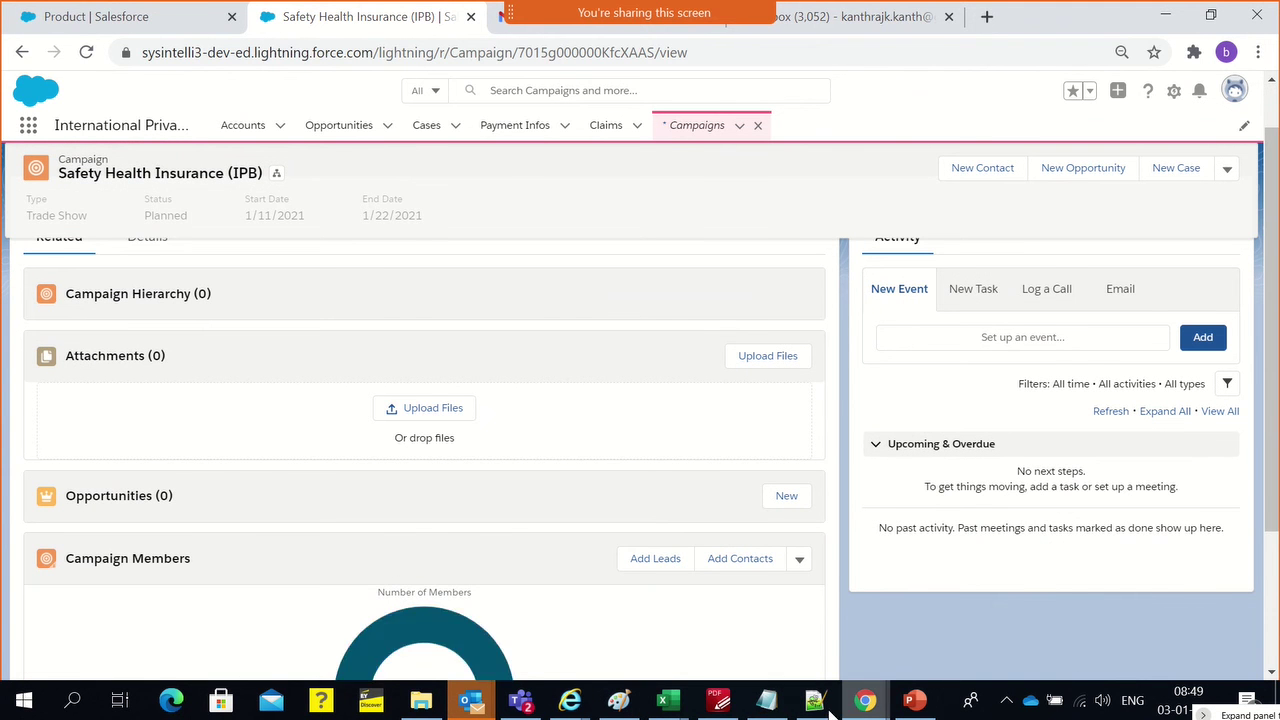
left_click(618, 700)
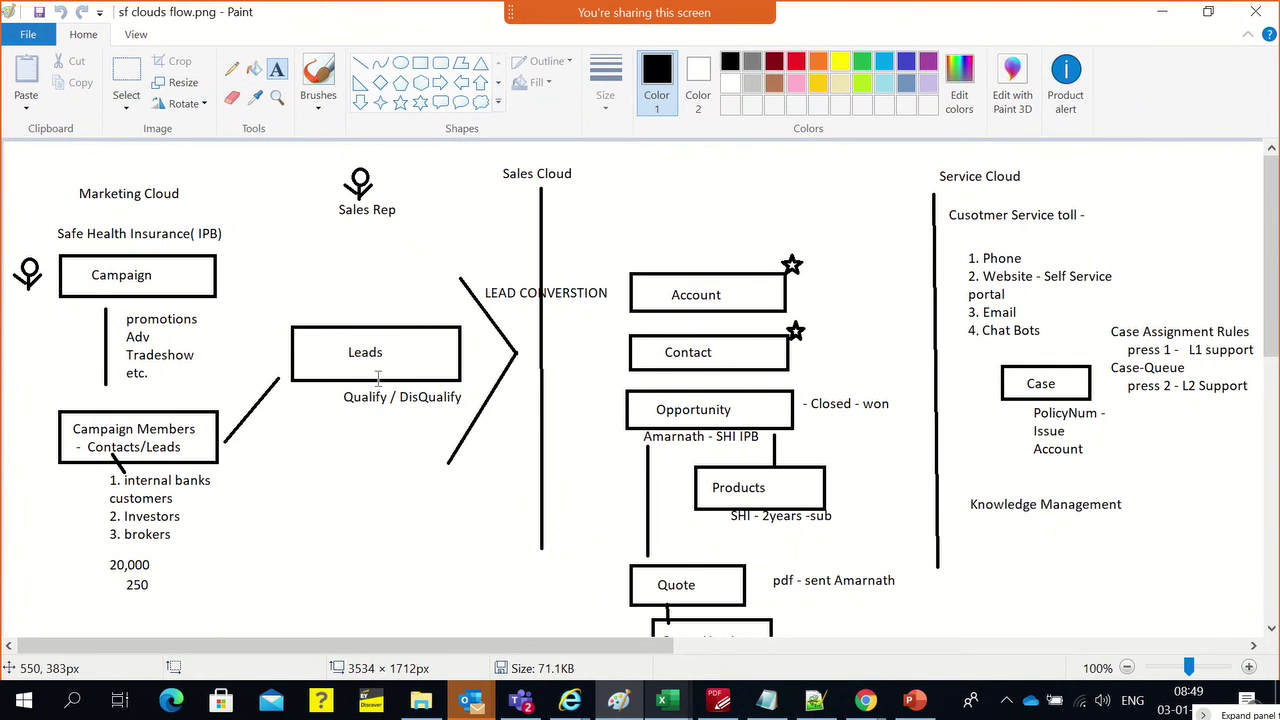
key("alt+Tab")
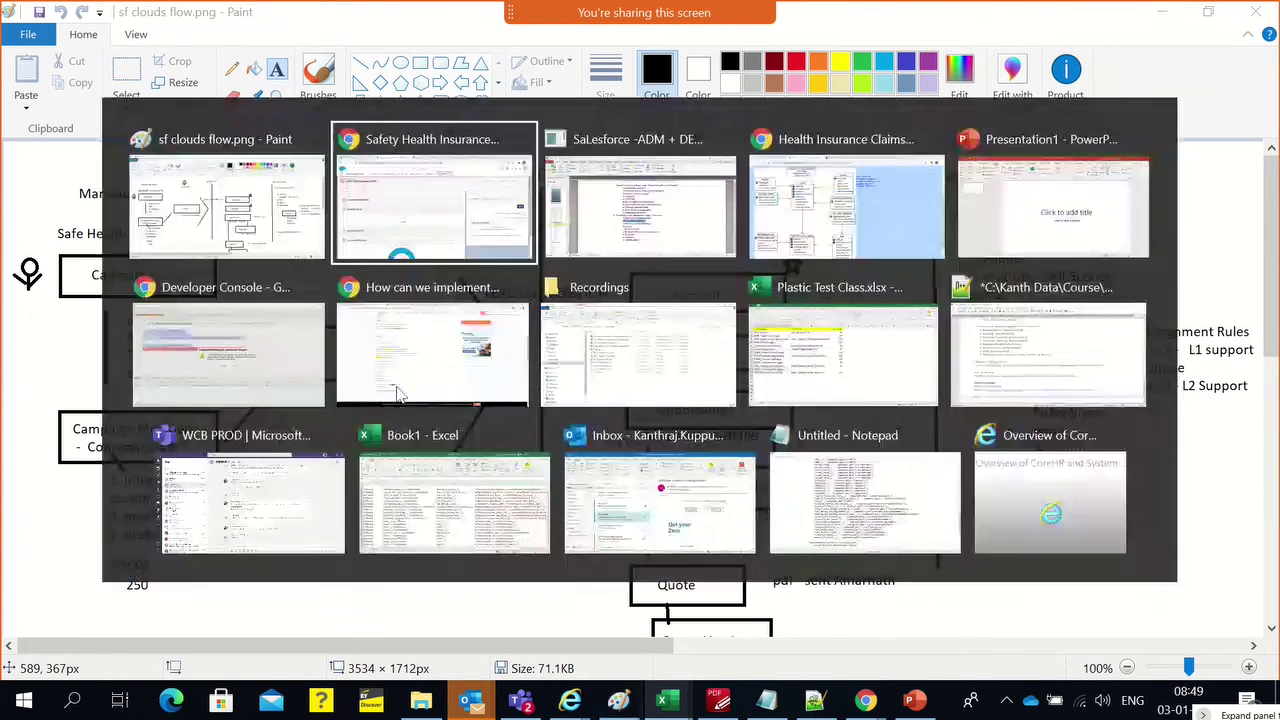
scroll(470, 500, "down", 3)
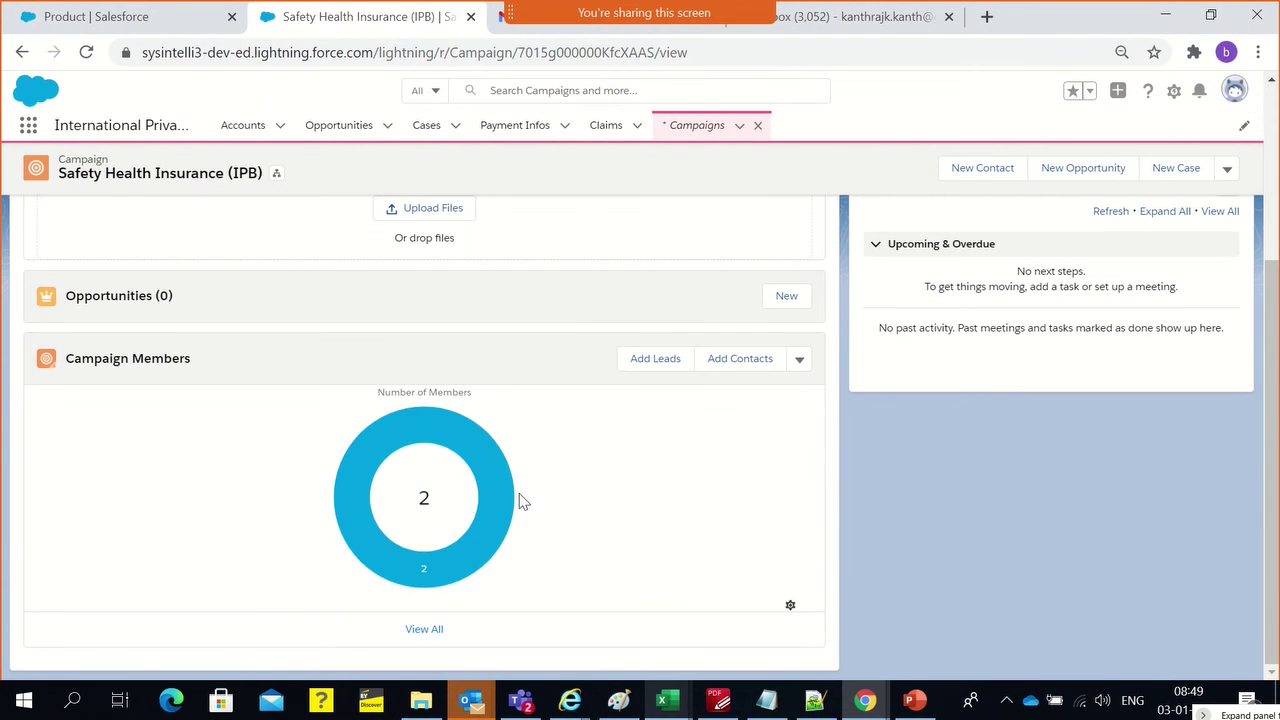
From the campaign's full member list, open the newly added lead's record
left_click(421, 632)
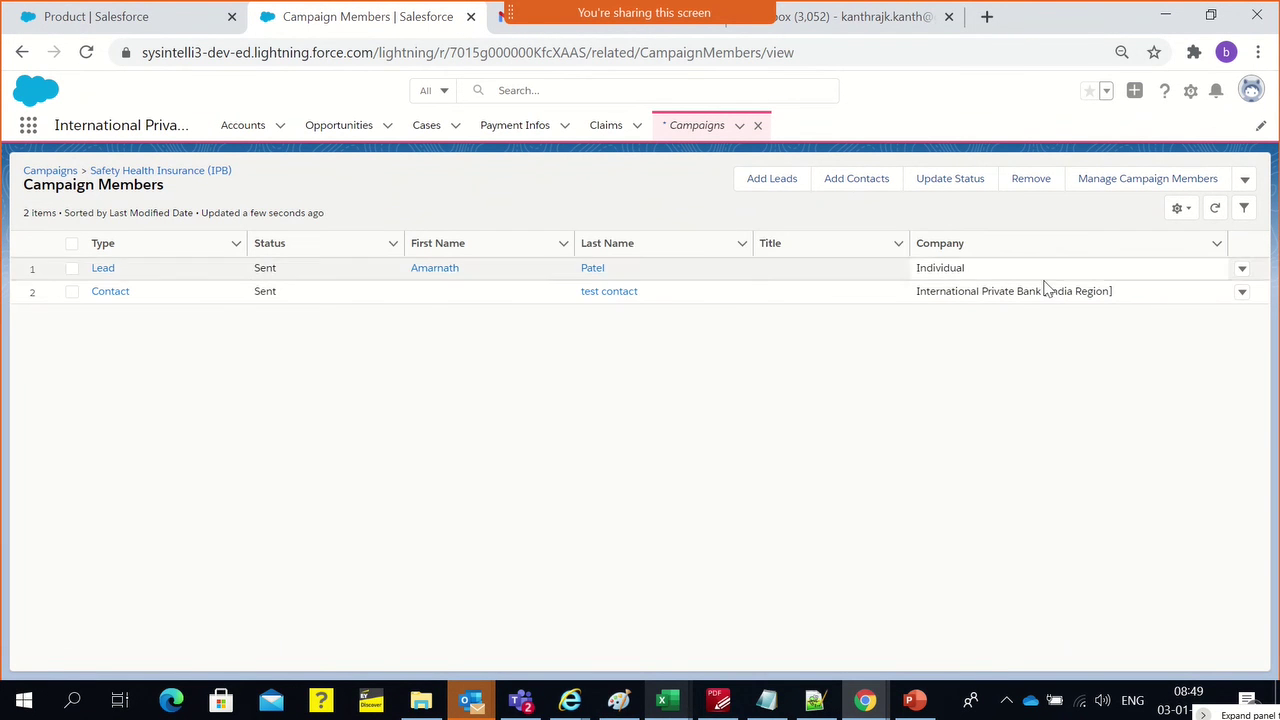
left_click(101, 270)
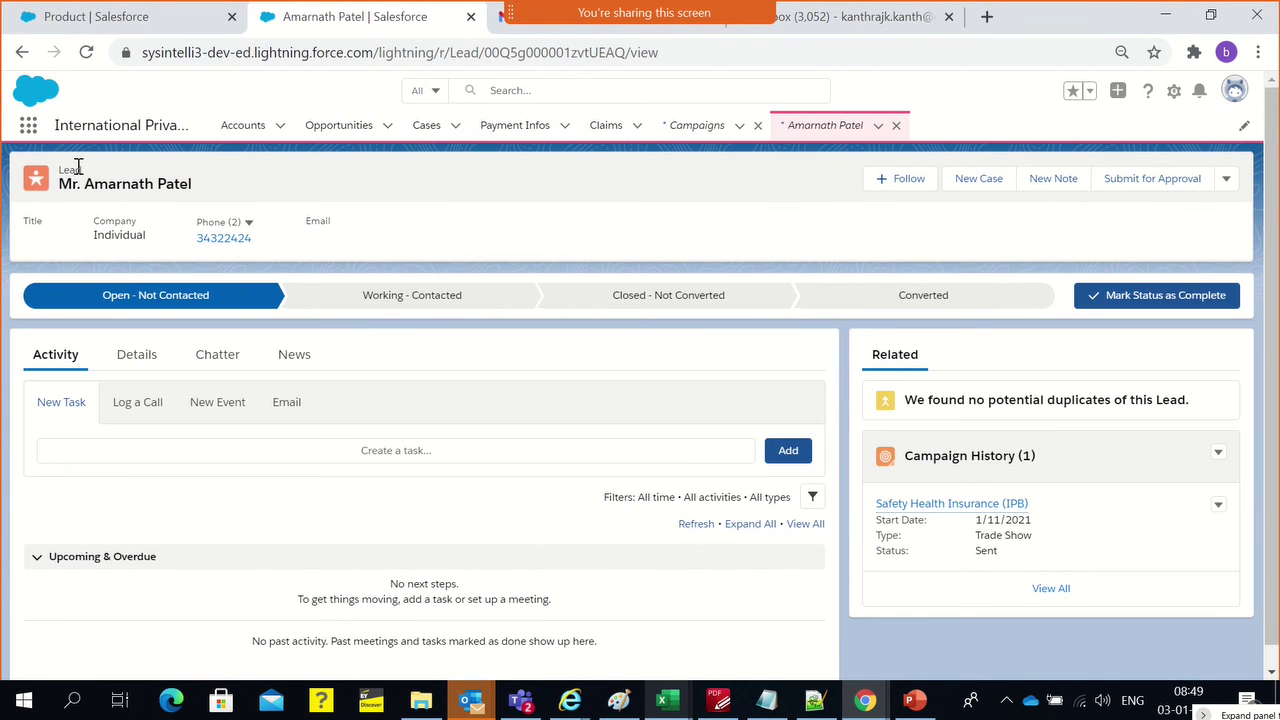
On the lead's Details tab, inline-edit Product Interest and review its options, leaving it --None--
left_click(140, 356)
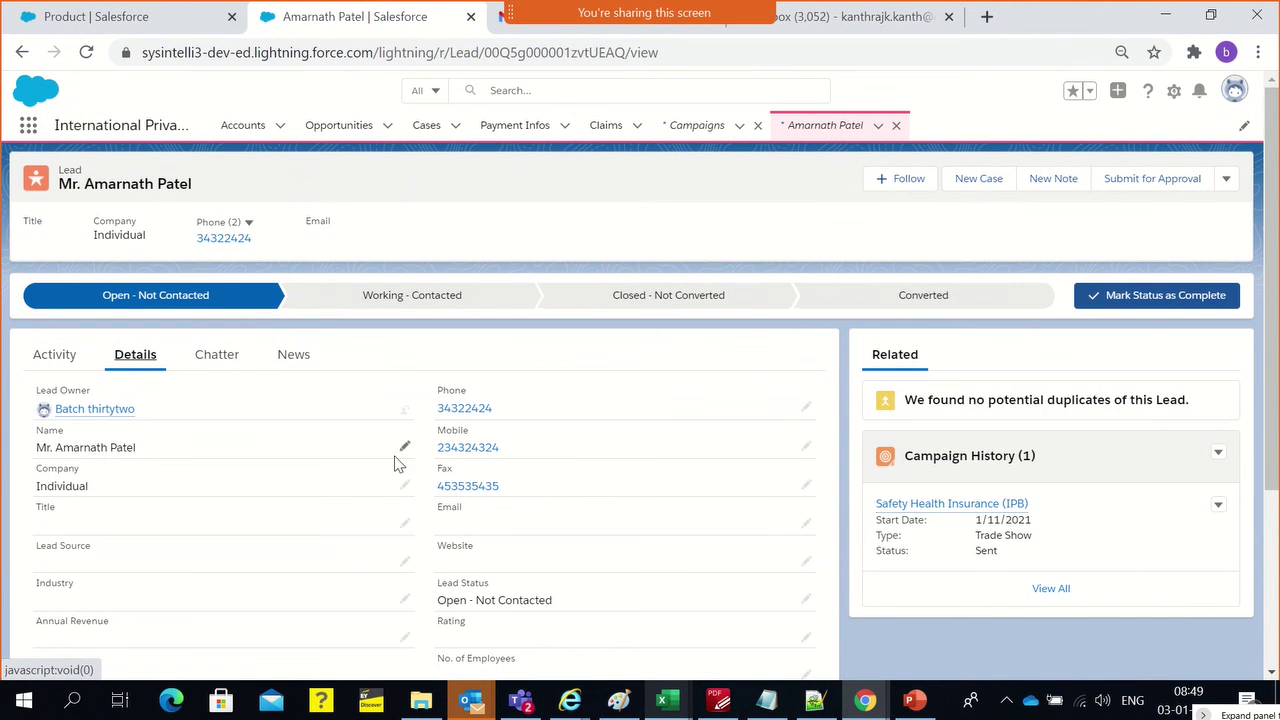
scroll(395, 487, "down", 2)
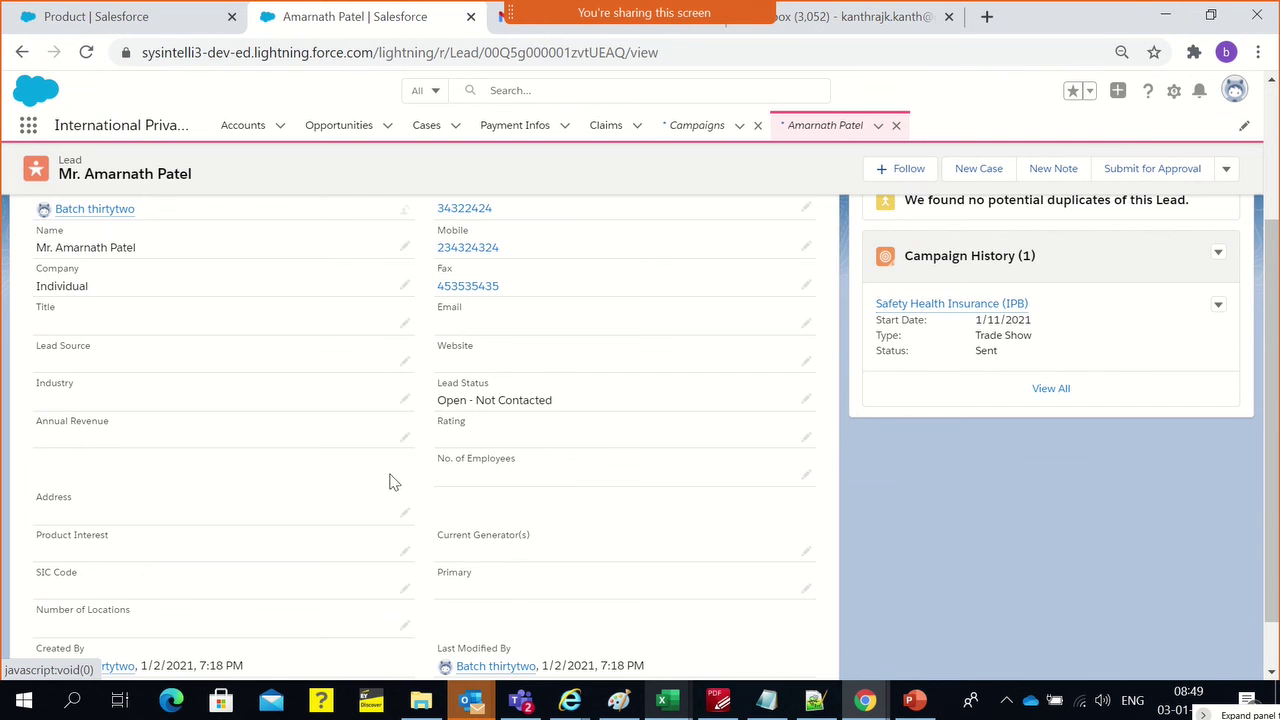
scroll(447, 459, "down", 1)
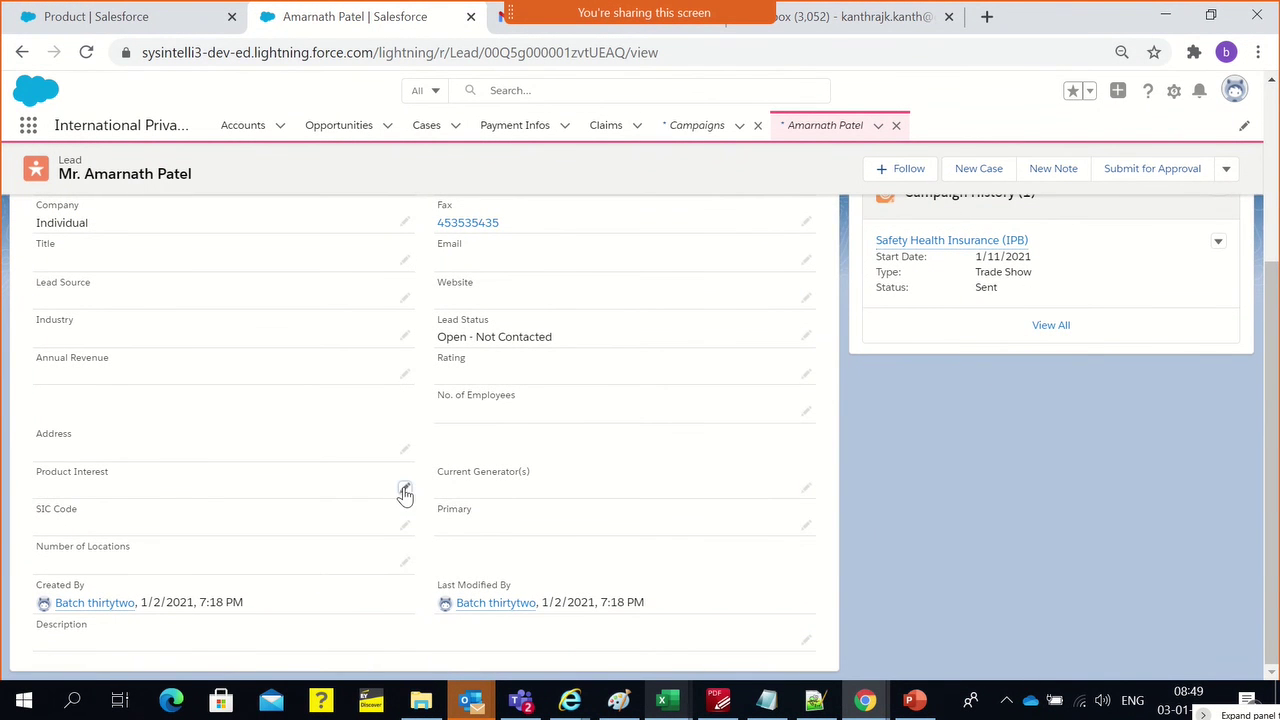
left_click(405, 493)
left_click(381, 501)
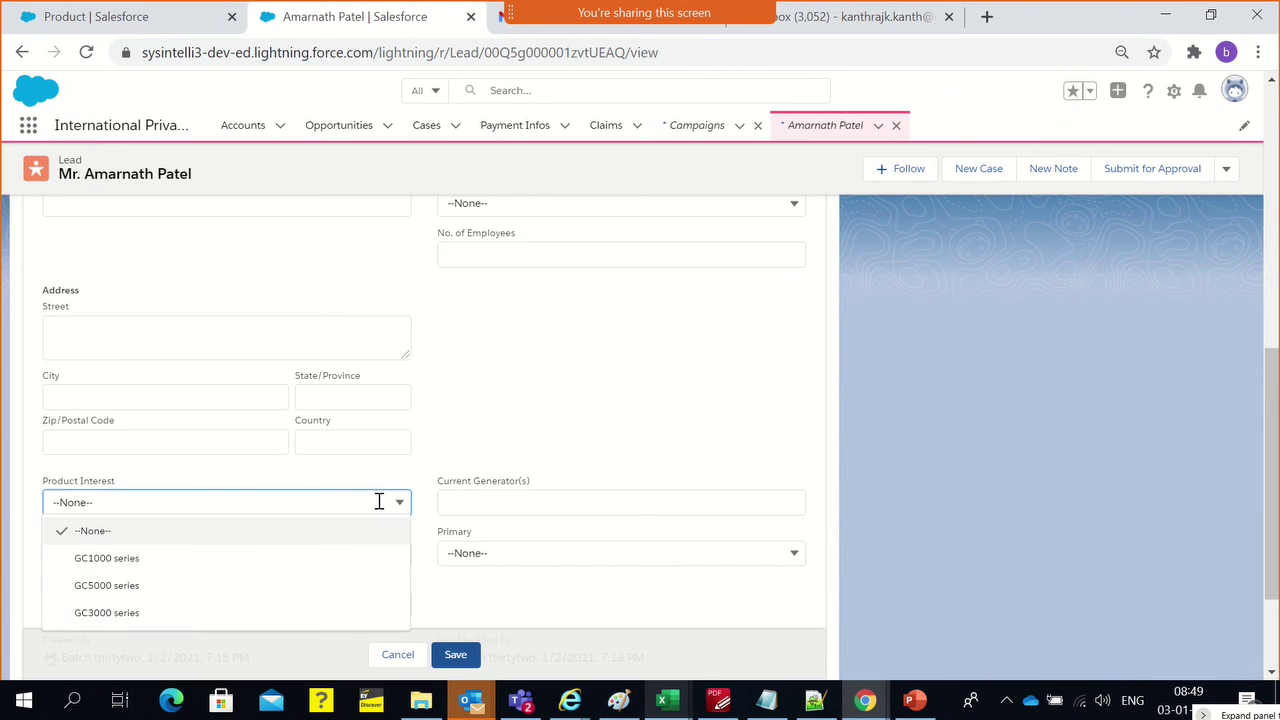
scroll(340, 580, "down", 2)
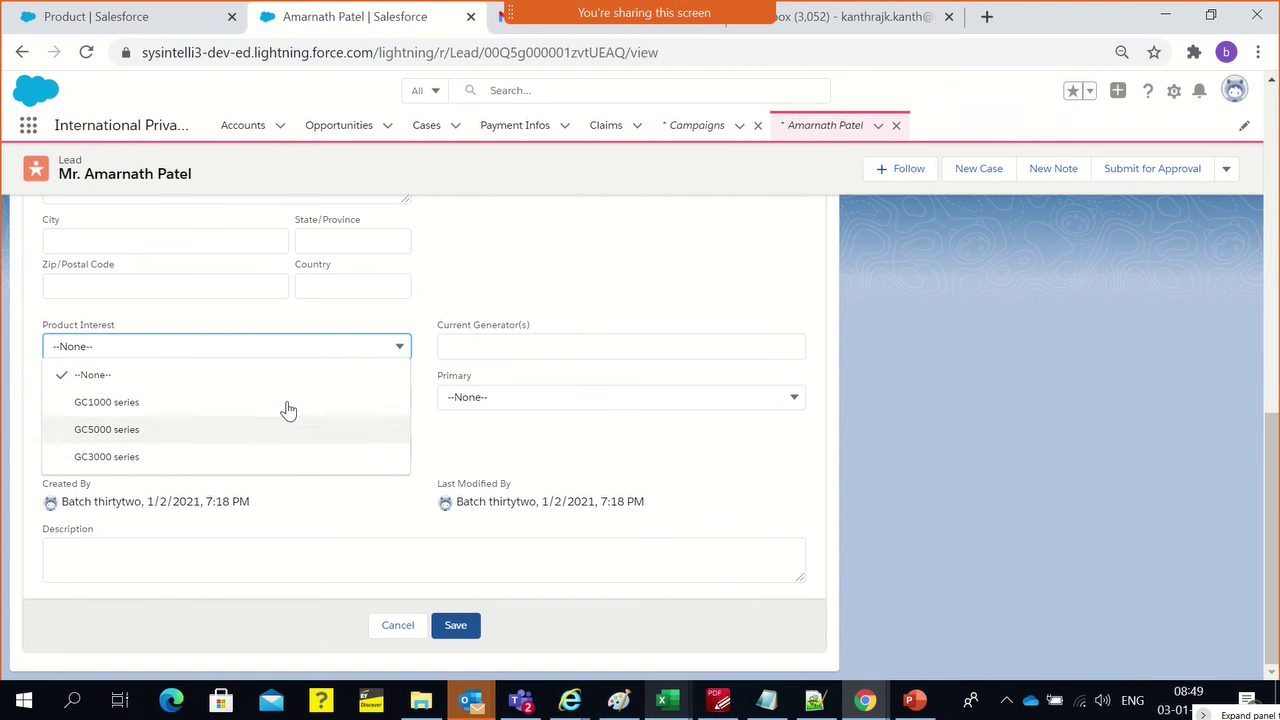
left_click(393, 480)
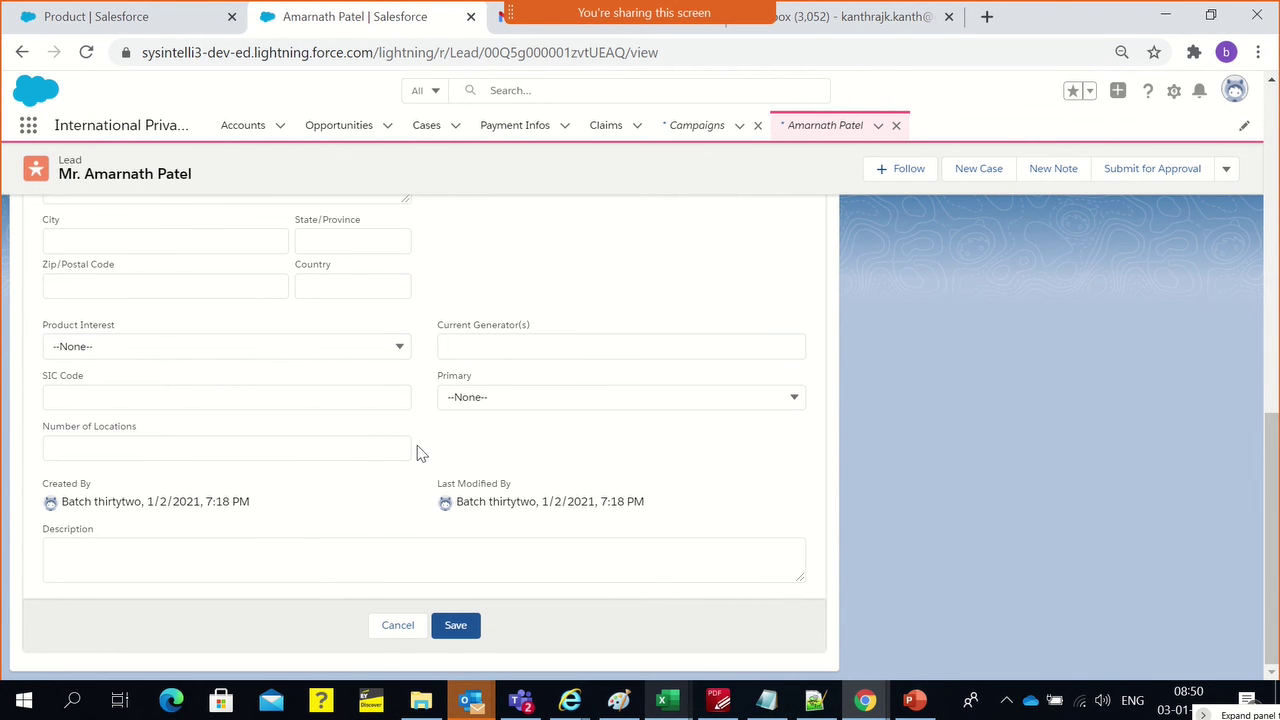
scroll(425, 451, "up", 6)
scroll(636, 498, "up", 3)
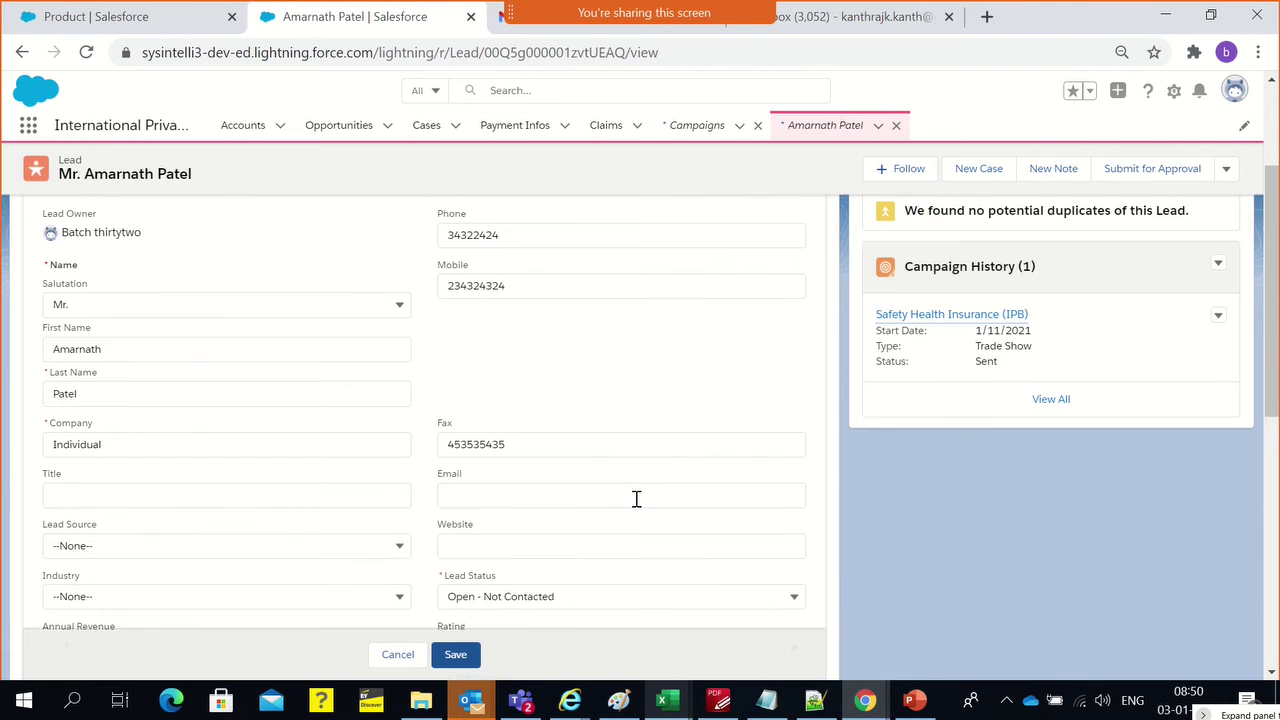
scroll(287, 365, "up", 1)
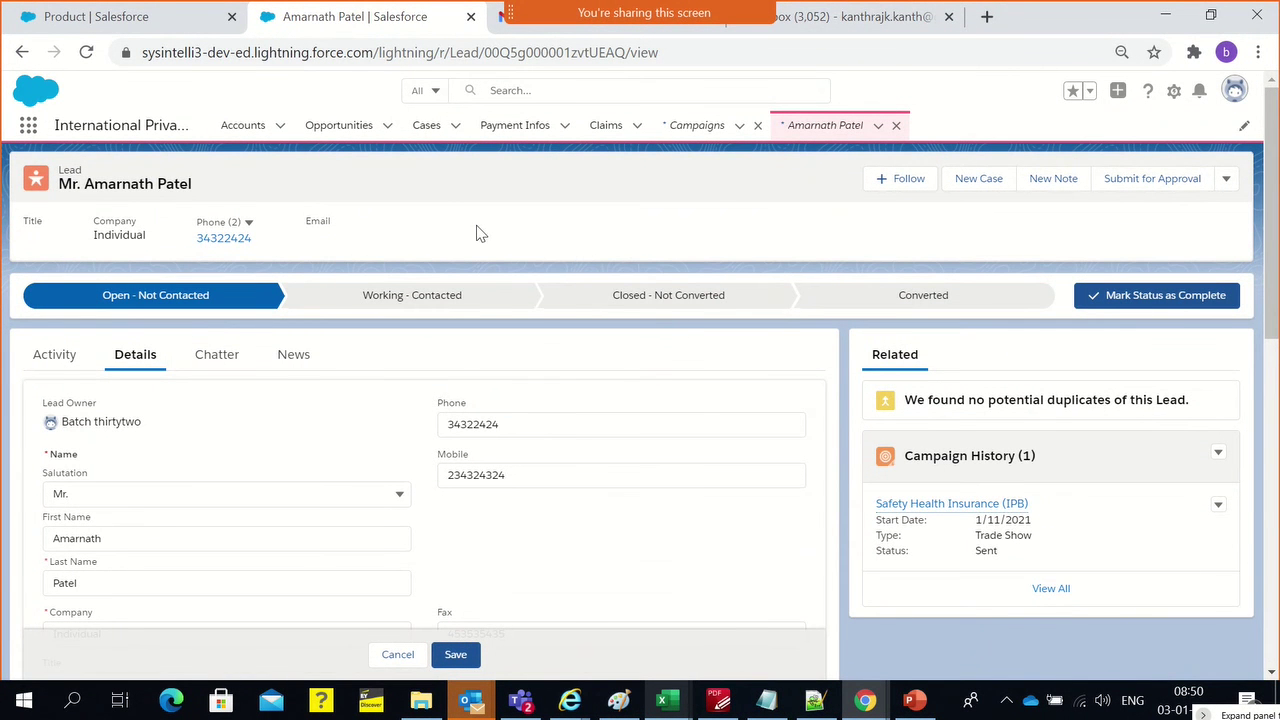
Check the Paint sales-flow diagram, then mark the lead Converted and open its conversion form
key("alt+Tab")
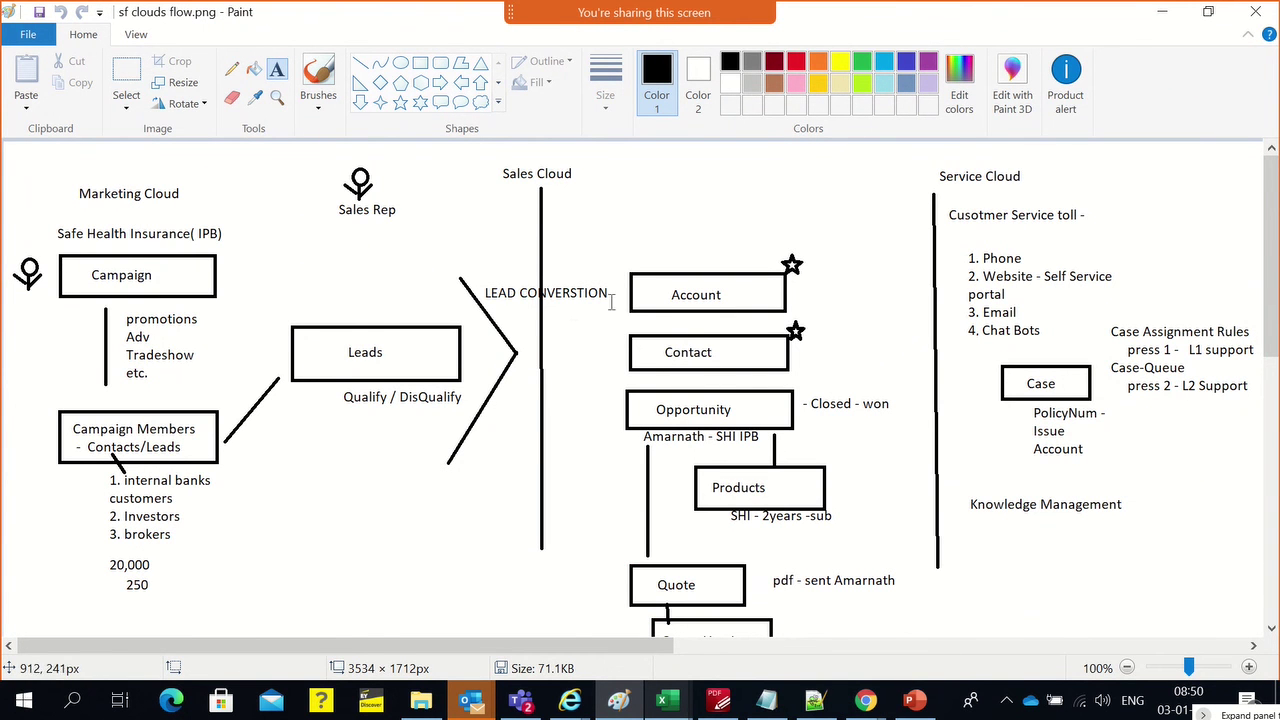
scroll(694, 436, "down", 3)
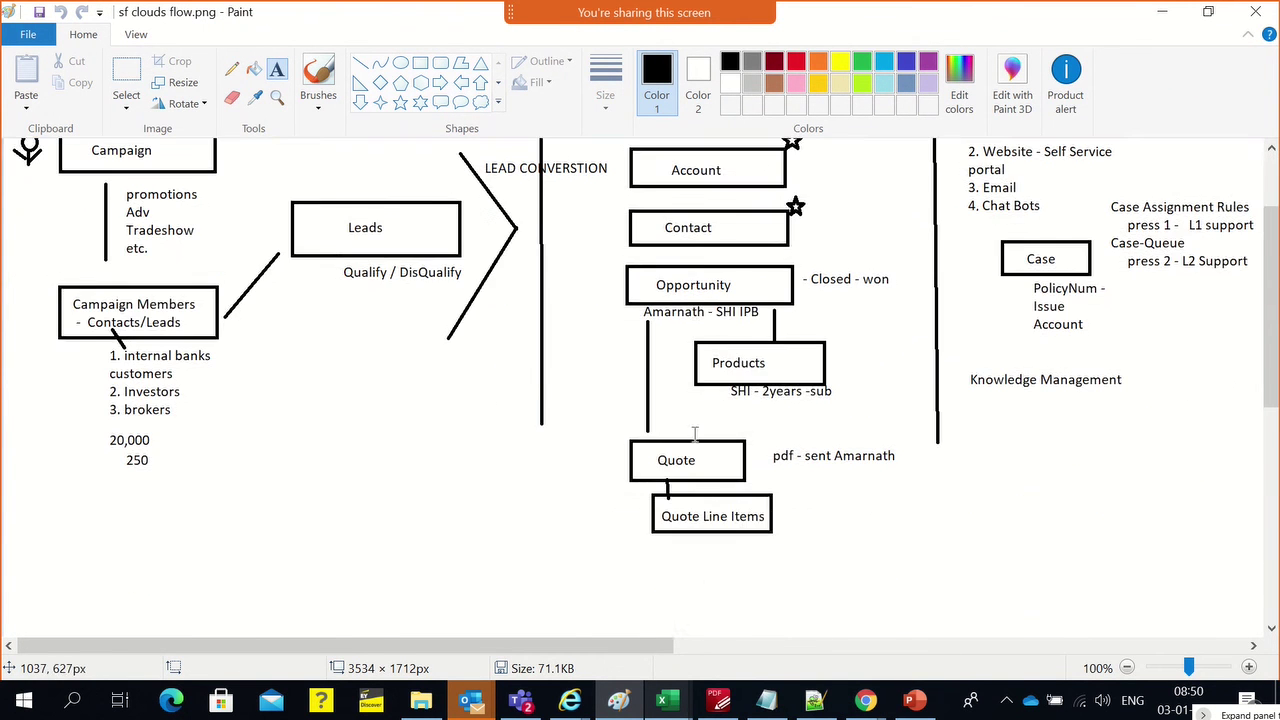
scroll(694, 436, "up", 3)
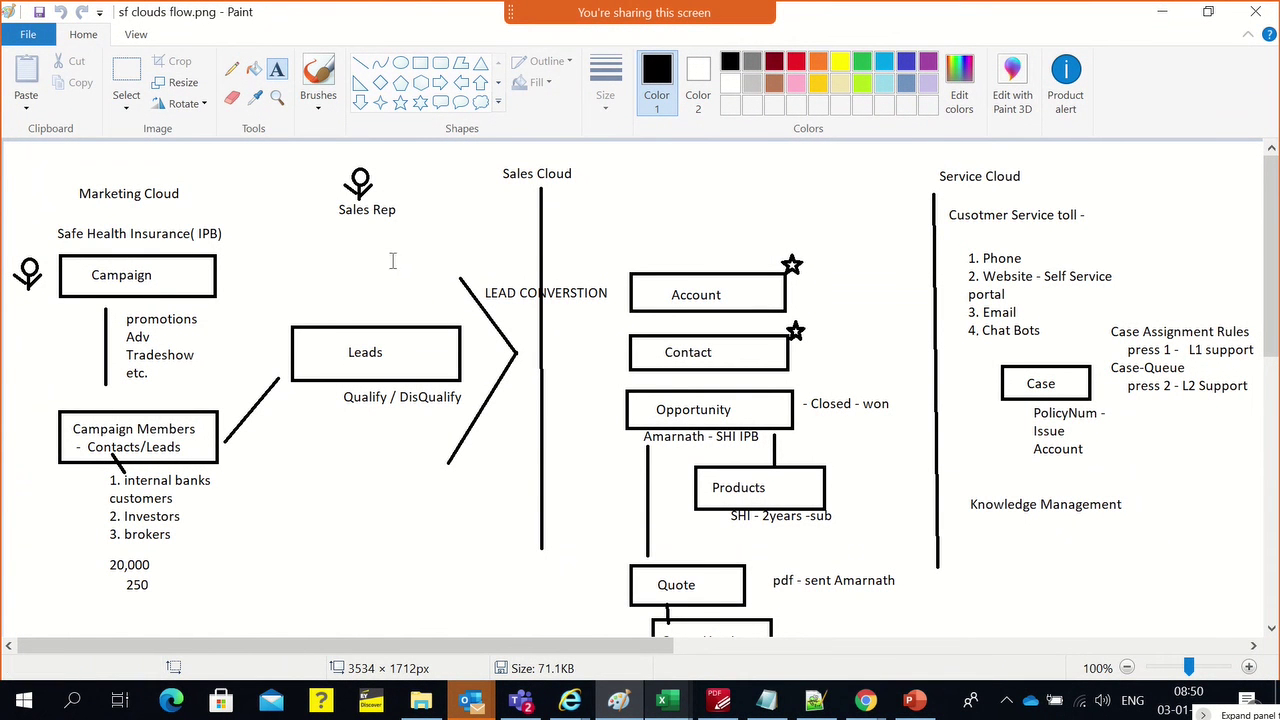
key("alt+Tab")
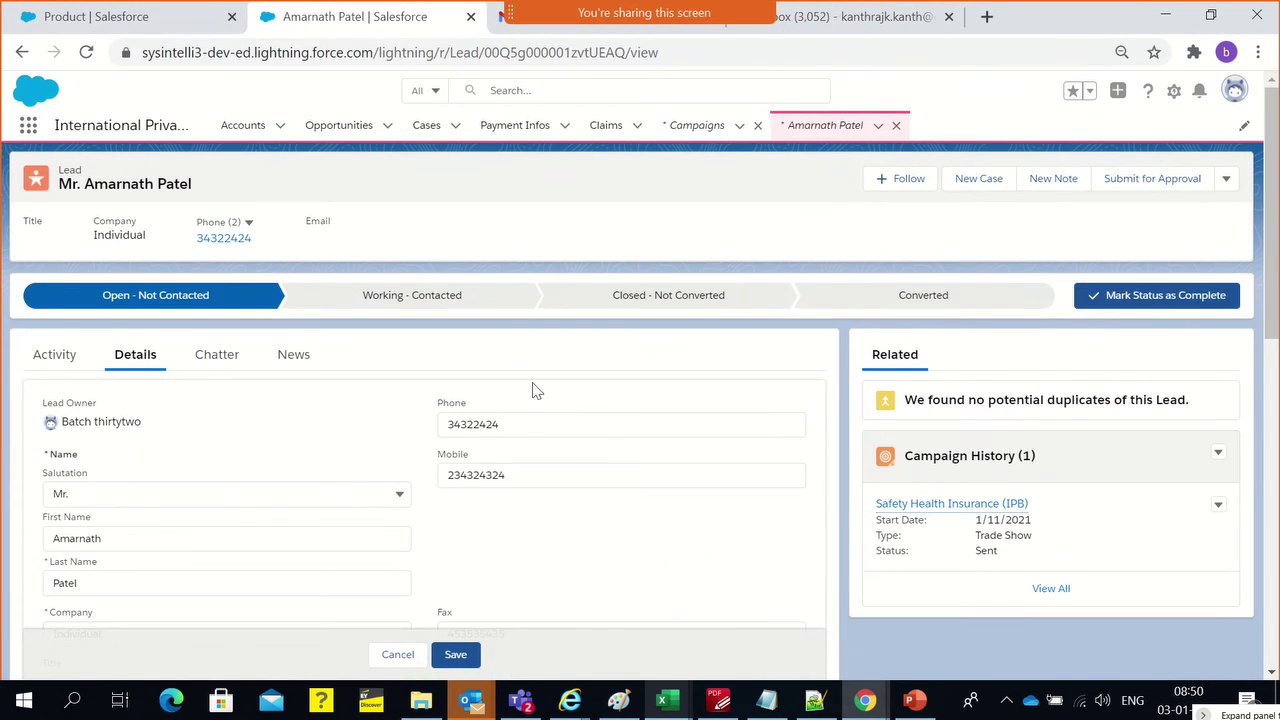
left_click(937, 302)
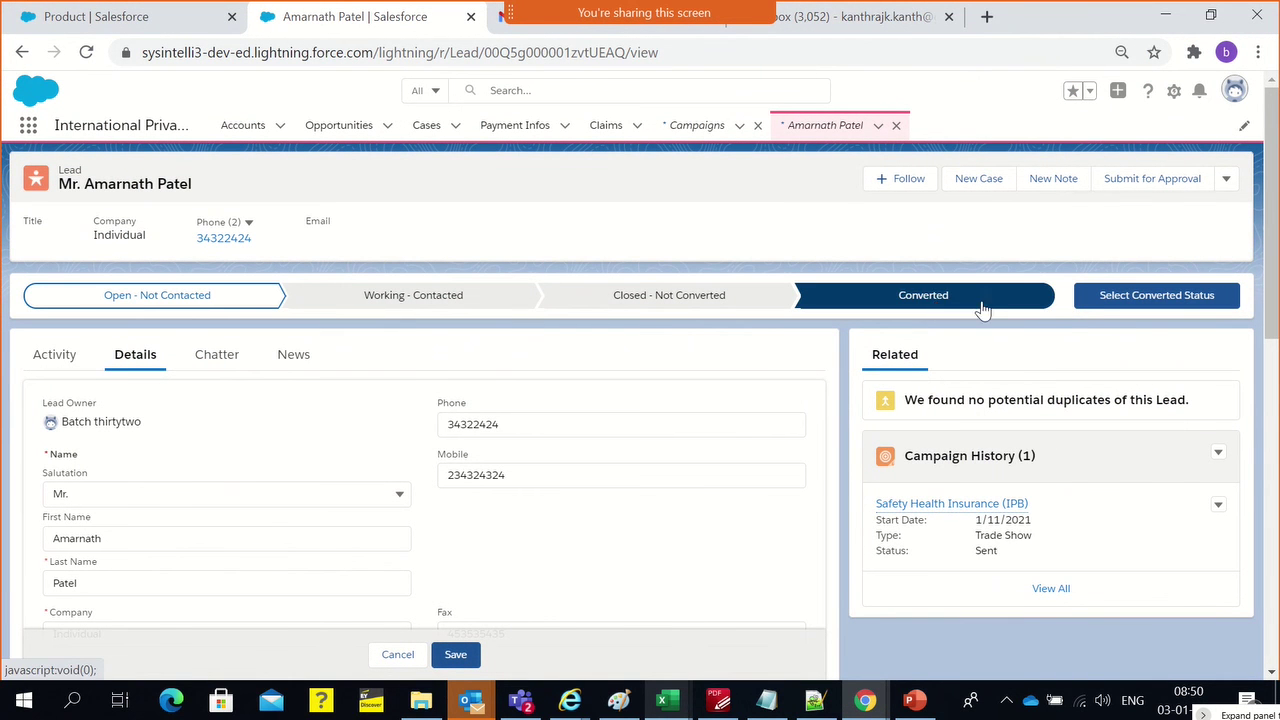
left_click(1117, 302)
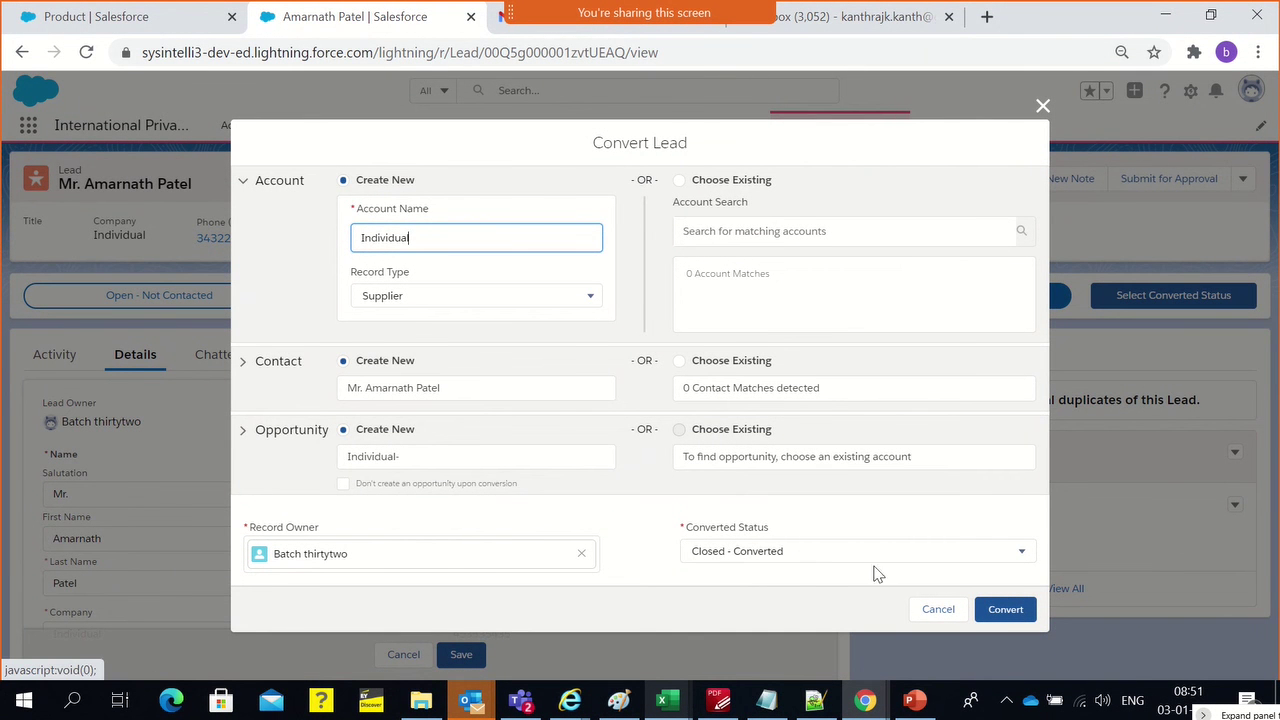
Keep status Closed - Converted, set account record type Individual Customer, and name the account after the lead's first name
left_click(800, 558)
left_click(799, 563)
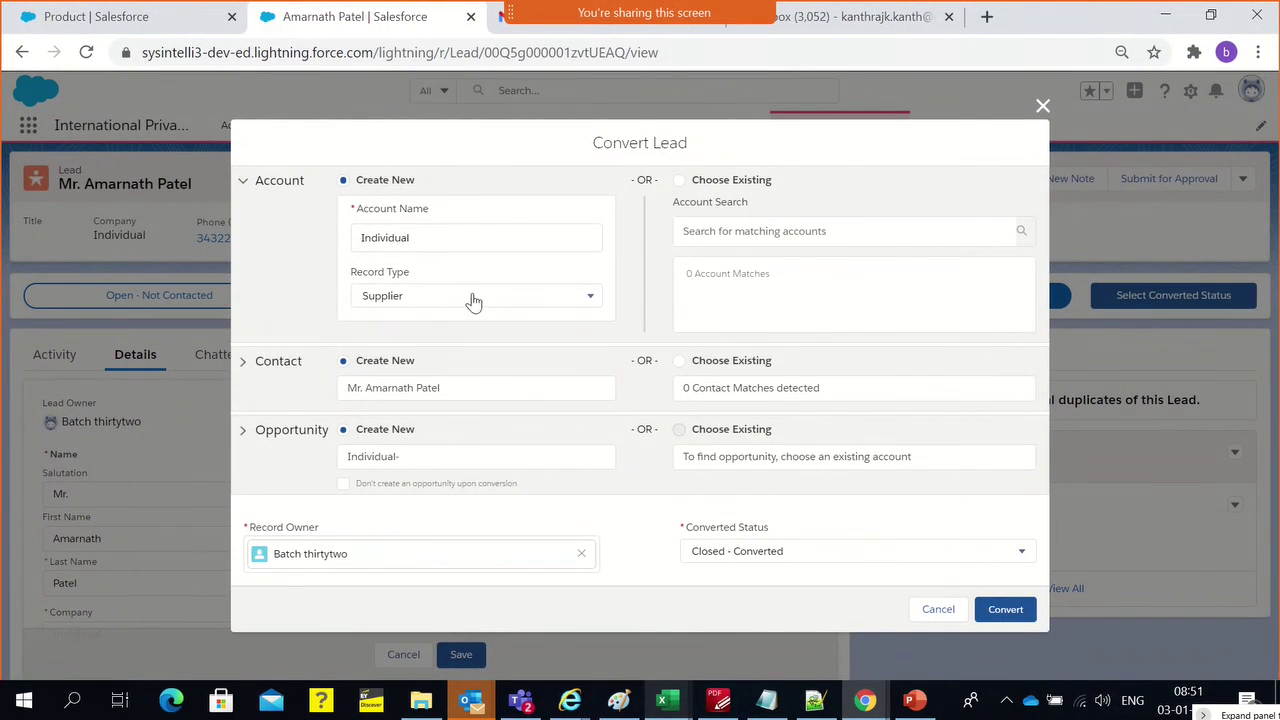
double_click(398, 240)
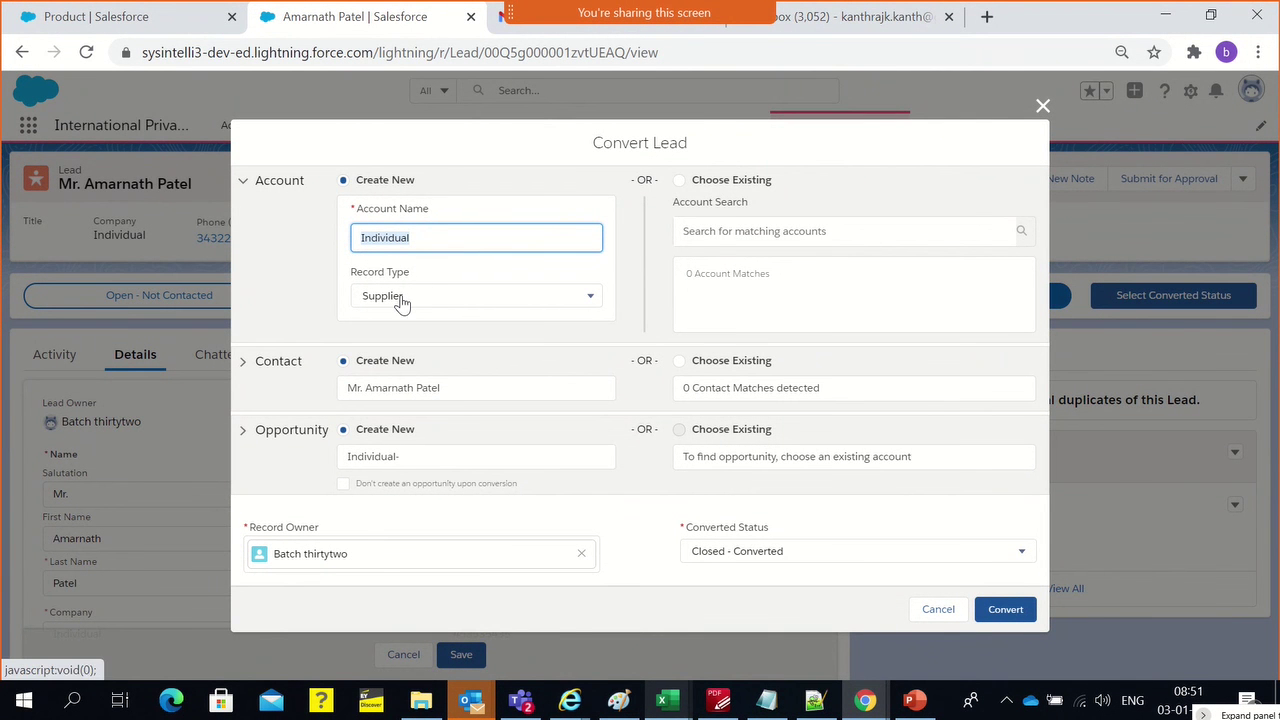
left_click(401, 296)
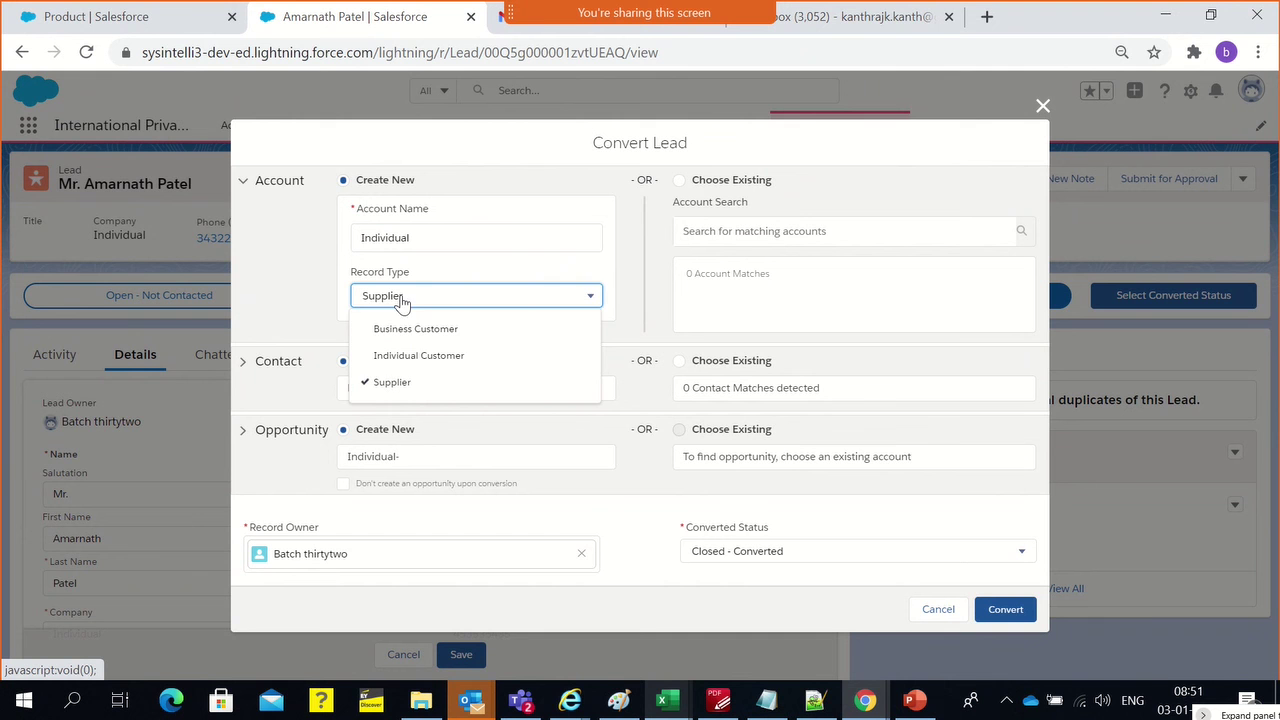
left_click(402, 358)
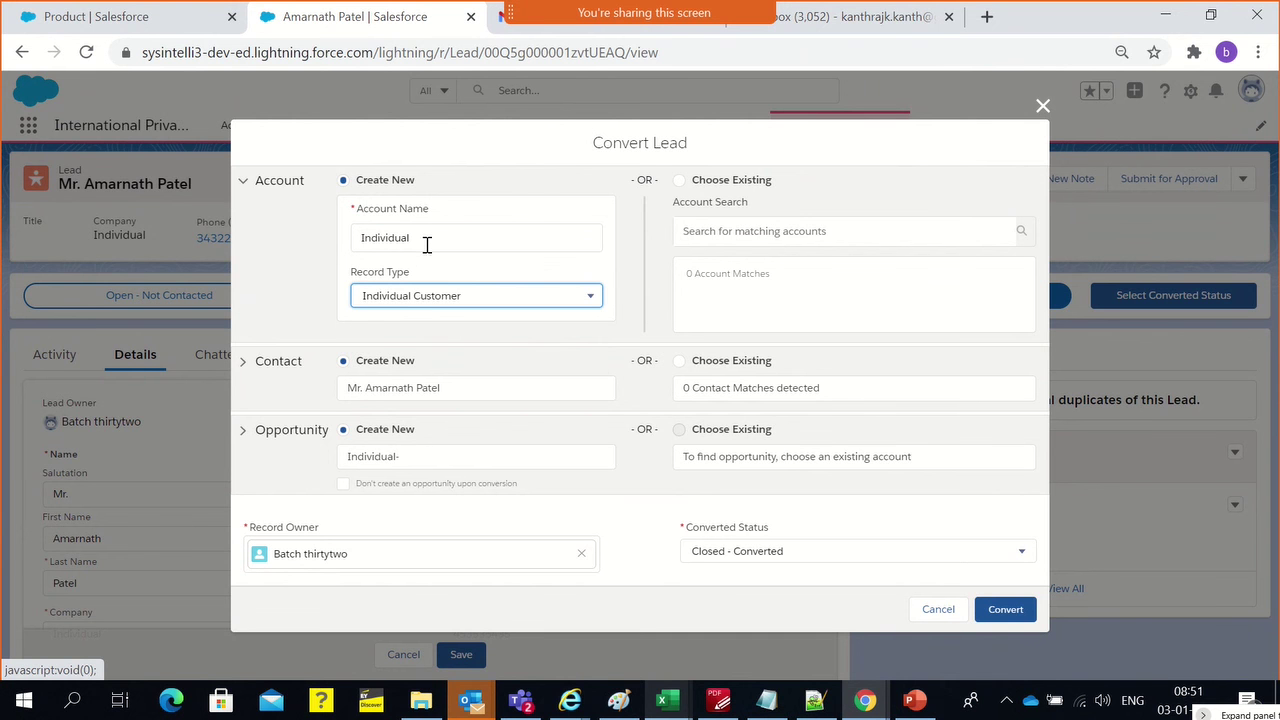
double_click(428, 243)
type("Amar")
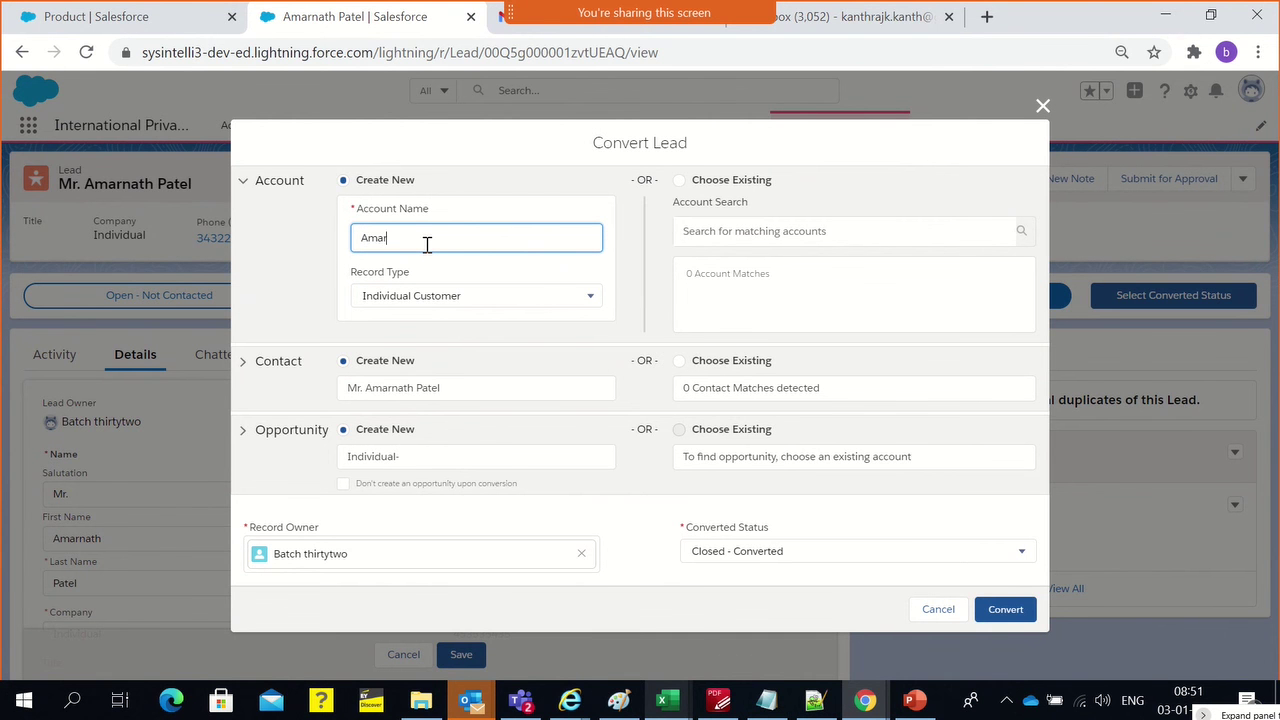
type("nath")
Expand the Opportunity section, try the skip-opportunity option, then keep creating a new opportunity
left_click(407, 463)
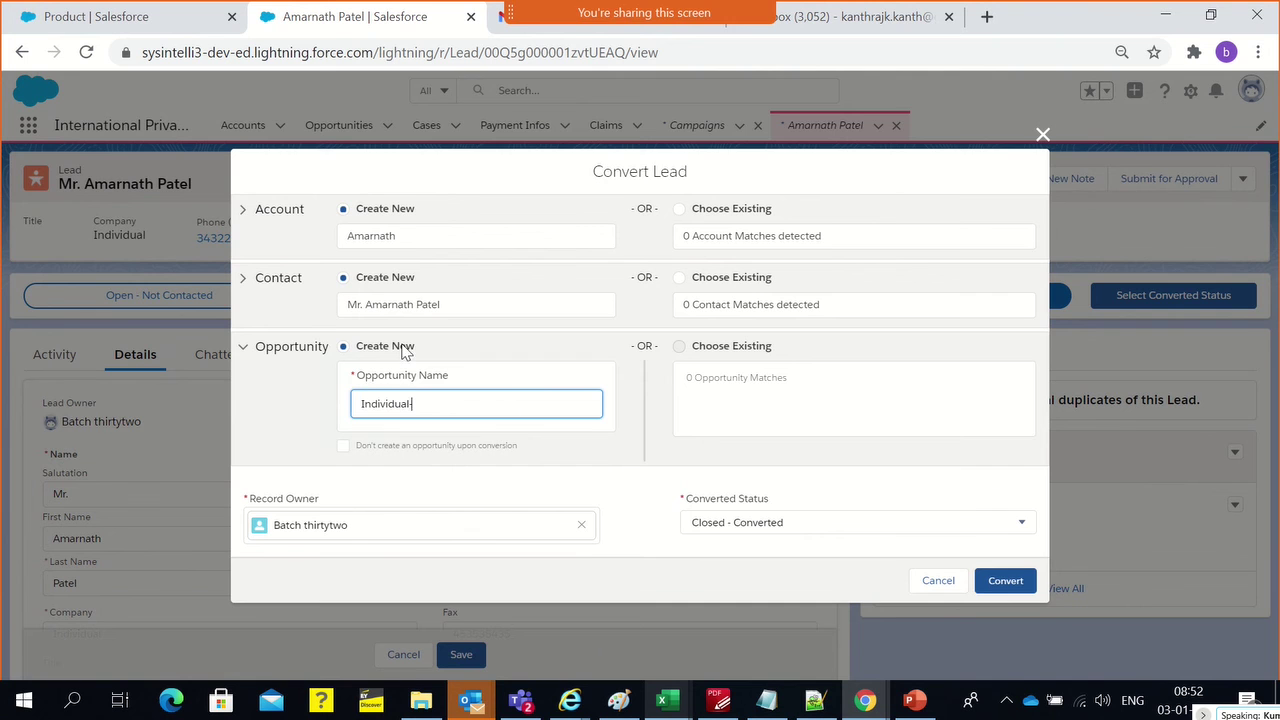
double_click(374, 399)
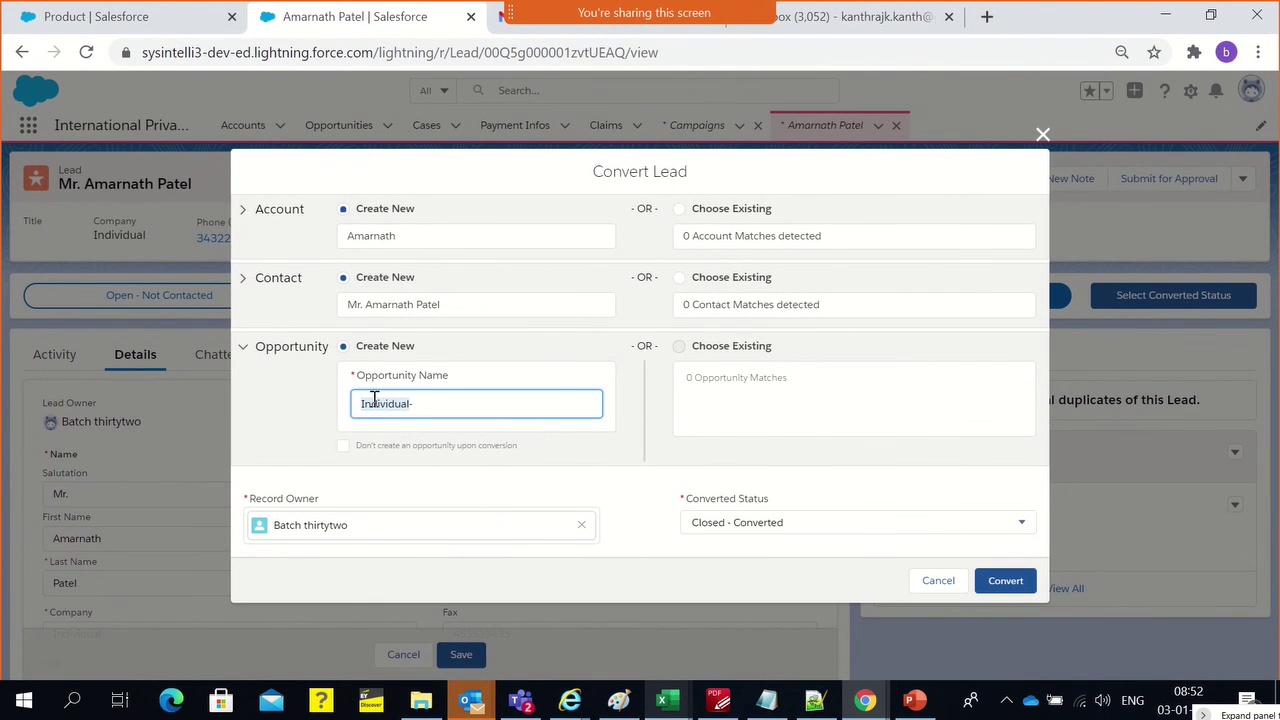
left_click(342, 447)
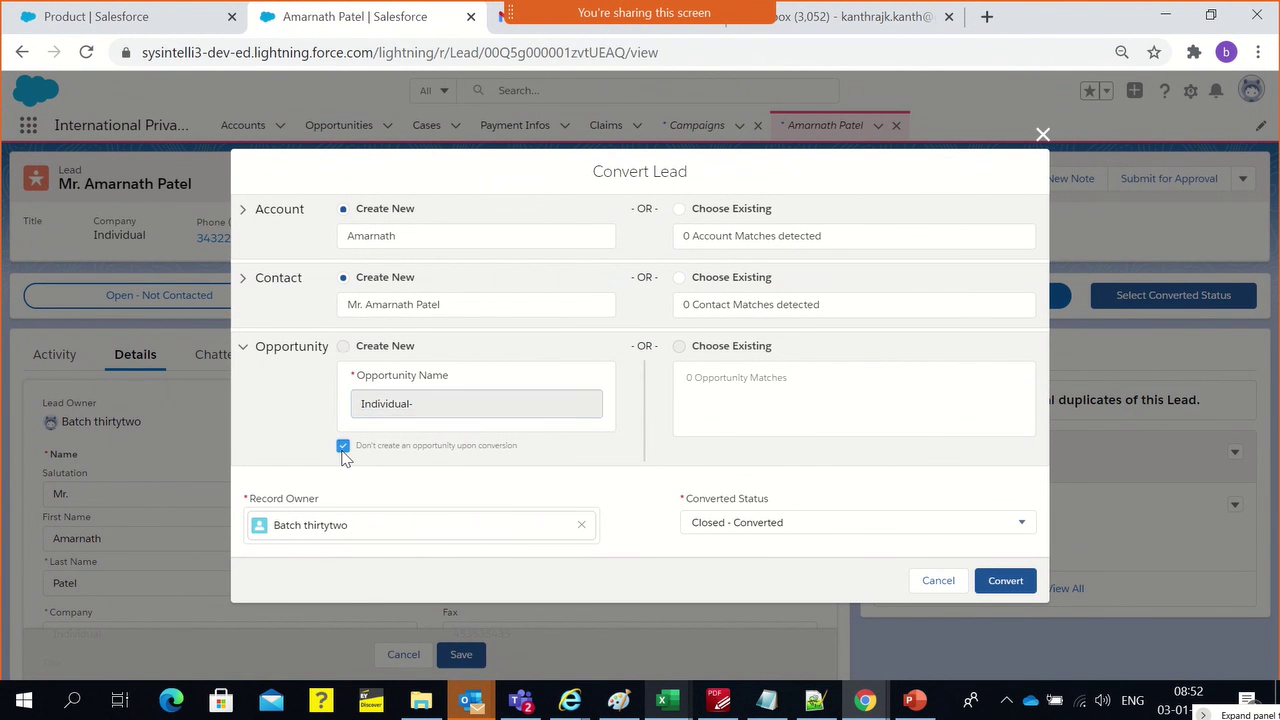
left_click(342, 448)
left_click(343, 447)
double_click(368, 348)
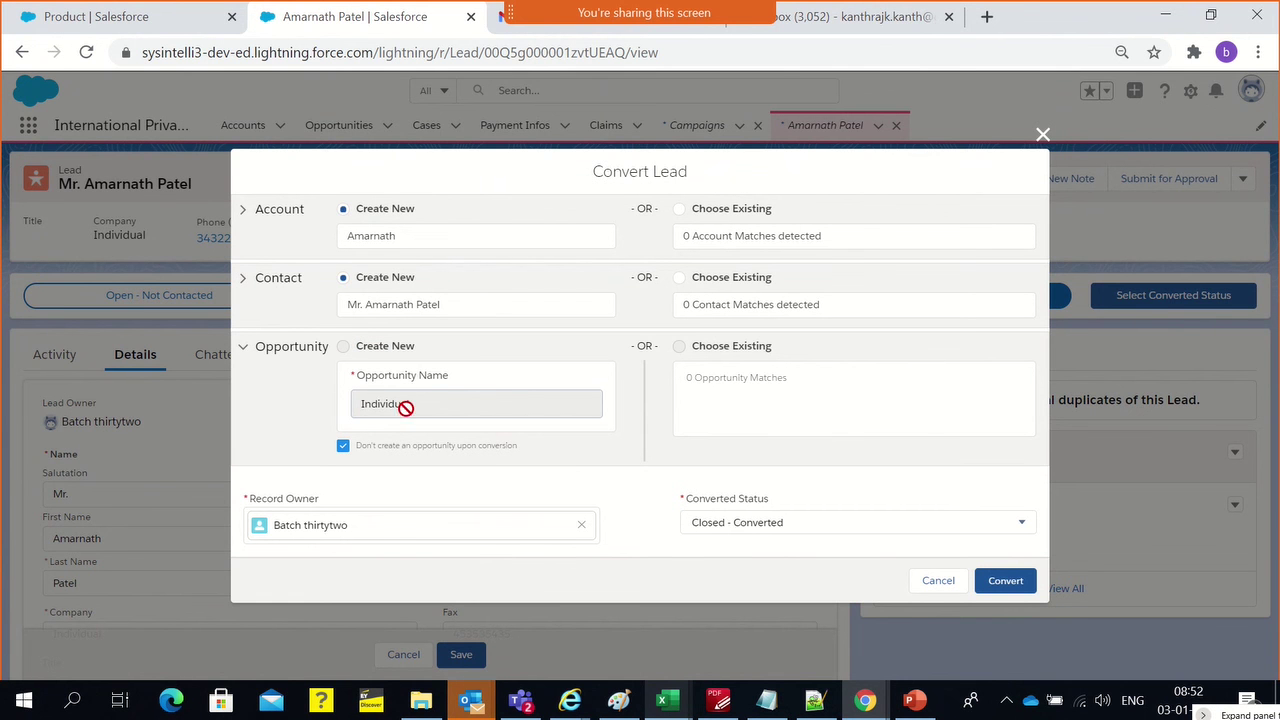
left_click(343, 446)
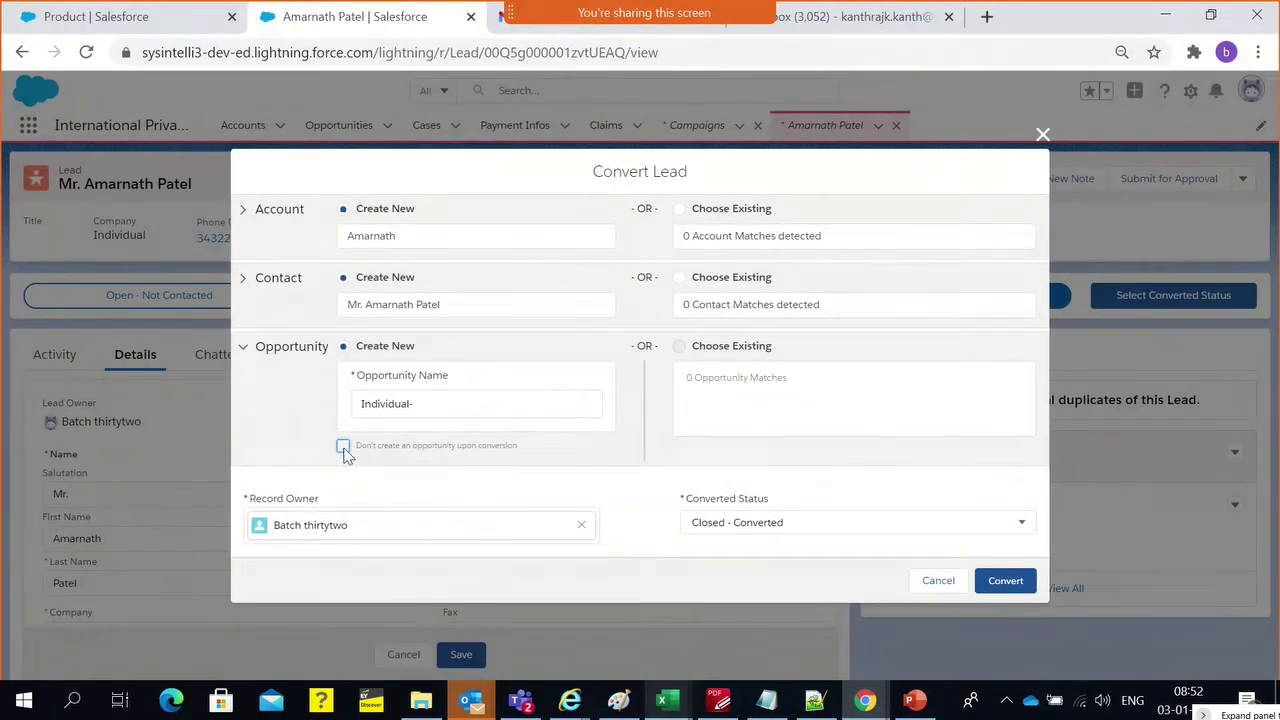
left_click(430, 410)
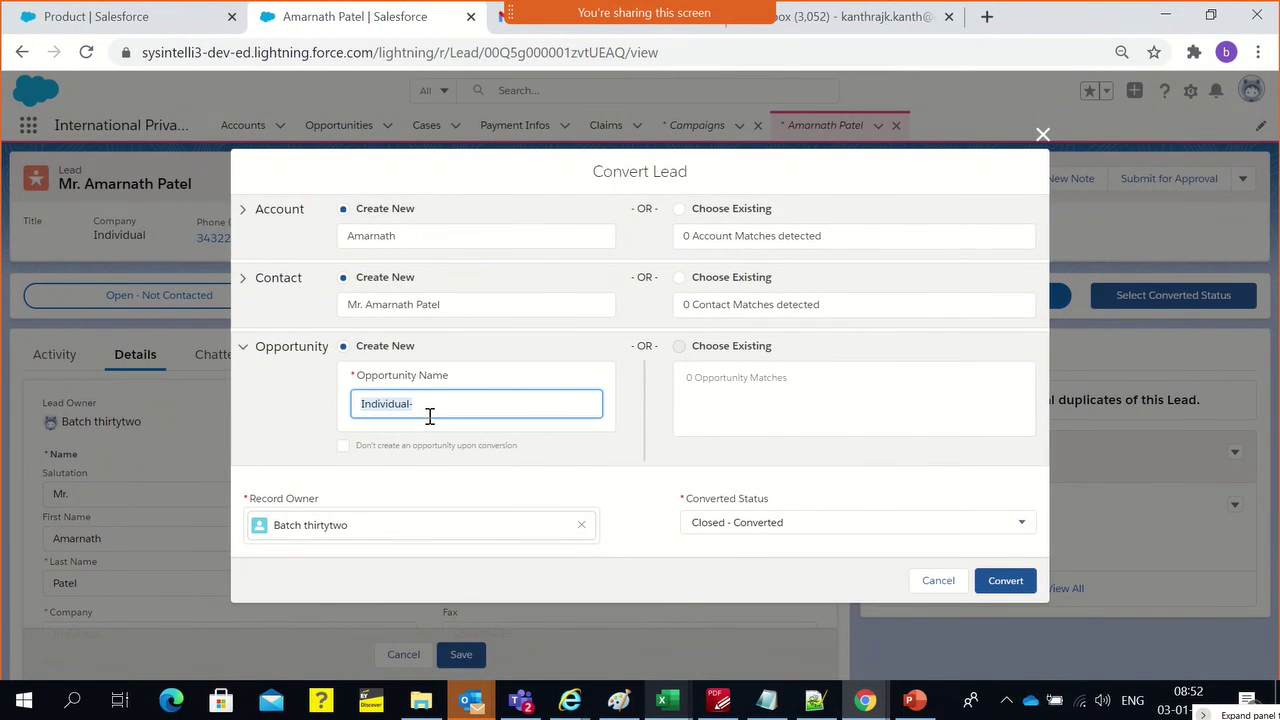
Fill the opportunity name with the contact's copied first name followed by SHI
left_click(384, 308)
double_click(392, 351)
key("ctrl+c")
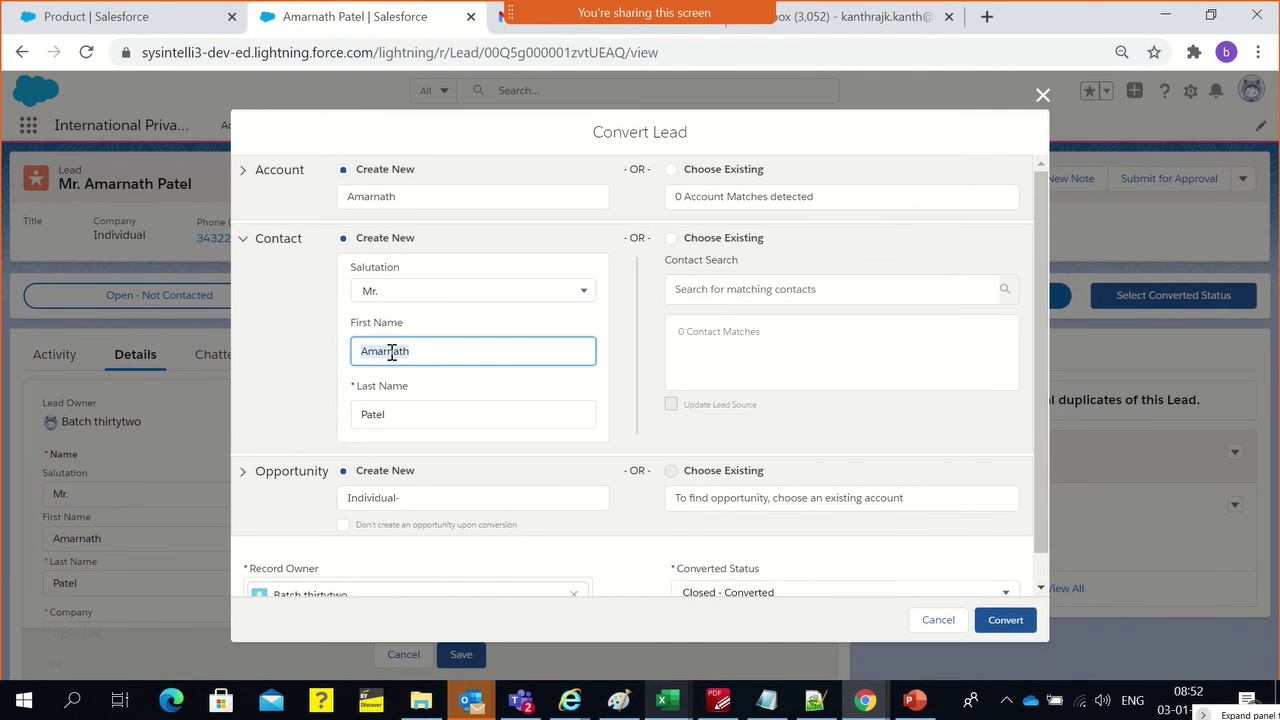
left_click(379, 504)
key("ctrl+v")
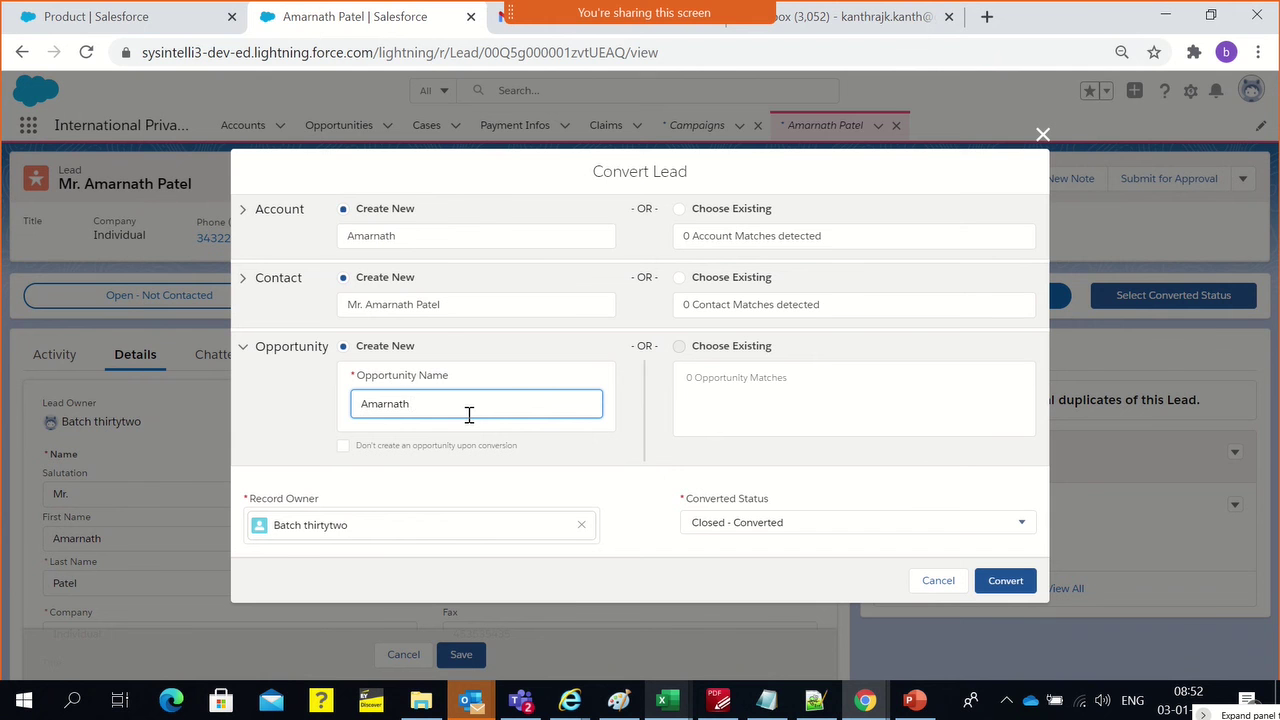
type("S")
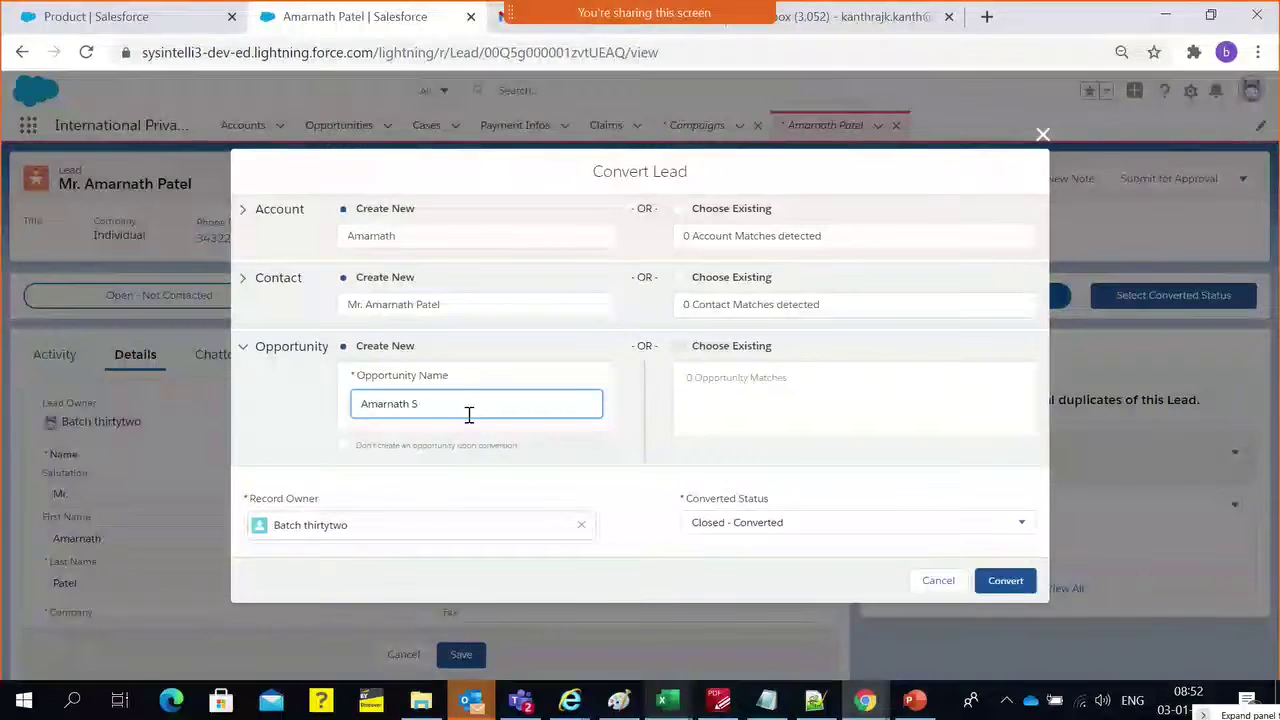
type("I")
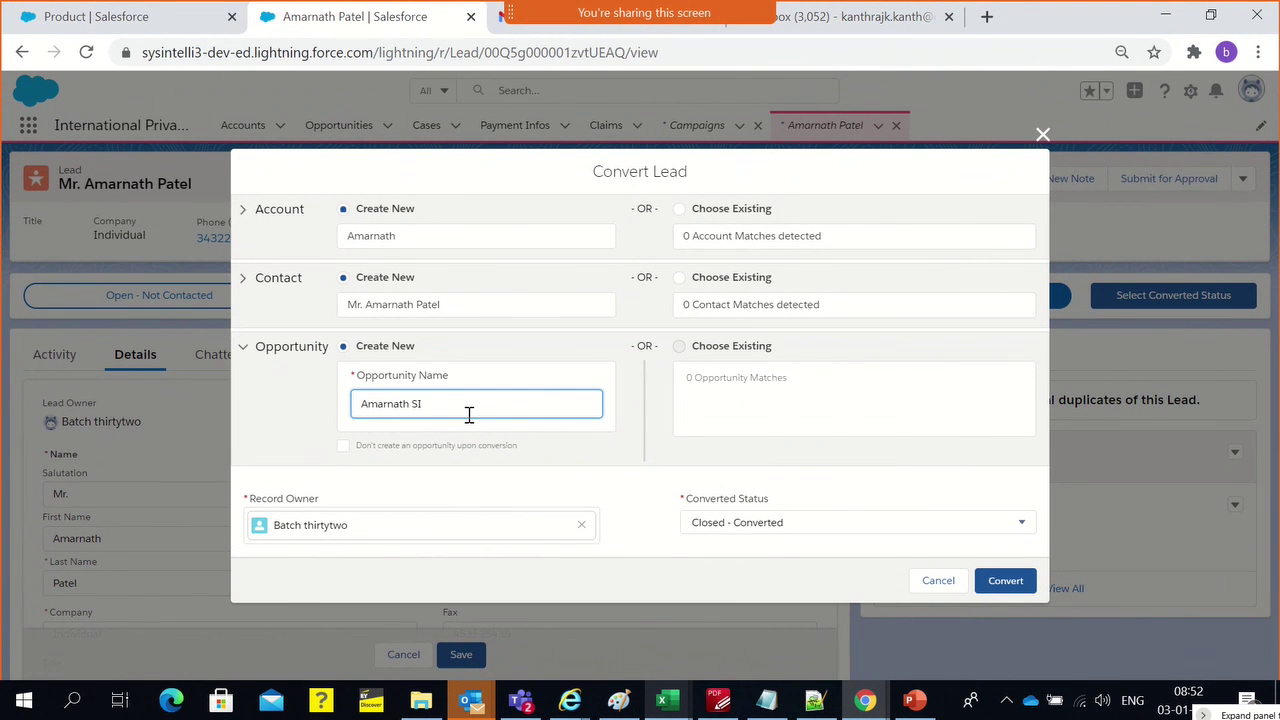
left_click(619, 702)
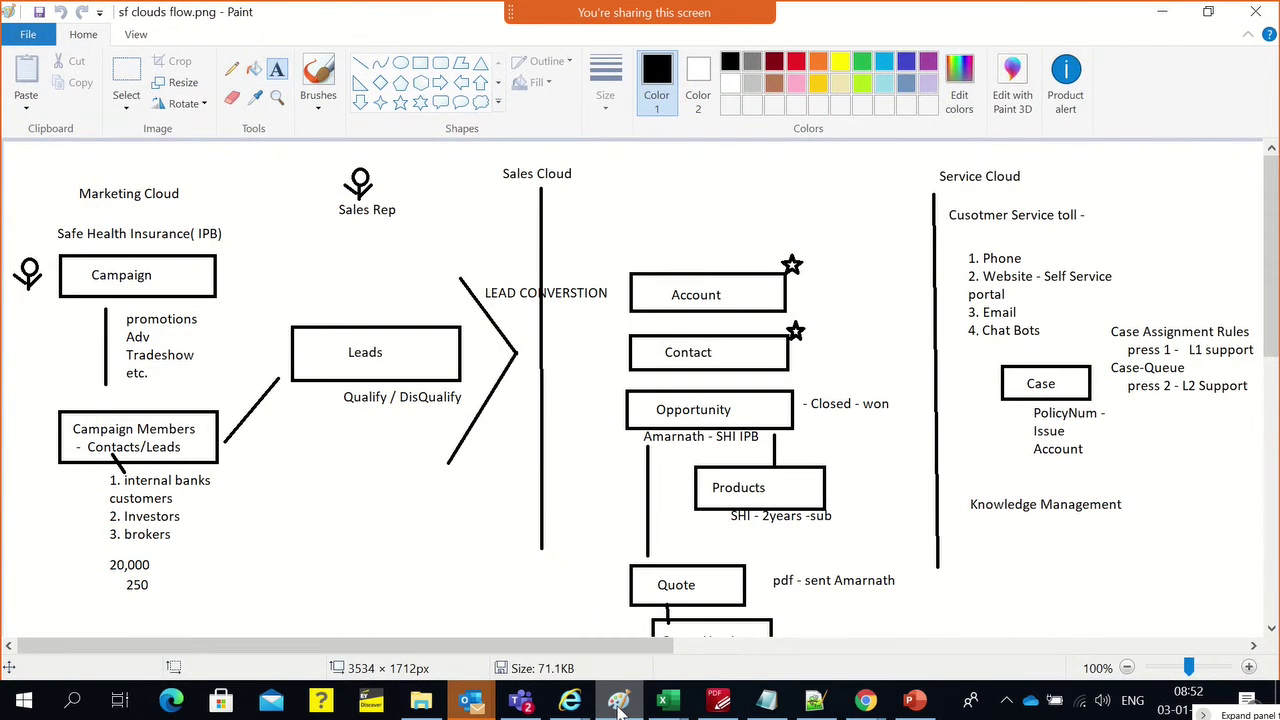
left_click(619, 702)
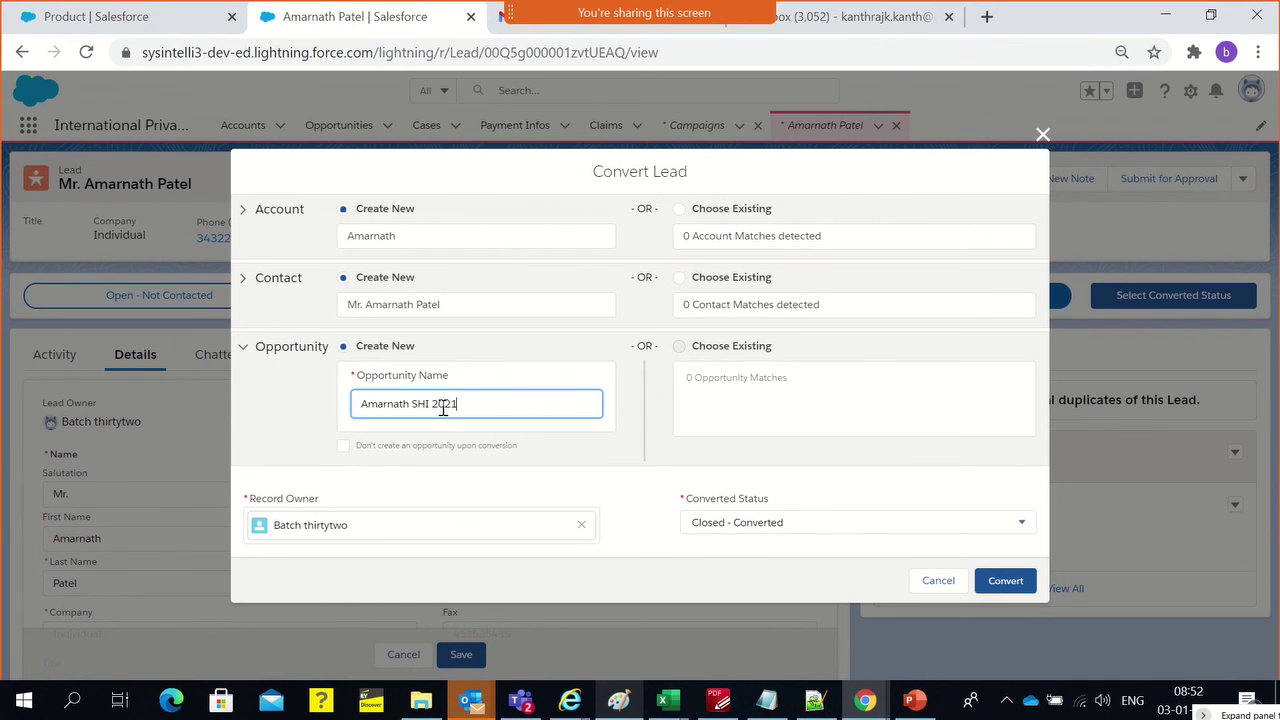
left_click(265, 415)
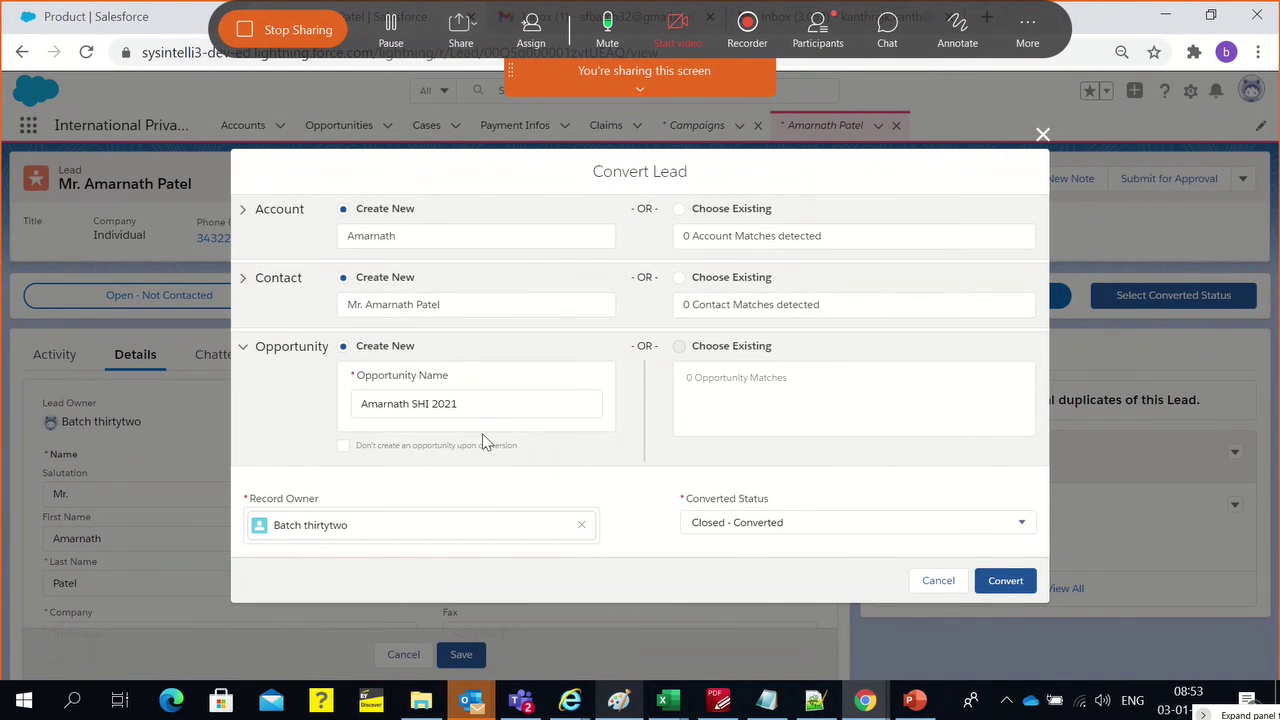
Convert the lead with these settings and go back to the Leads list
left_click(1022, 588)
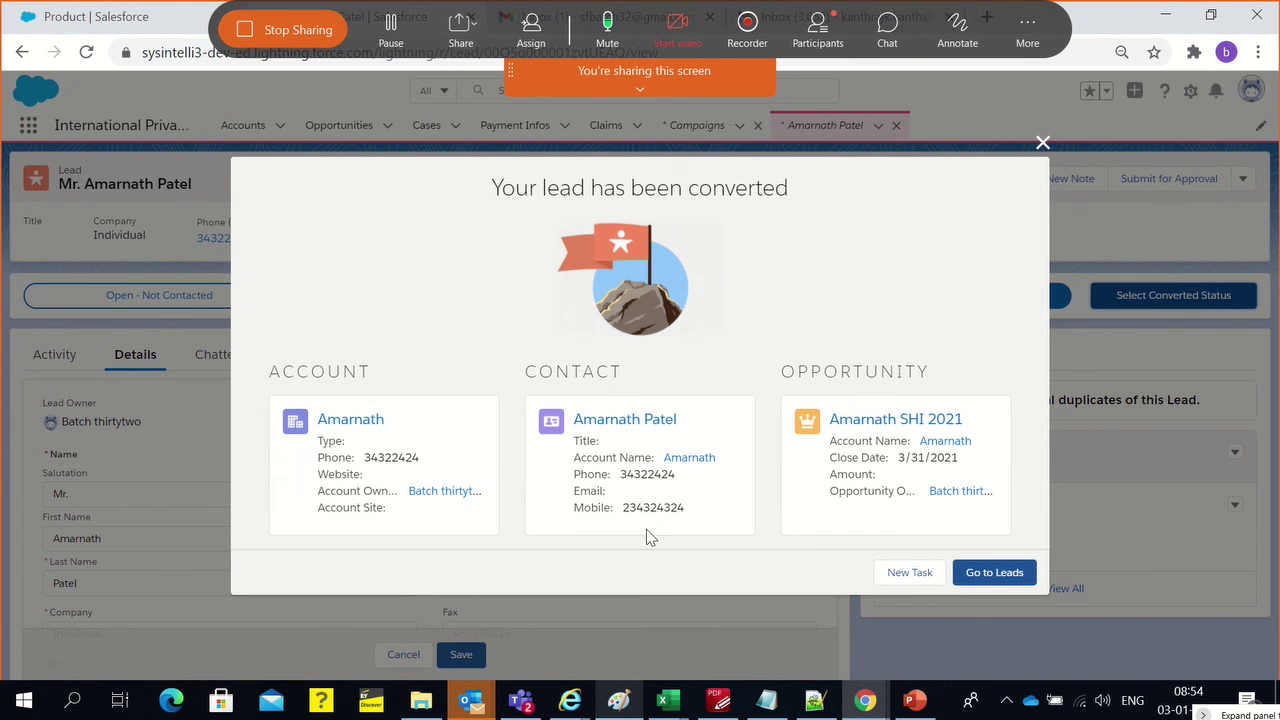
left_click(998, 578)
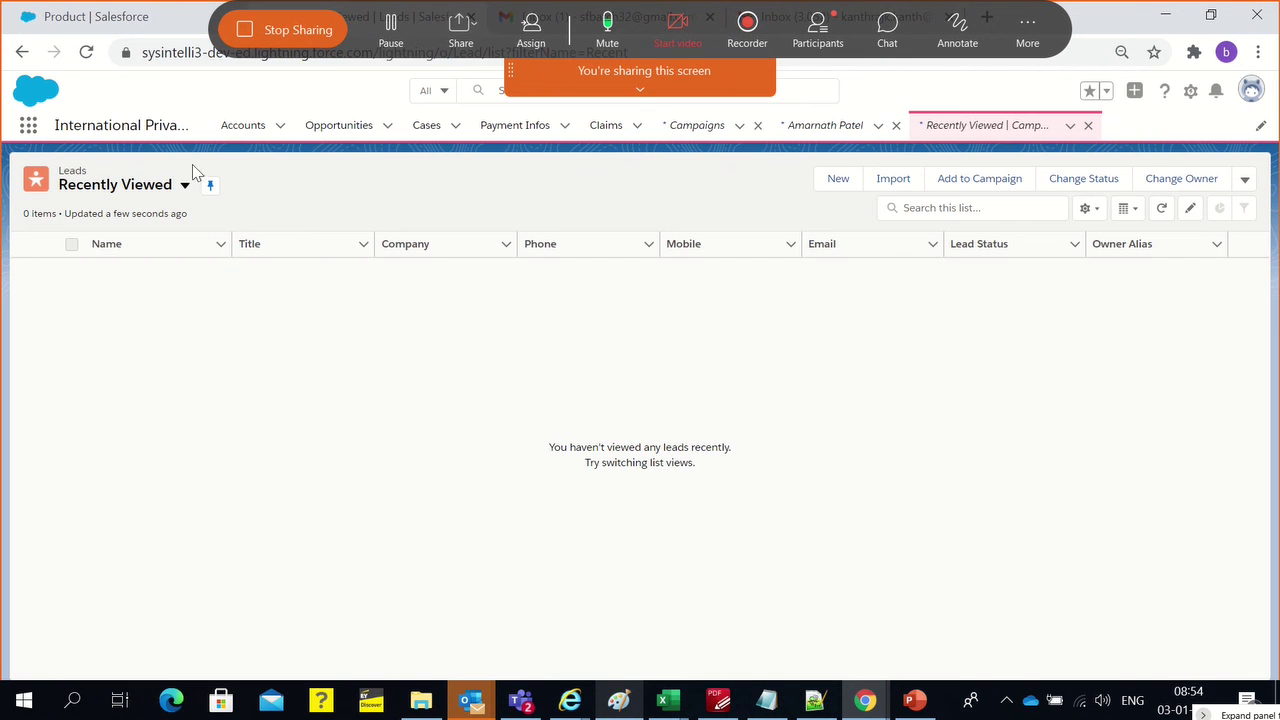
Open the converted account from the Individual Customer accounts view, then bring up the Paint flow diagram
left_click(243, 125)
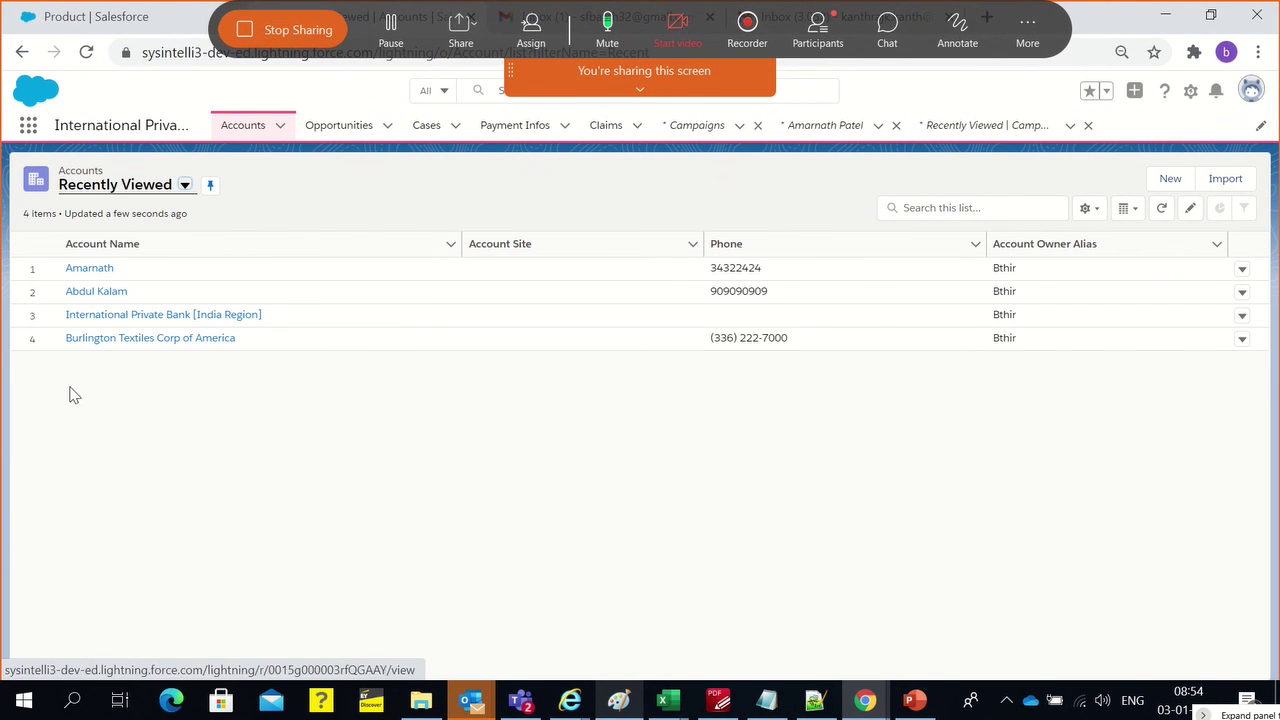
left_click(185, 185)
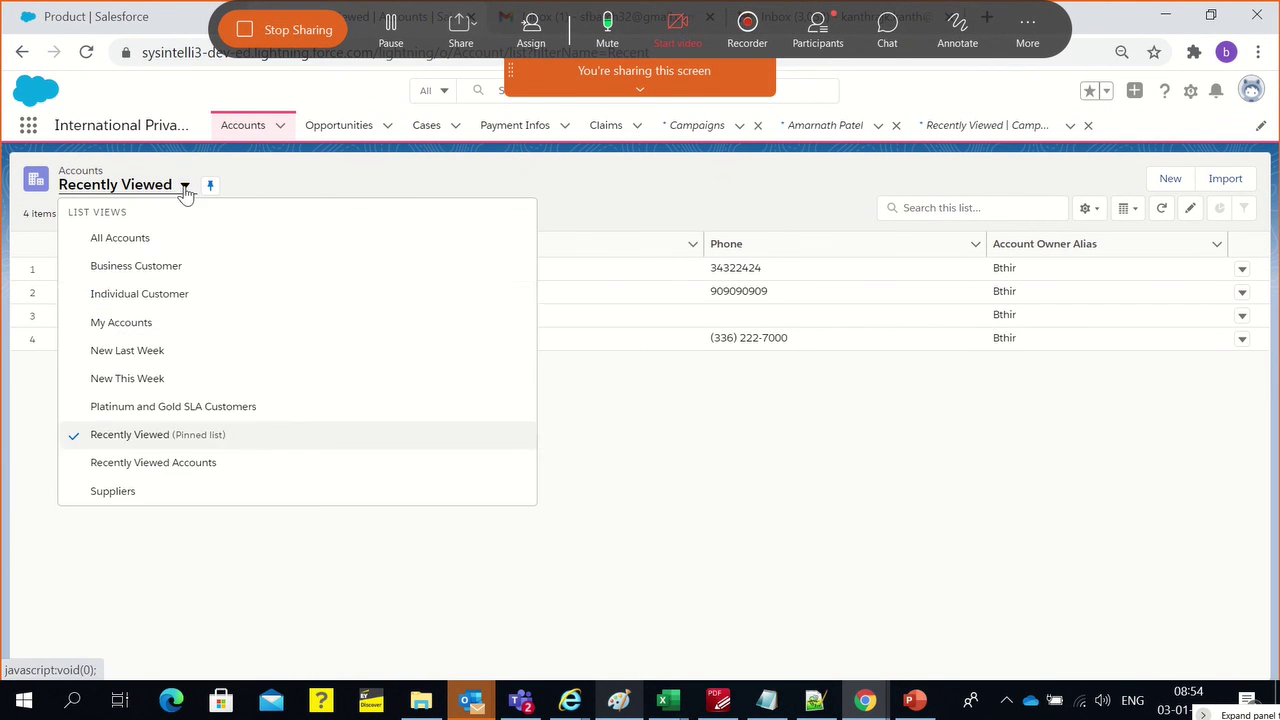
left_click(124, 304)
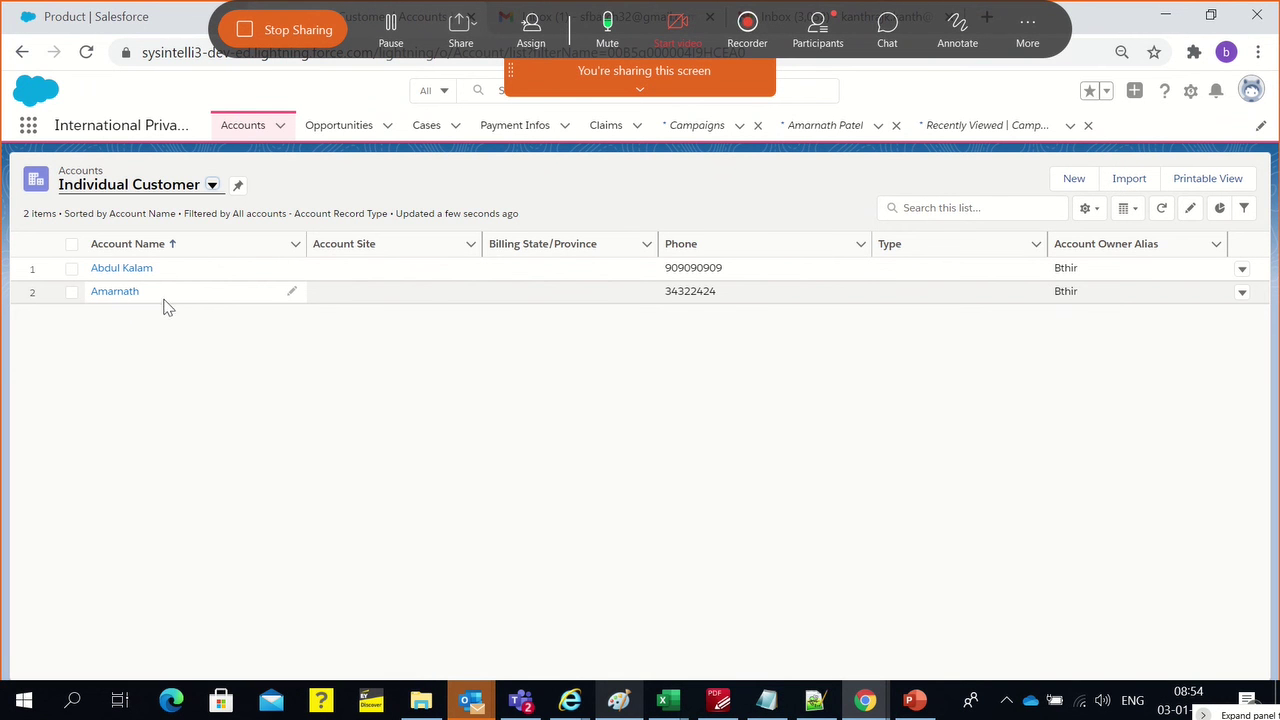
left_click(128, 294)
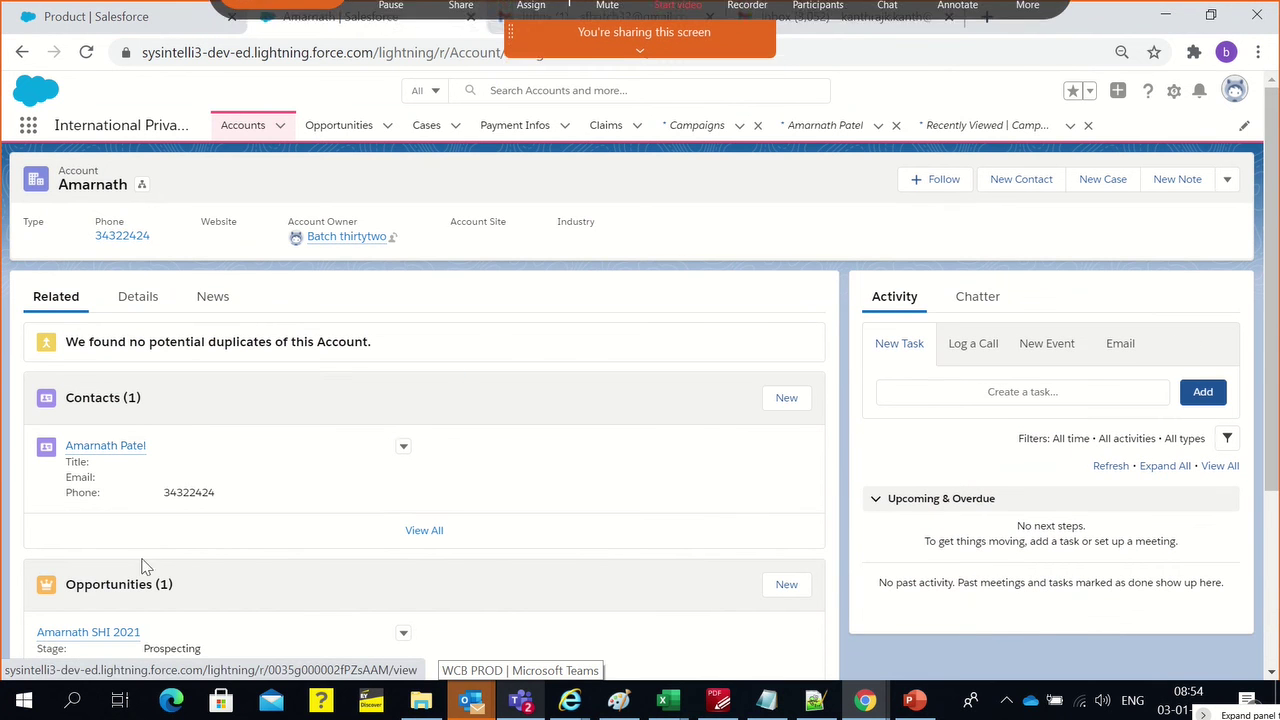
scroll(124, 468, "down", 2)
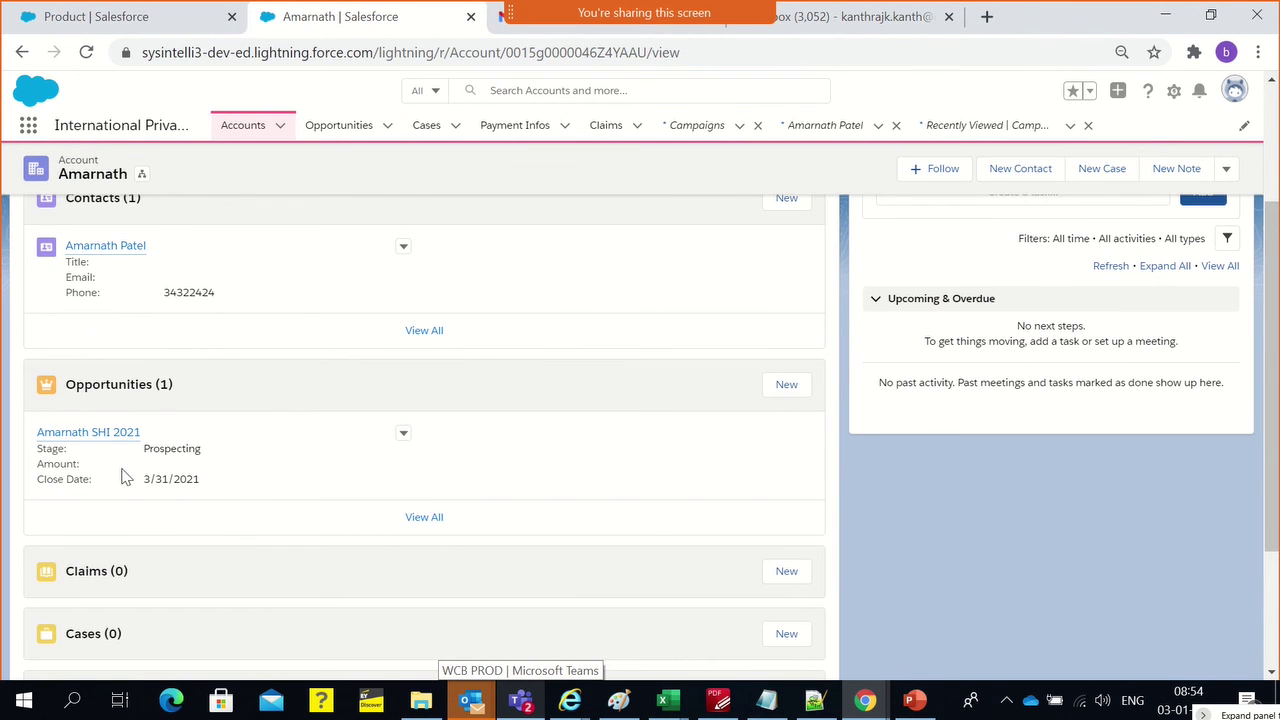
scroll(124, 480, "up", 2)
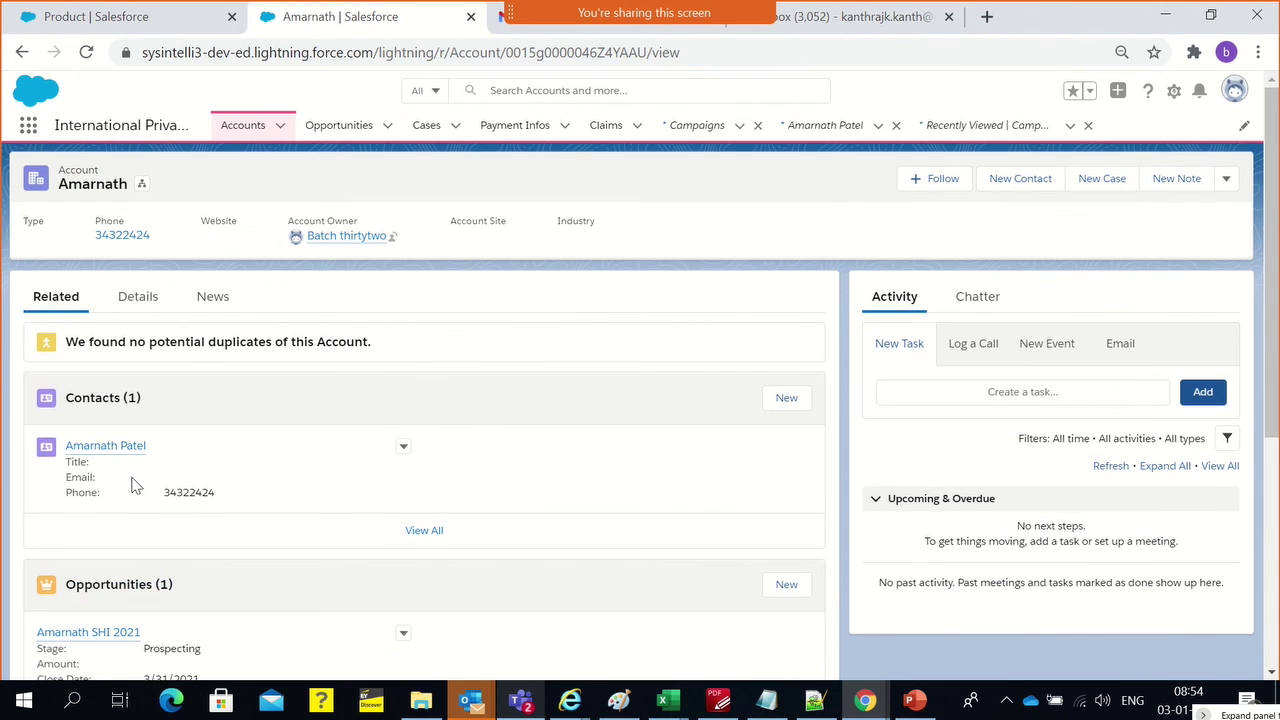
left_click(617, 704)
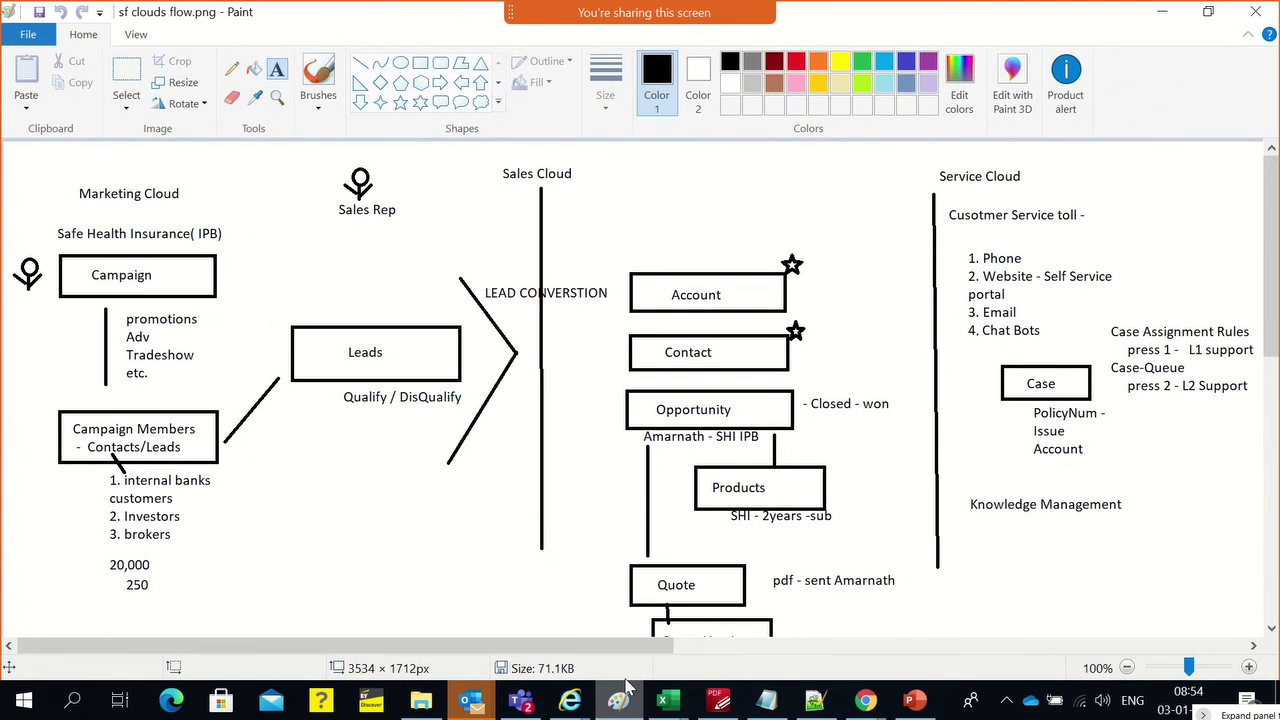
Draw a temporary rectangle around the diagram's upper-left section, clear it, and return to the Salesforce account
left_click(420, 62)
mouse_move(14, 151)
left_mouse_down()
mouse_move(791, 429)
mouse_move(882, 545)
mouse_move(920, 452)
mouse_move(839, 436)
mouse_move(776, 442)
mouse_move(808, 451)
left_mouse_up()
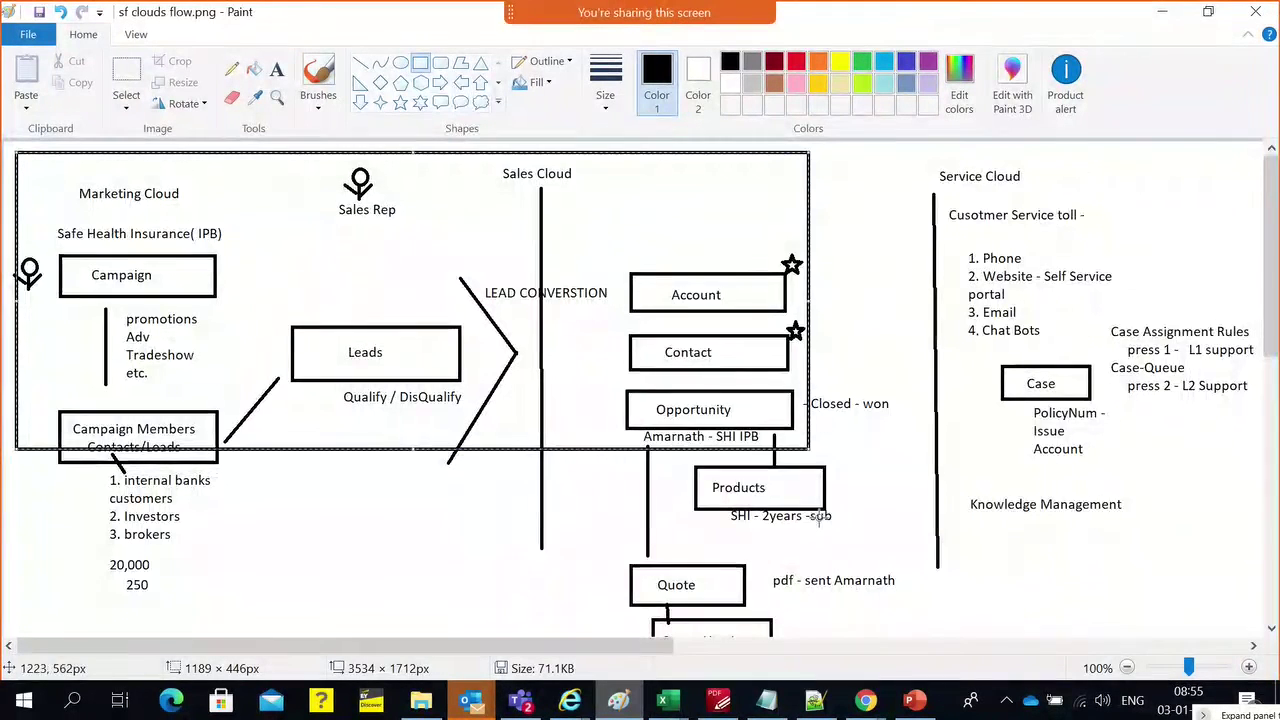
scroll(786, 383, "down", 3)
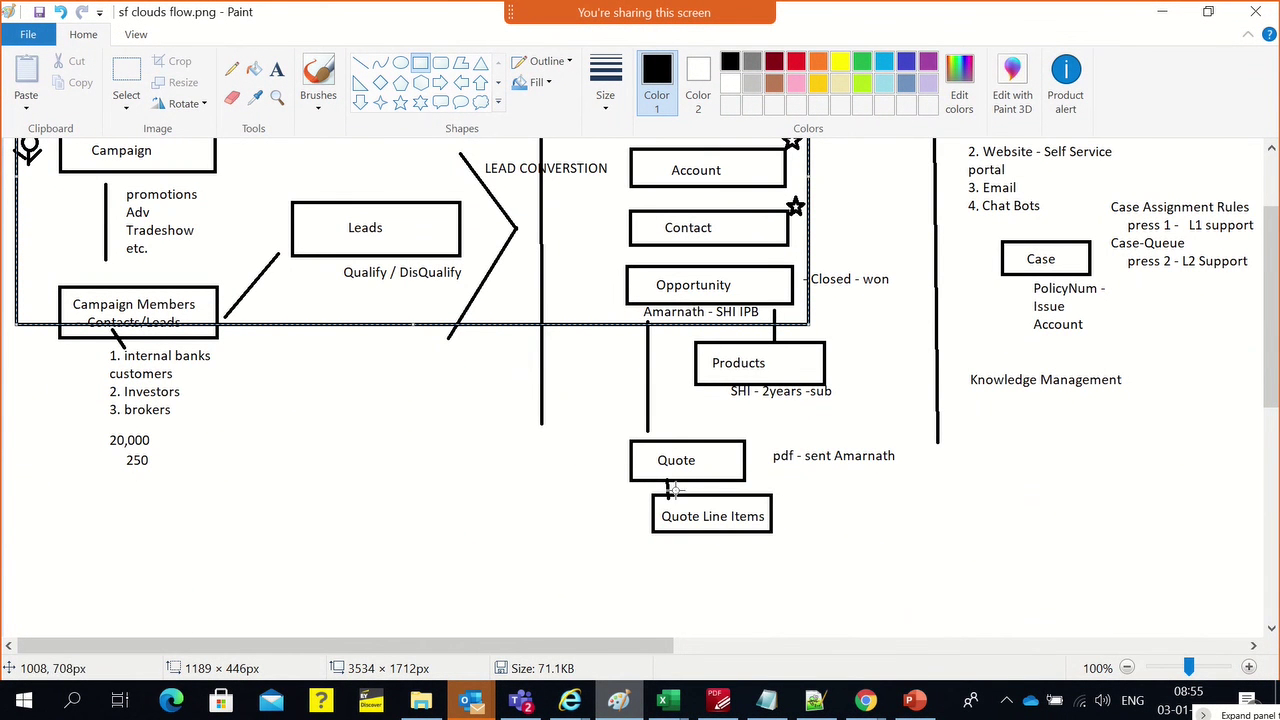
scroll(760, 490, "up", 3)
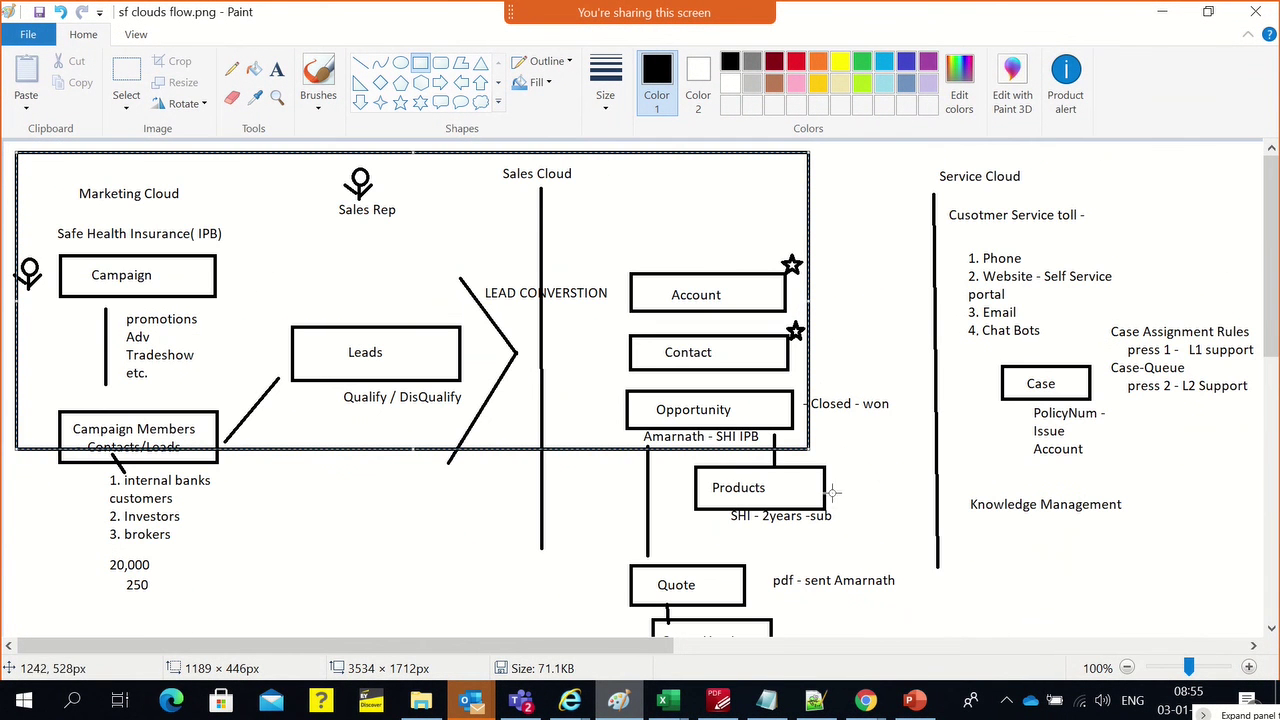
left_click(832, 490)
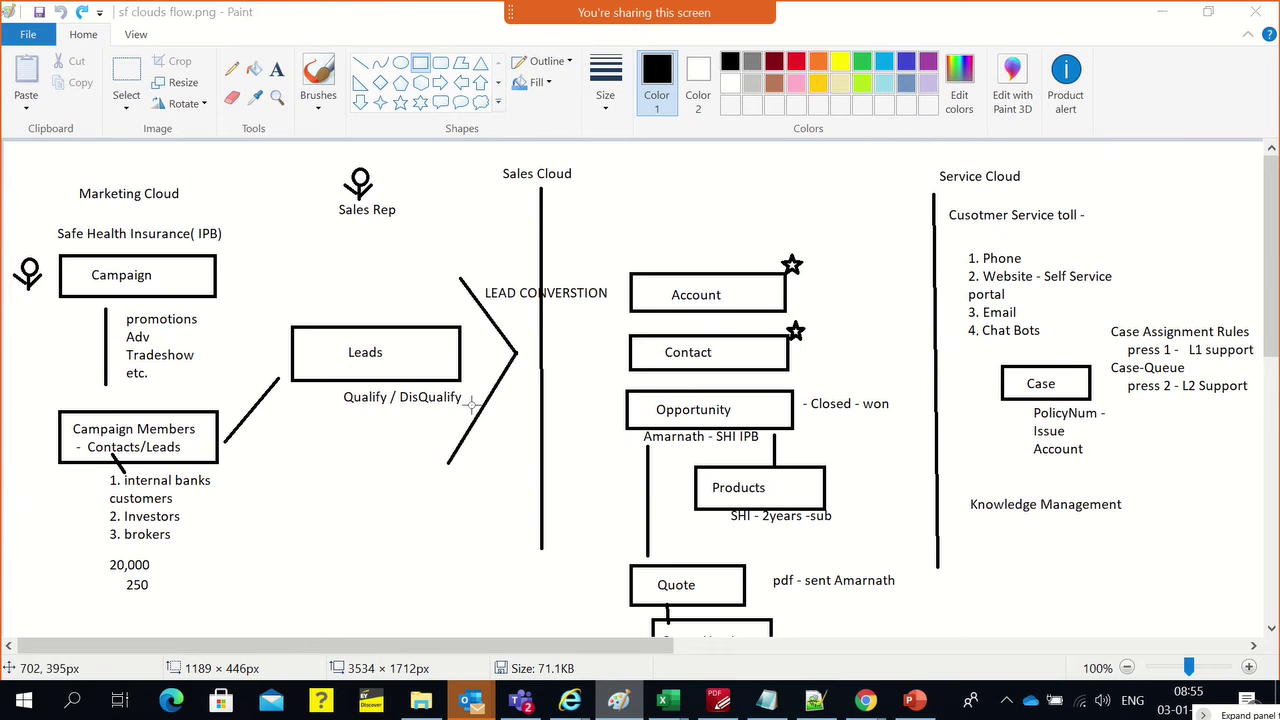
key("alt+Tab")
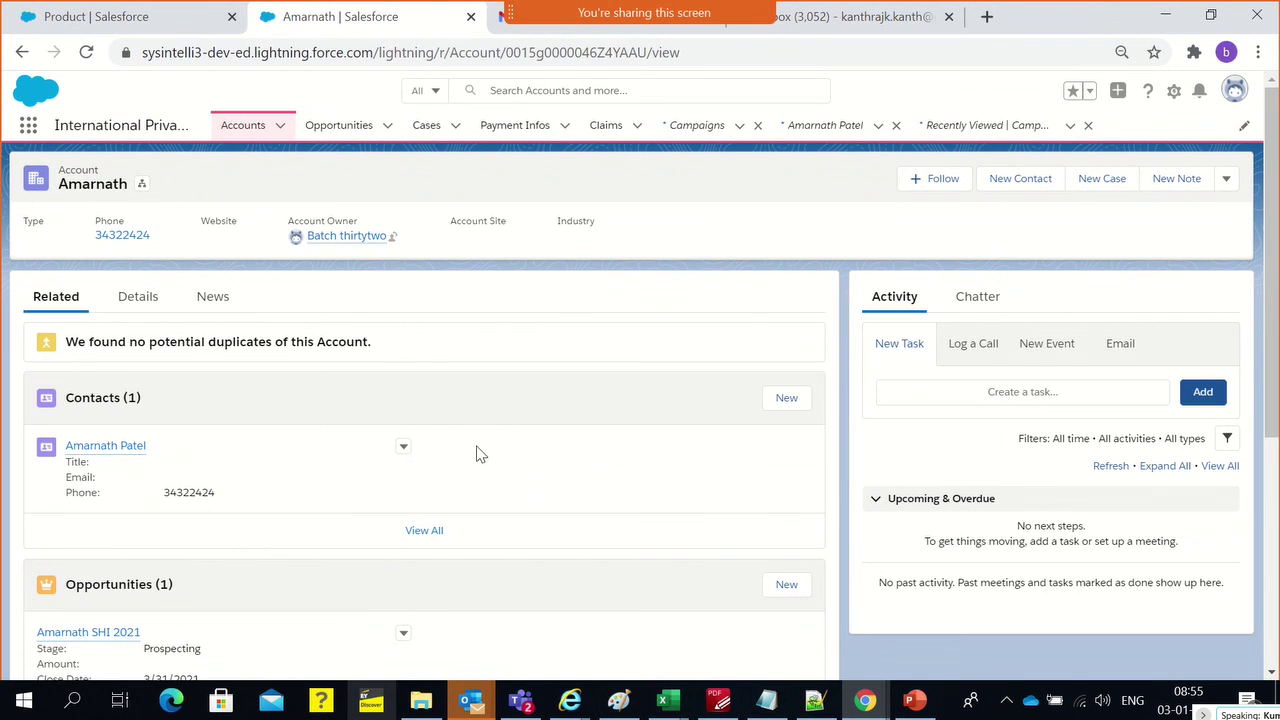
key("alt+Tab")
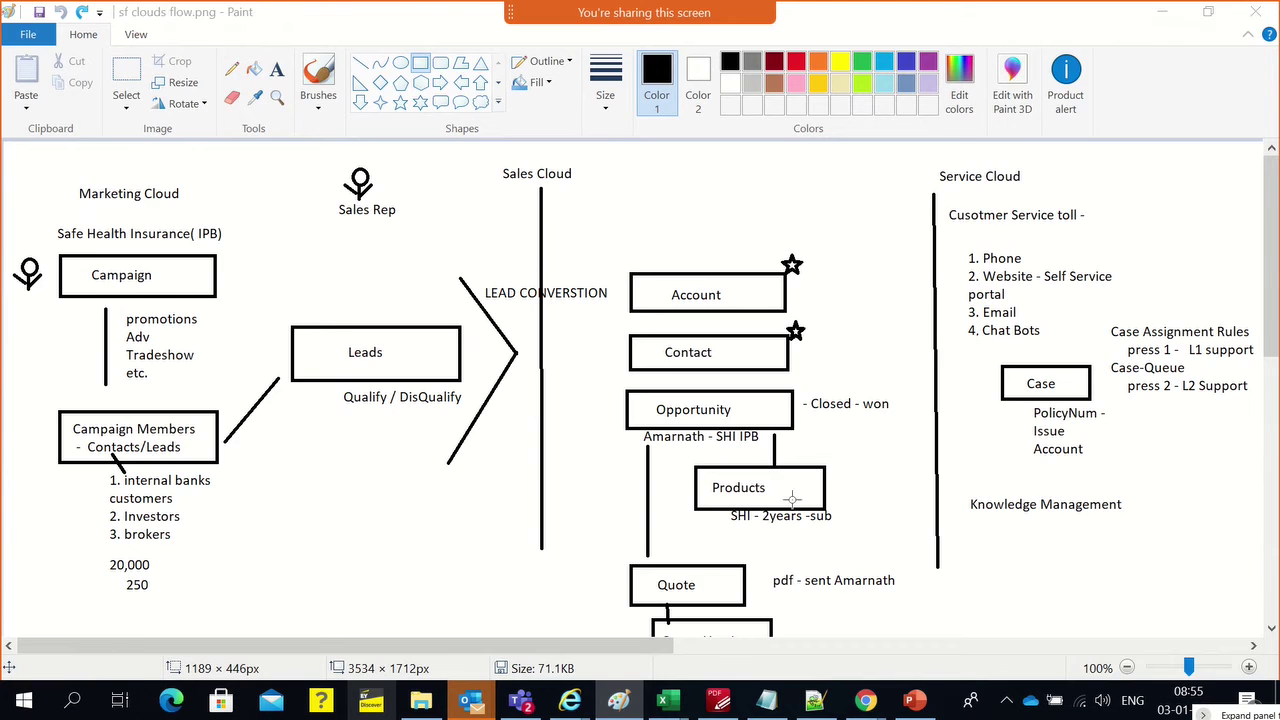
key("alt+Tab")
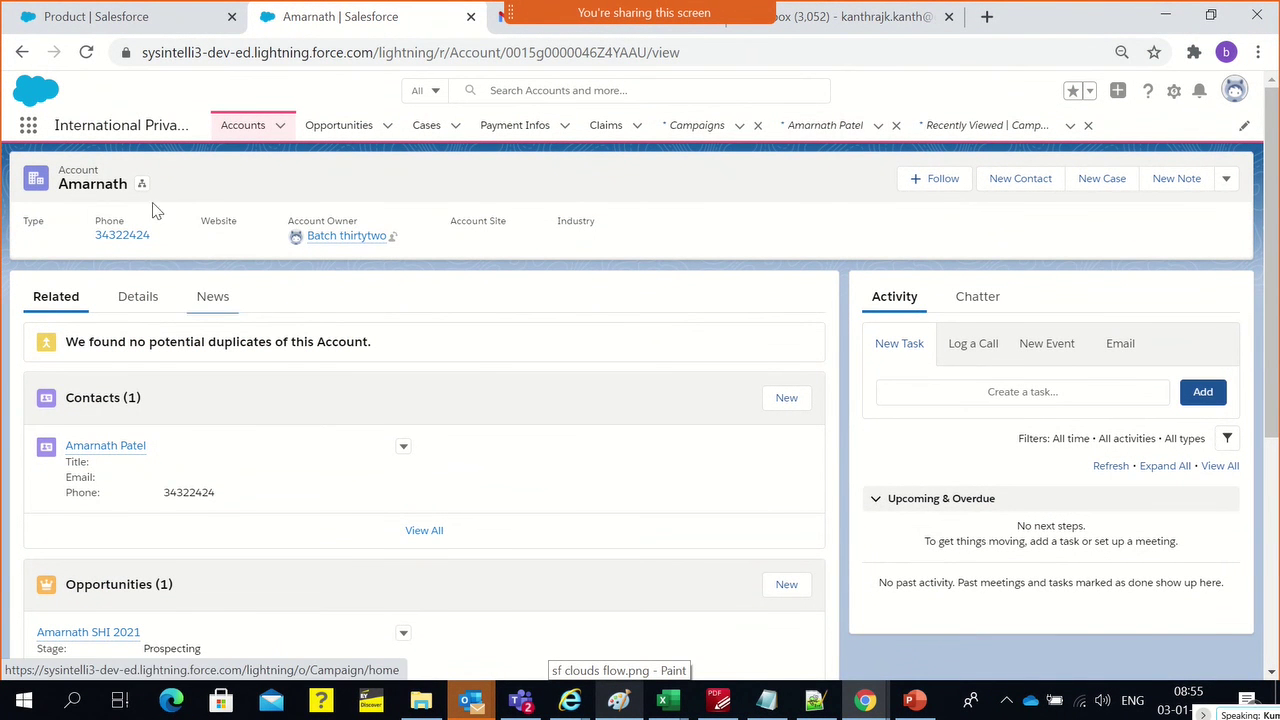
Start a new Insurance Product record from the Products list via the App Launcher
left_click(28, 127)
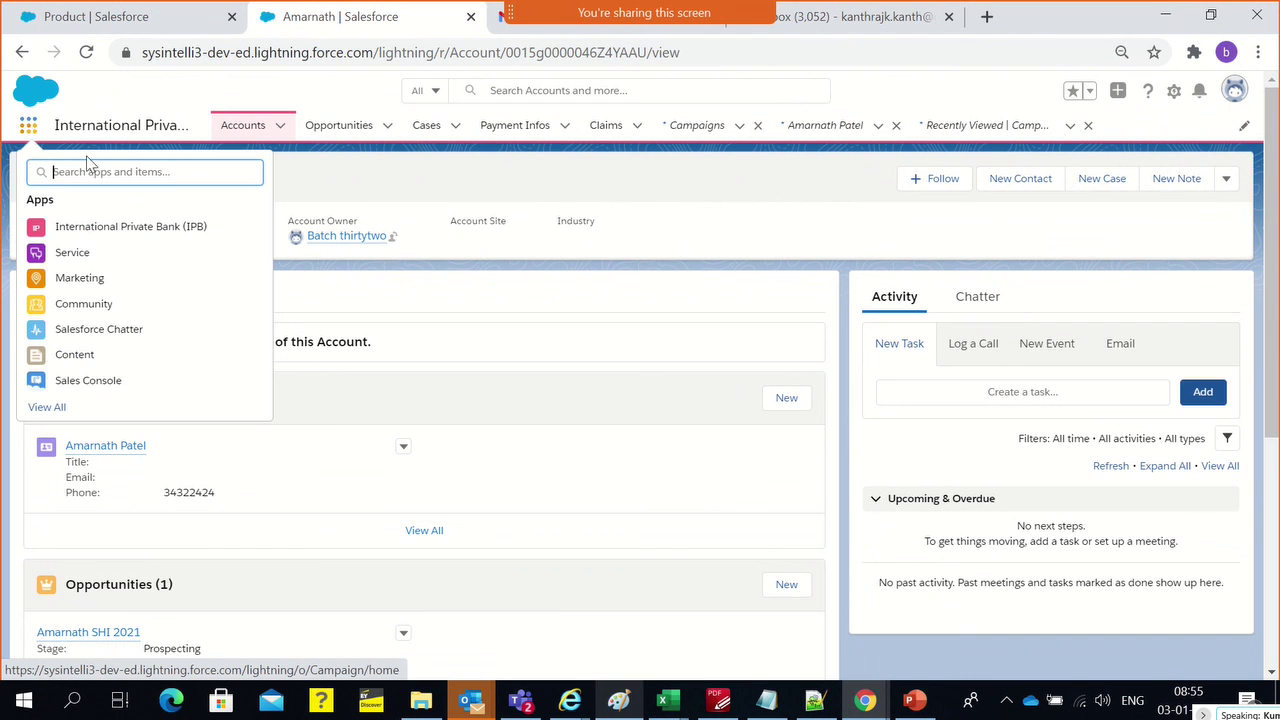
type("produc")
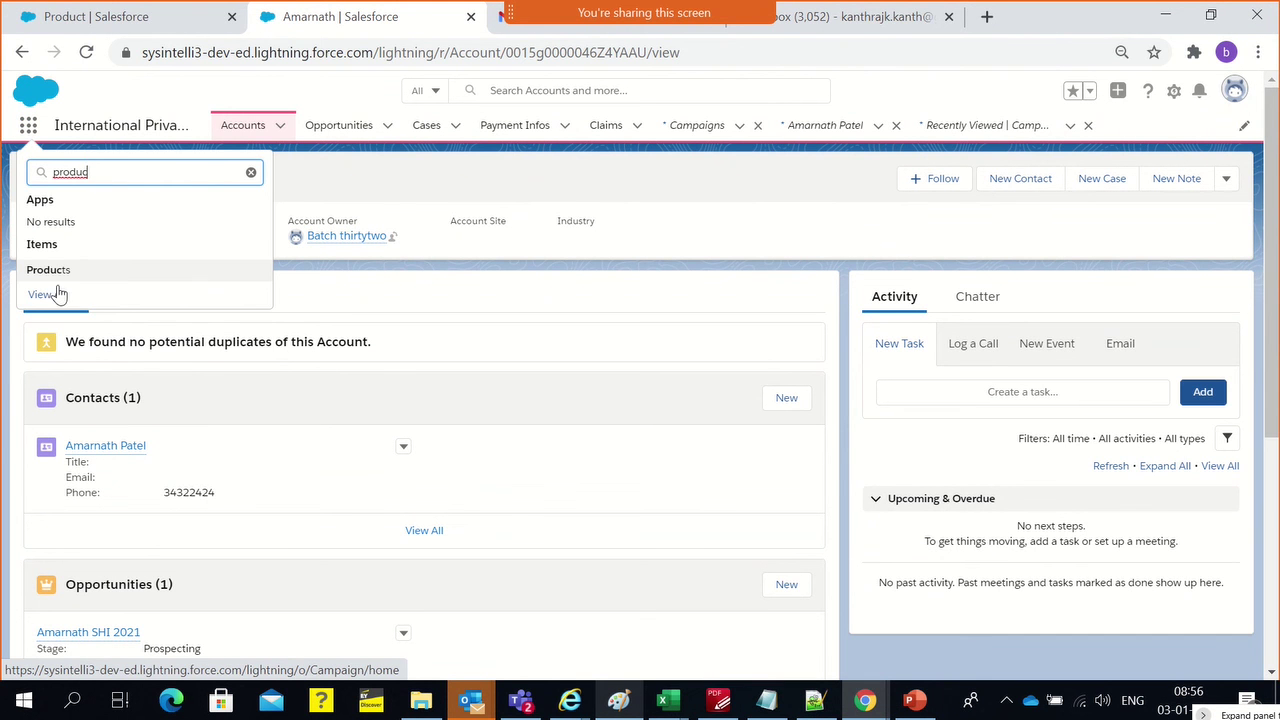
left_click(50, 270)
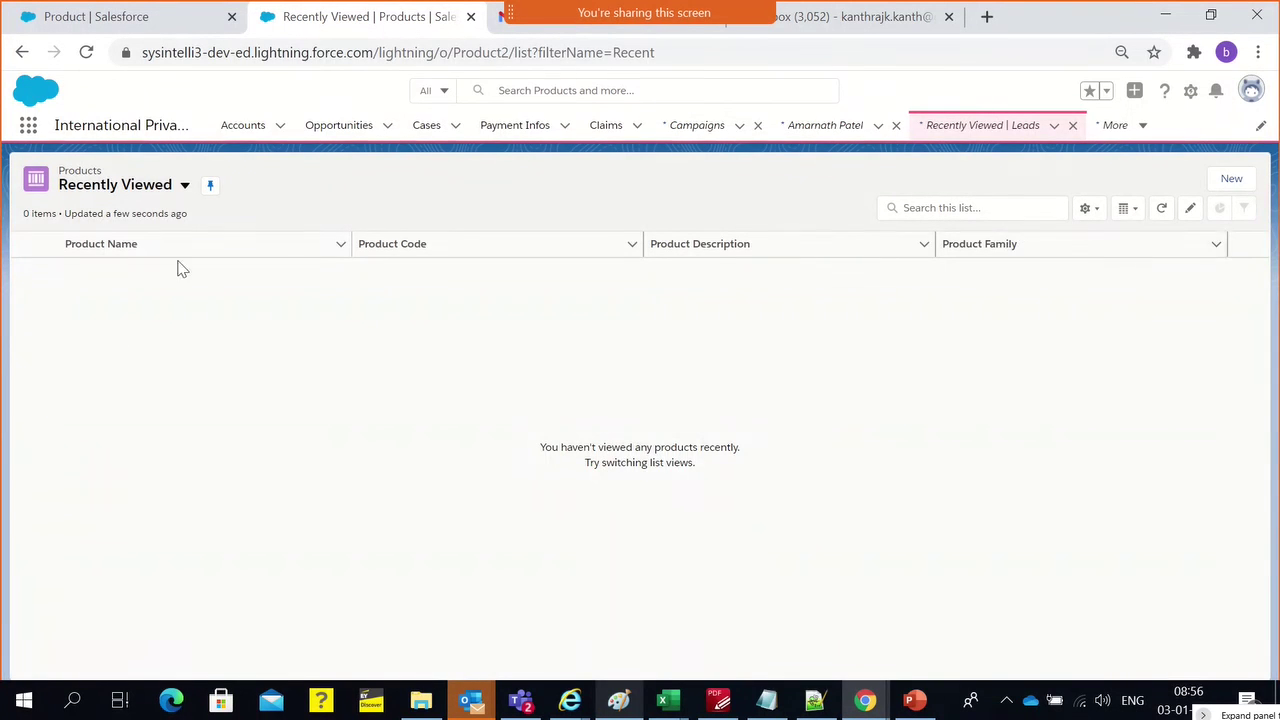
left_click(1230, 180)
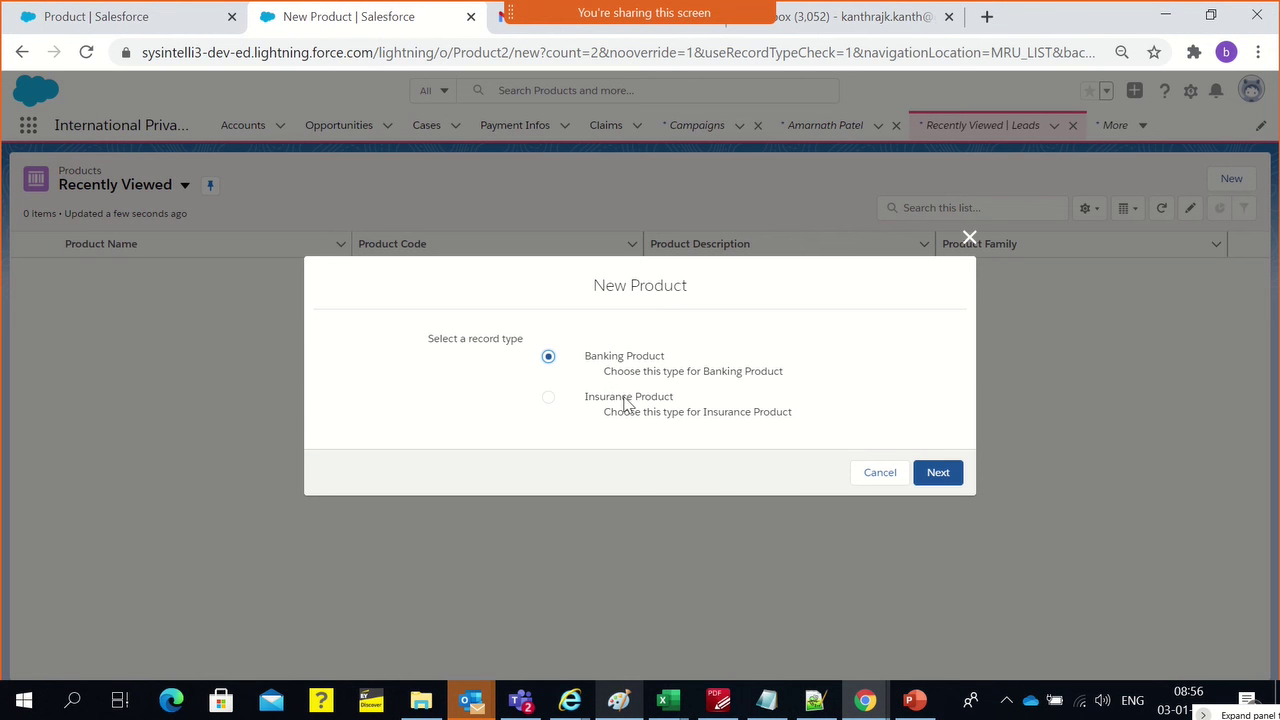
left_click(626, 400)
left_click(954, 478)
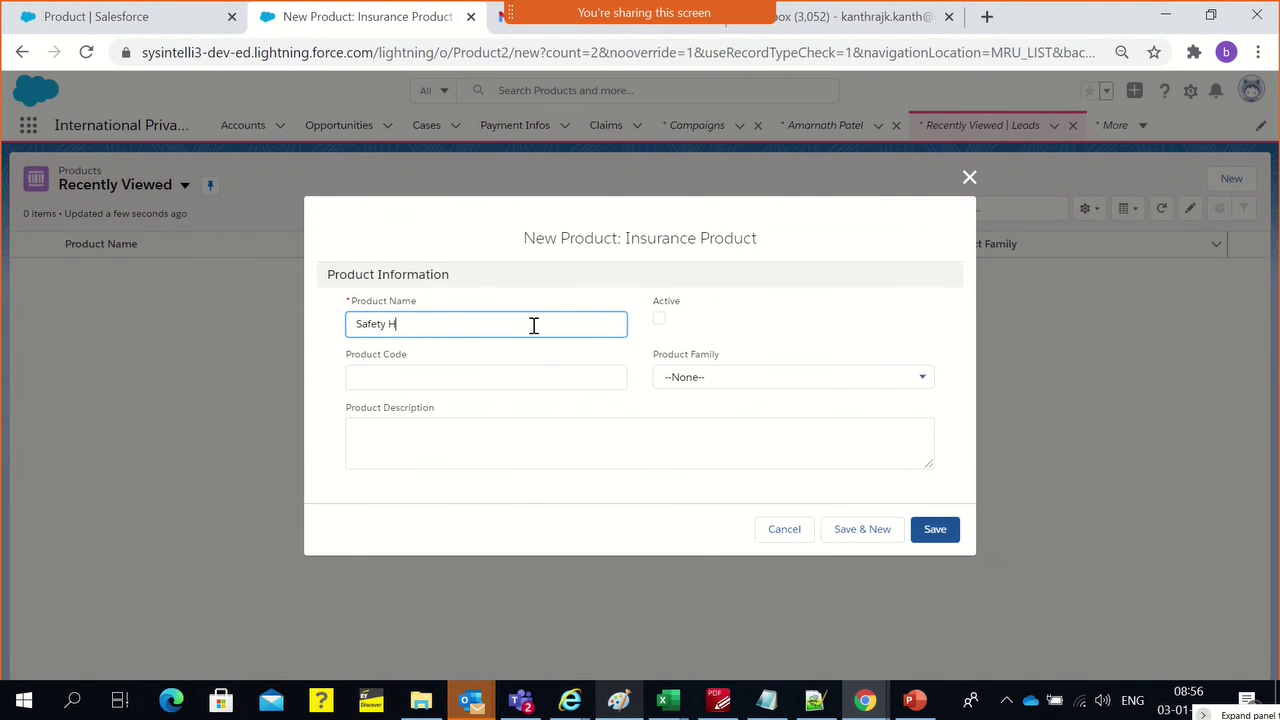
Enter product name Safety Health Insurance 2021, code SHI2021, tick Active, leave Product Family --None--
type("Safety Health Insurance 2021")
left_click(531, 370)
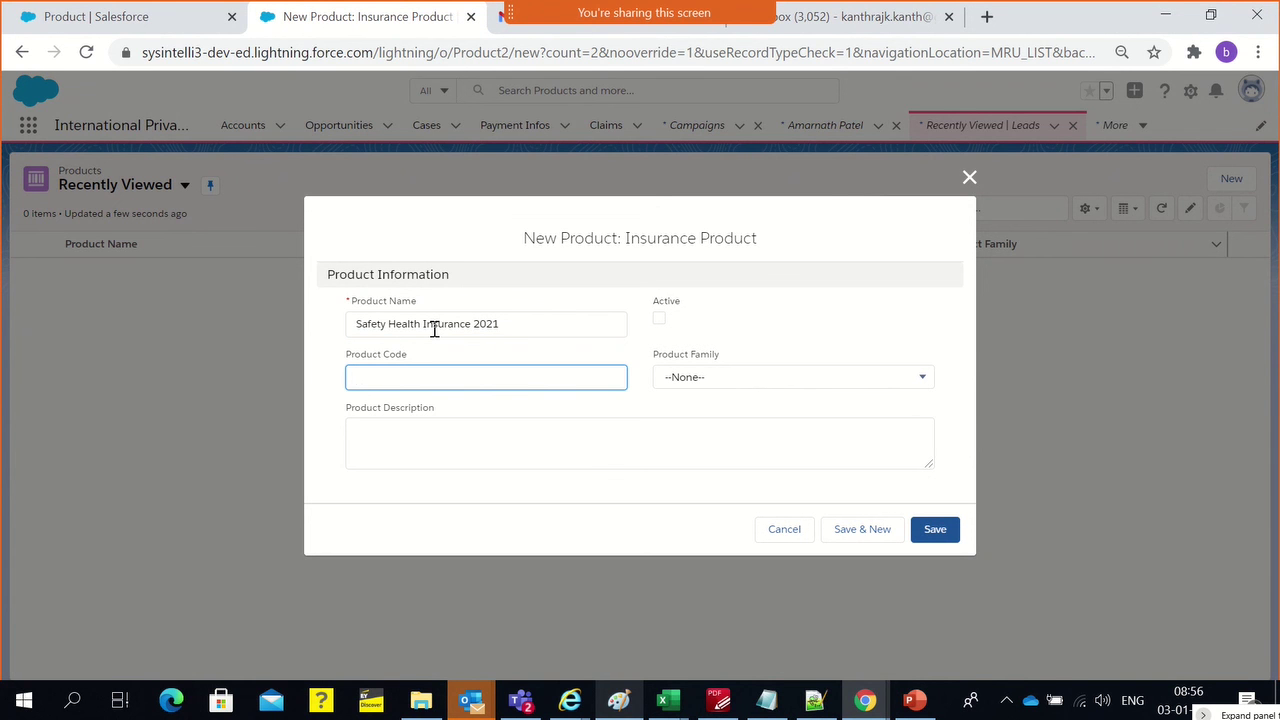
type("SHI2021")
left_click(661, 319)
left_click(681, 379)
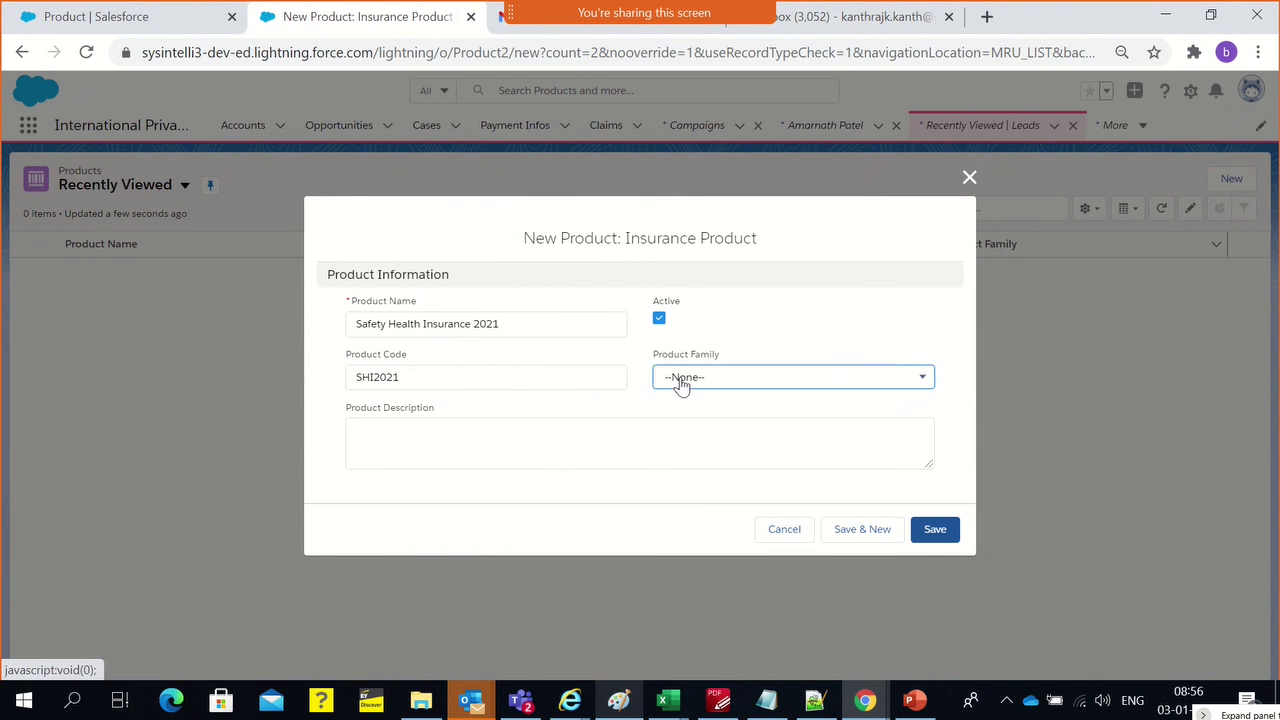
left_click(750, 372)
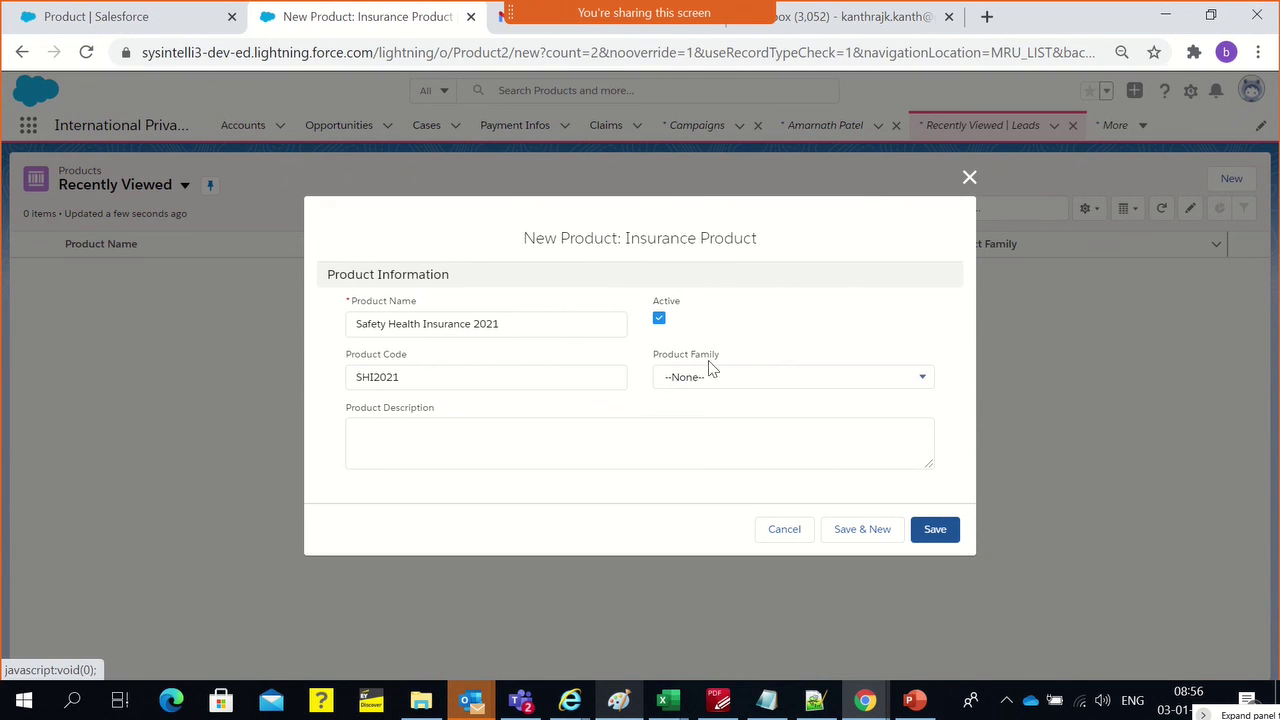
Write the description: product name plus 'Provides insurances to deadly diseases too.', correcting the spelling
left_click(454, 449)
triple_click(414, 329)
key("ctrl+c")
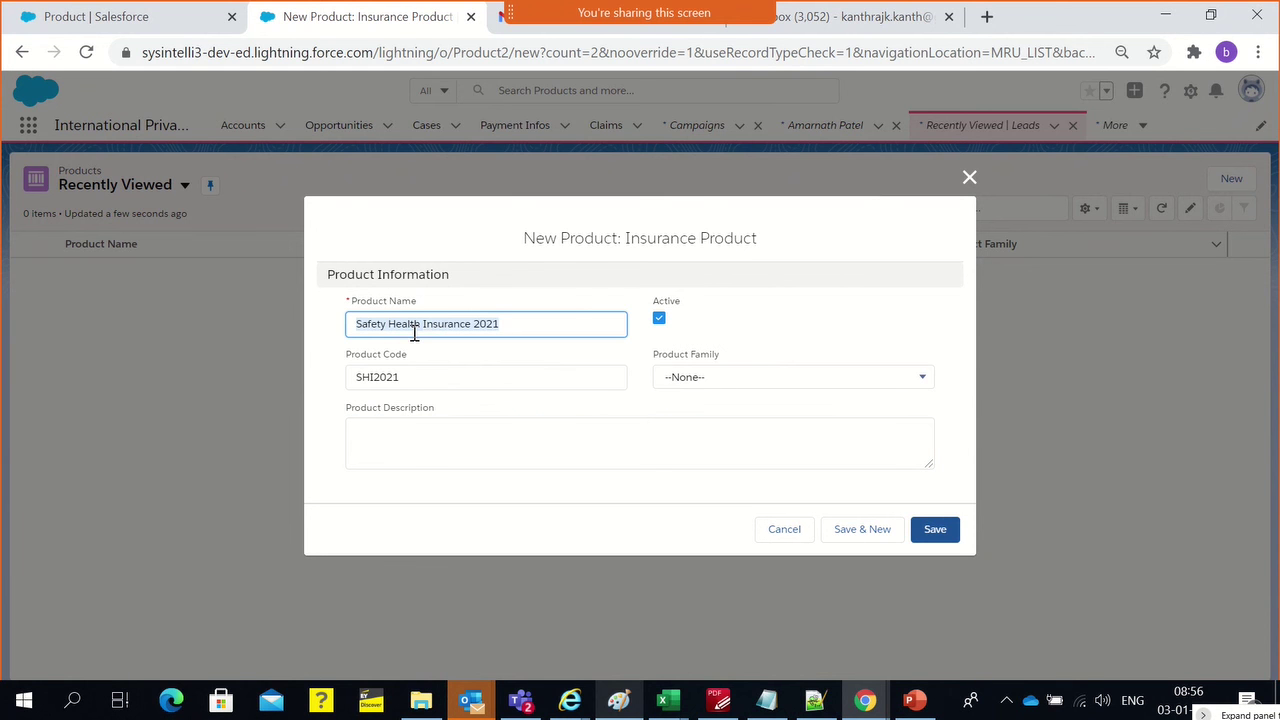
left_click(460, 449)
key("ctrl+v")
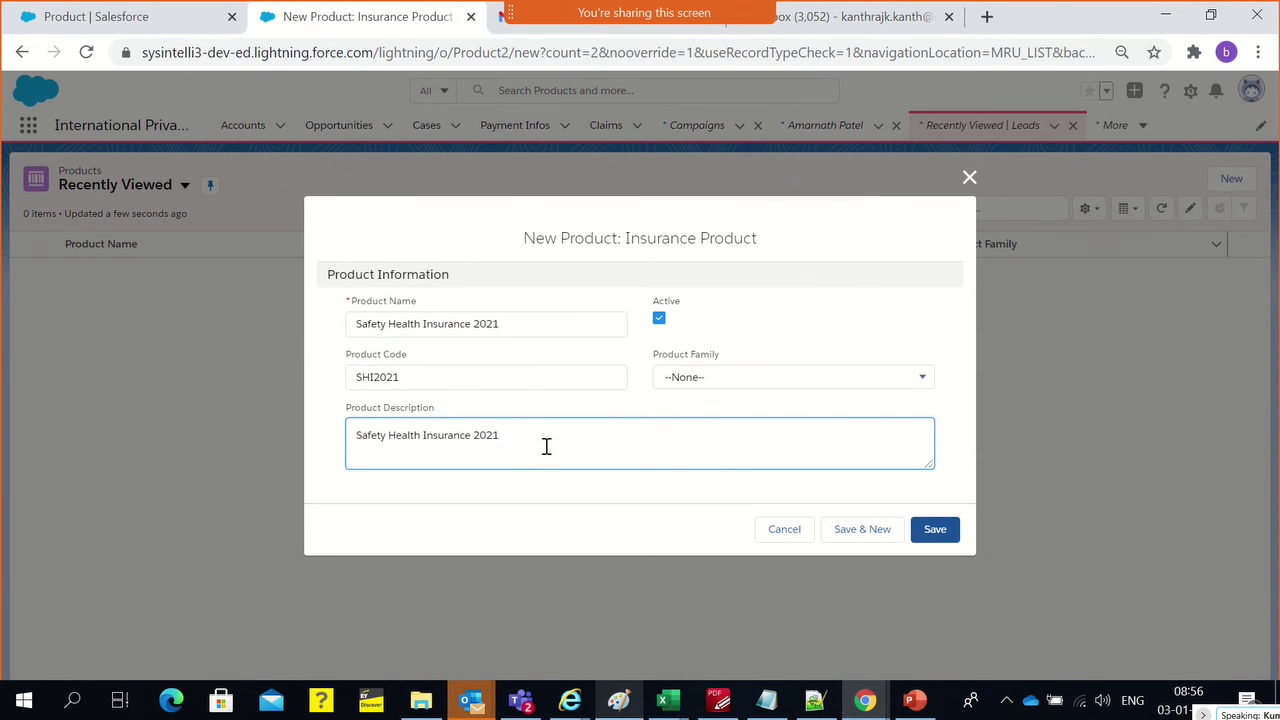
type(", Provcid")
key("BackSpace")
type("es insua")
key("BackSpace")
type("rances to deadly desases")
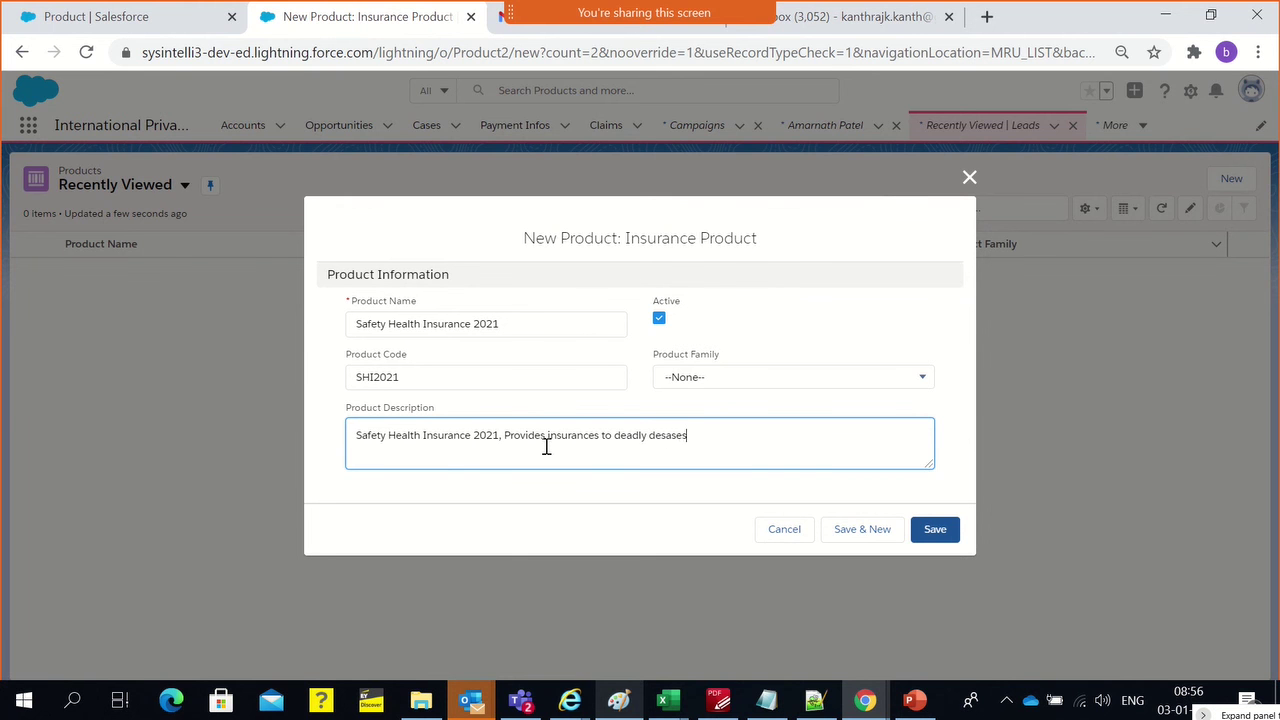
type(" too.")
right_click(665, 440)
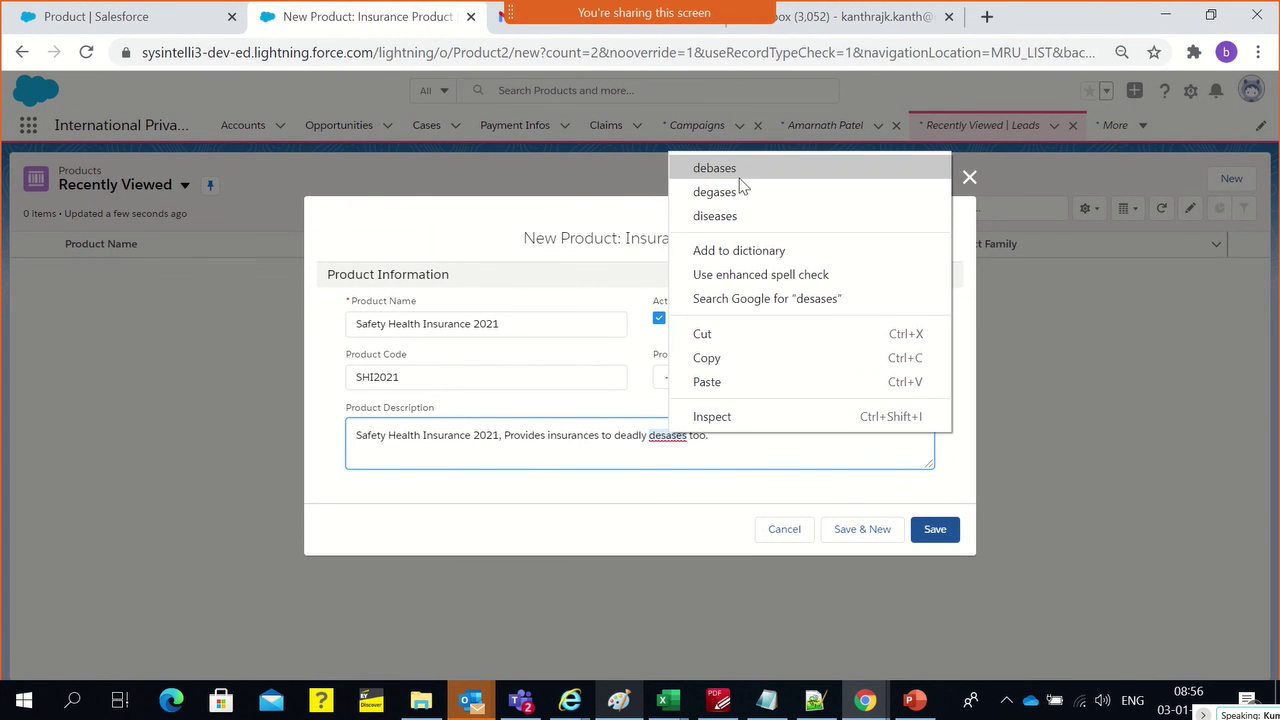
left_click(726, 216)
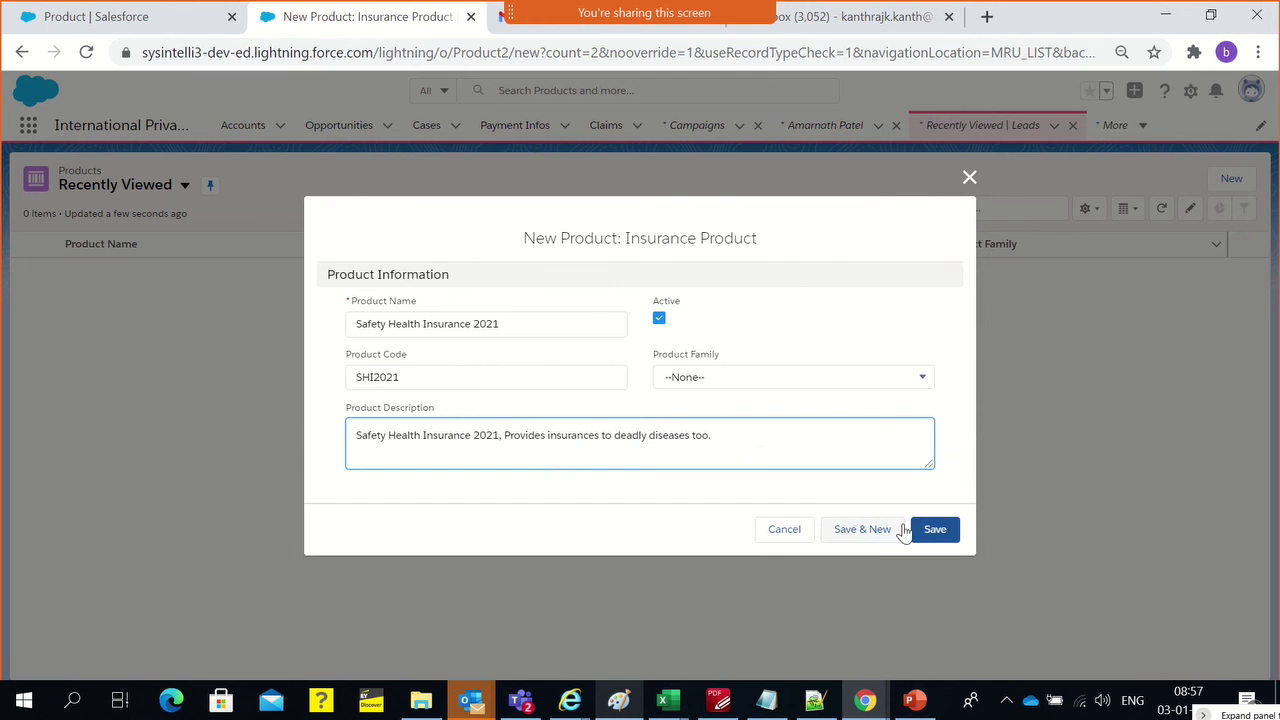
Save the new product, then review the converted contact's SHI 2021 opportunity and its product options
left_click(935, 535)
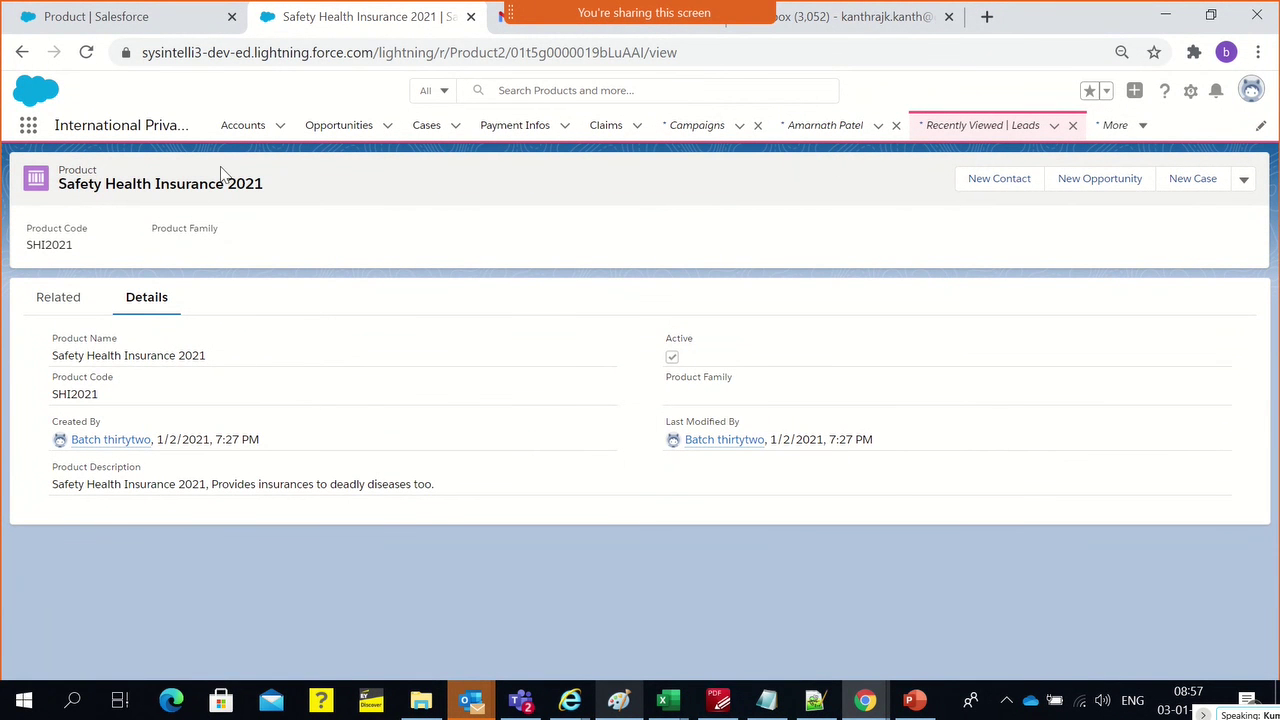
left_click(822, 128)
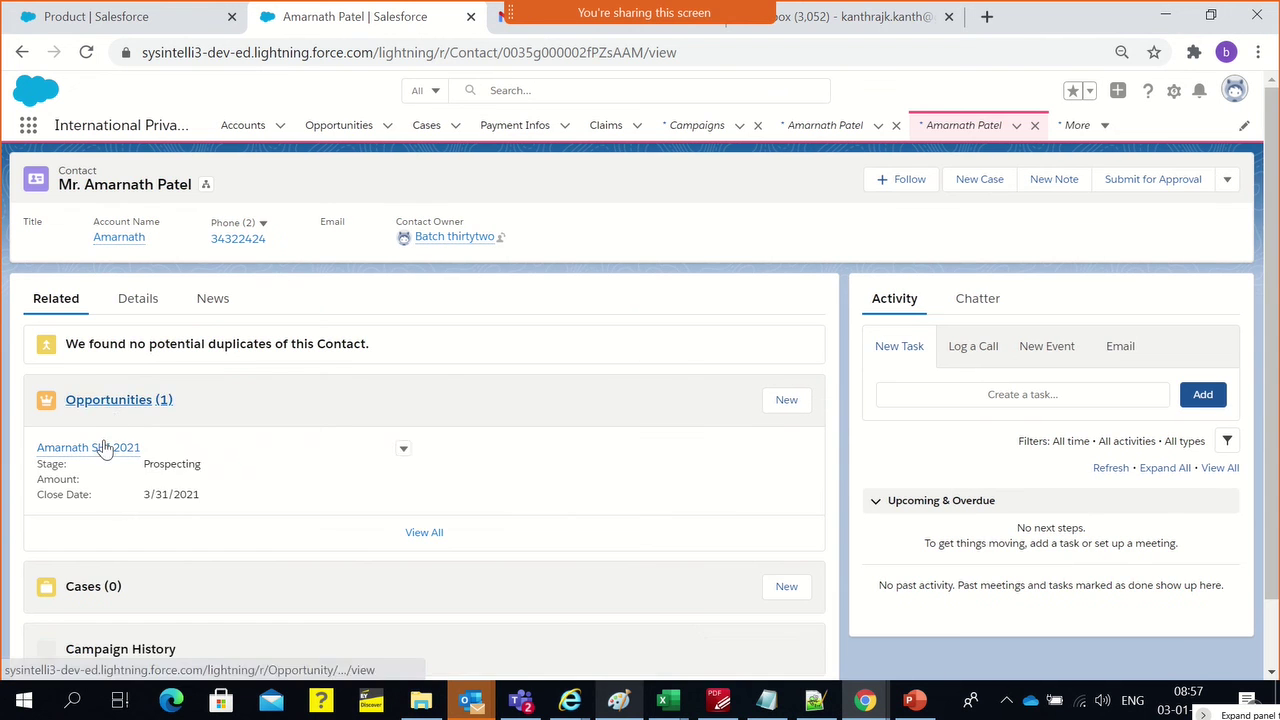
left_click(102, 450)
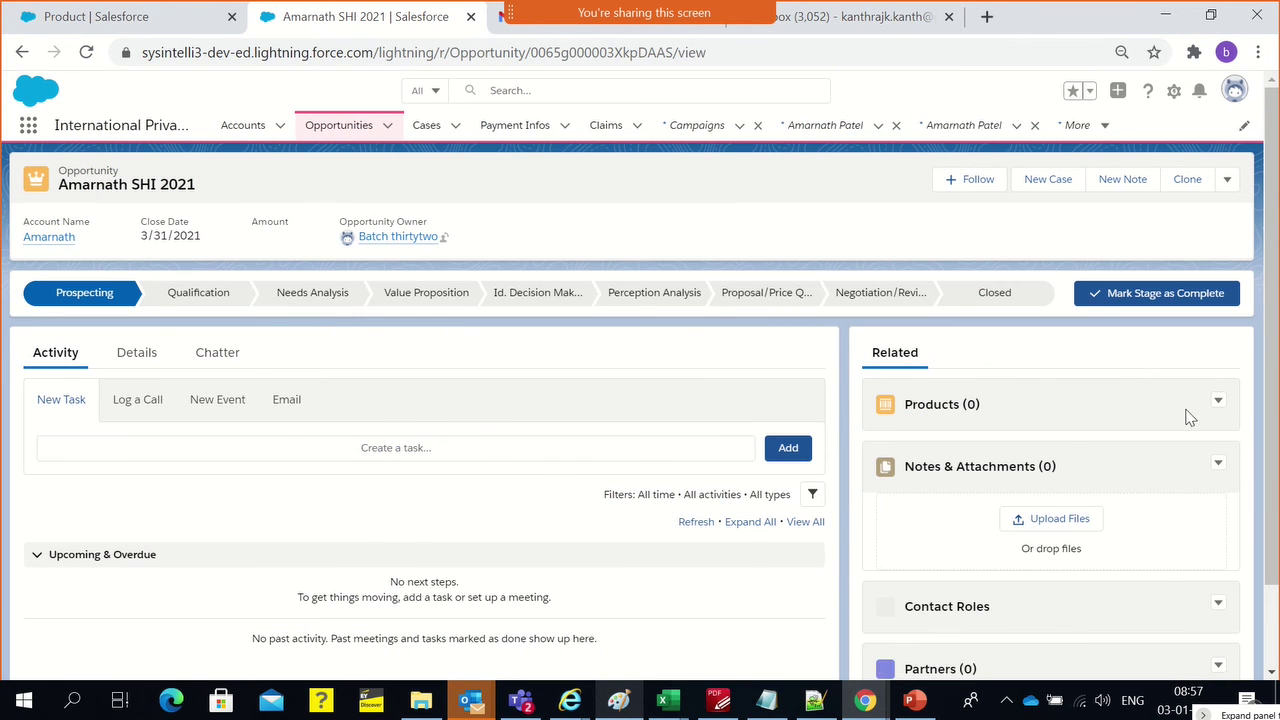
left_click(1219, 402)
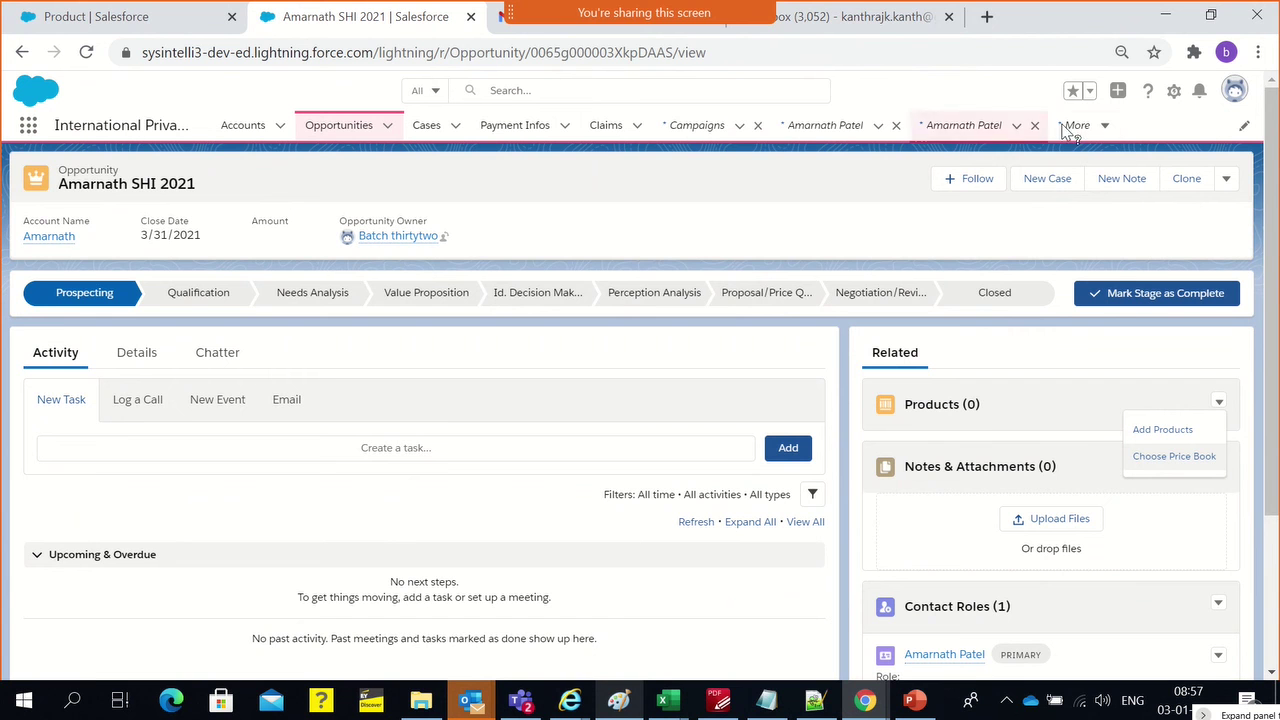
Check the other workspace and browser tabs, return to the contact record, and open the App Launcher
left_click(1104, 131)
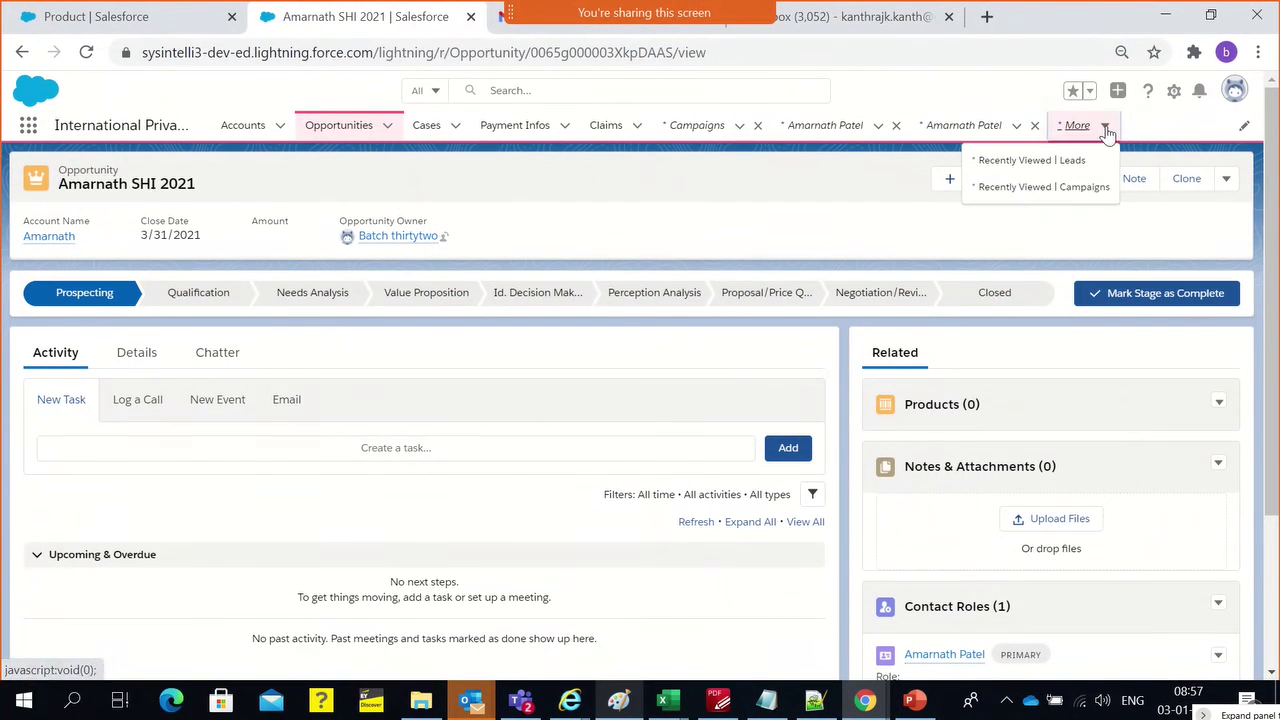
left_click(966, 124)
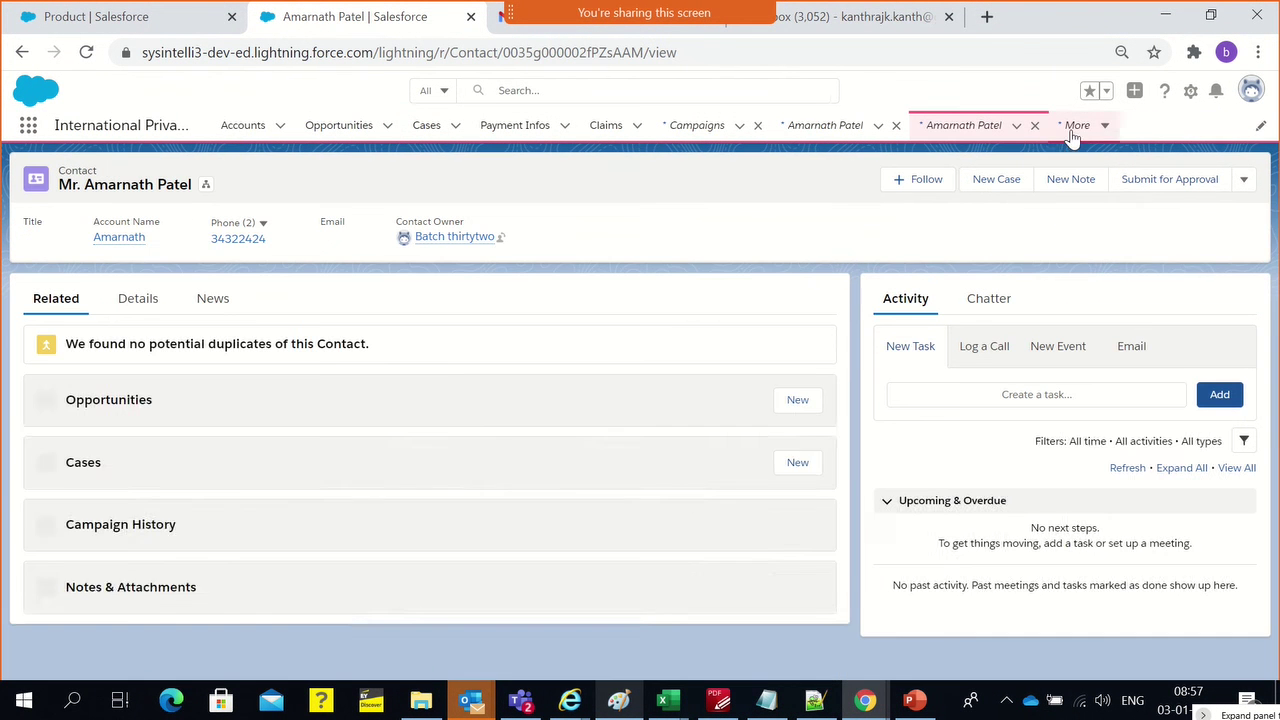
left_click(1097, 131)
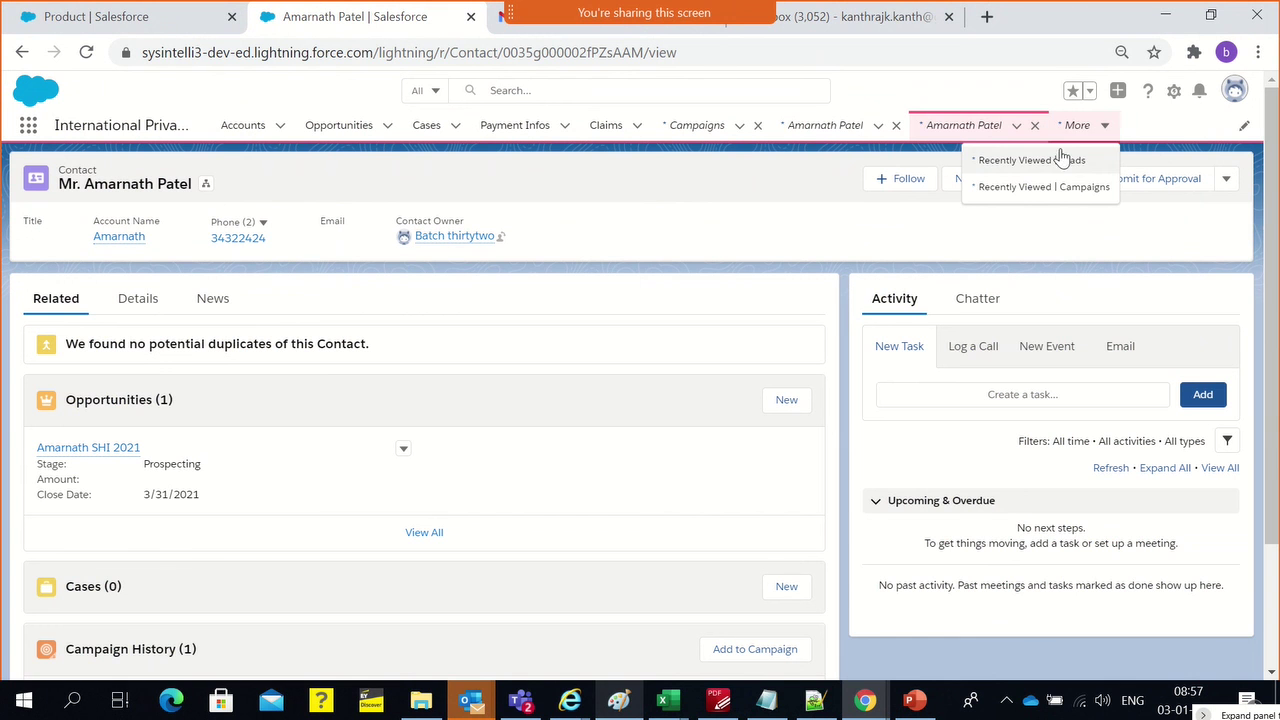
left_click(617, 250)
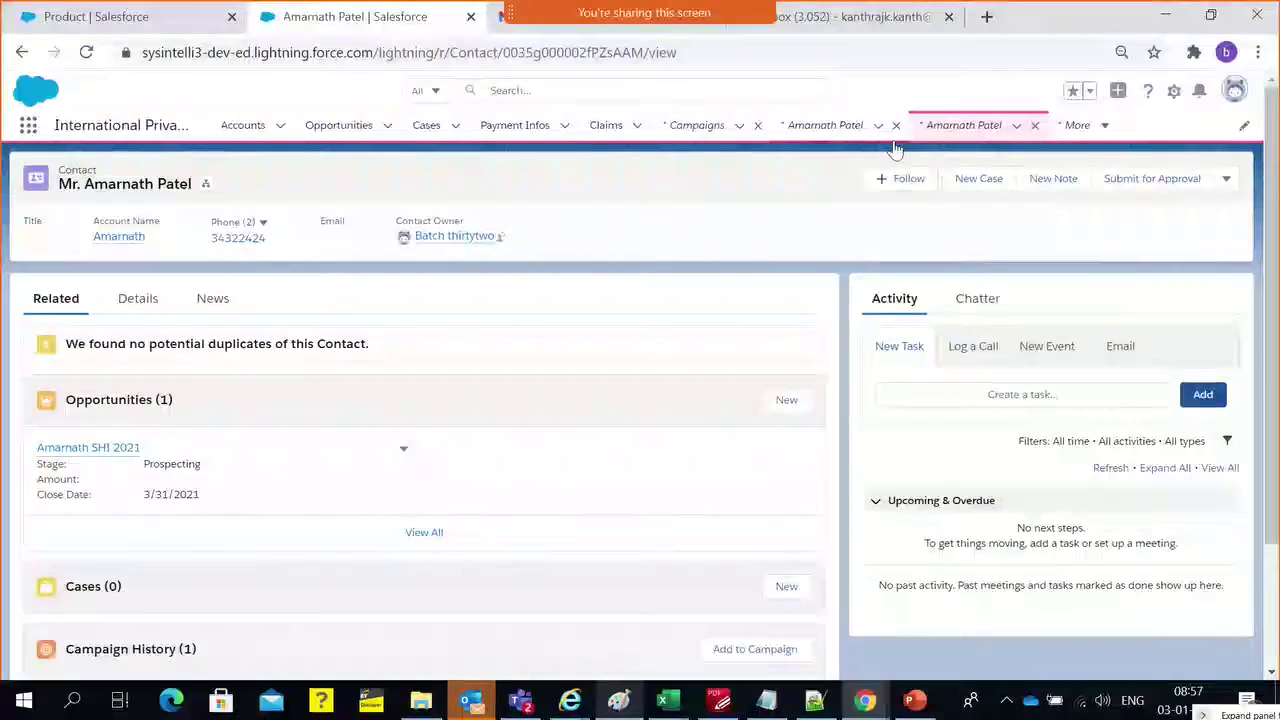
left_click(127, 23)
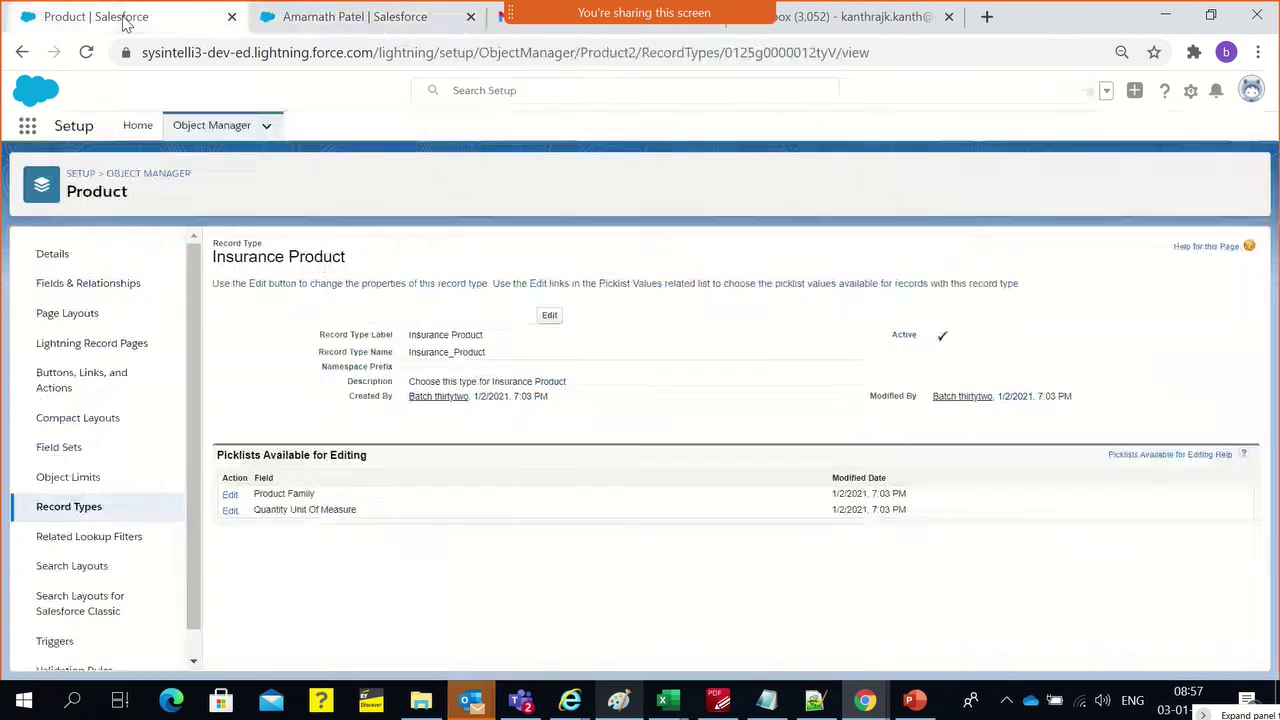
left_click(297, 17)
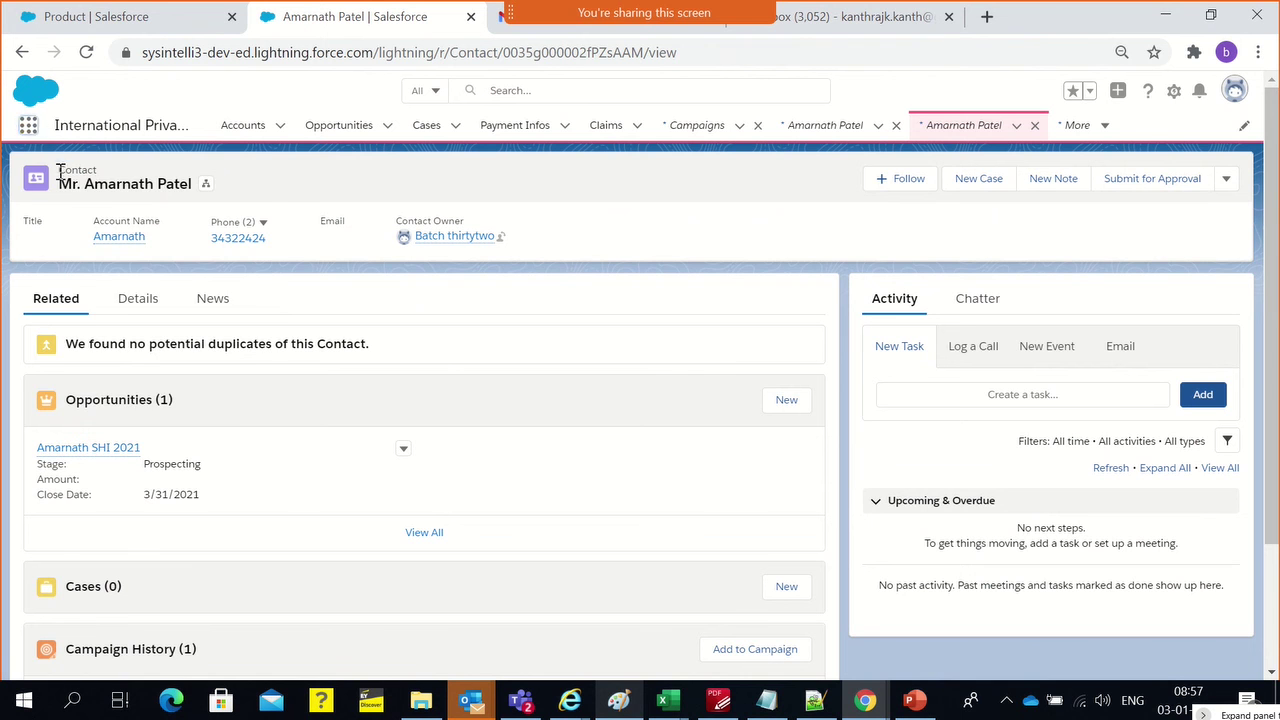
left_click(30, 125)
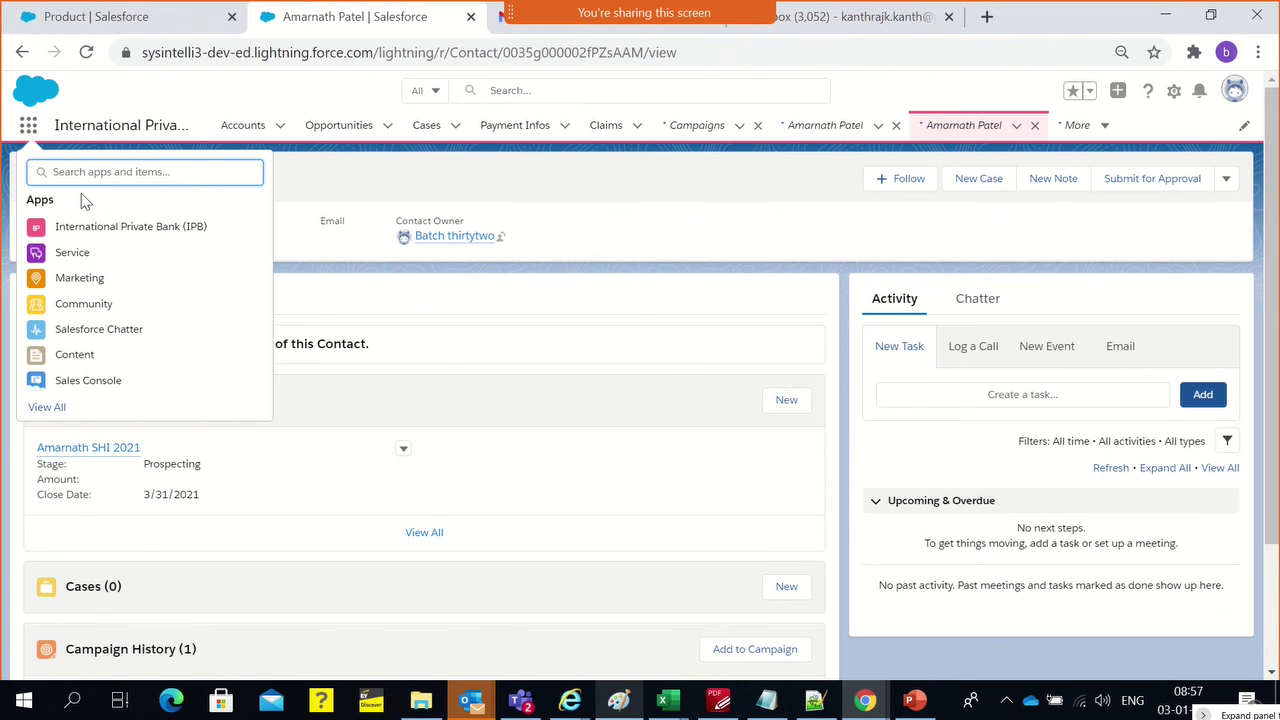
Search the App Launcher for 'produc', go to Products, and open Safety Health Insurance 2021
type("produc")
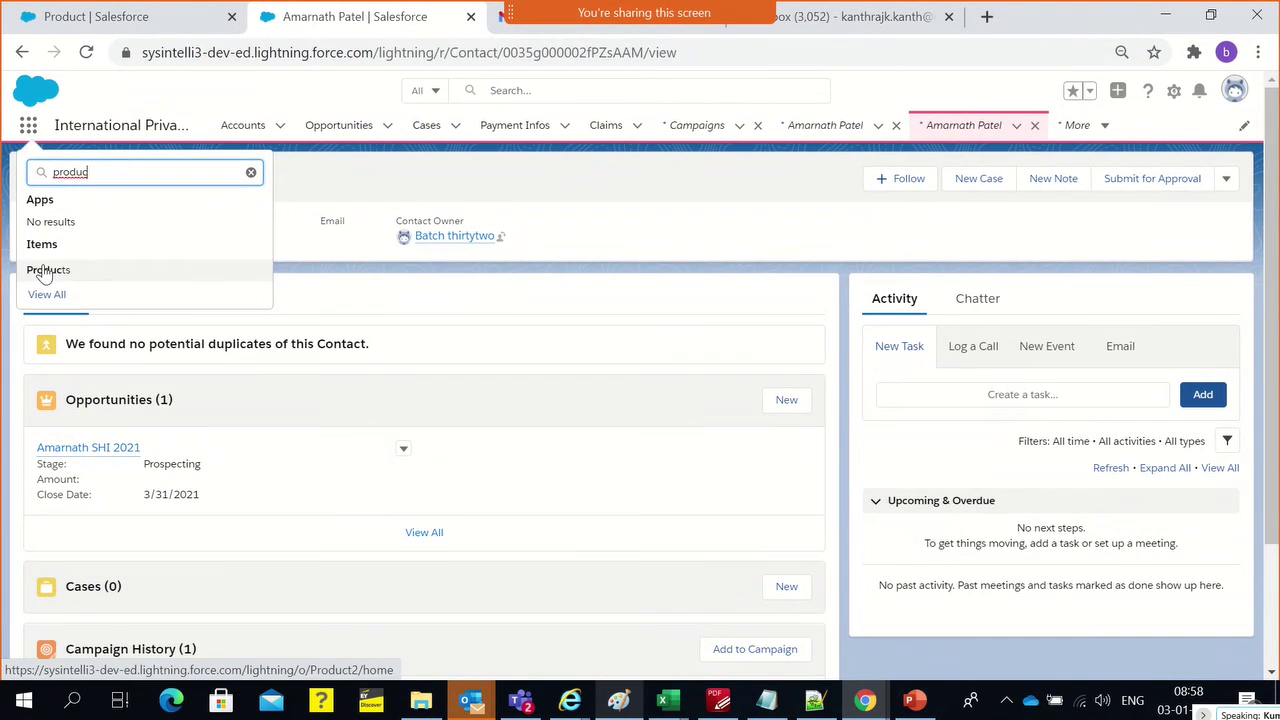
left_click(46, 270)
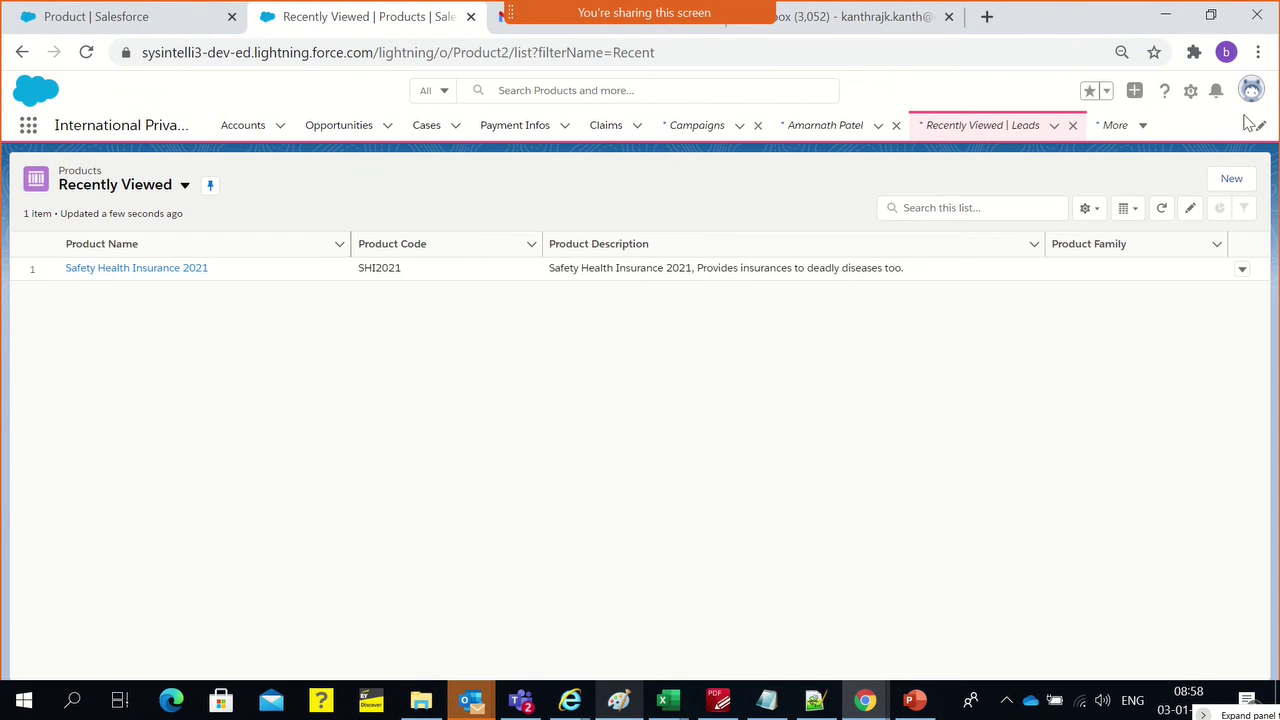
left_click(166, 270)
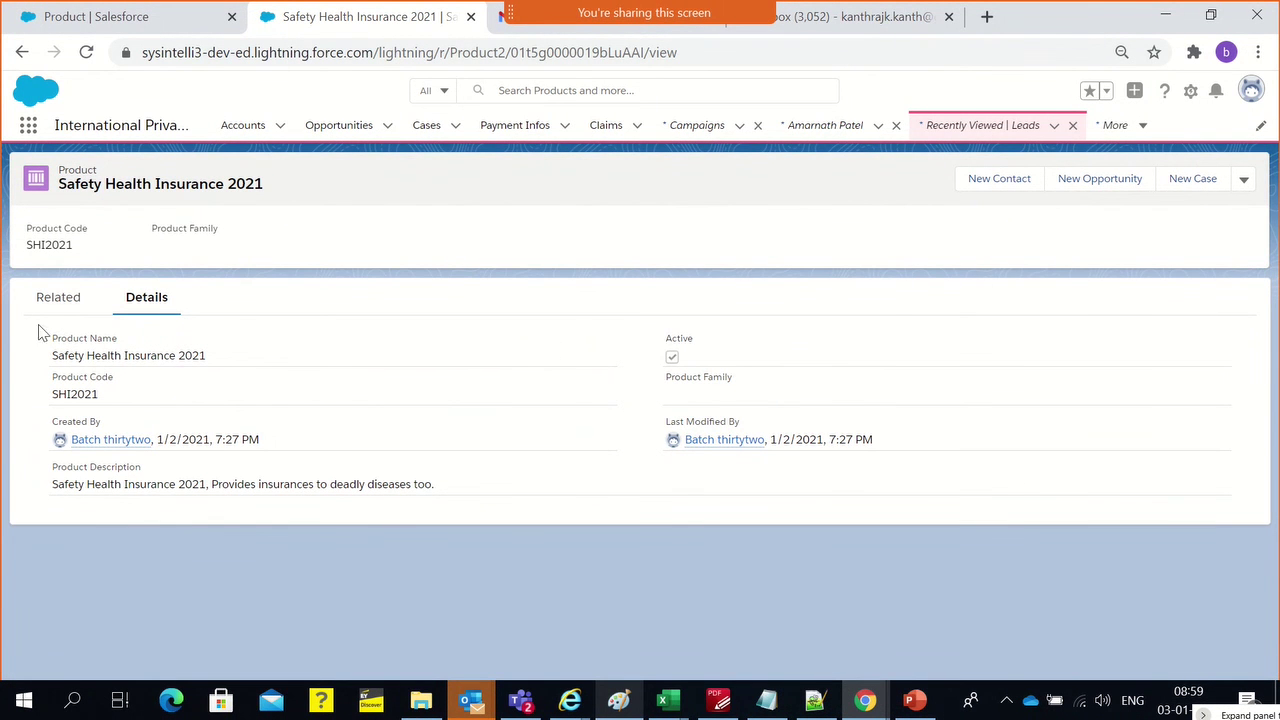
Start a standard price entry from the product's Related tab, closing and reopening the form once
left_click(60, 308)
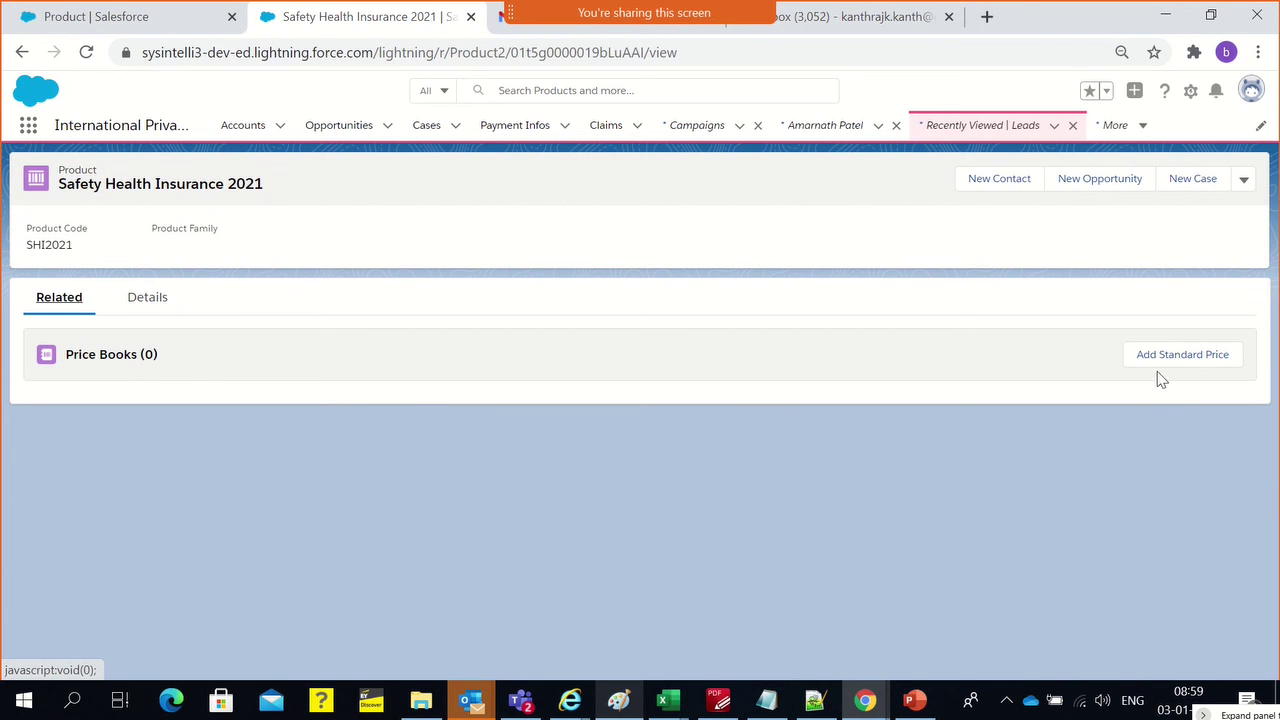
left_click(1156, 368)
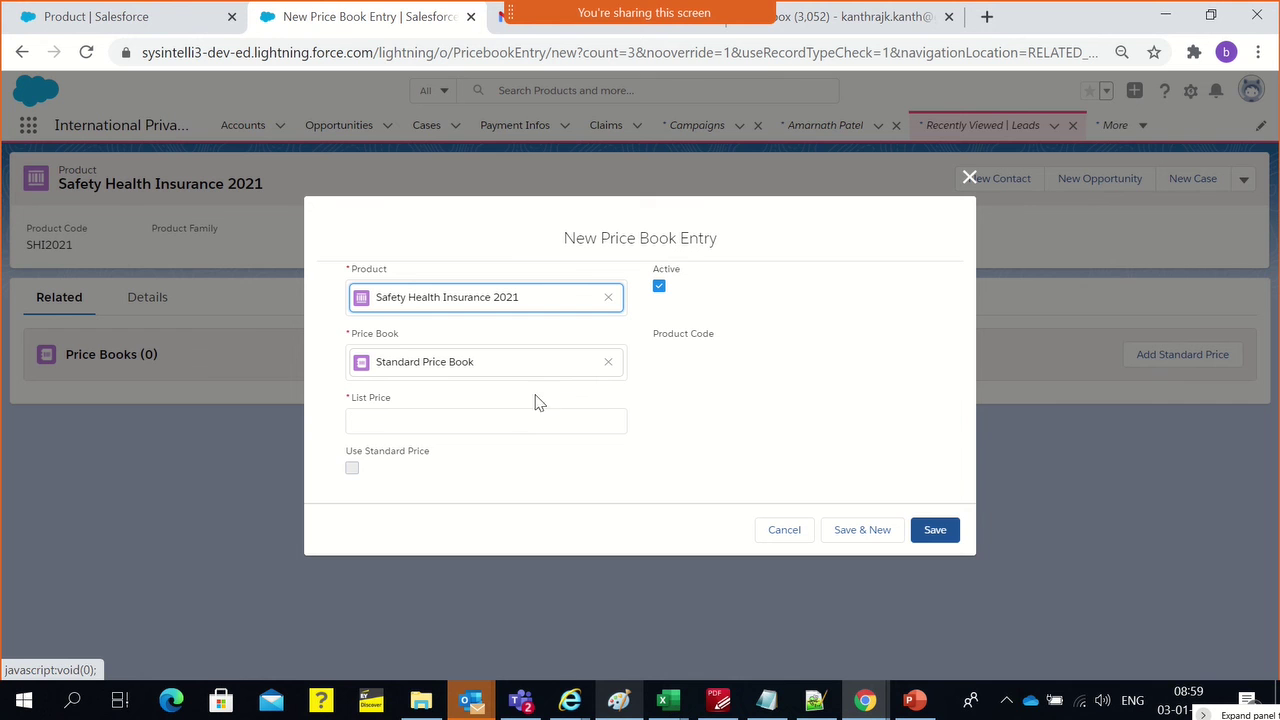
left_click(684, 420)
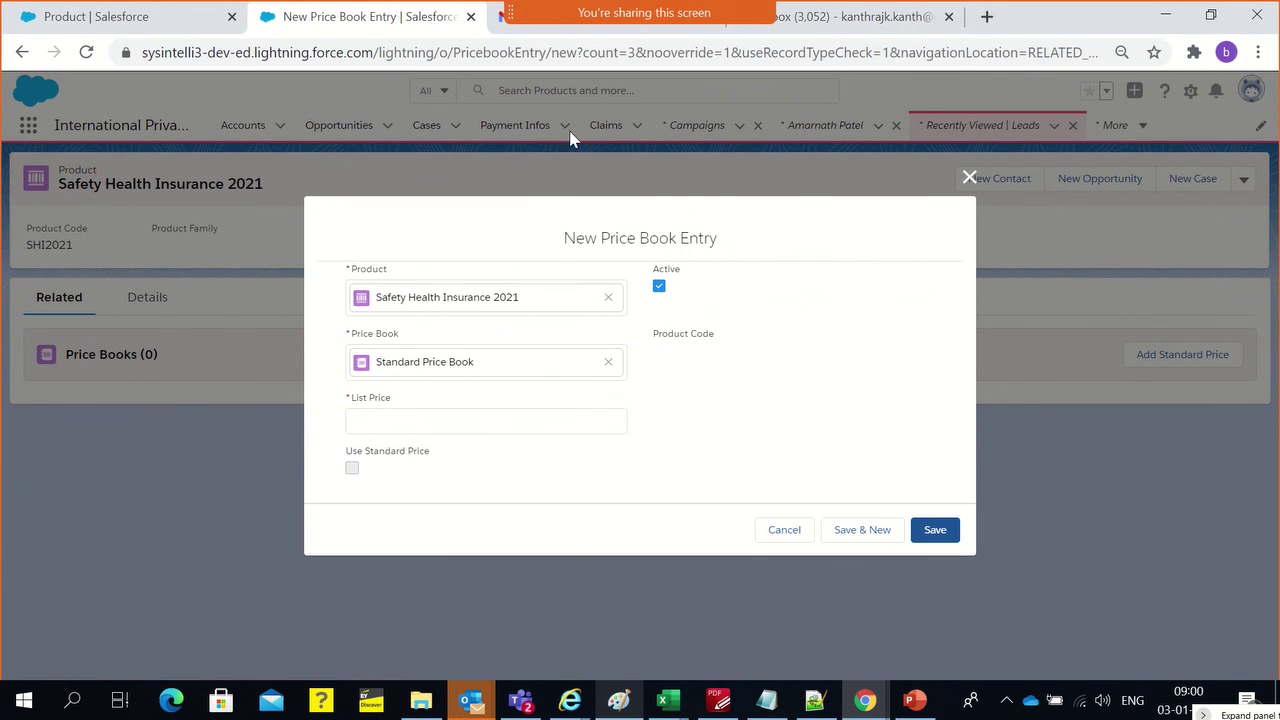
left_click(969, 177)
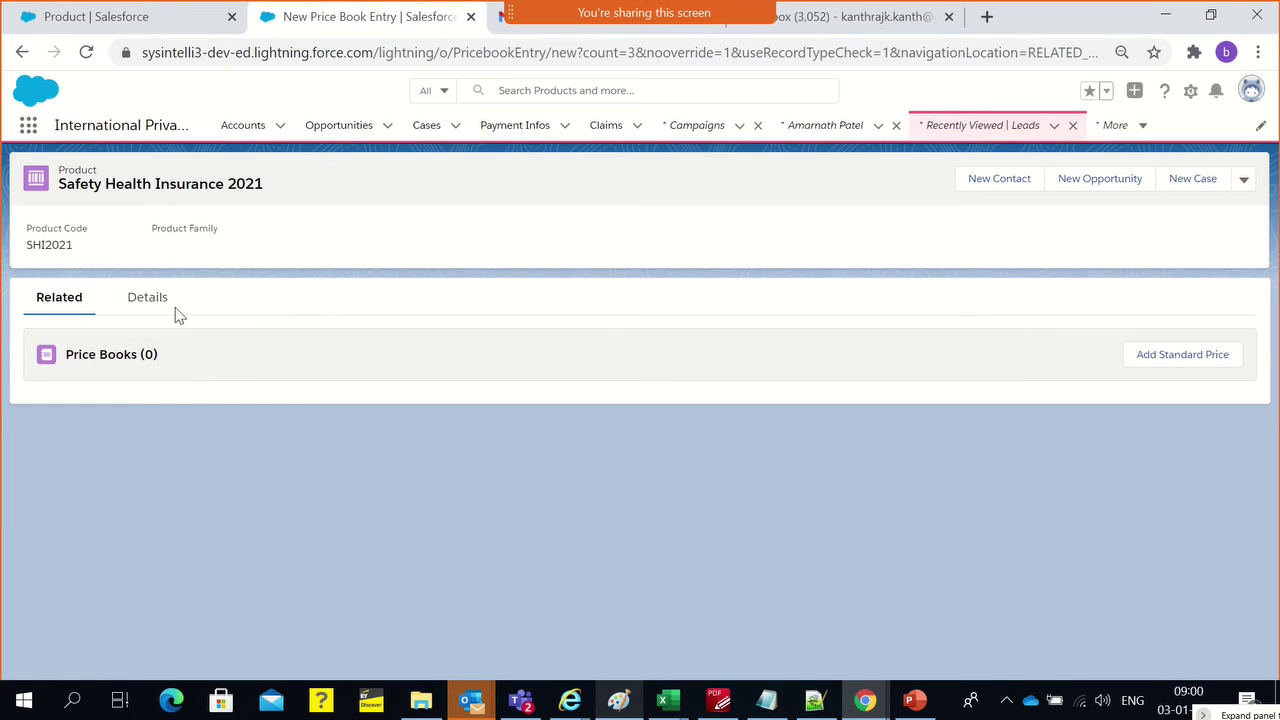
left_click(170, 300)
left_click(76, 304)
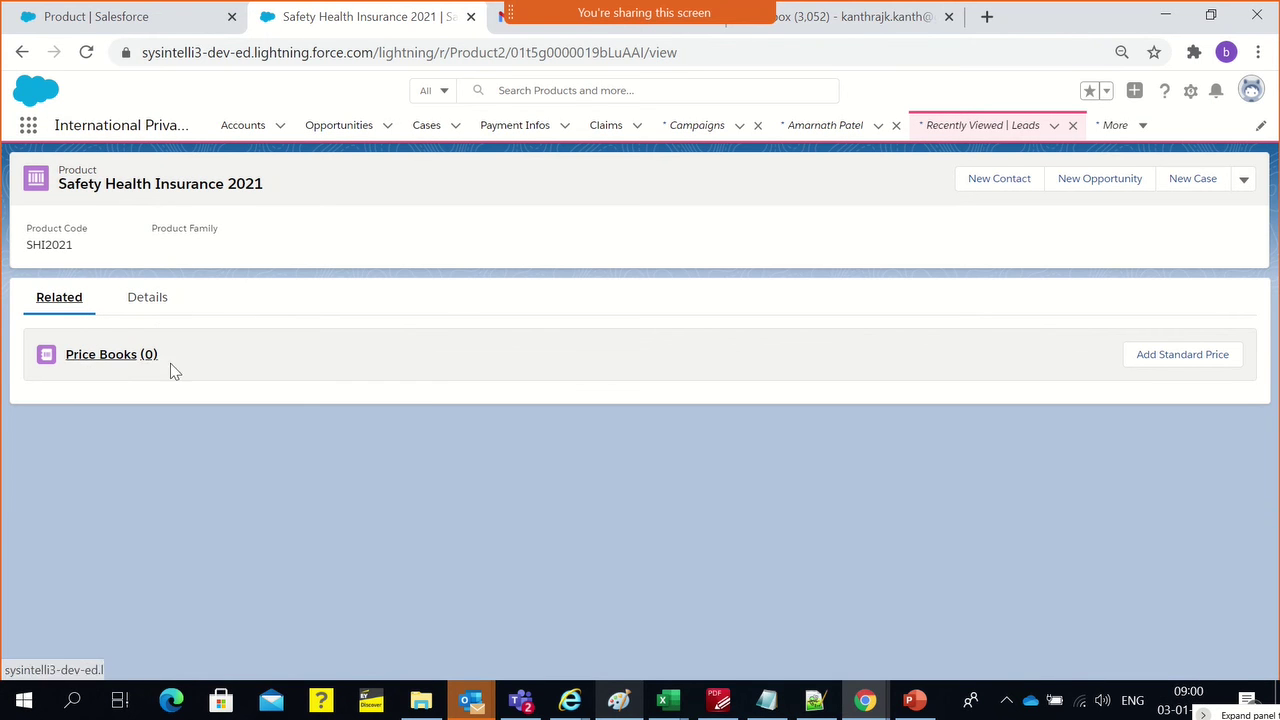
left_click(1158, 364)
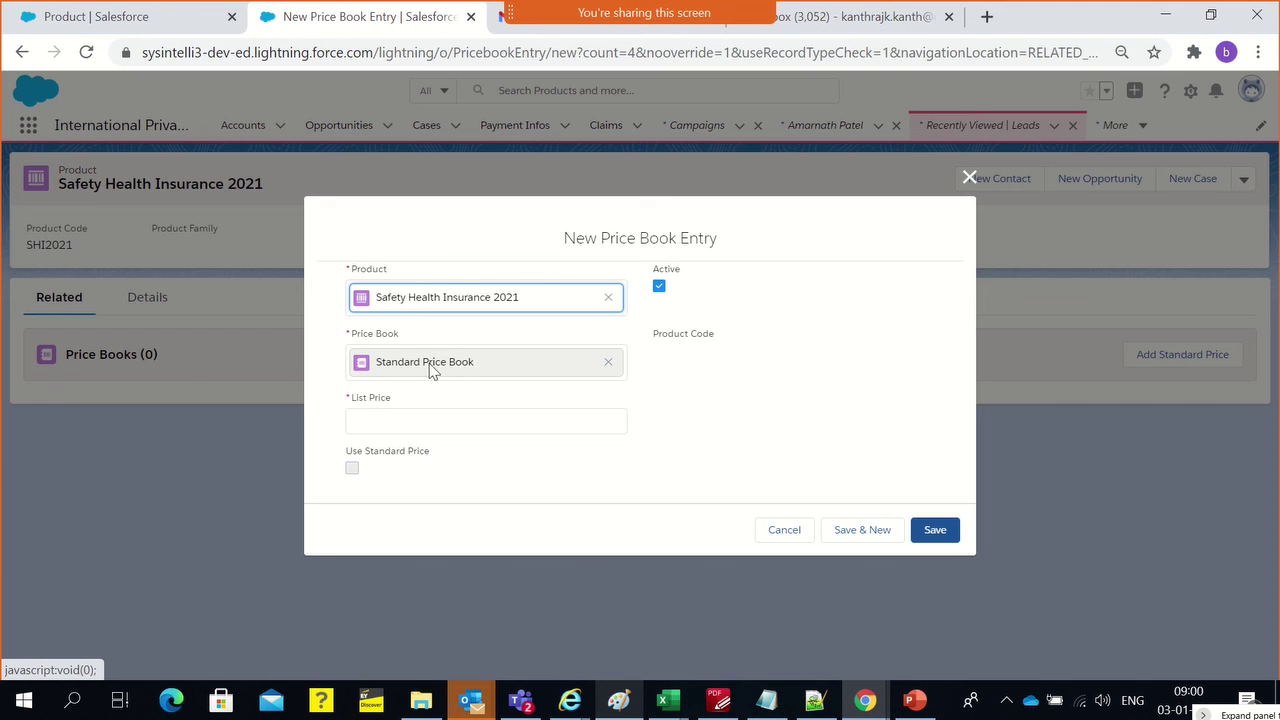
Clear the Standard Price Book choice and name a new price book 'IPB New Year Sale 2021'
left_click(608, 362)
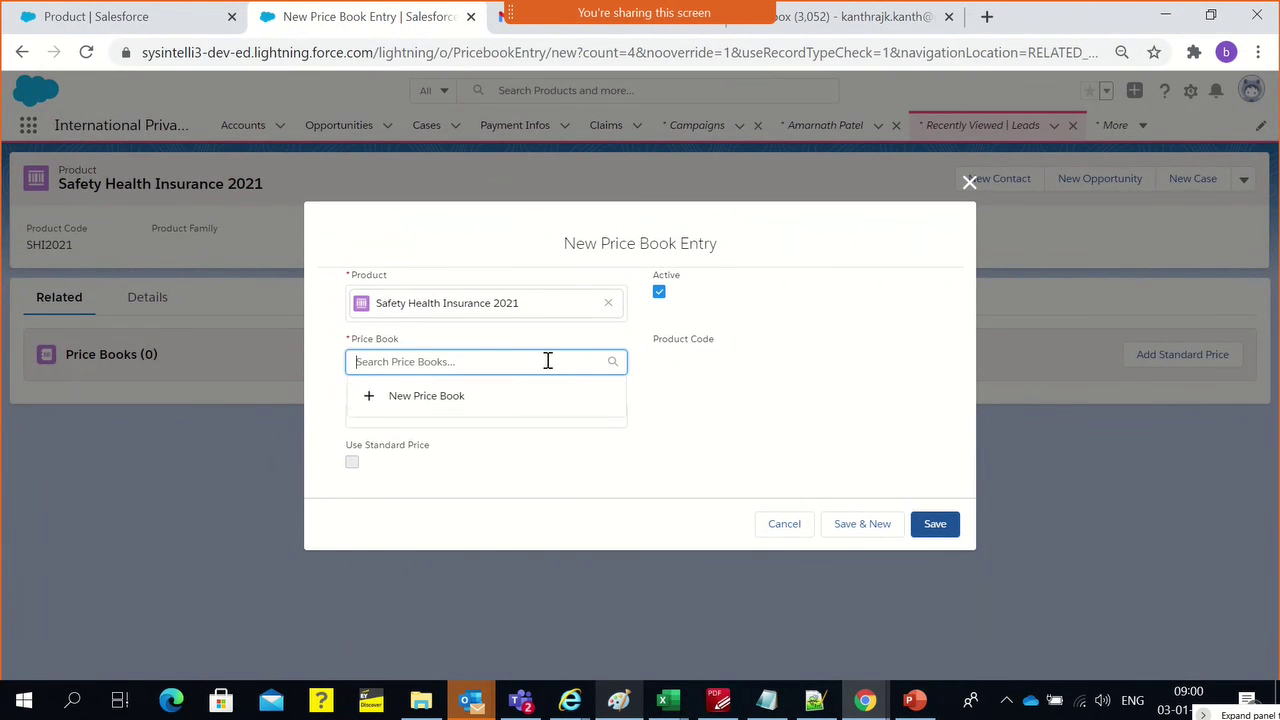
left_click(415, 395)
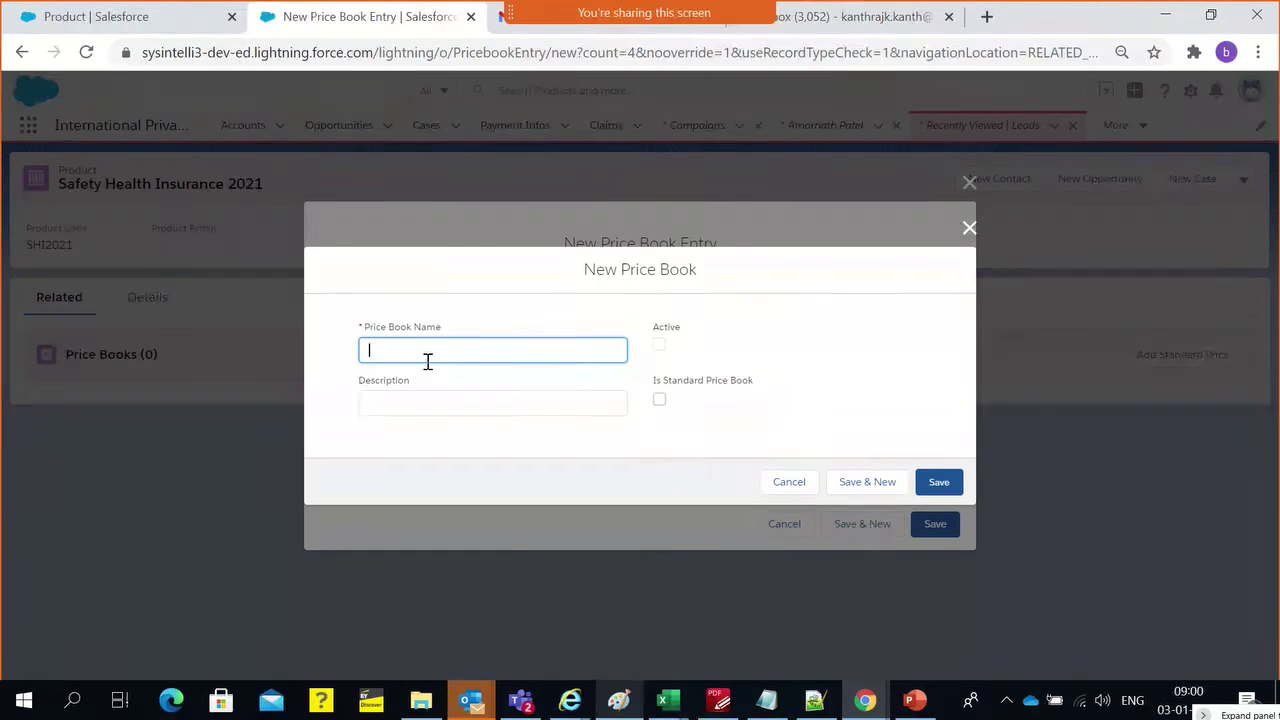
type("IPB")
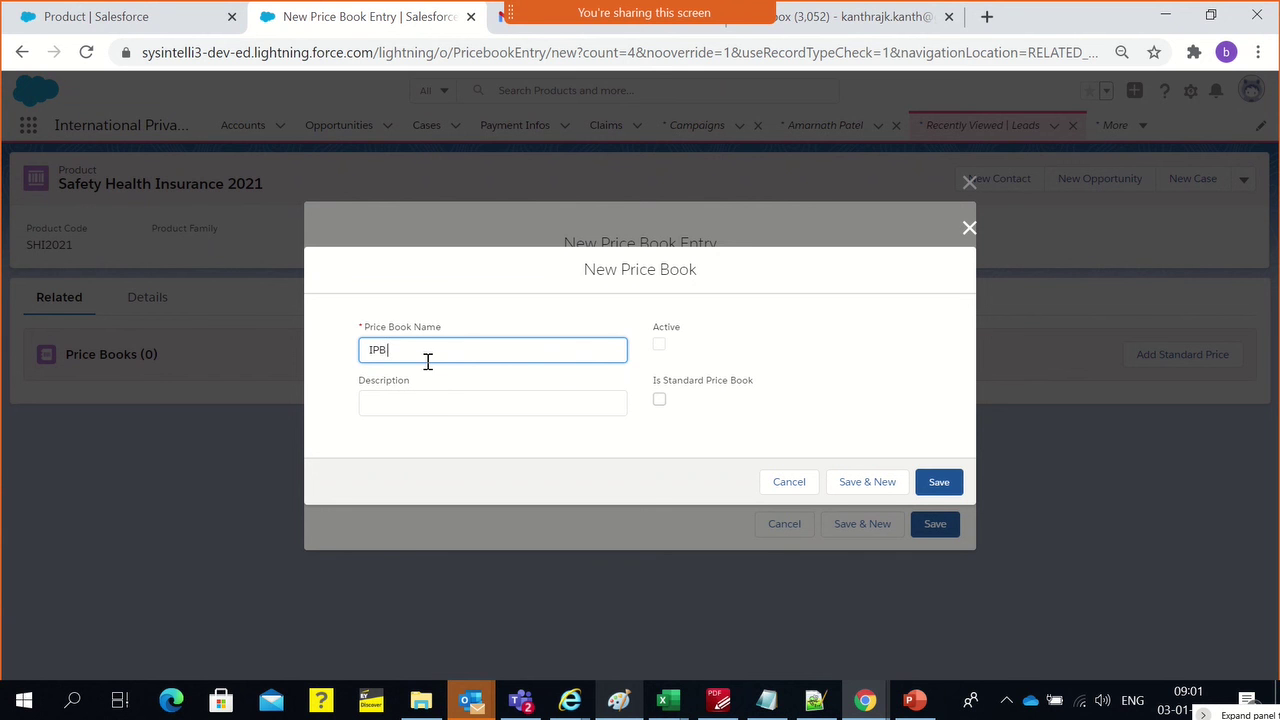
type(" Christmas Sale 2021")
double_click(424, 350)
type("New  Year")
left_click(414, 388)
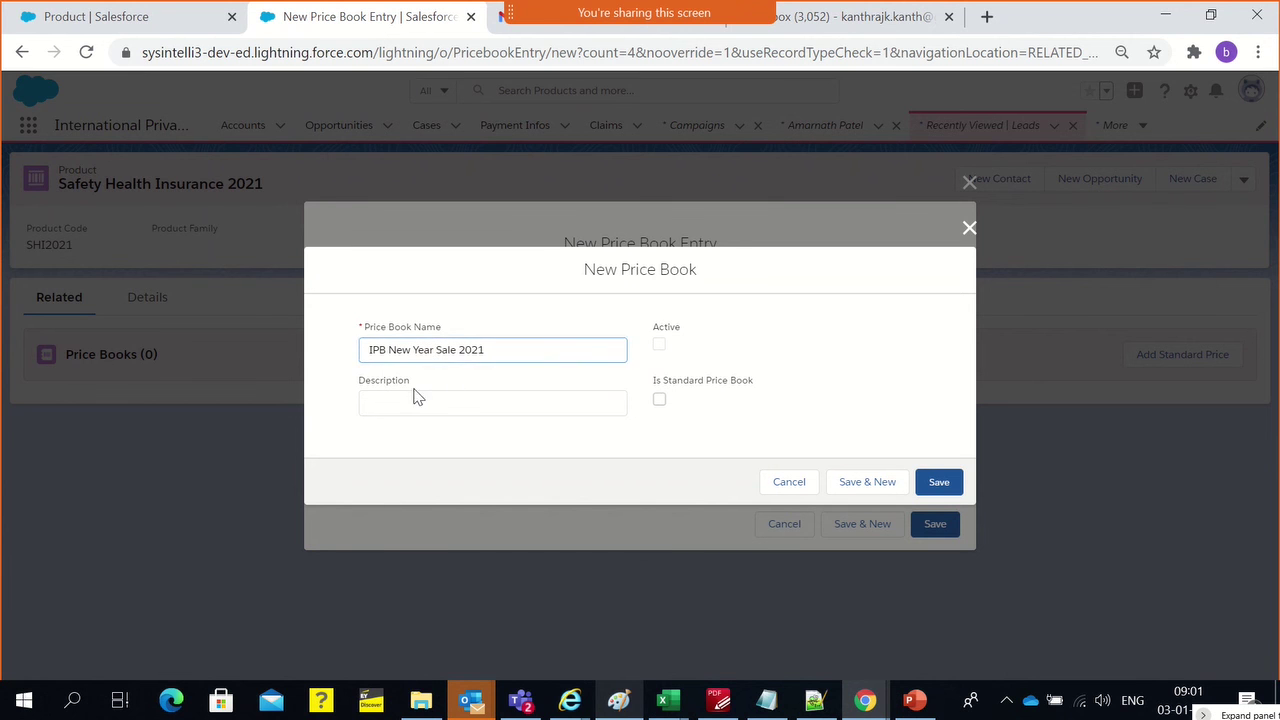
left_click_drag(371, 349, 500, 347)
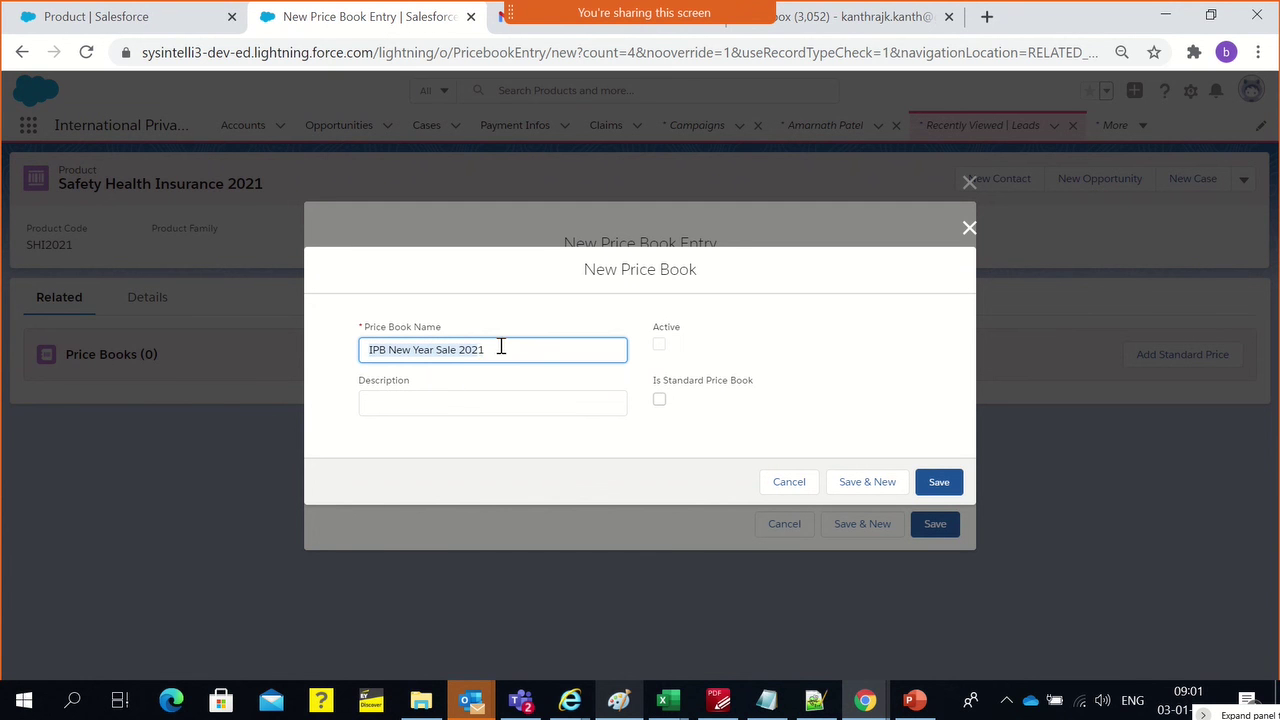
Describe it as 'All the products under this PB offers applied', mark it Active, and save
left_click(455, 403)
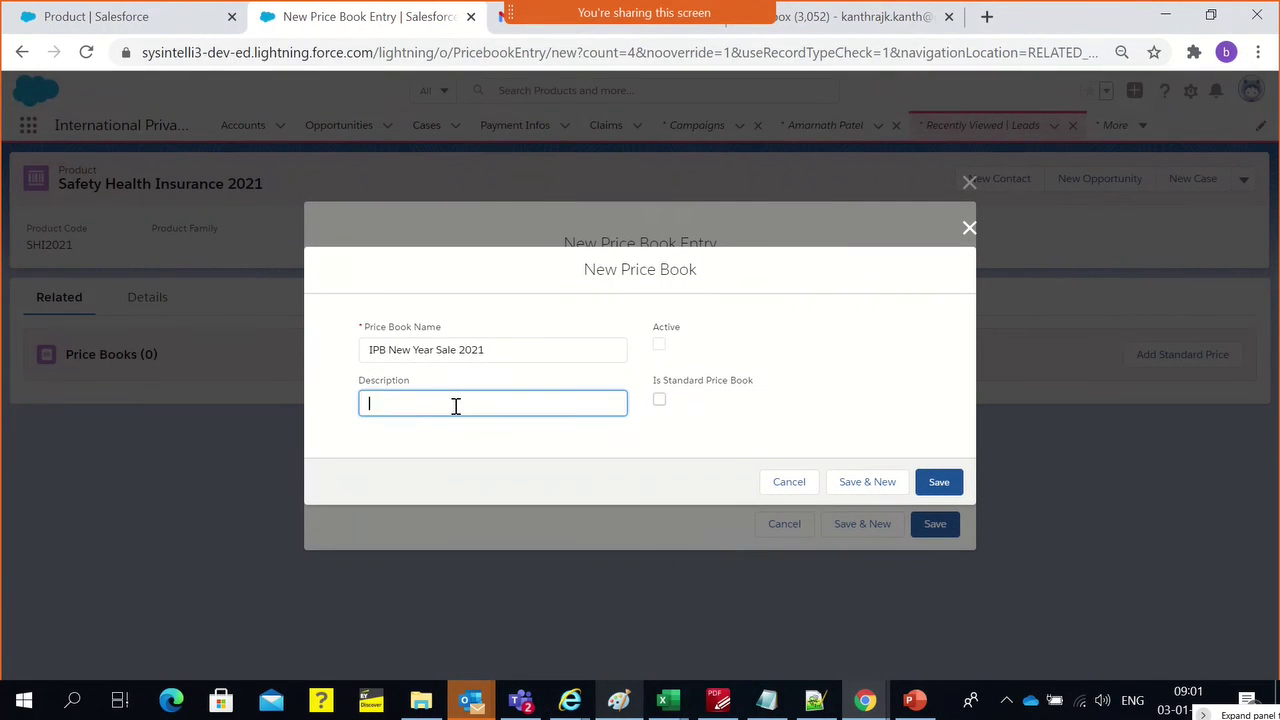
type("All the products under this PB offers a")
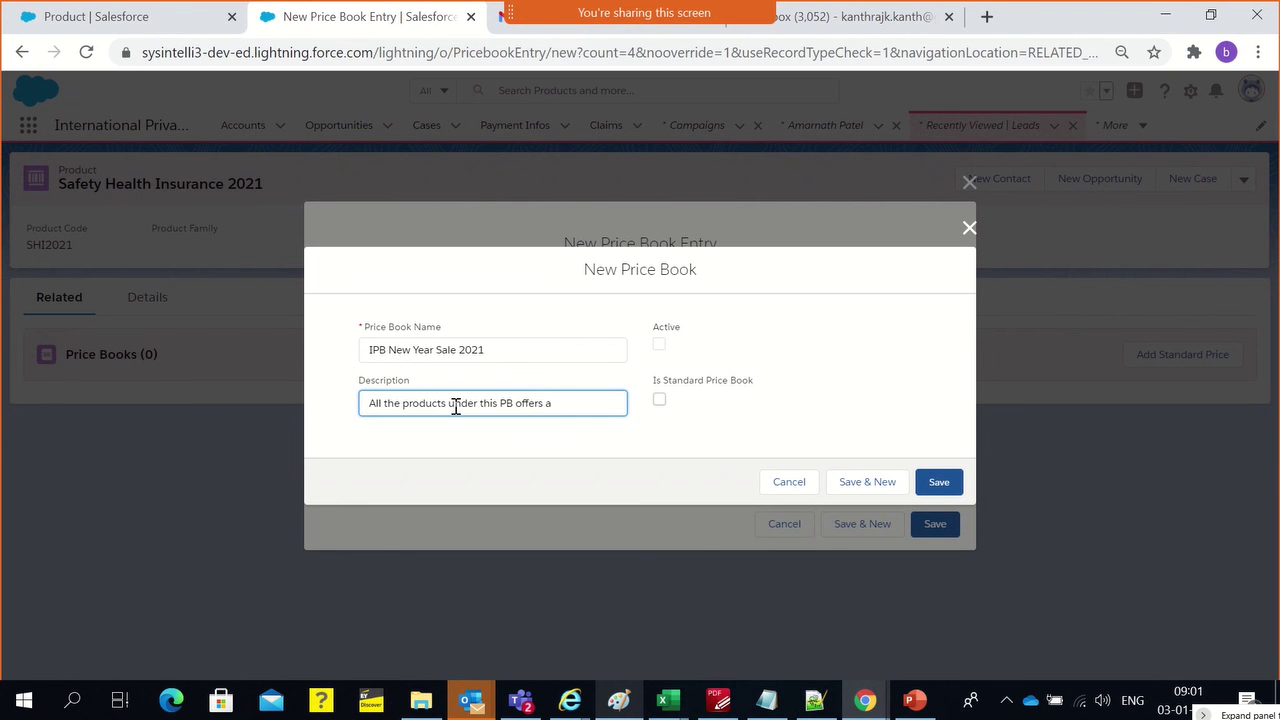
type("pplied")
left_click(659, 345)
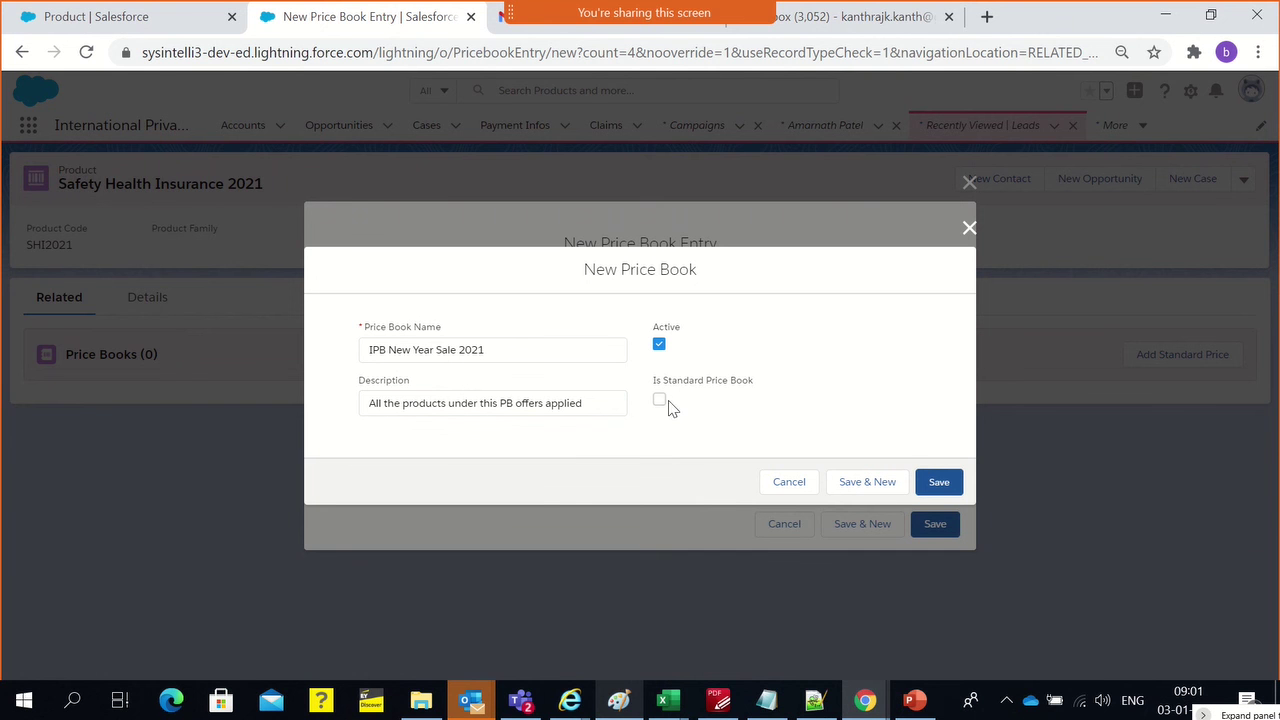
left_click(955, 483)
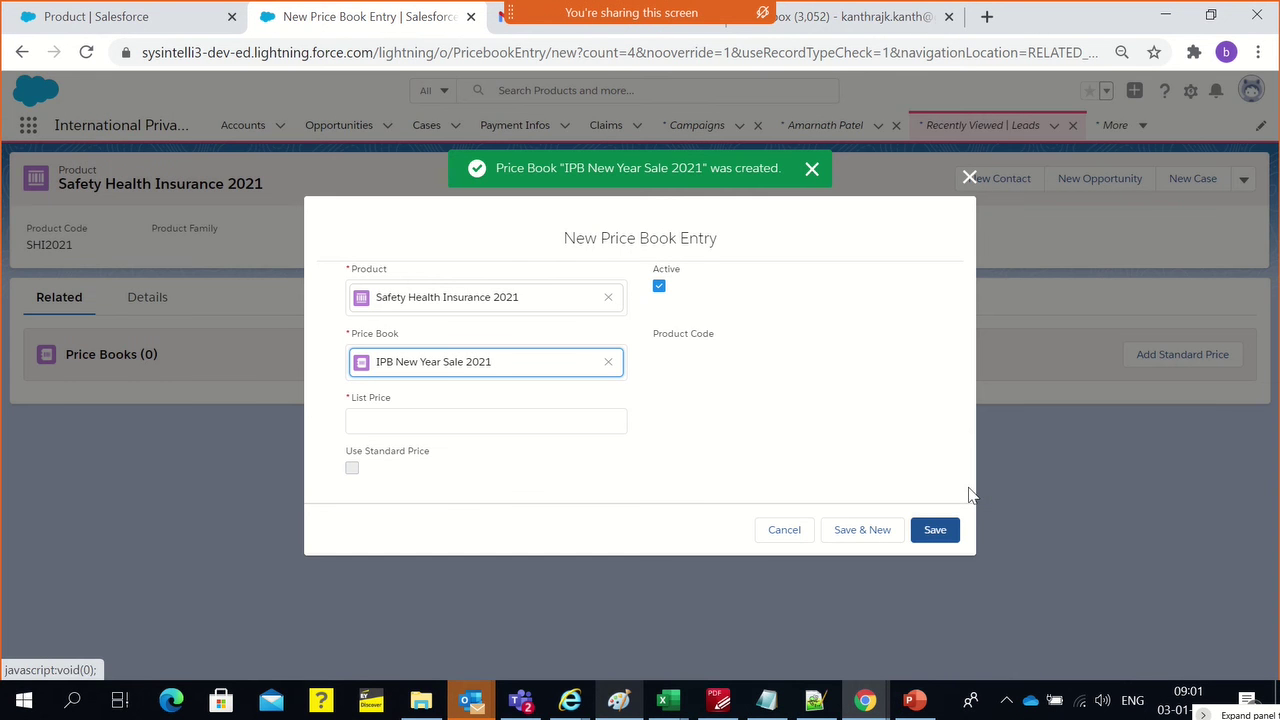
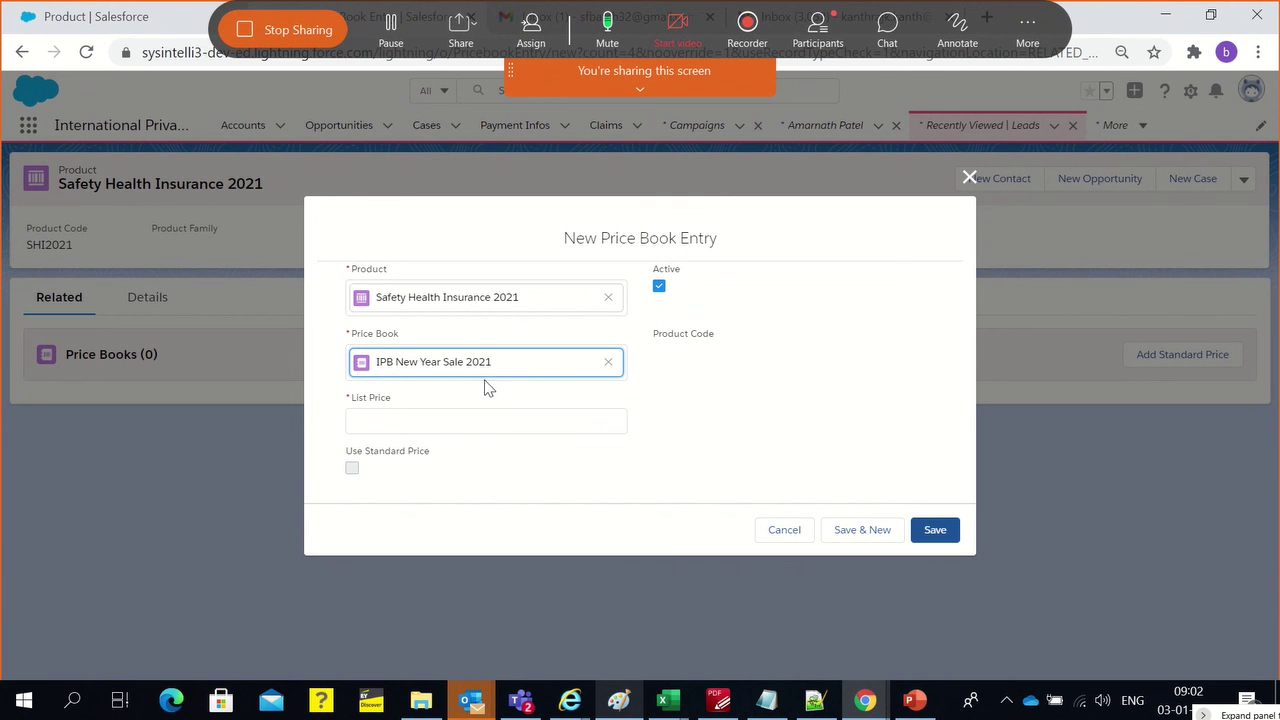
Enter a 5000 list price for IPB New Year Sale 2021 and try saving; it fails without a standard price
left_click(706, 388)
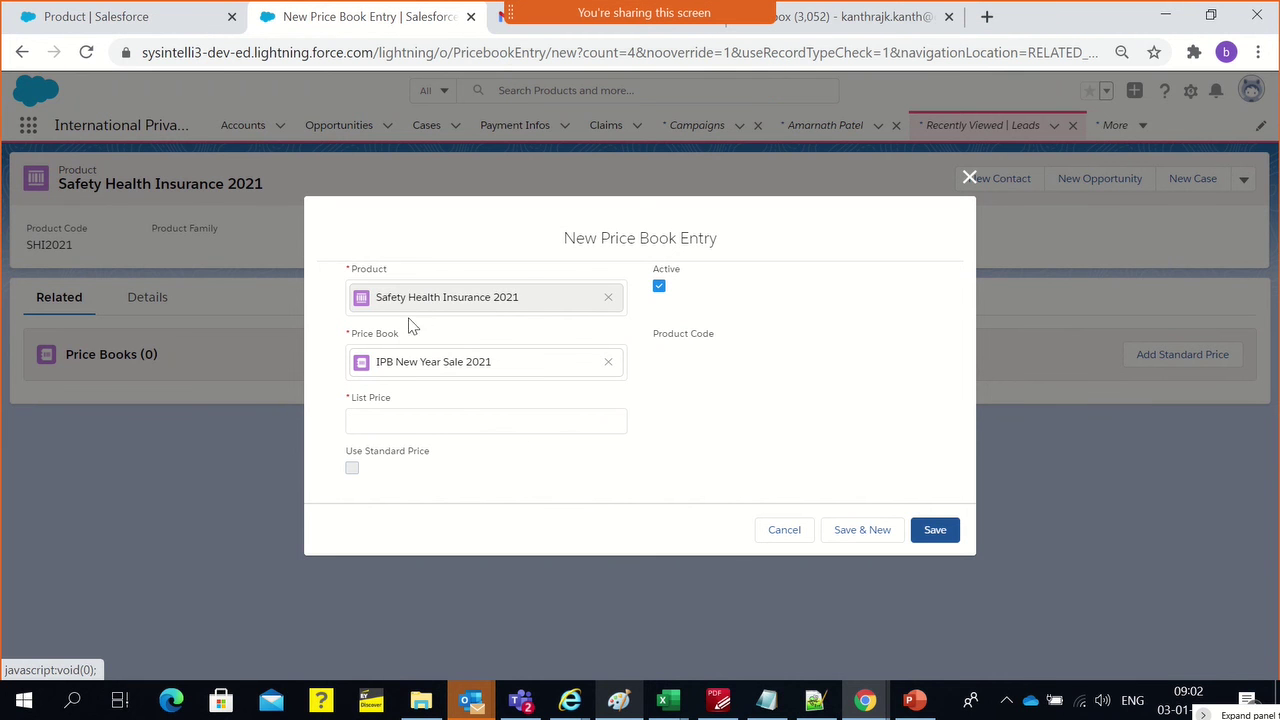
left_click(441, 420)
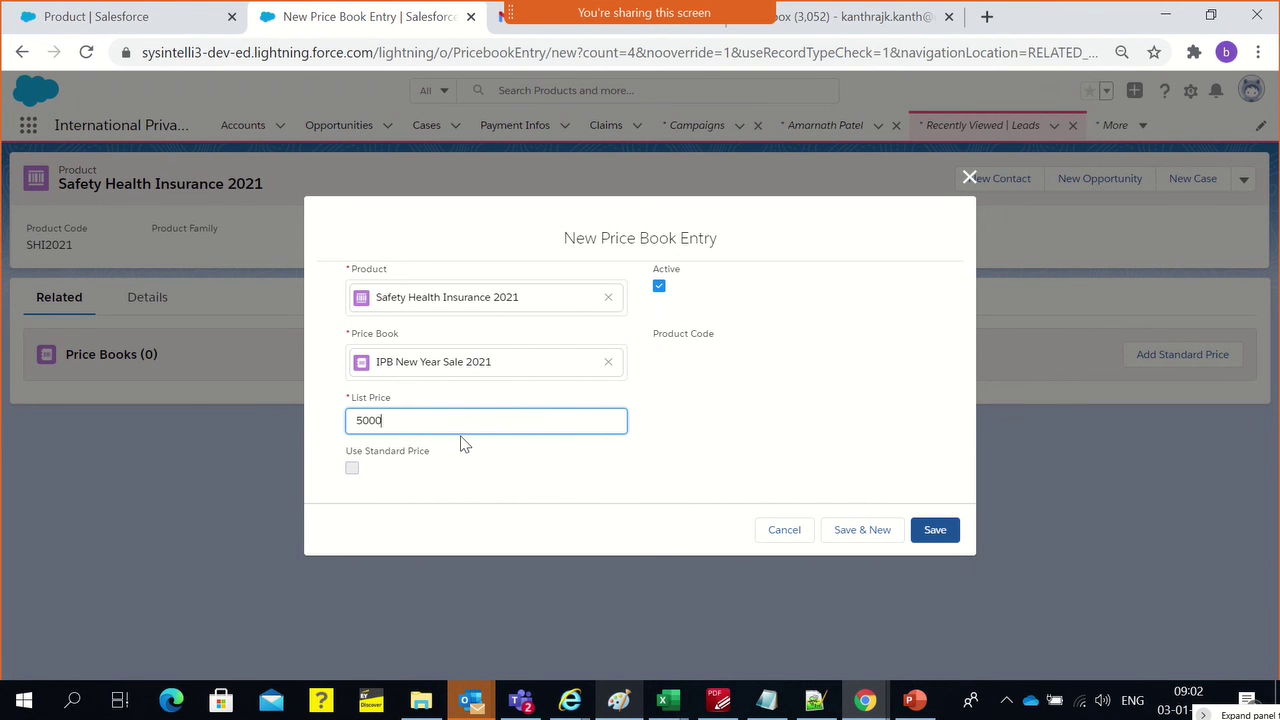
left_click(647, 445)
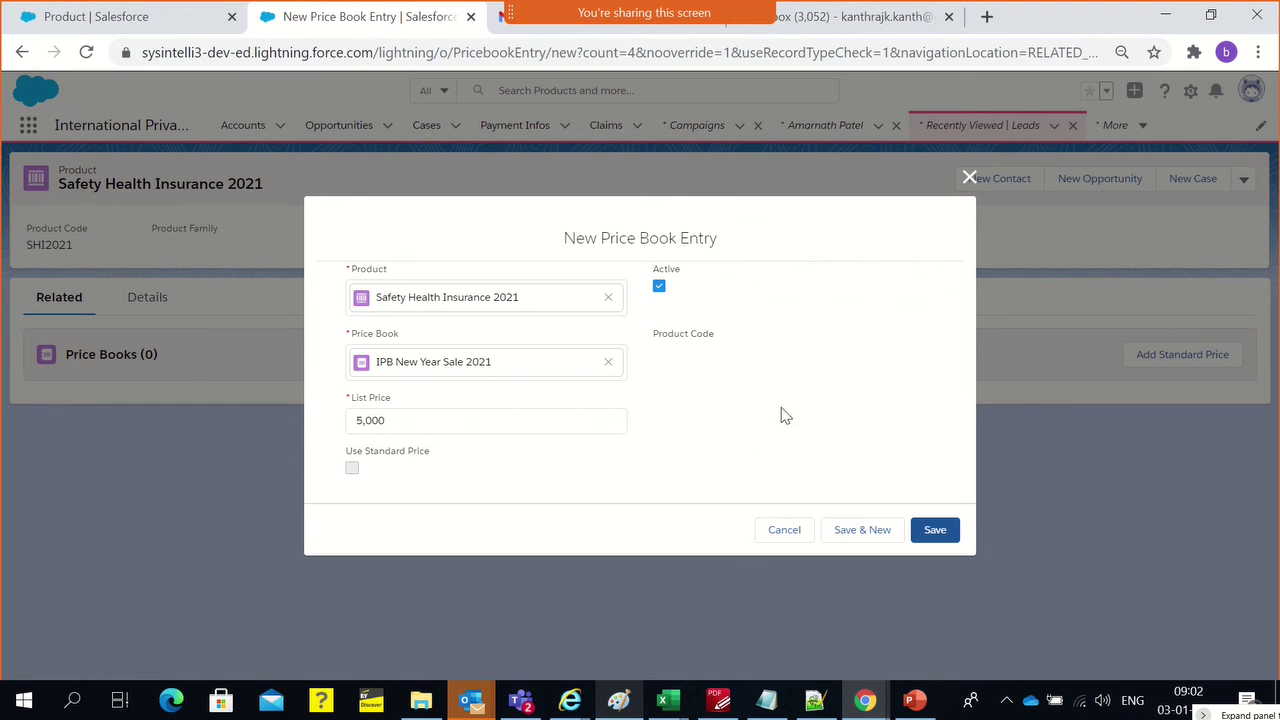
left_click(948, 532)
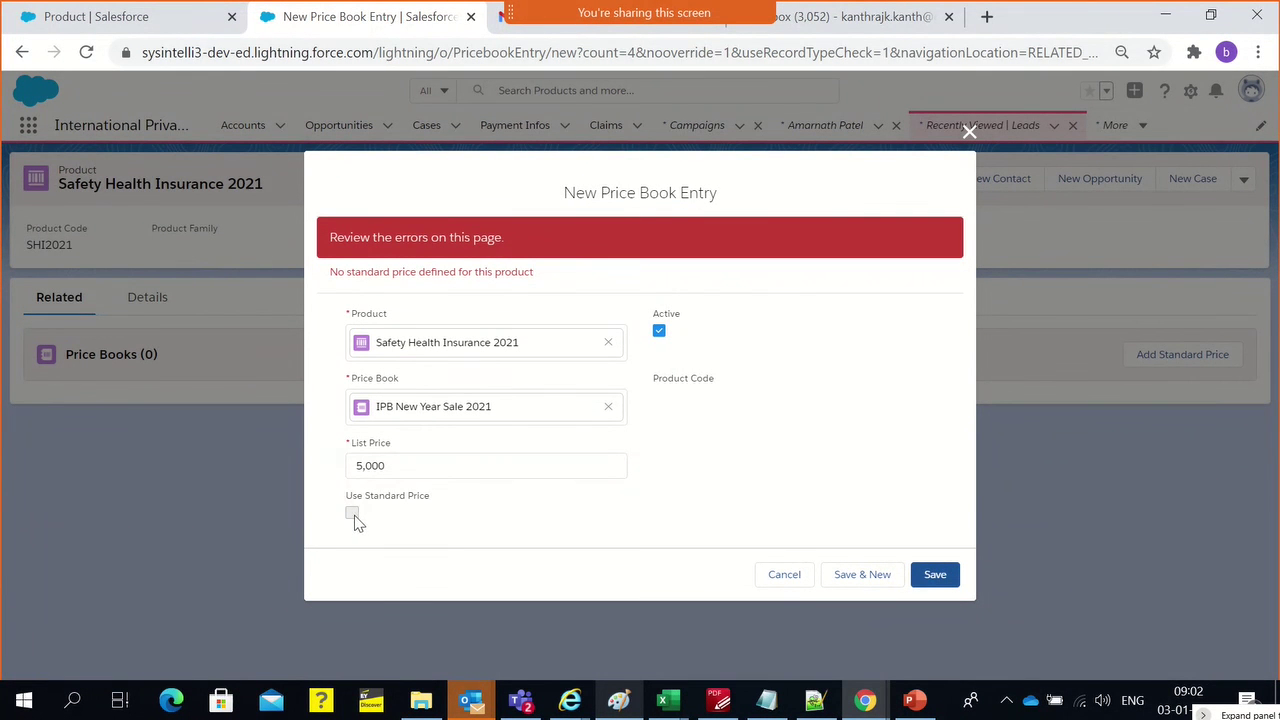
left_click(392, 462)
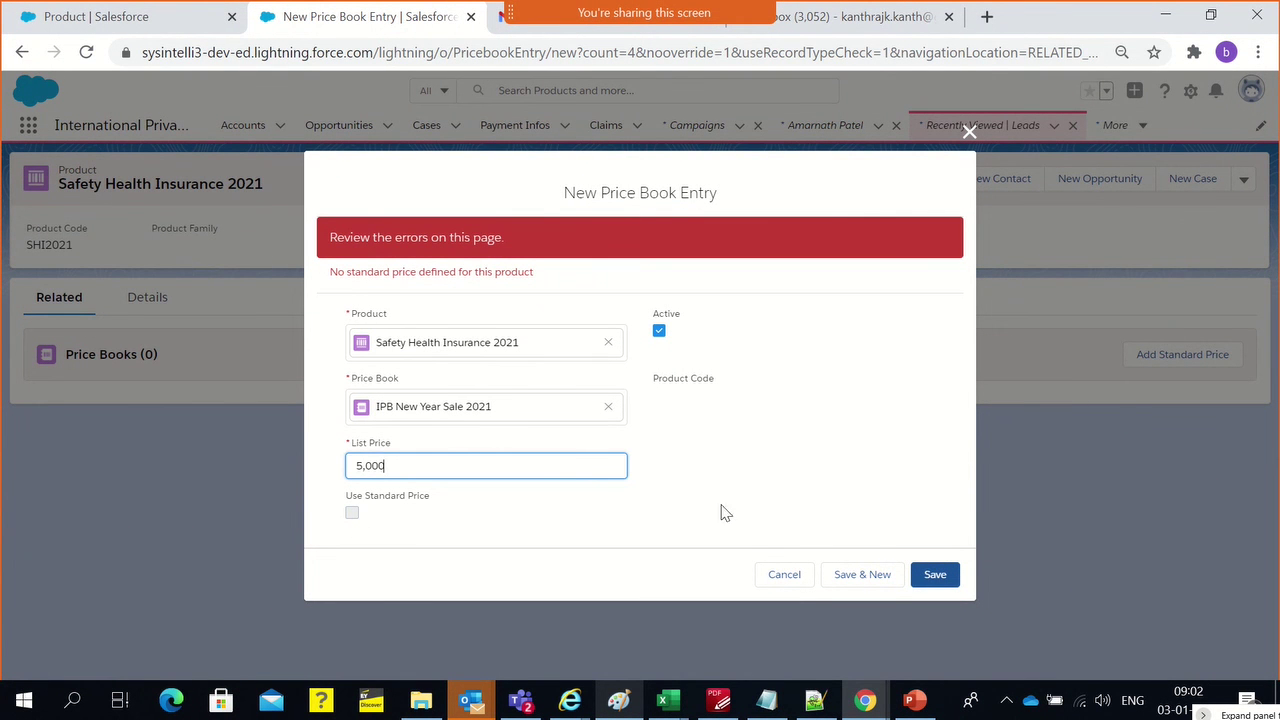
left_click(922, 580)
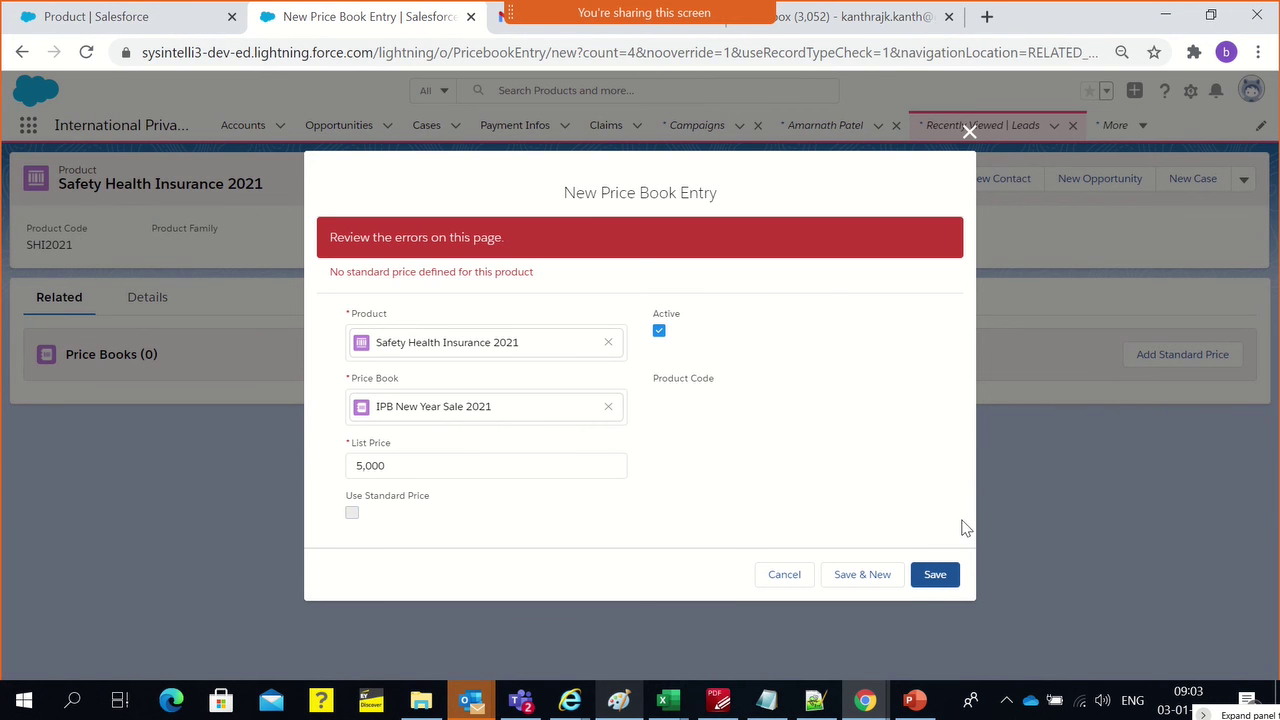
left_click(886, 580)
Cancel the failed entry and give the product a $100 standard price
left_click(785, 580)
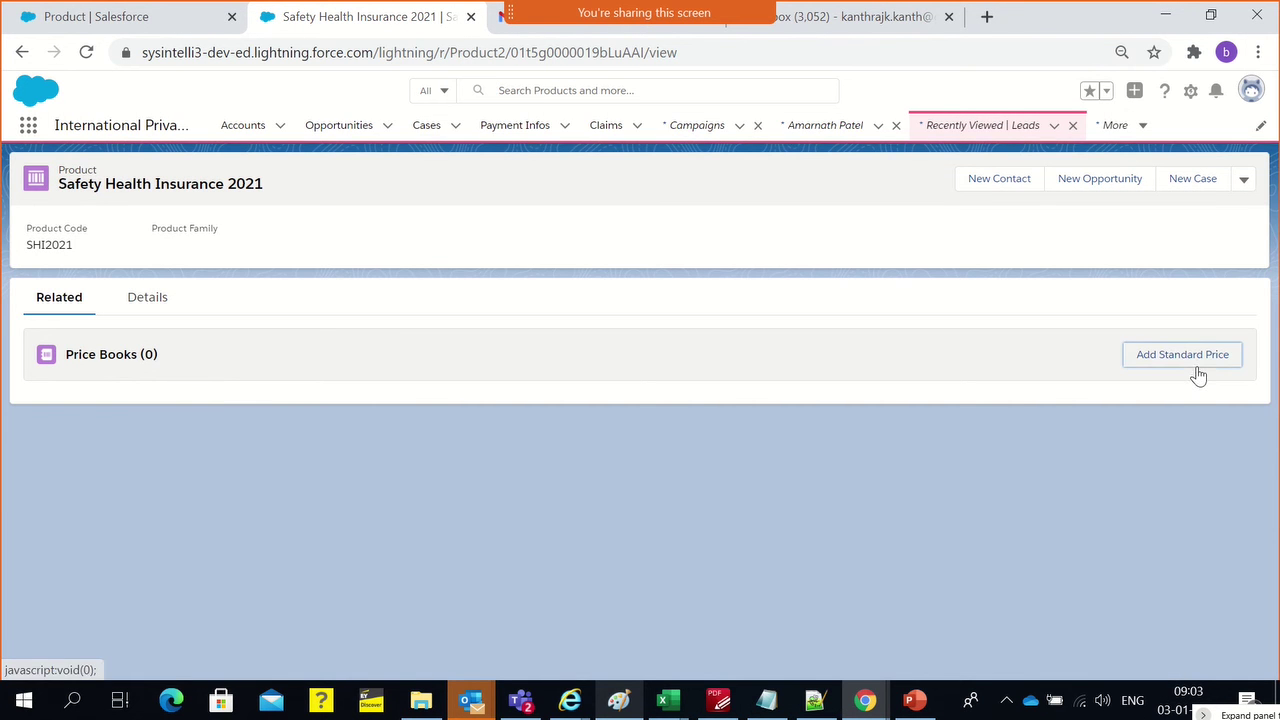
left_click(1197, 372)
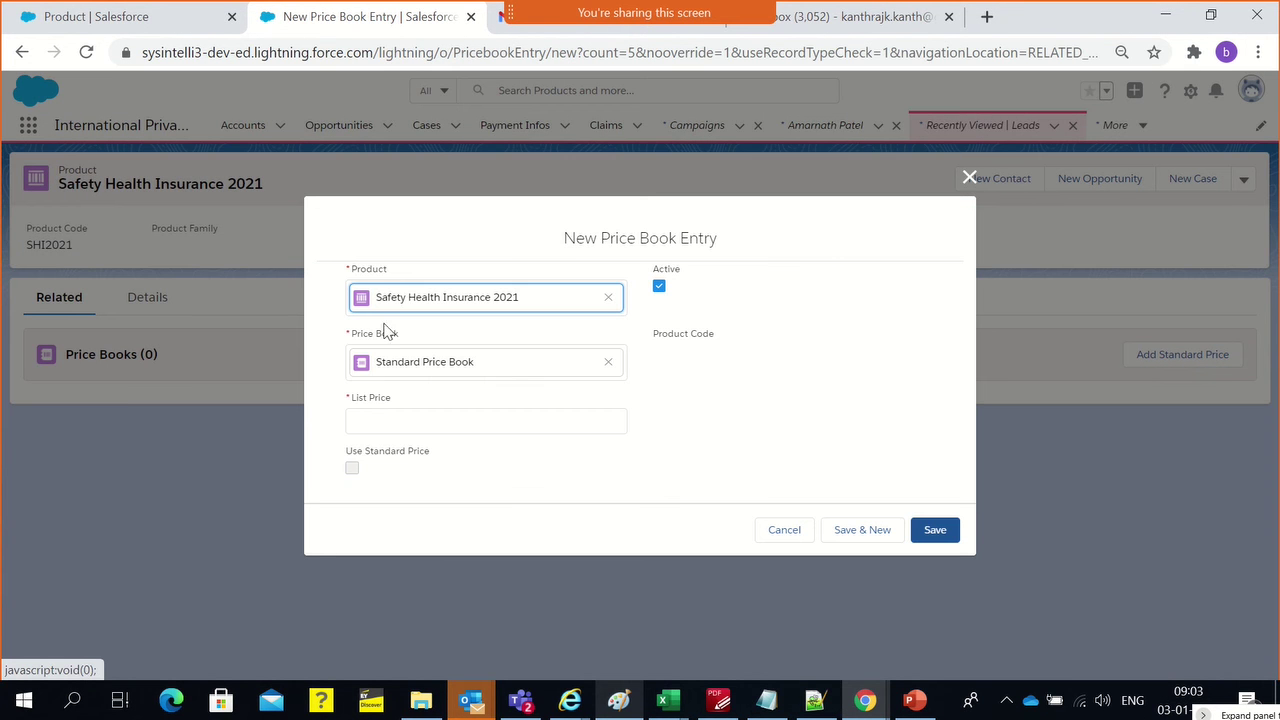
left_click(421, 425)
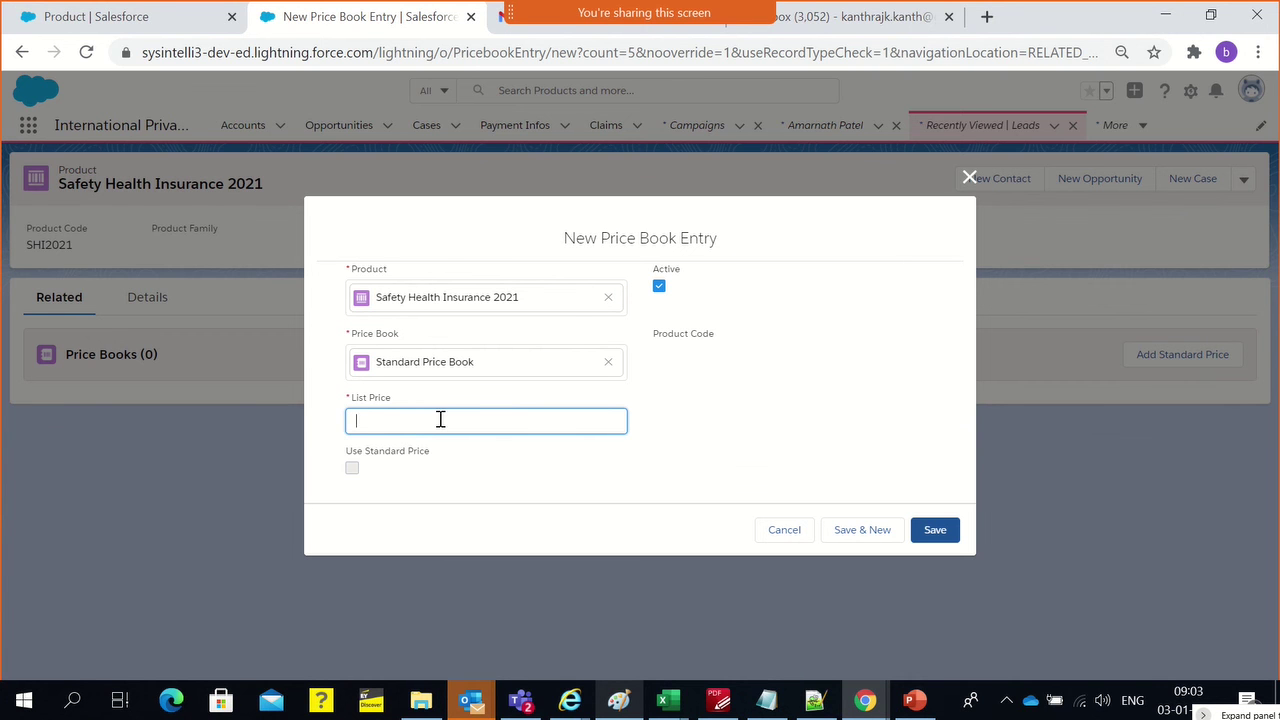
type("100")
left_click(935, 531)
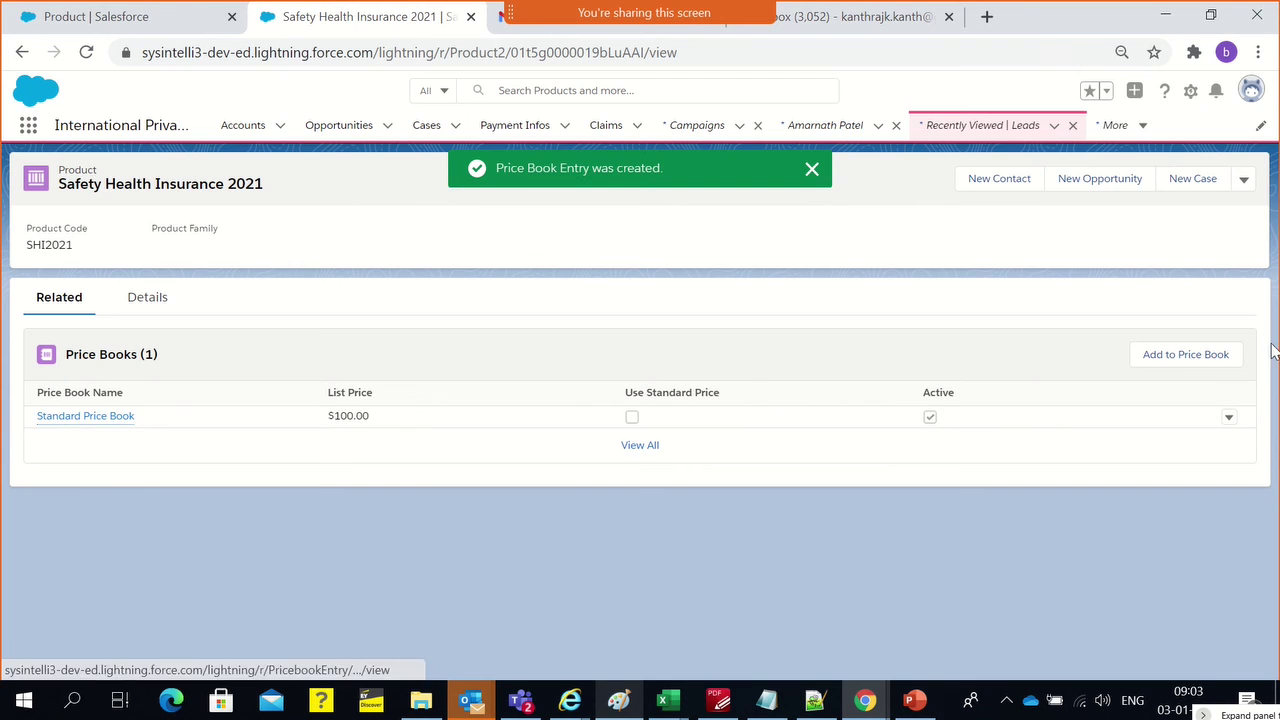
Add the product to the IPB New Year Sale 2021 price book in USD
left_click(1219, 354)
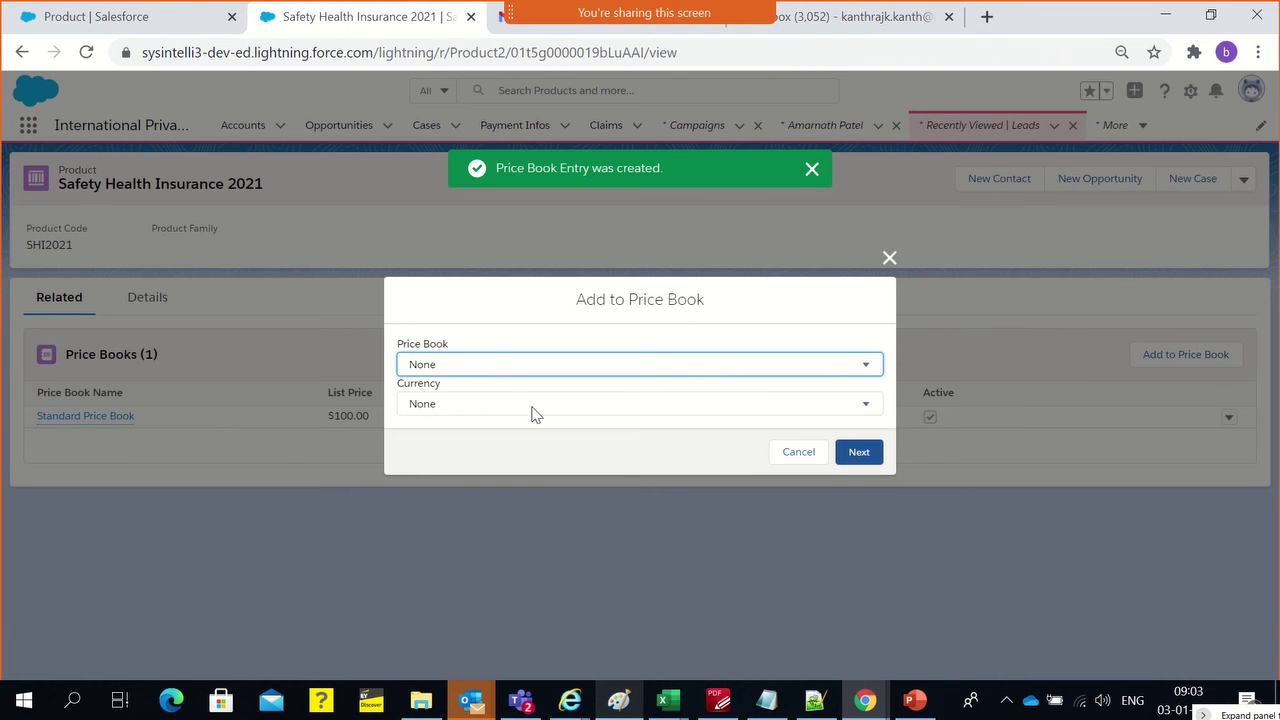
left_click(502, 368)
left_click(487, 398)
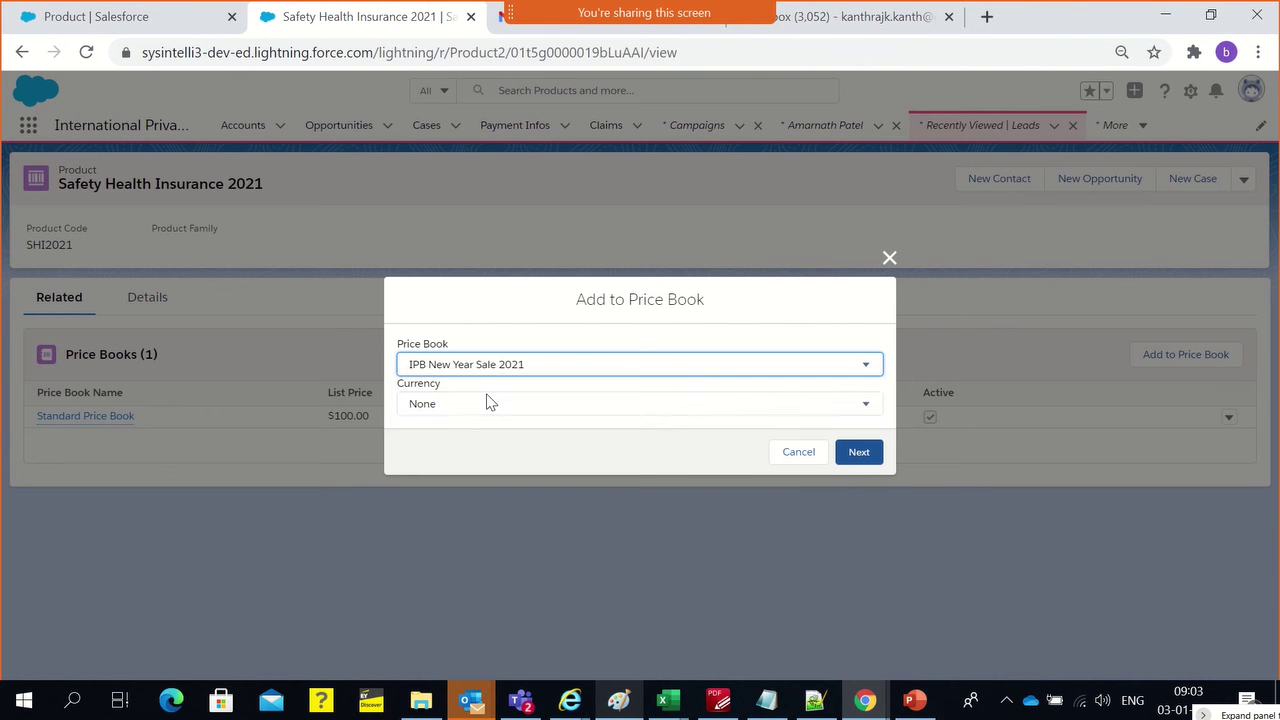
left_click(489, 404)
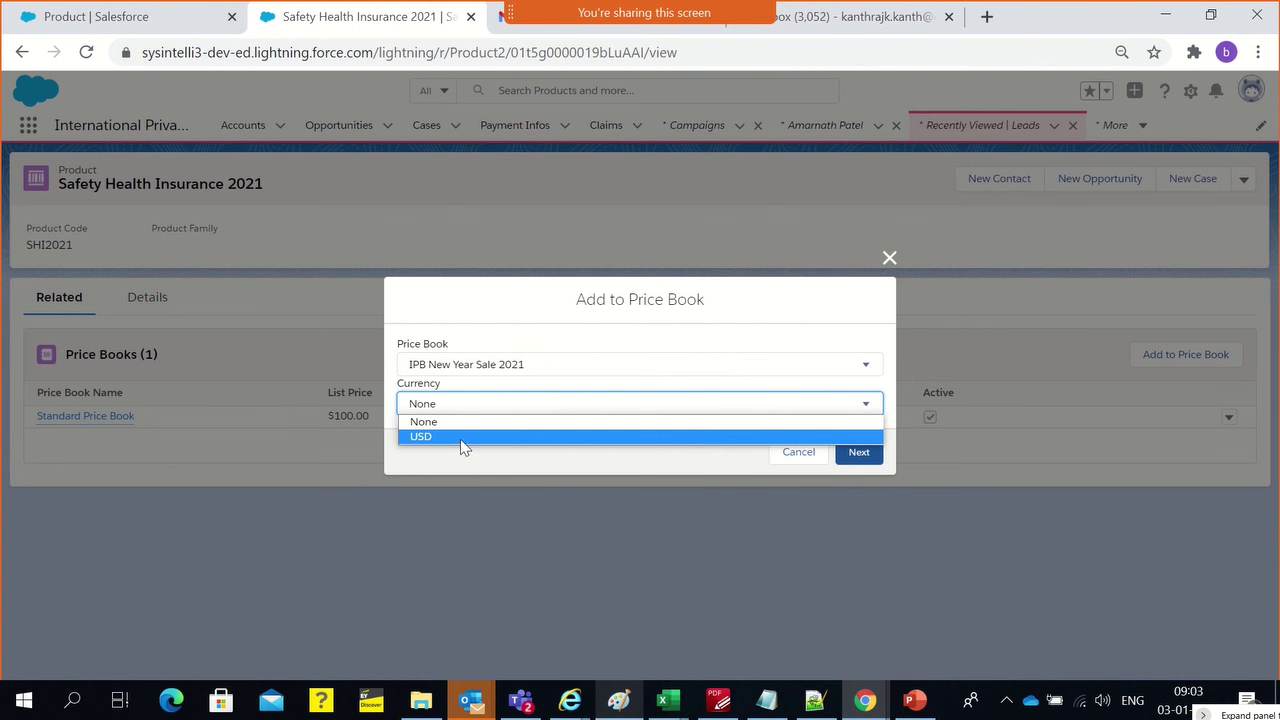
left_click(463, 437)
left_click(862, 453)
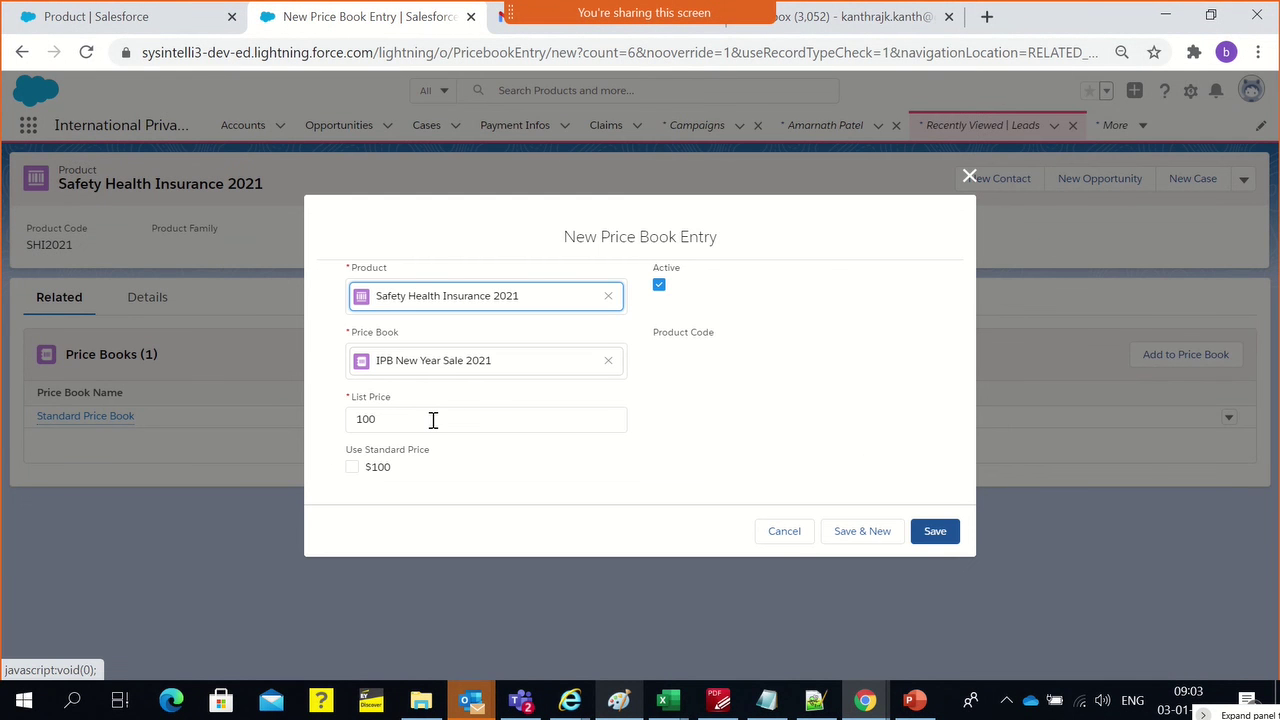
Turn off Use Standard Price, set the list price to 5000, and save the entry
triple_click(395, 456)
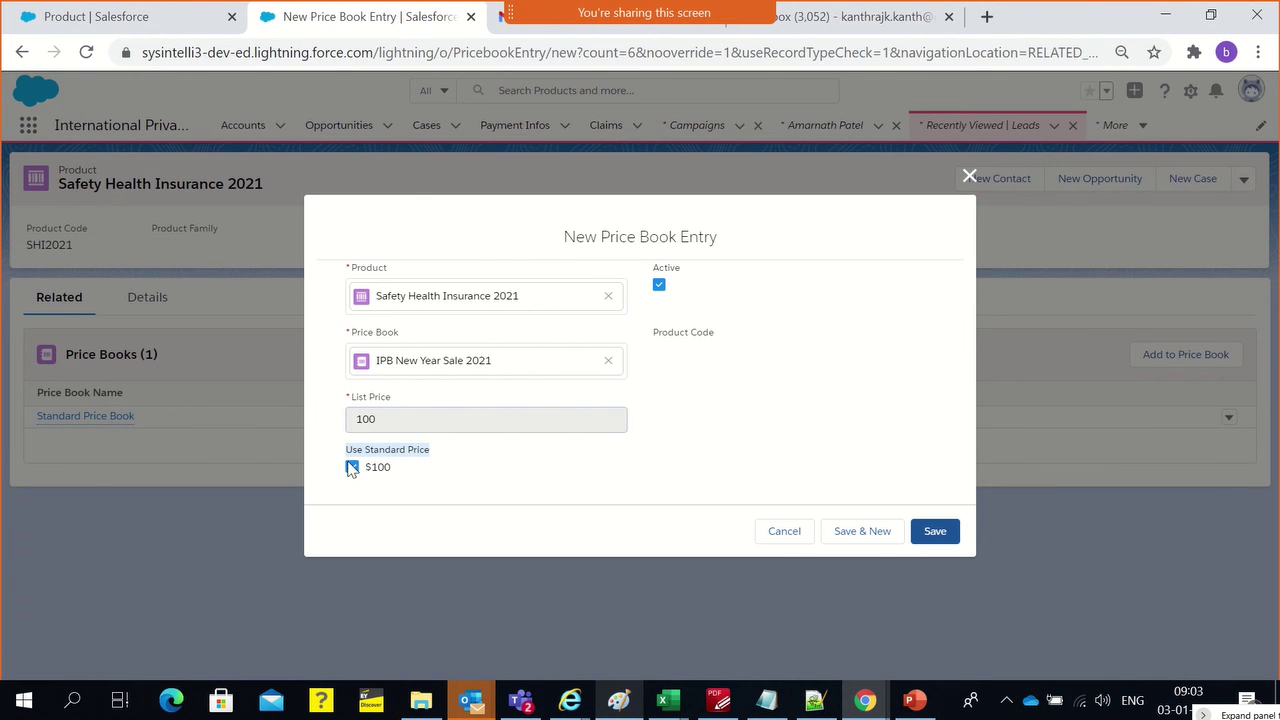
left_click(351, 467)
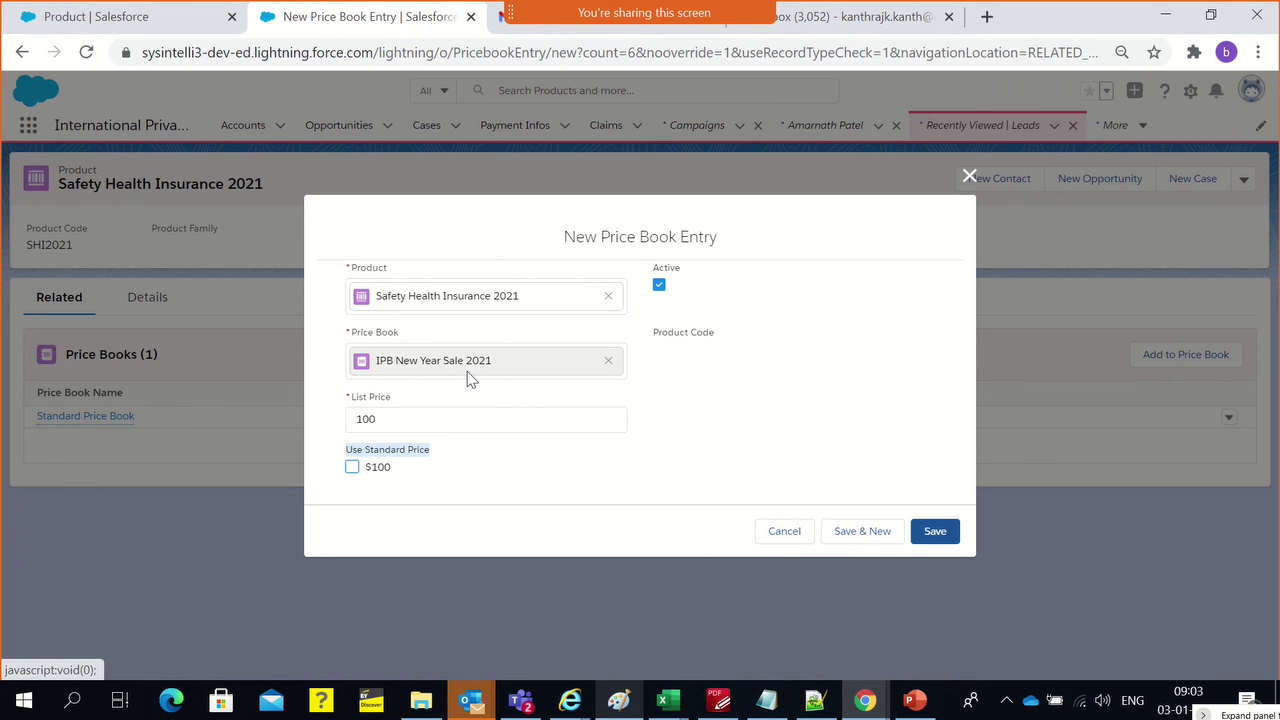
left_click(420, 414)
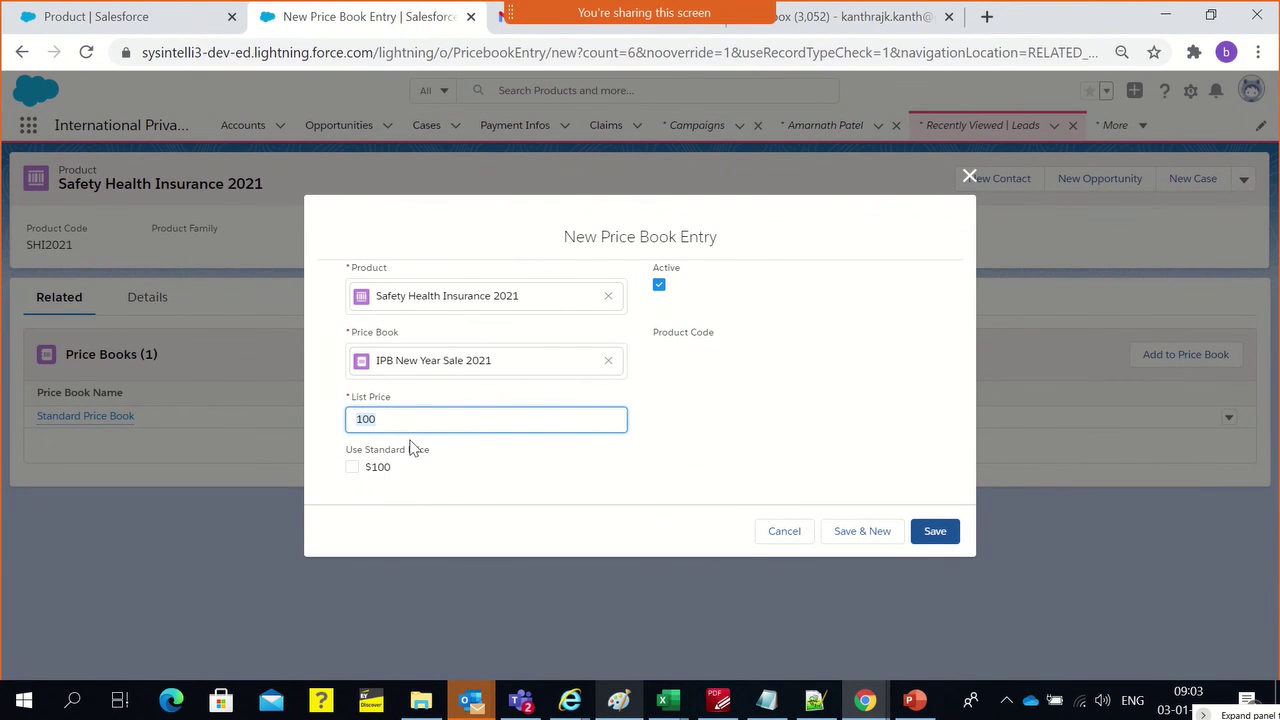
type("500")
left_click(745, 414)
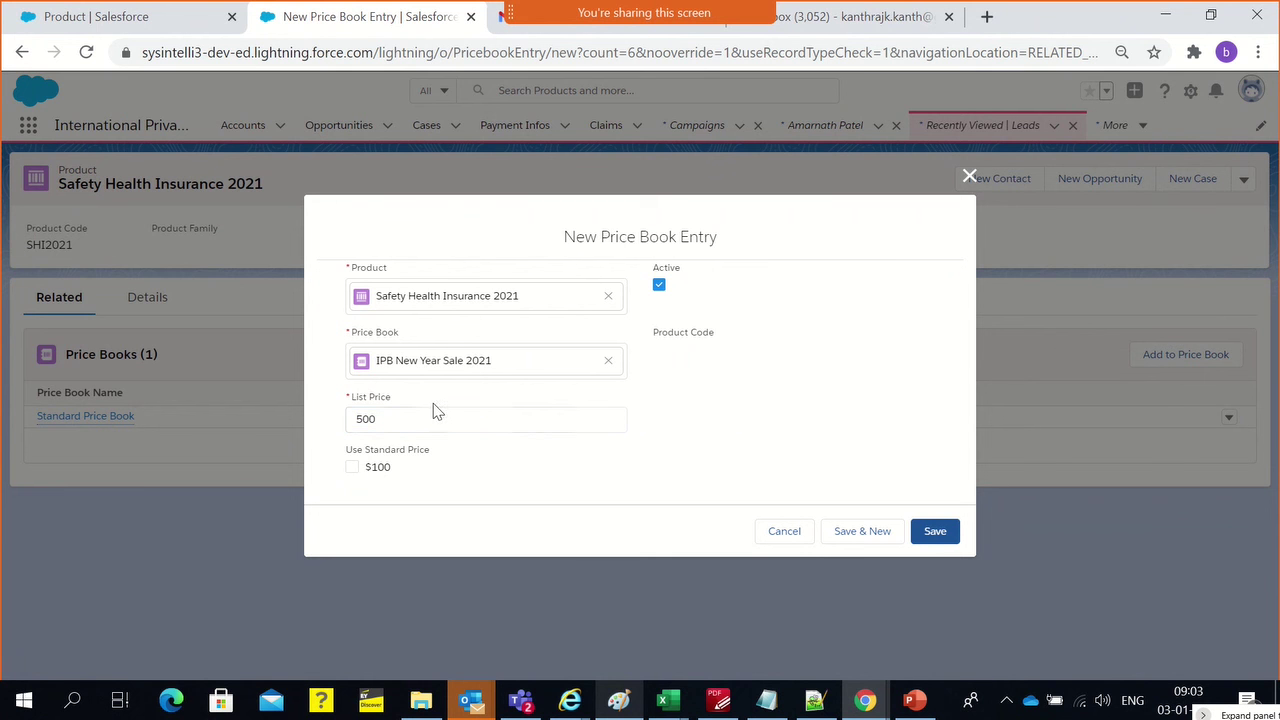
left_click(430, 415)
type("0")
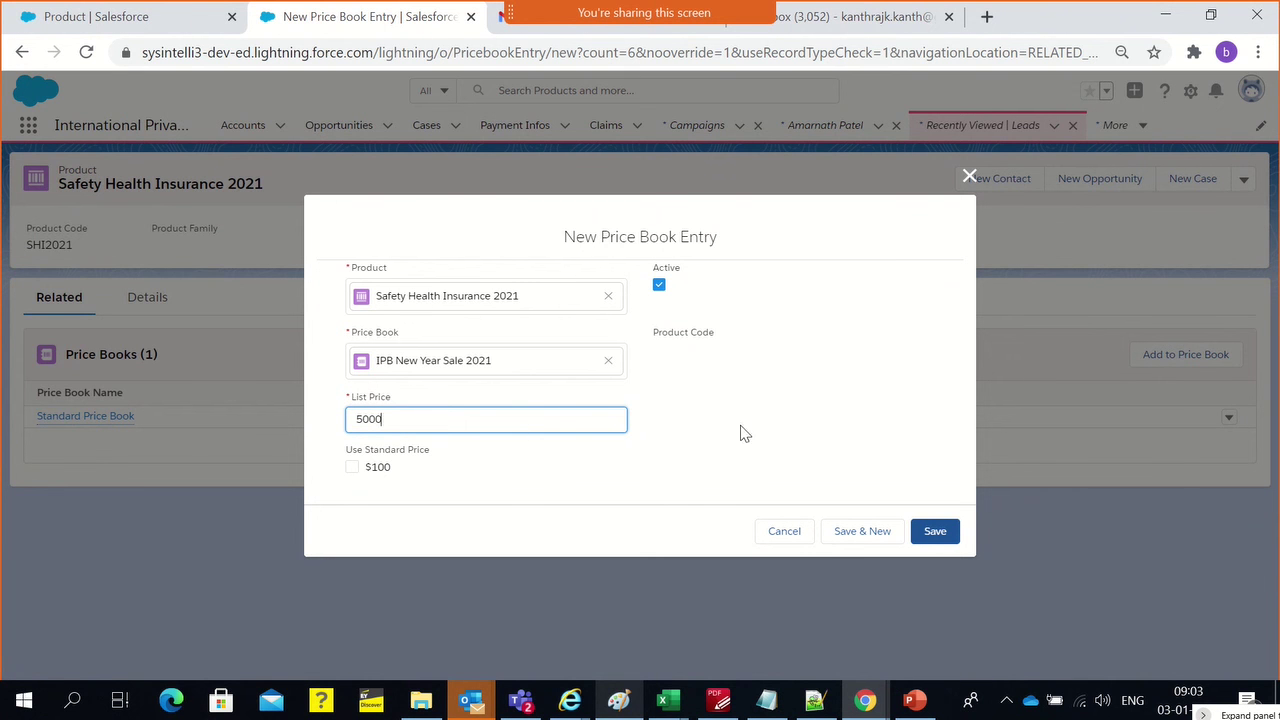
left_click(742, 432)
left_click(936, 533)
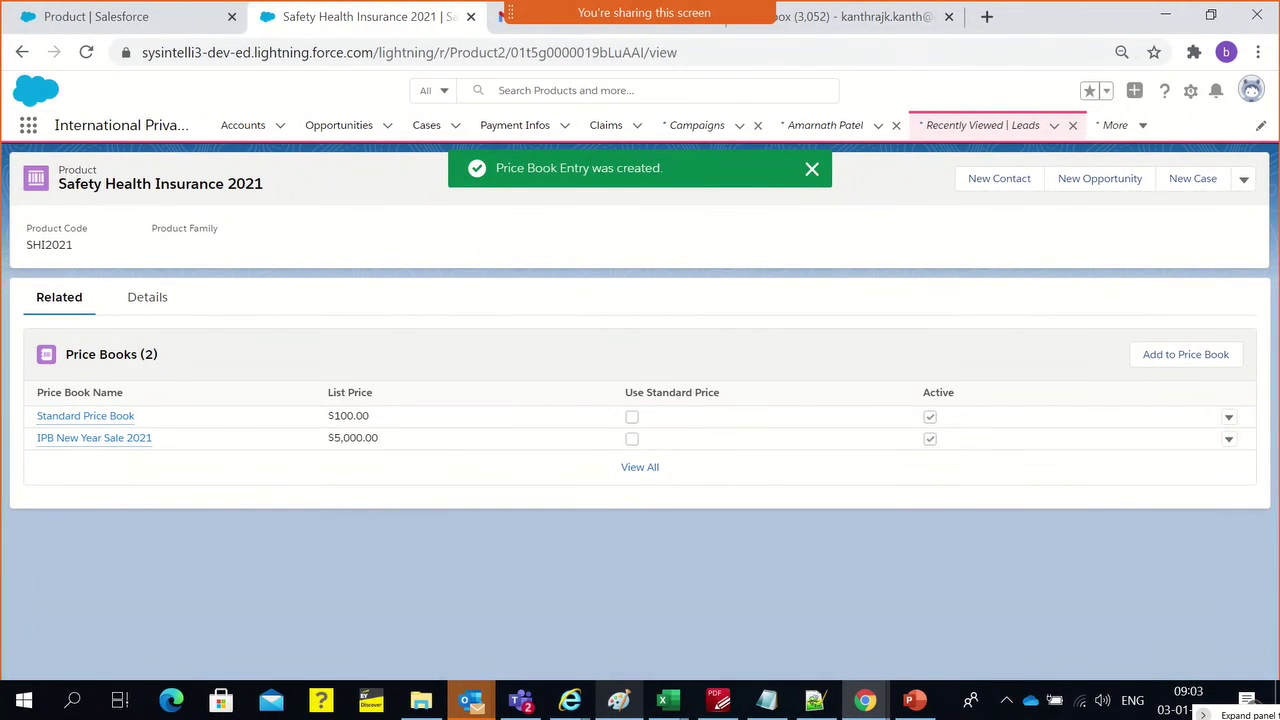
Change the Standard Price Book entry's list price to $10,000
left_click(1229, 417)
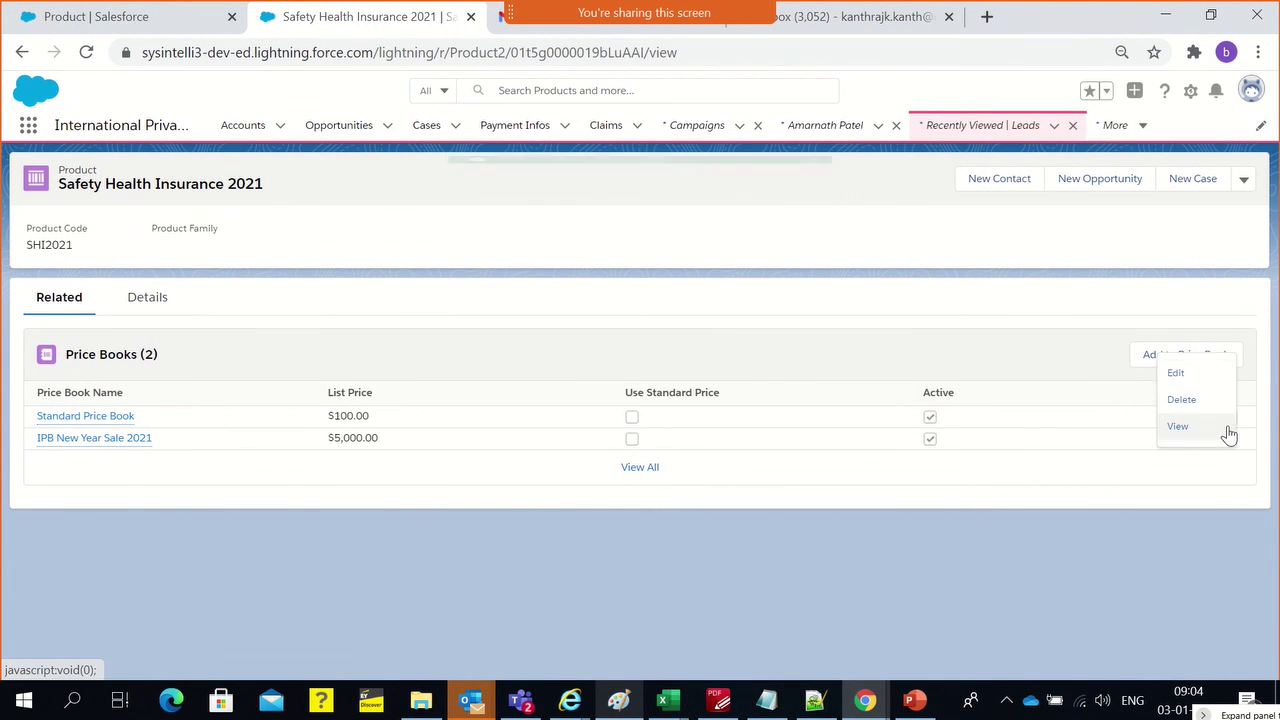
left_click(1177, 374)
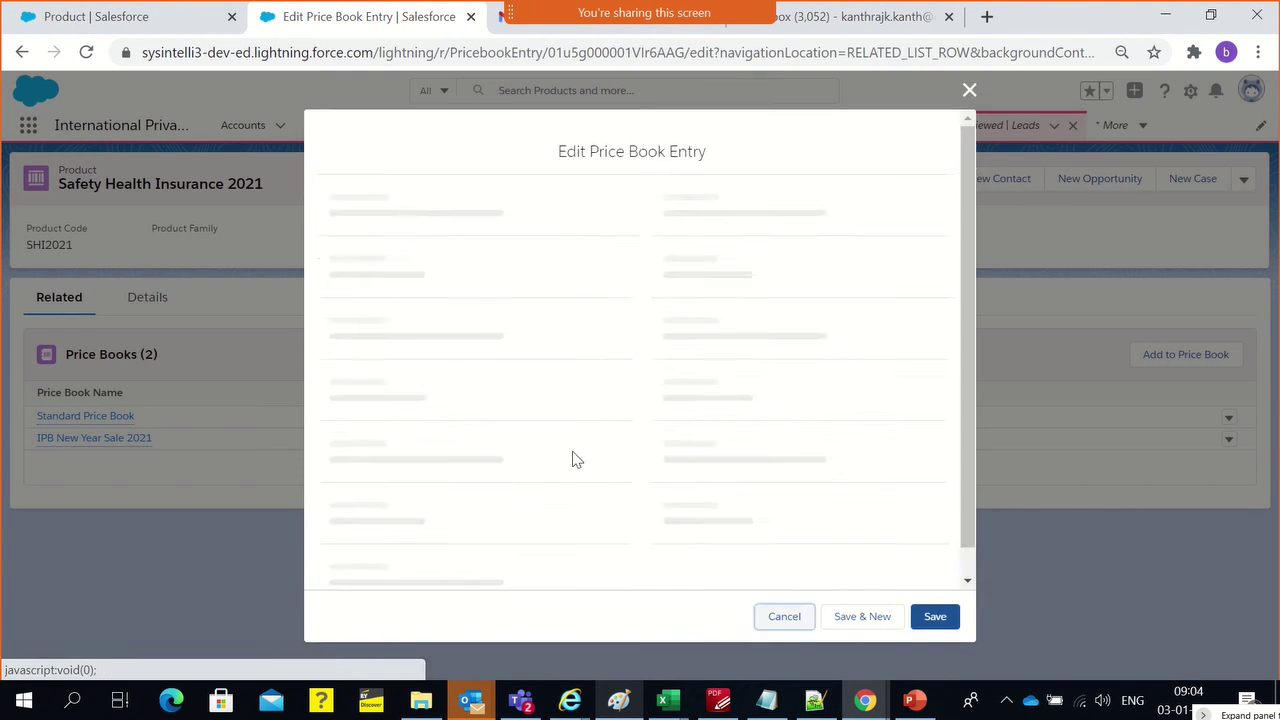
double_click(387, 385)
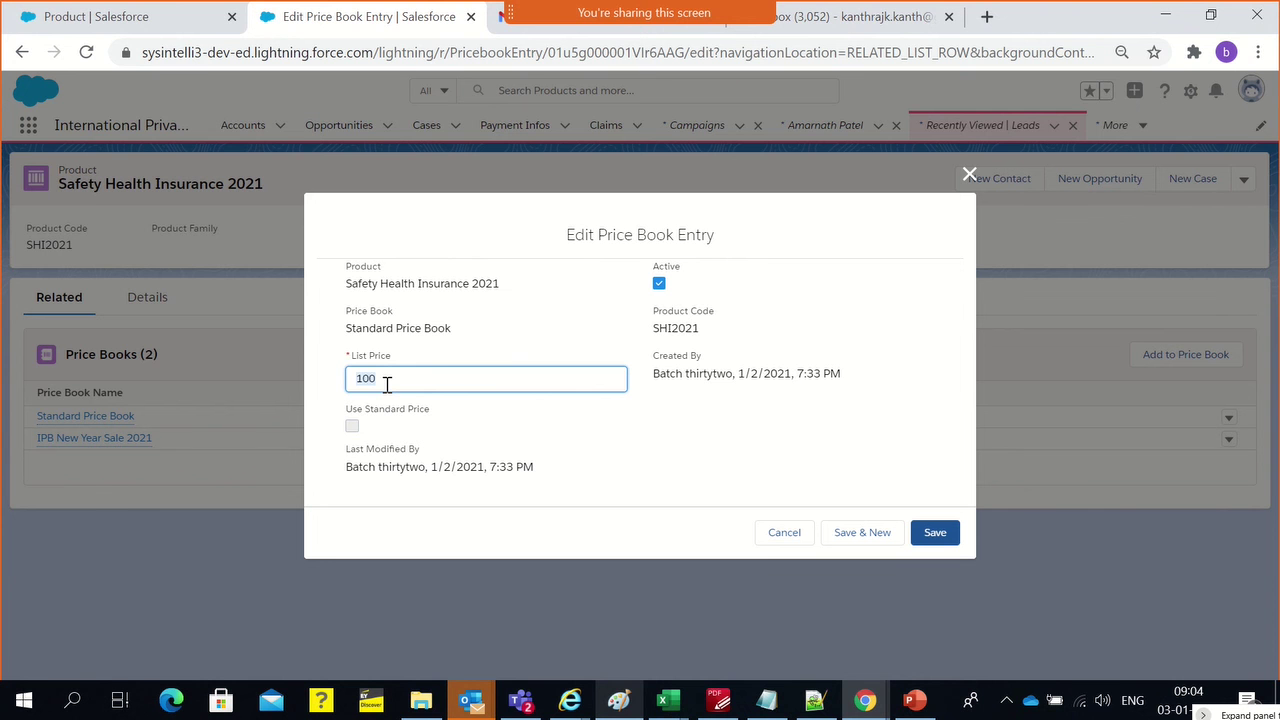
left_click(387, 385)
left_click(700, 458)
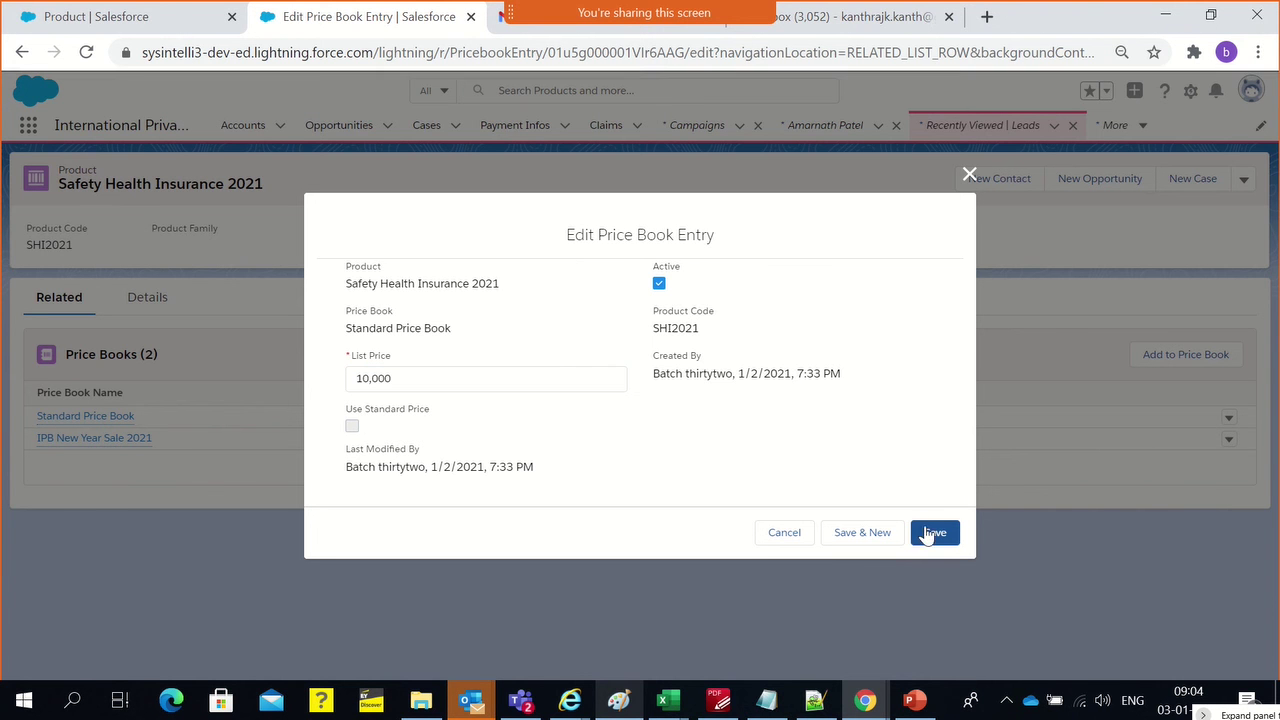
left_click(952, 537)
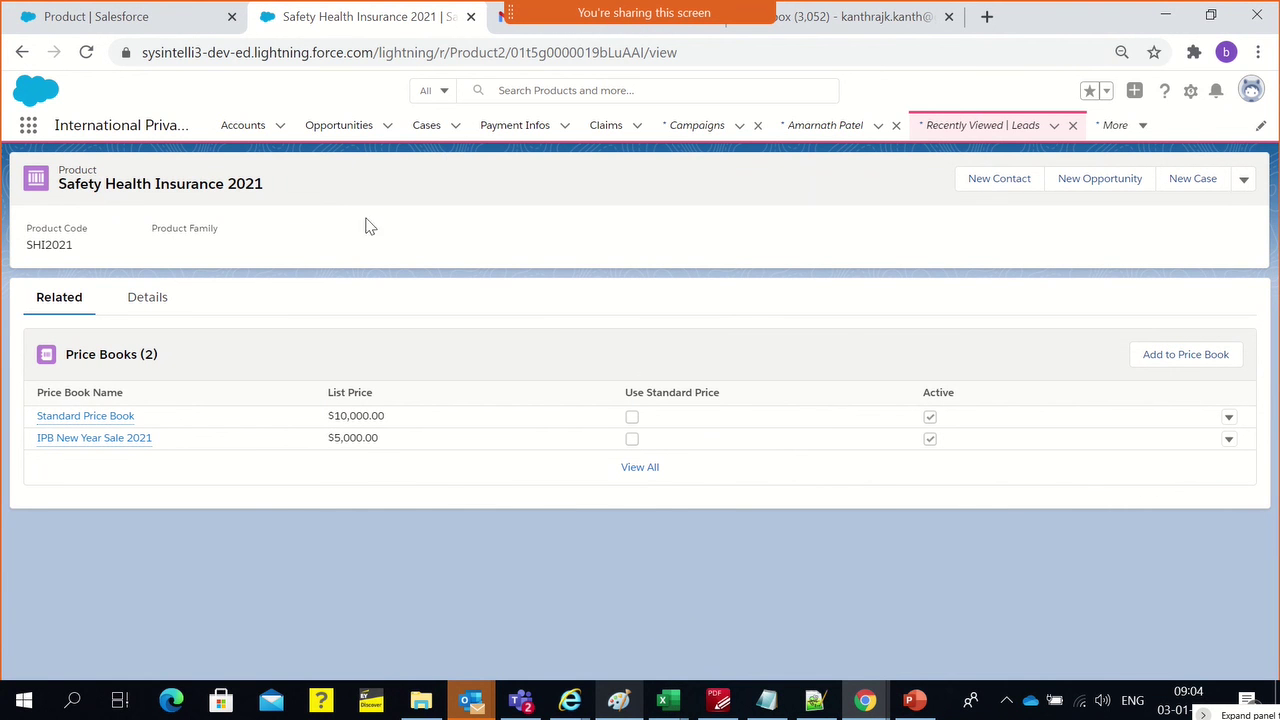
Return to the Safety Health Insurance 2021 browser tab and open the customer's contact record
triple_click(239, 190)
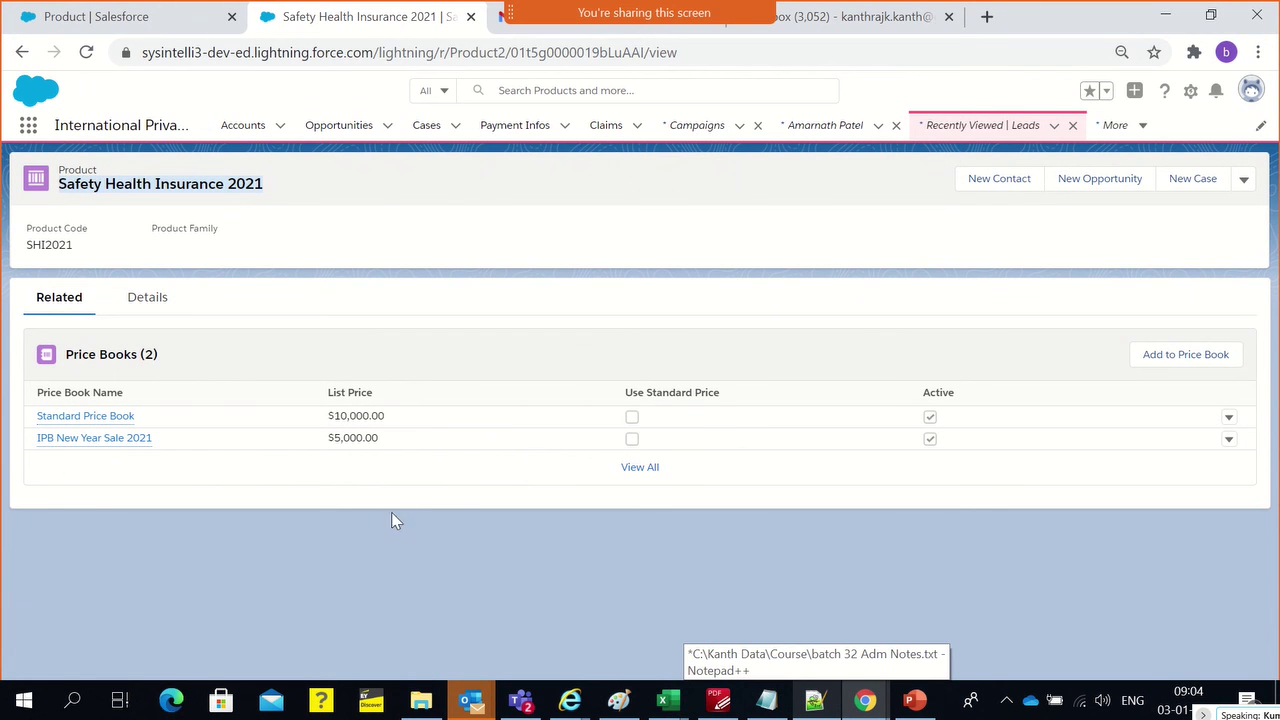
mouse_move(75, 440)
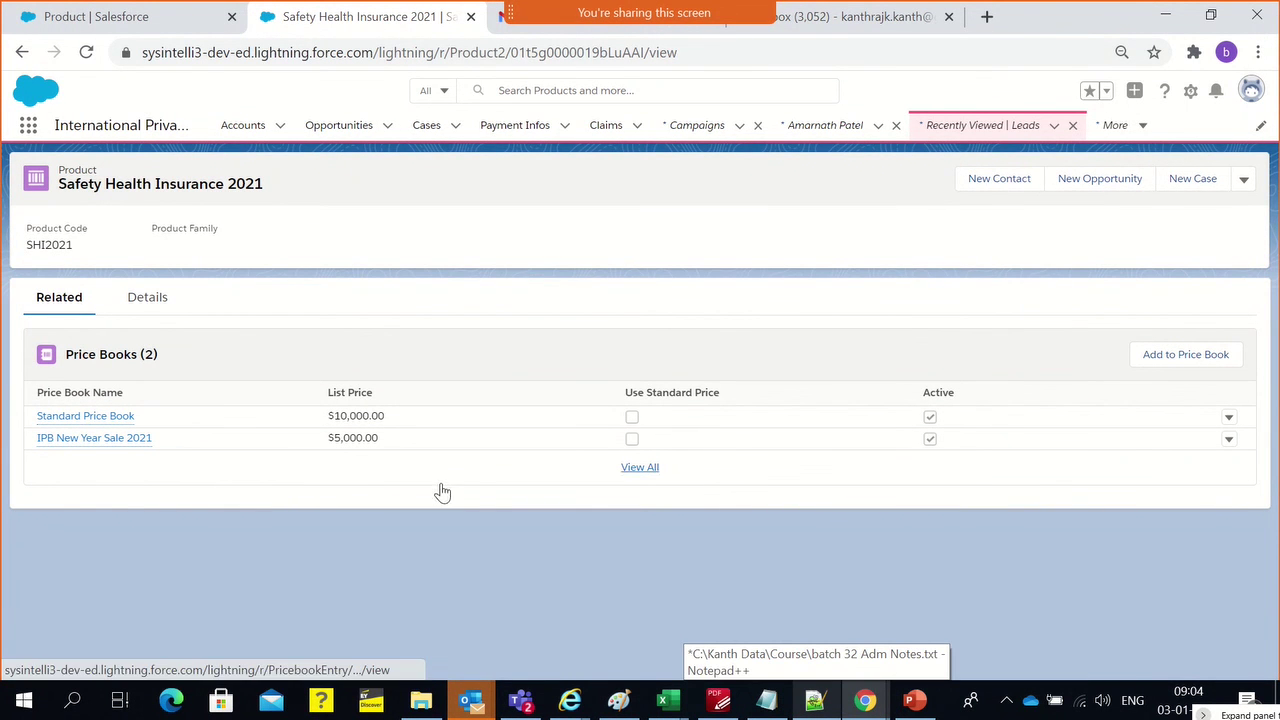
left_click(82, 20)
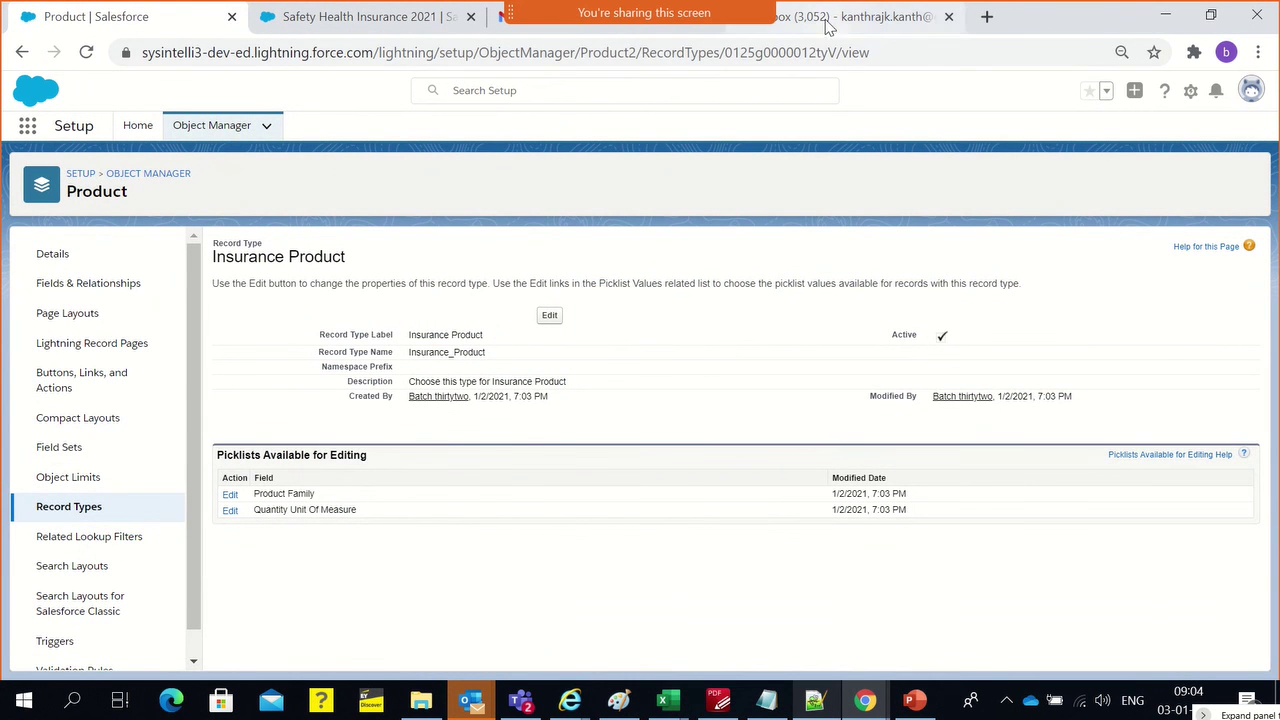
left_click(403, 28)
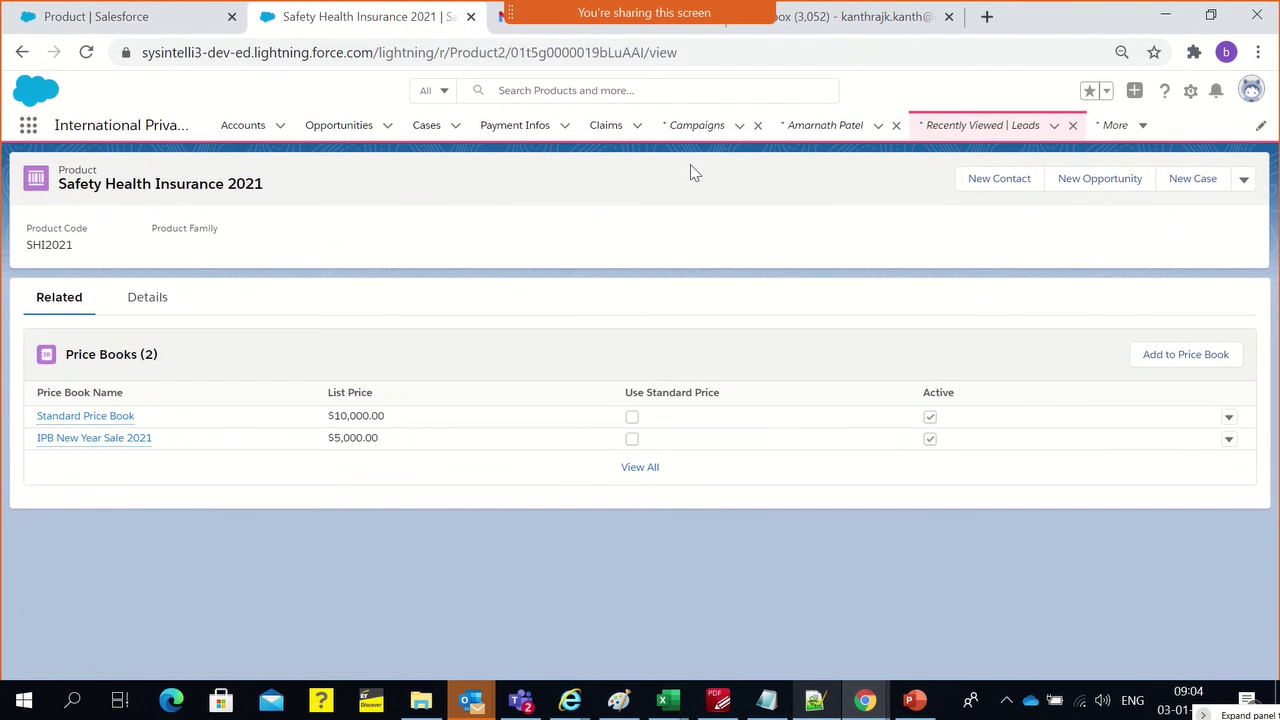
left_click(790, 133)
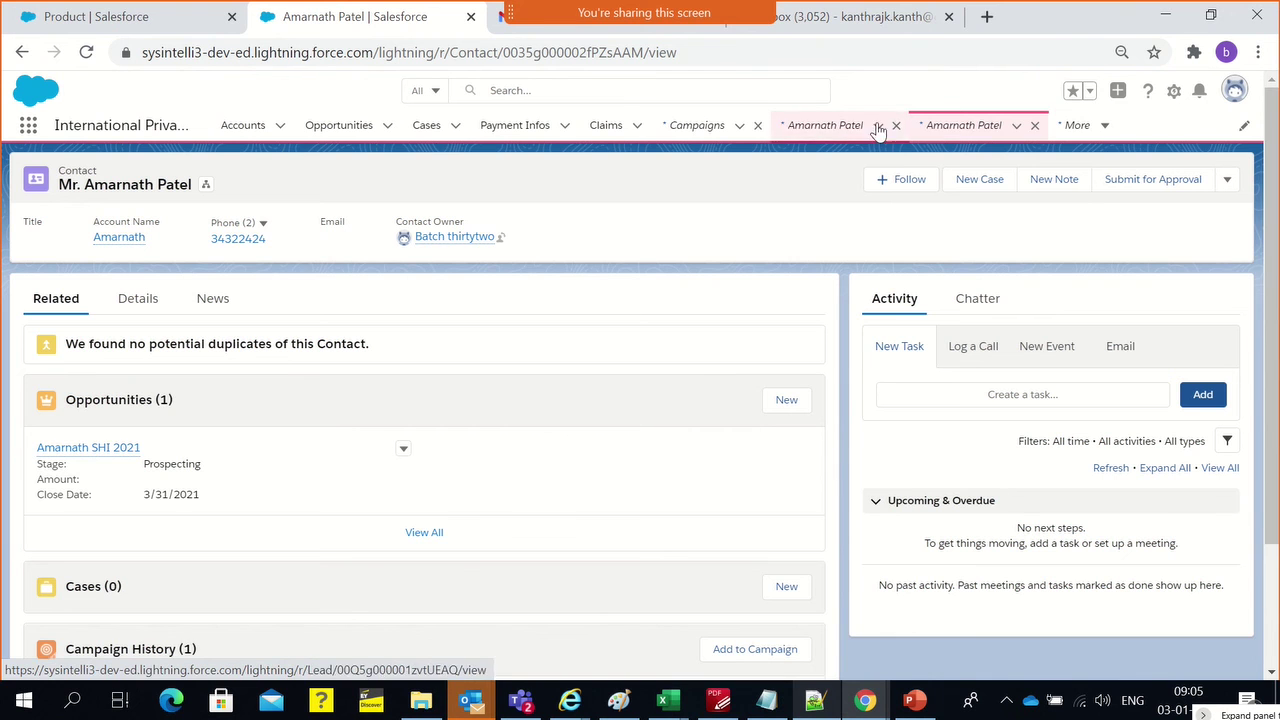
Close the duplicate contact tab and open the contact's SHI 2021 opportunity
left_click(897, 127)
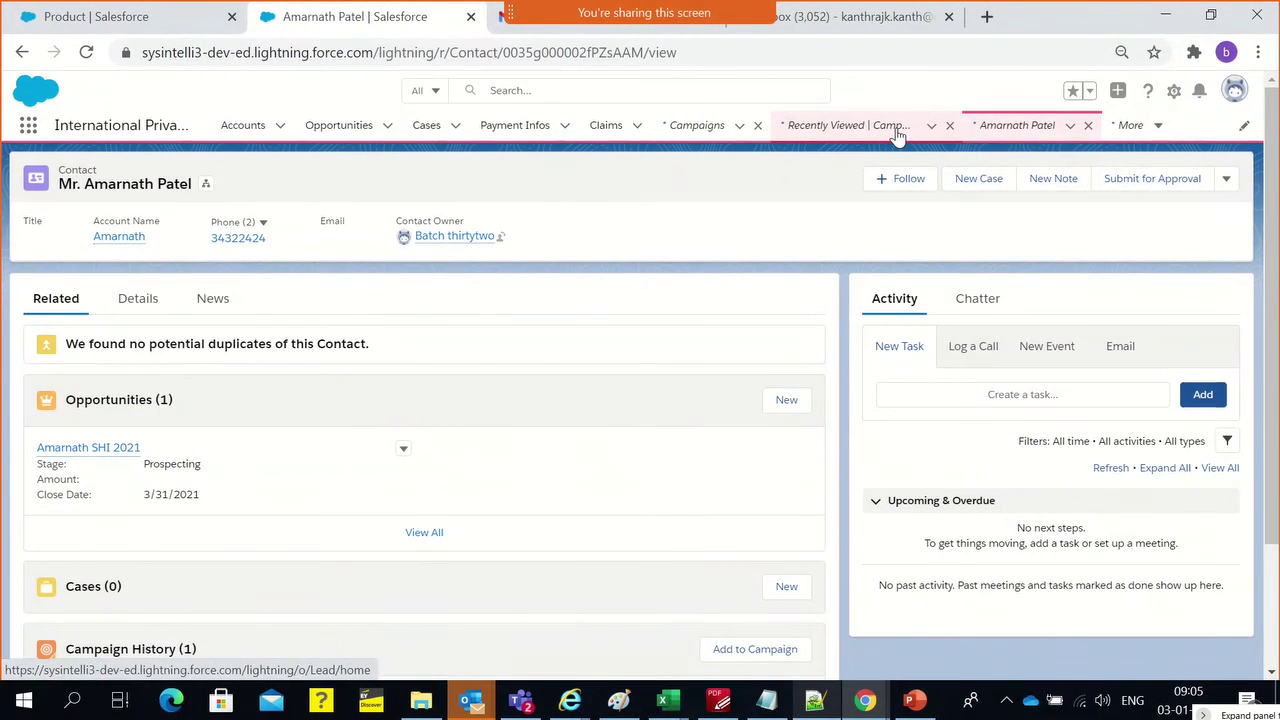
left_click(1030, 127)
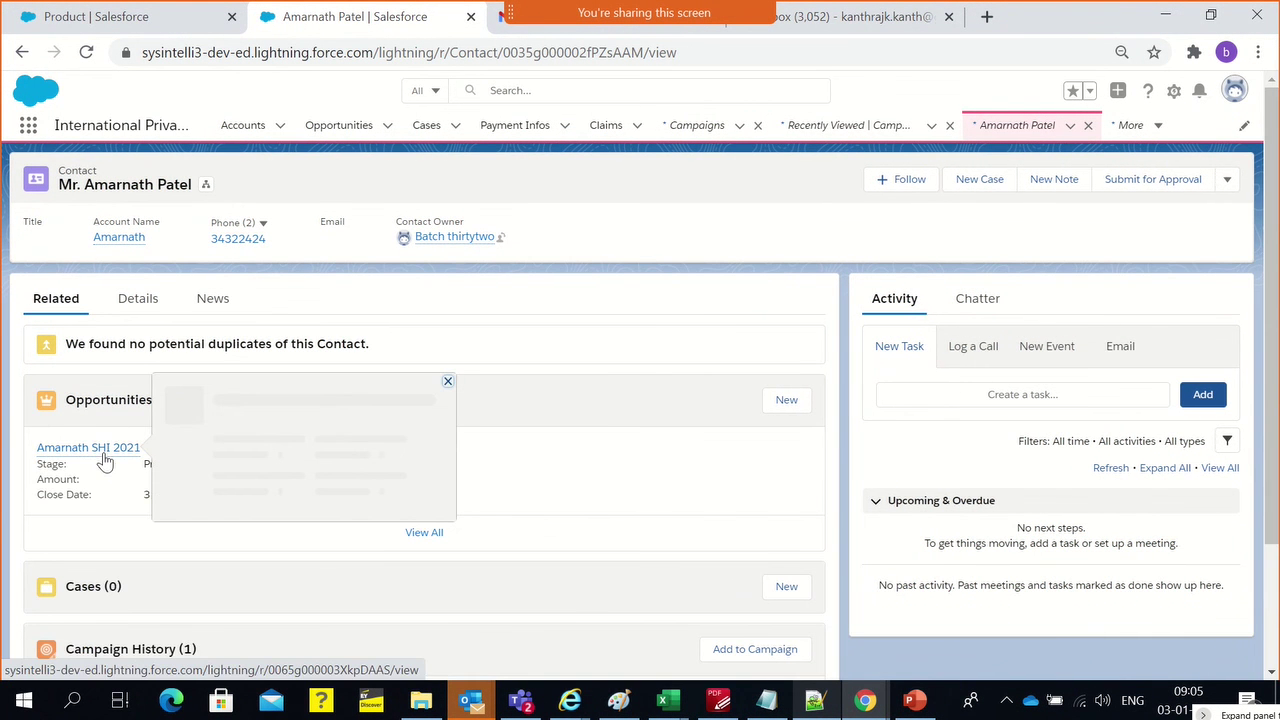
left_click(104, 459)
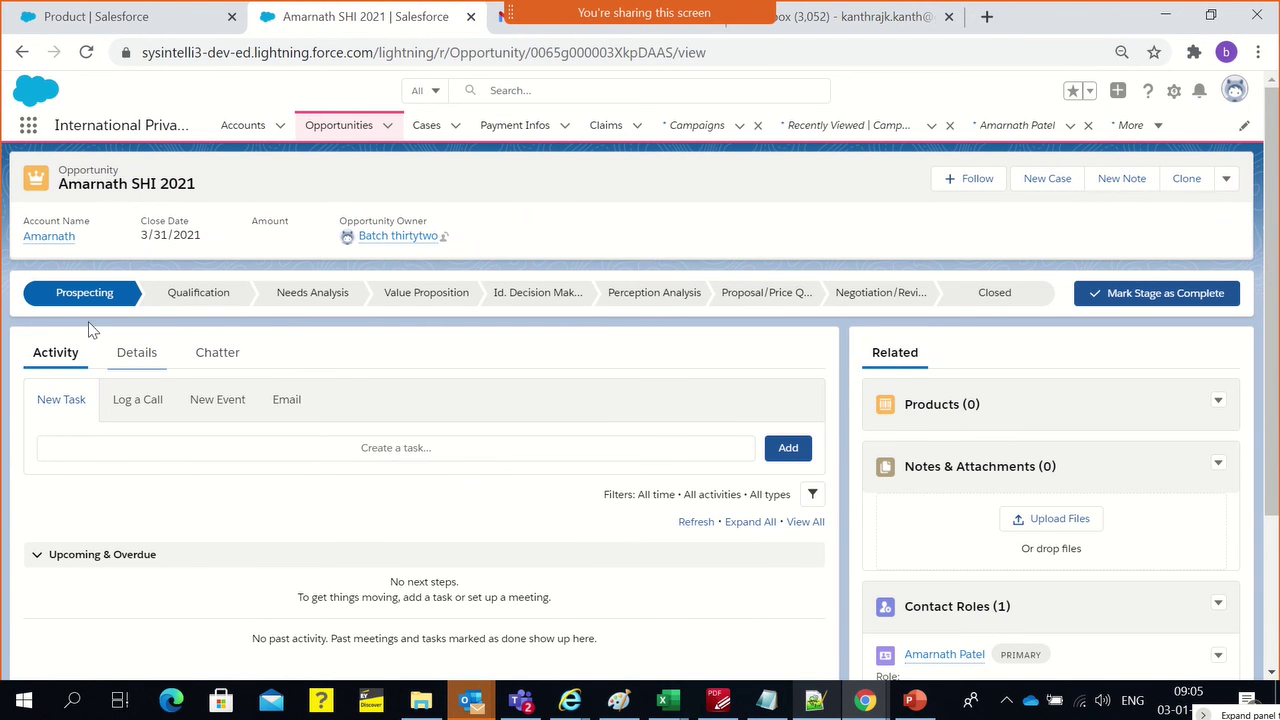
scroll(158, 432, "down", 2)
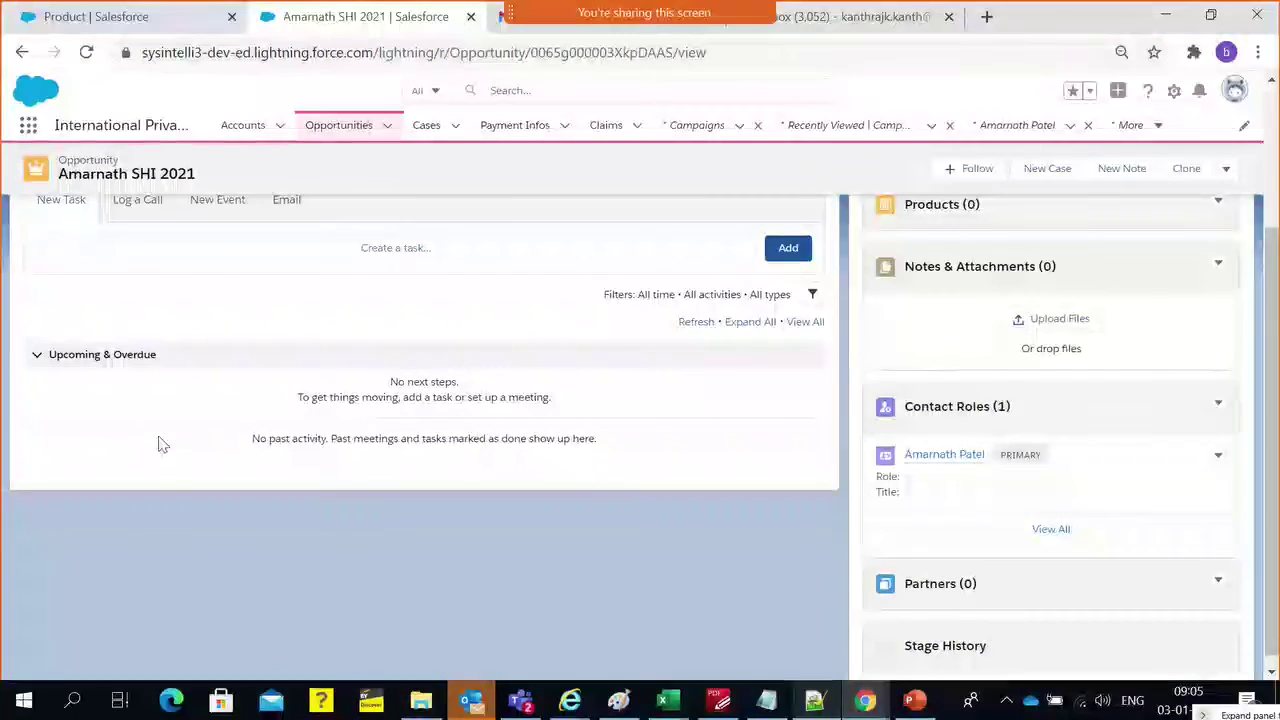
scroll(160, 440, "up", 2)
Review the opportunity's Details, including the Safety Health Insurance (IPB) primary campaign source
left_click(140, 356)
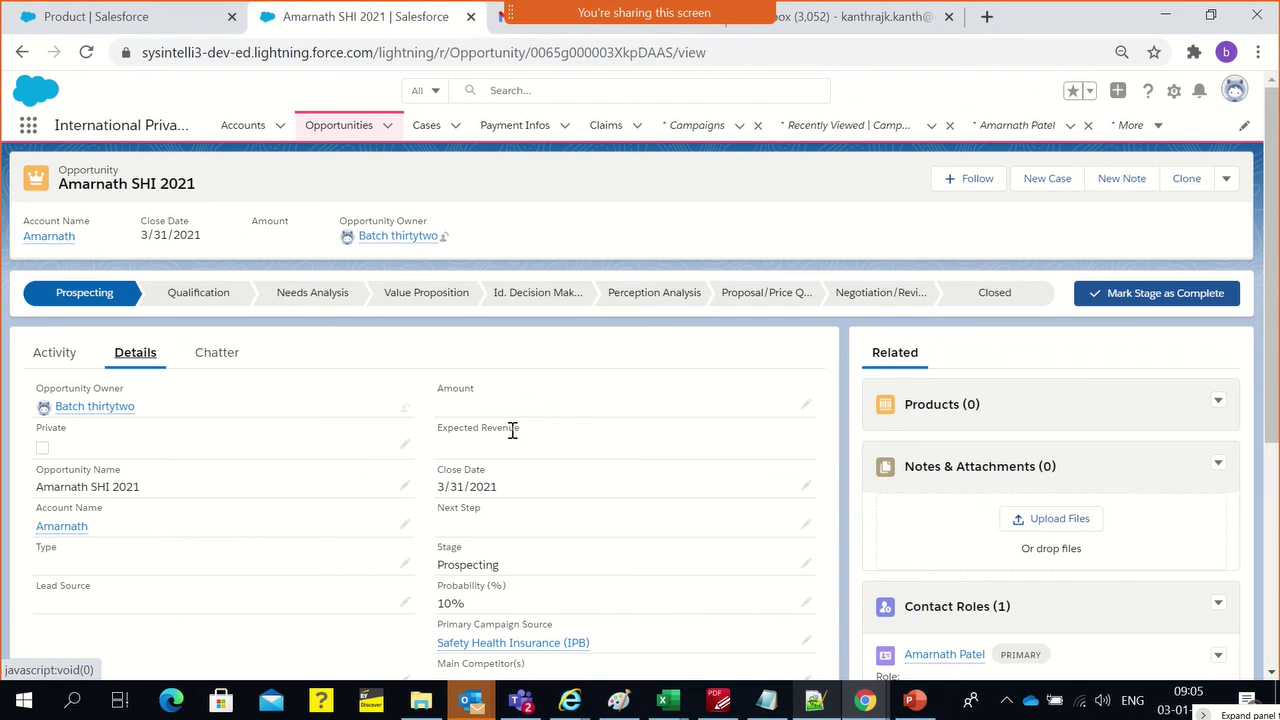
scroll(501, 429, "down", 1)
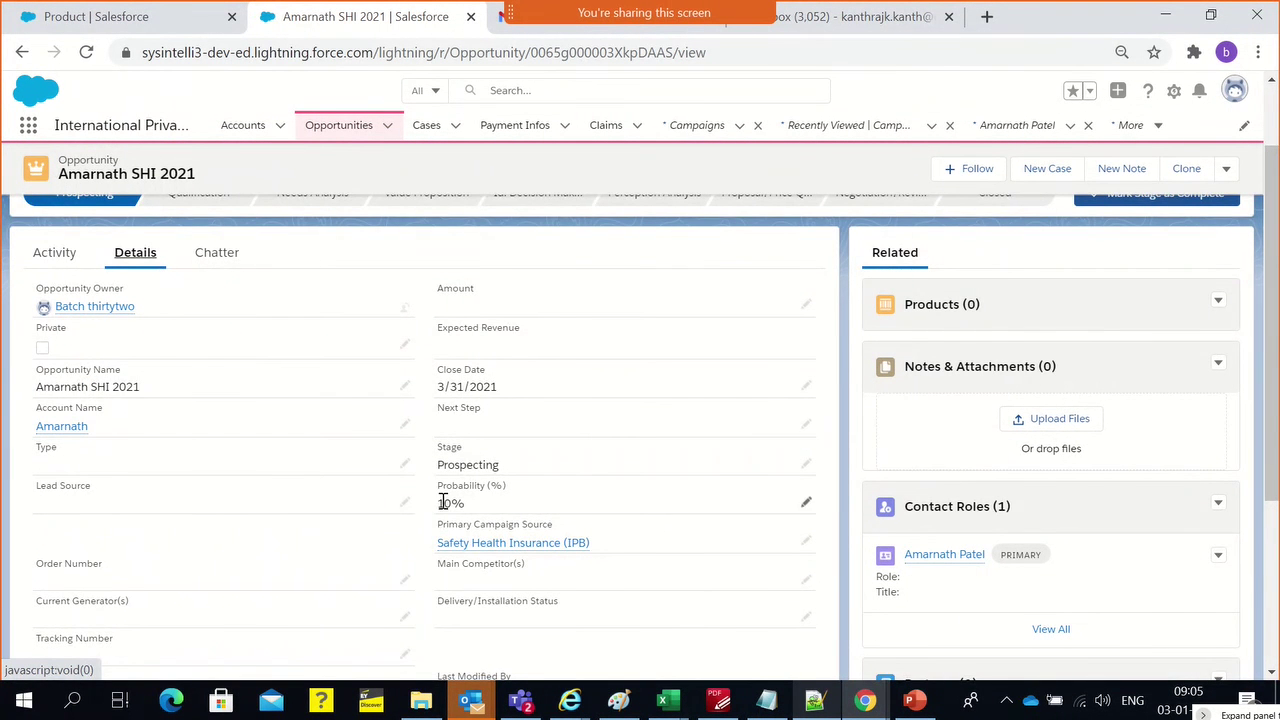
scroll(464, 459, "down", 1)
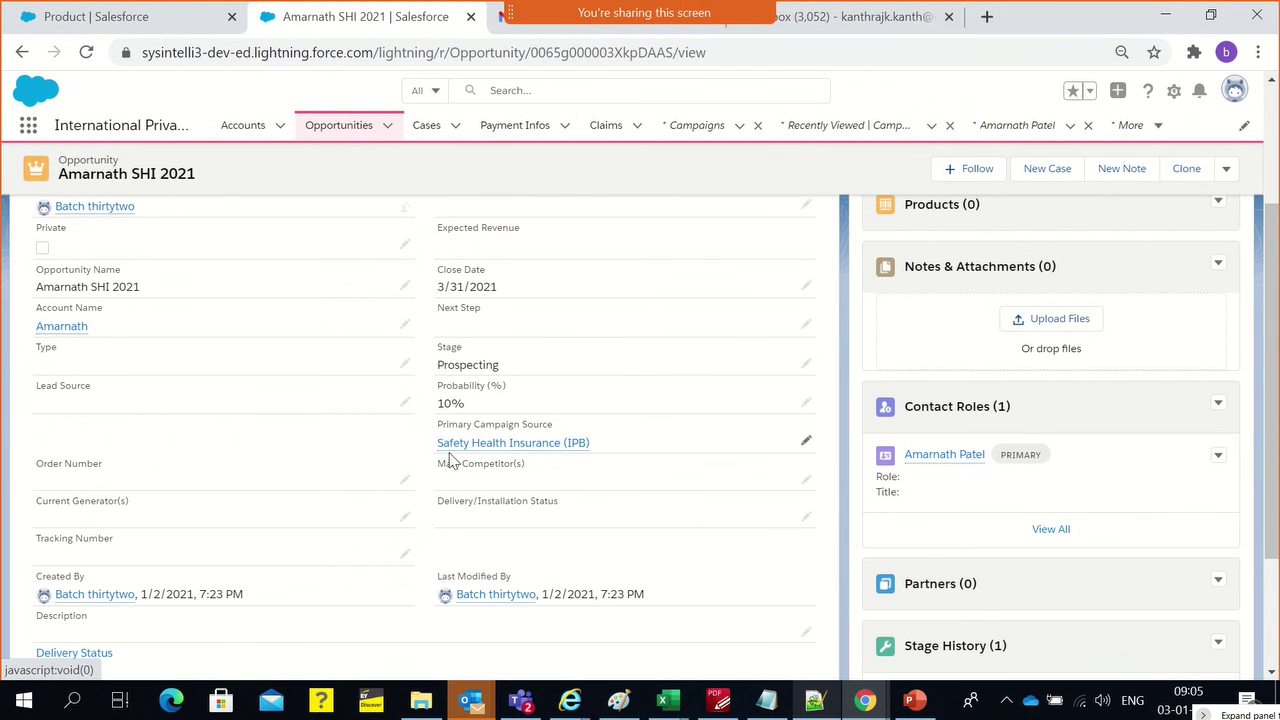
mouse_move(478, 455)
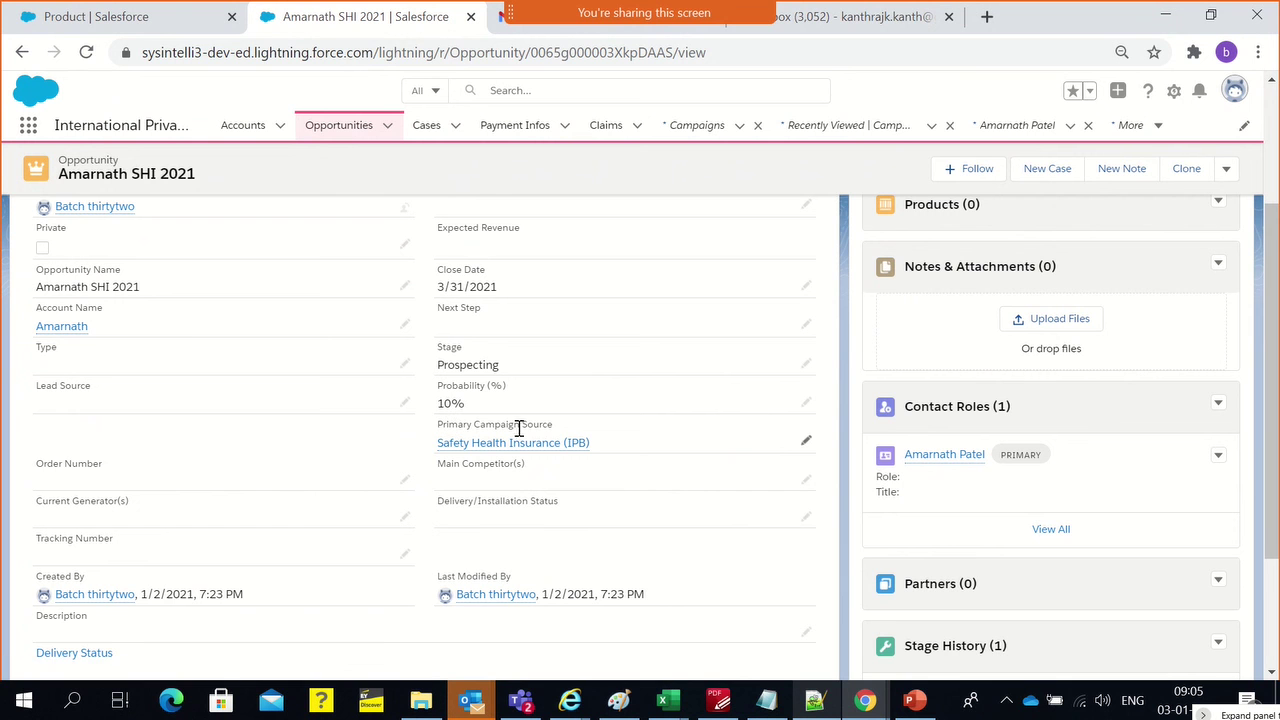
mouse_move(449, 455)
scroll(537, 512, "down", 1)
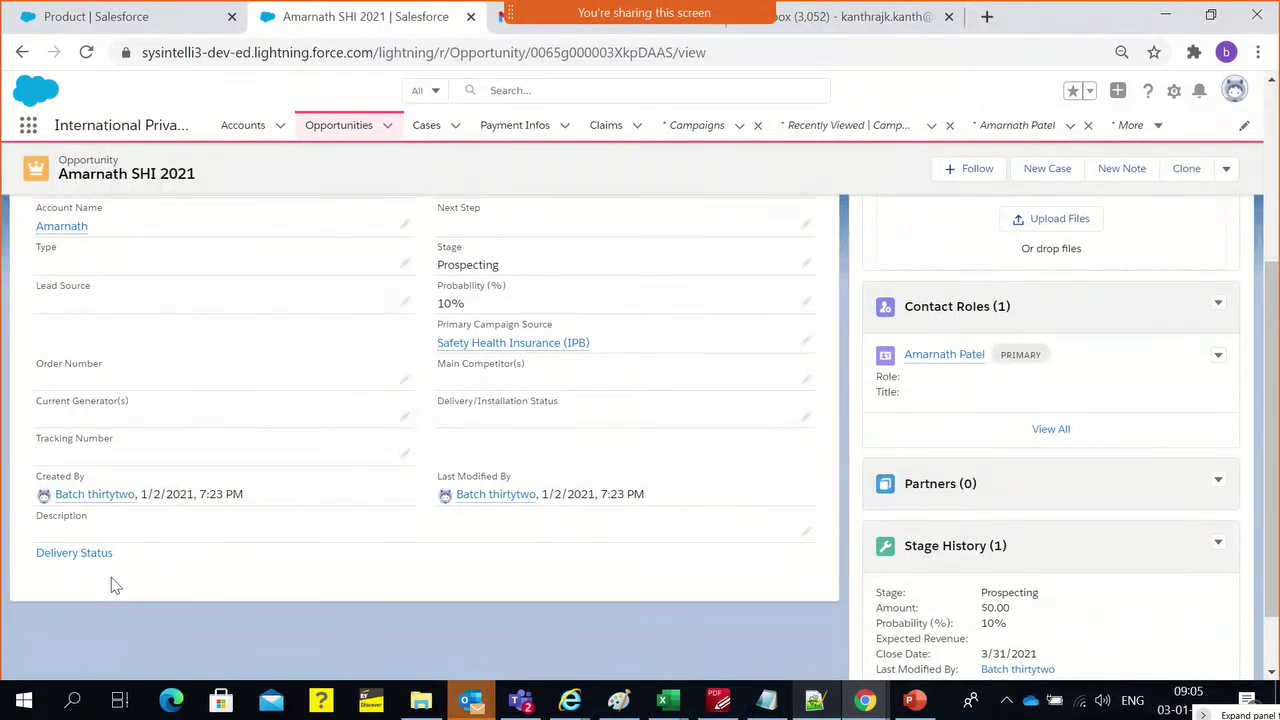
scroll(741, 500, "up", 3)
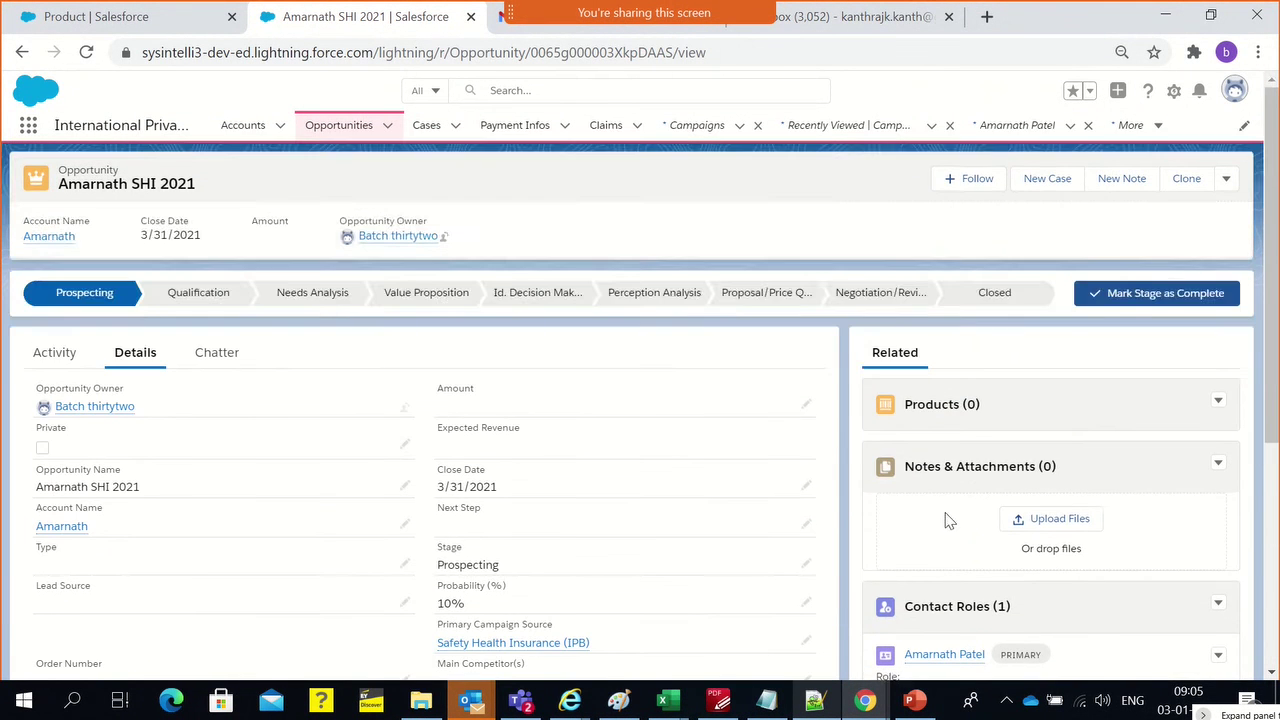
scroll(947, 520, "down", 1)
scroll(947, 520, "up", 1)
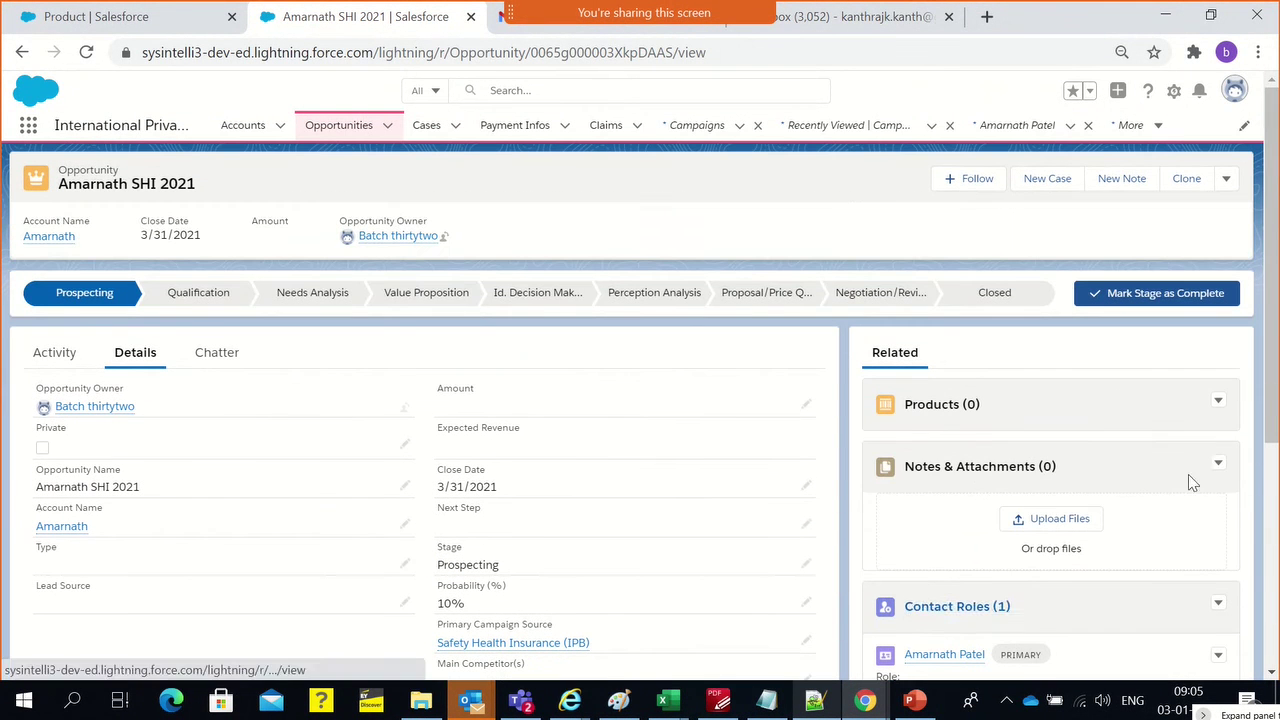
Replace IPB New Year Sale 2021 with the Standard price book on the SHI 2021 opportunity
left_click(1219, 401)
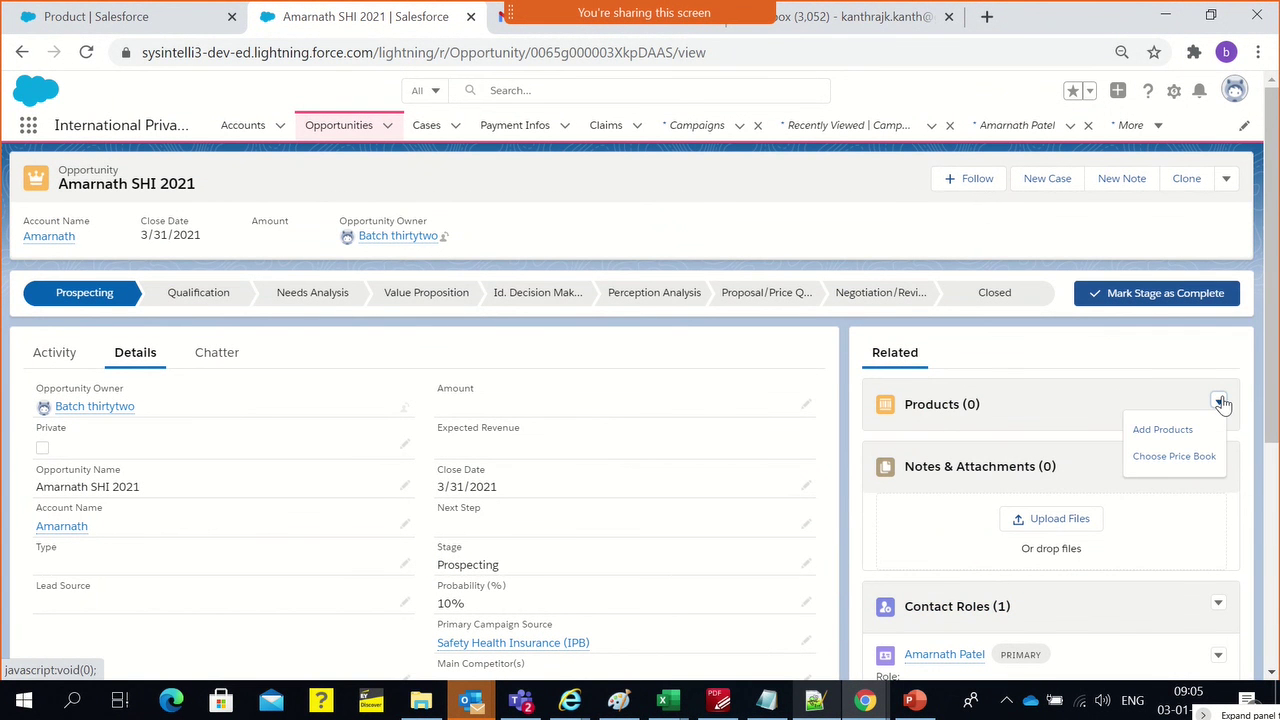
left_click(1148, 466)
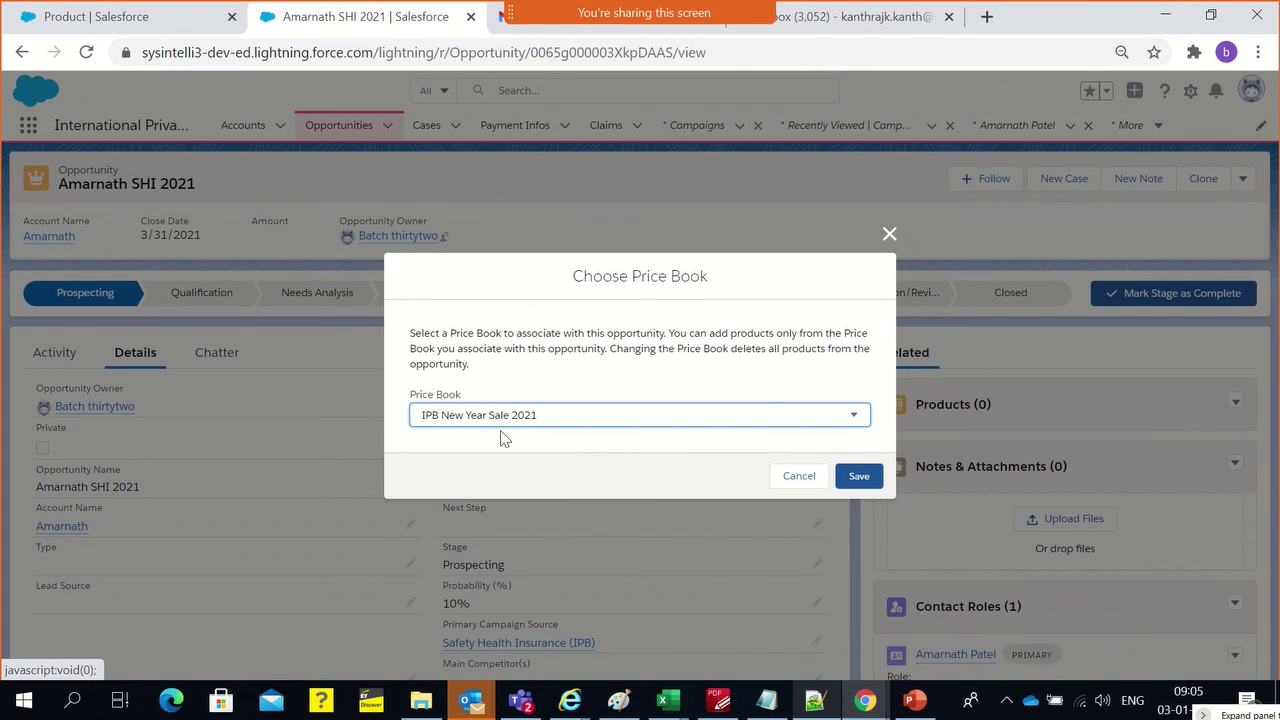
left_click(889, 237)
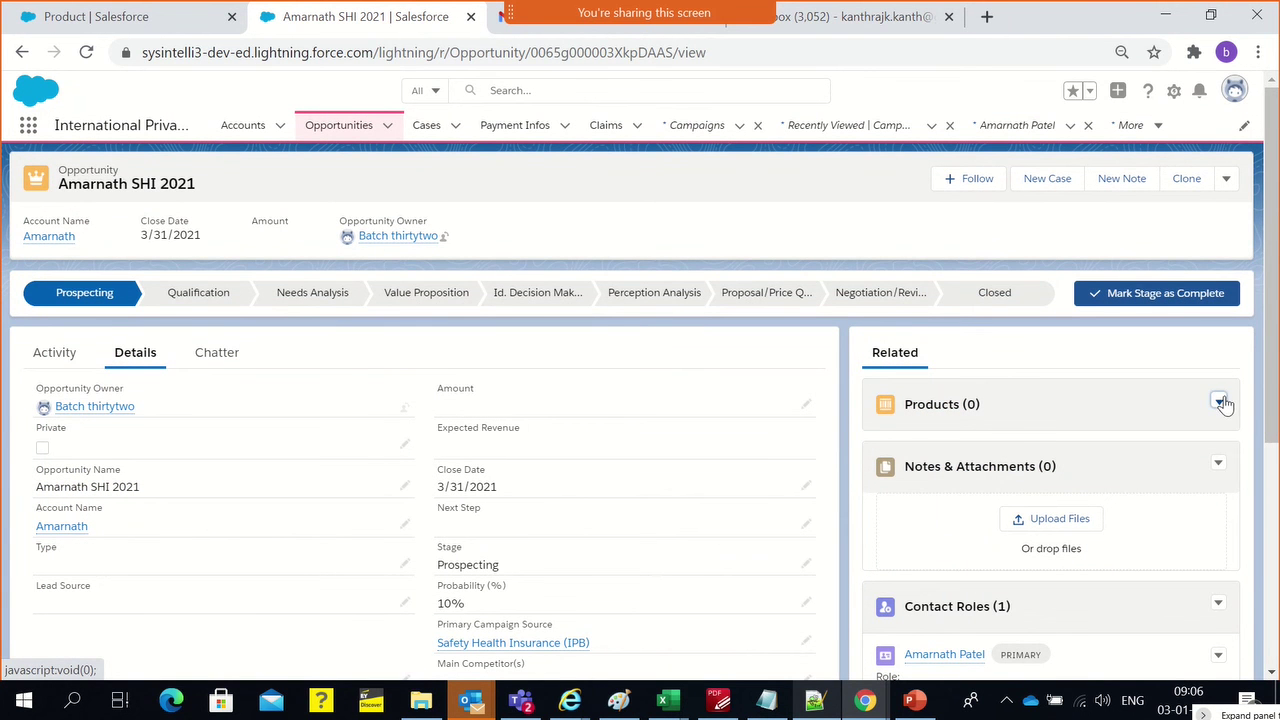
left_click(1220, 402)
left_click(1198, 452)
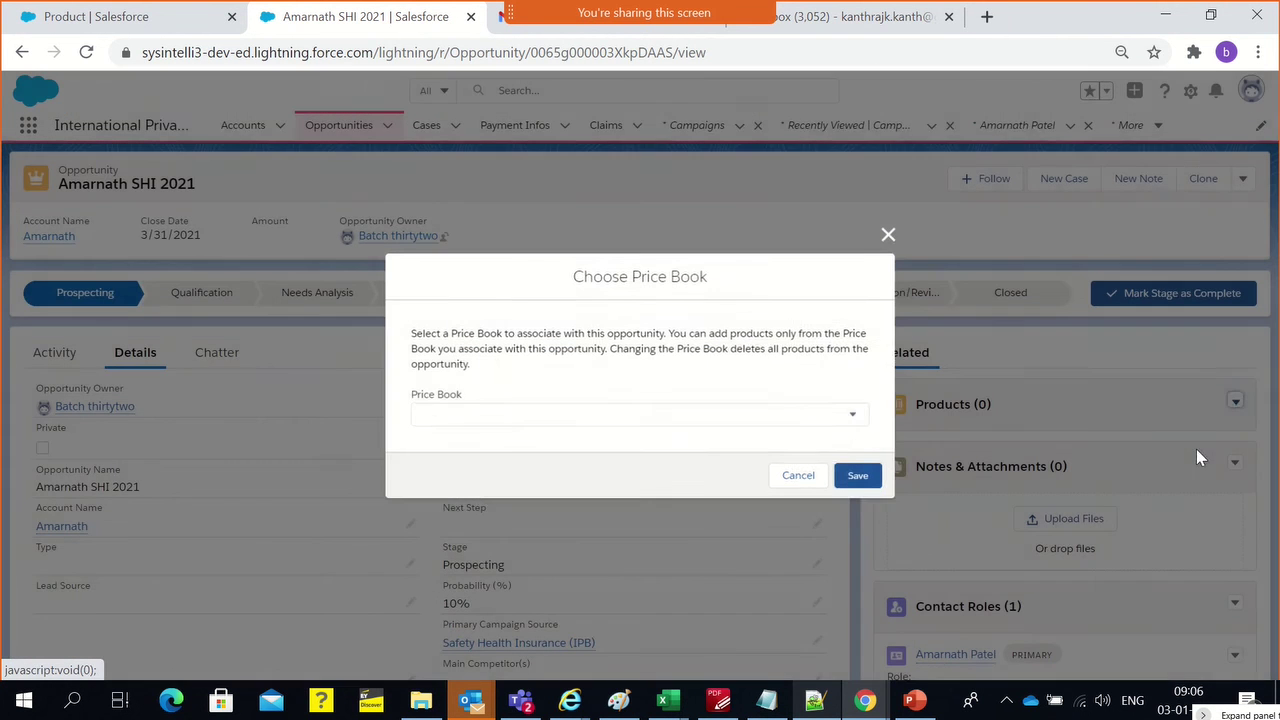
left_click(501, 415)
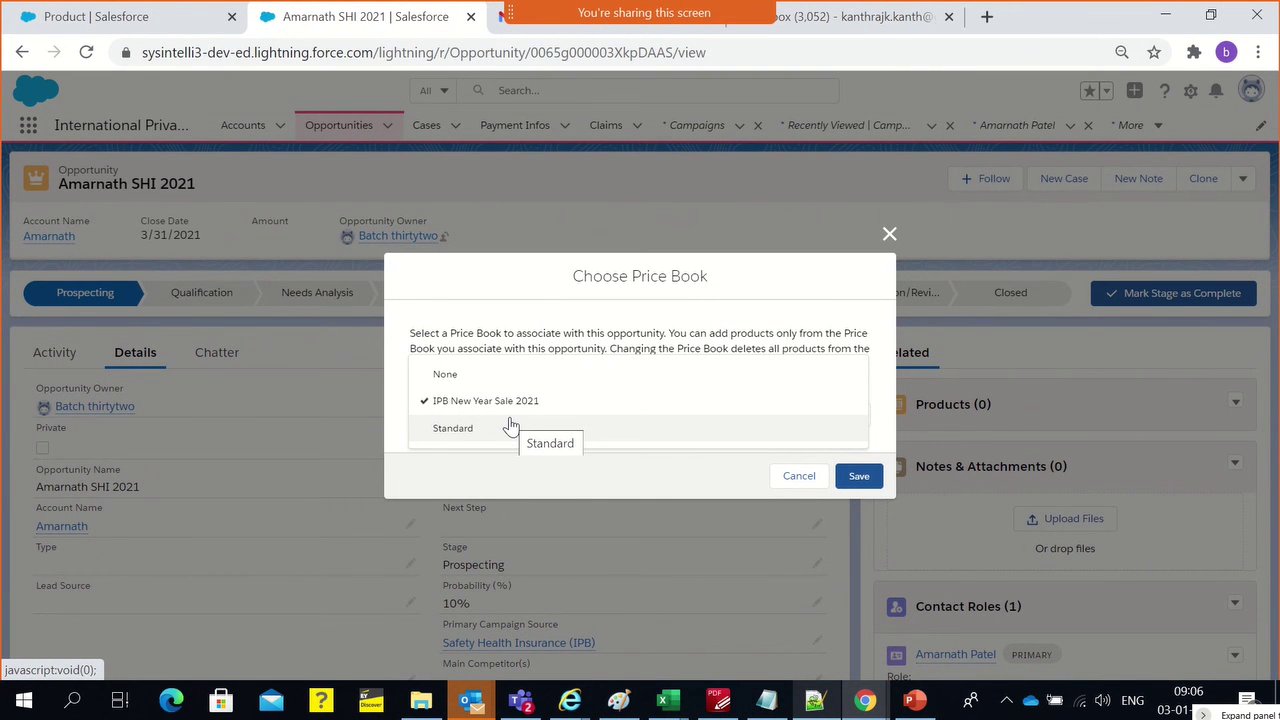
left_click(509, 426)
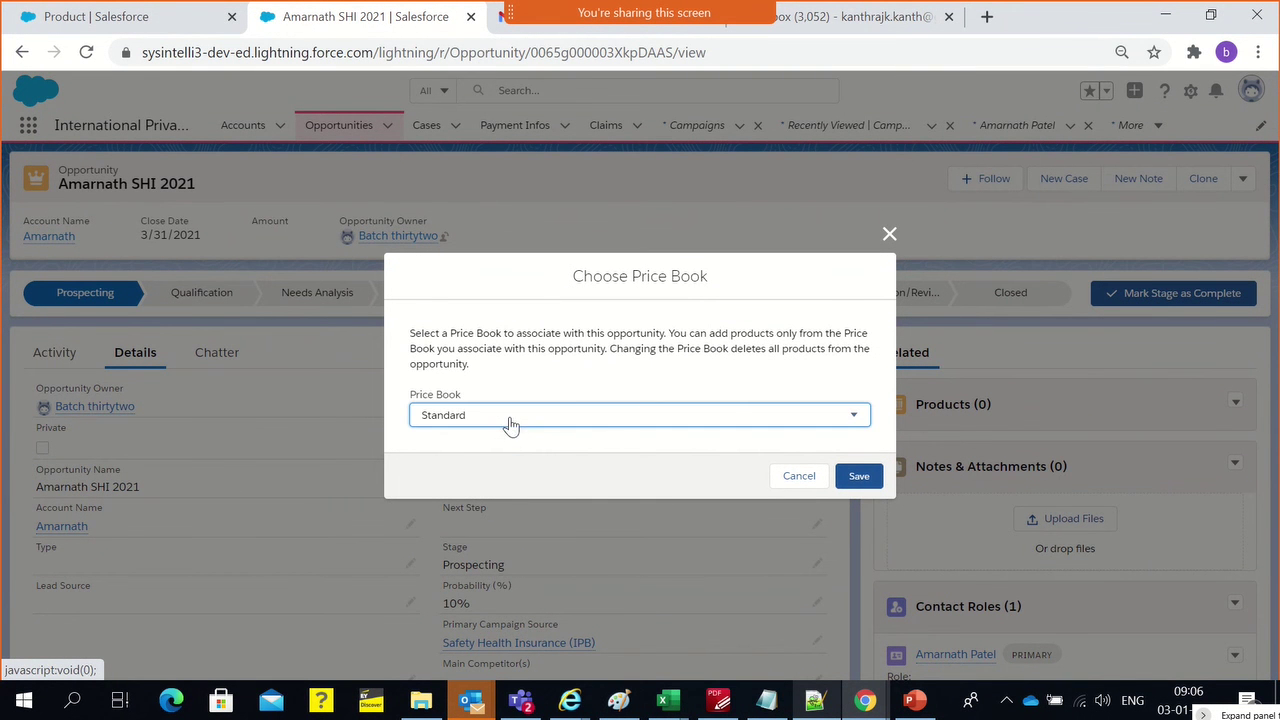
left_click(857, 479)
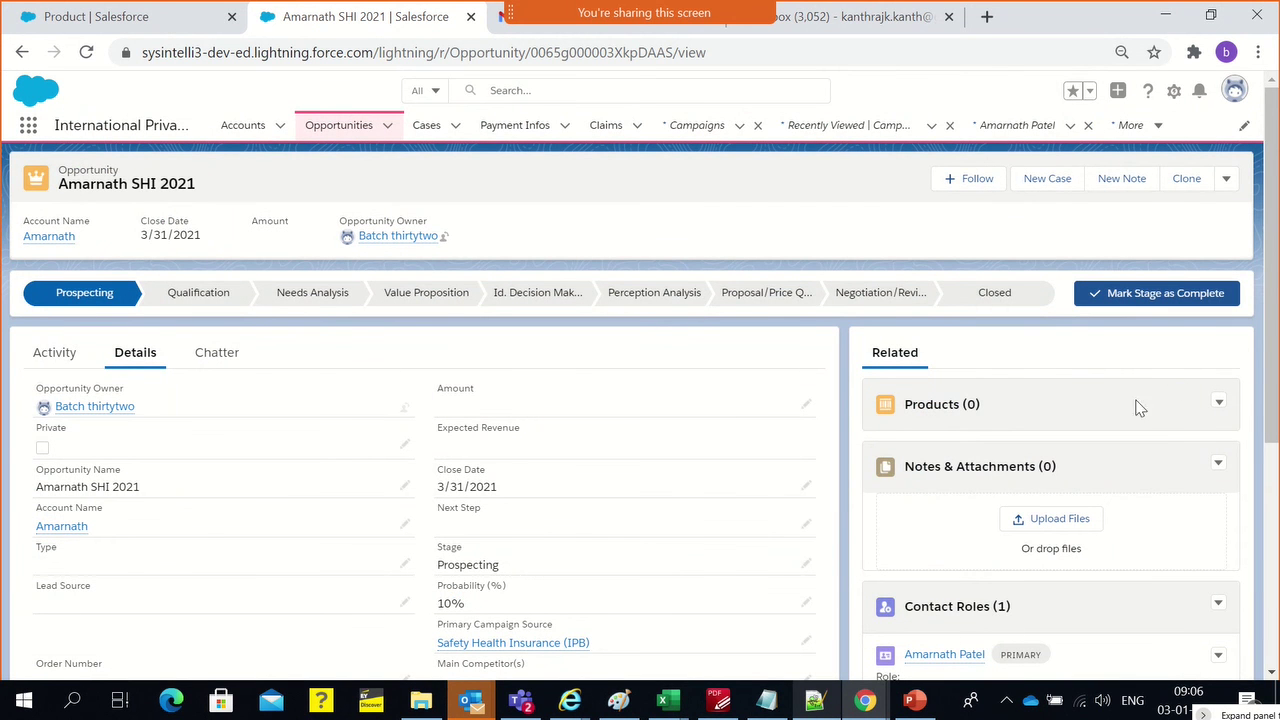
left_click(1222, 405)
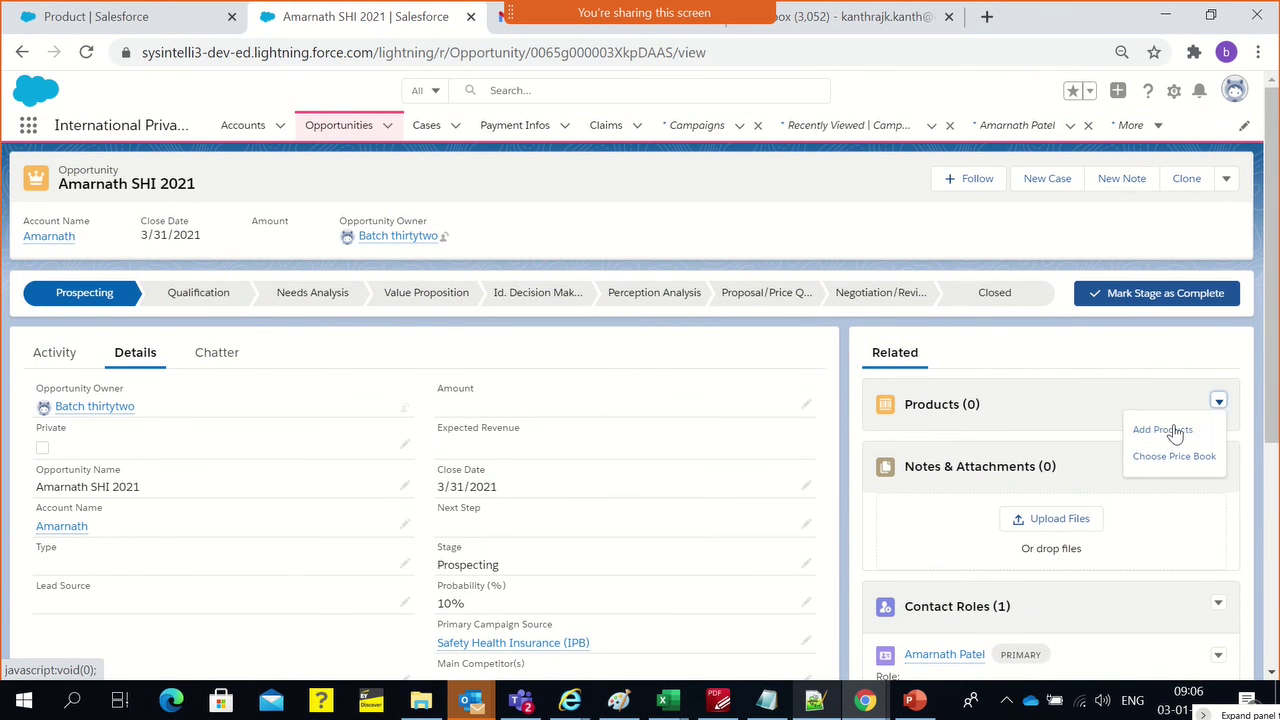
View the Standard price book's product list, then close it without adding products
left_click(1170, 436)
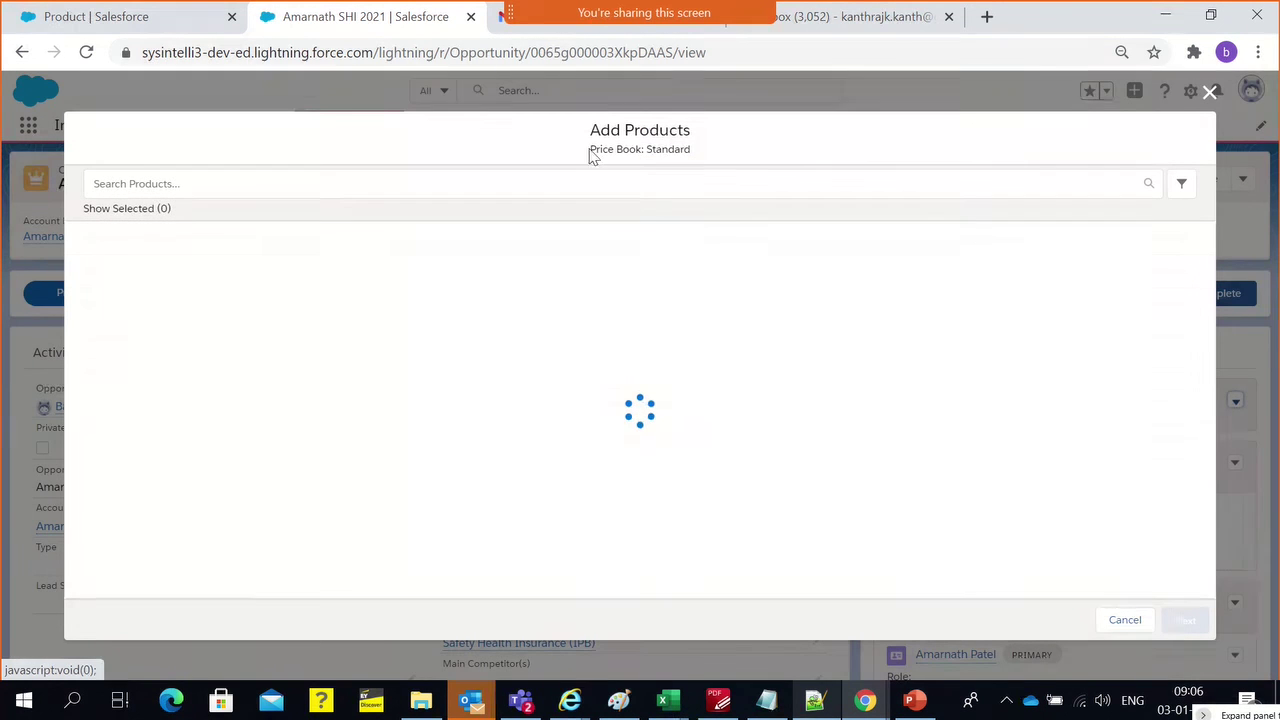
left_click_drag(647, 150, 673, 148)
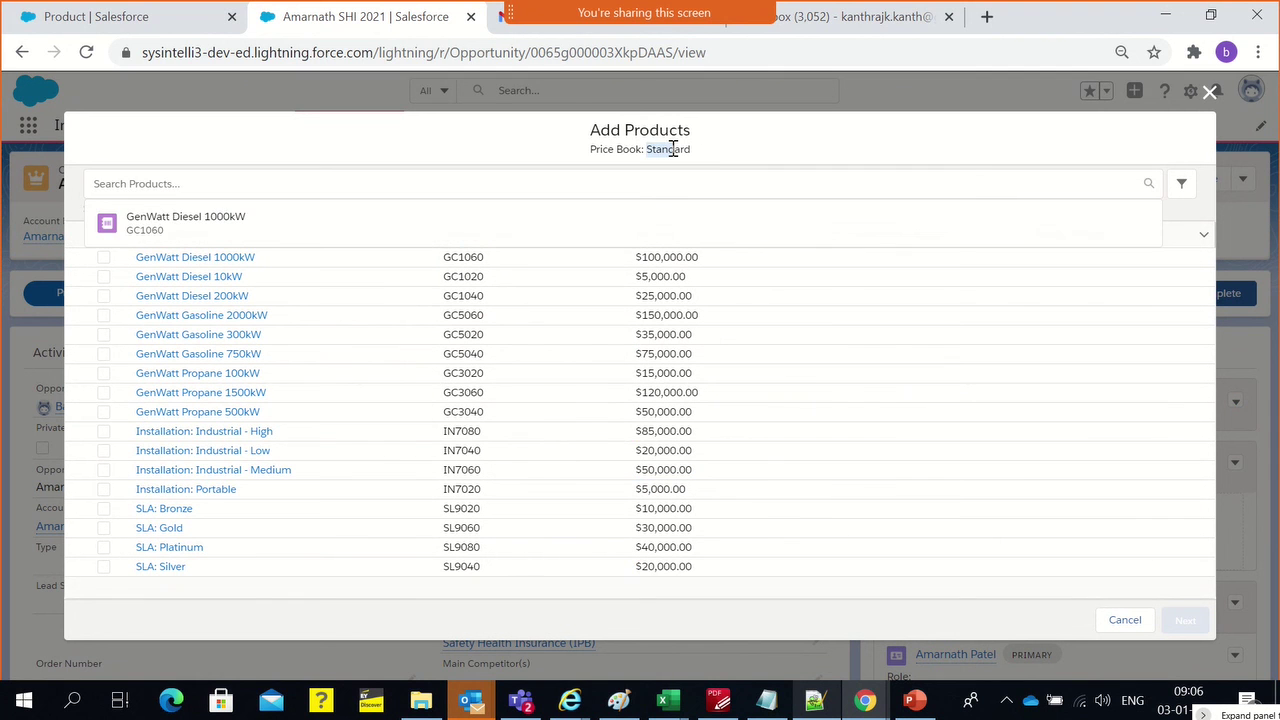
triple_click(673, 148)
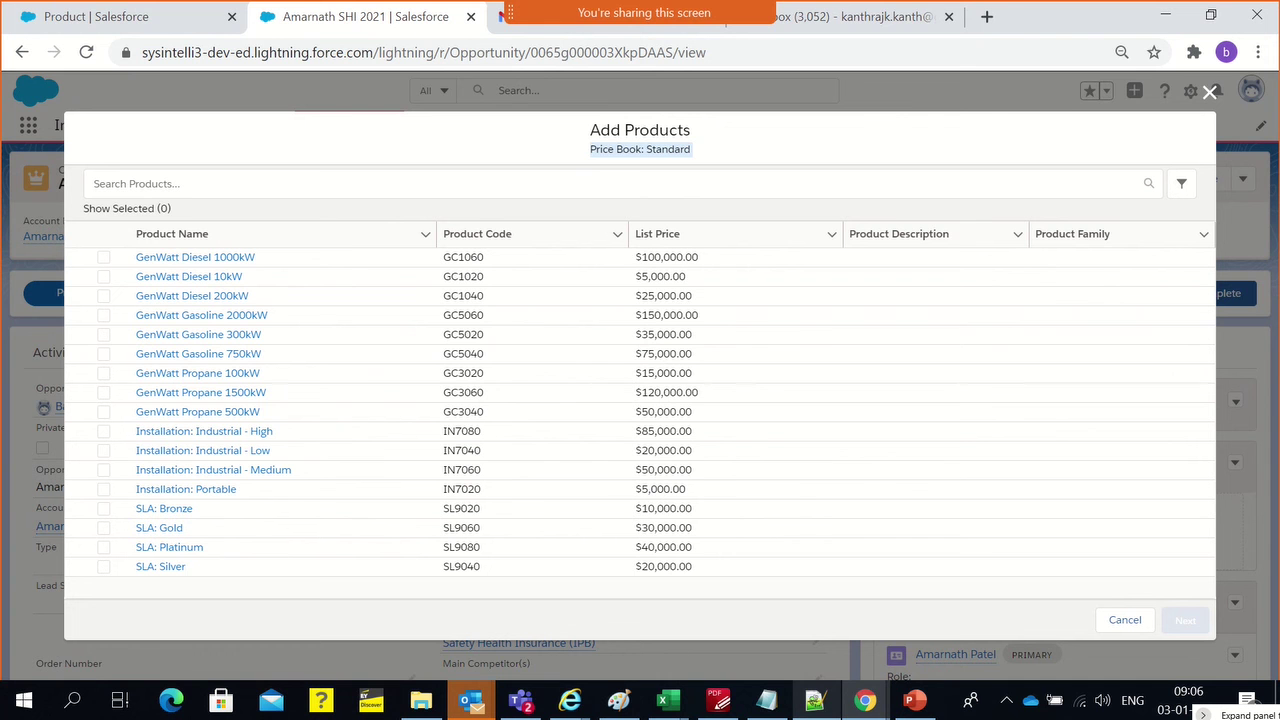
left_click(1210, 95)
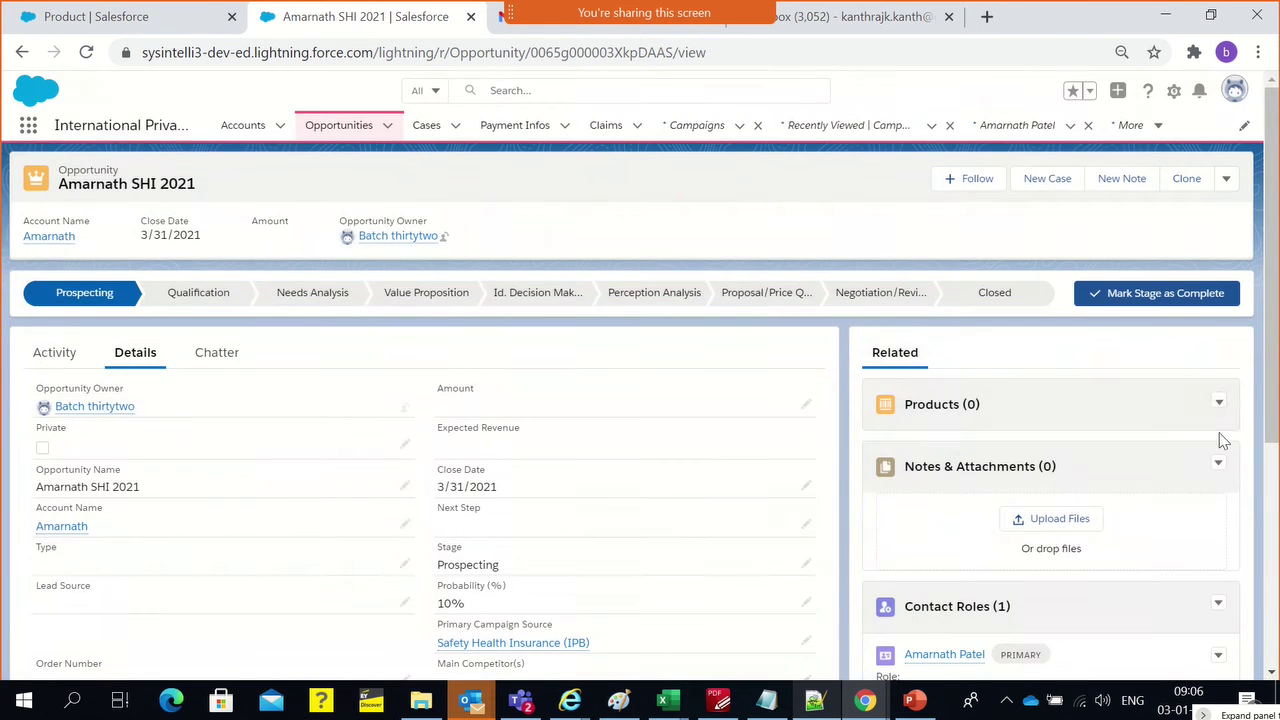
Switch the opportunity's price book back to IPB New Year Sale 2021 and confirm the change
left_click(1219, 404)
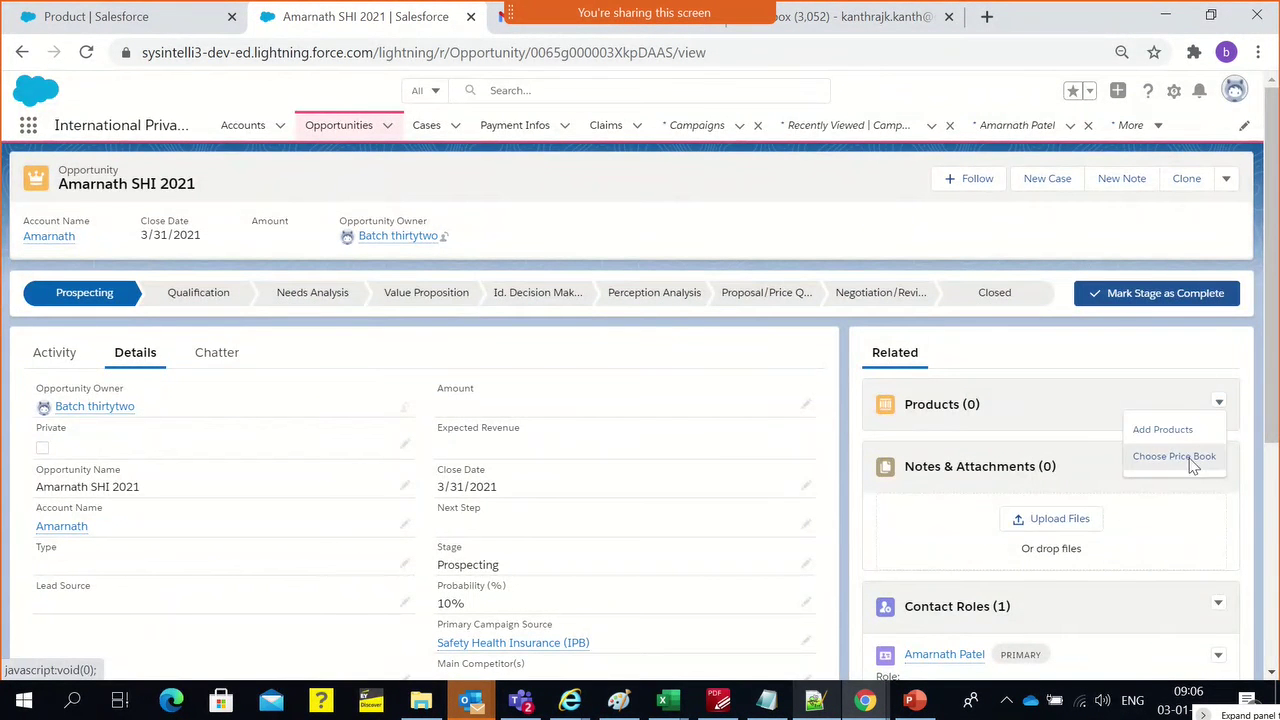
left_click(1192, 466)
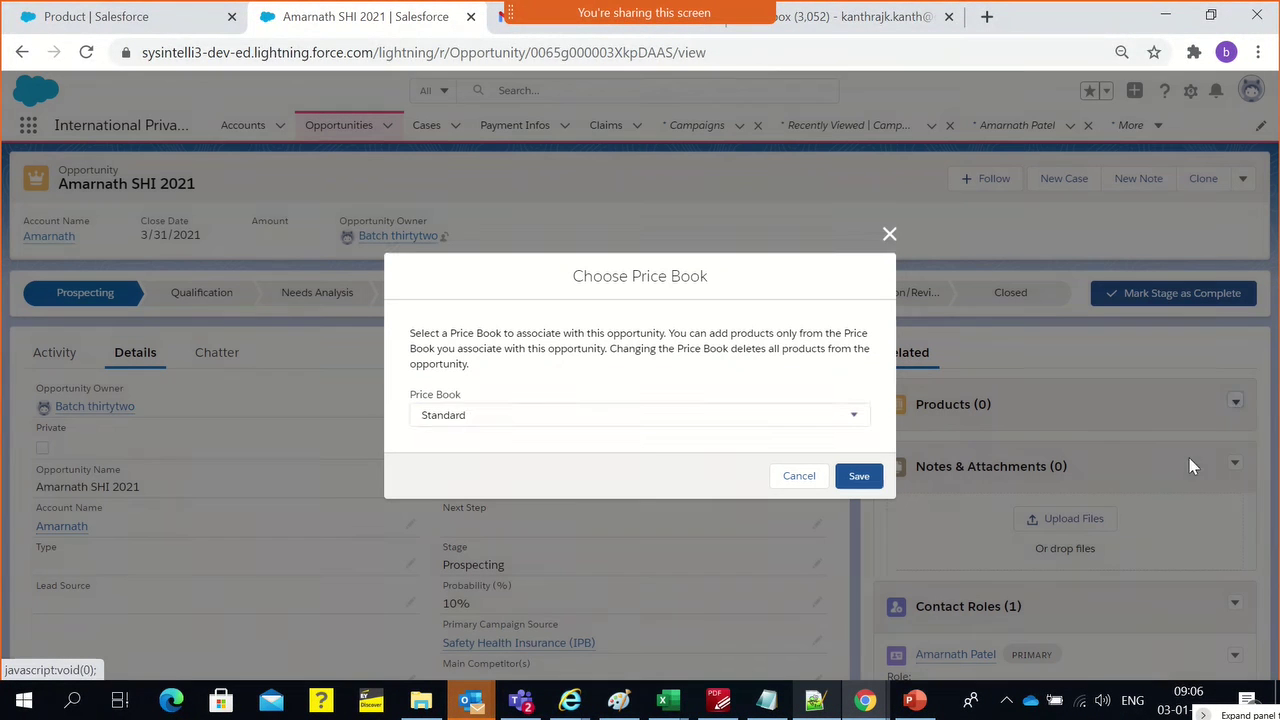
left_click(560, 424)
left_click(458, 400)
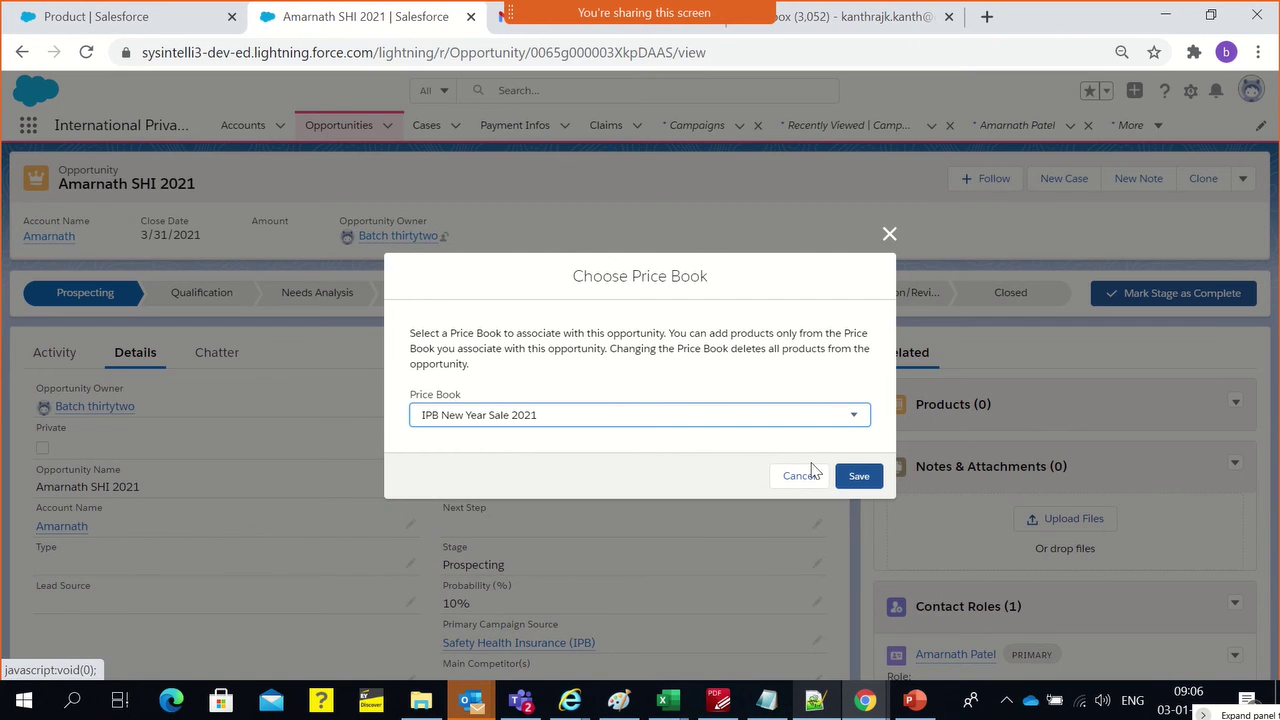
left_click(858, 476)
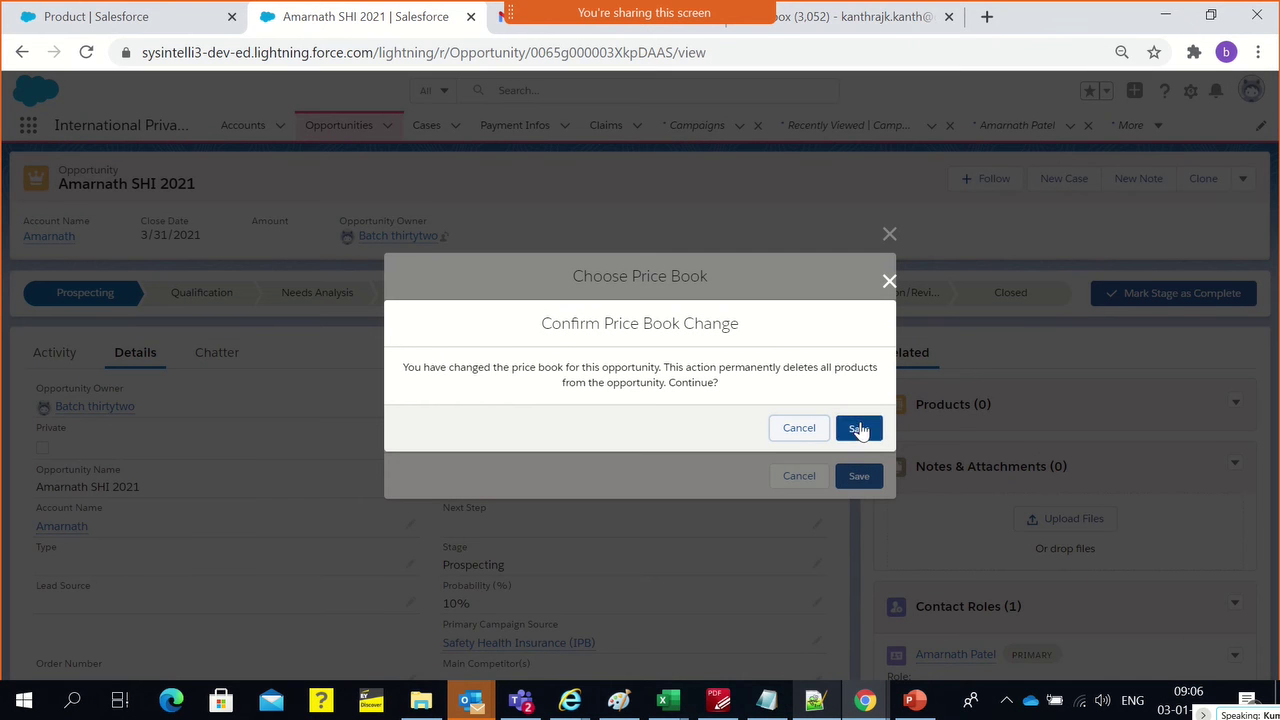
left_click(858, 428)
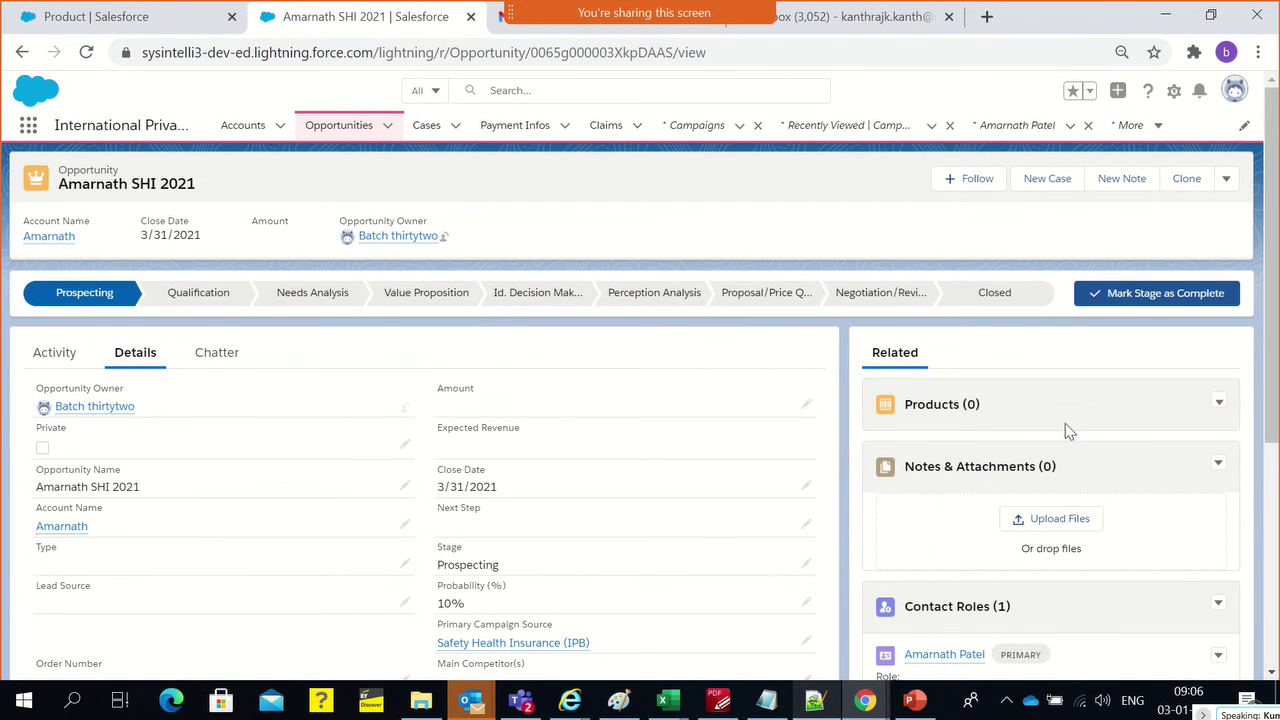
left_click(1217, 401)
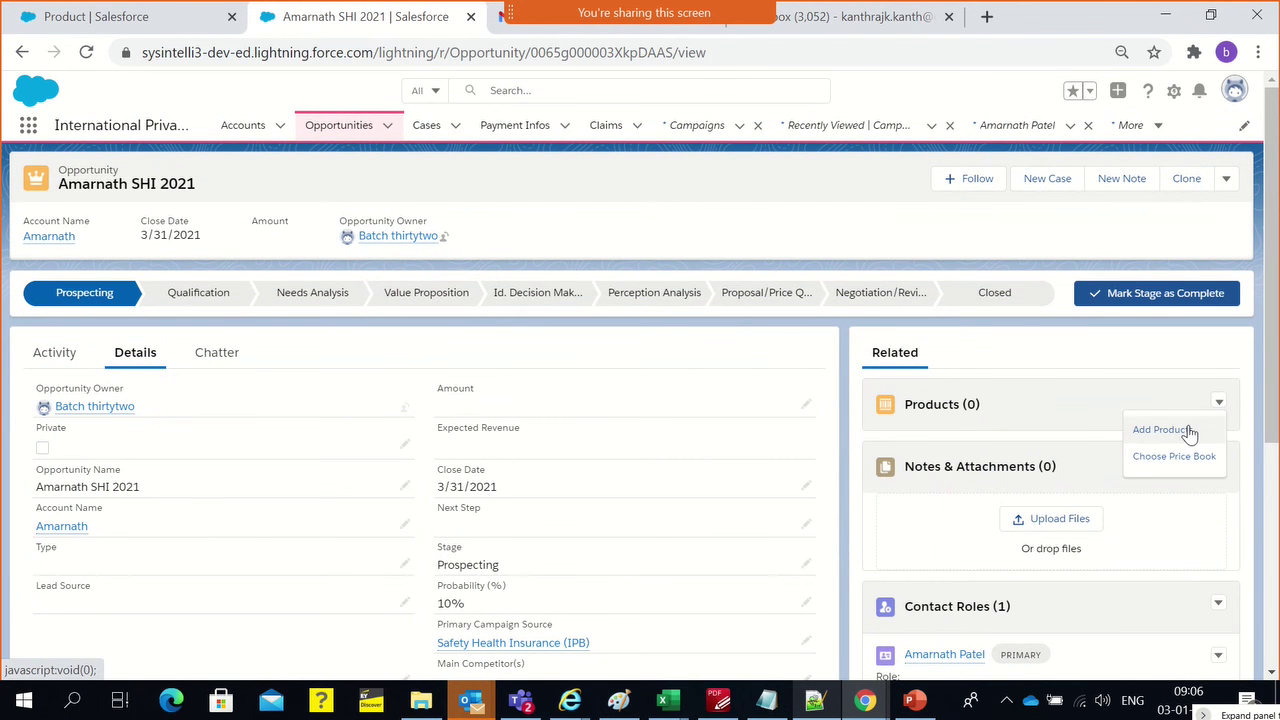
Select Safety Health Insurance 2021 from the IPB New Year Sale 2021 products and continue
left_click(1186, 430)
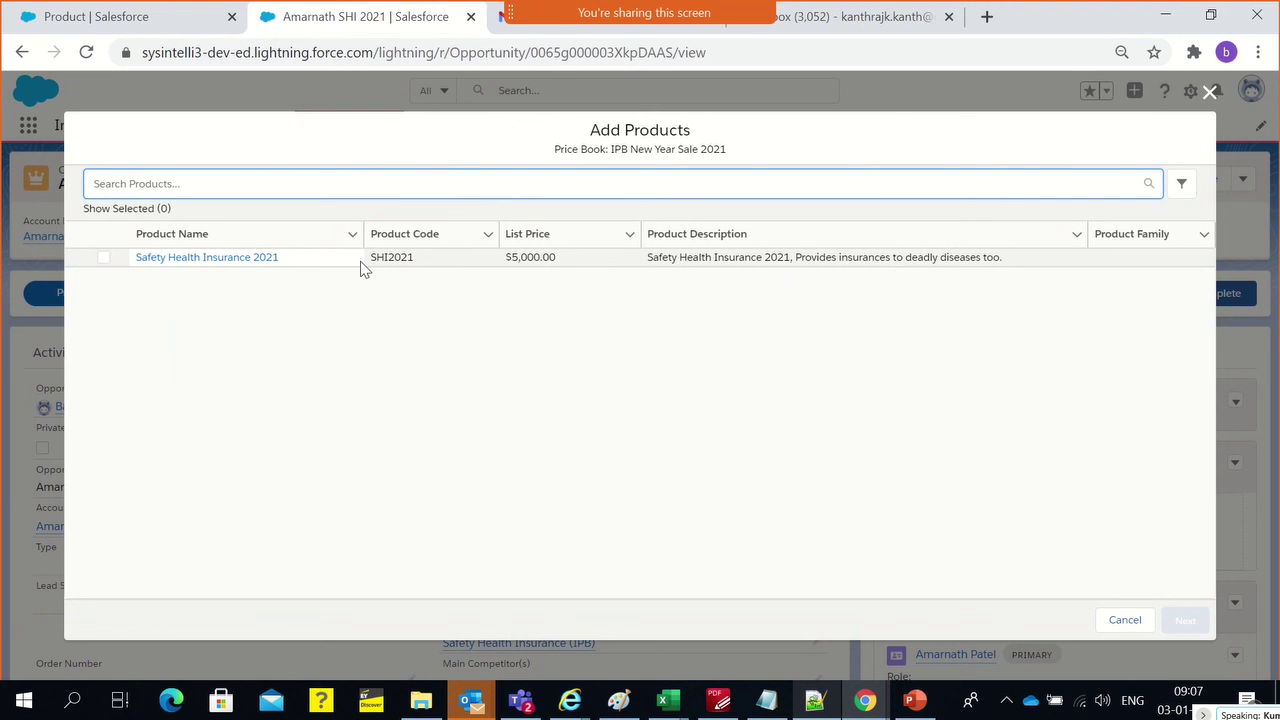
left_click(336, 360)
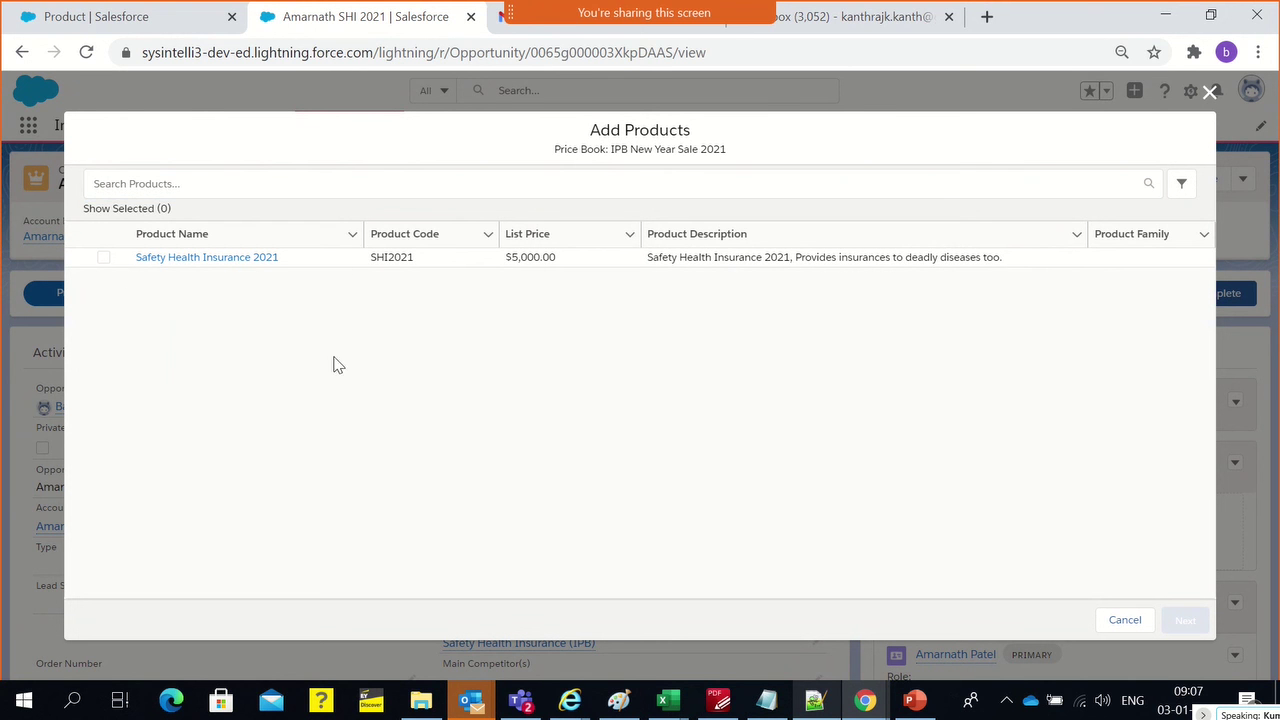
left_click(103, 258)
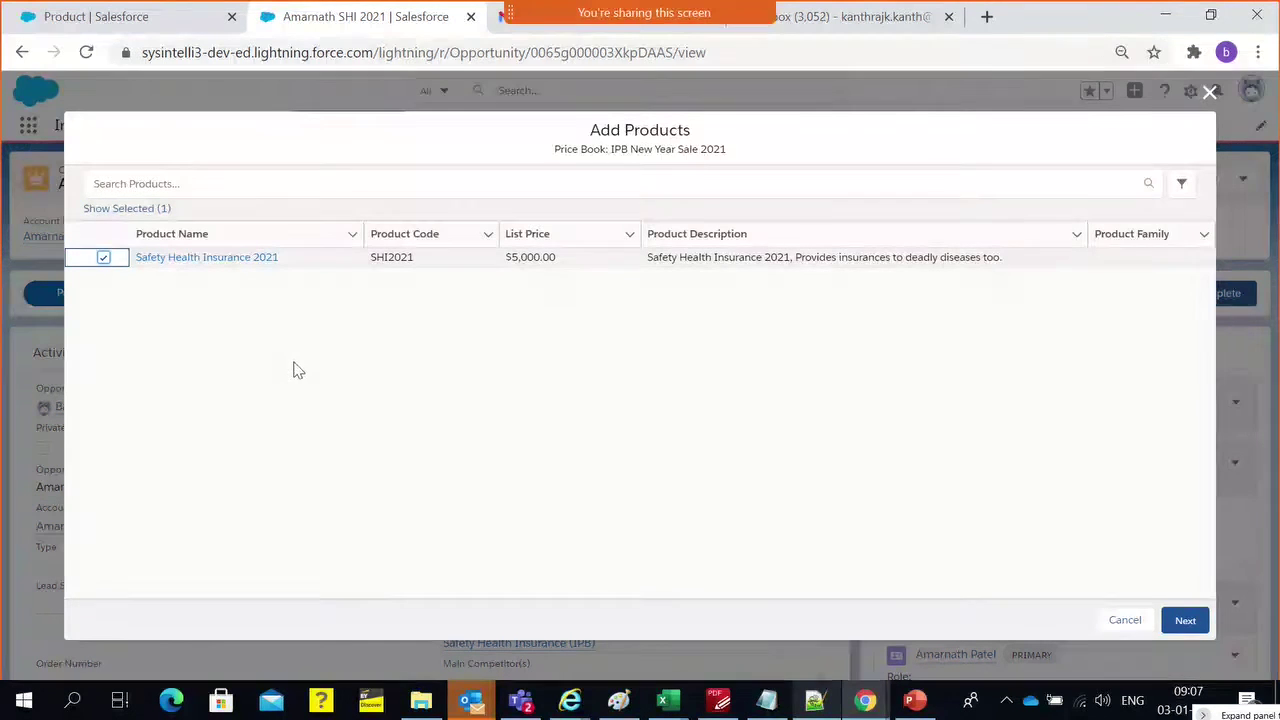
left_click(1188, 622)
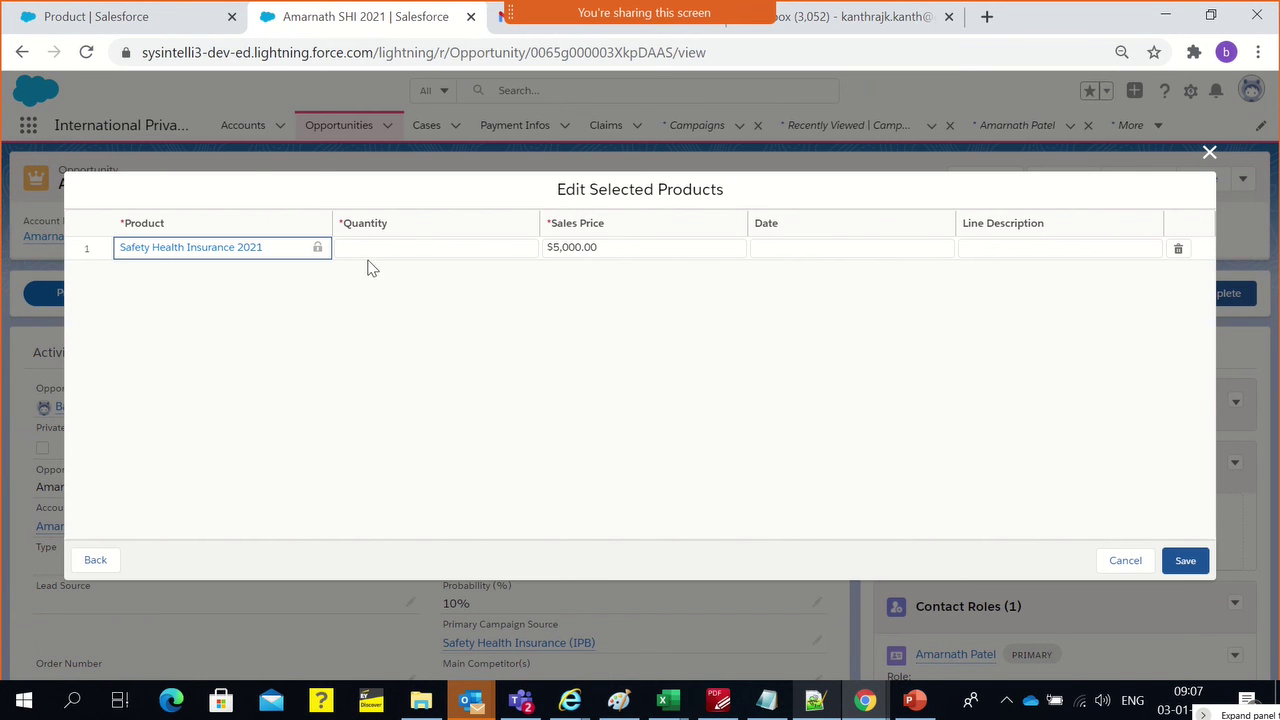
Save the product line with quantity 1, sales price $5,000, date 1/11/2021, description 'Insurance'
left_click(378, 247)
type("1")
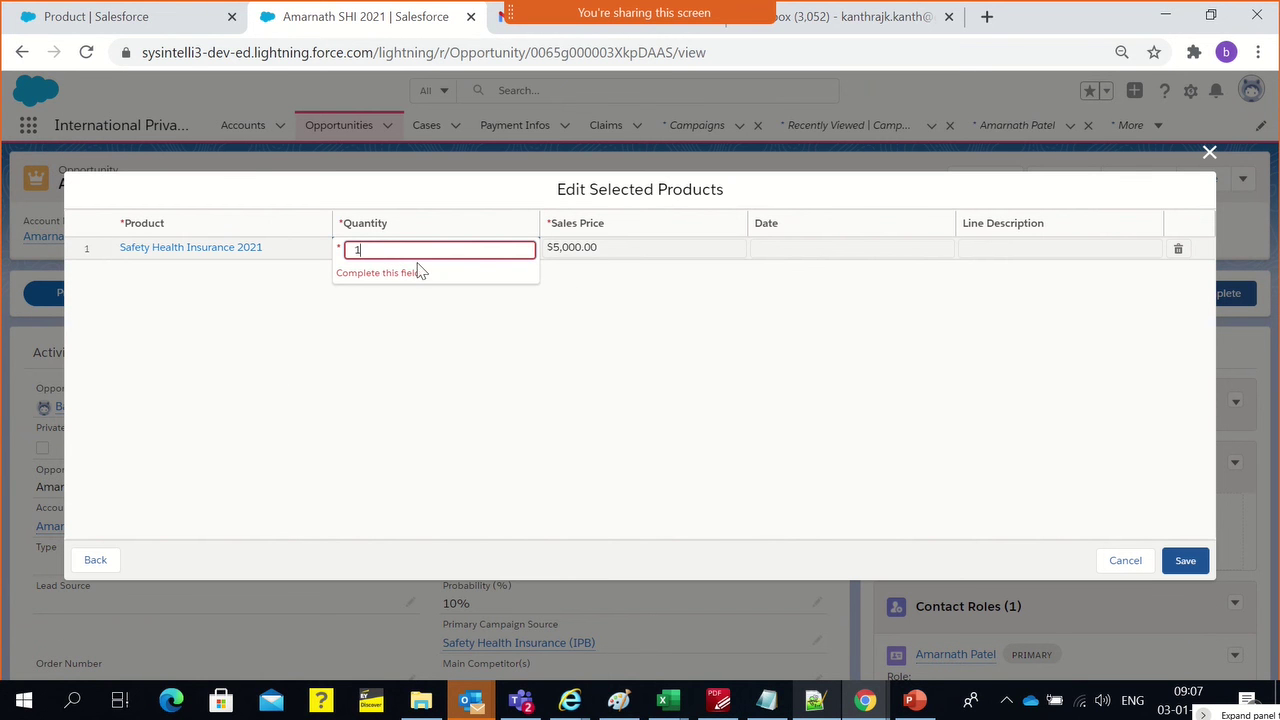
left_click(614, 248)
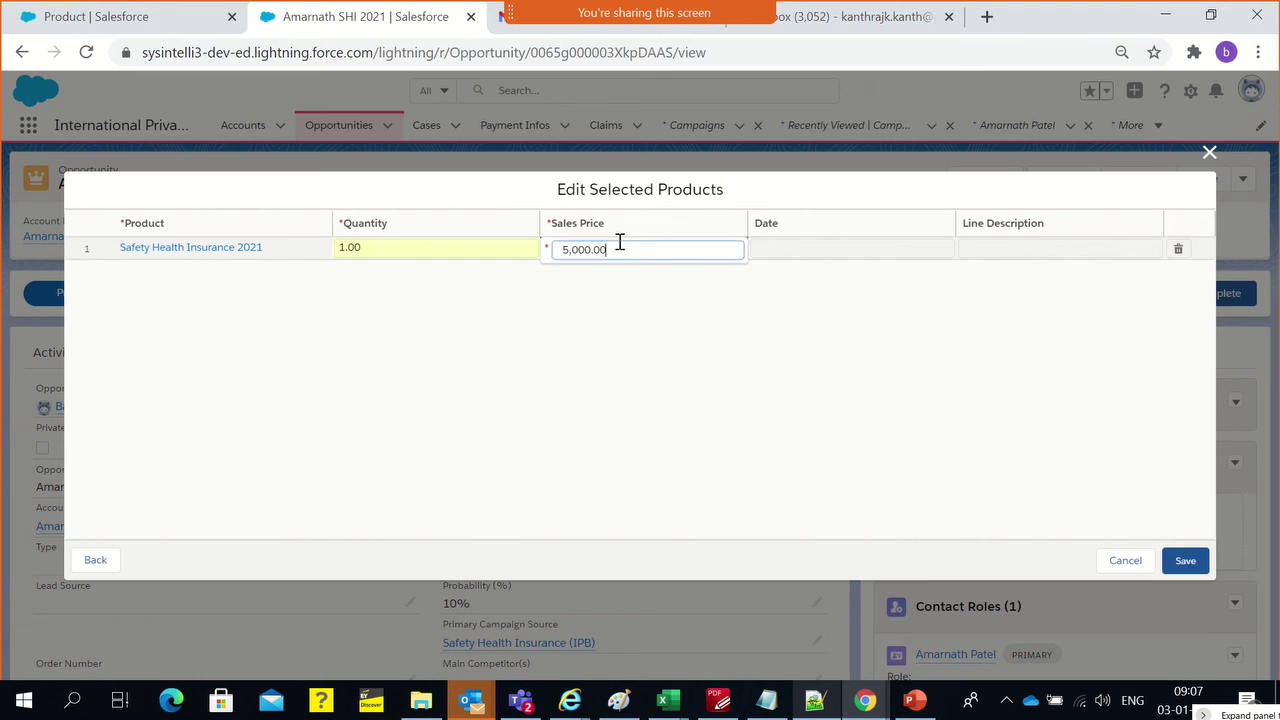
left_click(783, 250)
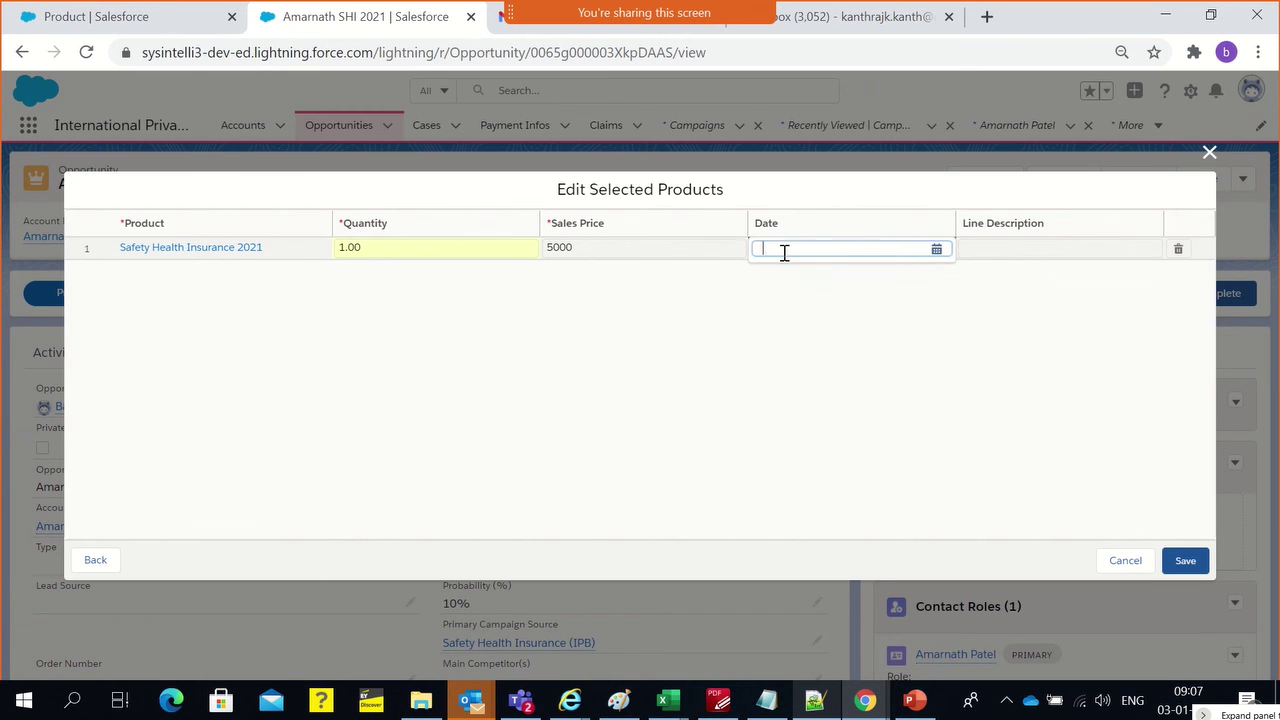
left_click(933, 255)
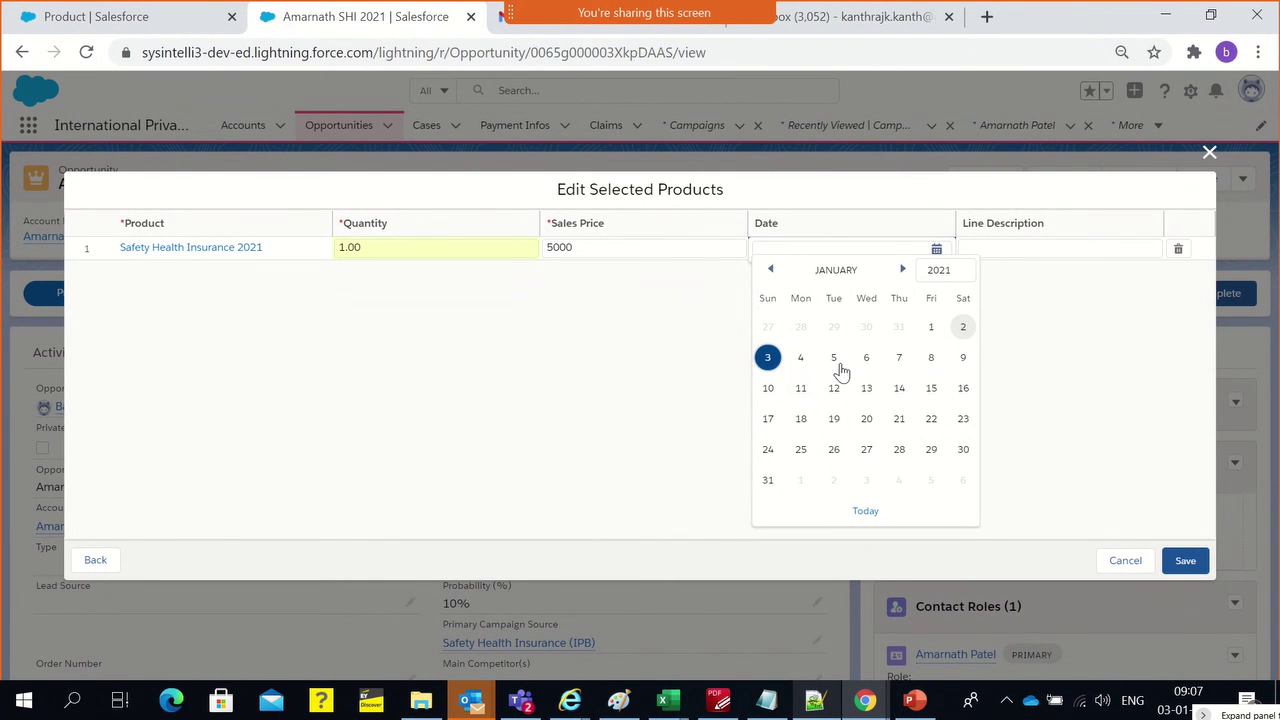
left_click(800, 388)
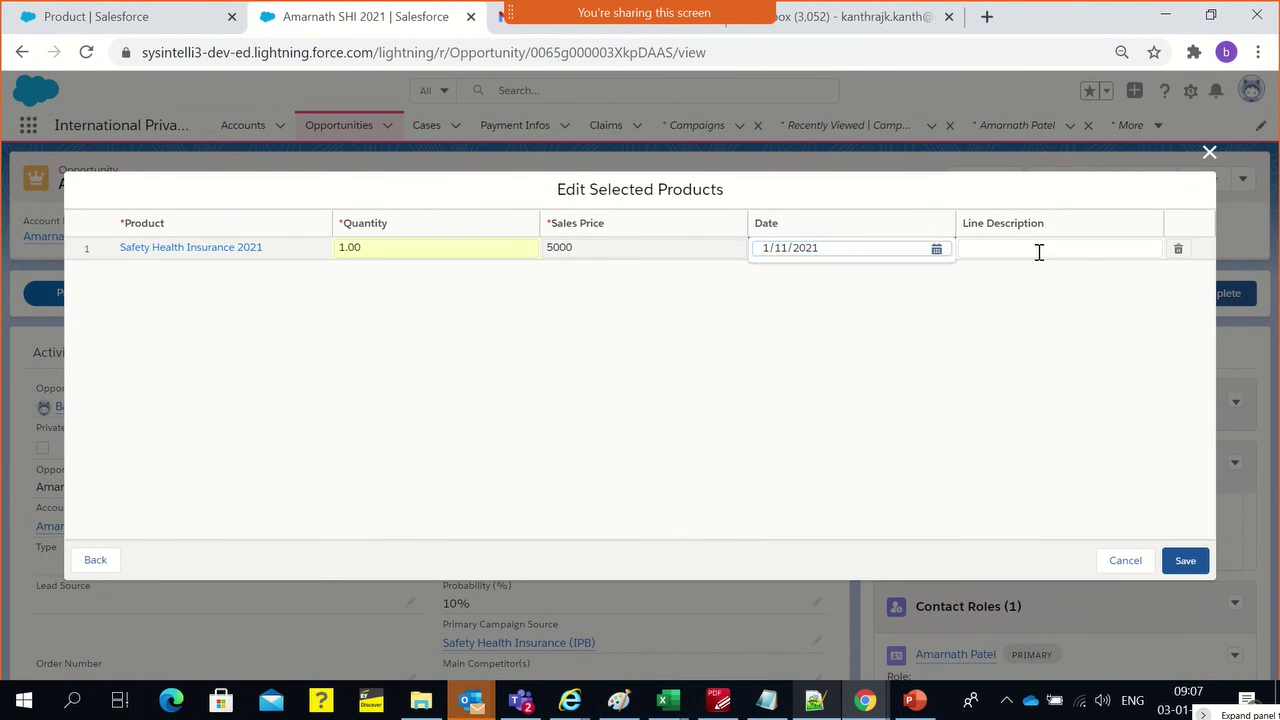
left_click(1039, 250)
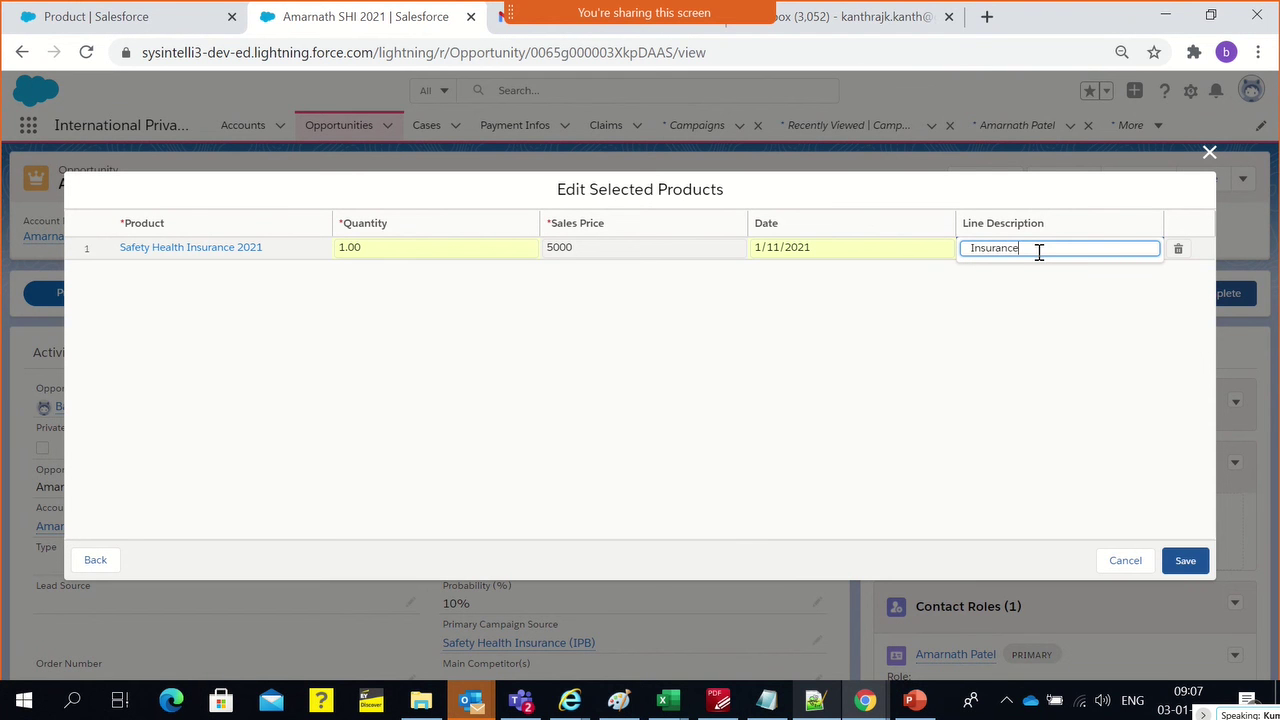
left_click(1186, 561)
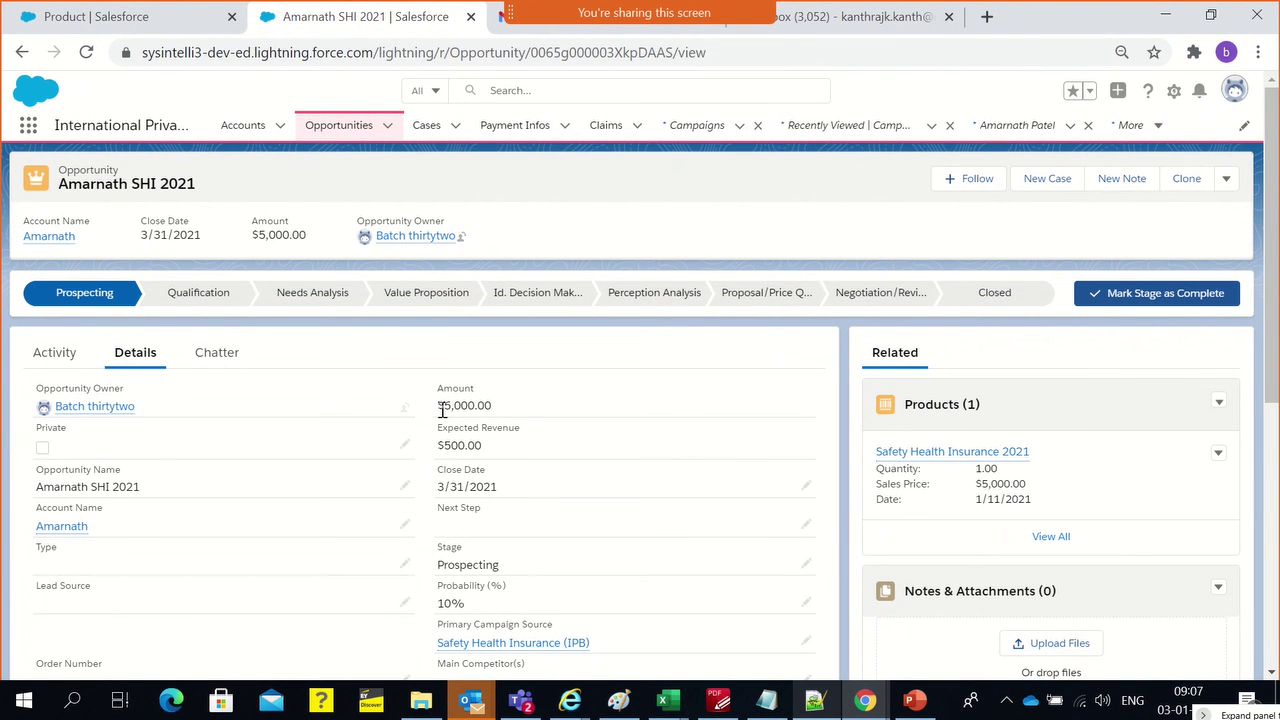
left_click_drag(442, 408, 501, 413)
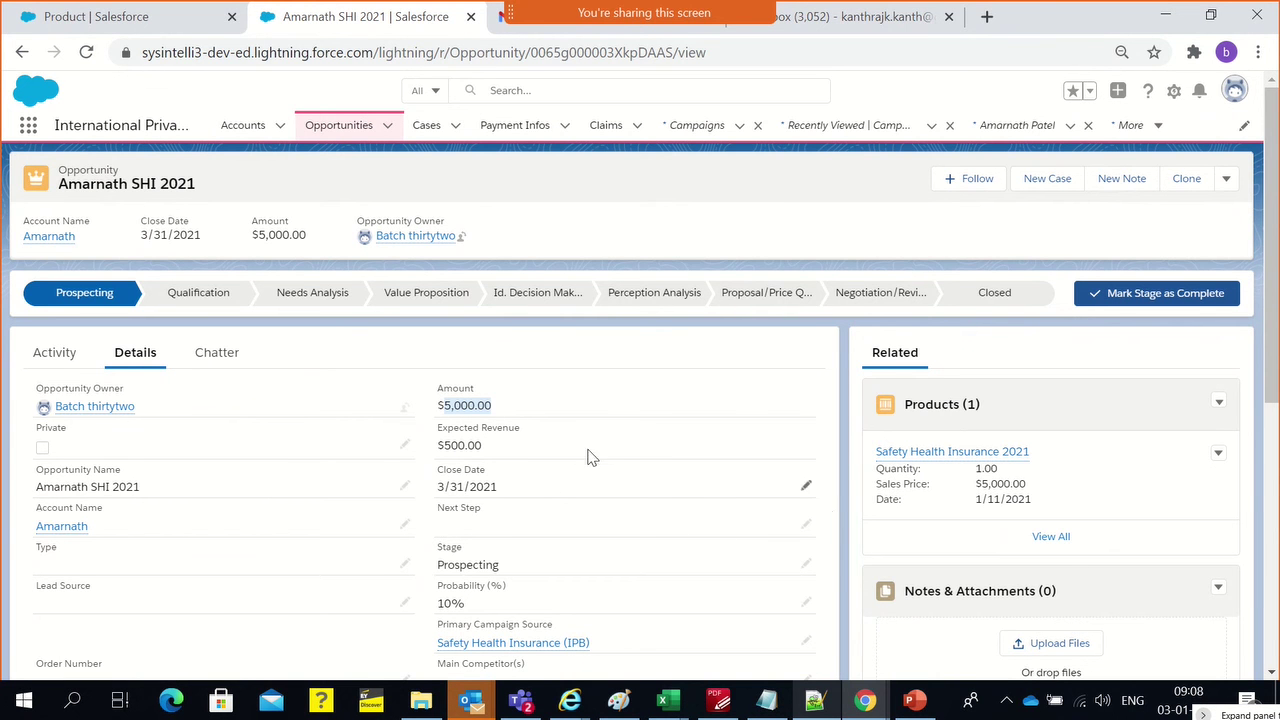
left_click_drag(447, 450, 507, 455)
left_click(447, 350)
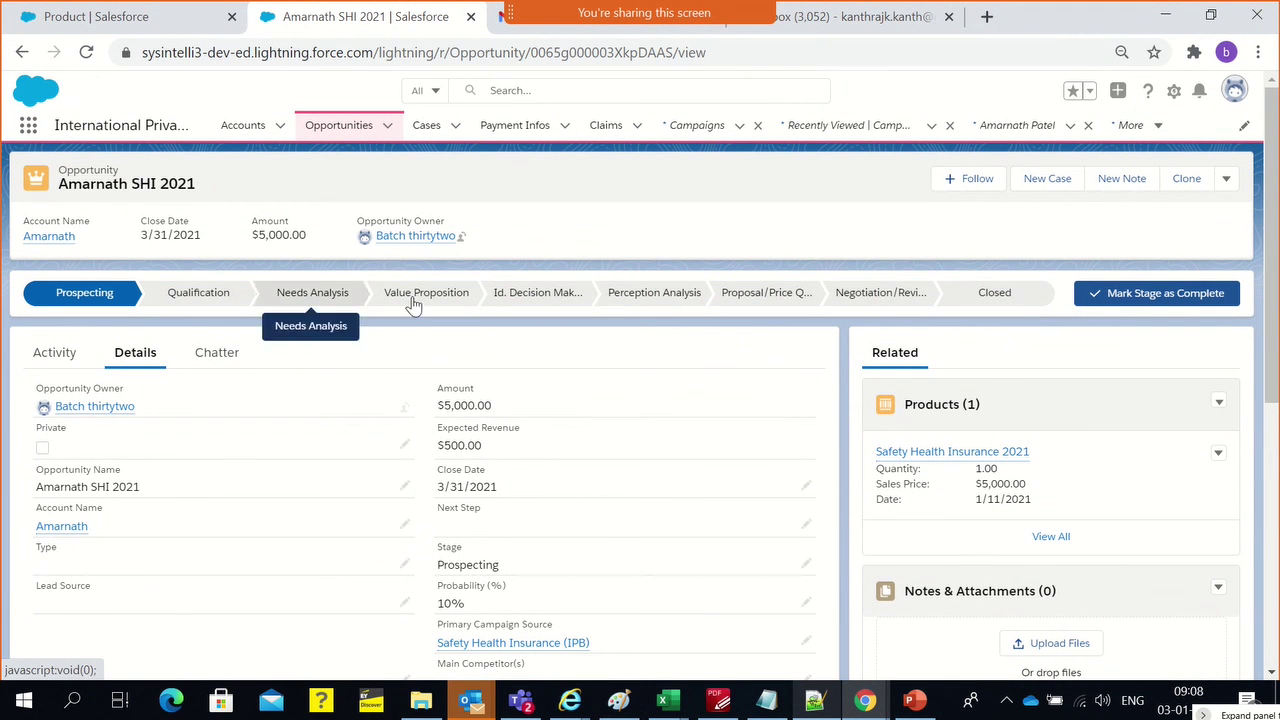
double_click(499, 598)
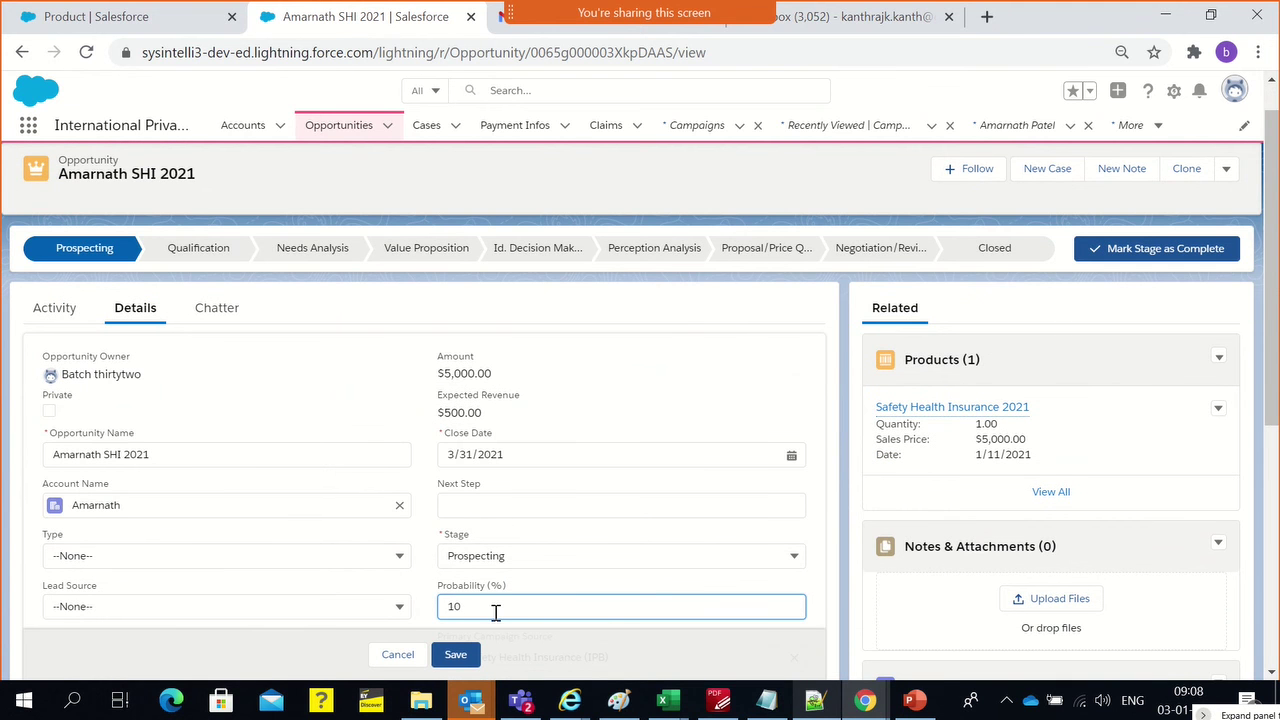
left_click(398, 655)
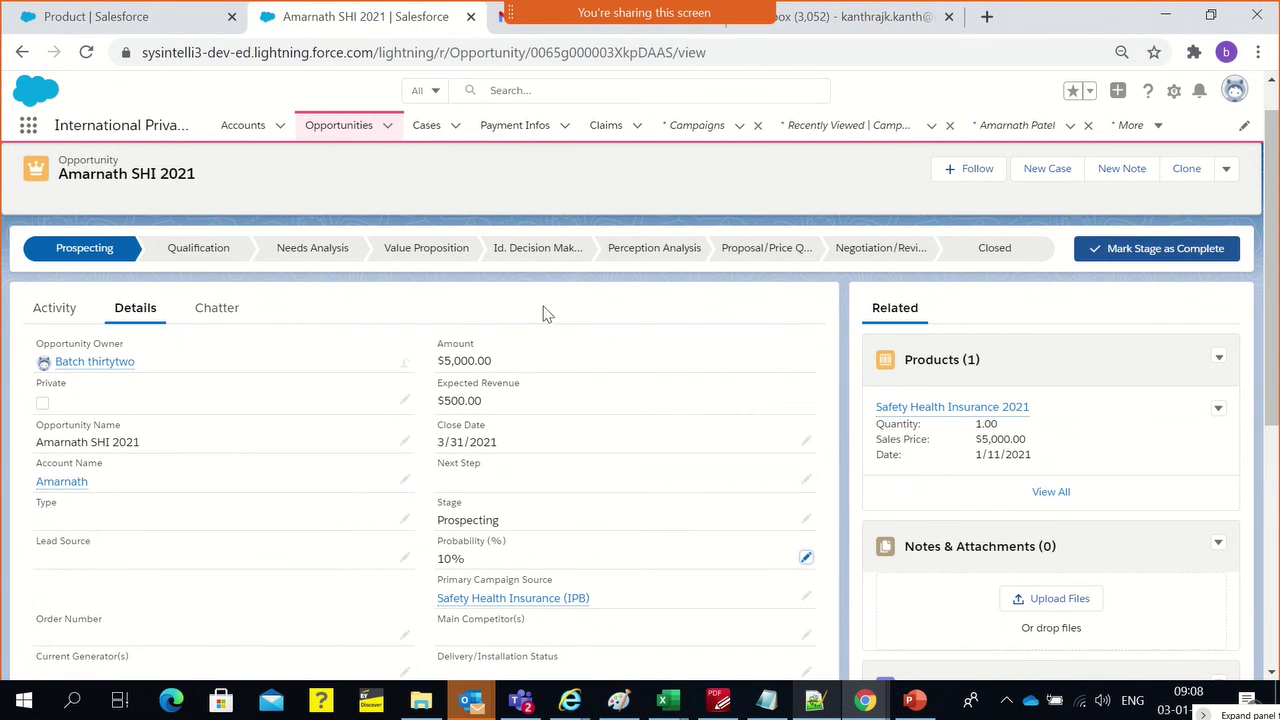
scroll(668, 556, "down", 2)
scroll(668, 556, "up", 3)
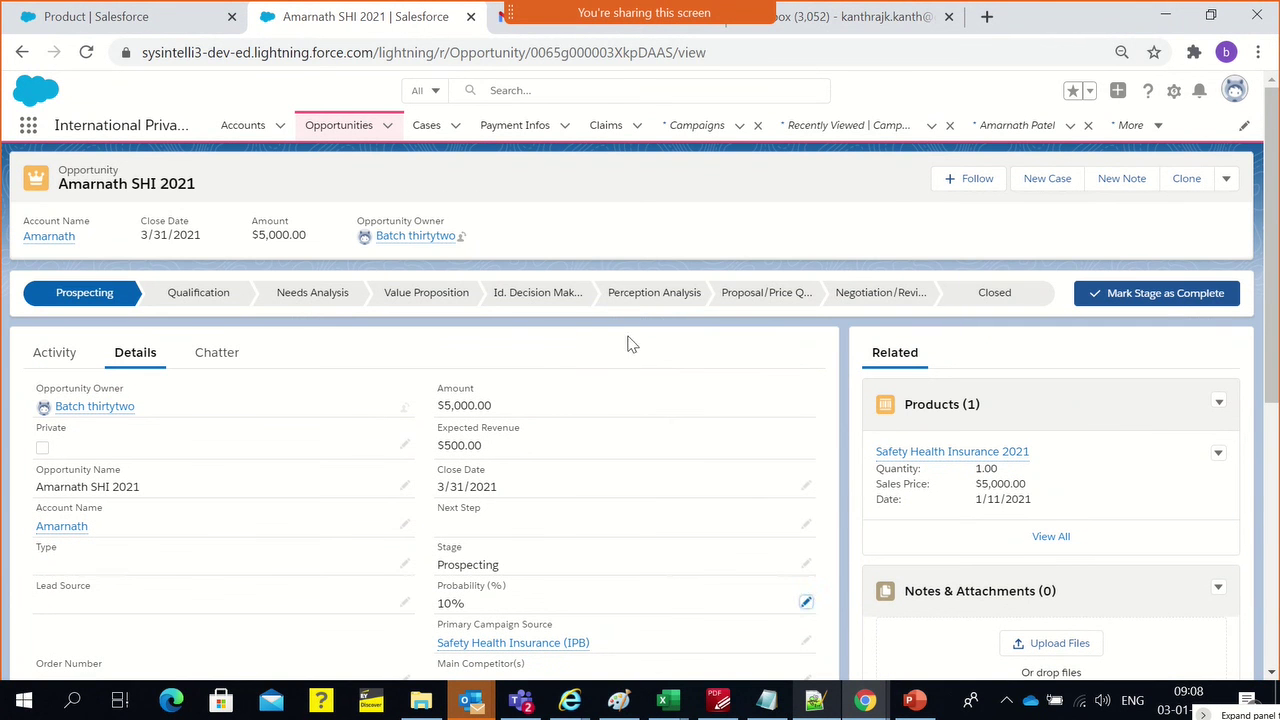
Mark Perception Analysis as the current stage, giving 70% probability and $3,500.00 expected revenue
left_click(627, 300)
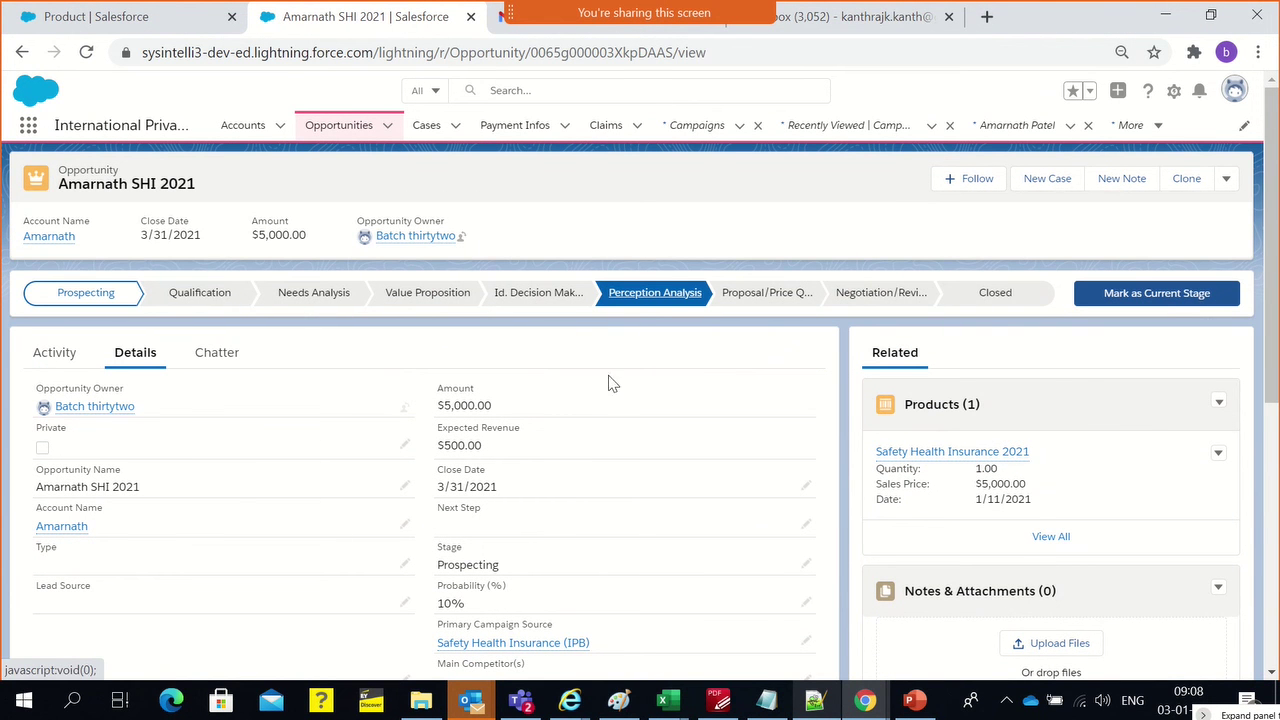
left_click(1183, 297)
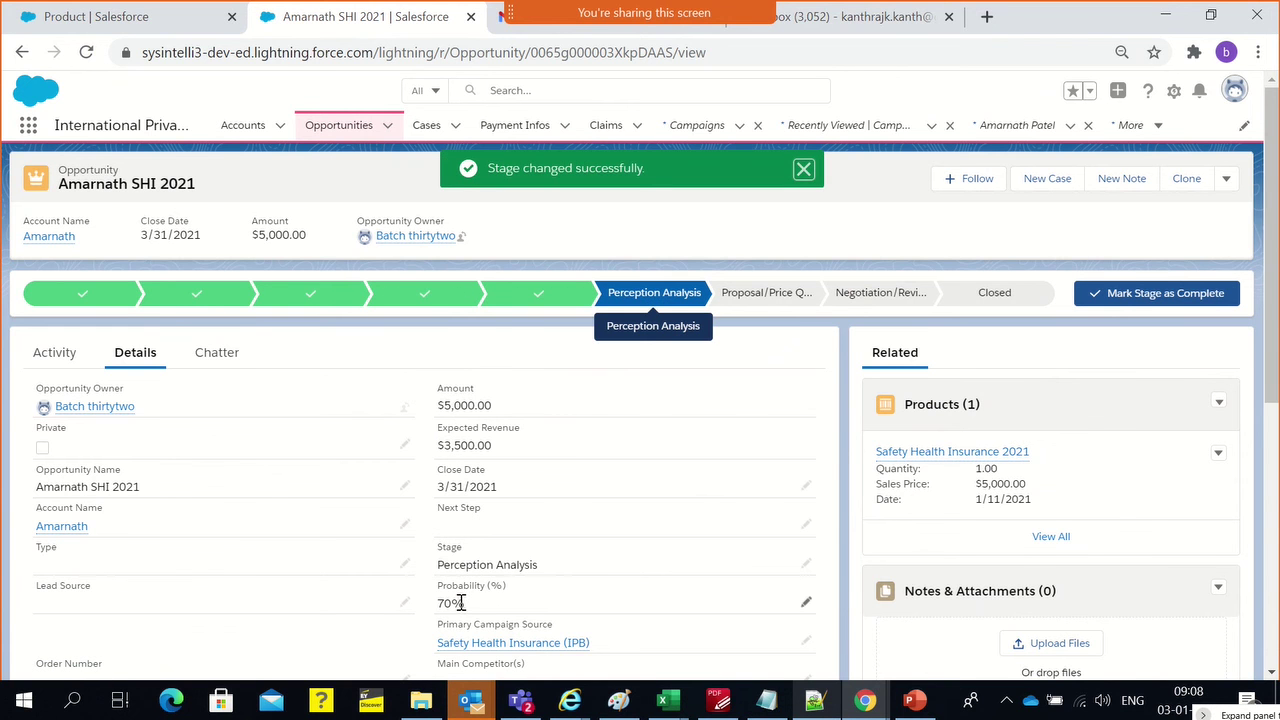
left_click_drag(462, 602, 440, 603)
left_click(806, 206)
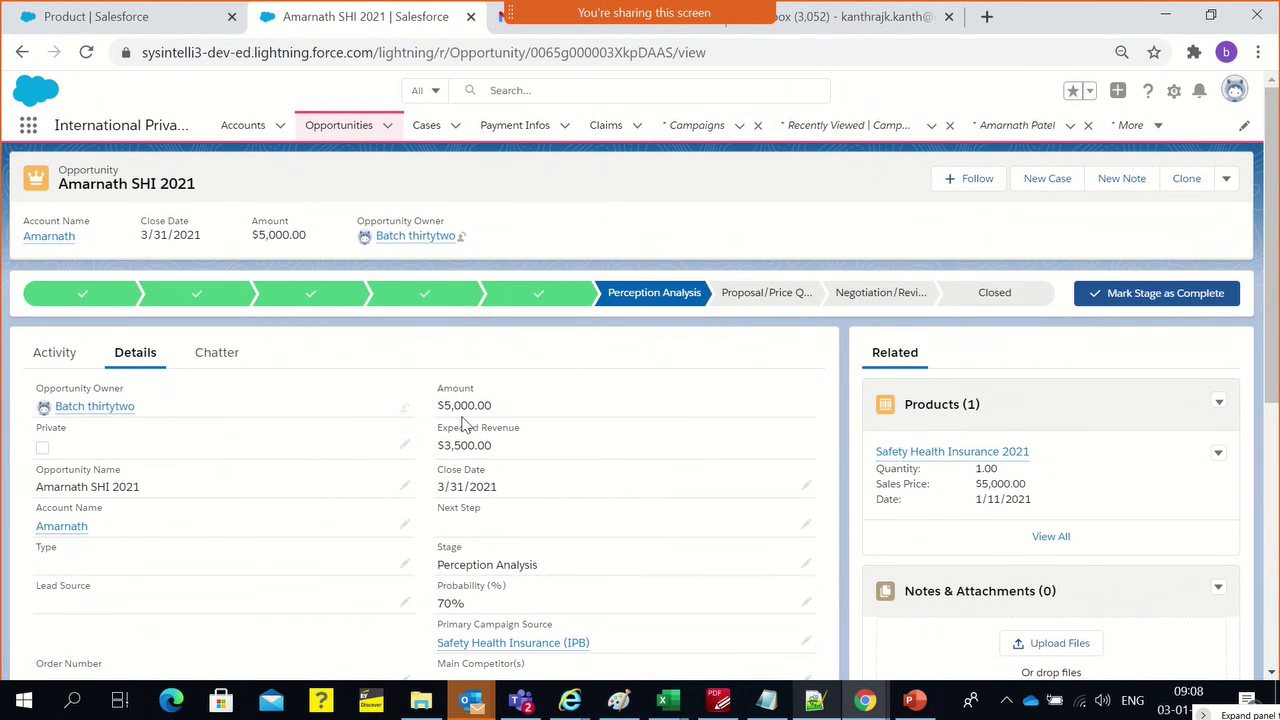
left_click_drag(440, 455, 491, 446)
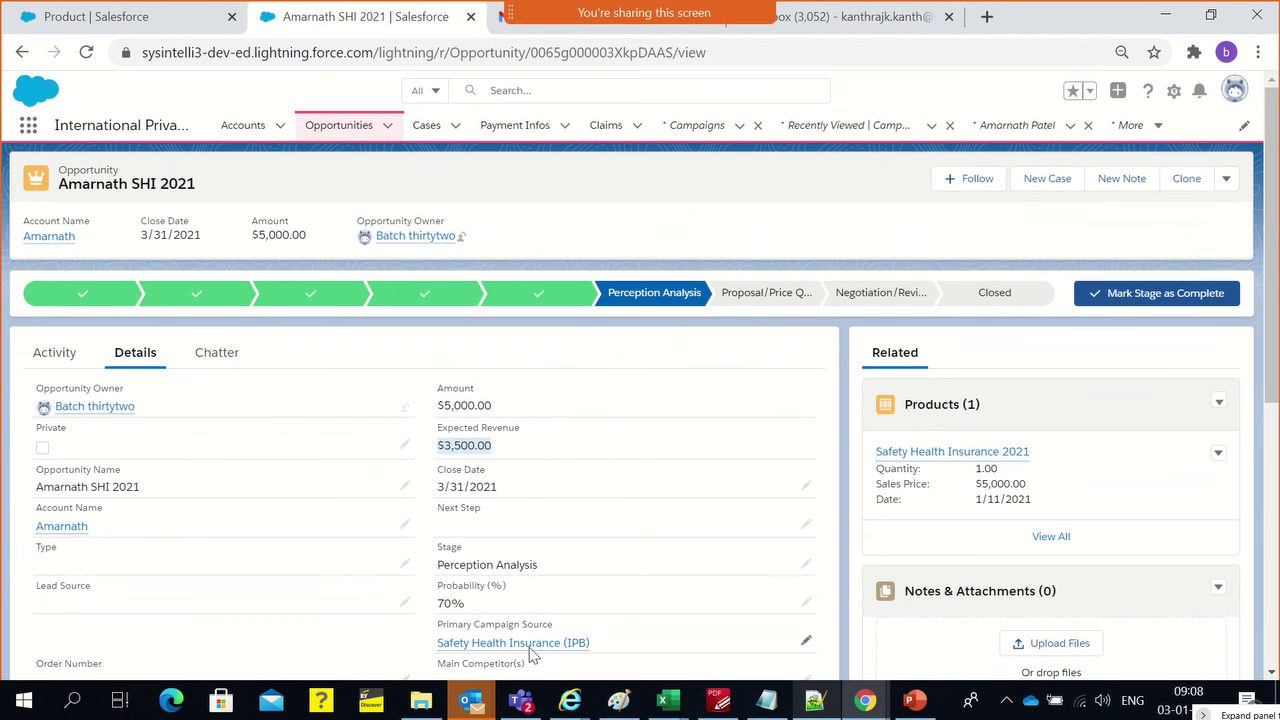
left_click(509, 248)
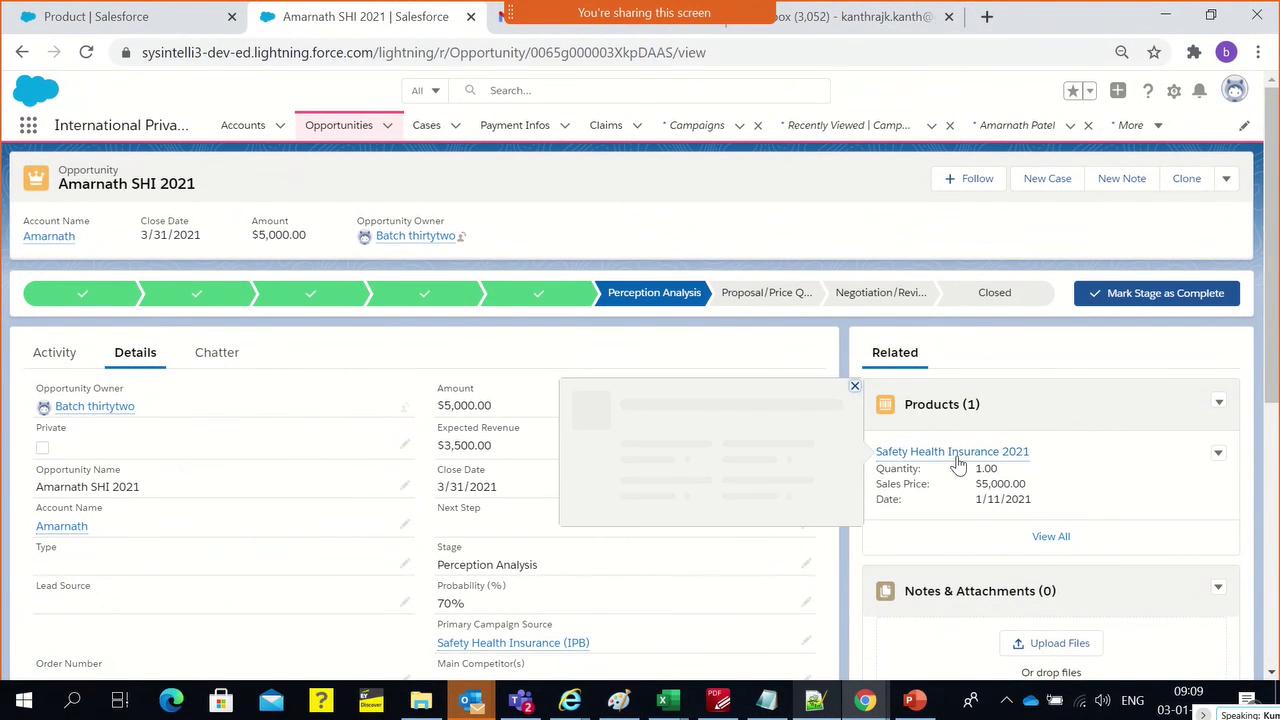
Scroll through the opportunity to review its Stage History
scroll(749, 434, "down", 1)
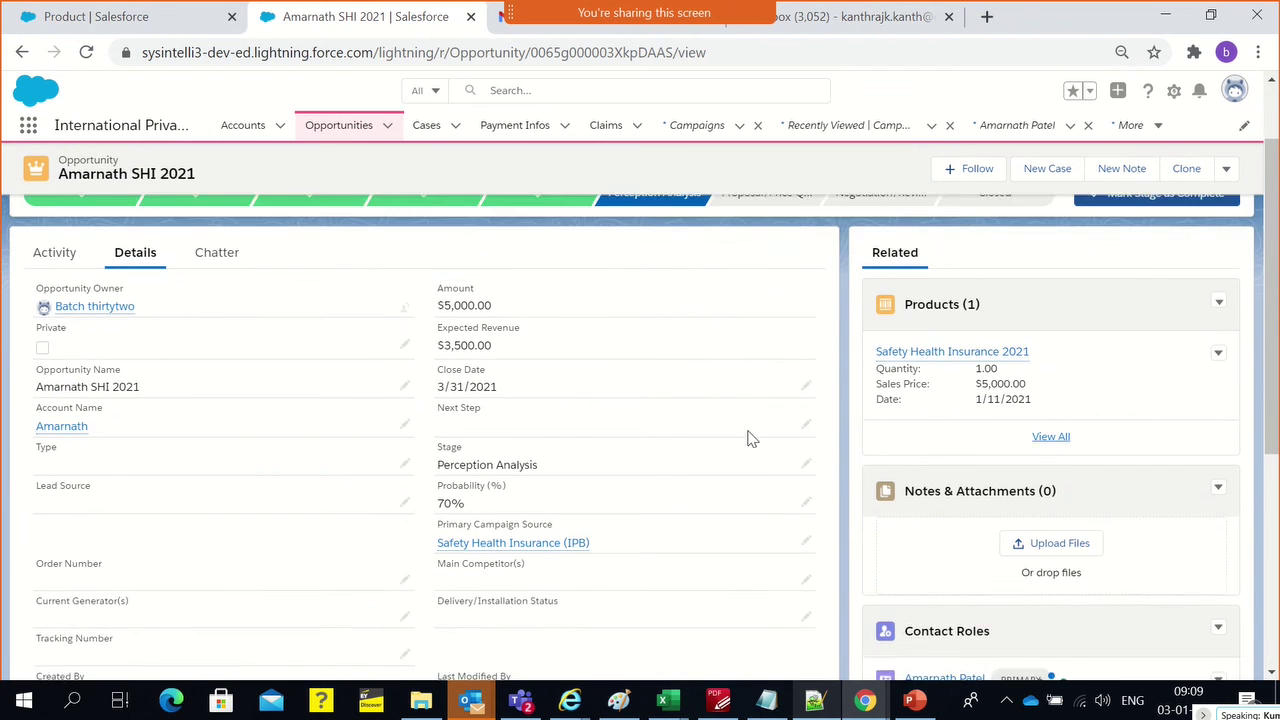
scroll(500, 486, "up", 1)
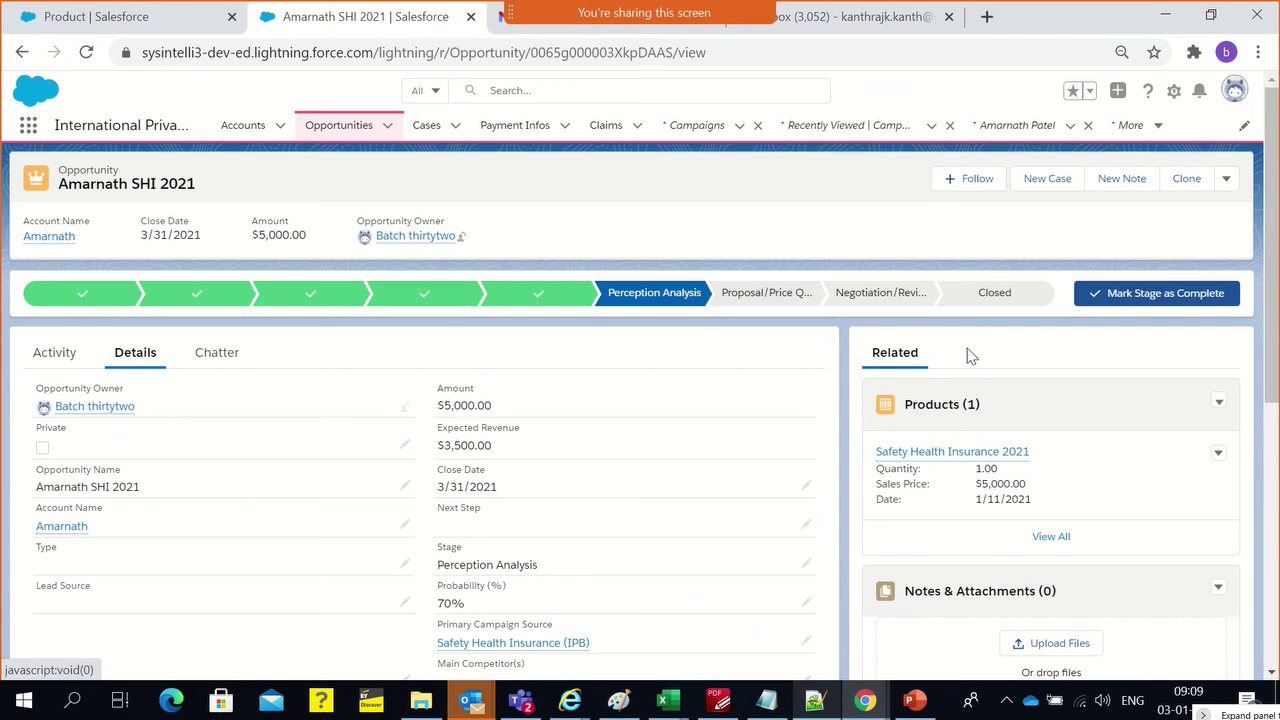
scroll(980, 365, "down", 5)
scroll(1024, 503, "down", 2)
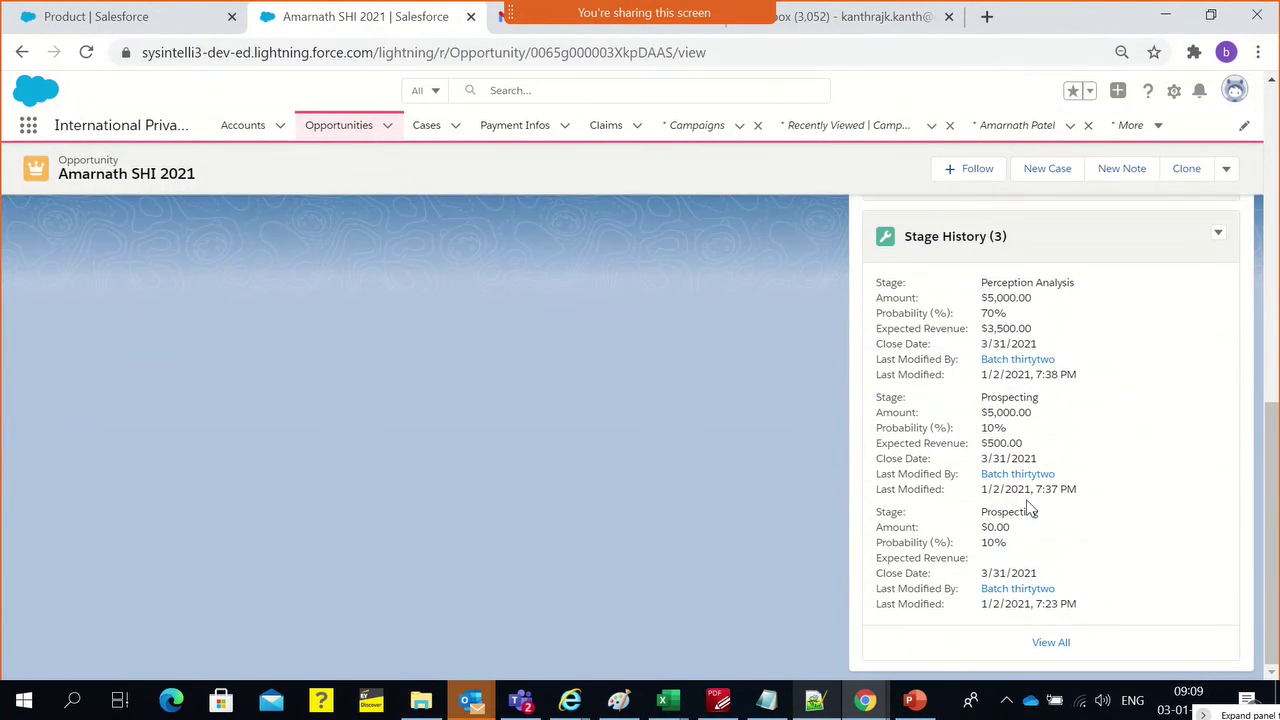
scroll(324, 400, "up", 10)
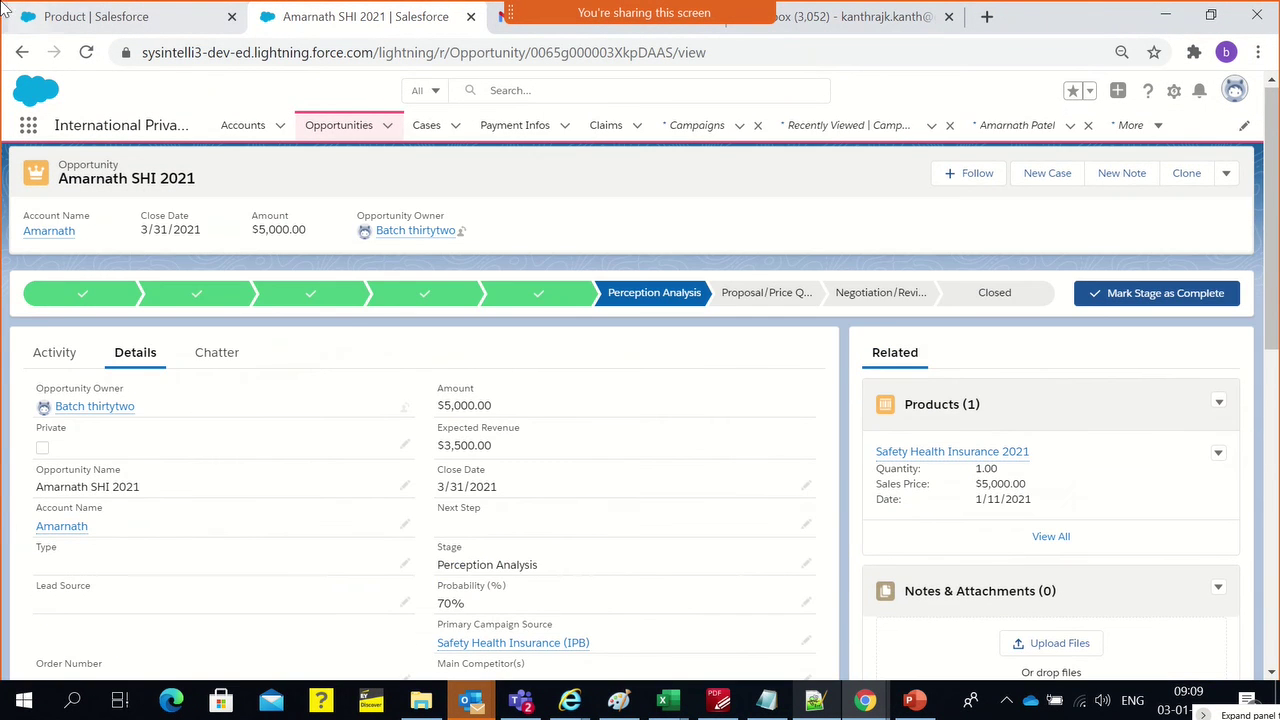
Move between the browser tabs to reach the Setup home page
left_click(95, 10)
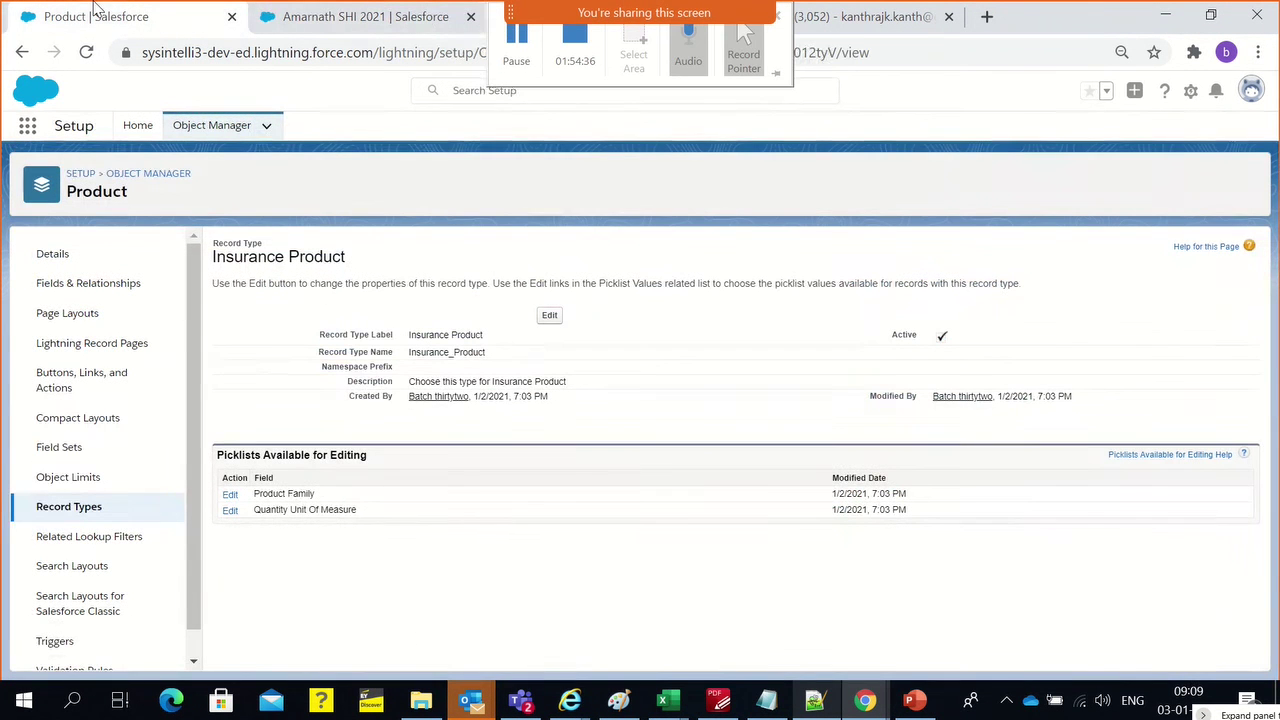
left_click(132, 136)
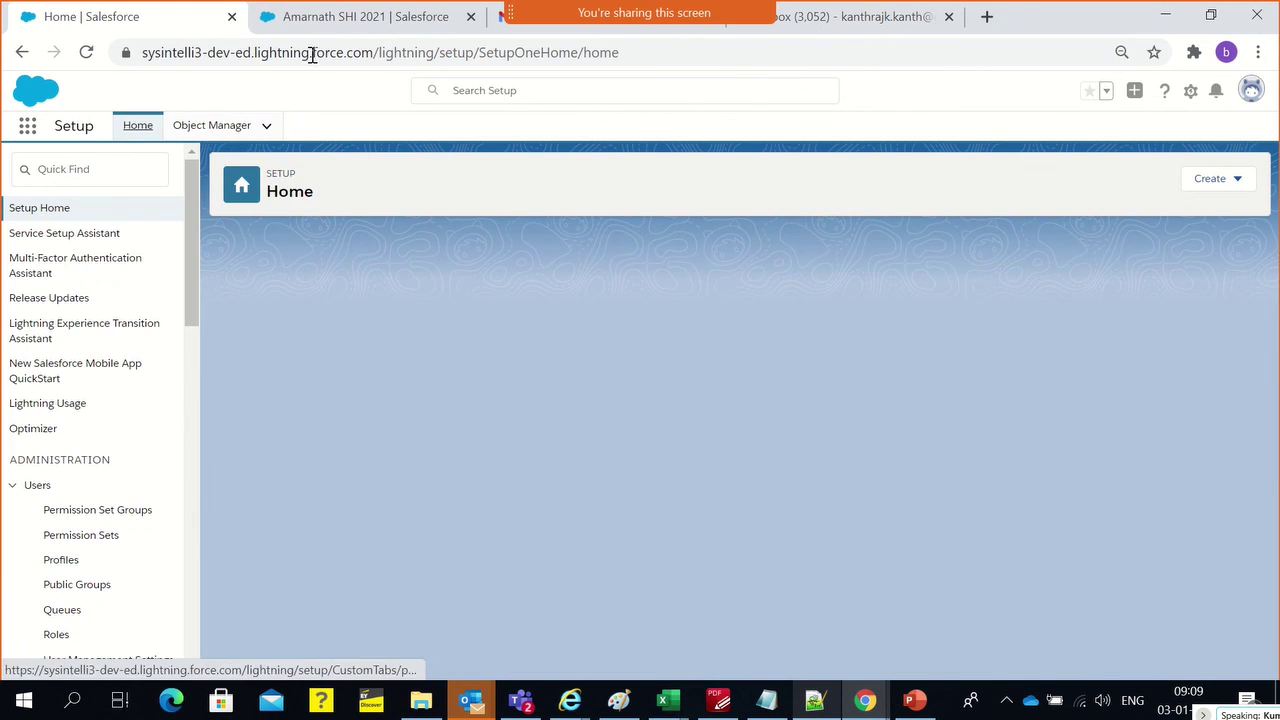
left_click(334, 28)
left_click(128, 22)
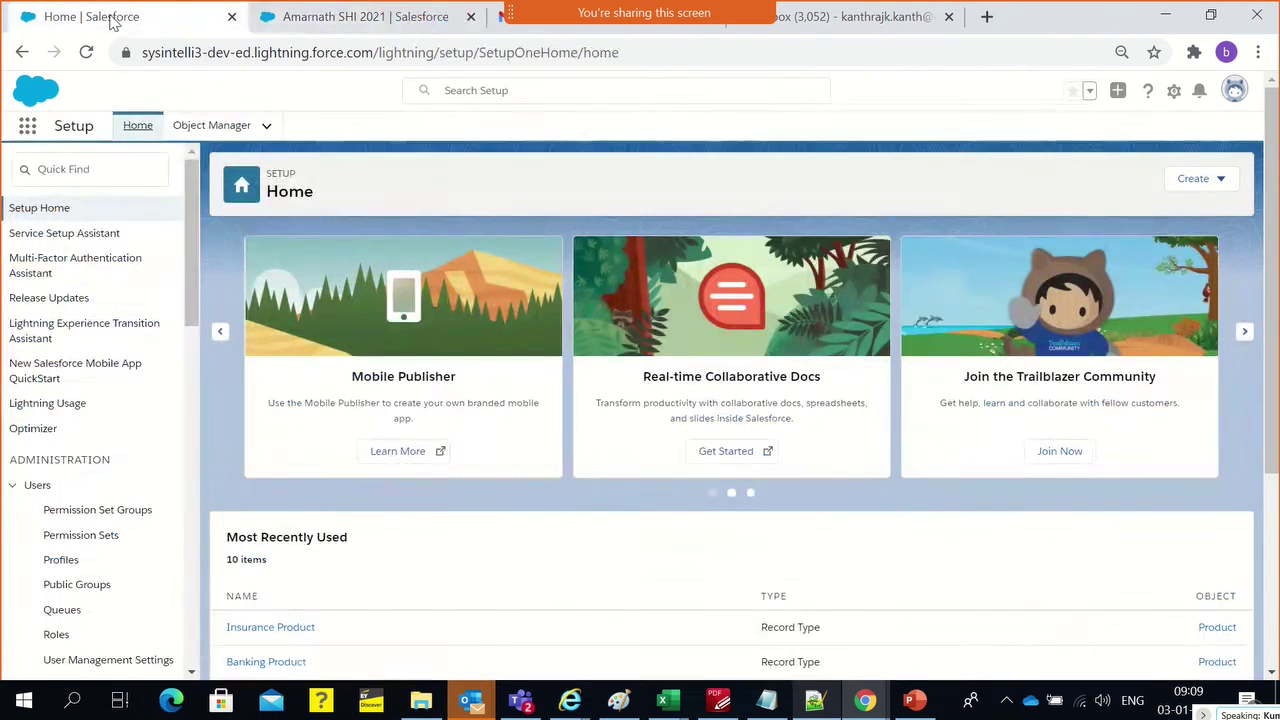
left_click(345, 28)
scroll(1043, 535, "down", 4)
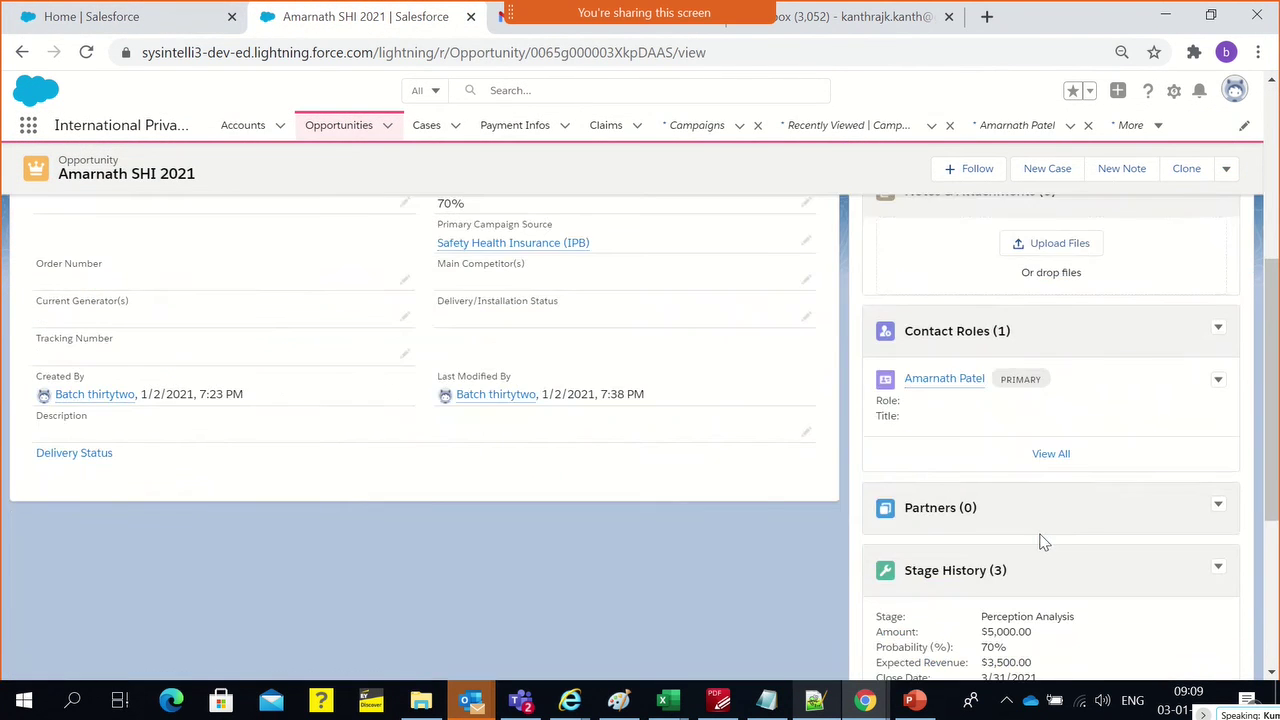
scroll(1040, 537, "up", 3)
left_click(98, 22)
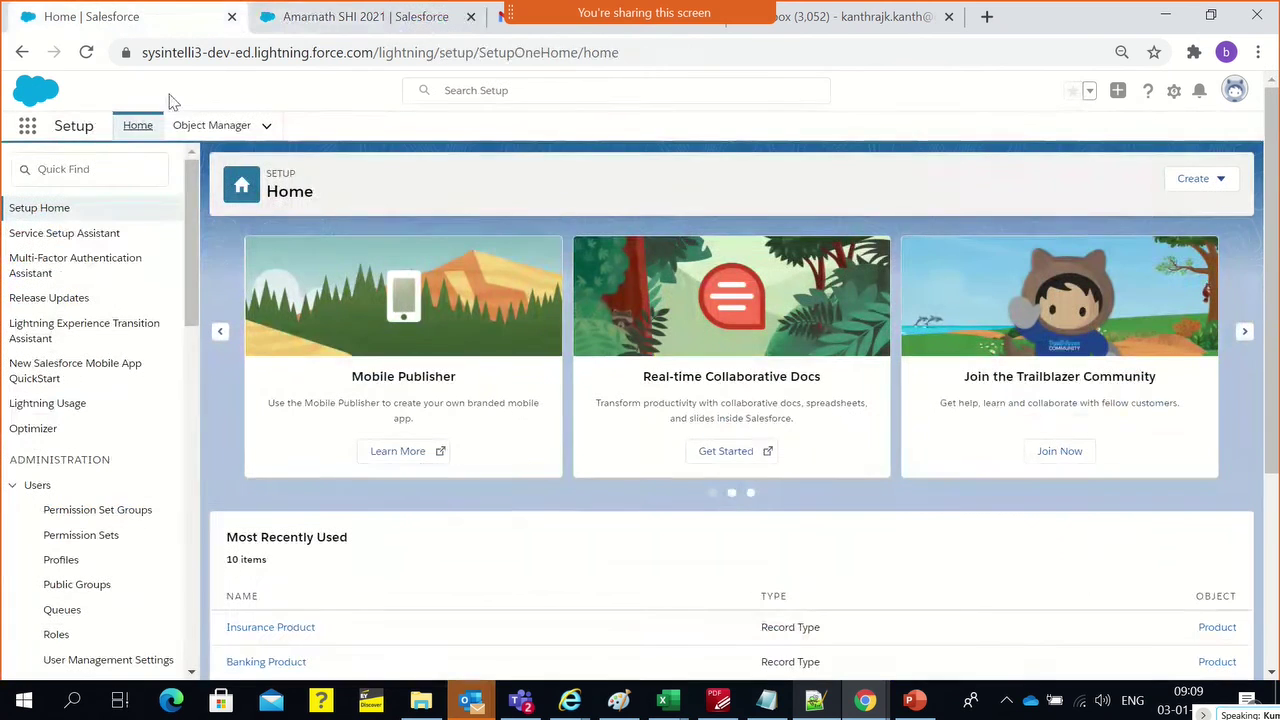
Find Quote Settings with a 'quote' Quick Find search and enable quotes
left_click(87, 169)
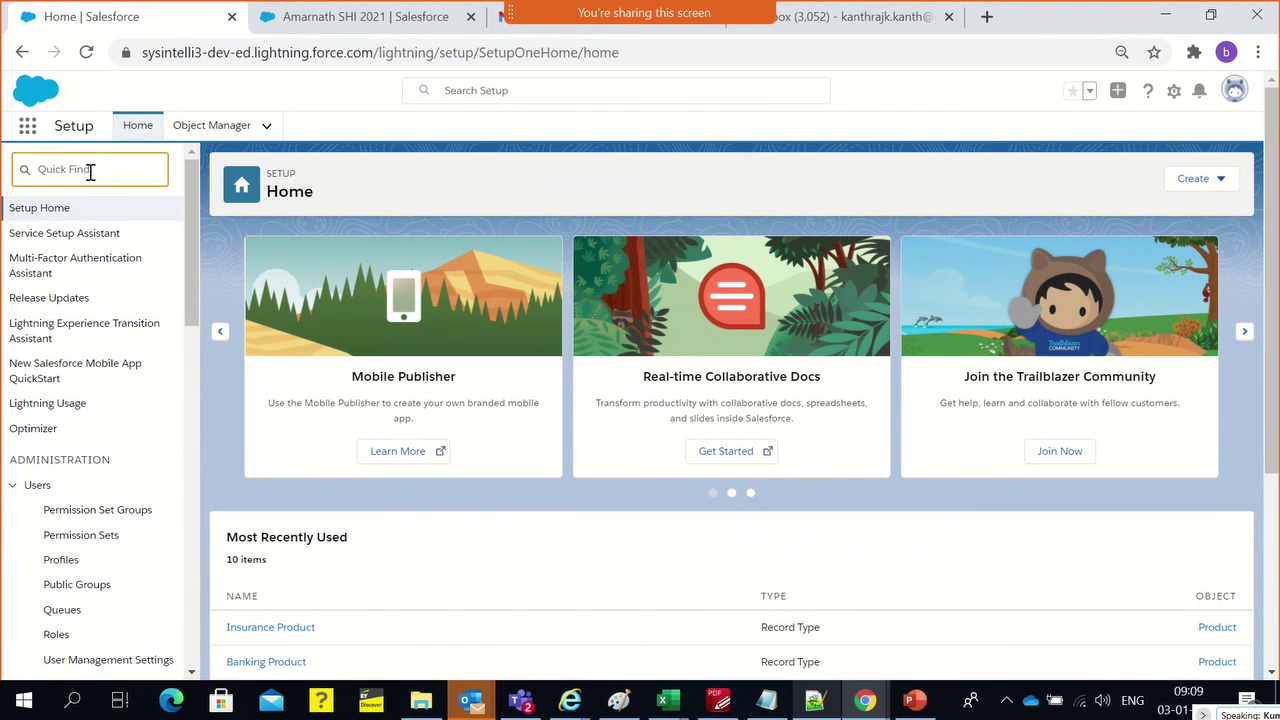
type("quote")
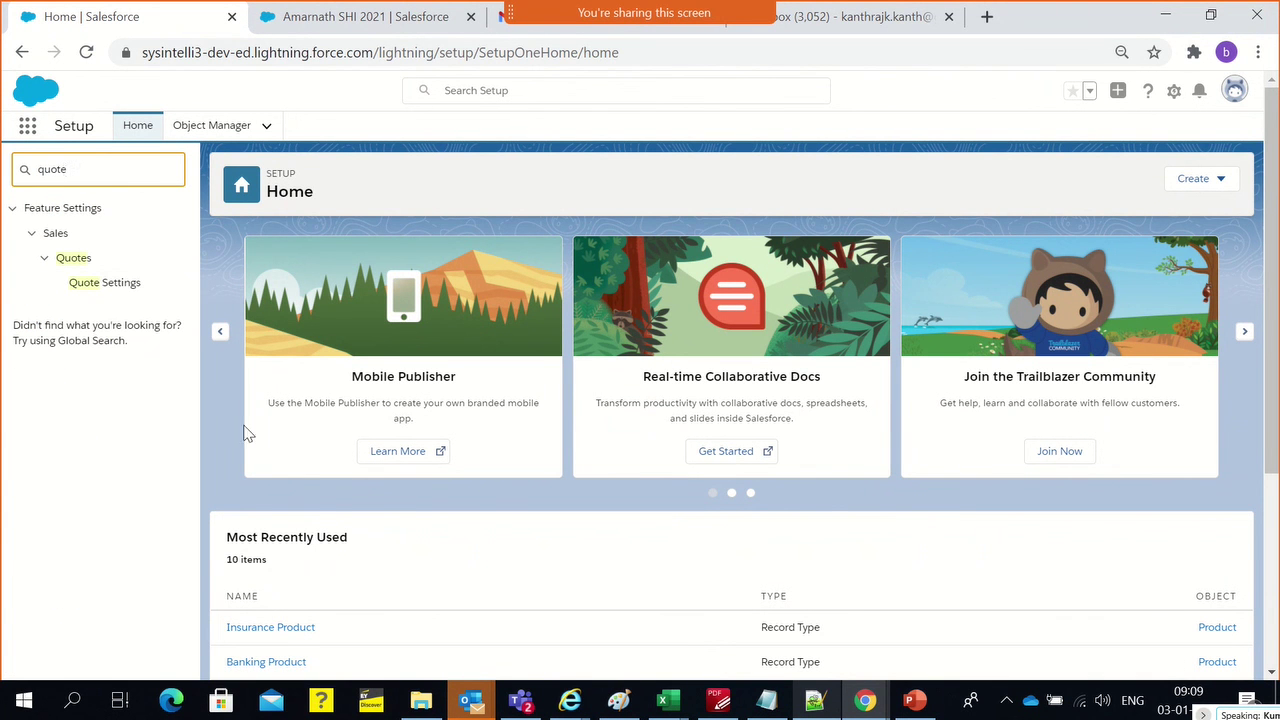
left_click(122, 287)
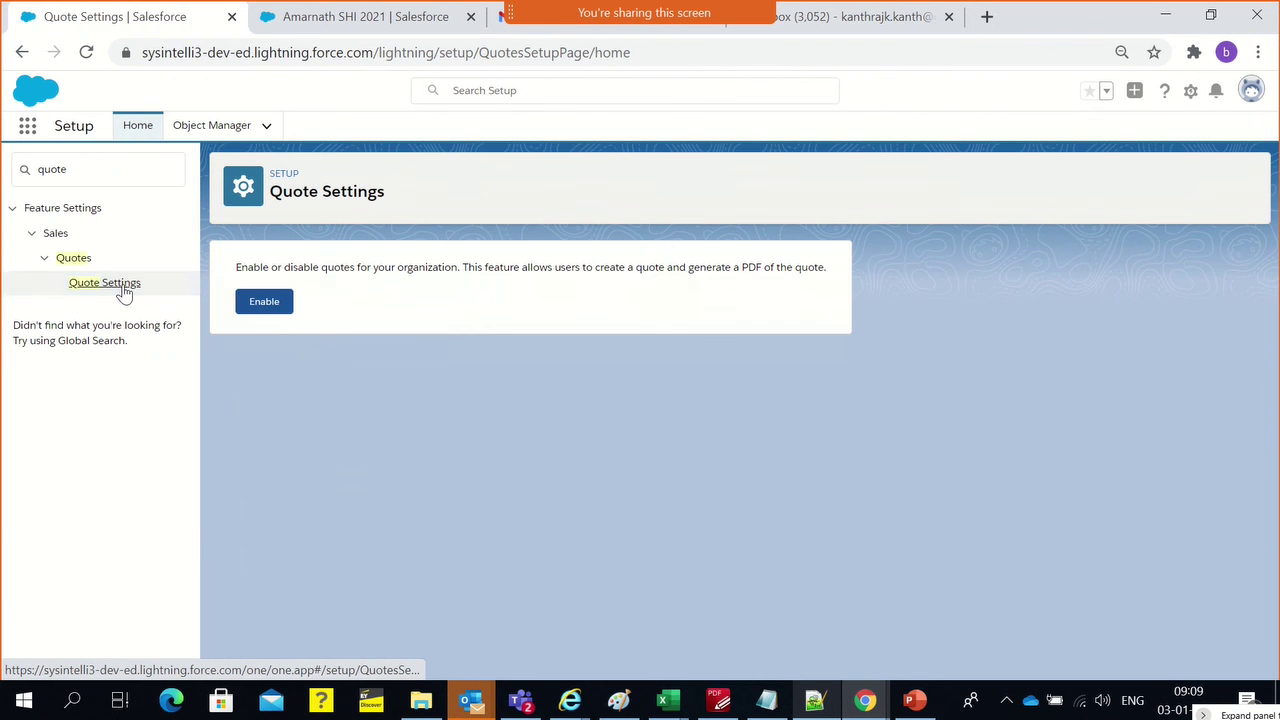
left_click(287, 314)
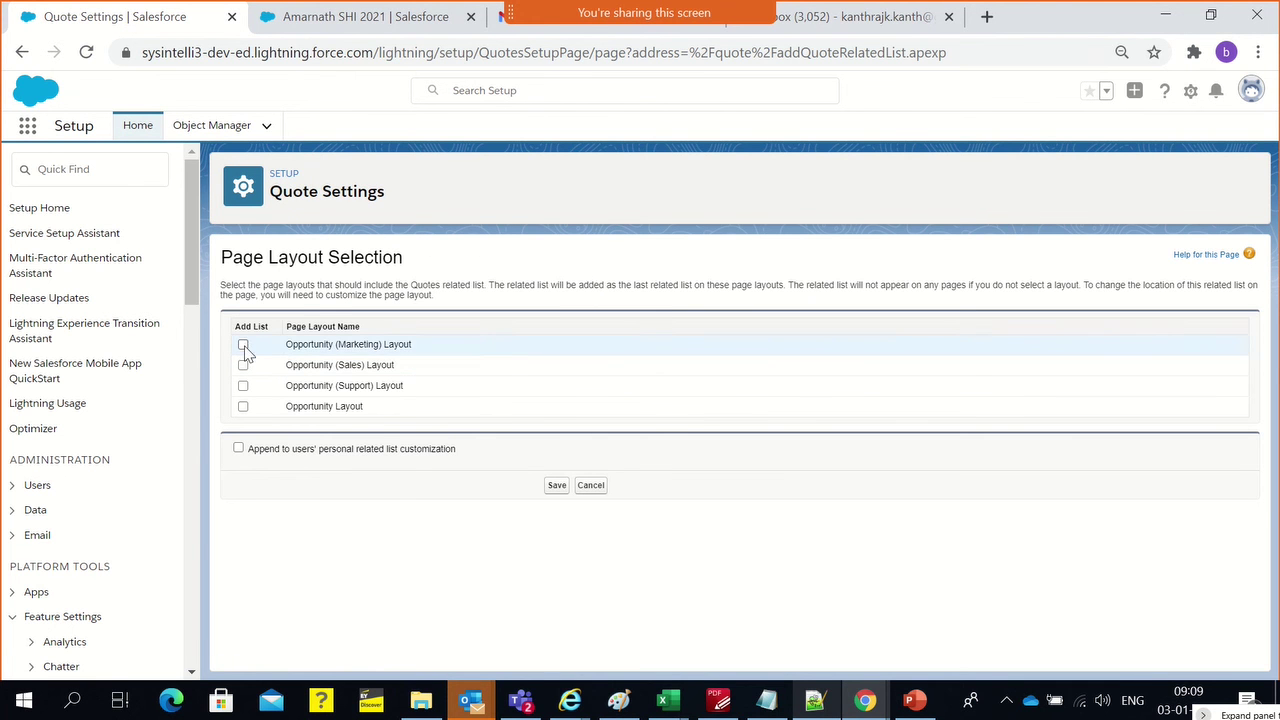
Add the Quotes related list to the Marketing, Sales, Support and Opportunity layouts and save
left_click(243, 344)
left_click(243, 365)
left_click(243, 385)
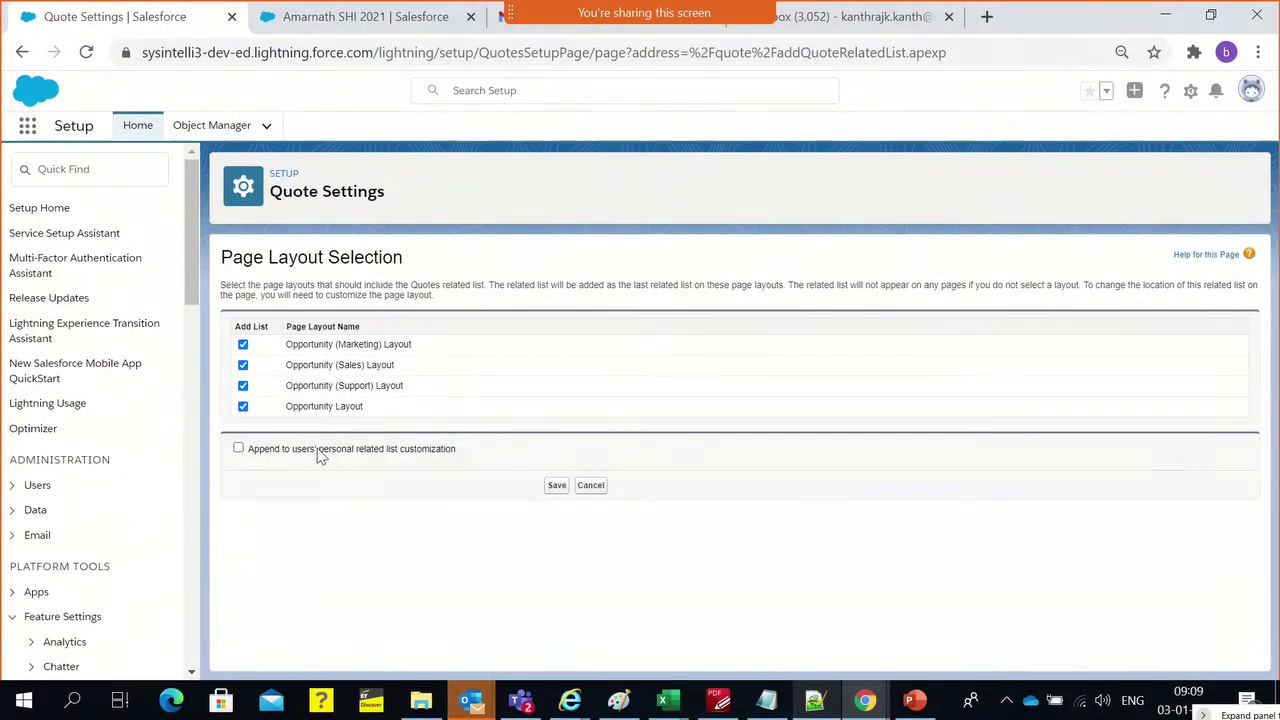
left_click(552, 487)
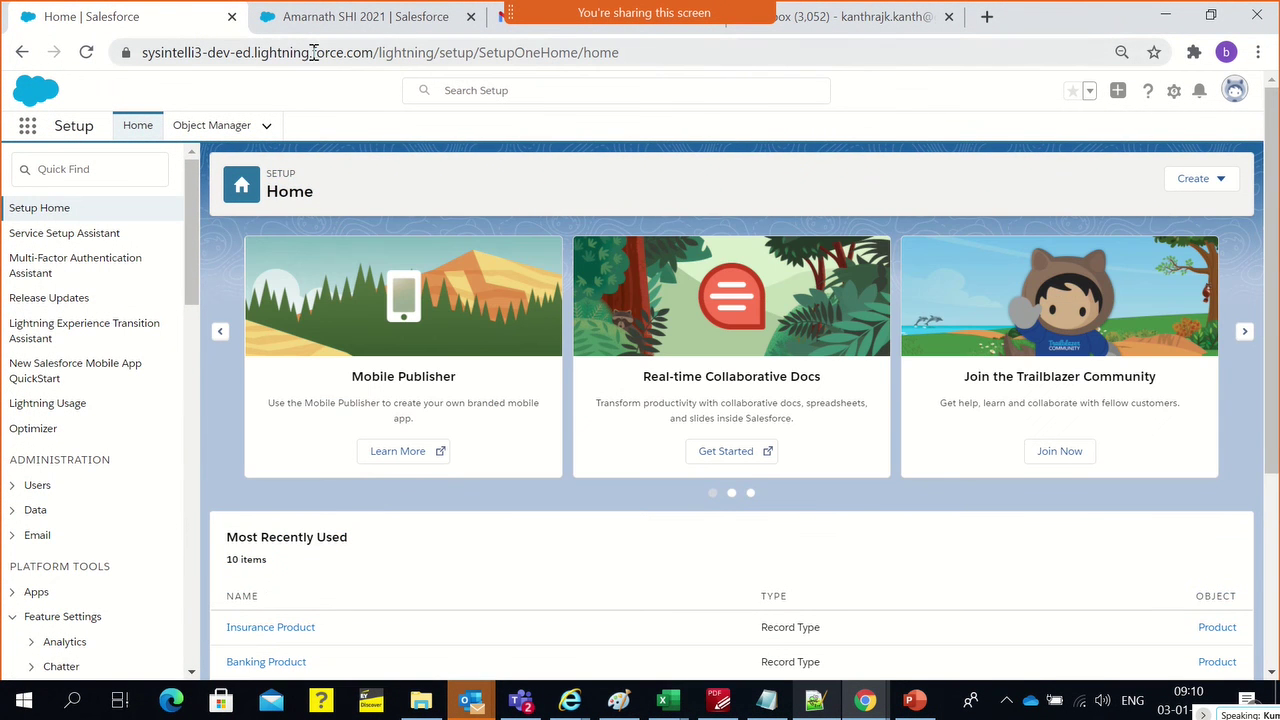
Return to the Amarnath SHI 2021 opportunity and reload its page
left_click(320, 18)
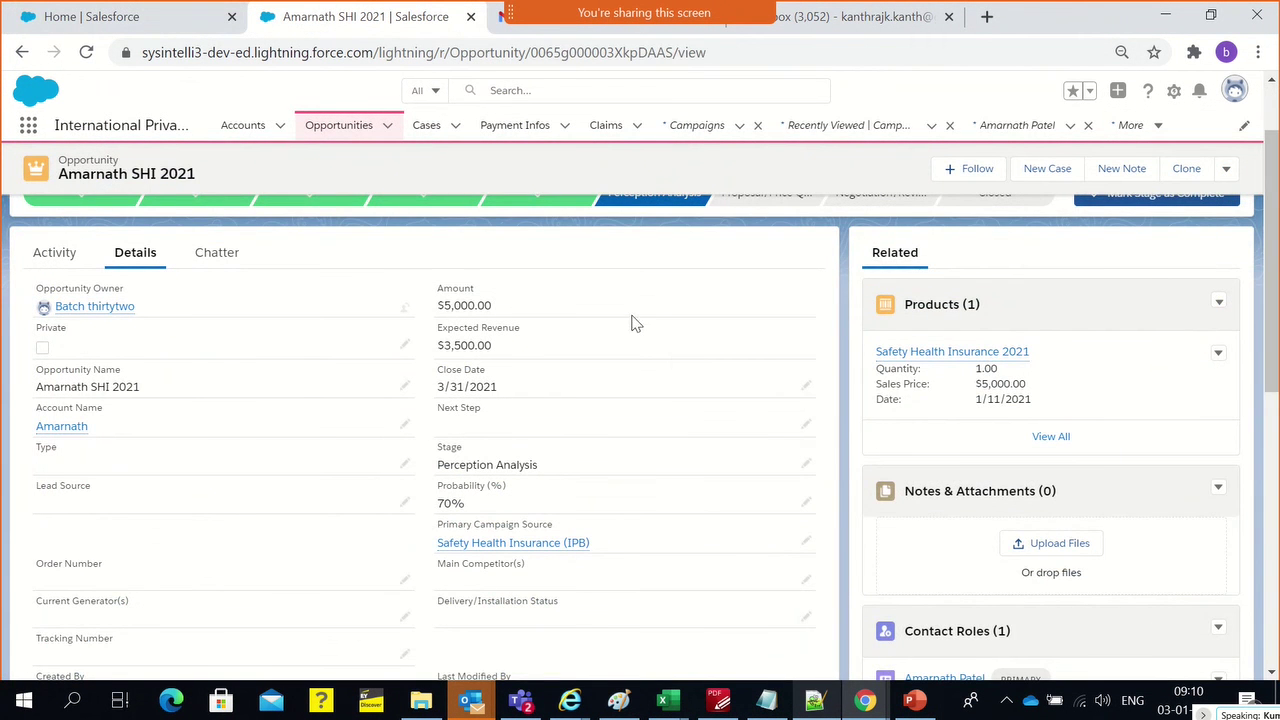
scroll(633, 322, "down", 3)
scroll(331, 298, "up", 4)
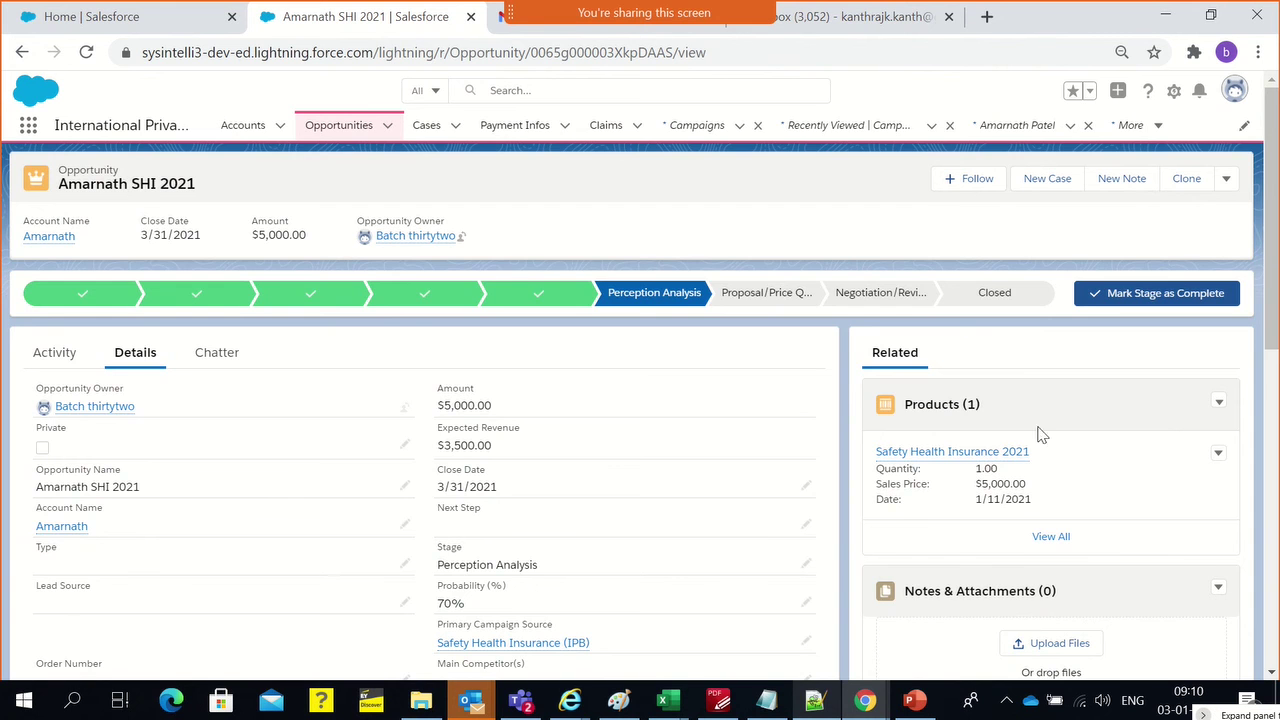
scroll(980, 435, "down", 10)
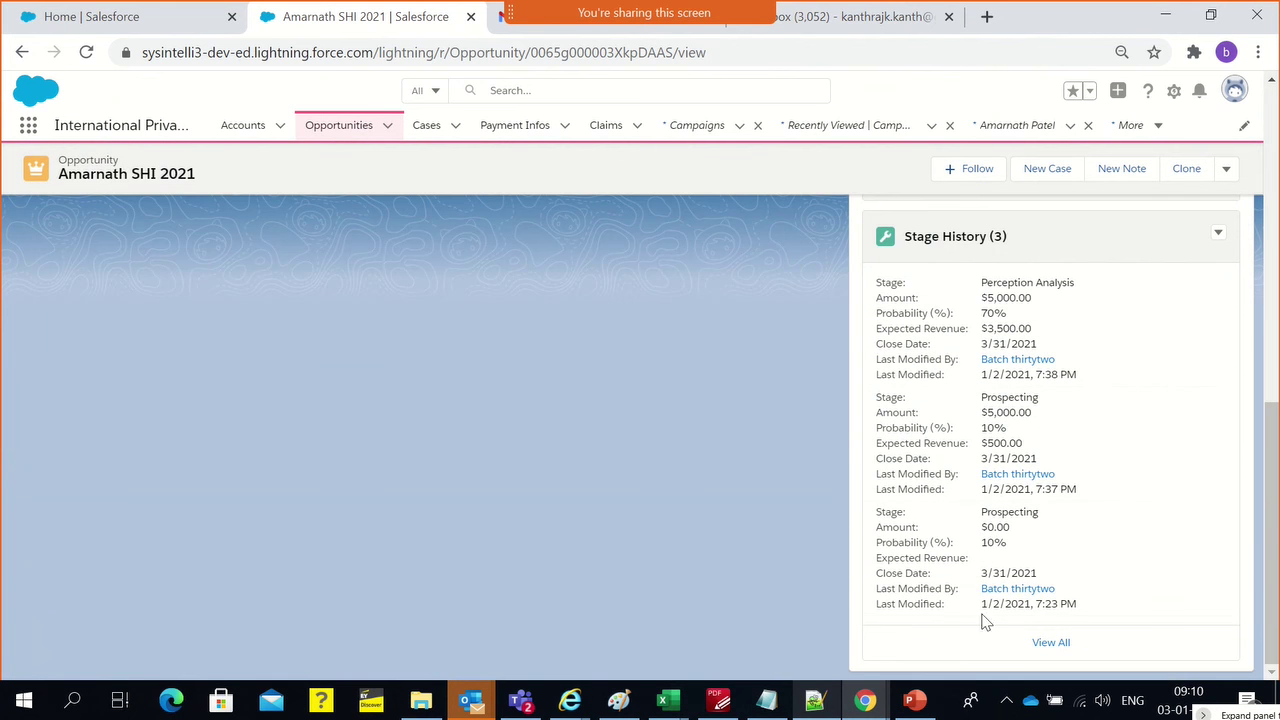
scroll(795, 578, "up", 5)
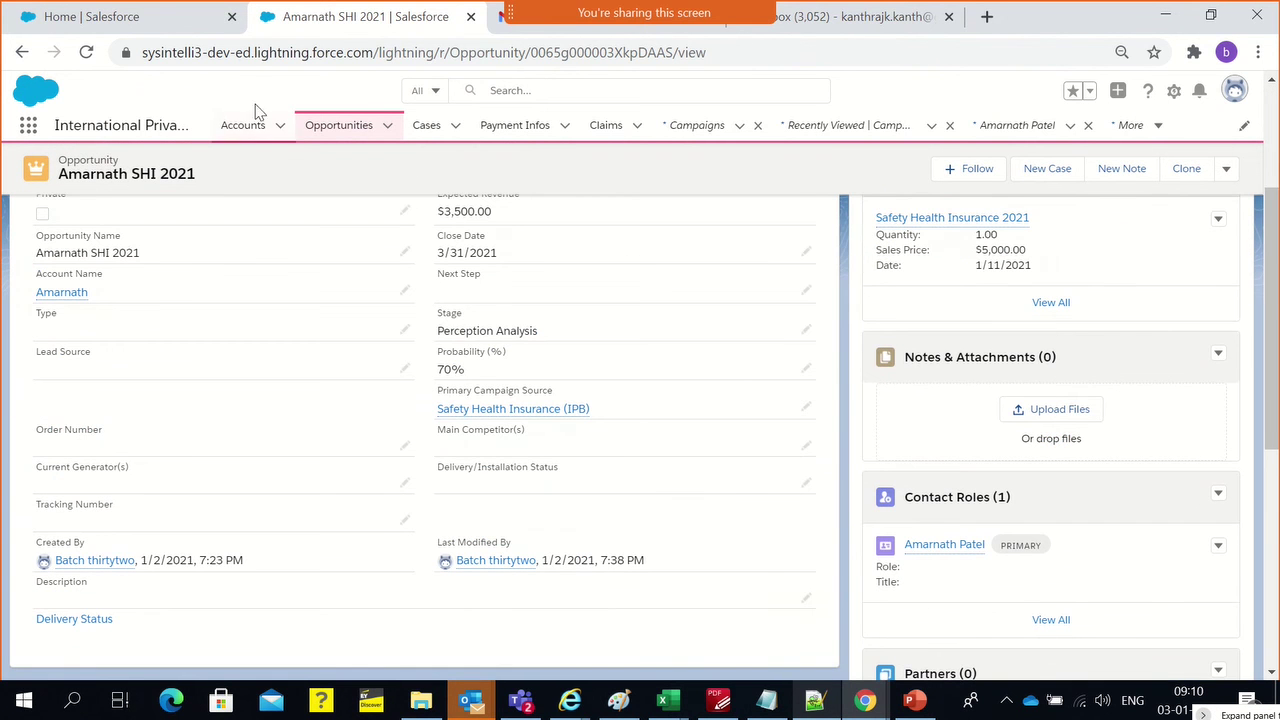
left_click(258, 55)
key("Return")
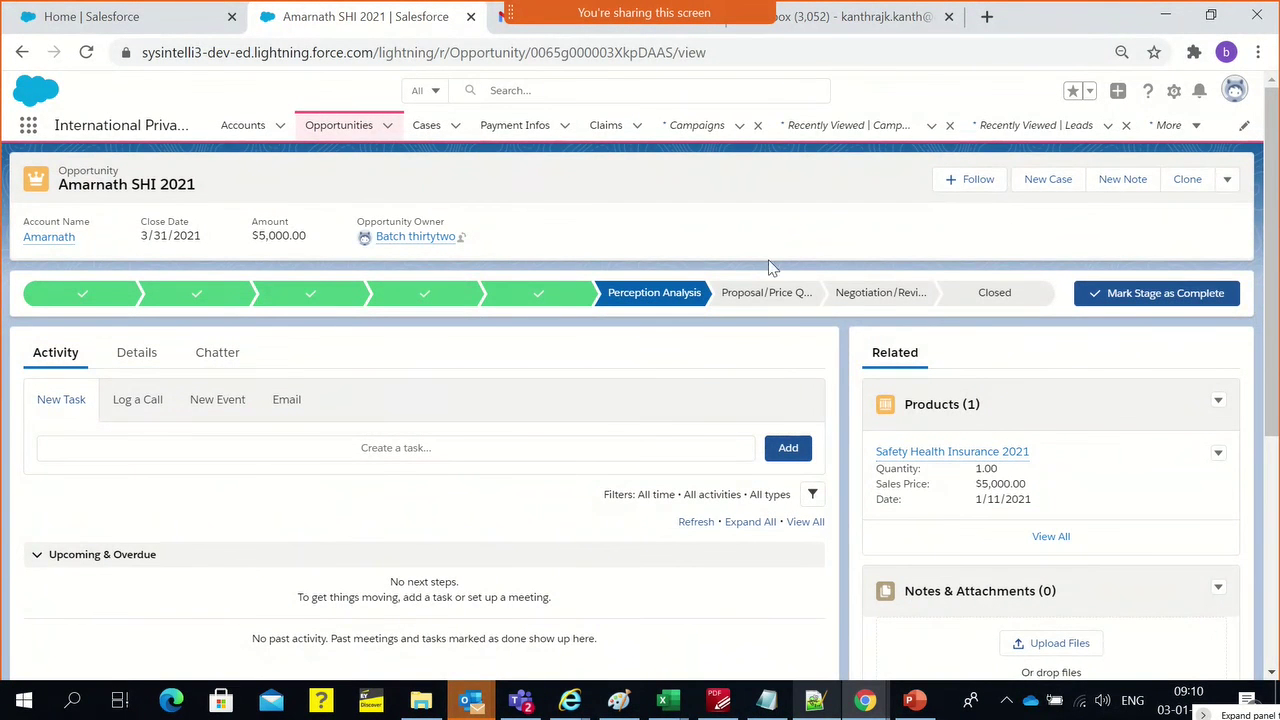
Scroll to the empty Quotes (0) card and open its actions dropdown
scroll(777, 374, "down", 4)
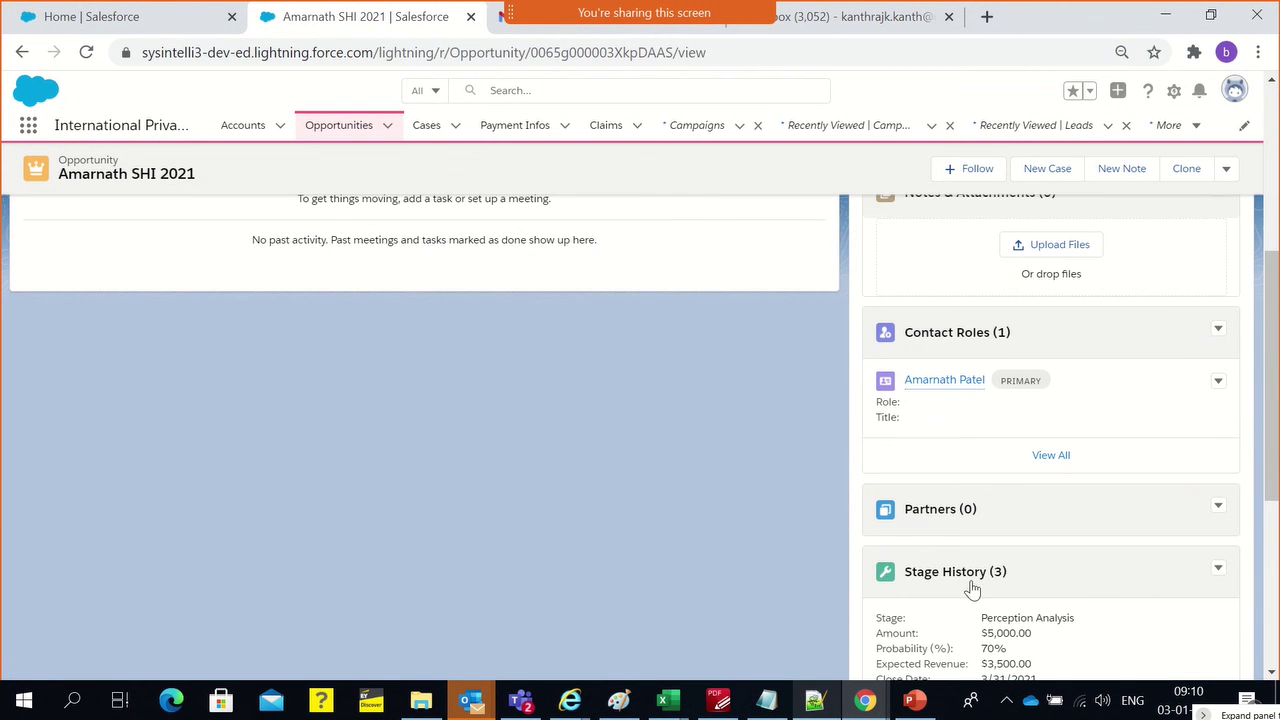
scroll(960, 591, "down", 4)
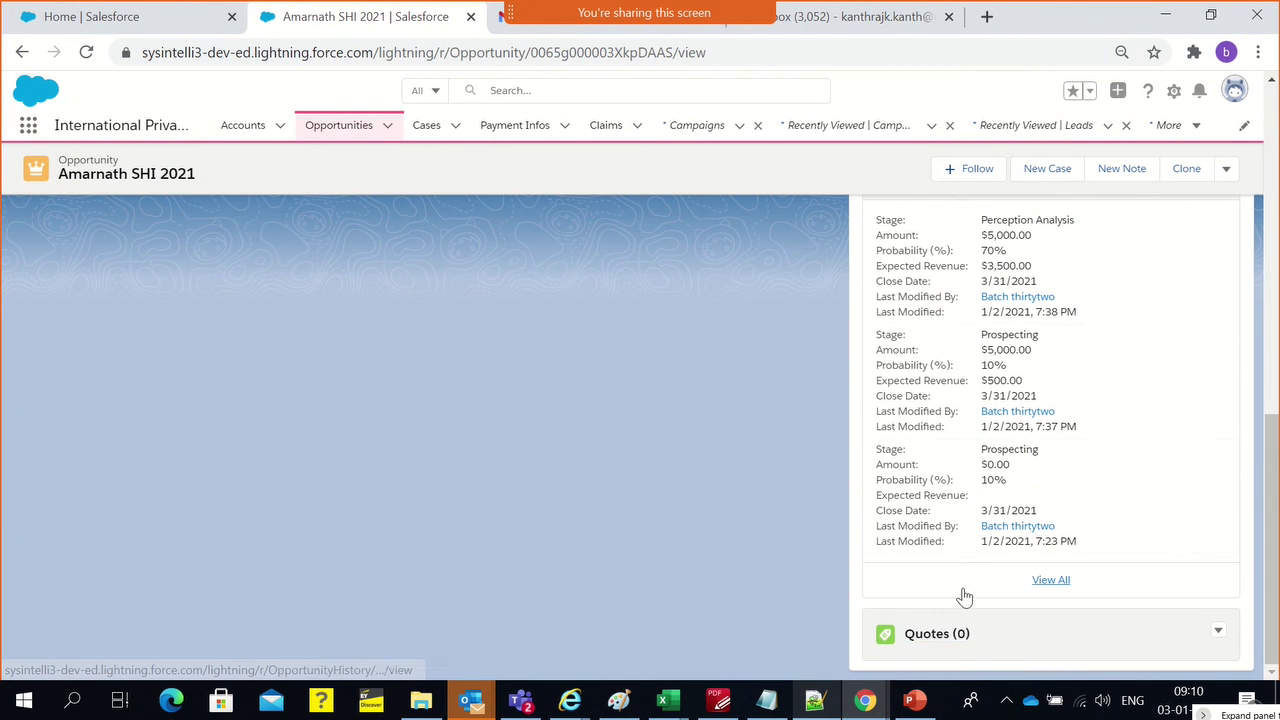
left_click(1218, 631)
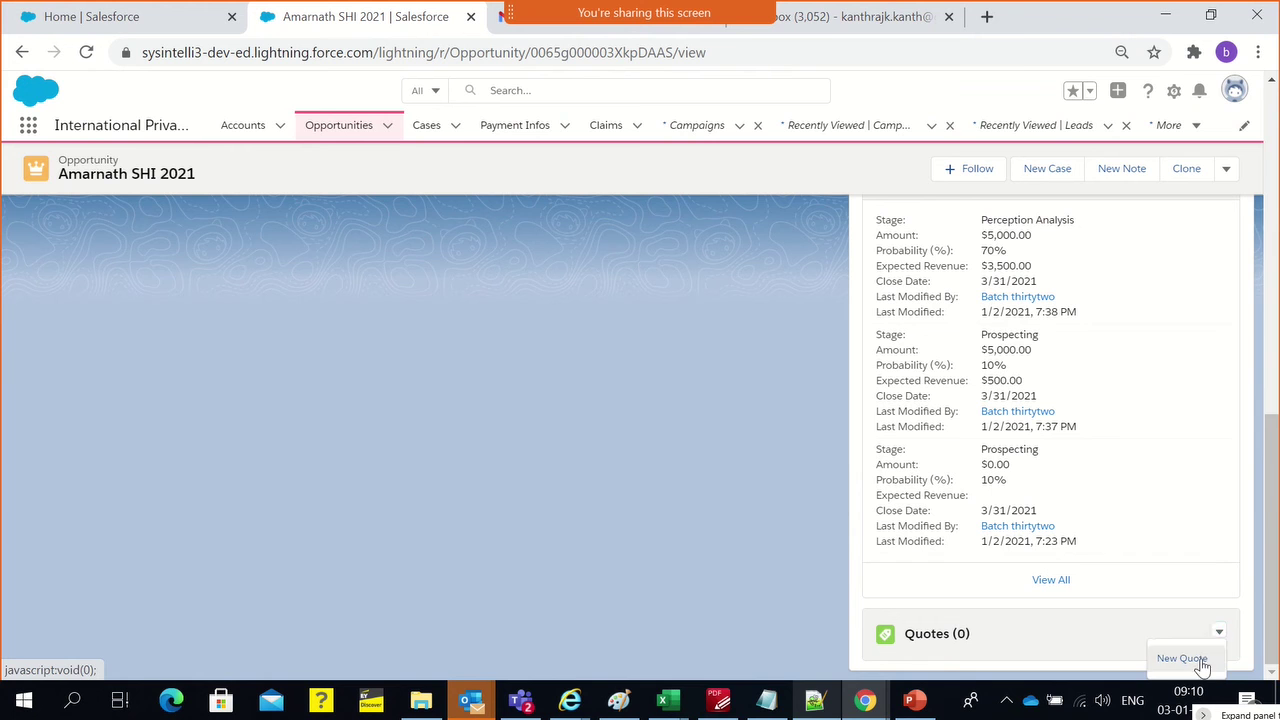
Start a new quote and name it 'Amarnath SHI Quote 2021 - R1' from the opportunity name
left_click(1200, 660)
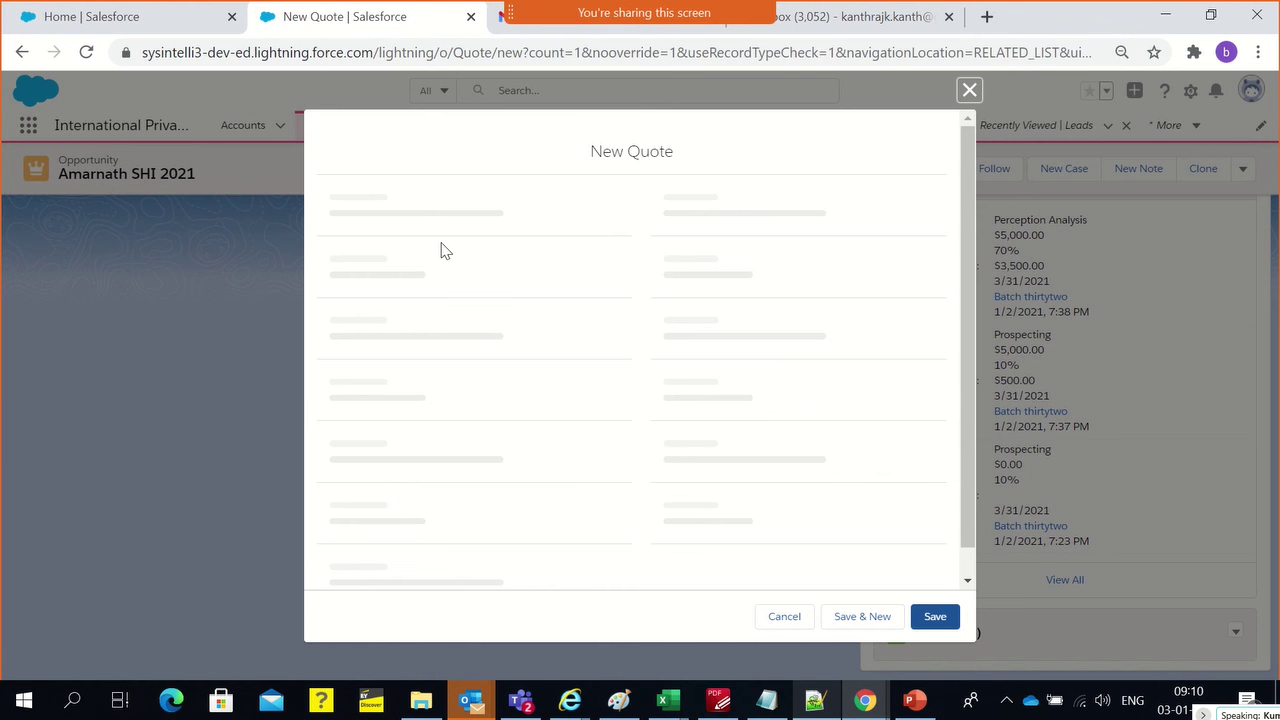
left_click(410, 292)
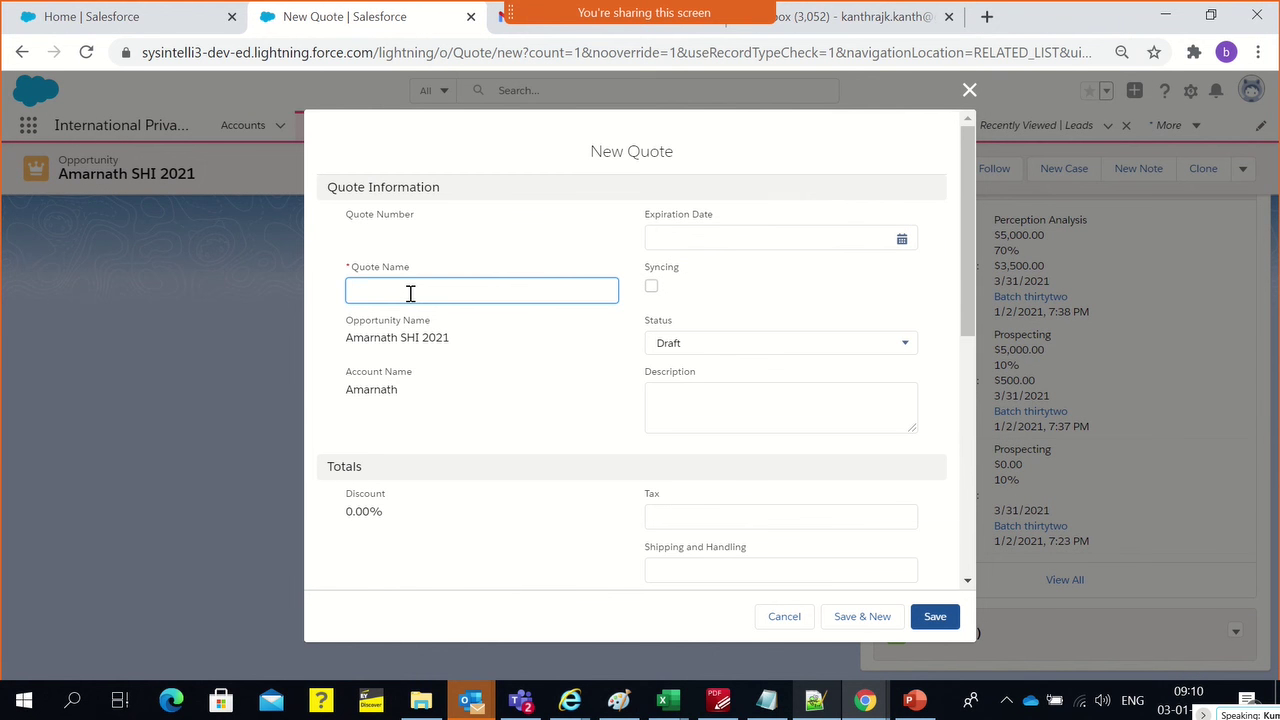
double_click(401, 346)
triple_click(401, 345)
key("ctrl+c")
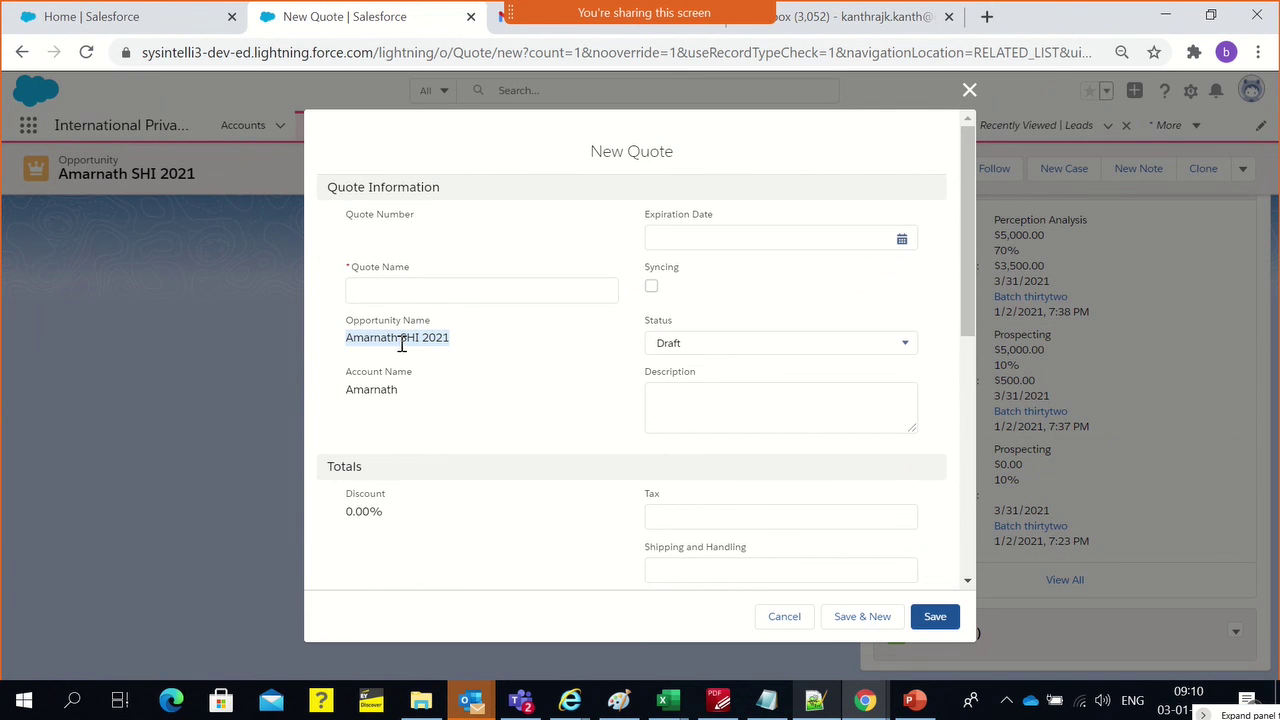
left_click(383, 289)
key("ctrl+v")
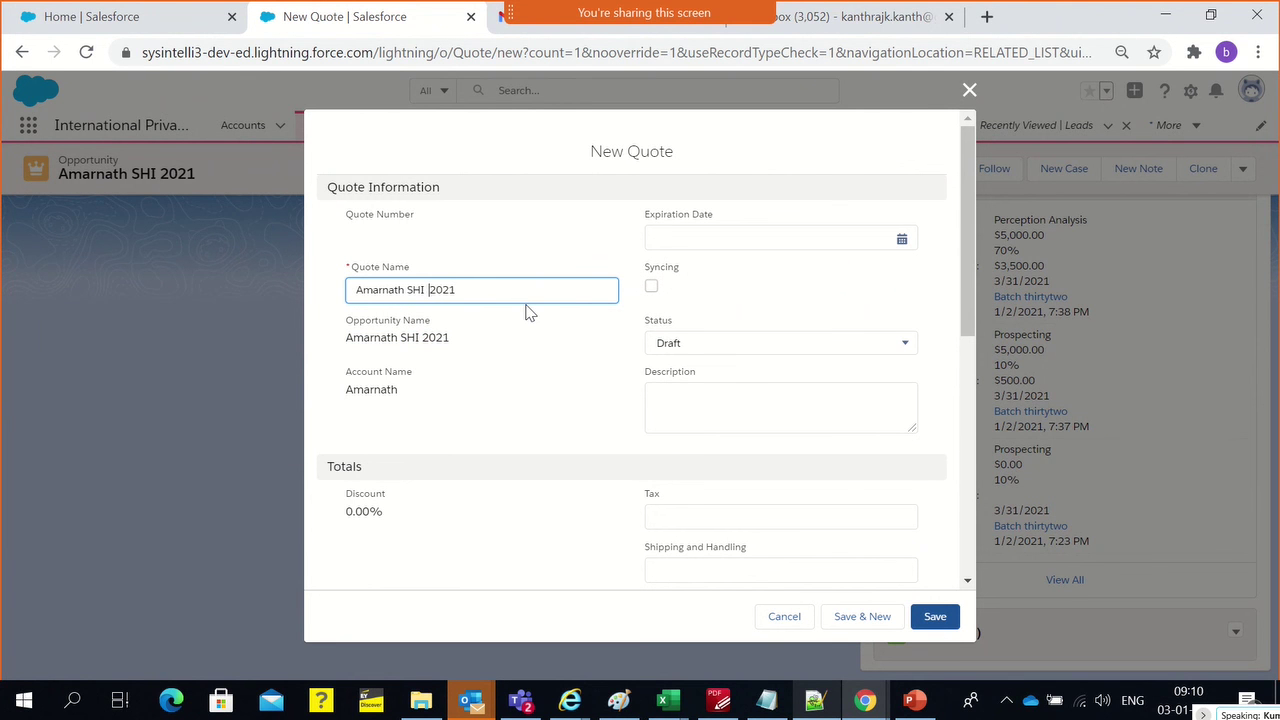
type("Quote")
key("Right")
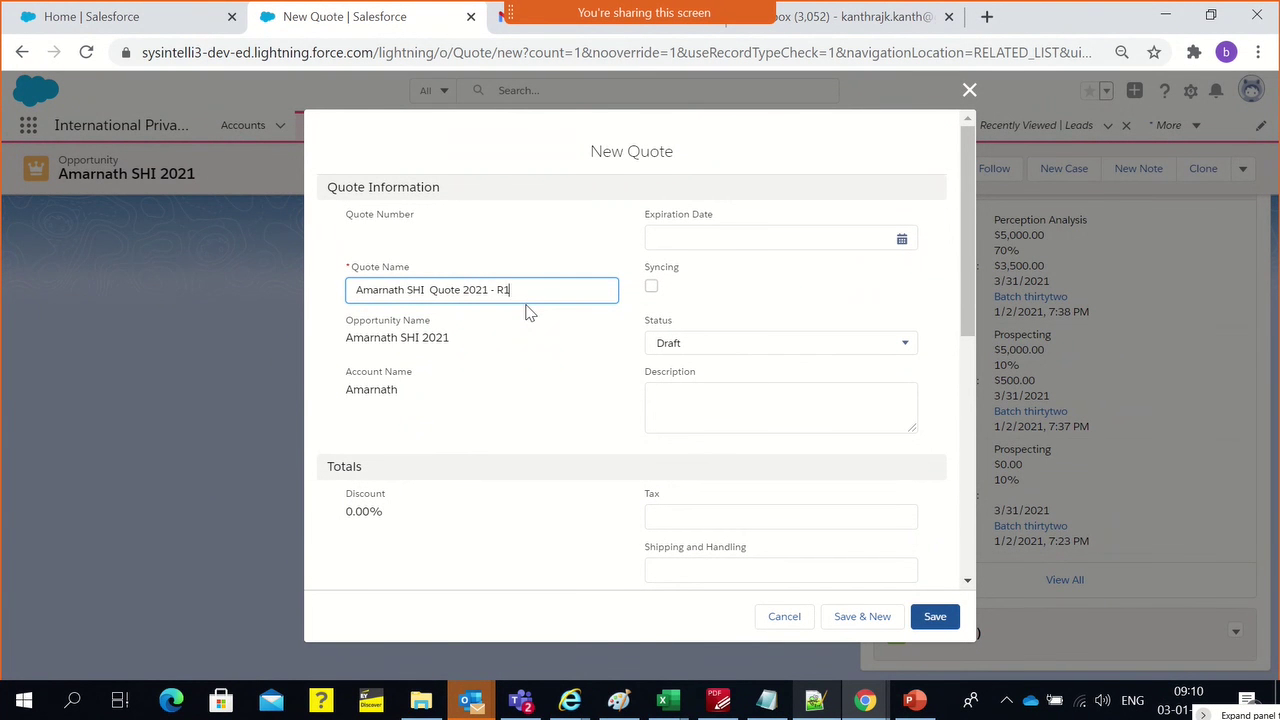
left_click(440, 256)
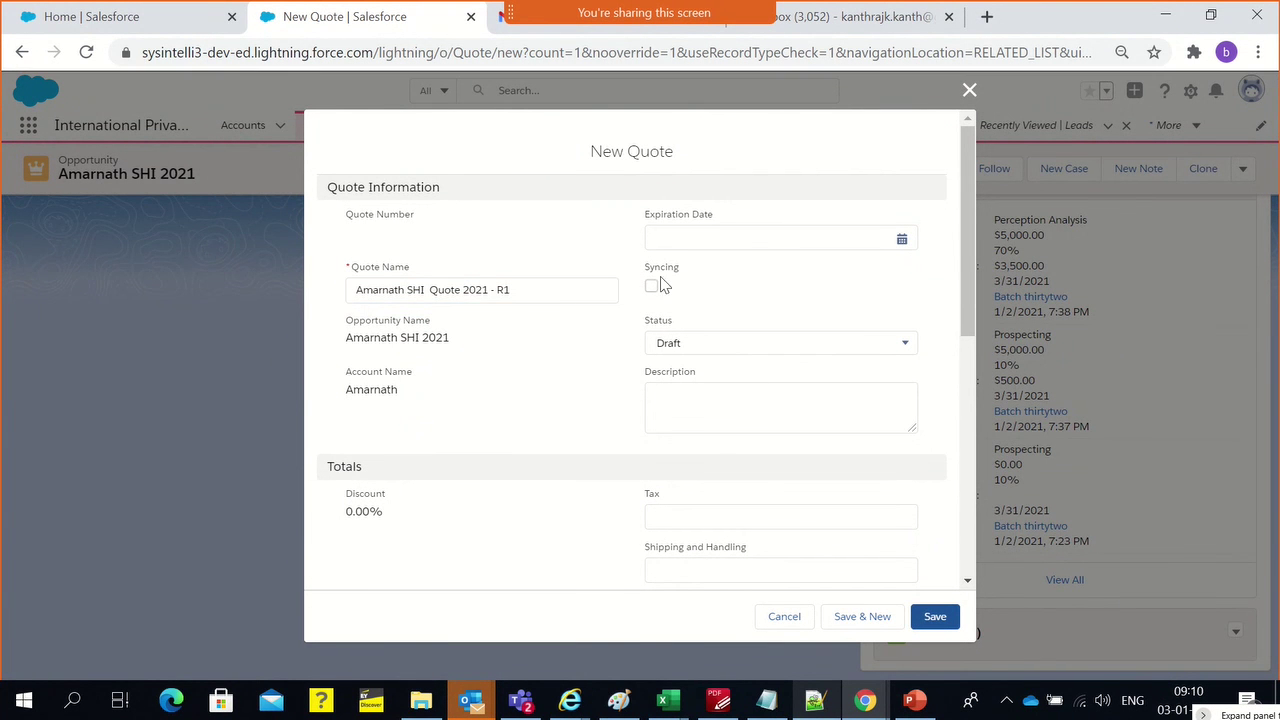
Set the expiration date to 1/11/2021 and keep the status as Draft
left_click(760, 235)
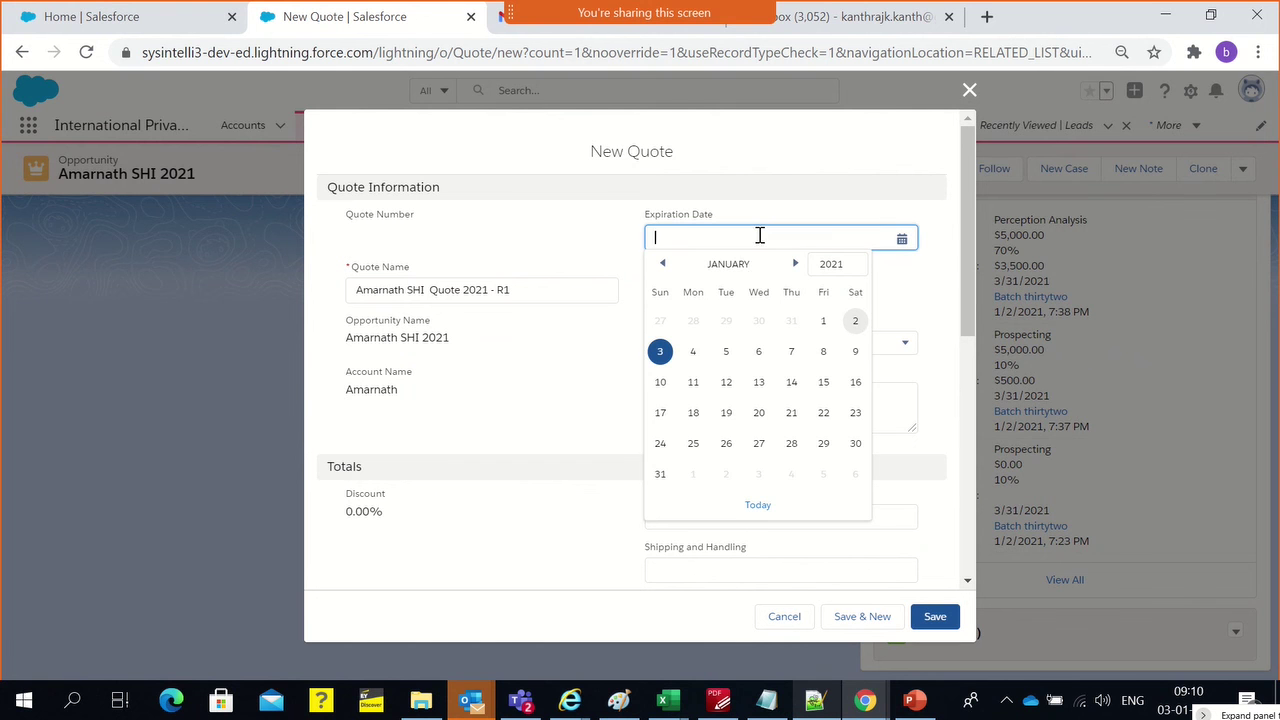
left_click(693, 382)
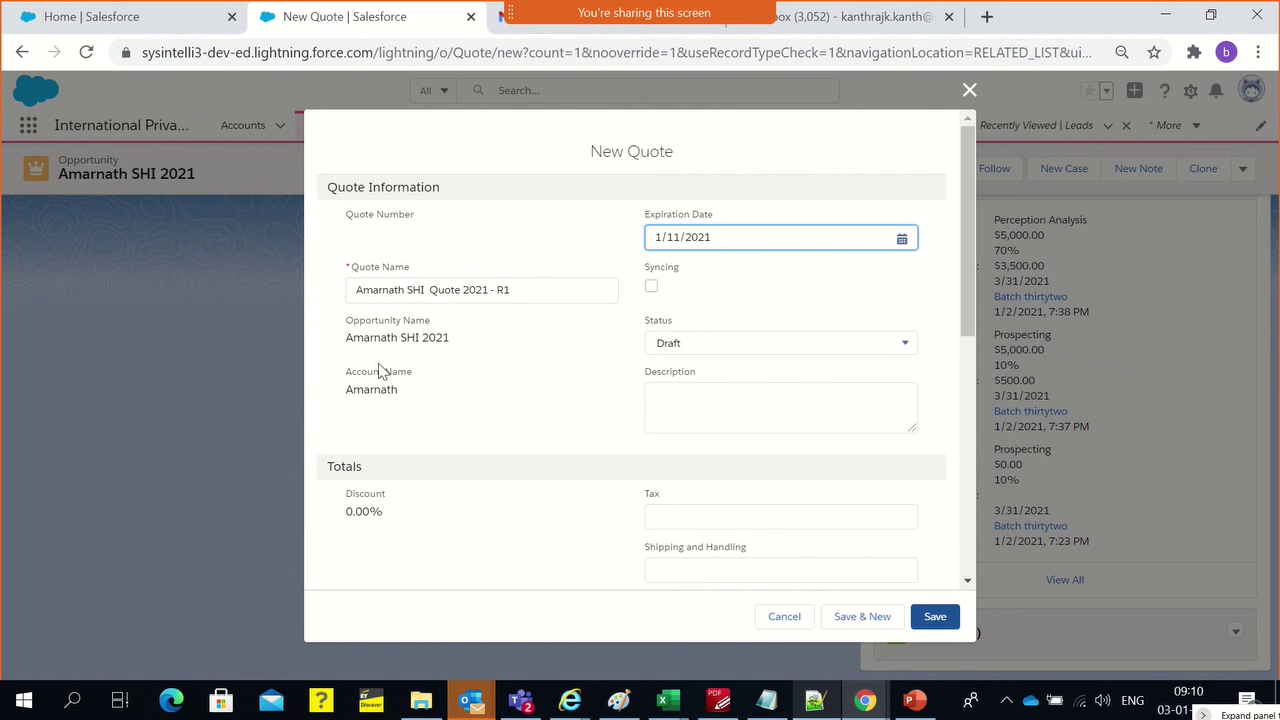
left_click(704, 346)
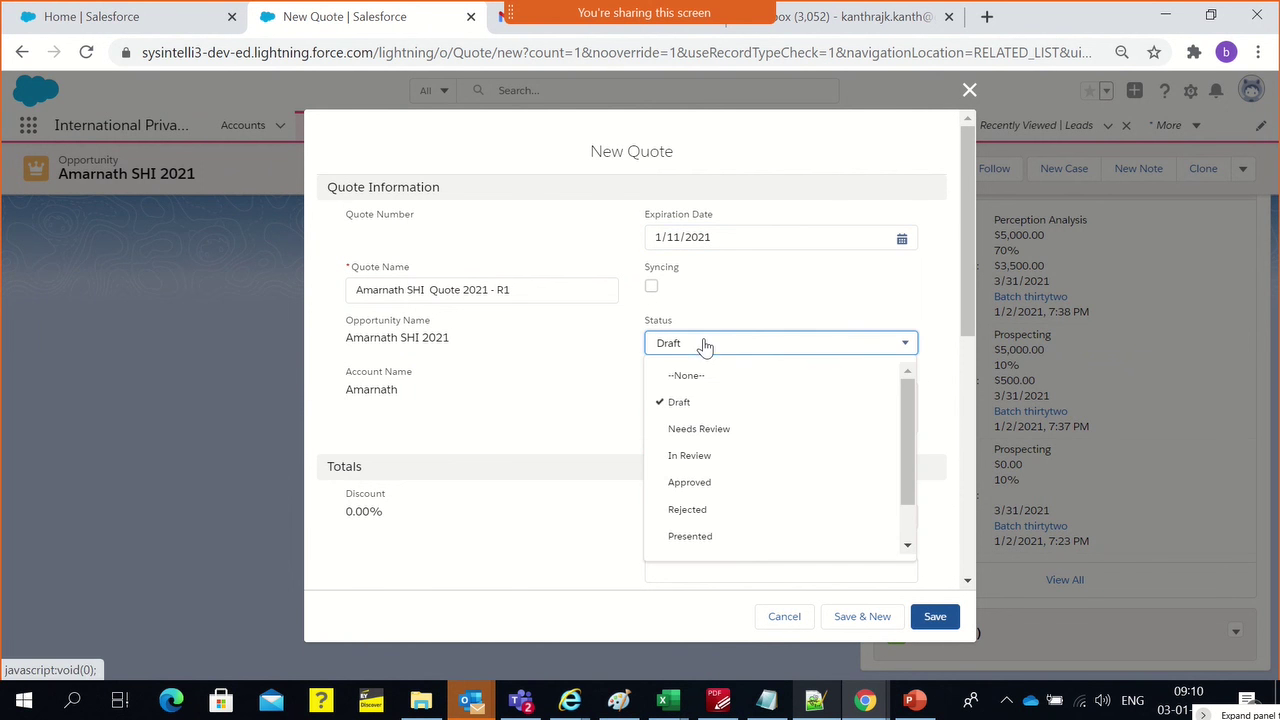
left_click(549, 397)
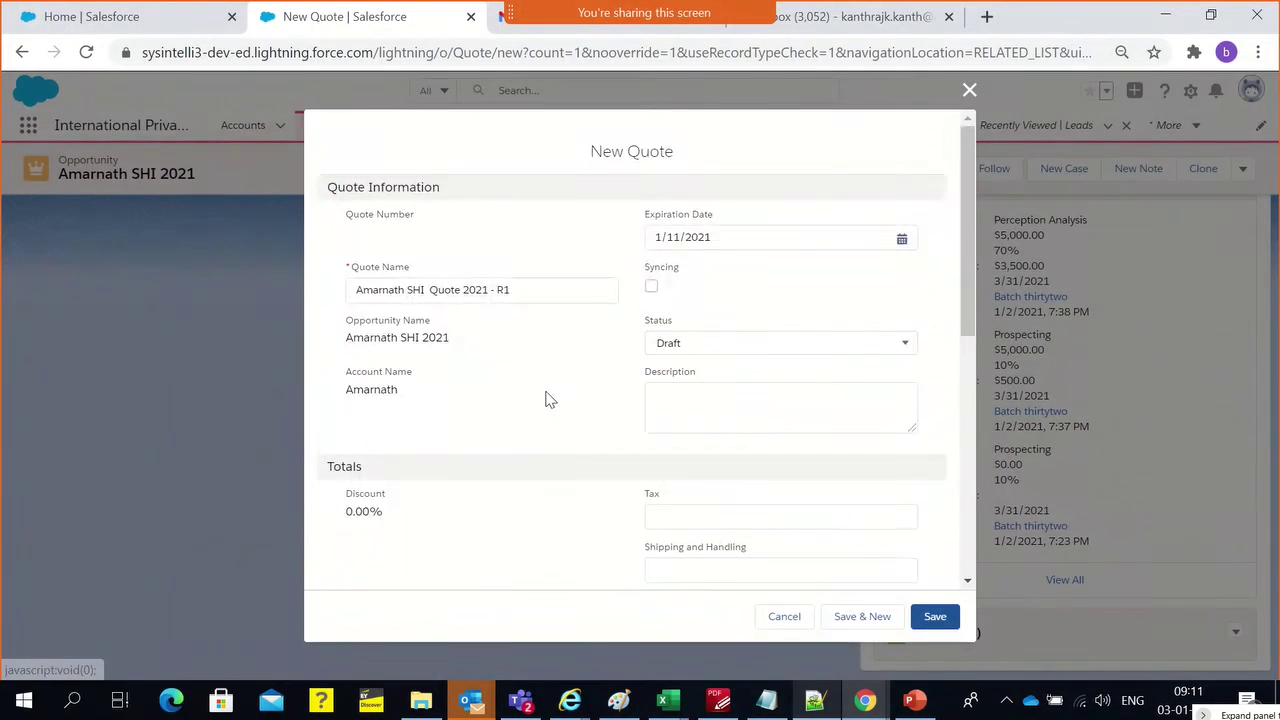
scroll(567, 397, "down", 2)
scroll(548, 397, "down", 3)
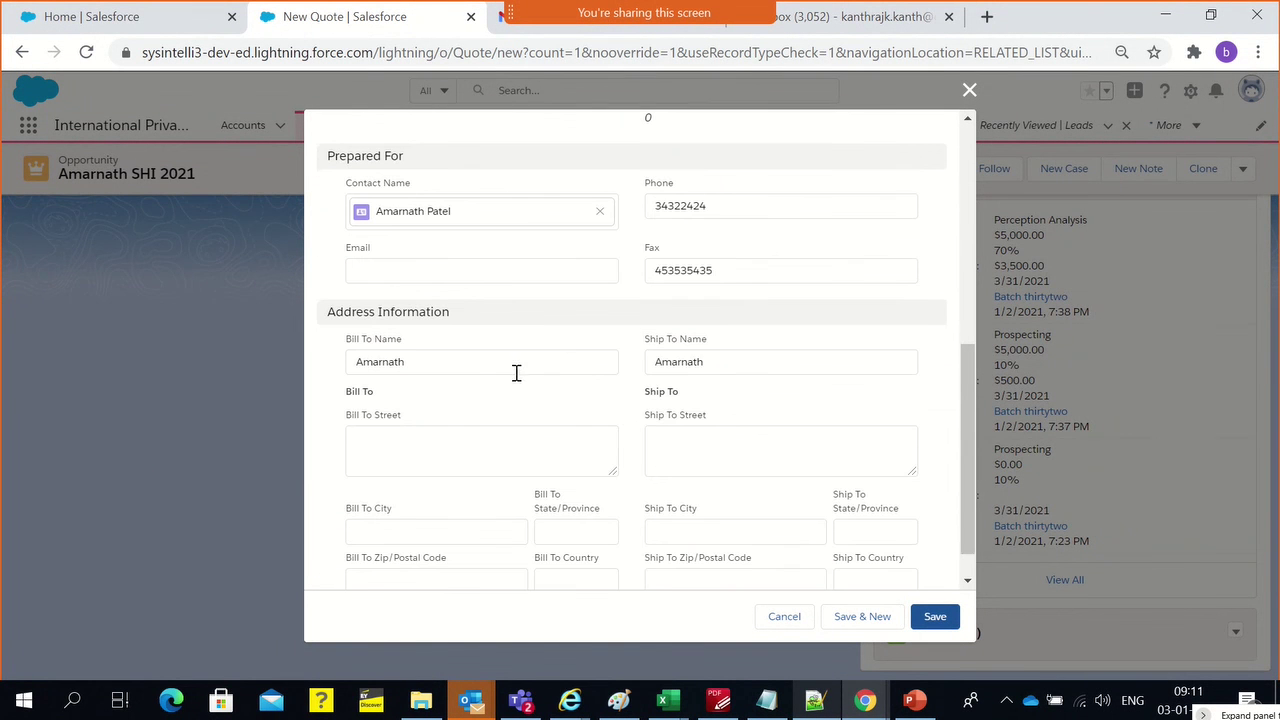
scroll(563, 357, "up", 2)
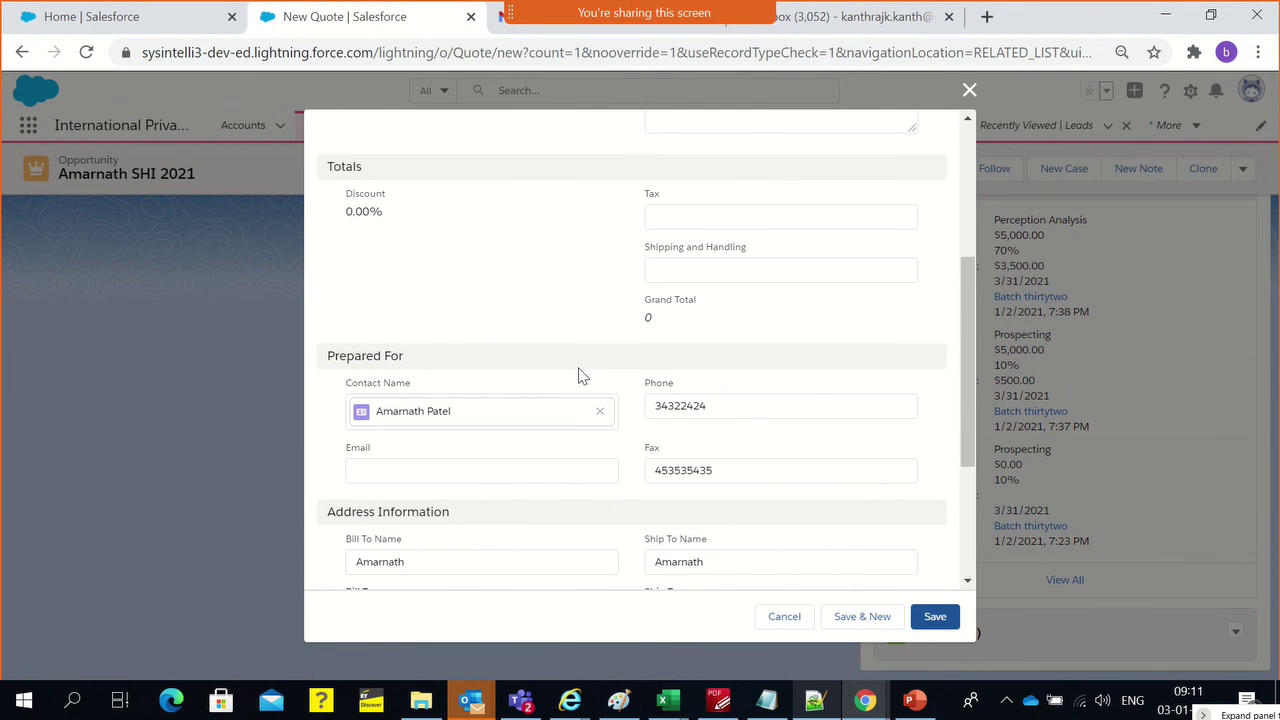
scroll(486, 372, "up", 3)
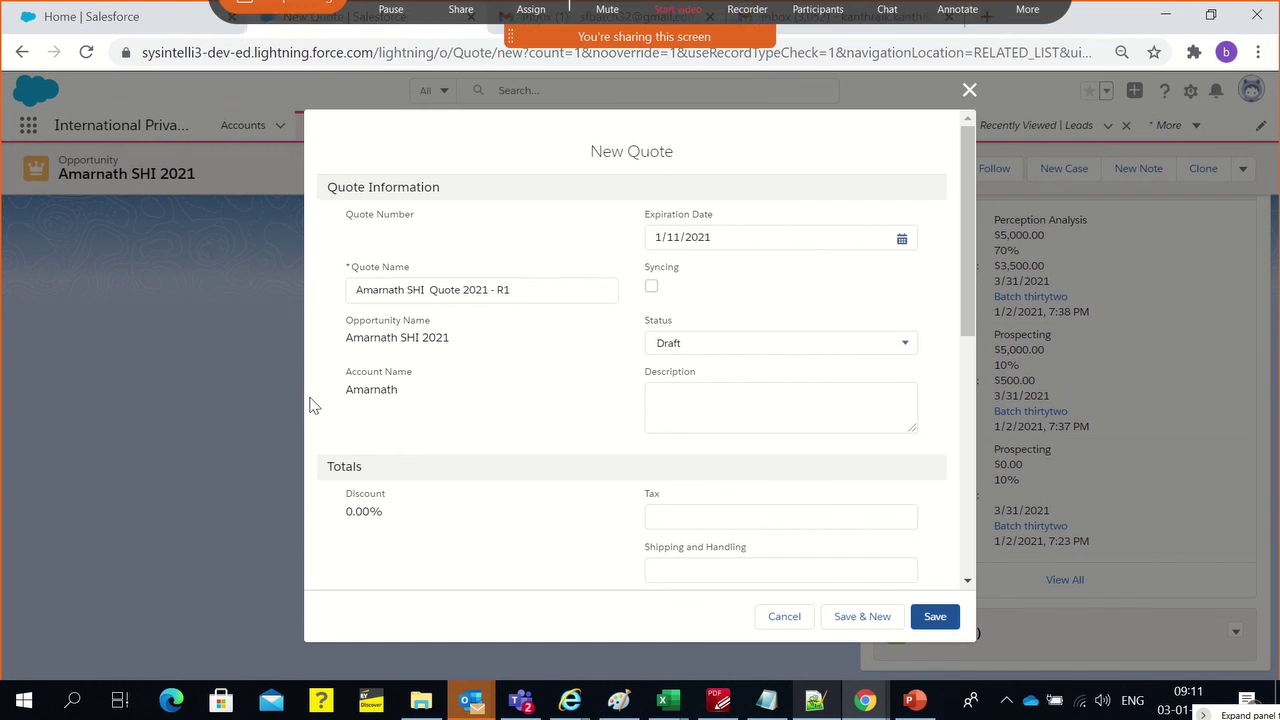
Enter $2.00 tax and $1.00 shipping and handling on the quote
scroll(490, 472, "down", 2)
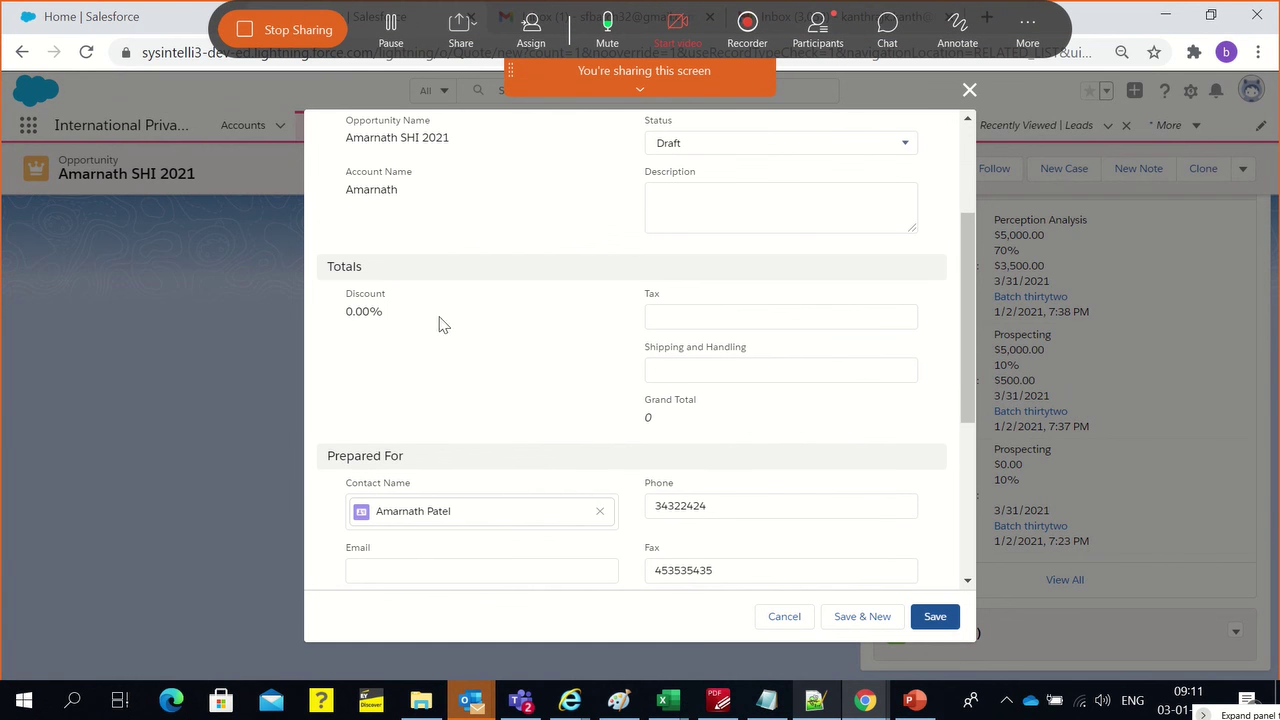
left_click(680, 322)
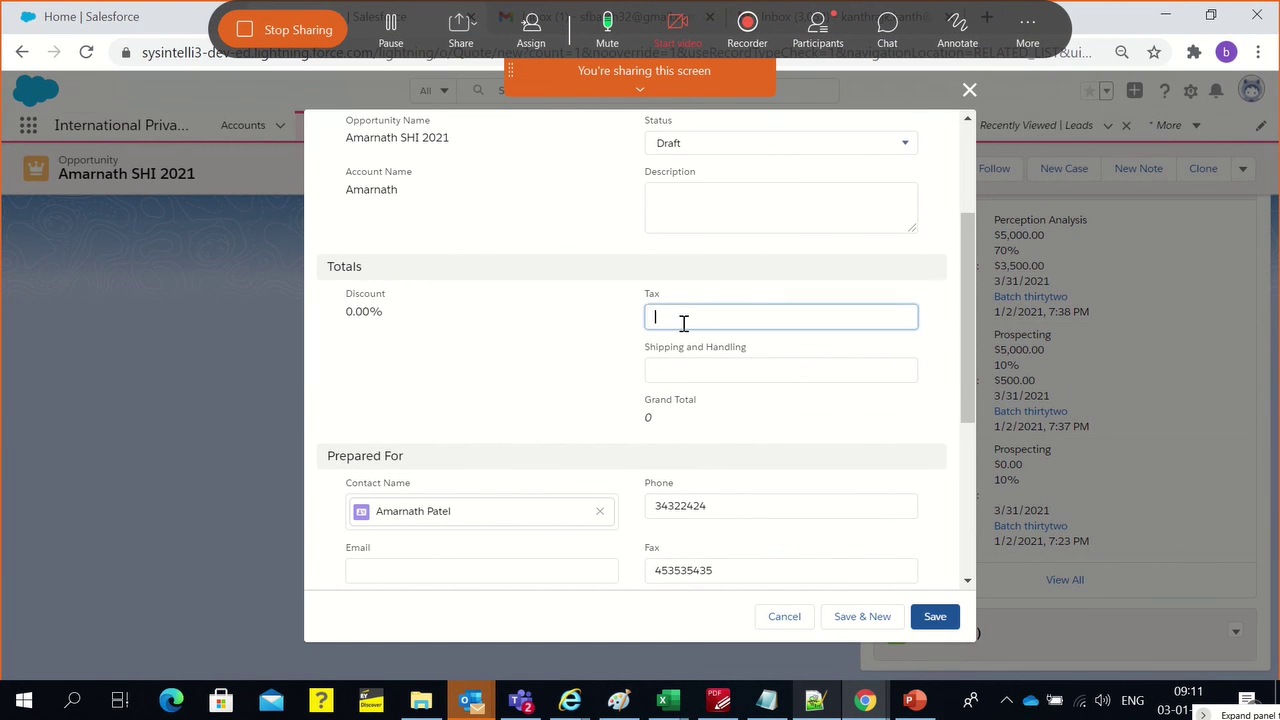
left_click(680, 372)
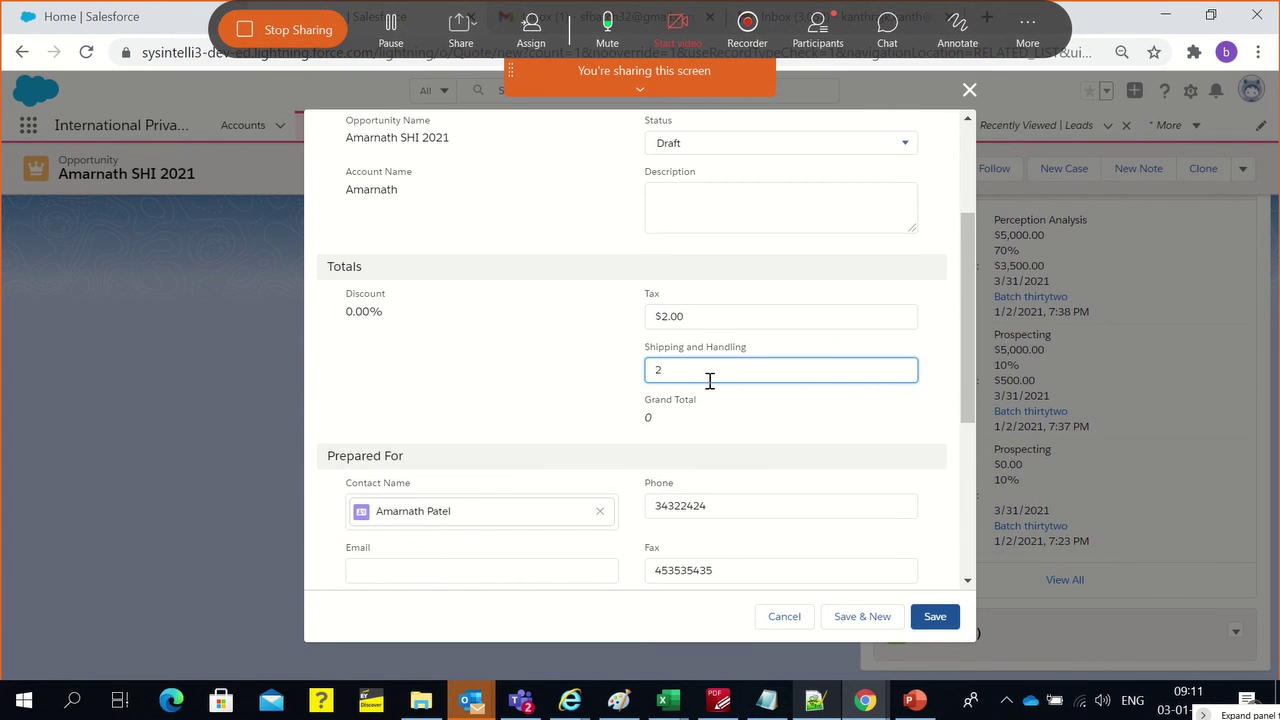
left_click(605, 387)
Fill in the contact's e-mail and Delhi as bill-to street, then save the quote
scroll(554, 417, "down", 1)
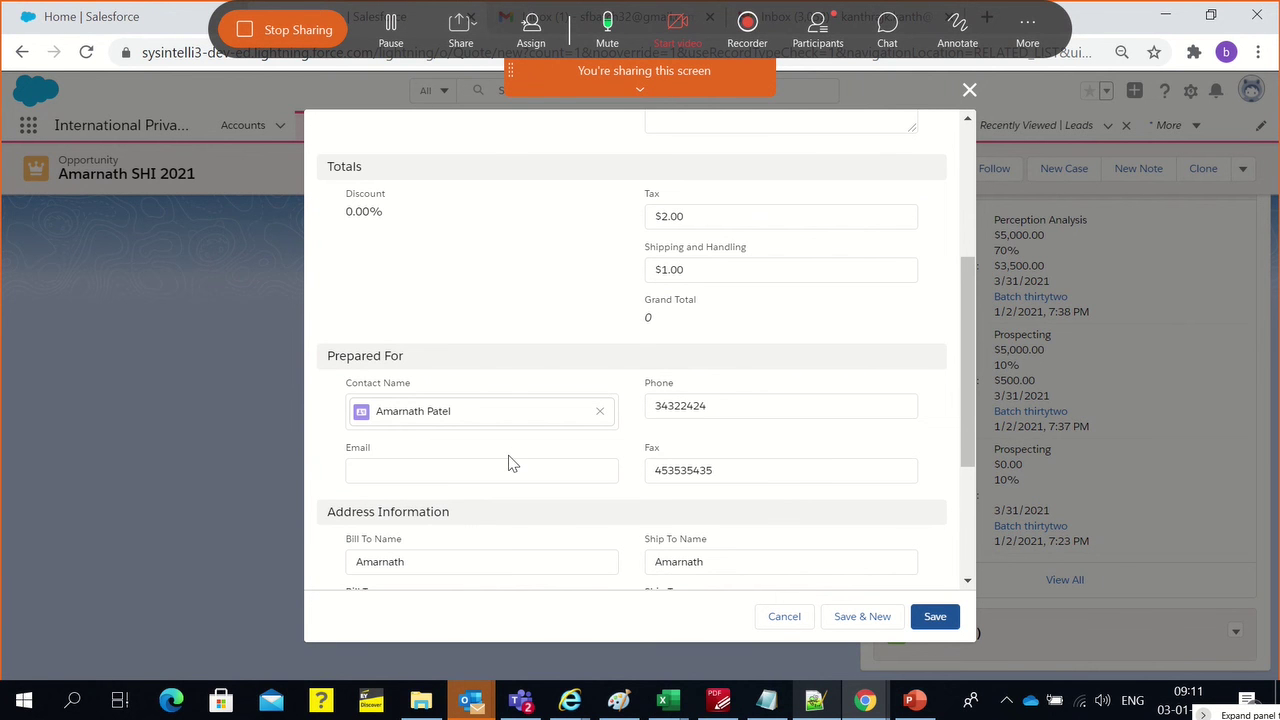
left_click(510, 463)
scroll(500, 466, "down", 2)
scroll(500, 466, "up", 1)
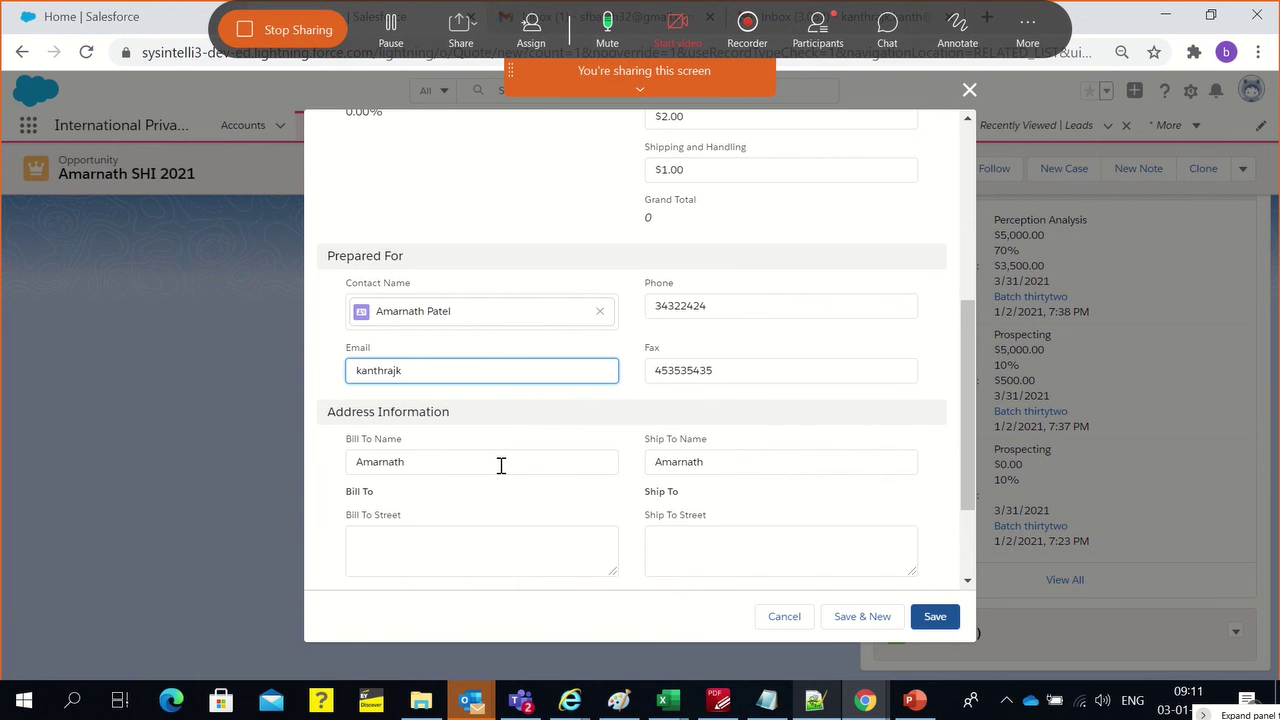
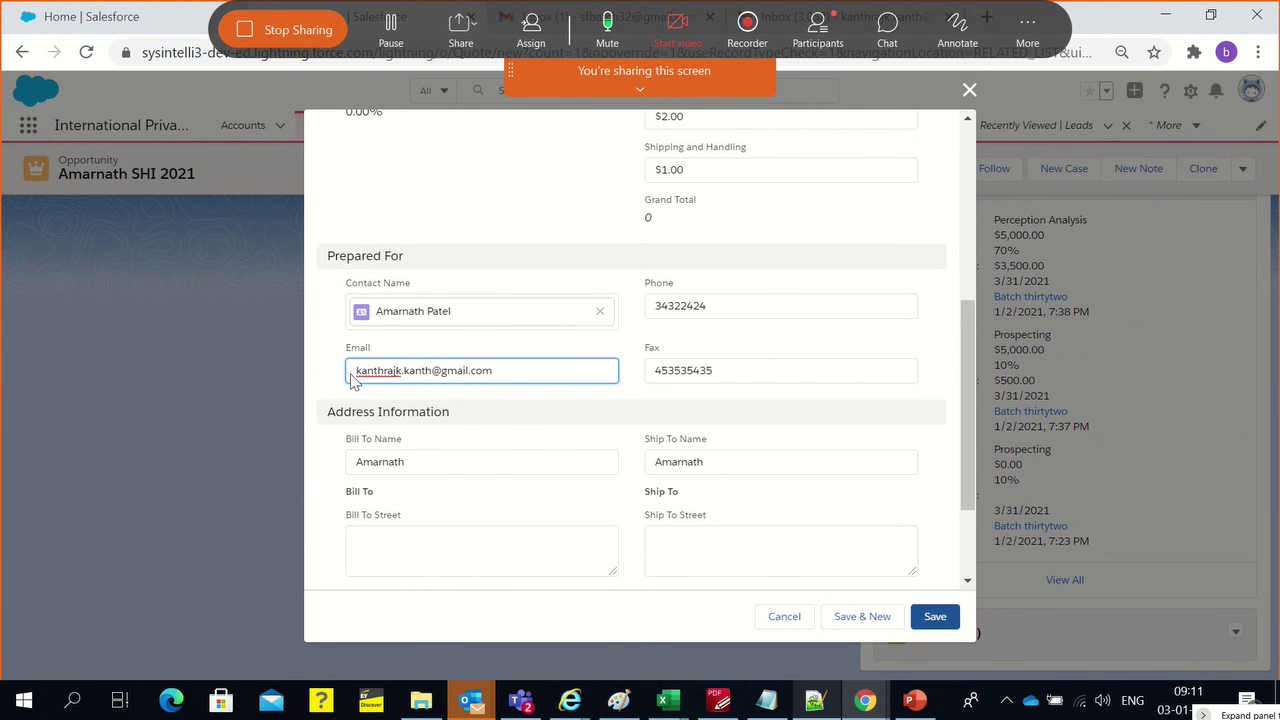
left_click(494, 228)
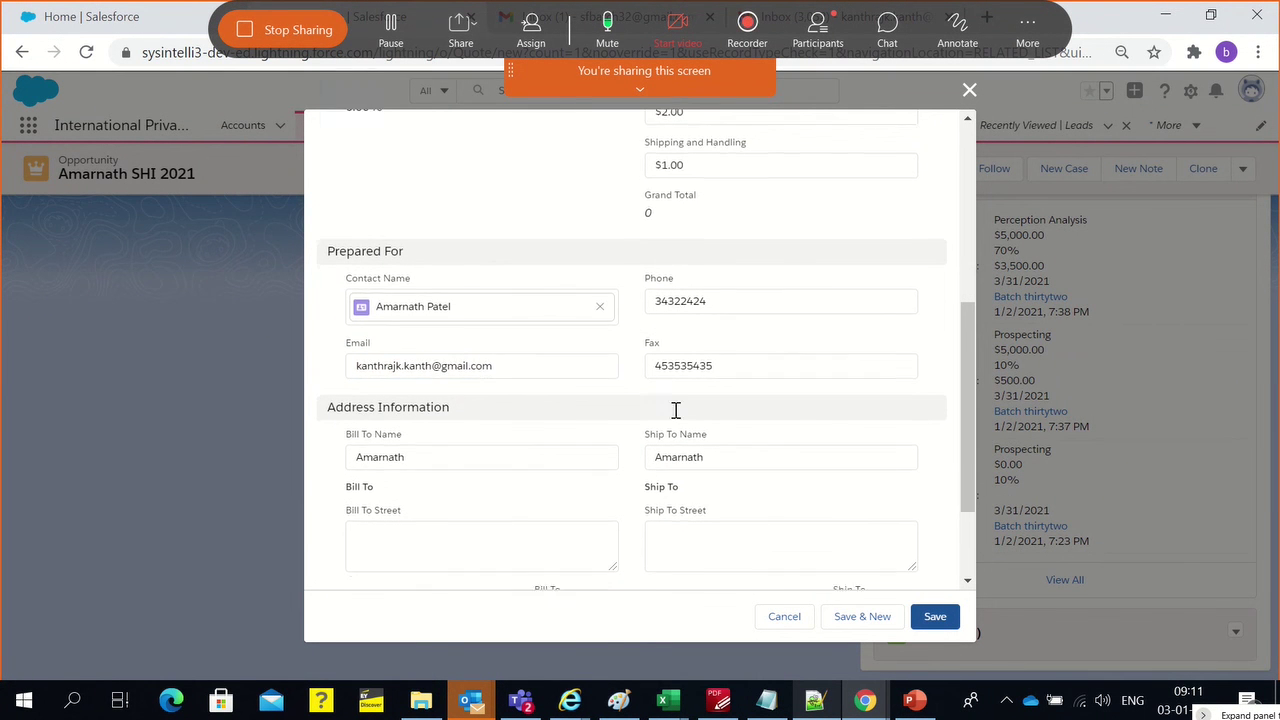
scroll(690, 420, "down", 3)
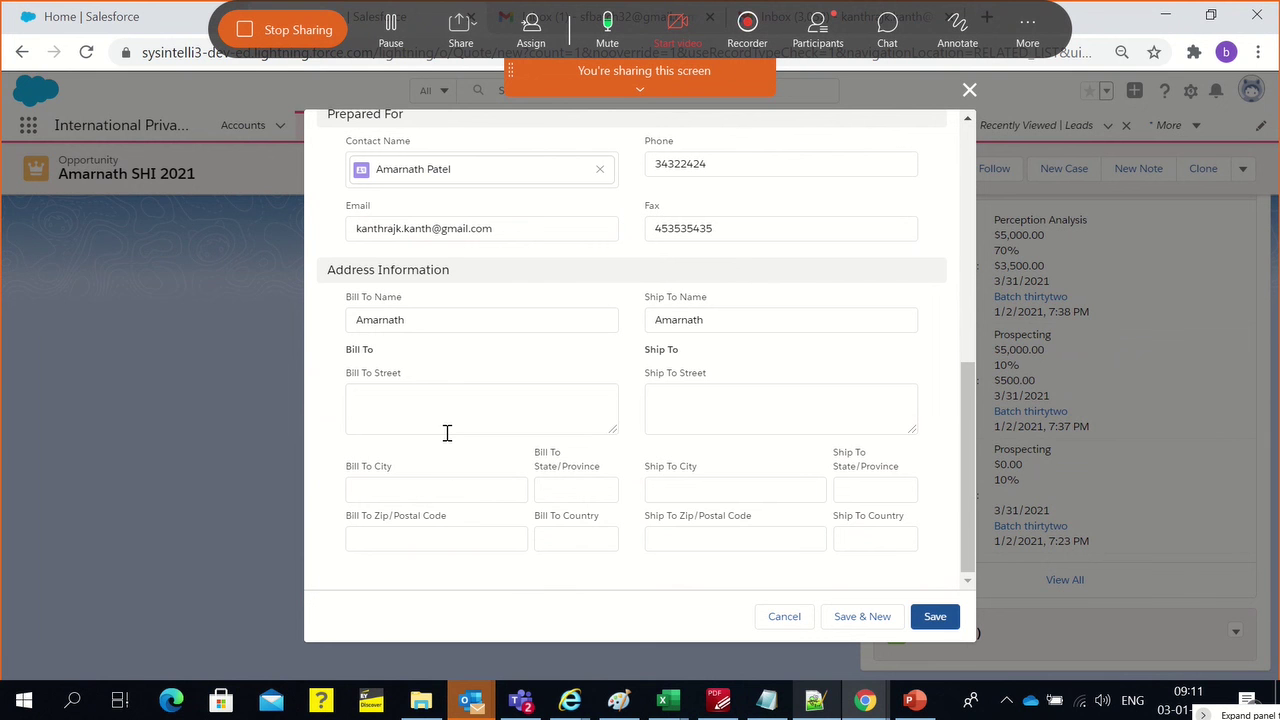
left_click(447, 432)
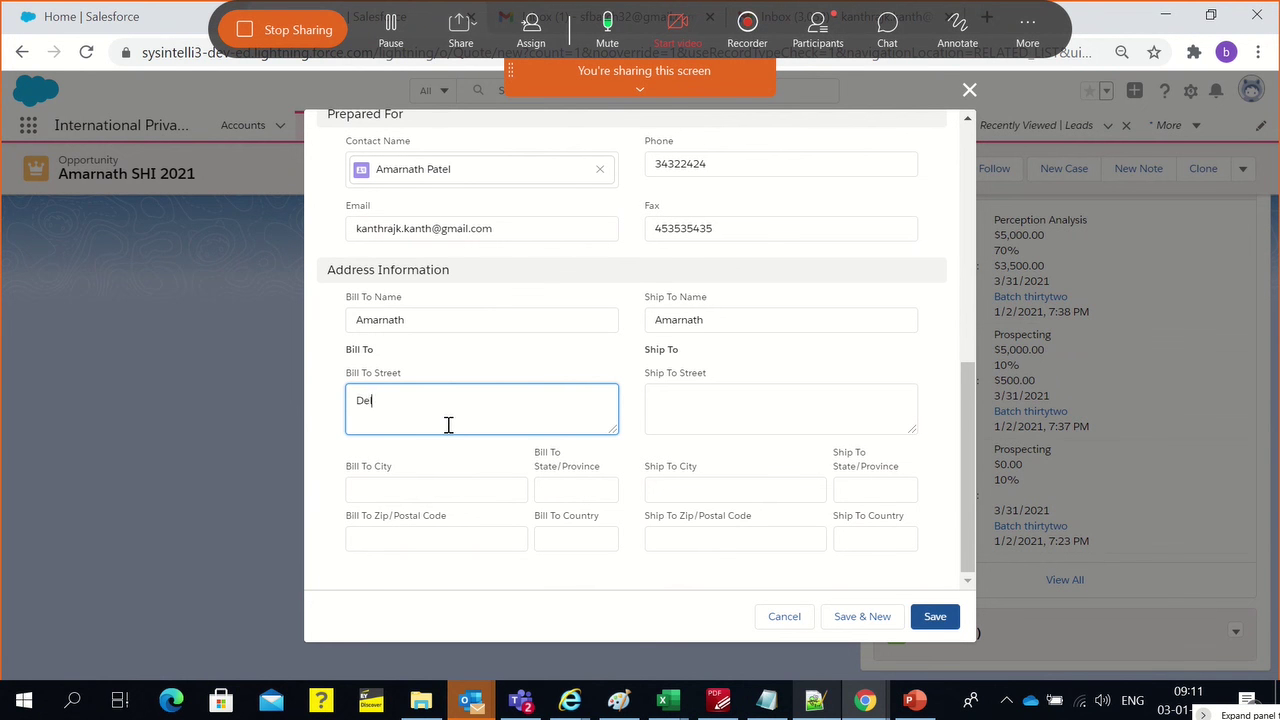
left_click(683, 408)
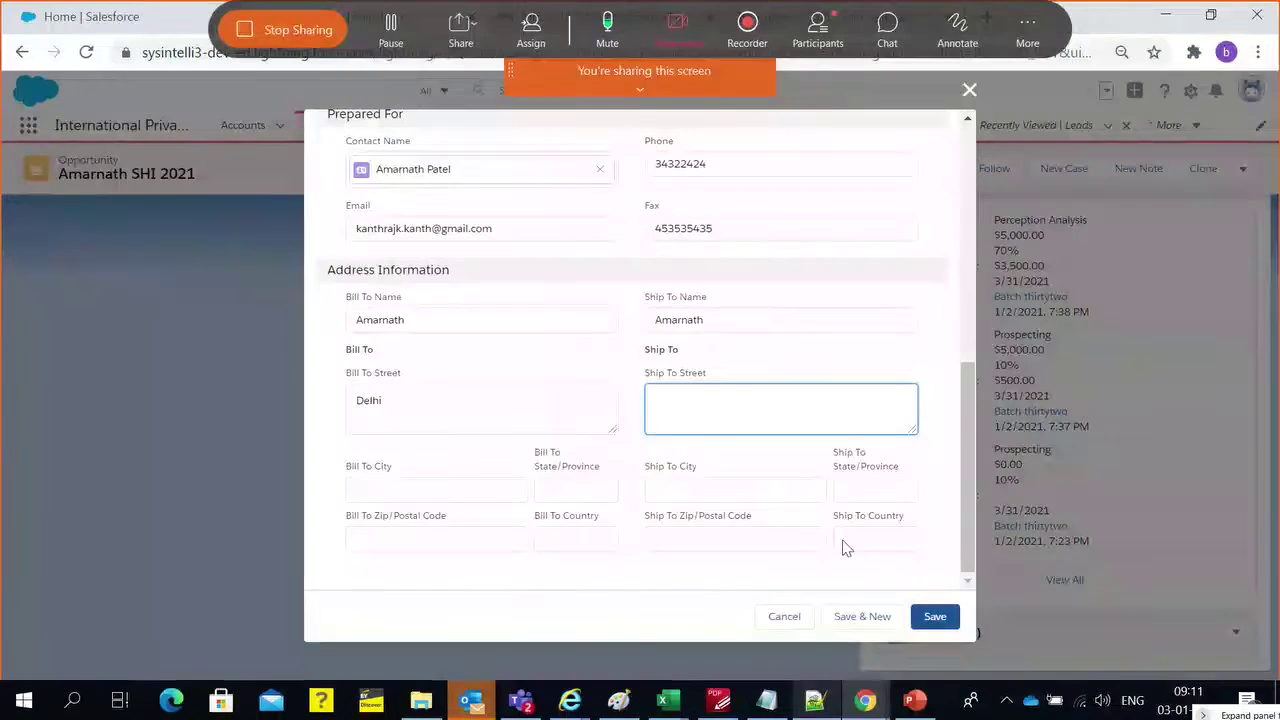
left_click(945, 619)
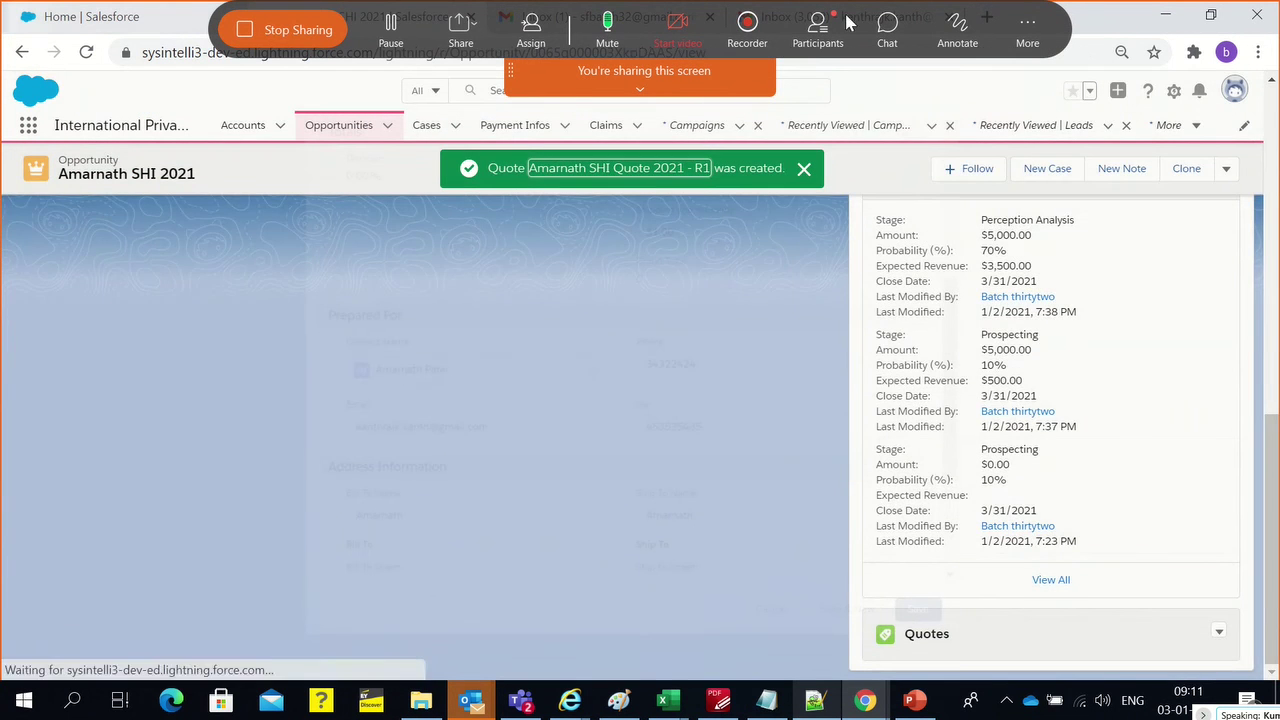
Open quote 00000001, view all its quote line items, then return to the quote
scroll(1005, 340, "down", 2)
scroll(1005, 340, "down", 7)
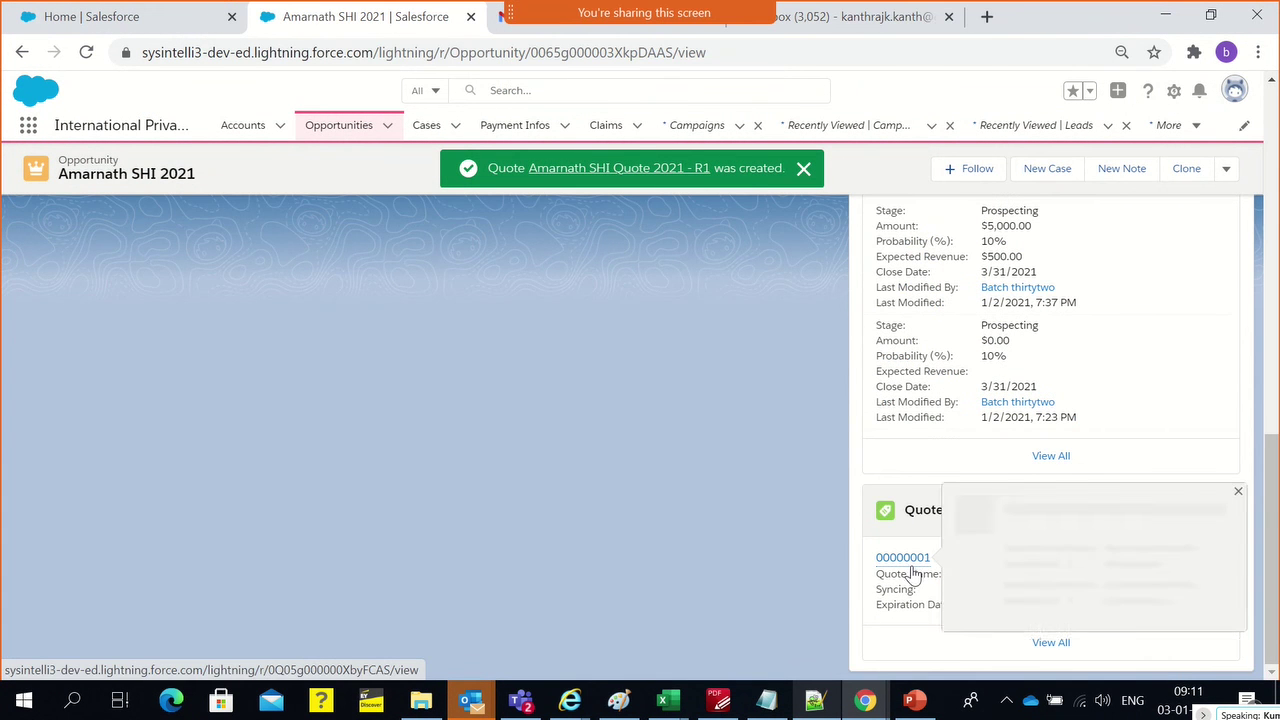
left_click(910, 568)
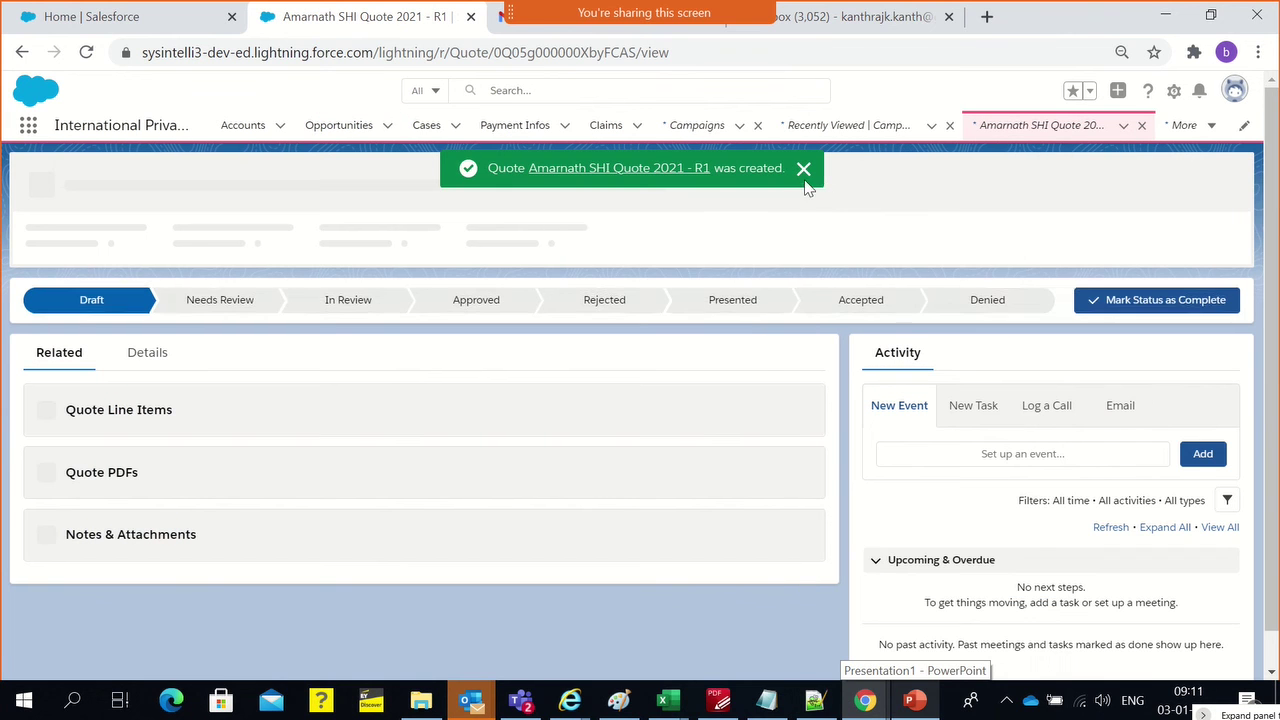
left_click(811, 169)
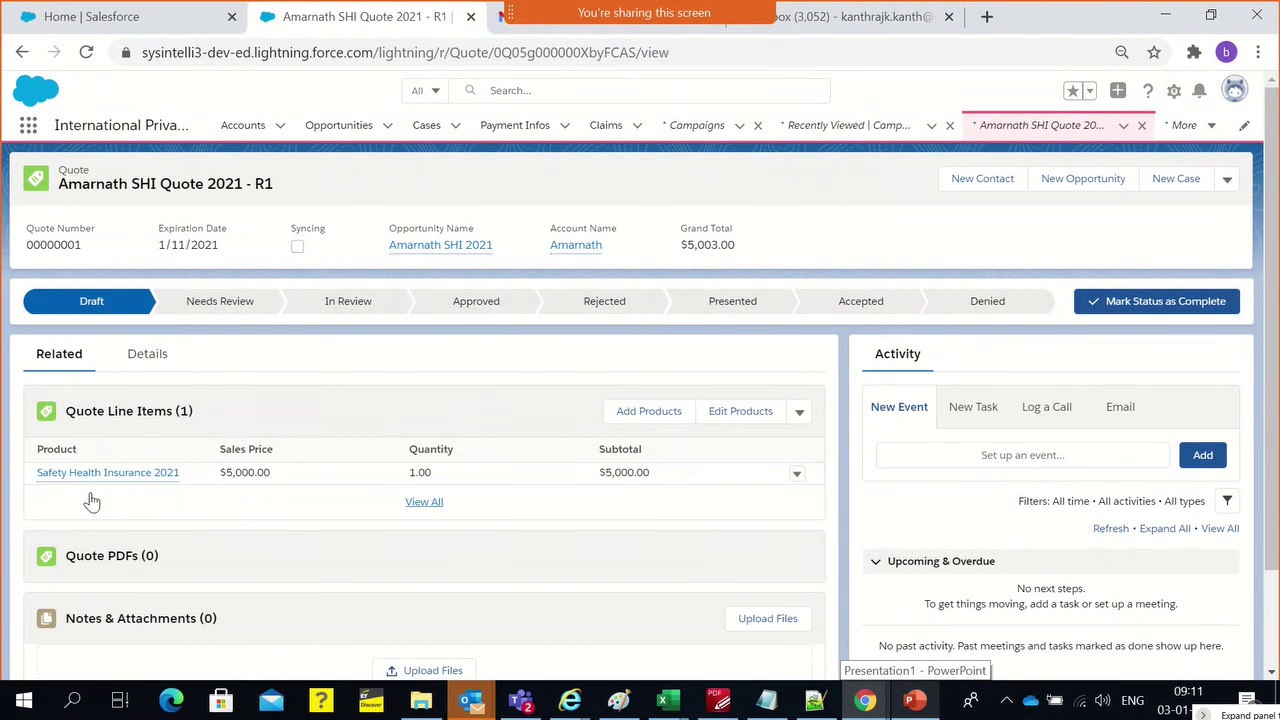
mouse_move(95, 482)
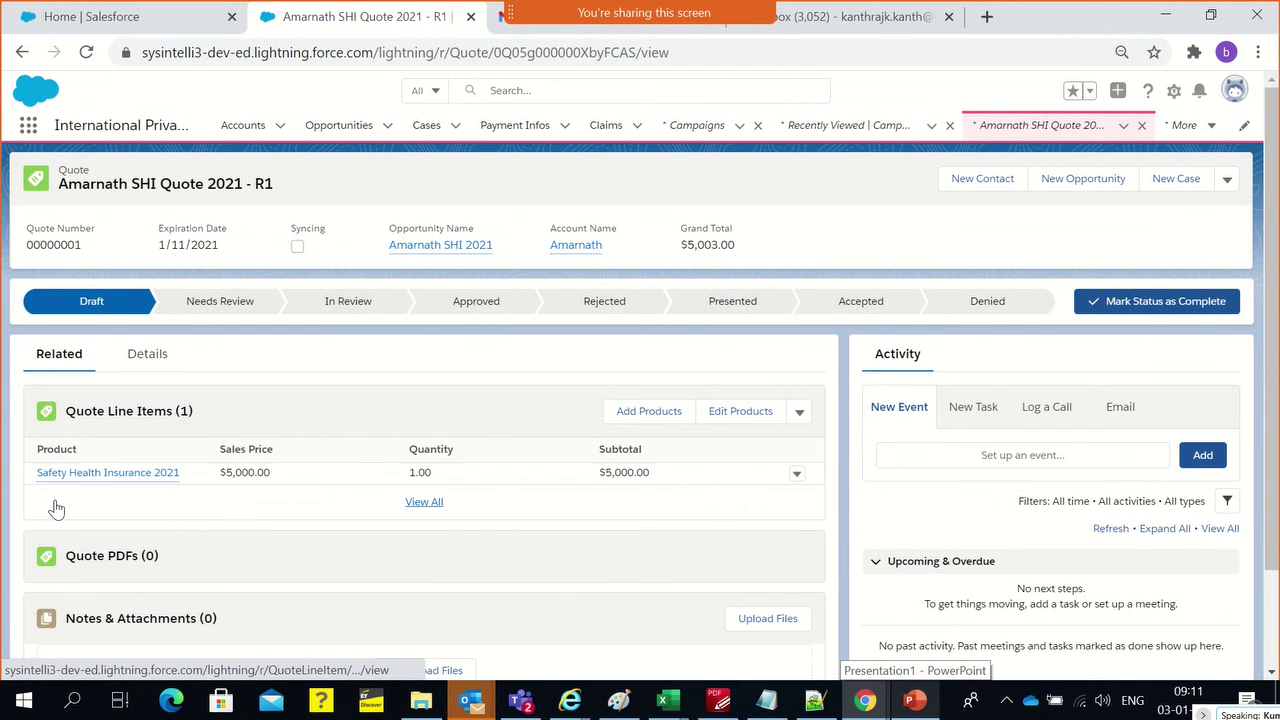
left_click(57, 507)
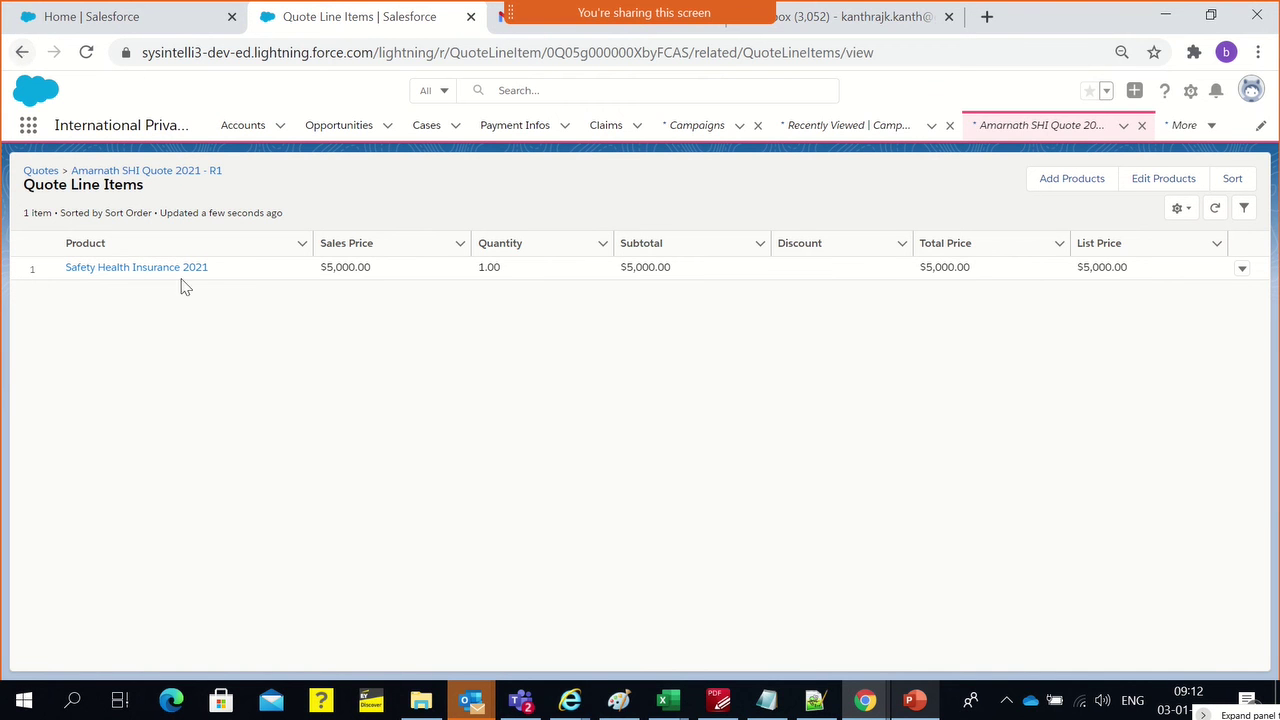
left_click(21, 53)
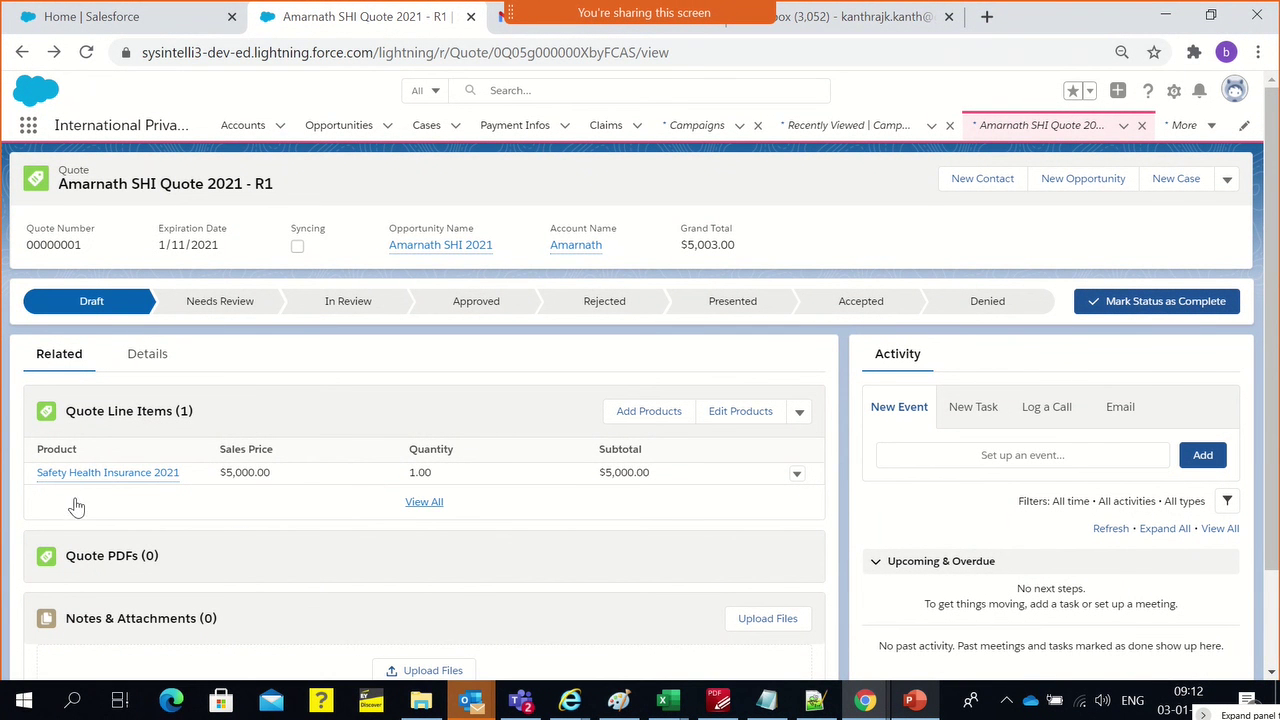
Edit the Safety Health Insurance 2021 line item, keeping quantity 1.00, adding a 5% discount, and save
mouse_move(160, 484)
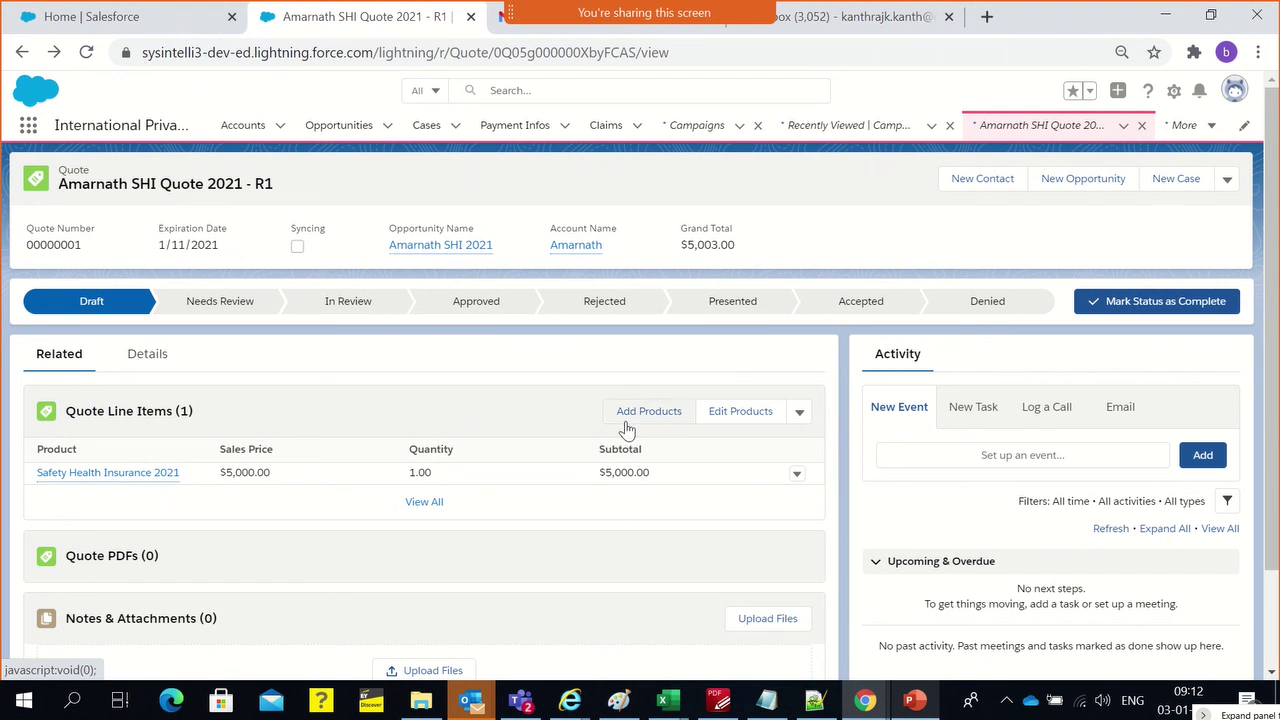
left_click(803, 479)
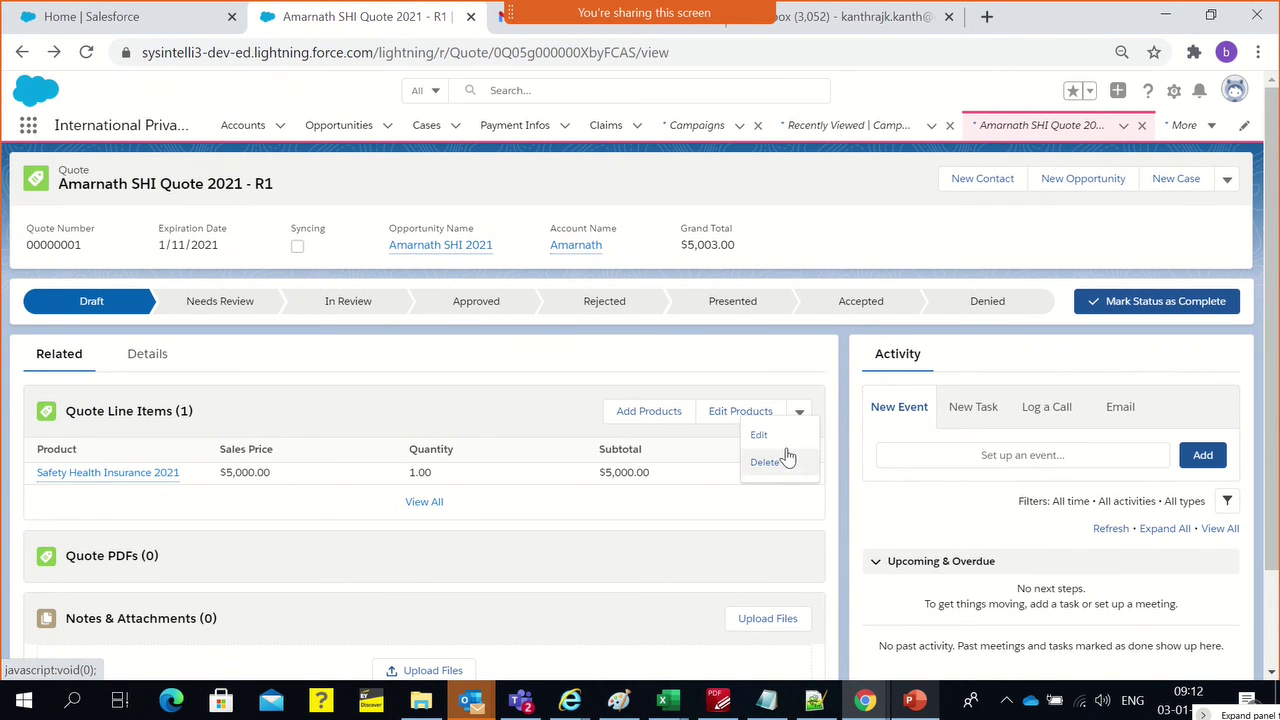
left_click(789, 437)
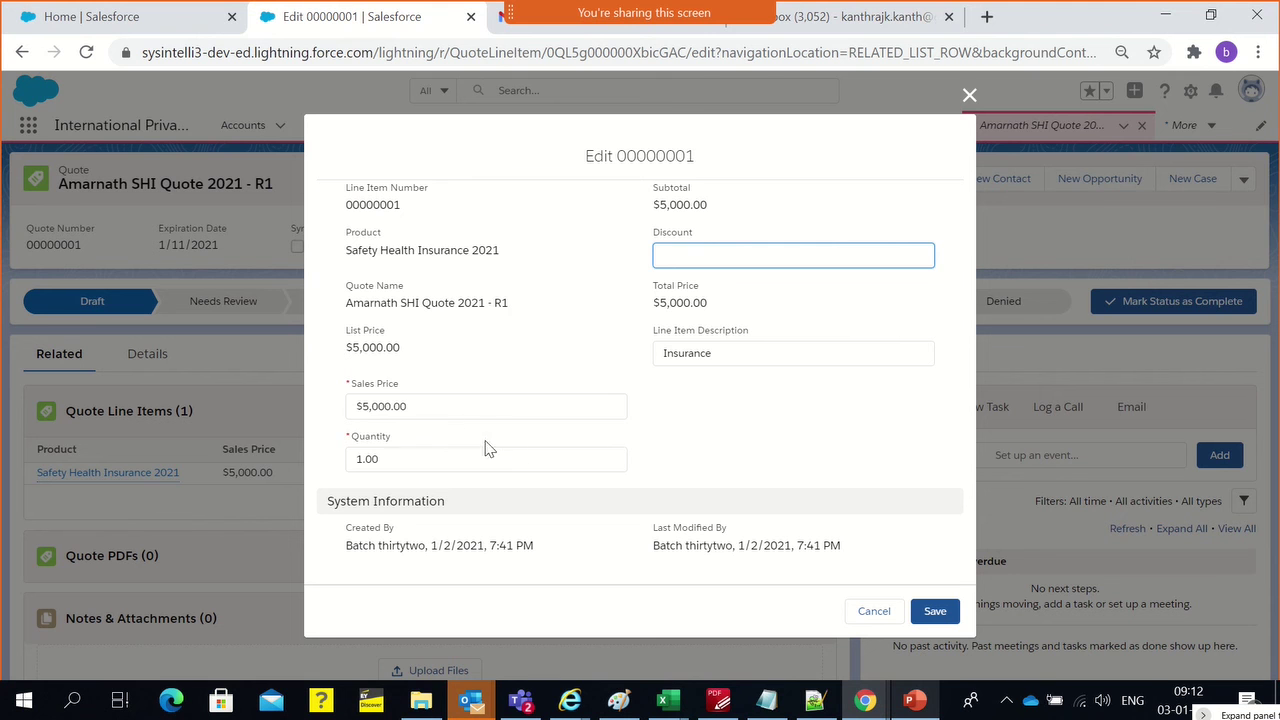
left_click(448, 408)
left_click(437, 457)
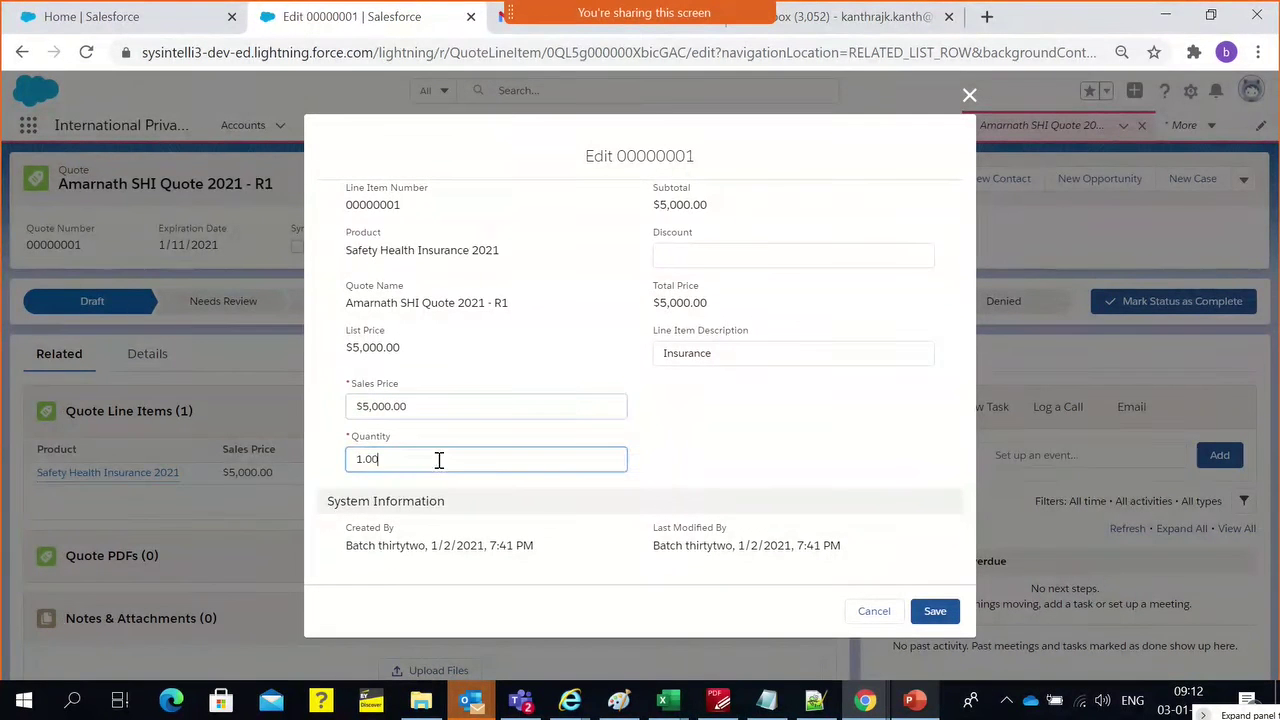
left_click(770, 432)
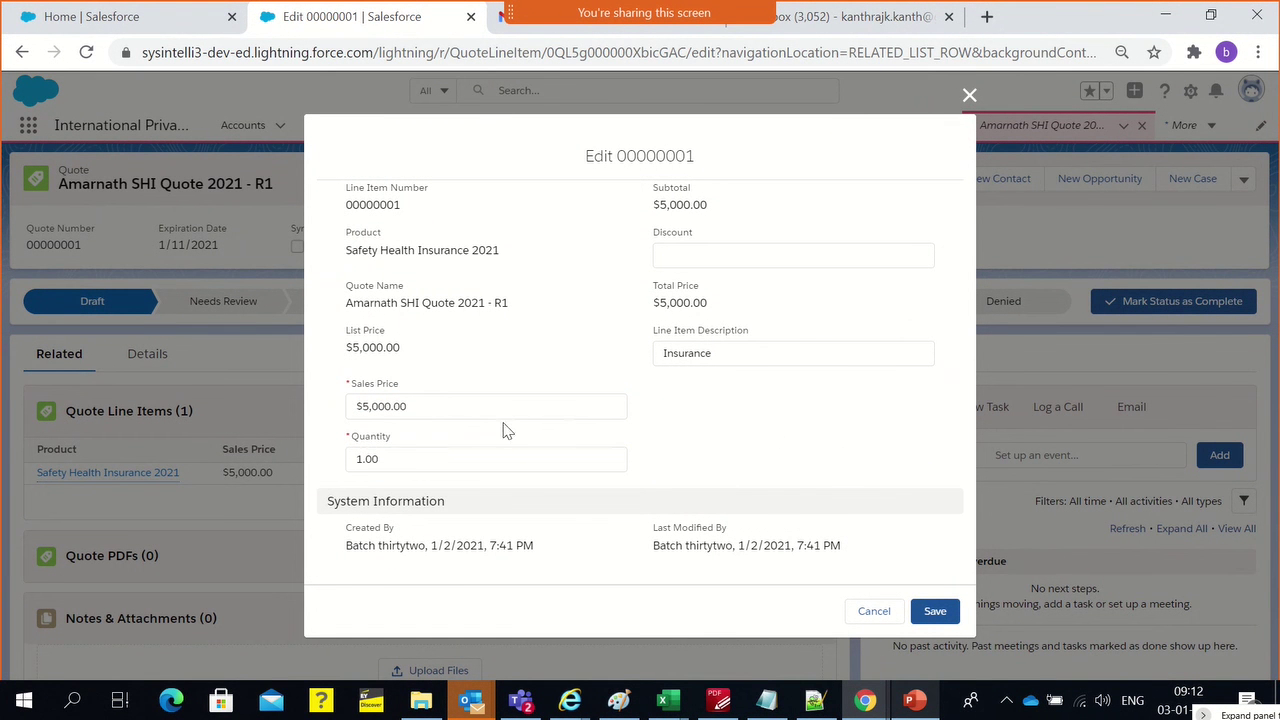
left_click(692, 258)
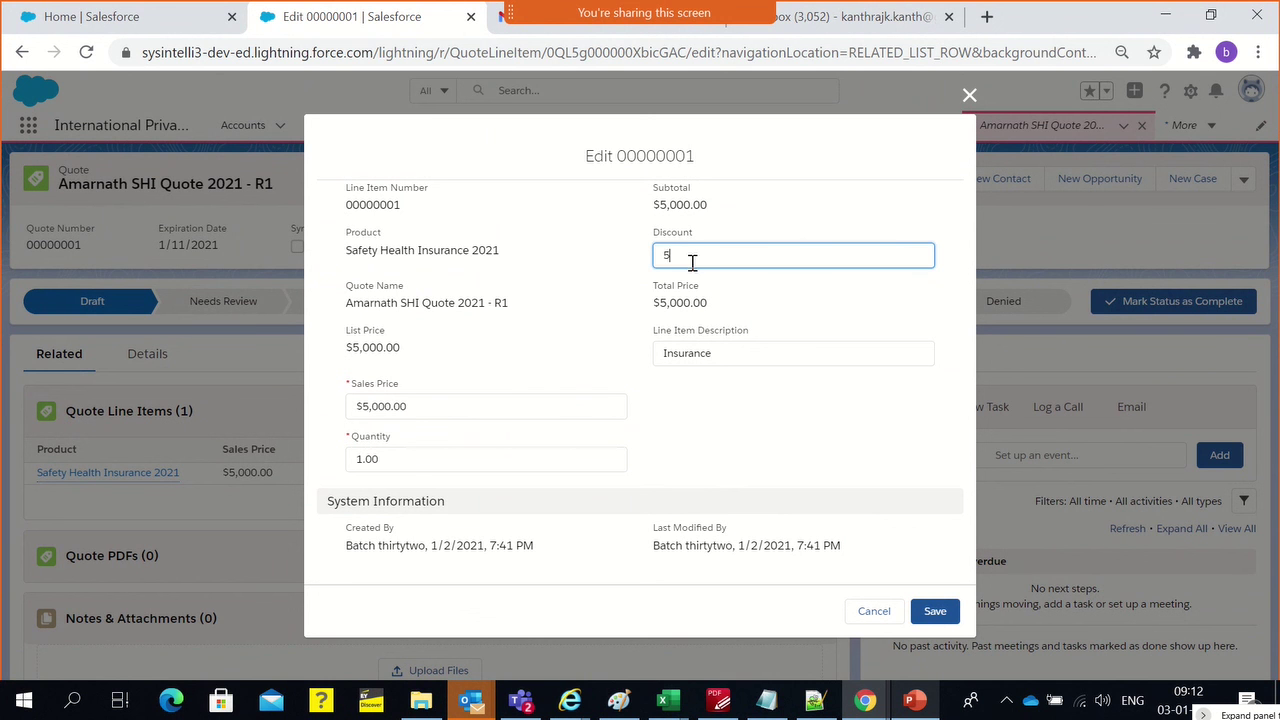
type("5")
left_click(751, 297)
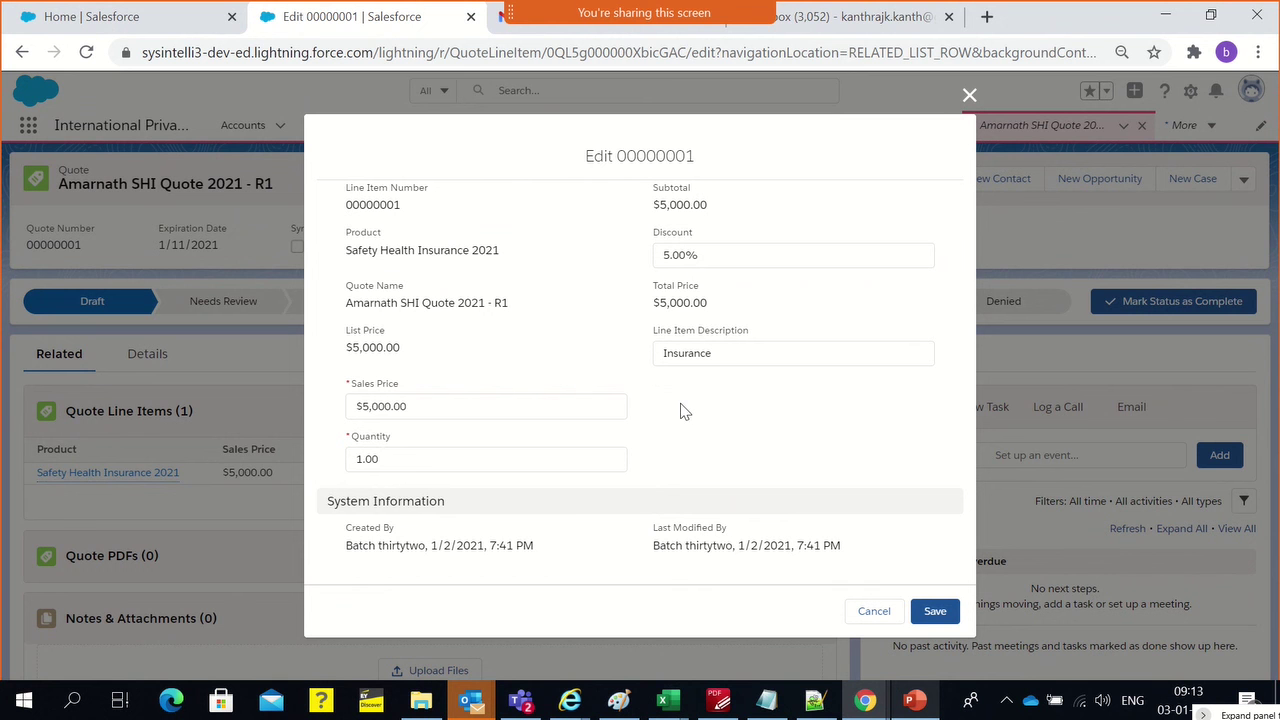
left_click(737, 252)
left_click(758, 238)
left_click(928, 610)
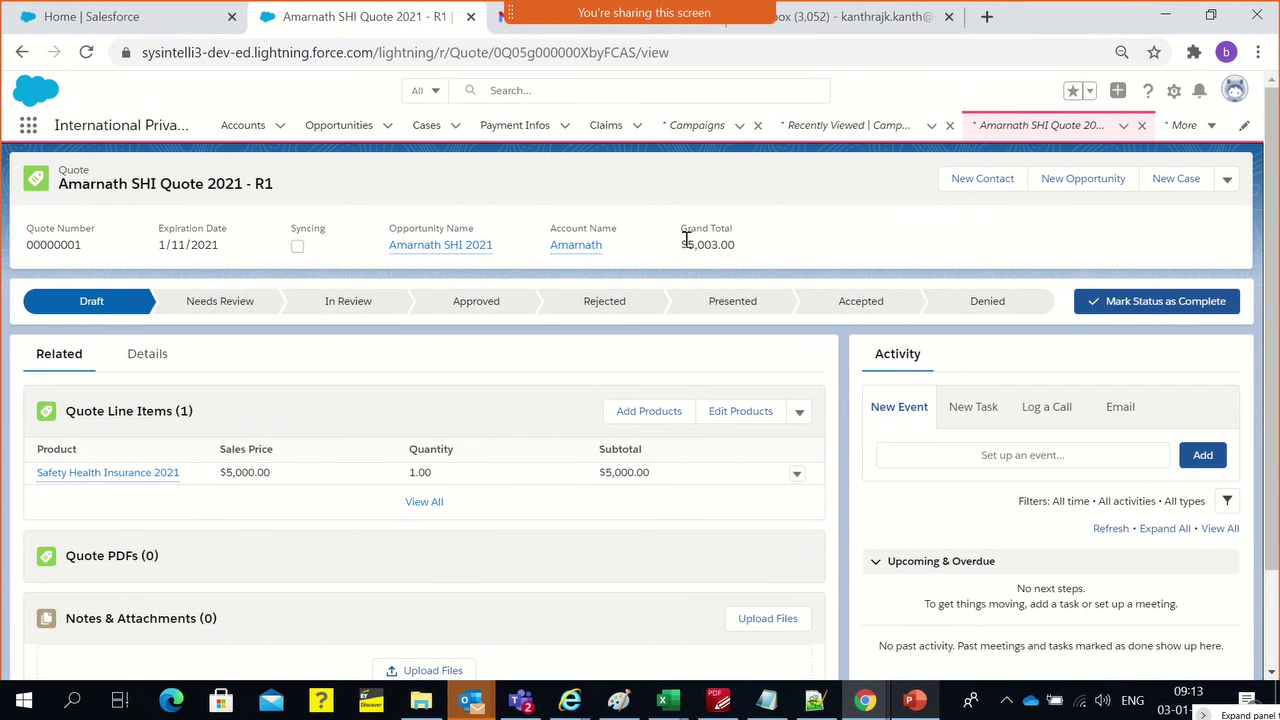
Point out the $5,003.00 grand total, then open the Safety Health Insurance 2021 line item
left_click_drag(684, 246, 752, 252)
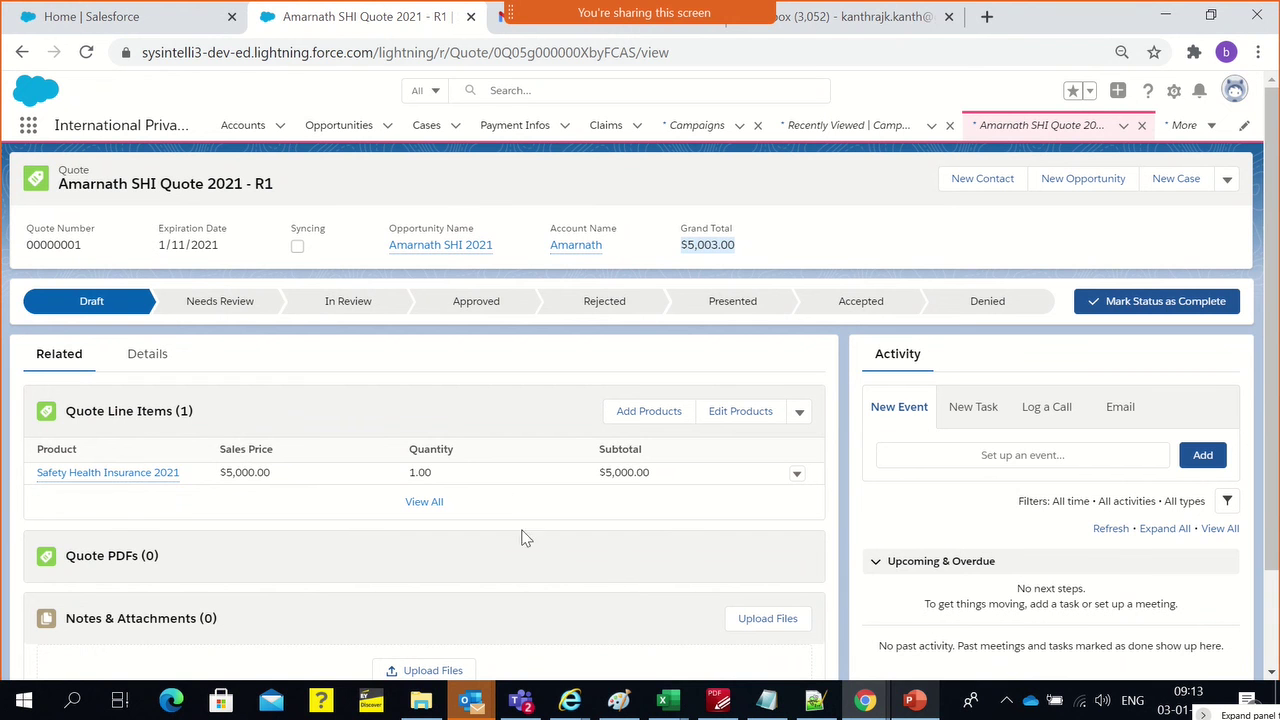
left_click(425, 396)
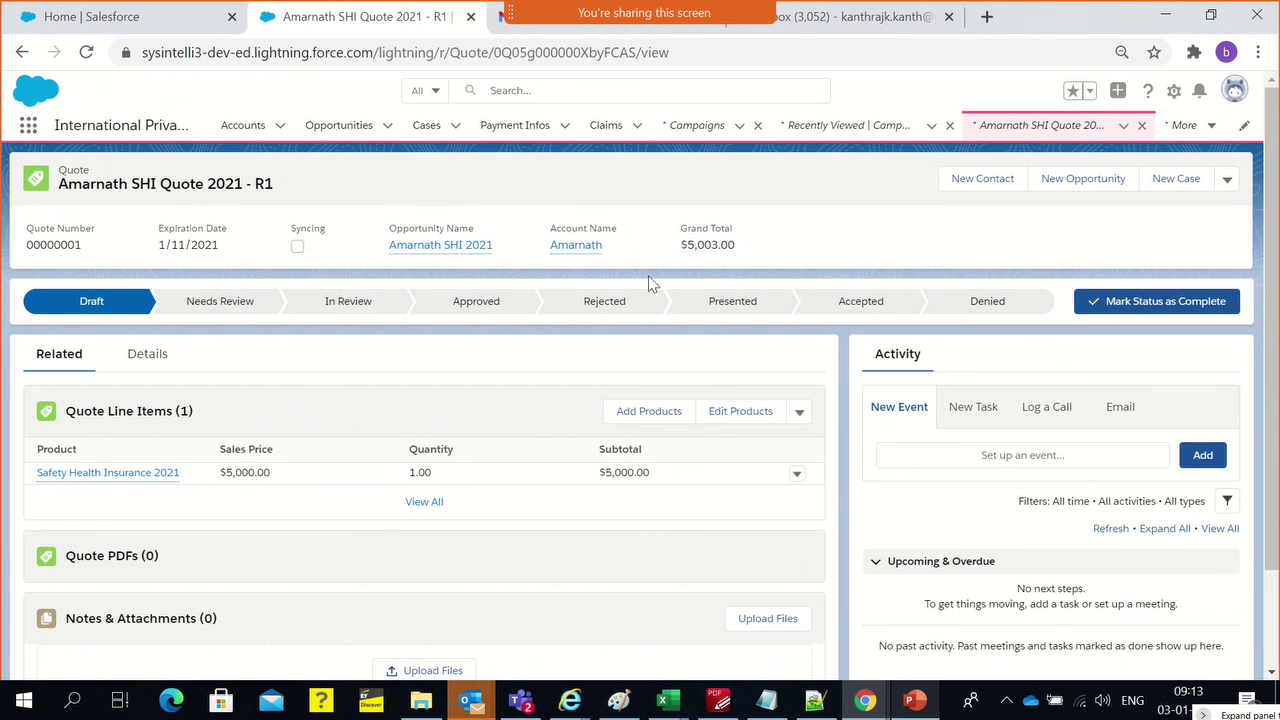
left_click_drag(708, 246, 736, 244)
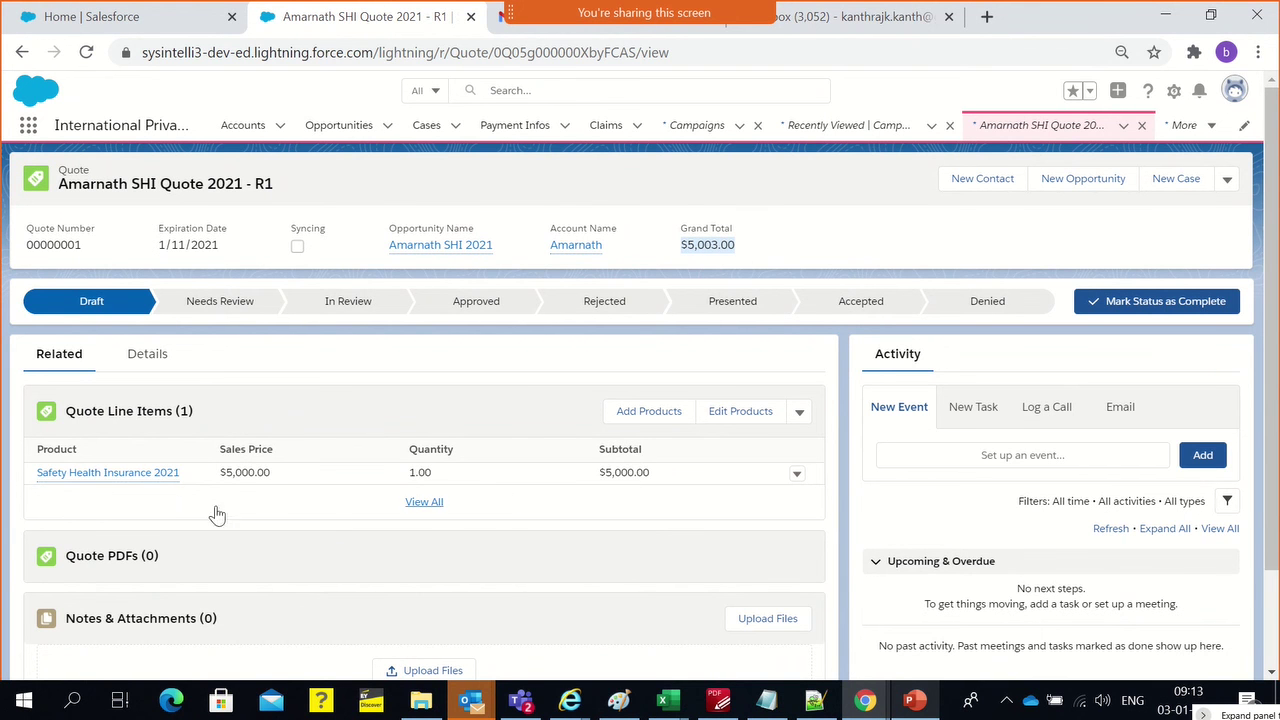
left_click(110, 481)
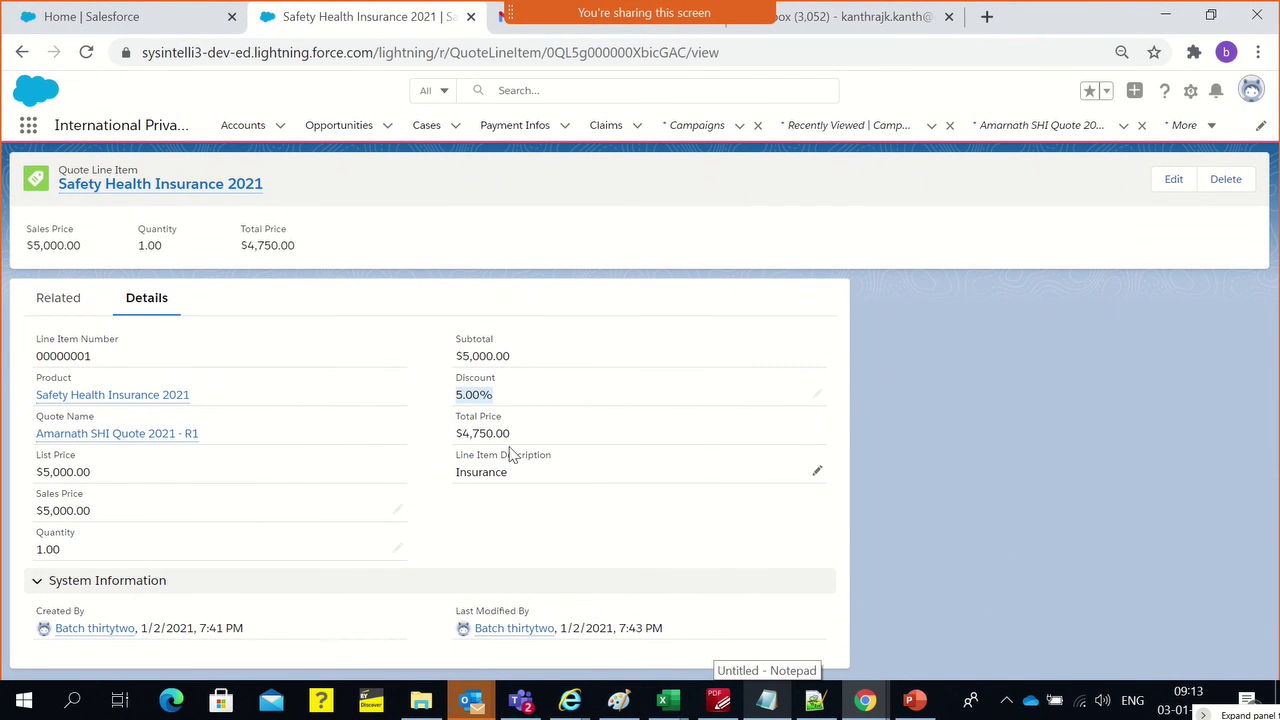
Check the line item's $4,750.00 total price, then go back to the R1 quote
left_click_drag(518, 437, 465, 438)
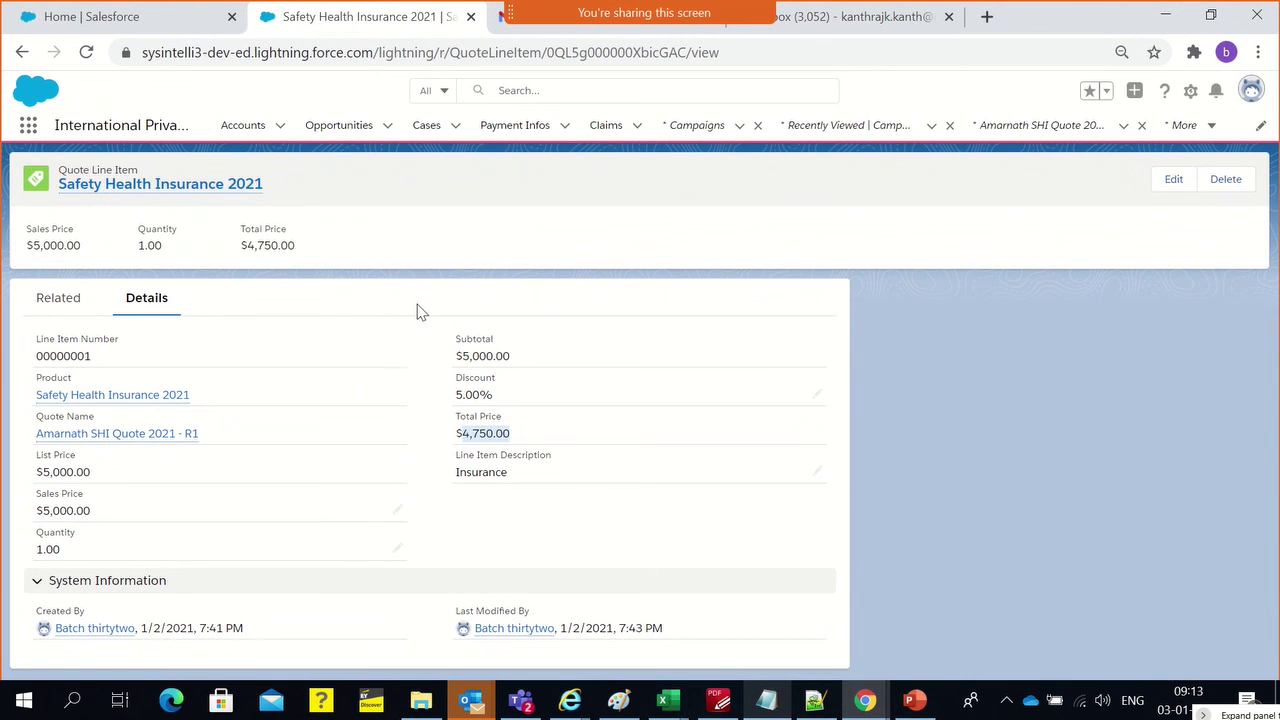
left_click(510, 512)
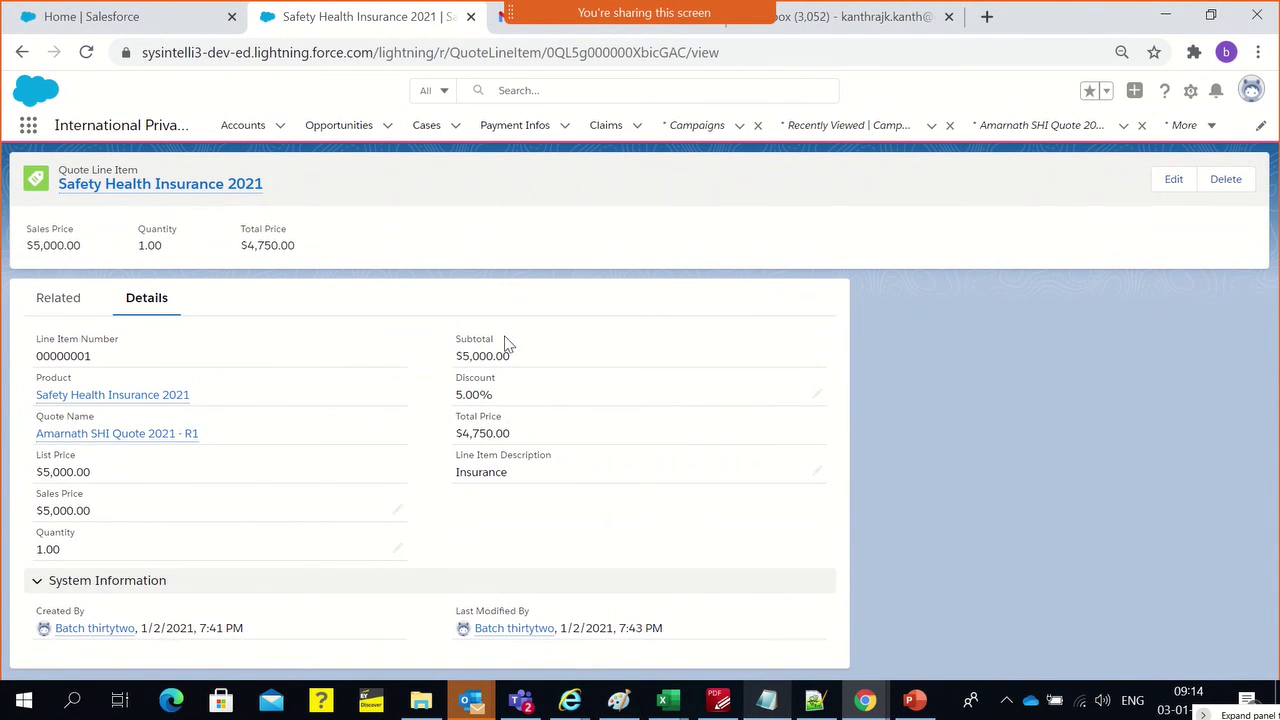
left_click(58, 299)
left_click(147, 310)
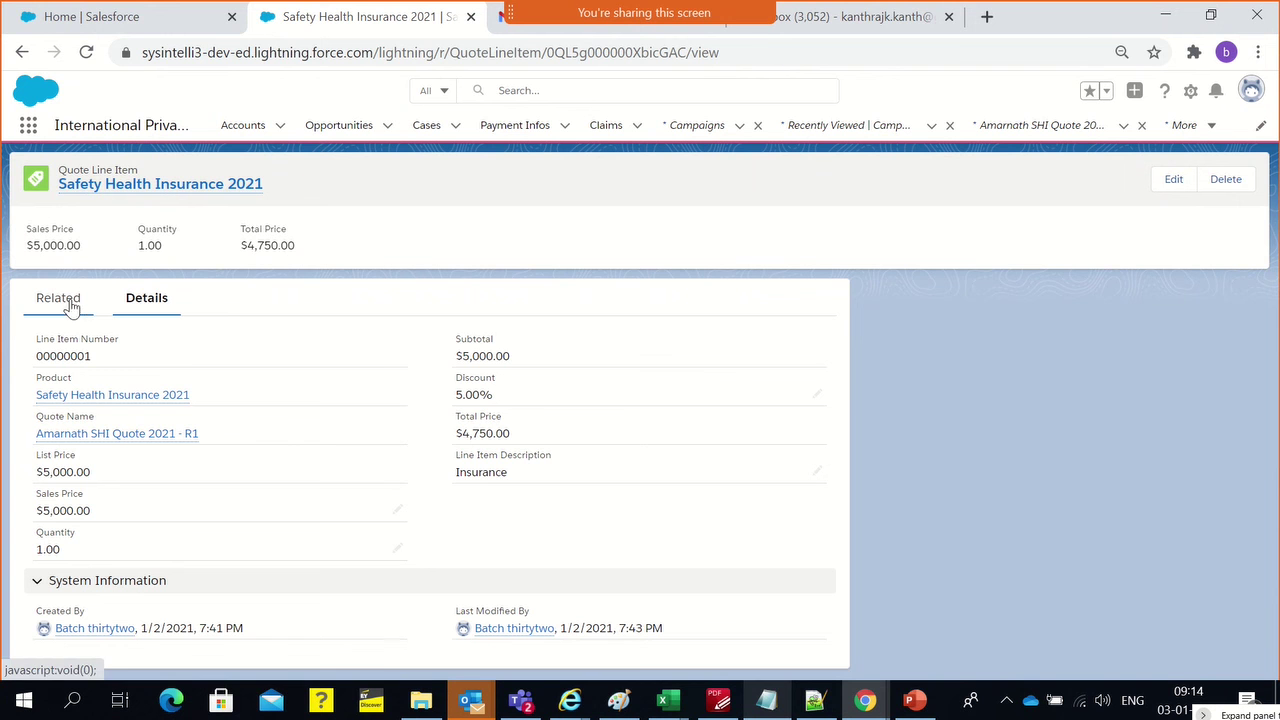
left_click(21, 51)
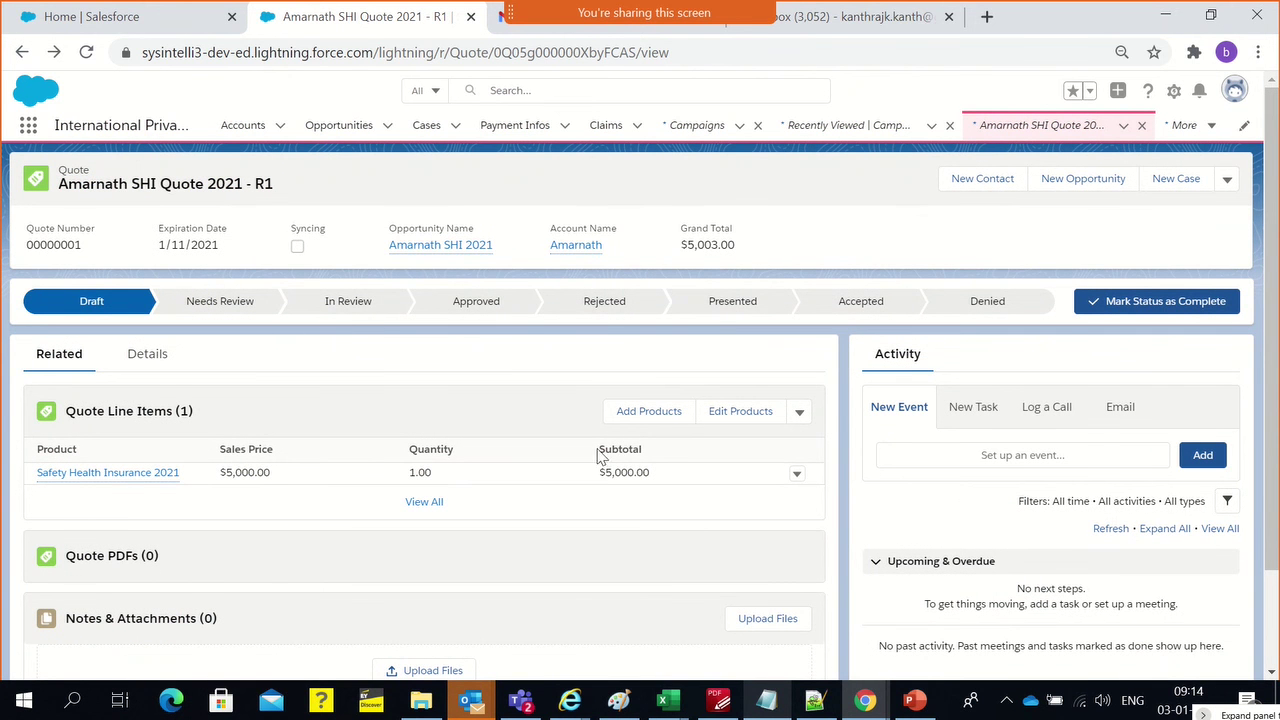
Create a PDF of the R1 quote from its actions dropdown
scroll(432, 476, "down", 2)
scroll(431, 474, "up", 2)
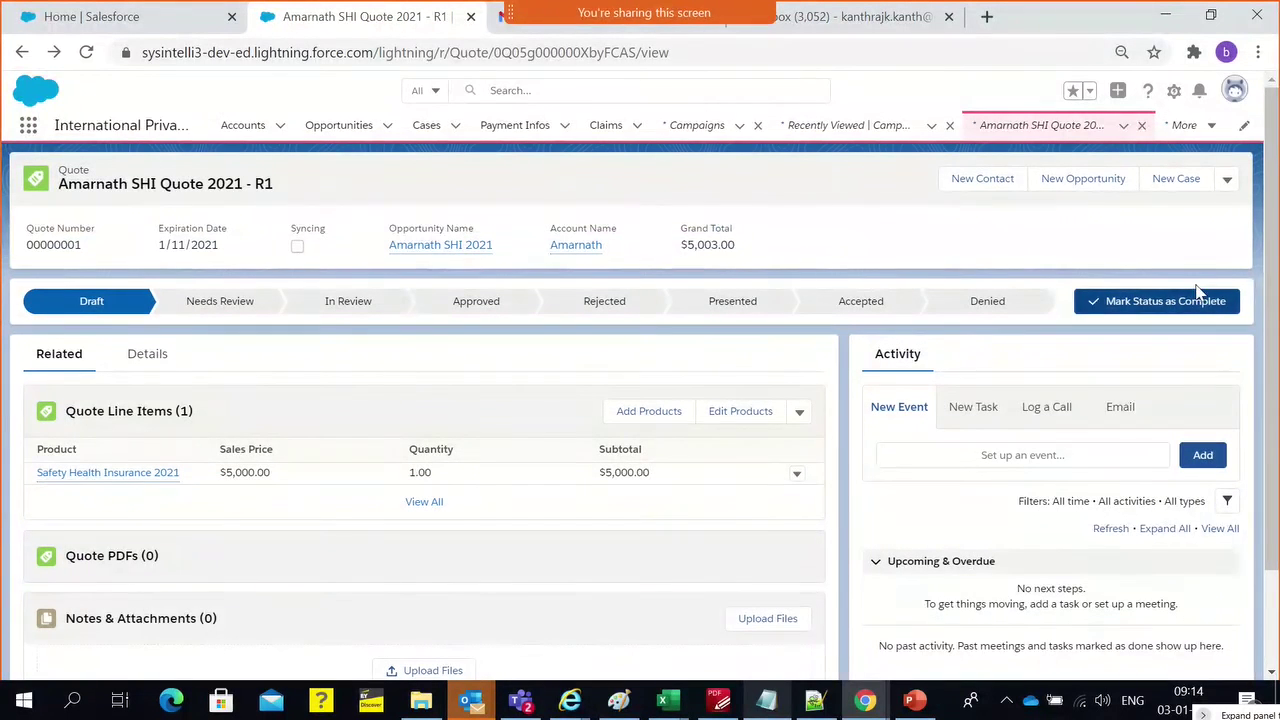
left_click(1227, 182)
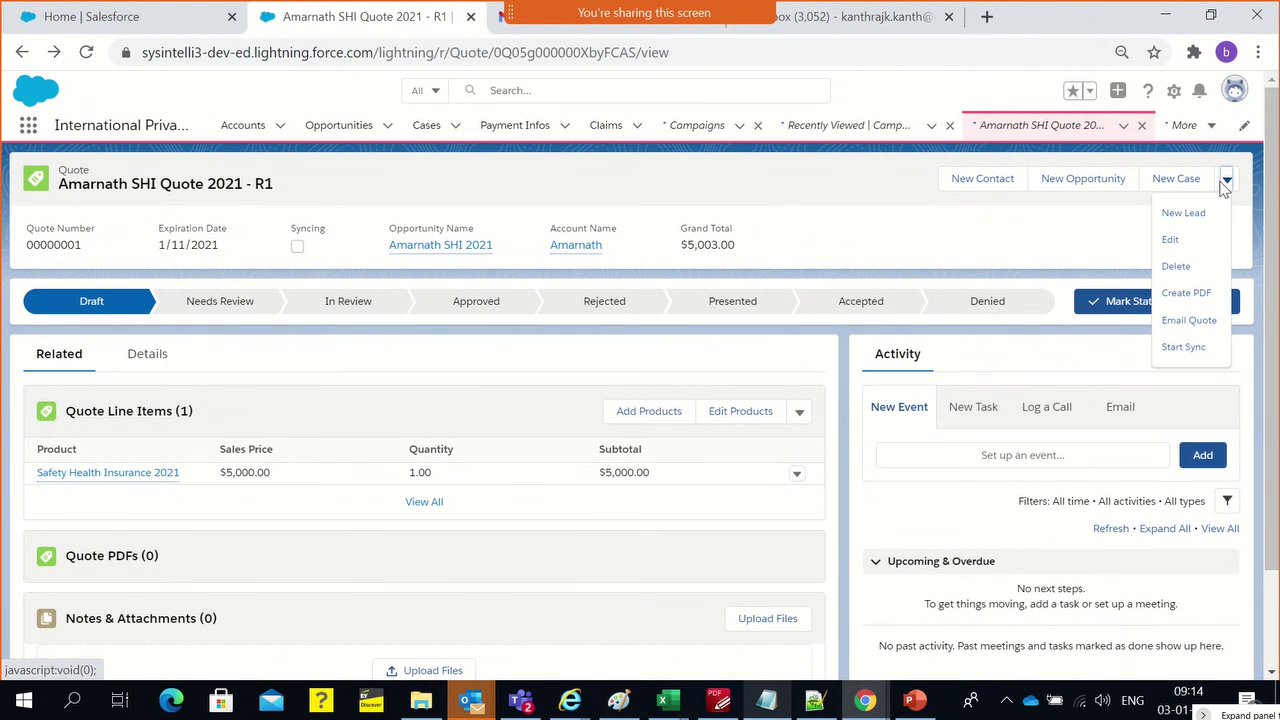
left_click(1190, 300)
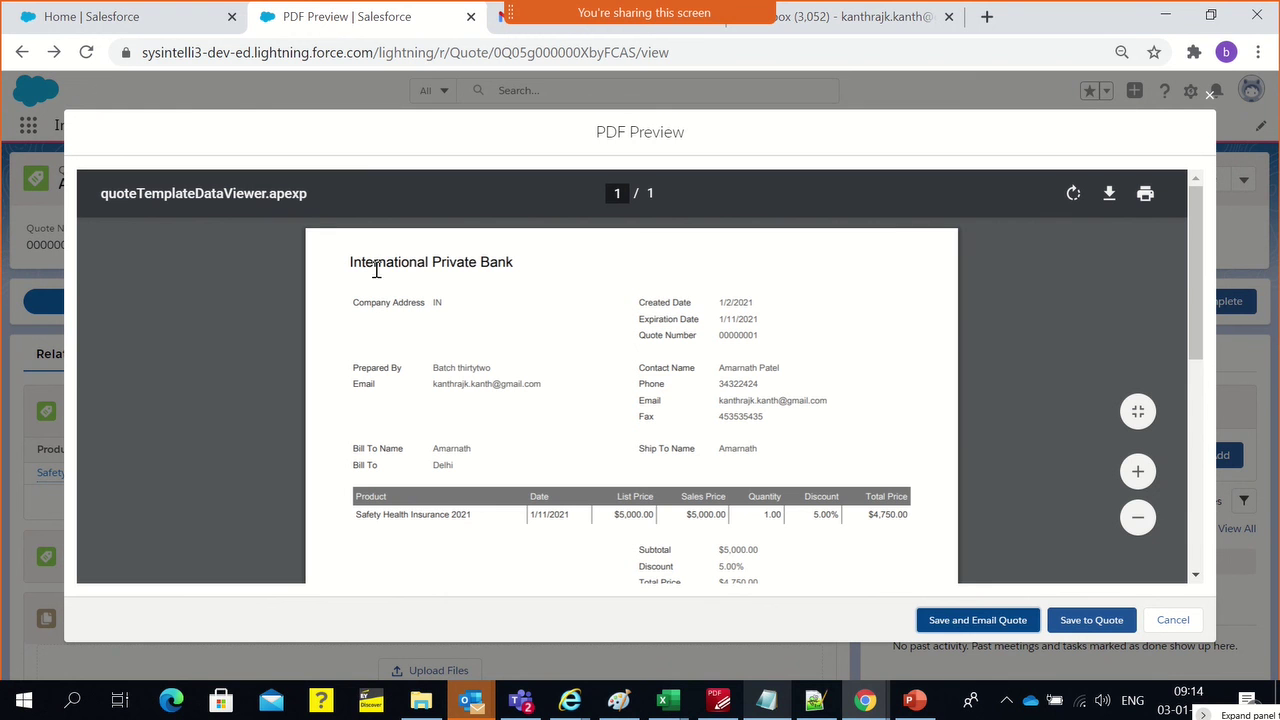
Review the PDF preview's heading, bill-to details, contact rows and $4,753.00 grand total
left_click_drag(366, 263, 502, 263)
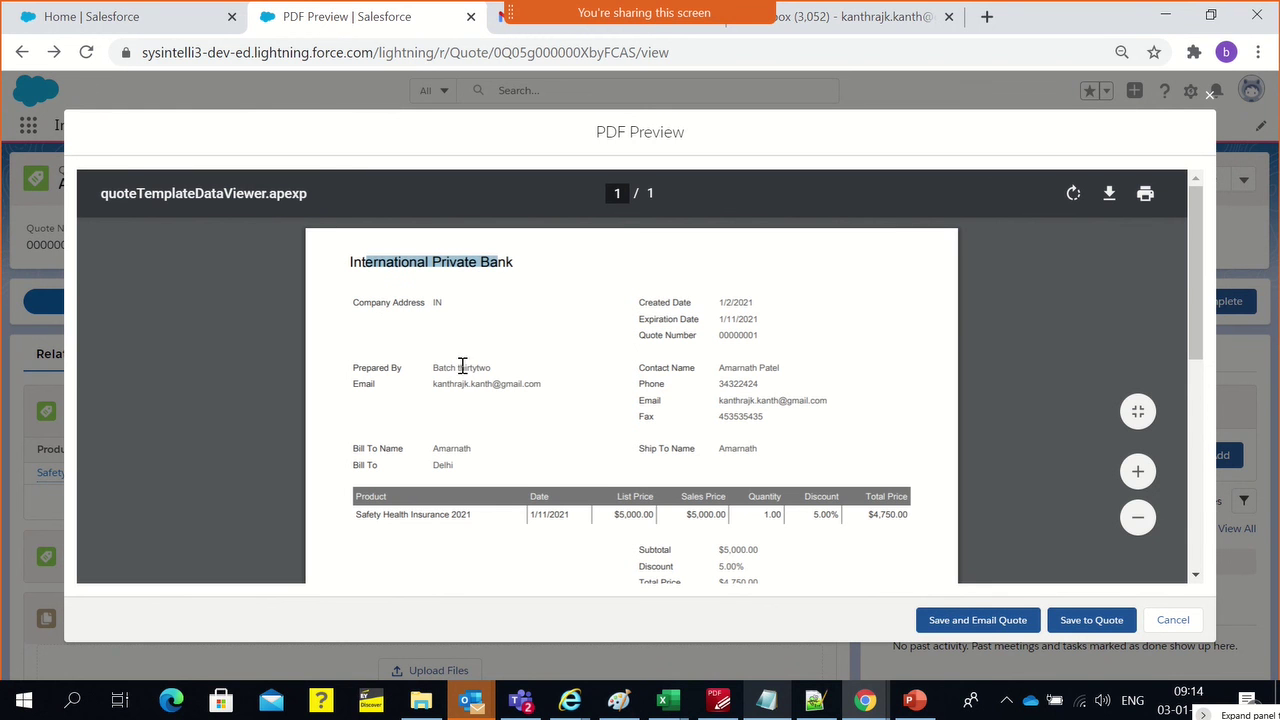
left_click(548, 391)
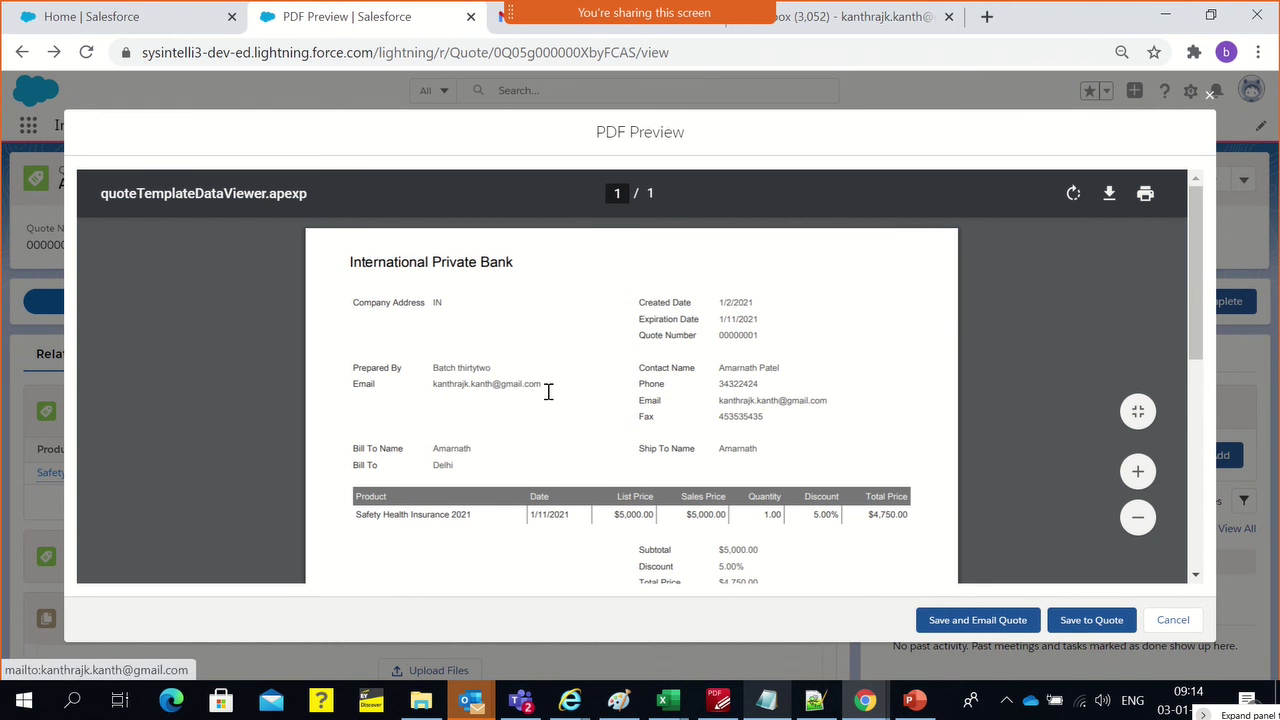
double_click(440, 449)
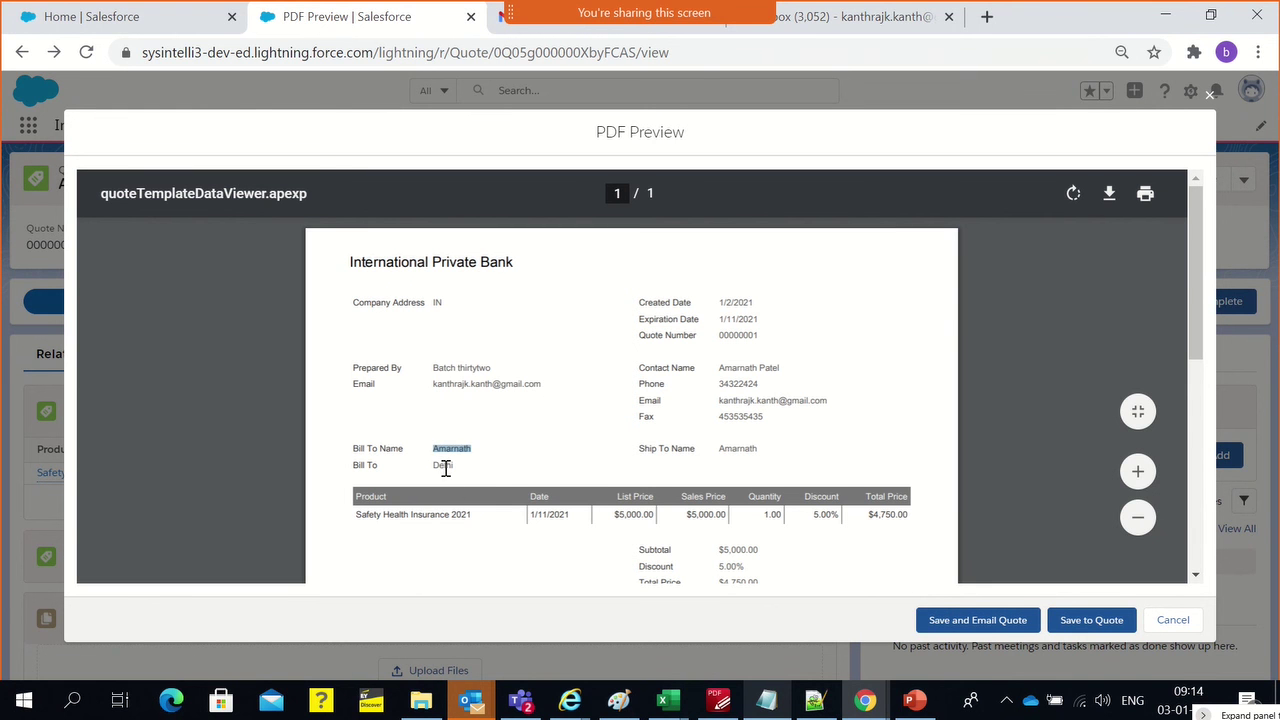
double_click(445, 466)
left_click_drag(700, 337, 729, 449)
left_click(472, 550)
scroll(862, 535, "down", 5)
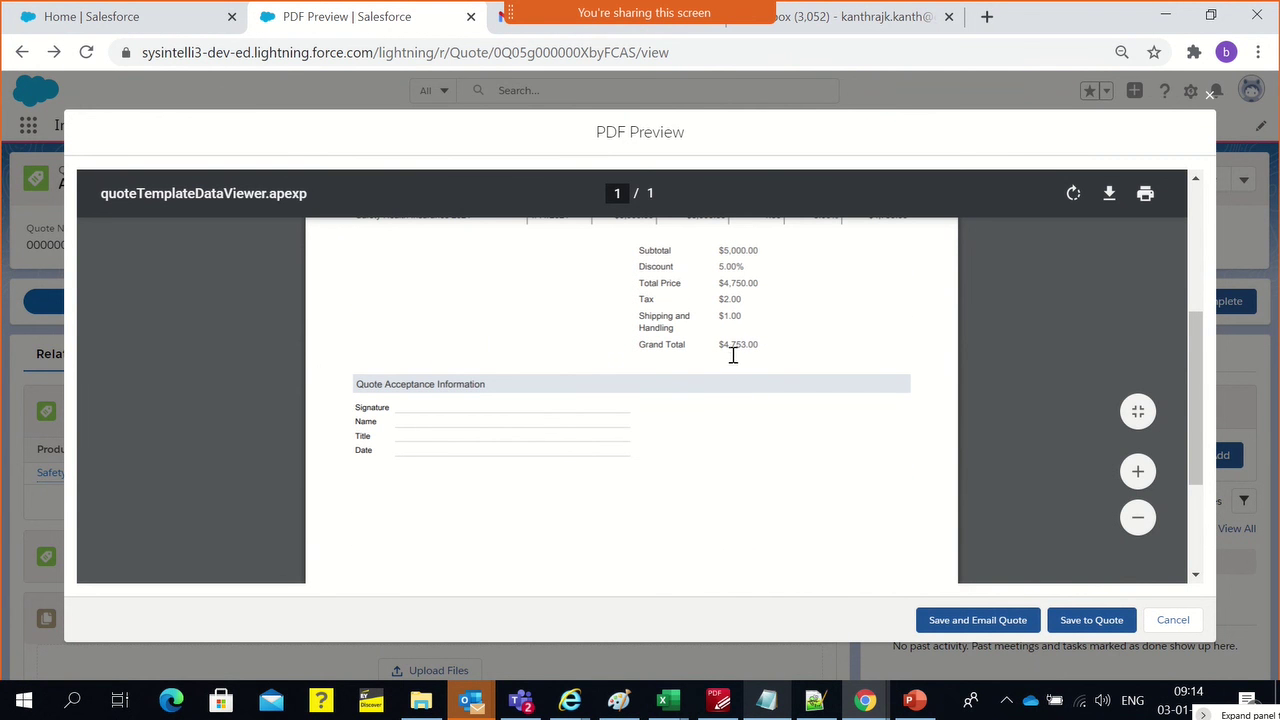
scroll(739, 373, "up", 1)
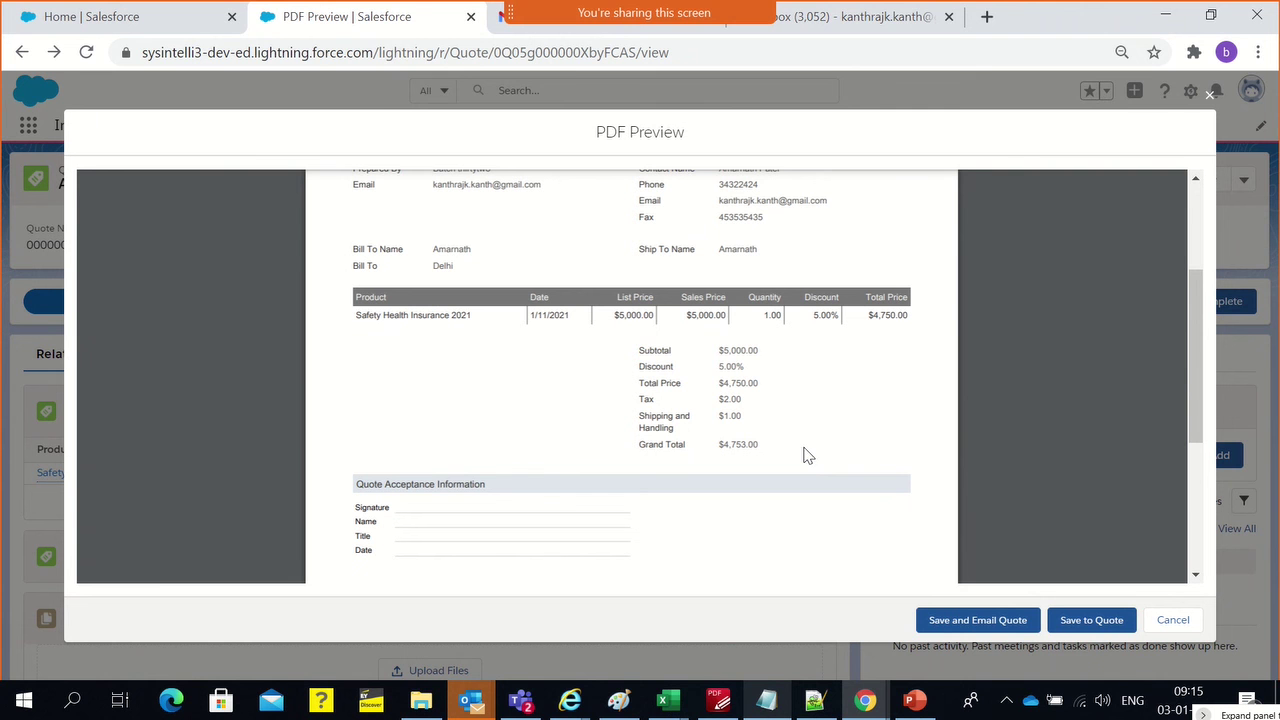
Save the quote PDF and email it with the PDF attached
left_click(1000, 630)
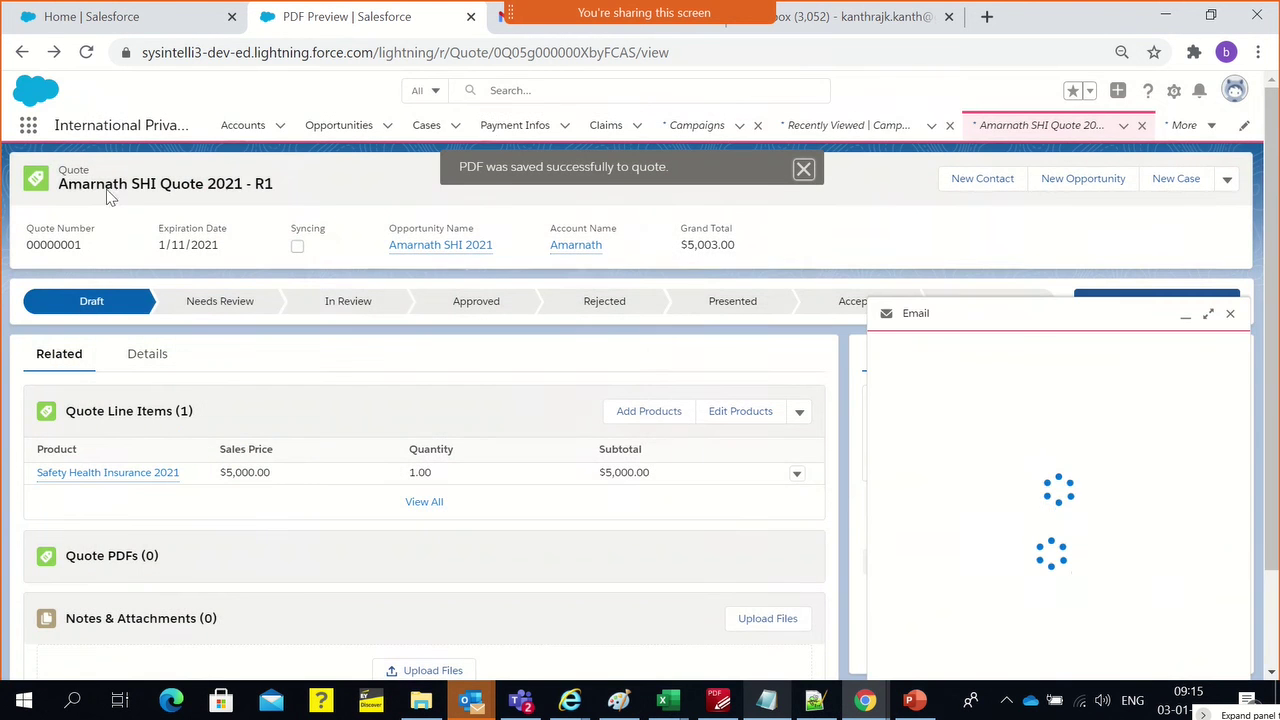
left_click(803, 170)
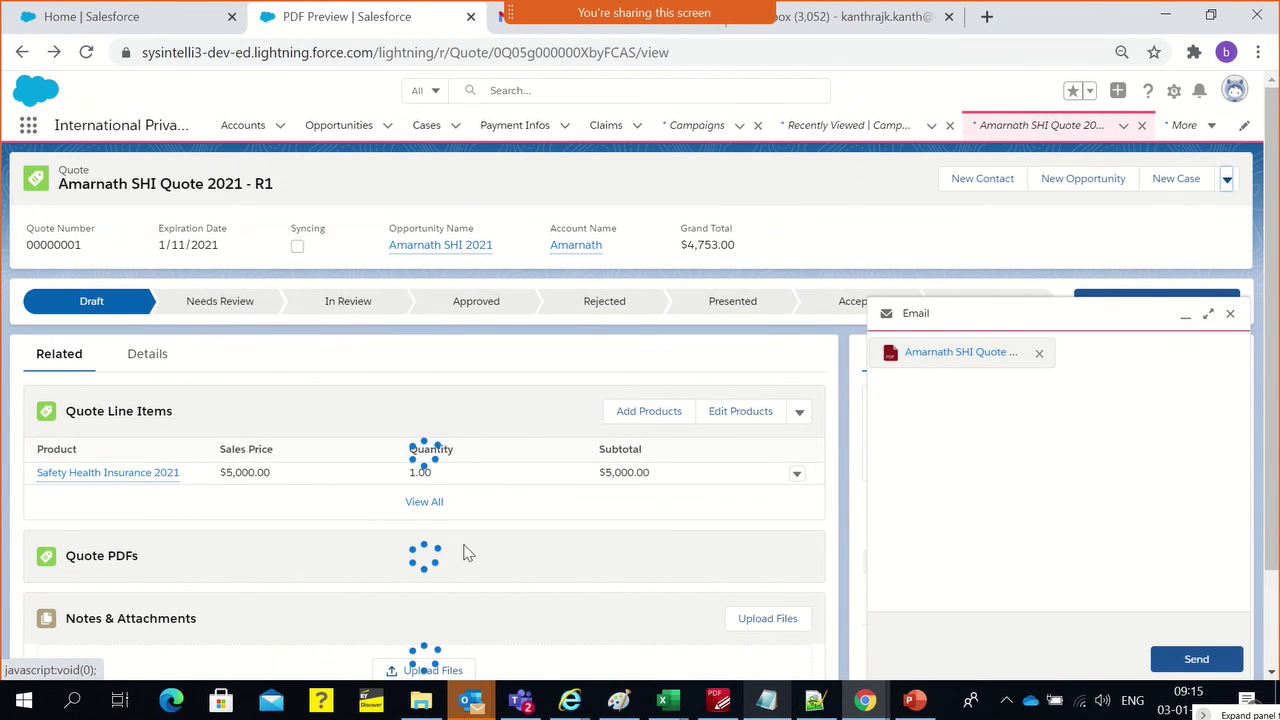
left_click(1175, 662)
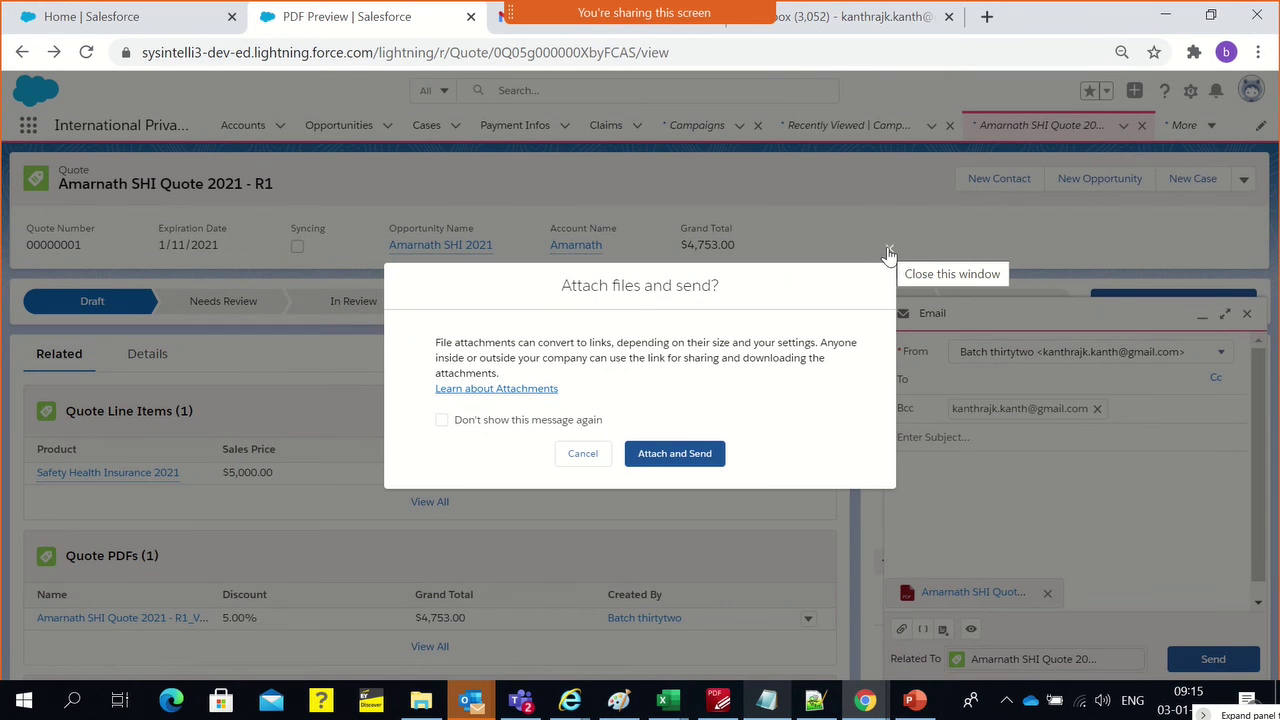
left_click(684, 460)
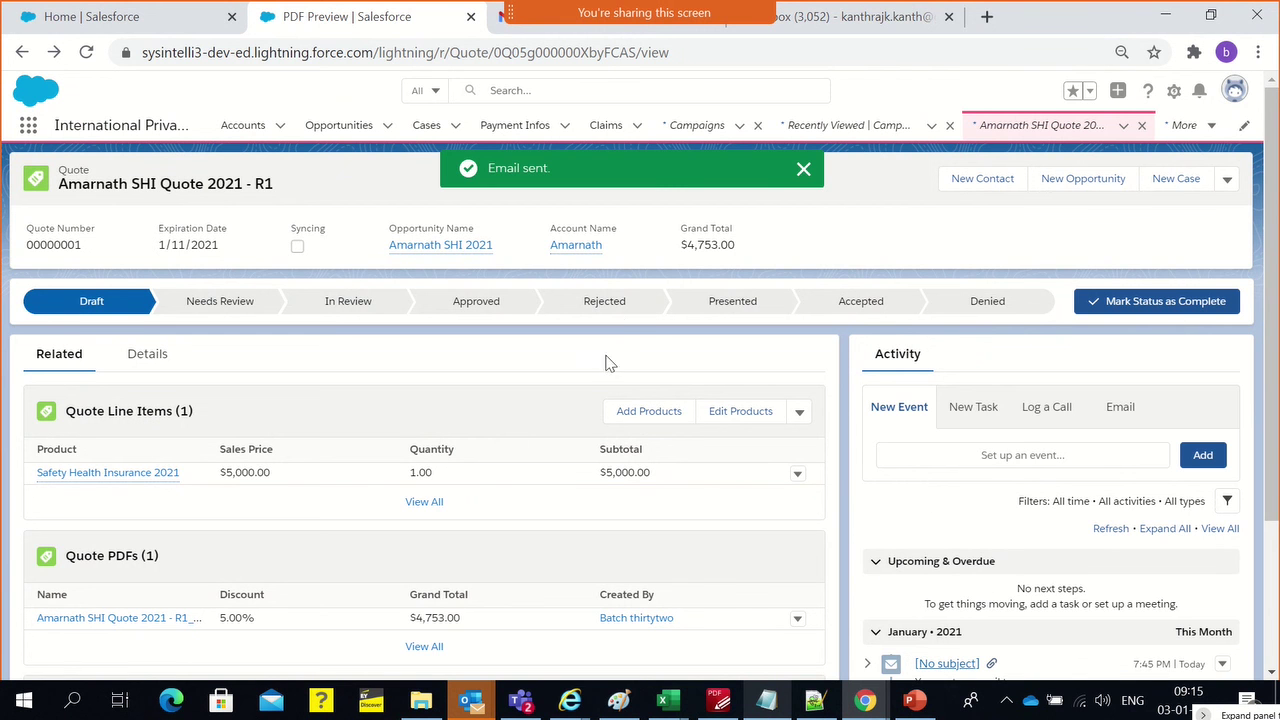
Review the quote record, now listing the $4,753.00 PDF and the sent email
triple_click(140, 186)
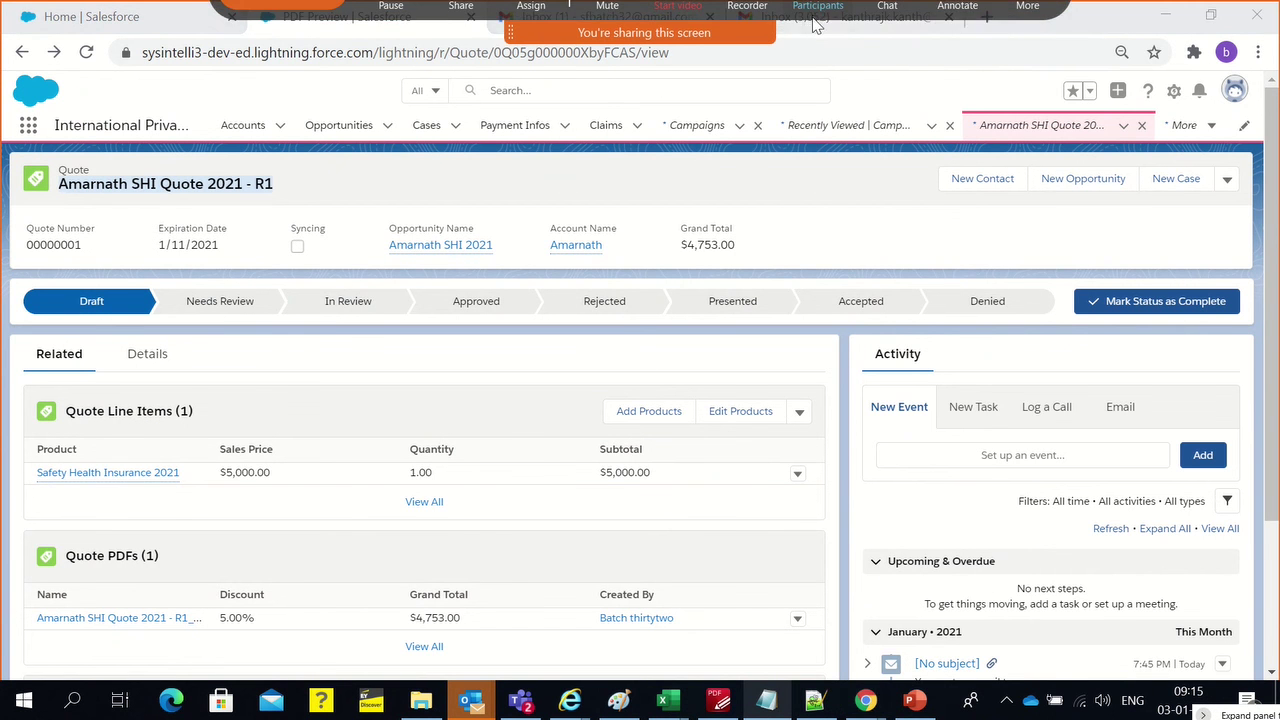
left_click(818, 28)
left_click(818, 30)
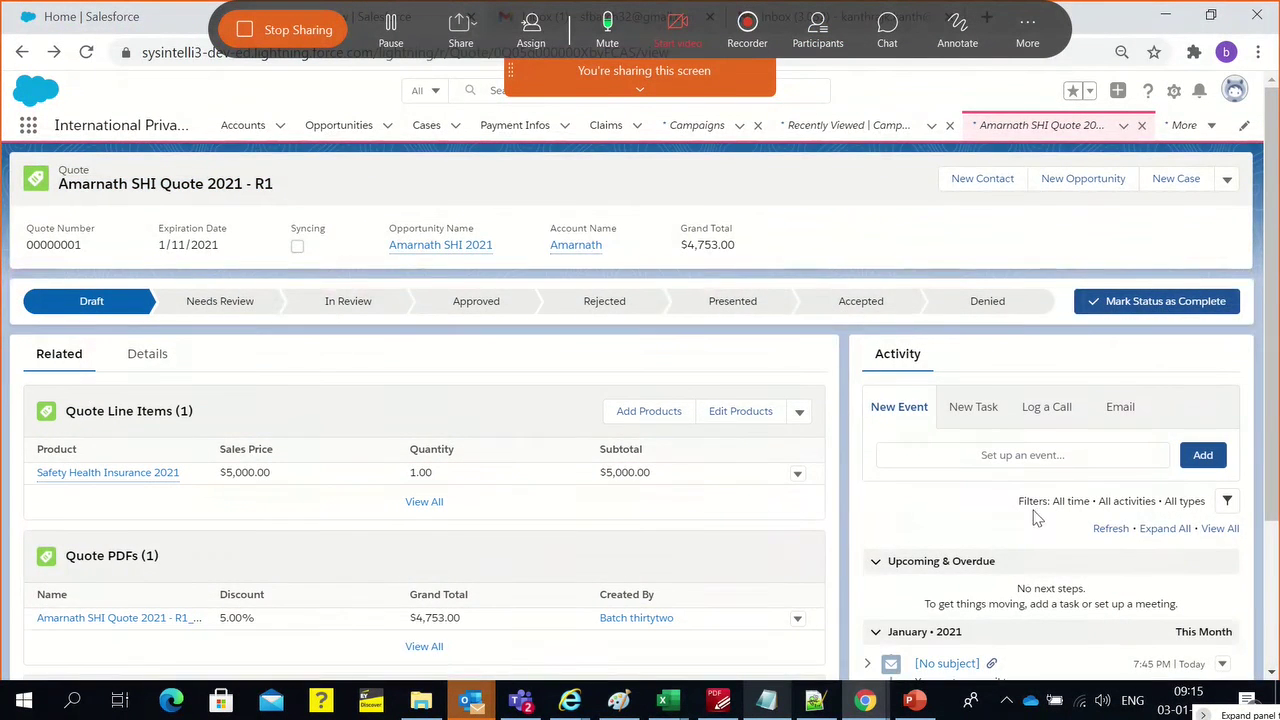
scroll(1038, 510, "down", 3)
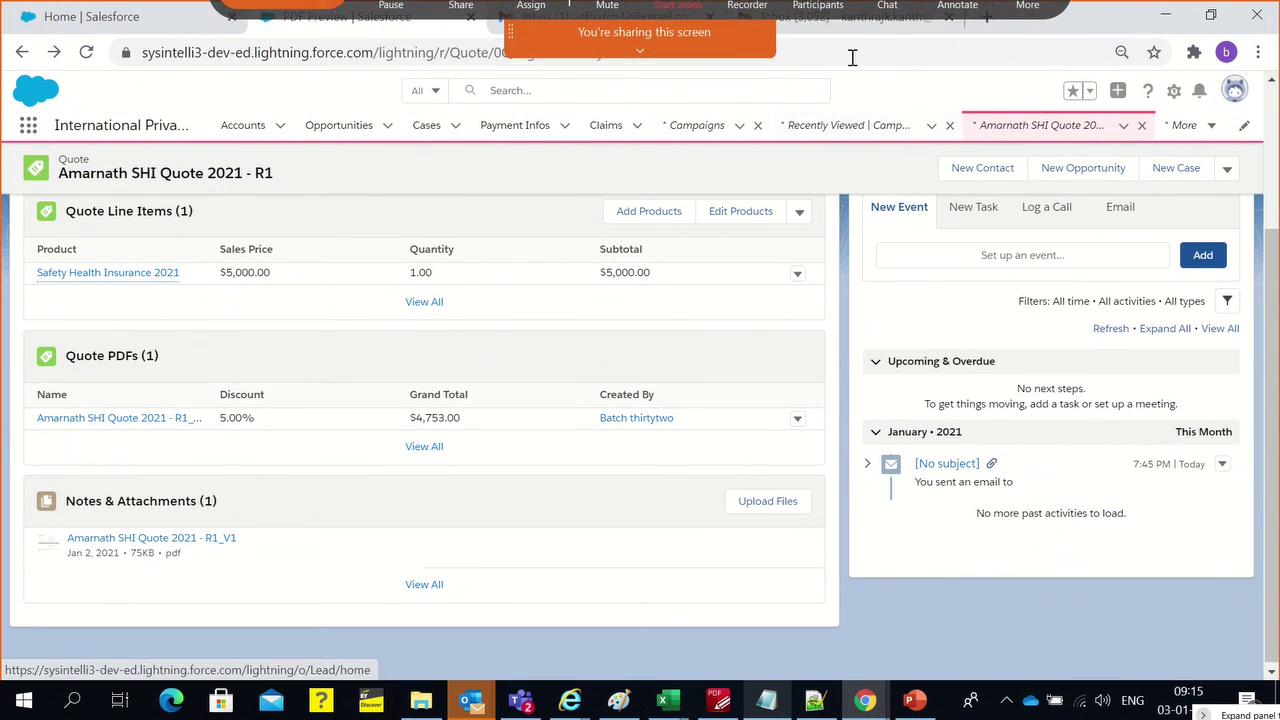
Refresh Gmail, open the new no-subject email and view its Amarnath SHI Quote 2021 - R1_V1.pdf attachment
left_click(845, 22)
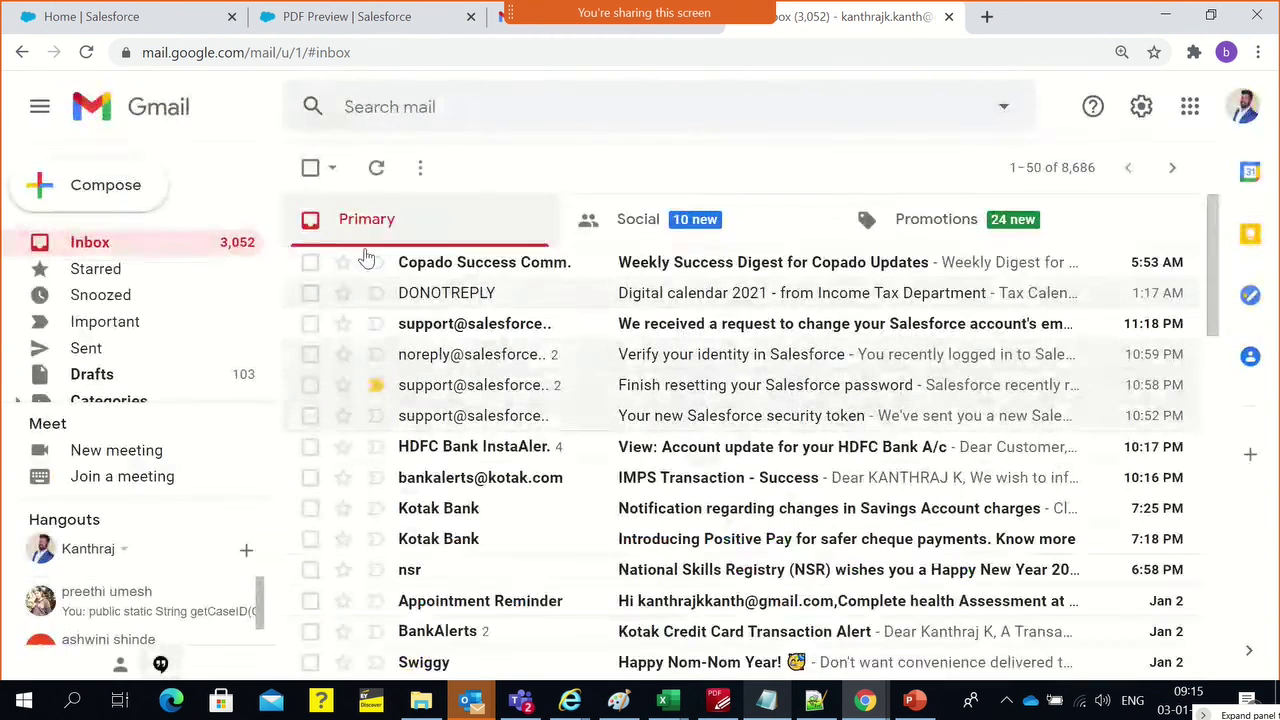
left_click(360, 175)
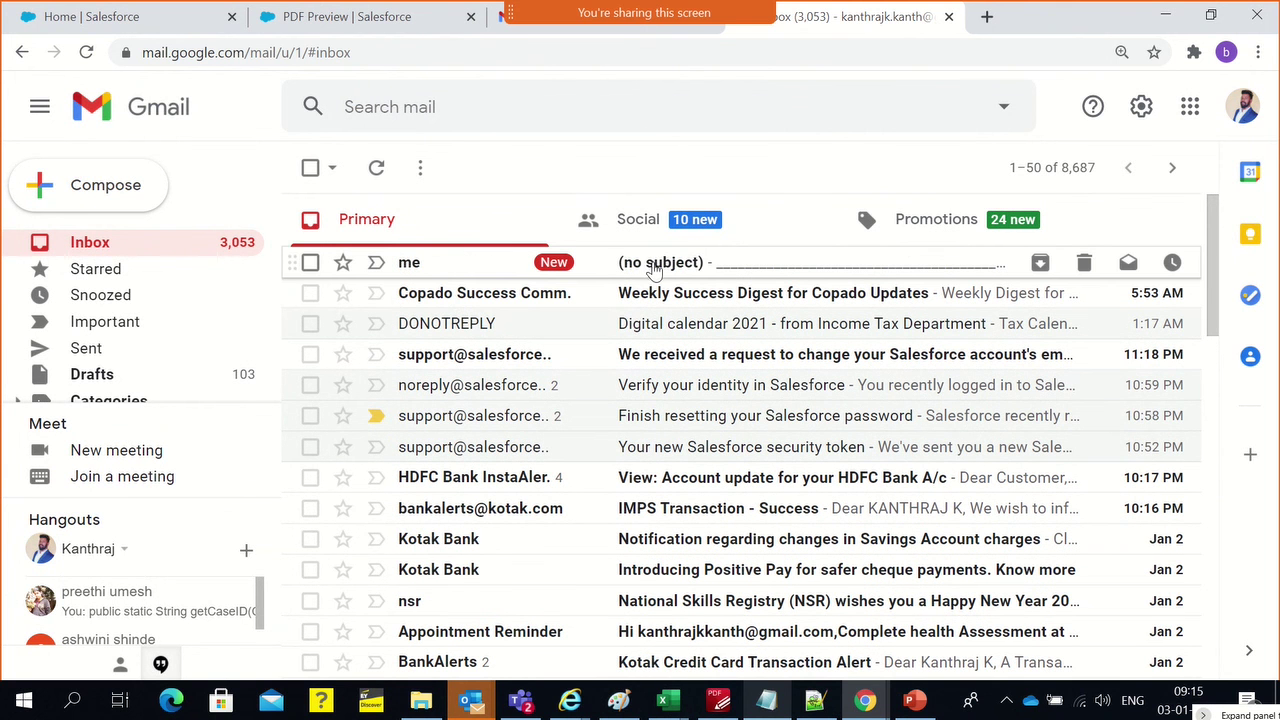
left_click(651, 289)
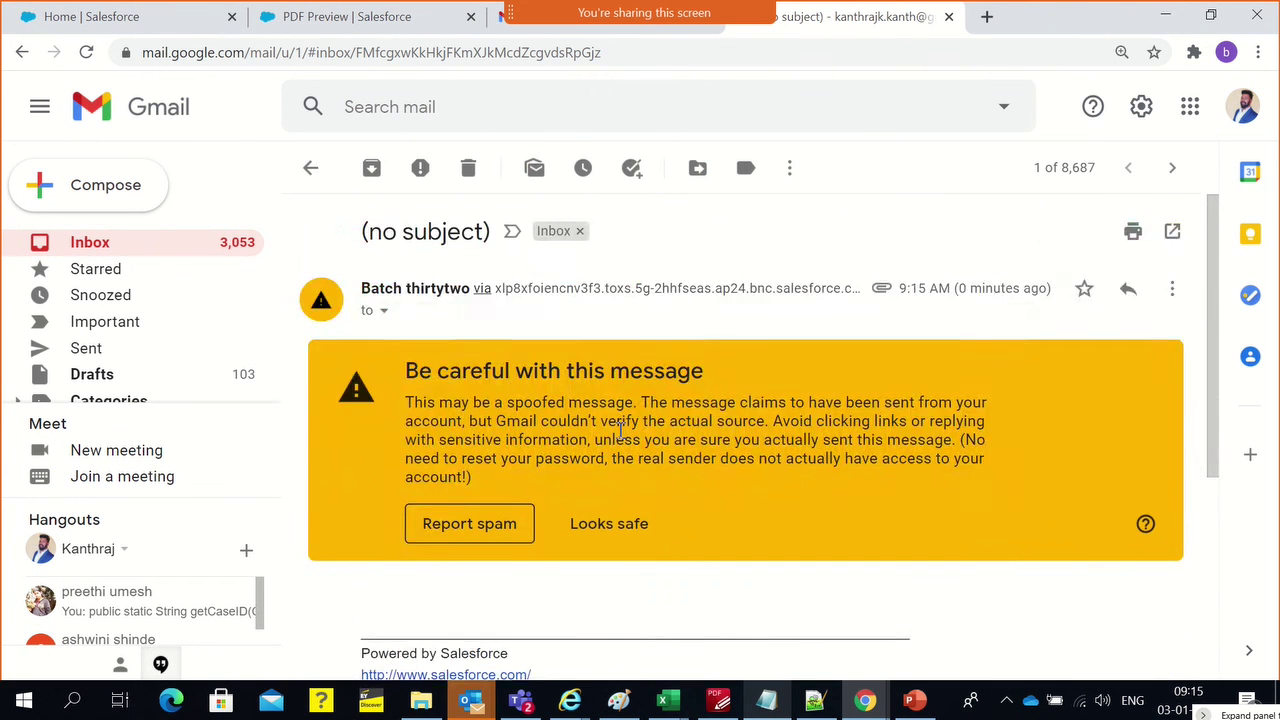
scroll(470, 545, "down", 3)
left_click(447, 484)
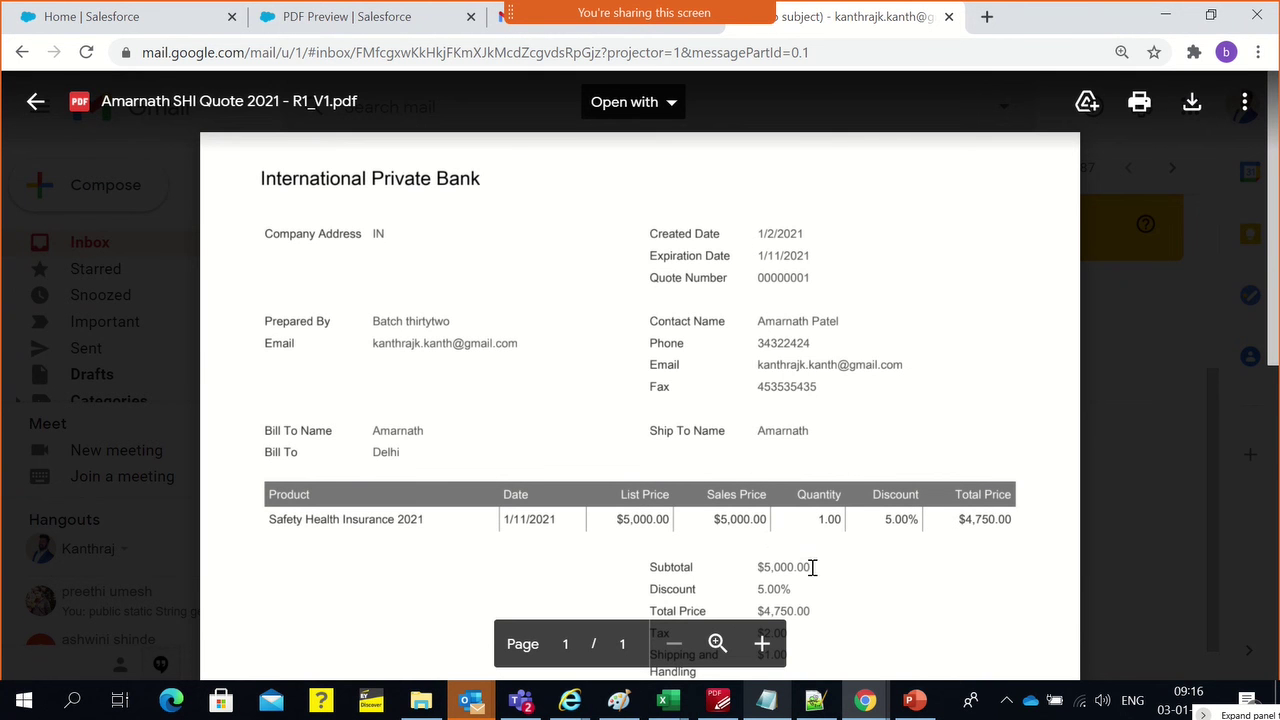
scroll(811, 566, "down", 6)
scroll(811, 566, "up", 6)
left_click(1240, 306)
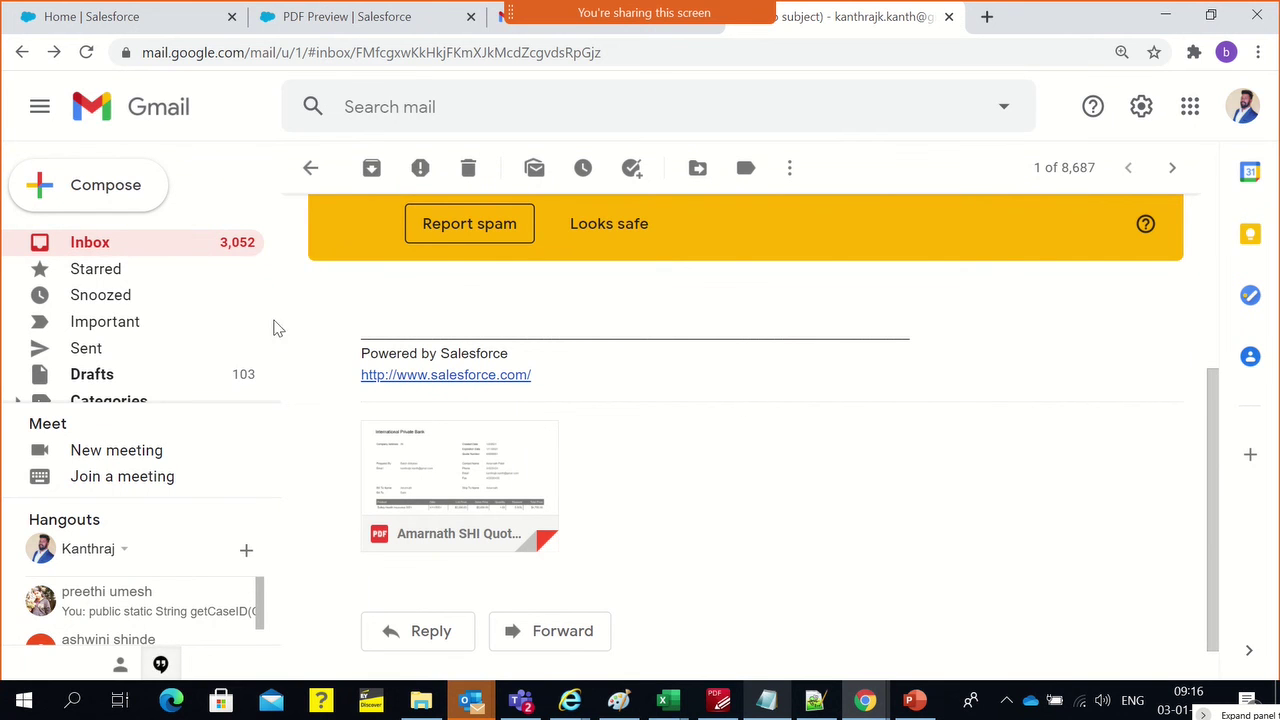
Change the Safety Health Insurance 2021 quote line item's quantity to 2 and save it
left_click(392, 27)
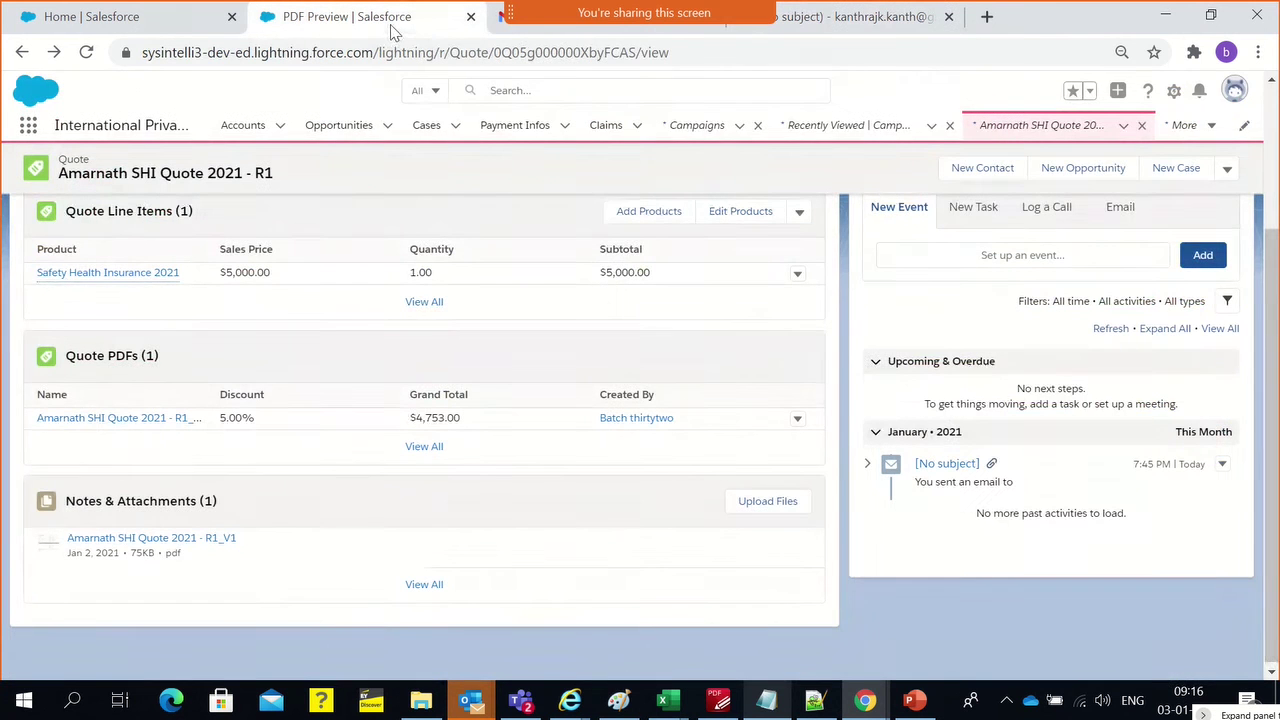
scroll(608, 330, "up", 2)
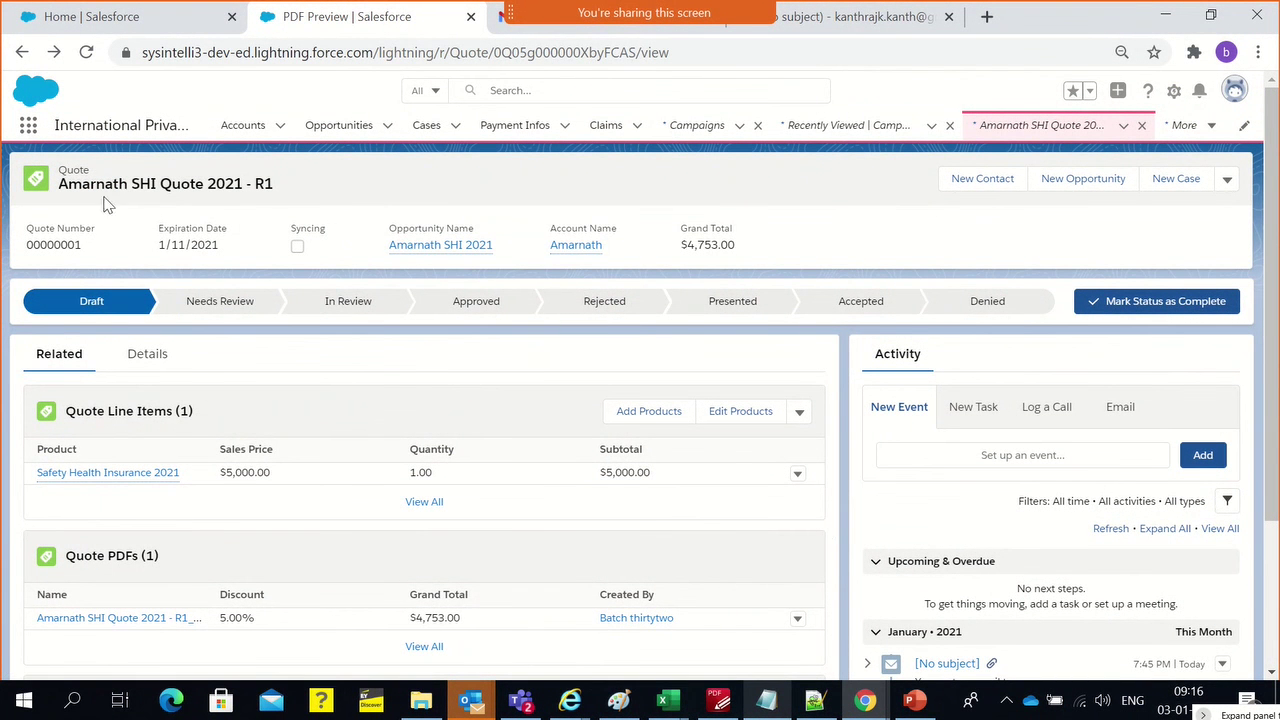
left_click(797, 474)
left_click(757, 435)
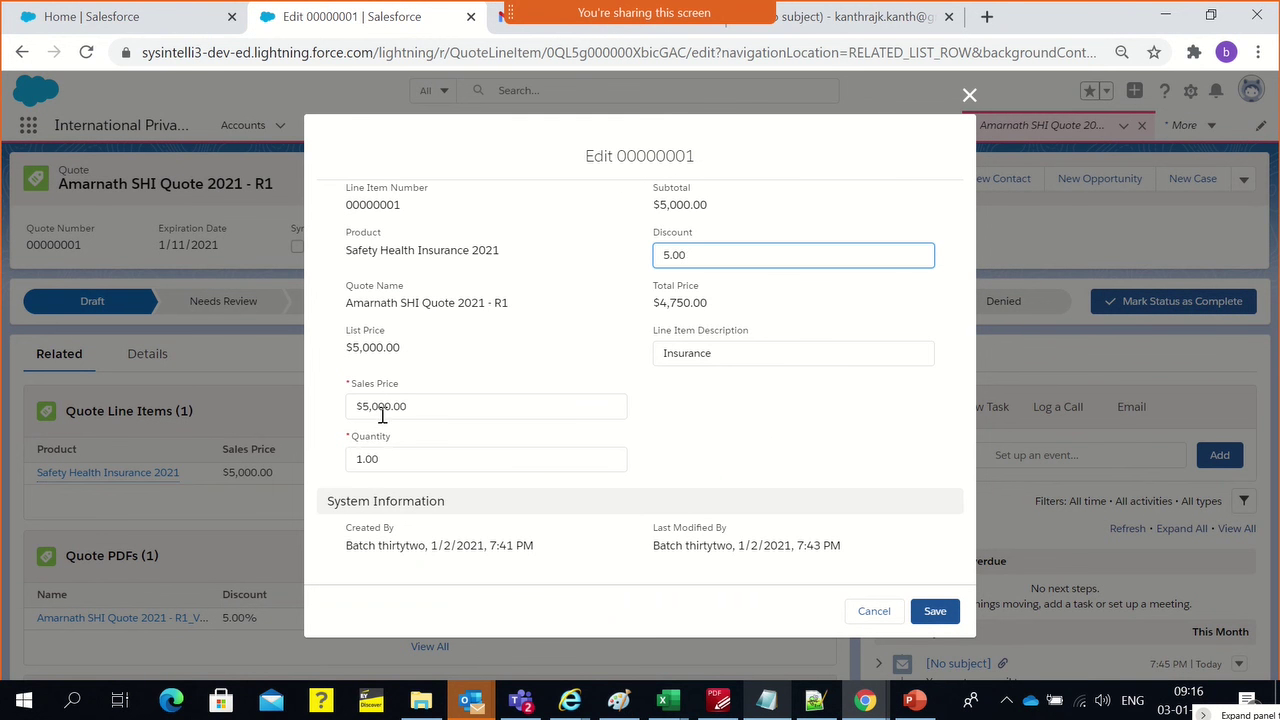
left_click(378, 460)
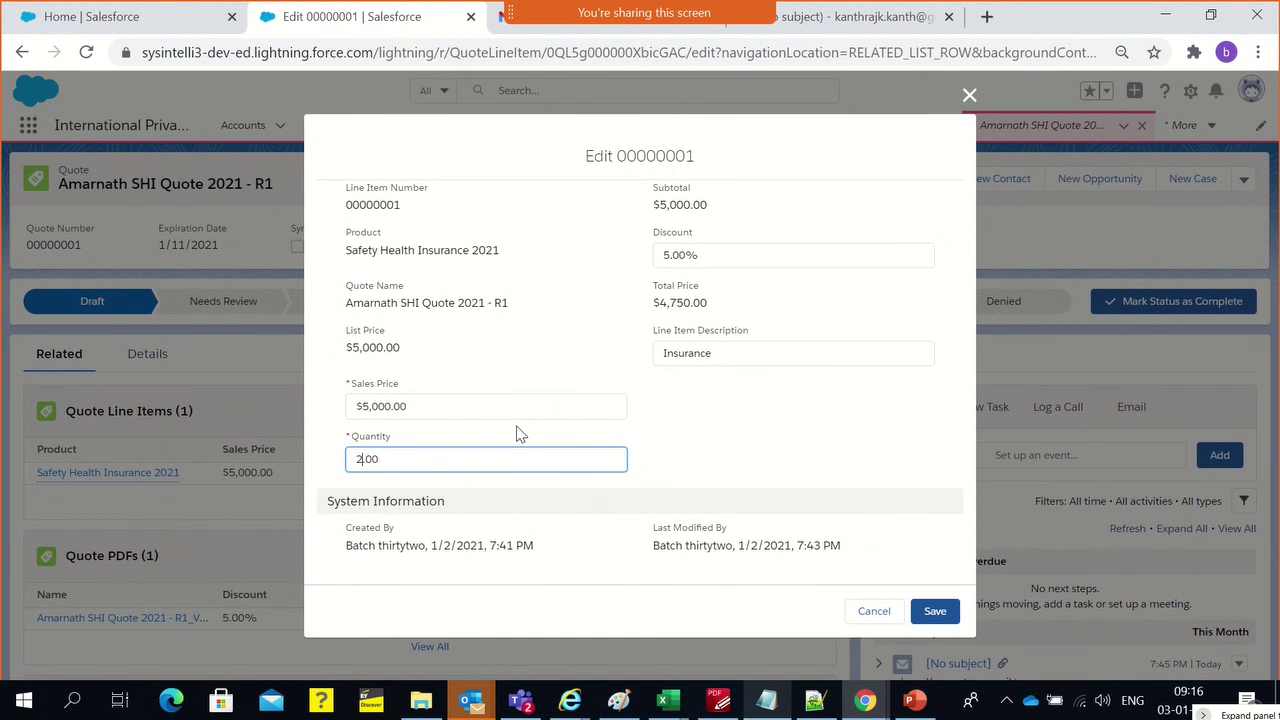
left_click(656, 436)
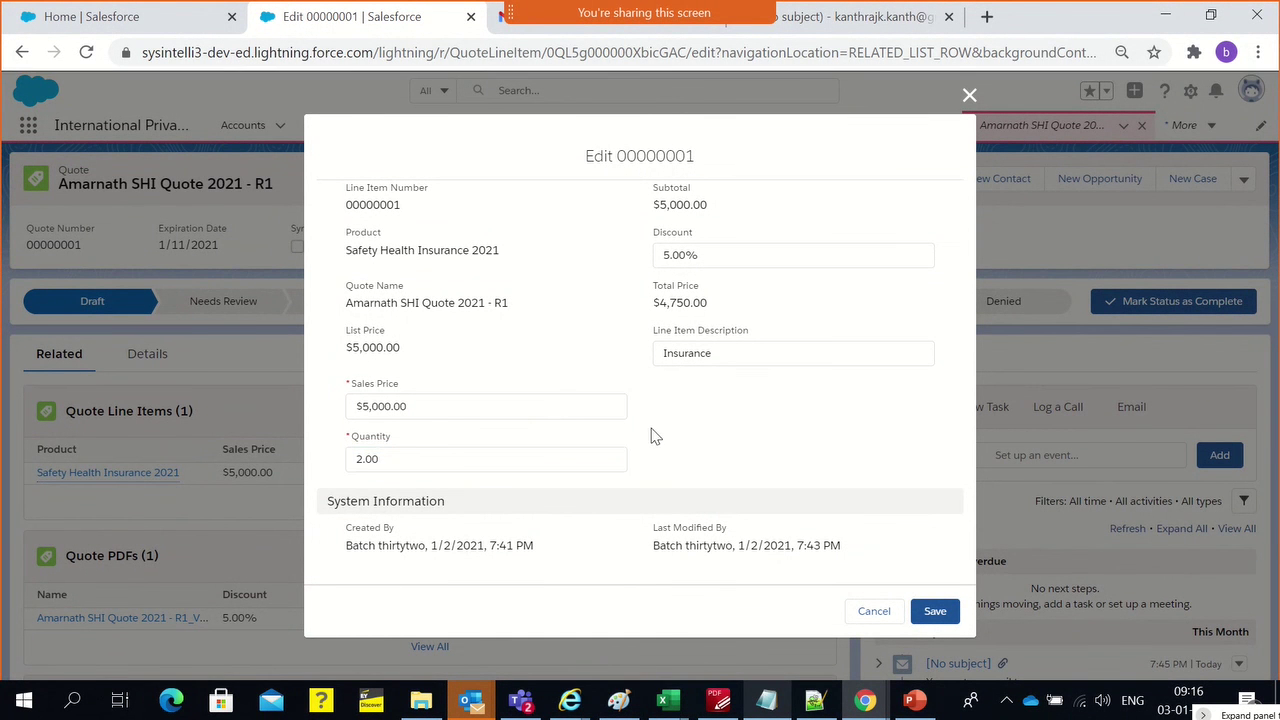
left_click(935, 611)
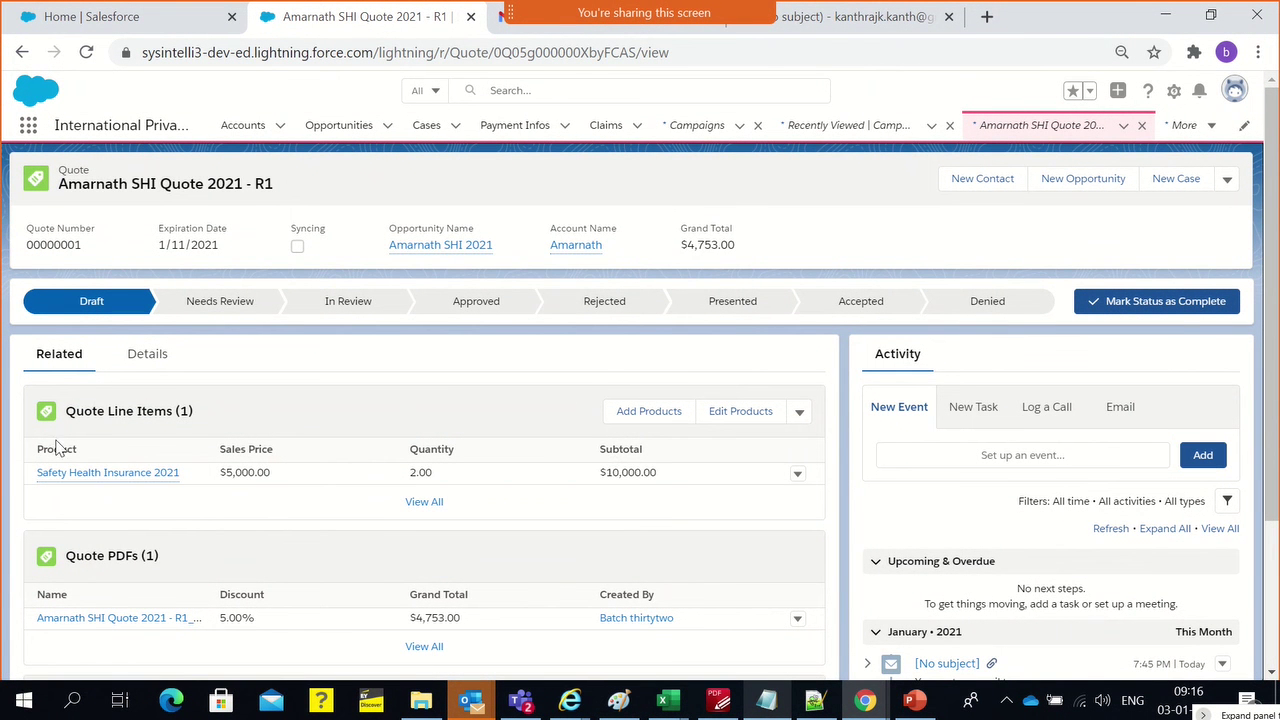
Check the opportunity product's $5,000.00 sales price, then reopen the Amarnath SHI Quote 2021 - R1 record
left_click(443, 245)
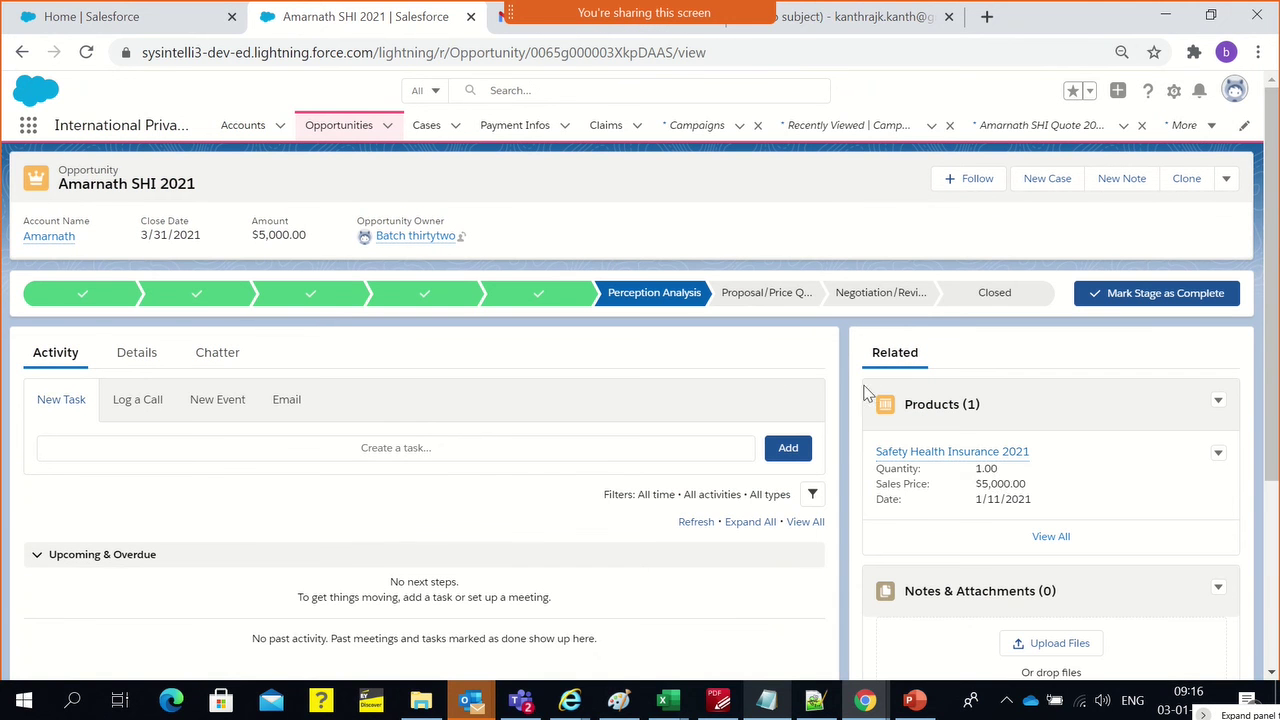
triple_click(995, 485)
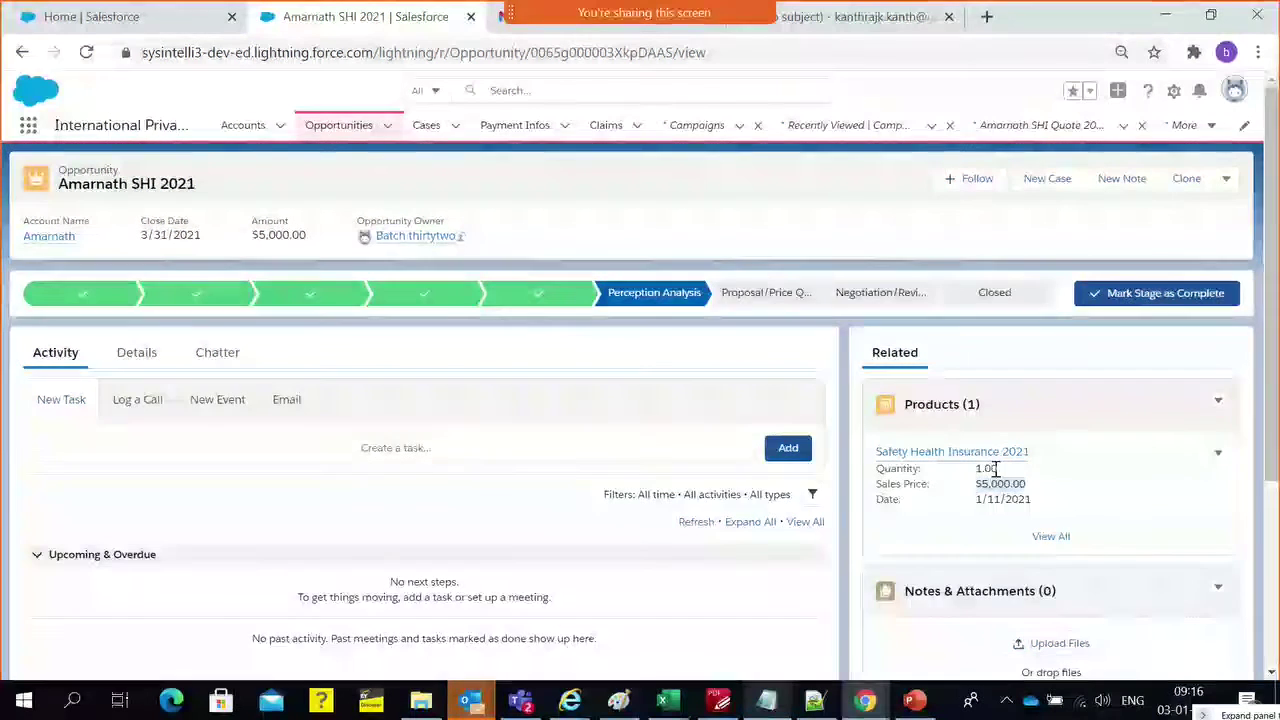
scroll(986, 466, "down", 3)
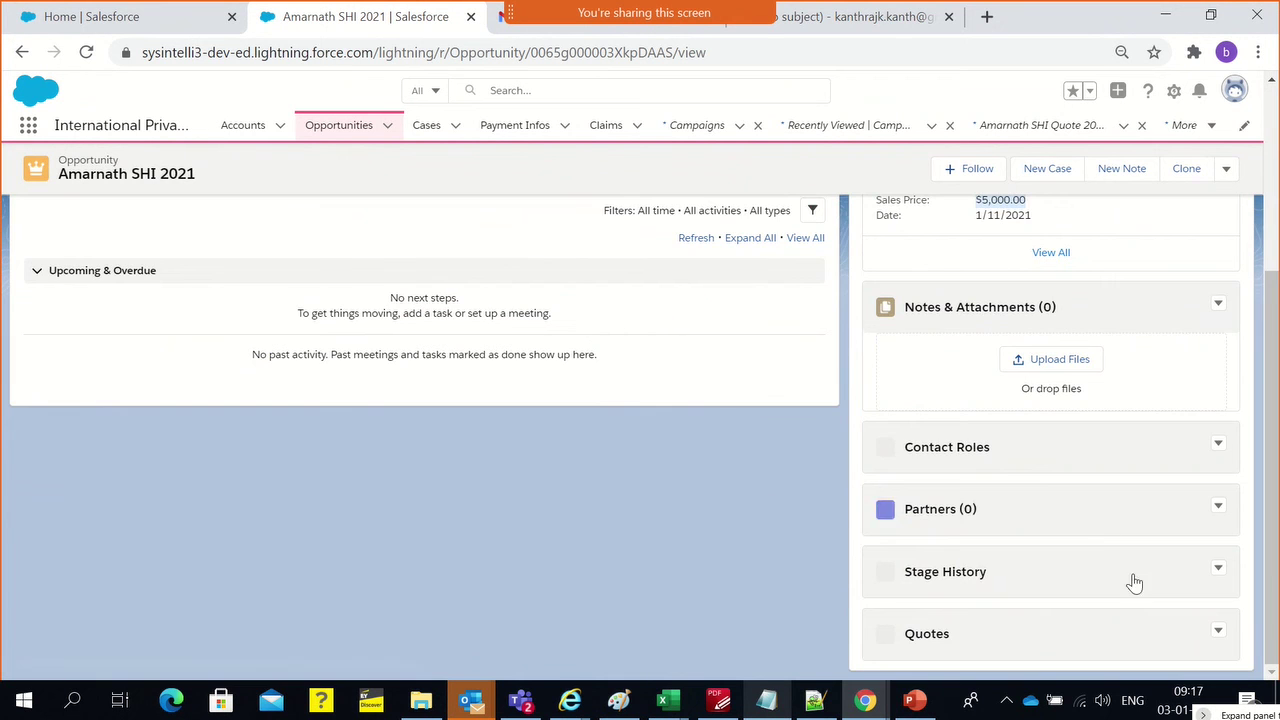
scroll(1131, 583, "down", 3)
scroll(1000, 440, "up", 6)
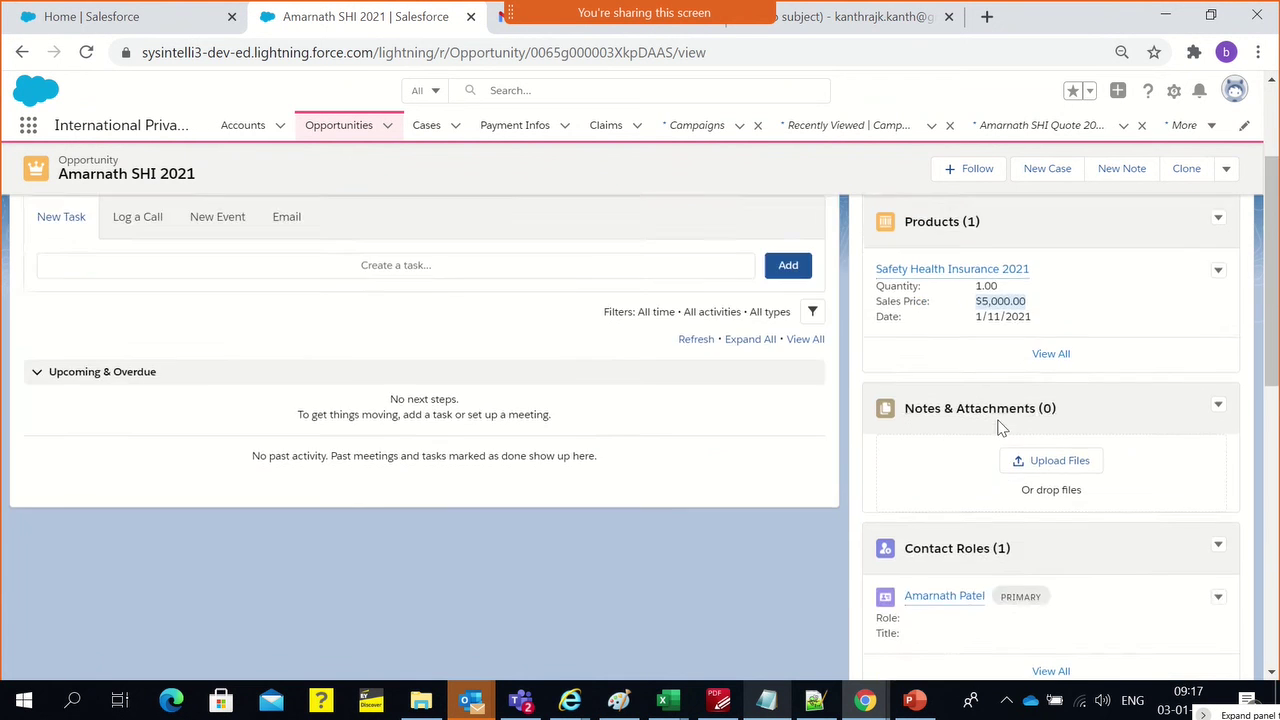
scroll(986, 466, "down", 9)
scroll(1028, 558, "down", 1)
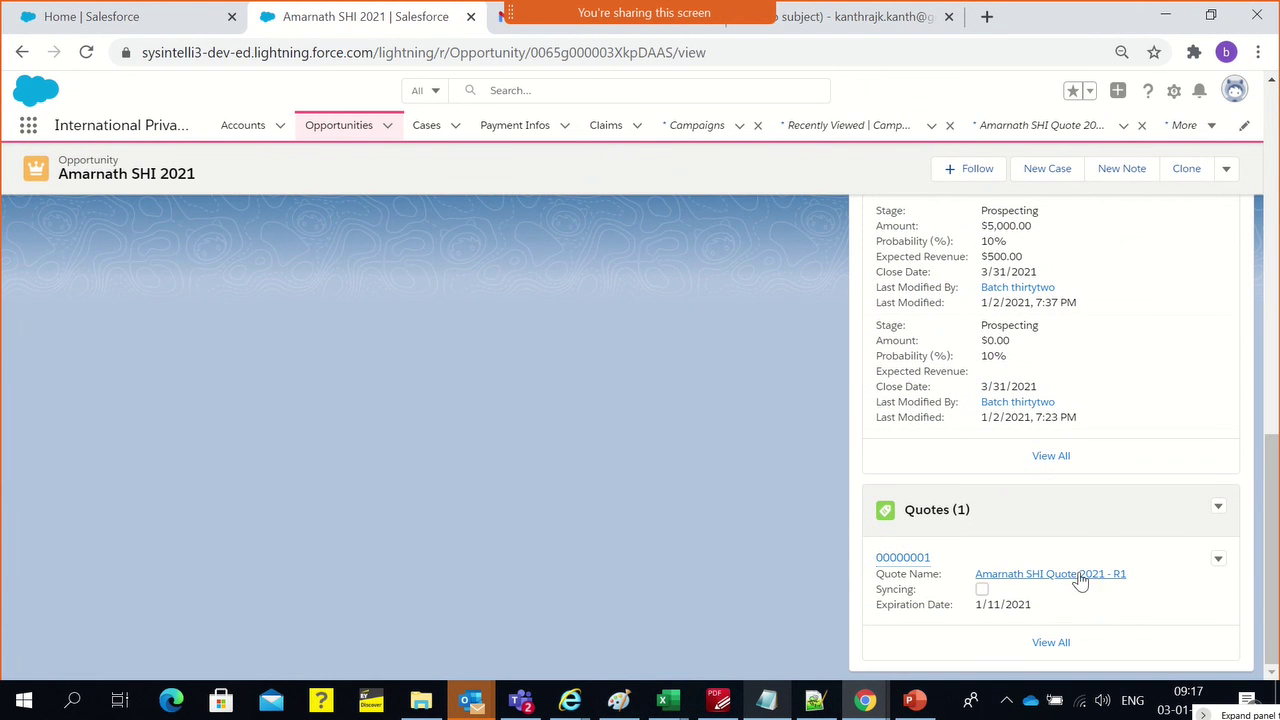
left_click(1218, 561)
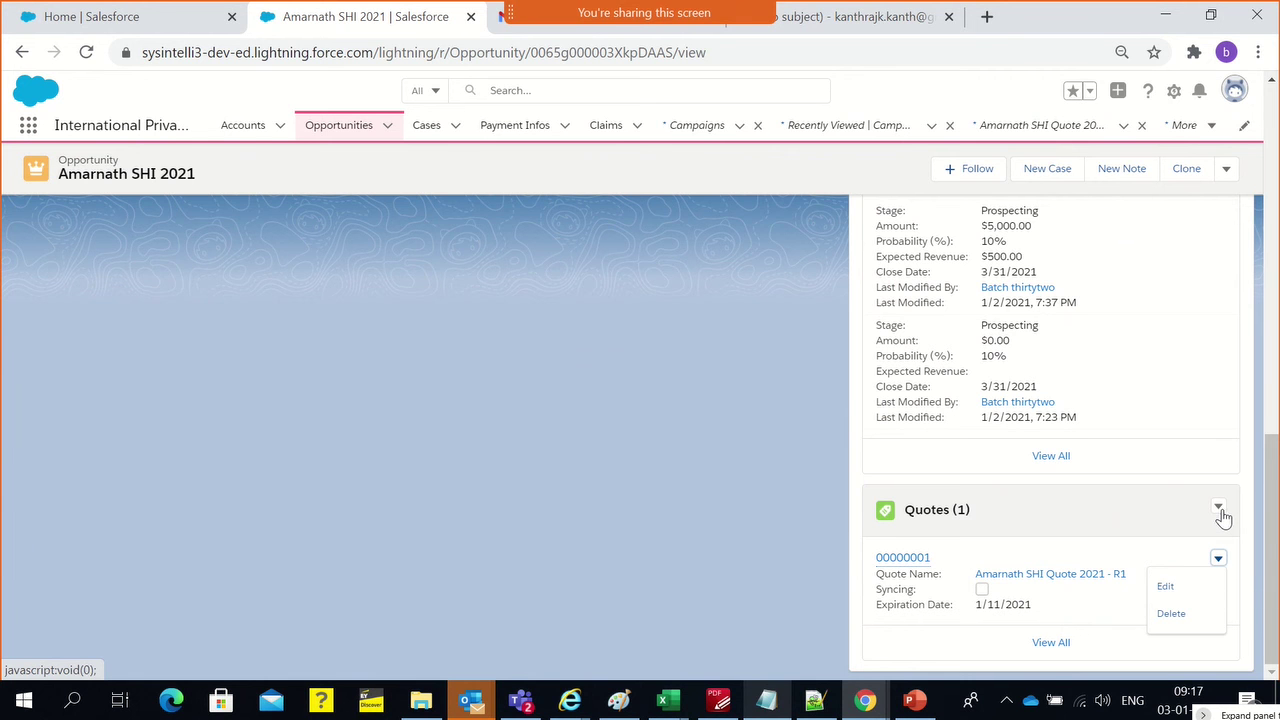
left_click(1220, 510)
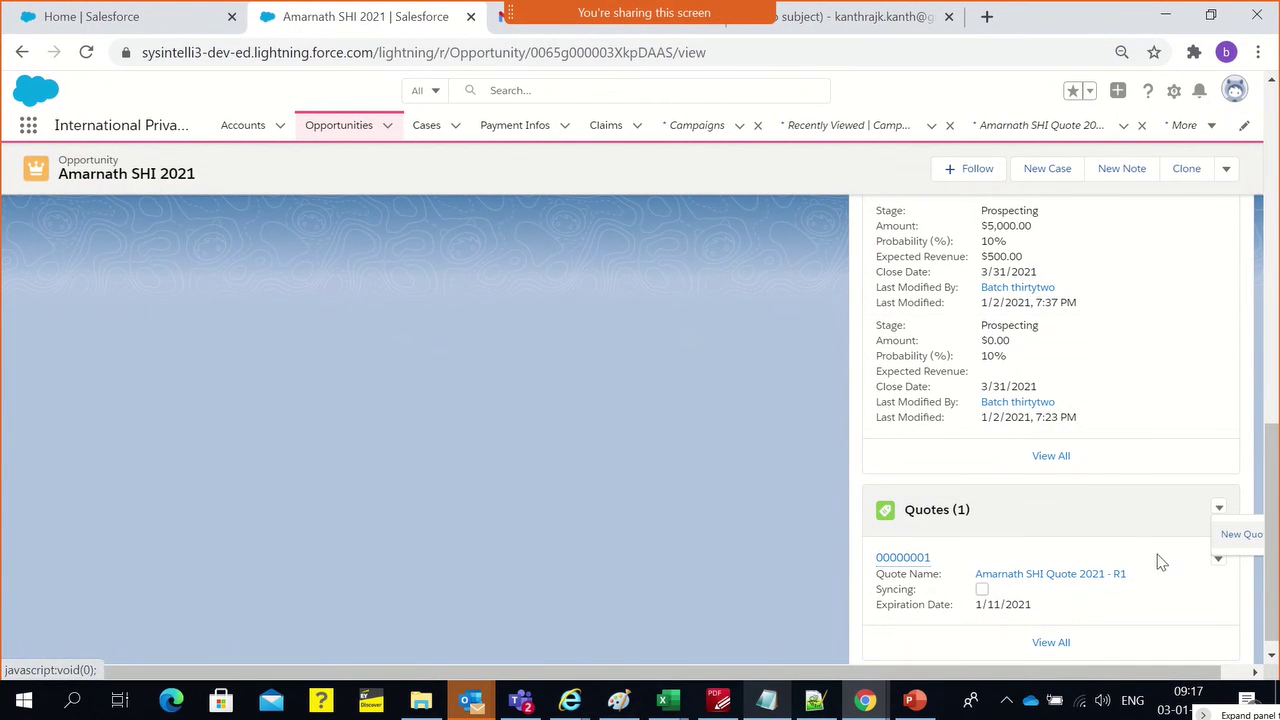
left_click(903, 560)
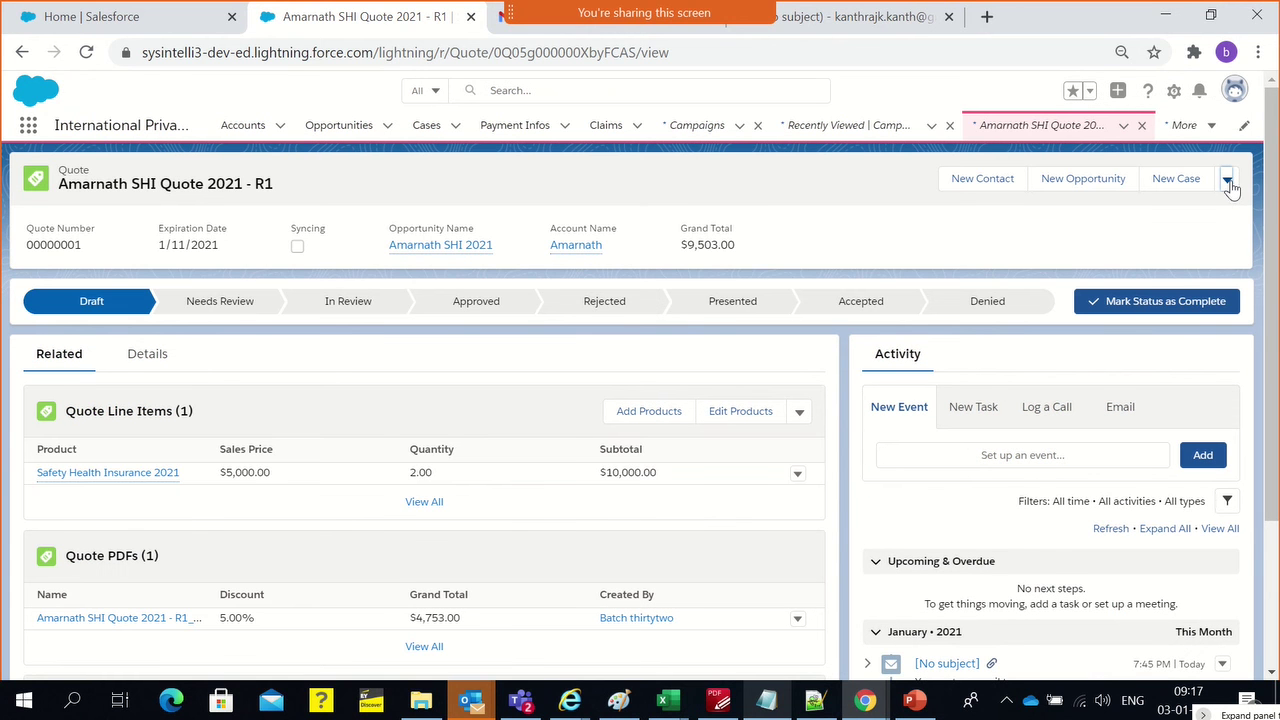
Start Sync on the R1 quote and confirm the Sync Quote warning
left_click(1228, 180)
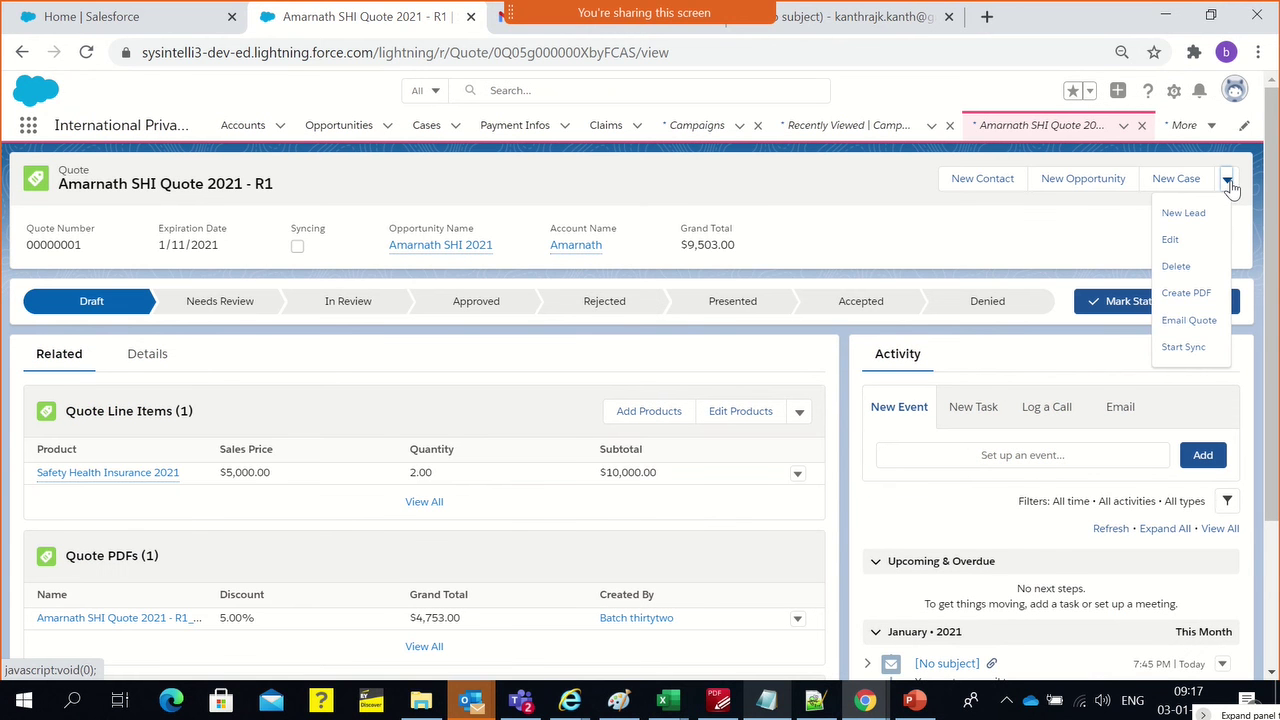
left_click(1178, 352)
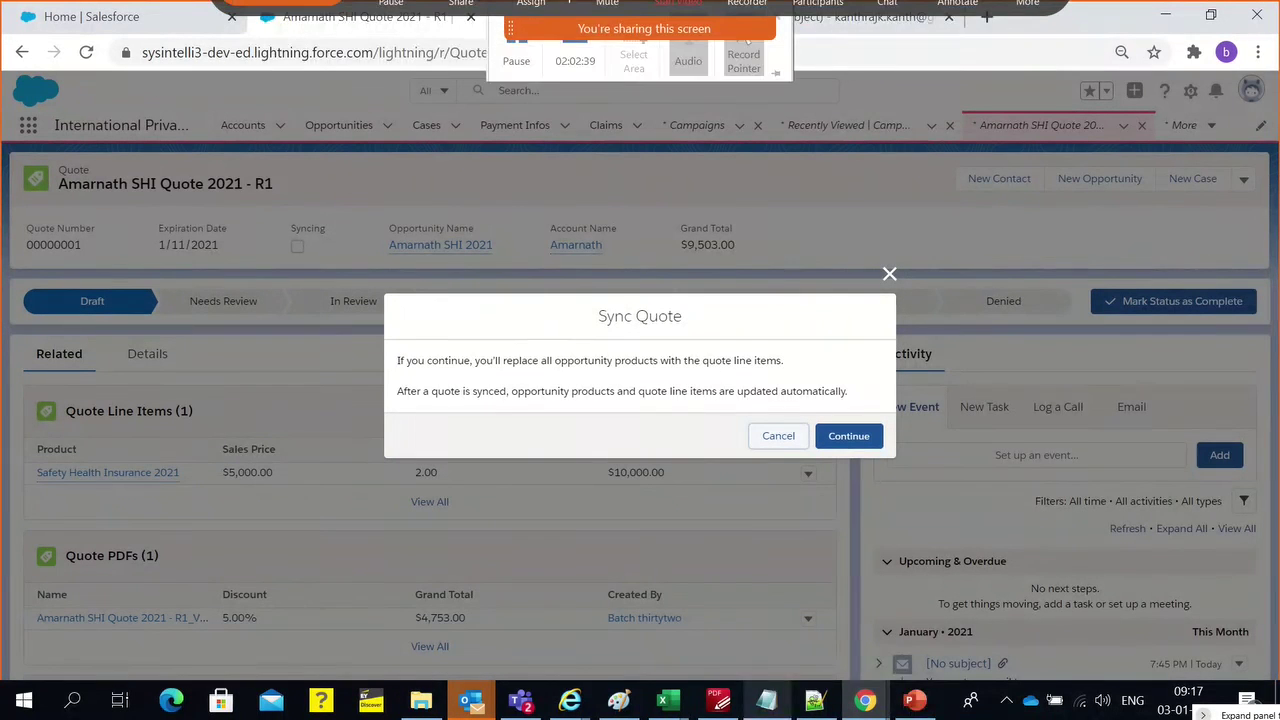
triple_click(531, 365)
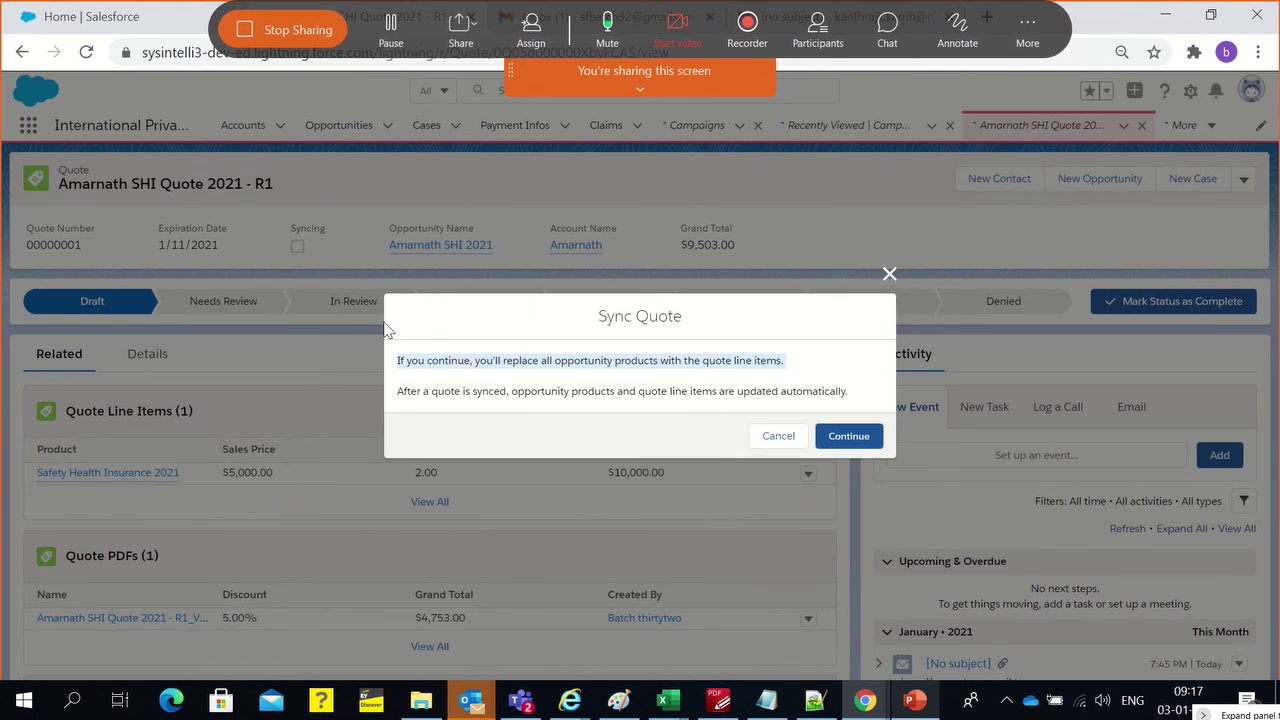
triple_click(443, 395)
left_click(557, 409)
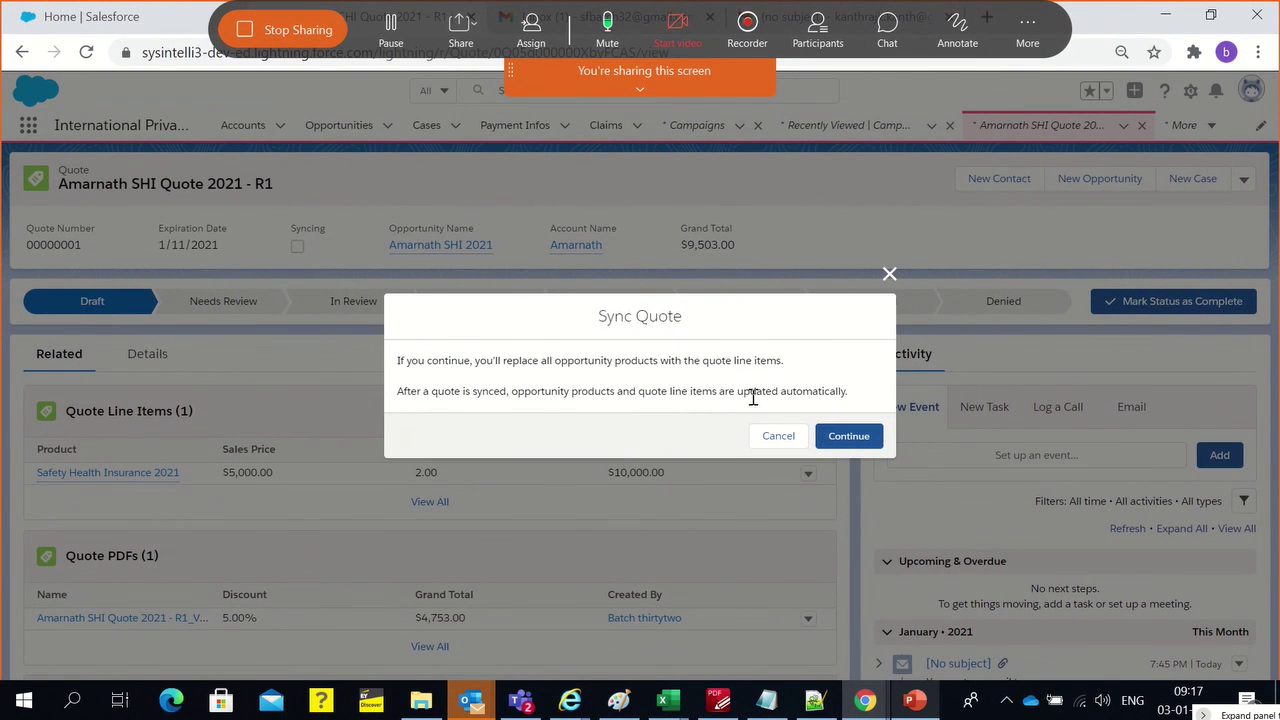
left_click(858, 438)
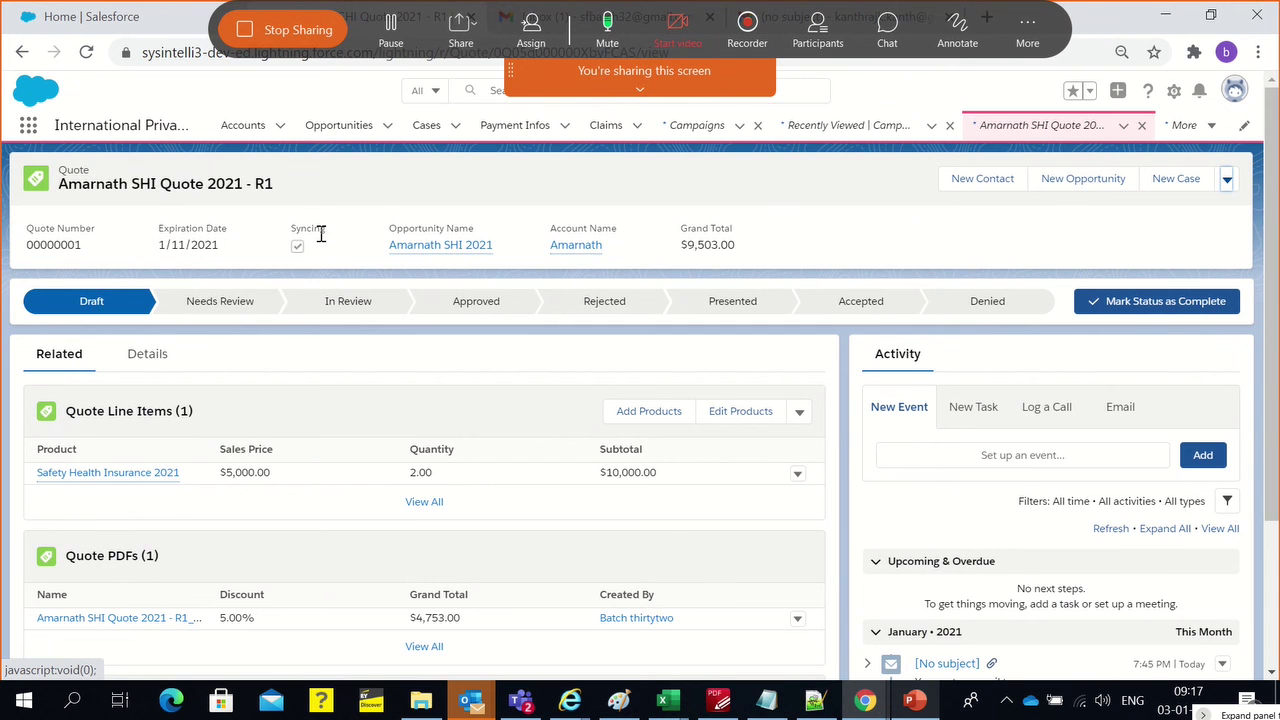
Check that the Safety Health Insurance 2021 product shows quantity 2.00 and a $9,500.00 total price
left_click(431, 251)
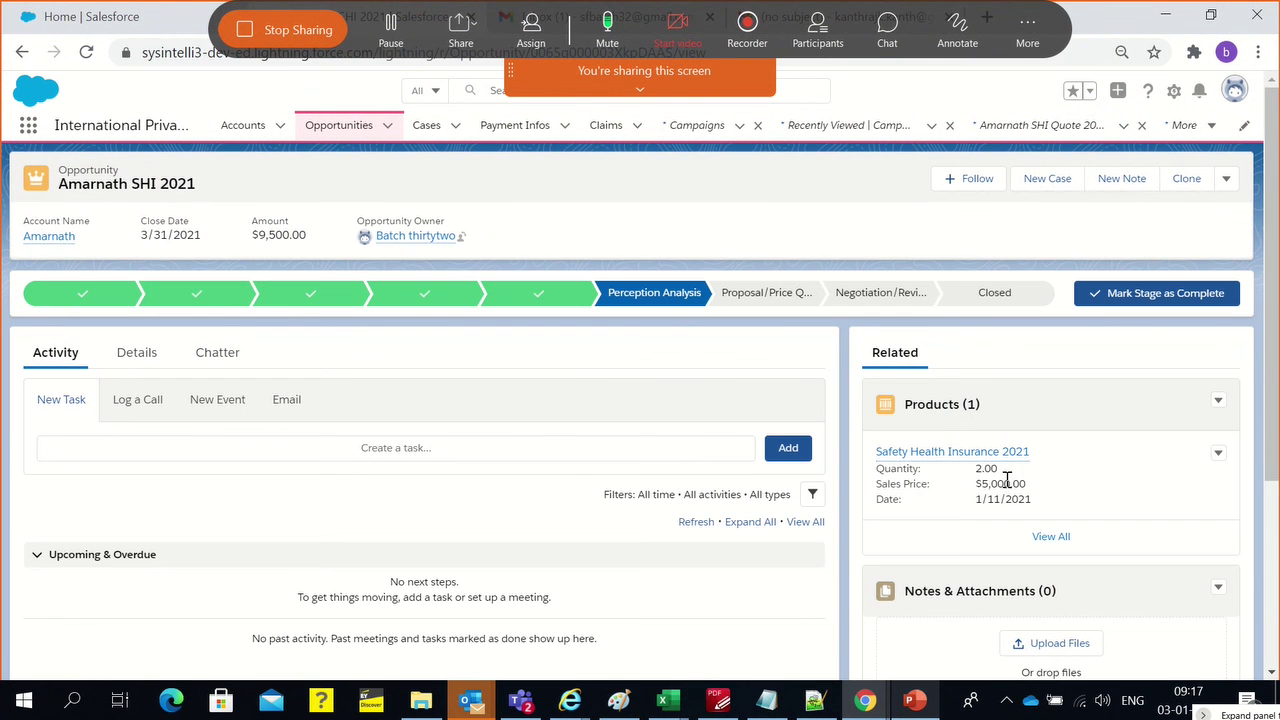
double_click(897, 469)
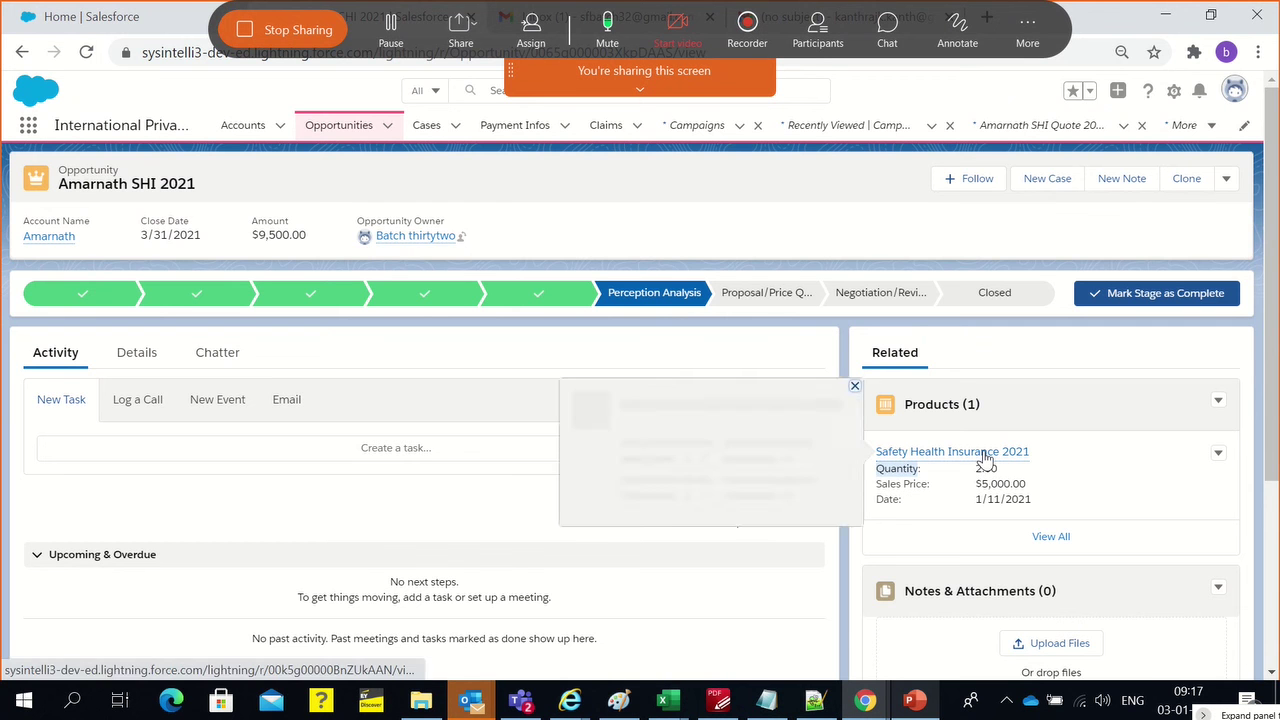
left_click(983, 451)
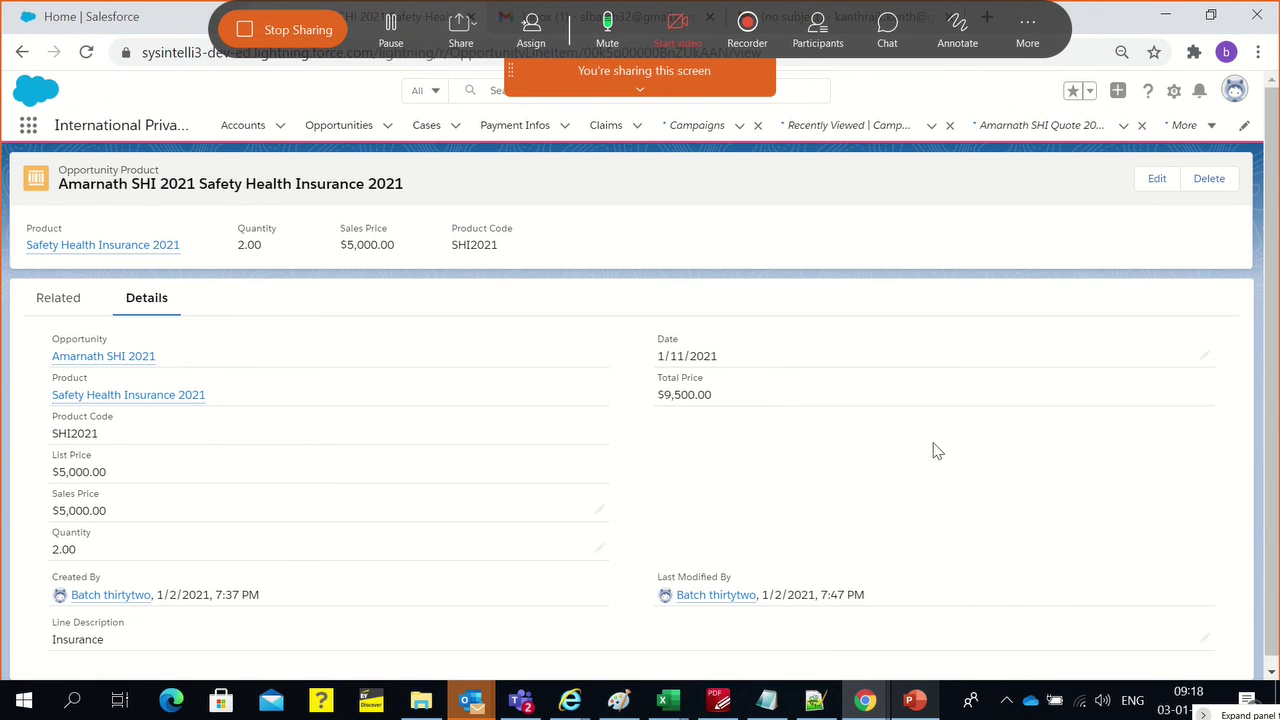
double_click(666, 394)
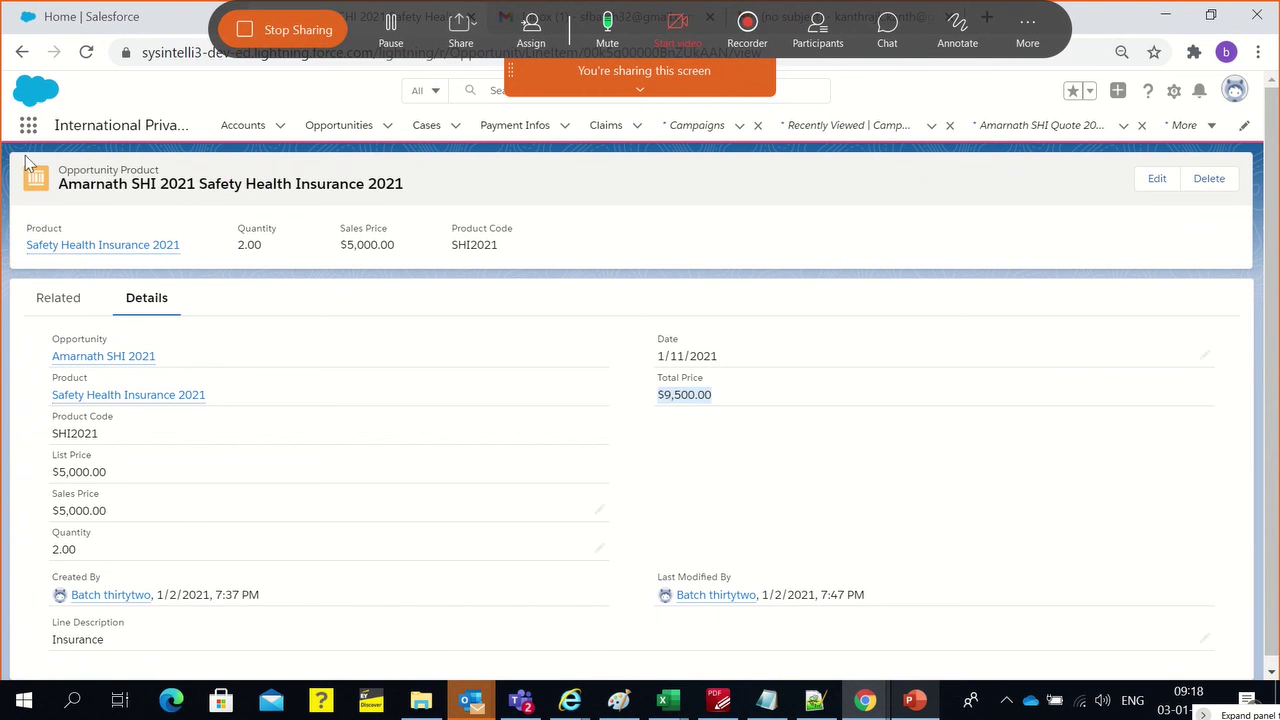
Confirm the opportunity Details show Amount $9,500.00, Expected Revenue $6,650.00 and the Stage History entry
left_click(22, 54)
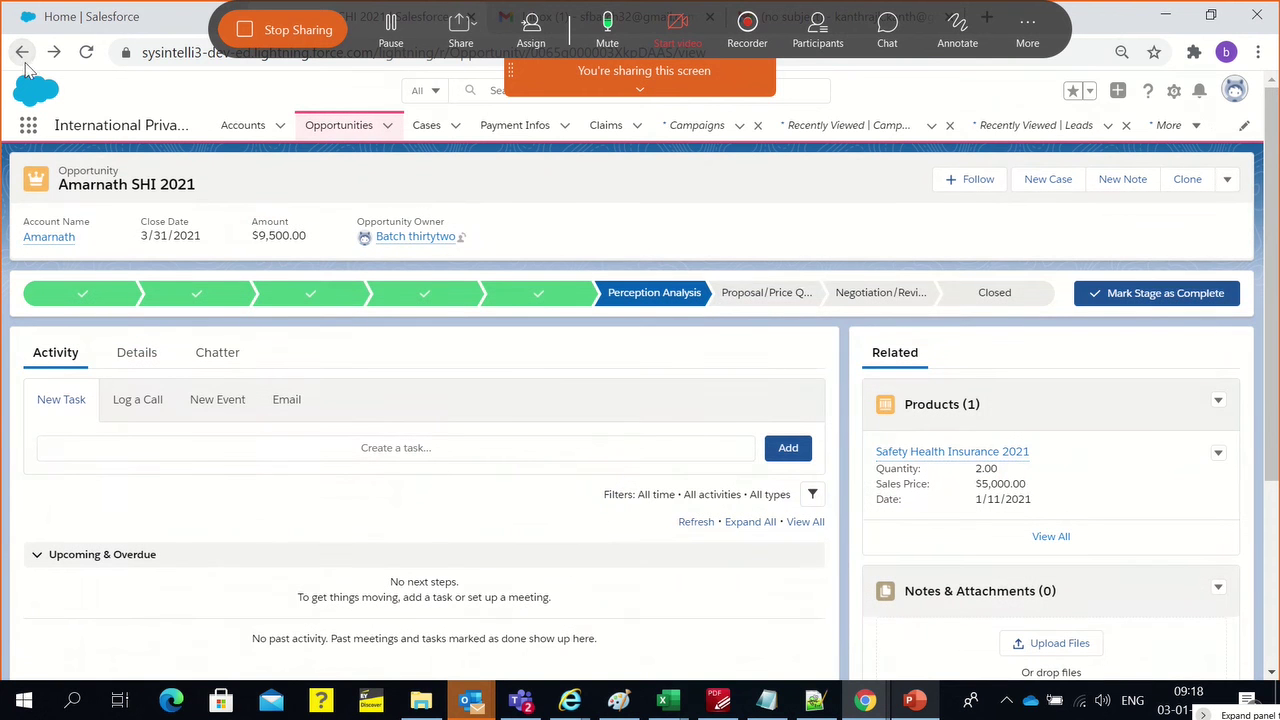
left_click(130, 356)
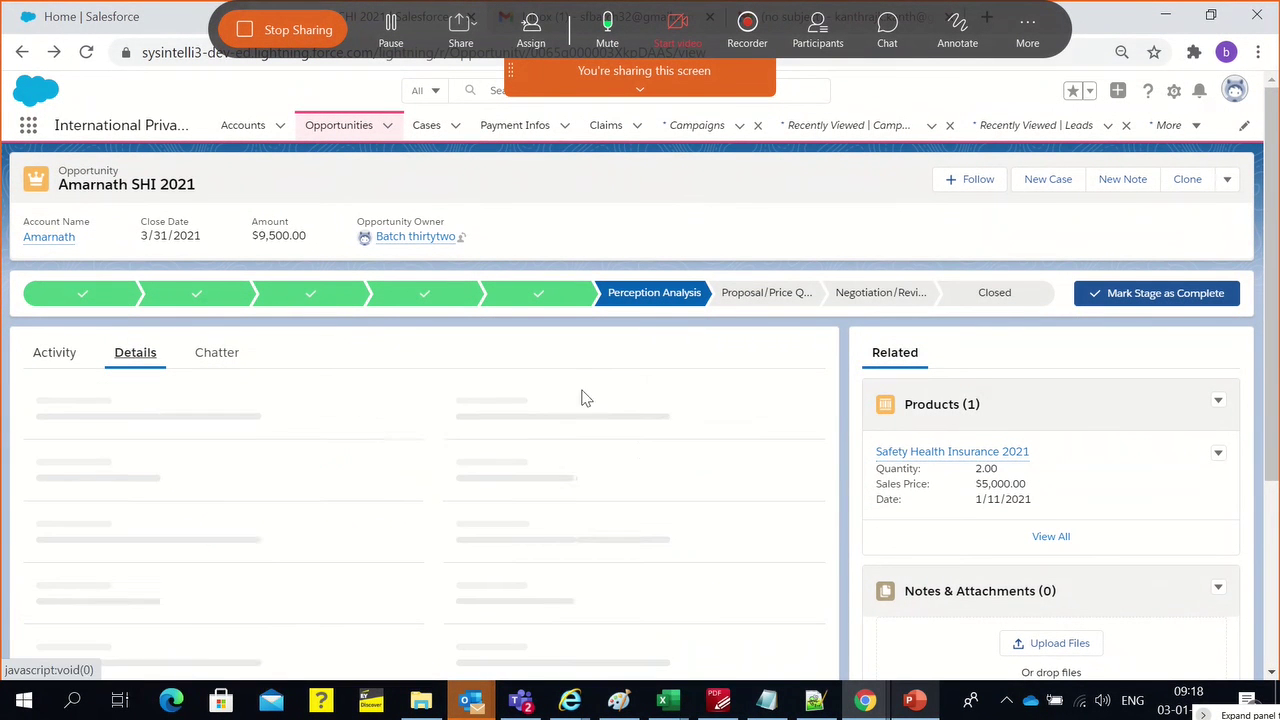
left_click_drag(443, 408, 517, 413)
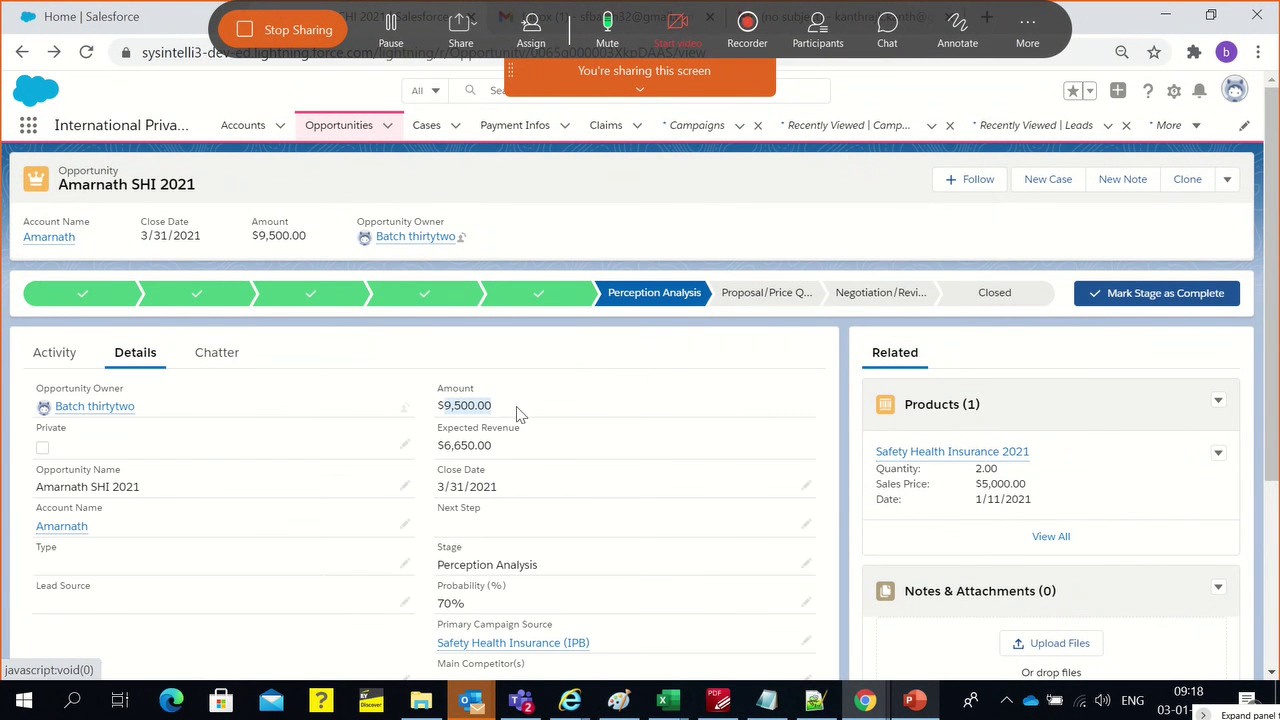
left_click(450, 603)
left_click_drag(503, 450, 437, 452)
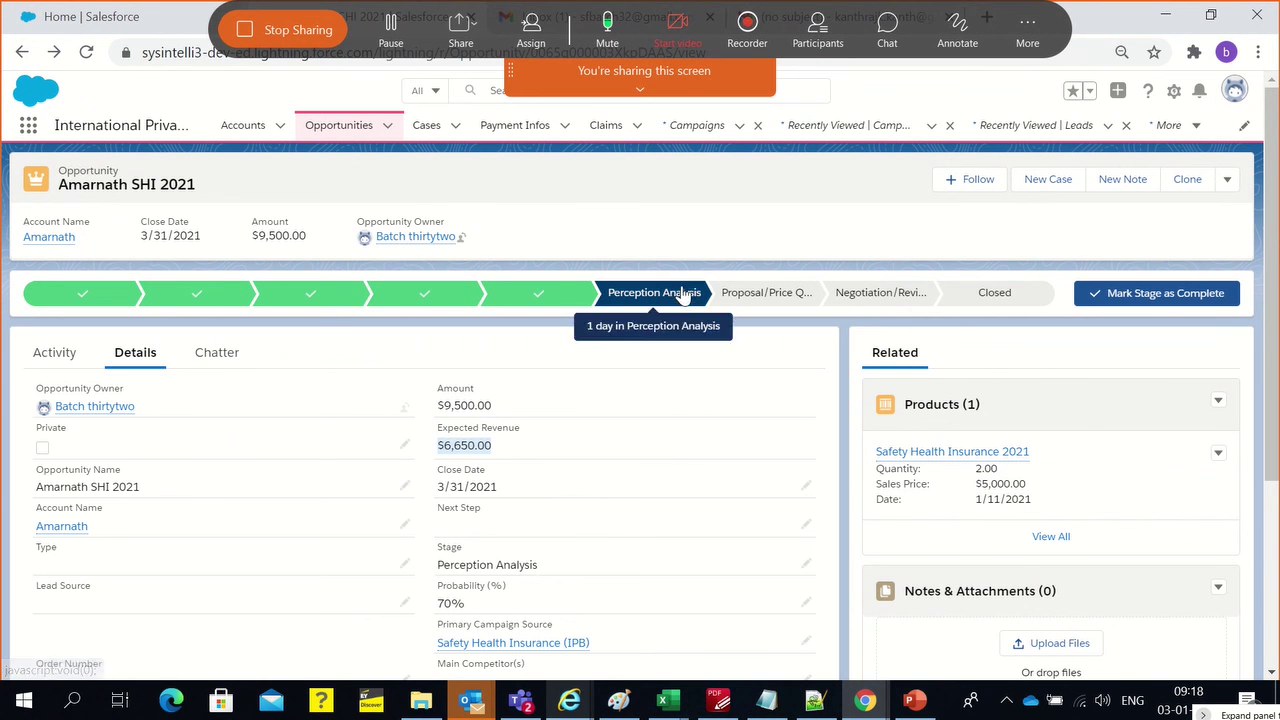
scroll(945, 548, "down", 3)
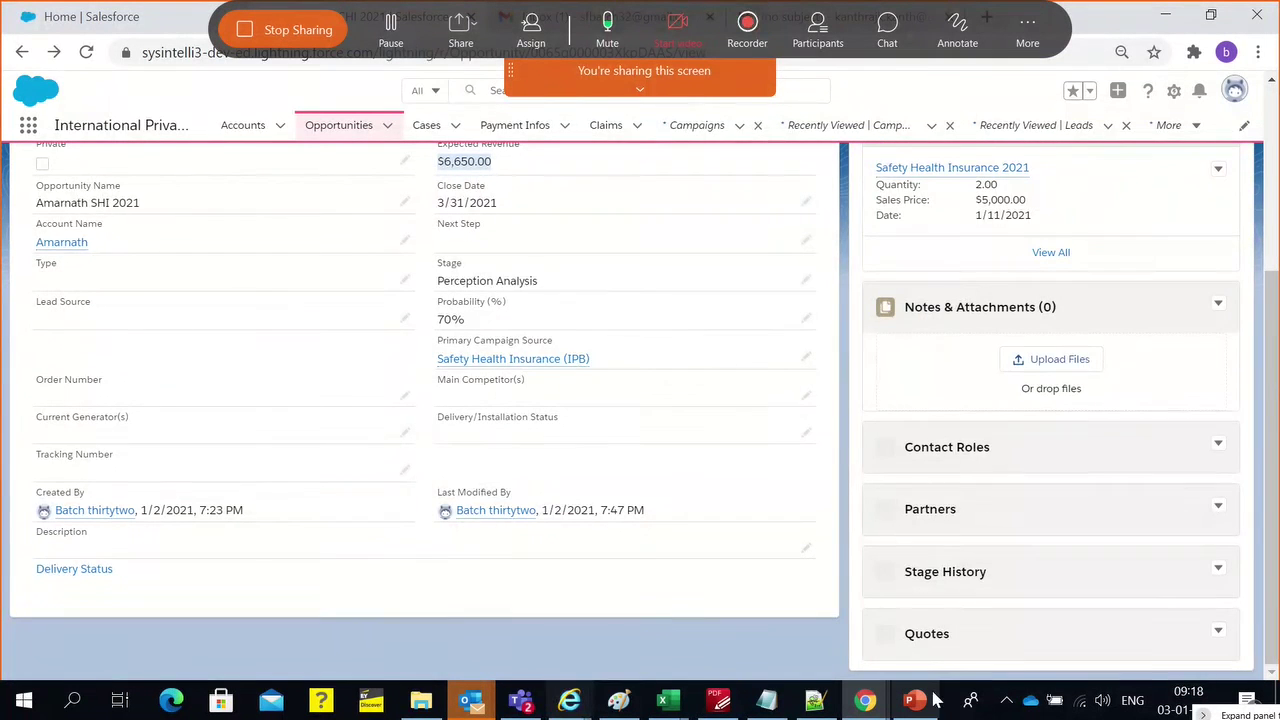
scroll(912, 653, "down", 7)
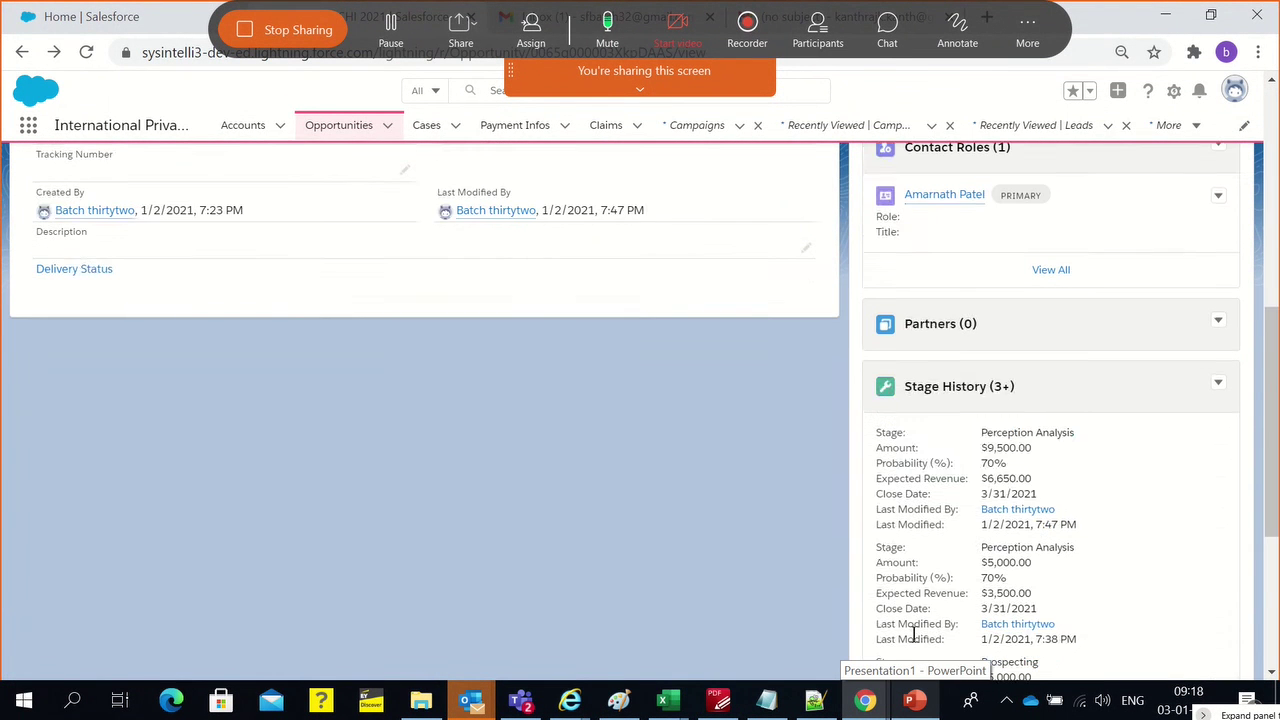
Mark quote 00000001 as Accepted, then go back to the Amarnath SHI 2021 opportunity
left_click(908, 562)
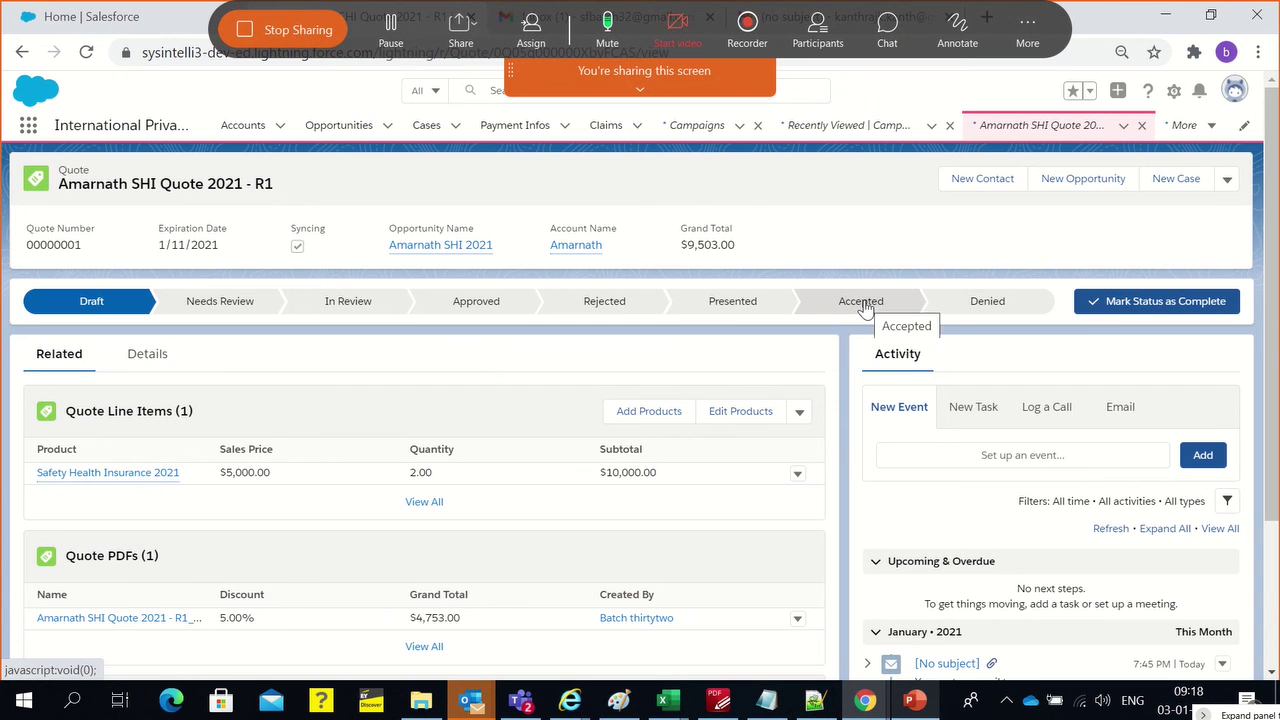
left_click(862, 306)
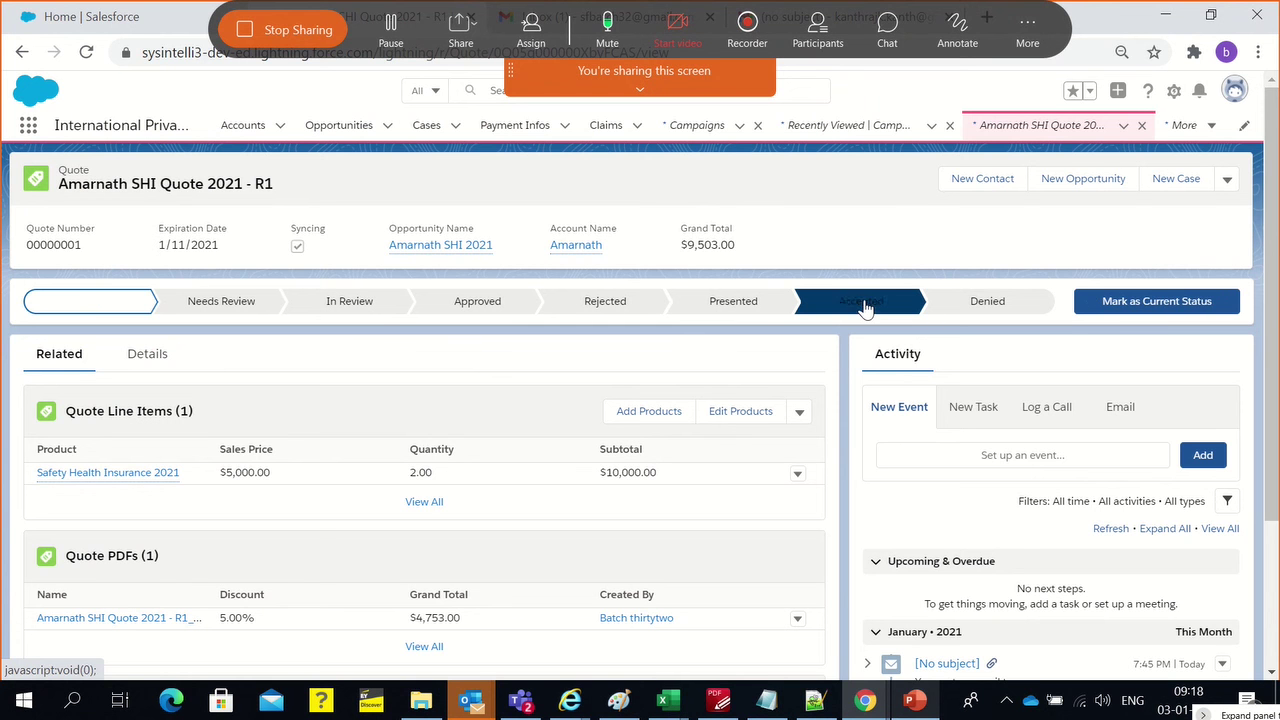
left_click(1118, 311)
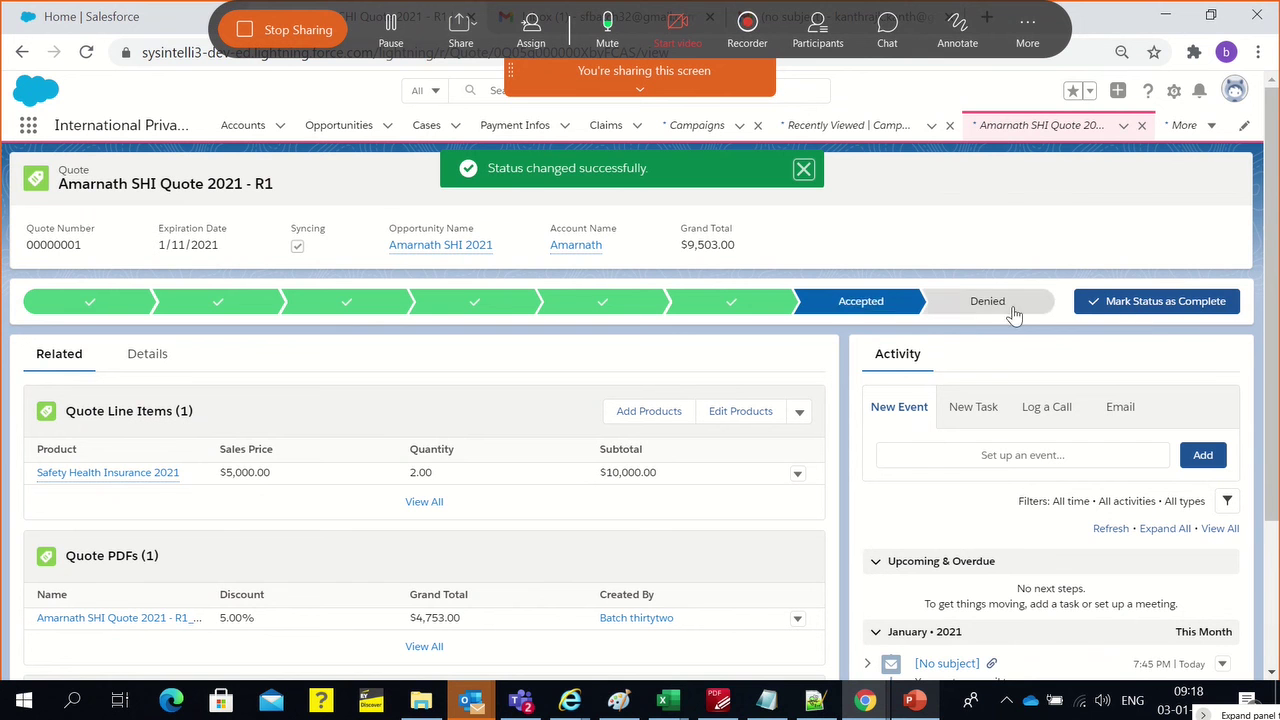
left_click(395, 256)
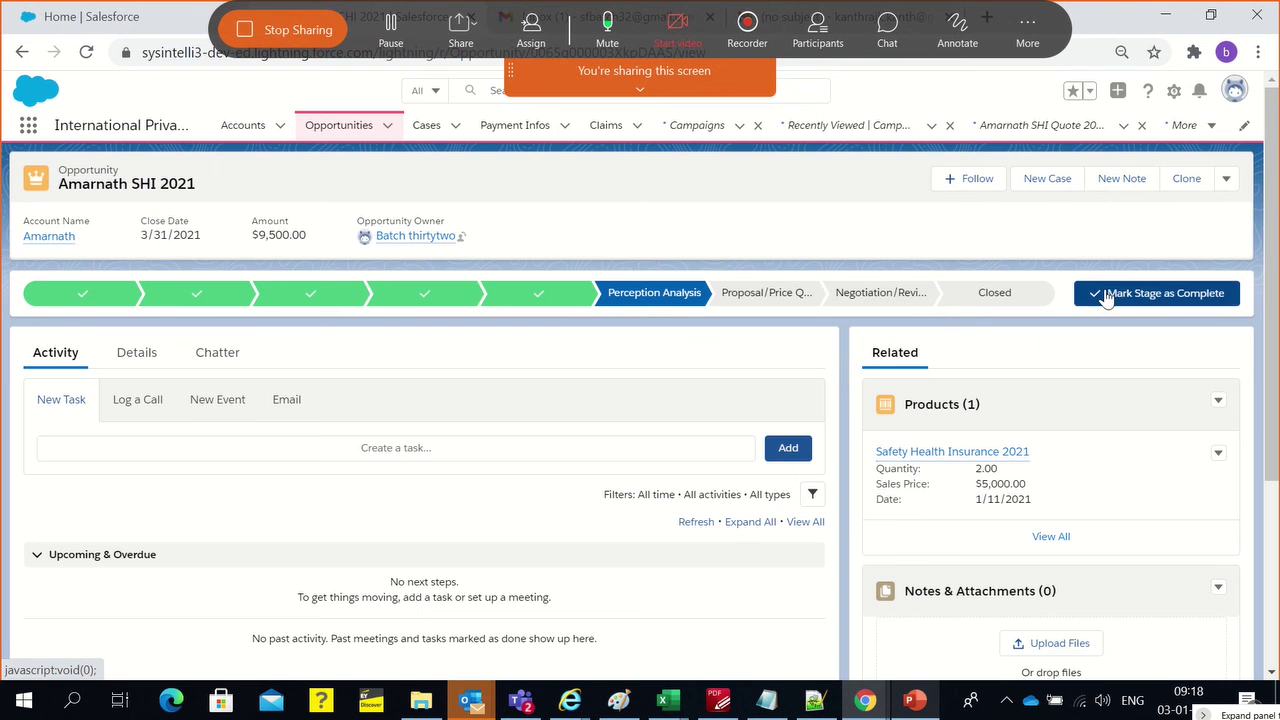
Set the Amarnath SHI 2021 opportunity's stage to Closed Won
left_click(1105, 295)
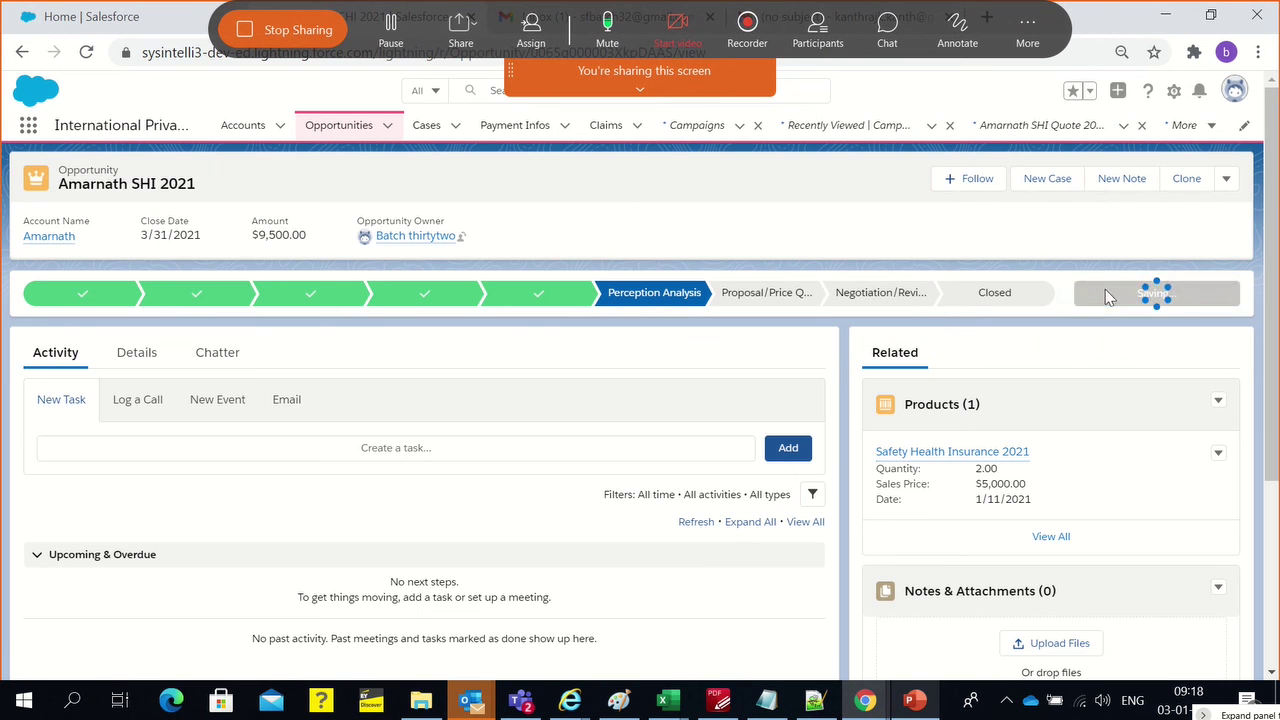
left_click(1023, 293)
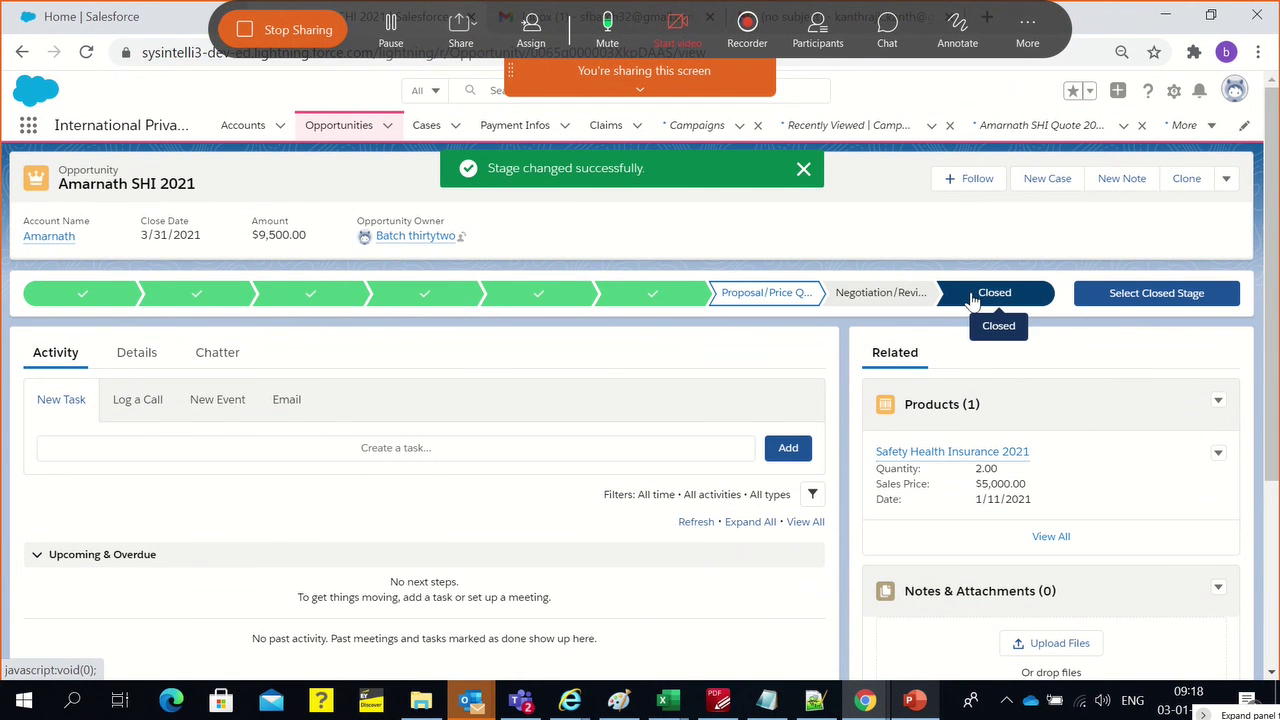
left_click(1120, 294)
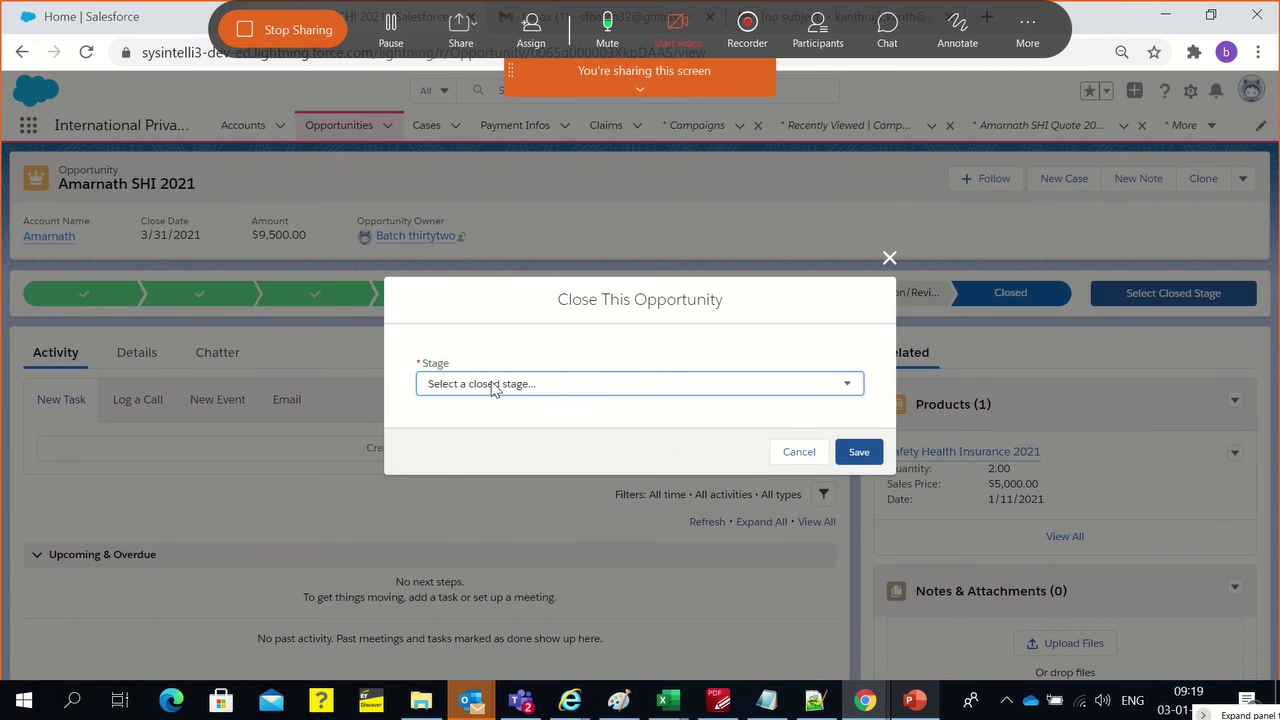
left_click(492, 389)
left_click(485, 414)
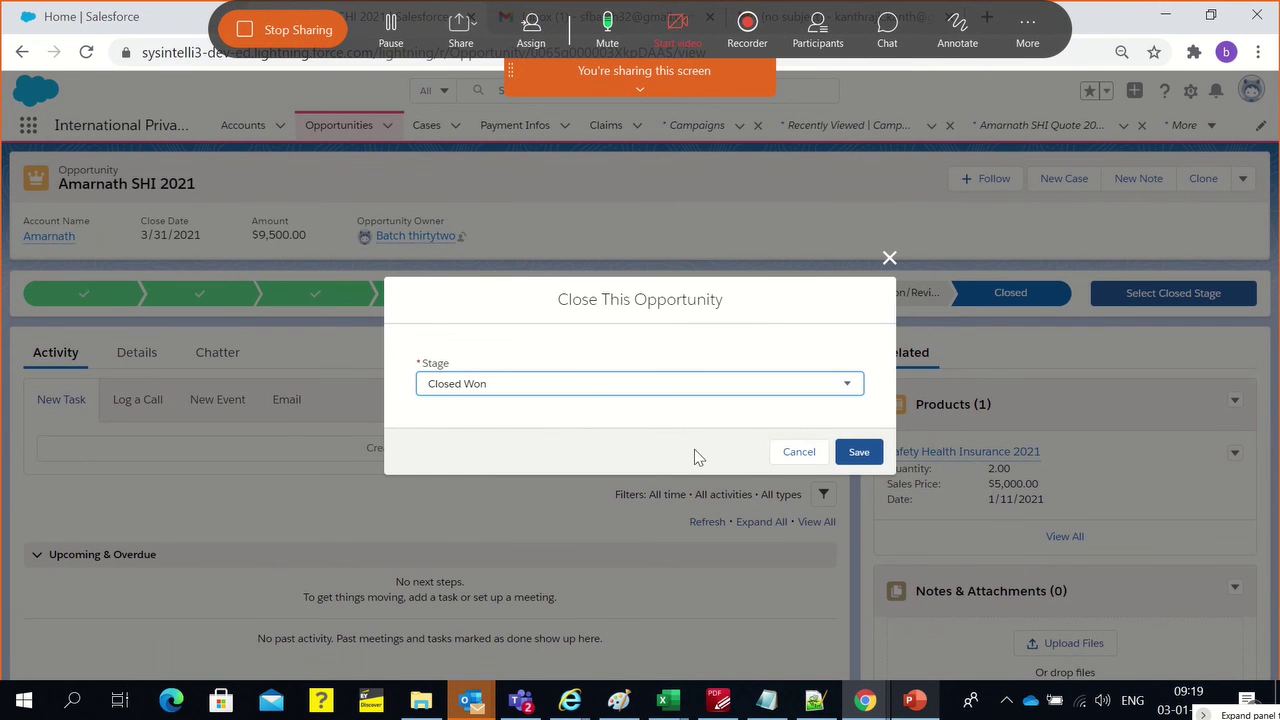
left_click(858, 452)
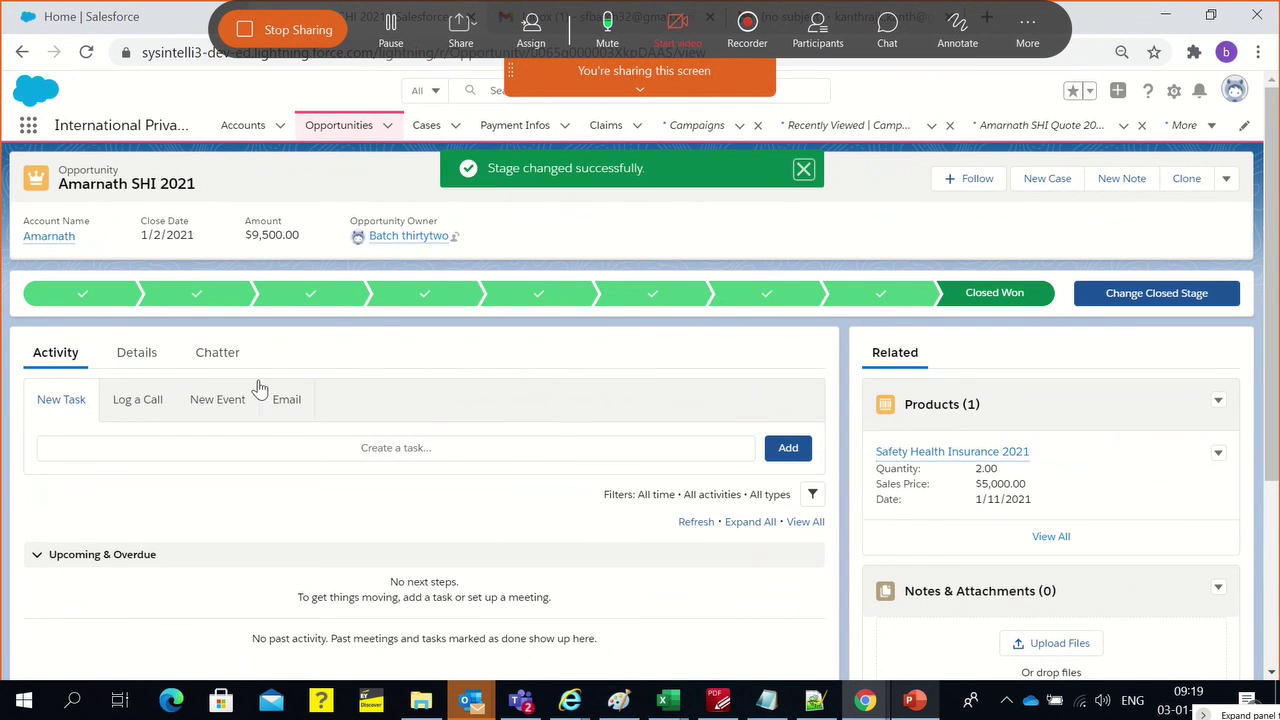
Check the Details show a $9,500.00 Amount with matching Expected Revenue
left_click(135, 355)
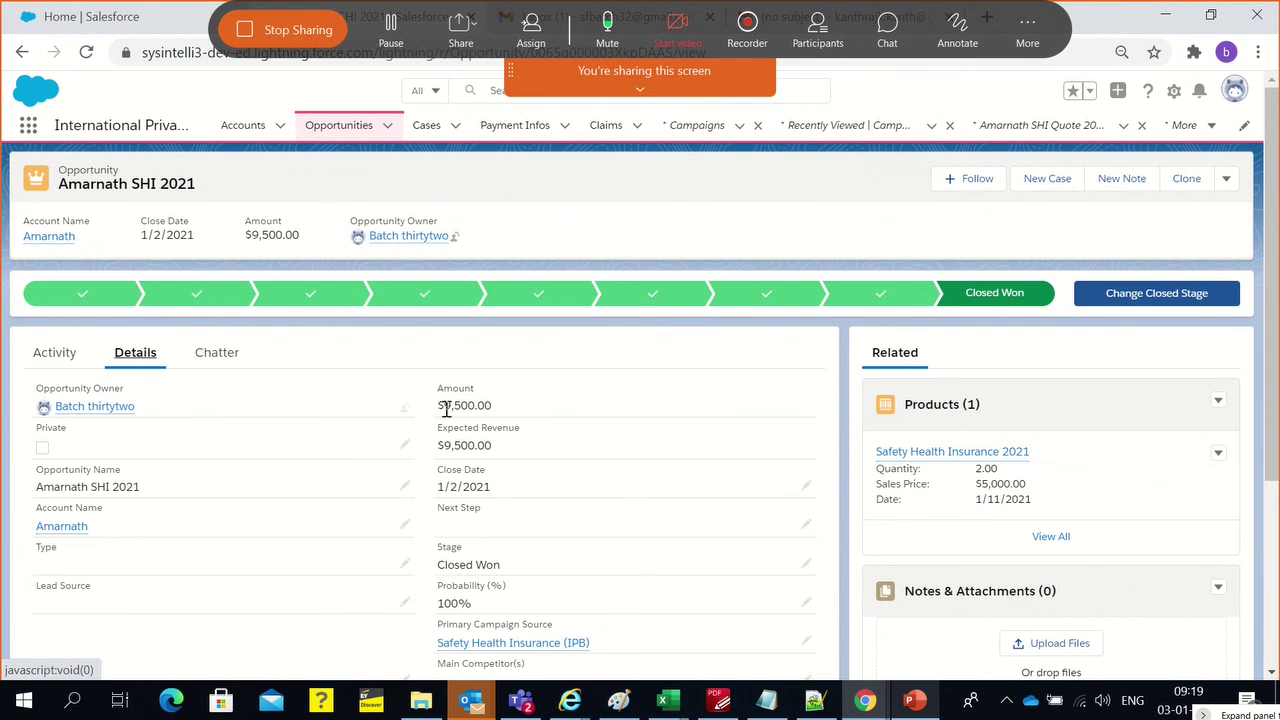
left_click_drag(441, 410, 504, 409)
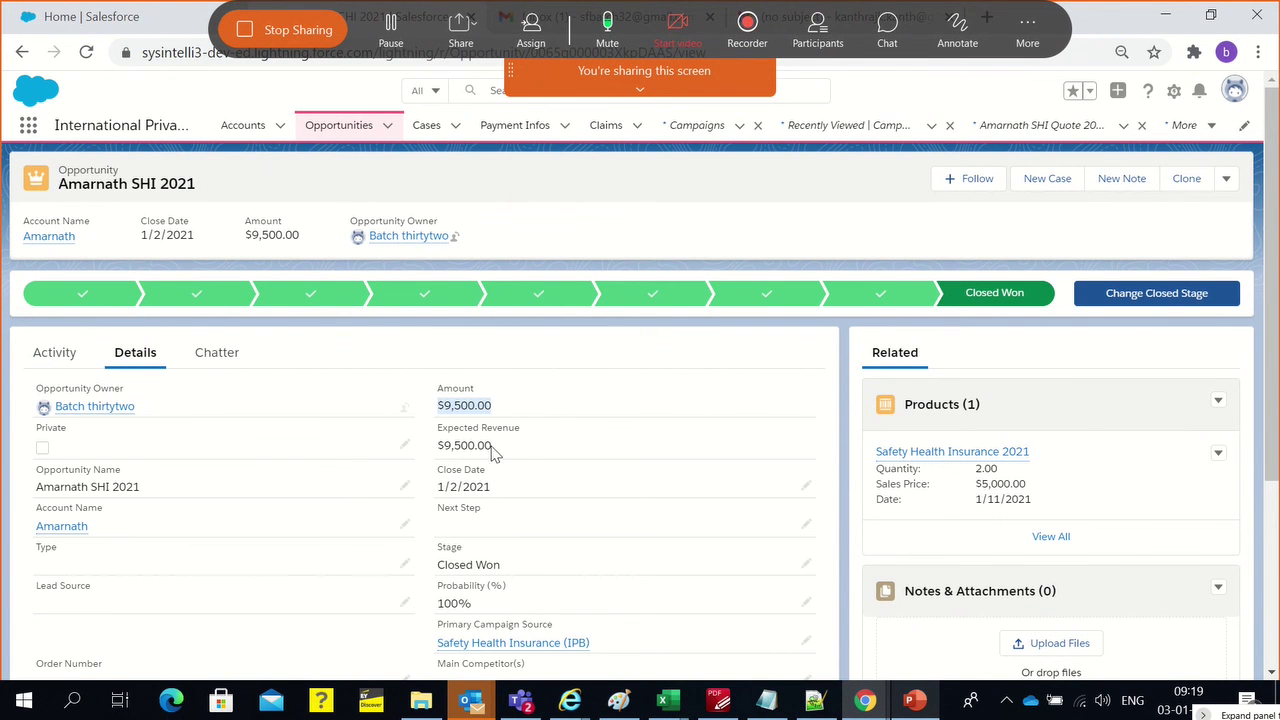
left_click_drag(492, 453, 437, 452)
scroll(442, 510, "down", 2)
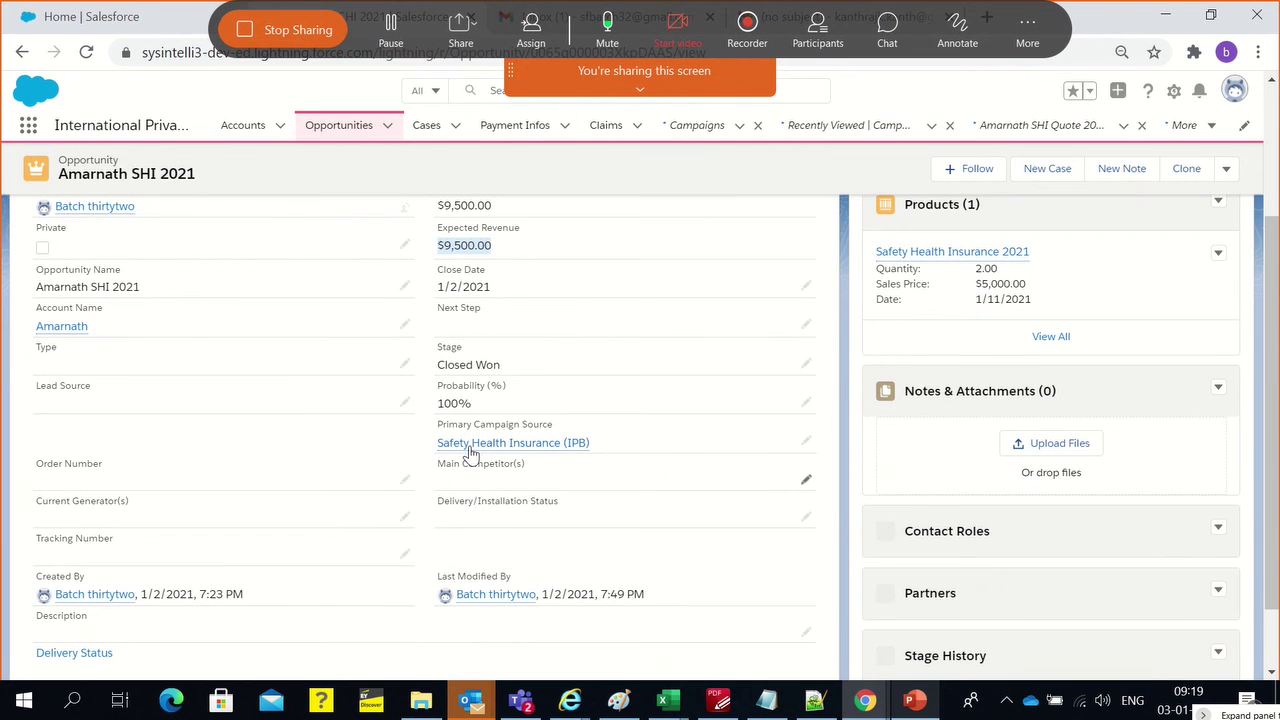
Open the Safety Health Insurance (IPB) campaign details and review its lead, contact and opportunity counts
mouse_move(472, 452)
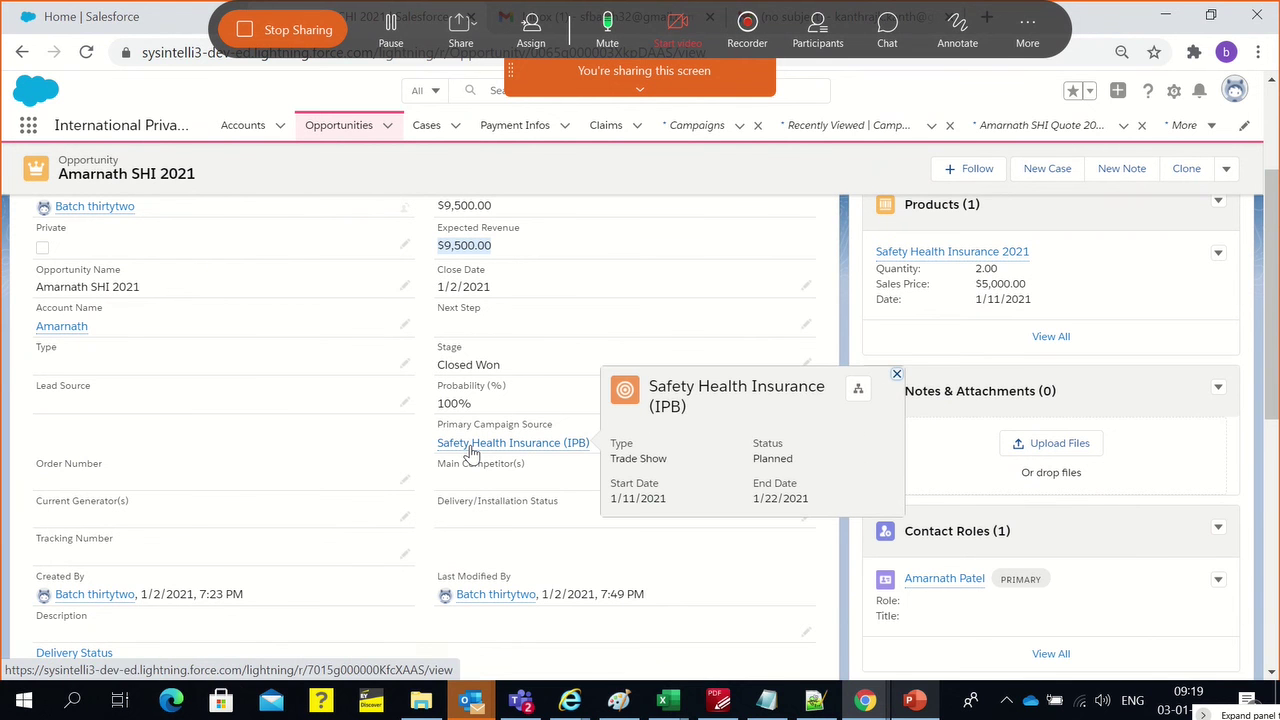
left_click(470, 451)
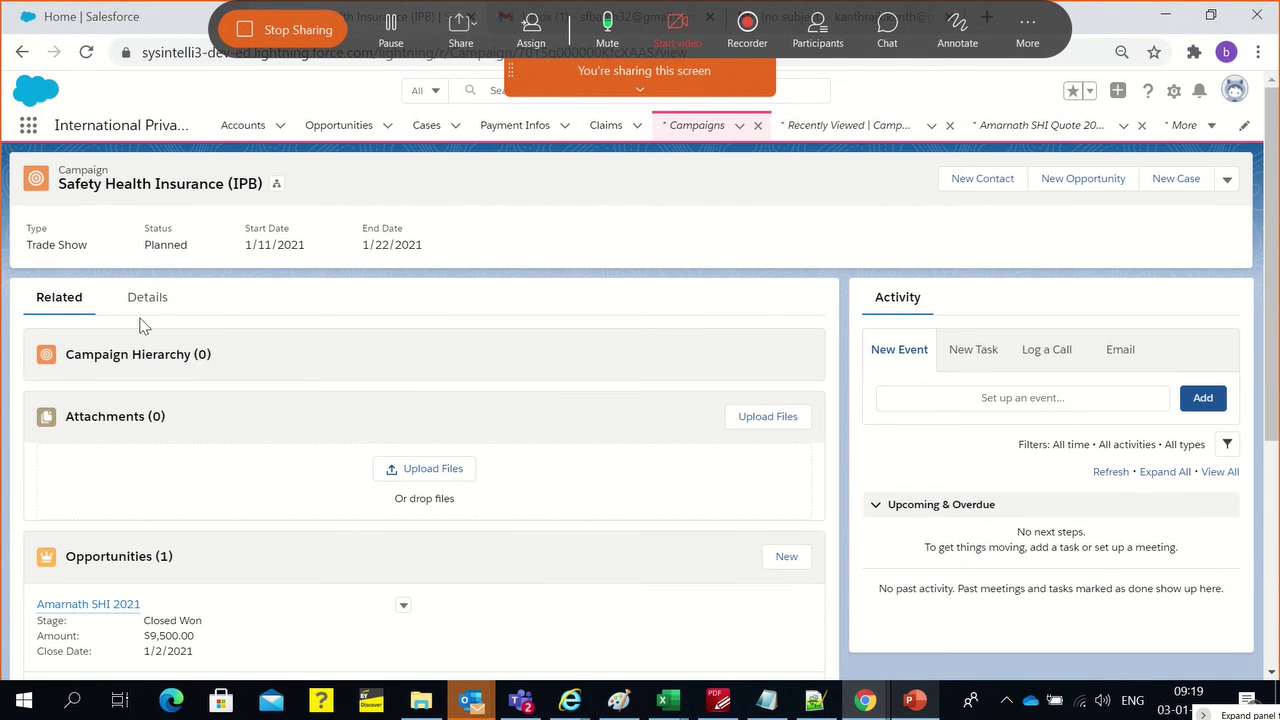
left_click(145, 303)
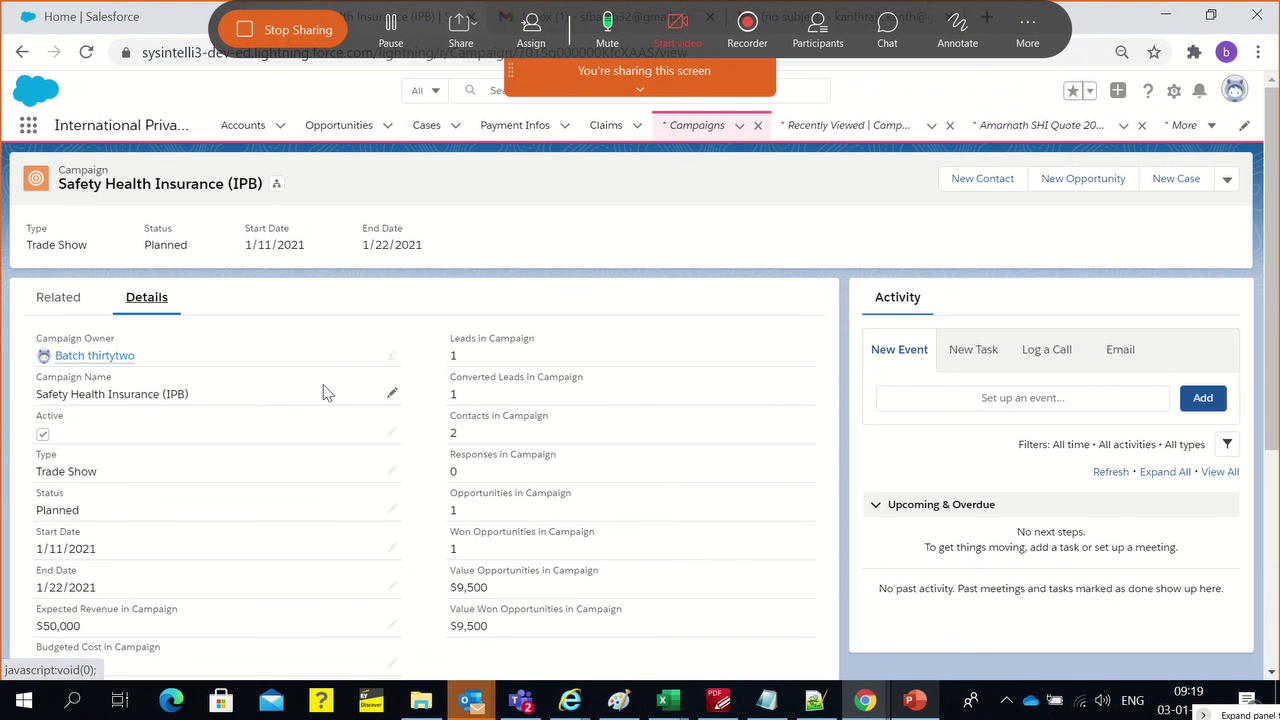
left_click_drag(464, 359, 452, 345)
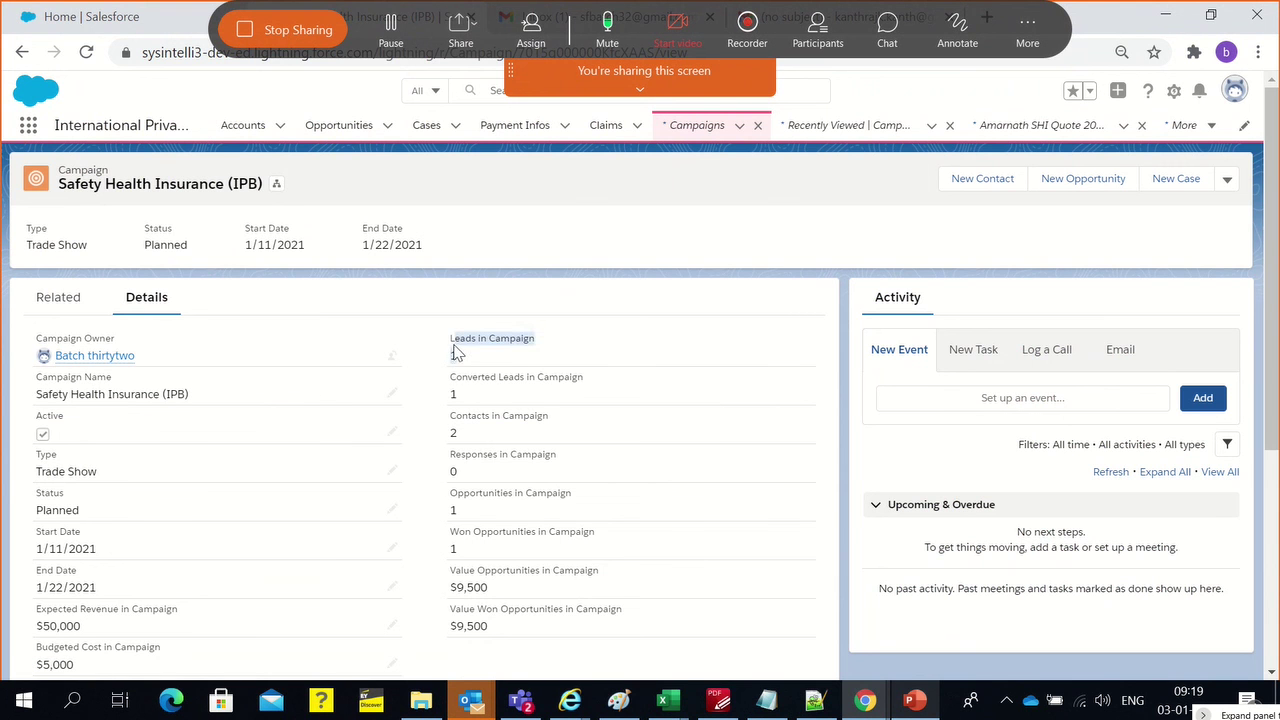
left_click_drag(461, 389, 449, 371)
left_click_drag(455, 437, 451, 427)
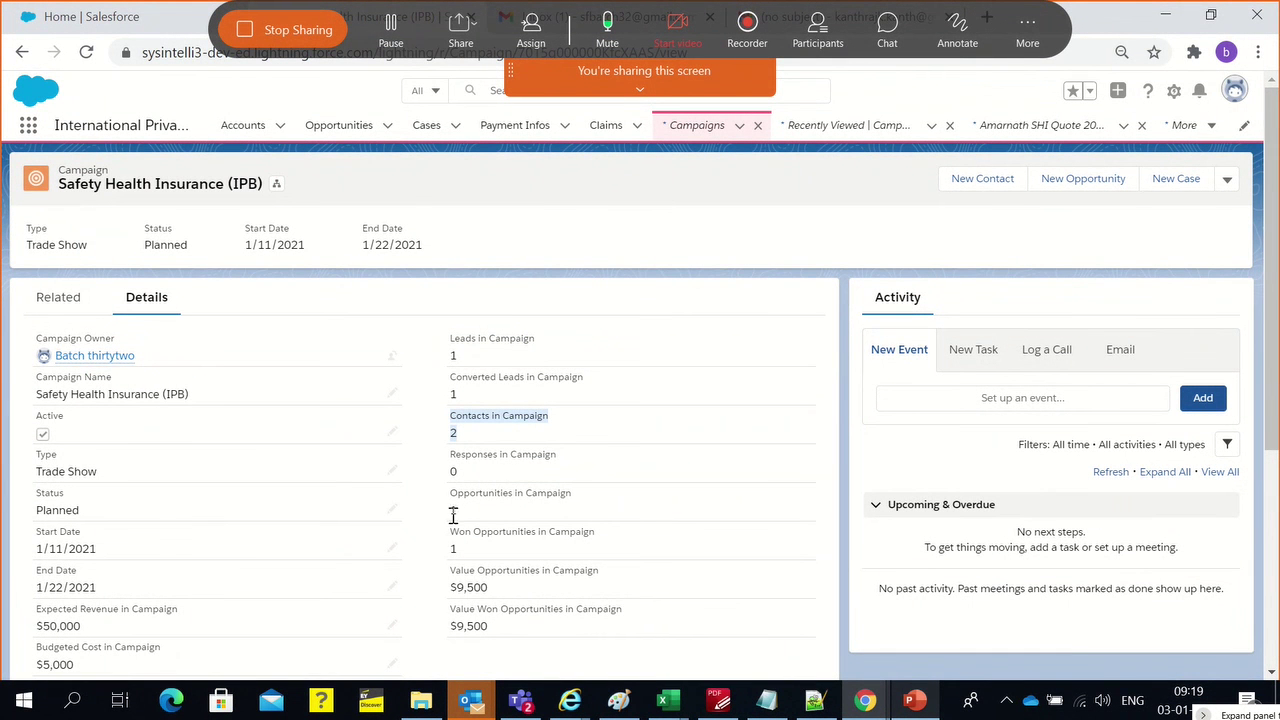
left_click_drag(450, 503, 460, 515)
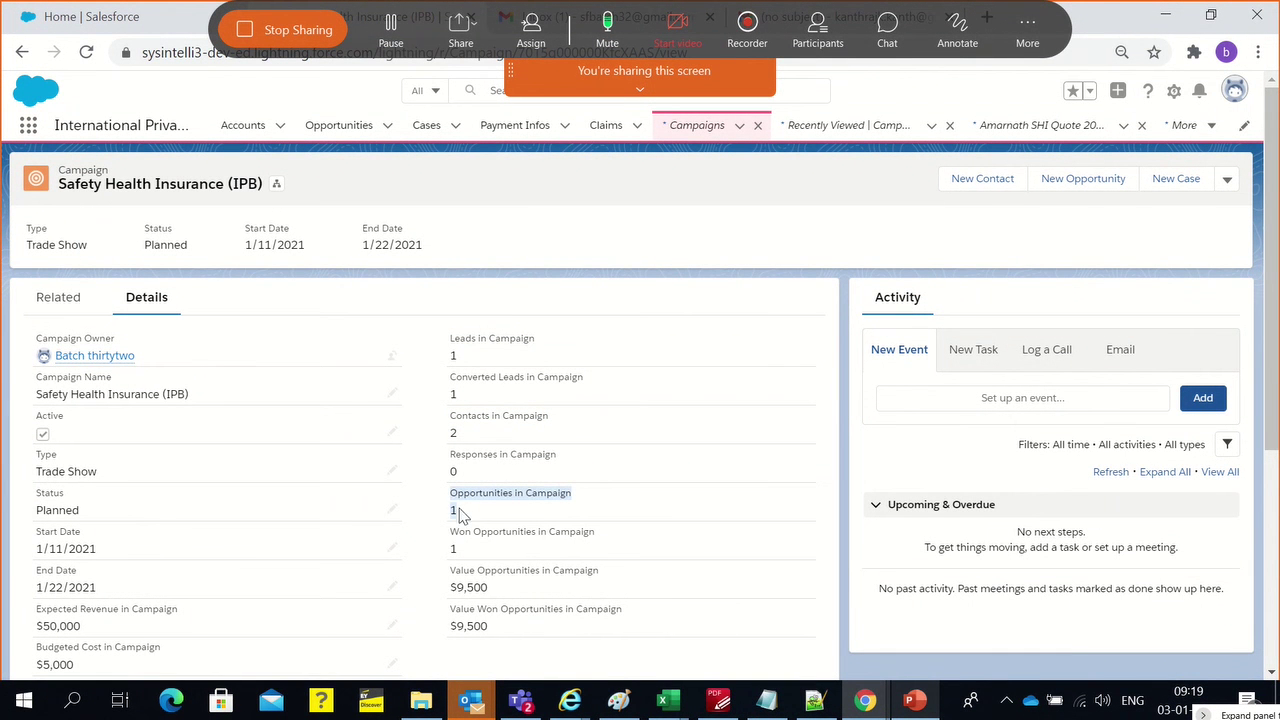
left_click(452, 545)
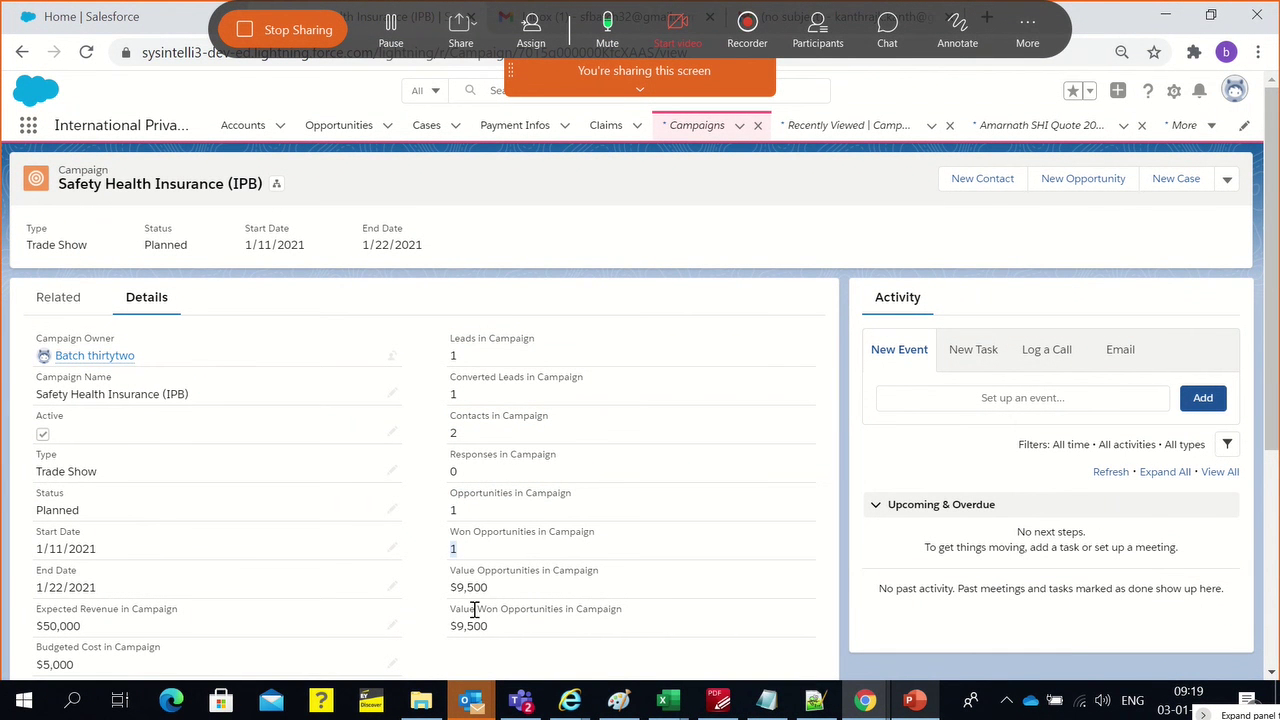
Review the campaign's won opportunity value of $9,500, then bring up the sf clouds flow diagram
scroll(493, 593, "down", 1)
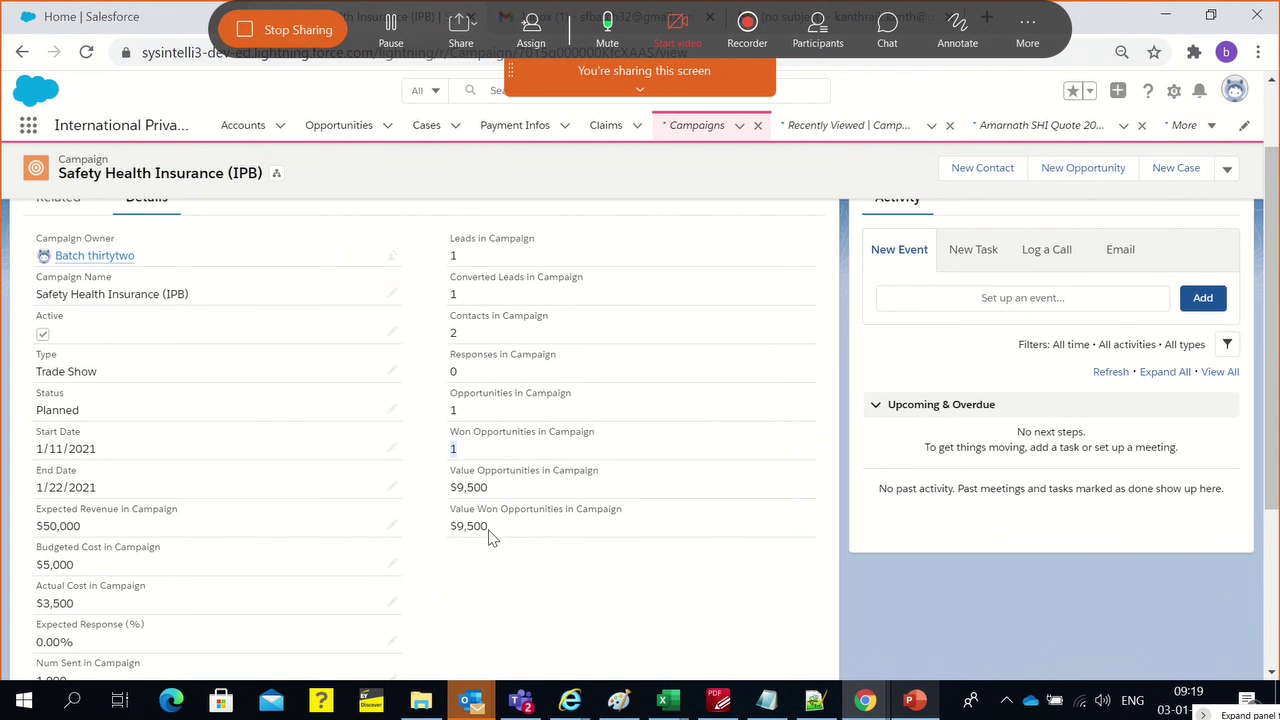
left_click_drag(490, 528, 443, 508)
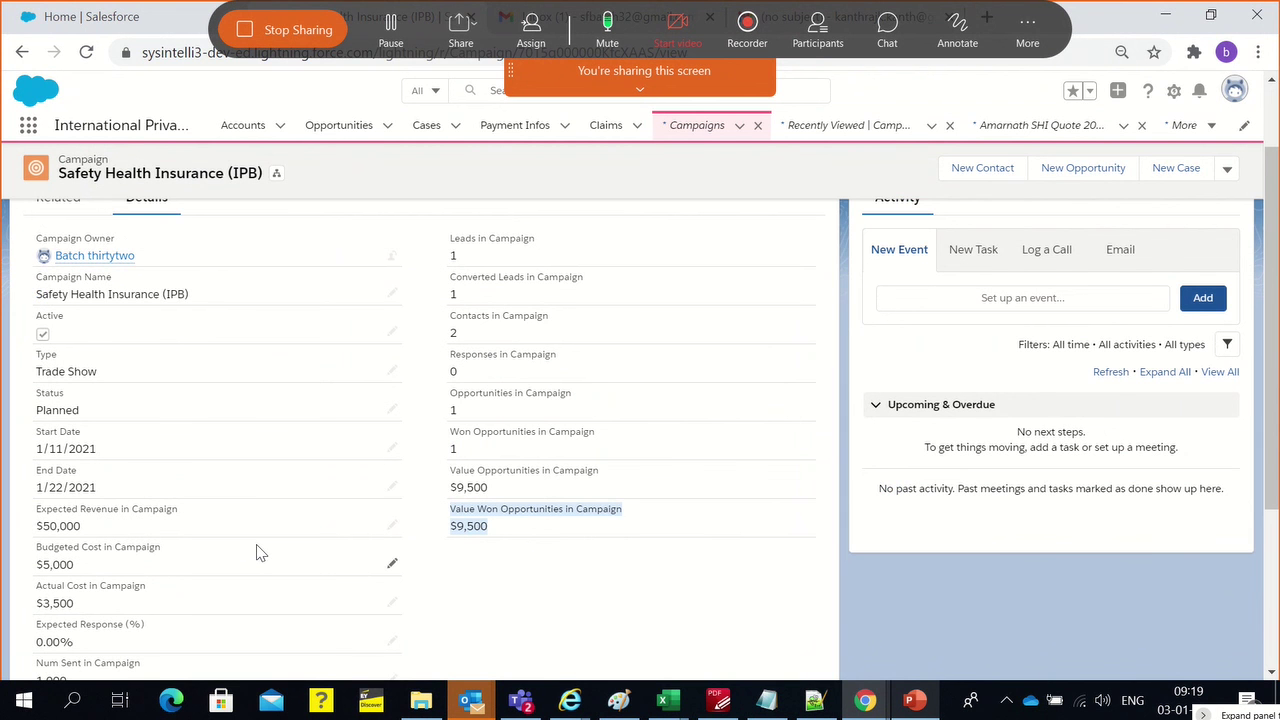
scroll(66, 400, "down", 2)
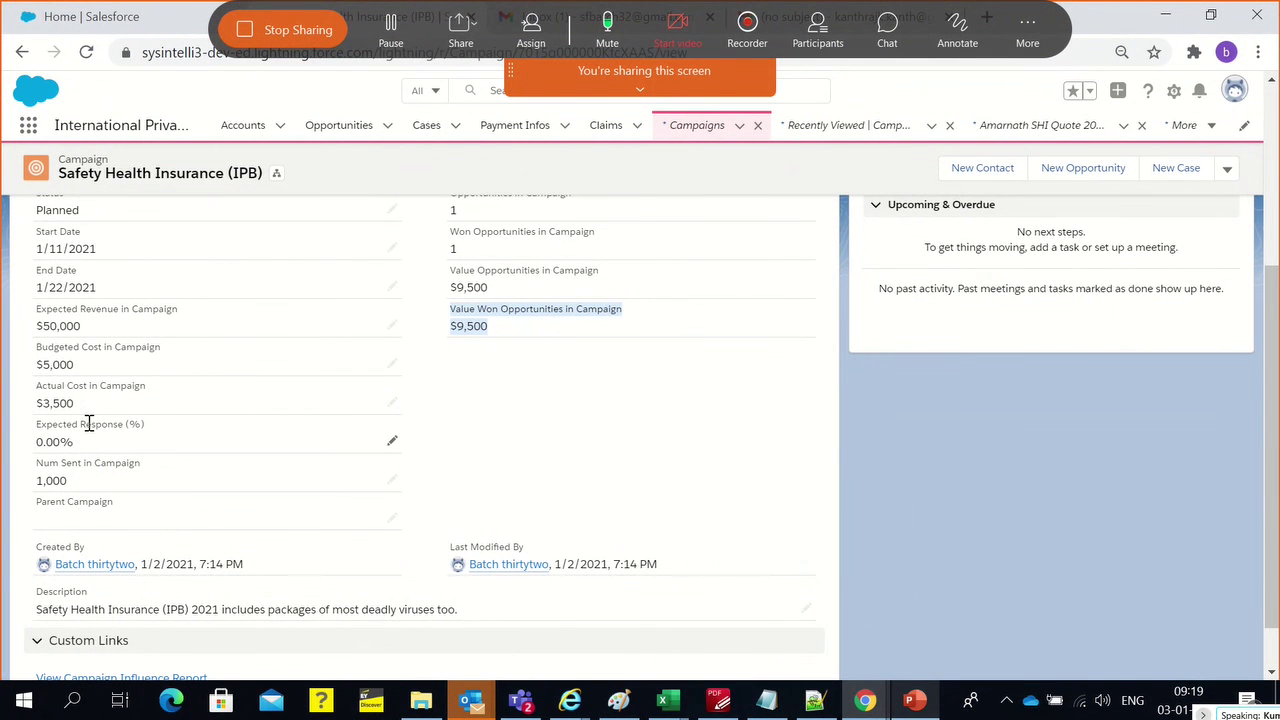
scroll(89, 424, "up", 3)
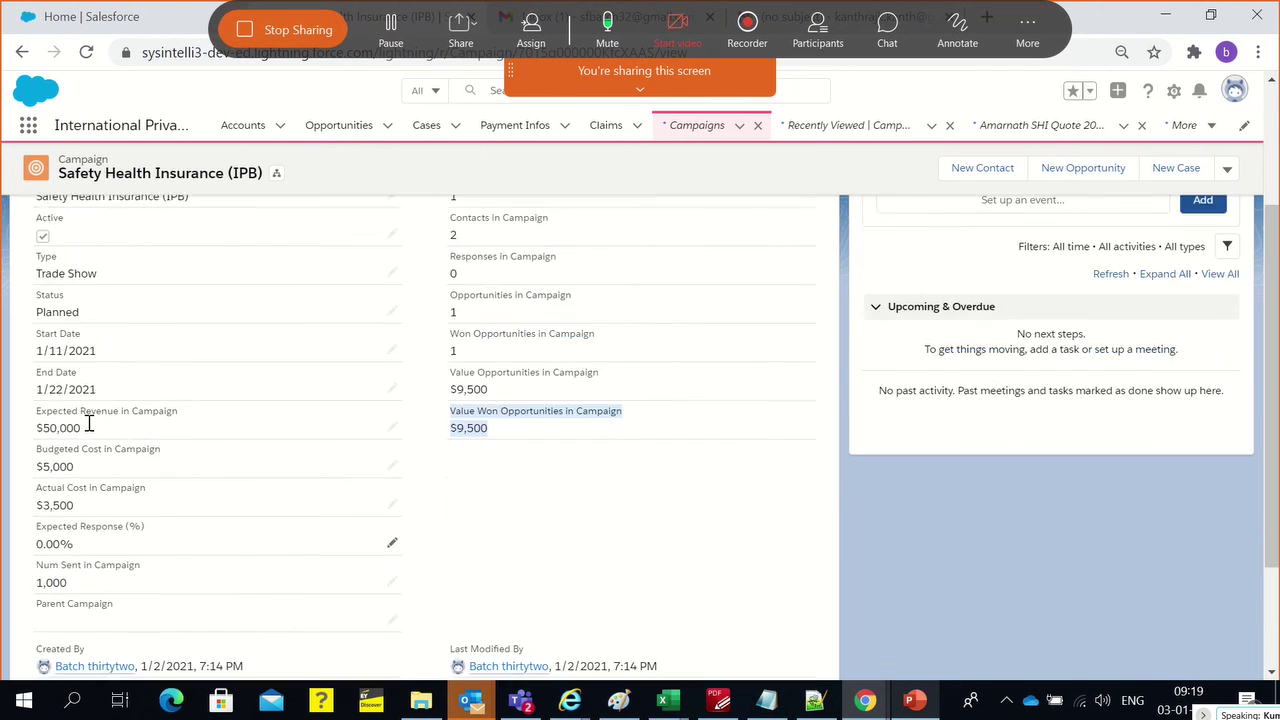
scroll(133, 440, "down", 1)
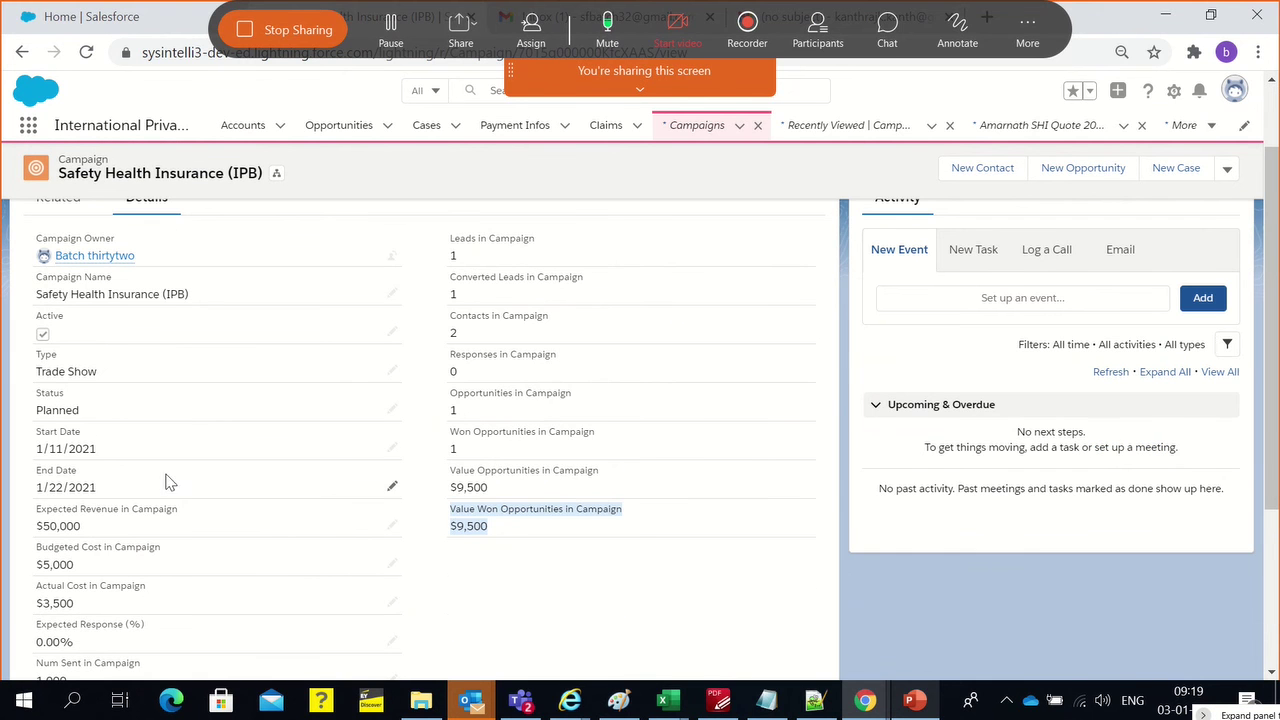
scroll(152, 492, "up", 1)
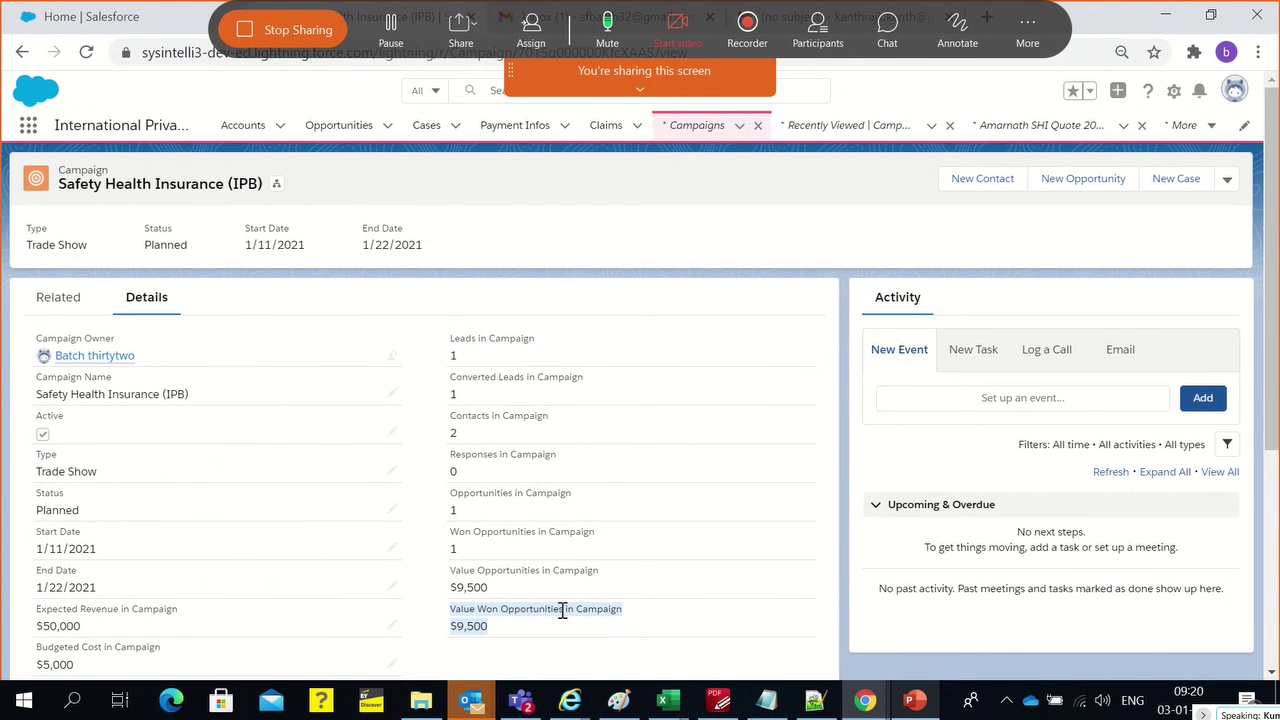
left_click(626, 706)
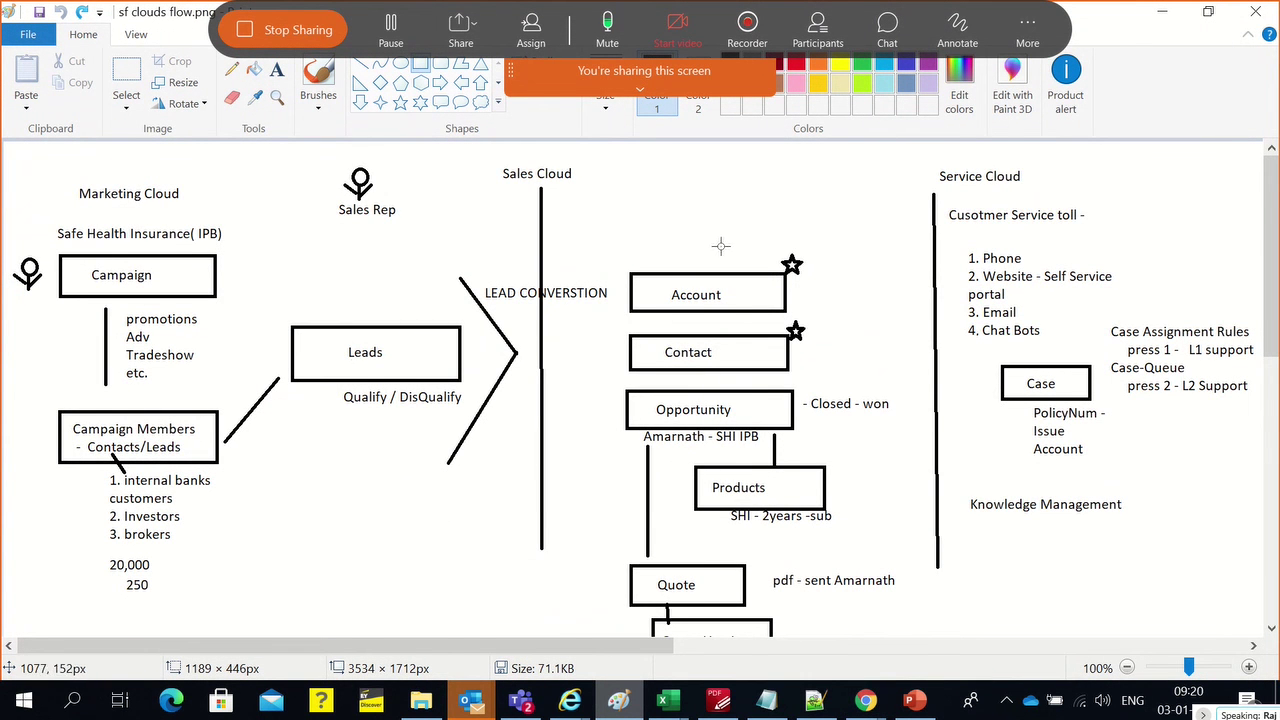
Look through the sf clouds flow.png diagram from campaign to opportunity, quote and quote line items
scroll(756, 392, "down", 3)
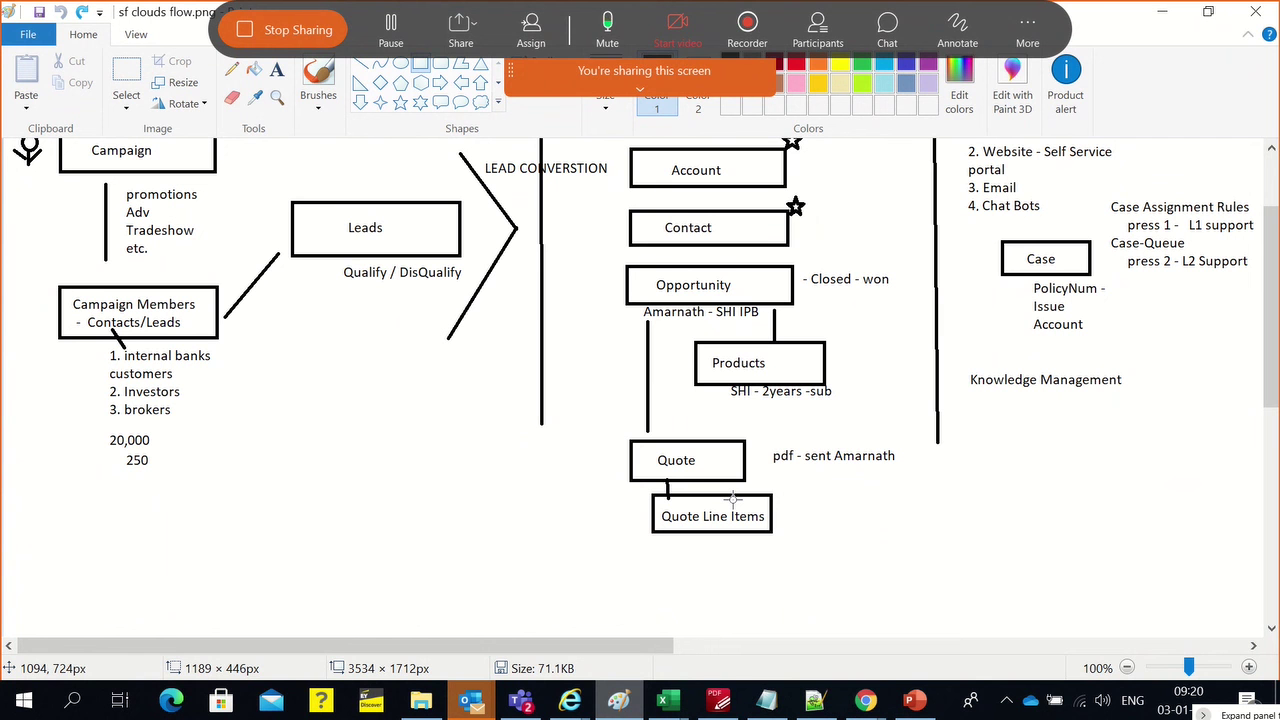
key("alt+a")
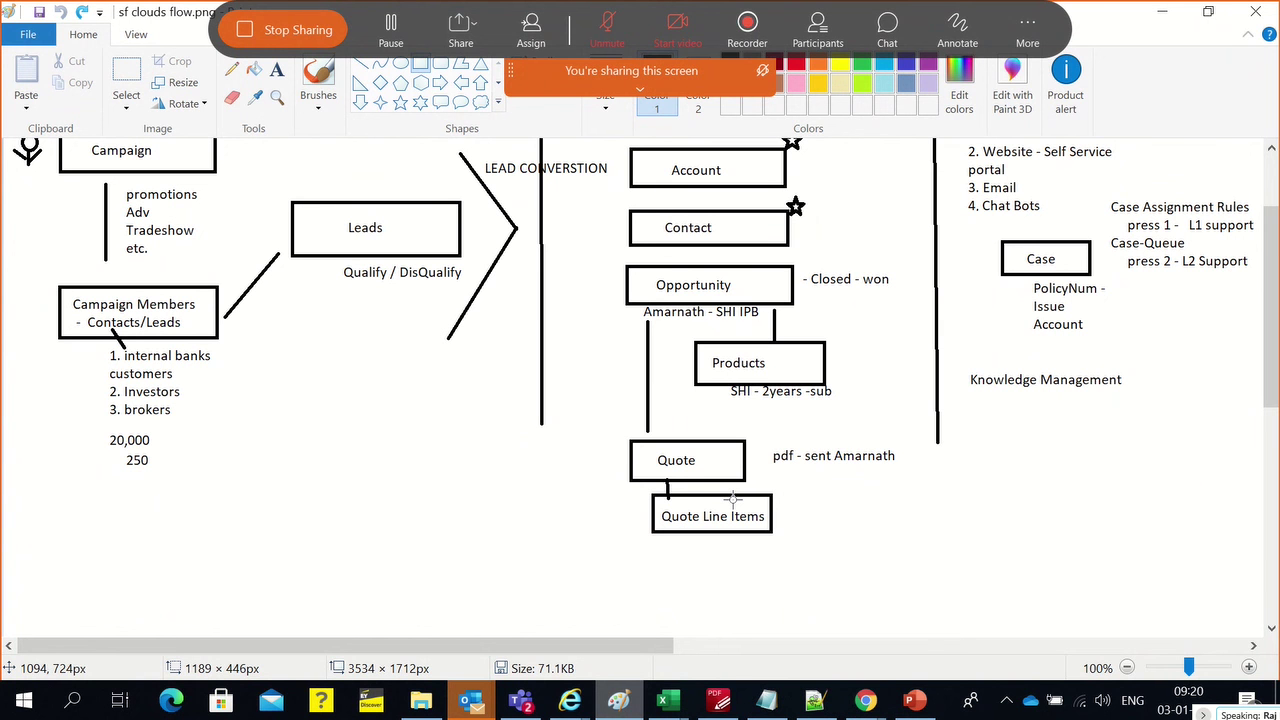
key("alt+a")
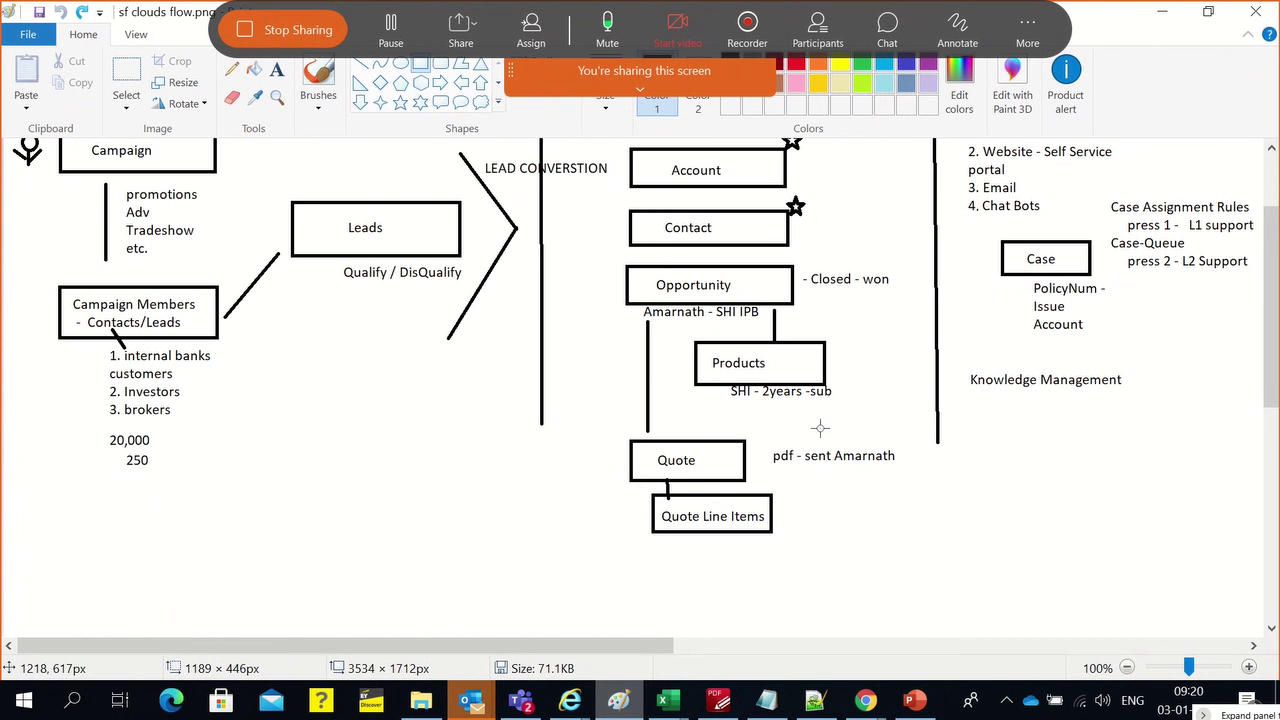
scroll(760, 470, "up", 3)
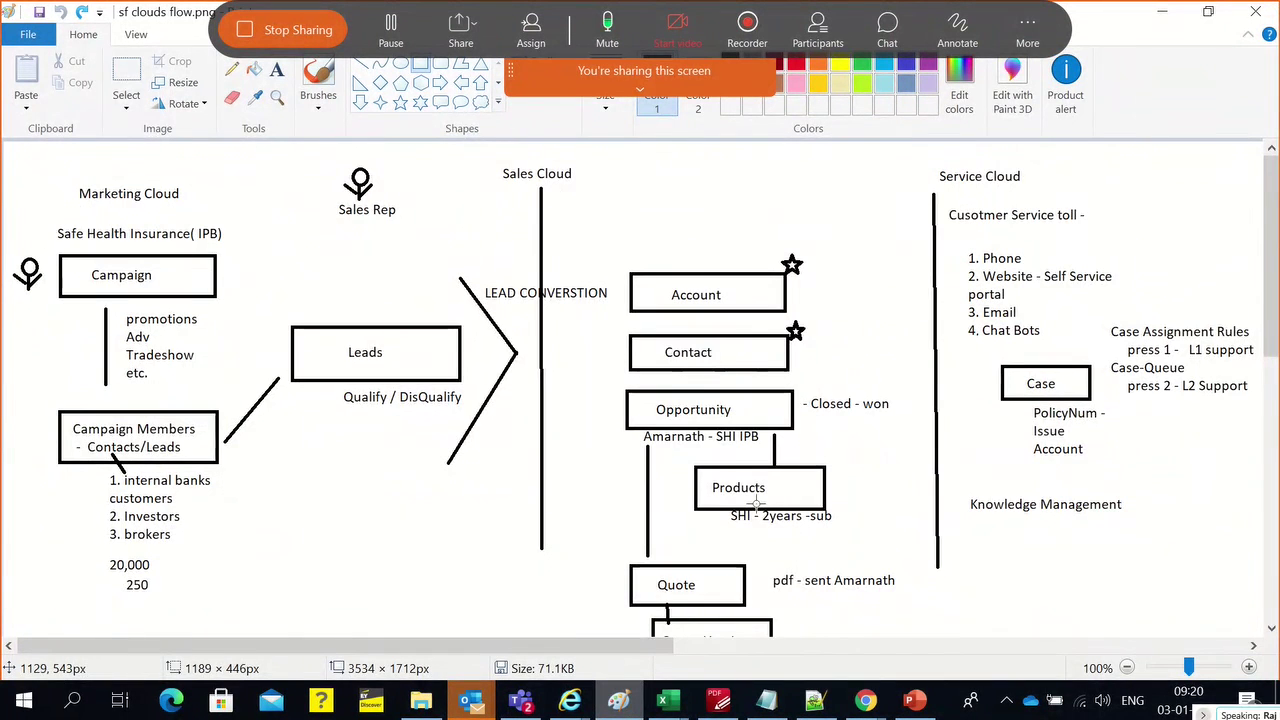